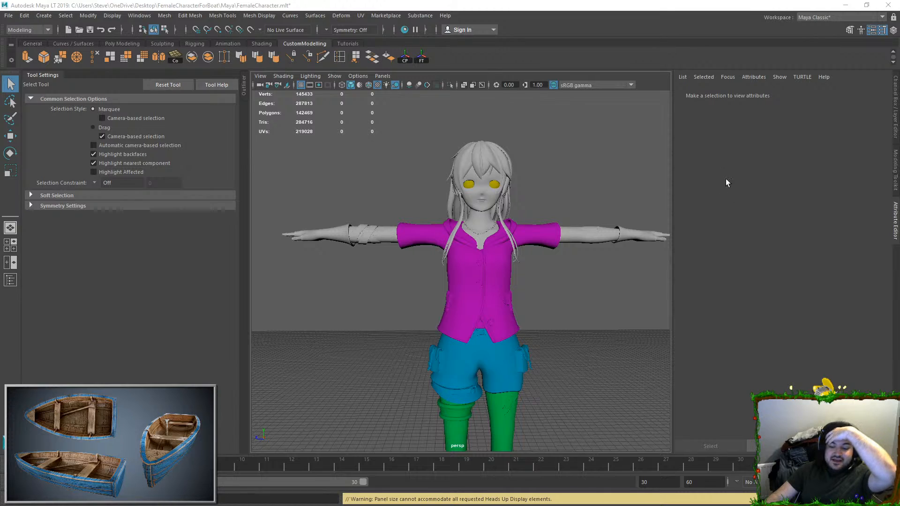
Step: Select the arm mesh on the character and bring it closer into view
{"action": "left_click", "coordinate": [612, 231]}
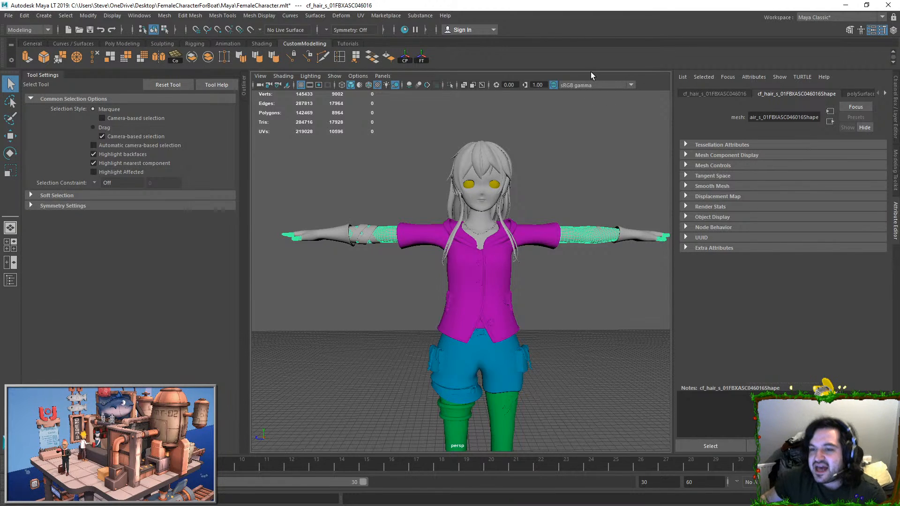
{"action": "left_click", "coordinate": [579, 226]}
{"action": "left_click", "coordinate": [579, 225]}
{"action": "key", "text": "f"}
{"action": "key", "text": "space"}
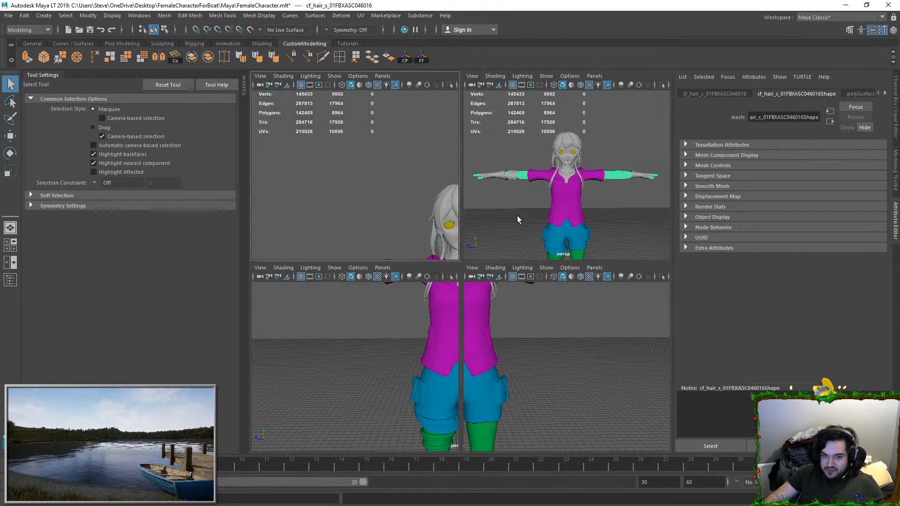
{"action": "key", "text": "space"}
{"action": "scroll", "coordinate": [418, 232], "scroll_direction": "up", "scroll_amount": 2}
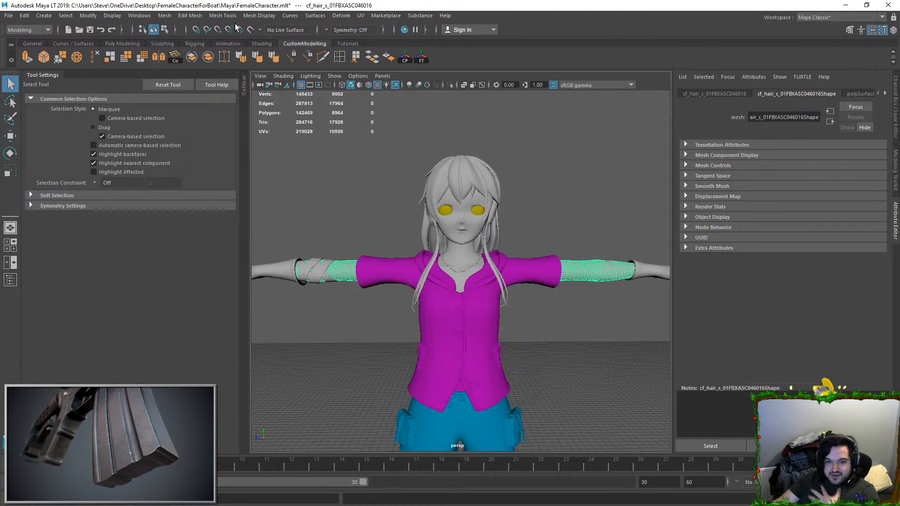
Step: Select all faces of one arm, from the upper arm to the fingertips, and isolate them in the viewport
{"action": "right_click_drag", "start_coordinate": [586, 269], "coordinate": [589, 278]}
{"action": "double_click", "coordinate": [586, 275]}
{"action": "key", "text": "f"}
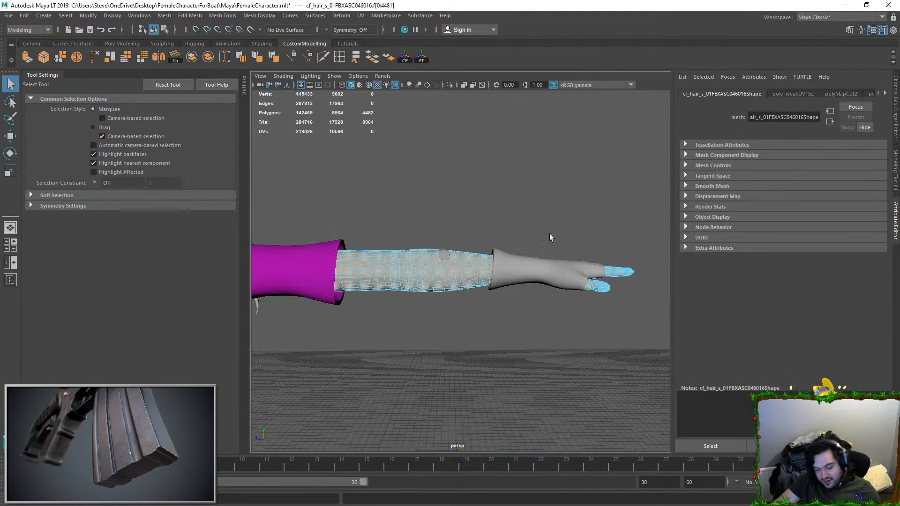
{"action": "left_click", "coordinate": [450, 85]}
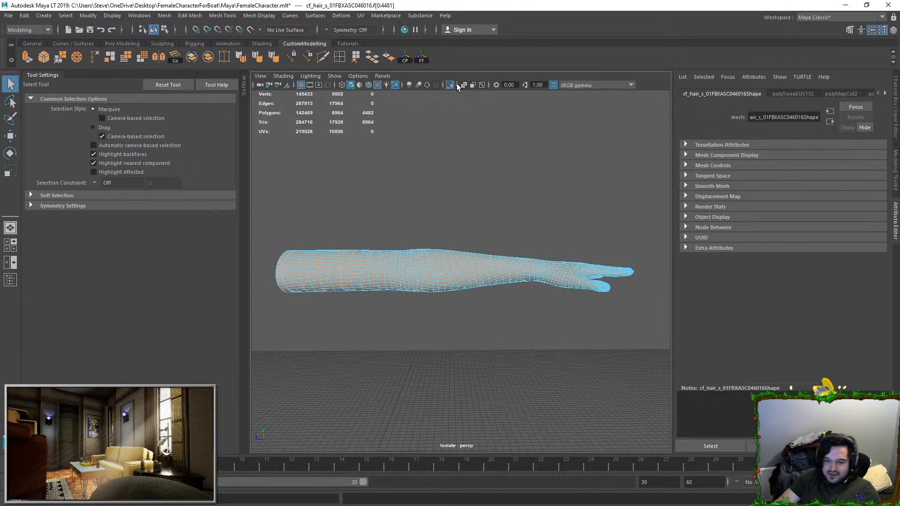
Step: Open the UV Editor and place its window so that the 3D viewport stays visible
{"action": "left_click", "coordinate": [361, 15]}
{"action": "left_click", "coordinate": [372, 32]}
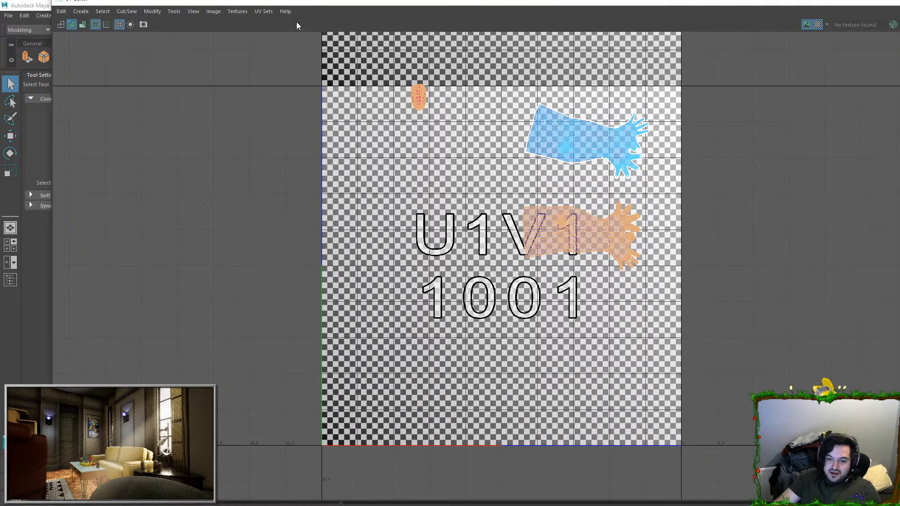
{"action": "left_click_drag", "start_coordinate": [315, 4], "coordinate": [318, 41]}
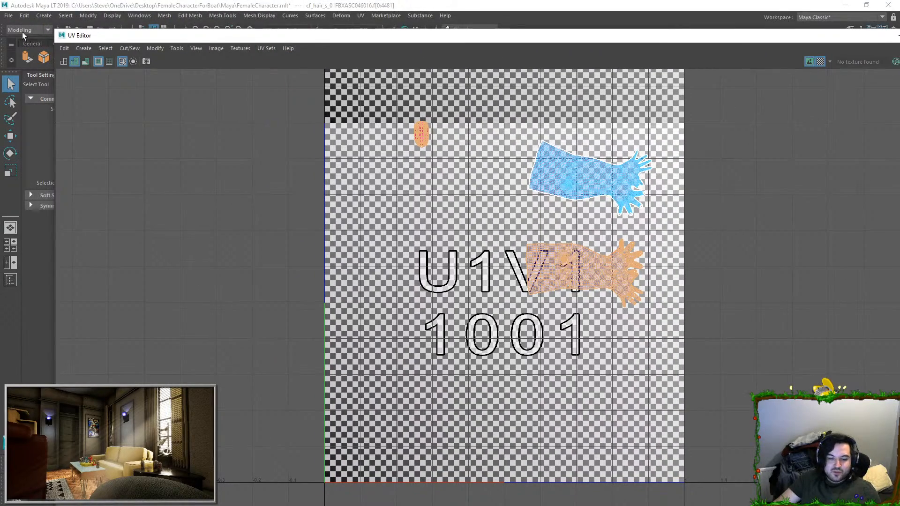
{"action": "left_click_drag", "start_coordinate": [63, 36], "coordinate": [613, 8]}
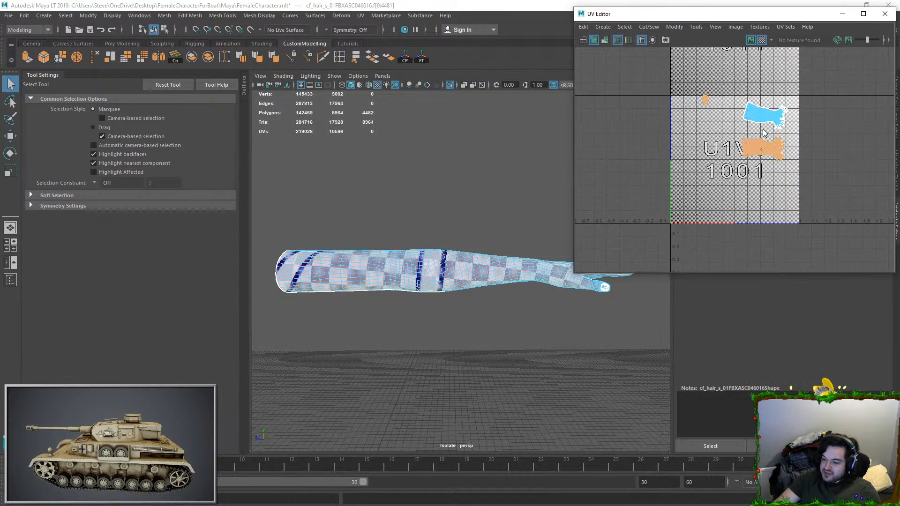
Step: Examine the isolated arm's checker pattern together with its UV shells
{"action": "right_click_drag", "start_coordinate": [467, 225], "coordinate": [488, 205]}
{"action": "scroll", "coordinate": [451, 252], "scroll_direction": "down", "scroll_amount": 5}
{"action": "middle_click_drag", "start_coordinate": [451, 252], "coordinate": [619, 220], "text": "alt"}
{"action": "right_click_drag", "start_coordinate": [697, 129], "coordinate": [699, 156]}
{"action": "left_click_drag", "start_coordinate": [732, 84], "coordinate": [795, 173]}
{"action": "left_click_drag", "start_coordinate": [471, 211], "coordinate": [472, 234], "text": "alt"}
{"action": "middle_click_drag", "start_coordinate": [561, 239], "coordinate": [498, 241], "text": "alt"}
{"action": "right_click_drag", "start_coordinate": [517, 238], "coordinate": [537, 212]}
Step: Turn off isolation to show the whole character and select the other arm's faces
{"action": "left_click", "coordinate": [450, 85]}
{"action": "left_click", "coordinate": [545, 237]}
{"action": "left_click", "coordinate": [545, 241]}
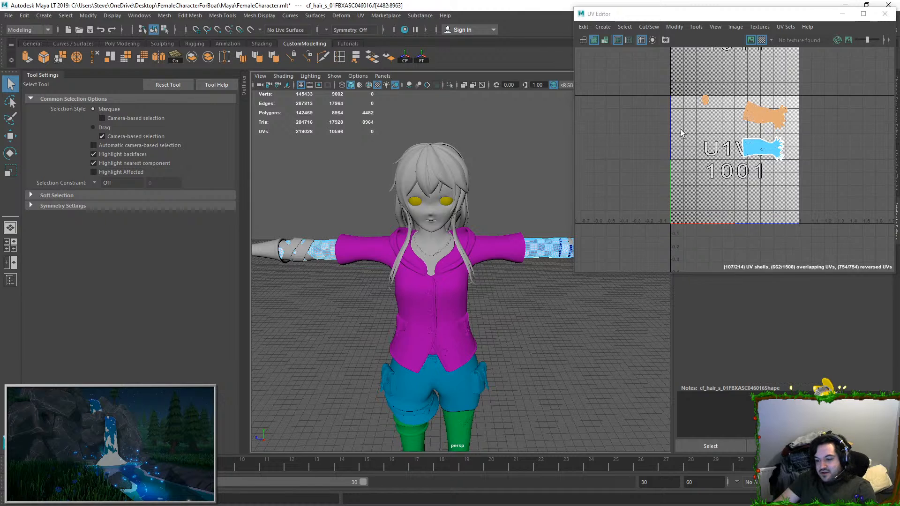
Step: Select the stacked fingernail UV shells and undo the unfold applied to them
{"action": "right_click_drag", "start_coordinate": [681, 128], "coordinate": [698, 113]}
{"action": "left_click_drag", "start_coordinate": [699, 90], "coordinate": [710, 97]}
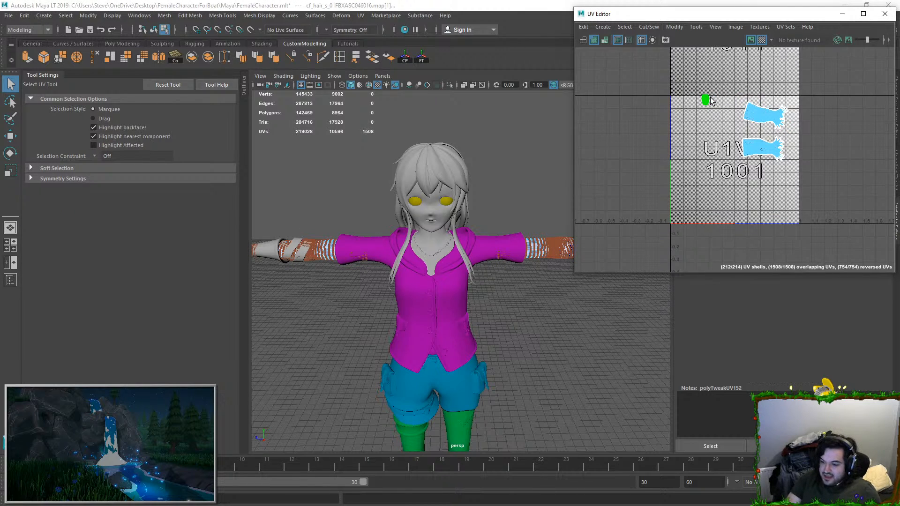
{"action": "key", "text": "f"}
{"action": "key", "text": "ctrl+z"}
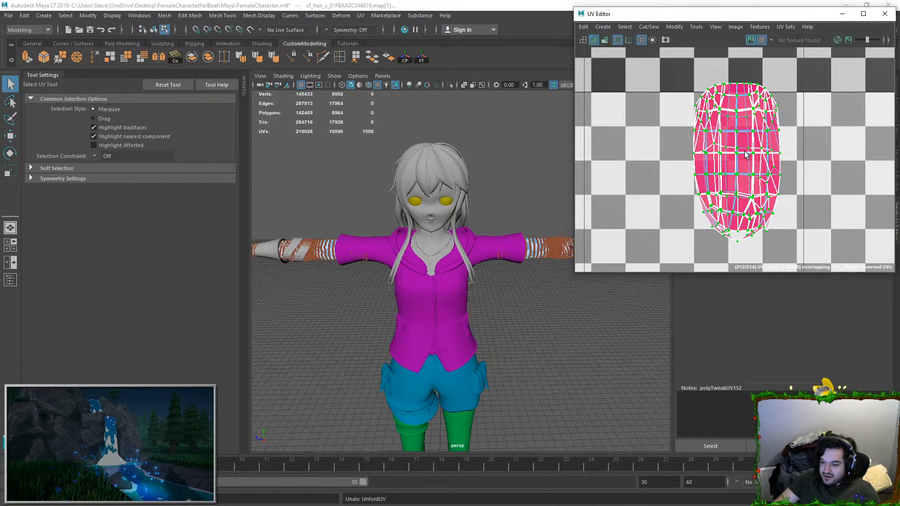
{"action": "scroll", "coordinate": [745, 151], "scroll_direction": "down", "scroll_amount": 2}
Step: Select a few faces in the stacked fingernail shell and locate them on the fingertip in the viewport
{"action": "left_click", "coordinate": [694, 101]}
{"action": "left_click_drag", "start_coordinate": [707, 99], "coordinate": [745, 140]}
{"action": "double_click", "coordinate": [746, 140]}
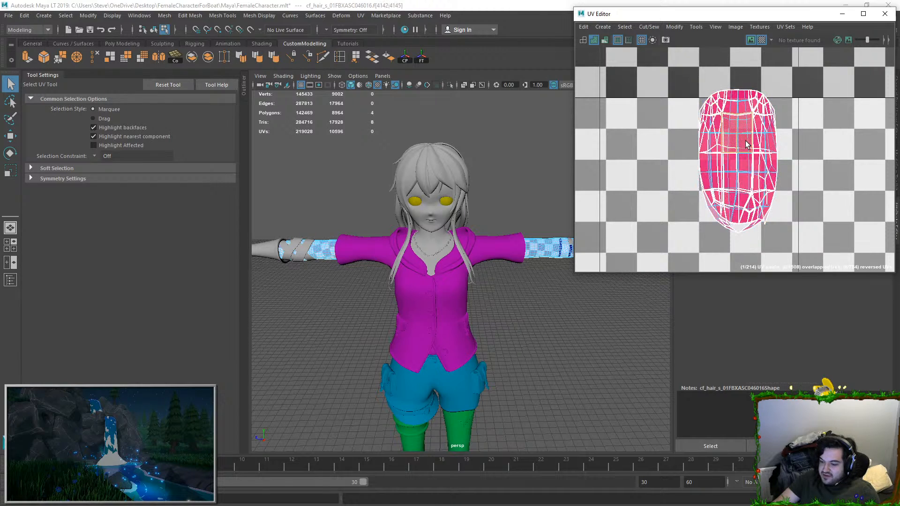
{"action": "scroll", "coordinate": [447, 242], "scroll_direction": "down", "scroll_amount": 3}
{"action": "key", "text": "f"}
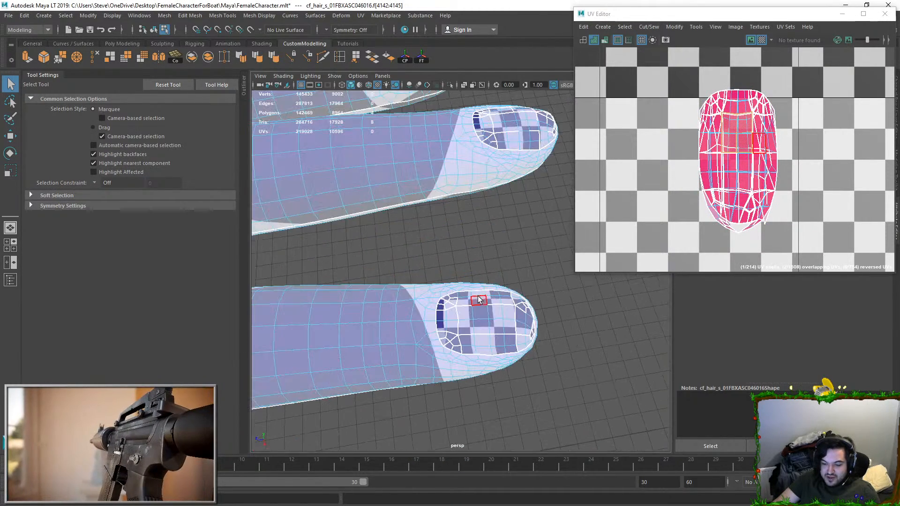
Step: Examine the fingertips and fingernails up close to see how their UV pieces are split
{"action": "left_click", "coordinate": [486, 303]}
{"action": "scroll", "coordinate": [420, 189], "scroll_direction": "down", "scroll_amount": 5}
{"action": "scroll", "coordinate": [442, 215], "scroll_direction": "up", "scroll_amount": 6}
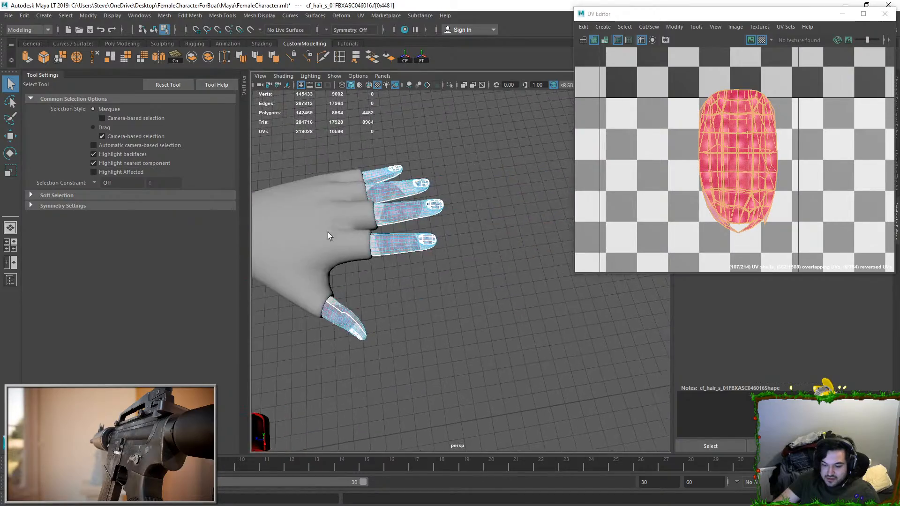
{"action": "left_click", "coordinate": [395, 217]}
{"action": "double_click", "coordinate": [395, 214]}
{"action": "right_click_drag", "start_coordinate": [404, 216], "coordinate": [394, 226]}
{"action": "left_click", "coordinate": [406, 216]}
{"action": "key", "text": "f"}
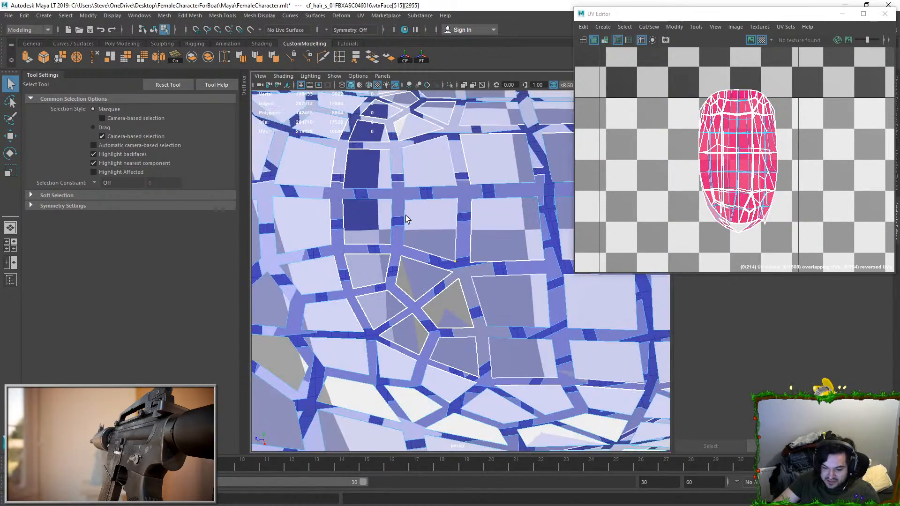
{"action": "scroll", "coordinate": [461, 247], "scroll_direction": "down", "scroll_amount": 2}
{"action": "left_click_drag", "start_coordinate": [464, 254], "coordinate": [448, 287], "text": "alt"}
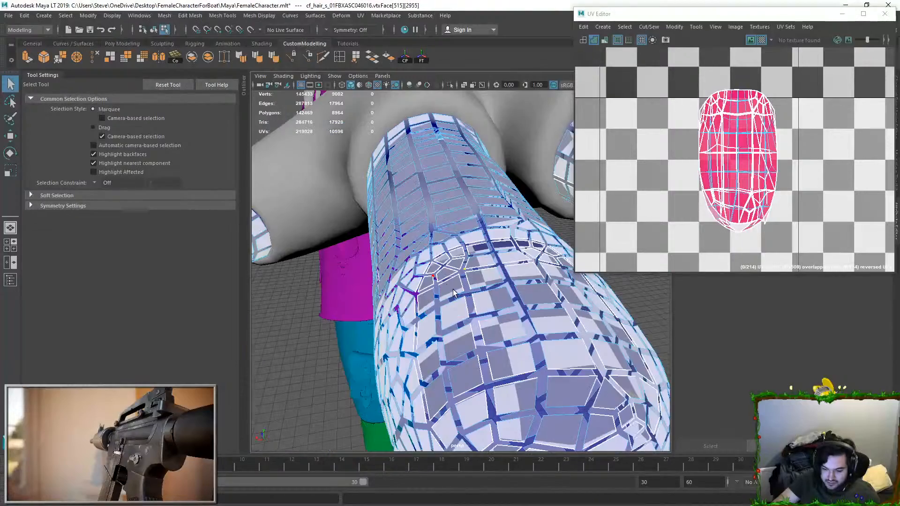
{"action": "right_click_drag", "start_coordinate": [448, 288], "coordinate": [448, 330]}
{"action": "left_click_drag", "start_coordinate": [448, 331], "coordinate": [487, 238], "text": "alt"}
Step: Try to pick single components on the fingernails with the Move tool, undoing the mis-selections
{"action": "key", "text": "w"}
{"action": "key", "text": "5"}
{"action": "left_click", "coordinate": [487, 273]}
{"action": "left_click", "coordinate": [484, 275]}
{"action": "key", "text": "ctrl+z"}
{"action": "left_click", "coordinate": [432, 281]}
{"action": "left_click_drag", "start_coordinate": [439, 281], "coordinate": [451, 248]}
{"action": "key", "text": "ctrl+z"}
{"action": "right_click_drag", "start_coordinate": [467, 273], "coordinate": [513, 243]}
{"action": "left_click", "coordinate": [514, 243]}
{"action": "left_click_drag", "start_coordinate": [513, 243], "coordinate": [477, 255], "text": "alt"}
{"action": "scroll", "coordinate": [500, 272], "scroll_direction": "down", "scroll_amount": 8}
{"action": "scroll", "coordinate": [477, 254], "scroll_direction": "up", "scroll_amount": 4}
{"action": "right_click_drag", "start_coordinate": [477, 255], "coordinate": [478, 284]}
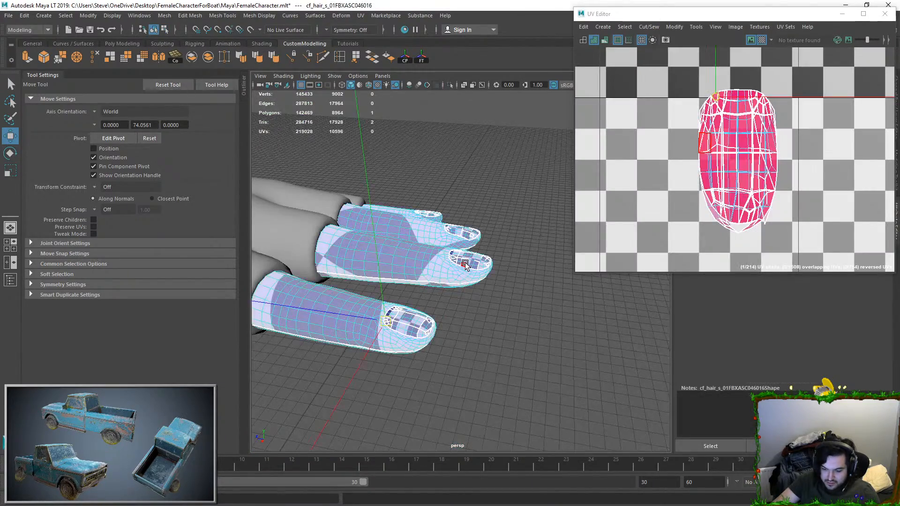
Step: Try to select the UV seam edges of one fingernail by picking its shell and an edge loop
{"action": "scroll", "coordinate": [484, 253], "scroll_direction": "up", "scroll_amount": 5}
{"action": "double_click", "coordinate": [486, 250]}
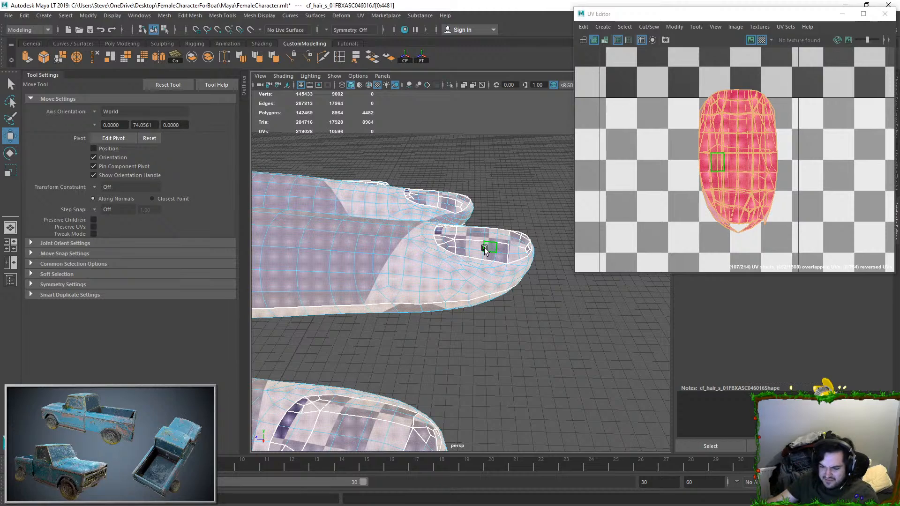
{"action": "scroll", "coordinate": [491, 248], "scroll_direction": "up", "scroll_amount": 6}
{"action": "left_click_drag", "start_coordinate": [447, 246], "coordinate": [477, 254], "text": "alt"}
{"action": "scroll", "coordinate": [476, 255], "scroll_direction": "down", "scroll_amount": 5}
{"action": "right_click_drag", "start_coordinate": [472, 232], "coordinate": [459, 159]}
{"action": "double_click", "coordinate": [468, 224]}
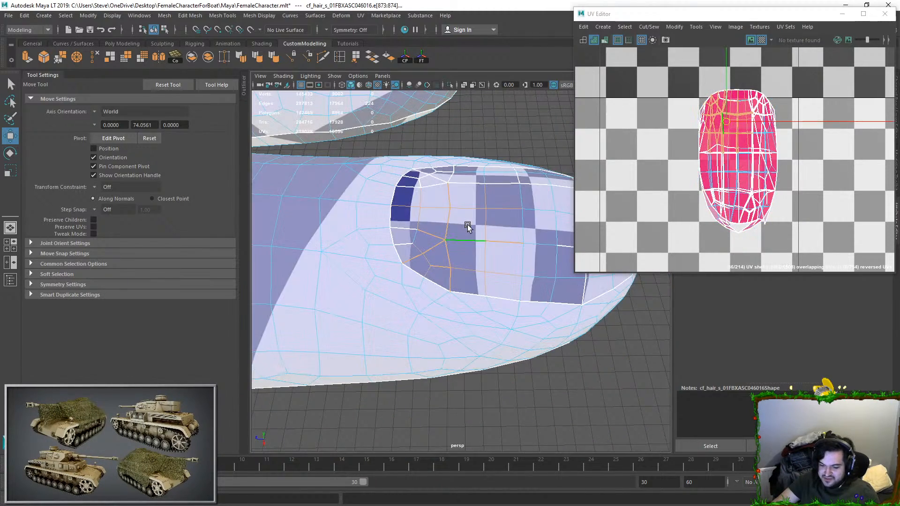
{"action": "scroll", "coordinate": [472, 226], "scroll_direction": "up", "scroll_amount": 3}
{"action": "middle_click_drag", "start_coordinate": [471, 227], "coordinate": [300, 259], "text": "alt"}
Step: Select the lengthwise row of seam edges on the fingernail and check their place on the hand
{"action": "double_click", "coordinate": [515, 278], "text": "shift"}
{"action": "left_click", "coordinate": [515, 293], "text": "shift"}
{"action": "left_click", "coordinate": [518, 294], "text": "shift"}
{"action": "scroll", "coordinate": [511, 295], "scroll_direction": "down", "scroll_amount": 12}
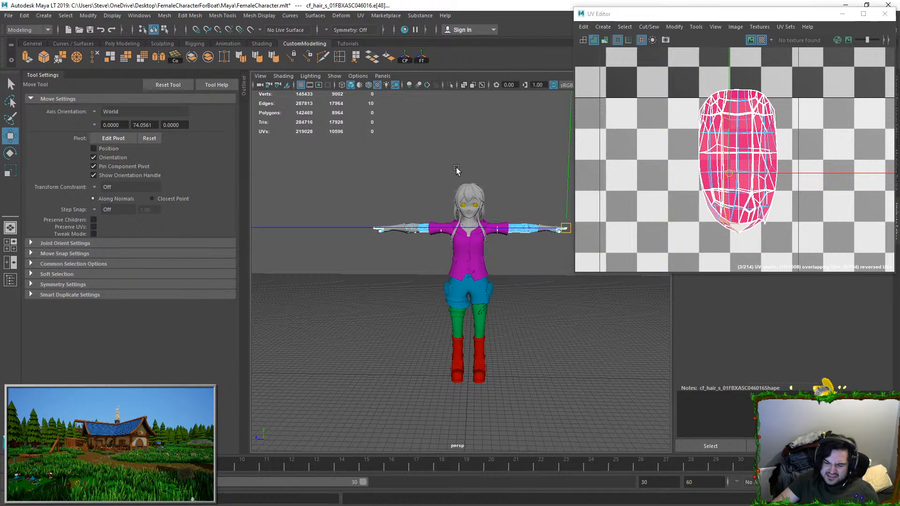
{"action": "key", "text": "f"}
Step: Add the seam edges around one base corner of the fingernail to the selection, undoing the unwanted loops
{"action": "left_click_drag", "start_coordinate": [506, 203], "coordinate": [386, 305], "text": "alt"}
{"action": "double_click", "coordinate": [382, 312], "text": "shift"}
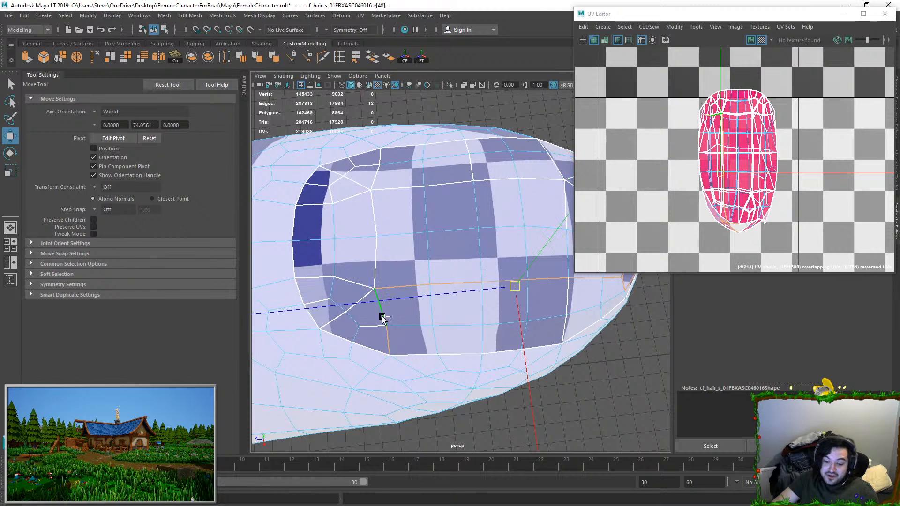
{"action": "left_click", "coordinate": [370, 325], "text": "shift"}
{"action": "double_click", "coordinate": [331, 321], "text": "shift"}
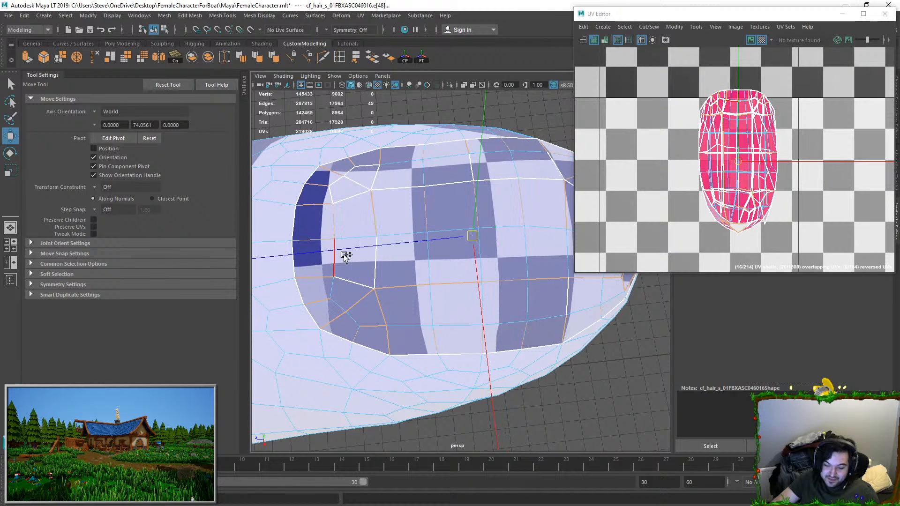
{"action": "double_click", "coordinate": [357, 283], "text": "shift"}
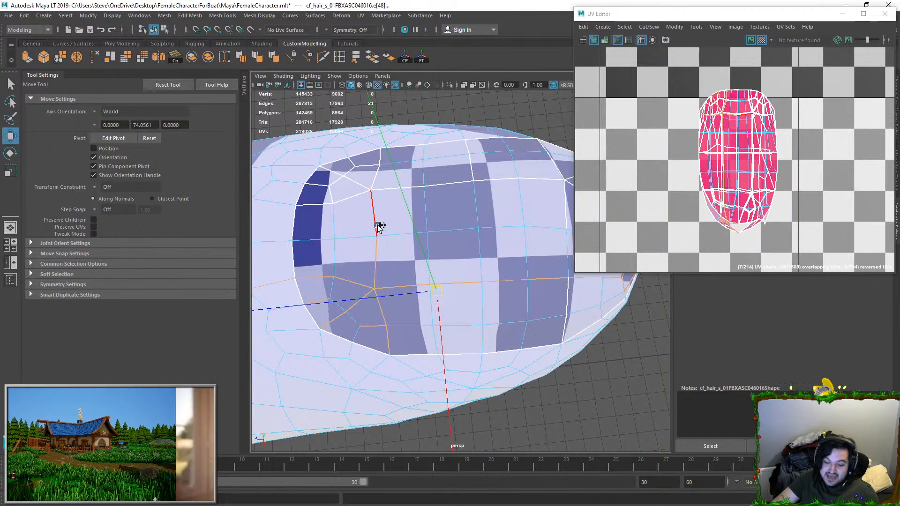
{"action": "key", "text": "ctrl+z"}
{"action": "key", "text": "ctrl+z"}
{"action": "double_click", "coordinate": [378, 236], "text": "shift"}
Step: Add the seam edges around the fingernail's opposite base corner and the adjoining long side to the selection
{"action": "left_click", "coordinate": [317, 205], "text": "shift"}
{"action": "left_click", "coordinate": [320, 186], "text": "shift"}
{"action": "left_click", "coordinate": [337, 181], "text": "shift"}
{"action": "left_click", "coordinate": [351, 196], "text": "shift"}
{"action": "left_click", "coordinate": [332, 193], "text": "shift"}
{"action": "left_click", "coordinate": [352, 181], "text": "shift"}
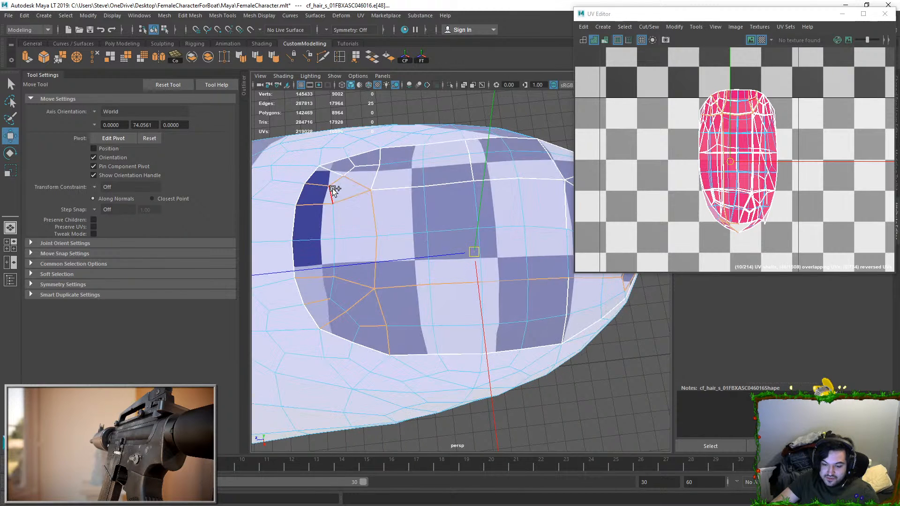
{"action": "left_click", "coordinate": [340, 171], "text": "shift"}
{"action": "left_click", "coordinate": [351, 163], "text": "shift"}
{"action": "left_click", "coordinate": [350, 171], "text": "shift"}
{"action": "left_click", "coordinate": [373, 179], "text": "shift"}
{"action": "left_click", "coordinate": [395, 187], "text": "shift"}
{"action": "left_click", "coordinate": [411, 188], "text": "shift"}
Step: Extend the seam edge selection along the fingernail's far side to its tip corner
{"action": "left_click_drag", "start_coordinate": [467, 238], "coordinate": [487, 226]}
{"action": "key", "text": "ctrl+z"}
{"action": "double_click", "coordinate": [515, 178], "text": "shift"}
{"action": "middle_click_drag", "start_coordinate": [502, 211], "coordinate": [427, 218], "text": "alt"}
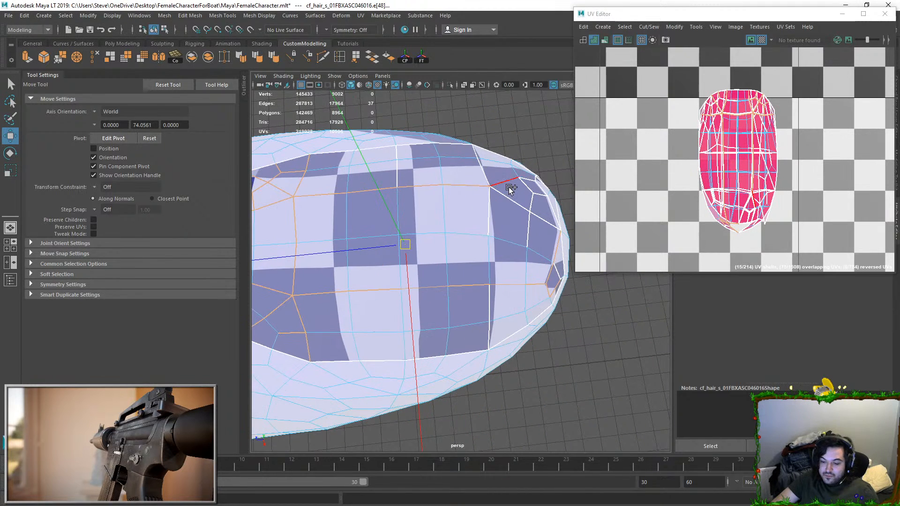
{"action": "left_click", "coordinate": [476, 152], "text": "shift"}
{"action": "left_click", "coordinate": [486, 170], "text": "shift"}
{"action": "left_click", "coordinate": [507, 181], "text": "shift"}
{"action": "left_click", "coordinate": [507, 182], "text": "shift"}
{"action": "left_click", "coordinate": [507, 198], "text": "shift"}
{"action": "left_click", "coordinate": [487, 209], "text": "shift"}
{"action": "left_click", "coordinate": [400, 172], "text": "shift"}
{"action": "left_click", "coordinate": [398, 154], "text": "shift"}
Step: Add the remaining small seam edges across the fingernail's tip to the selection
{"action": "left_click_drag", "start_coordinate": [502, 209], "coordinate": [469, 215], "text": "alt"}
{"action": "left_click", "coordinate": [454, 215], "text": "shift"}
{"action": "left_click", "coordinate": [459, 199], "text": "shift"}
{"action": "left_click", "coordinate": [469, 210], "text": "shift"}
{"action": "left_click", "coordinate": [482, 202], "text": "shift"}
{"action": "left_click", "coordinate": [466, 192], "text": "shift"}
{"action": "left_click", "coordinate": [483, 192], "text": "shift"}
{"action": "left_click", "coordinate": [471, 228], "text": "shift"}
{"action": "left_click_drag", "start_coordinate": [472, 228], "coordinate": [426, 255], "text": "alt"}
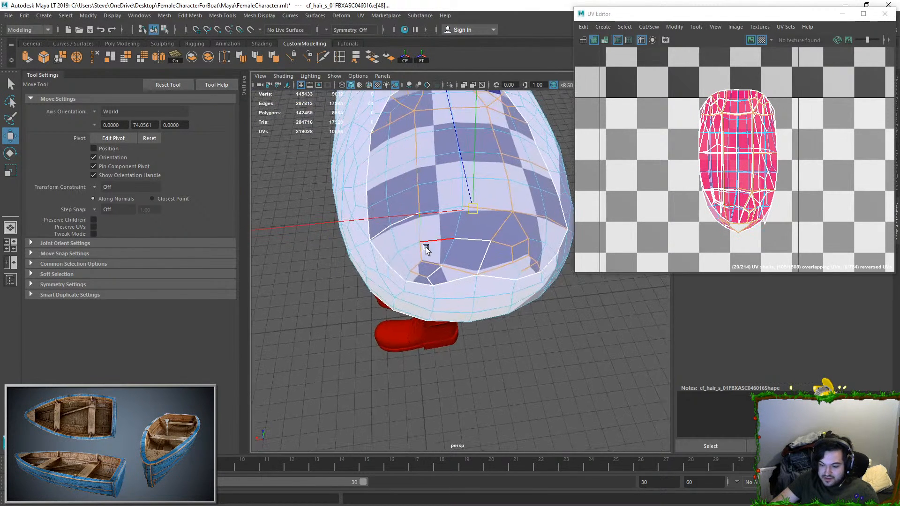
{"action": "left_click", "coordinate": [429, 283], "text": "shift"}
{"action": "left_click", "coordinate": [470, 239], "text": "shift"}
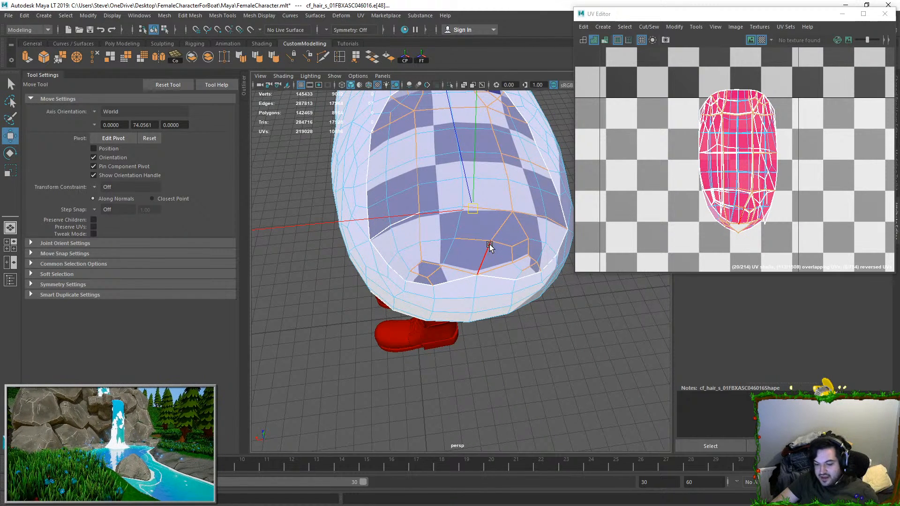
{"action": "key", "text": "q"}
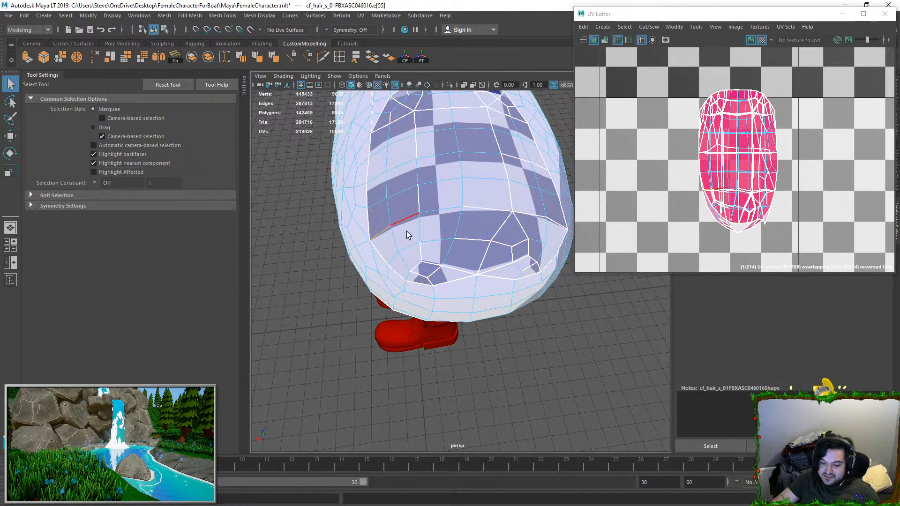
{"action": "left_click_drag", "start_coordinate": [396, 234], "coordinate": [437, 227], "text": "alt"}
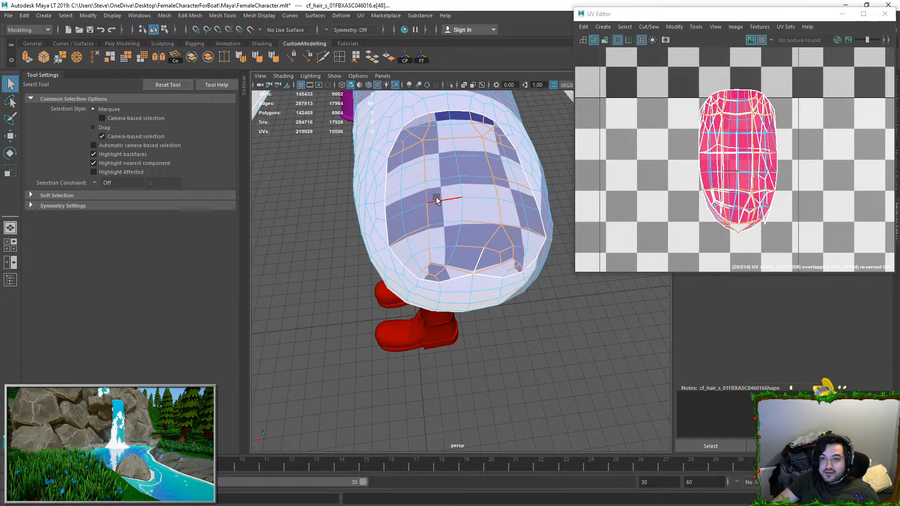
{"action": "key", "text": "w"}
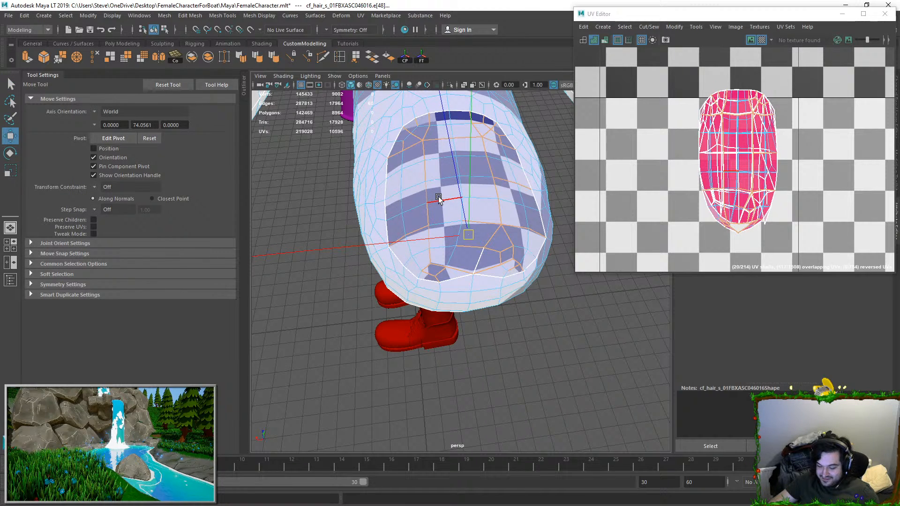
Step: Examine the selected fingernail edges, the other fingernails and the UV seams on the forearm from several angles
{"action": "left_click_drag", "start_coordinate": [444, 200], "coordinate": [542, 201], "text": "alt"}
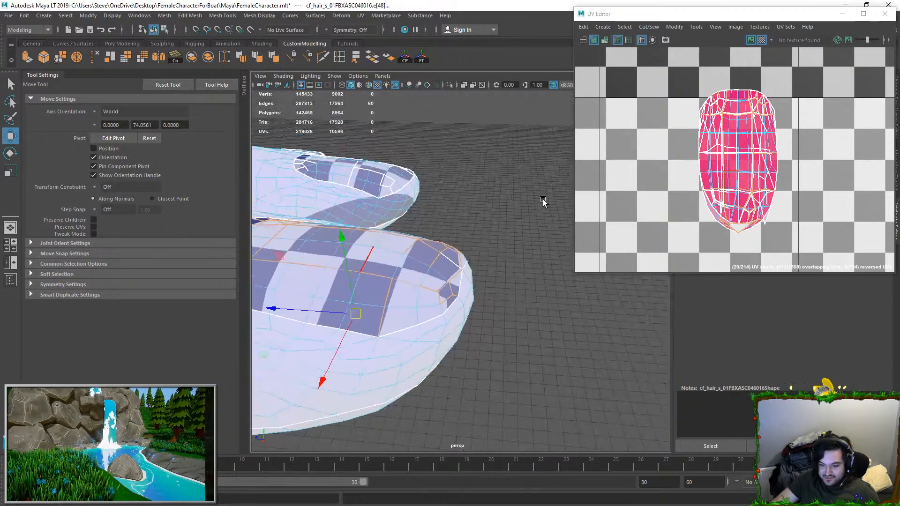
{"action": "middle_click_drag", "start_coordinate": [440, 217], "coordinate": [496, 209], "text": "alt"}
{"action": "key", "text": "f"}
{"action": "left_click_drag", "start_coordinate": [445, 249], "coordinate": [450, 291], "text": "alt"}
{"action": "right_click_drag", "start_coordinate": [450, 292], "coordinate": [377, 272], "text": "alt"}
{"action": "middle_click_drag", "start_coordinate": [377, 272], "coordinate": [616, 251], "text": "alt"}
{"action": "right_click_drag", "start_coordinate": [459, 262], "coordinate": [431, 263], "text": "alt"}
{"action": "middle_click_drag", "start_coordinate": [432, 264], "coordinate": [645, 237], "text": "alt"}
{"action": "middle_click_drag", "start_coordinate": [488, 245], "coordinate": [317, 257], "text": "alt"}
{"action": "left_click_drag", "start_coordinate": [537, 263], "coordinate": [518, 269], "text": "alt"}
{"action": "middle_click_drag", "start_coordinate": [518, 269], "coordinate": [401, 261], "text": "alt"}
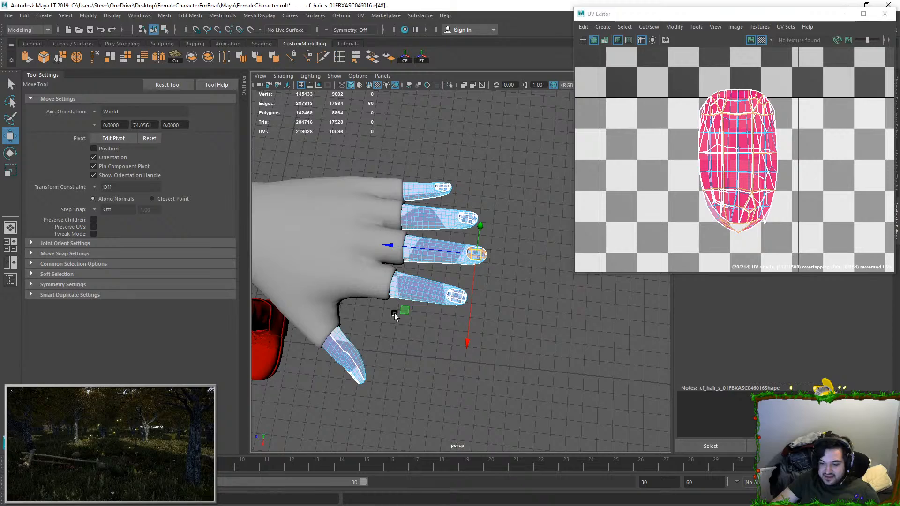
{"action": "left_click_drag", "start_coordinate": [359, 300], "coordinate": [349, 265], "text": "alt"}
{"action": "middle_click_drag", "start_coordinate": [349, 264], "coordinate": [516, 237], "text": "alt"}
{"action": "left_click_drag", "start_coordinate": [382, 274], "coordinate": [410, 244], "text": "alt"}
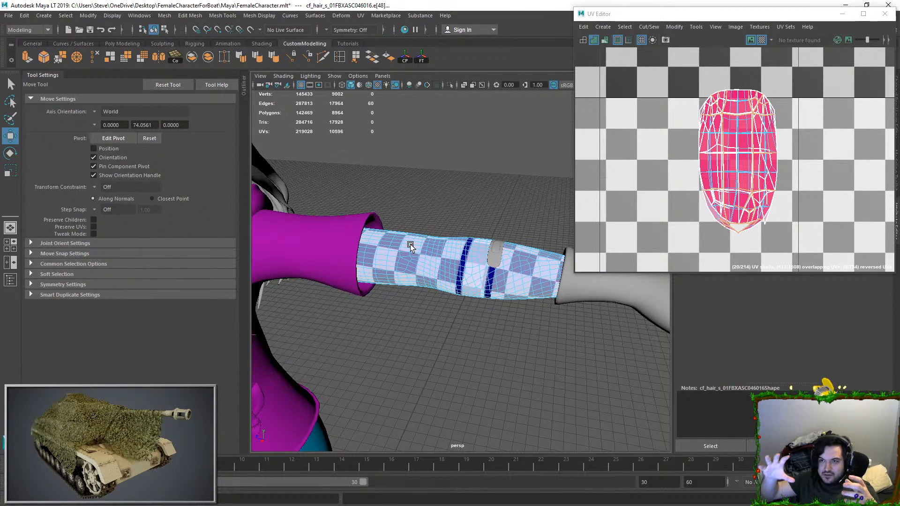
{"action": "key", "text": "f"}
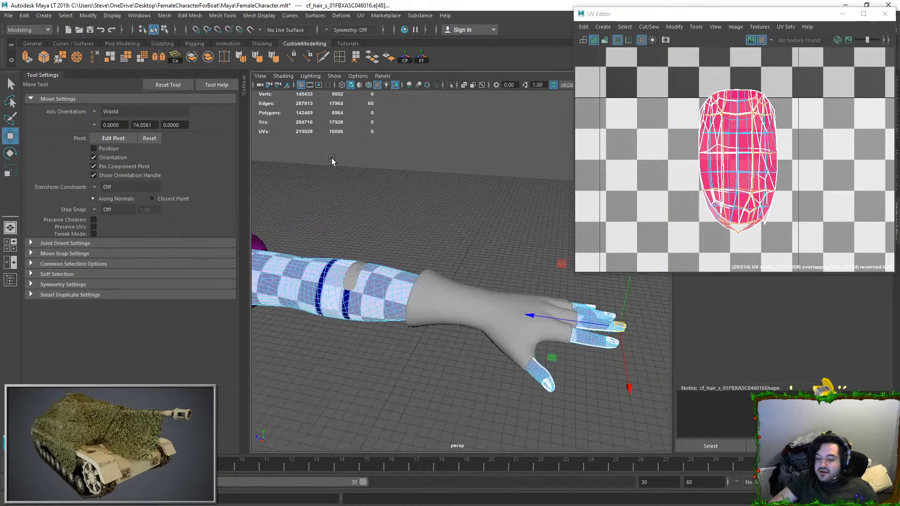
{"action": "left_click_drag", "start_coordinate": [487, 215], "coordinate": [469, 248], "text": "alt"}
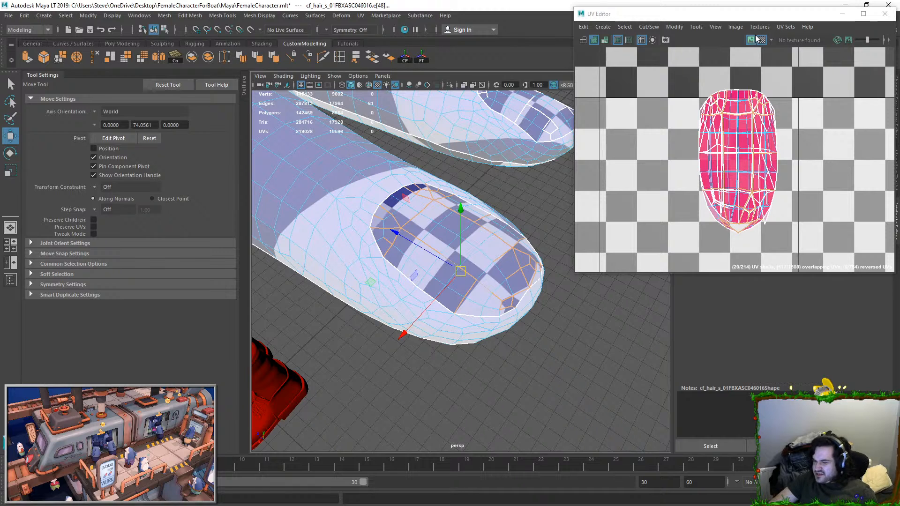
Step: Cut the UVs along the selected fingernail edges
{"action": "left_click", "coordinate": [648, 27]}
{"action": "left_click", "coordinate": [672, 75]}
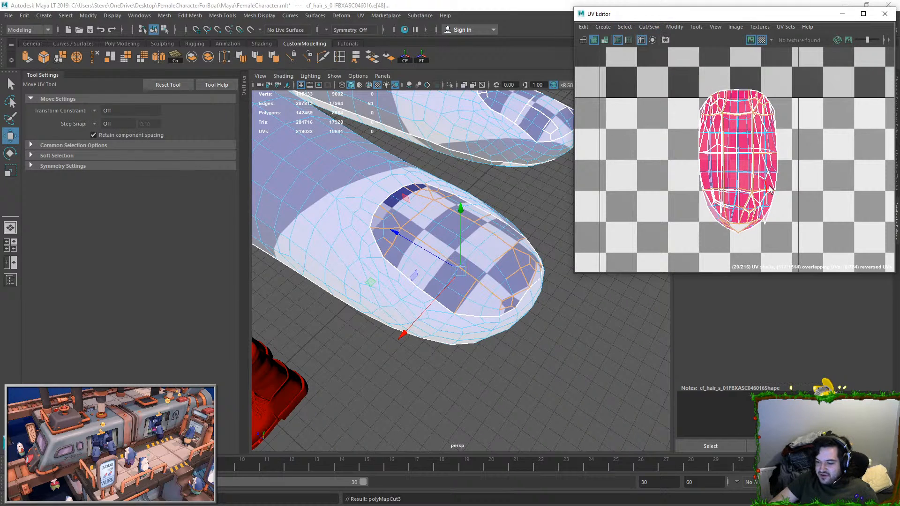
{"action": "scroll", "coordinate": [754, 177], "scroll_direction": "down", "scroll_amount": 1}
{"action": "right_click_drag", "start_coordinate": [794, 166], "coordinate": [839, 166]}
{"action": "scroll", "coordinate": [772, 172], "scroll_direction": "down", "scroll_amount": 1}
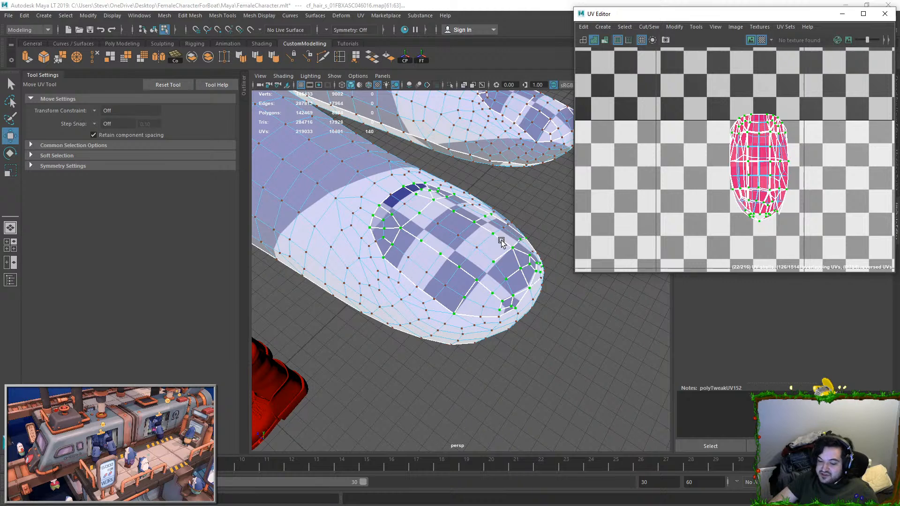
{"action": "key", "text": "ctrl+z"}
Step: Move and sew the selected seam edges to join the fingernail's UV pieces into one shell
{"action": "left_click", "coordinate": [649, 27]}
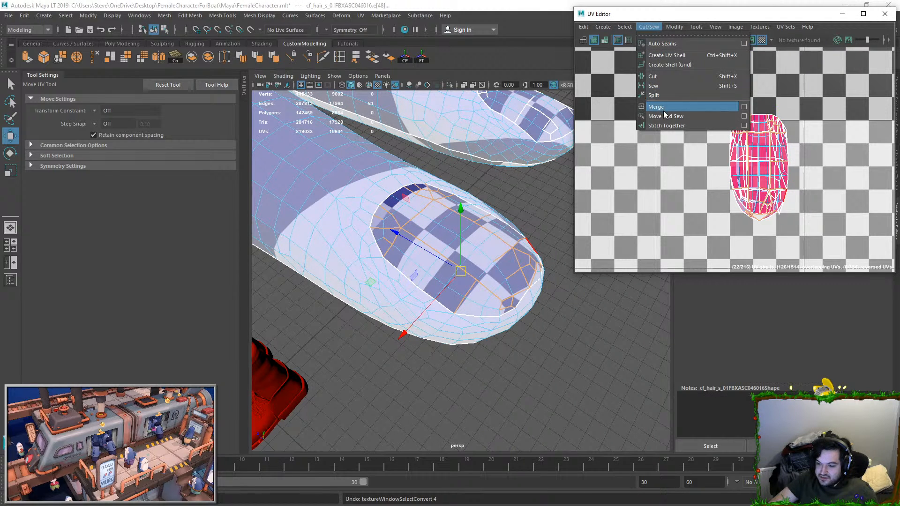
{"action": "left_click", "coordinate": [670, 113]}
{"action": "left_click_drag", "start_coordinate": [452, 227], "coordinate": [473, 201], "text": "alt"}
{"action": "key", "text": "F8"}
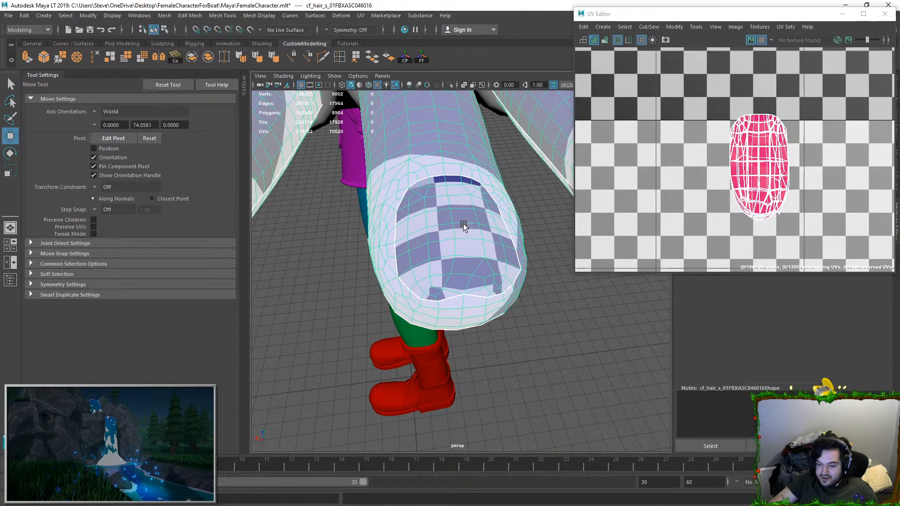
Step: Select the sewn fingernail's UV shell, move it beside the overlapping nail shells and unfold it
{"action": "key", "text": "F9"}
{"action": "left_click", "coordinate": [447, 221]}
{"action": "right_click_drag", "start_coordinate": [731, 164], "coordinate": [754, 173], "text": "ctrl"}
{"action": "left_click_drag", "start_coordinate": [759, 164], "coordinate": [627, 155]}
{"action": "left_click_drag", "start_coordinate": [628, 123], "coordinate": [658, 165]}
{"action": "key", "text": "ctrl+z"}
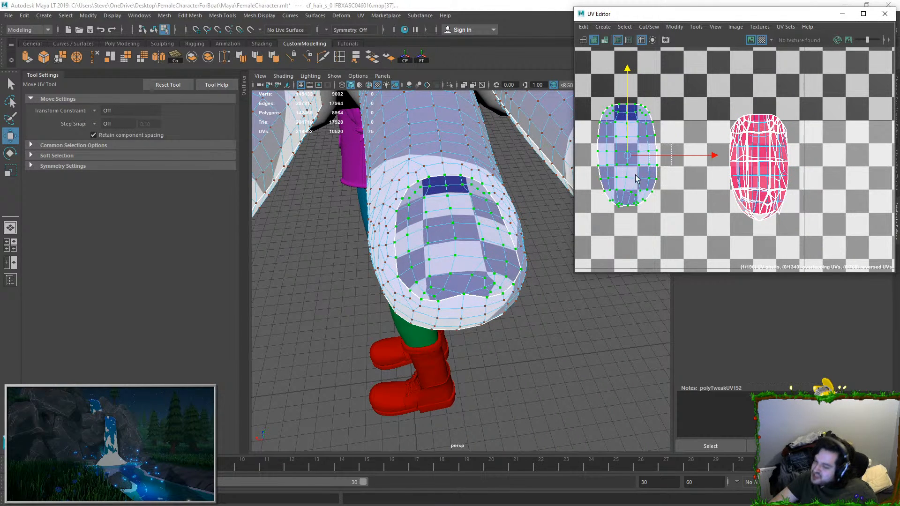
{"action": "key", "text": "ctrl+u"}
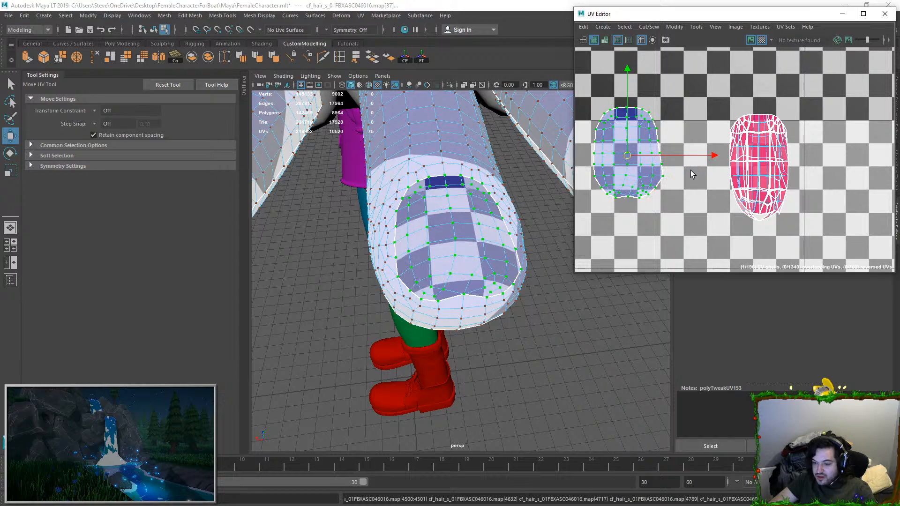
Step: Select the long UV seam running along one side of the adjacent fragmented fingernail
{"action": "key", "text": "F8"}
{"action": "left_click", "coordinate": [522, 301]}
{"action": "left_click_drag", "start_coordinate": [520, 290], "coordinate": [401, 280], "text": "alt"}
{"action": "left_click", "coordinate": [456, 287]}
{"action": "scroll", "coordinate": [402, 279], "scroll_direction": "up", "scroll_amount": 4}
{"action": "key", "text": "F11"}
{"action": "left_click_drag", "start_coordinate": [462, 275], "coordinate": [504, 258], "text": "alt"}
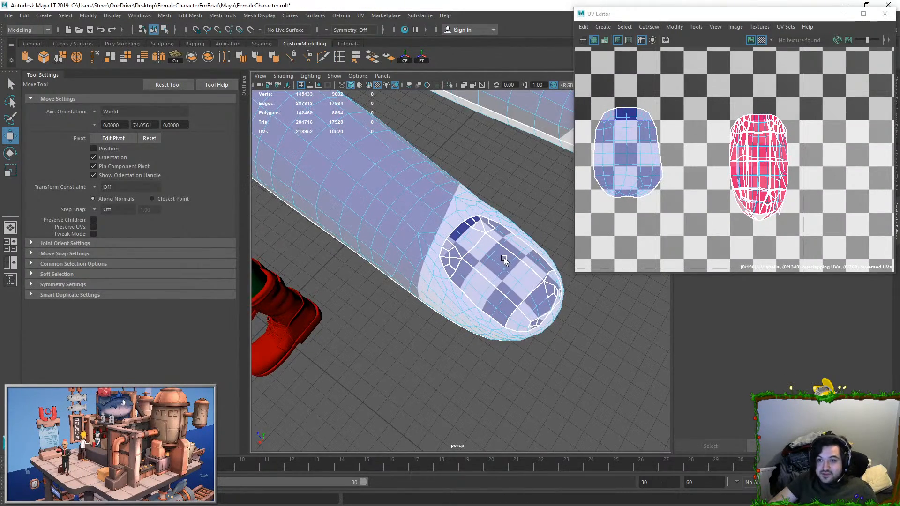
{"action": "scroll", "coordinate": [487, 253], "scroll_direction": "up", "scroll_amount": 3}
{"action": "double_click", "coordinate": [465, 263]}
{"action": "scroll", "coordinate": [446, 303], "scroll_direction": "up", "scroll_amount": 4}
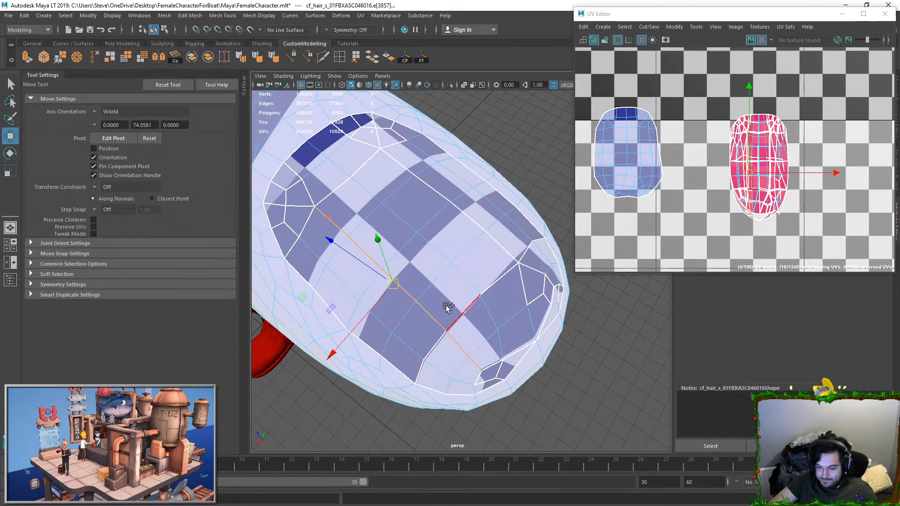
Step: Add the cross seam and the small seam edges around both tip corners of the fingernail to the selection
{"action": "left_click", "coordinate": [488, 362], "text": "shift"}
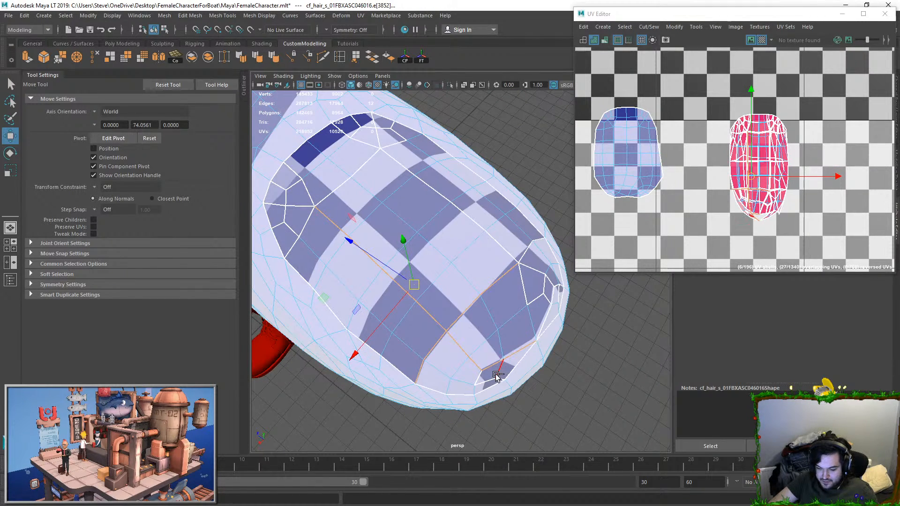
{"action": "left_click", "coordinate": [546, 287], "text": "shift"}
{"action": "left_click", "coordinate": [558, 290], "text": "shift"}
{"action": "left_click", "coordinate": [561, 287], "text": "shift"}
{"action": "left_click", "coordinate": [526, 249], "text": "shift"}
{"action": "left_click", "coordinate": [536, 241], "text": "shift"}
Step: Add the fingernail's opposite long seam and the cross seam near its base to the selection
{"action": "double_click", "coordinate": [512, 256], "text": "shift"}
{"action": "middle_click_drag", "start_coordinate": [376, 200], "coordinate": [425, 214], "text": "alt"}
{"action": "left_click", "coordinate": [421, 195], "text": "shift"}
{"action": "key", "text": "ctrl+z"}
{"action": "double_click", "coordinate": [445, 187], "text": "shift"}
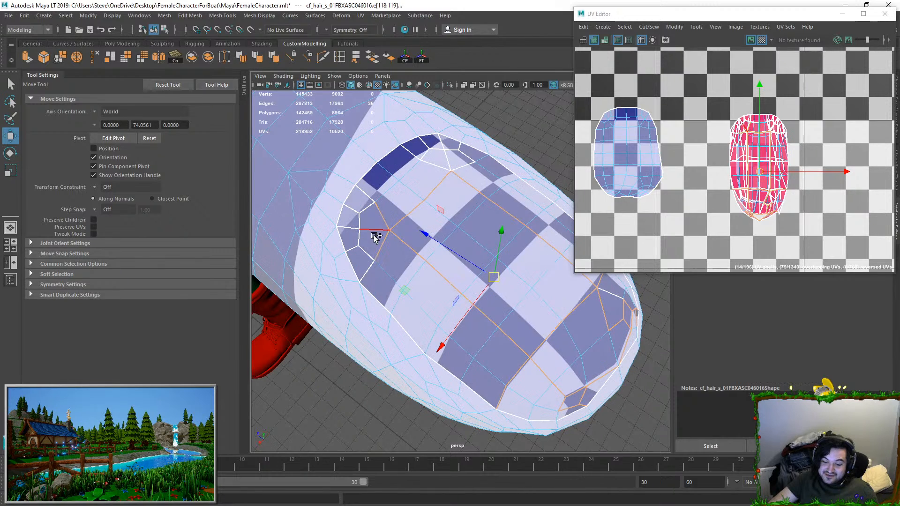
Step: Add the small seam edges around one base corner of the fingernail to the selection
{"action": "left_click", "coordinate": [361, 257], "text": "shift"}
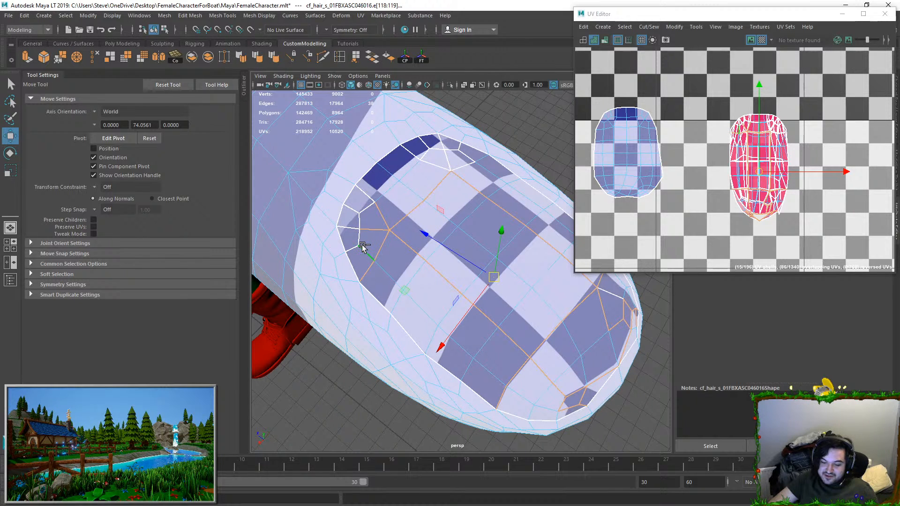
{"action": "left_click", "coordinate": [357, 220], "text": "shift"}
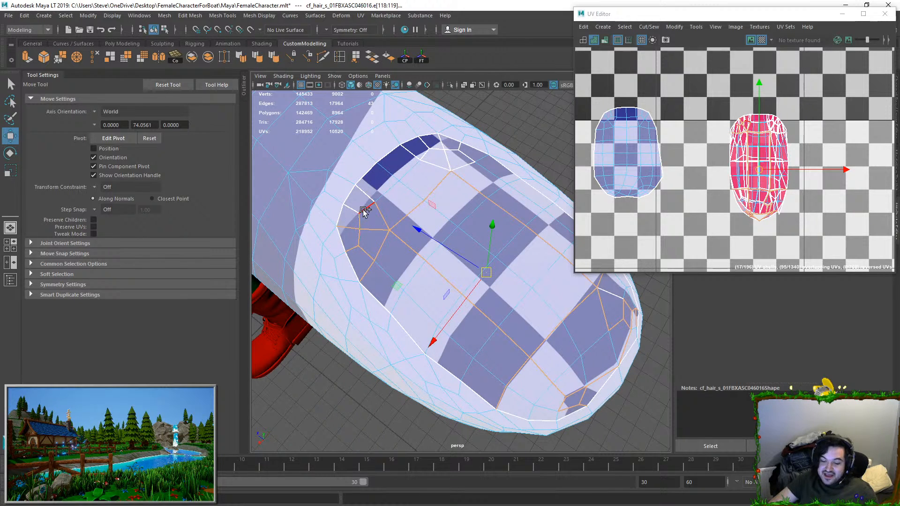
{"action": "left_click", "coordinate": [365, 208], "text": "shift"}
{"action": "left_click", "coordinate": [365, 194], "text": "shift"}
{"action": "left_click", "coordinate": [413, 155], "text": "shift"}
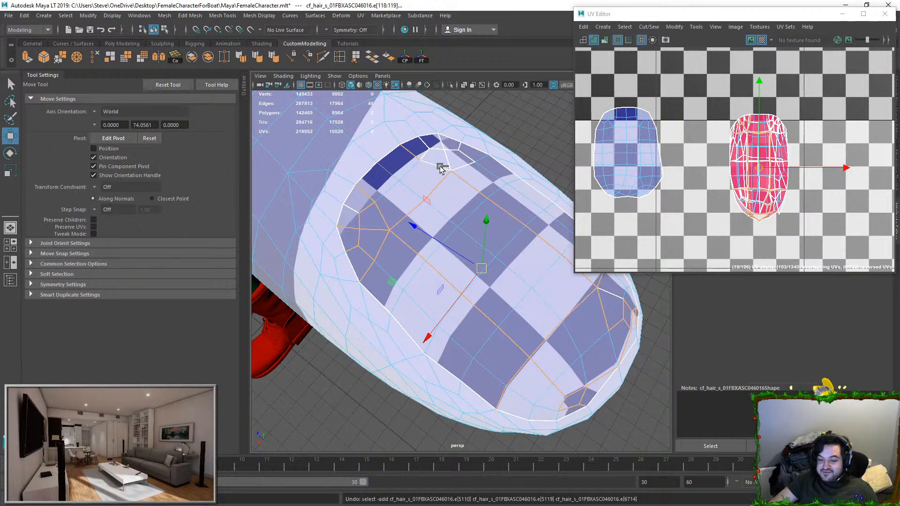
Step: Add the seam edges around the opposite base corner and the leftover seam edges at the base and tip
{"action": "left_click", "coordinate": [440, 164], "text": "shift"}
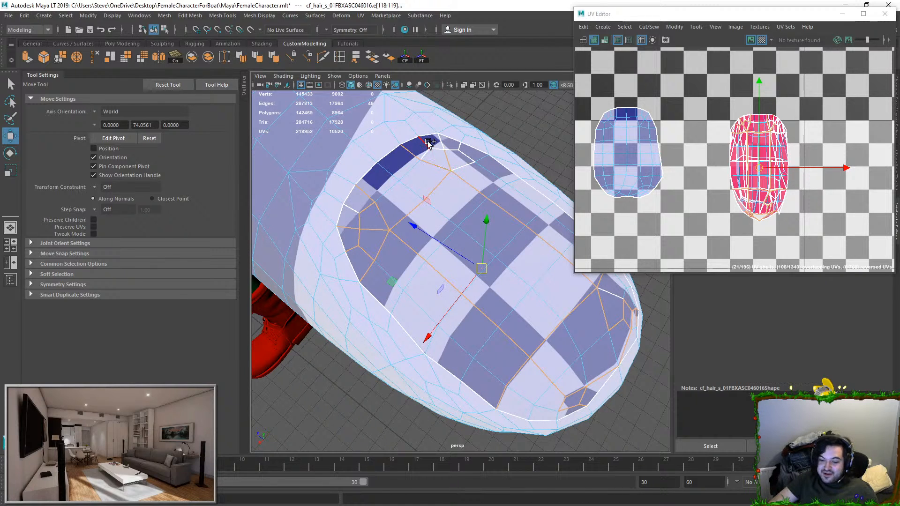
{"action": "left_click", "coordinate": [441, 145], "text": "shift"}
{"action": "left_click_drag", "start_coordinate": [440, 144], "coordinate": [442, 198], "text": "alt"}
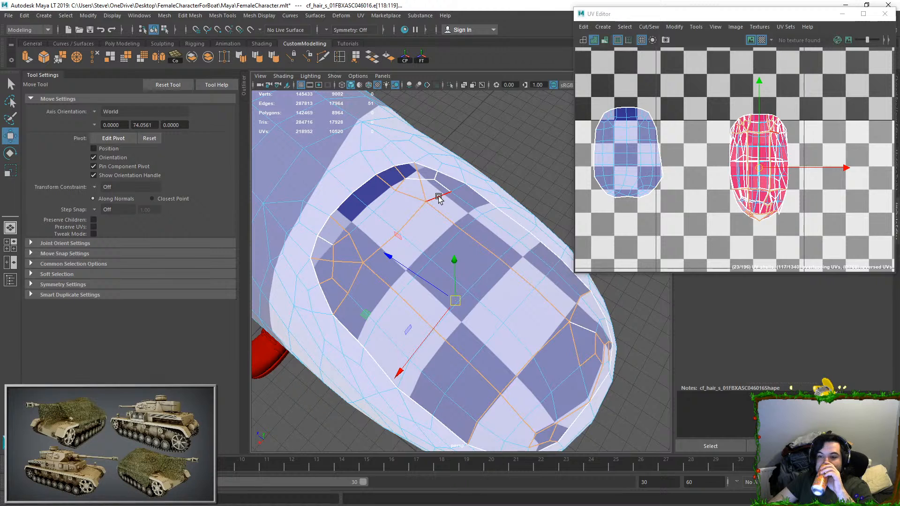
{"action": "left_click", "coordinate": [440, 198], "text": "shift"}
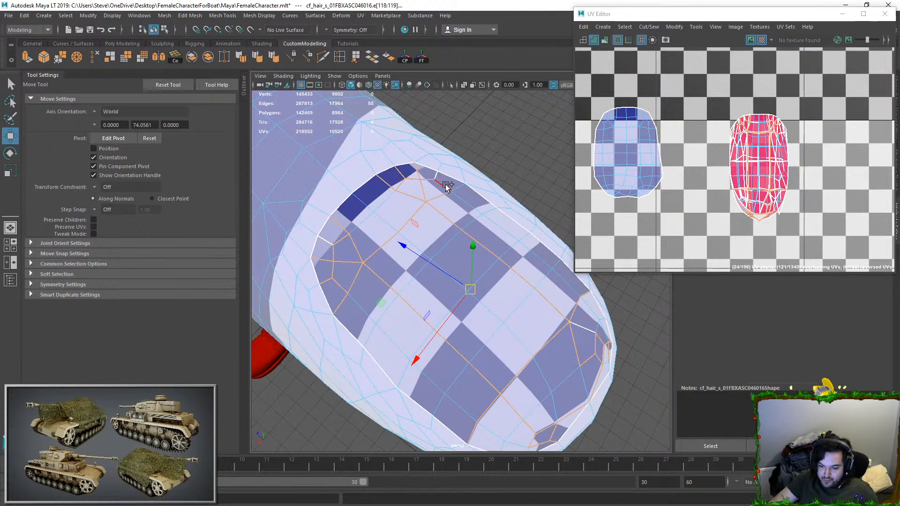
{"action": "left_click", "coordinate": [438, 174], "text": "shift"}
{"action": "left_click", "coordinate": [322, 239], "text": "shift"}
{"action": "scroll", "coordinate": [557, 330], "scroll_direction": "down", "scroll_amount": 4}
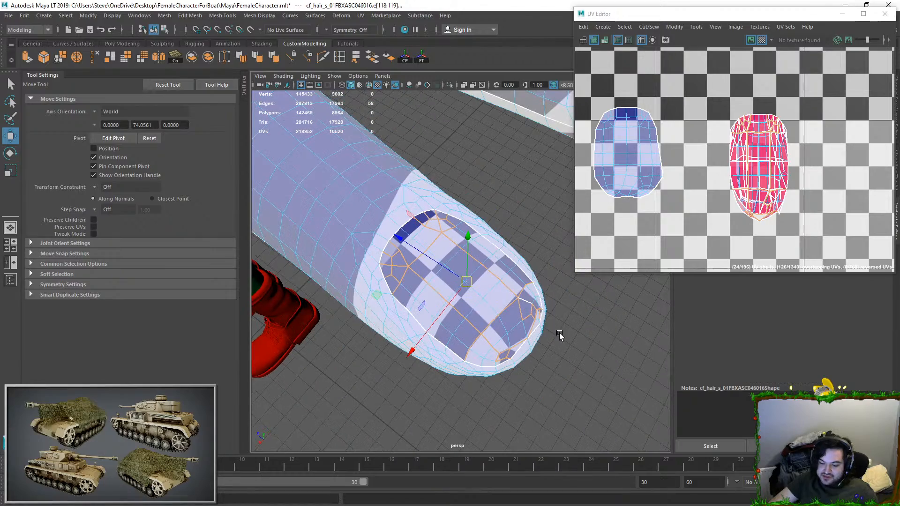
{"action": "left_click", "coordinate": [523, 297], "text": "shift"}
Step: Examine the character's hair, arm and hand, and check the selected fingernail seams from several angles
{"action": "scroll", "coordinate": [459, 256], "scroll_direction": "down", "scroll_amount": 8}
{"action": "left_click_drag", "start_coordinate": [458, 256], "coordinate": [442, 240], "text": "alt"}
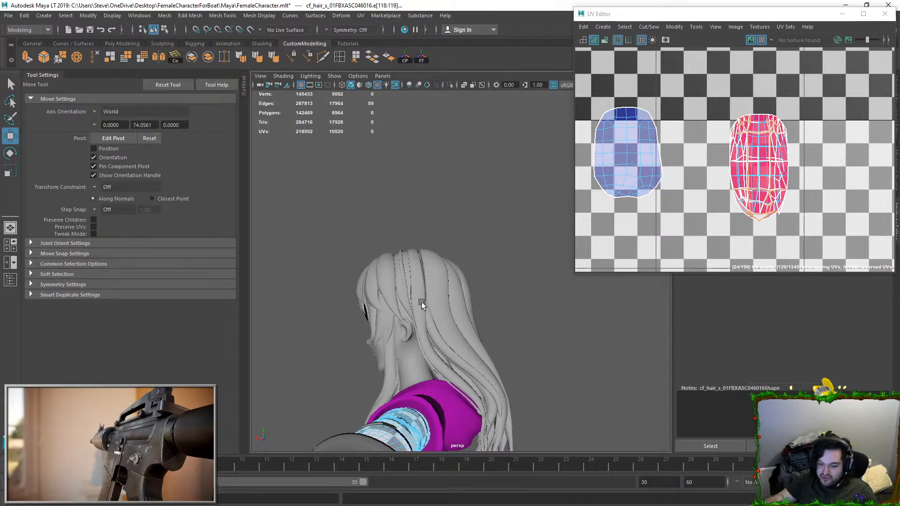
{"action": "left_click_drag", "start_coordinate": [422, 304], "coordinate": [567, 253], "text": "alt"}
{"action": "scroll", "coordinate": [445, 331], "scroll_direction": "up", "scroll_amount": 3}
{"action": "left_click_drag", "start_coordinate": [446, 331], "coordinate": [432, 353], "text": "alt"}
{"action": "key", "text": "f"}
{"action": "left_click_drag", "start_coordinate": [550, 286], "coordinate": [452, 321], "text": "alt"}
{"action": "scroll", "coordinate": [453, 321], "scroll_direction": "down", "scroll_amount": 4}
{"action": "left_click_drag", "start_coordinate": [436, 284], "coordinate": [404, 317], "text": "alt"}
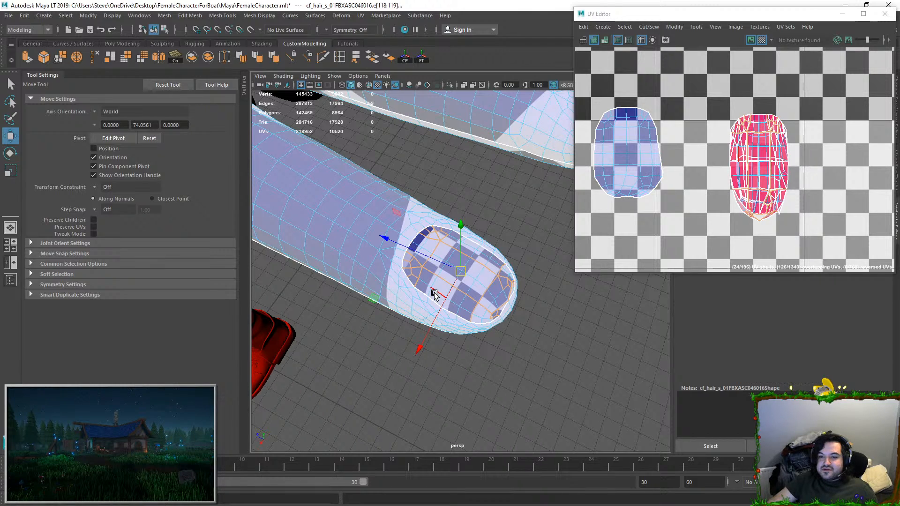
Step: Move and sew the second fingernail's selected seam edges
{"action": "left_click", "coordinate": [651, 27]}
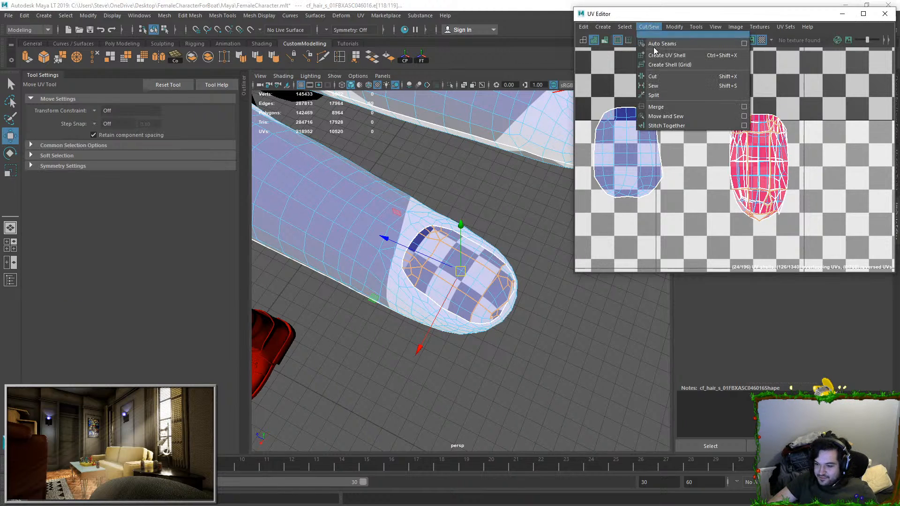
{"action": "left_click", "coordinate": [661, 116]}
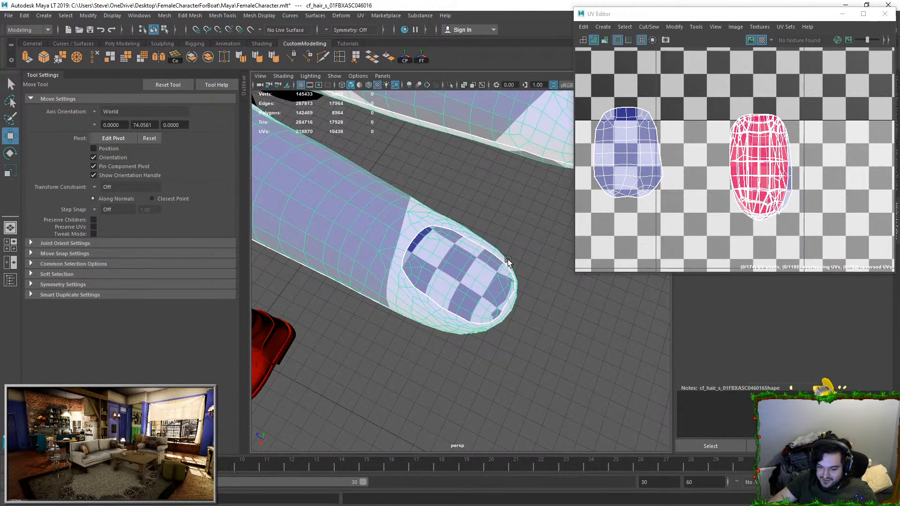
{"action": "right_click_drag", "start_coordinate": [465, 274], "coordinate": [540, 233]}
Step: Select the second fingernail's sewn UV shell and place it below the first separated nail shell
{"action": "left_click", "coordinate": [748, 162]}
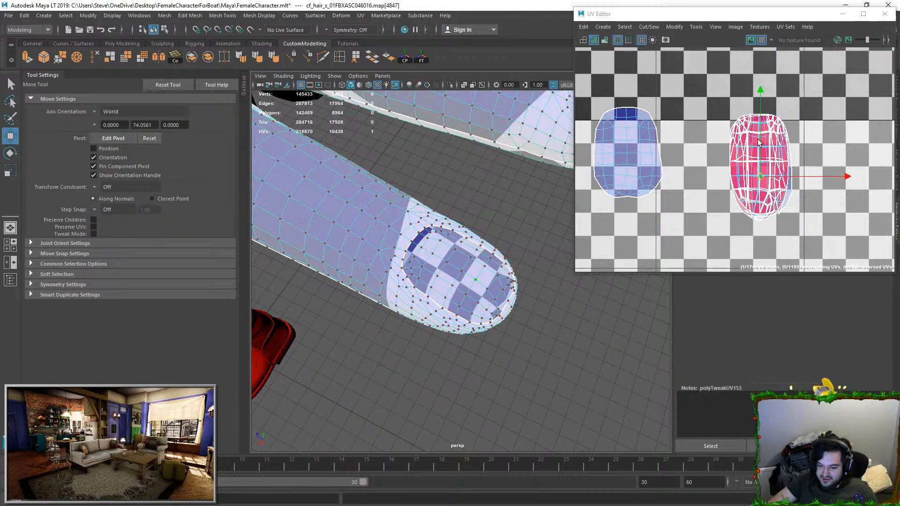
{"action": "right_click_drag", "start_coordinate": [747, 159], "coordinate": [782, 180], "text": "ctrl"}
{"action": "scroll", "coordinate": [782, 181], "scroll_direction": "down", "scroll_amount": 2}
{"action": "left_click_drag", "start_coordinate": [777, 176], "coordinate": [681, 243]}
{"action": "right_click_drag", "start_coordinate": [413, 256], "coordinate": [452, 242]}
{"action": "key", "text": "ctrl+h"}
Step: Inspect the hand's fingernails to see which ones still have fragmented UV seams
{"action": "left_click", "coordinate": [453, 243]}
{"action": "left_click_drag", "start_coordinate": [452, 242], "coordinate": [435, 288], "text": "alt"}
{"action": "scroll", "coordinate": [435, 263], "scroll_direction": "down", "scroll_amount": 2}
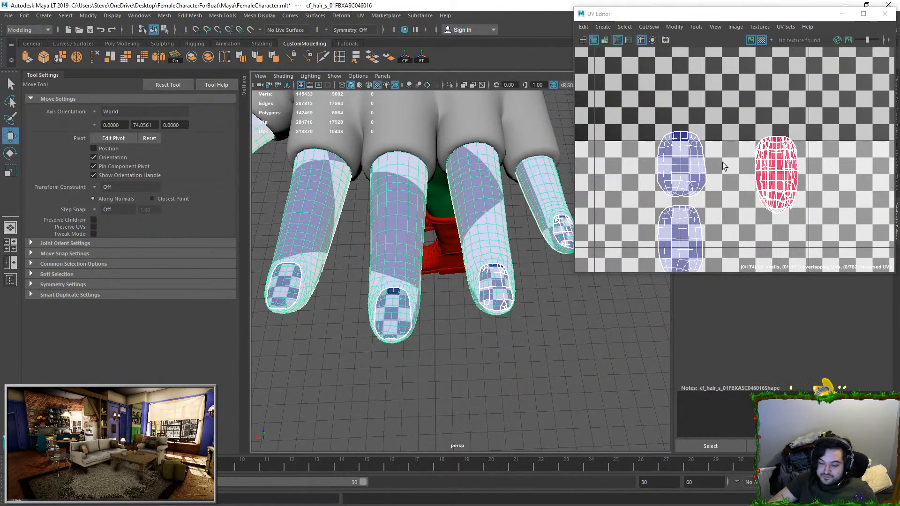
{"action": "right_click_drag", "start_coordinate": [732, 159], "coordinate": [764, 161]}
{"action": "right_click_drag", "start_coordinate": [494, 257], "coordinate": [492, 277]}
{"action": "scroll", "coordinate": [500, 296], "scroll_direction": "up", "scroll_amount": 3}
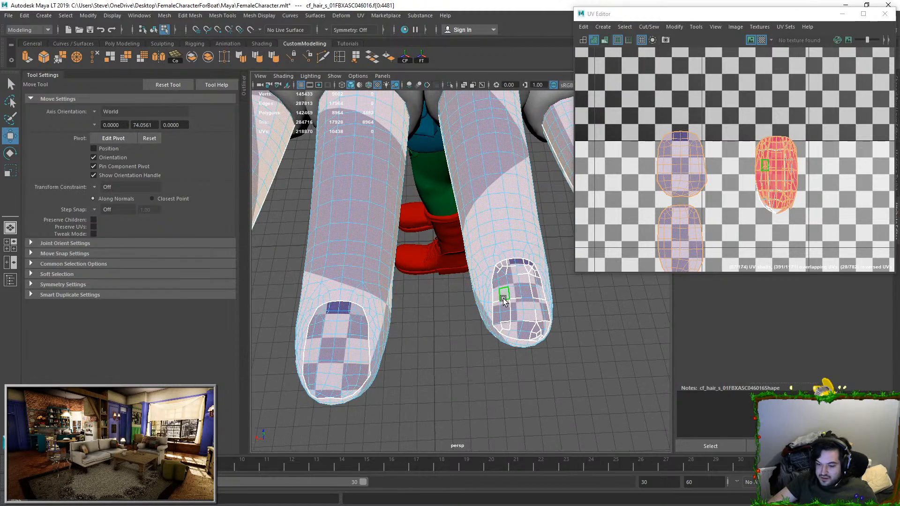
{"action": "left_click", "coordinate": [503, 299]}
{"action": "left_click_drag", "start_coordinate": [503, 299], "coordinate": [479, 284], "text": "alt"}
{"action": "key", "text": "f"}
{"action": "scroll", "coordinate": [478, 277], "scroll_direction": "down", "scroll_amount": 8}
{"action": "right_click_drag", "start_coordinate": [482, 268], "coordinate": [506, 227]}
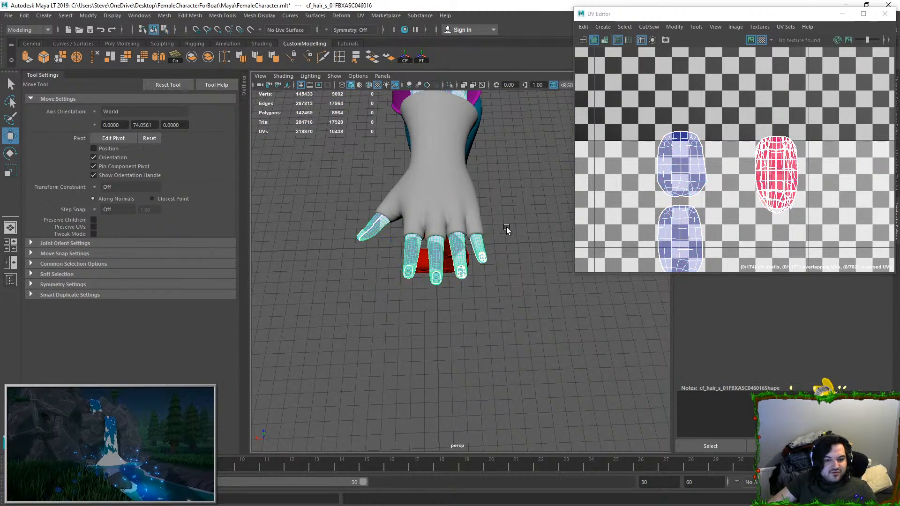
Step: Select the small seam edges at one base corner of the next fragmented fingernail
{"action": "scroll", "coordinate": [491, 285], "scroll_direction": "up", "scroll_amount": 10}
{"action": "left_click", "coordinate": [424, 233]}
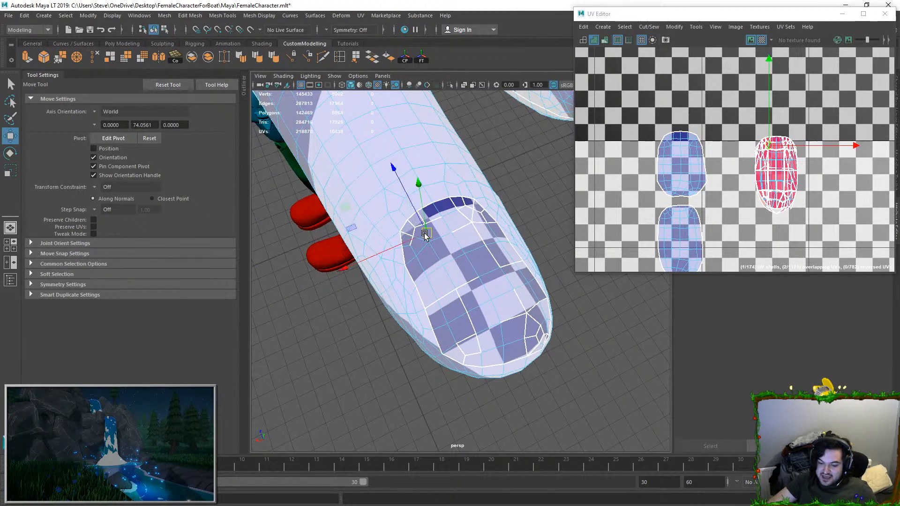
{"action": "left_click", "coordinate": [424, 232]}
{"action": "left_click", "coordinate": [417, 226]}
{"action": "key", "text": "q"}
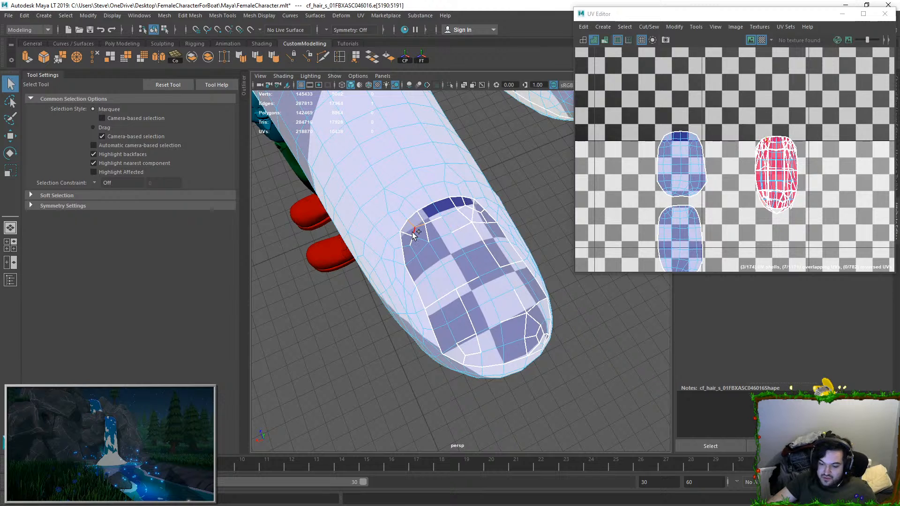
Step: Extend the selection with the seam edges at the opposite base corner and along the adjoining side
{"action": "left_click", "coordinate": [463, 226]}
{"action": "left_click", "coordinate": [468, 204]}
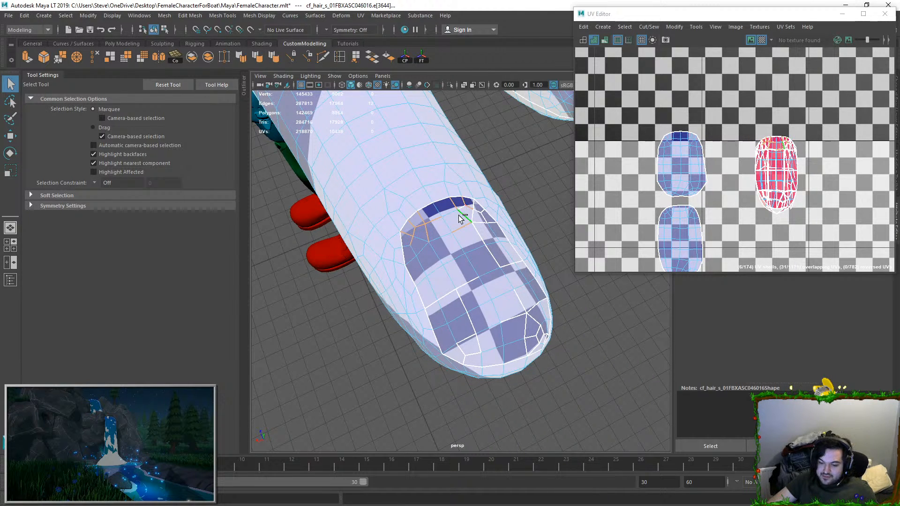
{"action": "left_click", "coordinate": [484, 214]}
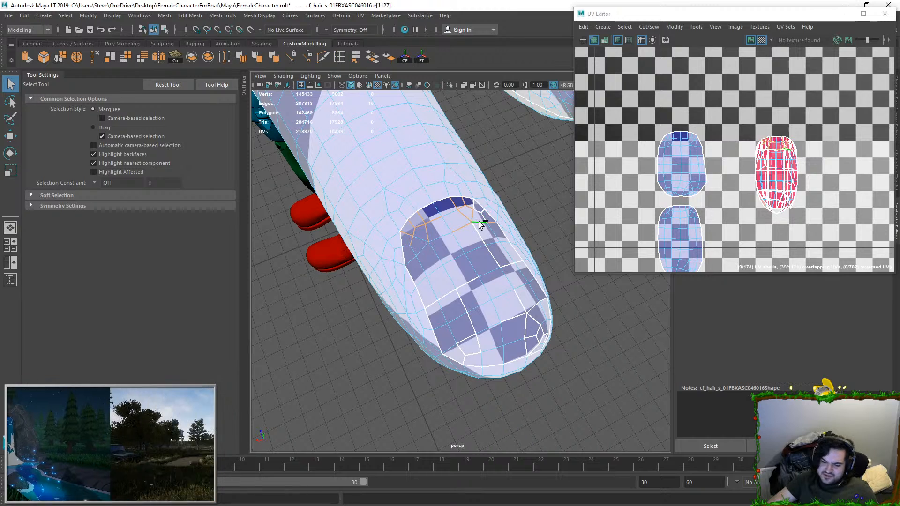
{"action": "left_click", "coordinate": [482, 231], "text": "shift"}
{"action": "key", "text": "ctrl+z"}
{"action": "key", "text": "ctrl+z"}
{"action": "left_click", "coordinate": [510, 265], "text": "shift"}
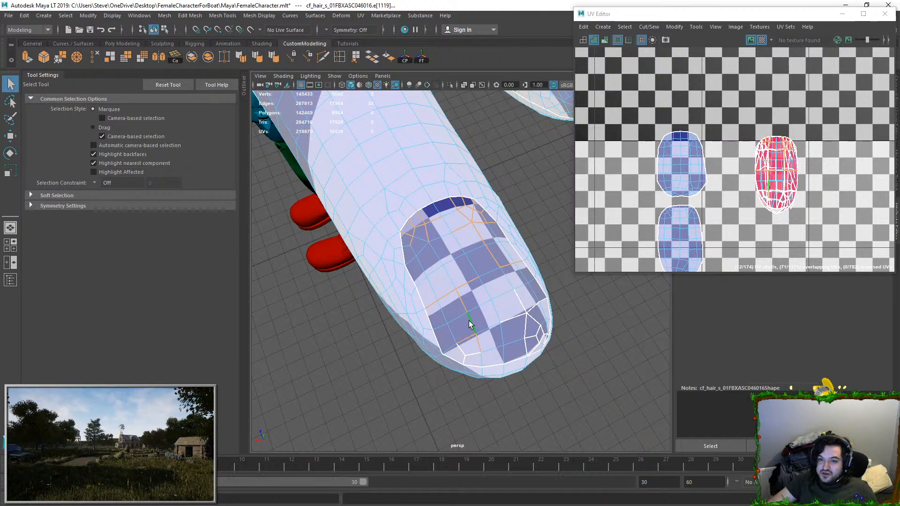
Step: Add the seam edges running down to the fingernail's near tip corner to the selection
{"action": "middle_click_drag", "start_coordinate": [469, 315], "coordinate": [456, 245], "text": "alt"}
{"action": "left_click_drag", "start_coordinate": [476, 248], "coordinate": [488, 232], "text": "alt"}
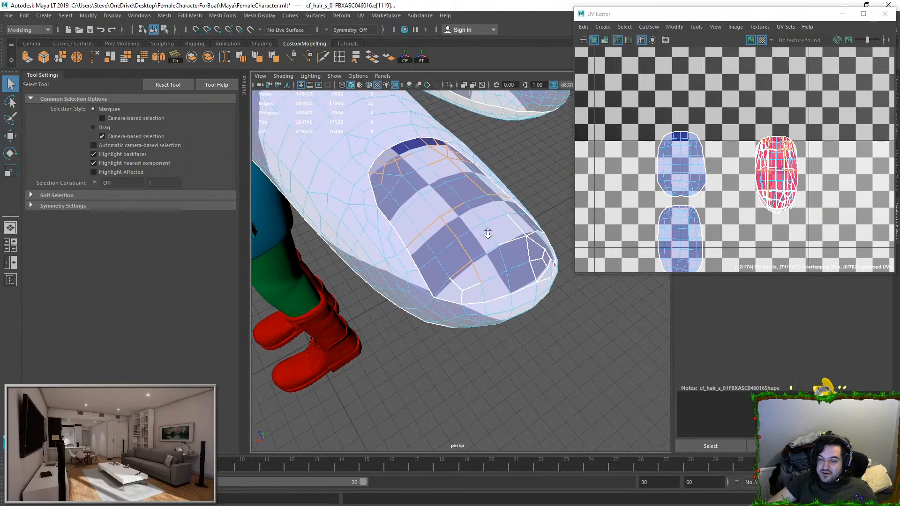
{"action": "left_click", "coordinate": [457, 286], "text": "shift"}
{"action": "left_click", "coordinate": [463, 297], "text": "shift"}
{"action": "left_click_drag", "start_coordinate": [463, 298], "coordinate": [414, 292], "text": "alt"}
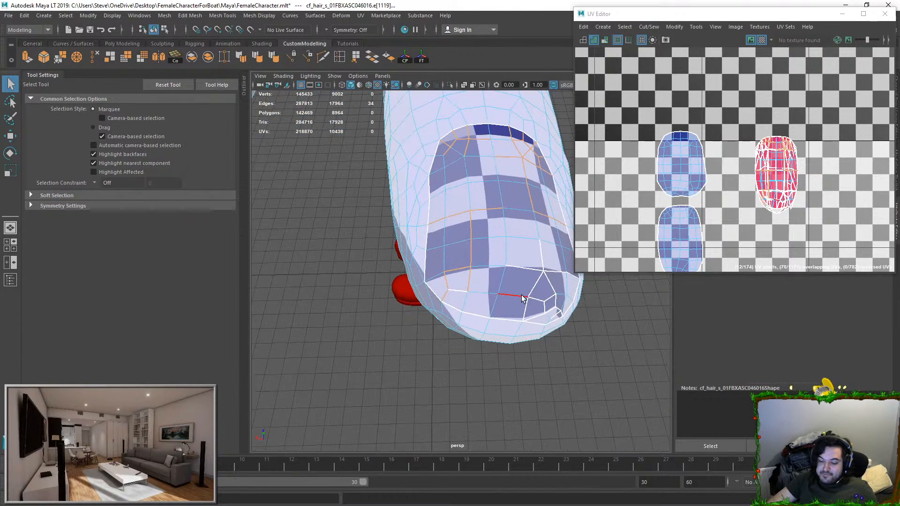
Step: Add the cross seam near the tip and the small seam edges around the far tip corner
{"action": "left_click", "coordinate": [512, 267], "text": "shift"}
{"action": "left_click", "coordinate": [546, 282], "text": "shift"}
{"action": "left_click", "coordinate": [530, 303], "text": "shift"}
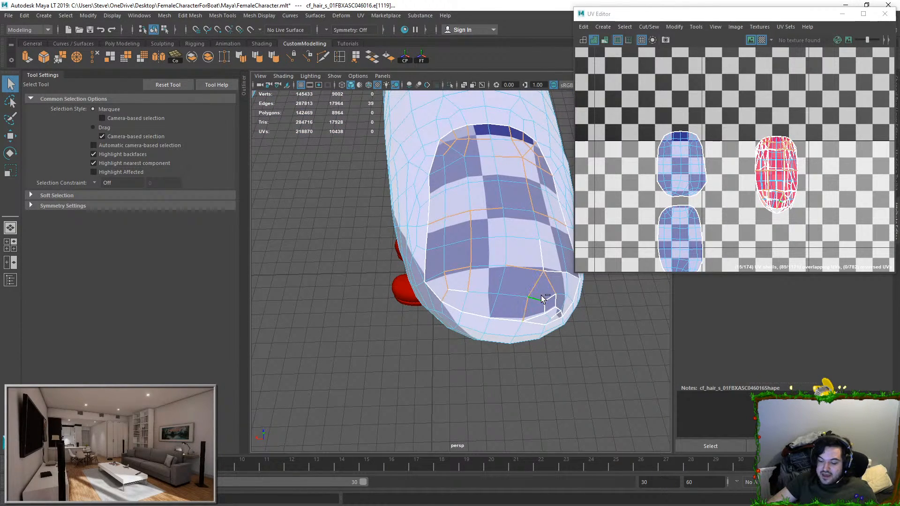
{"action": "left_click", "coordinate": [532, 318], "text": "shift"}
{"action": "left_click", "coordinate": [552, 304], "text": "shift"}
{"action": "left_click", "coordinate": [556, 316], "text": "shift"}
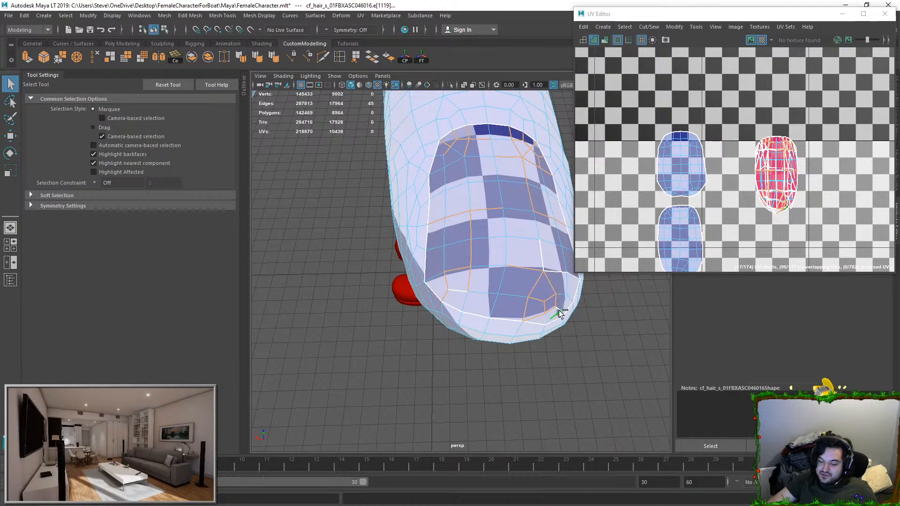
Step: Add the remaining small seam edges at the fingernail's far tip corner to the selection
{"action": "left_click", "coordinate": [549, 318], "text": "shift"}
{"action": "key", "text": "ctrl+z"}
{"action": "left_click", "coordinate": [556, 309], "text": "shift"}
{"action": "key", "text": "ctrl+z"}
{"action": "left_click", "coordinate": [559, 309], "text": "shift"}
{"action": "left_click", "coordinate": [562, 312], "text": "shift"}
{"action": "left_click", "coordinate": [468, 287], "text": "shift"}
{"action": "key", "text": "ctrl+z"}
{"action": "left_click_drag", "start_coordinate": [459, 292], "coordinate": [412, 257], "text": "alt"}
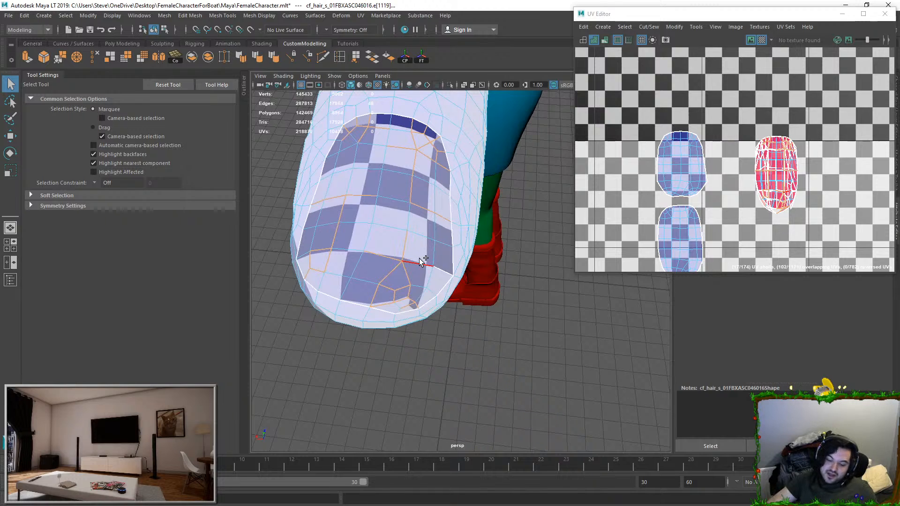
Step: Move and sew the fingernail's selected seam edges into a single UV shell
{"action": "left_click_drag", "start_coordinate": [472, 305], "coordinate": [486, 292], "text": "alt"}
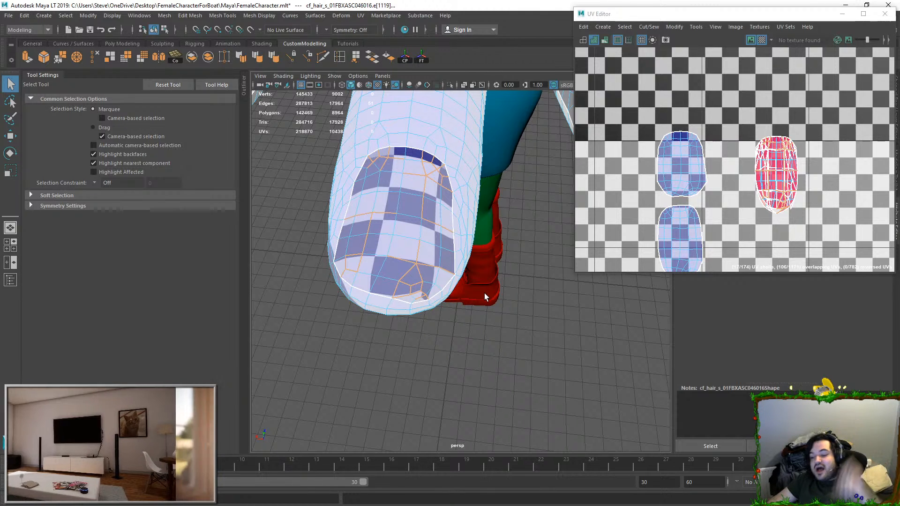
{"action": "left_click_drag", "start_coordinate": [535, 313], "coordinate": [394, 176], "text": "alt"}
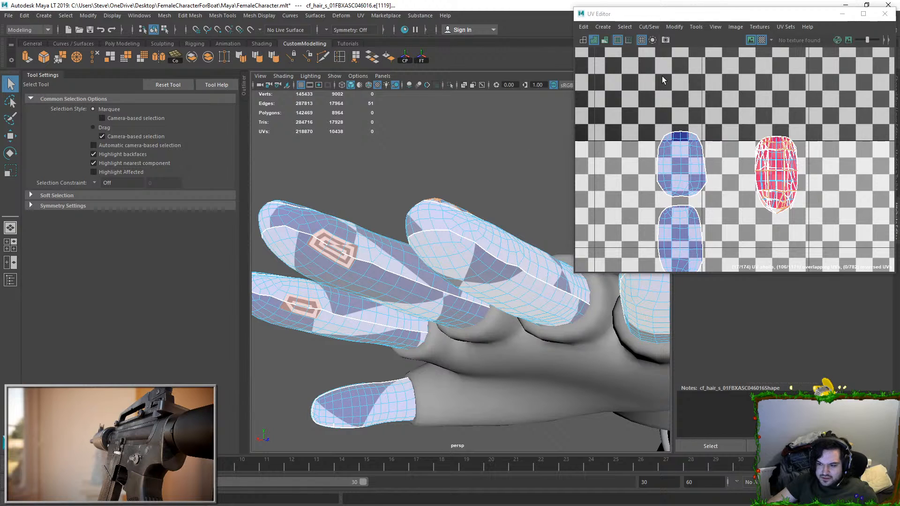
{"action": "left_click", "coordinate": [660, 27]}
{"action": "left_click", "coordinate": [674, 112]}
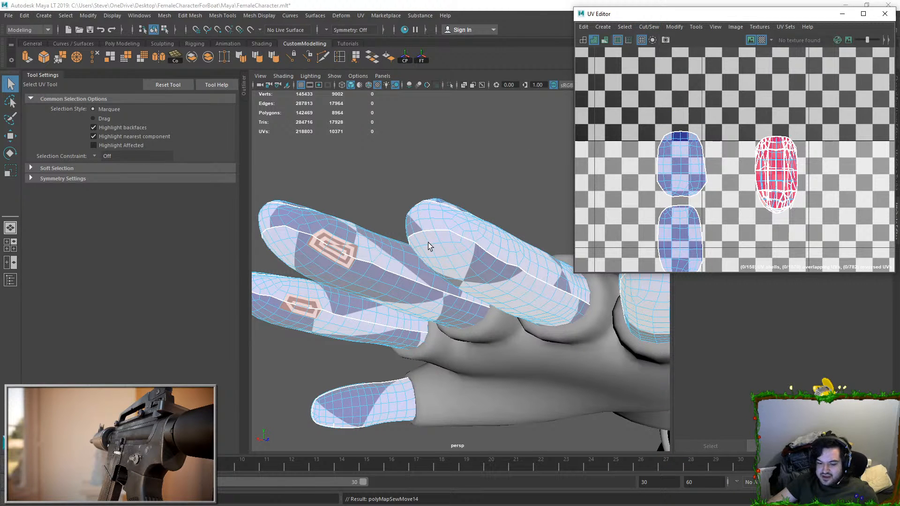
Step: Select the cross seam of the next fragmented fingernail and the first small seam edges at its upper base corner
{"action": "scroll", "coordinate": [724, 214], "scroll_direction": "down", "scroll_amount": 1}
{"action": "left_click_drag", "start_coordinate": [514, 260], "coordinate": [451, 291], "text": "alt"}
{"action": "right_click_drag", "start_coordinate": [428, 215], "coordinate": [442, 201]}
{"action": "left_click_drag", "start_coordinate": [443, 201], "coordinate": [447, 319], "text": "alt"}
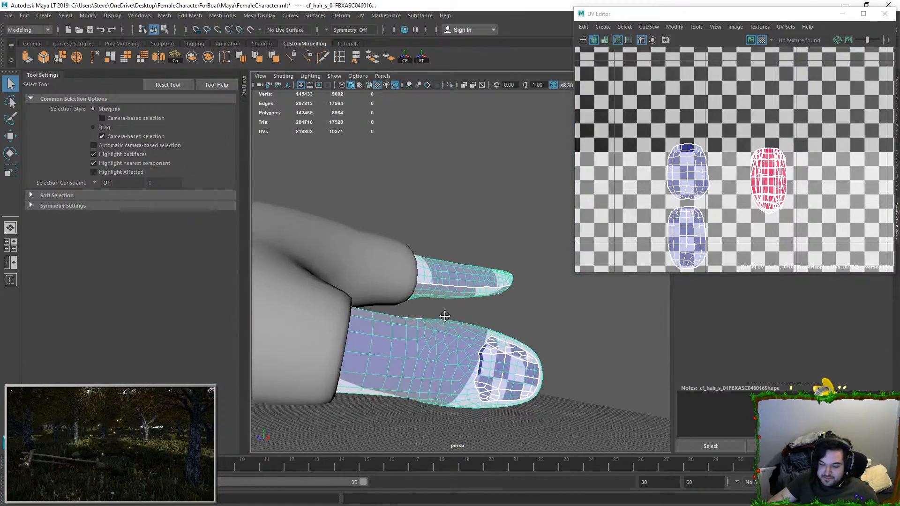
{"action": "right_click_drag", "start_coordinate": [448, 319], "coordinate": [451, 365], "text": "alt"}
{"action": "left_click_drag", "start_coordinate": [451, 365], "coordinate": [472, 280], "text": "alt"}
{"action": "right_click_drag", "start_coordinate": [472, 279], "coordinate": [480, 257]}
{"action": "double_click", "coordinate": [480, 243]}
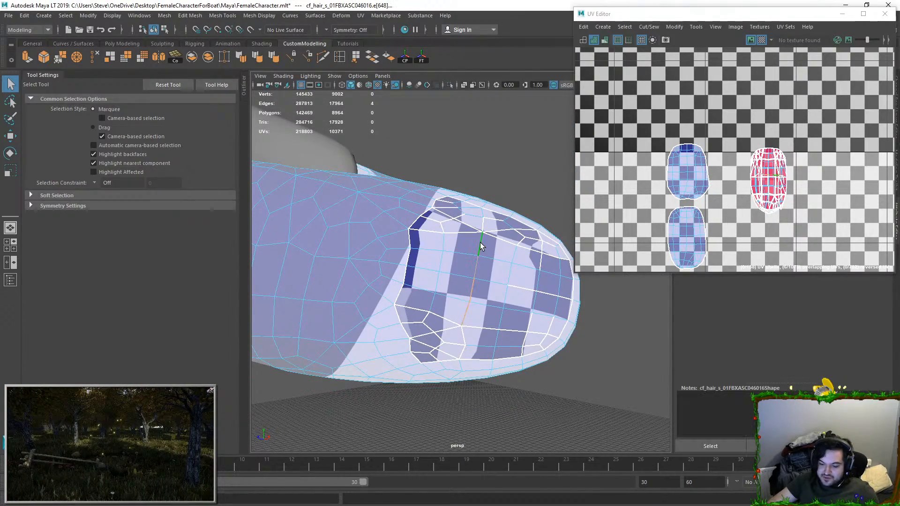
{"action": "left_click_drag", "start_coordinate": [480, 243], "coordinate": [441, 300], "text": "alt"}
{"action": "left_click", "coordinate": [415, 287], "text": "shift"}
{"action": "left_click", "coordinate": [409, 283], "text": "shift"}
{"action": "left_click", "coordinate": [392, 290], "text": "shift"}
{"action": "left_click", "coordinate": [396, 278], "text": "shift"}
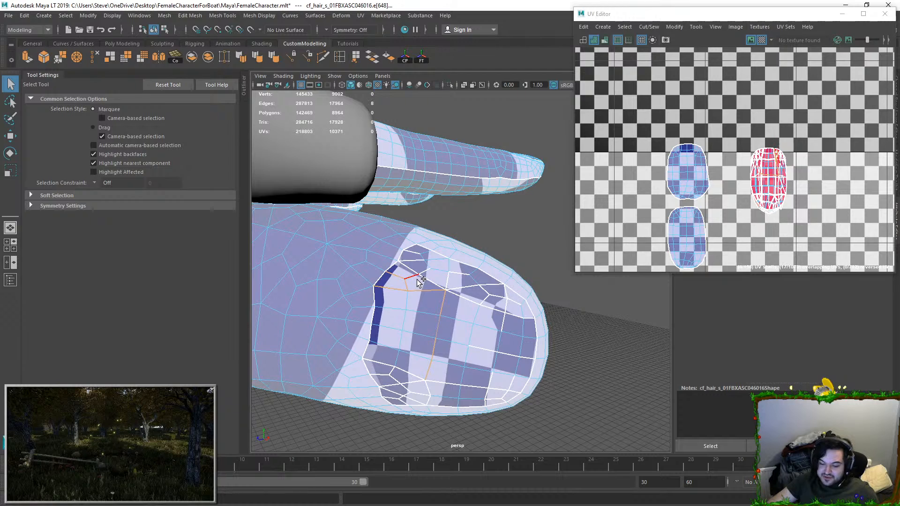
Step: Extend the selection with the rest of the small seam edges around the upper base corner
{"action": "left_click", "coordinate": [423, 279], "text": "shift"}
{"action": "left_click", "coordinate": [414, 277], "text": "shift"}
{"action": "left_click", "coordinate": [423, 271], "text": "shift"}
{"action": "left_click", "coordinate": [411, 268], "text": "shift"}
{"action": "left_click", "coordinate": [415, 259], "text": "shift"}
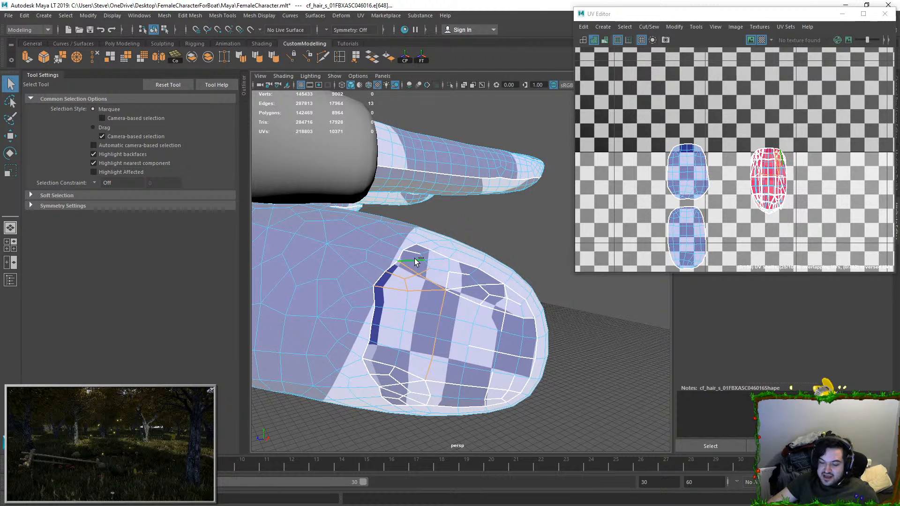
{"action": "left_click", "coordinate": [414, 255], "text": "shift"}
{"action": "left_click", "coordinate": [412, 251], "text": "shift"}
Step: Add the lengthwise seam along the nail's upper side and the small seam edges around the upper tip corner
{"action": "left_click", "coordinate": [447, 280], "text": "shift"}
{"action": "left_click", "coordinate": [453, 285], "text": "shift"}
{"action": "left_click", "coordinate": [454, 275], "text": "shift"}
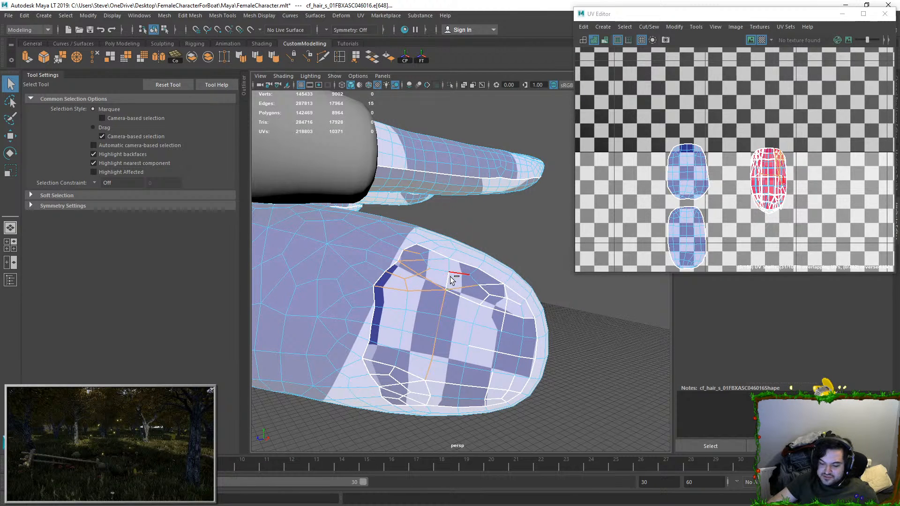
{"action": "left_click", "coordinate": [460, 298], "text": "shift"}
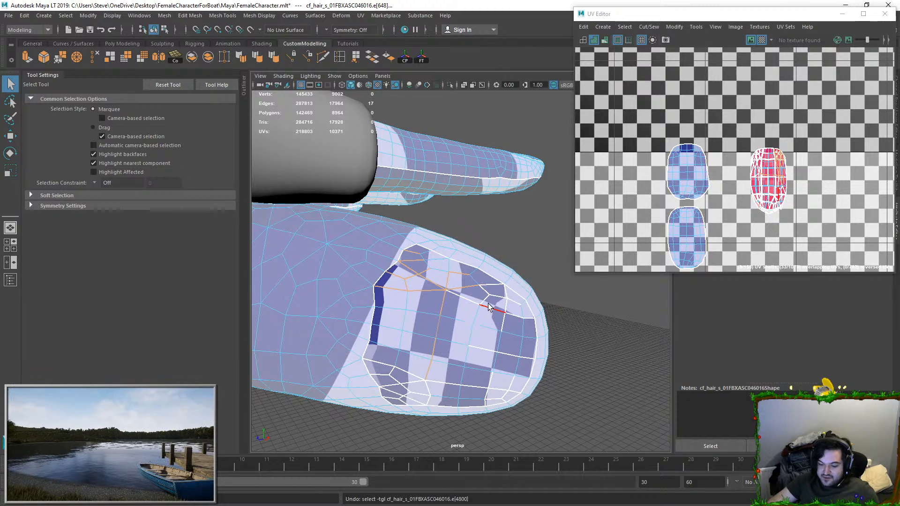
{"action": "left_click", "coordinate": [487, 284], "text": "shift"}
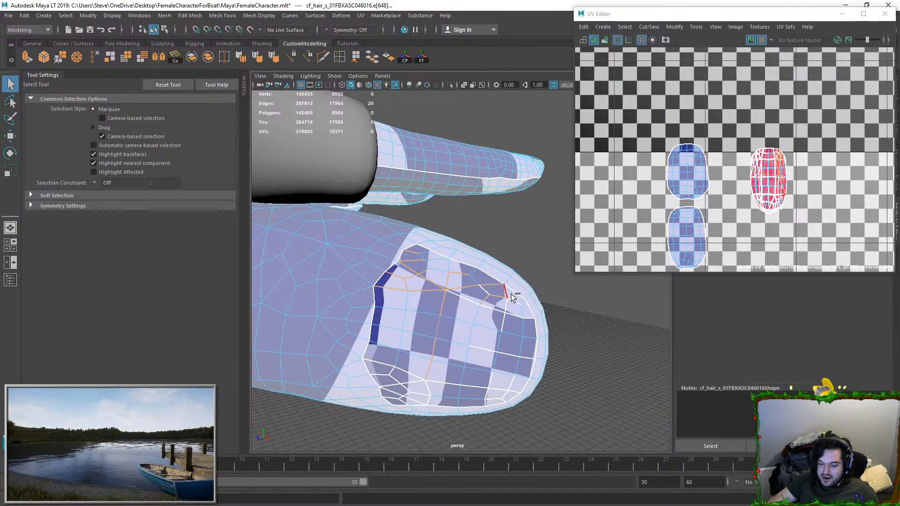
{"action": "left_click", "coordinate": [502, 310], "text": "shift"}
{"action": "left_click", "coordinate": [483, 289], "text": "shift"}
{"action": "left_click", "coordinate": [468, 300], "text": "shift"}
{"action": "left_click", "coordinate": [505, 304], "text": "shift"}
{"action": "left_click", "coordinate": [503, 322], "text": "shift"}
{"action": "left_click", "coordinate": [523, 318], "text": "shift"}
{"action": "left_click", "coordinate": [525, 317], "text": "shift"}
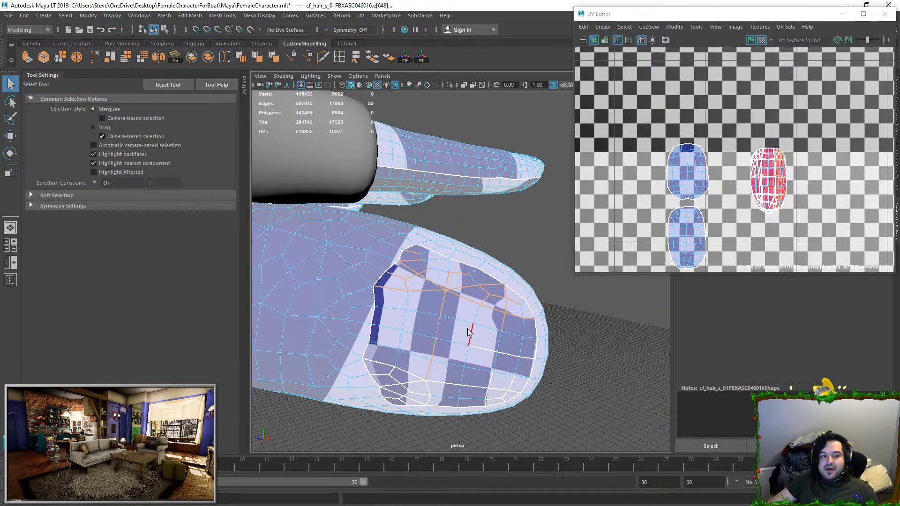
Step: Add the short middle seam, the nail's lower lengthwise seam and the seam edges leading to the lower base corner
{"action": "right_click_drag", "start_coordinate": [468, 329], "coordinate": [533, 350], "text": "alt"}
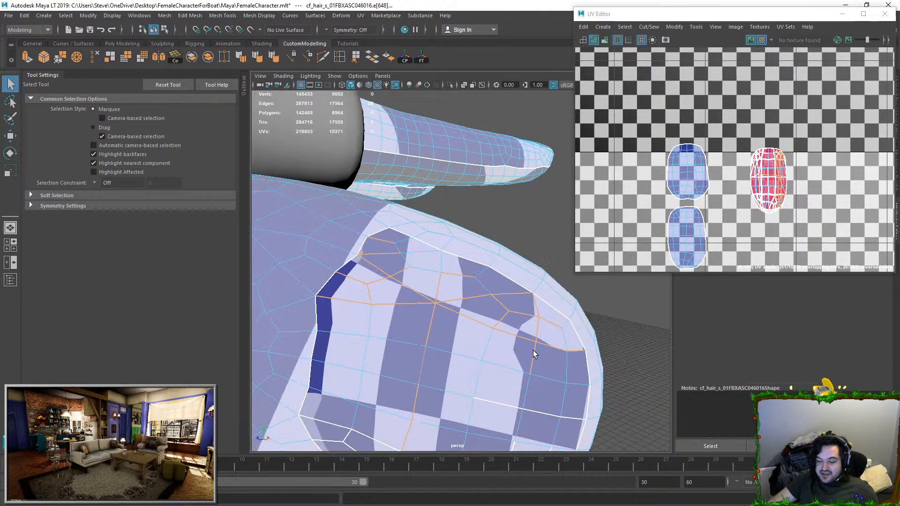
{"action": "middle_click_drag", "start_coordinate": [546, 408], "coordinate": [526, 321], "text": "alt"}
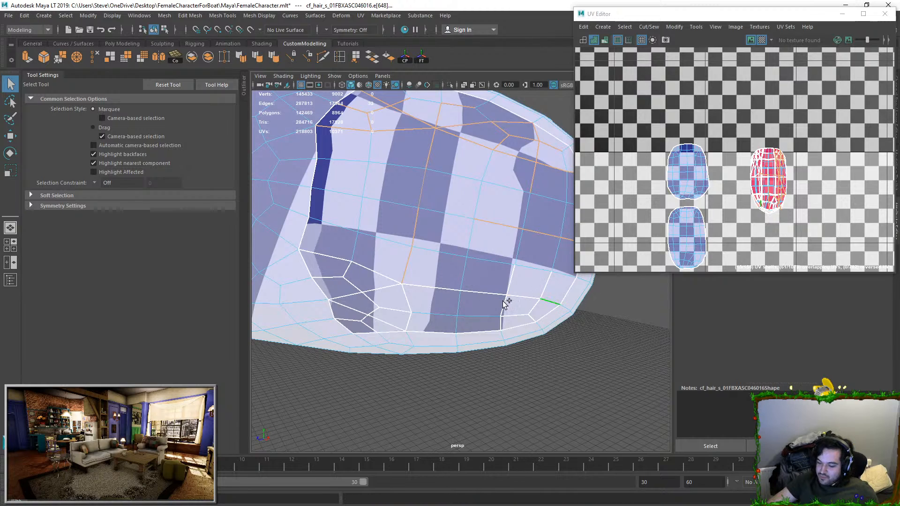
{"action": "left_click", "coordinate": [376, 274], "text": "shift"}
{"action": "left_click", "coordinate": [331, 257], "text": "shift"}
{"action": "left_click", "coordinate": [338, 276], "text": "shift"}
{"action": "left_click", "coordinate": [347, 271], "text": "shift"}
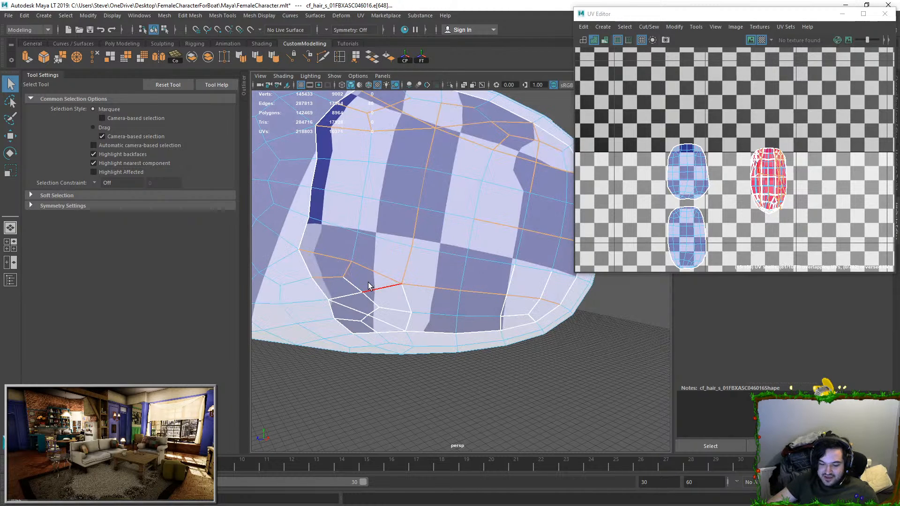
Step: Add the remaining small seam edges around the lower base and lower tip corners to the selection
{"action": "key", "text": "Tab"}
{"action": "mouse_move", "coordinate": [352, 287]}
{"action": "left_mouse_down", "text": "shift"}
{"action": "mouse_move", "coordinate": [366, 323]}
{"action": "mouse_move", "coordinate": [396, 306]}
{"action": "mouse_move", "coordinate": [370, 294]}
{"action": "mouse_move", "coordinate": [411, 315]}
{"action": "left_mouse_up", "text": "shift"}
{"action": "left_click", "coordinate": [510, 284], "text": "shift"}
{"action": "left_click", "coordinate": [502, 312], "text": "shift"}
{"action": "left_click", "coordinate": [529, 315], "text": "shift"}
{"action": "scroll", "coordinate": [539, 291], "scroll_direction": "down", "scroll_amount": 4}
{"action": "left_click_drag", "start_coordinate": [534, 278], "coordinate": [521, 274], "text": "alt"}
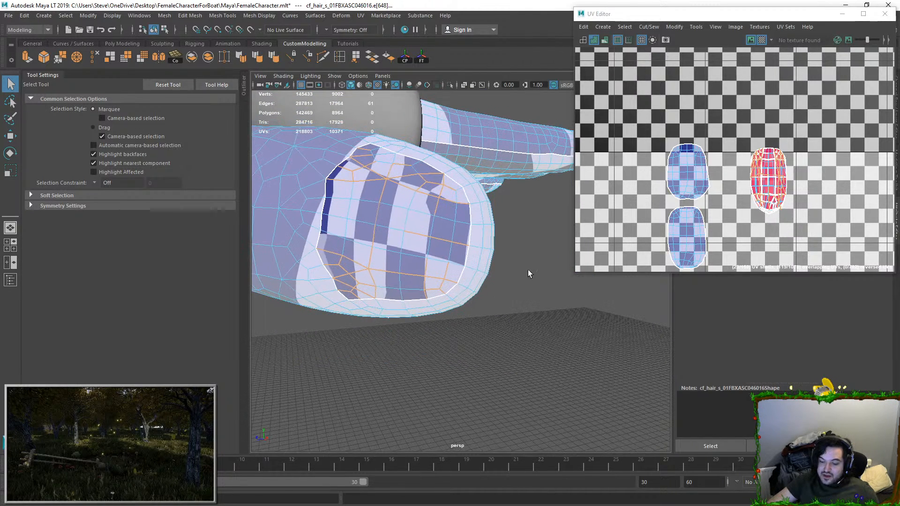
Step: Move and sew the selected seams, and place the resulting nail shell beside the two separated nail shells
{"action": "left_click", "coordinate": [648, 26]}
{"action": "left_click", "coordinate": [663, 114]}
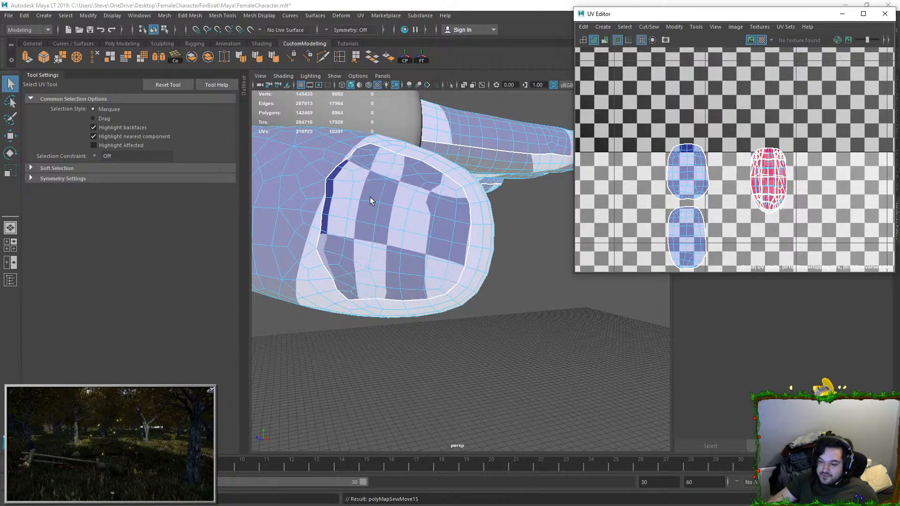
{"action": "key", "text": "F8"}
{"action": "right_click_drag", "start_coordinate": [446, 192], "coordinate": [448, 192]}
{"action": "double_click", "coordinate": [767, 176]}
{"action": "key", "text": "w"}
{"action": "left_click_drag", "start_coordinate": [766, 176], "coordinate": [605, 213]}
{"action": "key", "text": "F8"}
Step: Examine the fingers from several angles for distorted checker patches along their side seams
{"action": "left_click", "coordinate": [494, 289]}
{"action": "scroll", "coordinate": [469, 304], "scroll_direction": "down", "scroll_amount": 8}
{"action": "left_click", "coordinate": [431, 267]}
{"action": "left_click_drag", "start_coordinate": [431, 267], "coordinate": [384, 271], "text": "alt"}
{"action": "scroll", "coordinate": [384, 272], "scroll_direction": "up", "scroll_amount": 5}
{"action": "middle_click_drag", "start_coordinate": [383, 271], "coordinate": [438, 331], "text": "alt"}
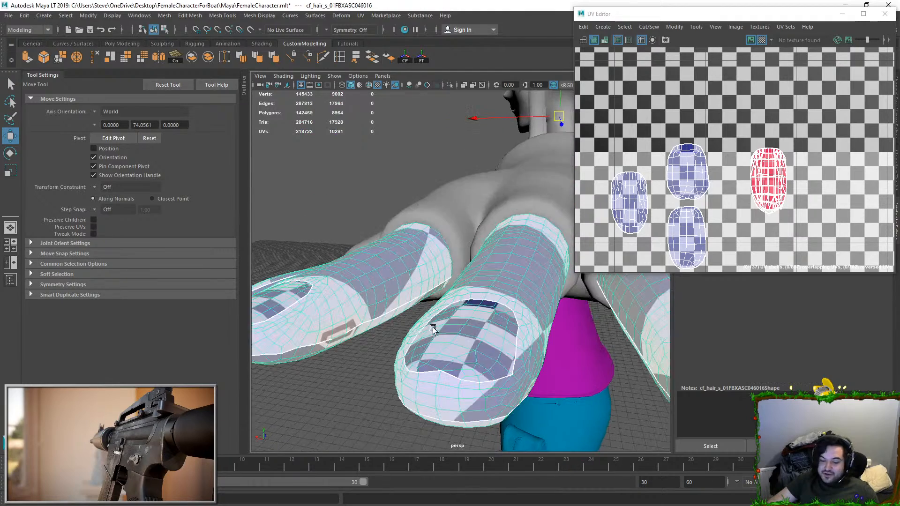
{"action": "left_click_drag", "start_coordinate": [438, 332], "coordinate": [407, 276], "text": "alt"}
{"action": "right_click_drag", "start_coordinate": [407, 276], "coordinate": [397, 272]}
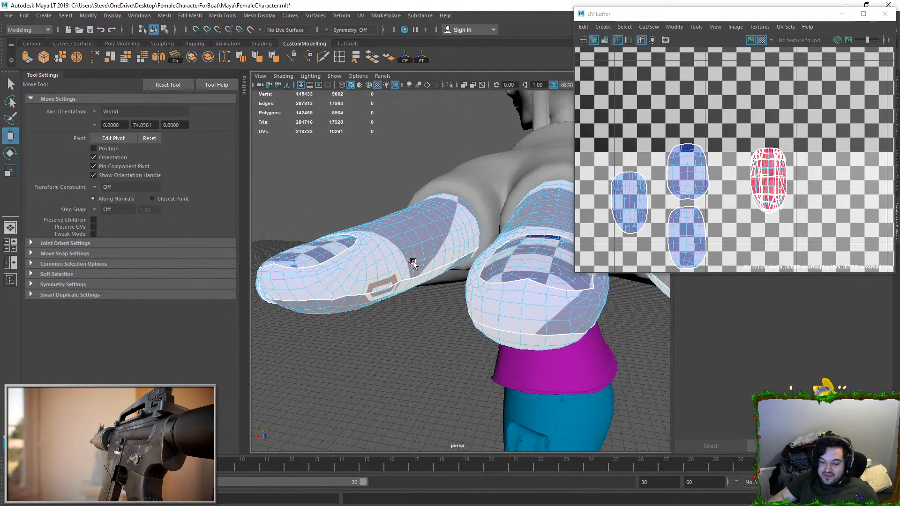
{"action": "left_click_drag", "start_coordinate": [413, 264], "coordinate": [365, 276], "text": "alt"}
{"action": "middle_click_drag", "start_coordinate": [366, 276], "coordinate": [445, 298], "text": "alt"}
Step: Try to unfold the whole lower arm-and-hand UV shell, and undo the result
{"action": "double_click", "coordinate": [461, 240]}
{"action": "right_click_drag", "start_coordinate": [489, 234], "coordinate": [531, 223]}
{"action": "right_click", "coordinate": [451, 223]}
{"action": "left_click", "coordinate": [488, 249]}
{"action": "scroll", "coordinate": [715, 202], "scroll_direction": "down", "scroll_amount": 5}
{"action": "middle_click_drag", "start_coordinate": [827, 185], "coordinate": [723, 138], "text": "alt"}
{"action": "scroll", "coordinate": [724, 139], "scroll_direction": "down", "scroll_amount": 2}
{"action": "double_click", "coordinate": [769, 234]}
{"action": "scroll", "coordinate": [778, 201], "scroll_direction": "down", "scroll_amount": 2}
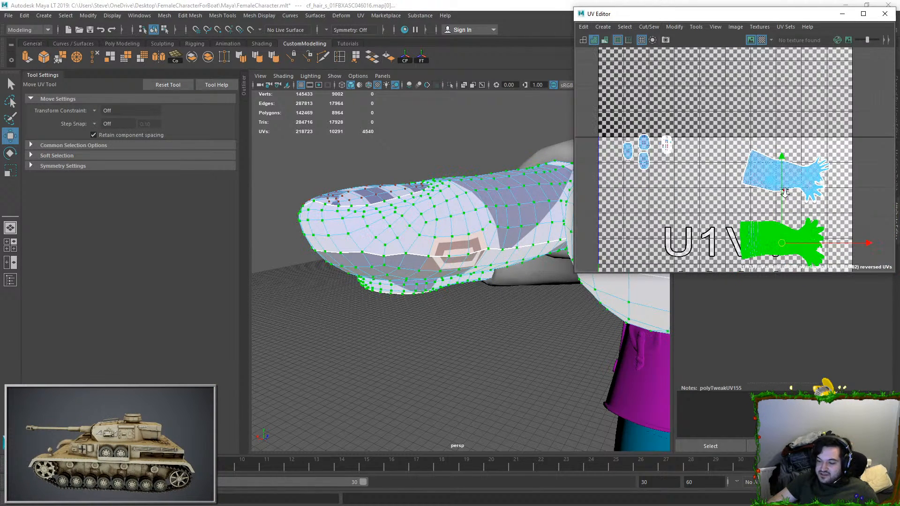
{"action": "middle_click_drag", "start_coordinate": [761, 181], "coordinate": [712, 152], "text": "alt"}
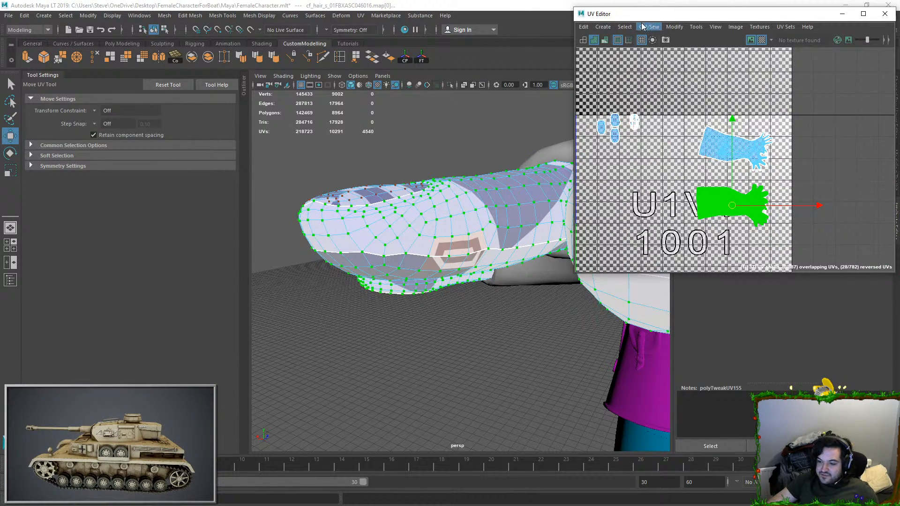
{"action": "scroll", "coordinate": [698, 124], "scroll_direction": "up", "scroll_amount": 2}
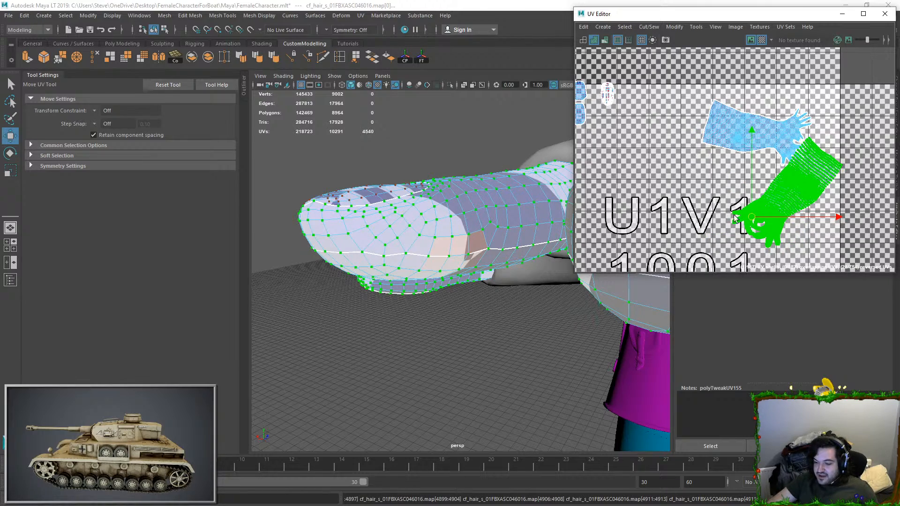
{"action": "scroll", "coordinate": [778, 226], "scroll_direction": "up", "scroll_amount": 5}
{"action": "mouse_move", "coordinate": [465, 258]}
{"action": "left_mouse_down", "text": "alt"}
{"action": "mouse_move", "coordinate": [457, 254]}
{"action": "mouse_move", "coordinate": [465, 246]}
{"action": "left_mouse_up", "text": "alt"}
{"action": "key", "text": "ctrl+z"}
Step: Select the distorted faces on the side of the finger and examine where they lie in the hand's UV shell
{"action": "key", "text": "F11"}
{"action": "left_click", "coordinate": [484, 204]}
{"action": "key", "text": "q"}
{"action": "mouse_move", "coordinate": [477, 204]}
{"action": "left_mouse_down"}
{"action": "mouse_move", "coordinate": [467, 197]}
{"action": "mouse_move", "coordinate": [464, 214]}
{"action": "mouse_move", "coordinate": [479, 219]}
{"action": "left_mouse_up"}
{"action": "key", "text": "f"}
{"action": "middle_click_drag", "start_coordinate": [834, 193], "coordinate": [792, 184], "text": "alt"}
{"action": "middle_click_drag", "start_coordinate": [727, 86], "coordinate": [735, 167], "text": "alt"}
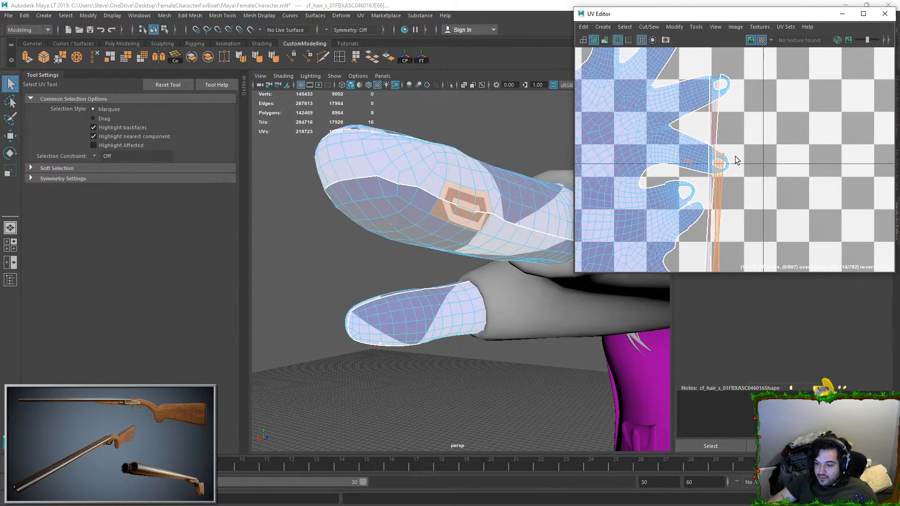
{"action": "scroll", "coordinate": [735, 164], "scroll_direction": "up", "scroll_amount": 2}
{"action": "middle_click_drag", "start_coordinate": [731, 136], "coordinate": [737, 192], "text": "alt"}
{"action": "middle_click_drag", "start_coordinate": [721, 123], "coordinate": [724, 164], "text": "alt"}
{"action": "left_click", "coordinate": [471, 201]}
Step: Select the rings of distorted faces in the finger's side patch and trace their stretched UVs between the fingertips
{"action": "key", "text": "F10"}
{"action": "middle_click_drag", "start_coordinate": [462, 341], "coordinate": [372, 337], "text": "alt"}
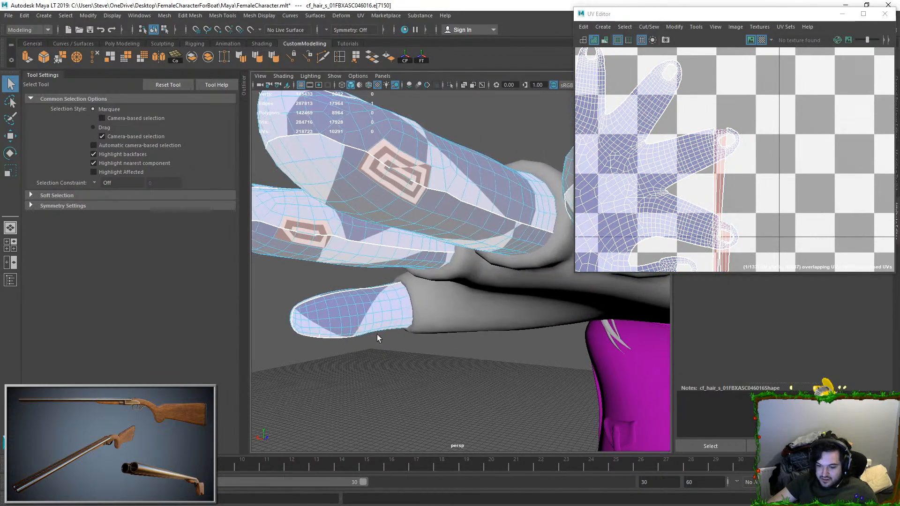
{"action": "scroll", "coordinate": [368, 309], "scroll_direction": "down", "scroll_amount": 4}
{"action": "middle_click_drag", "start_coordinate": [365, 296], "coordinate": [386, 294], "text": "alt"}
{"action": "left_click_drag", "start_coordinate": [425, 287], "coordinate": [482, 375], "text": "alt"}
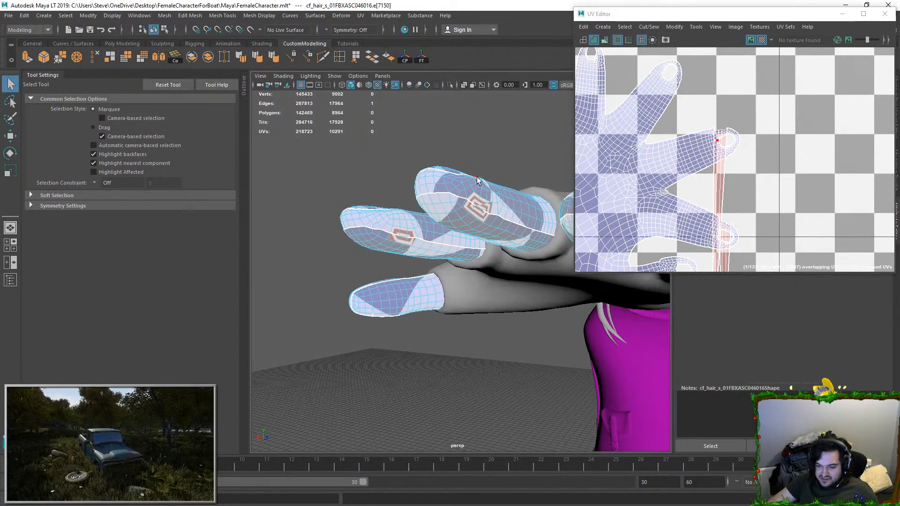
{"action": "left_click_drag", "start_coordinate": [476, 177], "coordinate": [455, 197], "text": "alt"}
{"action": "scroll", "coordinate": [516, 230], "scroll_direction": "up", "scroll_amount": 3}
{"action": "middle_click_drag", "start_coordinate": [518, 230], "coordinate": [473, 253], "text": "alt"}
{"action": "key", "text": "F11"}
{"action": "left_click", "coordinate": [453, 201]}
{"action": "left_click", "coordinate": [440, 228], "text": "shift"}
{"action": "left_click", "coordinate": [485, 219], "text": "shift"}
{"action": "left_click", "coordinate": [472, 242], "text": "shift"}
{"action": "left_click", "coordinate": [508, 226], "text": "shift"}
{"action": "left_click", "coordinate": [503, 246], "text": "shift"}
{"action": "scroll", "coordinate": [730, 203], "scroll_direction": "down", "scroll_amount": 3}
{"action": "middle_click_drag", "start_coordinate": [730, 203], "coordinate": [732, 143], "text": "alt"}
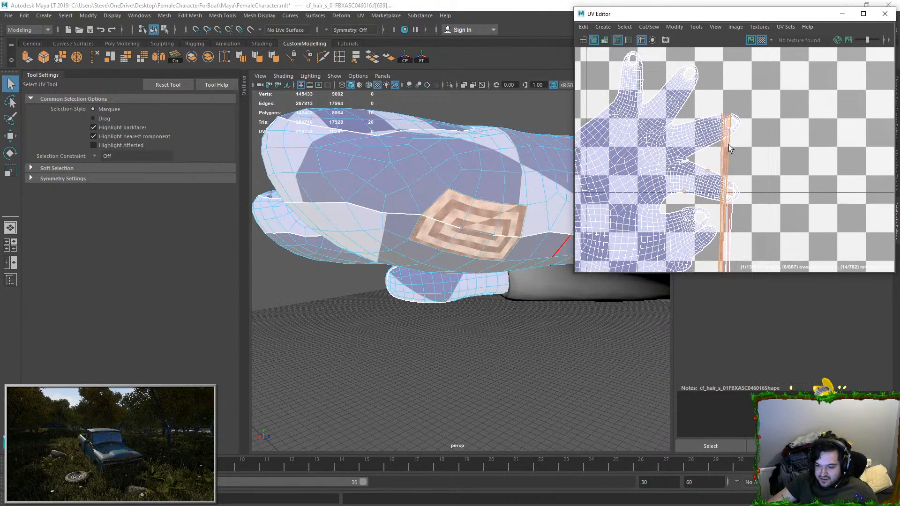
{"action": "left_click", "coordinate": [455, 214]}
{"action": "left_click", "coordinate": [461, 227]}
Step: Cut the UVs along two edges in the middle of the distorted patch on the finger's side
{"action": "key", "text": "F10"}
{"action": "mouse_move", "coordinate": [402, 260]}
{"action": "middle_mouse_down", "text": "alt"}
{"action": "mouse_move", "coordinate": [463, 245]}
{"action": "mouse_move", "coordinate": [404, 250]}
{"action": "middle_mouse_up", "text": "alt"}
{"action": "left_click", "coordinate": [533, 237], "text": "shift"}
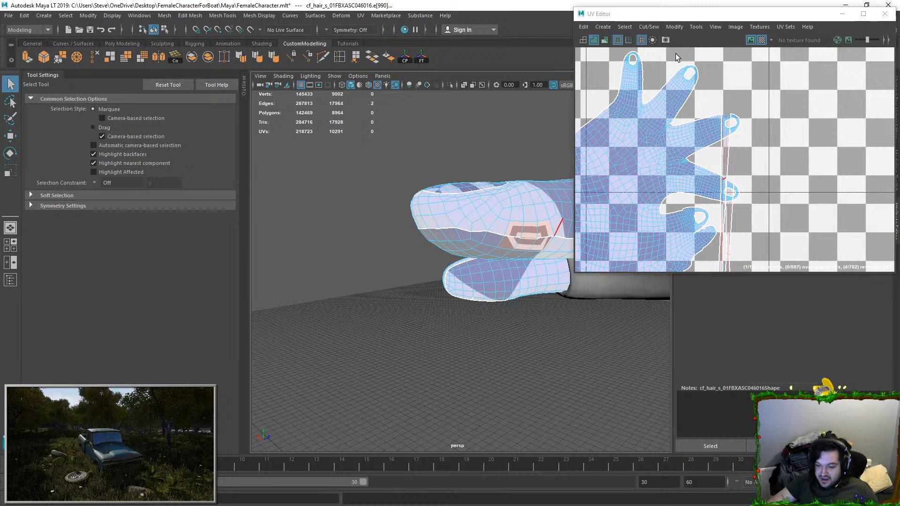
{"action": "left_click", "coordinate": [649, 27]}
{"action": "left_click", "coordinate": [654, 77]}
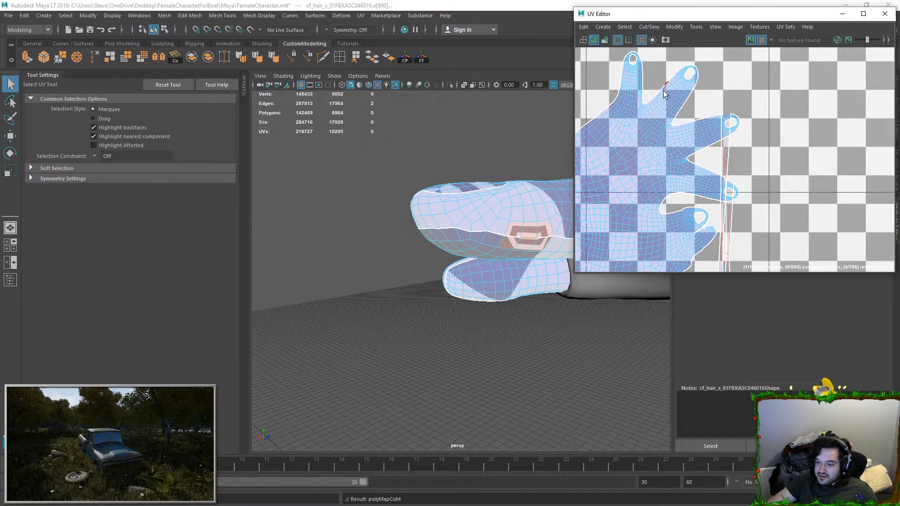
Step: Select the whole arm-and-hand UV shell and unfold it, then return to object mode with nothing selected
{"action": "key", "text": "F12"}
{"action": "double_click", "coordinate": [698, 178]}
{"action": "scroll", "coordinate": [751, 206], "scroll_direction": "down", "scroll_amount": 4}
{"action": "scroll", "coordinate": [748, 197], "scroll_direction": "down", "scroll_amount": 2}
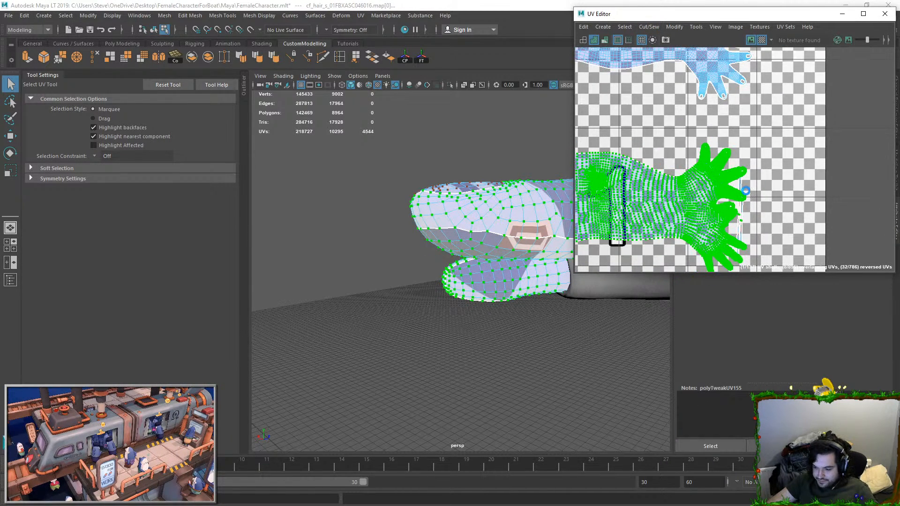
{"action": "key", "text": "ctrl+u"}
{"action": "key", "text": "F8"}
{"action": "left_click", "coordinate": [467, 336]}
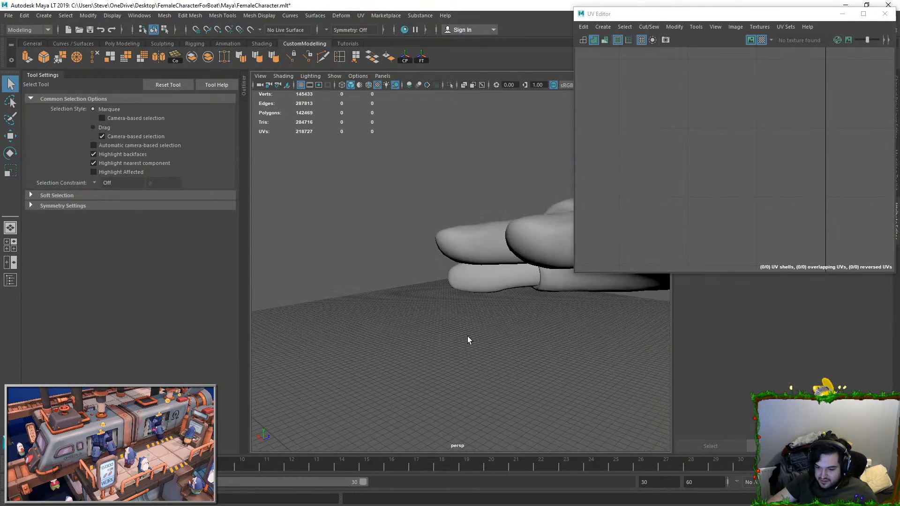
{"action": "left_click_drag", "start_coordinate": [468, 336], "coordinate": [494, 323], "text": "alt"}
{"action": "left_click", "coordinate": [494, 246]}
{"action": "left_click_drag", "start_coordinate": [398, 244], "coordinate": [439, 233], "text": "alt"}
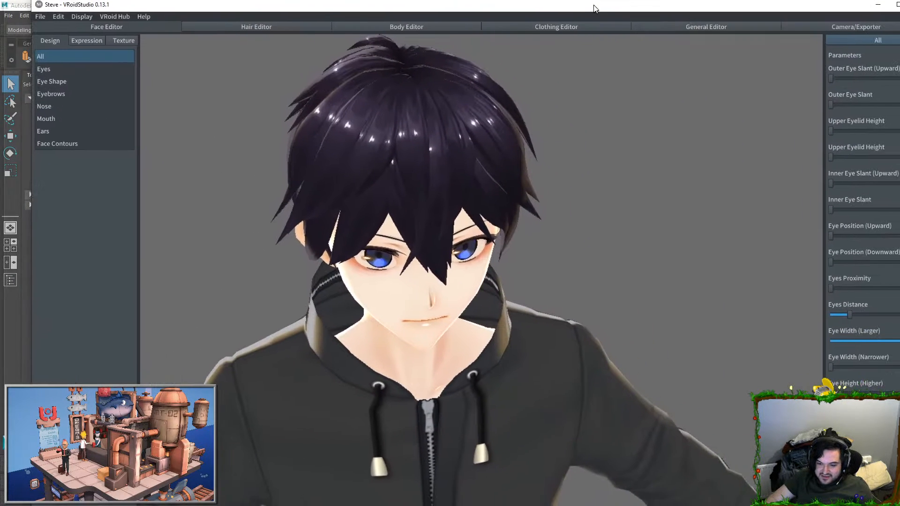
Step: View the avatar from its side in VRoidStudio, look through the face expression presets, and open the Hair Editor
{"action": "right_click_drag", "start_coordinate": [488, 156], "coordinate": [130, 44]}
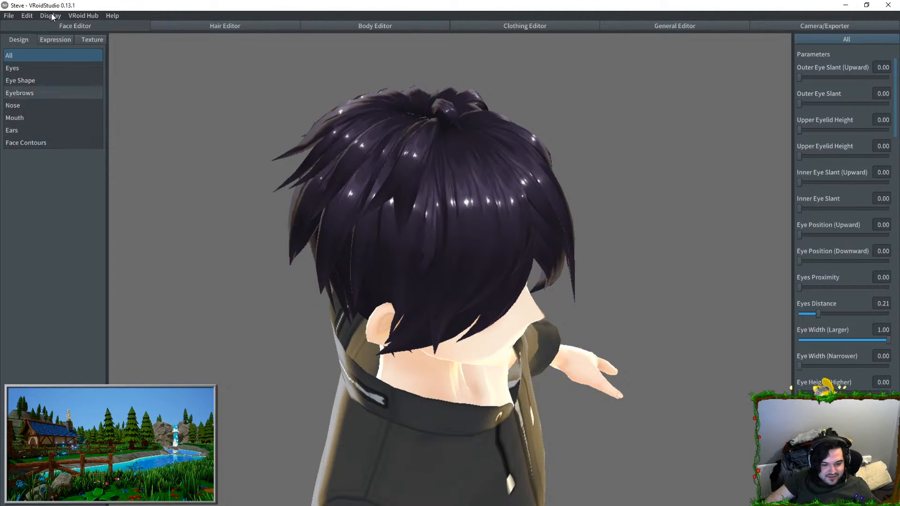
{"action": "left_click", "coordinate": [60, 38]}
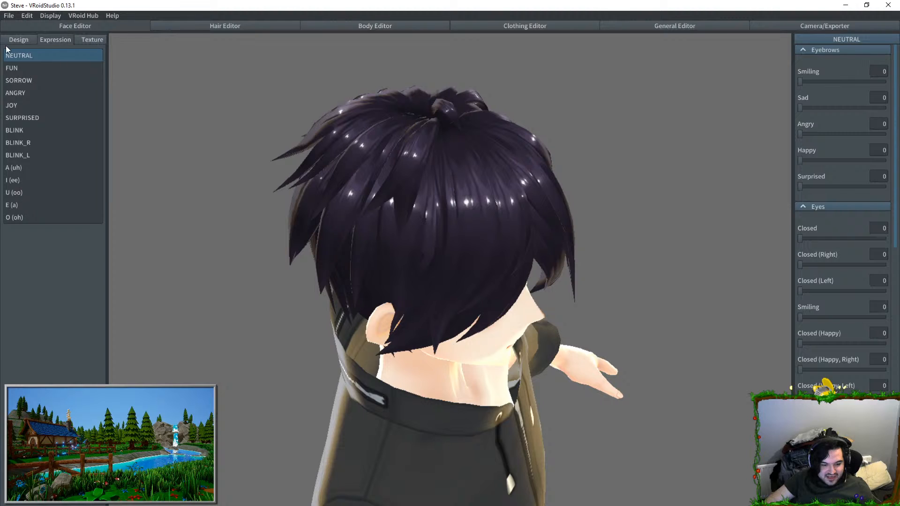
{"action": "left_click", "coordinate": [63, 27]}
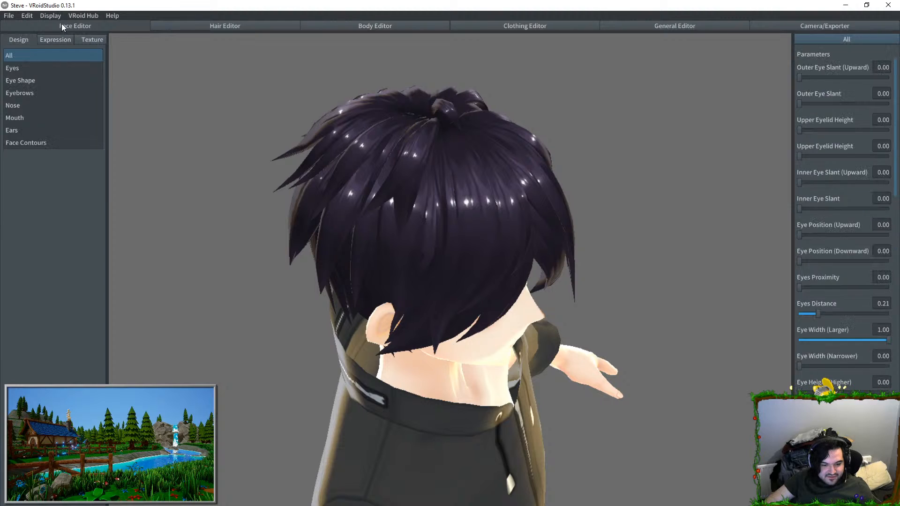
{"action": "left_click", "coordinate": [233, 26]}
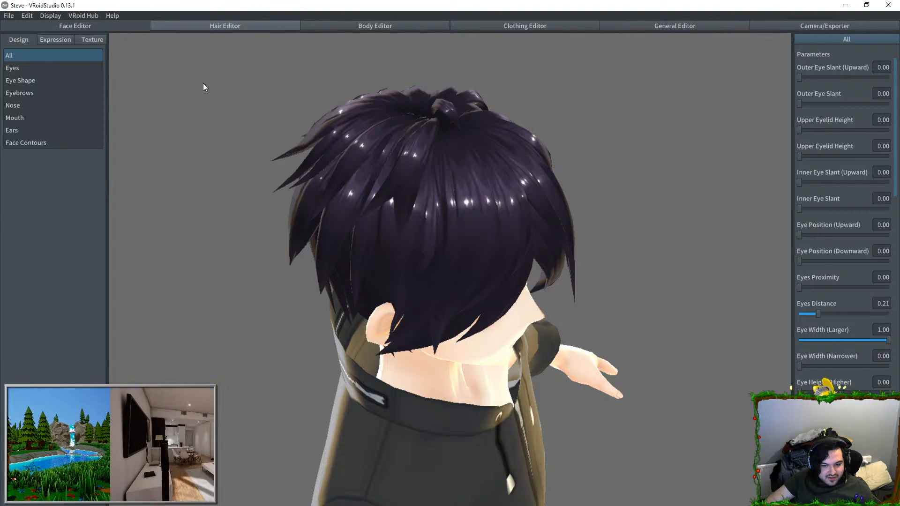
Step: Select a hair strand on the side of the head, reshape its group by its guide points, undo the latest changes and deselect it
{"action": "left_click", "coordinate": [420, 181]}
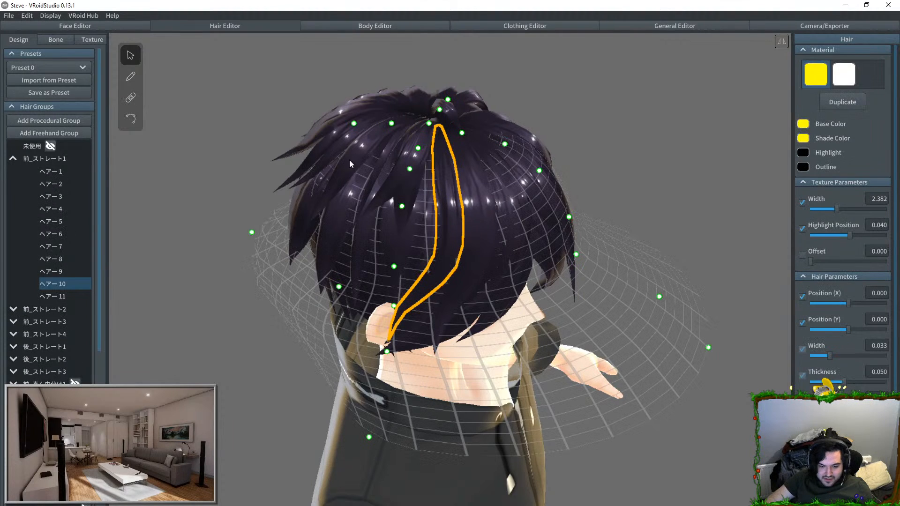
{"action": "left_click_drag", "start_coordinate": [402, 207], "coordinate": [502, 63]}
{"action": "key", "text": "ctrl+z"}
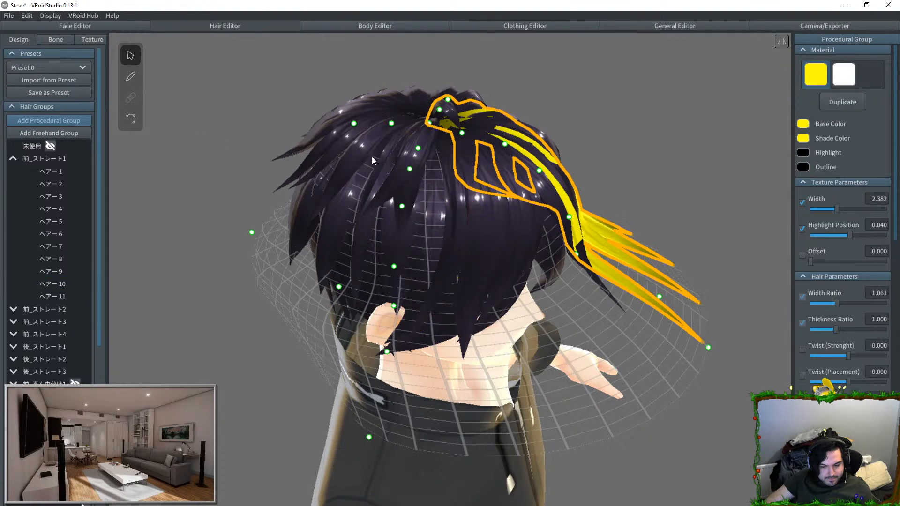
{"action": "key", "text": "ctrl+z"}
{"action": "left_click", "coordinate": [633, 126]}
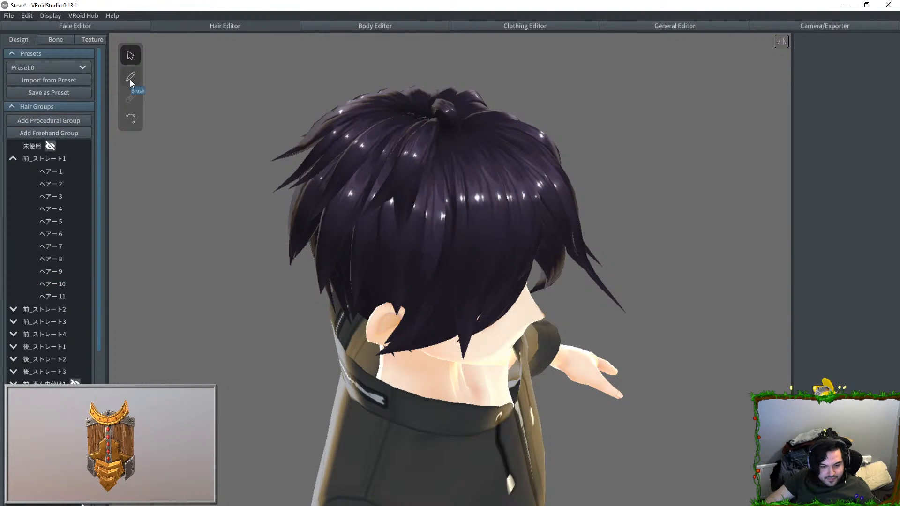
Step: Choose the Brush and paint yellow freehand strands over the hair on the side of the head, undoing the first stroke
{"action": "left_click", "coordinate": [130, 77]}
{"action": "mouse_move", "coordinate": [421, 213]}
{"action": "left_mouse_down"}
{"action": "mouse_move", "coordinate": [398, 369]}
{"action": "mouse_move", "coordinate": [346, 408]}
{"action": "mouse_move", "coordinate": [371, 409]}
{"action": "left_mouse_up"}
{"action": "key", "text": "ctrl+z"}
{"action": "right_click_drag", "start_coordinate": [623, 193], "coordinate": [496, 172]}
{"action": "left_click_drag", "start_coordinate": [439, 135], "coordinate": [464, 242]}
{"action": "right_click_drag", "start_coordinate": [600, 157], "coordinate": [418, 97]}
{"action": "left_click_drag", "start_coordinate": [426, 154], "coordinate": [429, 164]}
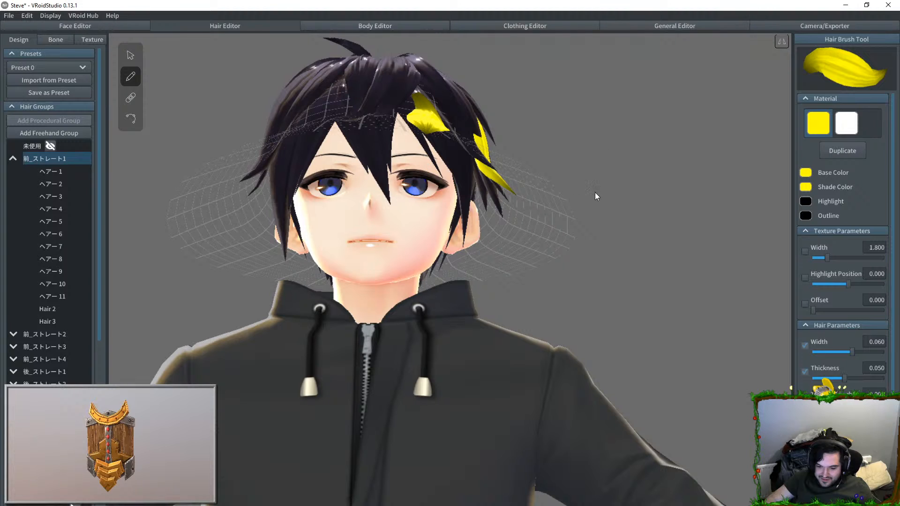
Step: Undo the last yellow strand and paint replacement strands down the avatar's fringe and the side of the head
{"action": "right_click_drag", "start_coordinate": [596, 190], "coordinate": [506, 262]}
{"action": "key", "text": "ctrl+z"}
{"action": "left_click_drag", "start_coordinate": [351, 231], "coordinate": [341, 305]}
{"action": "mouse_move", "coordinate": [665, 192]}
{"action": "right_mouse_down"}
{"action": "mouse_move", "coordinate": [604, 125]}
{"action": "mouse_move", "coordinate": [501, 112]}
{"action": "right_mouse_up"}
{"action": "left_click_drag", "start_coordinate": [494, 110], "coordinate": [491, 227]}
{"action": "right_click_drag", "start_coordinate": [664, 170], "coordinate": [448, 113]}
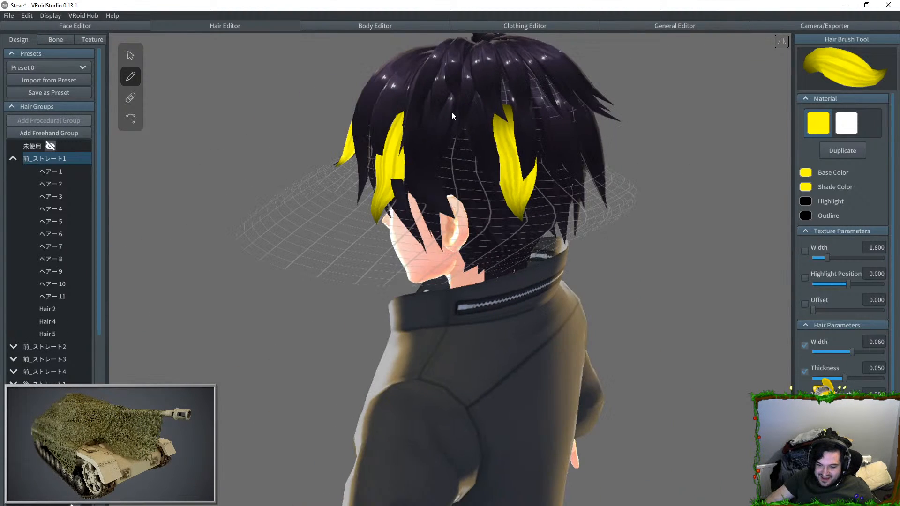
Step: Paint more yellow freehand strands around the side and back of the avatar's head
{"action": "left_click_drag", "start_coordinate": [464, 192], "coordinate": [442, 248]}
{"action": "mouse_move", "coordinate": [675, 154]}
{"action": "right_mouse_down"}
{"action": "mouse_move", "coordinate": [634, 117]}
{"action": "mouse_move", "coordinate": [562, 117]}
{"action": "right_mouse_up"}
{"action": "left_click_drag", "start_coordinate": [510, 152], "coordinate": [528, 254]}
{"action": "left_click_drag", "start_coordinate": [565, 159], "coordinate": [573, 249]}
{"action": "left_click_drag", "start_coordinate": [602, 169], "coordinate": [637, 234]}
{"action": "mouse_move", "coordinate": [666, 225]}
{"action": "right_mouse_down"}
{"action": "mouse_move", "coordinate": [533, 154]}
{"action": "mouse_move", "coordinate": [511, 196]}
{"action": "mouse_move", "coordinate": [562, 168]}
{"action": "mouse_move", "coordinate": [469, 165]}
{"action": "right_mouse_up"}
Step: Undo all the yellow freehand strands painted on the avatar's hair
{"action": "key", "text": "ctrl+z"}
{"action": "key", "text": "ctrl+z"}
{"action": "key", "text": "ctrl+z"}
{"action": "key", "text": "ctrl+z"}
{"action": "key", "text": "ctrl+z"}
{"action": "key", "text": "ctrl+z"}
{"action": "right_click_drag", "start_coordinate": [550, 165], "coordinate": [644, 166]}
{"action": "key", "text": "ctrl+z"}
Step: Set the hair material's base colour to 1E1923 by sampling the avatar's dark hair with the eyedropper
{"action": "left_click", "coordinate": [807, 171]}
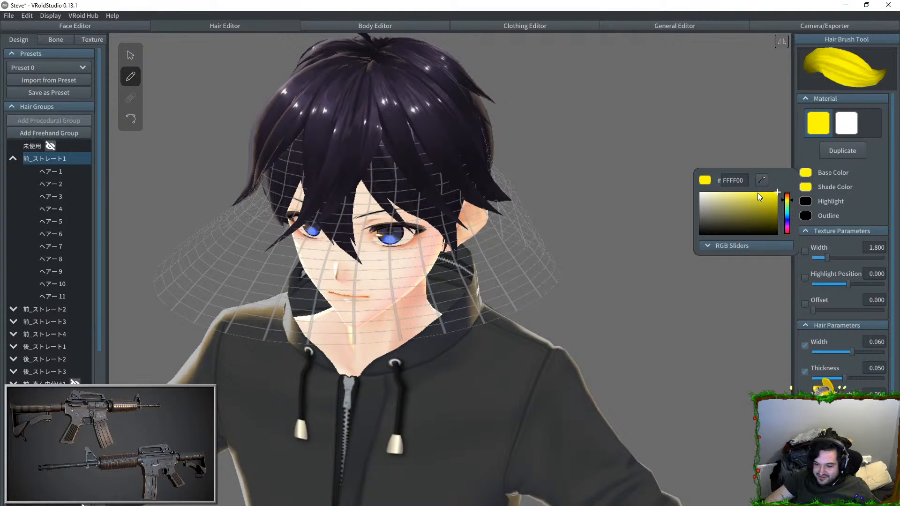
{"action": "left_click", "coordinate": [762, 180]}
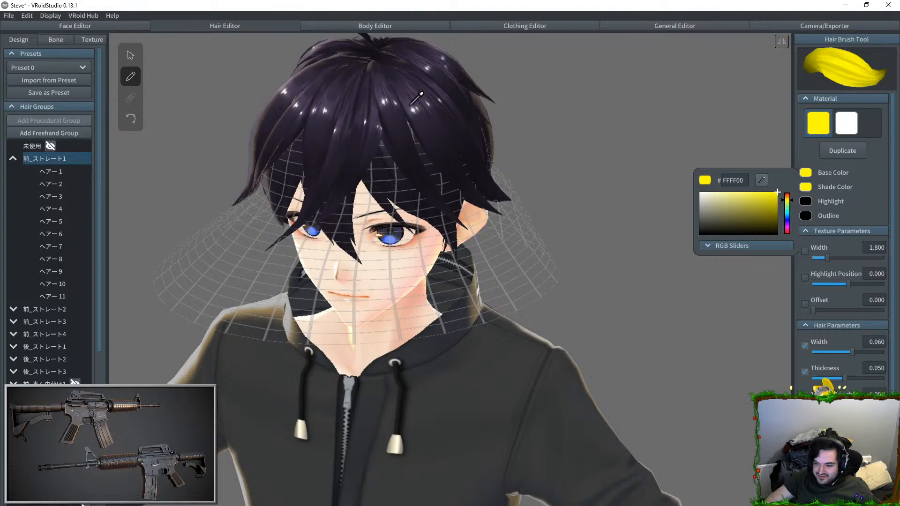
{"action": "left_click", "coordinate": [396, 139]}
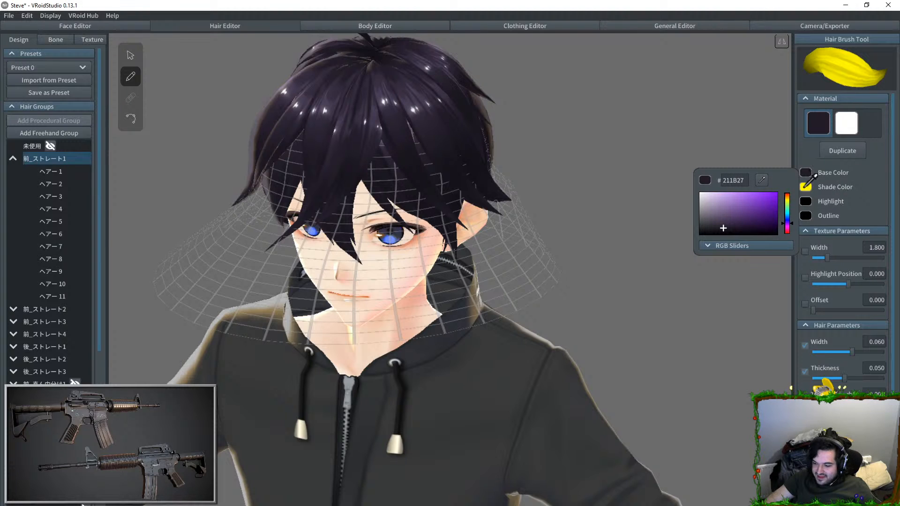
{"action": "left_click", "coordinate": [806, 187]}
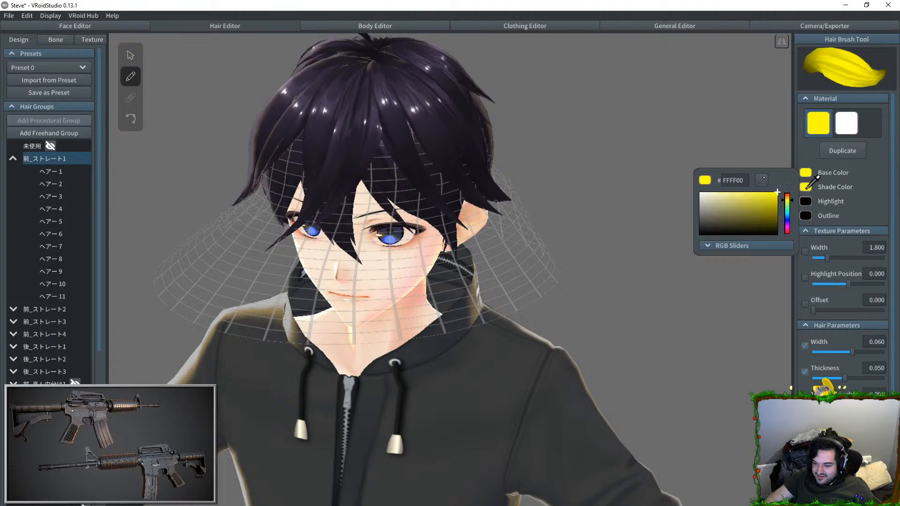
{"action": "left_click", "coordinate": [433, 128]}
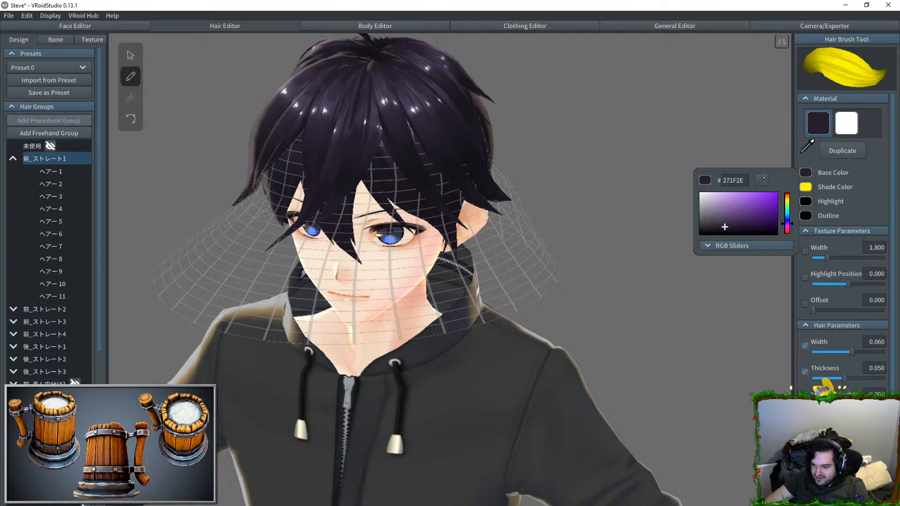
{"action": "left_click", "coordinate": [815, 159]}
{"action": "left_click", "coordinate": [442, 129]}
{"action": "left_click", "coordinate": [767, 178]}
{"action": "left_click", "coordinate": [487, 133]}
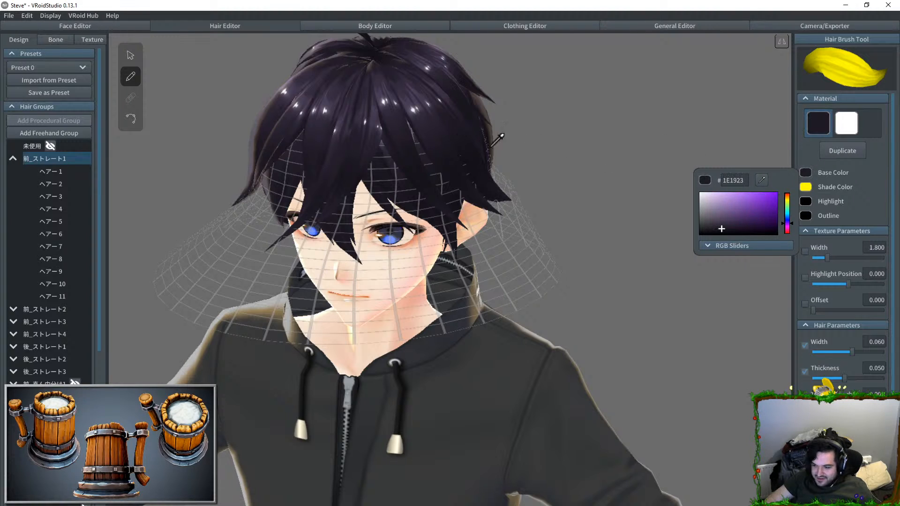
Step: Set the hair material's shade colour to 18141D by sampling a dark part of the fringe
{"action": "left_click", "coordinate": [806, 187]}
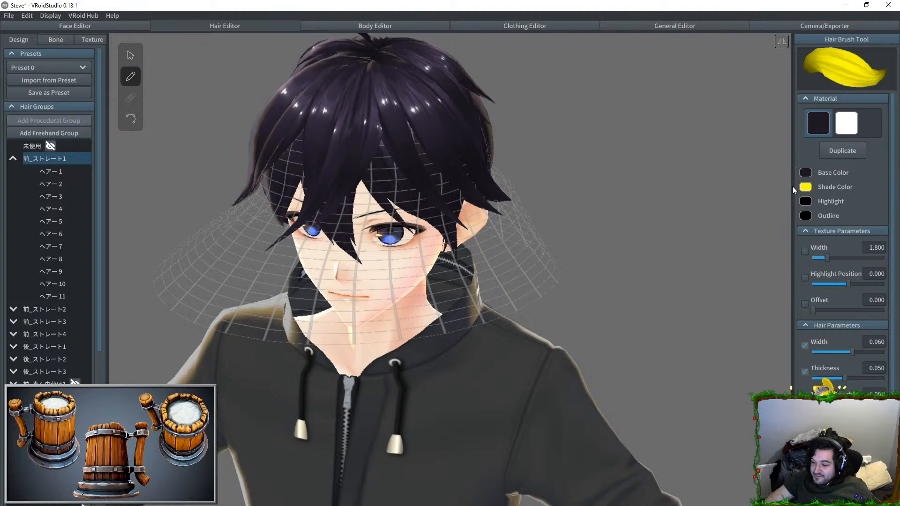
{"action": "left_click", "coordinate": [761, 194]}
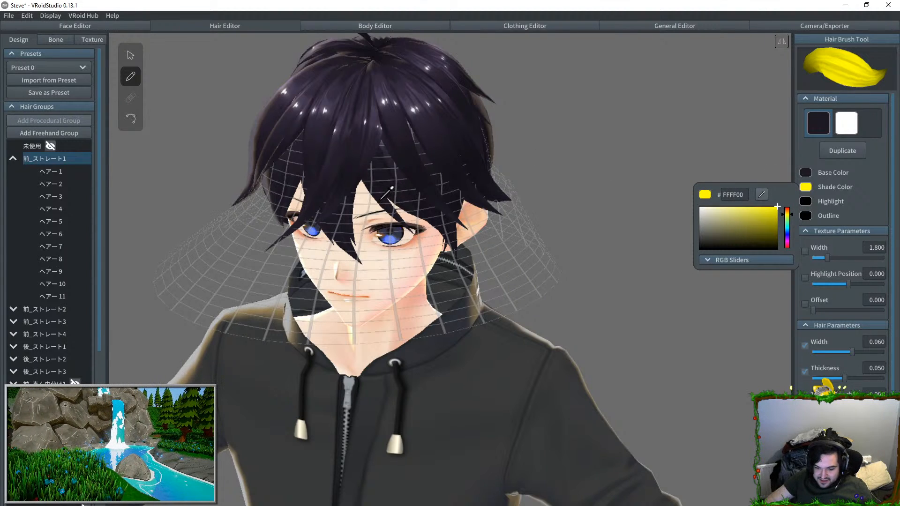
{"action": "left_click", "coordinate": [383, 199]}
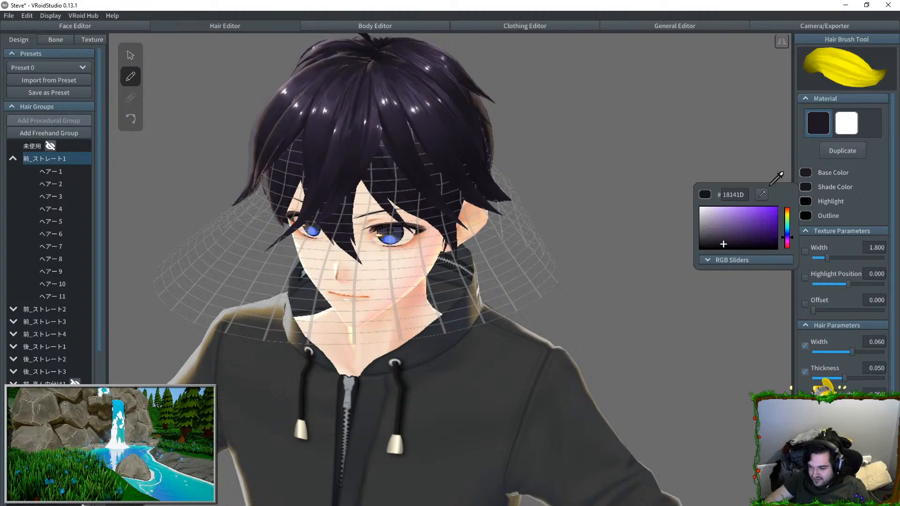
{"action": "left_click", "coordinate": [418, 120]}
Step: Paint dark freehand strands over the avatar's fringe and forehead, undoing one unwanted stroke
{"action": "mouse_move", "coordinate": [404, 131]}
{"action": "left_mouse_down"}
{"action": "mouse_move", "coordinate": [446, 275]}
{"action": "mouse_move", "coordinate": [457, 280]}
{"action": "mouse_move", "coordinate": [379, 271]}
{"action": "mouse_move", "coordinate": [374, 313]}
{"action": "left_mouse_up"}
{"action": "key", "text": "ctrl+z"}
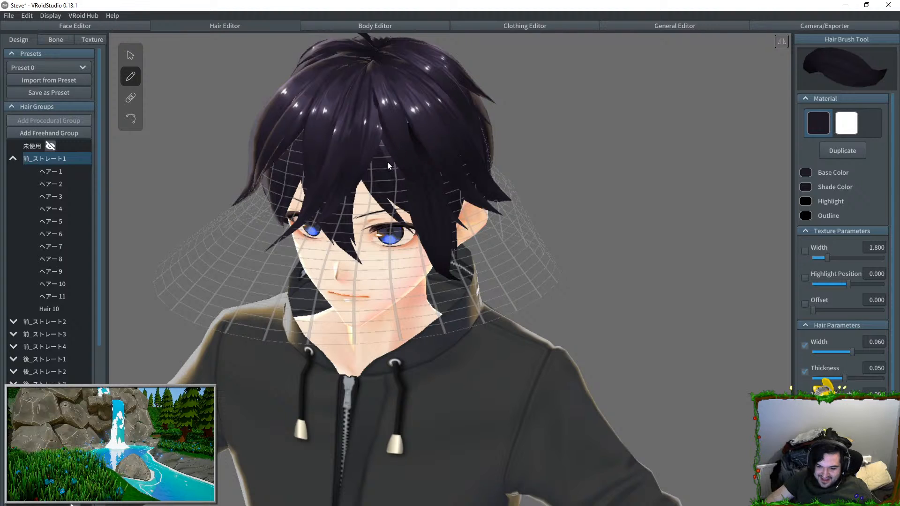
{"action": "left_click_drag", "start_coordinate": [388, 160], "coordinate": [372, 257]}
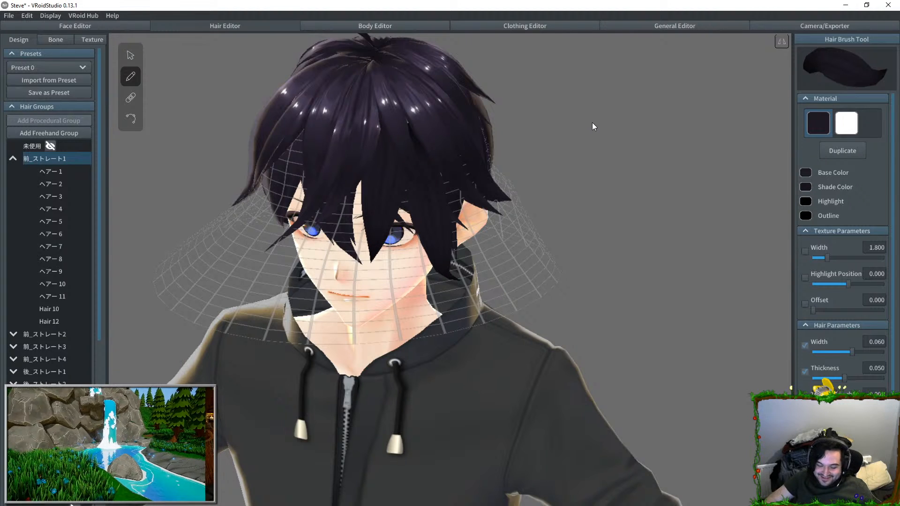
{"action": "right_click_drag", "start_coordinate": [593, 134], "coordinate": [590, 133]}
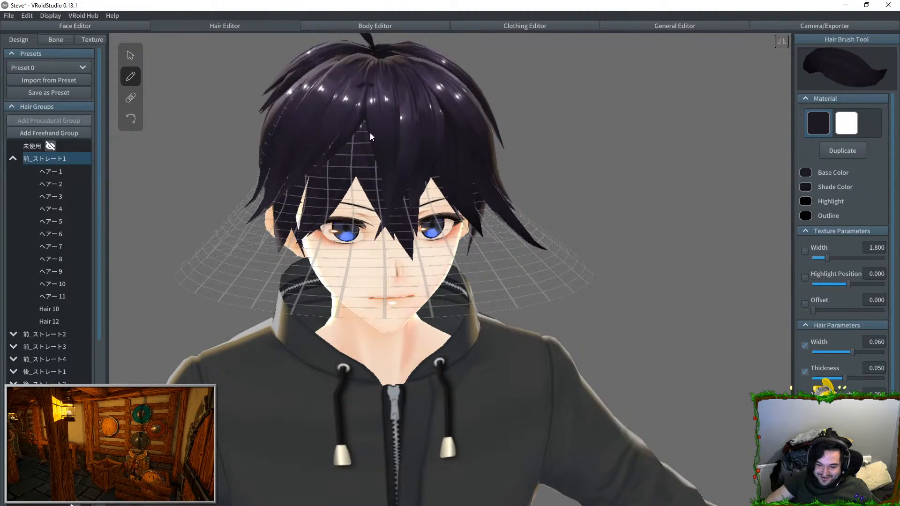
{"action": "left_click_drag", "start_coordinate": [370, 127], "coordinate": [351, 240]}
{"action": "right_click_drag", "start_coordinate": [604, 164], "coordinate": [558, 139]}
{"action": "left_click_drag", "start_coordinate": [362, 131], "coordinate": [362, 199]}
Step: Paint two more dark freehand strands on the side of the head near the ear, and view the avatar from the front
{"action": "right_click_drag", "start_coordinate": [549, 127], "coordinate": [514, 141]}
{"action": "right_click_drag", "start_coordinate": [564, 212], "coordinate": [518, 158]}
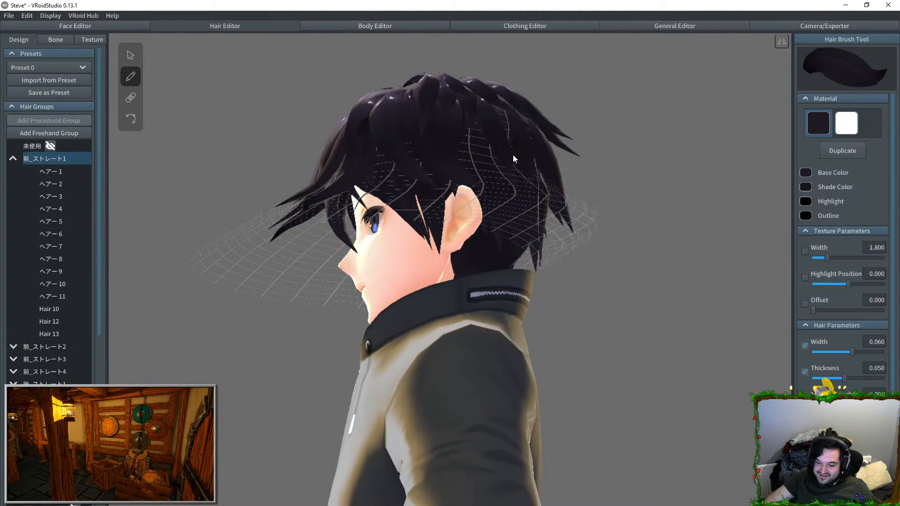
{"action": "right_click_drag", "start_coordinate": [493, 198], "coordinate": [449, 128]}
{"action": "left_click_drag", "start_coordinate": [449, 128], "coordinate": [485, 203]}
{"action": "mouse_move", "coordinate": [486, 203]}
{"action": "right_mouse_down"}
{"action": "mouse_move", "coordinate": [523, 118]}
{"action": "mouse_move", "coordinate": [543, 152]}
{"action": "mouse_move", "coordinate": [485, 233]}
{"action": "right_mouse_up"}
{"action": "left_click_drag", "start_coordinate": [485, 234], "coordinate": [461, 330]}
{"action": "mouse_move", "coordinate": [461, 330]}
{"action": "right_mouse_down"}
{"action": "mouse_move", "coordinate": [645, 153]}
{"action": "mouse_move", "coordinate": [588, 153]}
{"action": "mouse_move", "coordinate": [604, 148]}
{"action": "mouse_move", "coordinate": [599, 157]}
{"action": "right_mouse_up"}
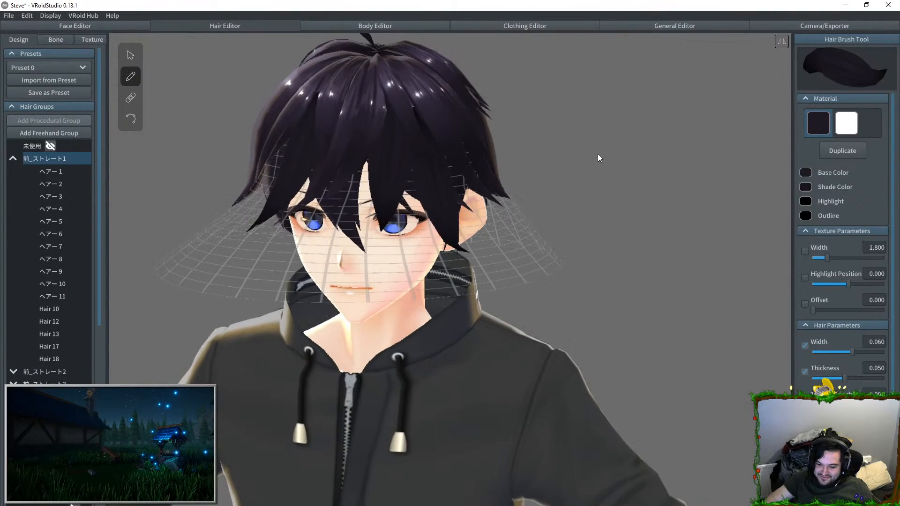
Step: Close VRoidStudio, return to the character in Maya, and inspect the fingernails' checker pattern for a fragmented nail
{"action": "left_click", "coordinate": [888, 4]}
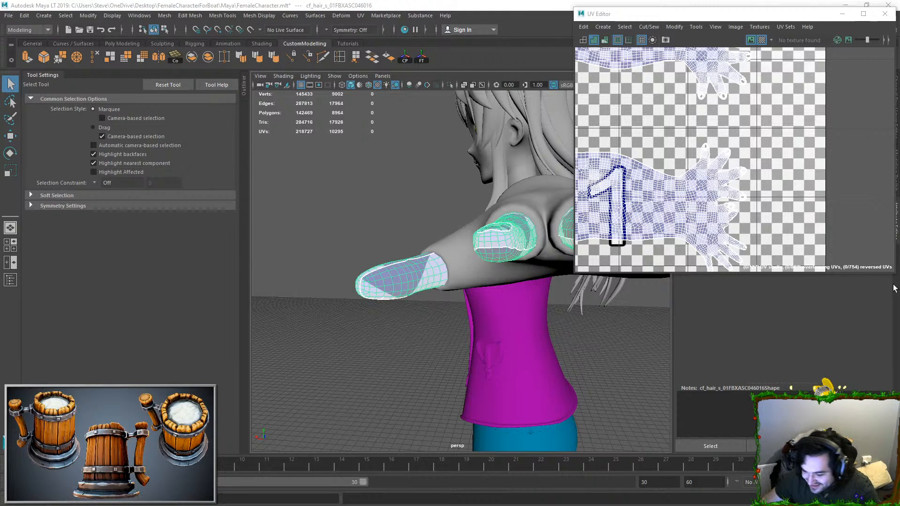
{"action": "left_click_drag", "start_coordinate": [514, 231], "coordinate": [470, 225], "text": "alt"}
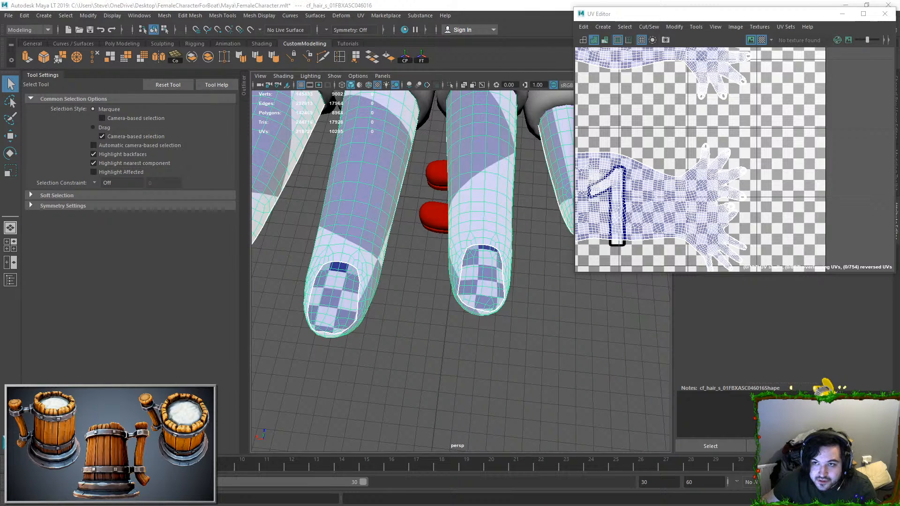
{"action": "left_click_drag", "start_coordinate": [418, 98], "coordinate": [392, 182], "text": "alt"}
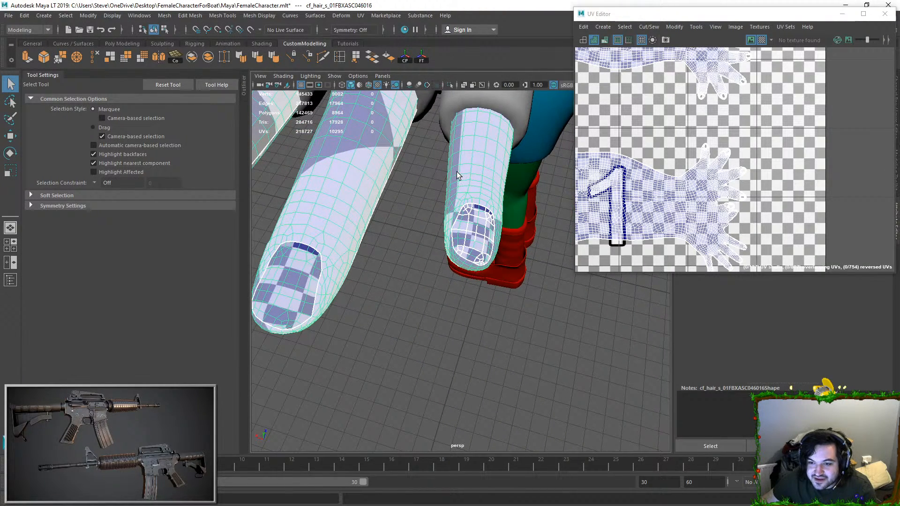
{"action": "left_click_drag", "start_coordinate": [457, 177], "coordinate": [396, 189], "text": "alt"}
Step: Select all interior edges of the remaining fragmented fingernail and Move and Sew its UVs into one shell
{"action": "right_click_drag", "start_coordinate": [477, 189], "coordinate": [477, 162]}
{"action": "right_click_drag", "start_coordinate": [468, 234], "coordinate": [444, 343], "text": "alt"}
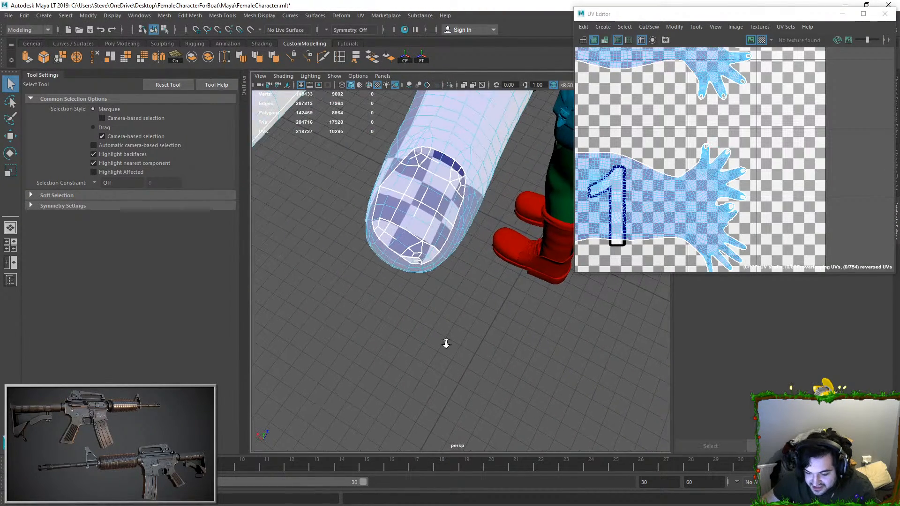
{"action": "middle_click_drag", "start_coordinate": [443, 343], "coordinate": [468, 386], "text": "alt"}
{"action": "scroll", "coordinate": [444, 213], "scroll_direction": "up", "scroll_amount": 3}
{"action": "key", "text": "Tab"}
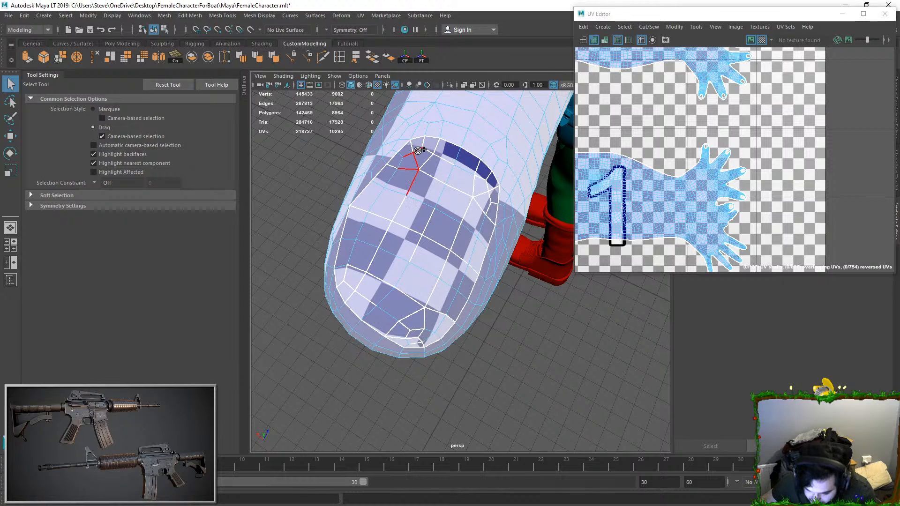
{"action": "mouse_move", "coordinate": [436, 168]}
{"action": "left_mouse_down"}
{"action": "mouse_move", "coordinate": [458, 187]}
{"action": "mouse_move", "coordinate": [477, 175]}
{"action": "mouse_move", "coordinate": [490, 194]}
{"action": "mouse_move", "coordinate": [464, 255]}
{"action": "mouse_move", "coordinate": [424, 274]}
{"action": "mouse_move", "coordinate": [418, 216]}
{"action": "mouse_move", "coordinate": [394, 171]}
{"action": "mouse_move", "coordinate": [361, 211]}
{"action": "mouse_move", "coordinate": [344, 277]}
{"action": "mouse_move", "coordinate": [354, 296]}
{"action": "mouse_move", "coordinate": [347, 283]}
{"action": "mouse_move", "coordinate": [370, 277]}
{"action": "mouse_move", "coordinate": [371, 315]}
{"action": "mouse_move", "coordinate": [411, 324]}
{"action": "mouse_move", "coordinate": [402, 337]}
{"action": "mouse_move", "coordinate": [426, 345]}
{"action": "mouse_move", "coordinate": [435, 305]}
{"action": "mouse_move", "coordinate": [448, 309]}
{"action": "mouse_move", "coordinate": [438, 306]}
{"action": "mouse_move", "coordinate": [463, 199]}
{"action": "mouse_move", "coordinate": [467, 270]}
{"action": "mouse_move", "coordinate": [422, 200]}
{"action": "left_mouse_up"}
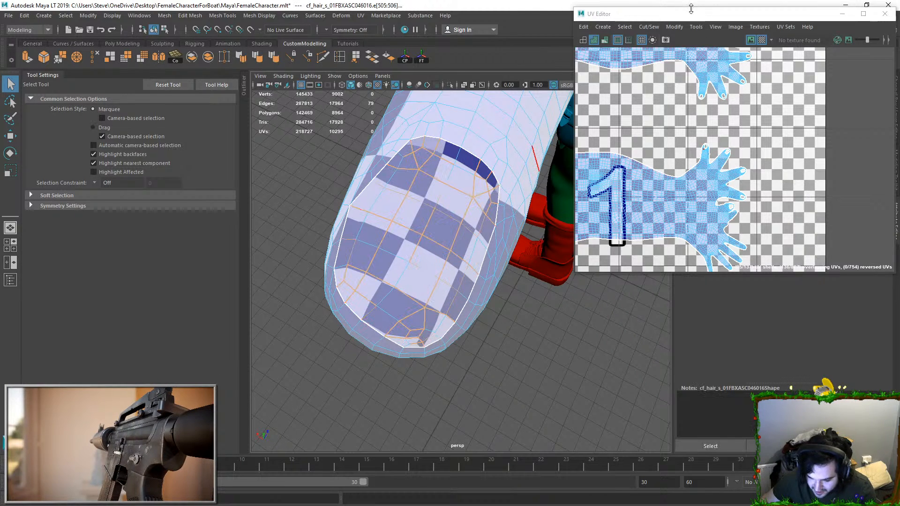
{"action": "left_click", "coordinate": [648, 27]}
{"action": "left_click", "coordinate": [667, 116]}
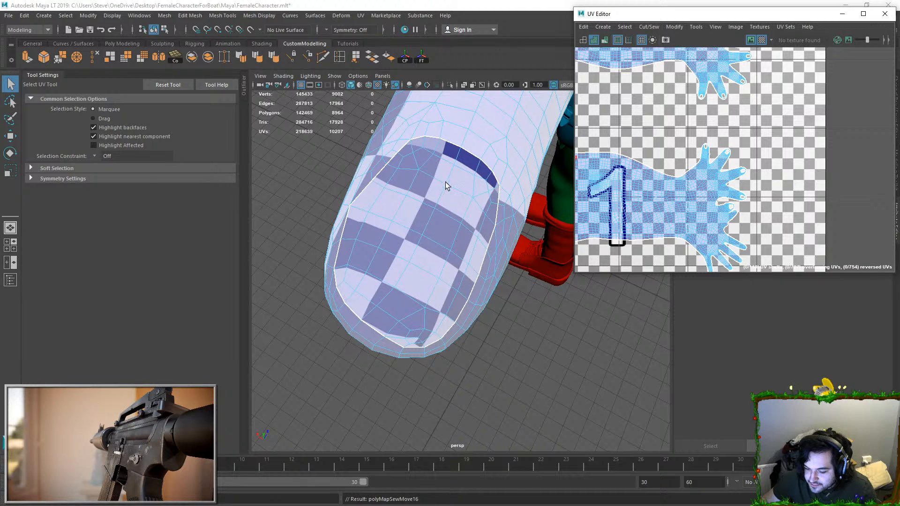
Step: Select the sewn fingernail's UV shell and move it beside the other nail shells in the UV layout
{"action": "scroll", "coordinate": [454, 236], "scroll_direction": "down", "scroll_amount": 5}
{"action": "right_click_drag", "start_coordinate": [444, 238], "coordinate": [510, 232]}
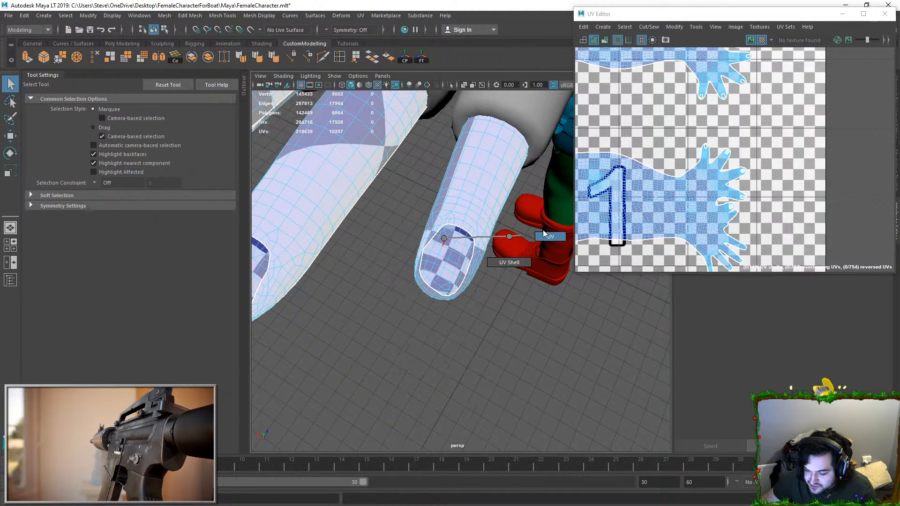
{"action": "key", "text": "f"}
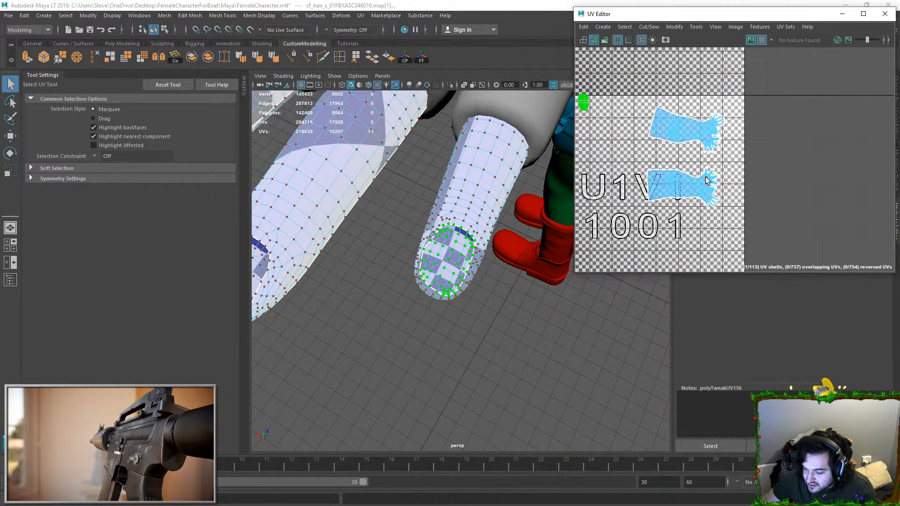
{"action": "key", "text": "w"}
{"action": "left_click_drag", "start_coordinate": [656, 246], "coordinate": [667, 233]}
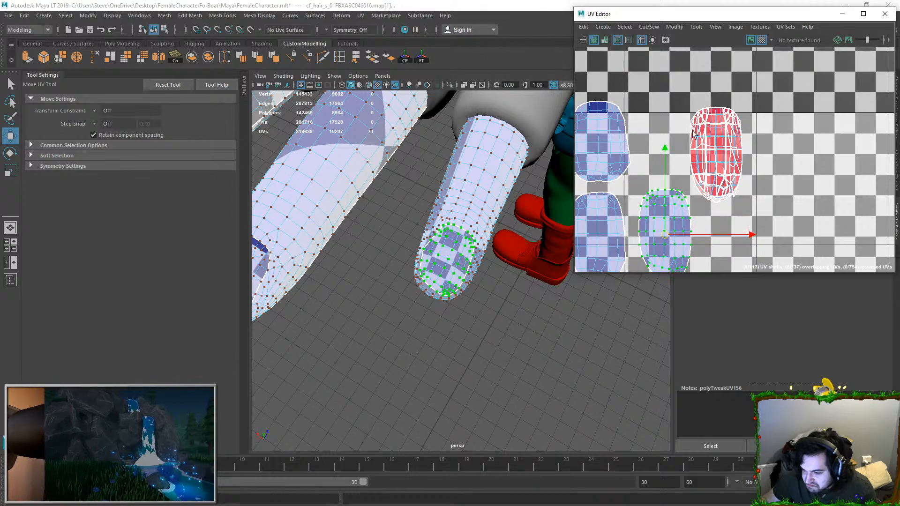
Step: Return to object mode, check the checker pattern on the thumb and fingers, and clear the selection
{"action": "scroll", "coordinate": [630, 197], "scroll_direction": "down", "scroll_amount": 4}
{"action": "key", "text": "F8"}
{"action": "left_click", "coordinate": [500, 299]}
{"action": "scroll", "coordinate": [466, 221], "scroll_direction": "down", "scroll_amount": 5}
{"action": "left_click", "coordinate": [465, 221]}
{"action": "left_click_drag", "start_coordinate": [359, 253], "coordinate": [485, 232], "text": "alt"}
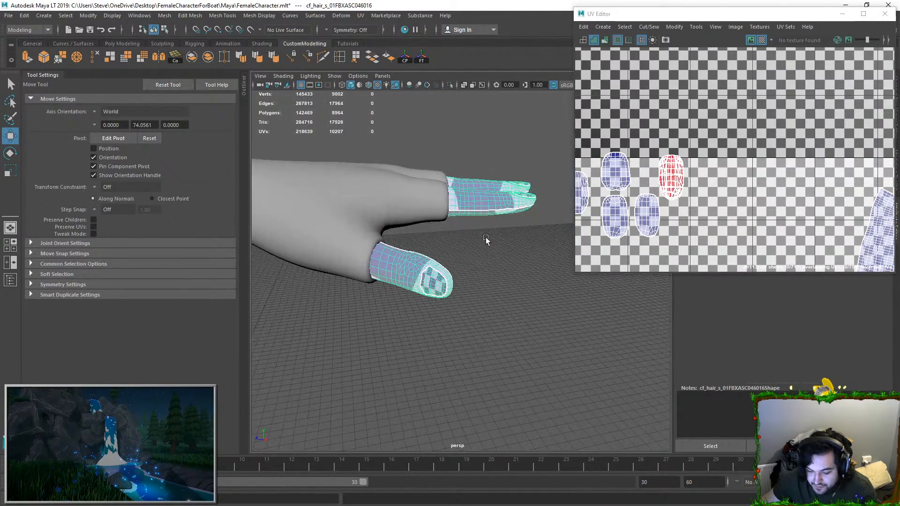
{"action": "left_click", "coordinate": [487, 267]}
{"action": "scroll", "coordinate": [488, 266], "scroll_direction": "down", "scroll_amount": 5}
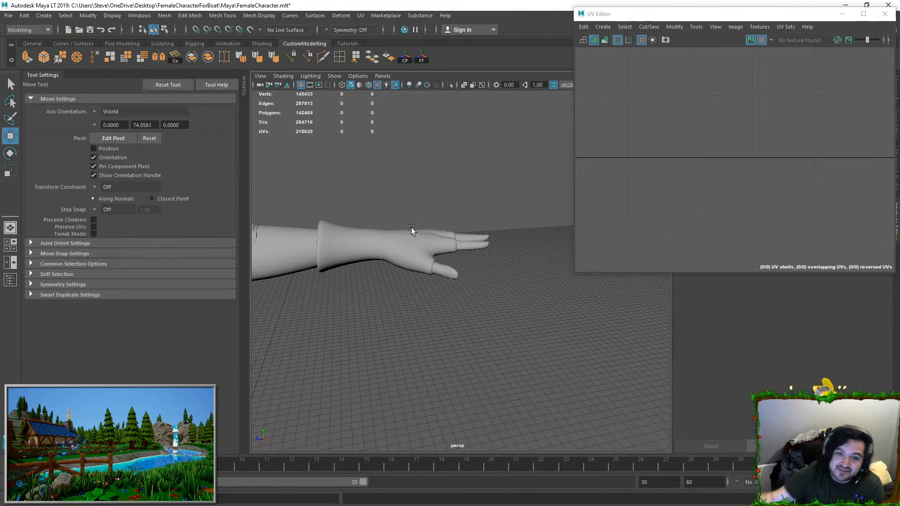
Step: Select the character's fingers mesh and frame the fingertips on the opposite hand for UV editing
{"action": "scroll", "coordinate": [488, 225], "scroll_direction": "down", "scroll_amount": 3}
{"action": "left_click_drag", "start_coordinate": [487, 225], "coordinate": [485, 245], "text": "alt"}
{"action": "middle_click_drag", "start_coordinate": [485, 244], "coordinate": [661, 250], "text": "alt"}
{"action": "middle_click_drag", "start_coordinate": [319, 257], "coordinate": [599, 182], "text": "alt"}
{"action": "left_click", "coordinate": [401, 204]}
{"action": "left_click_drag", "start_coordinate": [400, 205], "coordinate": [535, 208], "text": "alt"}
{"action": "left_click", "coordinate": [472, 206]}
{"action": "key", "text": "f"}
{"action": "left_click_drag", "start_coordinate": [452, 224], "coordinate": [506, 239], "text": "alt"}
{"action": "scroll", "coordinate": [506, 239], "scroll_direction": "up", "scroll_amount": 2}
{"action": "middle_click_drag", "start_coordinate": [506, 238], "coordinate": [546, 191], "text": "alt"}
{"action": "middle_click_drag", "start_coordinate": [469, 283], "coordinate": [468, 232], "text": "alt"}
{"action": "scroll", "coordinate": [469, 232], "scroll_direction": "up", "scroll_amount": 3}
{"action": "left_click_drag", "start_coordinate": [469, 232], "coordinate": [461, 221], "text": "alt"}
{"action": "middle_click_drag", "start_coordinate": [461, 221], "coordinate": [462, 262], "text": "alt"}
Step: Switch to edge selection, narrow the UV Editor to uncover the nail, and select the seam edges around the front fingernail's base
{"action": "key", "text": "F10"}
{"action": "double_click", "coordinate": [489, 283]}
{"action": "key", "text": "f"}
{"action": "scroll", "coordinate": [357, 286], "scroll_direction": "down", "scroll_amount": 4}
{"action": "left_click_drag", "start_coordinate": [357, 287], "coordinate": [331, 307], "text": "alt"}
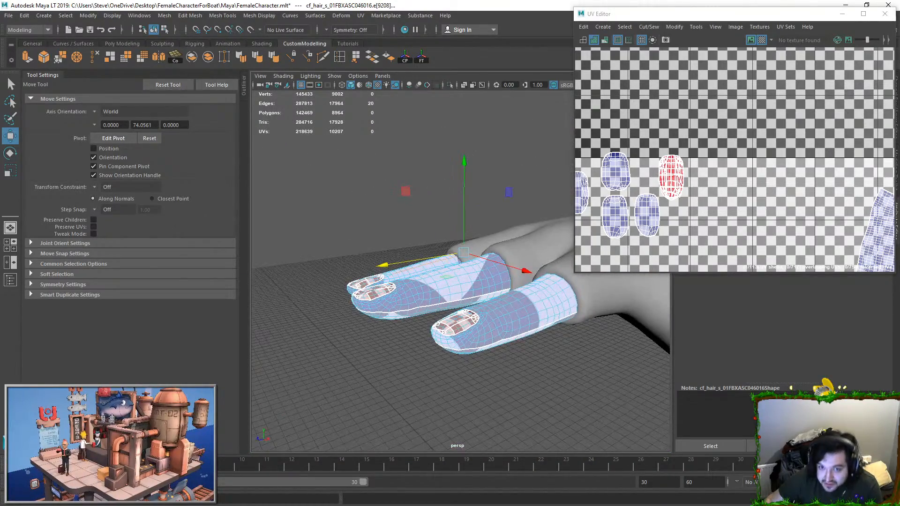
{"action": "scroll", "coordinate": [464, 240], "scroll_direction": "up", "scroll_amount": 4}
{"action": "left_click_drag", "start_coordinate": [465, 239], "coordinate": [453, 281], "text": "alt"}
{"action": "middle_click_drag", "start_coordinate": [453, 281], "coordinate": [499, 220], "text": "alt"}
{"action": "scroll", "coordinate": [381, 278], "scroll_direction": "up", "scroll_amount": 4}
{"action": "left_click_drag", "start_coordinate": [376, 394], "coordinate": [504, 327], "text": "alt"}
{"action": "scroll", "coordinate": [519, 253], "scroll_direction": "up", "scroll_amount": 3}
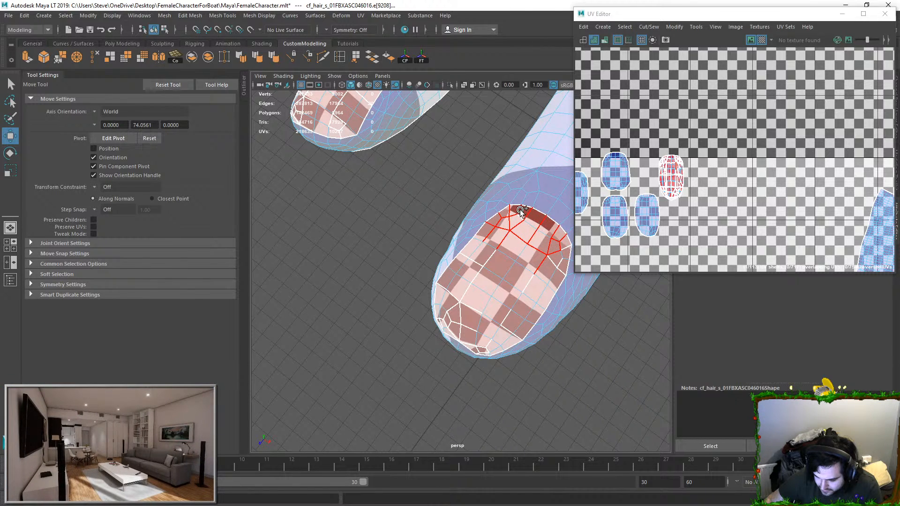
{"action": "left_click", "coordinate": [562, 262]}
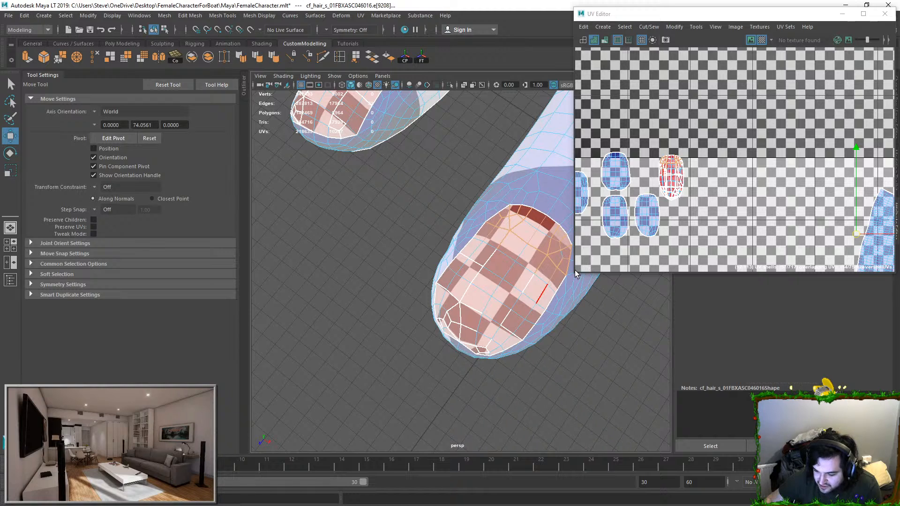
{"action": "left_click_drag", "start_coordinate": [576, 275], "coordinate": [606, 259]}
{"action": "left_click", "coordinate": [569, 261]}
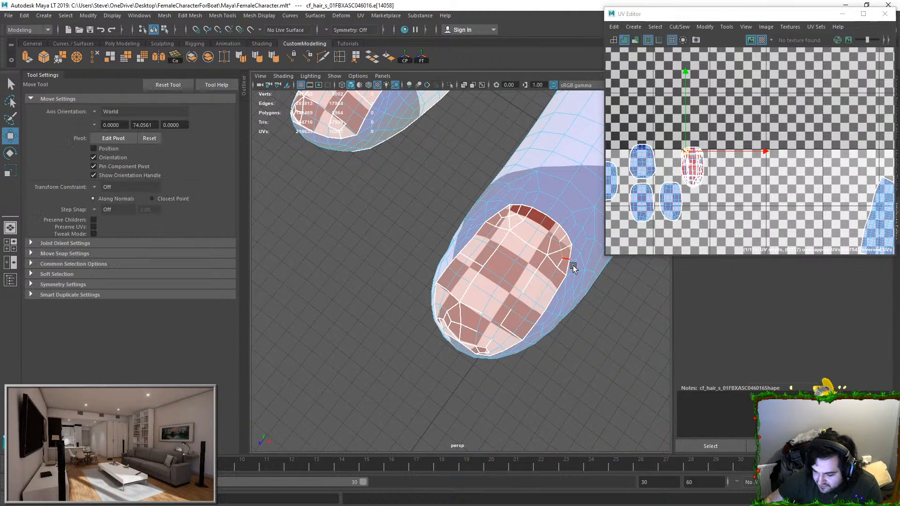
{"action": "double_click", "coordinate": [572, 252]}
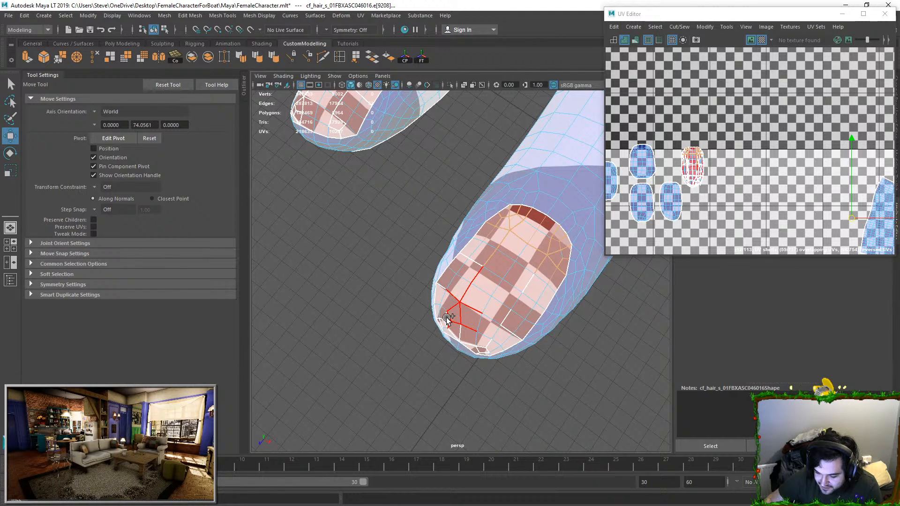
Step: Add the remaining interior seam edges toward the tip of the same fingernail to the selection
{"action": "left_click_drag", "start_coordinate": [447, 328], "coordinate": [473, 329], "text": "shift"}
{"action": "mouse_move", "coordinate": [472, 329]}
{"action": "left_mouse_down", "text": "alt"}
{"action": "mouse_move", "coordinate": [491, 381]}
{"action": "mouse_move", "coordinate": [473, 275]}
{"action": "left_mouse_up", "text": "alt"}
{"action": "scroll", "coordinate": [474, 275], "scroll_direction": "up", "scroll_amount": 3}
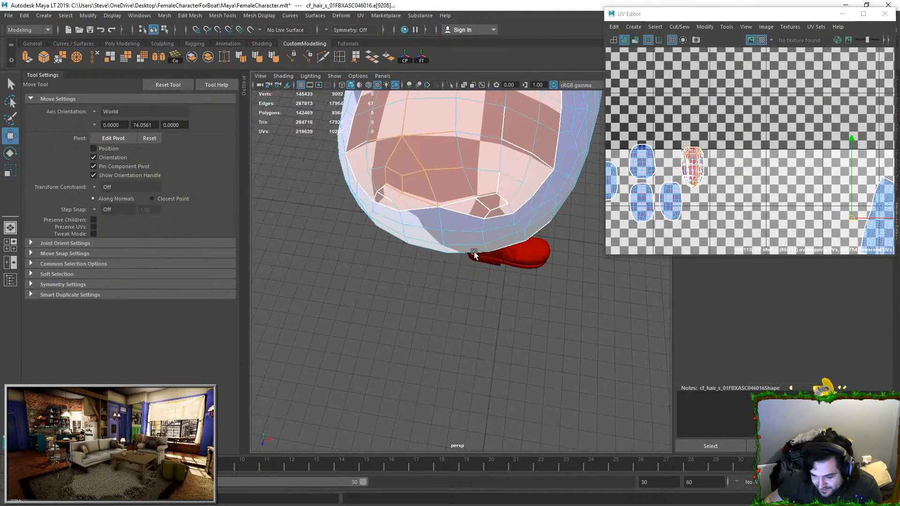
{"action": "left_click_drag", "start_coordinate": [449, 240], "coordinate": [455, 241], "text": "alt"}
{"action": "scroll", "coordinate": [455, 234], "scroll_direction": "down", "scroll_amount": 3}
{"action": "middle_click_drag", "start_coordinate": [455, 215], "coordinate": [475, 224], "text": "alt"}
{"action": "mouse_move", "coordinate": [425, 197]}
{"action": "left_mouse_down", "text": "shift"}
{"action": "mouse_move", "coordinate": [407, 203]}
{"action": "mouse_move", "coordinate": [480, 166]}
{"action": "mouse_move", "coordinate": [516, 240]}
{"action": "mouse_move", "coordinate": [546, 251]}
{"action": "mouse_move", "coordinate": [519, 287]}
{"action": "mouse_move", "coordinate": [515, 313]}
{"action": "mouse_move", "coordinate": [431, 313]}
{"action": "mouse_move", "coordinate": [409, 254]}
{"action": "mouse_move", "coordinate": [400, 263]}
{"action": "left_mouse_up", "text": "shift"}
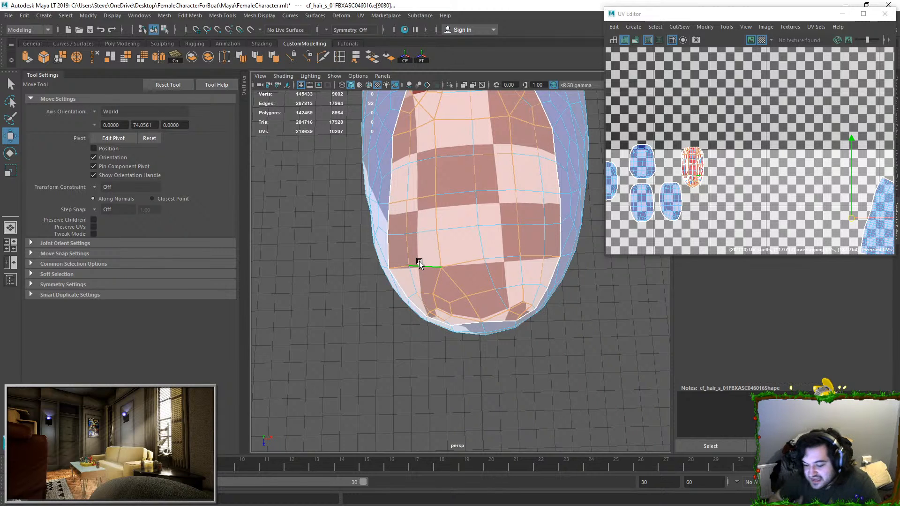
Step: Add all interior seam edges of a second fragmented fingernail to the edge selection
{"action": "scroll", "coordinate": [418, 260], "scroll_direction": "down", "scroll_amount": 3}
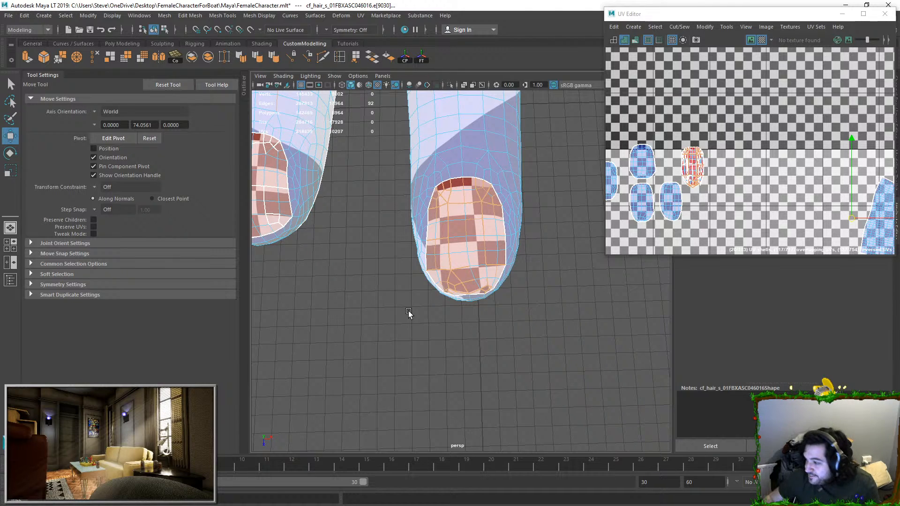
{"action": "middle_click_drag", "start_coordinate": [314, 190], "coordinate": [428, 249], "text": "alt"}
{"action": "scroll", "coordinate": [421, 246], "scroll_direction": "up", "scroll_amount": 1}
{"action": "scroll", "coordinate": [420, 246], "scroll_direction": "down", "scroll_amount": 6}
{"action": "scroll", "coordinate": [428, 249], "scroll_direction": "up", "scroll_amount": 6}
{"action": "middle_click_drag", "start_coordinate": [365, 285], "coordinate": [466, 322], "text": "alt"}
{"action": "left_click_drag", "start_coordinate": [466, 321], "coordinate": [477, 293], "text": "alt"}
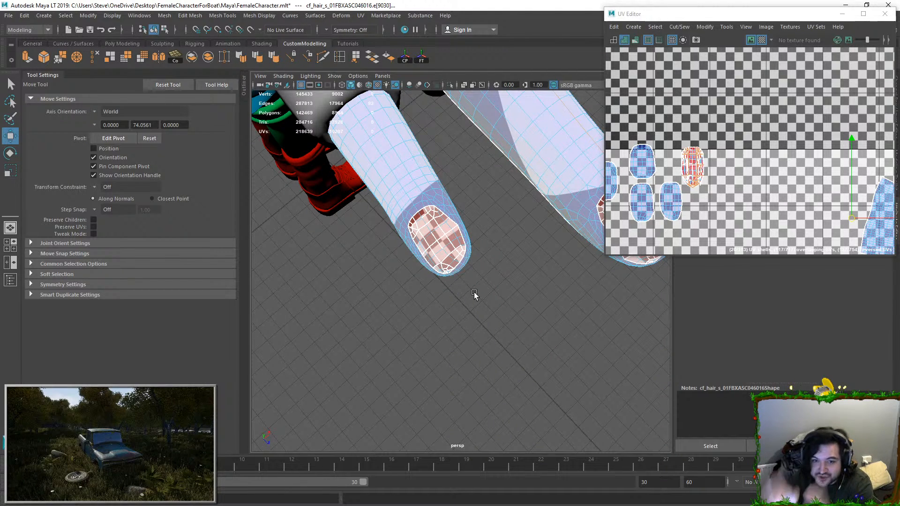
{"action": "left_click_drag", "start_coordinate": [364, 255], "coordinate": [494, 264], "text": "alt"}
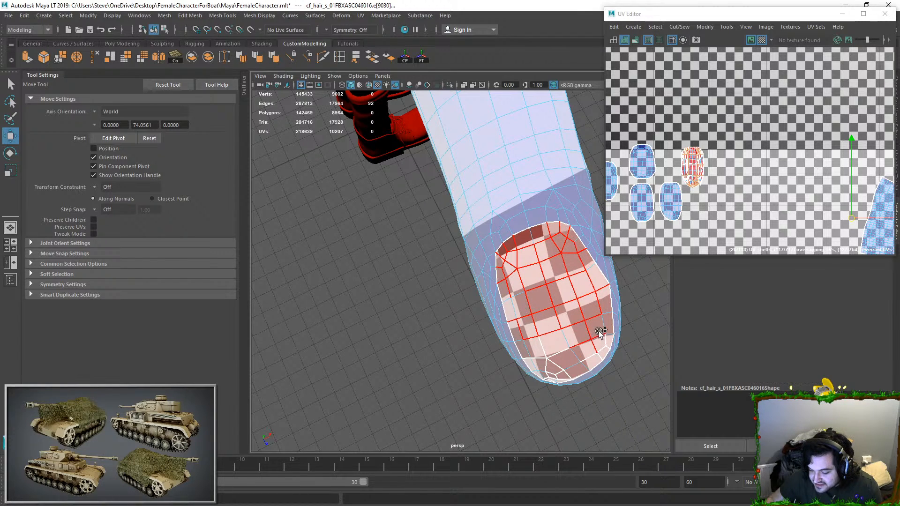
{"action": "left_click_drag", "start_coordinate": [579, 361], "coordinate": [552, 369], "text": "shift"}
{"action": "mouse_move", "coordinate": [539, 352]}
{"action": "left_mouse_down", "text": "alt"}
{"action": "mouse_move", "coordinate": [473, 292]}
{"action": "mouse_move", "coordinate": [498, 315]}
{"action": "left_mouse_up", "text": "alt"}
{"action": "scroll", "coordinate": [498, 315], "scroll_direction": "up", "scroll_amount": 2}
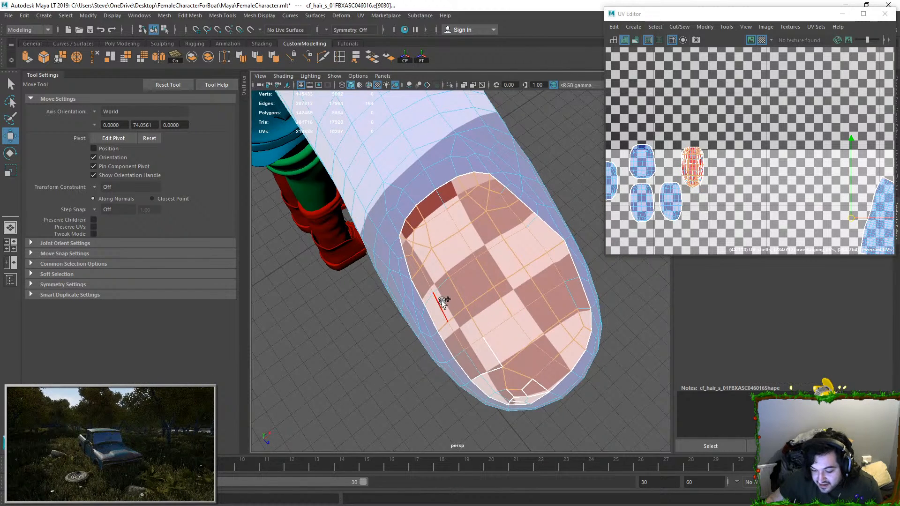
{"action": "mouse_move", "coordinate": [498, 357]}
{"action": "left_mouse_down", "text": "shift"}
{"action": "mouse_move", "coordinate": [506, 392]}
{"action": "mouse_move", "coordinate": [538, 382]}
{"action": "mouse_move", "coordinate": [523, 398]}
{"action": "left_mouse_up", "text": "shift"}
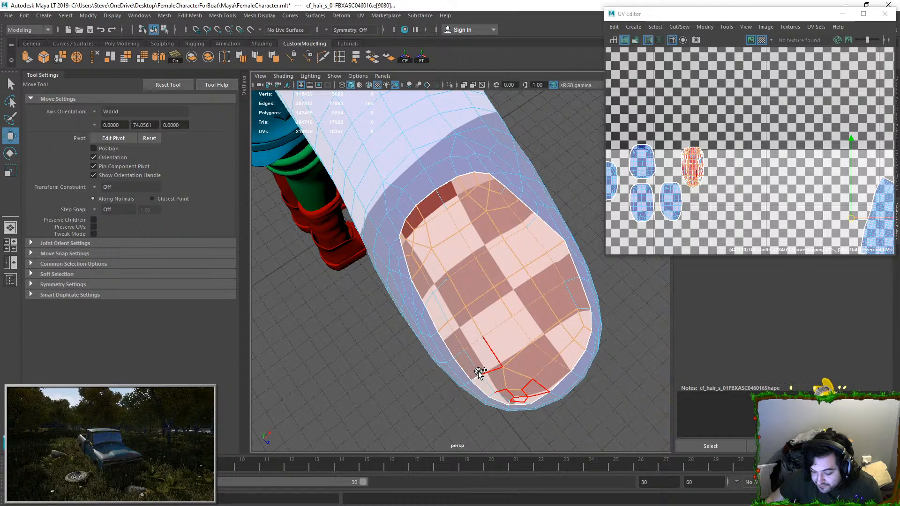
{"action": "mouse_move", "coordinate": [477, 378]}
{"action": "left_mouse_down", "text": "shift"}
{"action": "mouse_move", "coordinate": [538, 375]}
{"action": "mouse_move", "coordinate": [558, 402]}
{"action": "left_mouse_up", "text": "shift"}
{"action": "scroll", "coordinate": [561, 282], "scroll_direction": "down", "scroll_amount": 2}
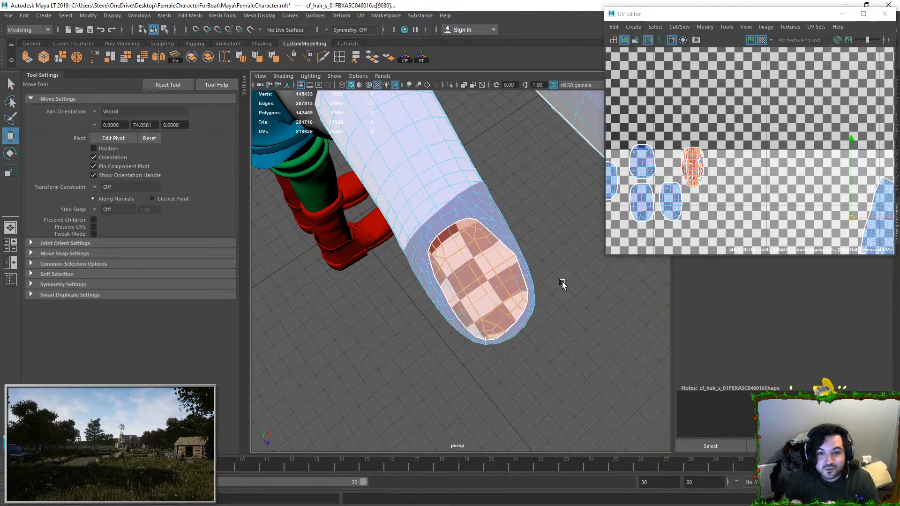
Step: Add the interior seam edges of the third fragmented fingernail to the edge selection
{"action": "left_click_drag", "start_coordinate": [562, 282], "coordinate": [438, 302], "text": "alt"}
{"action": "right_click_drag", "start_coordinate": [438, 302], "coordinate": [440, 305], "text": "alt"}
{"action": "mouse_move", "coordinate": [395, 230]}
{"action": "left_mouse_down", "text": "ctrl"}
{"action": "mouse_move", "coordinate": [393, 219]}
{"action": "mouse_move", "coordinate": [419, 234]}
{"action": "mouse_move", "coordinate": [404, 211]}
{"action": "mouse_move", "coordinate": [470, 196]}
{"action": "mouse_move", "coordinate": [474, 205]}
{"action": "mouse_move", "coordinate": [394, 251]}
{"action": "mouse_move", "coordinate": [418, 254]}
{"action": "mouse_move", "coordinate": [424, 304]}
{"action": "mouse_move", "coordinate": [407, 297]}
{"action": "mouse_move", "coordinate": [482, 283]}
{"action": "mouse_move", "coordinate": [514, 318]}
{"action": "mouse_move", "coordinate": [520, 333]}
{"action": "mouse_move", "coordinate": [448, 379]}
{"action": "mouse_move", "coordinate": [430, 344]}
{"action": "mouse_move", "coordinate": [414, 348]}
{"action": "mouse_move", "coordinate": [459, 338]}
{"action": "mouse_move", "coordinate": [451, 369]}
{"action": "left_mouse_up", "text": "ctrl"}
{"action": "mouse_move", "coordinate": [452, 365]}
{"action": "left_mouse_down", "text": "alt"}
{"action": "mouse_move", "coordinate": [471, 287]}
{"action": "mouse_move", "coordinate": [488, 328]}
{"action": "mouse_move", "coordinate": [490, 287]}
{"action": "left_mouse_up", "text": "alt"}
{"action": "scroll", "coordinate": [492, 337], "scroll_direction": "up", "scroll_amount": 3}
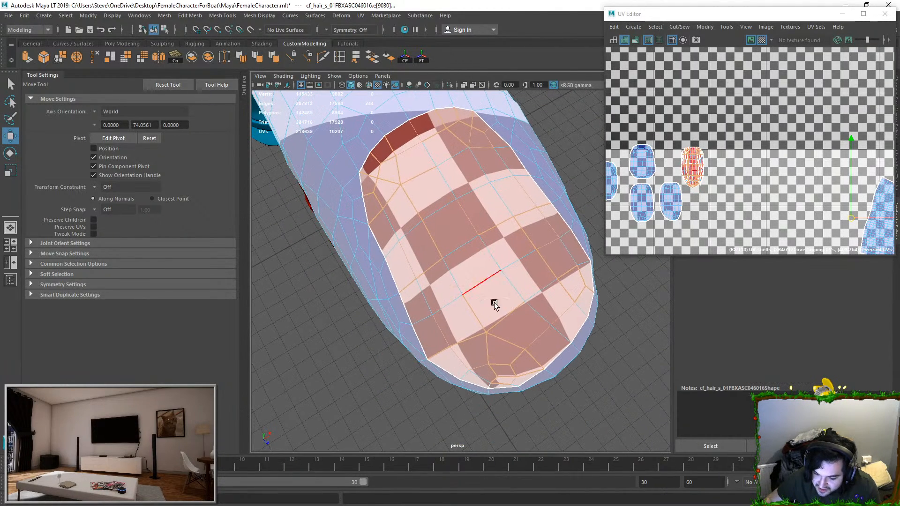
{"action": "left_click_drag", "start_coordinate": [505, 384], "coordinate": [459, 257], "text": "alt"}
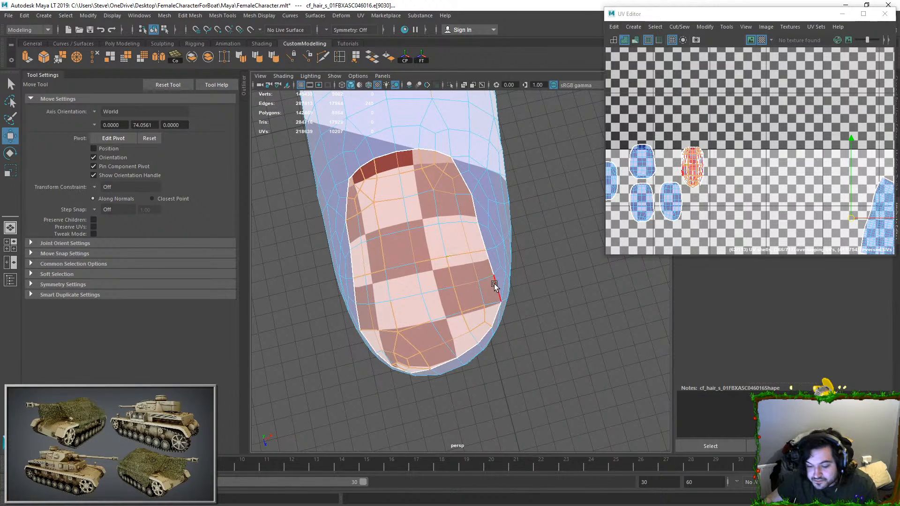
Step: Add the fourth fingernail's interior seam edges, from its base to its tip, to the edge selection
{"action": "right_click_drag", "start_coordinate": [494, 287], "coordinate": [427, 228], "text": "alt"}
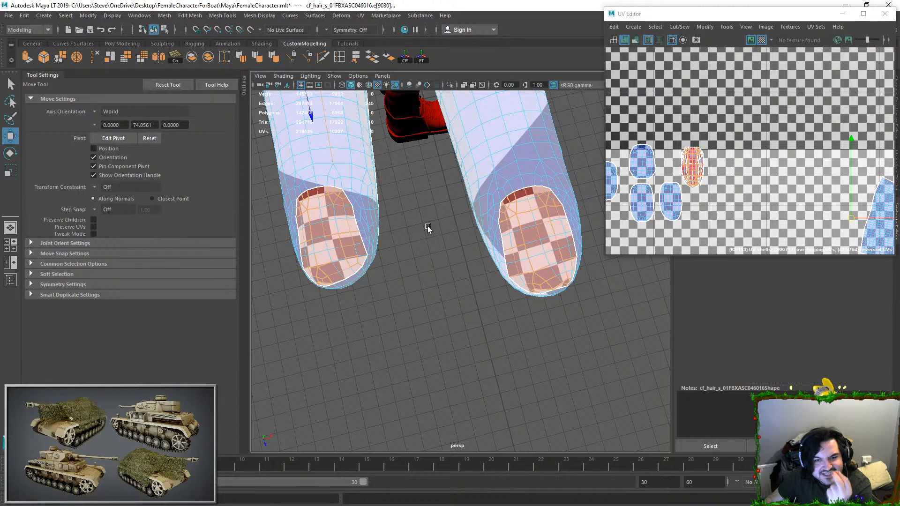
{"action": "left_click_drag", "start_coordinate": [459, 255], "coordinate": [408, 143], "text": "alt"}
{"action": "middle_click_drag", "start_coordinate": [421, 229], "coordinate": [423, 191], "text": "alt"}
{"action": "right_click_drag", "start_coordinate": [423, 191], "coordinate": [463, 347], "text": "alt"}
{"action": "middle_click_drag", "start_coordinate": [479, 207], "coordinate": [513, 193], "text": "alt"}
{"action": "right_click_drag", "start_coordinate": [487, 197], "coordinate": [495, 253], "text": "alt"}
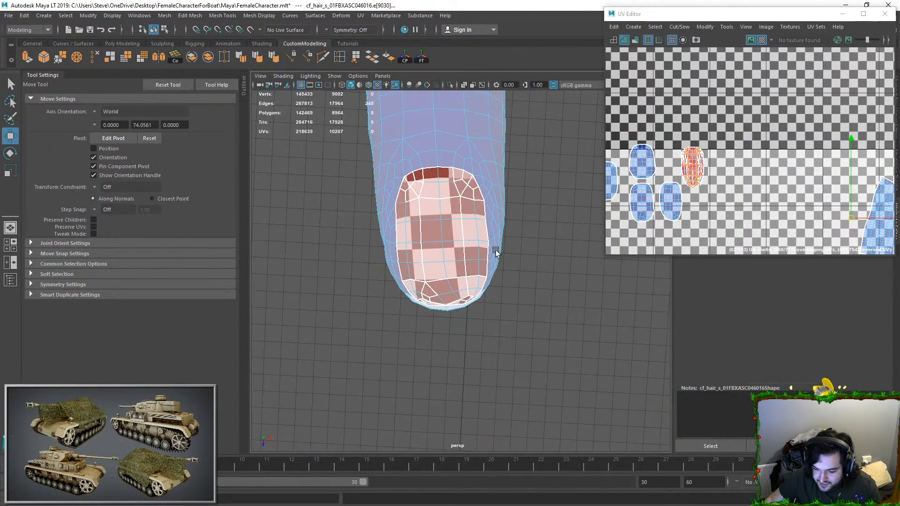
{"action": "middle_click_drag", "start_coordinate": [496, 253], "coordinate": [509, 259], "text": "alt"}
{"action": "right_click_drag", "start_coordinate": [438, 180], "coordinate": [455, 212], "text": "alt"}
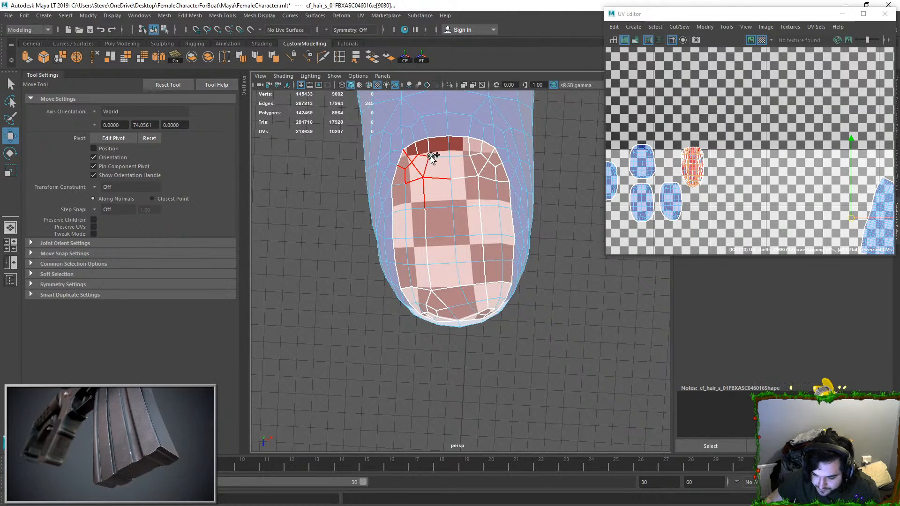
{"action": "mouse_move", "coordinate": [420, 149]}
{"action": "left_mouse_down", "text": "ctrl"}
{"action": "mouse_move", "coordinate": [467, 179]}
{"action": "mouse_move", "coordinate": [484, 150]}
{"action": "mouse_move", "coordinate": [465, 147]}
{"action": "mouse_move", "coordinate": [498, 178]}
{"action": "mouse_move", "coordinate": [498, 167]}
{"action": "mouse_move", "coordinate": [482, 227]}
{"action": "mouse_move", "coordinate": [486, 305]}
{"action": "mouse_move", "coordinate": [437, 265]}
{"action": "mouse_move", "coordinate": [415, 288]}
{"action": "mouse_move", "coordinate": [425, 253]}
{"action": "mouse_move", "coordinate": [445, 288]}
{"action": "mouse_move", "coordinate": [492, 272]}
{"action": "mouse_move", "coordinate": [431, 309]}
{"action": "mouse_move", "coordinate": [472, 249]}
{"action": "mouse_move", "coordinate": [418, 257]}
{"action": "mouse_move", "coordinate": [476, 243]}
{"action": "mouse_move", "coordinate": [509, 257]}
{"action": "mouse_move", "coordinate": [498, 241]}
{"action": "mouse_move", "coordinate": [493, 263]}
{"action": "mouse_move", "coordinate": [496, 224]}
{"action": "left_mouse_up", "text": "ctrl"}
{"action": "scroll", "coordinate": [452, 251], "scroll_direction": "up", "scroll_amount": 3}
{"action": "left_click", "coordinate": [410, 269], "text": "shift"}
{"action": "scroll", "coordinate": [493, 263], "scroll_direction": "down", "scroll_amount": 3}
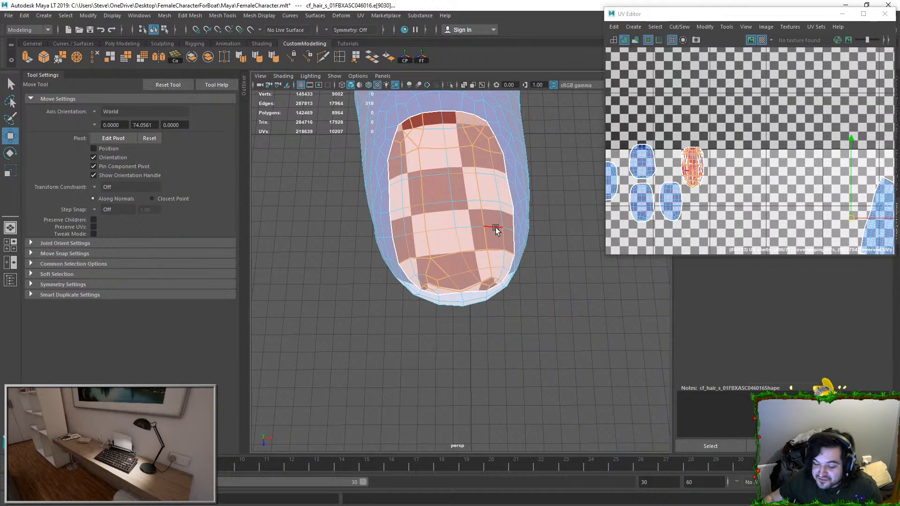
Step: Add the interior seam edges of the last fragmented fingernail on this hand to the edge selection
{"action": "scroll", "coordinate": [496, 226], "scroll_direction": "down", "scroll_amount": 3}
{"action": "middle_click_drag", "start_coordinate": [478, 161], "coordinate": [490, 189], "text": "alt"}
{"action": "scroll", "coordinate": [479, 206], "scroll_direction": "down", "scroll_amount": 4}
{"action": "left_click_drag", "start_coordinate": [479, 206], "coordinate": [447, 261], "text": "alt"}
{"action": "middle_click_drag", "start_coordinate": [446, 261], "coordinate": [362, 221], "text": "alt"}
{"action": "left_click_drag", "start_coordinate": [507, 238], "coordinate": [475, 284], "text": "alt"}
{"action": "scroll", "coordinate": [474, 284], "scroll_direction": "up", "scroll_amount": 4}
{"action": "middle_click_drag", "start_coordinate": [474, 284], "coordinate": [440, 255], "text": "alt"}
{"action": "scroll", "coordinate": [406, 212], "scroll_direction": "up", "scroll_amount": 5}
{"action": "mouse_move", "coordinate": [485, 115]}
{"action": "left_mouse_down"}
{"action": "mouse_move", "coordinate": [492, 149]}
{"action": "mouse_move", "coordinate": [427, 173]}
{"action": "mouse_move", "coordinate": [415, 157]}
{"action": "mouse_move", "coordinate": [379, 162]}
{"action": "mouse_move", "coordinate": [360, 183]}
{"action": "mouse_move", "coordinate": [384, 192]}
{"action": "mouse_move", "coordinate": [341, 215]}
{"action": "mouse_move", "coordinate": [333, 205]}
{"action": "mouse_move", "coordinate": [346, 255]}
{"action": "mouse_move", "coordinate": [346, 237]}
{"action": "mouse_move", "coordinate": [452, 238]}
{"action": "mouse_move", "coordinate": [504, 296]}
{"action": "mouse_move", "coordinate": [479, 311]}
{"action": "mouse_move", "coordinate": [449, 297]}
{"action": "mouse_move", "coordinate": [487, 319]}
{"action": "left_mouse_up"}
{"action": "mouse_move", "coordinate": [421, 283]}
{"action": "left_mouse_down"}
{"action": "mouse_move", "coordinate": [358, 297]}
{"action": "mouse_move", "coordinate": [396, 305]}
{"action": "mouse_move", "coordinate": [372, 281]}
{"action": "mouse_move", "coordinate": [364, 303]}
{"action": "mouse_move", "coordinate": [406, 329]}
{"action": "left_mouse_up"}
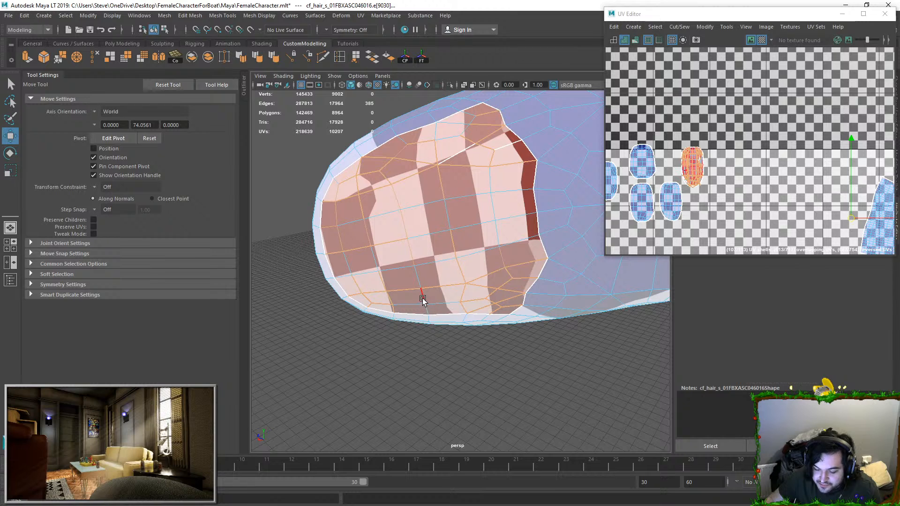
{"action": "mouse_move", "coordinate": [461, 160]}
{"action": "left_mouse_down", "text": "shift"}
{"action": "mouse_move", "coordinate": [490, 155]}
{"action": "mouse_move", "coordinate": [507, 136]}
{"action": "left_mouse_up", "text": "shift"}
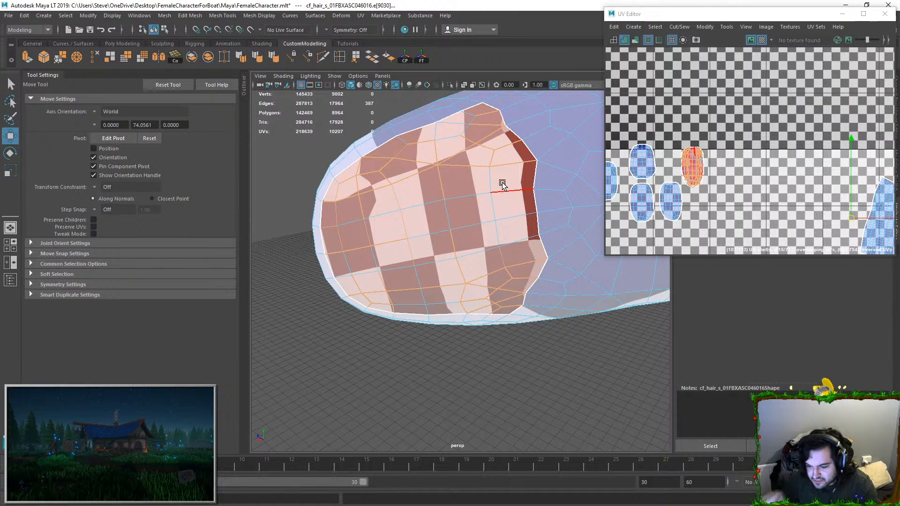
Step: Move and Sew the selected edges of all five fingernails in the UV Editor
{"action": "scroll", "coordinate": [511, 218], "scroll_direction": "down", "scroll_amount": 6}
{"action": "left_click_drag", "start_coordinate": [511, 218], "coordinate": [460, 291], "text": "alt"}
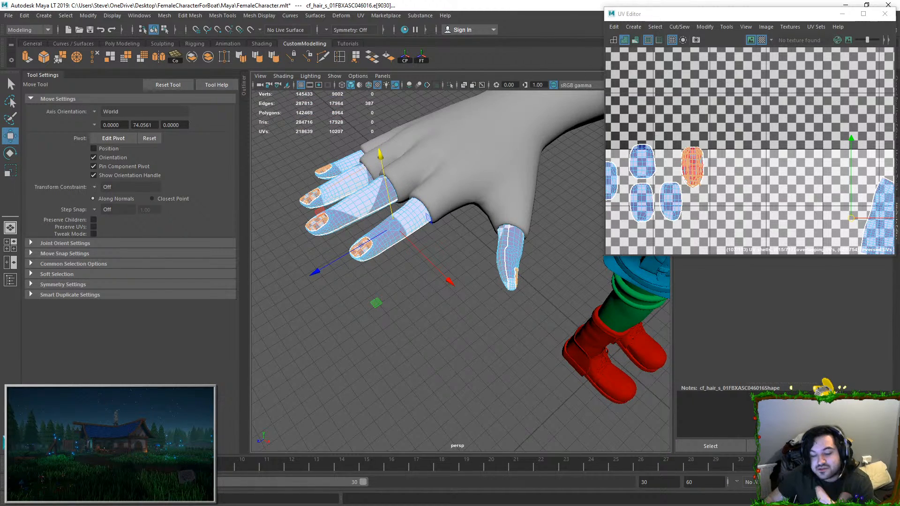
{"action": "left_click", "coordinate": [671, 39]}
{"action": "left_click", "coordinate": [679, 27]}
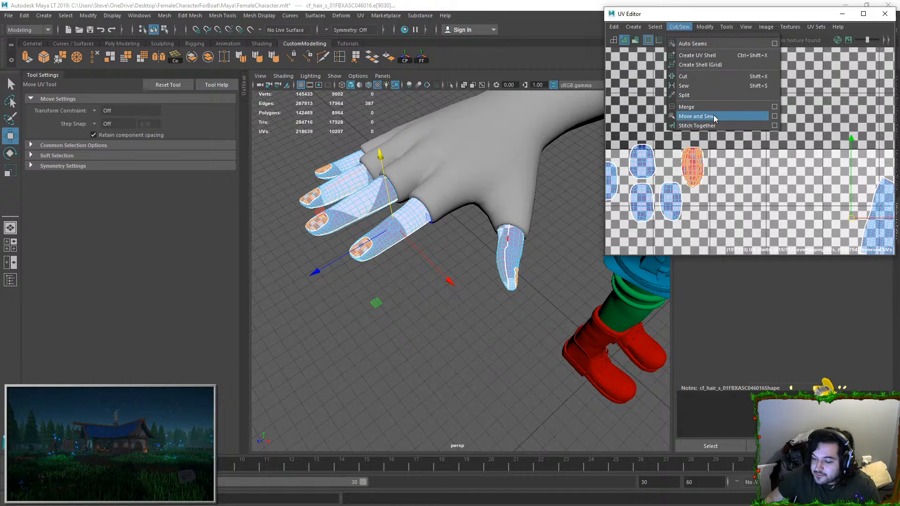
{"action": "left_click", "coordinate": [707, 115]}
Step: Unfold the sewn fingernail UVs, and select all nail shells in the UV layout and unfold them together
{"action": "left_click_drag", "start_coordinate": [696, 134], "coordinate": [748, 182]}
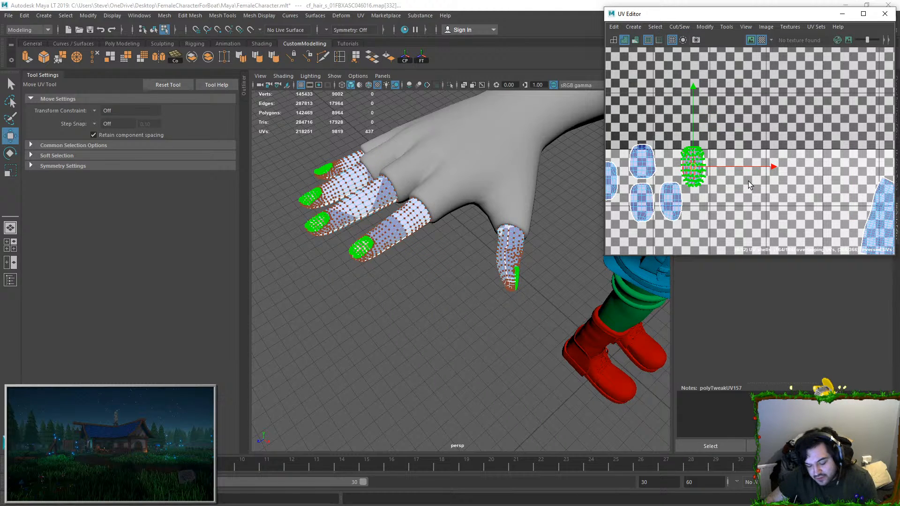
{"action": "key", "text": "ctrl+u"}
{"action": "left_click_drag", "start_coordinate": [706, 175], "coordinate": [731, 190]}
{"action": "scroll", "coordinate": [729, 186], "scroll_direction": "down", "scroll_amount": 4}
{"action": "left_click_drag", "start_coordinate": [656, 212], "coordinate": [646, 206]}
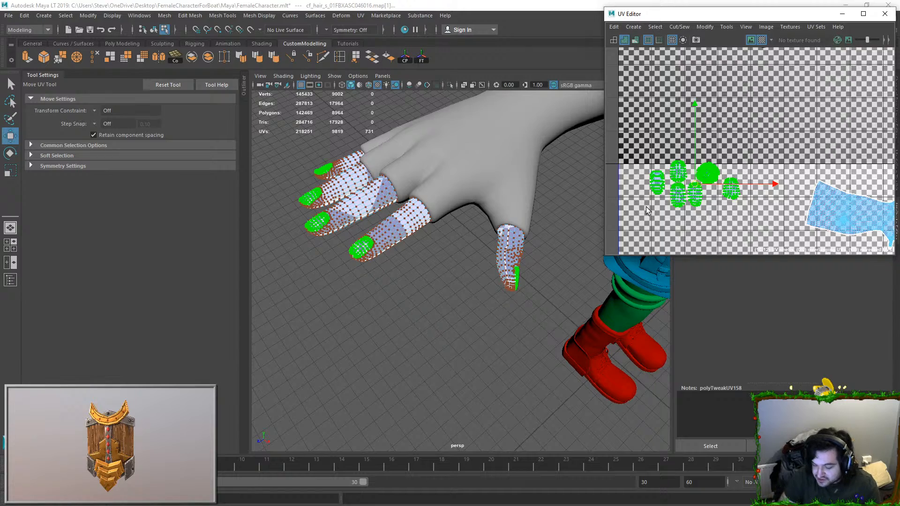
{"action": "key", "text": "ctrl+u"}
Step: Return to object mode, select the character's gloves mesh, and isolate it in the viewport
{"action": "right_click_drag", "start_coordinate": [440, 201], "coordinate": [459, 180]}
{"action": "scroll", "coordinate": [453, 248], "scroll_direction": "down", "scroll_amount": 5}
{"action": "left_click", "coordinate": [453, 249]}
{"action": "left_click", "coordinate": [468, 192]}
{"action": "left_click", "coordinate": [477, 196]}
{"action": "key", "text": "f"}
{"action": "left_click_drag", "start_coordinate": [349, 268], "coordinate": [387, 273], "text": "alt"}
{"action": "left_click_drag", "start_coordinate": [509, 194], "coordinate": [384, 206], "text": "alt"}
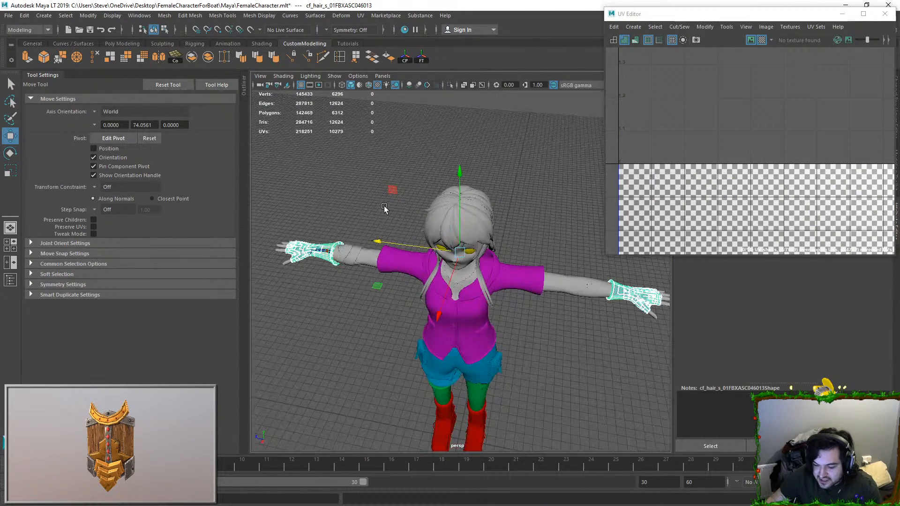
{"action": "left_click", "coordinate": [450, 85]}
{"action": "scroll", "coordinate": [502, 228], "scroll_direction": "down", "scroll_amount": 1}
{"action": "middle_click_drag", "start_coordinate": [522, 236], "coordinate": [374, 206], "text": "alt"}
{"action": "scroll", "coordinate": [444, 317], "scroll_direction": "up", "scroll_amount": 9}
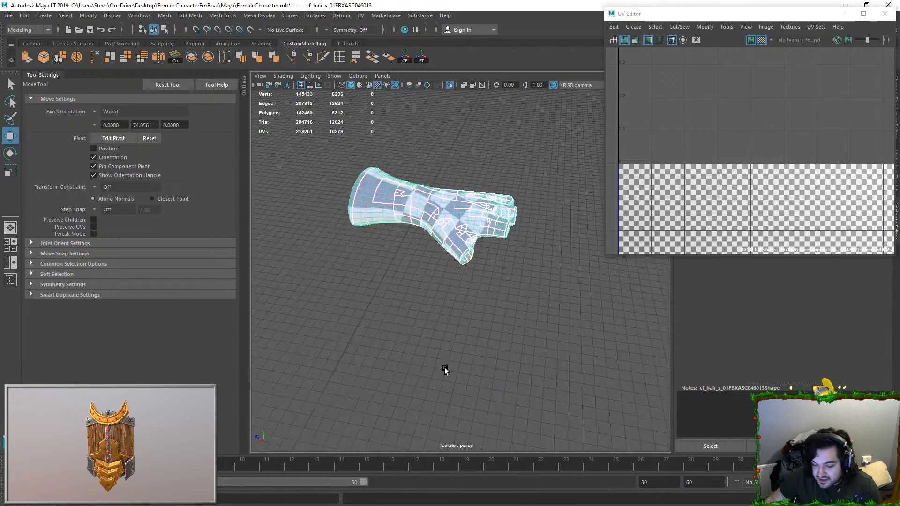
Step: Select all faces of one glove and isolate only that glove in the viewport
{"action": "double_click", "coordinate": [451, 229]}
{"action": "left_click_drag", "start_coordinate": [451, 230], "coordinate": [534, 251], "text": "alt"}
{"action": "left_click", "coordinate": [448, 85]}
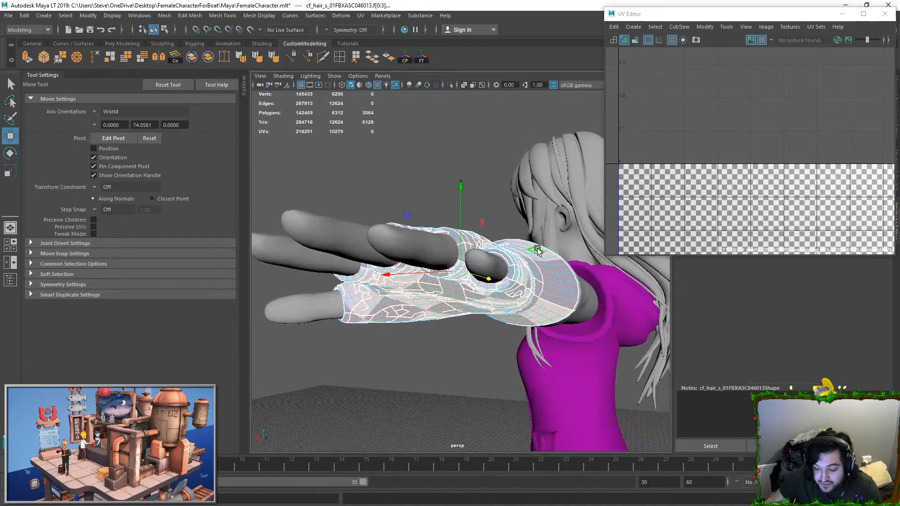
{"action": "left_click", "coordinate": [449, 85]}
Step: Select the ring of hidden faces inside the glove's wrist opening and delete it
{"action": "left_click_drag", "start_coordinate": [603, 311], "coordinate": [507, 249], "text": "alt"}
{"action": "left_click_drag", "start_coordinate": [433, 251], "coordinate": [375, 262], "text": "alt"}
{"action": "left_click_drag", "start_coordinate": [375, 293], "coordinate": [345, 260], "text": "alt"}
{"action": "left_click", "coordinate": [366, 261]}
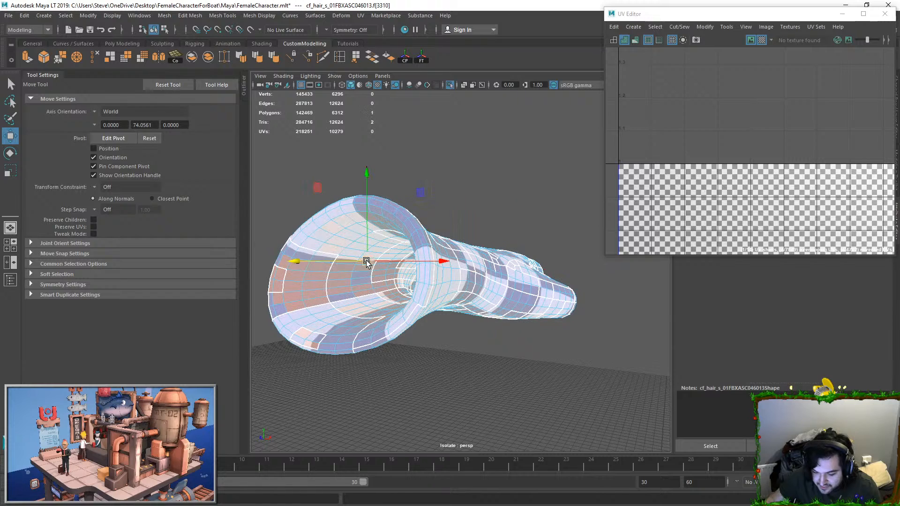
{"action": "key", "text": "q"}
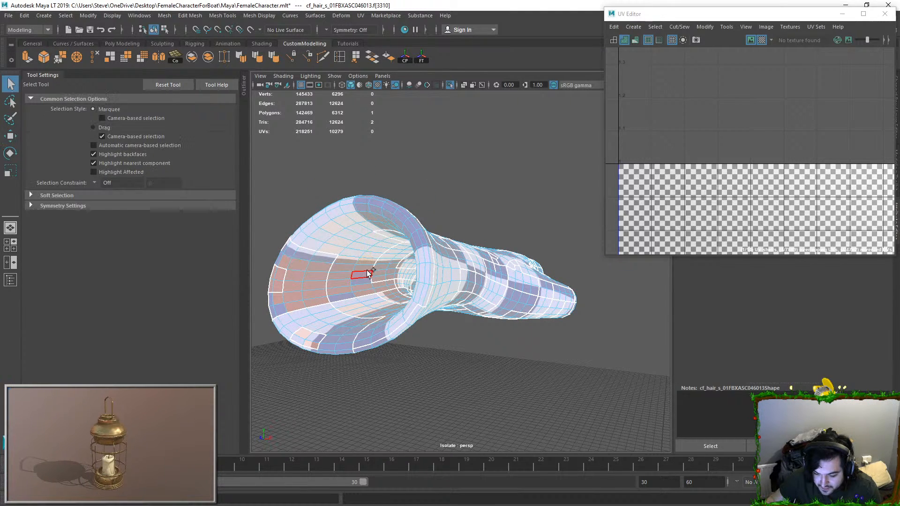
{"action": "left_click", "coordinate": [382, 264], "text": "shift"}
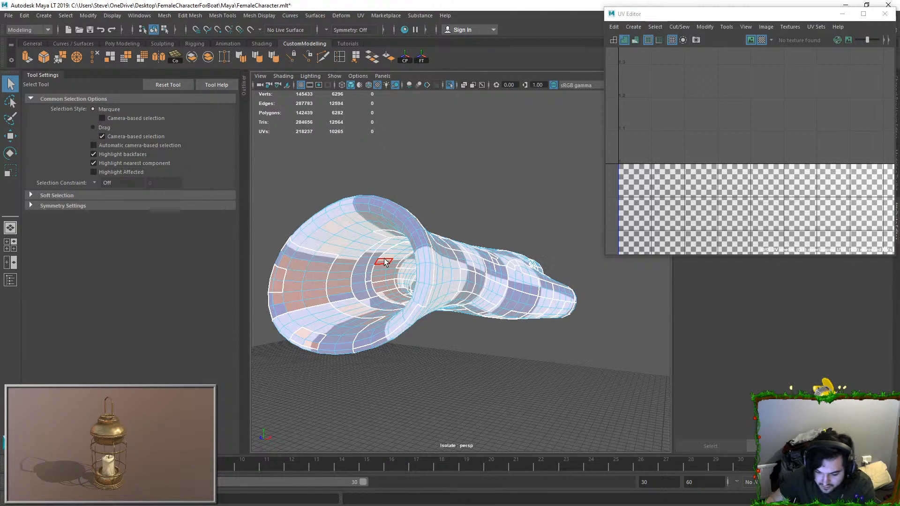
{"action": "key", "text": "Delete"}
{"action": "key", "text": "ctrl+z"}
Step: Select the inner ring of faces inside the glove's nearest finger opening
{"action": "left_click_drag", "start_coordinate": [412, 266], "coordinate": [457, 333], "text": "alt"}
{"action": "scroll", "coordinate": [473, 296], "scroll_direction": "up", "scroll_amount": 3}
{"action": "scroll", "coordinate": [457, 334], "scroll_direction": "up", "scroll_amount": 5}
{"action": "left_click", "coordinate": [445, 269]}
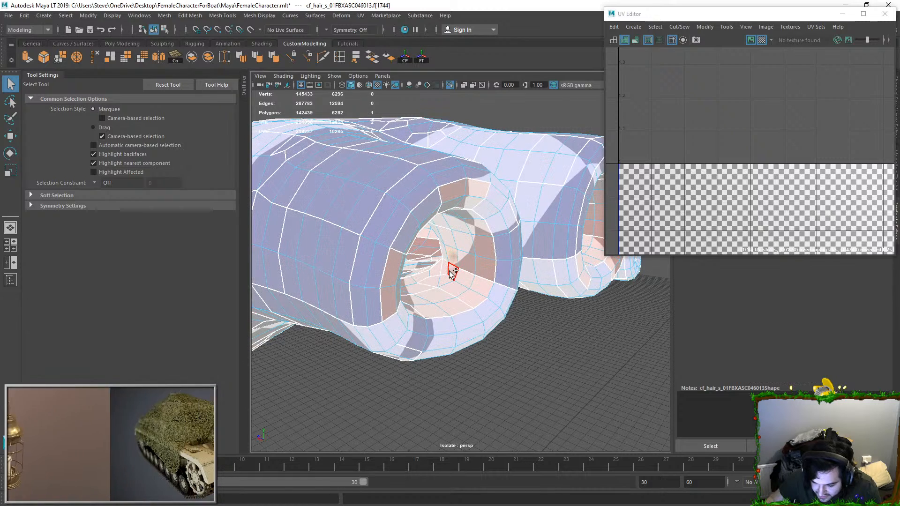
{"action": "left_click", "coordinate": [459, 241]}
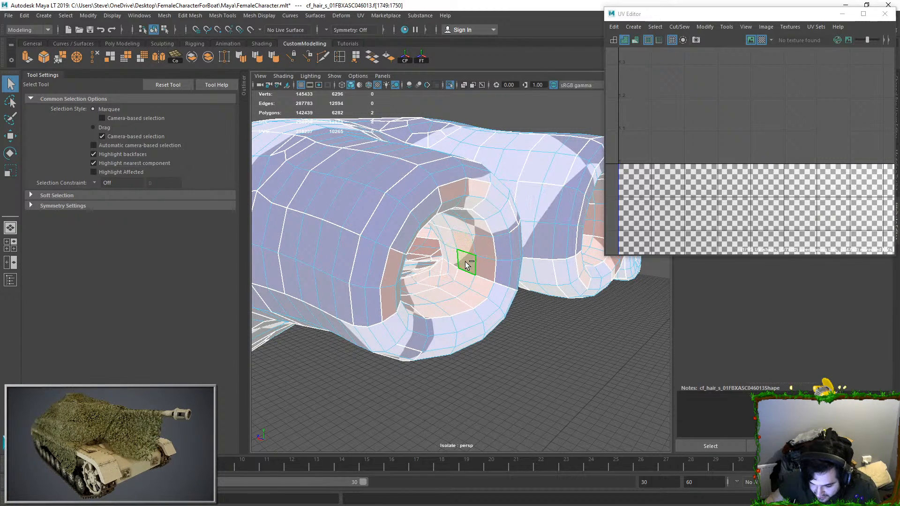
{"action": "double_click", "coordinate": [468, 262], "text": "shift"}
Step: Select the rings of inner faces inside the glove's first and second finger openings
{"action": "scroll", "coordinate": [496, 261], "scroll_direction": "down", "scroll_amount": 5}
{"action": "left_click_drag", "start_coordinate": [515, 258], "coordinate": [504, 258], "text": "alt"}
{"action": "left_click", "coordinate": [516, 245], "text": "shift"}
{"action": "left_click", "coordinate": [511, 259], "text": "shift"}
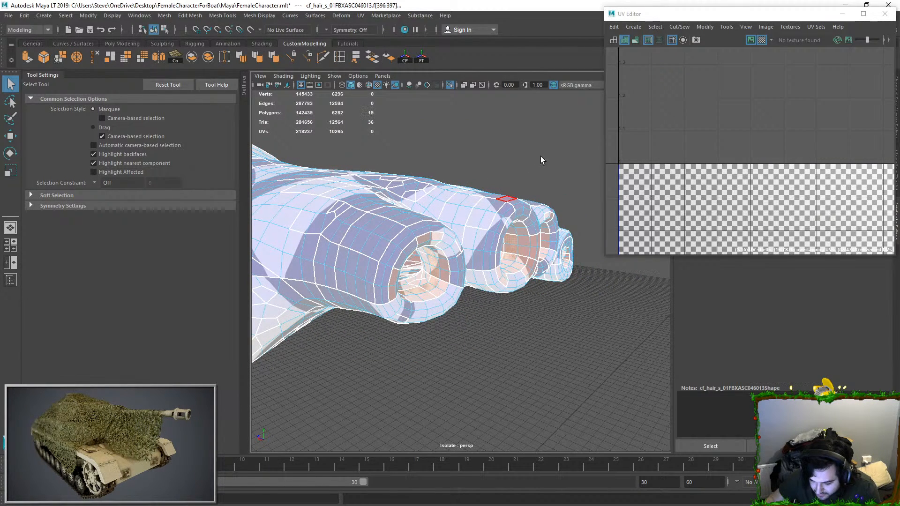
{"action": "left_click", "coordinate": [510, 241]}
{"action": "double_click", "coordinate": [511, 249], "text": "shift"}
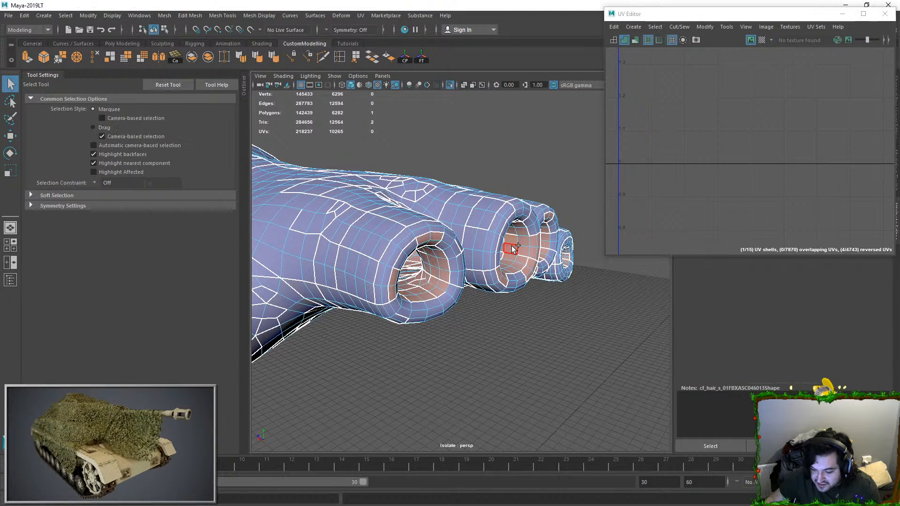
{"action": "double_click", "coordinate": [429, 260], "text": "shift"}
Step: Add the inner face rings of the remaining two finger openings to the selection and delete them all
{"action": "left_click_drag", "start_coordinate": [543, 264], "coordinate": [523, 258], "text": "alt"}
{"action": "left_click", "coordinate": [482, 247], "text": "shift"}
{"action": "double_click", "coordinate": [481, 241], "text": "shift"}
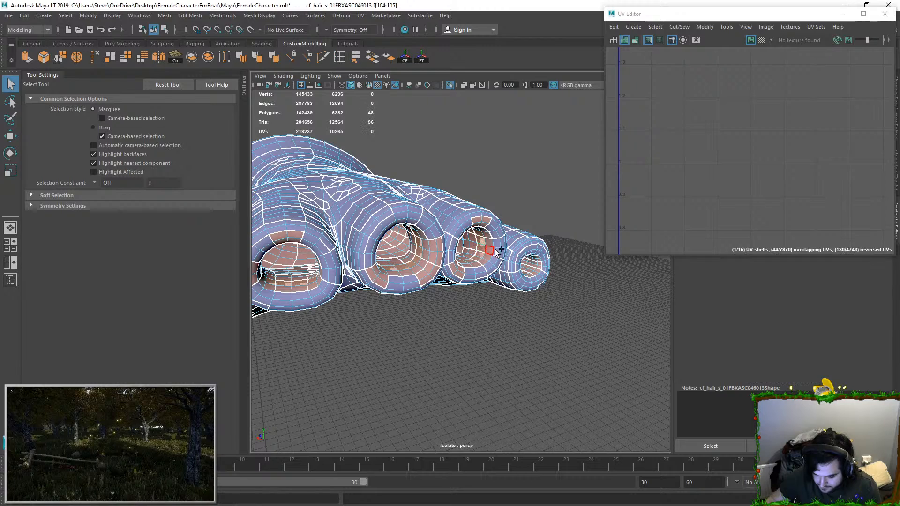
{"action": "double_click", "coordinate": [541, 262], "text": "shift"}
{"action": "key", "text": "Delete"}
Step: Select the glove's remaining hidden inner layer through the thumb opening and delete it
{"action": "left_click_drag", "start_coordinate": [543, 261], "coordinate": [393, 259], "text": "alt"}
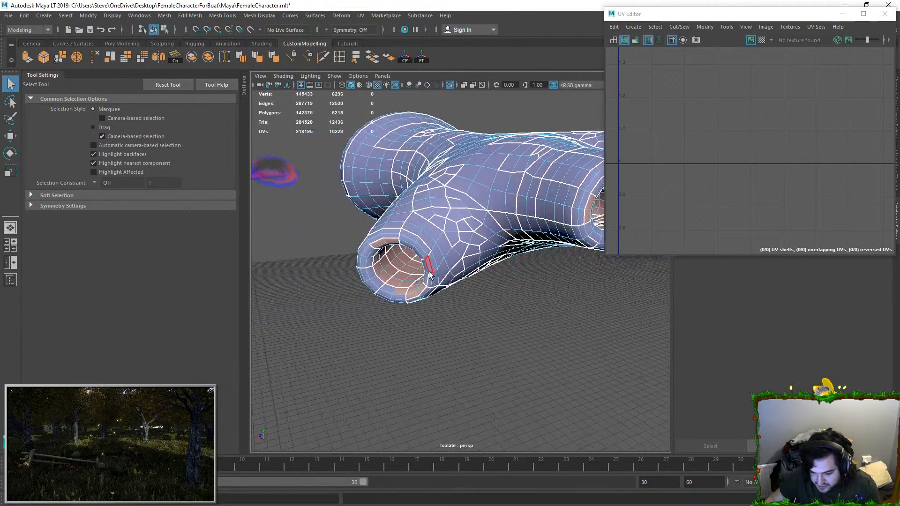
{"action": "double_click", "coordinate": [399, 259]}
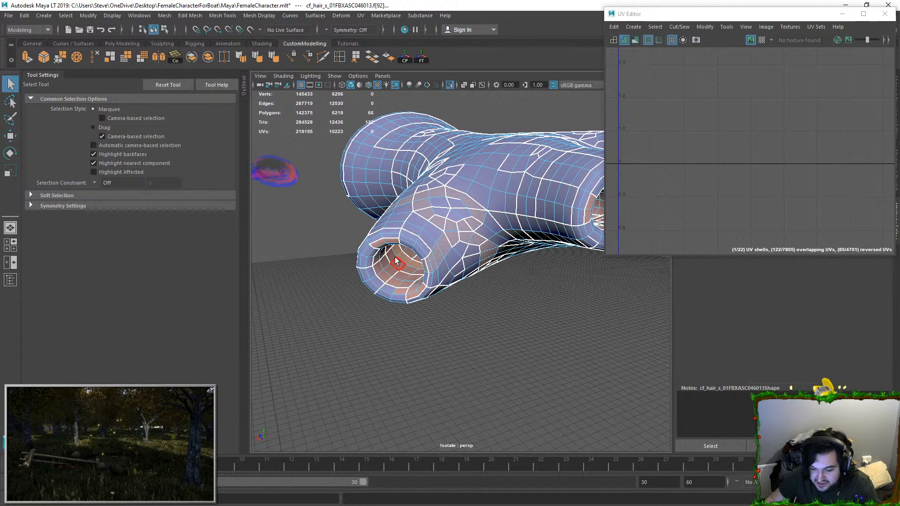
{"action": "double_click", "coordinate": [398, 258], "text": "shift"}
{"action": "left_click_drag", "start_coordinate": [420, 288], "coordinate": [539, 252], "text": "alt"}
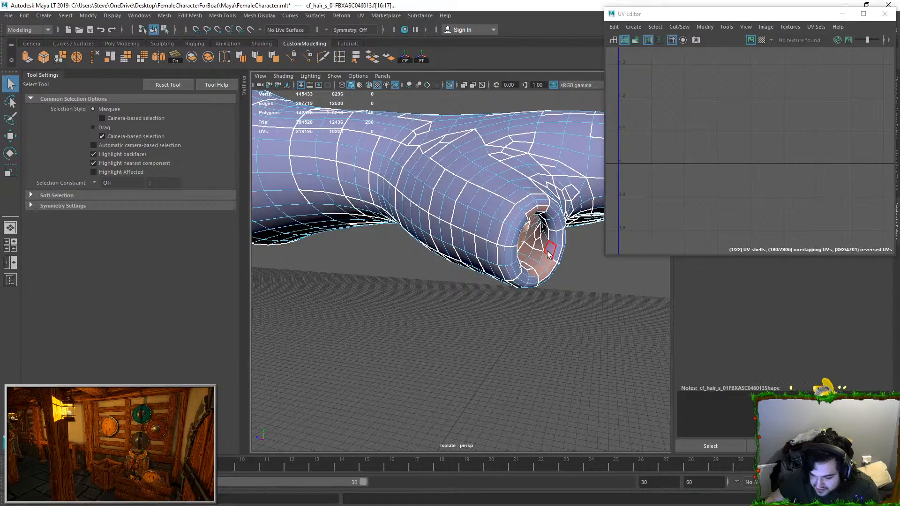
{"action": "key", "text": "Delete"}
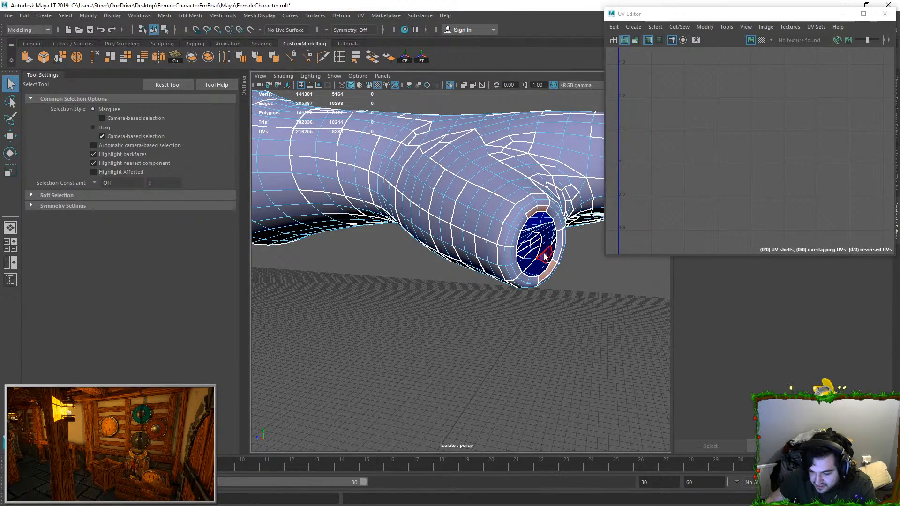
Step: Leave the isolated view and look into the glove through its wrist opening
{"action": "scroll", "coordinate": [544, 256], "scroll_direction": "down", "scroll_amount": 7}
{"action": "mouse_move", "coordinate": [433, 239]}
{"action": "left_mouse_down", "text": "alt"}
{"action": "mouse_move", "coordinate": [566, 241]}
{"action": "mouse_move", "coordinate": [440, 242]}
{"action": "left_mouse_up", "text": "alt"}
{"action": "right_click_drag", "start_coordinate": [457, 247], "coordinate": [467, 236]}
{"action": "mouse_move", "coordinate": [468, 236]}
{"action": "left_mouse_down", "text": "alt"}
{"action": "mouse_move", "coordinate": [443, 233]}
{"action": "mouse_move", "coordinate": [459, 207]}
{"action": "mouse_move", "coordinate": [410, 220]}
{"action": "mouse_move", "coordinate": [492, 254]}
{"action": "mouse_move", "coordinate": [549, 249]}
{"action": "mouse_move", "coordinate": [508, 257]}
{"action": "mouse_move", "coordinate": [476, 247]}
{"action": "mouse_move", "coordinate": [462, 257]}
{"action": "mouse_move", "coordinate": [482, 235]}
{"action": "left_mouse_up", "text": "alt"}
{"action": "key", "text": "ctrl+1"}
{"action": "scroll", "coordinate": [508, 257], "scroll_direction": "up", "scroll_amount": 3}
{"action": "left_click_drag", "start_coordinate": [426, 212], "coordinate": [404, 243], "text": "alt"}
Step: Select the border edge loop around the glove's wrist opening and scale it
{"action": "left_click", "coordinate": [455, 180]}
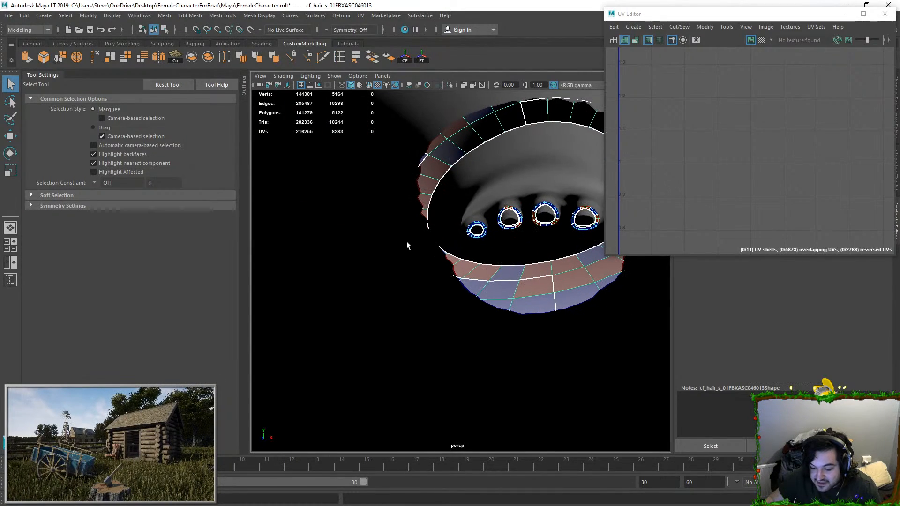
{"action": "left_click", "coordinate": [435, 178]}
{"action": "key", "text": "ctrl+z"}
{"action": "double_click", "coordinate": [450, 156]}
{"action": "scroll", "coordinate": [471, 201], "scroll_direction": "down", "scroll_amount": 2}
{"action": "key", "text": "e"}
{"action": "key", "text": "r"}
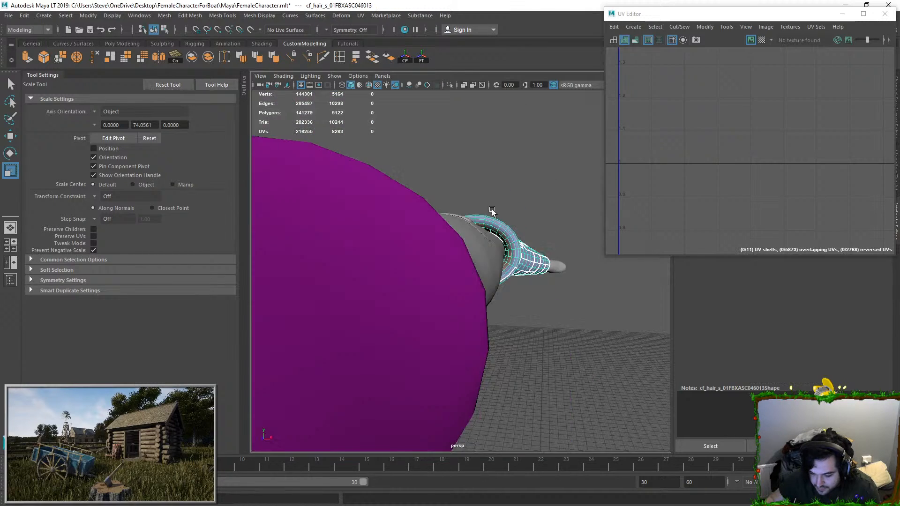
{"action": "left_click_drag", "start_coordinate": [491, 209], "coordinate": [510, 133], "text": "alt"}
{"action": "left_click", "coordinate": [512, 135]}
Step: Delete the glove on the other hand, then select and frame the cleaned glove in object mode
{"action": "scroll", "coordinate": [566, 254], "scroll_direction": "down", "scroll_amount": 10}
{"action": "scroll", "coordinate": [545, 262], "scroll_direction": "up", "scroll_amount": 3}
{"action": "left_click_drag", "start_coordinate": [566, 254], "coordinate": [608, 259], "text": "alt"}
{"action": "middle_click_drag", "start_coordinate": [255, 256], "coordinate": [414, 251], "text": "alt"}
{"action": "left_click", "coordinate": [412, 251]}
{"action": "key", "text": "f"}
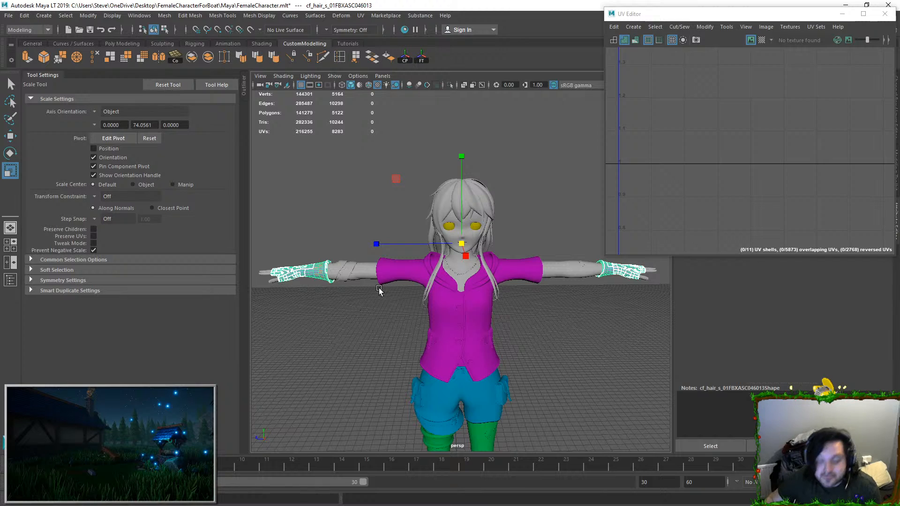
{"action": "left_click", "coordinate": [322, 276]}
{"action": "key", "text": "F8"}
{"action": "left_click", "coordinate": [620, 275]}
{"action": "key", "text": "f"}
{"action": "left_click_drag", "start_coordinate": [395, 263], "coordinate": [550, 179], "text": "alt"}
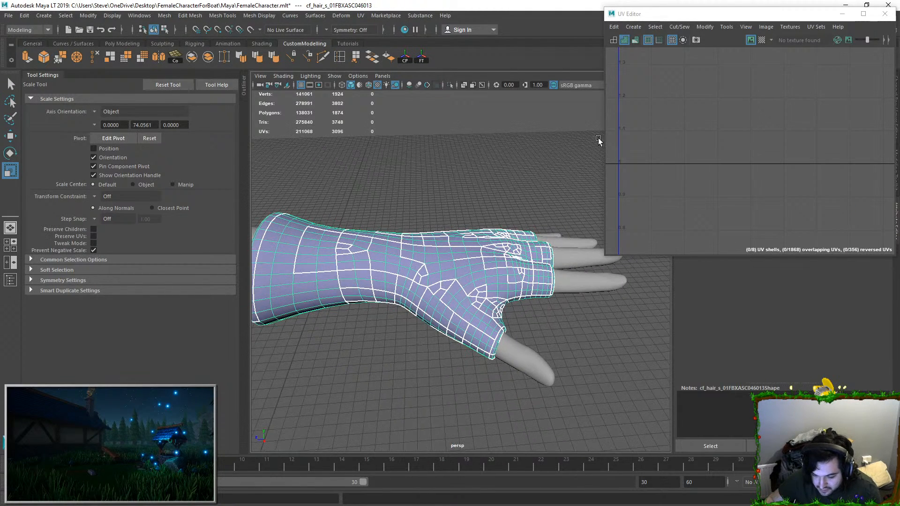
Step: Unitize the glove's UVs so every face fills the 0-1 tile
{"action": "left_click", "coordinate": [722, 28]}
{"action": "left_click", "coordinate": [718, 137]}
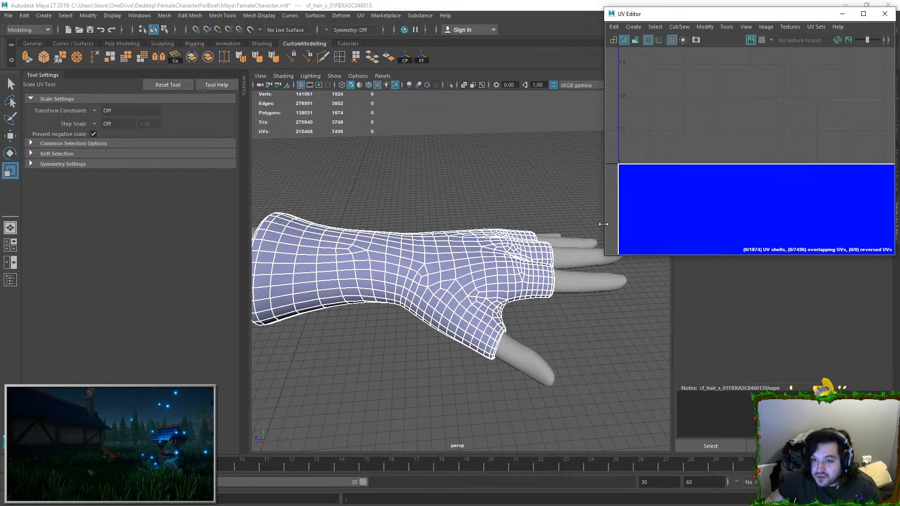
{"action": "scroll", "coordinate": [745, 209], "scroll_direction": "down", "scroll_amount": 8}
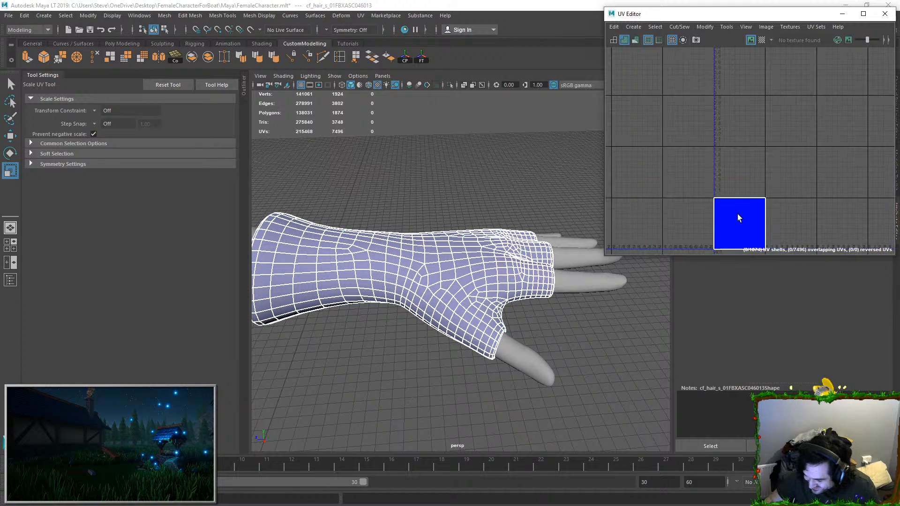
{"action": "middle_click_drag", "start_coordinate": [738, 214], "coordinate": [737, 169], "text": "alt"}
{"action": "right_click_drag", "start_coordinate": [737, 167], "coordinate": [731, 138]}
Step: Select all edges of the glove in the UV layout
{"action": "left_click_drag", "start_coordinate": [686, 88], "coordinate": [792, 222]}
{"action": "left_click_drag", "start_coordinate": [752, 181], "coordinate": [664, 196]}
{"action": "key", "text": "ctrl+z"}
{"action": "right_click_drag", "start_coordinate": [700, 194], "coordinate": [699, 125]}
{"action": "left_click_drag", "start_coordinate": [693, 120], "coordinate": [822, 240]}
{"action": "left_click_drag", "start_coordinate": [412, 255], "coordinate": [512, 217], "text": "alt"}
{"action": "scroll", "coordinate": [420, 214], "scroll_direction": "up", "scroll_amount": 3}
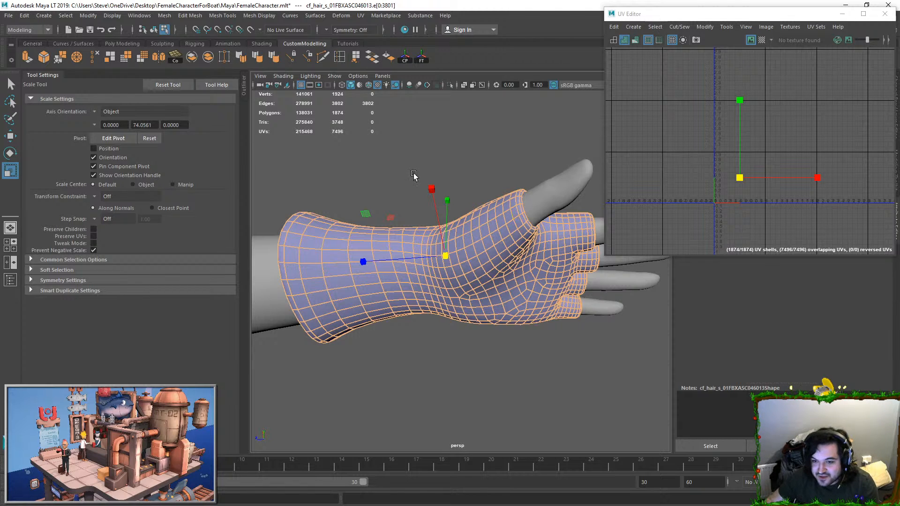
Step: Deselect the edge path running from the thumb opening down to the wrist so it remains a seam
{"action": "left_click", "coordinate": [508, 234]}
{"action": "left_click_drag", "start_coordinate": [508, 234], "coordinate": [384, 212], "text": "alt"}
{"action": "double_click", "coordinate": [371, 239]}
{"action": "right_click_drag", "start_coordinate": [775, 183], "coordinate": [742, 208], "text": "ctrl"}
{"action": "left_click_drag", "start_coordinate": [500, 234], "coordinate": [466, 245], "text": "alt"}
{"action": "double_click", "coordinate": [453, 245]}
Step: Move and sew the selected edges into a single glove shell and unfold it
{"action": "left_click", "coordinate": [679, 26]}
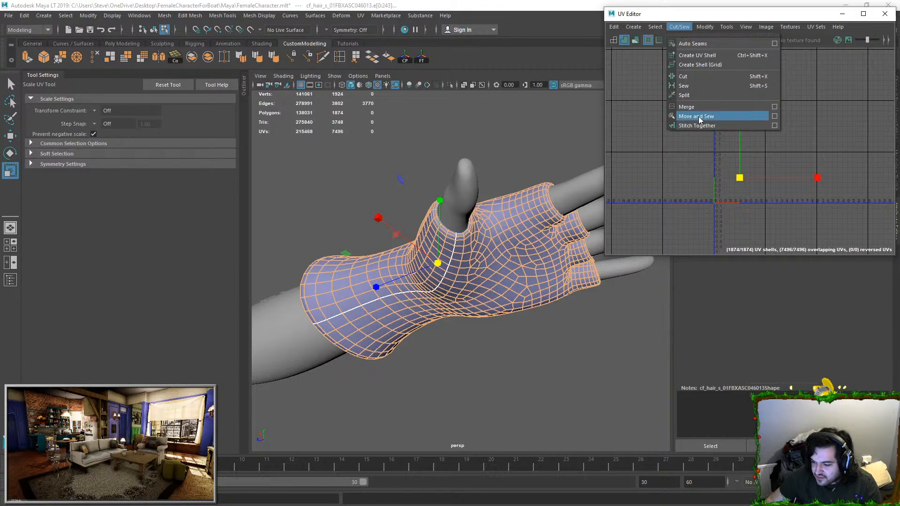
{"action": "left_click", "coordinate": [698, 116]}
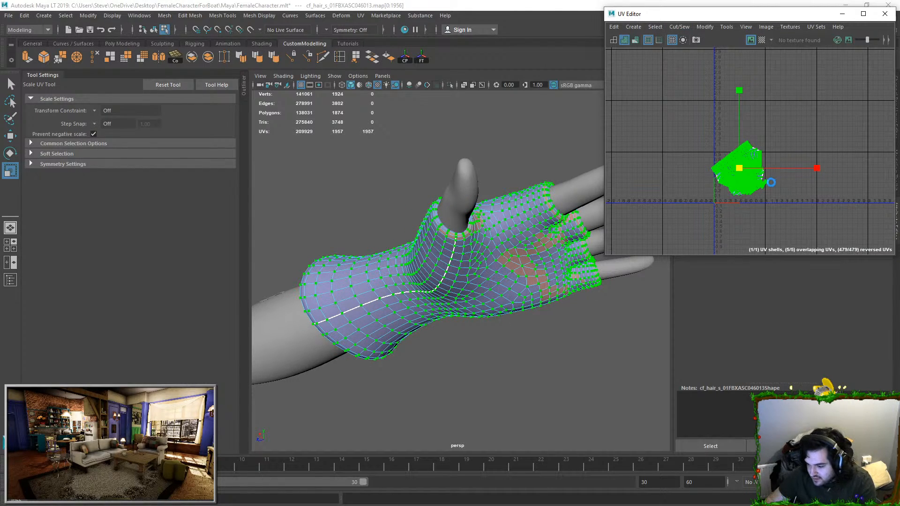
{"action": "key", "text": "f"}
{"action": "scroll", "coordinate": [789, 202], "scroll_direction": "up", "scroll_amount": 8}
{"action": "middle_click_drag", "start_coordinate": [722, 131], "coordinate": [769, 128], "text": "alt"}
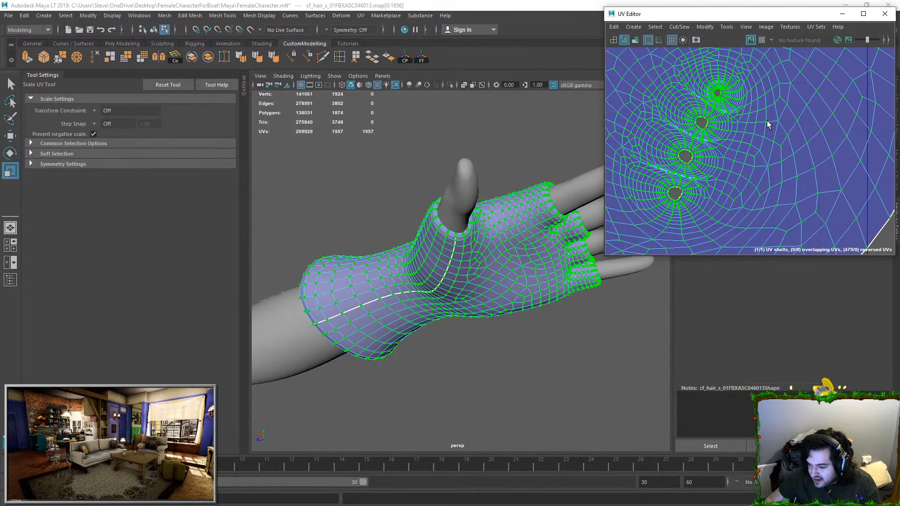
{"action": "scroll", "coordinate": [693, 187], "scroll_direction": "down", "scroll_amount": 1}
Step: Select the edge path leading away from the index finger opening in the UV shell
{"action": "middle_click_drag", "start_coordinate": [674, 242], "coordinate": [732, 173], "text": "alt"}
{"action": "right_click_drag", "start_coordinate": [727, 177], "coordinate": [739, 144]}
{"action": "scroll", "coordinate": [739, 144], "scroll_direction": "up", "scroll_amount": 3}
{"action": "middle_click_drag", "start_coordinate": [748, 132], "coordinate": [745, 150], "text": "alt"}
{"action": "scroll", "coordinate": [746, 143], "scroll_direction": "up", "scroll_amount": 3}
{"action": "double_click", "coordinate": [738, 123]}
{"action": "scroll", "coordinate": [738, 133], "scroll_direction": "down", "scroll_amount": 3}
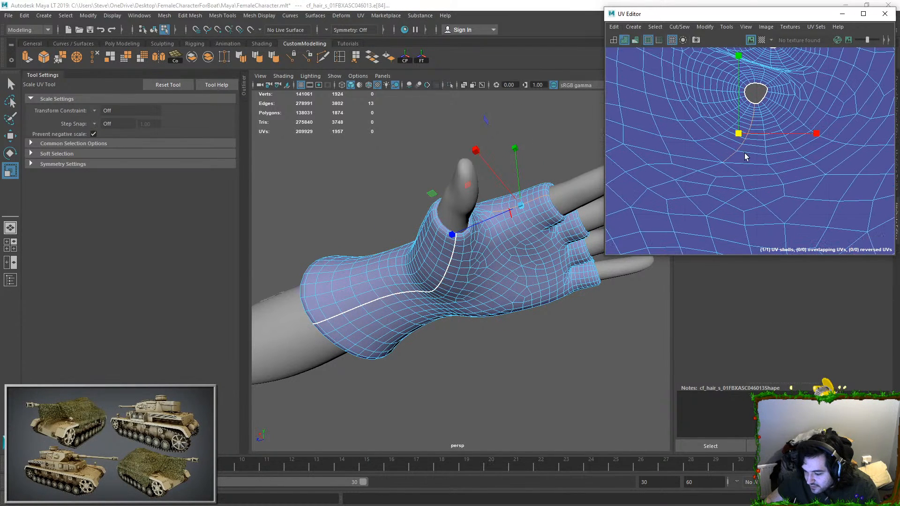
Step: Extend the edge selection to the thumb opening and cut the UVs along that path
{"action": "left_click", "coordinate": [733, 170], "text": "shift"}
{"action": "middle_click_drag", "start_coordinate": [741, 195], "coordinate": [758, 147], "text": "alt"}
{"action": "left_click", "coordinate": [758, 140], "text": "shift"}
{"action": "left_click", "coordinate": [746, 152], "text": "shift"}
{"action": "double_click", "coordinate": [730, 174], "text": "shift"}
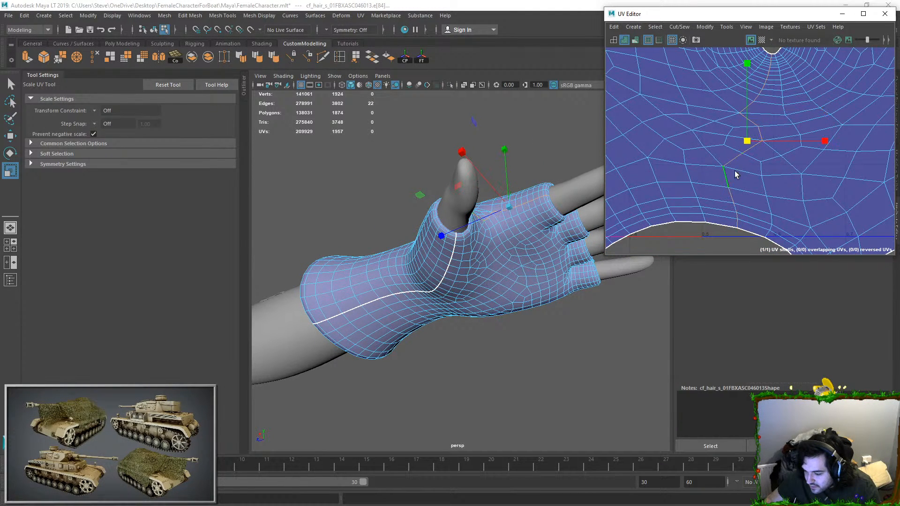
{"action": "left_click", "coordinate": [679, 27]}
{"action": "scroll", "coordinate": [740, 161], "scroll_direction": "down", "scroll_amount": 5}
{"action": "right_click_drag", "start_coordinate": [732, 168], "coordinate": [823, 212], "text": "shift"}
Step: Select the edge path leading from the middle finger opening toward the index finger opening in the UV shell
{"action": "scroll", "coordinate": [788, 177], "scroll_direction": "down", "scroll_amount": 5}
{"action": "left_click_drag", "start_coordinate": [776, 184], "coordinate": [764, 203], "text": "alt"}
{"action": "scroll", "coordinate": [770, 192], "scroll_direction": "up", "scroll_amount": 4}
{"action": "scroll", "coordinate": [766, 150], "scroll_direction": "up", "scroll_amount": 3}
{"action": "left_click", "coordinate": [766, 148]}
{"action": "scroll", "coordinate": [760, 154], "scroll_direction": "up", "scroll_amount": 3}
{"action": "double_click", "coordinate": [761, 153]}
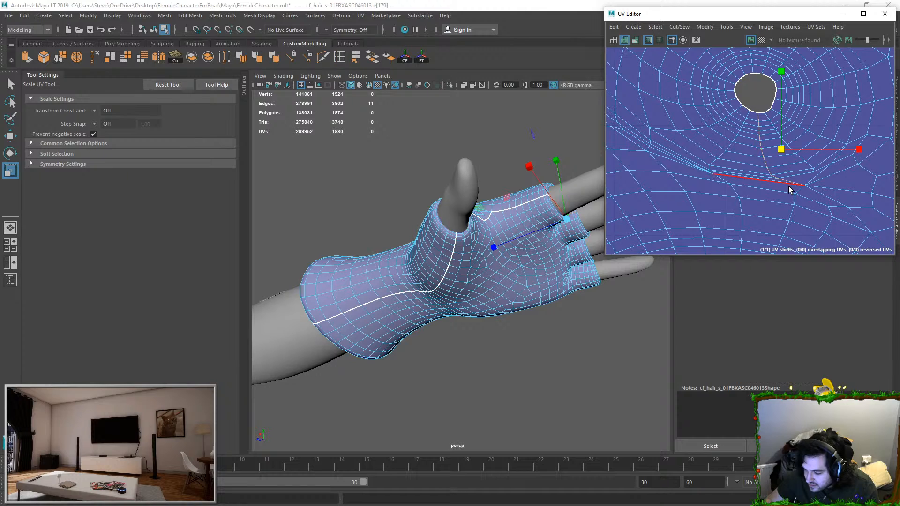
{"action": "double_click", "coordinate": [797, 192], "text": "shift"}
Step: Cut the UVs along the path between the middle and index fingers and unfold the shell
{"action": "scroll", "coordinate": [797, 193], "scroll_direction": "down", "scroll_amount": 3}
{"action": "scroll", "coordinate": [796, 165], "scroll_direction": "down", "scroll_amount": 3}
{"action": "scroll", "coordinate": [790, 162], "scroll_direction": "down", "scroll_amount": 2}
{"action": "left_click", "coordinate": [679, 26]}
{"action": "left_click", "coordinate": [692, 85]}
{"action": "scroll", "coordinate": [780, 164], "scroll_direction": "down", "scroll_amount": 2}
{"action": "left_click_drag", "start_coordinate": [760, 139], "coordinate": [830, 192]}
{"action": "key", "text": "ctrl+u"}
{"action": "scroll", "coordinate": [772, 154], "scroll_direction": "up", "scroll_amount": 2}
{"action": "middle_click_drag", "start_coordinate": [772, 154], "coordinate": [770, 191], "text": "alt"}
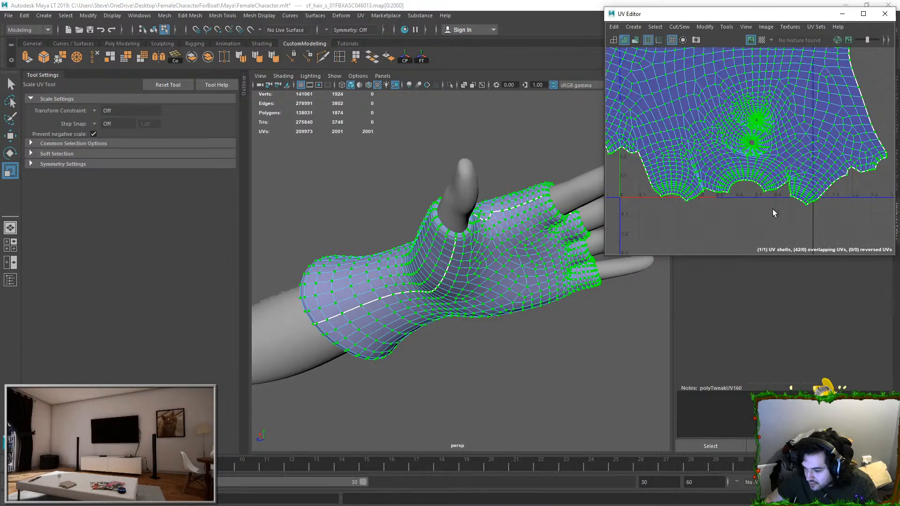
{"action": "left_click", "coordinate": [770, 213]}
Step: Switch to edge selection and pick the edges leading away from the ring finger opening in the UV shell
{"action": "left_click_drag", "start_coordinate": [560, 227], "coordinate": [431, 263], "text": "alt"}
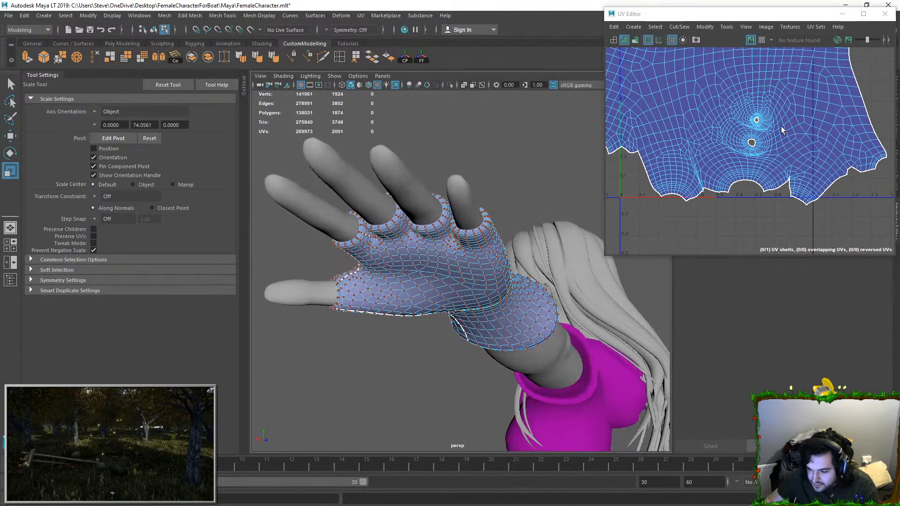
{"action": "right_click_drag", "start_coordinate": [781, 127], "coordinate": [803, 142], "text": "alt"}
{"action": "middle_click_drag", "start_coordinate": [803, 142], "coordinate": [752, 203], "text": "alt"}
{"action": "key", "text": "F10"}
{"action": "middle_click_drag", "start_coordinate": [699, 232], "coordinate": [727, 204], "text": "alt"}
{"action": "scroll", "coordinate": [727, 204], "scroll_direction": "up", "scroll_amount": 2}
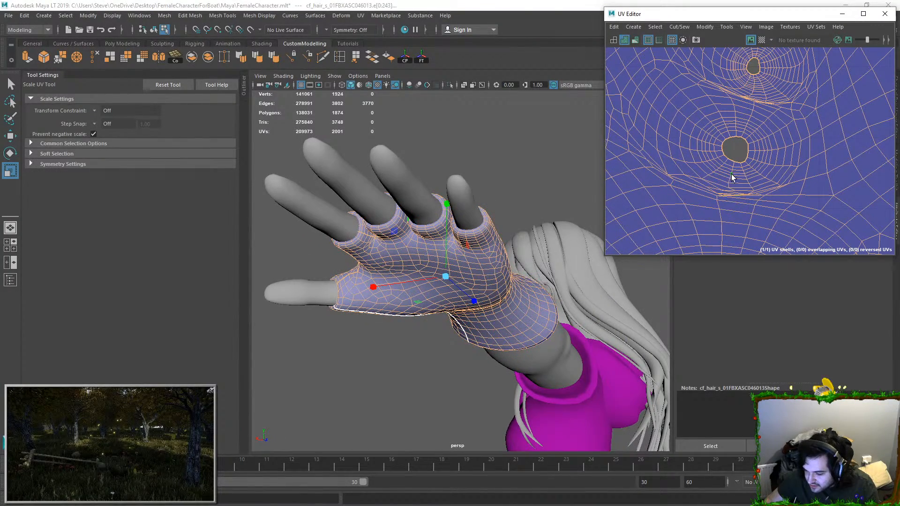
{"action": "double_click", "coordinate": [730, 181]}
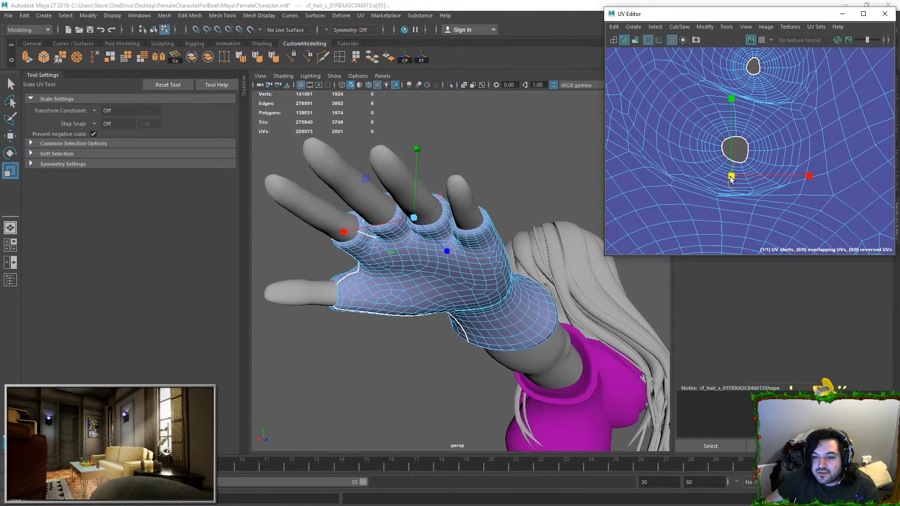
{"action": "scroll", "coordinate": [741, 204], "scroll_direction": "up", "scroll_amount": 2}
{"action": "scroll", "coordinate": [735, 197], "scroll_direction": "up", "scroll_amount": 2}
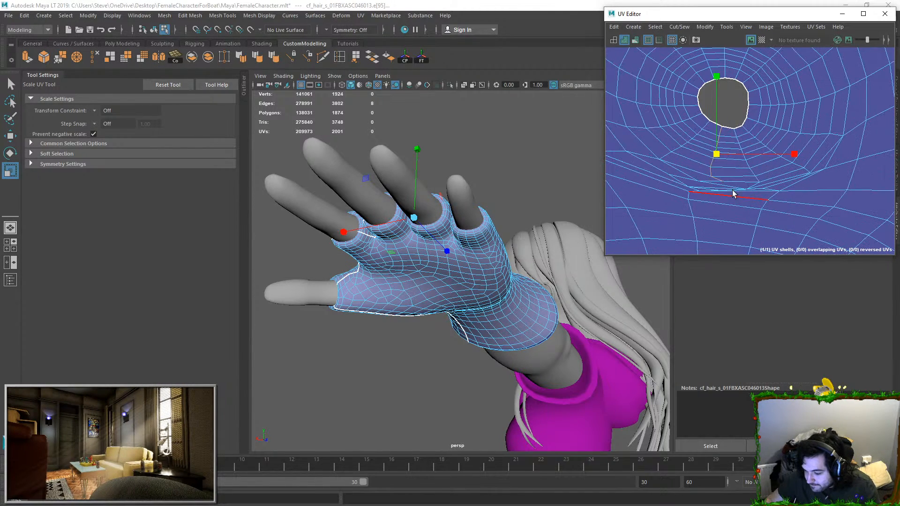
{"action": "double_click", "coordinate": [740, 180], "text": "shift"}
{"action": "key", "text": "ctrl+z"}
{"action": "key", "text": "ctrl+z"}
Step: Complete the edge path from the ring finger opening to the middle finger opening and cut the UVs along it
{"action": "double_click", "coordinate": [714, 182], "text": "shift"}
{"action": "double_click", "coordinate": [678, 182], "text": "shift"}
{"action": "scroll", "coordinate": [718, 201], "scroll_direction": "up", "scroll_amount": 2}
{"action": "scroll", "coordinate": [716, 200], "scroll_direction": "up", "scroll_amount": 1}
{"action": "double_click", "coordinate": [735, 148], "text": "shift"}
{"action": "scroll", "coordinate": [758, 170], "scroll_direction": "up", "scroll_amount": 2}
{"action": "scroll", "coordinate": [693, 170], "scroll_direction": "down", "scroll_amount": 5}
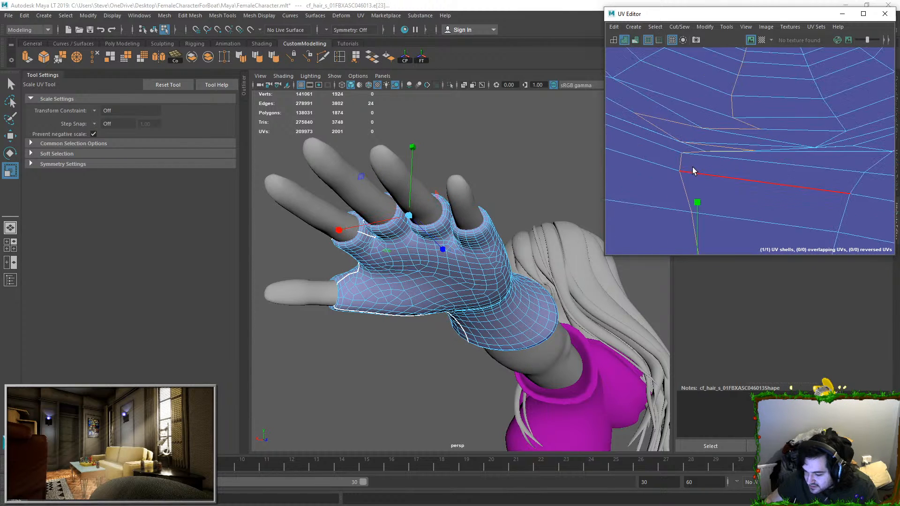
{"action": "left_click", "coordinate": [679, 27]}
{"action": "left_click", "coordinate": [682, 76]}
Step: Select the edge path leading from the ring finger opening toward the little finger opening
{"action": "scroll", "coordinate": [727, 176], "scroll_direction": "up", "scroll_amount": 4}
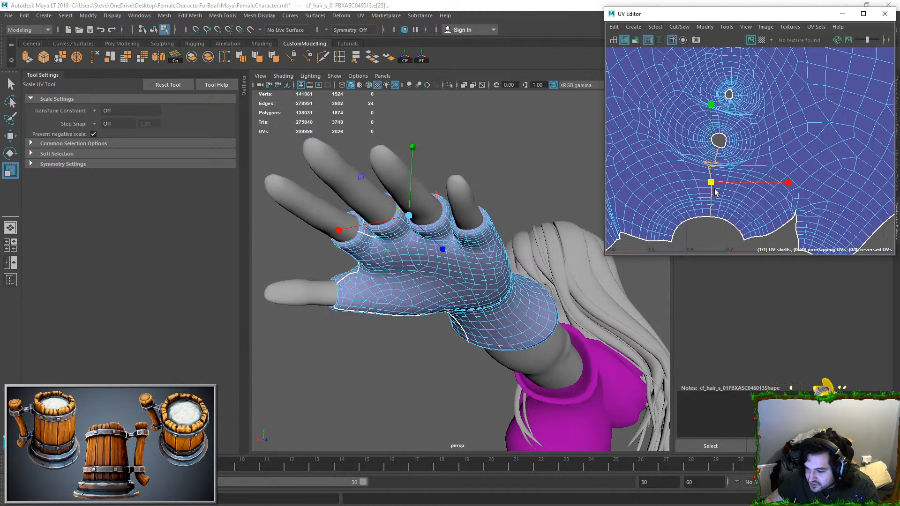
{"action": "scroll", "coordinate": [725, 155], "scroll_direction": "up", "scroll_amount": 3}
{"action": "double_click", "coordinate": [739, 109]}
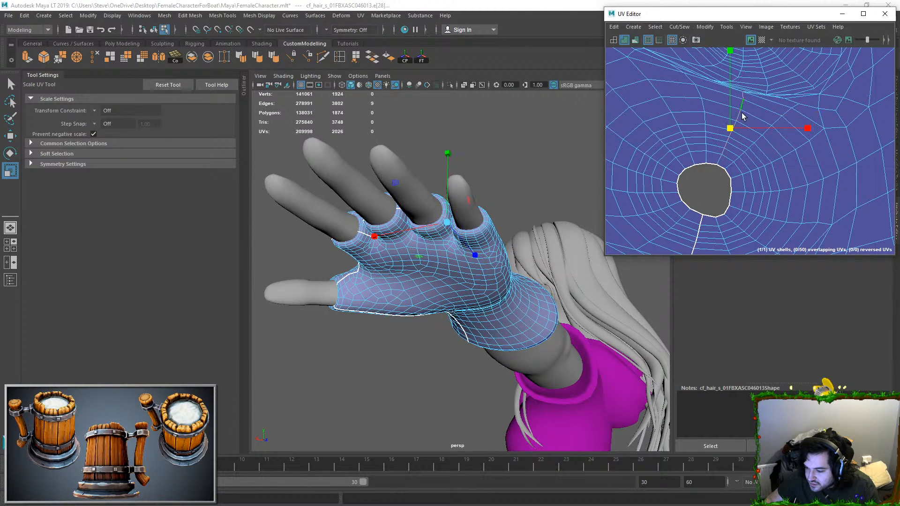
{"action": "scroll", "coordinate": [745, 141], "scroll_direction": "up", "scroll_amount": 3}
{"action": "double_click", "coordinate": [737, 139], "text": "shift"}
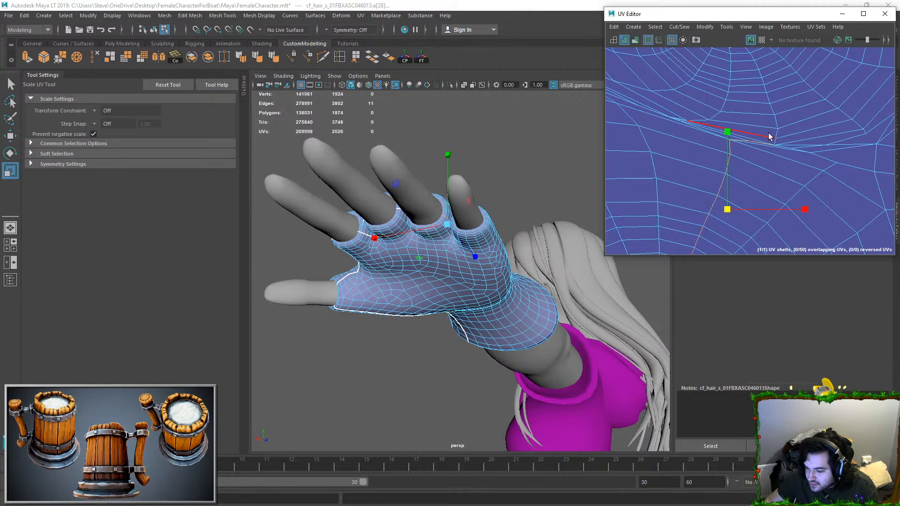
{"action": "double_click", "coordinate": [775, 138]}
Step: Finish the edge path up to the little finger opening and cut the UVs along it
{"action": "scroll", "coordinate": [781, 116], "scroll_direction": "down", "scroll_amount": 1}
{"action": "middle_click_drag", "start_coordinate": [784, 127], "coordinate": [780, 142], "text": "alt"}
{"action": "key", "text": "ctrl+z"}
{"action": "double_click", "coordinate": [771, 145], "text": "shift"}
{"action": "middle_click_drag", "start_coordinate": [774, 56], "coordinate": [755, 176], "text": "alt"}
{"action": "scroll", "coordinate": [755, 177], "scroll_direction": "down", "scroll_amount": 3}
{"action": "left_click", "coordinate": [678, 27]}
{"action": "left_click", "coordinate": [685, 77]}
Step: Select all UVs of the glove shell, unfold them again, and clear the selection
{"action": "right_click_drag", "start_coordinate": [733, 132], "coordinate": [760, 134]}
{"action": "left_click_drag", "start_coordinate": [731, 120], "coordinate": [784, 197]}
{"action": "right_click_drag", "start_coordinate": [792, 167], "coordinate": [805, 197], "text": "ctrl"}
{"action": "key", "text": "f"}
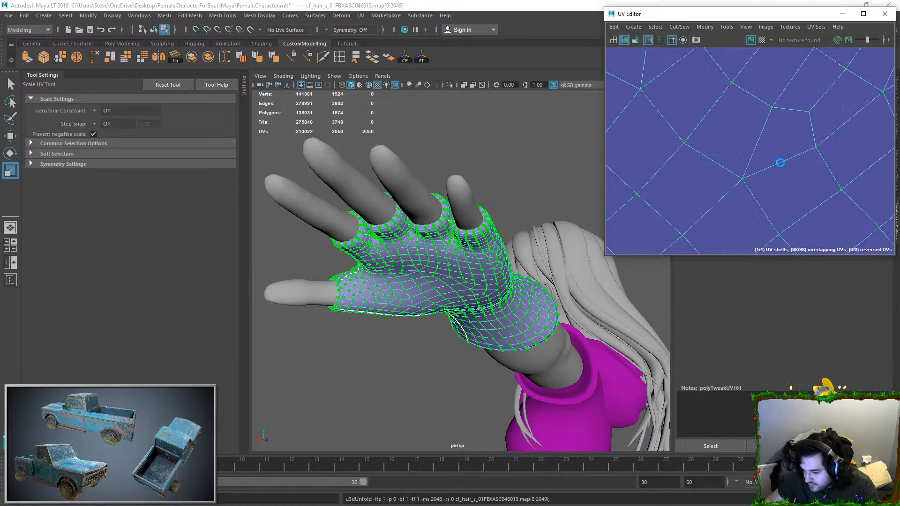
{"action": "scroll", "coordinate": [780, 166], "scroll_direction": "down", "scroll_amount": 3}
{"action": "left_click", "coordinate": [845, 121]}
{"action": "scroll", "coordinate": [809, 137], "scroll_direction": "up", "scroll_amount": 4}
{"action": "middle_click_drag", "start_coordinate": [769, 181], "coordinate": [787, 139], "text": "alt"}
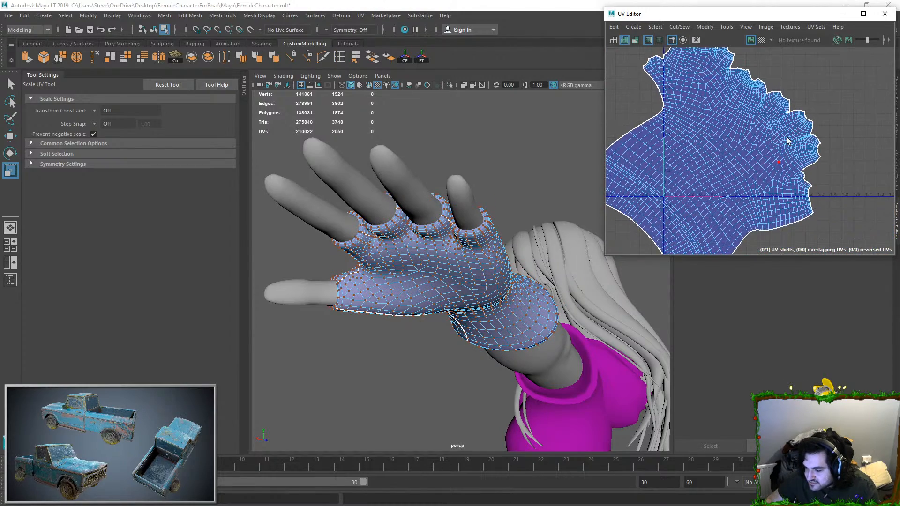
{"action": "scroll", "coordinate": [797, 127], "scroll_direction": "down", "scroll_amount": 2}
Step: Select the glove in object mode and display the checker map on it
{"action": "left_click", "coordinate": [488, 274]}
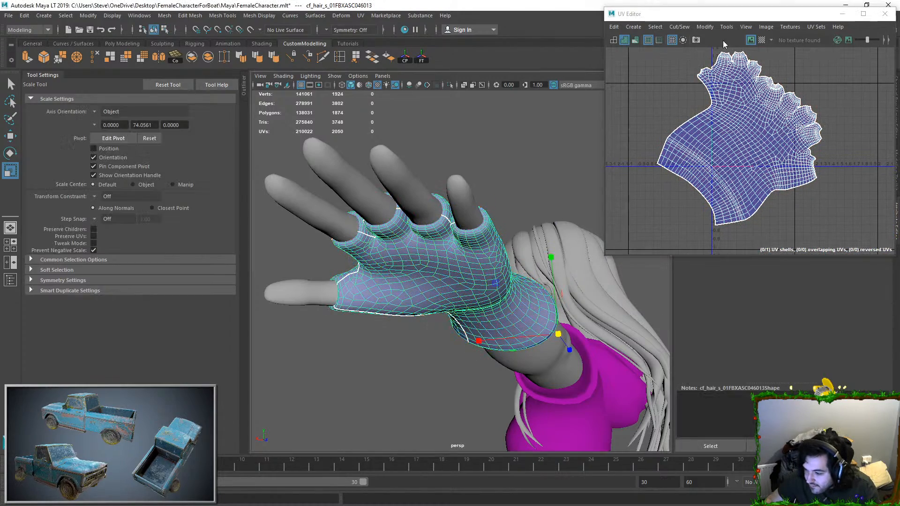
{"action": "left_click", "coordinate": [761, 40]}
{"action": "left_click_drag", "start_coordinate": [481, 225], "coordinate": [480, 192], "text": "alt"}
Step: Select the whole glove UV shell, scale it down inside the 0-1 tile, and check the checker pattern
{"action": "right_click_drag", "start_coordinate": [753, 109], "coordinate": [771, 107]}
{"action": "left_click", "coordinate": [778, 150]}
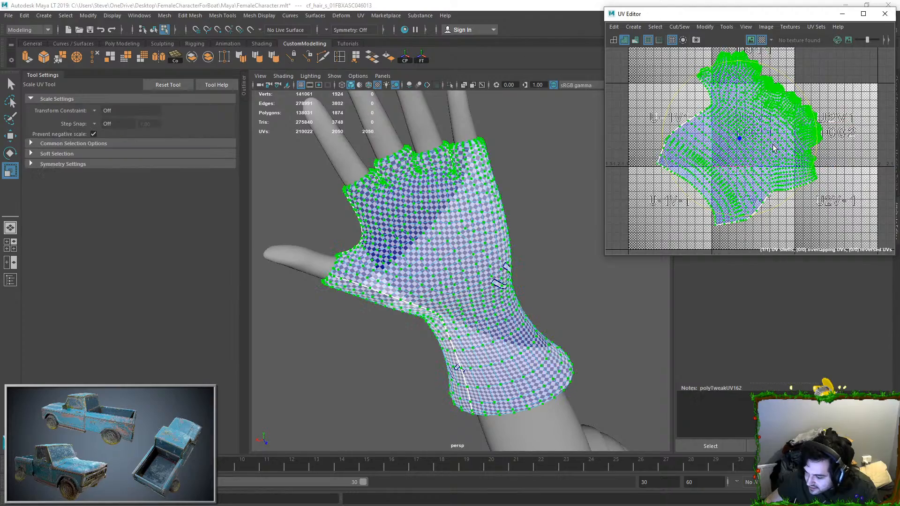
{"action": "left_click_drag", "start_coordinate": [743, 141], "coordinate": [673, 151]}
{"action": "left_click_drag", "start_coordinate": [498, 195], "coordinate": [441, 281], "text": "alt"}
{"action": "scroll", "coordinate": [461, 262], "scroll_direction": "up", "scroll_amount": 5}
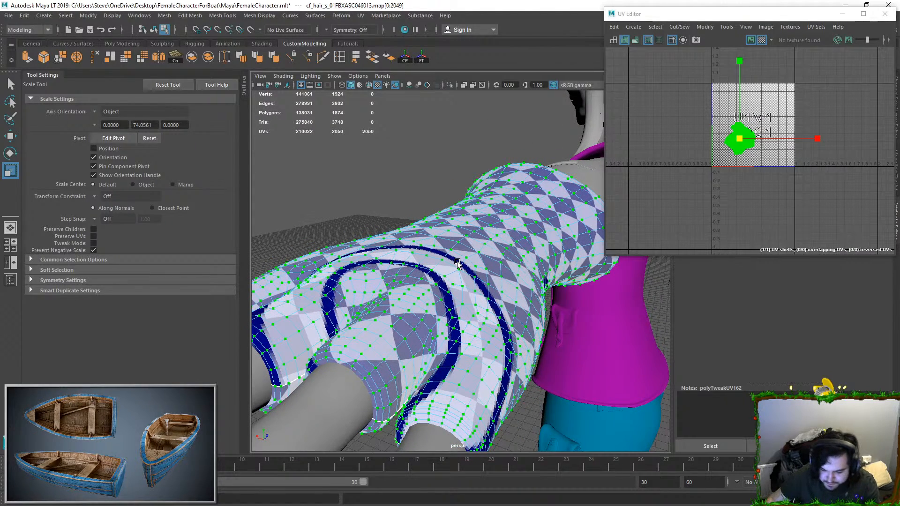
Step: Return to object mode and select the glove mesh
{"action": "key", "text": "F8"}
{"action": "scroll", "coordinate": [435, 254], "scroll_direction": "down", "scroll_amount": 5}
{"action": "left_click", "coordinate": [418, 246]}
{"action": "left_click_drag", "start_coordinate": [417, 247], "coordinate": [506, 245], "text": "alt"}
{"action": "left_click", "coordinate": [471, 253]}
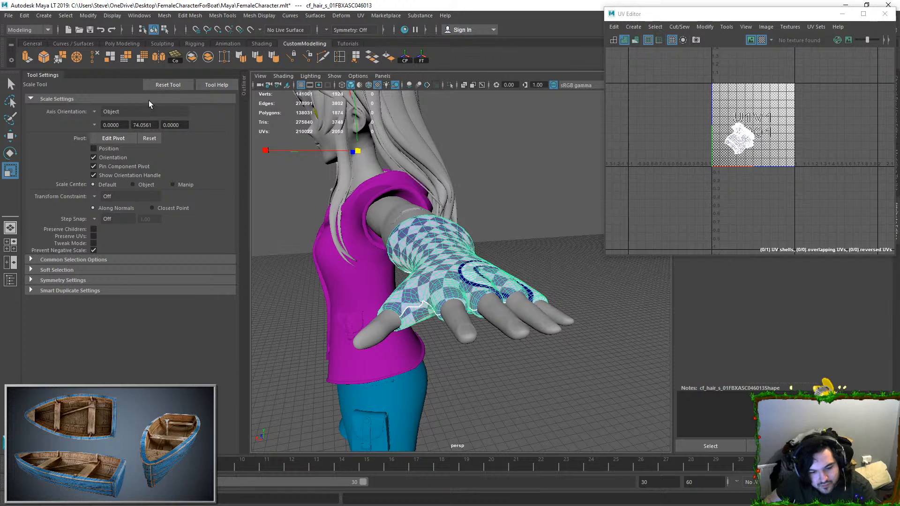
Step: Mirror the glove onto the character's other hand using the world axis position
{"action": "left_click", "coordinate": [164, 16]}
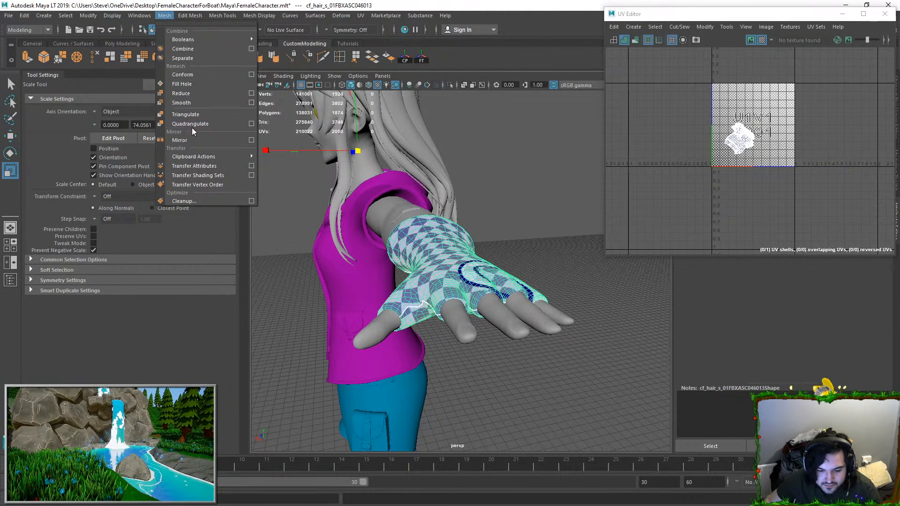
{"action": "left_click", "coordinate": [235, 138]}
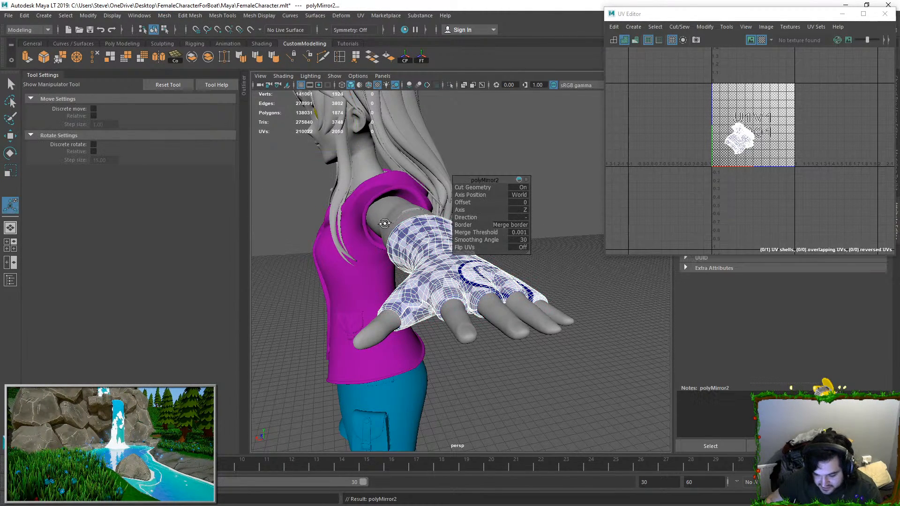
{"action": "left_click_drag", "start_coordinate": [383, 226], "coordinate": [529, 206], "text": "alt"}
{"action": "left_click", "coordinate": [523, 215]}
{"action": "left_click", "coordinate": [525, 221]}
{"action": "left_click", "coordinate": [482, 188]}
Step: Select all faces of the mirrored glove to check that it forms its own shell
{"action": "right_click_drag", "start_coordinate": [384, 244], "coordinate": [344, 221], "text": "alt"}
{"action": "middle_click_drag", "start_coordinate": [344, 220], "coordinate": [514, 283], "text": "alt"}
{"action": "right_click_drag", "start_coordinate": [412, 281], "coordinate": [439, 287], "text": "alt"}
{"action": "middle_click_drag", "start_coordinate": [439, 287], "coordinate": [456, 295], "text": "alt"}
{"action": "right_click_drag", "start_coordinate": [356, 240], "coordinate": [392, 217], "text": "alt"}
{"action": "right_click_drag", "start_coordinate": [392, 218], "coordinate": [413, 234]}
{"action": "double_click", "coordinate": [391, 233]}
{"action": "middle_click_drag", "start_coordinate": [413, 234], "coordinate": [470, 251], "text": "alt"}
{"action": "key", "text": "w"}
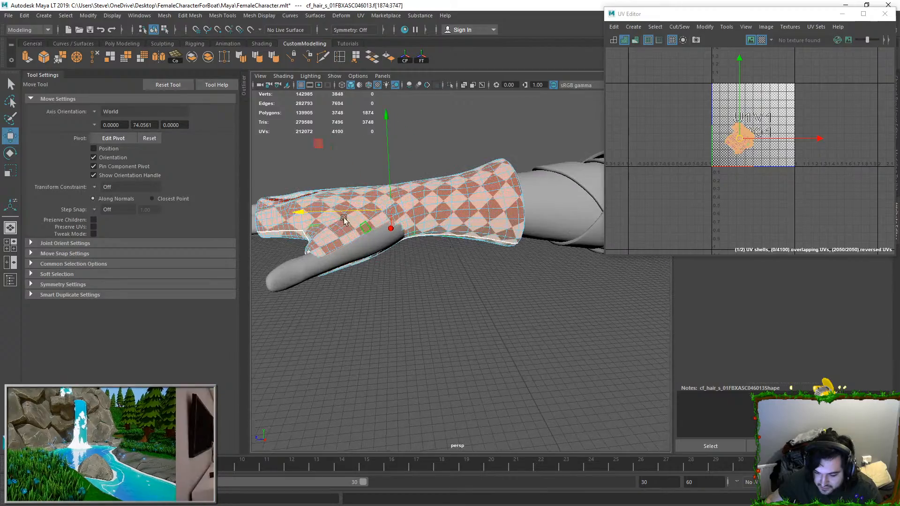
Step: Inspect the mirrored glove's checker pattern around the palm, thumb and wrist, and return to object mode
{"action": "left_click_drag", "start_coordinate": [323, 209], "coordinate": [587, 227]}
{"action": "right_click_drag", "start_coordinate": [300, 192], "coordinate": [347, 199], "text": "alt"}
{"action": "middle_click_drag", "start_coordinate": [347, 199], "coordinate": [498, 200], "text": "alt"}
{"action": "right_click_drag", "start_coordinate": [497, 200], "coordinate": [521, 203], "text": "alt"}
{"action": "middle_click_drag", "start_coordinate": [521, 203], "coordinate": [433, 184], "text": "alt"}
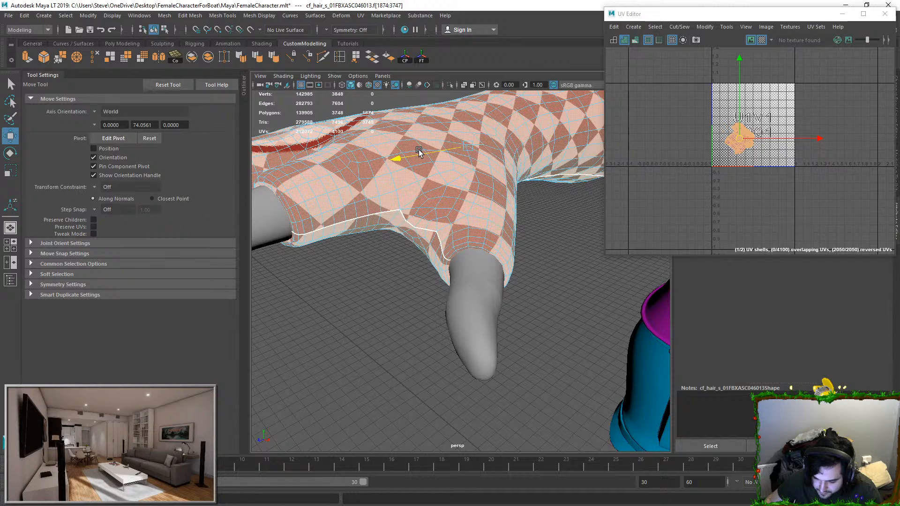
{"action": "right_click_drag", "start_coordinate": [424, 165], "coordinate": [501, 152]}
{"action": "right_click_drag", "start_coordinate": [562, 261], "coordinate": [506, 213], "text": "alt"}
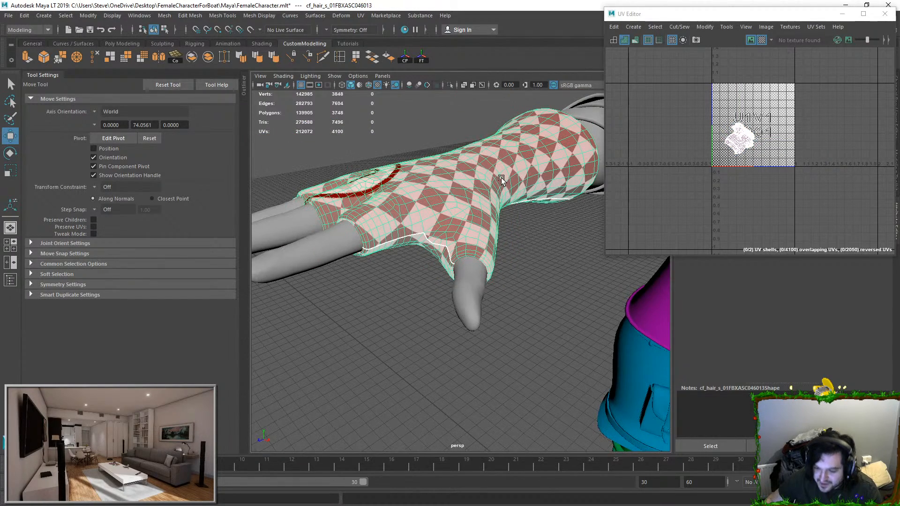
Step: Move both overlapping glove UV shells sideways inside the 0-1 tile, select one of them, and unfold it
{"action": "right_click_drag", "start_coordinate": [501, 179], "coordinate": [504, 206]}
{"action": "right_click_drag", "start_coordinate": [737, 163], "coordinate": [764, 161]}
{"action": "double_click", "coordinate": [746, 141]}
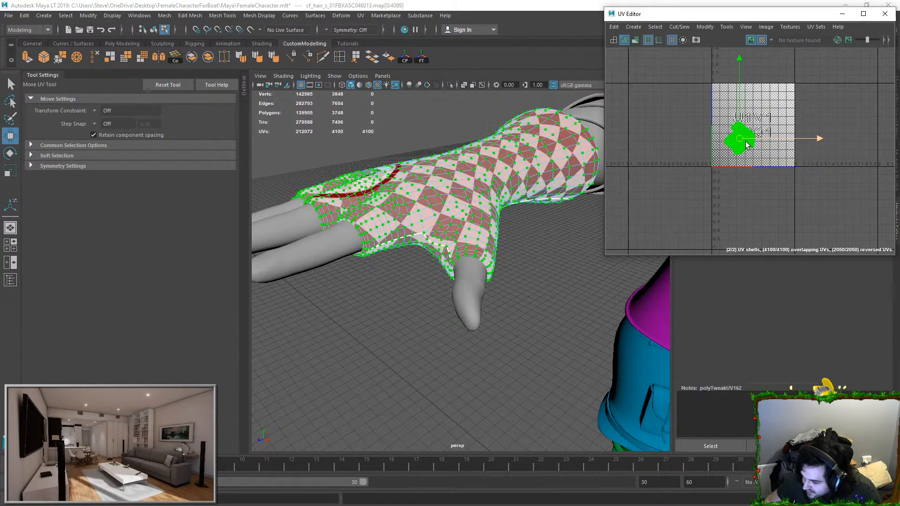
{"action": "left_click_drag", "start_coordinate": [745, 141], "coordinate": [782, 142]}
{"action": "double_click", "coordinate": [778, 140]}
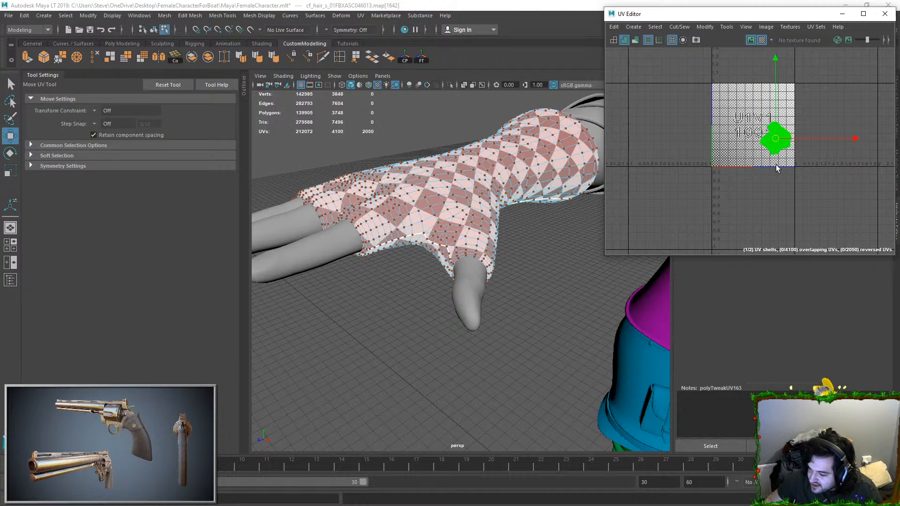
{"action": "key", "text": "ctrl+u"}
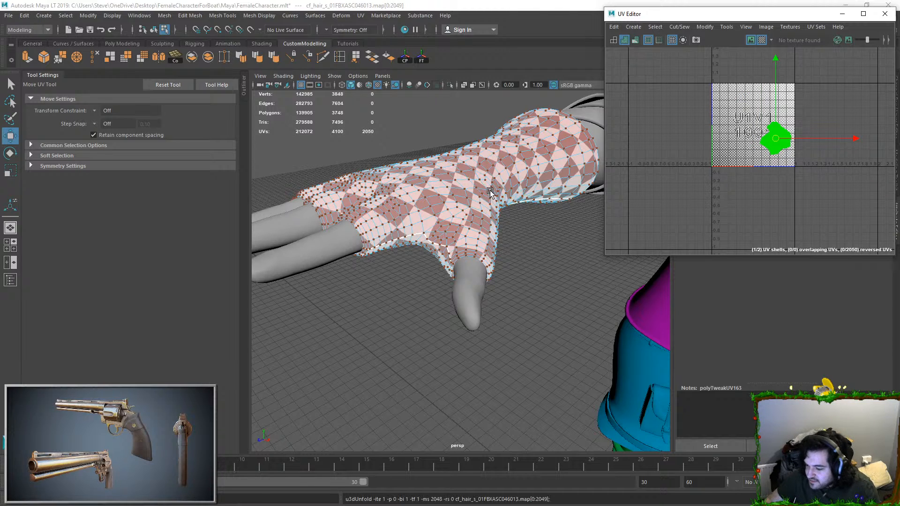
Step: Select the UVs of both glove shells, unfold them together, and clear the selection
{"action": "right_click_drag", "start_coordinate": [512, 174], "coordinate": [534, 154]}
{"action": "right_click_drag", "start_coordinate": [736, 155], "coordinate": [761, 154]}
{"action": "left_click_drag", "start_coordinate": [748, 111], "coordinate": [811, 181]}
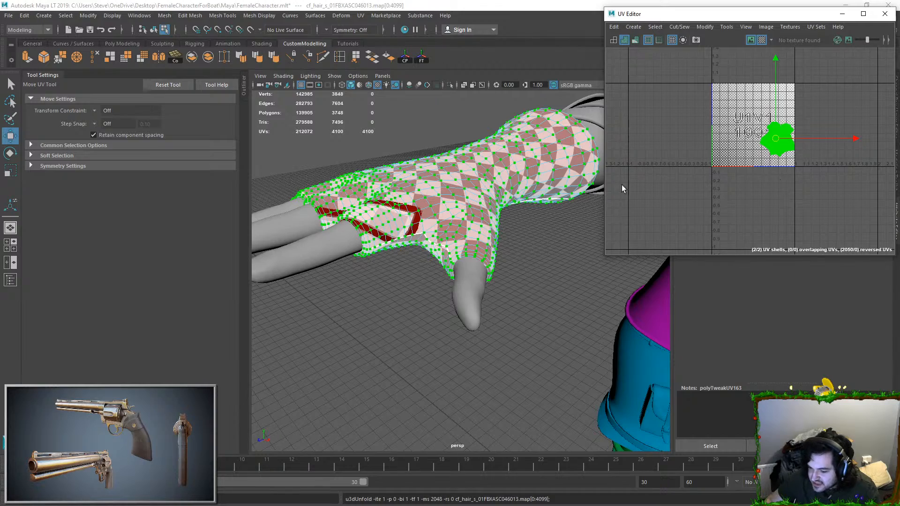
{"action": "left_click", "coordinate": [572, 253]}
Step: Separate the two overlapping glove UV shells by moving one beside the other, and deselect the gloves
{"action": "scroll", "coordinate": [536, 160], "scroll_direction": "down", "scroll_amount": 1}
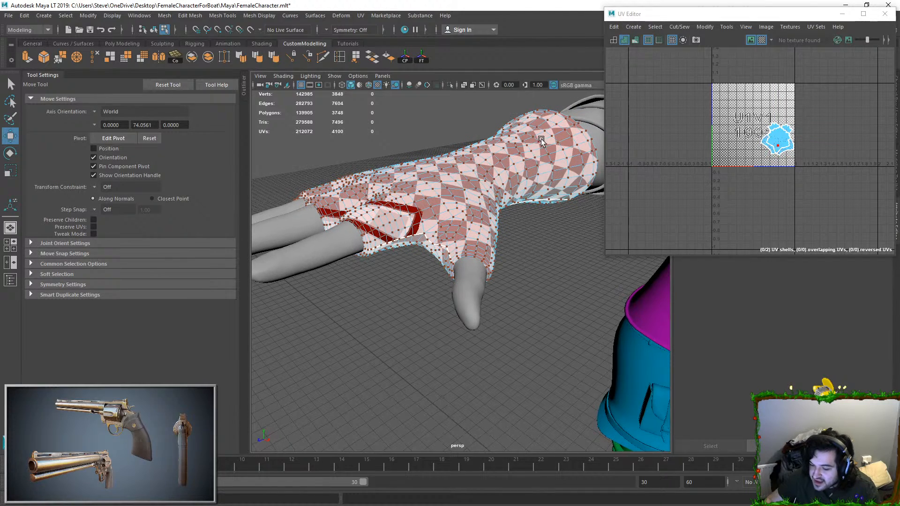
{"action": "right_click_drag", "start_coordinate": [501, 170], "coordinate": [518, 152]}
{"action": "scroll", "coordinate": [779, 153], "scroll_direction": "up", "scroll_amount": 5}
{"action": "scroll", "coordinate": [778, 141], "scroll_direction": "up", "scroll_amount": 5}
{"action": "right_click_drag", "start_coordinate": [773, 136], "coordinate": [798, 136]}
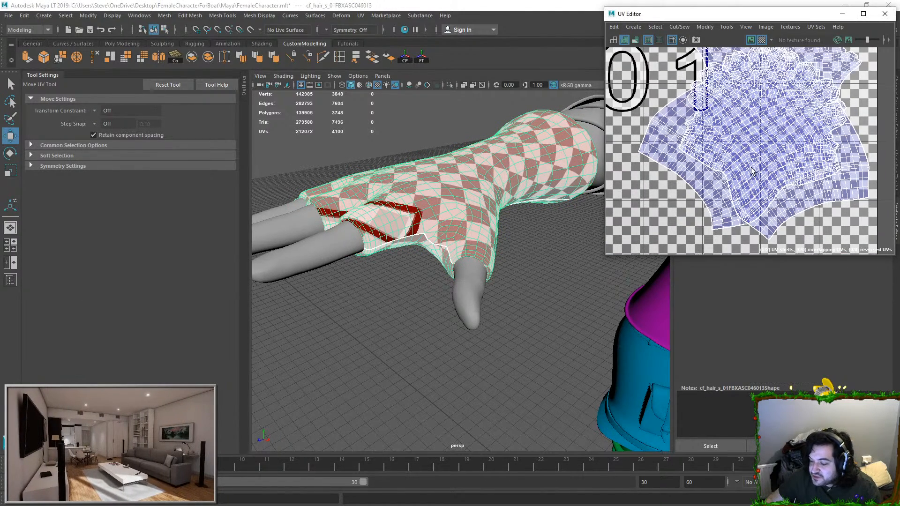
{"action": "double_click", "coordinate": [688, 124]}
{"action": "scroll", "coordinate": [768, 160], "scroll_direction": "down", "scroll_amount": 3}
{"action": "left_click_drag", "start_coordinate": [788, 146], "coordinate": [616, 146]}
{"action": "left_click", "coordinate": [532, 268]}
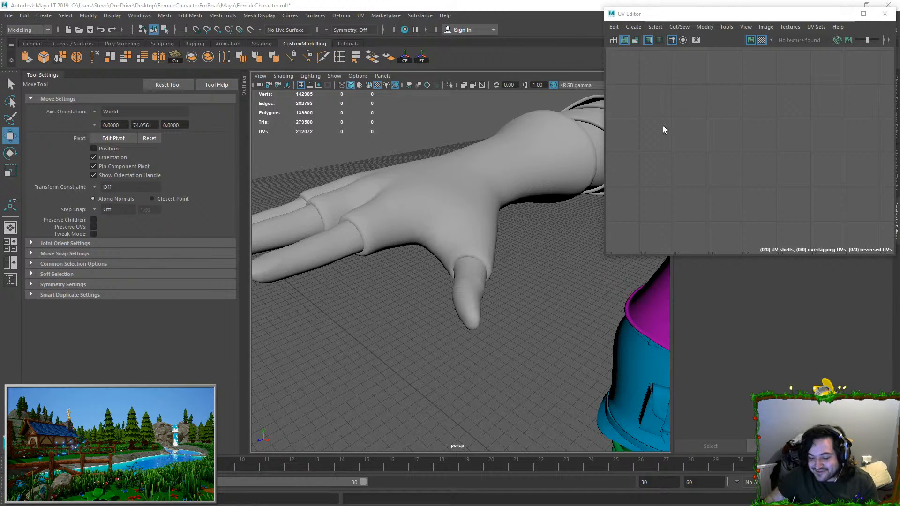
Step: Select the gloves again and check the checker pattern across the whole hand
{"action": "left_click", "coordinate": [499, 219]}
{"action": "left_click_drag", "start_coordinate": [514, 225], "coordinate": [558, 247], "text": "alt"}
{"action": "scroll", "coordinate": [557, 247], "scroll_direction": "down", "scroll_amount": 5}
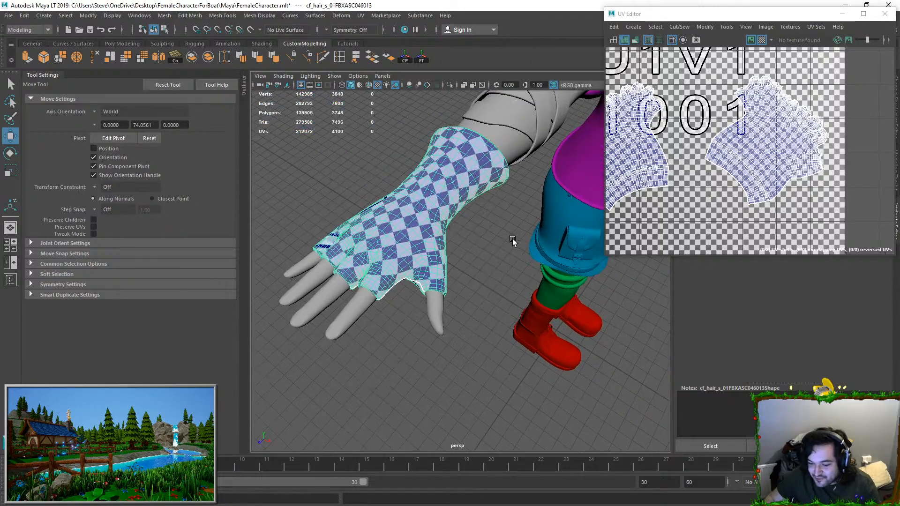
Step: Select the wrapped bands on the character's arm and frame them in the view
{"action": "left_click", "coordinate": [504, 147], "text": "shift"}
{"action": "scroll", "coordinate": [506, 152], "scroll_direction": "down", "scroll_amount": 5}
{"action": "left_click_drag", "start_coordinate": [508, 162], "coordinate": [490, 212], "text": "alt"}
{"action": "left_click", "coordinate": [472, 214]}
{"action": "key", "text": "f"}
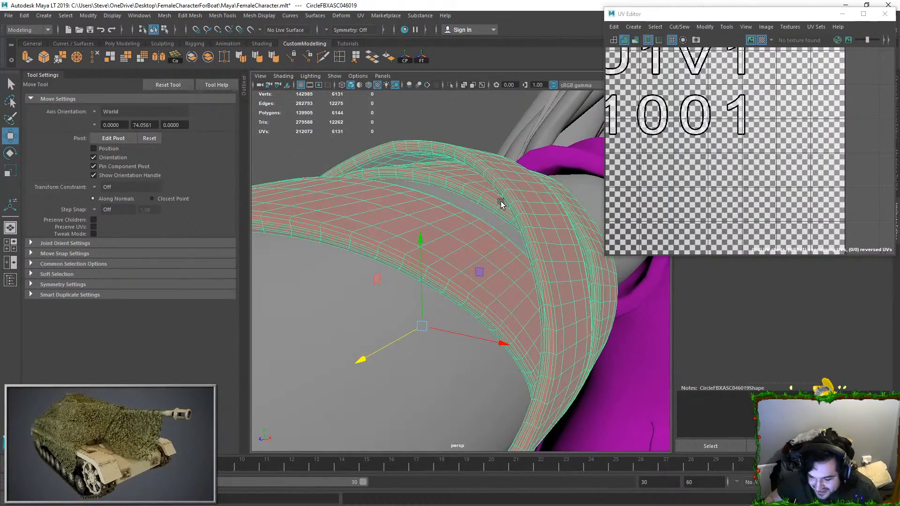
Step: Examine the overlapping arm bands from several sides and reframe the view on them
{"action": "right_click_drag", "start_coordinate": [515, 190], "coordinate": [515, 222]}
{"action": "left_click_drag", "start_coordinate": [497, 155], "coordinate": [560, 145], "text": "alt"}
{"action": "right_click_drag", "start_coordinate": [561, 145], "coordinate": [579, 129]}
{"action": "right_click_drag", "start_coordinate": [561, 145], "coordinate": [505, 173], "text": "alt"}
{"action": "left_click", "coordinate": [505, 173]}
{"action": "left_click_drag", "start_coordinate": [505, 173], "coordinate": [473, 180], "text": "alt"}
{"action": "left_click", "coordinate": [497, 260]}
{"action": "key", "text": "f"}
{"action": "right_click_drag", "start_coordinate": [449, 185], "coordinate": [447, 161]}
Step: Select several lengthwise edge loops along the outer surface of the arm bands
{"action": "double_click", "coordinate": [403, 171]}
{"action": "double_click", "coordinate": [431, 179], "text": "shift"}
{"action": "double_click", "coordinate": [454, 192], "text": "shift"}
{"action": "left_click_drag", "start_coordinate": [454, 192], "coordinate": [458, 227], "text": "alt"}
{"action": "double_click", "coordinate": [480, 253], "text": "shift"}
{"action": "double_click", "coordinate": [505, 259], "text": "shift"}
{"action": "double_click", "coordinate": [531, 267], "text": "shift"}
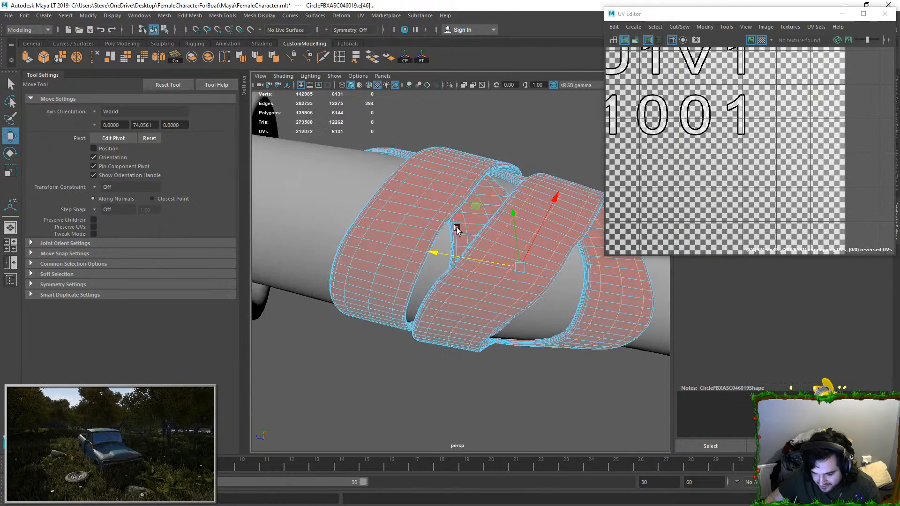
Step: Add further lengthwise edge loops of the crossing arm bands to the selection, undoing a stray pick
{"action": "left_click", "coordinate": [387, 203], "text": "shift"}
{"action": "key", "text": "ctrl+z"}
{"action": "double_click", "coordinate": [390, 195], "text": "shift"}
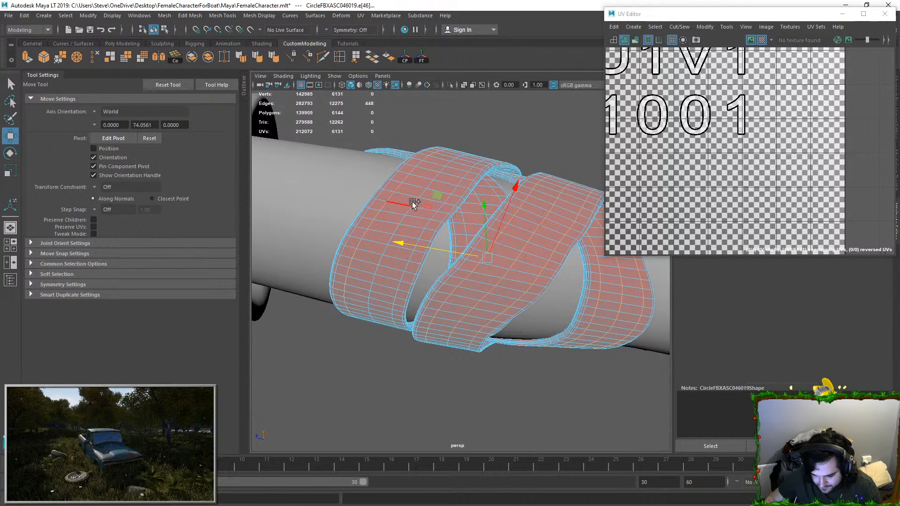
{"action": "double_click", "coordinate": [415, 201], "text": "shift"}
{"action": "key", "text": "q"}
{"action": "double_click", "coordinate": [443, 208], "text": "shift"}
{"action": "left_click_drag", "start_coordinate": [443, 208], "coordinate": [443, 237], "text": "alt"}
{"action": "double_click", "coordinate": [449, 252], "text": "shift"}
Step: Minimize the UV Editor and view the selected edge loops on the arm bands from the side
{"action": "left_click", "coordinate": [679, 27]}
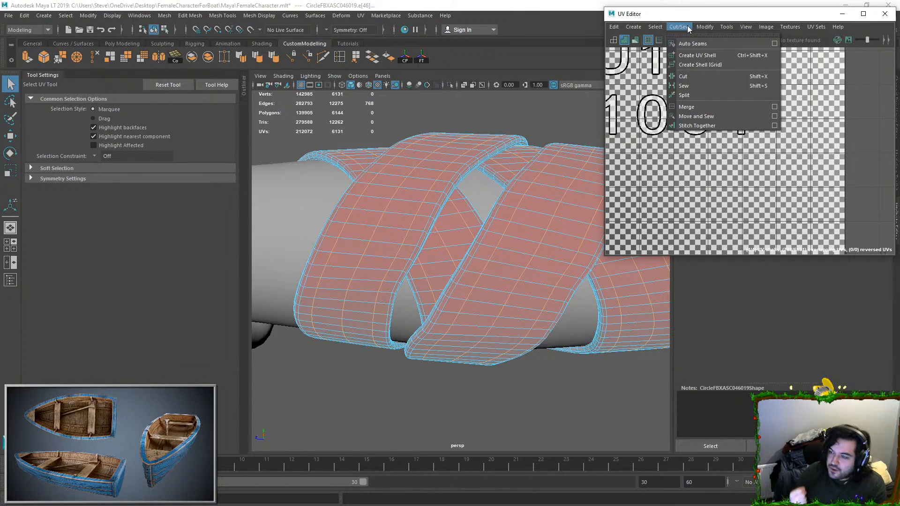
{"action": "left_click", "coordinate": [705, 27]}
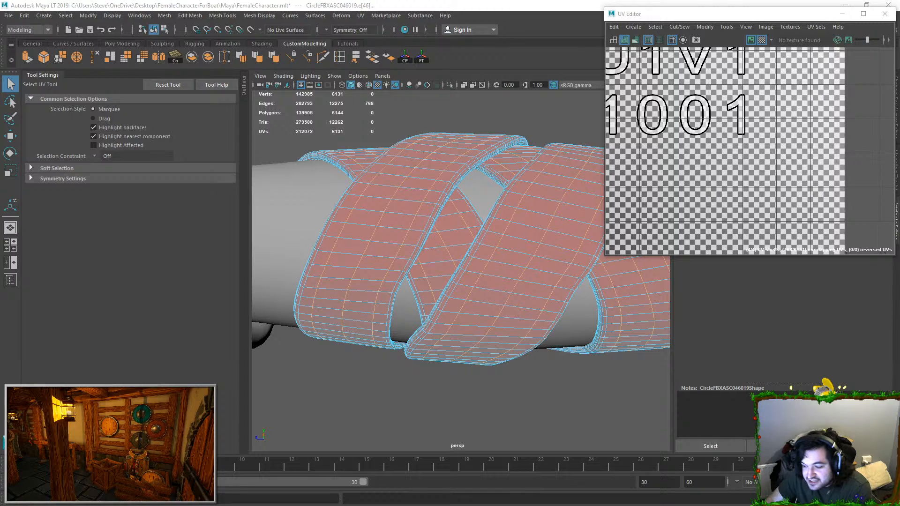
{"action": "left_click", "coordinate": [842, 14]}
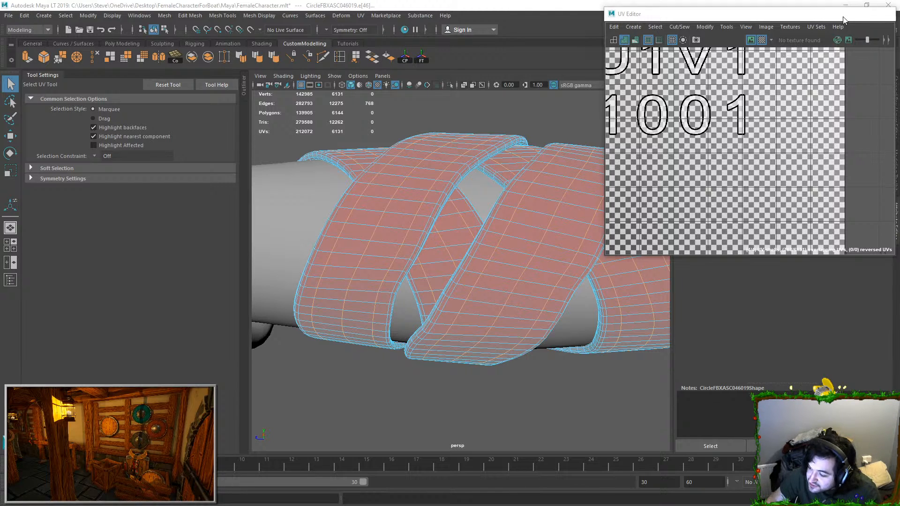
{"action": "left_click_drag", "start_coordinate": [535, 226], "coordinate": [536, 267], "text": "alt"}
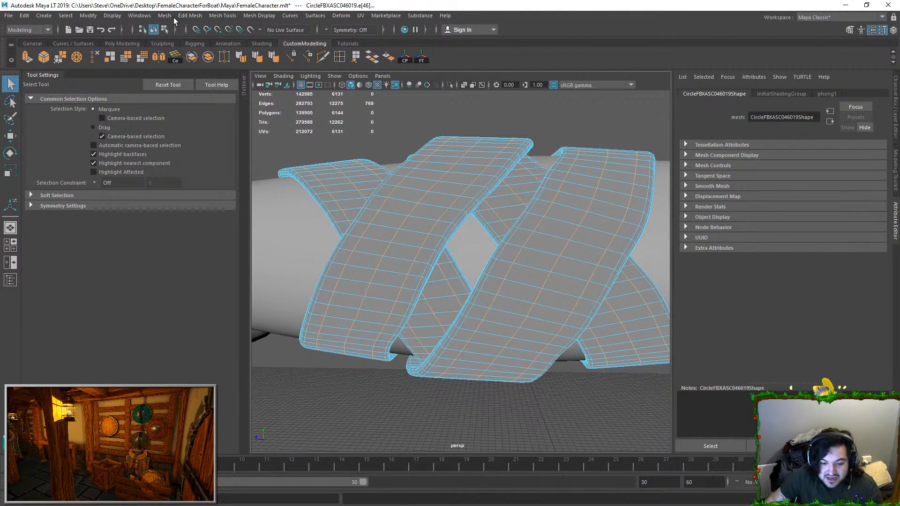
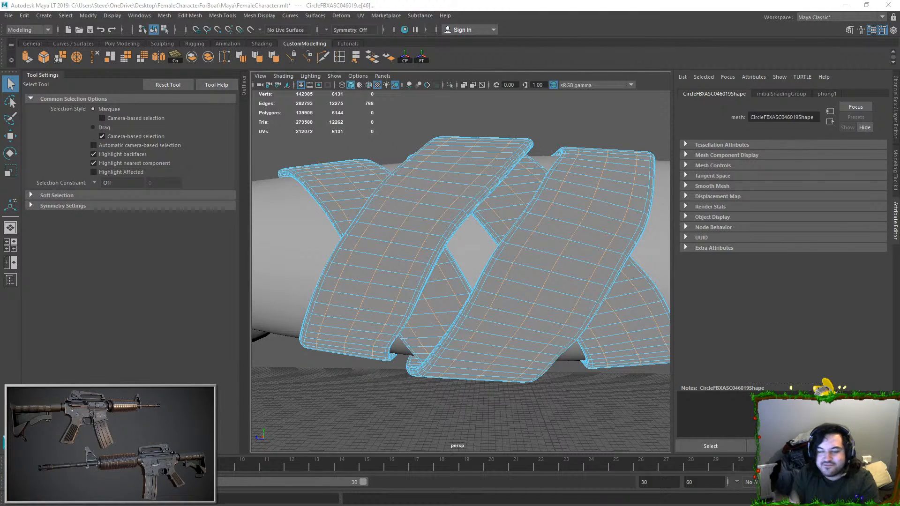
Step: Delete the selected lengthwise edge loops from the arm bands' outer surfaces
{"action": "left_click", "coordinate": [94, 56]}
{"action": "right_click_drag", "start_coordinate": [451, 243], "coordinate": [497, 201]}
{"action": "left_click", "coordinate": [523, 134]}
{"action": "left_click_drag", "start_coordinate": [524, 134], "coordinate": [497, 183], "text": "alt"}
{"action": "left_click", "coordinate": [504, 220]}
{"action": "right_click_drag", "start_coordinate": [504, 221], "coordinate": [504, 181]}
{"action": "left_click_drag", "start_coordinate": [505, 180], "coordinate": [539, 229], "text": "alt"}
{"action": "right_click_drag", "start_coordinate": [539, 229], "coordinate": [581, 291], "text": "alt"}
{"action": "left_click_drag", "start_coordinate": [581, 292], "coordinate": [487, 276], "text": "alt"}
Step: Select several lengthwise edge loops along the band's rounded outer rim near the sleeve and delete them
{"action": "double_click", "coordinate": [456, 230]}
{"action": "left_click_drag", "start_coordinate": [462, 227], "coordinate": [471, 257], "text": "alt"}
{"action": "double_click", "coordinate": [458, 261]}
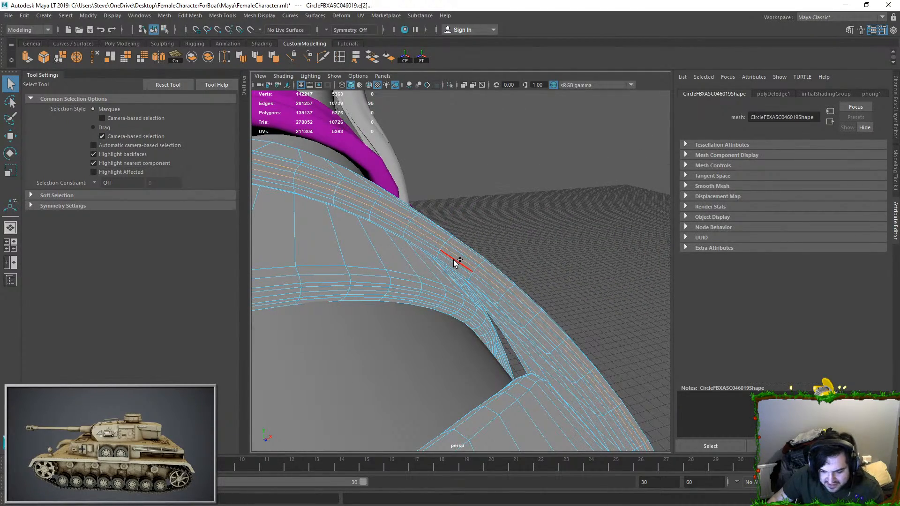
{"action": "double_click", "coordinate": [424, 237], "text": "shift"}
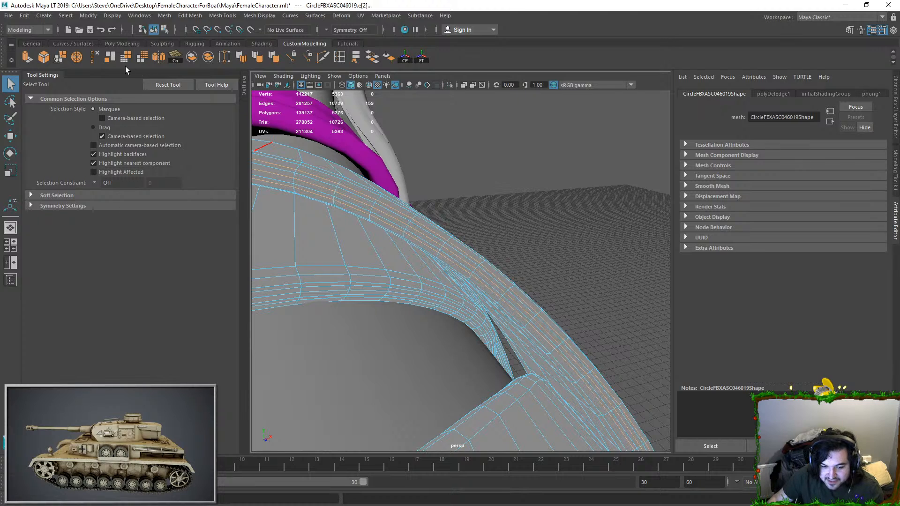
{"action": "key", "text": "ctrl+Delete"}
Step: Remove further surplus lengthwise edge loops from the band's edge, undoing a stray pick
{"action": "double_click", "coordinate": [396, 284]}
{"action": "left_click", "coordinate": [402, 296], "text": "shift"}
{"action": "key", "text": "ctrl+z"}
{"action": "left_click_drag", "start_coordinate": [396, 283], "coordinate": [402, 238], "text": "alt"}
{"action": "double_click", "coordinate": [362, 297], "text": "shift"}
{"action": "key", "text": "Delete"}
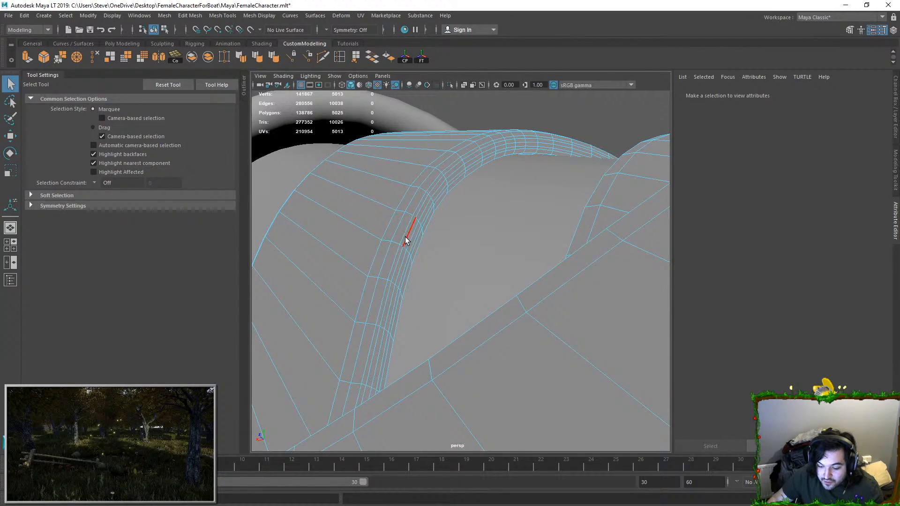
Step: Select the closely spaced edge loops along the band's rounded border and delete them with their vertices
{"action": "double_click", "coordinate": [406, 236]}
{"action": "double_click", "coordinate": [414, 245], "text": "shift"}
{"action": "left_click_drag", "start_coordinate": [418, 251], "coordinate": [504, 220], "text": "alt"}
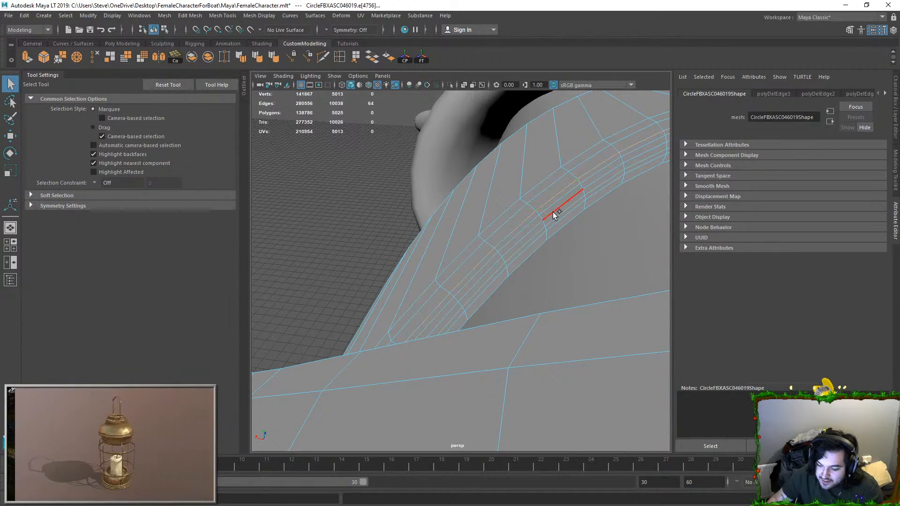
{"action": "key", "text": "ctrl+Delete"}
Step: Delete three lengthwise edge loops along the opposite rounded border of the arm band, including their vertices
{"action": "right_click_drag", "start_coordinate": [616, 161], "coordinate": [647, 135]}
{"action": "left_click_drag", "start_coordinate": [632, 182], "coordinate": [447, 251], "text": "alt"}
{"action": "right_click_drag", "start_coordinate": [452, 250], "coordinate": [456, 218]}
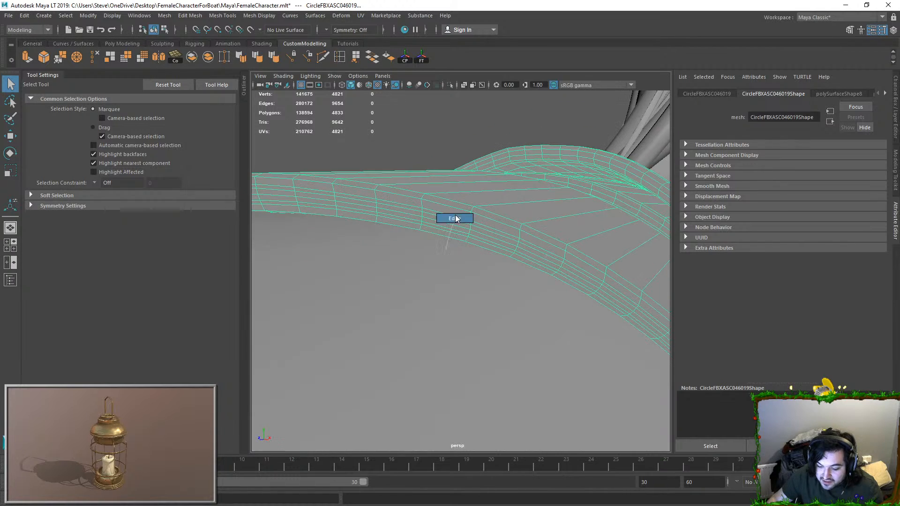
{"action": "right_click_drag", "start_coordinate": [403, 258], "coordinate": [445, 177]}
{"action": "left_click", "coordinate": [442, 211]}
{"action": "double_click", "coordinate": [437, 212]}
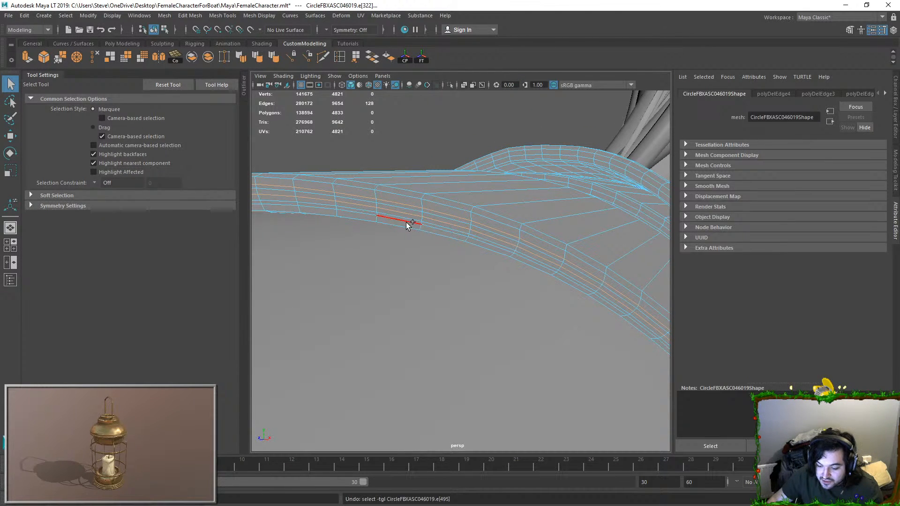
{"action": "key", "text": "ctrl+Delete"}
Step: Switch to edge selection on the arm bands and delete surplus edge loops from the rim of the next band
{"action": "left_click", "coordinate": [418, 152]}
{"action": "mouse_move", "coordinate": [417, 152]}
{"action": "left_mouse_down", "text": "alt"}
{"action": "mouse_move", "coordinate": [473, 218]}
{"action": "mouse_move", "coordinate": [472, 287]}
{"action": "mouse_move", "coordinate": [450, 243]}
{"action": "mouse_move", "coordinate": [438, 305]}
{"action": "mouse_move", "coordinate": [477, 248]}
{"action": "mouse_move", "coordinate": [443, 322]}
{"action": "left_mouse_up", "text": "alt"}
{"action": "left_click", "coordinate": [473, 218]}
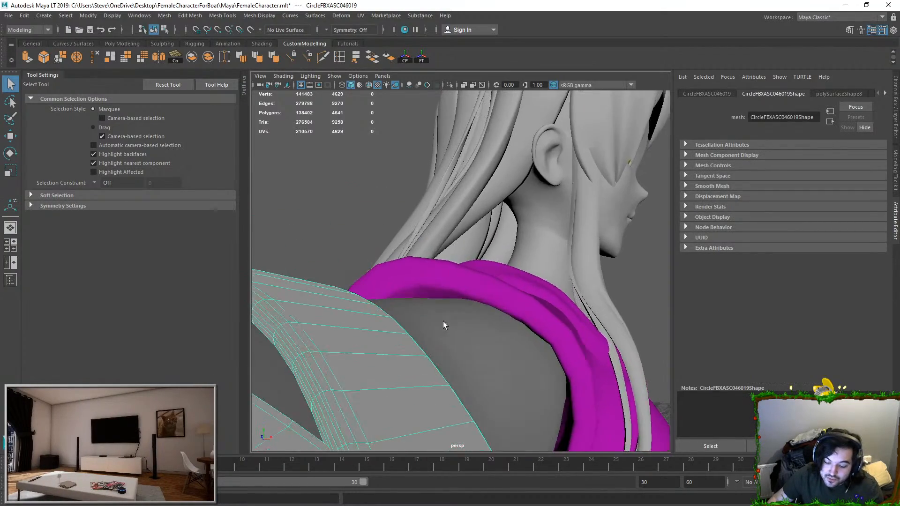
{"action": "scroll", "coordinate": [443, 323], "scroll_direction": "up", "scroll_amount": 5}
{"action": "middle_click_drag", "start_coordinate": [443, 322], "coordinate": [440, 294], "text": "alt"}
{"action": "left_click_drag", "start_coordinate": [439, 294], "coordinate": [400, 281], "text": "alt"}
{"action": "key", "text": "F10"}
{"action": "double_click", "coordinate": [427, 291]}
{"action": "key", "text": "Delete"}
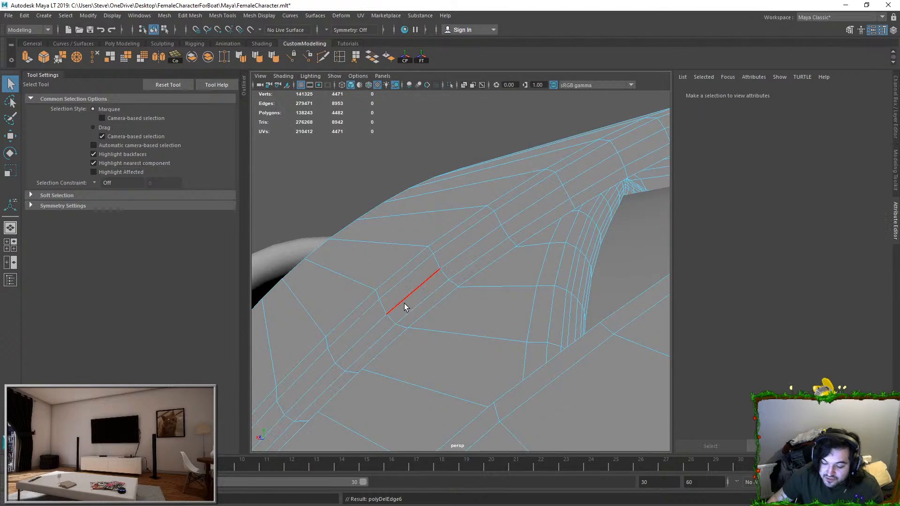
Step: Delete surplus edge loops running along the band's far rim beside the gap facing the shoulder
{"action": "left_click_drag", "start_coordinate": [404, 303], "coordinate": [553, 303], "text": "alt"}
{"action": "double_click", "coordinate": [481, 285]}
{"action": "left_click_drag", "start_coordinate": [478, 288], "coordinate": [472, 299], "text": "alt"}
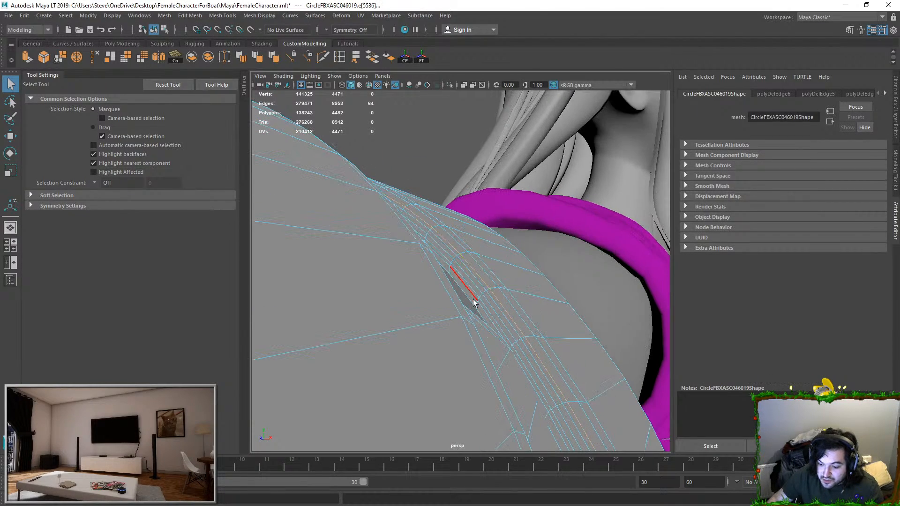
{"action": "key", "text": "Delete"}
Step: Select three neighbouring edge loops on the rim beneath the crossing band and delete them
{"action": "left_click_drag", "start_coordinate": [531, 293], "coordinate": [454, 256], "text": "alt"}
{"action": "double_click", "coordinate": [465, 242]}
{"action": "double_click", "coordinate": [479, 252], "text": "shift"}
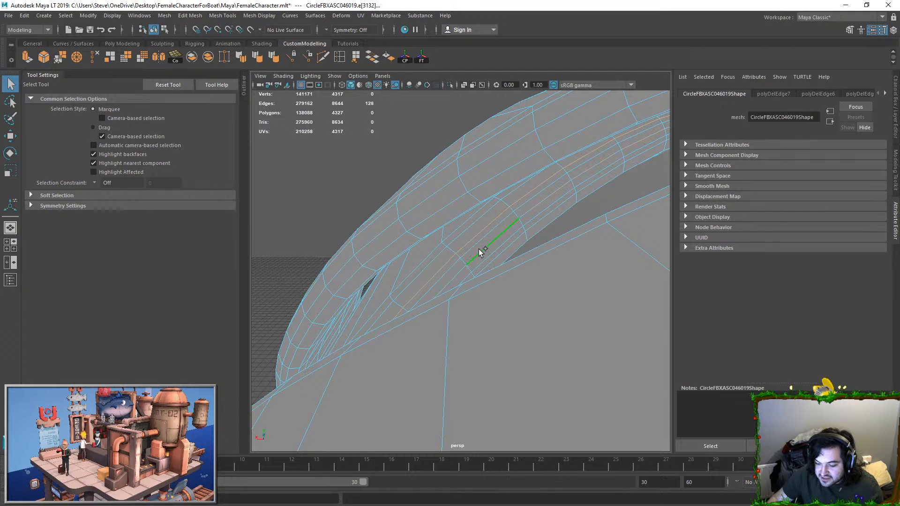
{"action": "double_click", "coordinate": [512, 237], "text": "shift"}
{"action": "key", "text": "Delete"}
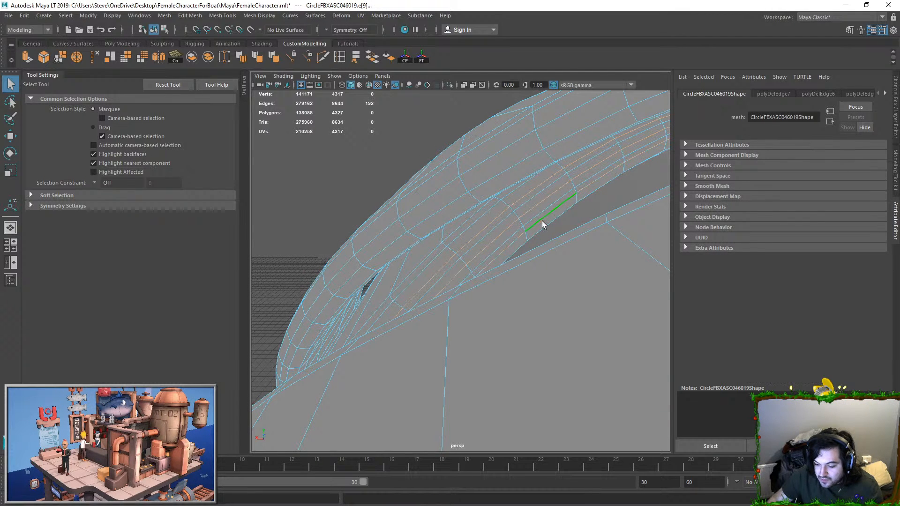
Step: Delete the remaining surplus edge loops on the last band rim and return to selecting the whole arm-band object
{"action": "left_click_drag", "start_coordinate": [497, 299], "coordinate": [413, 213], "text": "alt"}
{"action": "left_click", "coordinate": [421, 204]}
{"action": "double_click", "coordinate": [421, 202]}
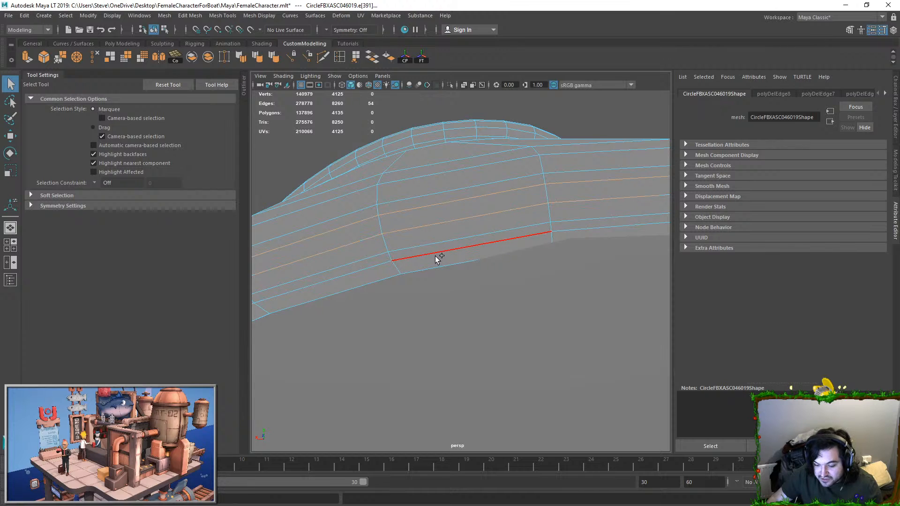
{"action": "key", "text": "Delete"}
{"action": "left_click_drag", "start_coordinate": [446, 249], "coordinate": [491, 273], "text": "alt"}
{"action": "left_click", "coordinate": [530, 172]}
{"action": "left_click", "coordinate": [429, 280]}
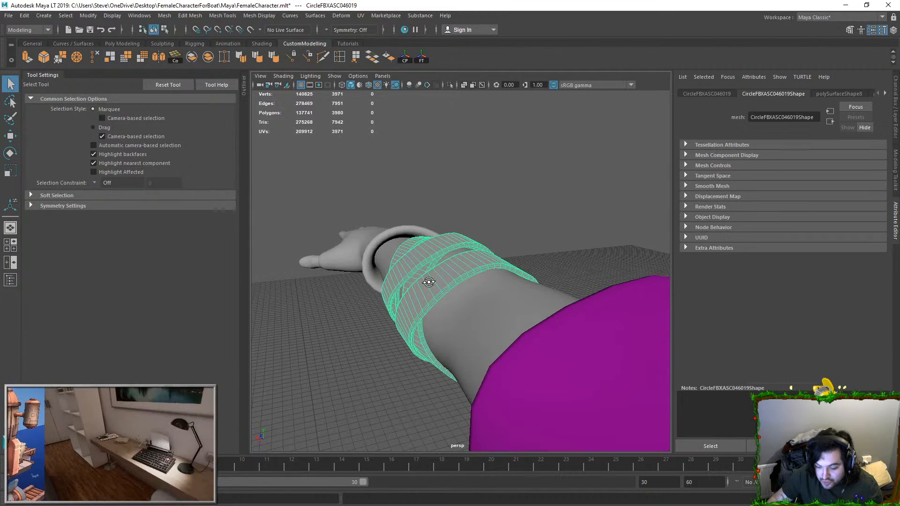
Step: Try to simplify the arm-band mesh with Reduce, and undo the attempt
{"action": "left_click_drag", "start_coordinate": [428, 281], "coordinate": [375, 319], "text": "alt"}
{"action": "left_click", "coordinate": [164, 16]}
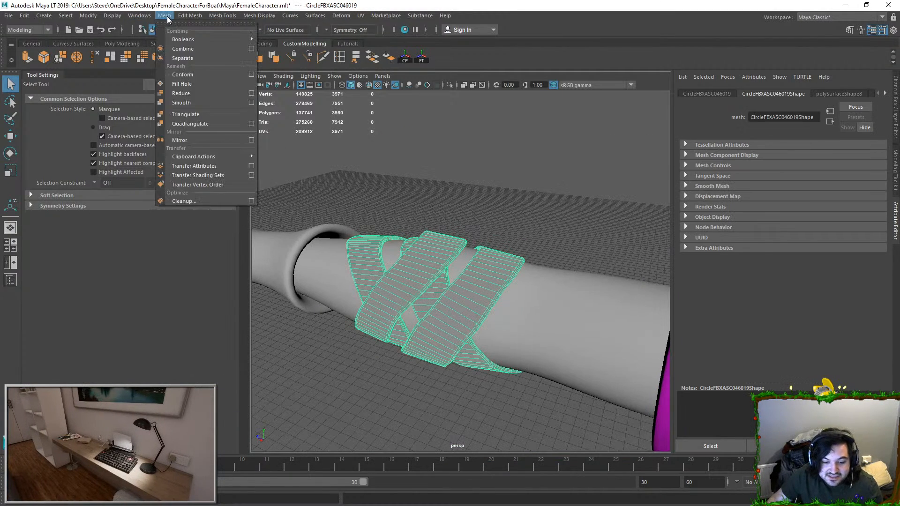
{"action": "left_click", "coordinate": [187, 96]}
{"action": "left_click_drag", "start_coordinate": [436, 269], "coordinate": [482, 283], "text": "alt"}
{"action": "key", "text": "ctrl+z"}
{"action": "key", "text": "ctrl+z"}
{"action": "key", "text": "ctrl+z"}
Step: Open the UV Editor for the selected arm bands and unitize their UVs
{"action": "scroll", "coordinate": [429, 279], "scroll_direction": "down", "scroll_amount": 2}
{"action": "left_click_drag", "start_coordinate": [428, 280], "coordinate": [462, 266], "text": "alt"}
{"action": "left_click", "coordinate": [462, 265]}
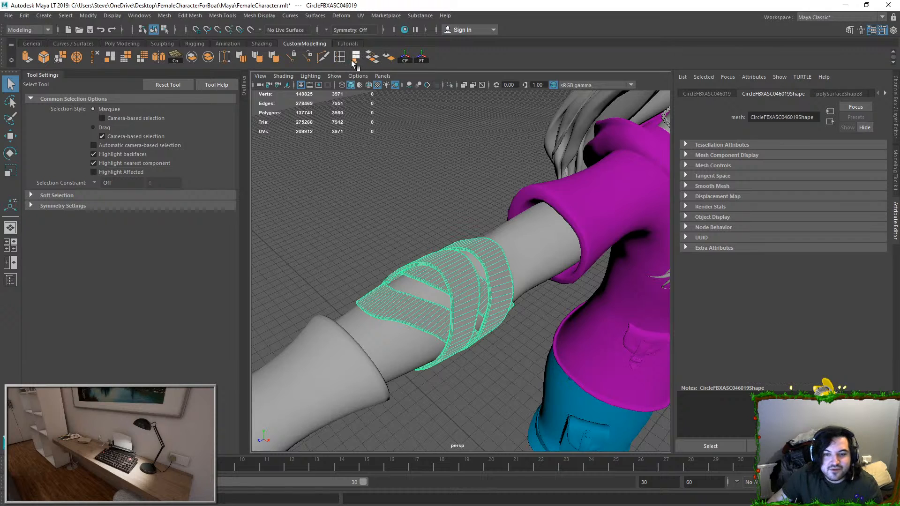
{"action": "left_click", "coordinate": [360, 16]}
{"action": "left_click", "coordinate": [389, 31]}
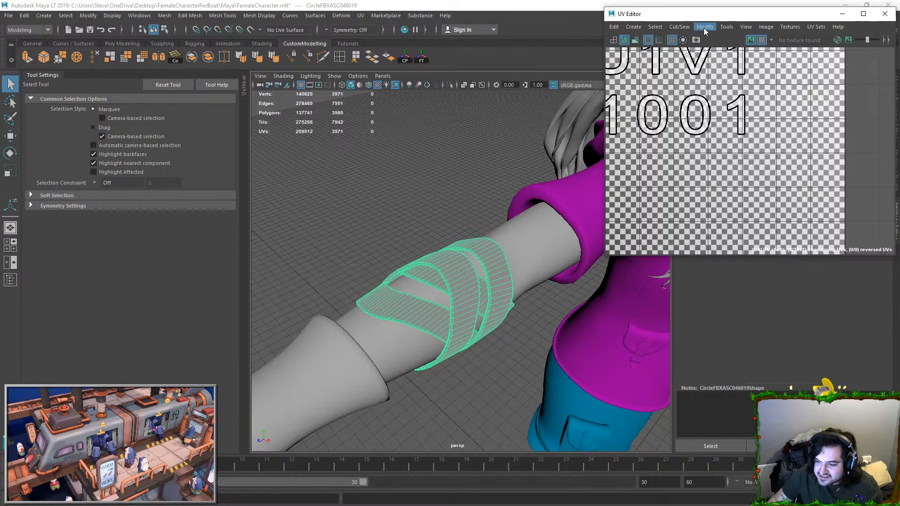
{"action": "left_click", "coordinate": [712, 27]}
{"action": "left_click", "coordinate": [723, 142]}
{"action": "left_click", "coordinate": [710, 26]}
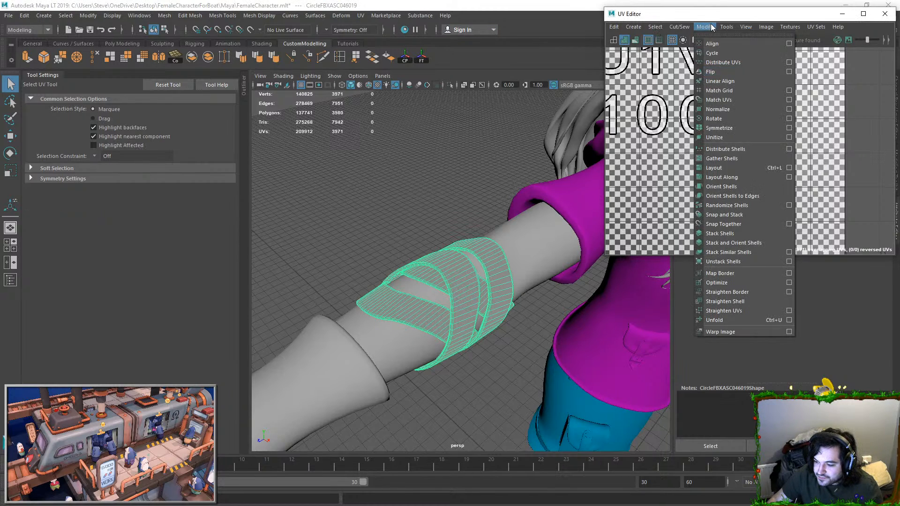
{"action": "left_click", "coordinate": [709, 137]}
Step: Select all edges of the arm bands' unitized UVs and bring the bands into close view
{"action": "scroll", "coordinate": [706, 143], "scroll_direction": "down", "scroll_amount": 10}
{"action": "key", "text": "F10"}
{"action": "left_click_drag", "start_coordinate": [837, 123], "coordinate": [703, 222]}
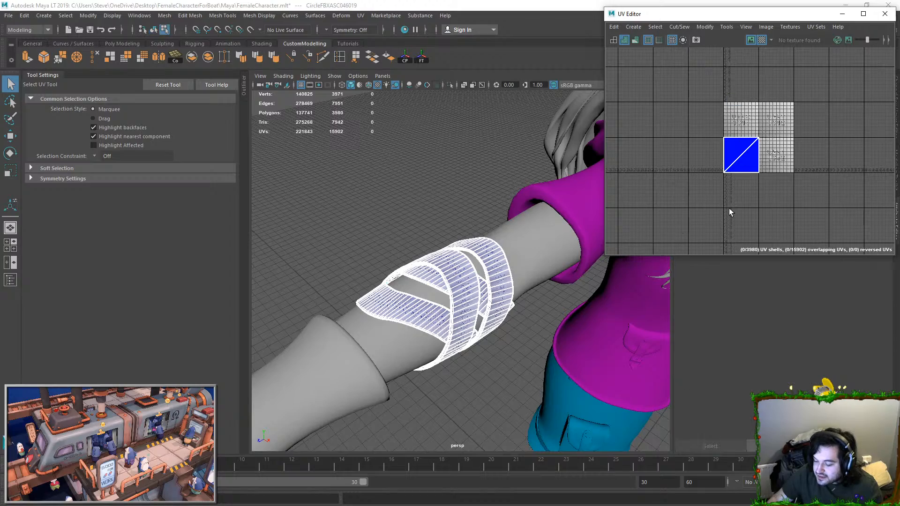
{"action": "key", "text": "e"}
{"action": "key", "text": "r"}
{"action": "left_click_drag", "start_coordinate": [741, 155], "coordinate": [670, 161]}
{"action": "left_click_drag", "start_coordinate": [474, 227], "coordinate": [493, 214], "text": "alt"}
{"action": "key", "text": "r"}
{"action": "key", "text": "f"}
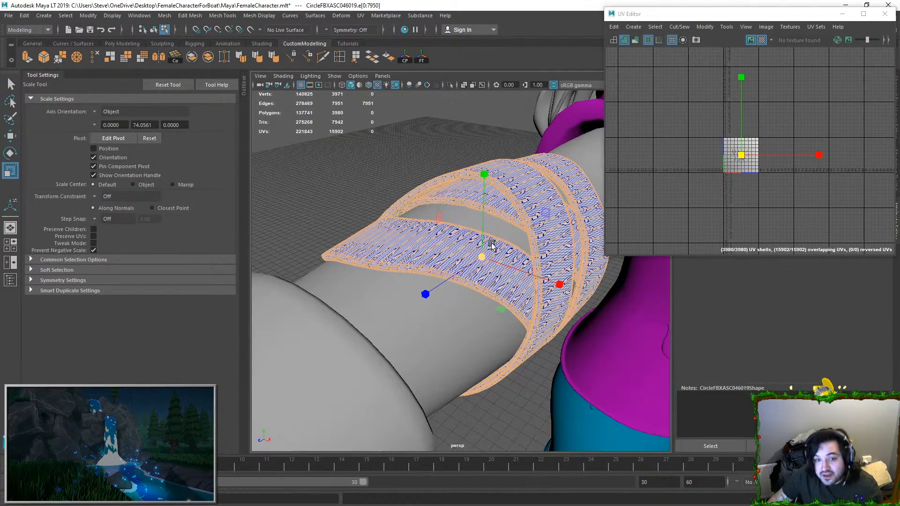
Step: Deselect a lengthwise border edge loop and a crosswise edge strip on the bands to leave them as UV seams
{"action": "scroll", "coordinate": [494, 237], "scroll_direction": "up", "scroll_amount": 5}
{"action": "scroll", "coordinate": [495, 238], "scroll_direction": "down", "scroll_amount": 5}
{"action": "left_click_drag", "start_coordinate": [438, 283], "coordinate": [453, 246], "text": "alt"}
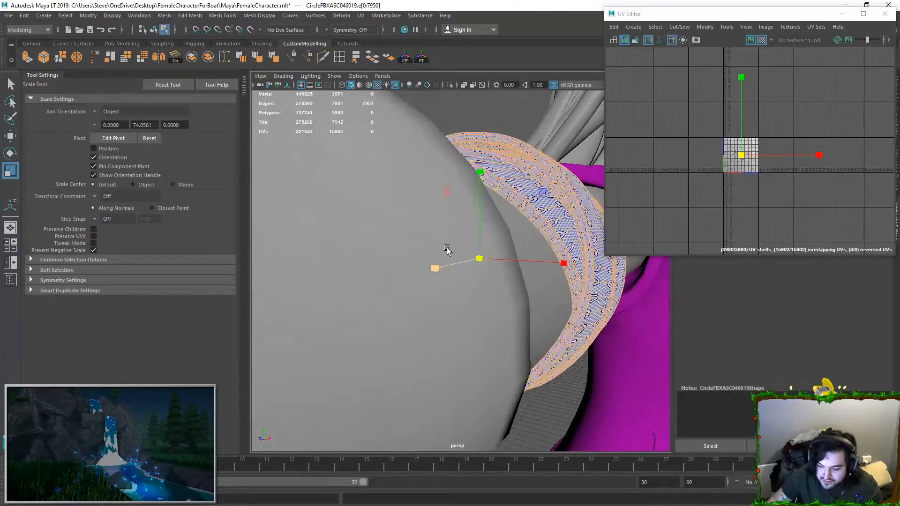
{"action": "scroll", "coordinate": [453, 246], "scroll_direction": "down", "scroll_amount": 2}
{"action": "double_click", "coordinate": [492, 221], "text": "ctrl"}
{"action": "left_click_drag", "start_coordinate": [521, 224], "coordinate": [505, 238], "text": "alt"}
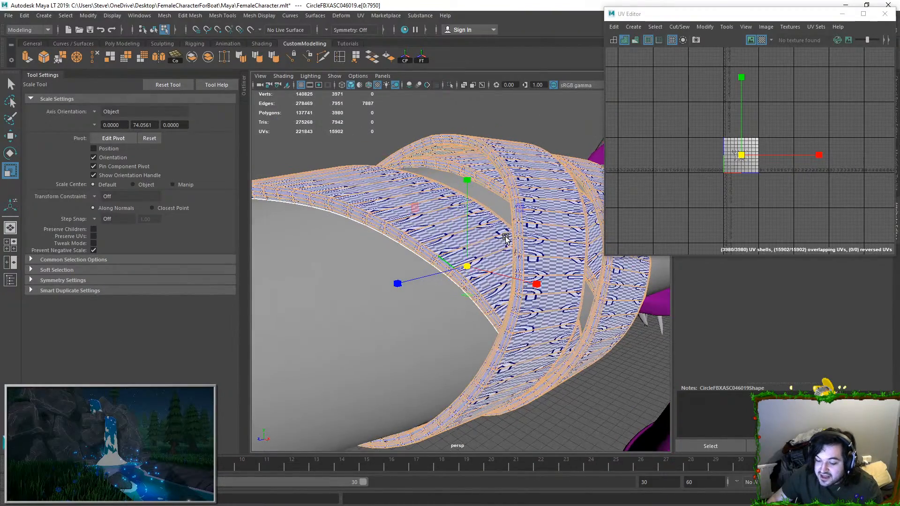
{"action": "left_click_drag", "start_coordinate": [418, 243], "coordinate": [379, 255], "text": "alt"}
{"action": "left_click_drag", "start_coordinate": [478, 365], "coordinate": [492, 282], "text": "alt"}
{"action": "left_click_drag", "start_coordinate": [412, 300], "coordinate": [407, 272], "text": "alt"}
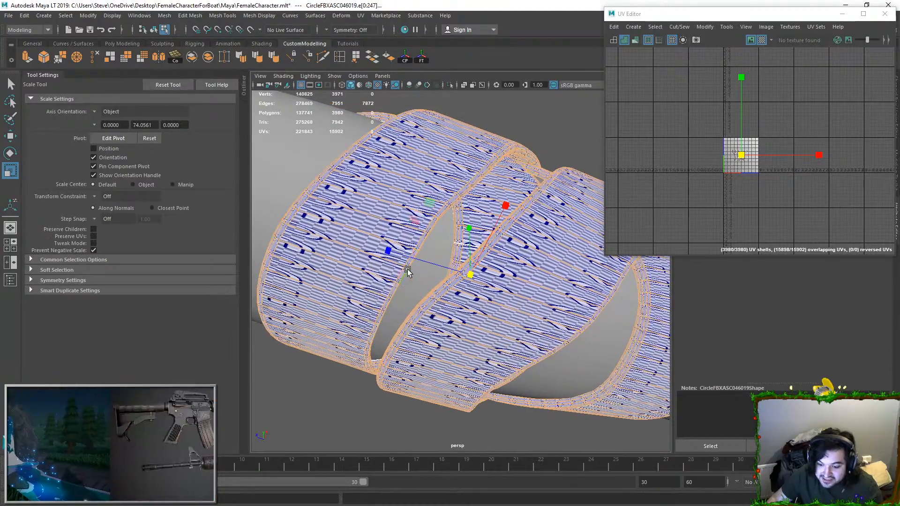
Step: Deselect more lengthwise rim loops and a crosswise cut on the overlapping bands to keep as UV seams
{"action": "left_click_drag", "start_coordinate": [383, 306], "coordinate": [298, 302], "text": "alt"}
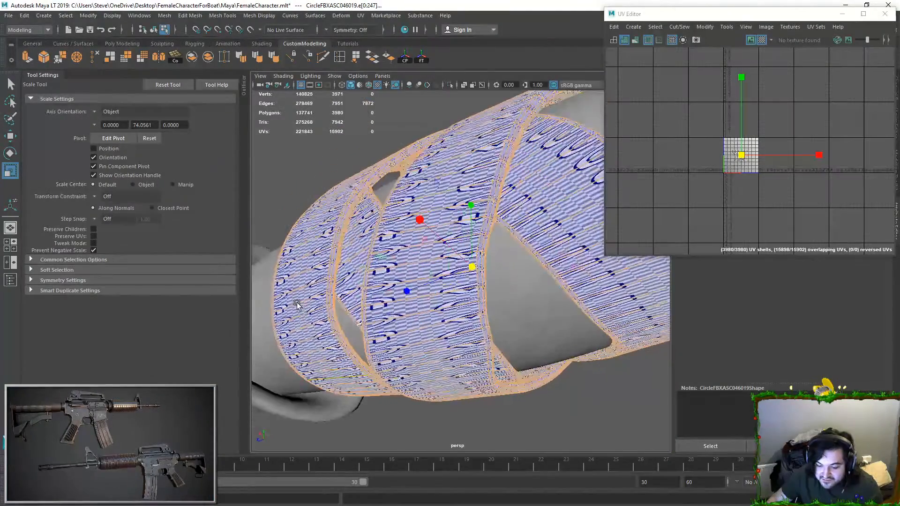
{"action": "left_click_drag", "start_coordinate": [338, 351], "coordinate": [374, 299], "text": "alt"}
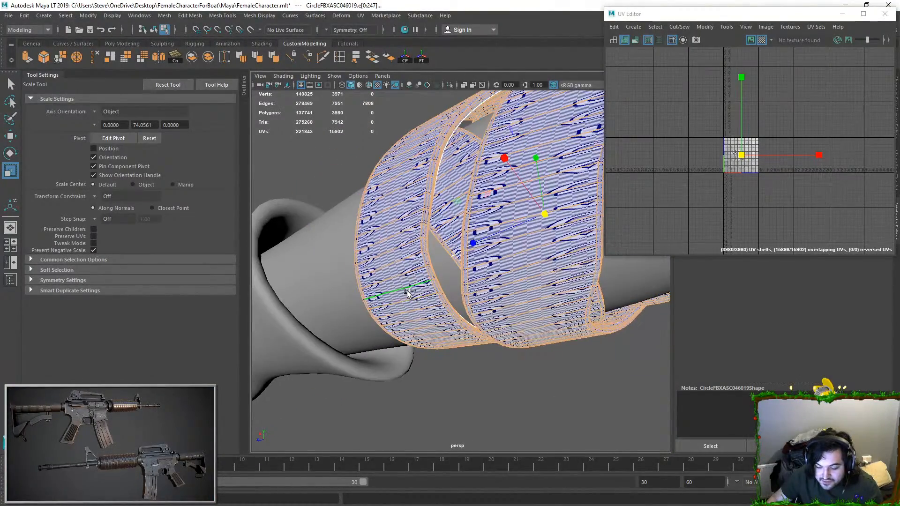
{"action": "left_click_drag", "start_coordinate": [452, 344], "coordinate": [557, 233], "text": "alt"}
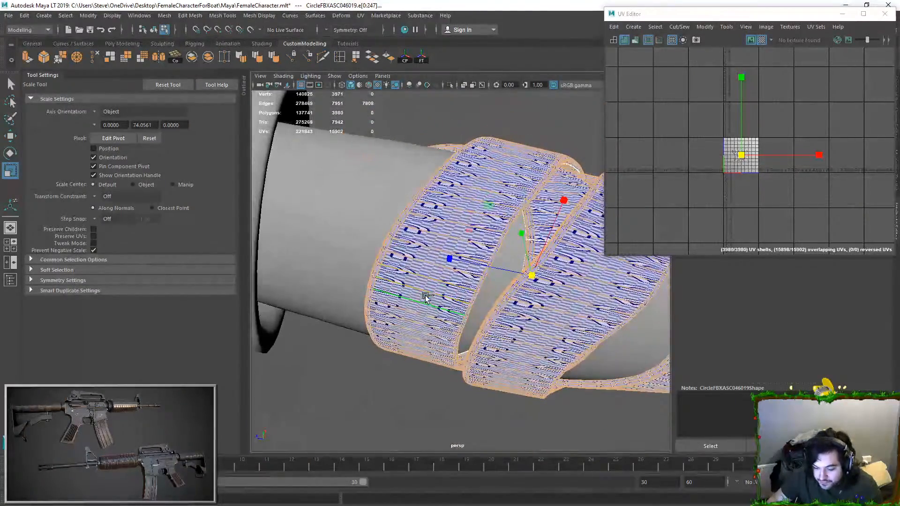
{"action": "left_click_drag", "start_coordinate": [432, 293], "coordinate": [482, 303], "text": "alt"}
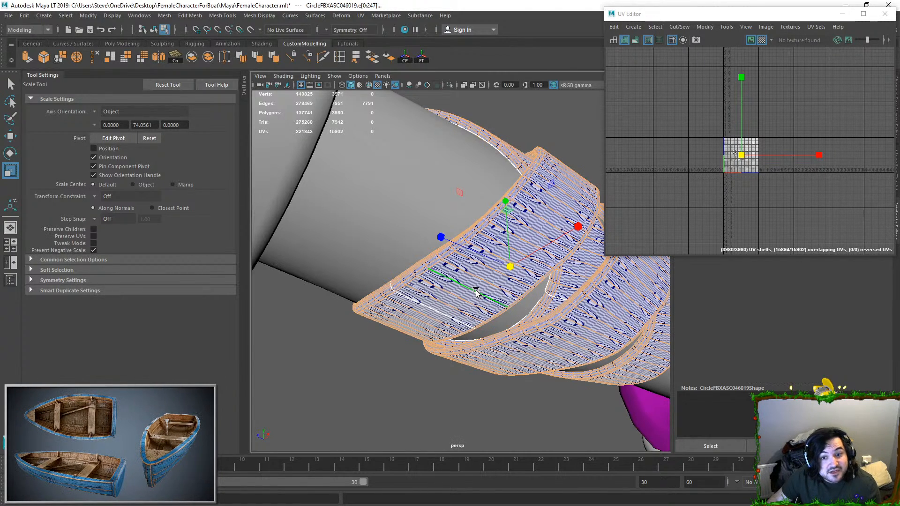
{"action": "left_click_drag", "start_coordinate": [476, 291], "coordinate": [453, 268], "text": "alt"}
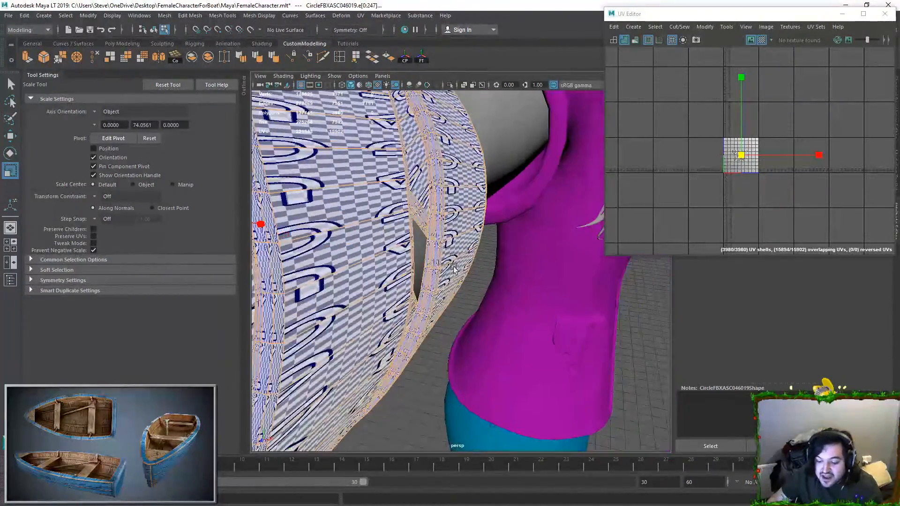
{"action": "double_click", "coordinate": [424, 248], "text": "ctrl"}
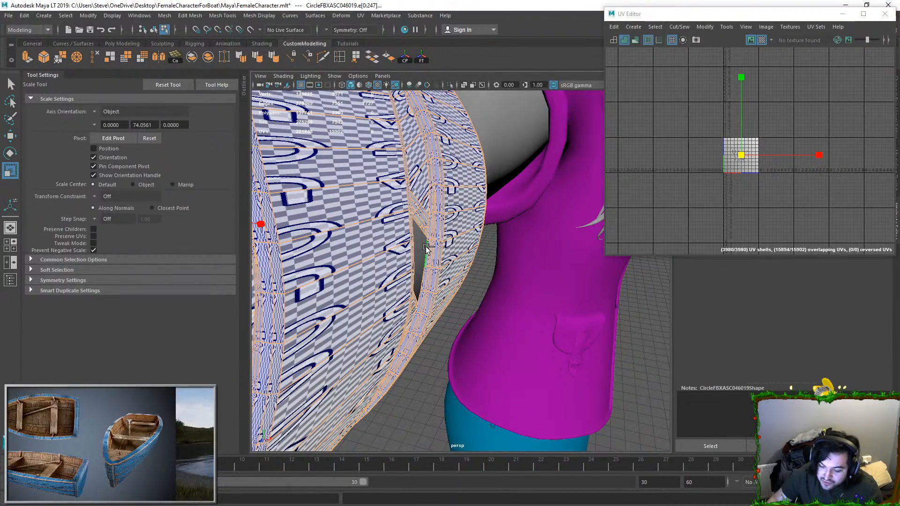
Step: Deselect the remaining seam edges on the underside and inner side of the bands, including a crosswise cut
{"action": "left_click_drag", "start_coordinate": [500, 297], "coordinate": [334, 309], "text": "alt"}
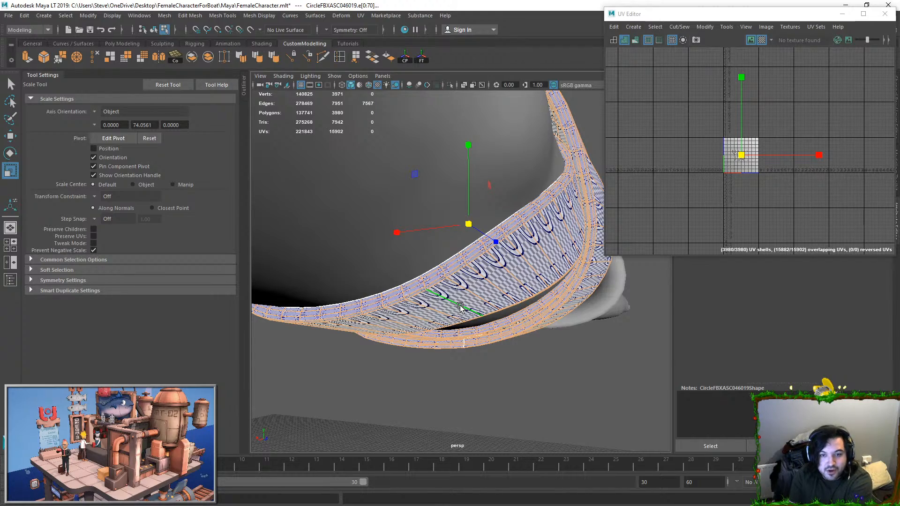
{"action": "left_click_drag", "start_coordinate": [387, 319], "coordinate": [388, 288], "text": "alt"}
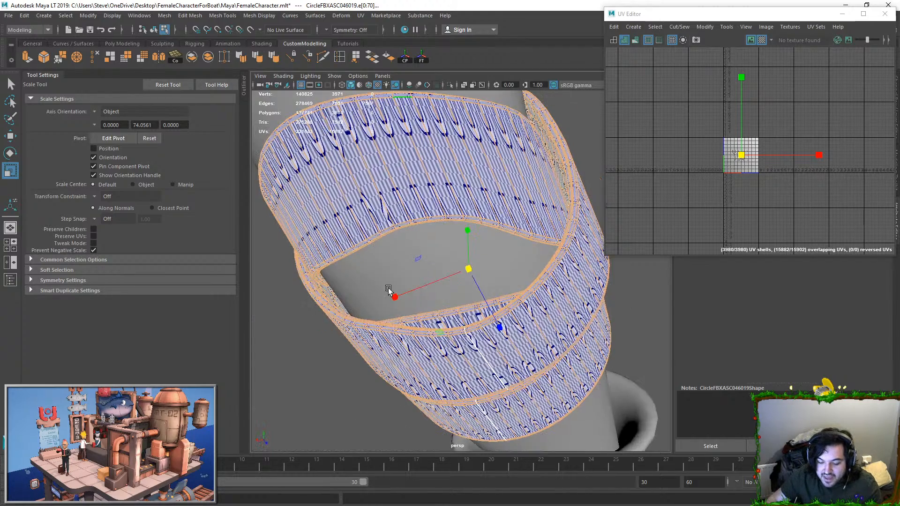
{"action": "double_click", "coordinate": [382, 155], "text": "ctrl"}
Step: Move and sew the UVs along all edges still selected on the arm bands
{"action": "left_click_drag", "start_coordinate": [408, 209], "coordinate": [365, 299], "text": "alt"}
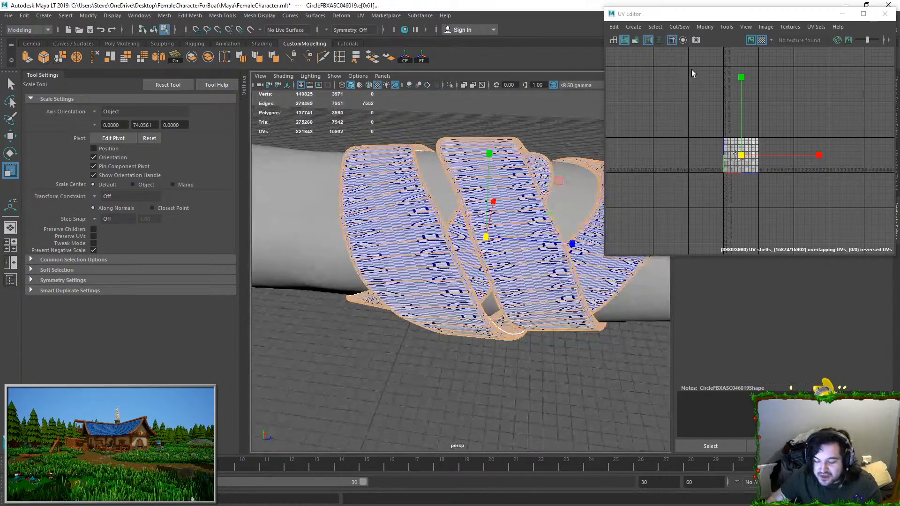
{"action": "left_click", "coordinate": [682, 27]}
{"action": "left_click", "coordinate": [698, 118]}
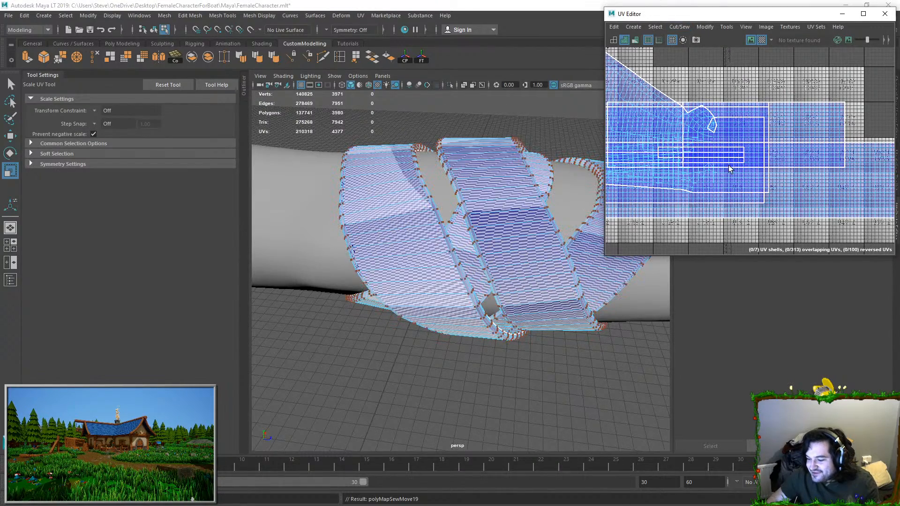
Step: Select all UVs of the arm bands, unfold them and lay out the shells in the UV tile
{"action": "right_click_drag", "start_coordinate": [753, 174], "coordinate": [794, 217], "text": "ctrl"}
{"action": "scroll", "coordinate": [794, 217], "scroll_direction": "down", "scroll_amount": 2}
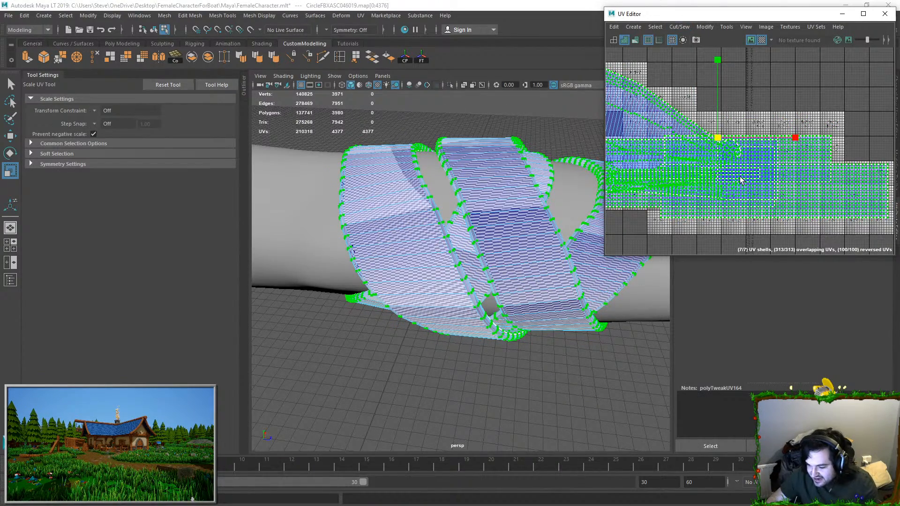
{"action": "key", "text": "ctrl+u"}
{"action": "scroll", "coordinate": [745, 176], "scroll_direction": "down", "scroll_amount": 5}
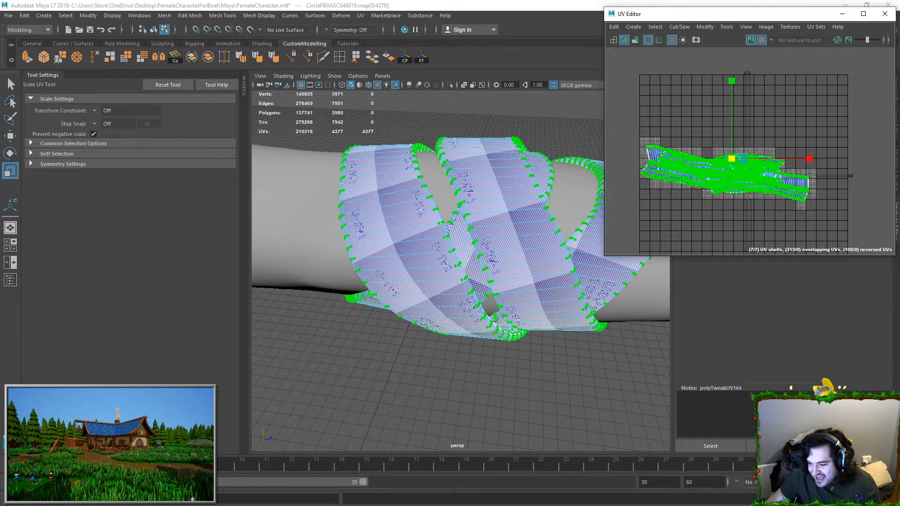
{"action": "key", "text": "ctrl+l"}
{"action": "key", "text": "f"}
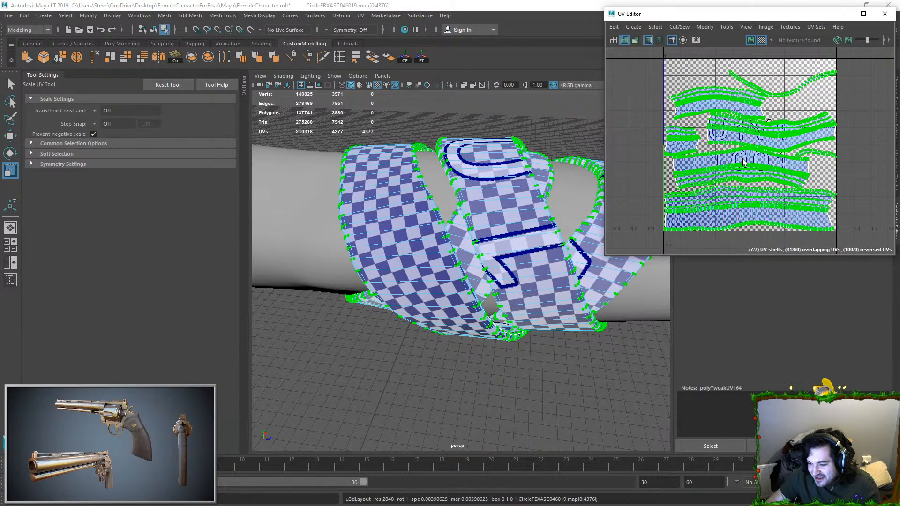
Step: Select the faces of the thin curved UV shell and examine which rim of the arm bands they cover
{"action": "key", "text": "F11"}
{"action": "double_click", "coordinate": [776, 96]}
{"action": "key", "text": "f"}
{"action": "left_click_drag", "start_coordinate": [415, 221], "coordinate": [471, 237], "text": "alt"}
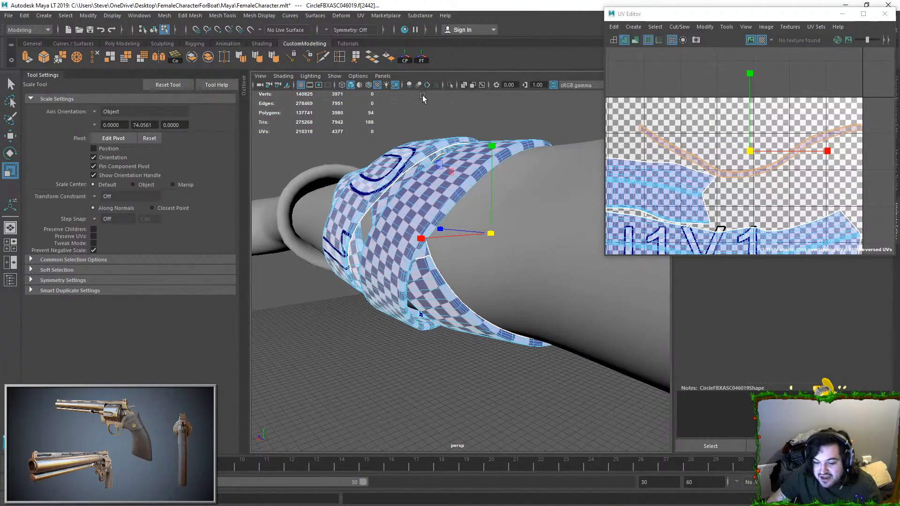
{"action": "left_click", "coordinate": [449, 88]}
{"action": "mouse_move", "coordinate": [482, 177]}
{"action": "left_mouse_down", "text": "alt"}
{"action": "mouse_move", "coordinate": [429, 195]}
{"action": "mouse_move", "coordinate": [446, 200]}
{"action": "mouse_move", "coordinate": [478, 167]}
{"action": "left_mouse_up", "text": "alt"}
{"action": "left_click", "coordinate": [448, 87]}
{"action": "left_click_drag", "start_coordinate": [501, 236], "coordinate": [453, 242], "text": "alt"}
{"action": "left_click_drag", "start_coordinate": [358, 251], "coordinate": [505, 240], "text": "alt"}
Step: Select the whole arm band that carries the thin rim strip and isolate it
{"action": "key", "text": "w"}
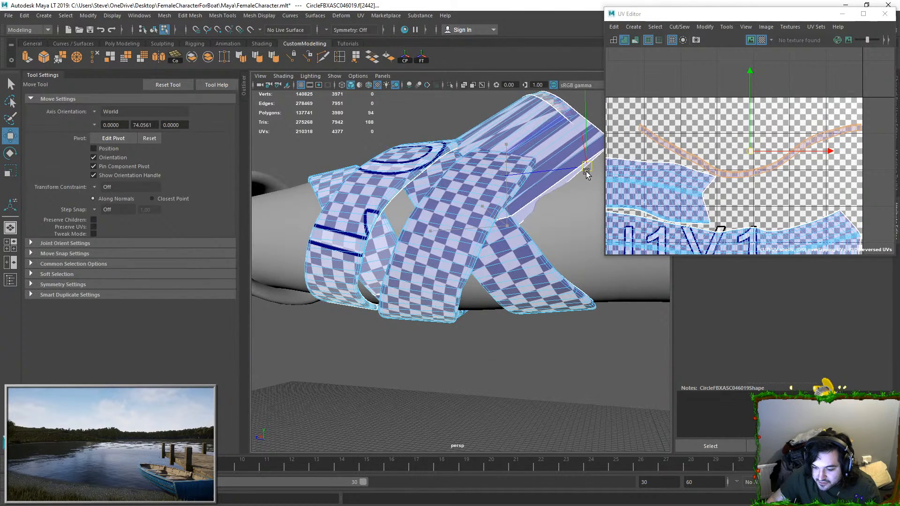
{"action": "left_click_drag", "start_coordinate": [424, 197], "coordinate": [460, 166], "text": "alt"}
{"action": "double_click", "coordinate": [461, 167]}
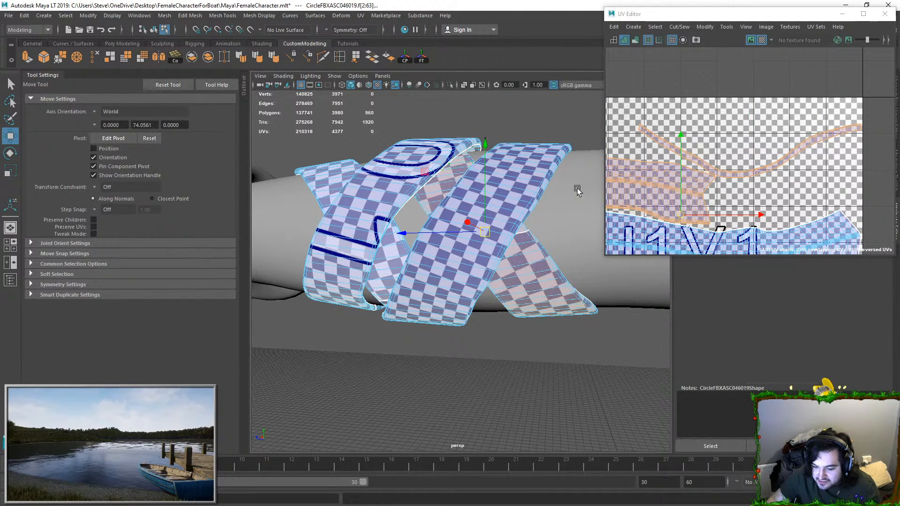
{"action": "left_click", "coordinate": [449, 85]}
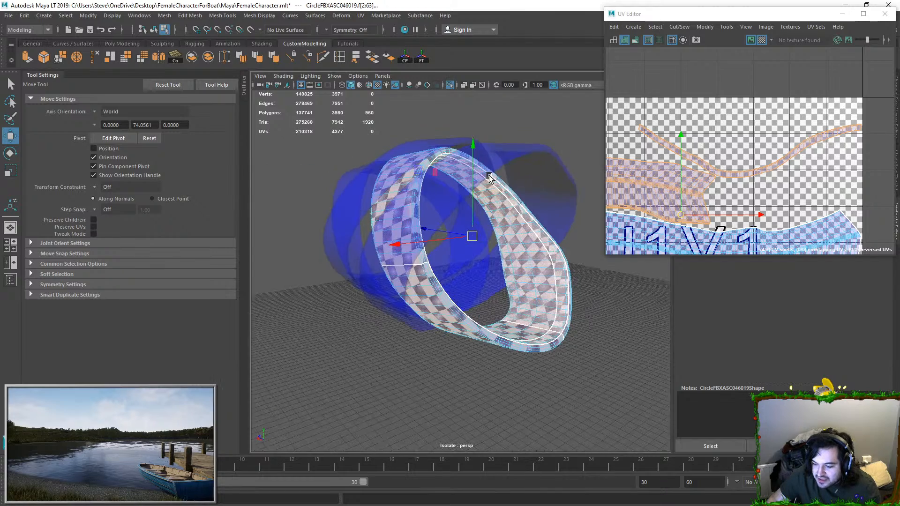
Step: Select the thin rim strip's long border edge loop and move and sew it onto the main band shell
{"action": "left_click", "coordinate": [644, 127]}
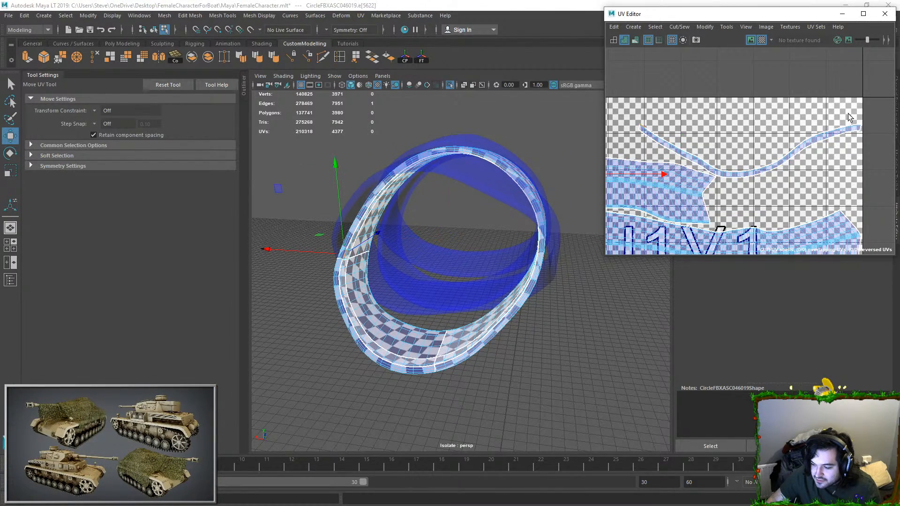
{"action": "double_click", "coordinate": [859, 123]}
{"action": "key", "text": "f"}
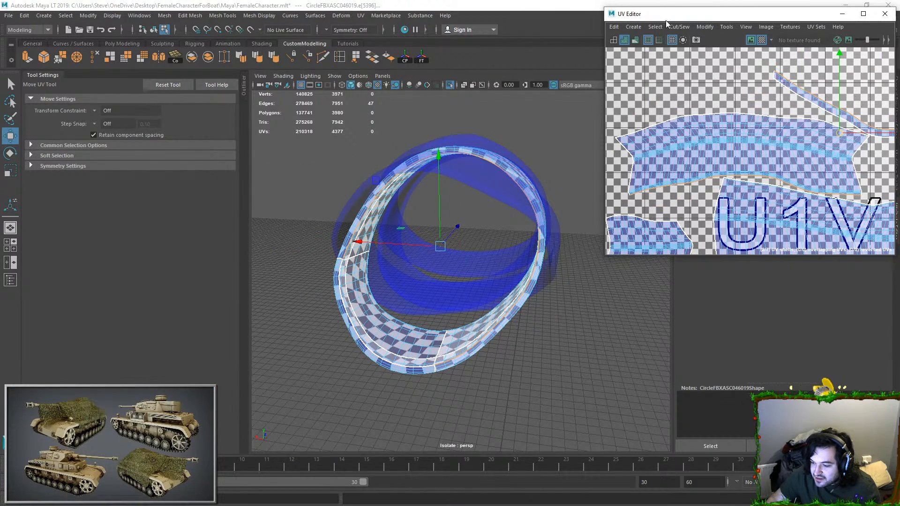
{"action": "left_click", "coordinate": [679, 27]}
{"action": "left_click", "coordinate": [695, 117]}
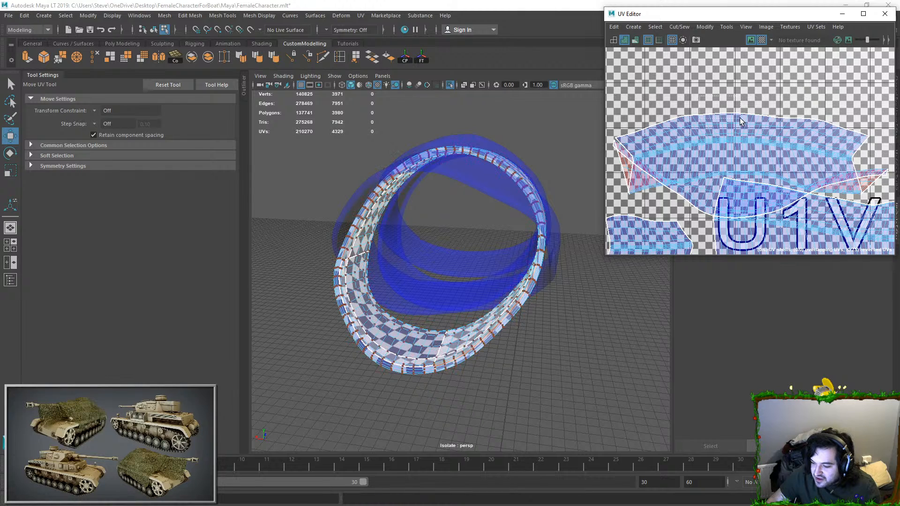
Step: Unfold the merged band shell and move it up clear of the neighbouring shells
{"action": "left_click", "coordinate": [770, 151]}
{"action": "key", "text": "ctrl+u"}
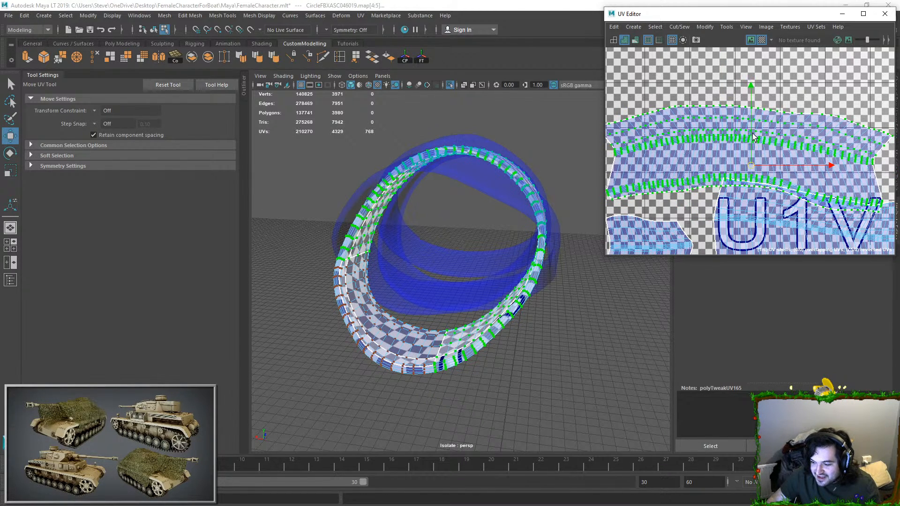
{"action": "left_click_drag", "start_coordinate": [748, 163], "coordinate": [754, 137]}
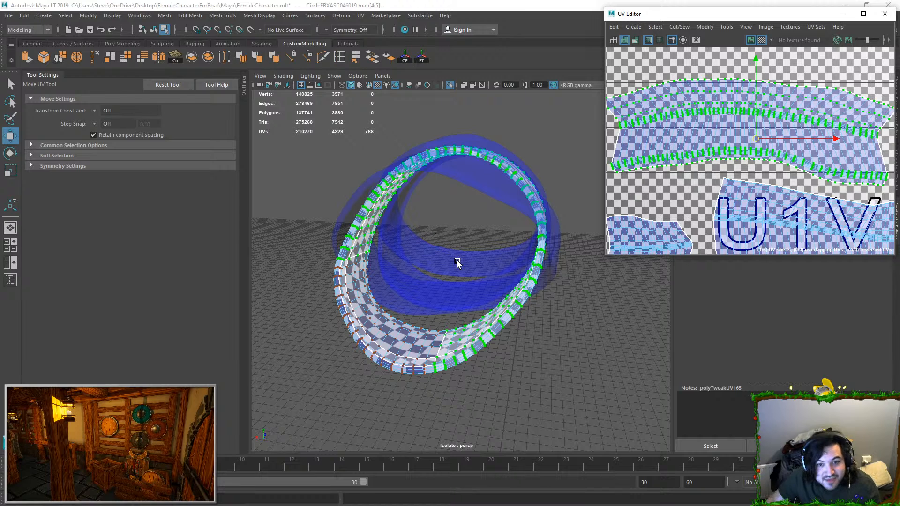
Step: Return to object selection, end the band's isolation and review the full arm and UV layout
{"action": "right_click_drag", "start_coordinate": [479, 291], "coordinate": [554, 221]}
{"action": "left_click", "coordinate": [511, 169]}
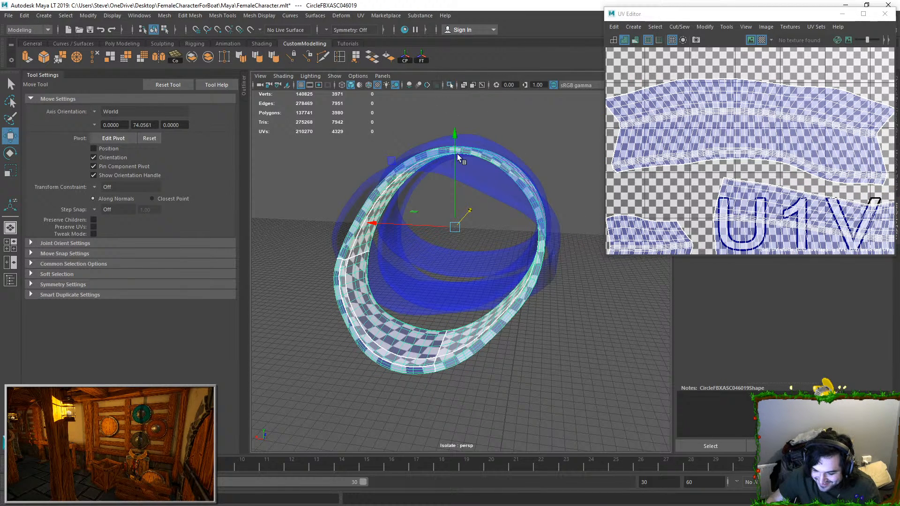
{"action": "key", "text": "ctrl+1"}
{"action": "left_click_drag", "start_coordinate": [453, 146], "coordinate": [502, 199], "text": "alt"}
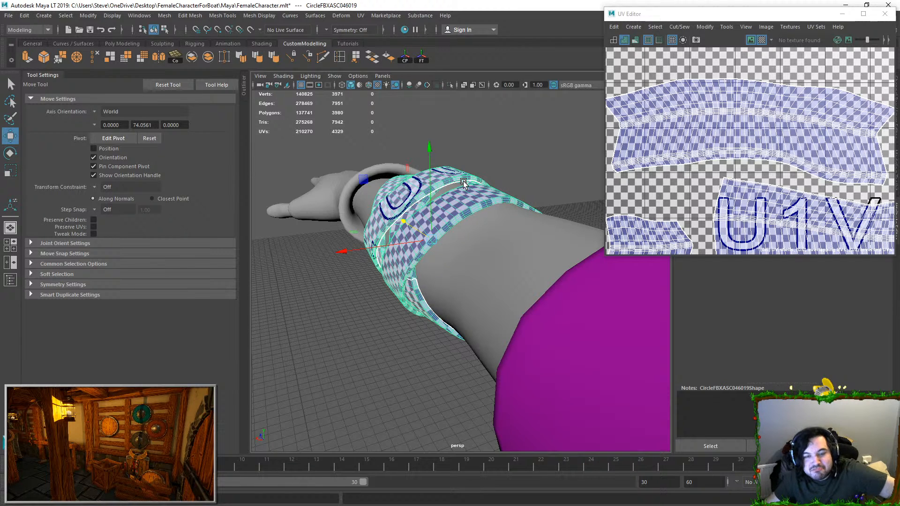
{"action": "scroll", "coordinate": [713, 164], "scroll_direction": "down", "scroll_amount": 8}
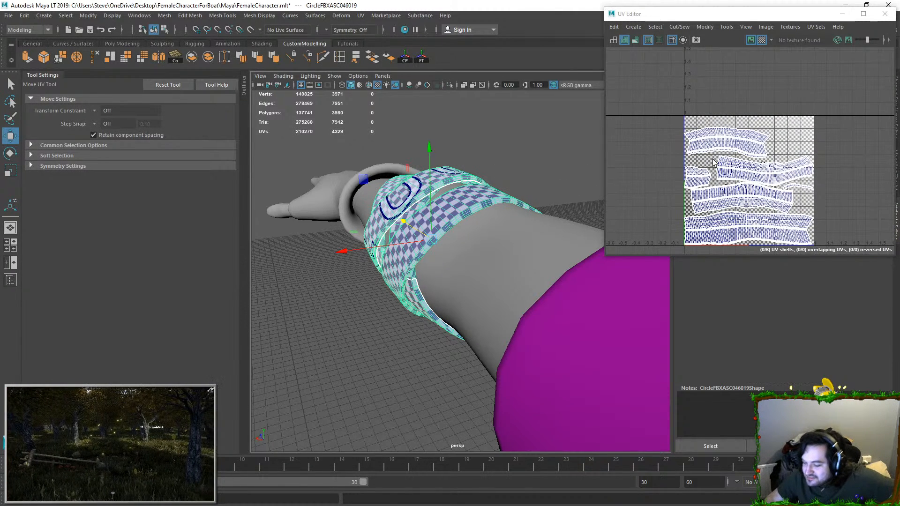
Step: Find the band that owns the short leftover UV shell, select its faces and isolate it
{"action": "right_click_drag", "start_coordinate": [712, 164], "coordinate": [698, 170]}
{"action": "double_click", "coordinate": [699, 174]}
{"action": "key", "text": "f"}
{"action": "left_click_drag", "start_coordinate": [465, 171], "coordinate": [361, 207], "text": "alt"}
{"action": "double_click", "coordinate": [428, 196]}
{"action": "left_click", "coordinate": [450, 85]}
{"action": "left_click_drag", "start_coordinate": [422, 205], "coordinate": [410, 214], "text": "alt"}
Step: Select the lengthwise rim loops on the isolated band and move and sew their UVs
{"action": "key", "text": "F10"}
{"action": "double_click", "coordinate": [461, 140]}
{"action": "double_click", "coordinate": [383, 237]}
{"action": "left_click", "coordinate": [679, 27]}
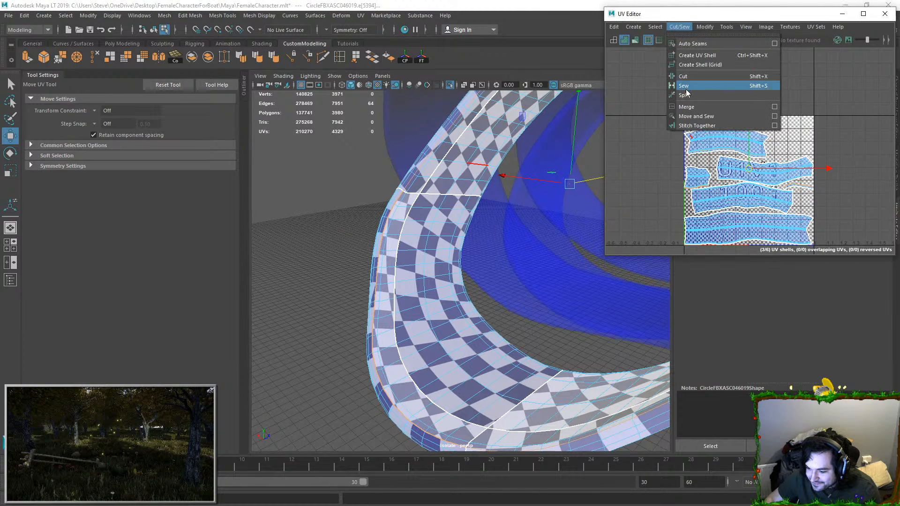
{"action": "left_click", "coordinate": [702, 122]}
{"action": "scroll", "coordinate": [706, 145], "scroll_direction": "up", "scroll_amount": 2}
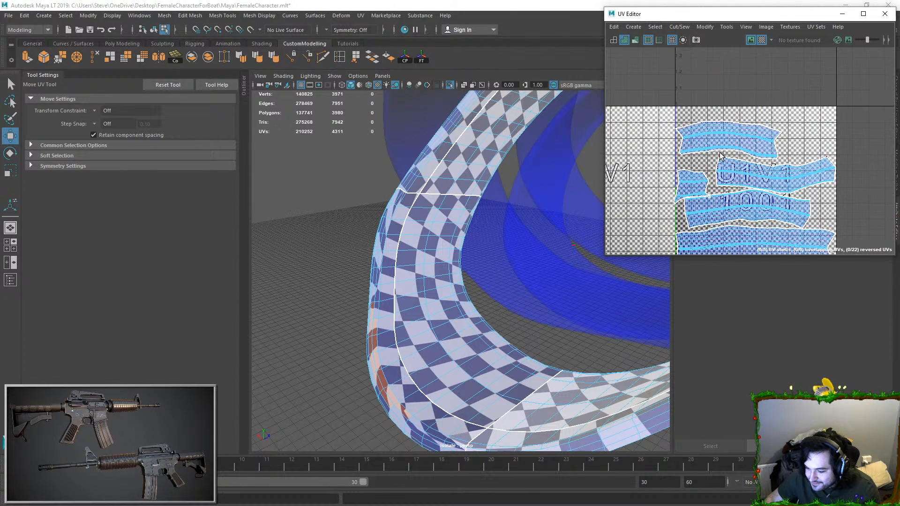
Step: Select the crosswise seam on the band and move and sew the short UV shell onto the longer one
{"action": "double_click", "coordinate": [678, 177]}
{"action": "right_click_drag", "start_coordinate": [442, 204], "coordinate": [444, 173]}
{"action": "double_click", "coordinate": [436, 193]}
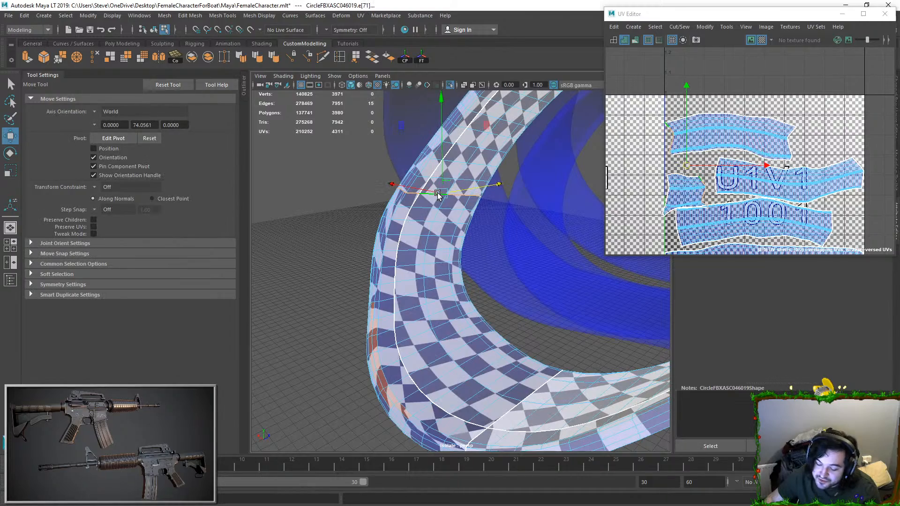
{"action": "left_click", "coordinate": [679, 26]}
{"action": "left_click", "coordinate": [703, 116]}
Step: Select all UVs of the arm bands, unfold them again and lay out the four shells in the UV tile
{"action": "scroll", "coordinate": [468, 190], "scroll_direction": "down", "scroll_amount": 5}
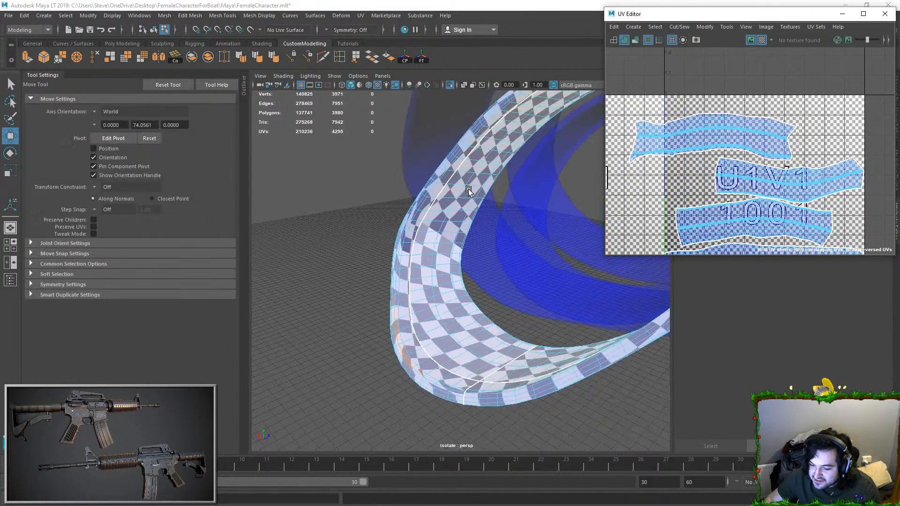
{"action": "left_click_drag", "start_coordinate": [468, 190], "coordinate": [562, 206], "text": "alt"}
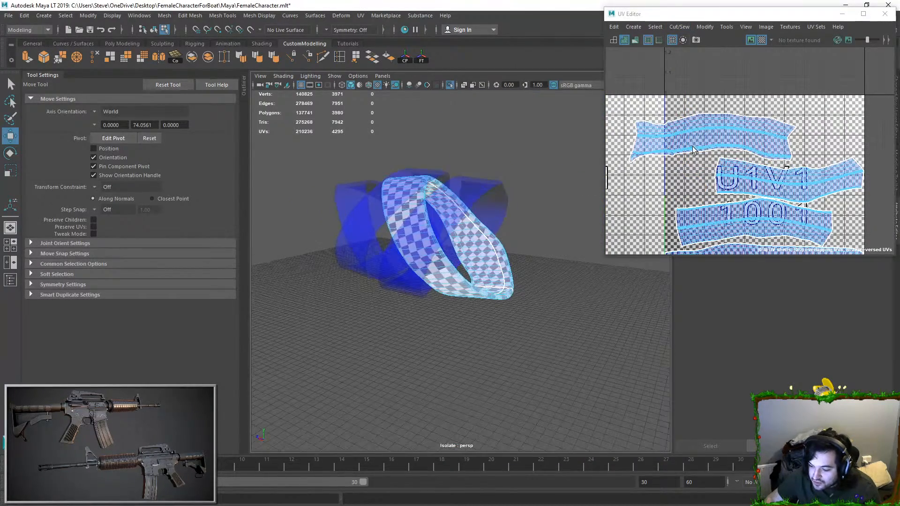
{"action": "right_click_drag", "start_coordinate": [693, 146], "coordinate": [719, 144]}
{"action": "scroll", "coordinate": [703, 100], "scroll_direction": "down", "scroll_amount": 4}
{"action": "left_click_drag", "start_coordinate": [703, 100], "coordinate": [824, 184]}
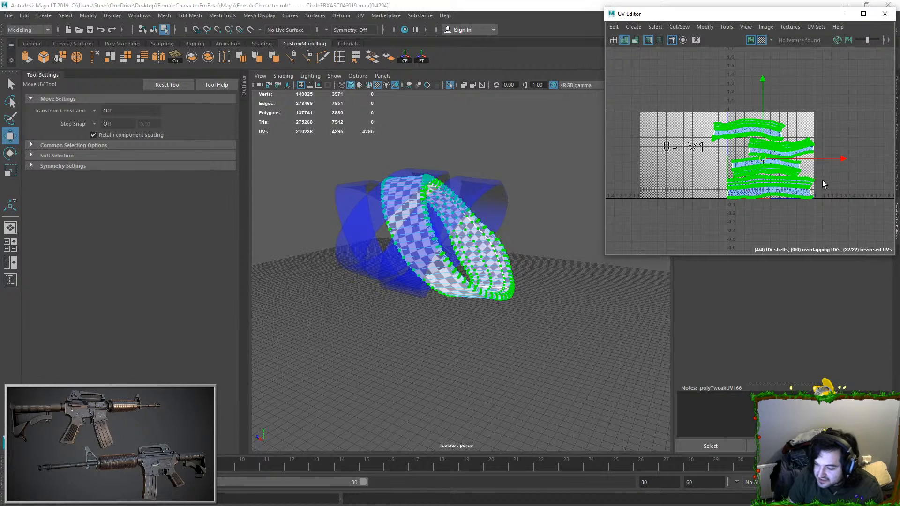
{"action": "key", "text": "ctrl+u"}
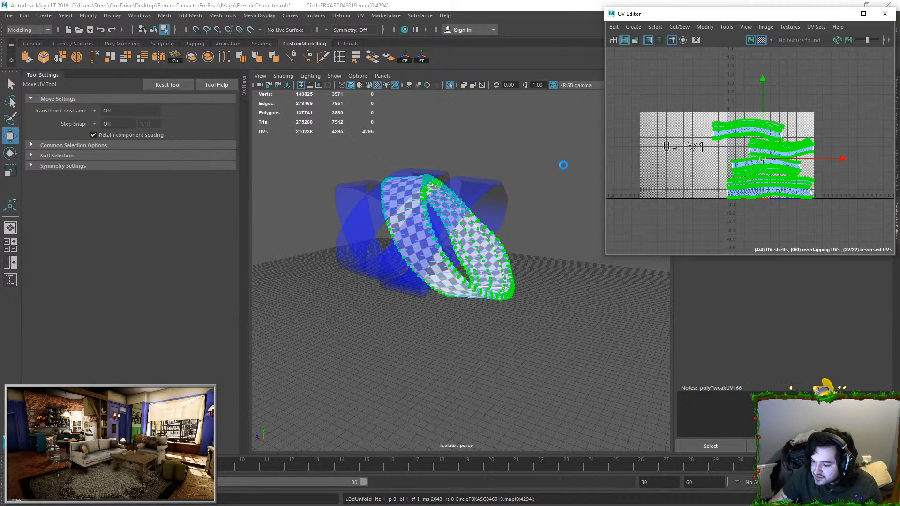
{"action": "key", "text": "ctrl+l"}
Step: Clear the UV selection, return to object mode and show the full arm again
{"action": "right_click_drag", "start_coordinate": [461, 223], "coordinate": [544, 165]}
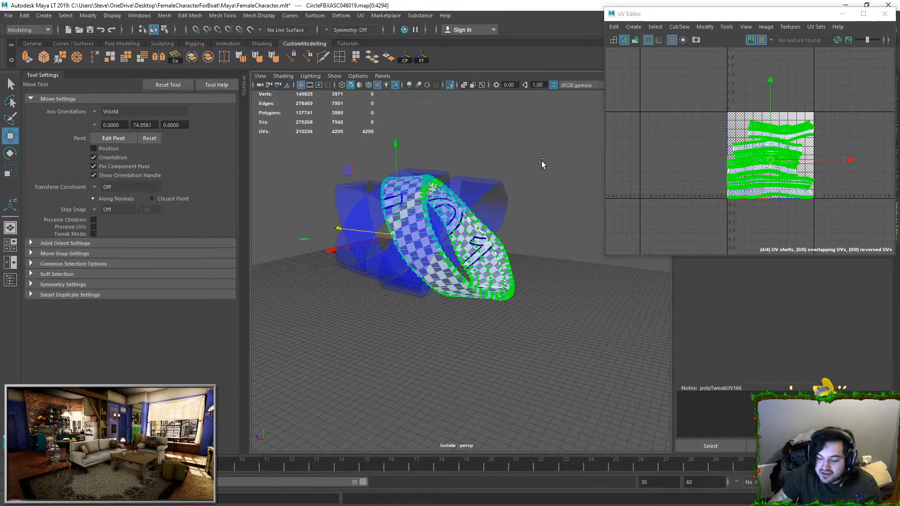
{"action": "left_click_drag", "start_coordinate": [479, 211], "coordinate": [476, 250], "text": "alt"}
{"action": "scroll", "coordinate": [477, 249], "scroll_direction": "up", "scroll_amount": 3}
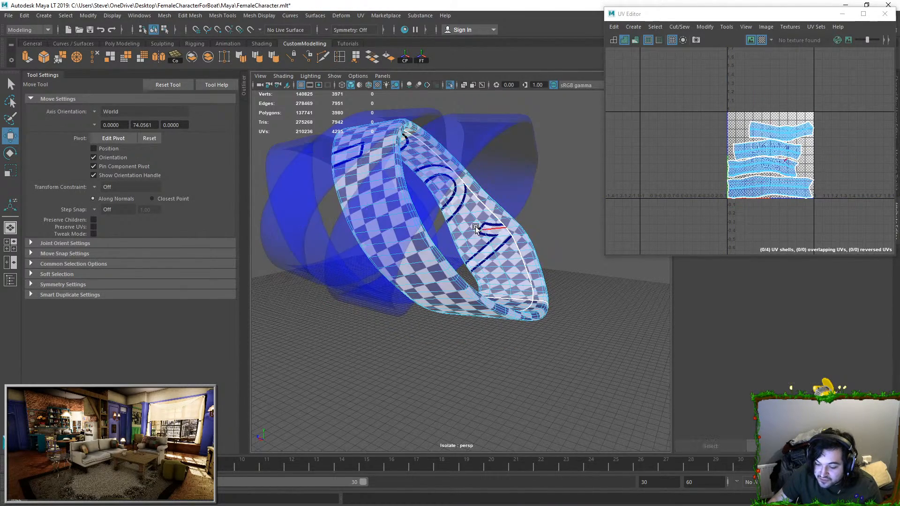
{"action": "left_click", "coordinate": [450, 86]}
{"action": "scroll", "coordinate": [465, 173], "scroll_direction": "down", "scroll_amount": 3}
{"action": "left_click", "coordinate": [487, 155]}
{"action": "left_click_drag", "start_coordinate": [488, 154], "coordinate": [409, 223], "text": "alt"}
{"action": "scroll", "coordinate": [409, 224], "scroll_direction": "down", "scroll_amount": 2}
Step: Select the arm, arm bands and glove together to review their checker patterns and UVs
{"action": "left_click", "coordinate": [476, 231]}
{"action": "left_click_drag", "start_coordinate": [476, 231], "coordinate": [439, 230], "text": "alt"}
{"action": "left_click", "coordinate": [500, 190]}
{"action": "left_click", "coordinate": [457, 259]}
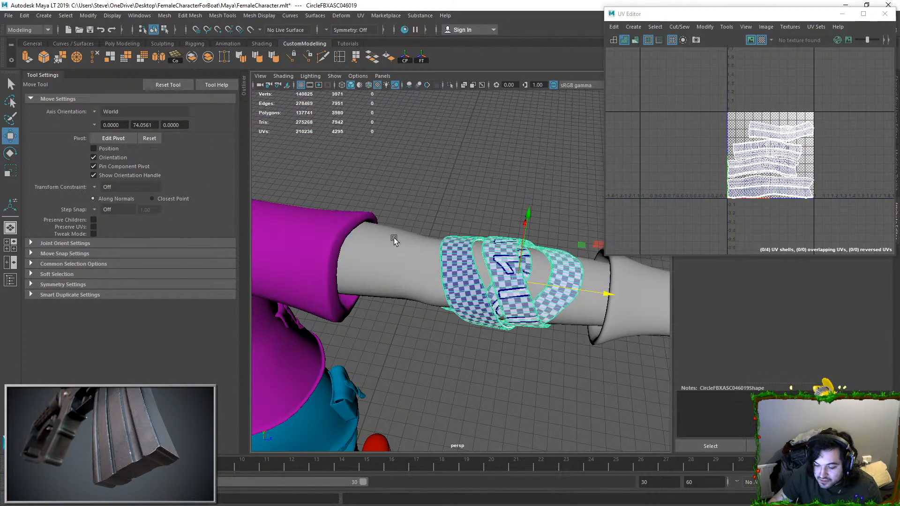
{"action": "left_click", "coordinate": [394, 238]}
{"action": "scroll", "coordinate": [448, 246], "scroll_direction": "down", "scroll_amount": 4}
{"action": "left_click", "coordinate": [465, 262], "text": "shift"}
{"action": "middle_click_drag", "start_coordinate": [577, 276], "coordinate": [509, 252], "text": "alt"}
{"action": "left_click", "coordinate": [510, 258], "text": "shift"}
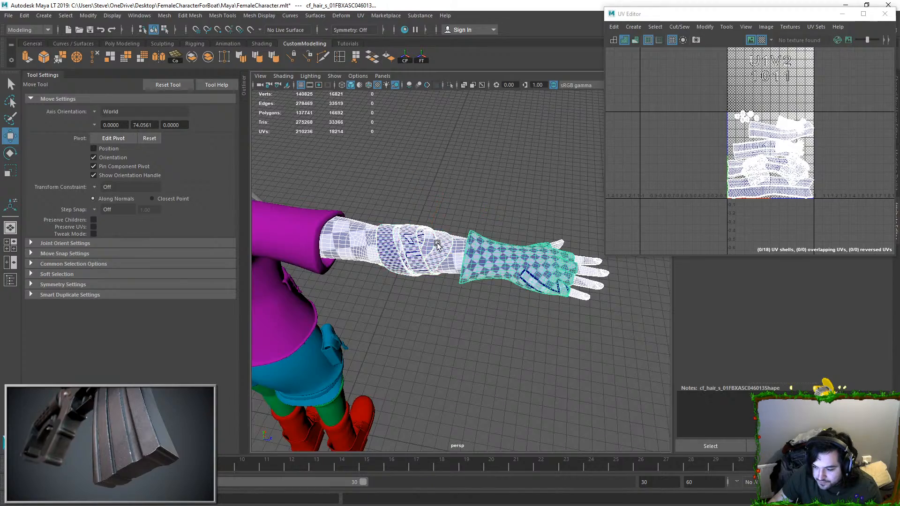
{"action": "scroll", "coordinate": [511, 257], "scroll_direction": "down", "scroll_amount": 3}
{"action": "middle_click_drag", "start_coordinate": [385, 216], "coordinate": [585, 217], "text": "alt"}
{"action": "left_click_drag", "start_coordinate": [318, 206], "coordinate": [482, 274], "text": "alt"}
Step: Frame the curved plate, select the connected faces of its raised pad and isolate them
{"action": "left_click", "coordinate": [375, 233]}
{"action": "key", "text": "f"}
{"action": "scroll", "coordinate": [468, 259], "scroll_direction": "down", "scroll_amount": 3}
{"action": "key", "text": "F11"}
{"action": "double_click", "coordinate": [462, 253]}
{"action": "scroll", "coordinate": [482, 274], "scroll_direction": "up", "scroll_amount": 5}
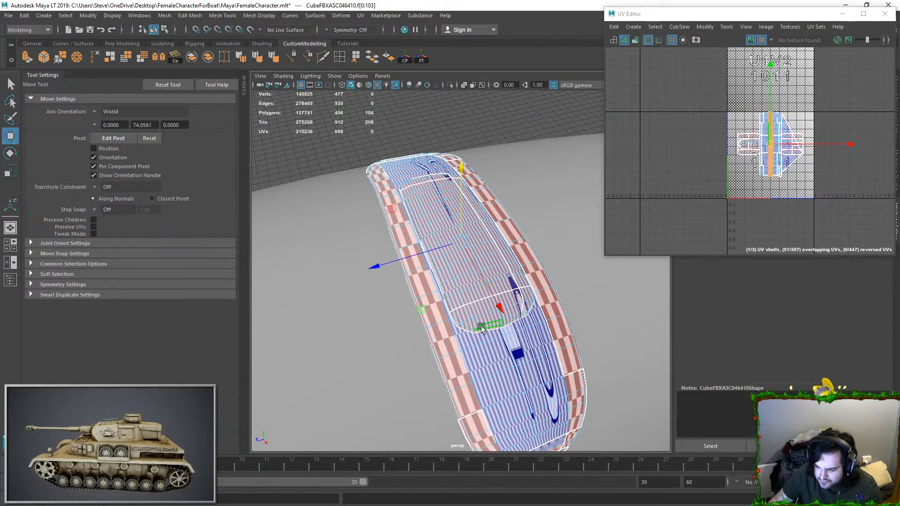
{"action": "left_click", "coordinate": [449, 86]}
{"action": "left_click_drag", "start_coordinate": [434, 202], "coordinate": [441, 180], "text": "alt"}
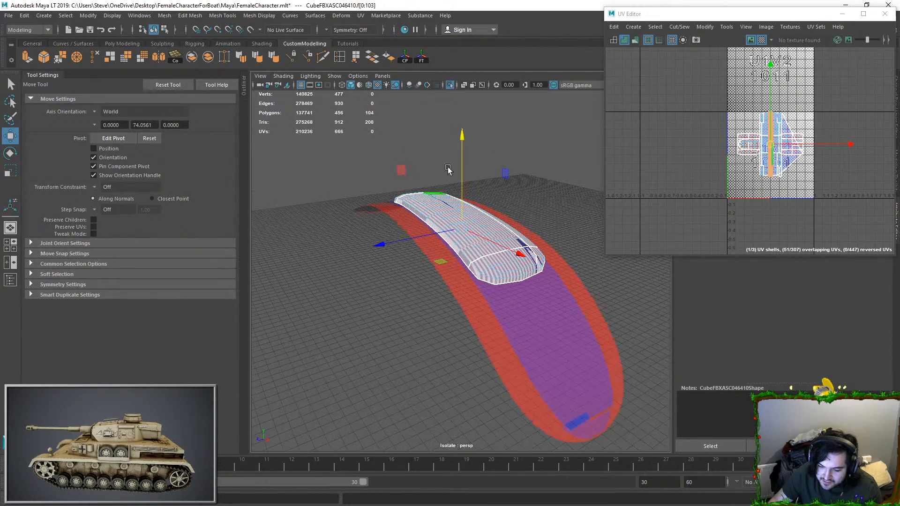
Step: Unitize the raised pad's UVs, move them out of the main UV tile and scale them down
{"action": "left_click", "coordinate": [705, 27]}
{"action": "left_click", "coordinate": [722, 135]}
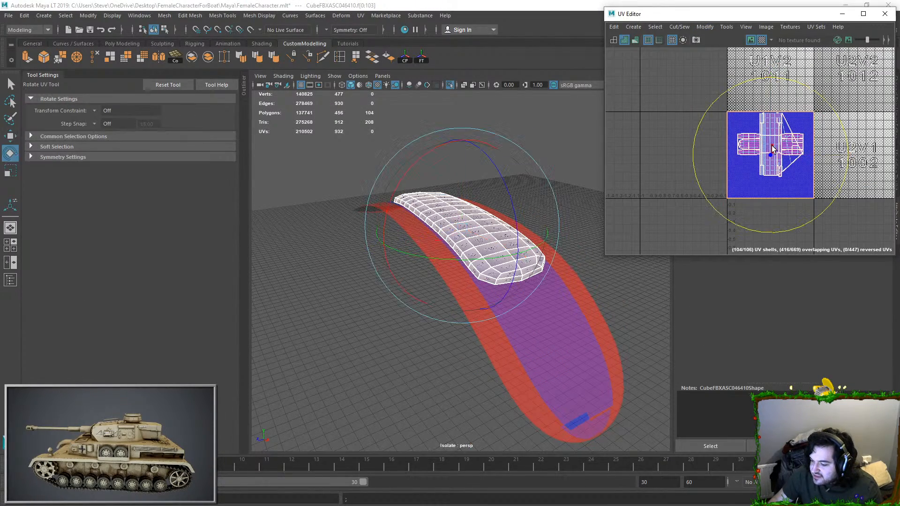
{"action": "left_click_drag", "start_coordinate": [659, 148], "coordinate": [660, 149]}
{"action": "key", "text": "r"}
{"action": "left_click_drag", "start_coordinate": [660, 150], "coordinate": [602, 159]}
Step: Select all edges of the raised pad, sew its UVs into one shell and unfold it
{"action": "key", "text": "ctrl+F10"}
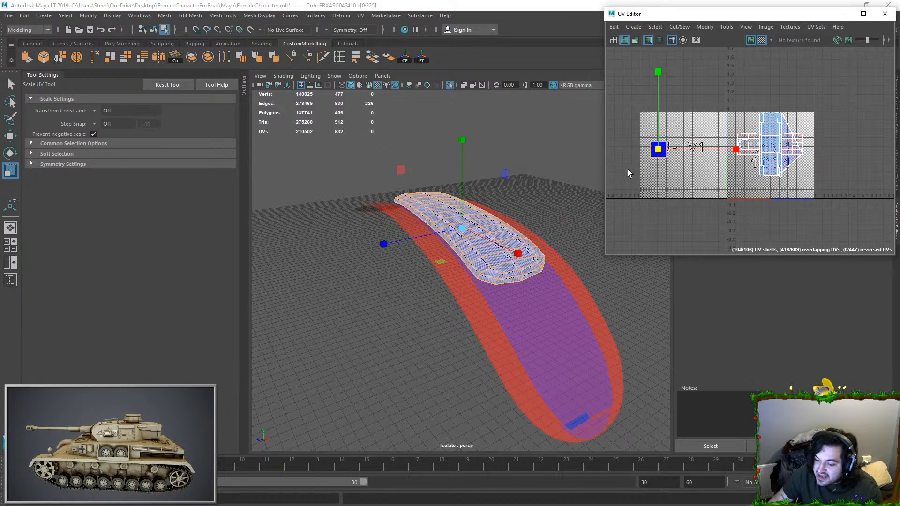
{"action": "left_click", "coordinate": [678, 27]}
{"action": "left_click", "coordinate": [693, 106]}
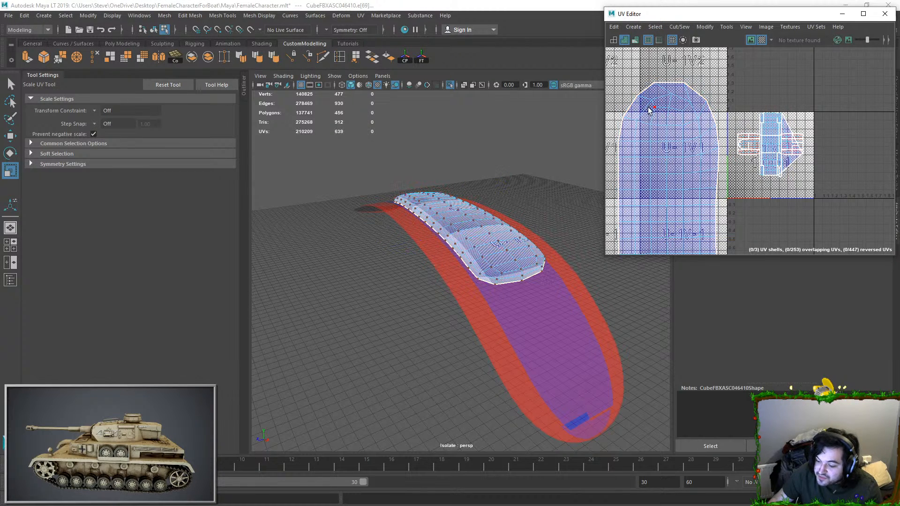
{"action": "key", "text": "ctrl+u"}
Step: Move the pad's unfolded shell away from the other shells and scale it down to a small size
{"action": "scroll", "coordinate": [691, 177], "scroll_direction": "down", "scroll_amount": 5}
{"action": "key", "text": "w"}
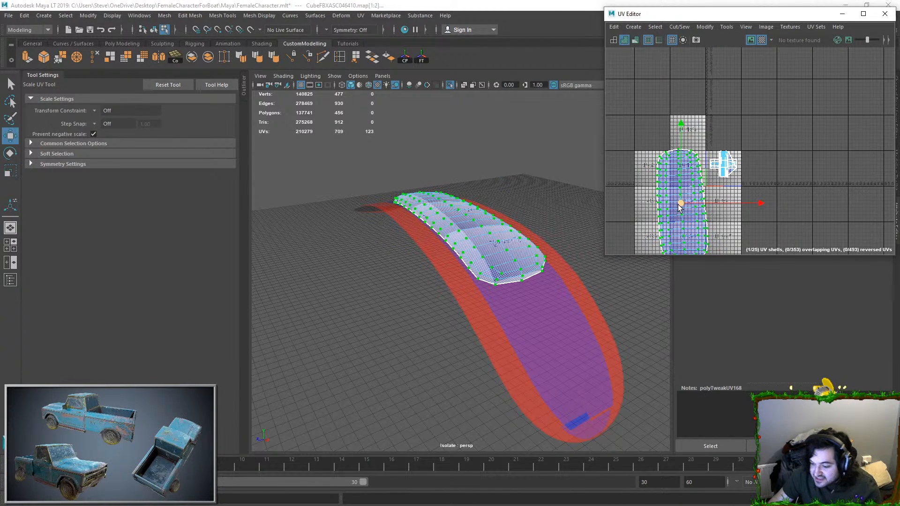
{"action": "left_click_drag", "start_coordinate": [686, 203], "coordinate": [654, 149]}
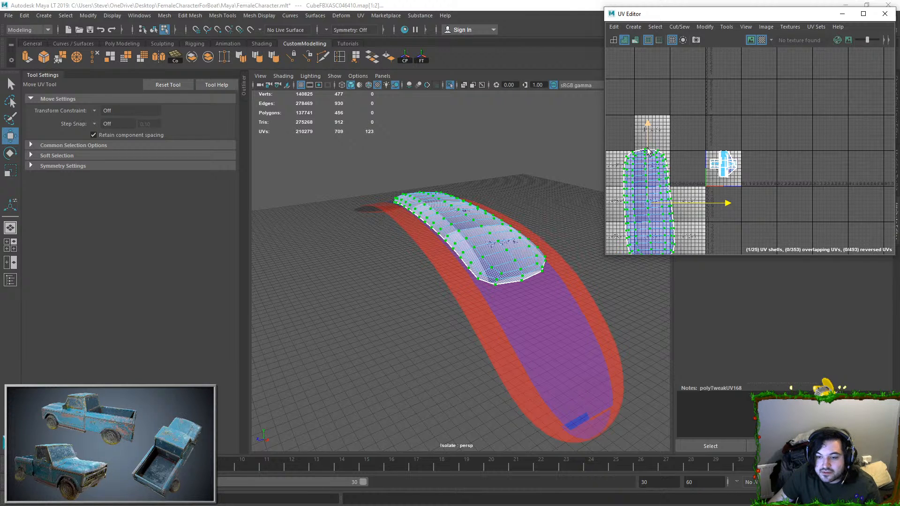
{"action": "key", "text": "r"}
{"action": "scroll", "coordinate": [648, 188], "scroll_direction": "down", "scroll_amount": 3}
{"action": "left_click_drag", "start_coordinate": [649, 202], "coordinate": [571, 209]}
{"action": "right_click_drag", "start_coordinate": [472, 252], "coordinate": [485, 241]}
{"action": "left_click_drag", "start_coordinate": [485, 241], "coordinate": [484, 252], "text": "alt"}
{"action": "left_click", "coordinate": [483, 246]}
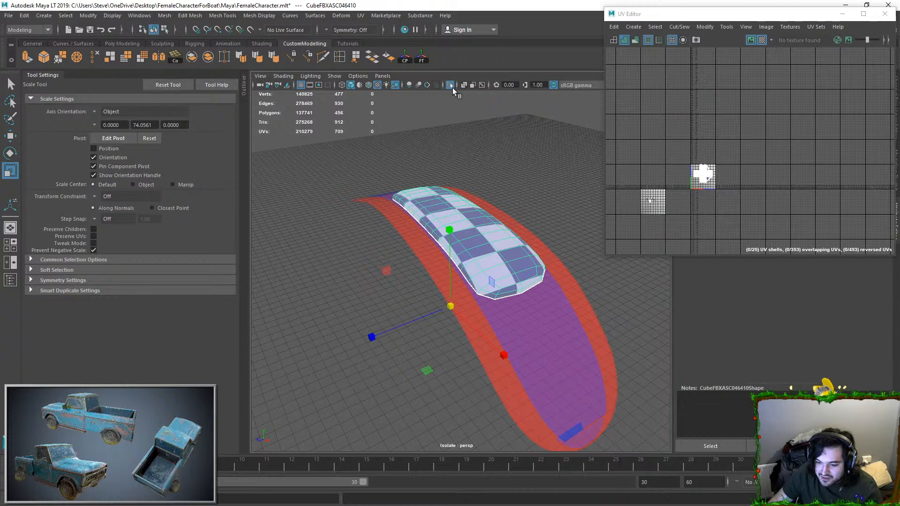
Step: Invert the pad's face selection, isolate the remaining faces of the curved plate and unitize their UVs
{"action": "left_click", "coordinate": [452, 87]}
{"action": "right_click_drag", "start_coordinate": [422, 243], "coordinate": [422, 260]}
{"action": "left_click", "coordinate": [422, 243]}
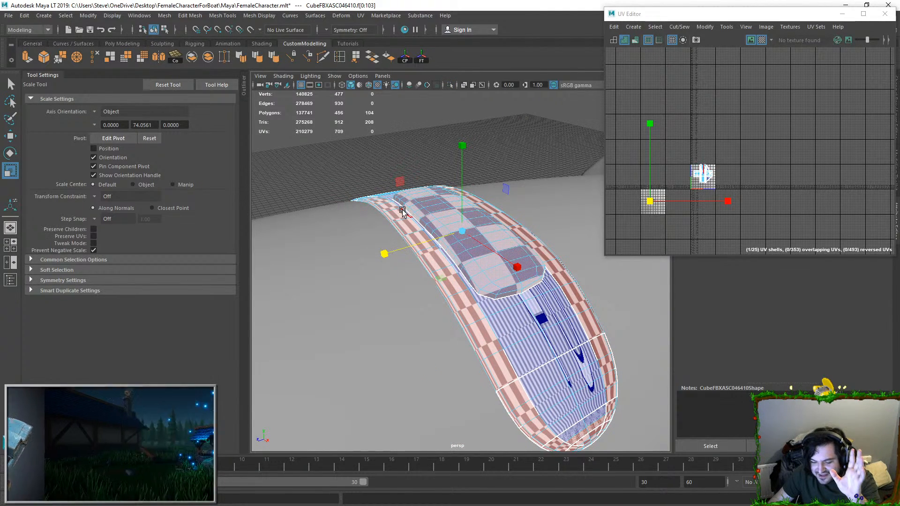
{"action": "key", "text": "ctrl+shift+i"}
{"action": "left_click", "coordinate": [448, 87]}
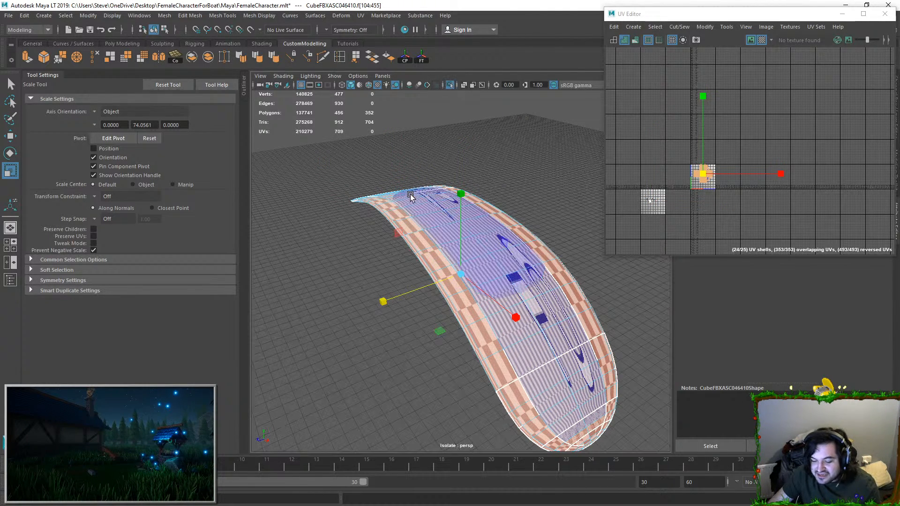
{"action": "mouse_move", "coordinate": [421, 168]}
{"action": "left_mouse_down", "text": "alt"}
{"action": "mouse_move", "coordinate": [447, 184]}
{"action": "mouse_move", "coordinate": [408, 175]}
{"action": "left_mouse_up", "text": "alt"}
{"action": "left_click_drag", "start_coordinate": [478, 190], "coordinate": [631, 107], "text": "alt"}
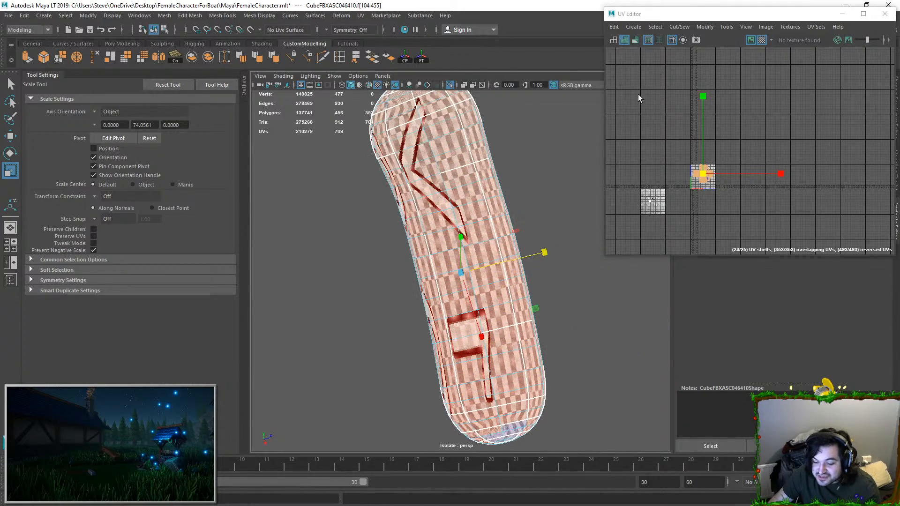
{"action": "left_click", "coordinate": [708, 27]}
{"action": "left_click", "coordinate": [717, 136]}
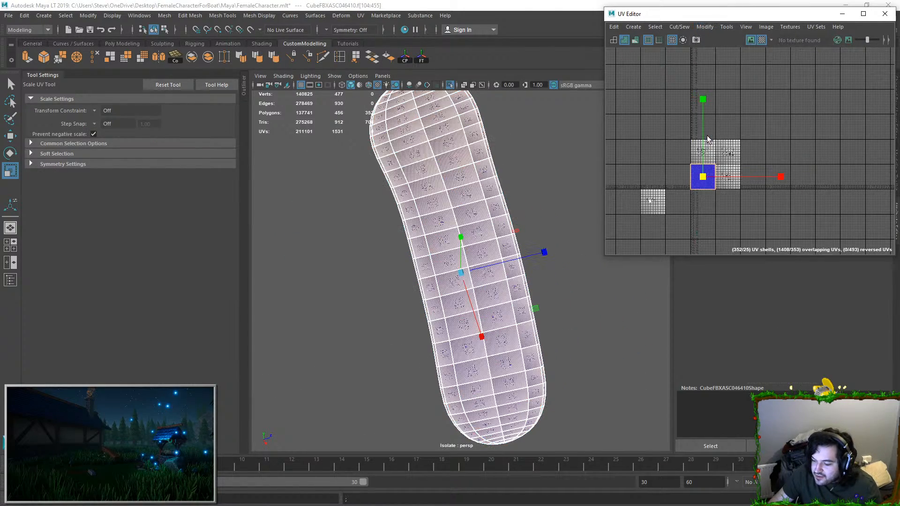
Step: Move the plate's unitized UVs aside, select all its edges, then sew them together into a shell and unfold it
{"action": "key", "text": "w"}
{"action": "left_click_drag", "start_coordinate": [704, 175], "coordinate": [702, 149]}
{"action": "key", "text": "ctrl+F10"}
{"action": "key", "text": "e"}
{"action": "key", "text": "r"}
{"action": "left_click_drag", "start_coordinate": [414, 201], "coordinate": [464, 143], "text": "alt"}
{"action": "double_click", "coordinate": [434, 141], "text": "ctrl"}
{"action": "left_click", "coordinate": [684, 28]}
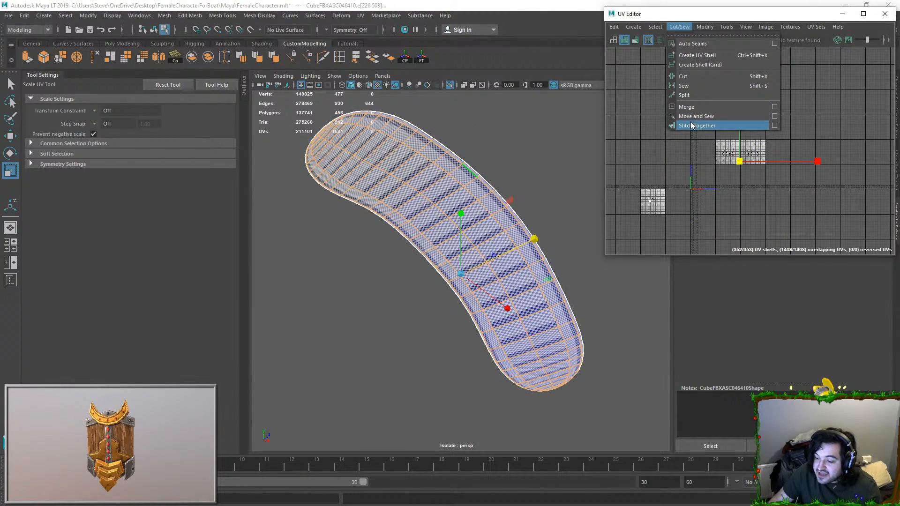
{"action": "left_click", "coordinate": [703, 125]}
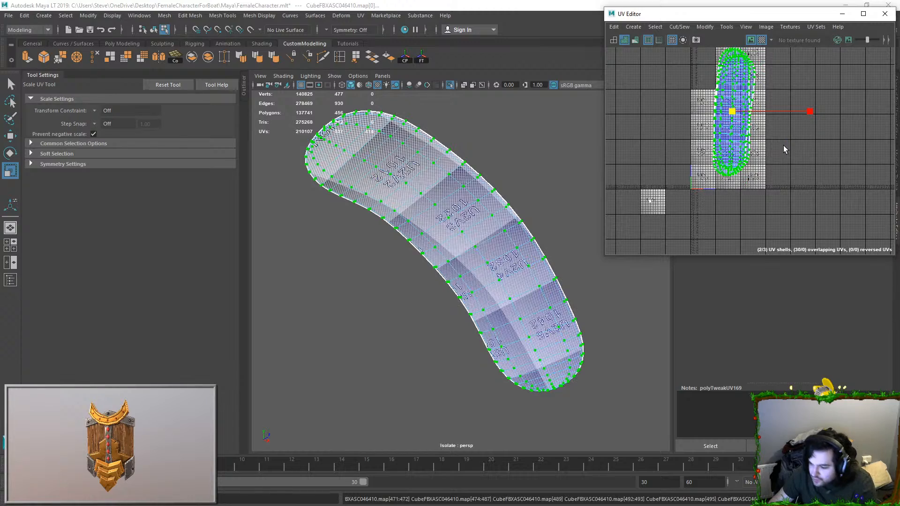
Step: Move the plate's unfolded shell outside the main UV tile and turn off isolation to show the whole character
{"action": "key", "text": "w"}
{"action": "left_click_drag", "start_coordinate": [729, 138], "coordinate": [658, 135]}
{"action": "right_click_drag", "start_coordinate": [461, 174], "coordinate": [496, 136]}
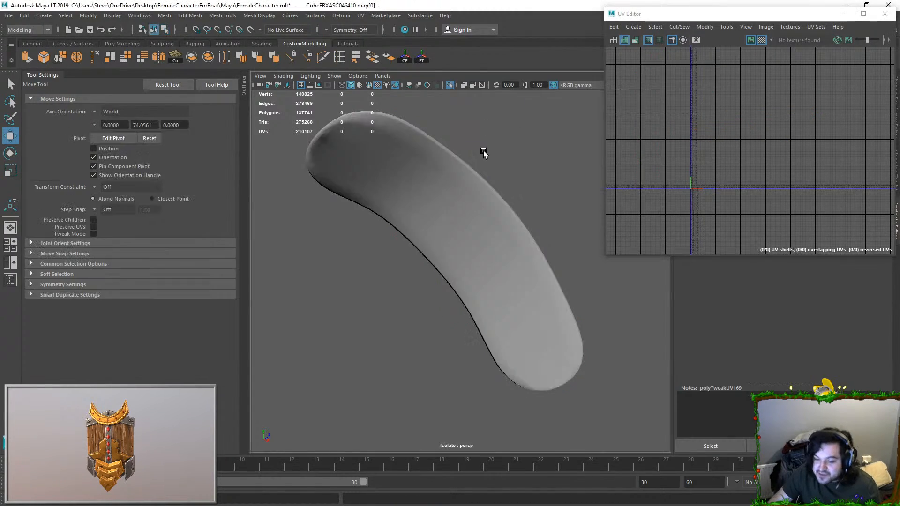
{"action": "left_click", "coordinate": [449, 85]}
Step: Select the padded plate, arms, gloves and forearm bandage wraps and combine them into one mesh
{"action": "mouse_move", "coordinate": [474, 185]}
{"action": "left_mouse_down", "text": "alt"}
{"action": "mouse_move", "coordinate": [470, 239]}
{"action": "mouse_move", "coordinate": [490, 295]}
{"action": "left_mouse_up", "text": "alt"}
{"action": "scroll", "coordinate": [498, 195], "scroll_direction": "down", "scroll_amount": 6}
{"action": "left_click", "coordinate": [501, 194]}
{"action": "left_click_drag", "start_coordinate": [502, 193], "coordinate": [496, 244], "text": "alt"}
{"action": "left_click", "coordinate": [496, 245]}
{"action": "left_click_drag", "start_coordinate": [383, 222], "coordinate": [439, 210], "text": "alt"}
{"action": "left_click", "coordinate": [375, 246], "text": "shift"}
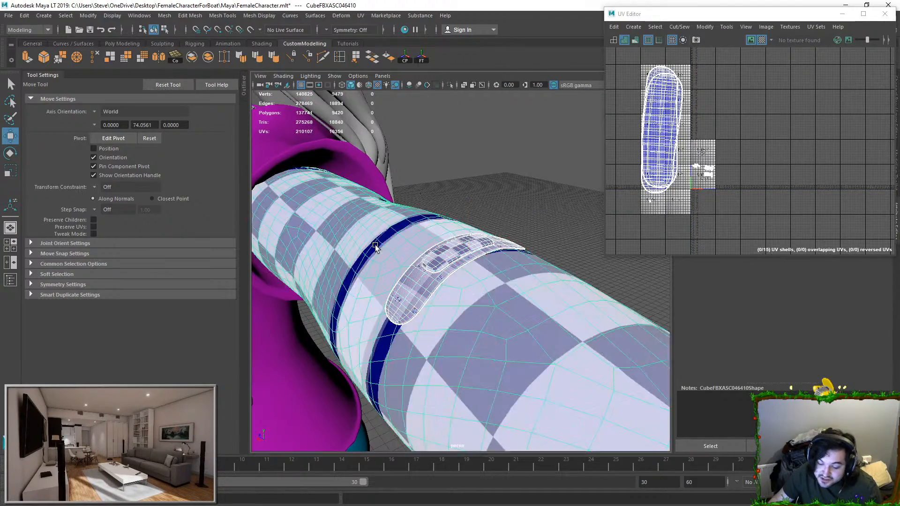
{"action": "scroll", "coordinate": [478, 265], "scroll_direction": "down", "scroll_amount": 8}
{"action": "left_click_drag", "start_coordinate": [482, 267], "coordinate": [513, 256], "text": "alt"}
{"action": "left_click", "coordinate": [555, 296], "text": "shift"}
{"action": "middle_click_drag", "start_coordinate": [555, 296], "coordinate": [424, 224], "text": "alt"}
{"action": "left_click_drag", "start_coordinate": [425, 276], "coordinate": [395, 237], "text": "alt"}
{"action": "middle_click_drag", "start_coordinate": [396, 237], "coordinate": [494, 243], "text": "alt"}
{"action": "left_click", "coordinate": [554, 239], "text": "shift"}
{"action": "scroll", "coordinate": [554, 239], "scroll_direction": "down", "scroll_amount": 6}
{"action": "left_click_drag", "start_coordinate": [548, 239], "coordinate": [464, 229], "text": "alt"}
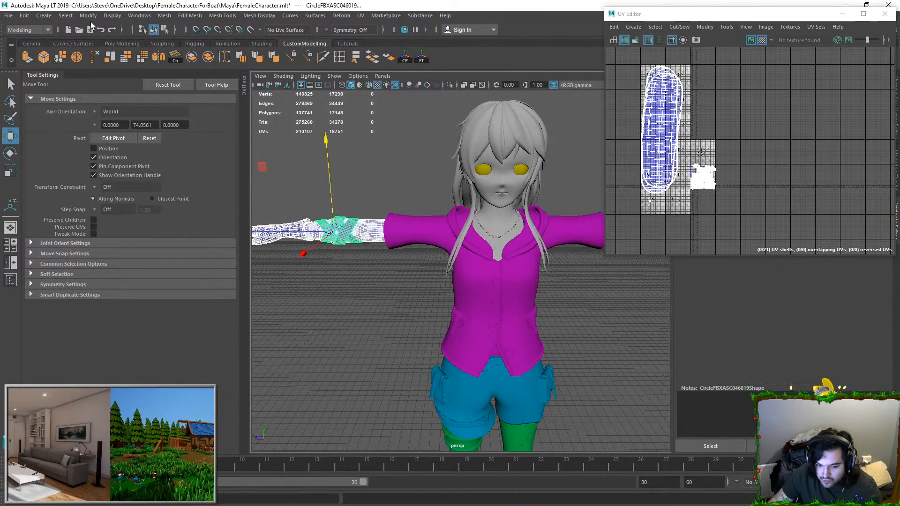
{"action": "left_click", "coordinate": [165, 17]}
{"action": "left_click", "coordinate": [167, 49]}
Step: Lay out the combined arm mesh's UVs in the main tile and turn on its smooth mesh preview
{"action": "scroll", "coordinate": [696, 171], "scroll_direction": "down", "scroll_amount": 5}
{"action": "right_click_drag", "start_coordinate": [702, 161], "coordinate": [750, 134]}
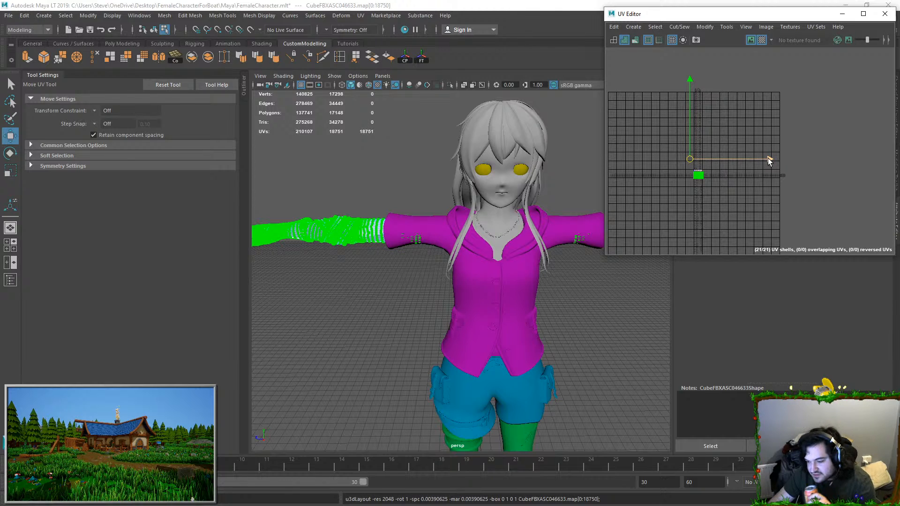
{"action": "scroll", "coordinate": [729, 171], "scroll_direction": "up", "scroll_amount": 3}
{"action": "left_click", "coordinate": [658, 183]}
{"action": "key", "text": "3"}
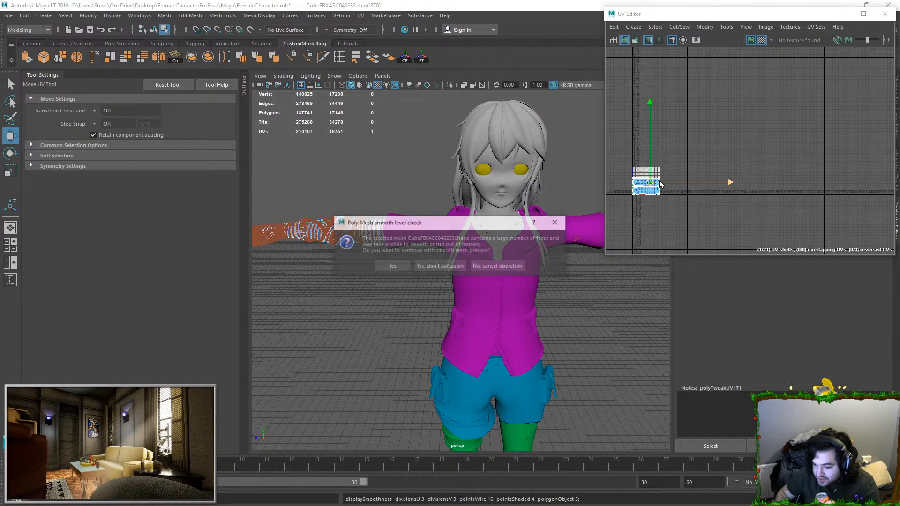
{"action": "left_click", "coordinate": [556, 222]}
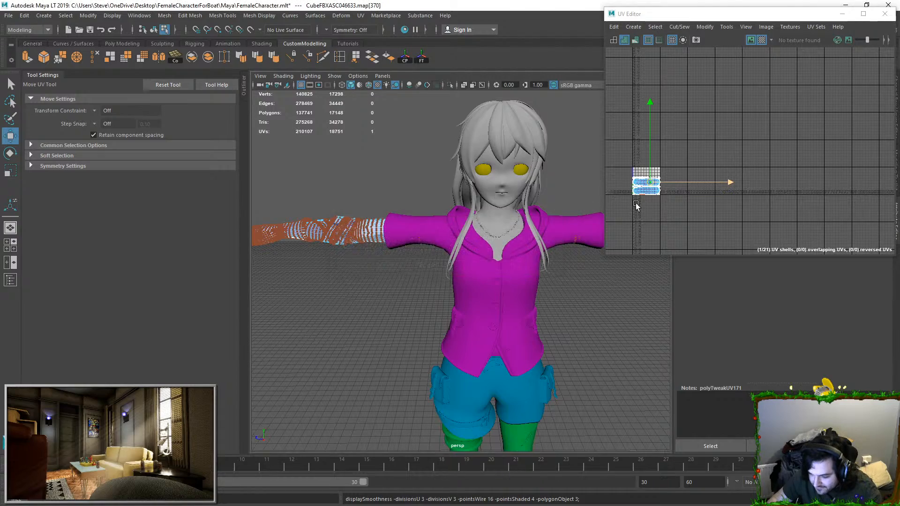
Step: Inspect the relative sizes of the laid-out shells in the main UV tile and save the scene
{"action": "left_click", "coordinate": [648, 193]}
{"action": "scroll", "coordinate": [645, 196], "scroll_direction": "up", "scroll_amount": 5}
{"action": "middle_click_drag", "start_coordinate": [645, 196], "coordinate": [772, 187], "text": "alt"}
{"action": "scroll", "coordinate": [772, 187], "scroll_direction": "up", "scroll_amount": 3}
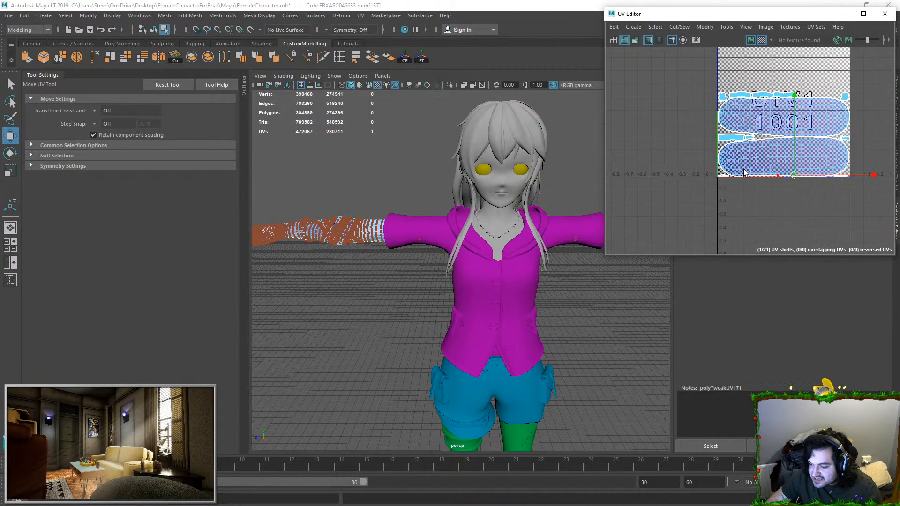
{"action": "scroll", "coordinate": [749, 158], "scroll_direction": "down", "scroll_amount": 2}
{"action": "scroll", "coordinate": [745, 158], "scroll_direction": "up", "scroll_amount": 5}
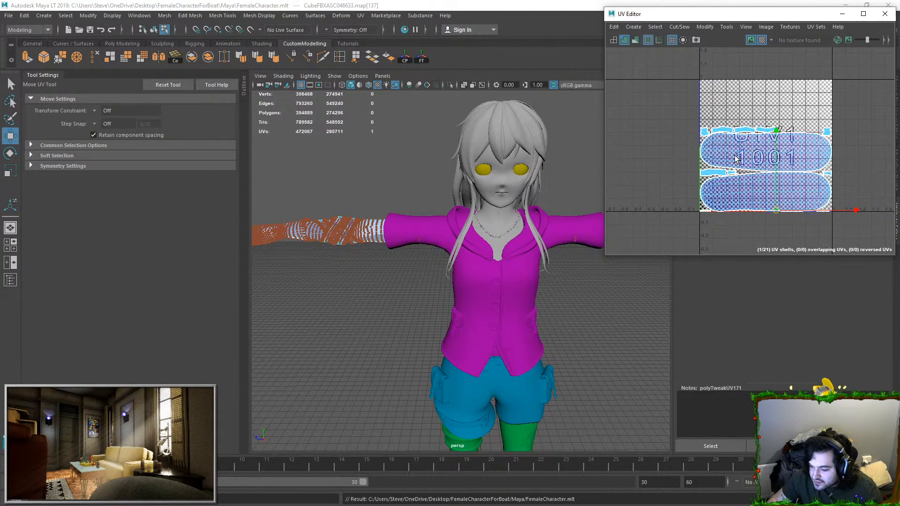
{"action": "scroll", "coordinate": [732, 157], "scroll_direction": "down", "scroll_amount": 4}
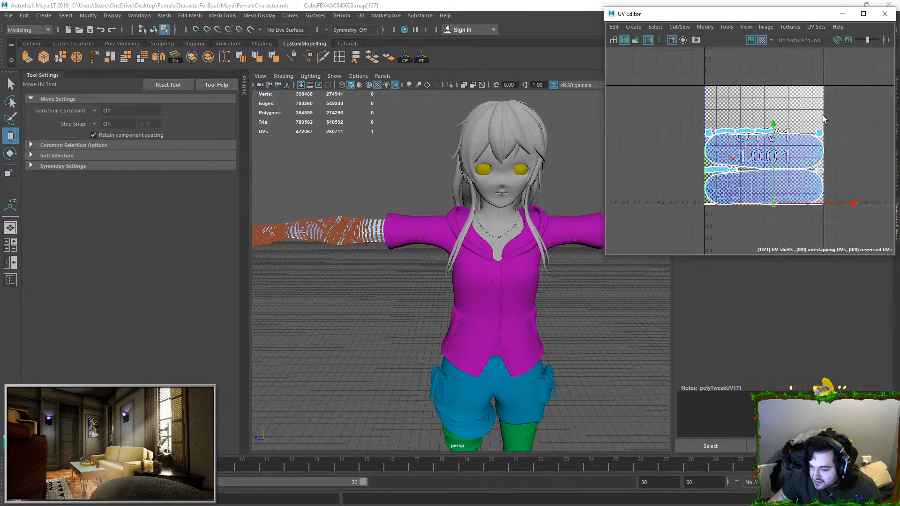
Step: Select all UVs of the combined arm mesh and delete the mesh's construction history
{"action": "left_click_drag", "start_coordinate": [687, 90], "coordinate": [887, 210]}
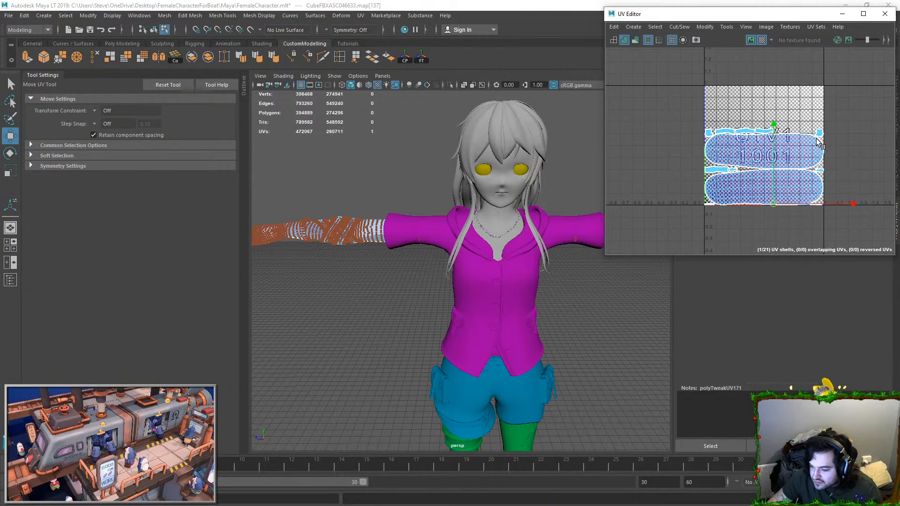
{"action": "scroll", "coordinate": [803, 142], "scroll_direction": "down", "scroll_amount": 3}
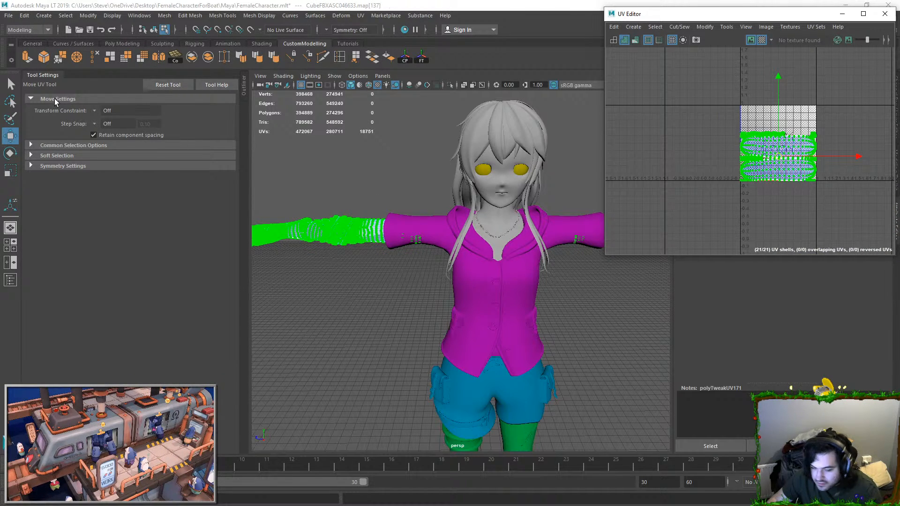
{"action": "left_click", "coordinate": [24, 16]}
{"action": "mouse_move", "coordinate": [96, 135]}
{"action": "left_click", "coordinate": [225, 142]}
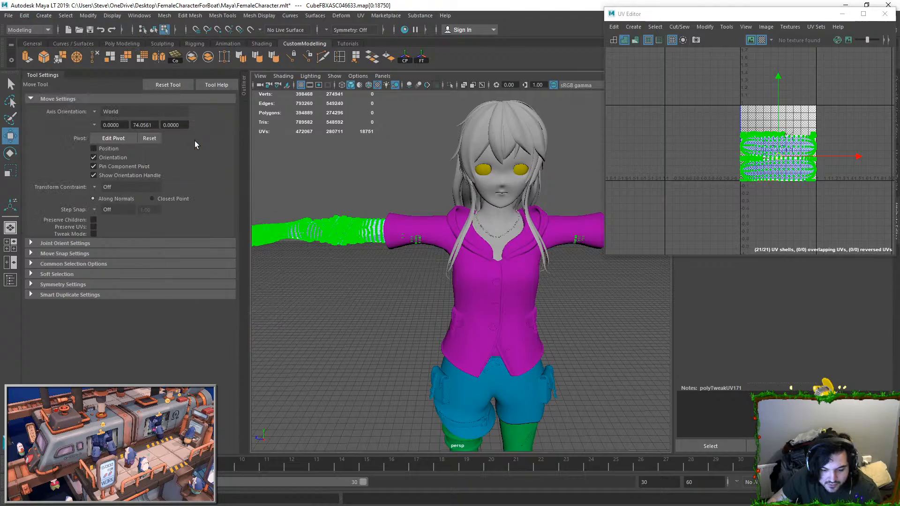
Step: Lay out all the arm mesh's UVs again with shell pre-scaling set to Preserve 3D Ratios at 2048 packing resolution
{"action": "left_click_drag", "start_coordinate": [291, 147], "coordinate": [379, 167], "text": "alt"}
{"action": "left_click_drag", "start_coordinate": [309, 162], "coordinate": [333, 148], "text": "alt"}
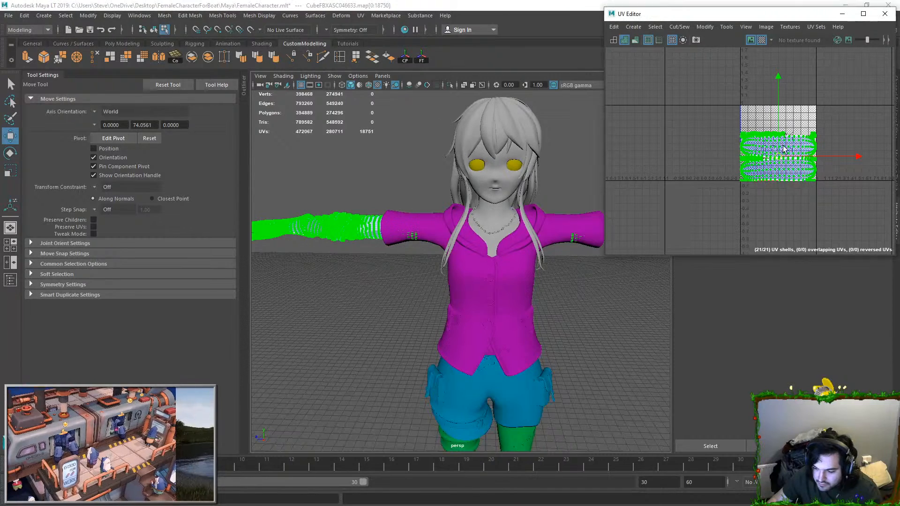
{"action": "left_click_drag", "start_coordinate": [787, 150], "coordinate": [723, 159]}
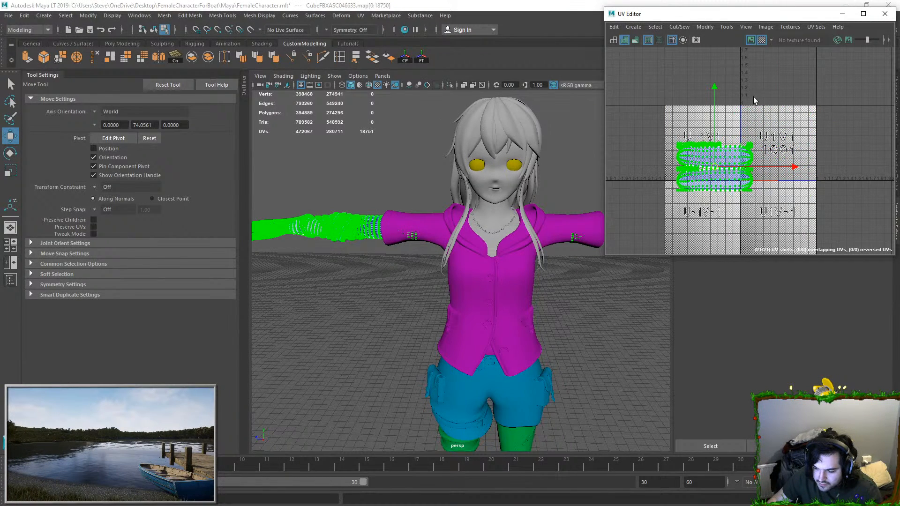
{"action": "left_click", "coordinate": [800, 184]}
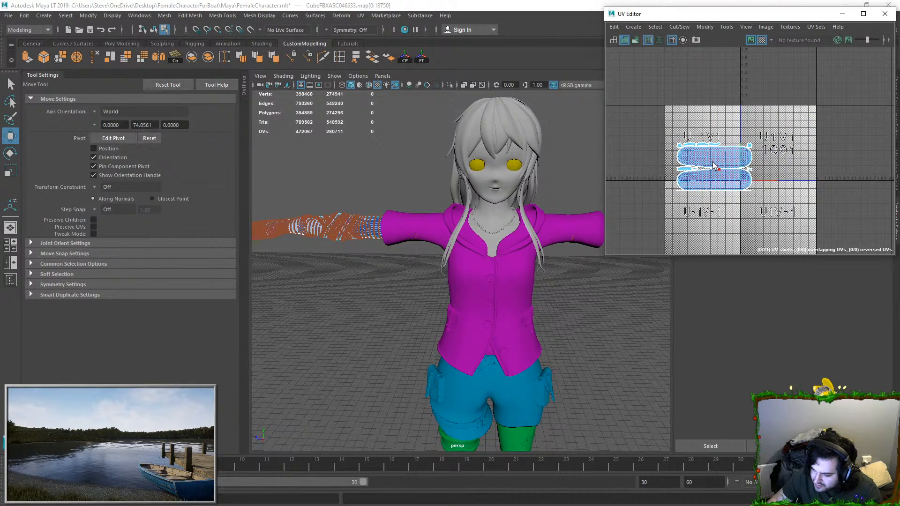
{"action": "key", "text": "ctrl+z"}
{"action": "left_click", "coordinate": [704, 27]}
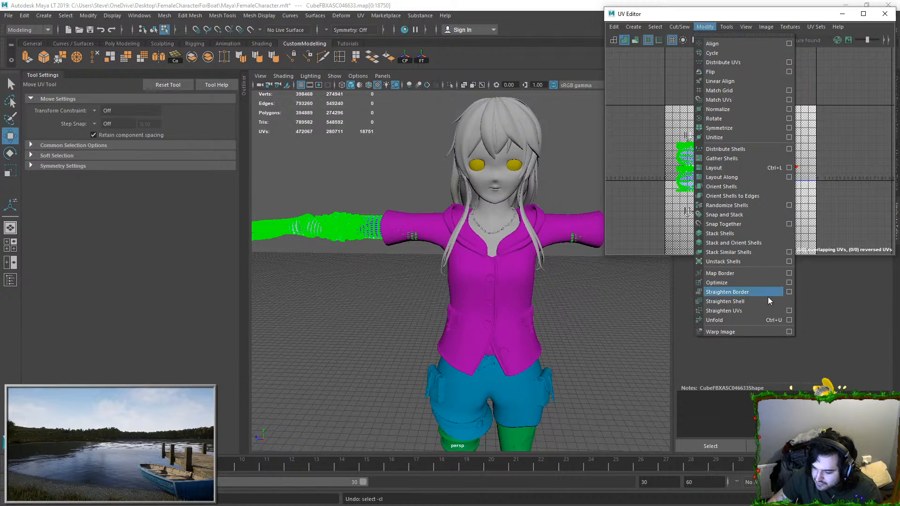
{"action": "left_click", "coordinate": [789, 170]}
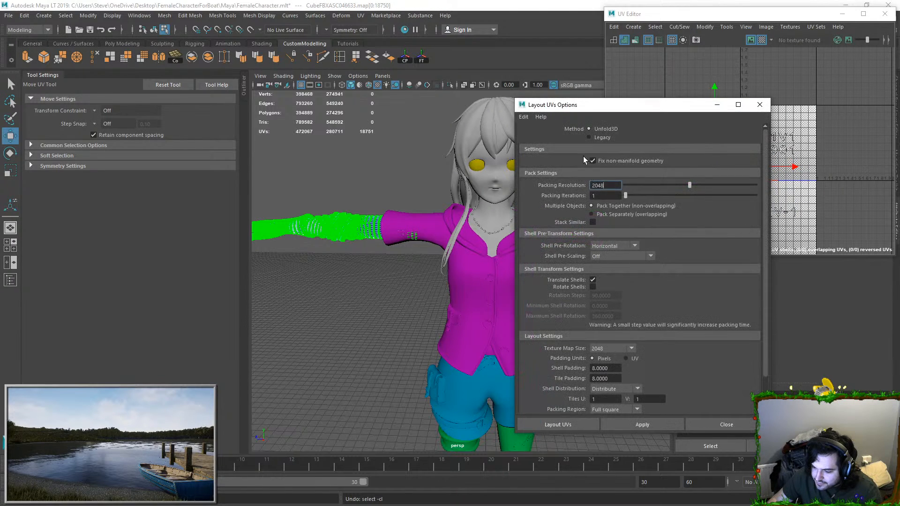
{"action": "left_click", "coordinate": [623, 256]}
{"action": "left_click", "coordinate": [609, 274]}
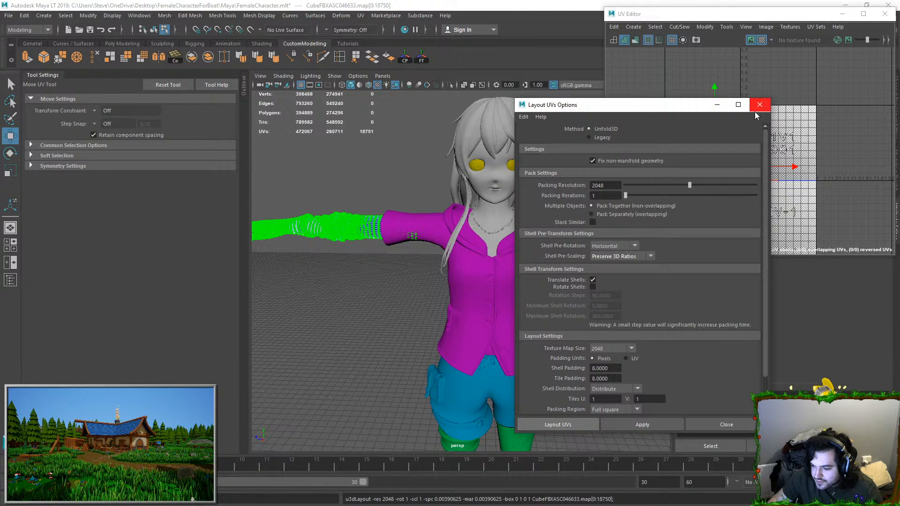
{"action": "left_click", "coordinate": [759, 105]}
Step: Check the new UV layout, save the scene, then close the UV Editor and the program
{"action": "scroll", "coordinate": [769, 152], "scroll_direction": "up", "scroll_amount": 5}
{"action": "scroll", "coordinate": [769, 152], "scroll_direction": "down", "scroll_amount": 4}
{"action": "scroll", "coordinate": [759, 148], "scroll_direction": "down", "scroll_amount": 4}
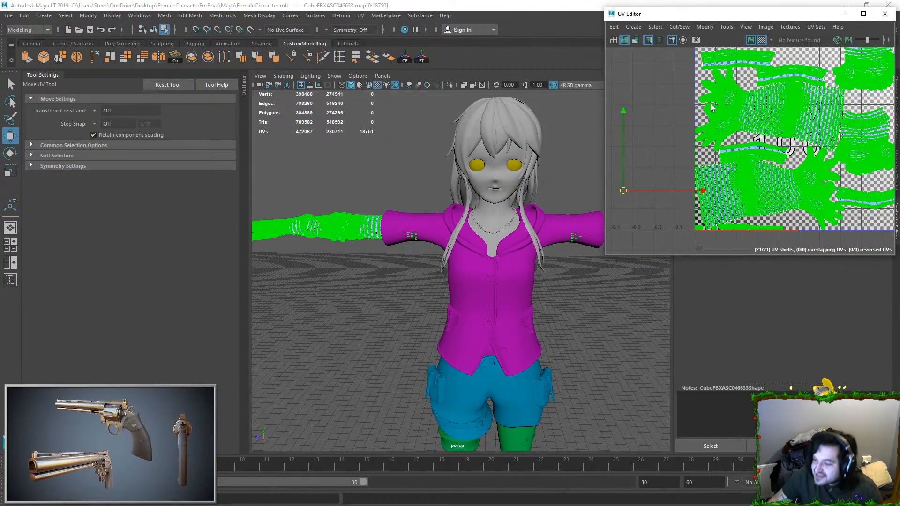
{"action": "key", "text": "ctrl+s"}
{"action": "left_click", "coordinate": [885, 14]}
{"action": "left_click", "coordinate": [889, 6]}
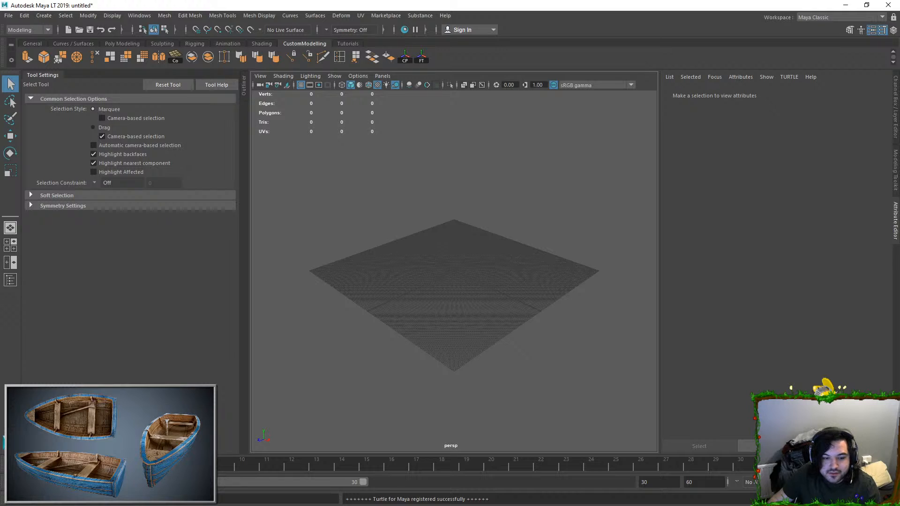
Step: Open the recent scene FemaleCharacter.mlt without saving the untitled scene
{"action": "left_click", "coordinate": [9, 16]}
{"action": "mouse_move", "coordinate": [47, 155]}
{"action": "mouse_move", "coordinate": [46, 229]}
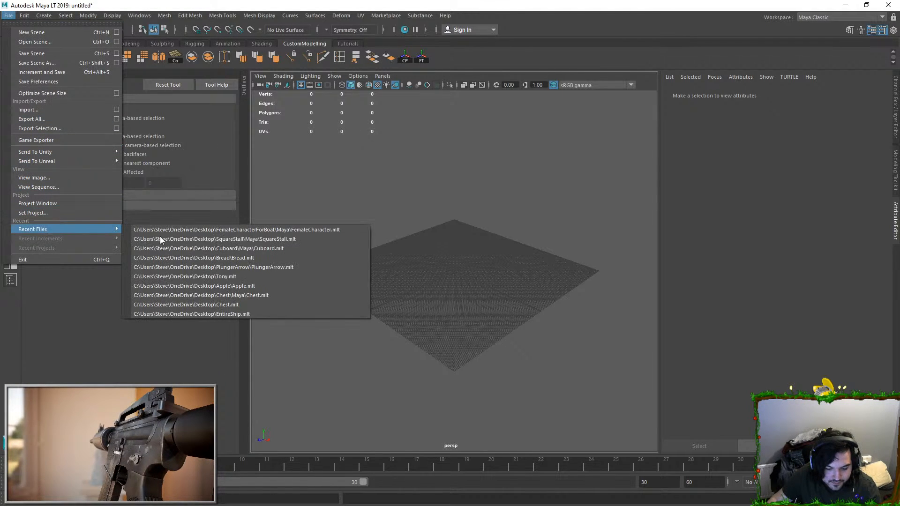
{"action": "left_click", "coordinate": [191, 239]}
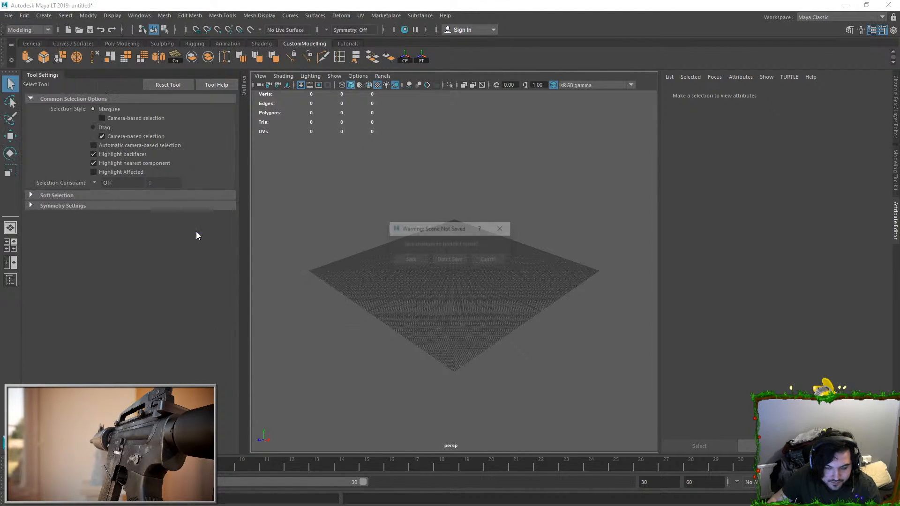
{"action": "left_click", "coordinate": [449, 260]}
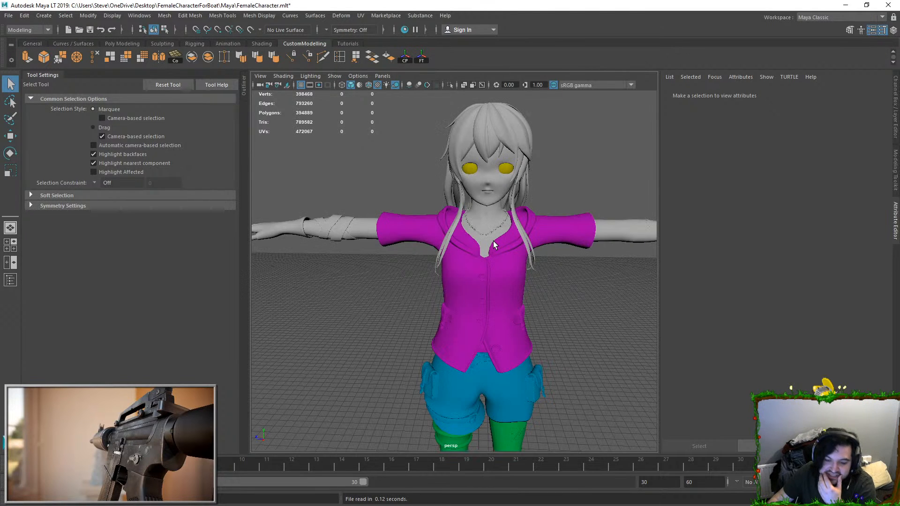
Step: Select the faces of the forearm bandage wraps on the combined arm mesh
{"action": "left_click", "coordinate": [347, 215]}
{"action": "scroll", "coordinate": [352, 225], "scroll_direction": "down", "scroll_amount": 3}
{"action": "left_click", "coordinate": [360, 179]}
{"action": "left_click", "coordinate": [355, 275]}
{"action": "left_click_drag", "start_coordinate": [355, 272], "coordinate": [398, 231], "text": "alt"}
{"action": "middle_click_drag", "start_coordinate": [397, 231], "coordinate": [431, 231], "text": "alt"}
{"action": "scroll", "coordinate": [398, 232], "scroll_direction": "up", "scroll_amount": 5}
{"action": "key", "text": "F11"}
{"action": "double_click", "coordinate": [346, 233]}
{"action": "left_click_drag", "start_coordinate": [345, 232], "coordinate": [398, 232], "text": "alt"}
{"action": "scroll", "coordinate": [397, 235], "scroll_direction": "up", "scroll_amount": 3}
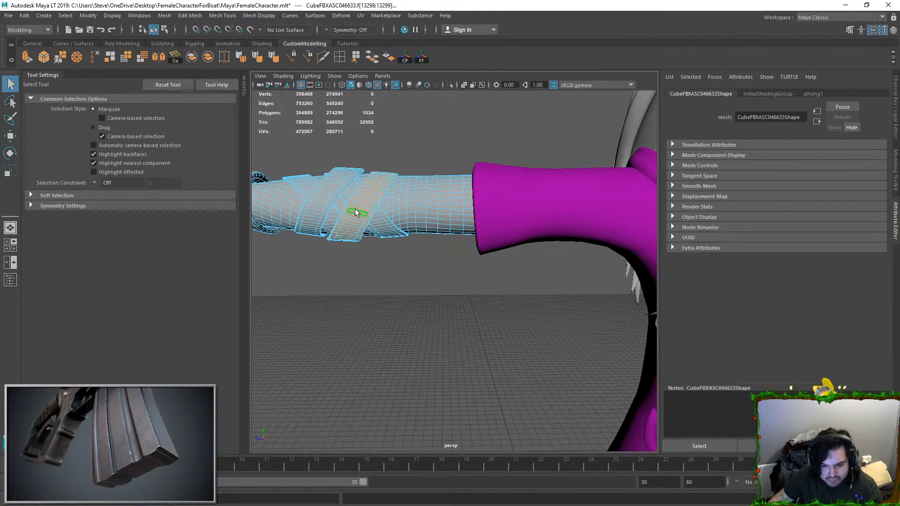
{"action": "double_click", "coordinate": [329, 220], "text": "shift"}
{"action": "double_click", "coordinate": [388, 229], "text": "shift"}
{"action": "middle_click_drag", "start_coordinate": [388, 229], "coordinate": [470, 231], "text": "alt"}
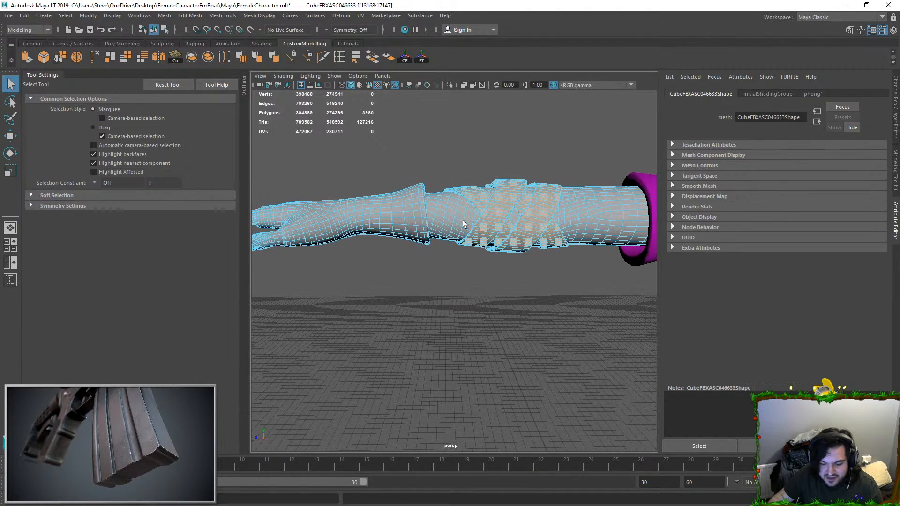
Step: Select the glove faces on each hand and separate both gloves from the arm mesh
{"action": "left_click_drag", "start_coordinate": [470, 231], "coordinate": [405, 240], "text": "alt"}
{"action": "middle_click_drag", "start_coordinate": [405, 241], "coordinate": [453, 224], "text": "alt"}
{"action": "scroll", "coordinate": [450, 224], "scroll_direction": "up", "scroll_amount": 2}
{"action": "double_click", "coordinate": [449, 223], "text": "shift"}
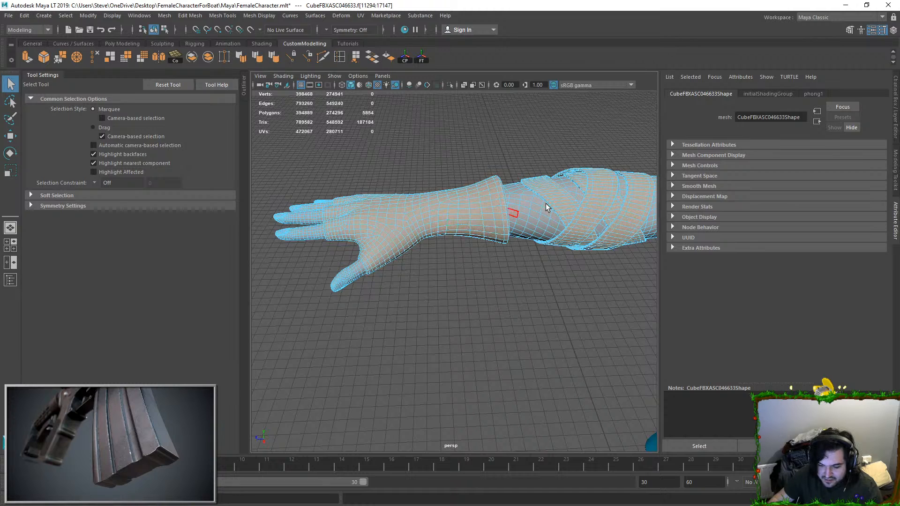
{"action": "scroll", "coordinate": [507, 181], "scroll_direction": "down", "scroll_amount": 3}
{"action": "left_click_drag", "start_coordinate": [471, 234], "coordinate": [326, 148], "text": "alt"}
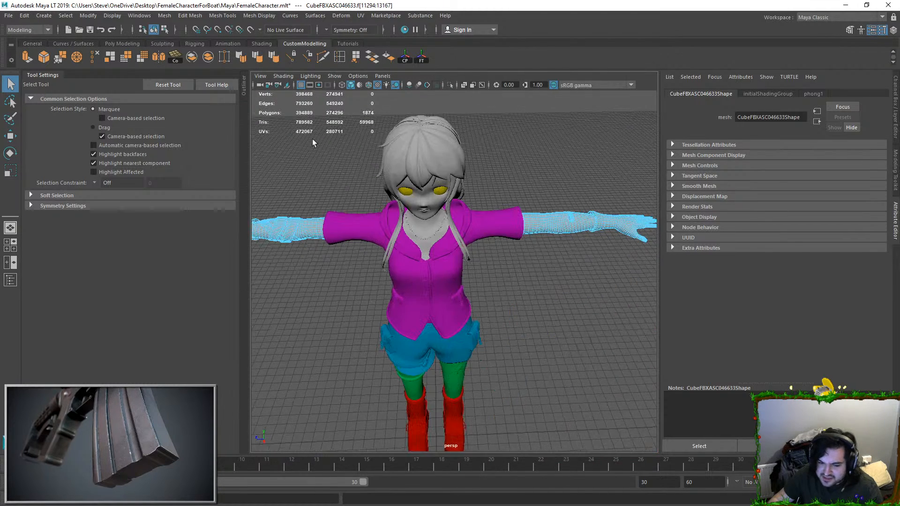
{"action": "left_click", "coordinate": [164, 17]}
{"action": "left_click", "coordinate": [197, 59]}
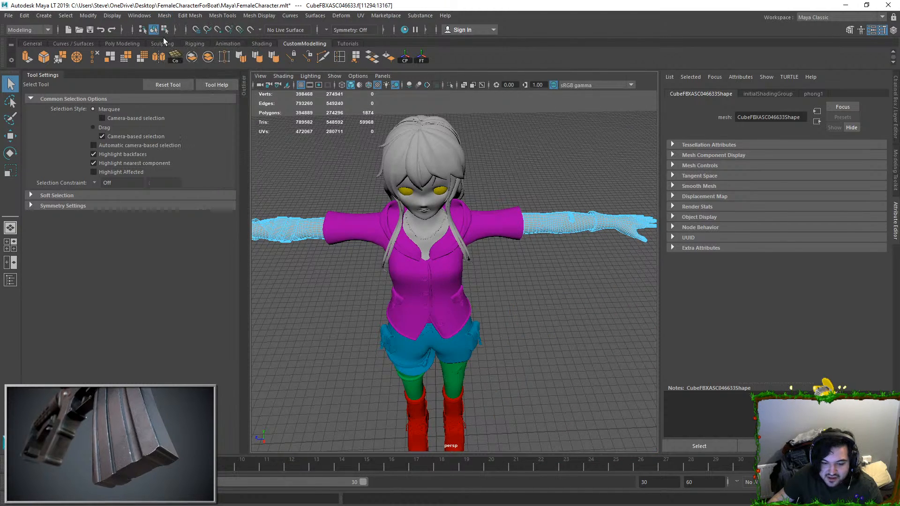
{"action": "scroll", "coordinate": [383, 173], "scroll_direction": "up", "scroll_amount": 3}
{"action": "key", "text": "g"}
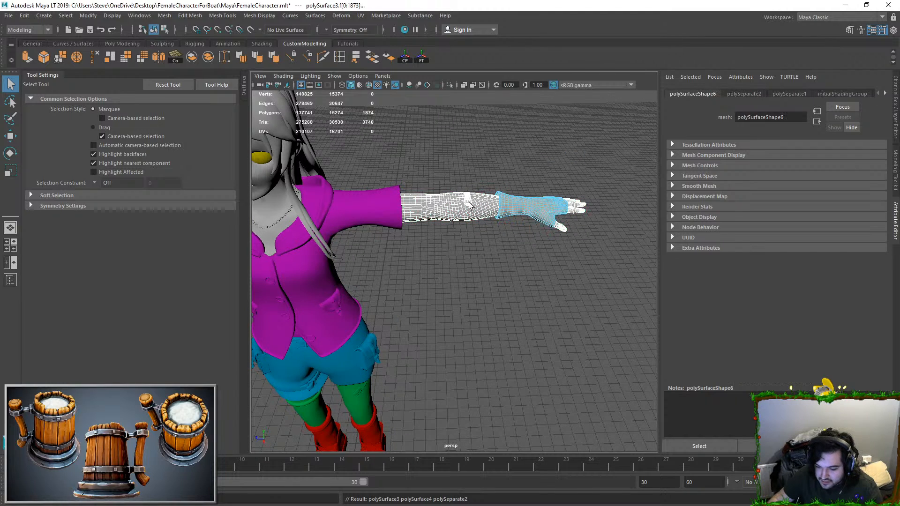
Step: Select the faces of the forearm bandage wraps and separate them from the remaining arm mesh
{"action": "left_click", "coordinate": [469, 202]}
{"action": "key", "text": "f"}
{"action": "key", "text": "ctrl+F11"}
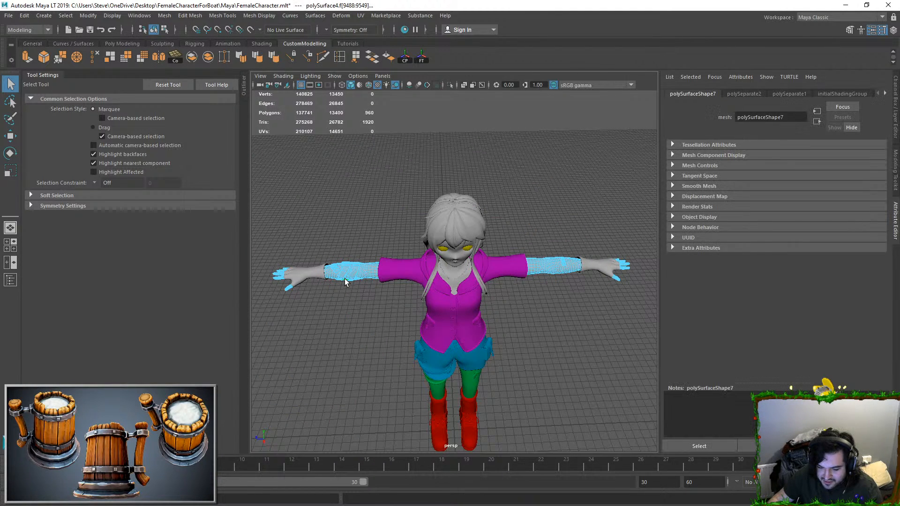
{"action": "key", "text": "f"}
{"action": "scroll", "coordinate": [549, 164], "scroll_direction": "down", "scroll_amount": 4}
{"action": "key", "text": "g"}
Step: Select all the separated bandage wrap pieces and combine them into a single mesh
{"action": "left_click", "coordinate": [527, 233]}
{"action": "left_click", "coordinate": [528, 233]}
{"action": "scroll", "coordinate": [528, 233], "scroll_direction": "down", "scroll_amount": 5}
{"action": "scroll", "coordinate": [527, 234], "scroll_direction": "up", "scroll_amount": 5}
{"action": "left_click", "coordinate": [550, 246], "text": "shift"}
{"action": "left_click", "coordinate": [474, 241], "text": "shift"}
{"action": "left_click", "coordinate": [435, 242], "text": "shift"}
{"action": "left_click", "coordinate": [164, 16]}
{"action": "left_click", "coordinate": [182, 49]}
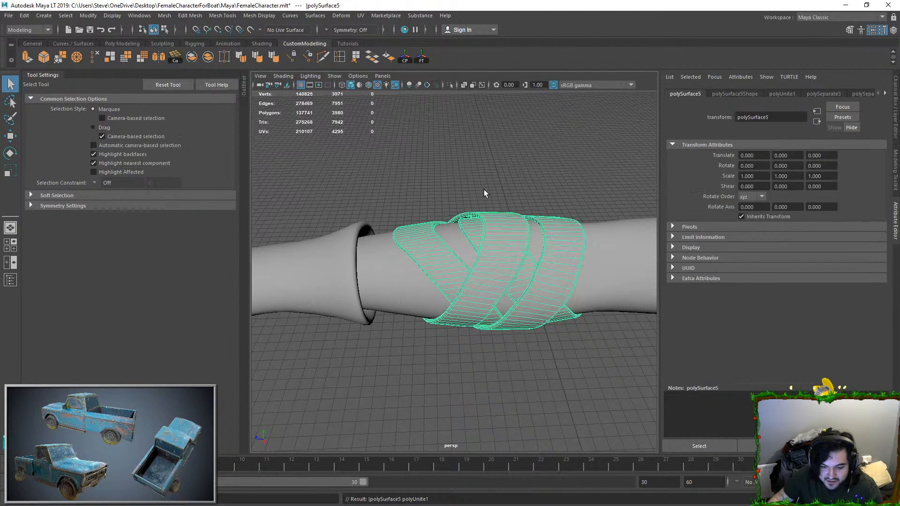
Step: Select the faces of the adhesive plaster on the forearm and separate them from the arm mesh
{"action": "scroll", "coordinate": [448, 176], "scroll_direction": "down", "scroll_amount": 8}
{"action": "left_click", "coordinate": [511, 212]}
{"action": "left_click", "coordinate": [431, 270]}
{"action": "middle_click_drag", "start_coordinate": [461, 258], "coordinate": [281, 236], "text": "alt"}
{"action": "scroll", "coordinate": [281, 236], "scroll_direction": "up", "scroll_amount": 5}
{"action": "middle_click_drag", "start_coordinate": [505, 240], "coordinate": [426, 251], "text": "alt"}
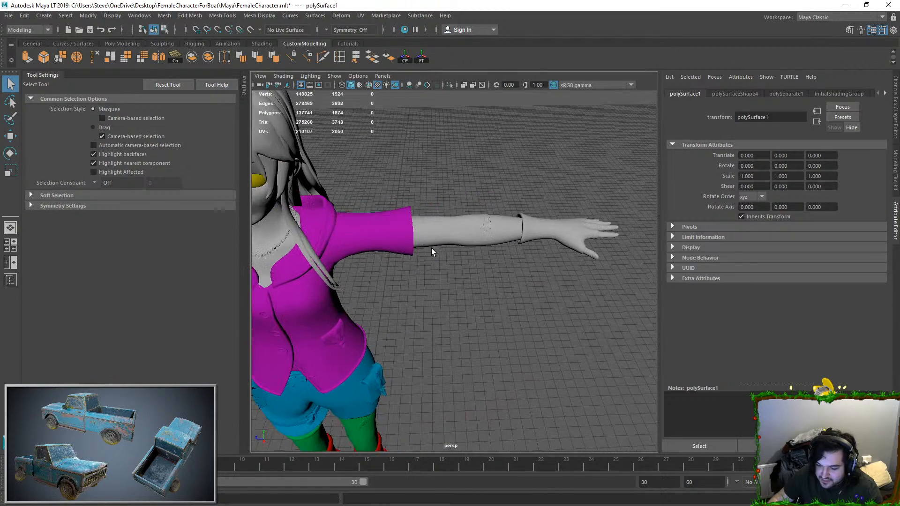
{"action": "left_click", "coordinate": [484, 221]}
{"action": "key", "text": "f"}
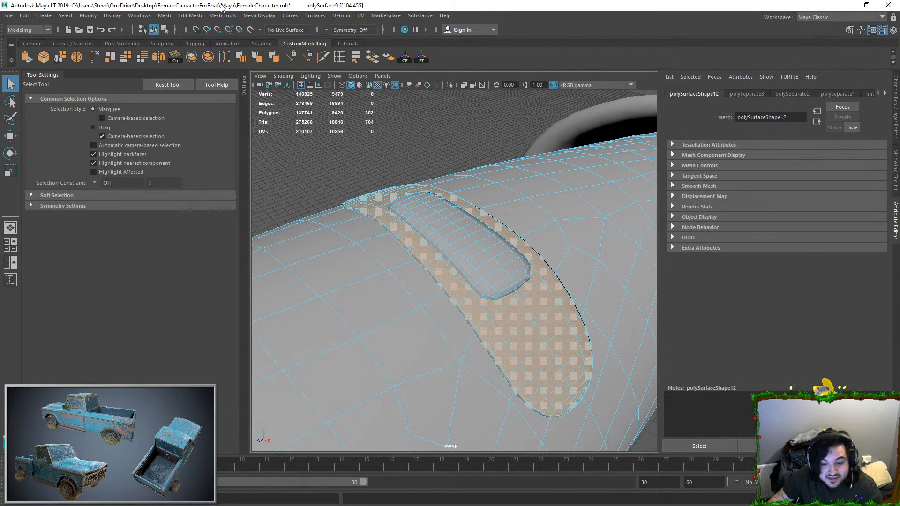
{"action": "left_click", "coordinate": [163, 17]}
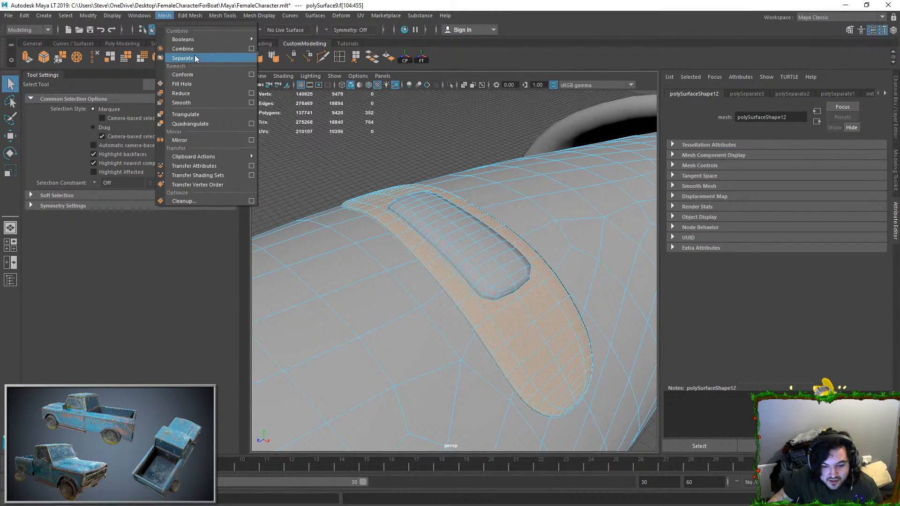
{"action": "left_click", "coordinate": [182, 58]}
Step: Select both pieces of the separated forearm plaster and combine them into a single mesh
{"action": "right_click_drag", "start_coordinate": [437, 229], "coordinate": [517, 161]}
{"action": "left_click", "coordinate": [459, 229]}
{"action": "left_click", "coordinate": [385, 212], "text": "shift"}
{"action": "left_click", "coordinate": [164, 16]}
{"action": "left_click", "coordinate": [180, 49]}
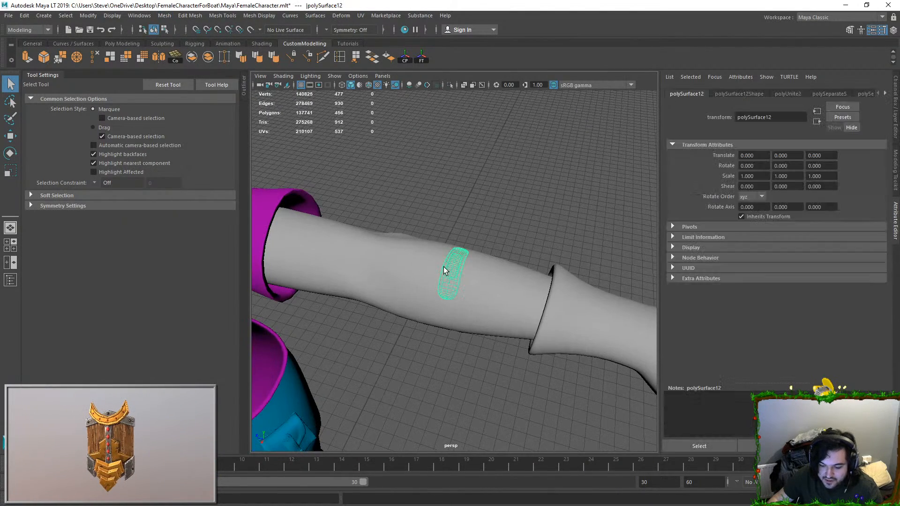
Step: Open the UV Editor and display the UVs of the remaining arm mesh
{"action": "left_click", "coordinate": [527, 288]}
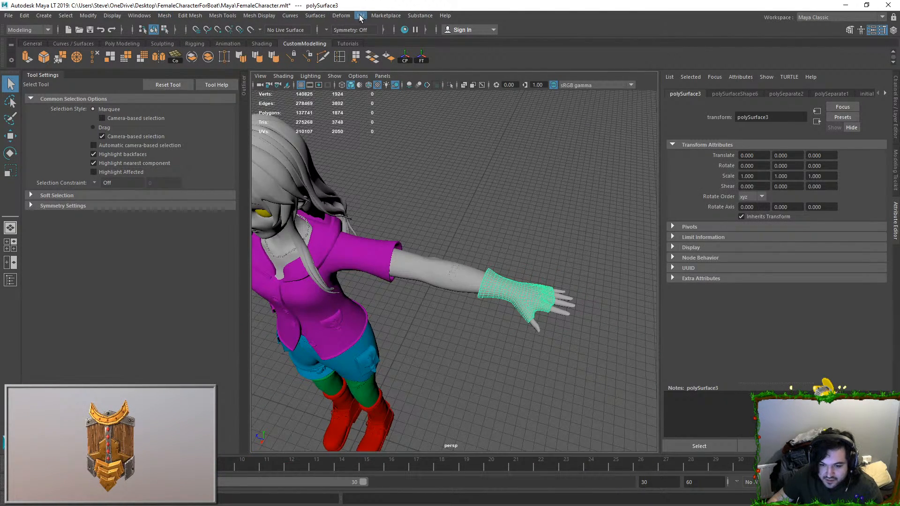
{"action": "left_click", "coordinate": [359, 16]}
{"action": "left_click", "coordinate": [410, 33]}
{"action": "left_click", "coordinate": [449, 264]}
{"action": "scroll", "coordinate": [744, 145], "scroll_direction": "down", "scroll_amount": 5}
{"action": "middle_click_drag", "start_coordinate": [696, 179], "coordinate": [724, 166], "text": "alt"}
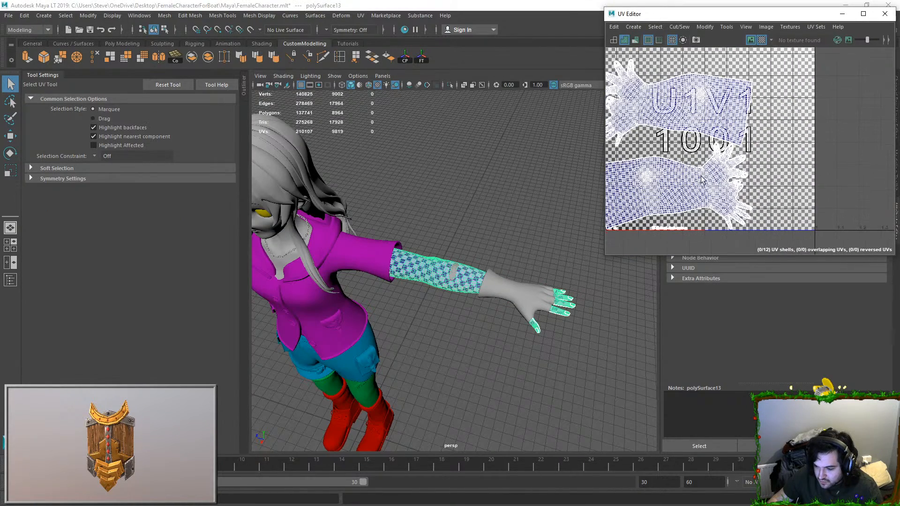
Step: Select the arms, bandage wraps, gloves and forearm plaster together so their UVs share one view
{"action": "left_click", "coordinate": [511, 283]}
{"action": "scroll", "coordinate": [511, 283], "scroll_direction": "down", "scroll_amount": 5}
{"action": "left_click_drag", "start_coordinate": [511, 283], "coordinate": [548, 251], "text": "alt"}
{"action": "left_click_drag", "start_coordinate": [336, 206], "coordinate": [425, 286]}
{"action": "left_click", "coordinate": [564, 217]}
{"action": "left_click_drag", "start_coordinate": [315, 209], "coordinate": [406, 278]}
{"action": "left_click", "coordinate": [580, 249], "text": "shift"}
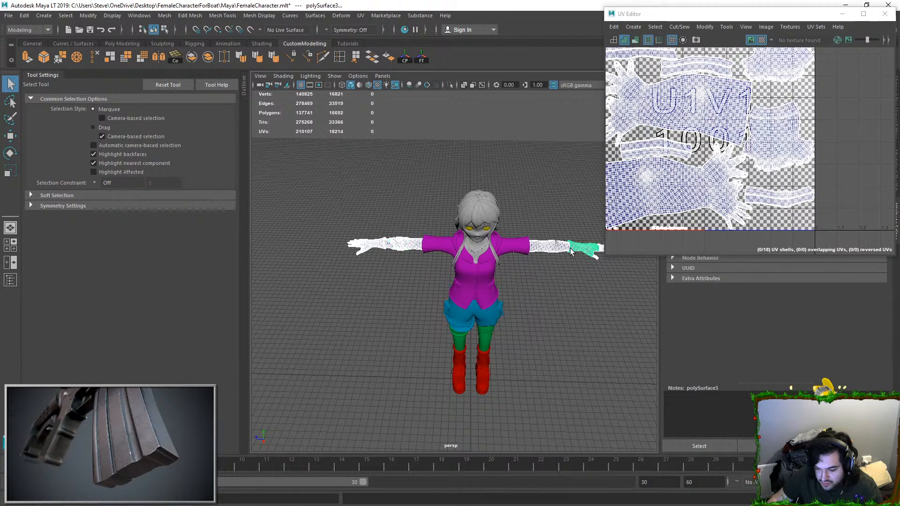
{"action": "key", "text": "f"}
{"action": "key", "text": "w"}
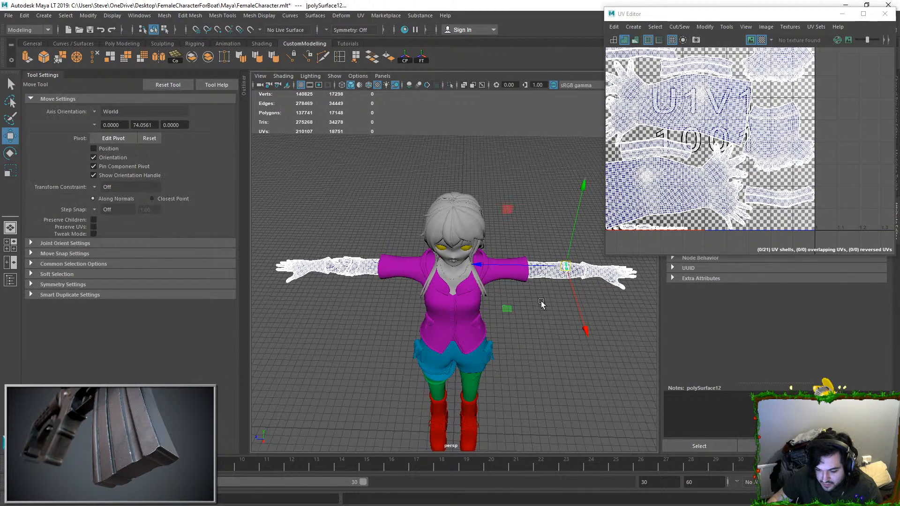
{"action": "left_click_drag", "start_coordinate": [564, 266], "coordinate": [535, 103]}
{"action": "left_click_drag", "start_coordinate": [470, 299], "coordinate": [436, 279], "text": "alt"}
{"action": "key", "text": "ctrl+z"}
Step: Lay out the UVs of all selected arm pieces together in the 0–1 tile and select all their shells
{"action": "left_click", "coordinate": [682, 28]}
{"action": "left_click", "coordinate": [762, 178]}
{"action": "scroll", "coordinate": [739, 178], "scroll_direction": "down", "scroll_amount": 3}
{"action": "scroll", "coordinate": [740, 177], "scroll_direction": "down", "scroll_amount": 3}
{"action": "middle_click_drag", "start_coordinate": [739, 177], "coordinate": [750, 174], "text": "alt"}
{"action": "scroll", "coordinate": [775, 112], "scroll_direction": "up", "scroll_amount": 2}
{"action": "right_click_drag", "start_coordinate": [772, 111], "coordinate": [802, 96]}
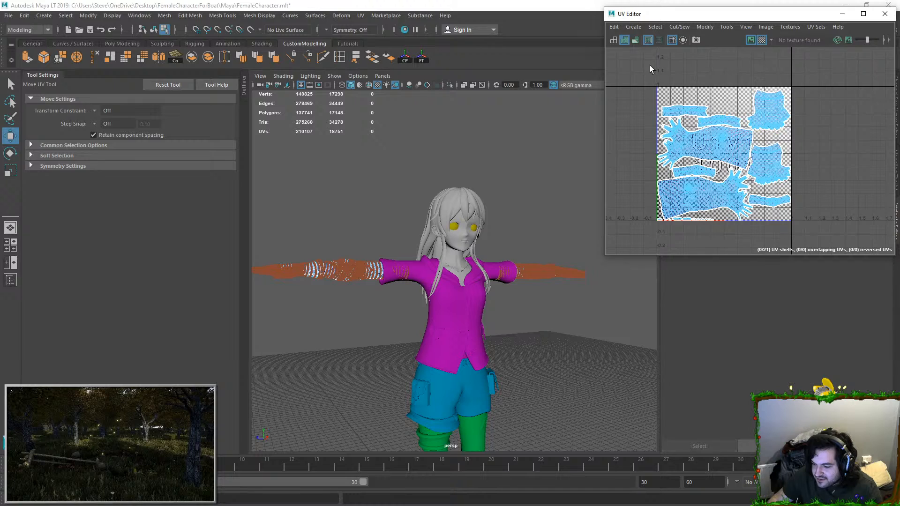
{"action": "left_click_drag", "start_coordinate": [649, 69], "coordinate": [815, 176]}
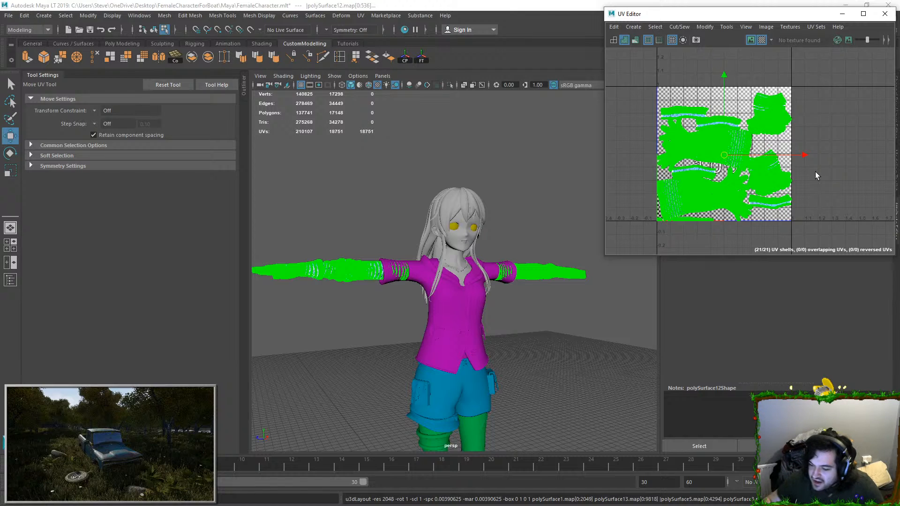
Step: Select the arm, wrap and glove meshes and assign them a new Phong material
{"action": "left_click", "coordinate": [345, 267]}
{"action": "left_click_drag", "start_coordinate": [305, 223], "coordinate": [350, 305]}
{"action": "left_click", "coordinate": [567, 270], "text": "shift"}
{"action": "right_click_drag", "start_coordinate": [566, 271], "coordinate": [583, 468]}
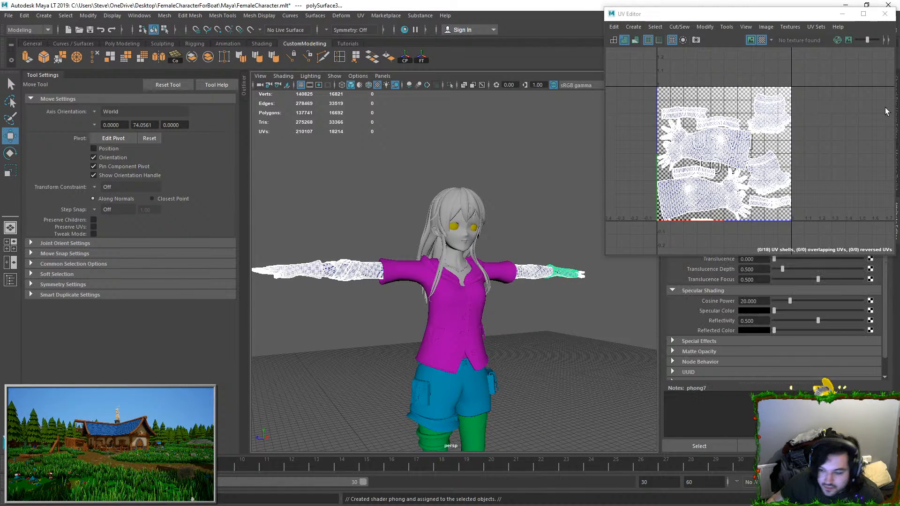
Step: Close the UV Editor and set the new Phong material's colour to cyan with hue 180 and saturation 1
{"action": "left_click", "coordinate": [842, 15]}
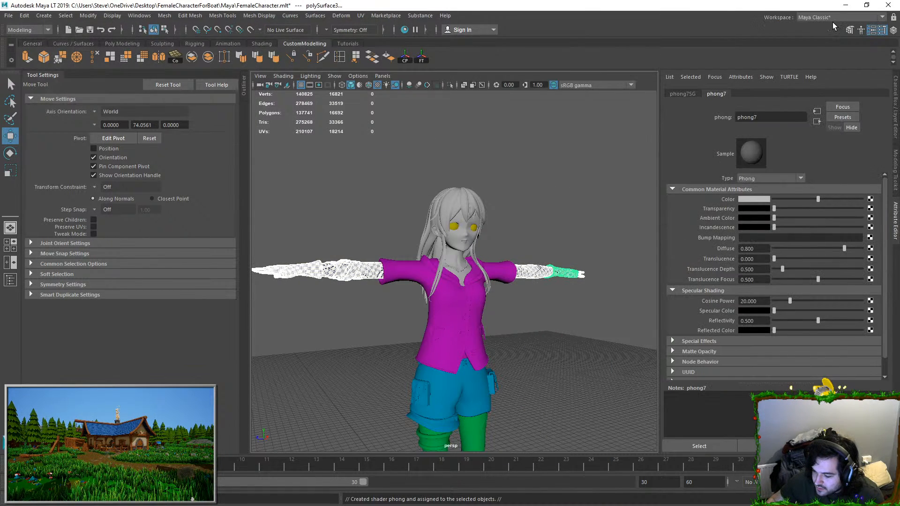
{"action": "left_click", "coordinate": [755, 200]}
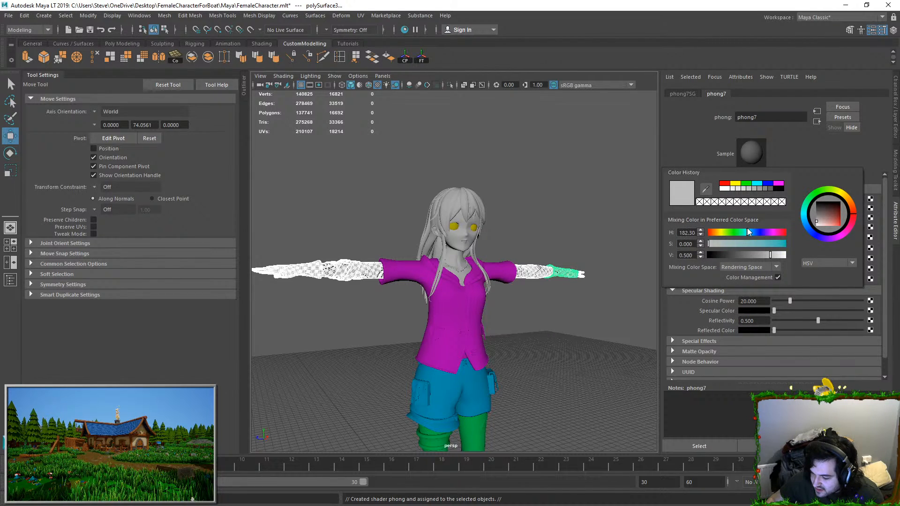
{"action": "scroll", "coordinate": [483, 320], "scroll_direction": "down", "scroll_amount": 2}
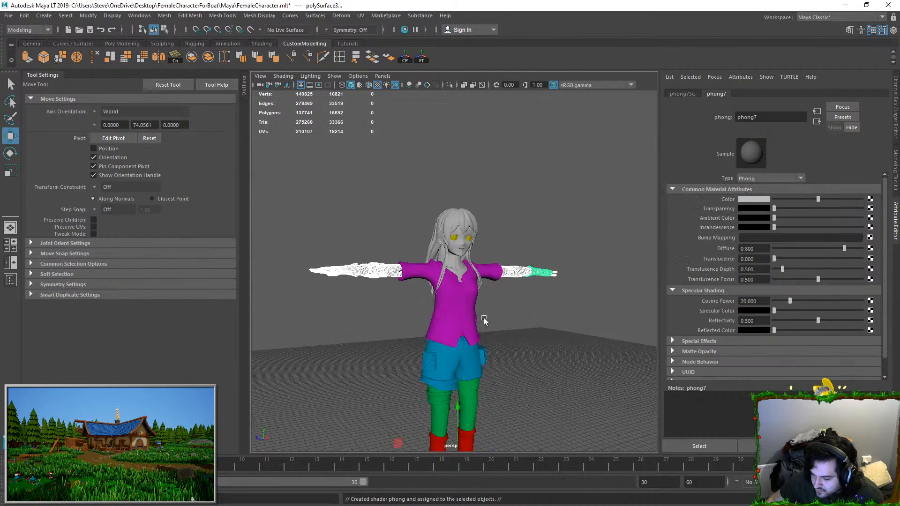
{"action": "scroll", "coordinate": [483, 320], "scroll_direction": "down", "scroll_amount": 2}
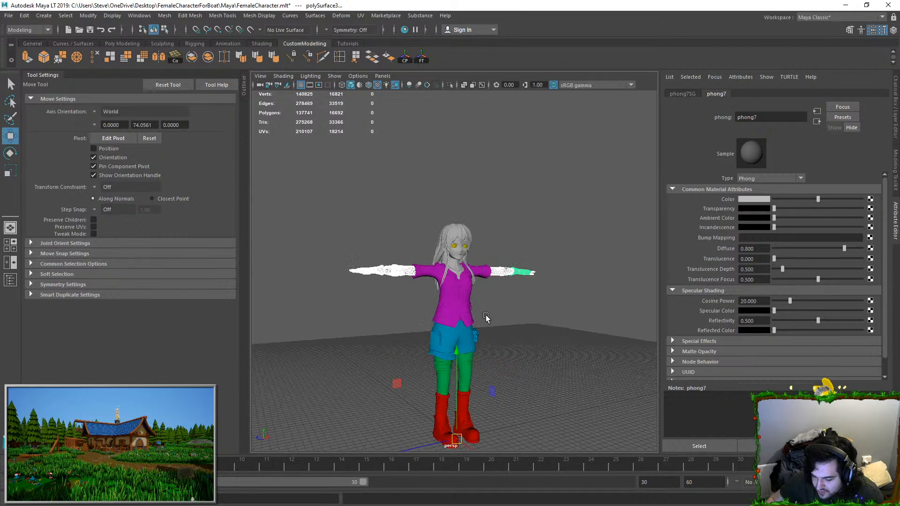
{"action": "left_click", "coordinate": [761, 201]}
{"action": "mouse_move", "coordinate": [735, 243]}
{"action": "left_mouse_down"}
{"action": "mouse_move", "coordinate": [723, 243]}
{"action": "mouse_move", "coordinate": [752, 245]}
{"action": "left_mouse_up"}
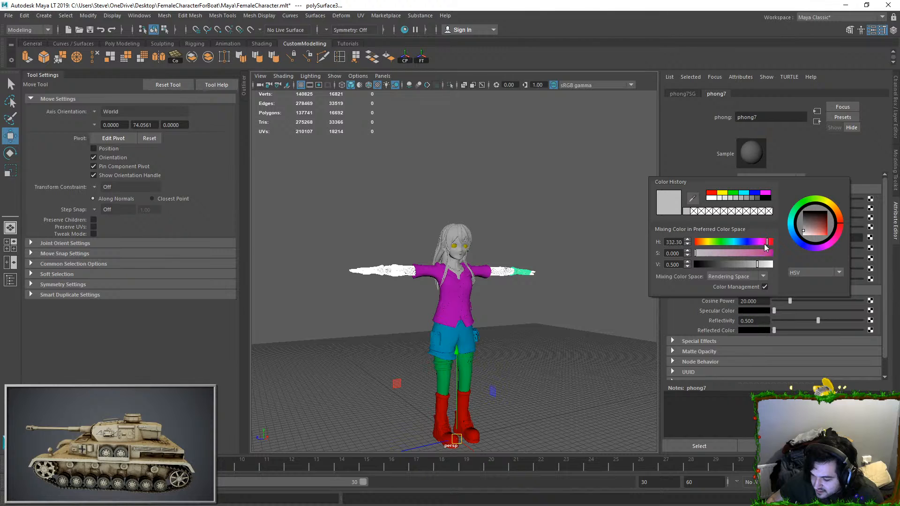
{"action": "left_click_drag", "start_coordinate": [762, 248], "coordinate": [731, 250]}
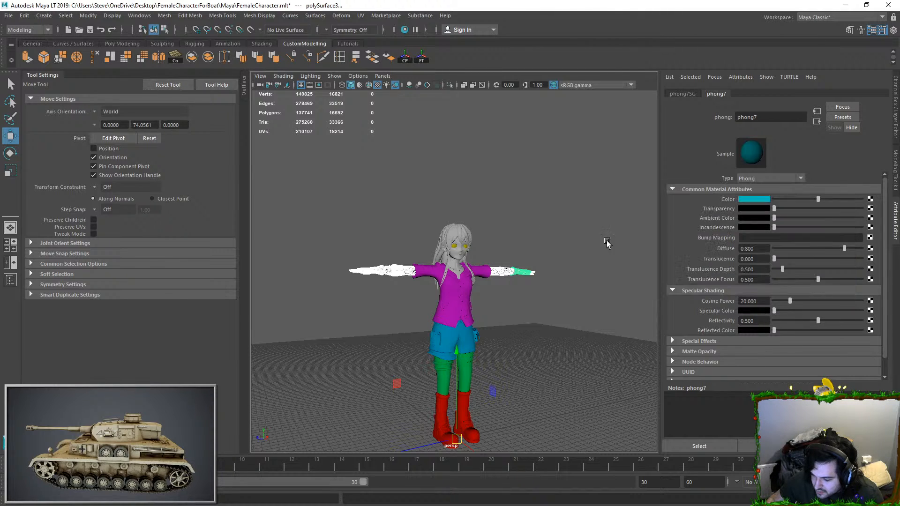
Step: Examine the recoloured arm pieces against the rest of the character from several angles
{"action": "left_click", "coordinate": [548, 234]}
{"action": "left_click", "coordinate": [522, 269]}
{"action": "right_click_drag", "start_coordinate": [522, 270], "coordinate": [556, 277], "text": "alt"}
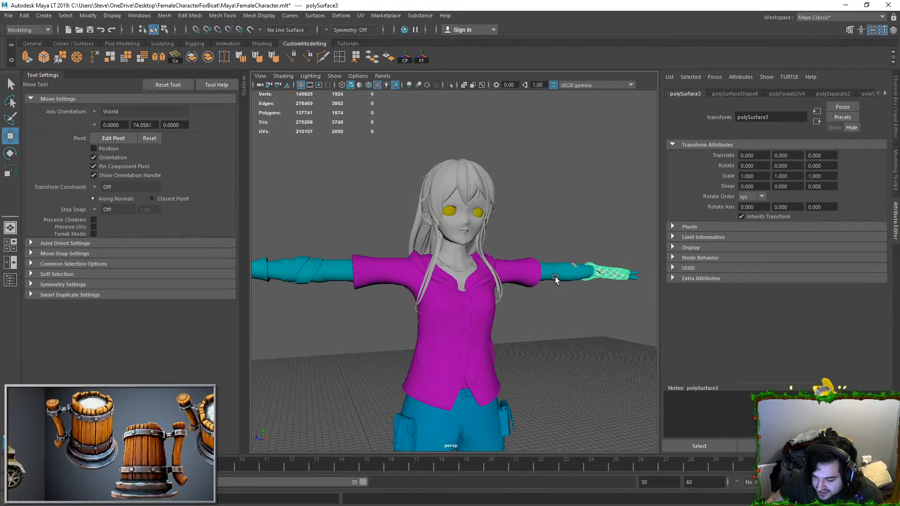
{"action": "left_click_drag", "start_coordinate": [556, 277], "coordinate": [452, 318], "text": "alt"}
{"action": "right_click_drag", "start_coordinate": [451, 317], "coordinate": [613, 497], "text": "alt"}
{"action": "left_click", "coordinate": [552, 278]}
{"action": "left_click", "coordinate": [602, 215]}
{"action": "right_click_drag", "start_coordinate": [602, 215], "coordinate": [513, 341], "text": "alt"}
{"action": "left_click_drag", "start_coordinate": [513, 341], "coordinate": [535, 283], "text": "alt"}
Step: Open the bandage wraps' Phong material and shift its colour to a greener teal with hue about 162
{"action": "left_click", "coordinate": [380, 254]}
{"action": "right_click_drag", "start_coordinate": [380, 254], "coordinate": [388, 451]}
{"action": "left_click", "coordinate": [754, 199]}
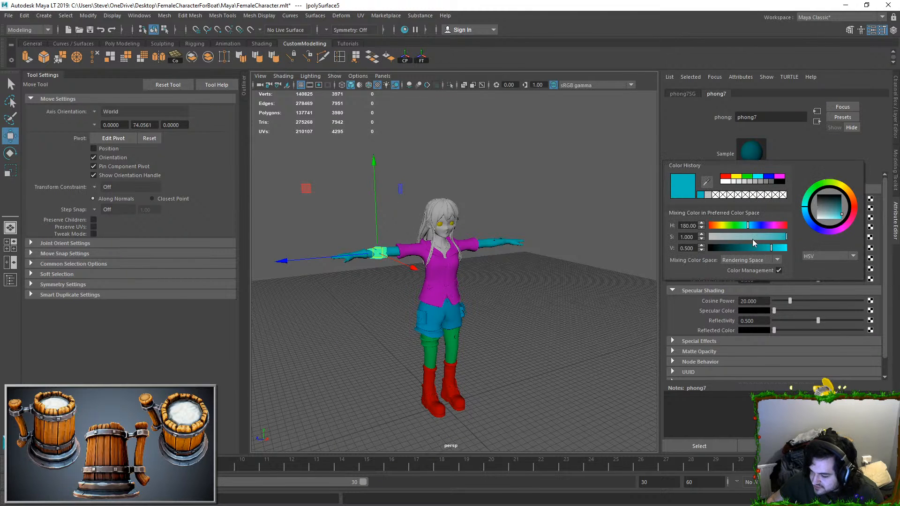
{"action": "left_click_drag", "start_coordinate": [745, 223], "coordinate": [744, 224]}
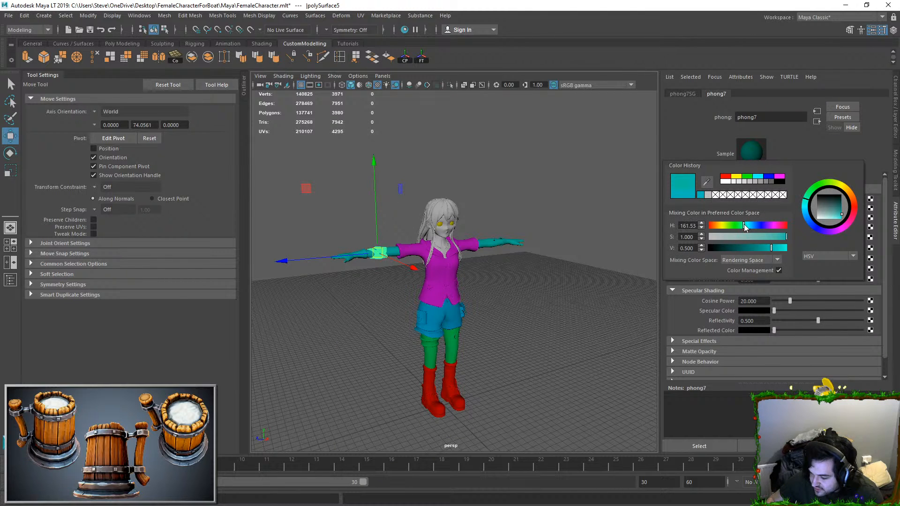
{"action": "left_click", "coordinate": [512, 231]}
Step: Examine the character's head, hair and upper clothing meshes from all sides
{"action": "scroll", "coordinate": [494, 235], "scroll_direction": "up", "scroll_amount": 2}
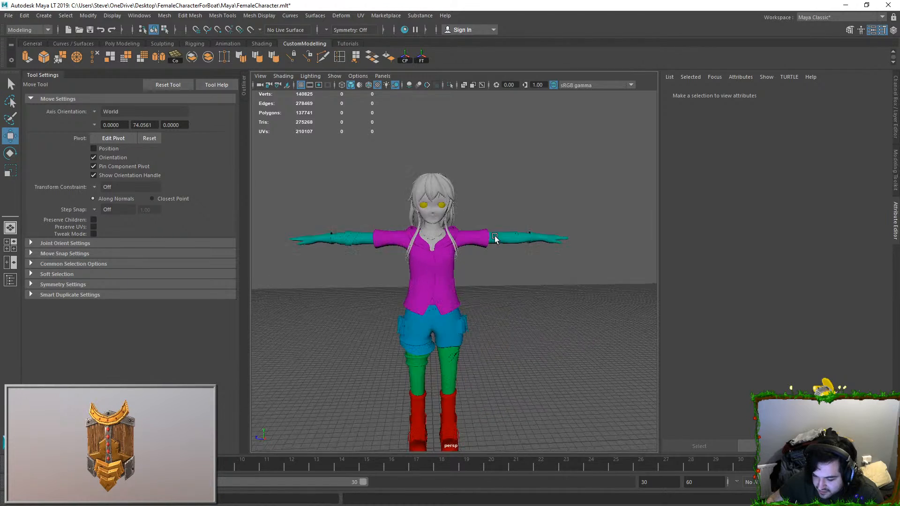
{"action": "scroll", "coordinate": [453, 243], "scroll_direction": "up", "scroll_amount": 4}
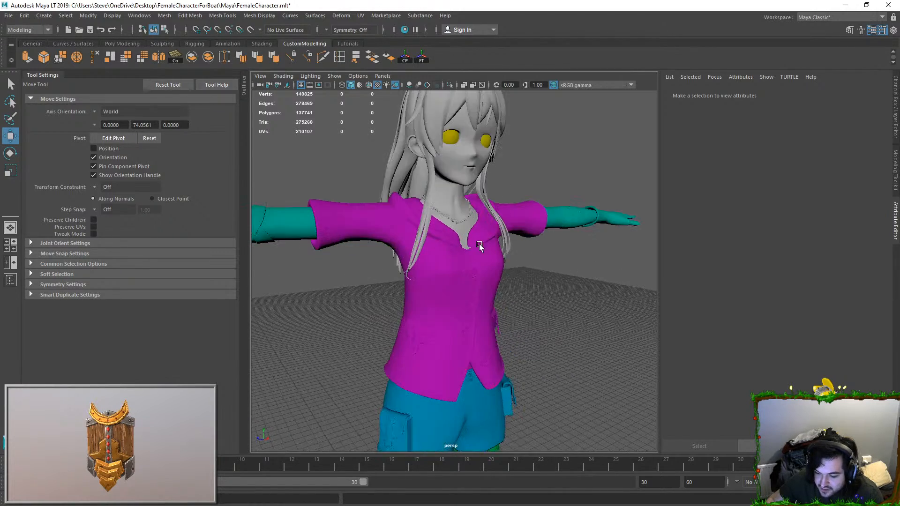
{"action": "left_click", "coordinate": [459, 157]}
{"action": "middle_click_drag", "start_coordinate": [478, 105], "coordinate": [479, 148], "text": "alt"}
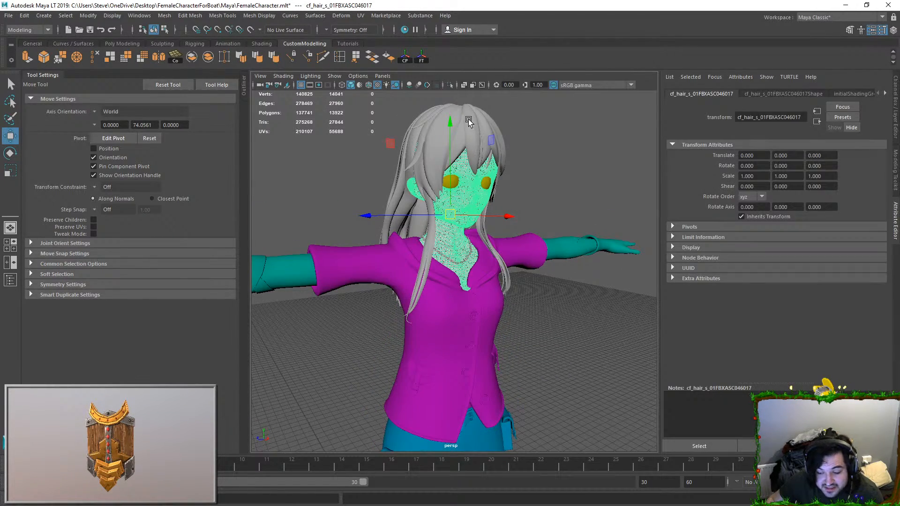
{"action": "left_click", "coordinate": [468, 119]}
{"action": "left_click_drag", "start_coordinate": [468, 120], "coordinate": [496, 152], "text": "alt"}
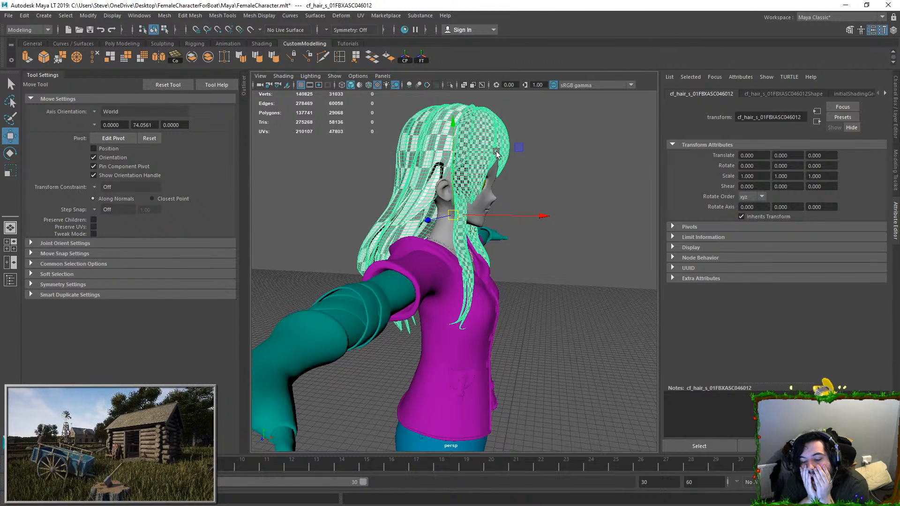
{"action": "middle_click_drag", "start_coordinate": [496, 152], "coordinate": [502, 210], "text": "alt"}
{"action": "left_click_drag", "start_coordinate": [358, 247], "coordinate": [581, 187], "text": "alt"}
{"action": "scroll", "coordinate": [515, 213], "scroll_direction": "up", "scroll_amount": 6}
{"action": "left_click_drag", "start_coordinate": [448, 241], "coordinate": [552, 221], "text": "alt"}
{"action": "scroll", "coordinate": [551, 222], "scroll_direction": "down", "scroll_amount": 6}
{"action": "left_click", "coordinate": [552, 221]}
{"action": "left_click_drag", "start_coordinate": [393, 223], "coordinate": [644, 225], "text": "alt"}
{"action": "left_click_drag", "start_coordinate": [519, 242], "coordinate": [467, 245], "text": "alt"}
{"action": "scroll", "coordinate": [467, 245], "scroll_direction": "up", "scroll_amount": 6}
Step: Inspect the area behind the neck where the hair meets the hood, including the hair vertices
{"action": "left_click_drag", "start_coordinate": [422, 275], "coordinate": [377, 251], "text": "alt"}
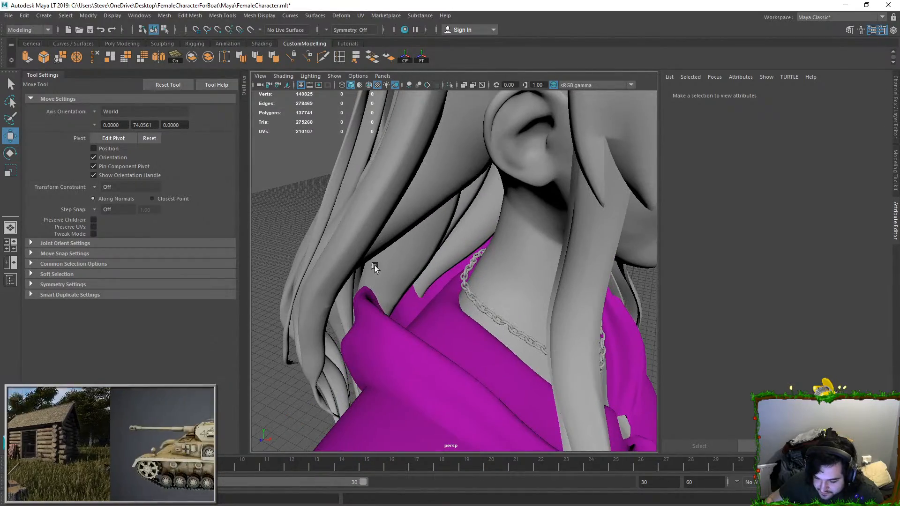
{"action": "left_click", "coordinate": [378, 252]}
{"action": "left_click", "coordinate": [370, 313]}
{"action": "left_click", "coordinate": [345, 302]}
{"action": "left_click_drag", "start_coordinate": [346, 303], "coordinate": [327, 300], "text": "alt"}
{"action": "key", "text": "F8"}
{"action": "left_click", "coordinate": [403, 264], "text": "shift"}
{"action": "right_click_drag", "start_coordinate": [403, 263], "coordinate": [377, 271]}
{"action": "left_click", "coordinate": [377, 276]}
{"action": "left_click_drag", "start_coordinate": [386, 268], "coordinate": [393, 295], "text": "alt"}
{"action": "scroll", "coordinate": [393, 295], "scroll_direction": "up", "scroll_amount": 2}
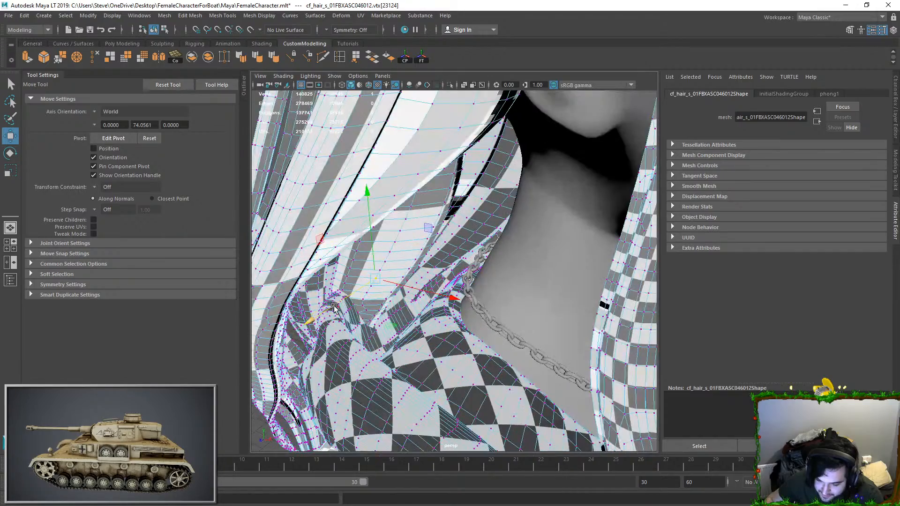
Step: Select the connected faces of the hood on the shirt mesh and isolate them in the viewport
{"action": "left_click", "coordinate": [333, 298]}
{"action": "double_click", "coordinate": [342, 331]}
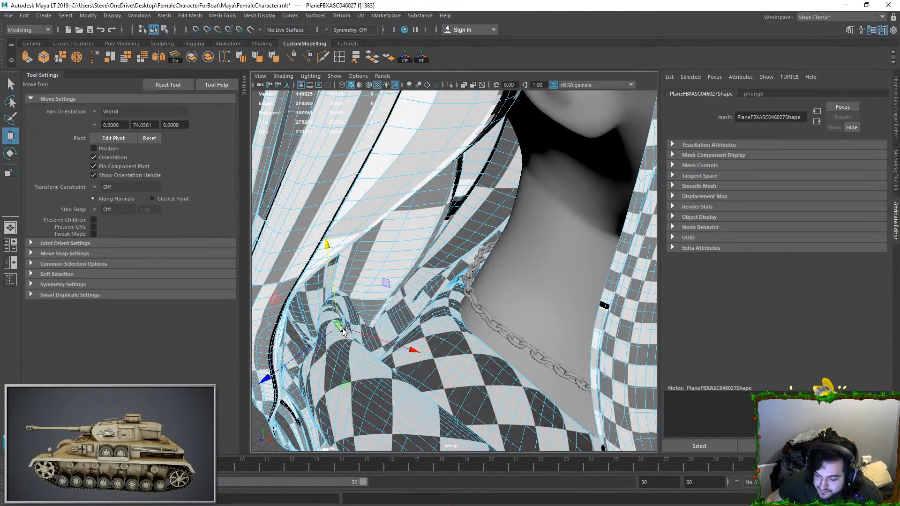
{"action": "left_click", "coordinate": [451, 86]}
{"action": "left_click_drag", "start_coordinate": [392, 248], "coordinate": [431, 256], "text": "alt"}
{"action": "left_click", "coordinate": [534, 124]}
{"action": "scroll", "coordinate": [534, 125], "scroll_direction": "down", "scroll_amount": 5}
{"action": "left_click_drag", "start_coordinate": [375, 286], "coordinate": [464, 291], "text": "alt"}
{"action": "scroll", "coordinate": [441, 326], "scroll_direction": "up", "scroll_amount": 5}
{"action": "left_click", "coordinate": [445, 322]}
{"action": "left_click_drag", "start_coordinate": [444, 324], "coordinate": [398, 335], "text": "alt"}
{"action": "double_click", "coordinate": [442, 194]}
{"action": "key", "text": "Delete"}
{"action": "key", "text": "ctrl+z"}
{"action": "double_click", "coordinate": [442, 225]}
{"action": "key", "text": "Delete"}
{"action": "scroll", "coordinate": [507, 277], "scroll_direction": "down", "scroll_amount": 5}
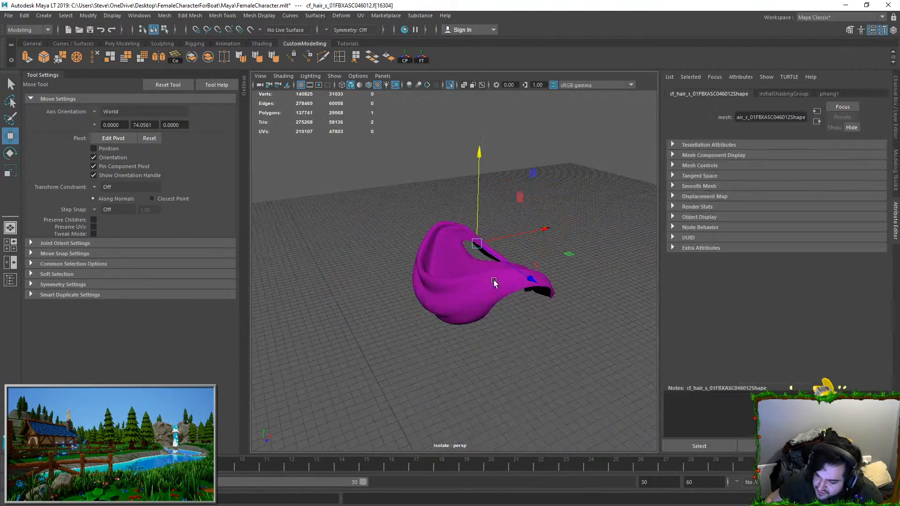
{"action": "left_click_drag", "start_coordinate": [509, 279], "coordinate": [504, 248], "text": "alt"}
{"action": "left_click", "coordinate": [485, 318]}
{"action": "left_click", "coordinate": [486, 287]}
{"action": "right_click_drag", "start_coordinate": [464, 280], "coordinate": [613, 168]}
{"action": "left_click_drag", "start_coordinate": [609, 220], "coordinate": [525, 206], "text": "alt"}
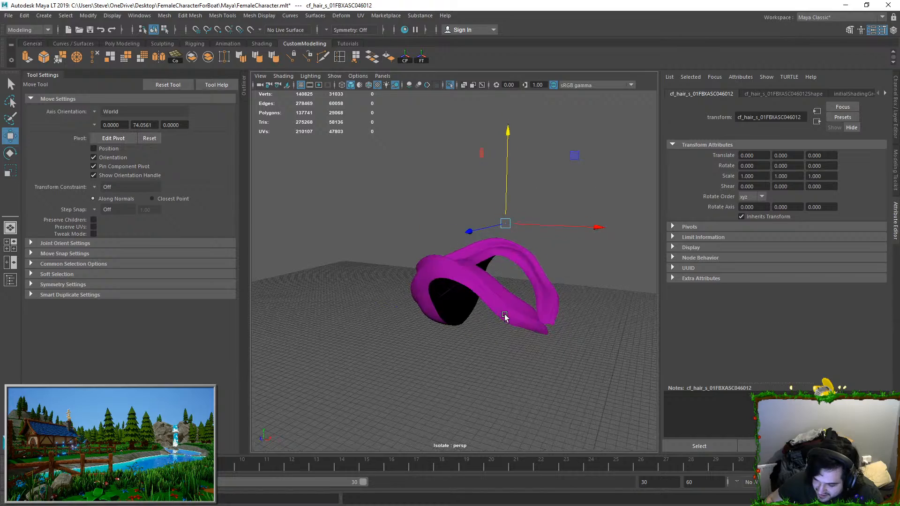
{"action": "key", "text": "ctrl+z"}
Step: Try selecting edges and an edge loop along the hood's outer rim on the isolated shirt mesh
{"action": "left_click", "coordinate": [452, 208]}
{"action": "mouse_move", "coordinate": [452, 209]}
{"action": "left_mouse_down", "text": "alt"}
{"action": "mouse_move", "coordinate": [416, 292]}
{"action": "mouse_move", "coordinate": [433, 256]}
{"action": "left_mouse_up", "text": "alt"}
{"action": "scroll", "coordinate": [425, 257], "scroll_direction": "up", "scroll_amount": 5}
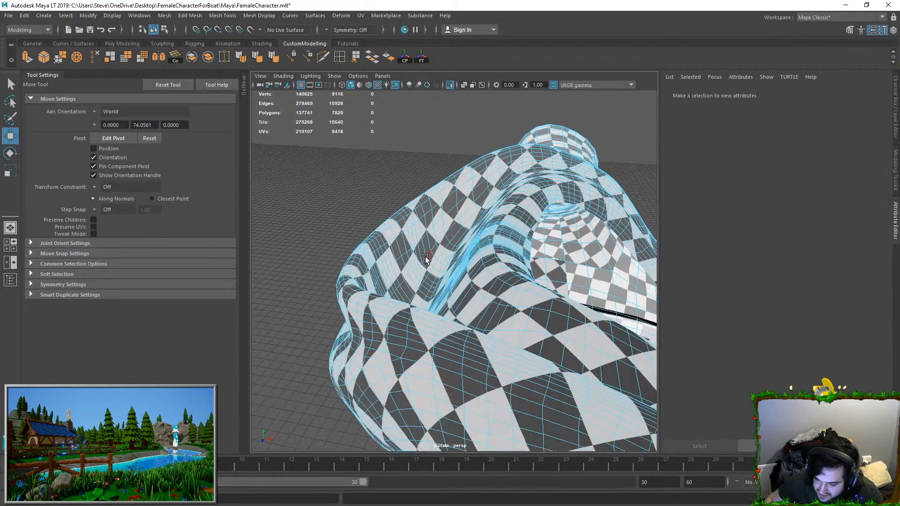
{"action": "double_click", "coordinate": [353, 261]}
{"action": "left_click_drag", "start_coordinate": [353, 261], "coordinate": [435, 232], "text": "alt"}
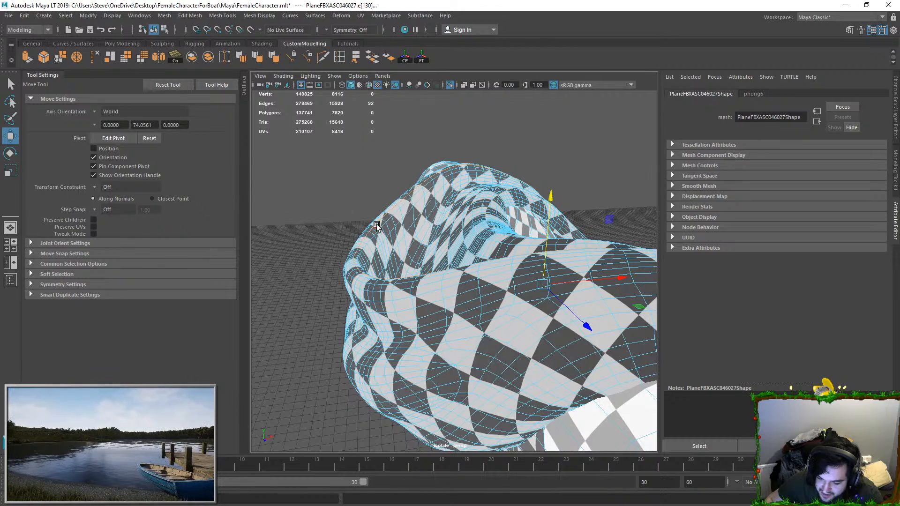
{"action": "left_click", "coordinate": [403, 201]}
{"action": "left_click_drag", "start_coordinate": [415, 275], "coordinate": [398, 325], "text": "alt"}
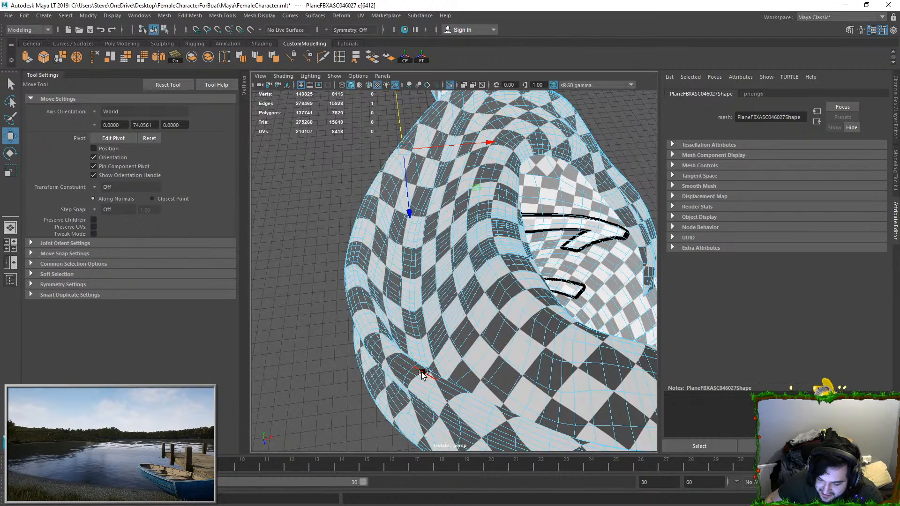
{"action": "left_click", "coordinate": [426, 116]}
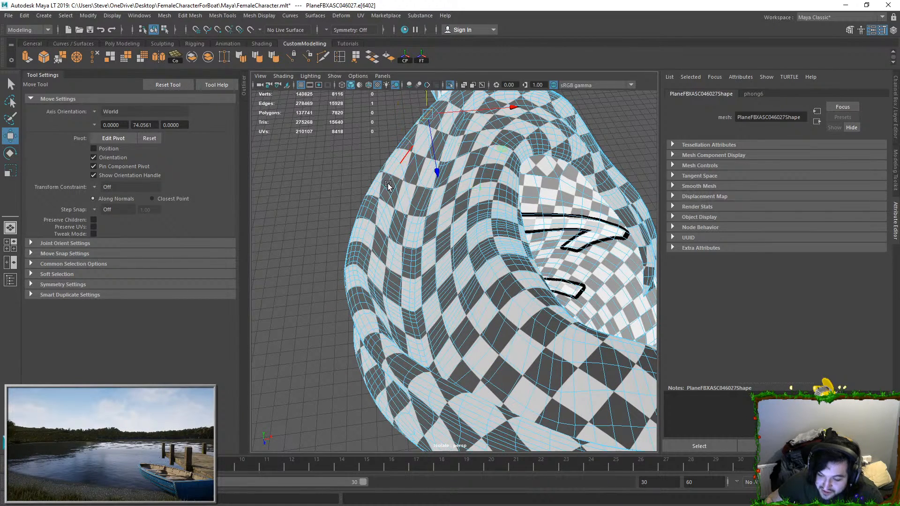
{"action": "left_click_drag", "start_coordinate": [426, 116], "coordinate": [371, 133], "text": "alt"}
Step: Try selecting an edge loop on the opposite side of the hood
{"action": "double_click", "coordinate": [521, 361], "text": "shift"}
{"action": "left_click_drag", "start_coordinate": [521, 361], "coordinate": [465, 250], "text": "alt"}
{"action": "scroll", "coordinate": [454, 247], "scroll_direction": "down", "scroll_amount": 5}
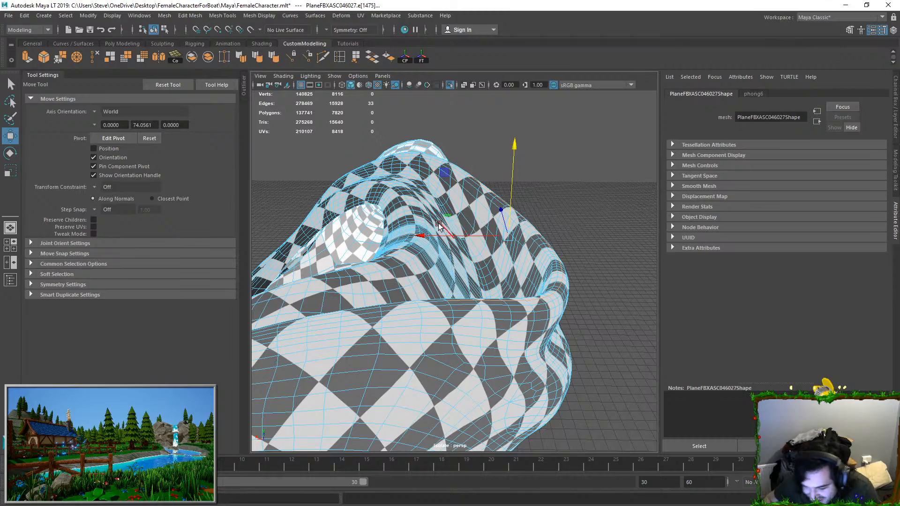
{"action": "left_click_drag", "start_coordinate": [419, 234], "coordinate": [513, 249], "text": "alt"}
{"action": "left_click", "coordinate": [574, 210]}
{"action": "left_click_drag", "start_coordinate": [461, 293], "coordinate": [362, 253], "text": "alt"}
{"action": "key", "text": "ctrl+z"}
Step: Select all faces of the hood shell, move them up clear of the shirt body and return to object mode
{"action": "key", "text": "F11"}
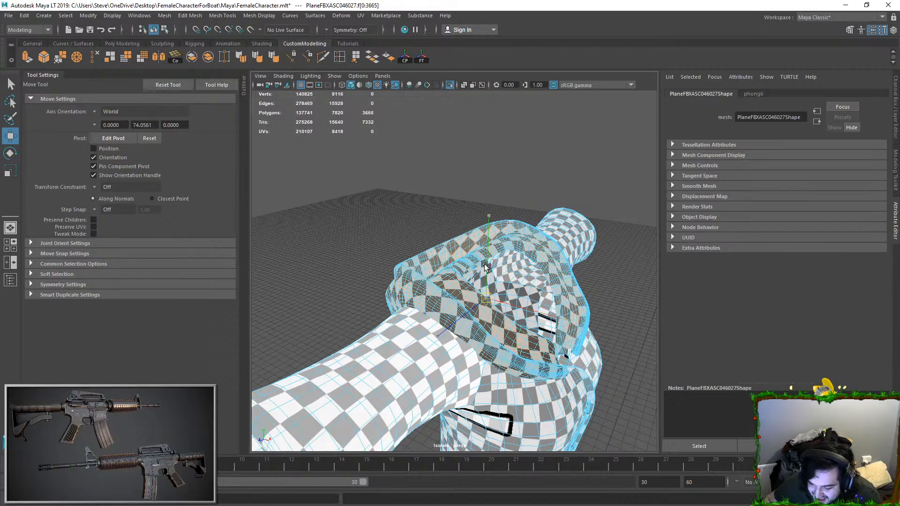
{"action": "left_click_drag", "start_coordinate": [484, 277], "coordinate": [487, 131]}
{"action": "key", "text": "F8"}
{"action": "left_click", "coordinate": [601, 245]}
{"action": "left_click_drag", "start_coordinate": [537, 290], "coordinate": [491, 262], "text": "alt"}
{"action": "scroll", "coordinate": [600, 247], "scroll_direction": "down", "scroll_amount": 5}
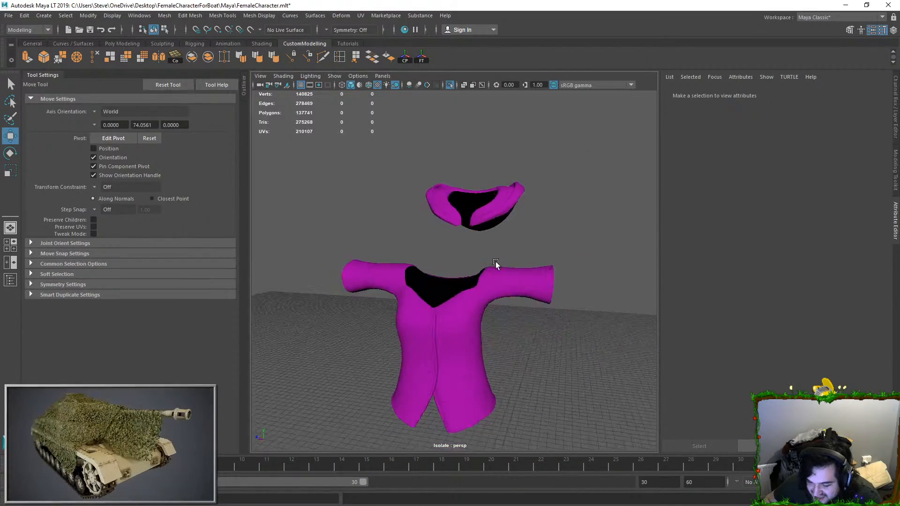
Step: Undo the upward move of the hood shell so it sits back on the shirt
{"action": "key", "text": "ctrl+z"}
{"action": "key", "text": "ctrl+z"}
{"action": "key", "text": "ctrl+z"}
{"action": "left_click_drag", "start_coordinate": [463, 305], "coordinate": [457, 281], "text": "alt"}
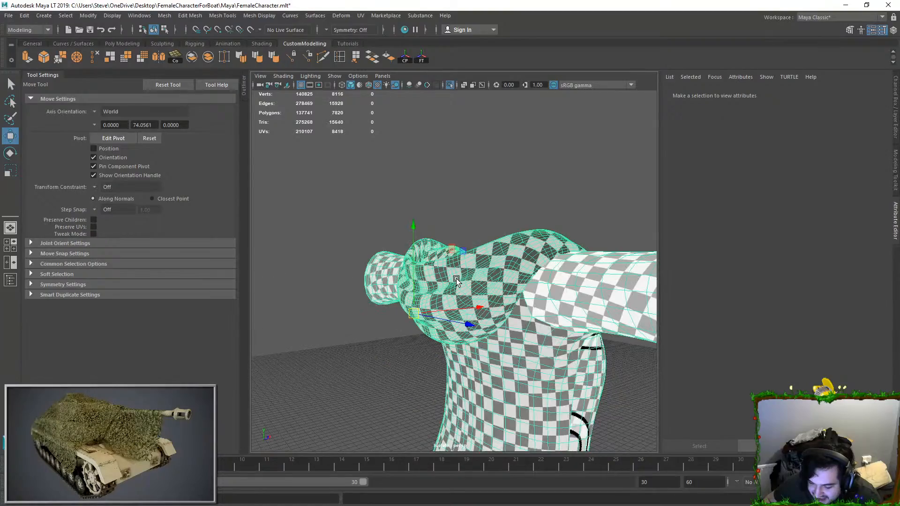
Step: Turn on soft selection and try moving an edge loop along the hood's outer rim
{"action": "left_click", "coordinate": [457, 280]}
{"action": "scroll", "coordinate": [473, 267], "scroll_direction": "up", "scroll_amount": 3}
{"action": "left_click_drag", "start_coordinate": [390, 271], "coordinate": [358, 218], "text": "alt"}
{"action": "key", "text": "b"}
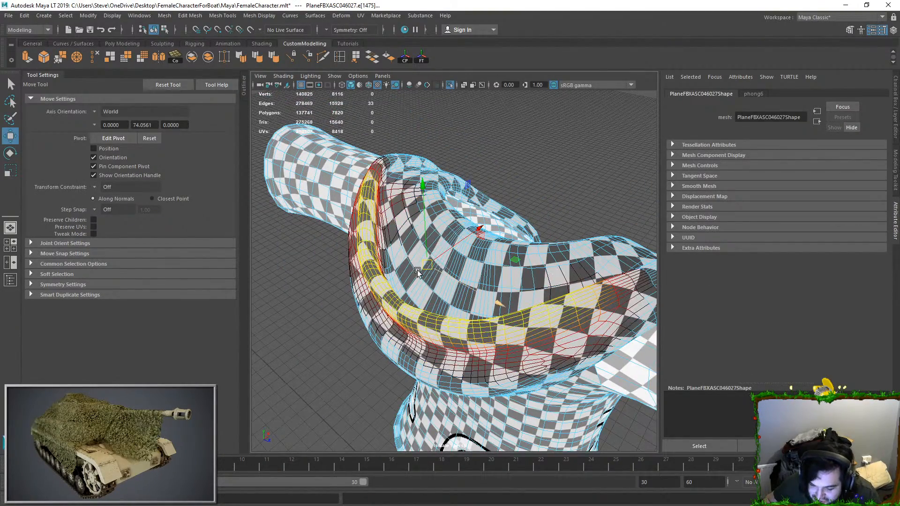
{"action": "left_click_drag", "start_coordinate": [422, 270], "coordinate": [347, 289], "text": "alt"}
{"action": "left_click_drag", "start_coordinate": [433, 250], "coordinate": [451, 250]}
{"action": "key", "text": "ctrl+z"}
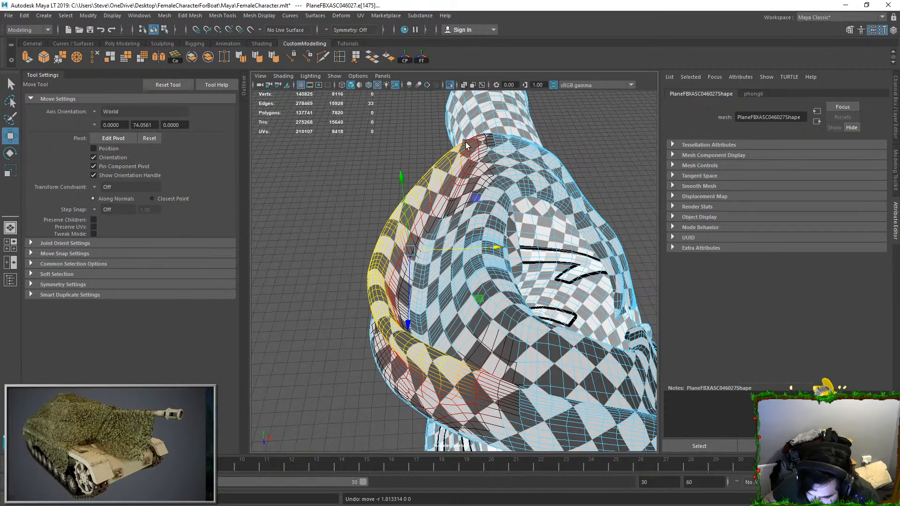
Step: Try moving a single vertex on the hood's rim and widen the soft-selection falloff radius to 58.22
{"action": "right_click_drag", "start_coordinate": [380, 261], "coordinate": [355, 259]}
{"action": "left_click", "coordinate": [375, 266]}
{"action": "left_click_drag", "start_coordinate": [410, 271], "coordinate": [429, 263]}
{"action": "key", "text": "ctrl+z"}
{"action": "left_click", "coordinate": [56, 274]}
{"action": "left_click_drag", "start_coordinate": [153, 306], "coordinate": [180, 306]}
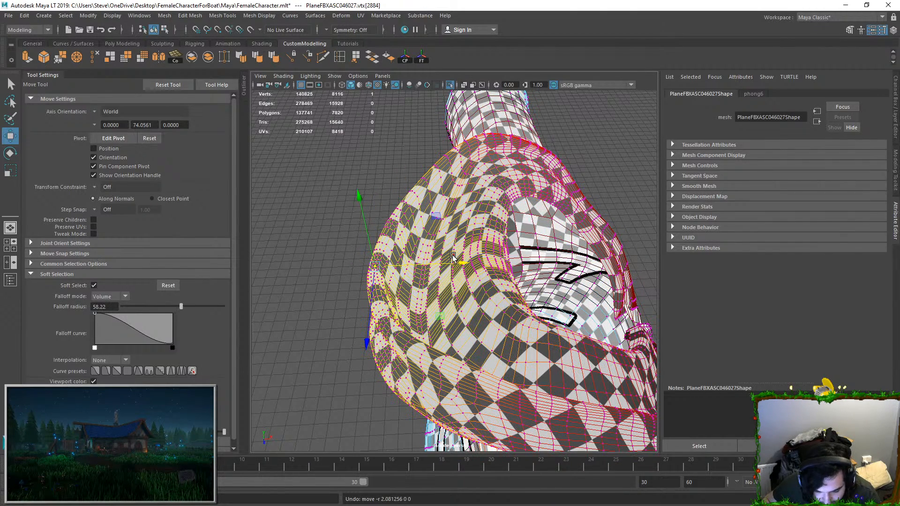
Step: Try moving the hood's rim vertex with smaller soft-selection falloff radii, ending at 24.41
{"action": "left_click", "coordinate": [142, 306]}
{"action": "left_click_drag", "start_coordinate": [435, 265], "coordinate": [463, 264]}
{"action": "key", "text": "ctrl+z"}
{"action": "left_click_drag", "start_coordinate": [143, 306], "coordinate": [136, 306]}
{"action": "mouse_move", "coordinate": [452, 266]}
{"action": "left_mouse_down"}
{"action": "mouse_move", "coordinate": [476, 265]}
{"action": "mouse_move", "coordinate": [458, 262]}
{"action": "mouse_move", "coordinate": [468, 262]}
{"action": "left_mouse_up"}
{"action": "key", "text": "ctrl+z"}
{"action": "left_click", "coordinate": [147, 306]}
{"action": "key", "text": "ctrl+z"}
Step: Select an edge loop on the hood's rim and try moving it with a falloff radius of 25.35
{"action": "double_click", "coordinate": [383, 243]}
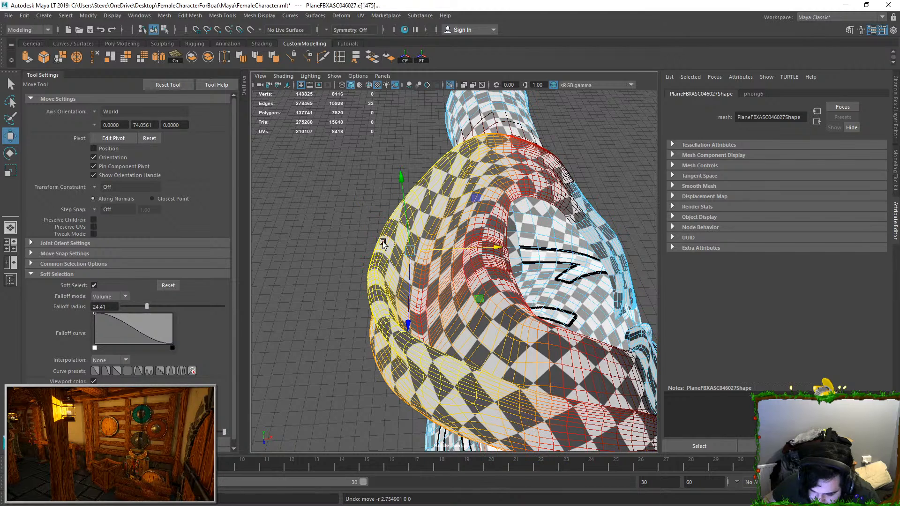
{"action": "left_click", "coordinate": [378, 290]}
{"action": "key", "text": "q"}
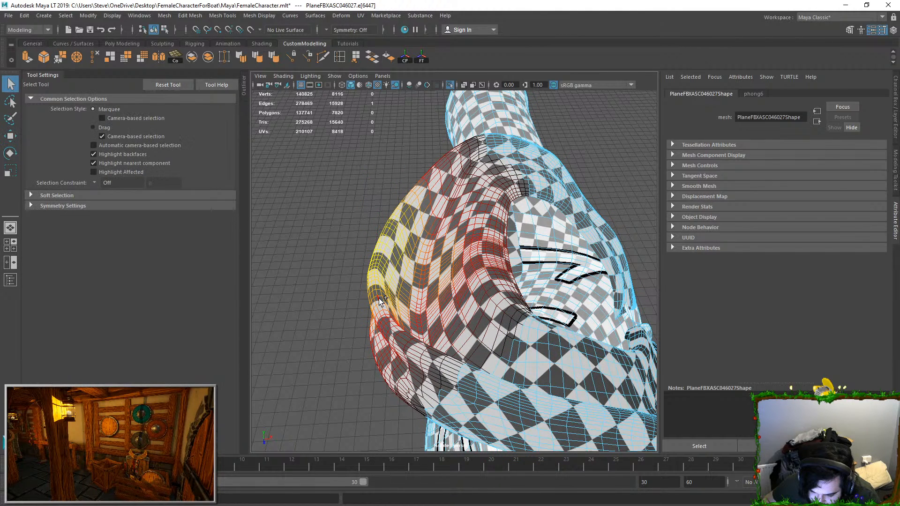
{"action": "double_click", "coordinate": [385, 322], "text": "shift"}
{"action": "key", "text": "w"}
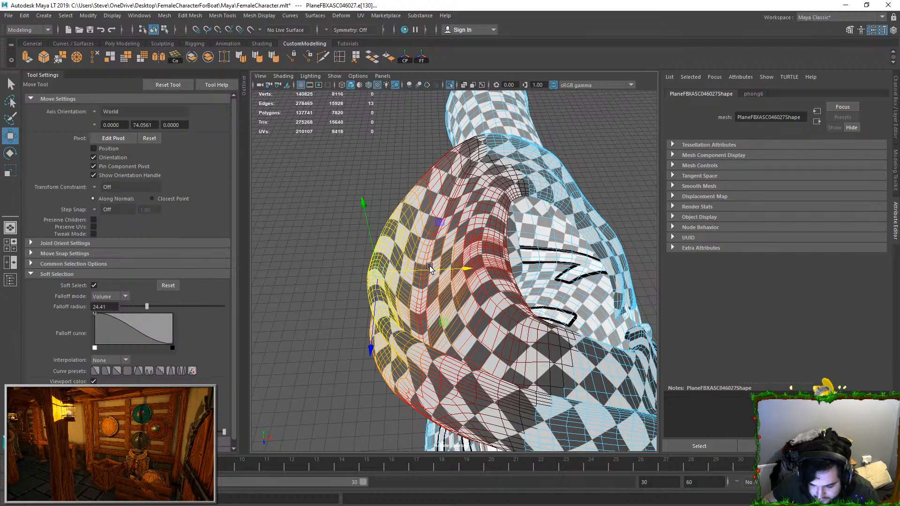
{"action": "key", "text": "ctrl+z"}
{"action": "left_click_drag", "start_coordinate": [421, 270], "coordinate": [445, 269]}
{"action": "key", "text": "ctrl+z"}
{"action": "left_click_drag", "start_coordinate": [133, 307], "coordinate": [148, 306]}
{"action": "left_click_drag", "start_coordinate": [417, 274], "coordinate": [487, 271]}
{"action": "key", "text": "ctrl+z"}
Step: Set the soft-selection falloff mode to Surface and try moving the hood's rim edges
{"action": "left_click", "coordinate": [111, 296]}
{"action": "left_click", "coordinate": [116, 316]}
{"action": "left_click", "coordinate": [605, 140]}
{"action": "scroll", "coordinate": [604, 141], "scroll_direction": "down", "scroll_amount": 5}
{"action": "mouse_move", "coordinate": [605, 141]}
{"action": "left_mouse_down", "text": "alt"}
{"action": "mouse_move", "coordinate": [516, 253]}
{"action": "mouse_move", "coordinate": [613, 252]}
{"action": "mouse_move", "coordinate": [497, 312]}
{"action": "mouse_move", "coordinate": [494, 333]}
{"action": "mouse_move", "coordinate": [470, 331]}
{"action": "left_mouse_up", "text": "alt"}
{"action": "right_click_drag", "start_coordinate": [470, 331], "coordinate": [541, 304], "text": "alt"}
{"action": "key", "text": "ctrl+z"}
{"action": "key", "text": "ctrl+z"}
{"action": "key", "text": "ctrl+z"}
{"action": "mouse_move", "coordinate": [505, 247]}
{"action": "left_mouse_down"}
{"action": "mouse_move", "coordinate": [483, 244]}
{"action": "mouse_move", "coordinate": [504, 247]}
{"action": "left_mouse_up"}
{"action": "key", "text": "ctrl+z"}
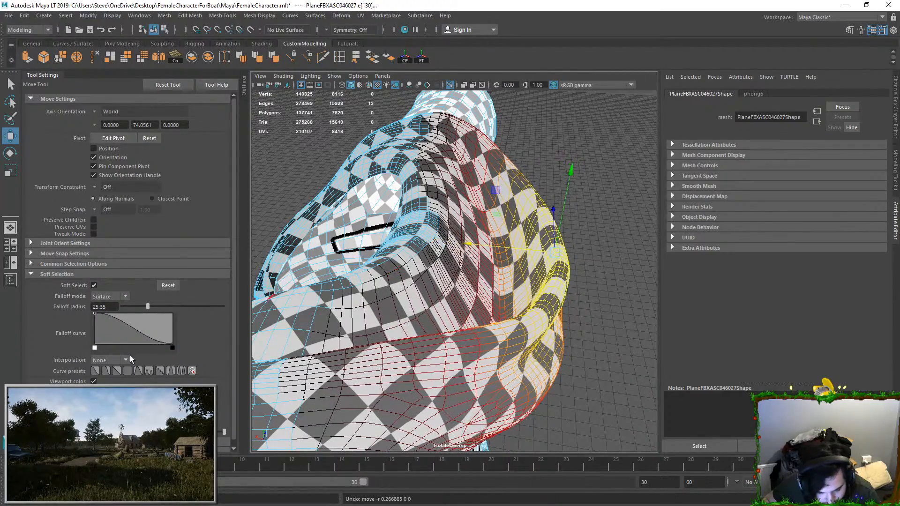
Step: Try a linear falloff curve on the hood's rim edges, also switching soft selection off and on
{"action": "left_click", "coordinate": [116, 371]}
{"action": "left_click_drag", "start_coordinate": [464, 247], "coordinate": [451, 248]}
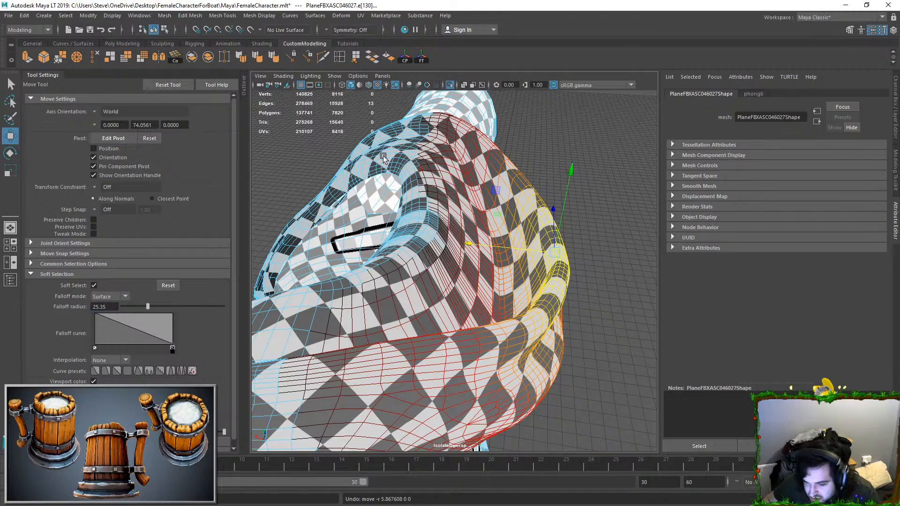
{"action": "left_click", "coordinate": [93, 286]}
{"action": "left_click_drag", "start_coordinate": [552, 256], "coordinate": [305, 270], "text": "alt"}
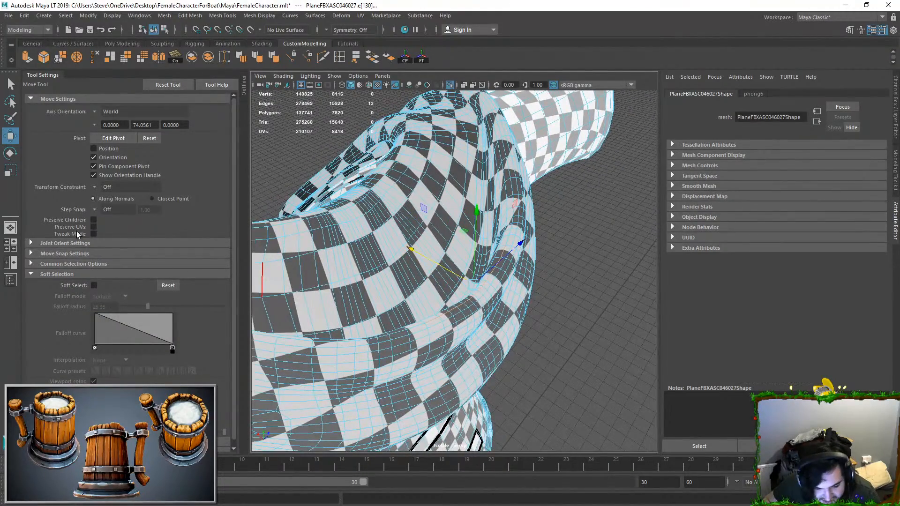
{"action": "left_click", "coordinate": [93, 285]}
{"action": "left_click_drag", "start_coordinate": [463, 275], "coordinate": [309, 262], "text": "alt"}
{"action": "key", "text": "ctrl+z"}
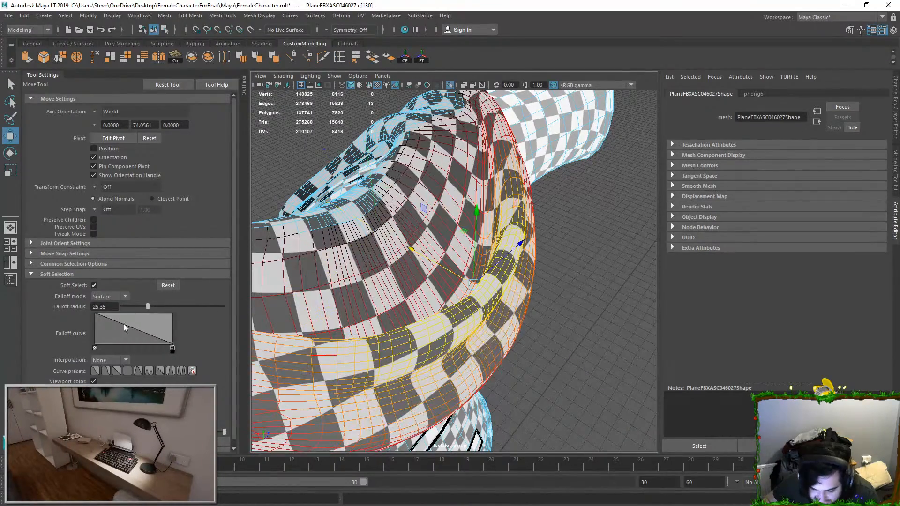
Step: Try moving the hood's rim edges with another soft-selection falloff curve preset
{"action": "left_click", "coordinate": [95, 371]}
{"action": "left_click_drag", "start_coordinate": [443, 262], "coordinate": [389, 258], "text": "alt"}
{"action": "scroll", "coordinate": [389, 257], "scroll_direction": "down", "scroll_amount": 5}
{"action": "left_click_drag", "start_coordinate": [398, 291], "coordinate": [445, 275], "text": "alt"}
{"action": "middle_click_drag", "start_coordinate": [447, 260], "coordinate": [464, 265]}
{"action": "key", "text": "ctrl+z"}
Step: Switch the shirt mesh to vertex selection and pick a vertex on the back fold of the hood
{"action": "scroll", "coordinate": [474, 273], "scroll_direction": "up", "scroll_amount": 3}
{"action": "left_click_drag", "start_coordinate": [474, 273], "coordinate": [393, 295], "text": "alt"}
{"action": "scroll", "coordinate": [386, 298], "scroll_direction": "up", "scroll_amount": 2}
{"action": "right_click_drag", "start_coordinate": [381, 298], "coordinate": [351, 296]}
{"action": "left_click", "coordinate": [381, 283]}
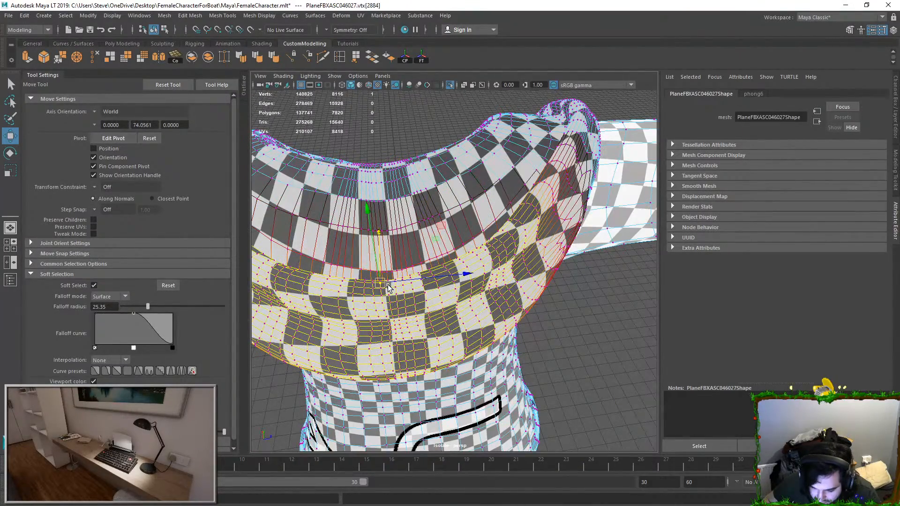
{"action": "key", "text": "q"}
{"action": "left_click_drag", "start_coordinate": [393, 291], "coordinate": [461, 280], "text": "alt"}
{"action": "left_click", "coordinate": [457, 281]}
{"action": "key", "text": "w"}
Step: Try pulling the selected hood vertex inward with a falloff radius of 12.21
{"action": "middle_click_drag", "start_coordinate": [438, 269], "coordinate": [409, 258]}
{"action": "key", "text": "ctrl+z"}
{"action": "key", "text": "ctrl+z"}
{"action": "key", "text": "ctrl+z"}
{"action": "key", "text": "ctrl+z"}
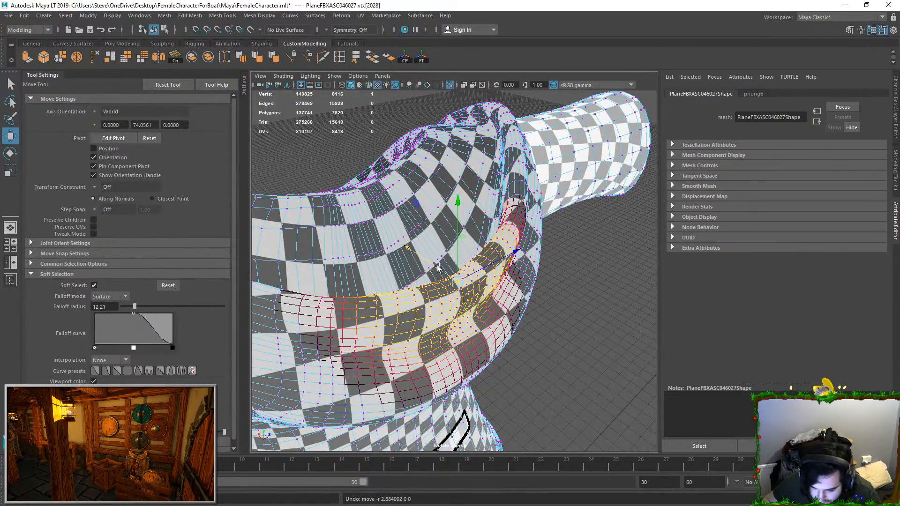
Step: Set the soft-selection falloff radius to 27.23 and try pulling the hood vertex inward
{"action": "left_click_drag", "start_coordinate": [149, 304], "coordinate": [150, 303]}
{"action": "left_click_drag", "start_coordinate": [424, 261], "coordinate": [407, 254]}
{"action": "left_click_drag", "start_coordinate": [412, 257], "coordinate": [488, 288], "text": "alt"}
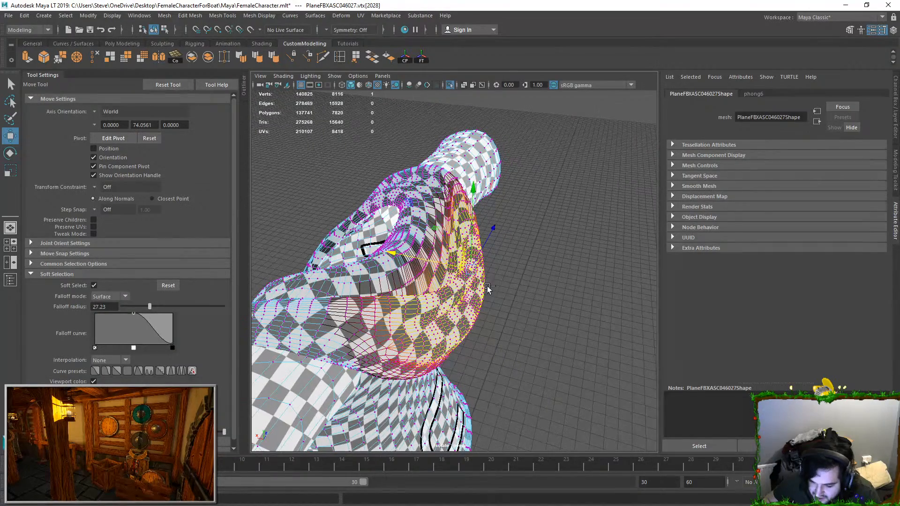
{"action": "key", "text": "ctrl+z"}
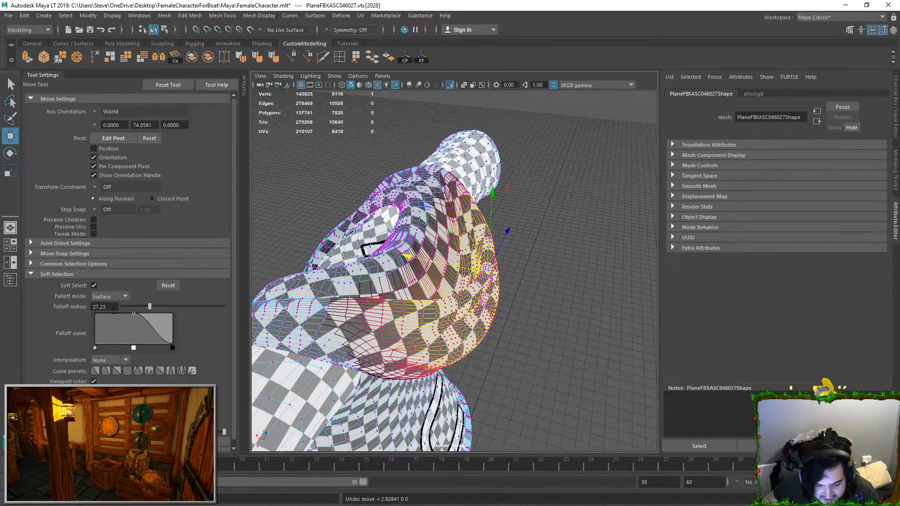
Step: Apply the smooth falloff curve preset, nudge the hood's back vertex inward and return the shirt to object mode
{"action": "left_click", "coordinate": [95, 371]}
{"action": "scroll", "coordinate": [403, 307], "scroll_direction": "up", "scroll_amount": 2}
{"action": "left_click_drag", "start_coordinate": [403, 307], "coordinate": [429, 292], "text": "alt"}
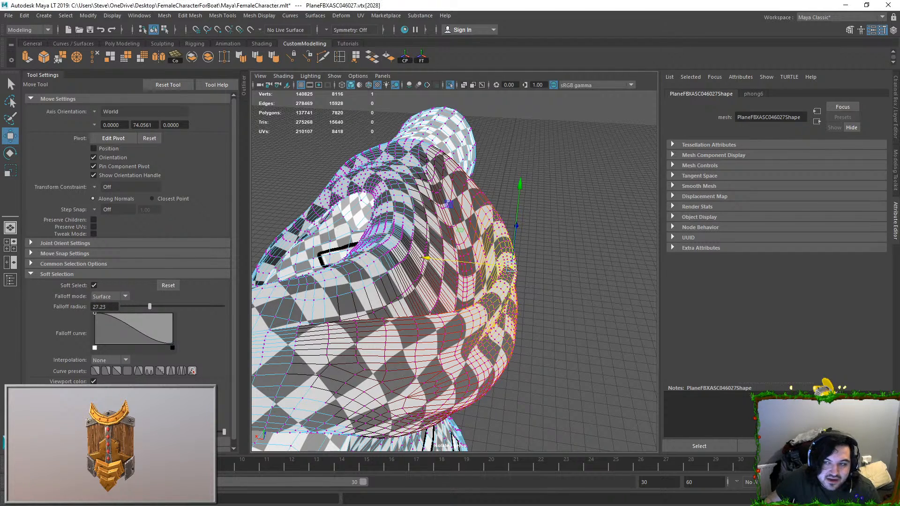
{"action": "left_click_drag", "start_coordinate": [619, 344], "coordinate": [630, 377], "text": "alt"}
{"action": "left_click_drag", "start_coordinate": [479, 287], "coordinate": [451, 286]}
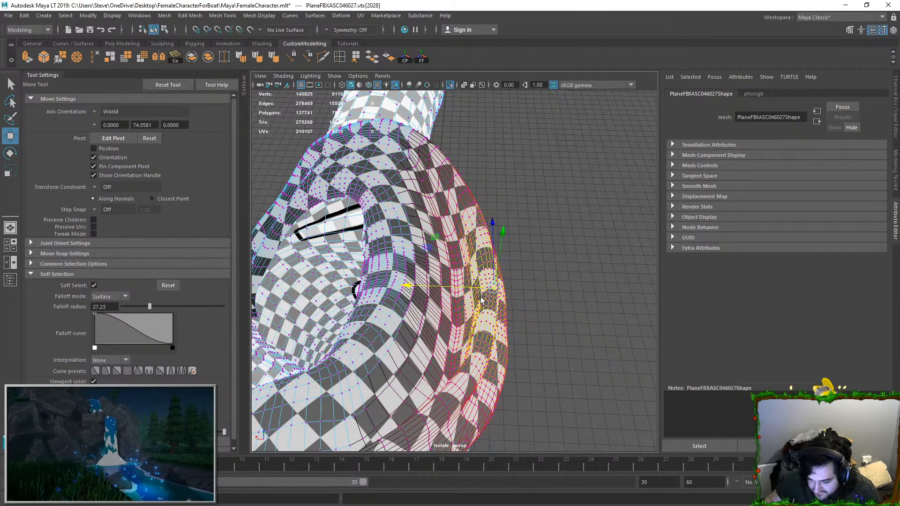
{"action": "double_click", "coordinate": [540, 298]}
{"action": "left_click_drag", "start_coordinate": [540, 300], "coordinate": [502, 106], "text": "alt"}
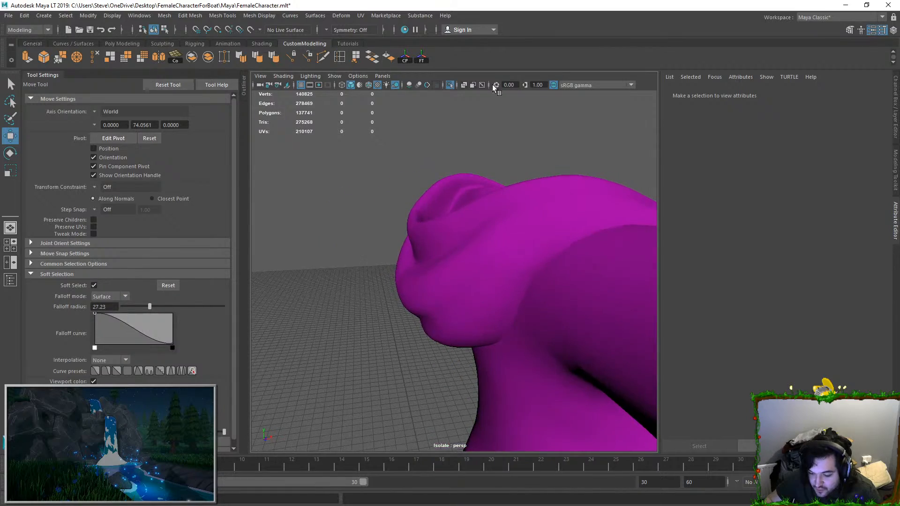
Step: Turn off viewport isolation to show the whole character and select the hair mesh around the hood
{"action": "left_click", "coordinate": [450, 86]}
{"action": "left_click_drag", "start_coordinate": [471, 208], "coordinate": [379, 245], "text": "alt"}
{"action": "left_click", "coordinate": [454, 205]}
{"action": "left_click_drag", "start_coordinate": [481, 213], "coordinate": [506, 221]}
{"action": "key", "text": "ctrl+z"}
{"action": "left_click_drag", "start_coordinate": [444, 226], "coordinate": [471, 216], "text": "alt"}
{"action": "left_click", "coordinate": [465, 173]}
{"action": "scroll", "coordinate": [466, 172], "scroll_direction": "up", "scroll_amount": 4}
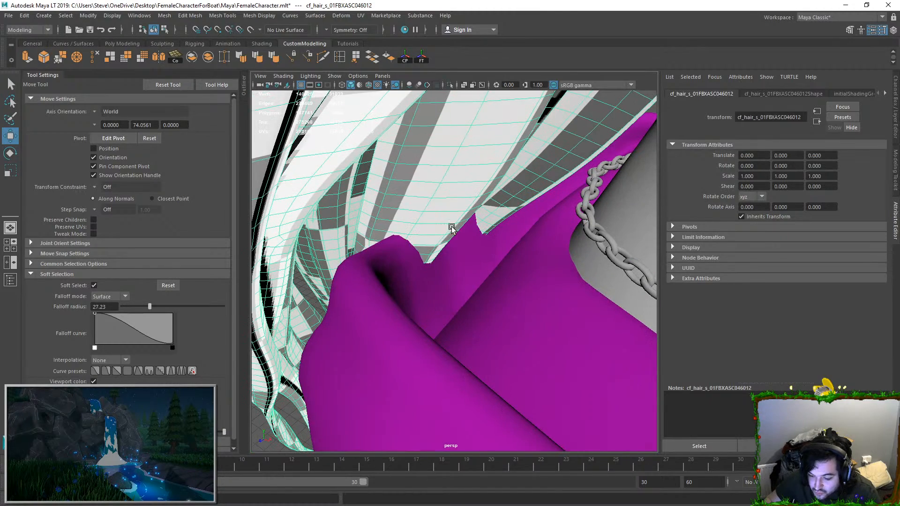
Step: Switch the hair to vertex selection and try moving a strand vertex that touches the hood
{"action": "key", "text": "F9"}
{"action": "left_click", "coordinate": [455, 223]}
{"action": "key", "text": "ctrl+z"}
{"action": "left_click_drag", "start_coordinate": [512, 238], "coordinate": [345, 210]}
{"action": "key", "text": "ctrl+z"}
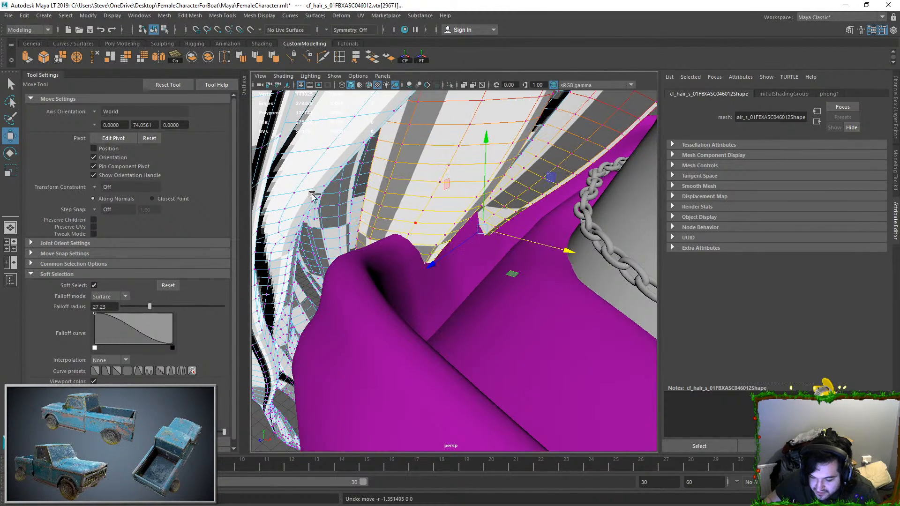
Step: Set the soft-selection falloff mode to Volume and move the hair vertex beside the hood's edge outward
{"action": "left_click", "coordinate": [107, 306]}
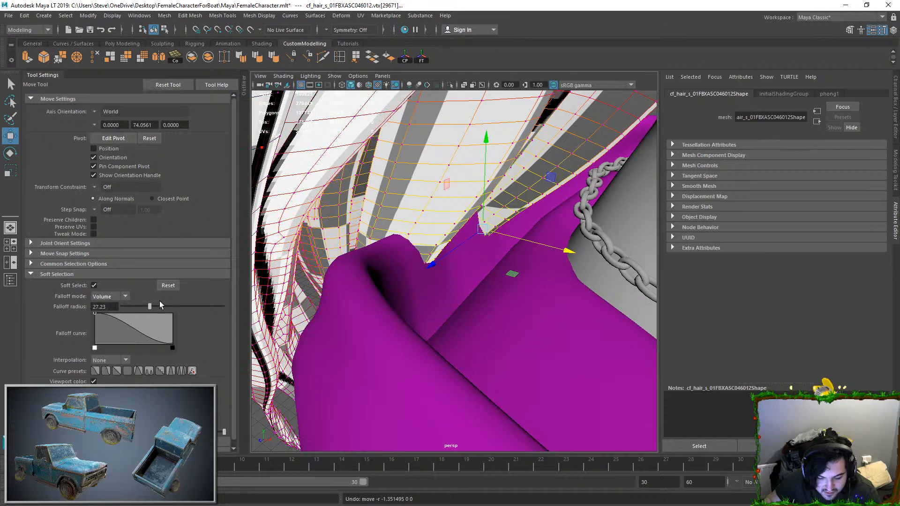
{"action": "left_click_drag", "start_coordinate": [513, 237], "coordinate": [484, 231]}
{"action": "left_click_drag", "start_coordinate": [455, 194], "coordinate": [456, 168]}
{"action": "left_click_drag", "start_coordinate": [488, 198], "coordinate": [482, 199]}
{"action": "right_click_drag", "start_coordinate": [491, 164], "coordinate": [514, 137]}
{"action": "left_click_drag", "start_coordinate": [514, 137], "coordinate": [520, 173], "text": "alt"}
Step: Select further hair vertices next to the hood and shift them clear of it
{"action": "left_click", "coordinate": [490, 229]}
{"action": "right_click_drag", "start_coordinate": [490, 229], "coordinate": [447, 230]}
{"action": "left_click", "coordinate": [437, 229]}
{"action": "left_click", "coordinate": [483, 212]}
{"action": "left_click_drag", "start_coordinate": [495, 214], "coordinate": [502, 216]}
Step: Reselect the hair mesh in vertex mode and reposition a vertex on the lower strands behind the sleeve
{"action": "right_click_drag", "start_coordinate": [413, 255], "coordinate": [438, 229]}
{"action": "scroll", "coordinate": [439, 230], "scroll_direction": "down", "scroll_amount": 8}
{"action": "left_click", "coordinate": [357, 248]}
{"action": "left_click_drag", "start_coordinate": [403, 253], "coordinate": [451, 242], "text": "alt"}
{"action": "scroll", "coordinate": [450, 242], "scroll_direction": "up", "scroll_amount": 5}
{"action": "left_click", "coordinate": [427, 268]}
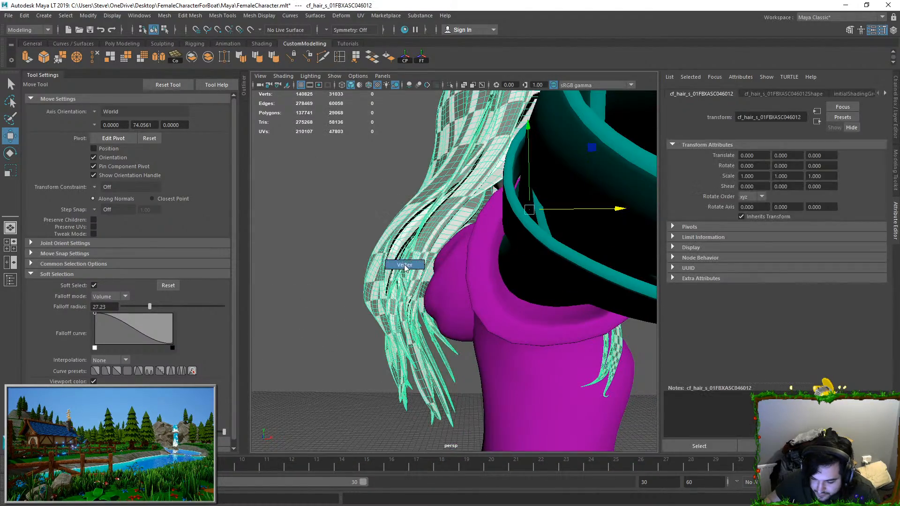
{"action": "right_click_drag", "start_coordinate": [428, 268], "coordinate": [402, 267]}
{"action": "left_click", "coordinate": [422, 267]}
{"action": "scroll", "coordinate": [422, 267], "scroll_direction": "up", "scroll_amount": 5}
{"action": "left_click_drag", "start_coordinate": [423, 264], "coordinate": [387, 266]}
{"action": "left_click_drag", "start_coordinate": [401, 303], "coordinate": [416, 308]}
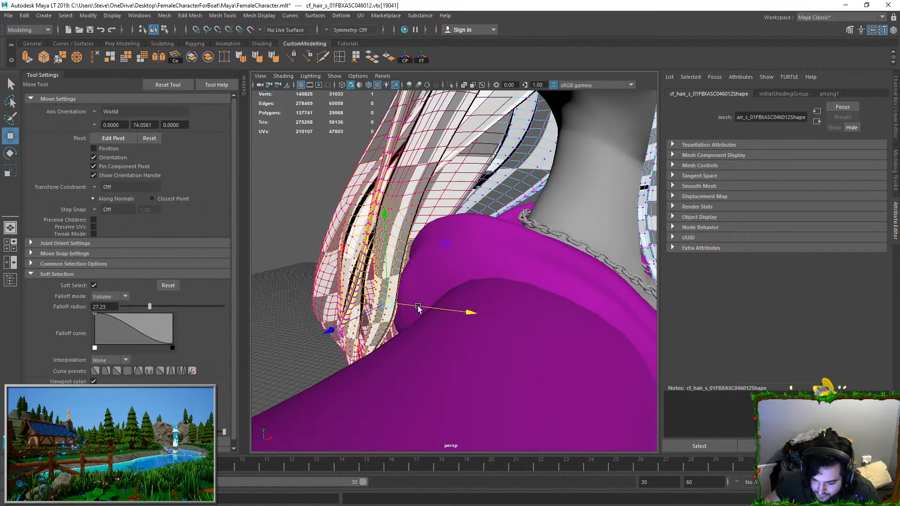
Step: Try moving a vertex at the lower back of the hair with Volume falloff
{"action": "right_click_drag", "start_coordinate": [322, 237], "coordinate": [339, 216]}
{"action": "left_click", "coordinate": [338, 199]}
{"action": "scroll", "coordinate": [393, 212], "scroll_direction": "down", "scroll_amount": 5}
{"action": "left_click_drag", "start_coordinate": [403, 213], "coordinate": [461, 253], "text": "alt"}
{"action": "right_click_drag", "start_coordinate": [461, 263], "coordinate": [435, 265]}
{"action": "left_click", "coordinate": [457, 303]}
{"action": "left_click_drag", "start_coordinate": [461, 300], "coordinate": [589, 344], "text": "alt"}
{"action": "left_click", "coordinate": [481, 304]}
{"action": "key", "text": "ctrl+z"}
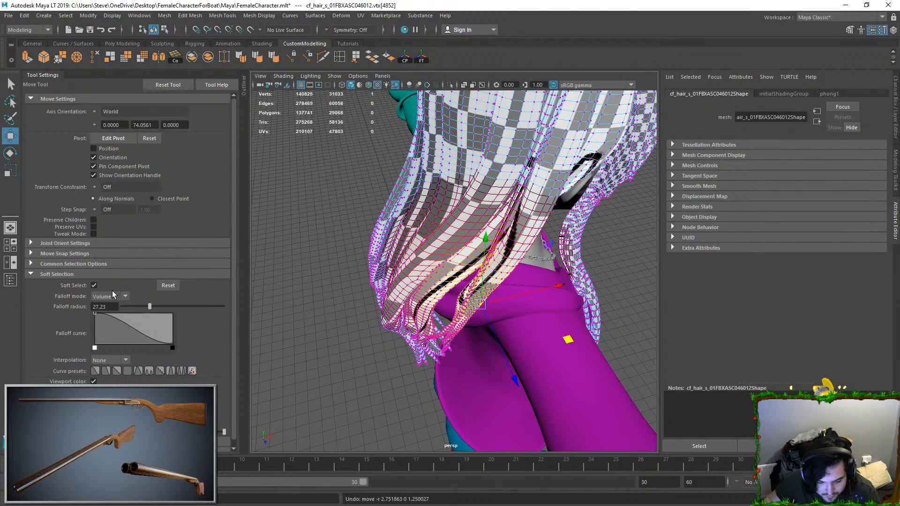
Step: Set the soft-selection falloff mode to Surface and move individual strand tips at the back of the hair
{"action": "left_click", "coordinate": [108, 314]}
{"action": "left_click_drag", "start_coordinate": [565, 343], "coordinate": [558, 377]}
{"action": "left_click", "coordinate": [457, 349]}
{"action": "left_click_drag", "start_coordinate": [461, 365], "coordinate": [533, 346], "text": "alt"}
{"action": "mouse_move", "coordinate": [529, 347]}
{"action": "left_mouse_down", "text": "alt"}
{"action": "mouse_move", "coordinate": [562, 351]}
{"action": "mouse_move", "coordinate": [542, 337]}
{"action": "left_mouse_up", "text": "alt"}
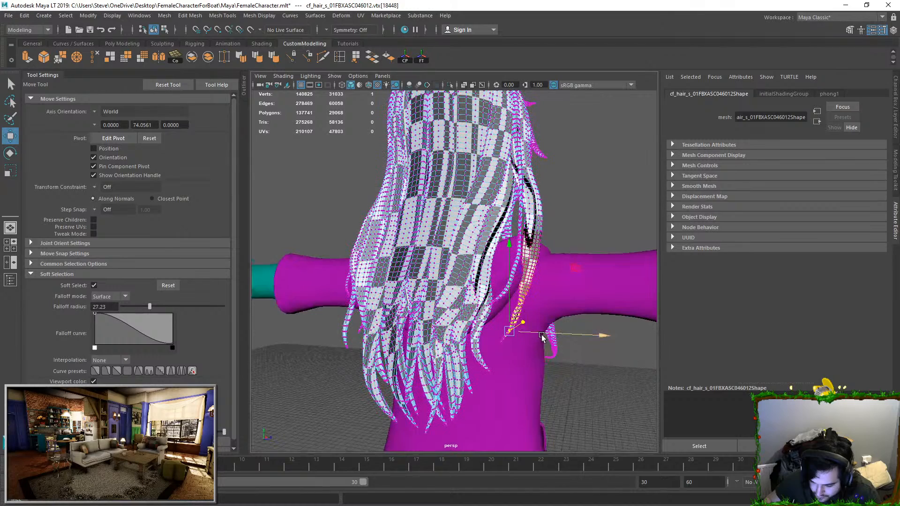
Step: Adjust the loose strand over the back of the shoulder by rotating it and shifting it outward
{"action": "key", "text": "e"}
{"action": "left_click_drag", "start_coordinate": [581, 296], "coordinate": [574, 258]}
{"action": "key", "text": "w"}
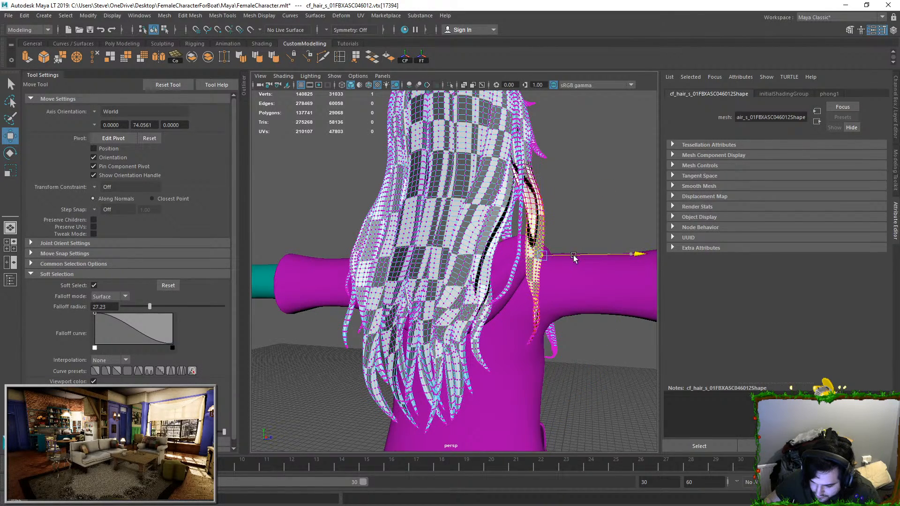
{"action": "right_click_drag", "start_coordinate": [542, 193], "coordinate": [591, 157]}
{"action": "left_click", "coordinate": [591, 200]}
{"action": "left_click_drag", "start_coordinate": [591, 201], "coordinate": [430, 232], "text": "alt"}
Step: Reposition more soft-selected hair vertices around the hood and shoulder
{"action": "scroll", "coordinate": [479, 215], "scroll_direction": "down", "scroll_amount": 5}
{"action": "scroll", "coordinate": [450, 234], "scroll_direction": "up", "scroll_amount": 5}
{"action": "left_click_drag", "start_coordinate": [518, 241], "coordinate": [482, 263], "text": "alt"}
{"action": "left_click", "coordinate": [481, 240]}
{"action": "right_click_drag", "start_coordinate": [480, 240], "coordinate": [439, 238]}
{"action": "left_click", "coordinate": [439, 228]}
{"action": "scroll", "coordinate": [442, 232], "scroll_direction": "up", "scroll_amount": 5}
{"action": "left_click_drag", "start_coordinate": [445, 237], "coordinate": [545, 274], "text": "alt"}
Step: Try moving the tip of the thin strand beside the hood with the current falloff radius
{"action": "left_click", "coordinate": [551, 345]}
{"action": "left_click_drag", "start_coordinate": [495, 262], "coordinate": [412, 291]}
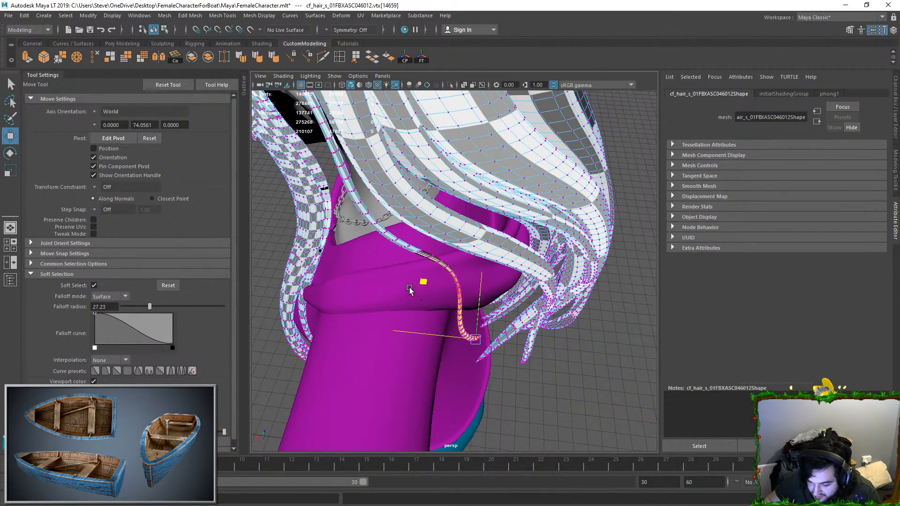
{"action": "key", "text": "ctrl+z"}
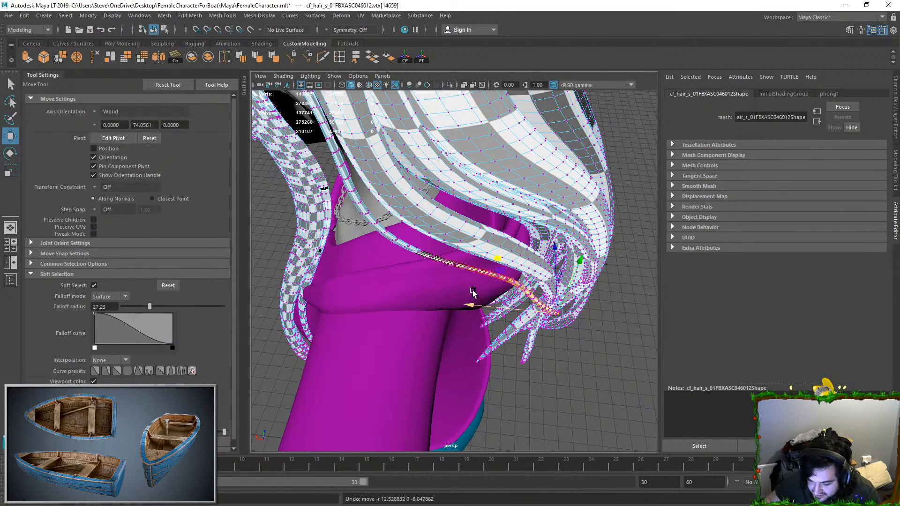
Step: Set the falloff radius to 39.91, move the thin strand's tip over the hood's side and return to object mode
{"action": "left_click", "coordinate": [163, 306]}
{"action": "left_click_drag", "start_coordinate": [497, 261], "coordinate": [391, 261]}
{"action": "left_click_drag", "start_coordinate": [448, 261], "coordinate": [451, 261], "text": "alt"}
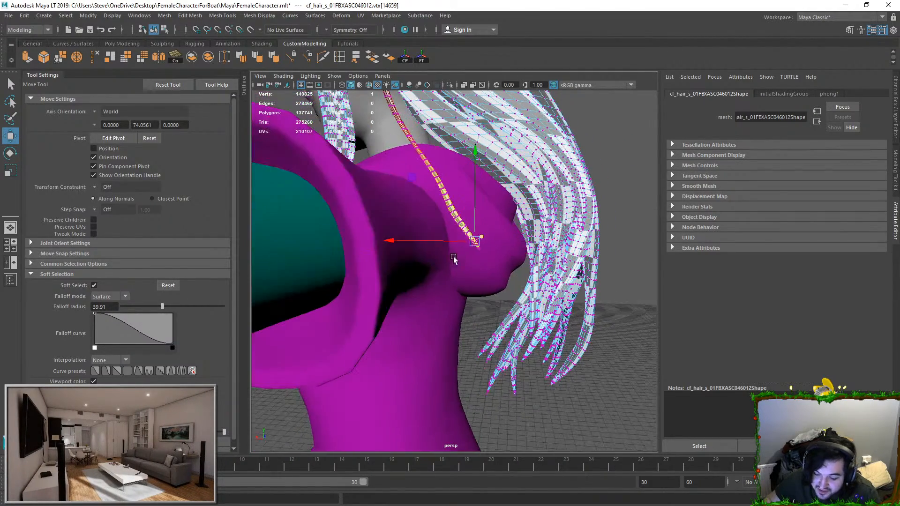
{"action": "right_click_drag", "start_coordinate": [670, 75], "coordinate": [670, 74]}
{"action": "left_click", "coordinate": [604, 158]}
{"action": "scroll", "coordinate": [605, 159], "scroll_direction": "down", "scroll_amount": 5}
{"action": "left_click_drag", "start_coordinate": [492, 168], "coordinate": [552, 198], "text": "alt"}
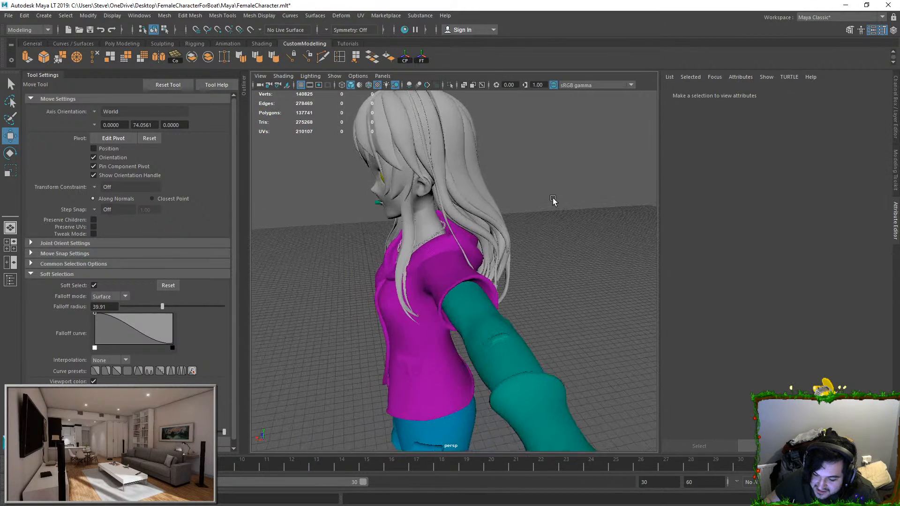
Step: Select a vertex on the rear side strand over the shoulder and shift the soft-selected strand to clear the hood
{"action": "left_click", "coordinate": [484, 209]}
{"action": "scroll", "coordinate": [481, 213], "scroll_direction": "up", "scroll_amount": 4}
{"action": "left_click_drag", "start_coordinate": [541, 228], "coordinate": [469, 220], "text": "alt"}
{"action": "right_click_drag", "start_coordinate": [511, 217], "coordinate": [487, 219]}
{"action": "left_click", "coordinate": [490, 219]}
{"action": "left_click_drag", "start_coordinate": [489, 220], "coordinate": [465, 222], "text": "alt"}
{"action": "left_click", "coordinate": [508, 259]}
{"action": "left_click_drag", "start_coordinate": [508, 258], "coordinate": [462, 289], "text": "alt"}
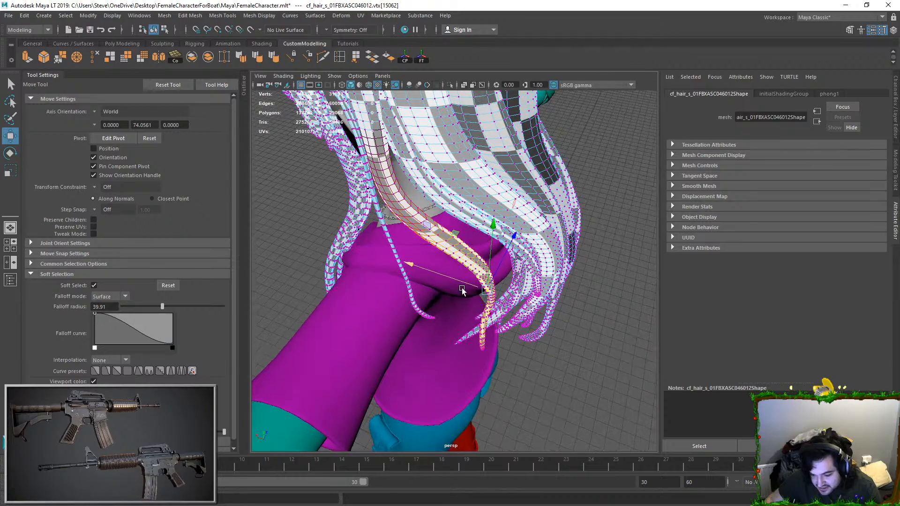
Step: Reposition the tip and middle of the side strands beside the hood with soft selection
{"action": "left_click", "coordinate": [481, 348]}
{"action": "left_click_drag", "start_coordinate": [457, 345], "coordinate": [430, 349]}
{"action": "middle_click_drag", "start_coordinate": [478, 262], "coordinate": [426, 283]}
{"action": "left_click_drag", "start_coordinate": [507, 238], "coordinate": [464, 183], "text": "alt"}
{"action": "middle_click_drag", "start_coordinate": [462, 179], "coordinate": [514, 215]}
{"action": "left_click", "coordinate": [522, 233]}
{"action": "left_click_drag", "start_coordinate": [491, 233], "coordinate": [464, 236]}
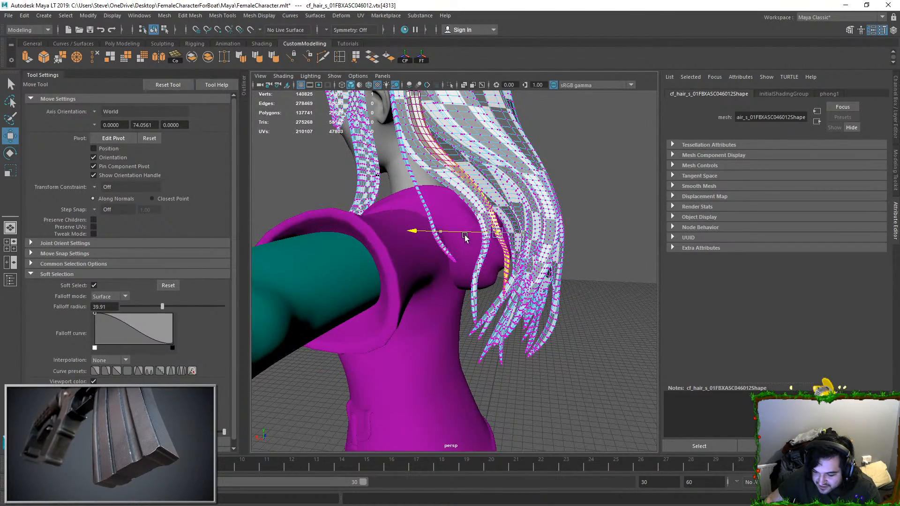
Step: Undo the last hair change and try picking other vertices on the strands behind the shoulder
{"action": "left_click", "coordinate": [580, 182]}
{"action": "mouse_move", "coordinate": [580, 182]}
{"action": "left_mouse_down", "text": "alt"}
{"action": "mouse_move", "coordinate": [482, 211]}
{"action": "mouse_move", "coordinate": [487, 240]}
{"action": "mouse_move", "coordinate": [501, 248]}
{"action": "mouse_move", "coordinate": [528, 231]}
{"action": "mouse_move", "coordinate": [521, 256]}
{"action": "mouse_move", "coordinate": [483, 251]}
{"action": "mouse_move", "coordinate": [529, 203]}
{"action": "mouse_move", "coordinate": [537, 228]}
{"action": "mouse_move", "coordinate": [508, 202]}
{"action": "left_mouse_up", "text": "alt"}
{"action": "key", "text": "ctrl+z"}
{"action": "left_click", "coordinate": [525, 224]}
{"action": "left_click", "coordinate": [536, 244]}
{"action": "left_click", "coordinate": [530, 203]}
{"action": "right_click_drag", "start_coordinate": [507, 202], "coordinate": [590, 151]}
{"action": "left_click", "coordinate": [590, 151]}
Step: Nudge the soft-selected lower strand behind the hood slightly sideways and clear the selection
{"action": "left_click_drag", "start_coordinate": [586, 159], "coordinate": [518, 291], "text": "alt"}
{"action": "left_click", "coordinate": [524, 279]}
{"action": "mouse_move", "coordinate": [503, 263]}
{"action": "left_mouse_down"}
{"action": "mouse_move", "coordinate": [484, 263]}
{"action": "mouse_move", "coordinate": [492, 262]}
{"action": "left_mouse_up"}
{"action": "right_click_drag", "start_coordinate": [513, 239], "coordinate": [589, 155]}
{"action": "left_click", "coordinate": [589, 155]}
{"action": "left_click_drag", "start_coordinate": [588, 160], "coordinate": [416, 230], "text": "alt"}
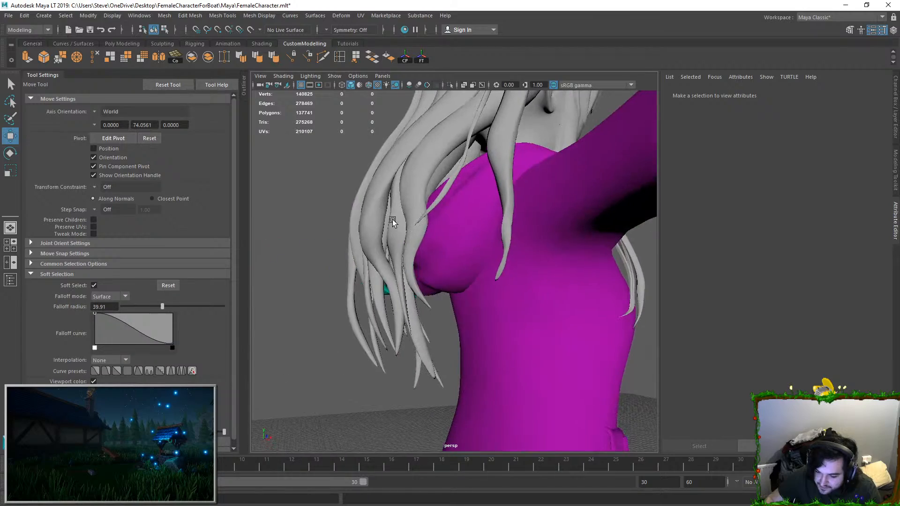
Step: Try shifting the lower strand on the other side of the hood along one axis, and undo the attempt
{"action": "left_click", "coordinate": [416, 230]}
{"action": "right_click_drag", "start_coordinate": [418, 259], "coordinate": [419, 253]}
{"action": "left_click", "coordinate": [431, 256]}
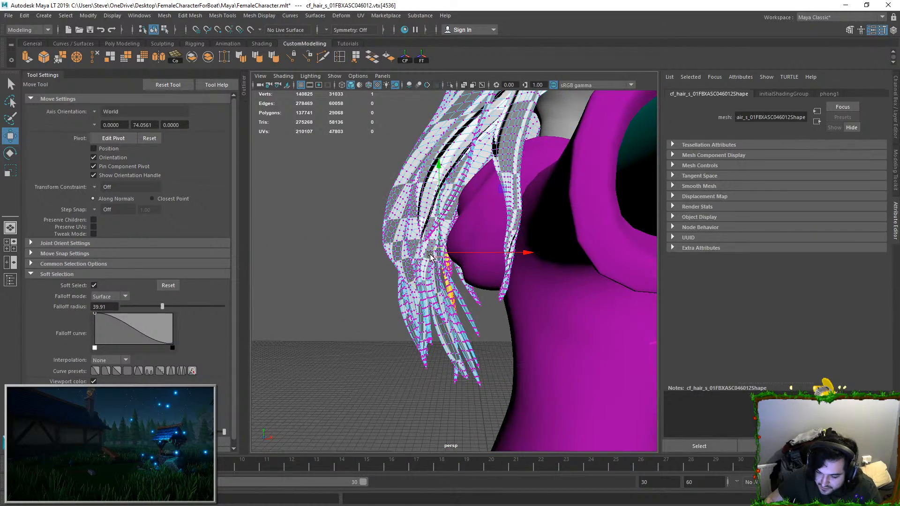
{"action": "left_click_drag", "start_coordinate": [444, 265], "coordinate": [463, 265]}
{"action": "right_click_drag", "start_coordinate": [496, 154], "coordinate": [546, 113]}
{"action": "left_click", "coordinate": [546, 112]}
{"action": "key", "text": "ctrl+z"}
{"action": "key", "text": "ctrl+z"}
Step: Move and rotate the thin soft-selected strand lying over the side of the hood, and deselect it
{"action": "left_click_drag", "start_coordinate": [435, 219], "coordinate": [482, 246], "text": "alt"}
{"action": "left_click_drag", "start_coordinate": [513, 276], "coordinate": [527, 282]}
{"action": "left_click_drag", "start_coordinate": [527, 283], "coordinate": [470, 257], "text": "alt"}
{"action": "key", "text": "e"}
{"action": "left_click_drag", "start_coordinate": [512, 169], "coordinate": [501, 157]}
{"action": "key", "text": "w"}
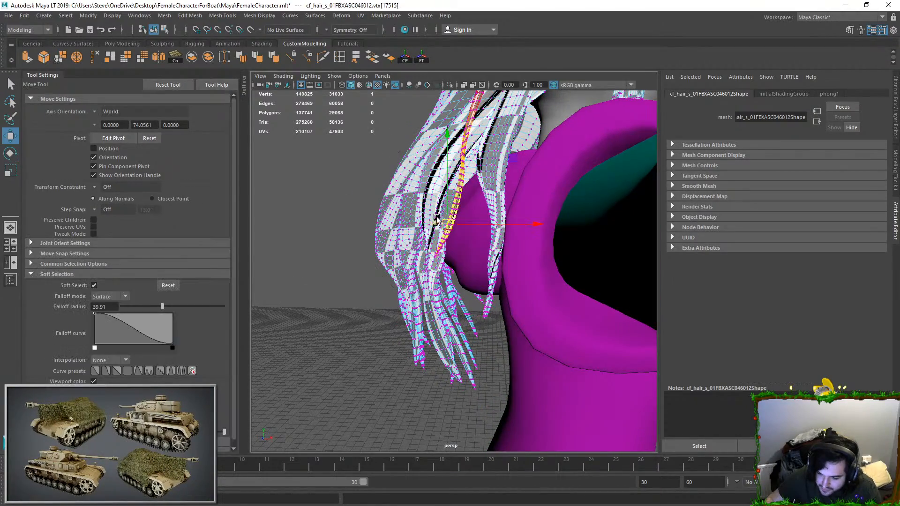
{"action": "left_click_drag", "start_coordinate": [459, 224], "coordinate": [459, 224]}
{"action": "left_click_drag", "start_coordinate": [459, 224], "coordinate": [503, 241], "text": "alt"}
{"action": "left_click", "coordinate": [562, 267]}
Step: Rotate the thin strand from its tip vertex so it follows the side of the hood
{"action": "left_click_drag", "start_coordinate": [576, 280], "coordinate": [514, 276], "text": "alt"}
{"action": "scroll", "coordinate": [515, 275], "scroll_direction": "up", "scroll_amount": 2}
{"action": "key", "text": "q"}
{"action": "left_click", "coordinate": [492, 244]}
{"action": "left_click_drag", "start_coordinate": [492, 245], "coordinate": [477, 263], "text": "alt"}
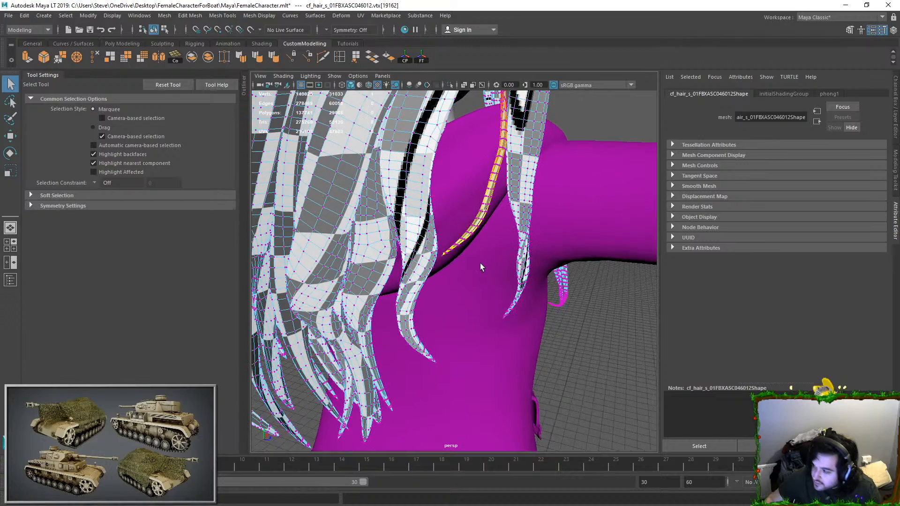
{"action": "middle_click_drag", "start_coordinate": [490, 257], "coordinate": [480, 254], "text": "alt"}
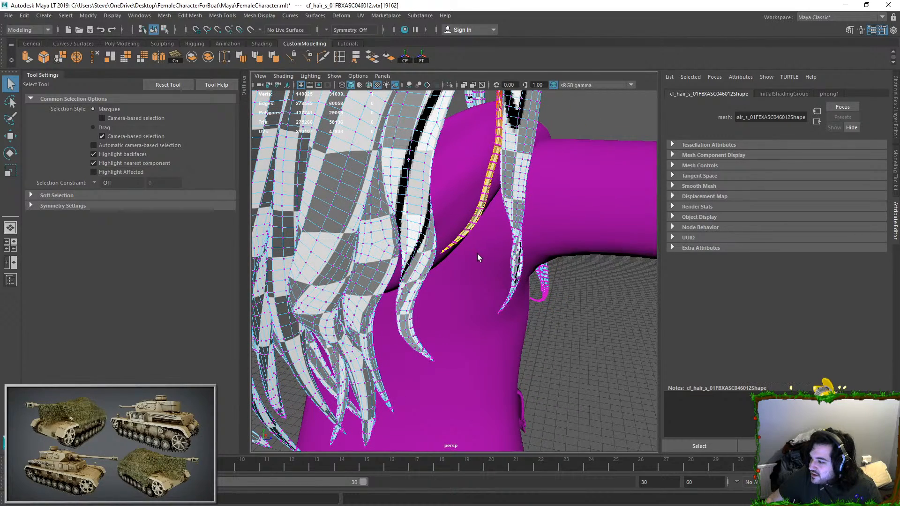
{"action": "left_click_drag", "start_coordinate": [474, 256], "coordinate": [491, 238], "text": "alt"}
{"action": "key", "text": "e"}
{"action": "left_click_drag", "start_coordinate": [527, 206], "coordinate": [516, 189]}
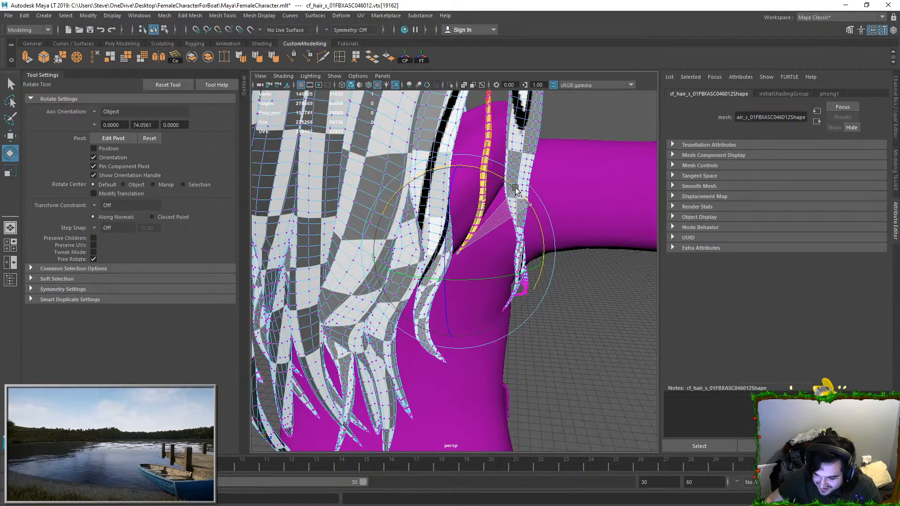
{"action": "key", "text": "w"}
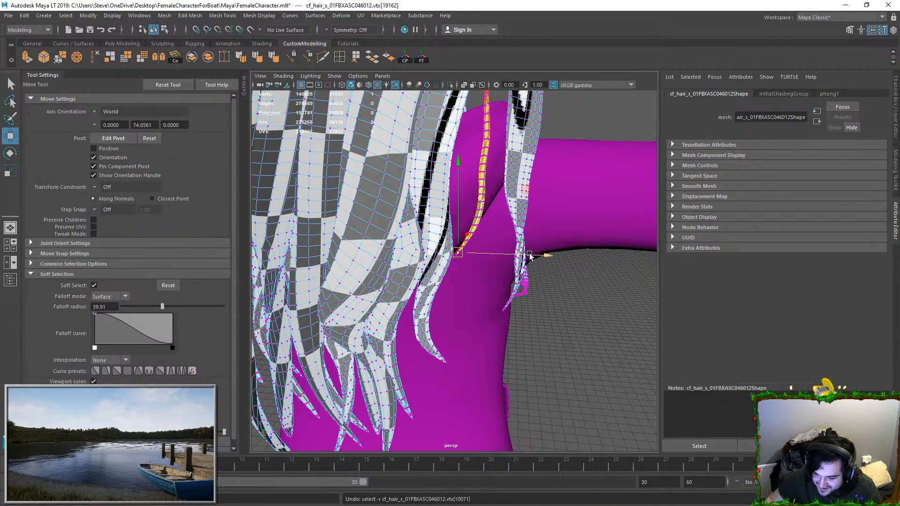
{"action": "key", "text": "ctrl+z"}
{"action": "scroll", "coordinate": [527, 248], "scroll_direction": "down", "scroll_amount": 5}
{"action": "right_click_drag", "start_coordinate": [484, 193], "coordinate": [508, 179]}
{"action": "left_click", "coordinate": [511, 179]}
Step: Select vertices on the strands behind the hood and shift them sideways with soft selection
{"action": "left_click_drag", "start_coordinate": [510, 179], "coordinate": [412, 225], "text": "alt"}
{"action": "left_click", "coordinate": [375, 215]}
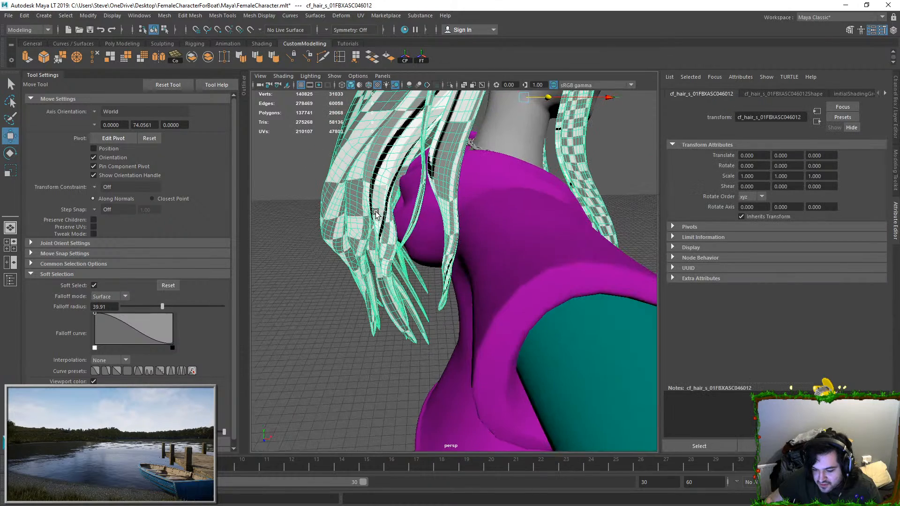
{"action": "right_click_drag", "start_coordinate": [417, 204], "coordinate": [396, 203]}
{"action": "left_click_drag", "start_coordinate": [377, 219], "coordinate": [390, 217]}
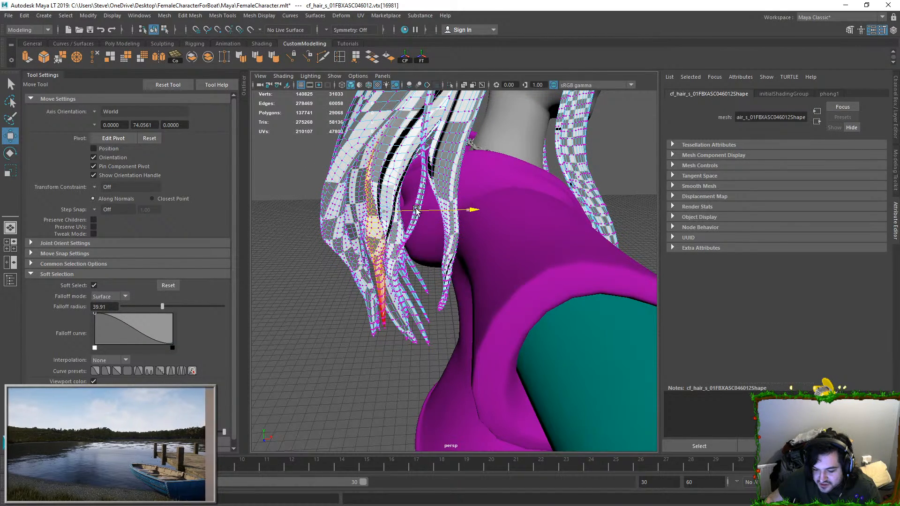
{"action": "left_click", "coordinate": [396, 214]}
{"action": "left_click_drag", "start_coordinate": [374, 224], "coordinate": [449, 240]}
{"action": "left_click_drag", "start_coordinate": [383, 268], "coordinate": [413, 277]}
Step: Move the soft-selected outermost strand at the back of the hair inward toward the hood
{"action": "left_click_drag", "start_coordinate": [430, 277], "coordinate": [416, 226], "text": "alt"}
{"action": "left_click", "coordinate": [347, 293]}
{"action": "left_click_drag", "start_coordinate": [347, 292], "coordinate": [356, 229], "text": "alt"}
{"action": "left_click", "coordinate": [516, 221]}
{"action": "left_click", "coordinate": [541, 233]}
{"action": "scroll", "coordinate": [356, 229], "scroll_direction": "up", "scroll_amount": 5}
{"action": "middle_click_drag", "start_coordinate": [356, 230], "coordinate": [377, 230], "text": "alt"}
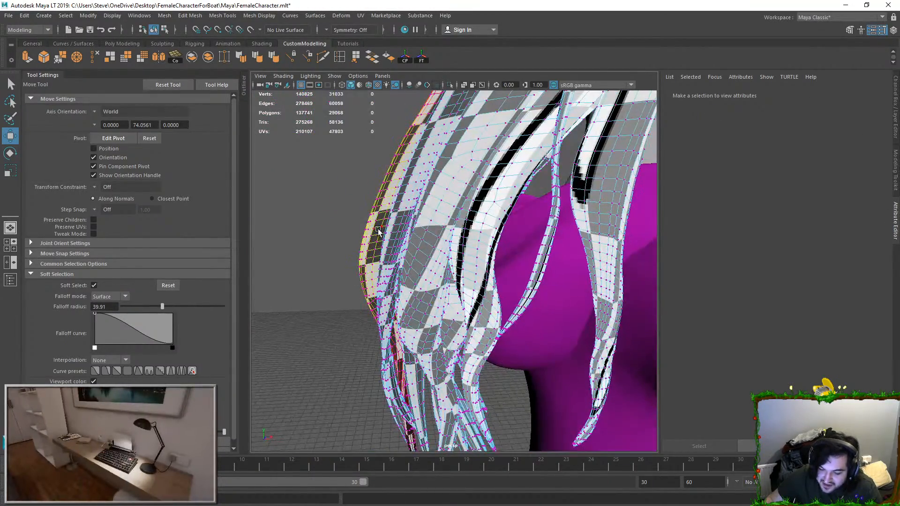
{"action": "left_click", "coordinate": [377, 229]}
{"action": "left_click_drag", "start_coordinate": [404, 229], "coordinate": [425, 228]}
Step: Try selecting different vertices on the centre strands at the back of the hair
{"action": "key", "text": "F8"}
{"action": "left_click_drag", "start_coordinate": [303, 246], "coordinate": [445, 233], "text": "alt"}
{"action": "key", "text": "F8"}
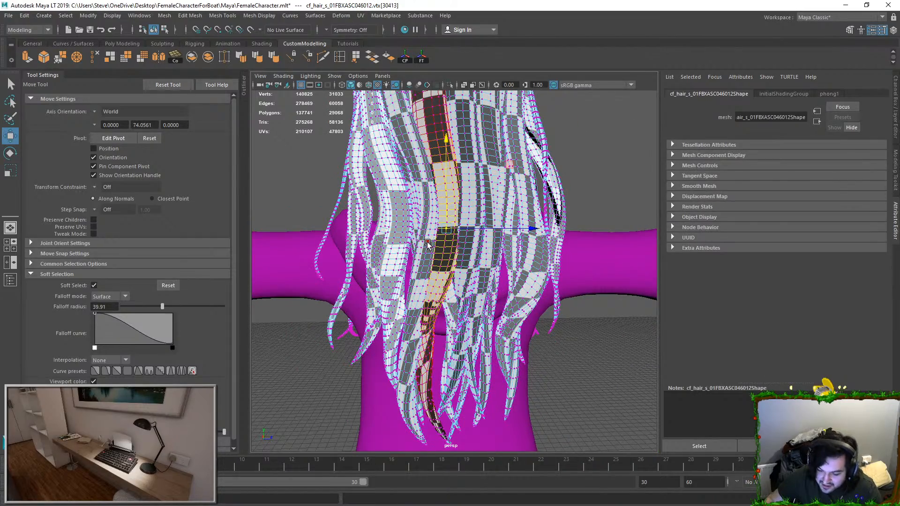
{"action": "left_click", "coordinate": [431, 252]}
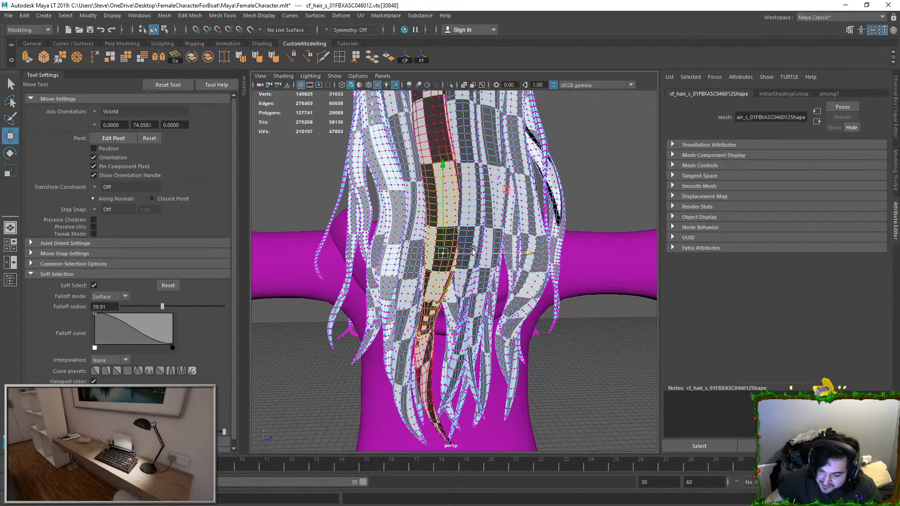
{"action": "left_click", "coordinate": [467, 225]}
{"action": "left_click_drag", "start_coordinate": [477, 275], "coordinate": [498, 298], "text": "alt"}
{"action": "double_click", "coordinate": [516, 299]}
{"action": "key", "text": "ctrl+z"}
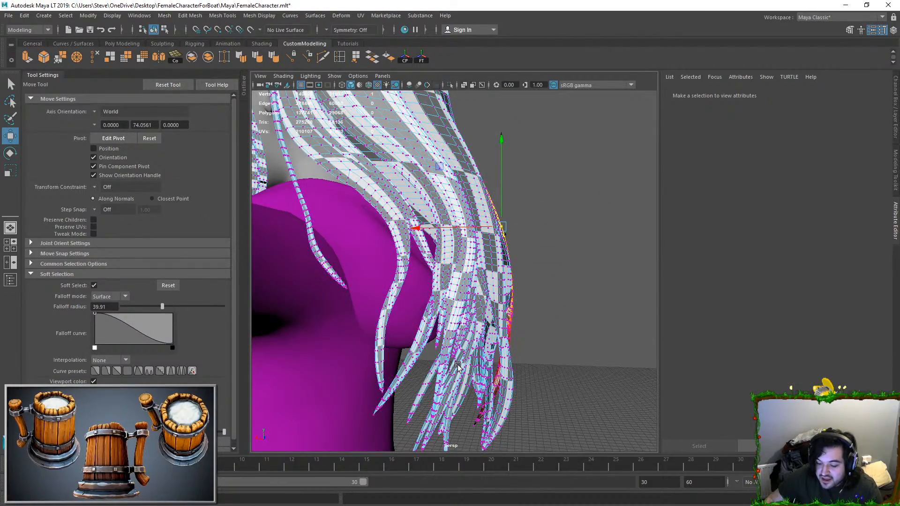
Step: Select the lower tips of the rear strands together and move them toward the character's back
{"action": "left_click_drag", "start_coordinate": [404, 378], "coordinate": [557, 407]}
{"action": "middle_click_drag", "start_coordinate": [557, 396], "coordinate": [555, 335], "text": "alt"}
{"action": "left_click_drag", "start_coordinate": [440, 346], "coordinate": [435, 345]}
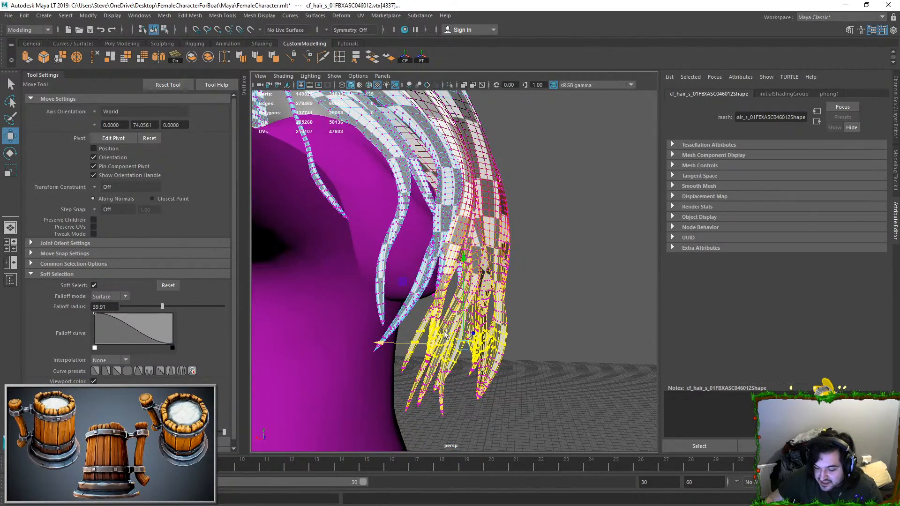
{"action": "right_click_drag", "start_coordinate": [482, 248], "coordinate": [515, 220]}
{"action": "left_click", "coordinate": [585, 263]}
Step: Compare the hair's side profile before and after the last edits by undoing and redoing them
{"action": "left_click_drag", "start_coordinate": [584, 263], "coordinate": [342, 284], "text": "alt"}
{"action": "scroll", "coordinate": [443, 279], "scroll_direction": "down", "scroll_amount": 5}
{"action": "scroll", "coordinate": [403, 267], "scroll_direction": "down", "scroll_amount": 4}
{"action": "left_click_drag", "start_coordinate": [403, 267], "coordinate": [343, 271], "text": "alt"}
{"action": "scroll", "coordinate": [356, 264], "scroll_direction": "up", "scroll_amount": 5}
{"action": "middle_click_drag", "start_coordinate": [412, 244], "coordinate": [432, 295], "text": "alt"}
{"action": "left_click_drag", "start_coordinate": [431, 295], "coordinate": [519, 259], "text": "alt"}
{"action": "key", "text": "ctrl+z"}
{"action": "key", "text": "ctrl+z"}
{"action": "key", "text": "ctrl+y"}
{"action": "key", "text": "ctrl+y"}
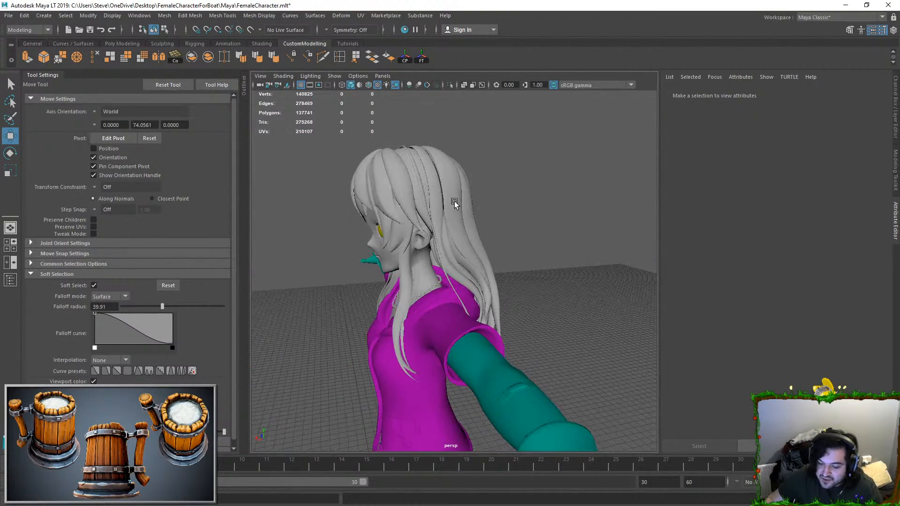
Step: Check the hair from the opposite side and try a small strand shift near the shoulder, undoing it
{"action": "left_click_drag", "start_coordinate": [459, 206], "coordinate": [523, 203], "text": "alt"}
{"action": "scroll", "coordinate": [515, 268], "scroll_direction": "up", "scroll_amount": 5}
{"action": "scroll", "coordinate": [512, 269], "scroll_direction": "down", "scroll_amount": 7}
{"action": "left_click_drag", "start_coordinate": [512, 270], "coordinate": [550, 297], "text": "alt"}
{"action": "scroll", "coordinate": [496, 286], "scroll_direction": "up", "scroll_amount": 2}
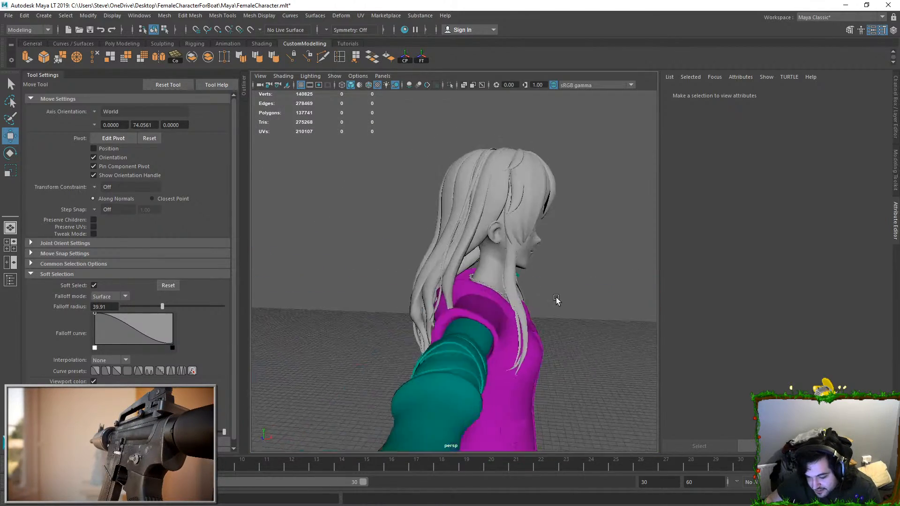
{"action": "middle_click_drag", "start_coordinate": [550, 297], "coordinate": [473, 285], "text": "alt"}
{"action": "scroll", "coordinate": [473, 285], "scroll_direction": "up", "scroll_amount": 8}
{"action": "right_click_drag", "start_coordinate": [472, 281], "coordinate": [439, 306]}
{"action": "left_click", "coordinate": [441, 307]}
{"action": "left_click_drag", "start_coordinate": [464, 312], "coordinate": [472, 312]}
{"action": "key", "text": "ctrl+z"}
Step: Try further adjustments to the strands around the shoulder and undo the last changes
{"action": "left_click_drag", "start_coordinate": [449, 366], "coordinate": [363, 328], "text": "alt"}
{"action": "left_click_drag", "start_coordinate": [264, 276], "coordinate": [376, 309]}
{"action": "left_click", "coordinate": [575, 294]}
{"action": "left_click_drag", "start_coordinate": [575, 295], "coordinate": [530, 339], "text": "alt"}
{"action": "key", "text": "ctrl+z"}
{"action": "left_click_drag", "start_coordinate": [446, 334], "coordinate": [541, 338]}
{"action": "left_click", "coordinate": [583, 238]}
{"action": "left_click_drag", "start_coordinate": [582, 238], "coordinate": [551, 250], "text": "alt"}
{"action": "key", "text": "ctrl+z"}
Step: Review the hair around the hood and shoulders from several angles and distances
{"action": "left_click", "coordinate": [593, 271]}
{"action": "left_click_drag", "start_coordinate": [593, 271], "coordinate": [438, 280], "text": "alt"}
{"action": "scroll", "coordinate": [528, 277], "scroll_direction": "down", "scroll_amount": 5}
{"action": "scroll", "coordinate": [500, 273], "scroll_direction": "down", "scroll_amount": 6}
{"action": "scroll", "coordinate": [437, 280], "scroll_direction": "up", "scroll_amount": 5}
{"action": "middle_click_drag", "start_coordinate": [438, 245], "coordinate": [443, 304], "text": "alt"}
{"action": "scroll", "coordinate": [442, 304], "scroll_direction": "up", "scroll_amount": 4}
{"action": "left_click_drag", "start_coordinate": [442, 304], "coordinate": [501, 338], "text": "alt"}
Step: Turn on screen-space ambient occlusion and anti-aliasing for a front view of the character
{"action": "left_click", "coordinate": [410, 85]}
{"action": "mouse_move", "coordinate": [508, 204]}
{"action": "left_mouse_down", "text": "alt"}
{"action": "mouse_move", "coordinate": [453, 164]}
{"action": "mouse_move", "coordinate": [428, 246]}
{"action": "mouse_move", "coordinate": [445, 212]}
{"action": "left_mouse_up", "text": "alt"}
{"action": "middle_click_drag", "start_coordinate": [445, 211], "coordinate": [415, 140], "text": "alt"}
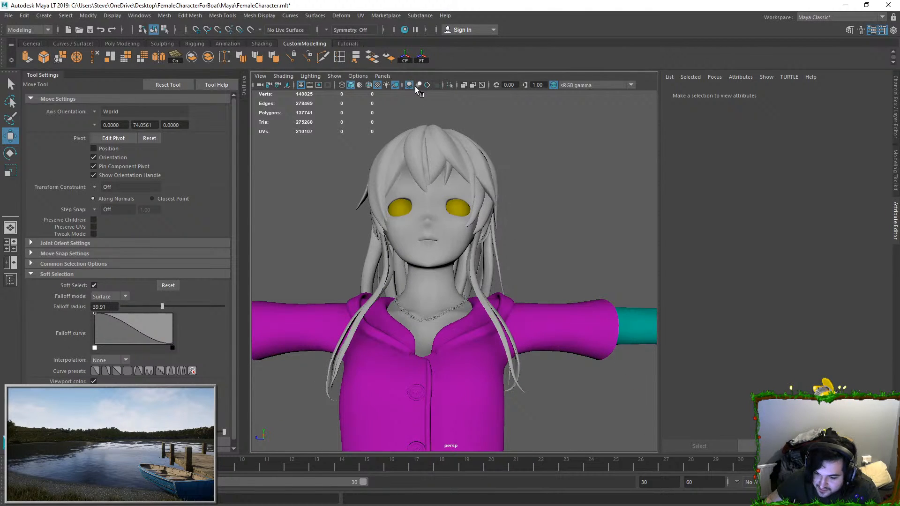
{"action": "left_click", "coordinate": [426, 86]}
{"action": "left_click_drag", "start_coordinate": [509, 175], "coordinate": [510, 194], "text": "alt"}
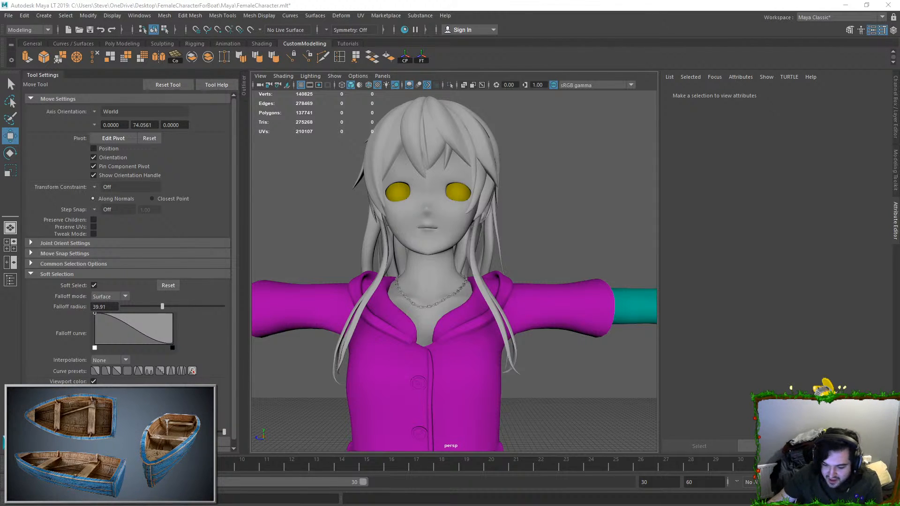
Step: Inspect the character from several angles and frame the face mesh
{"action": "left_click_drag", "start_coordinate": [538, 280], "coordinate": [436, 258], "text": "alt"}
{"action": "scroll", "coordinate": [564, 280], "scroll_direction": "down", "scroll_amount": 10}
{"action": "left_click_drag", "start_coordinate": [375, 375], "coordinate": [564, 245]}
{"action": "left_click", "coordinate": [582, 203]}
{"action": "scroll", "coordinate": [583, 203], "scroll_direction": "up", "scroll_amount": 10}
{"action": "middle_click_drag", "start_coordinate": [546, 184], "coordinate": [468, 191], "text": "alt"}
{"action": "left_click", "coordinate": [422, 201]}
{"action": "key", "text": "f"}
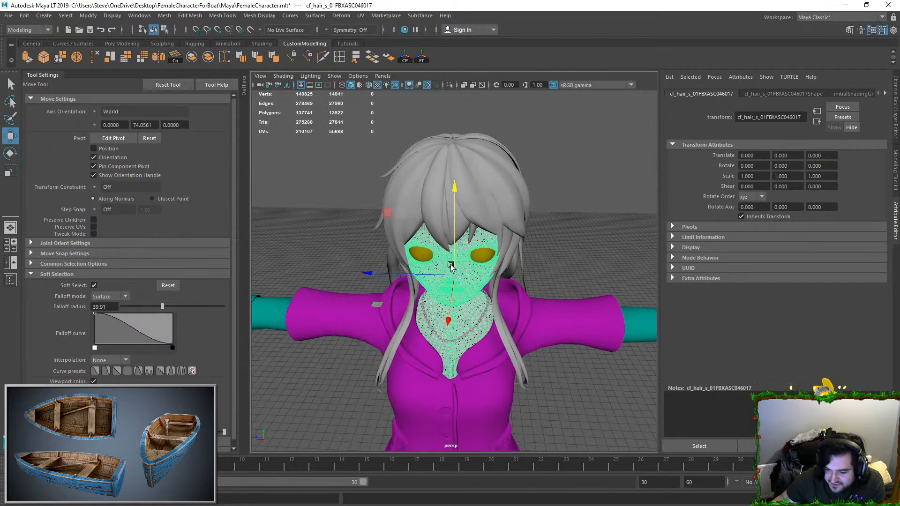
Step: Select the chain necklace mesh and frame it closely
{"action": "scroll", "coordinate": [469, 265], "scroll_direction": "up", "scroll_amount": 5}
{"action": "left_click", "coordinate": [487, 318]}
{"action": "key", "text": "f"}
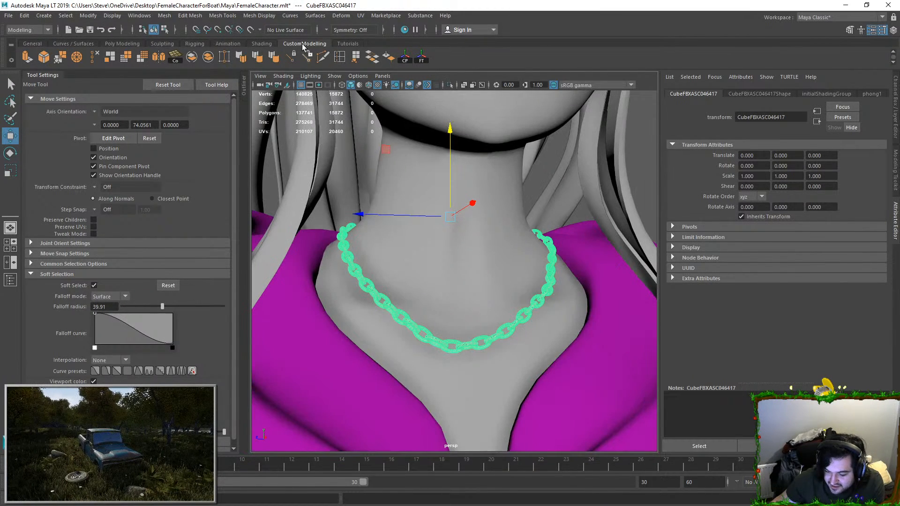
{"action": "scroll", "coordinate": [450, 263], "scroll_direction": "up", "scroll_amount": 5}
{"action": "middle_click_drag", "start_coordinate": [426, 255], "coordinate": [426, 192], "text": "alt"}
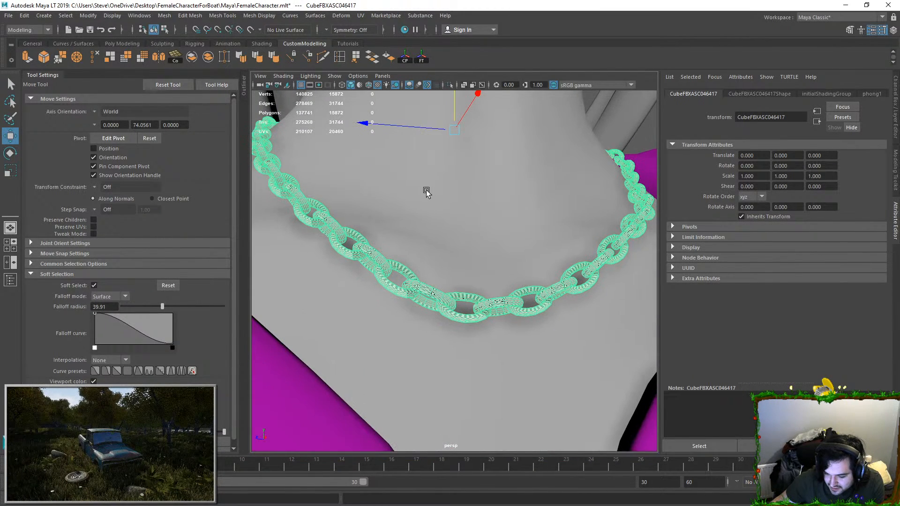
Step: Open the necklace's UVs in the UV Editor and unitize them
{"action": "left_click", "coordinate": [360, 16]}
{"action": "left_click", "coordinate": [375, 32]}
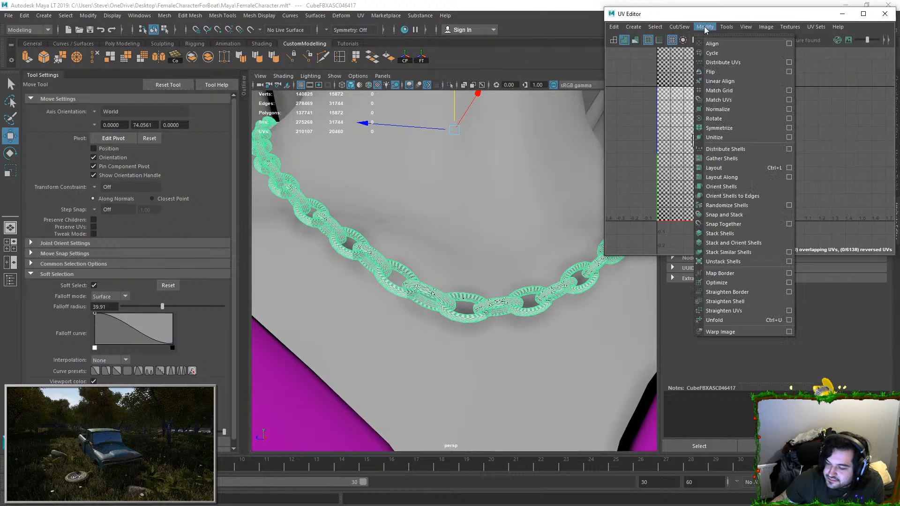
{"action": "left_click", "coordinate": [704, 26]}
{"action": "left_click", "coordinate": [721, 161]}
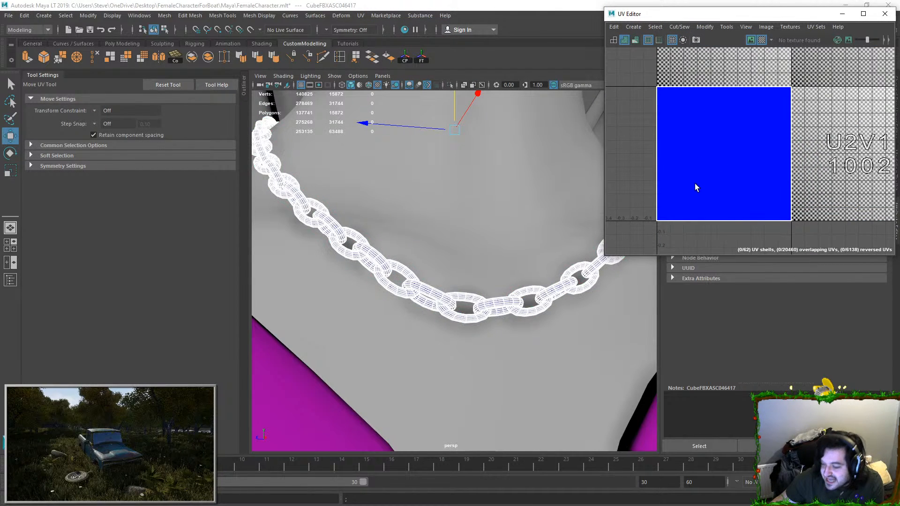
{"action": "scroll", "coordinate": [694, 184], "scroll_direction": "down", "scroll_amount": 2}
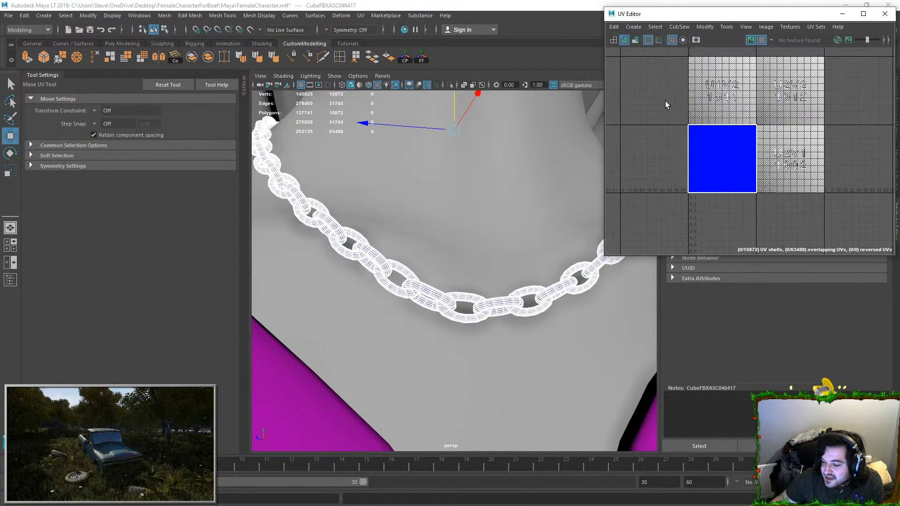
Step: Turn off ambient occlusion and anti-aliasing in the viewport
{"action": "left_click", "coordinate": [394, 86]}
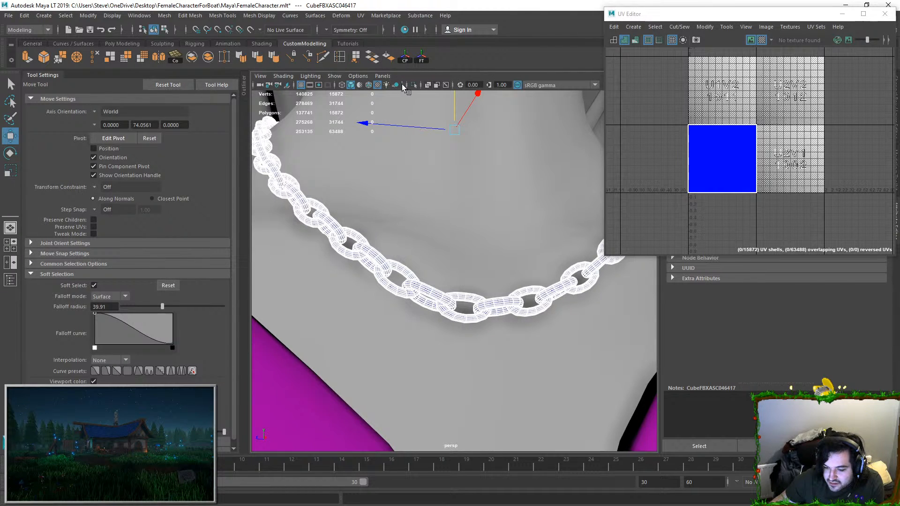
{"action": "left_click", "coordinate": [430, 86]}
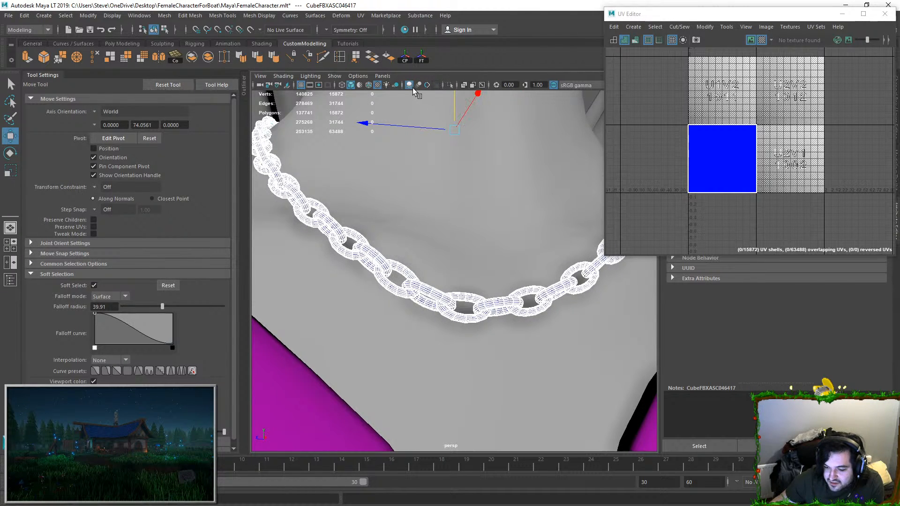
{"action": "left_click", "coordinate": [411, 86]}
Step: Select all of the chain necklace's UVs and scale the stacked shells down inside the UV tile
{"action": "right_click_drag", "start_coordinate": [656, 156], "coordinate": [703, 111]}
{"action": "key", "text": "w"}
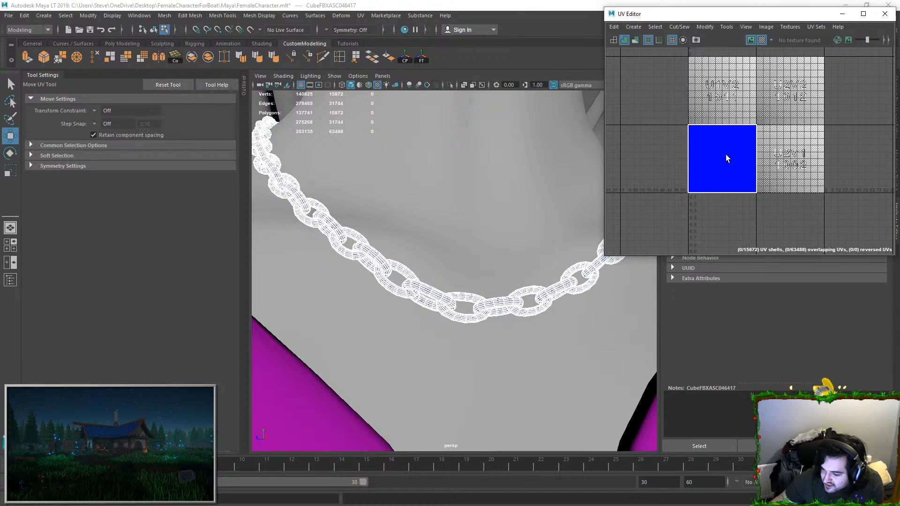
{"action": "key", "text": "ctrl+shift+a"}
{"action": "scroll", "coordinate": [725, 154], "scroll_direction": "down", "scroll_amount": 4}
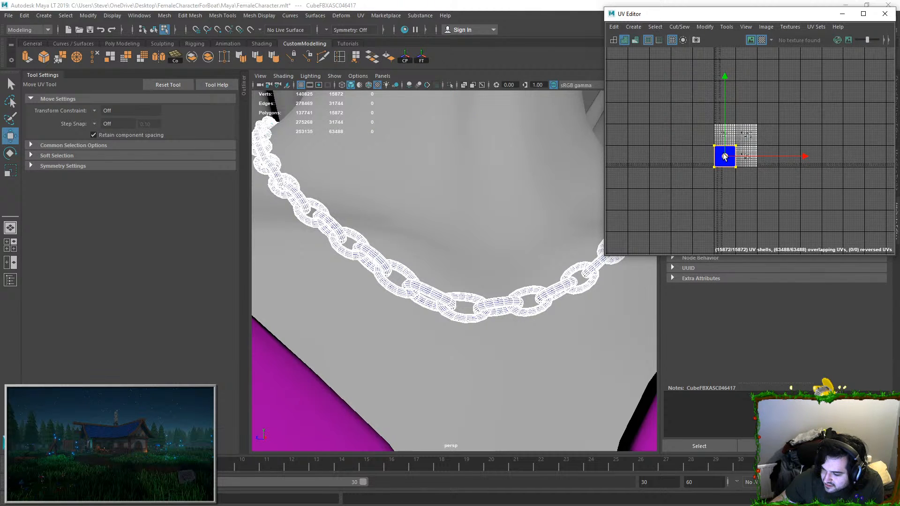
{"action": "key", "text": "r"}
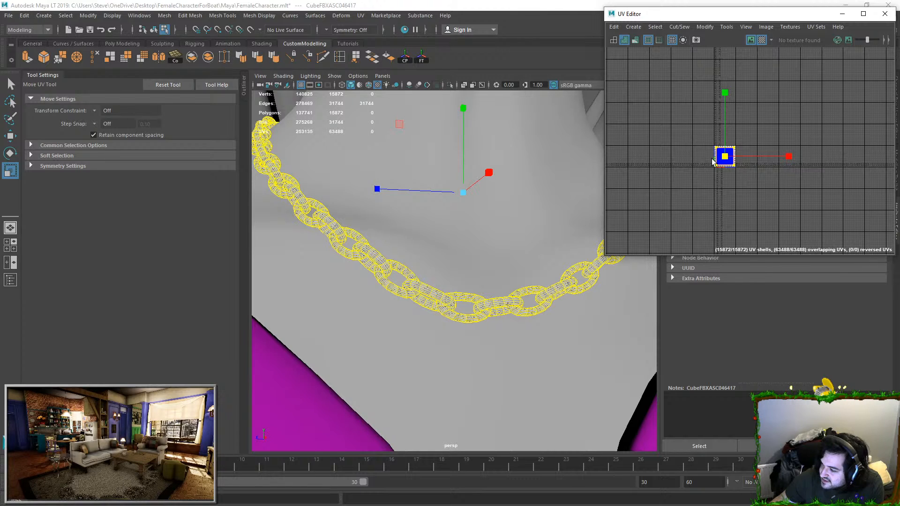
{"action": "left_click_drag", "start_coordinate": [712, 159], "coordinate": [676, 166]}
{"action": "key", "text": "r"}
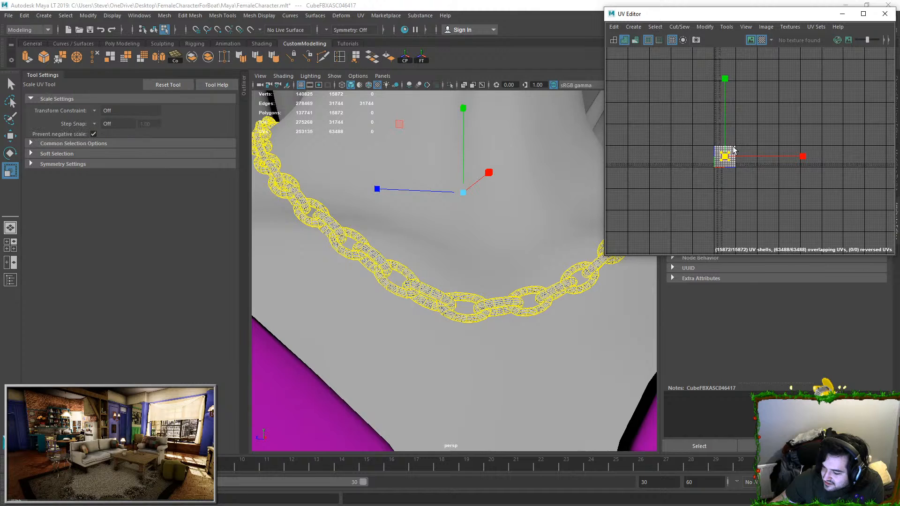
{"action": "scroll", "coordinate": [722, 164], "scroll_direction": "down", "scroll_amount": 1}
{"action": "left_click", "coordinate": [698, 145]}
{"action": "left_click", "coordinate": [694, 120]}
{"action": "scroll", "coordinate": [697, 136], "scroll_direction": "up", "scroll_amount": 1}
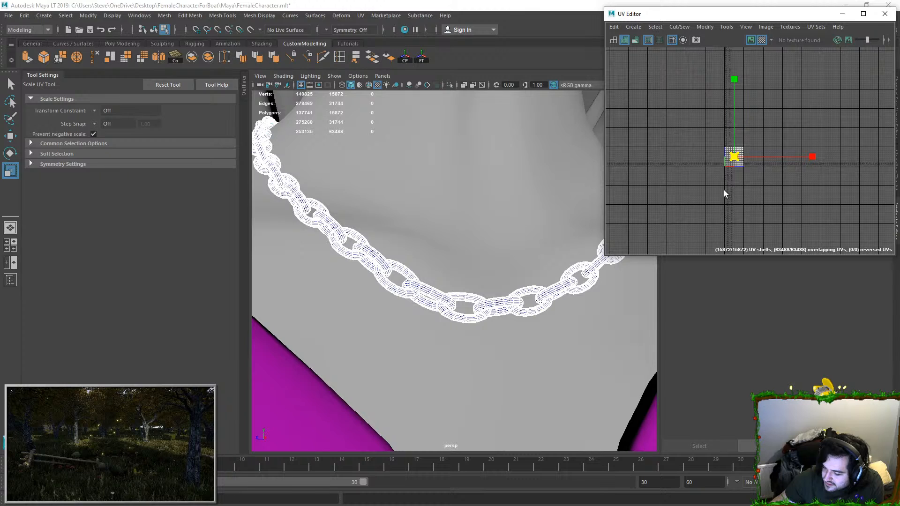
{"action": "key", "text": "ctrl+z"}
{"action": "right_click_drag", "start_coordinate": [721, 190], "coordinate": [718, 160]}
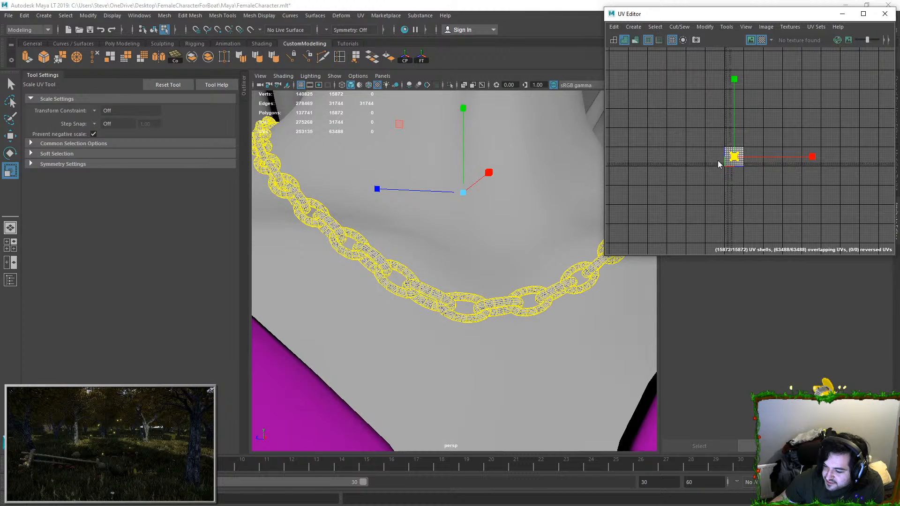
{"action": "scroll", "coordinate": [735, 160], "scroll_direction": "down", "scroll_amount": 3}
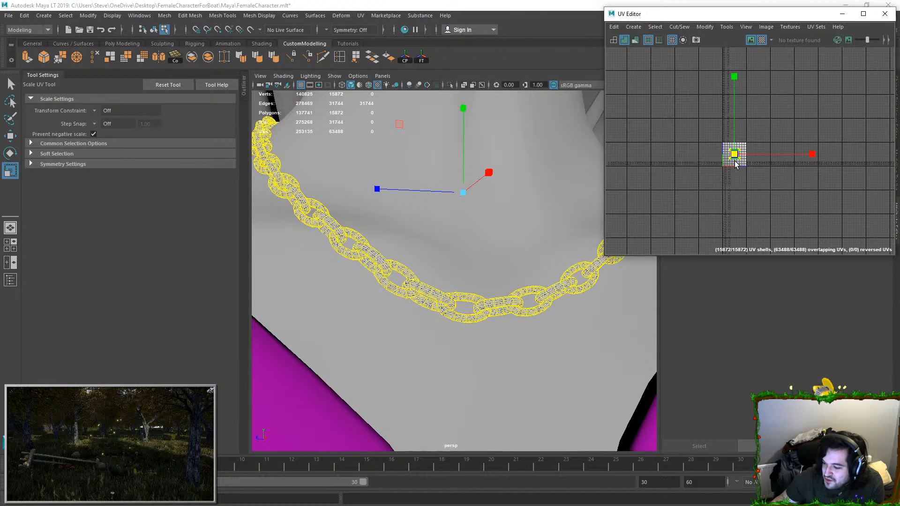
Step: Delete the construction history of all objects and reselect the necklace's stacked UVs
{"action": "left_click", "coordinate": [24, 15]}
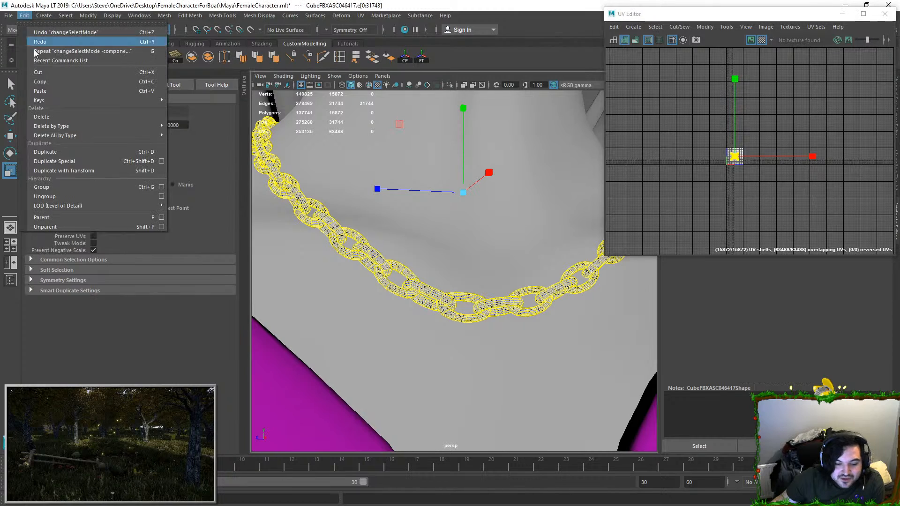
{"action": "mouse_move", "coordinate": [59, 135]}
{"action": "left_click", "coordinate": [187, 144]}
{"action": "right_click_drag", "start_coordinate": [733, 150], "coordinate": [734, 145]}
{"action": "scroll", "coordinate": [745, 153], "scroll_direction": "up", "scroll_amount": 2}
{"action": "left_click_drag", "start_coordinate": [709, 134], "coordinate": [748, 175]}
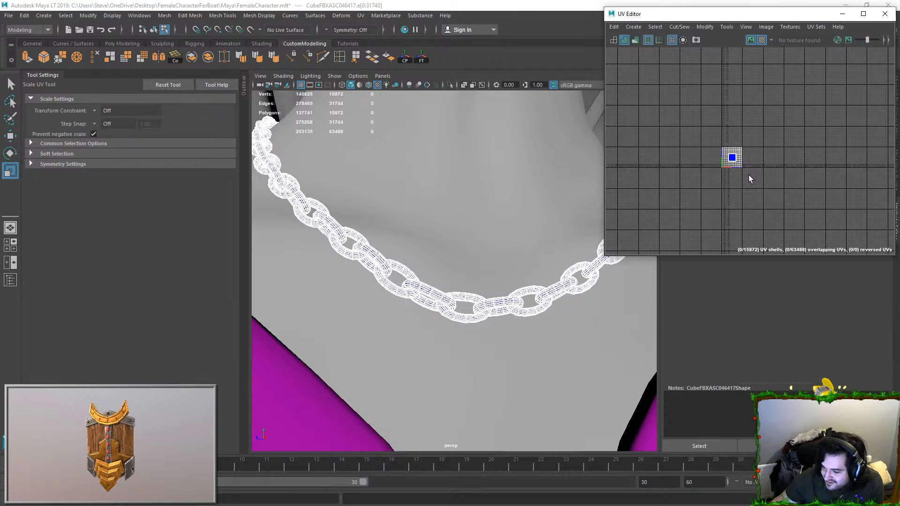
Step: Turn off soft selection for the Scale tool
{"action": "left_click", "coordinate": [46, 156]}
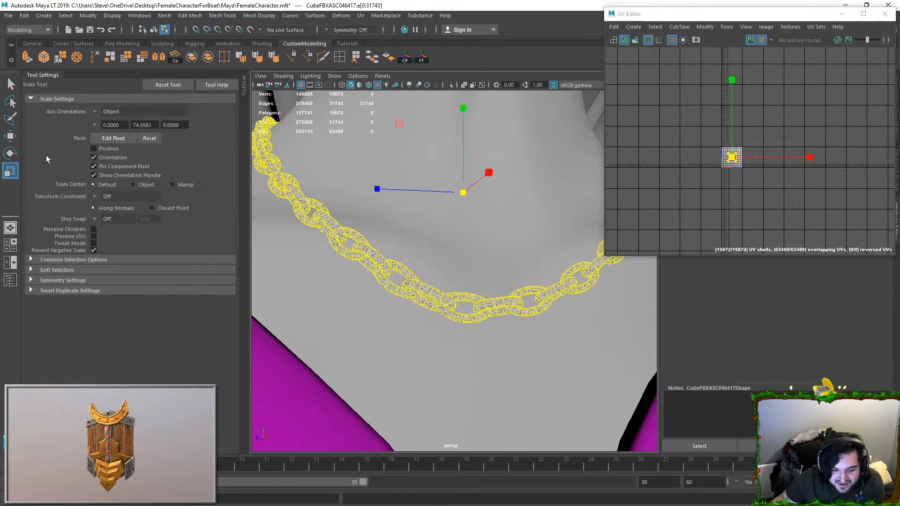
{"action": "left_click", "coordinate": [74, 269]}
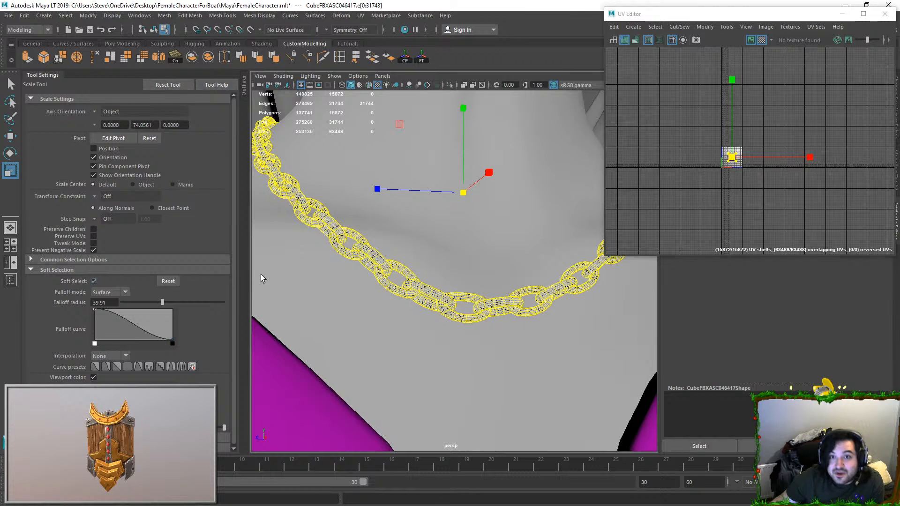
{"action": "key", "text": "b"}
Step: Check the chain links up close and delete the necklace mesh from the character
{"action": "scroll", "coordinate": [461, 316], "scroll_direction": "up", "scroll_amount": 5}
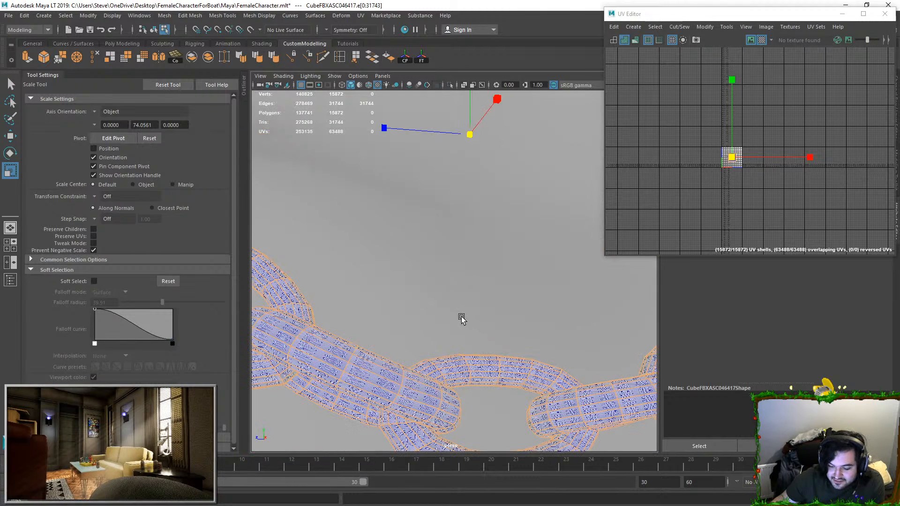
{"action": "scroll", "coordinate": [733, 170], "scroll_direction": "up", "scroll_amount": 8}
{"action": "middle_click_drag", "start_coordinate": [437, 374], "coordinate": [469, 296], "text": "alt"}
{"action": "scroll", "coordinate": [469, 296], "scroll_direction": "up", "scroll_amount": 4}
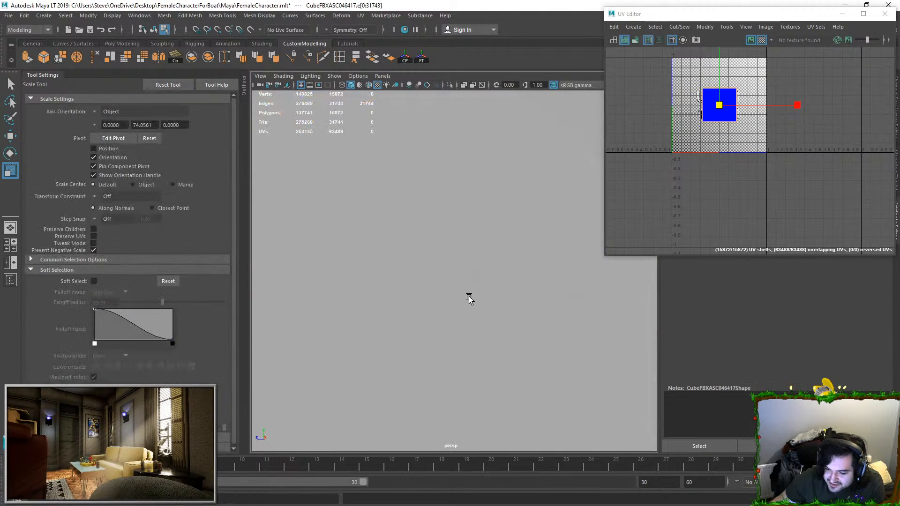
{"action": "key", "text": "f"}
{"action": "left_click_drag", "start_coordinate": [456, 302], "coordinate": [485, 300], "text": "alt"}
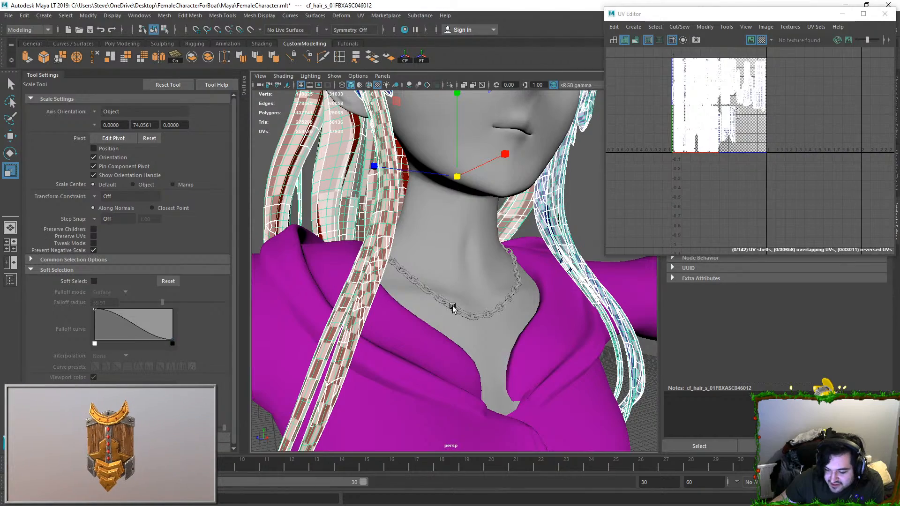
{"action": "left_click", "coordinate": [477, 317]}
{"action": "key", "text": "Delete"}
{"action": "scroll", "coordinate": [527, 309], "scroll_direction": "down", "scroll_amount": 7}
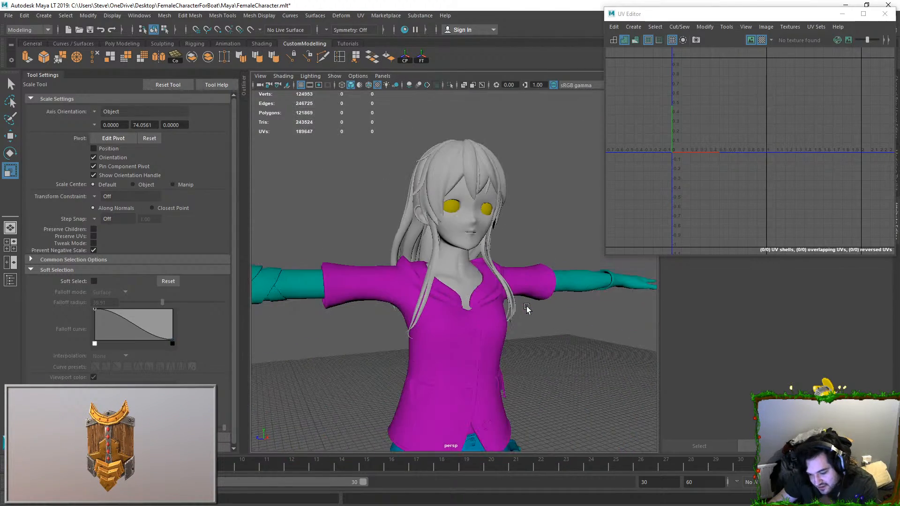
{"action": "left_click_drag", "start_coordinate": [558, 316], "coordinate": [509, 279], "text": "alt"}
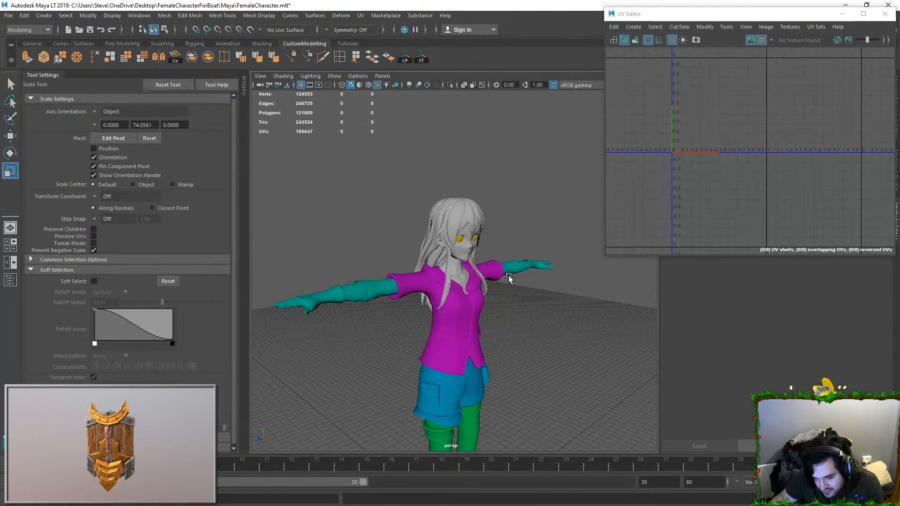
{"action": "key", "text": "ctrl+z"}
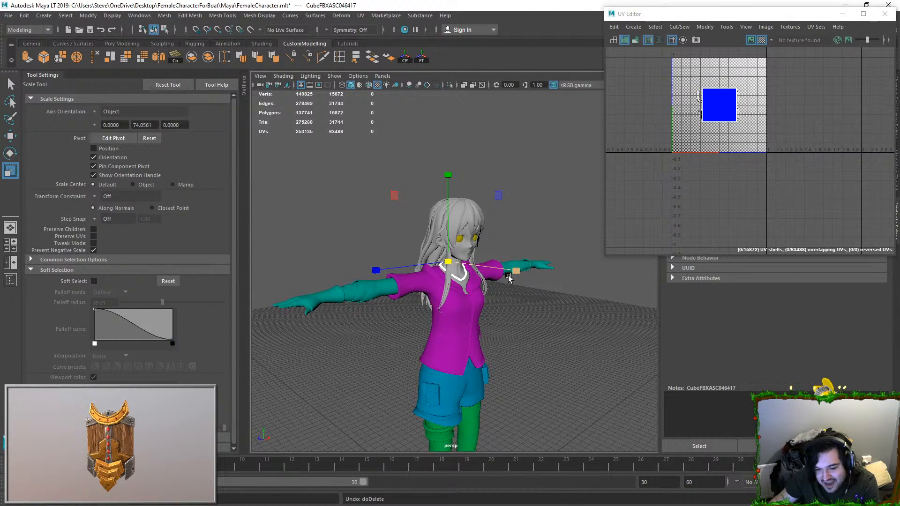
{"action": "key", "text": "Delete"}
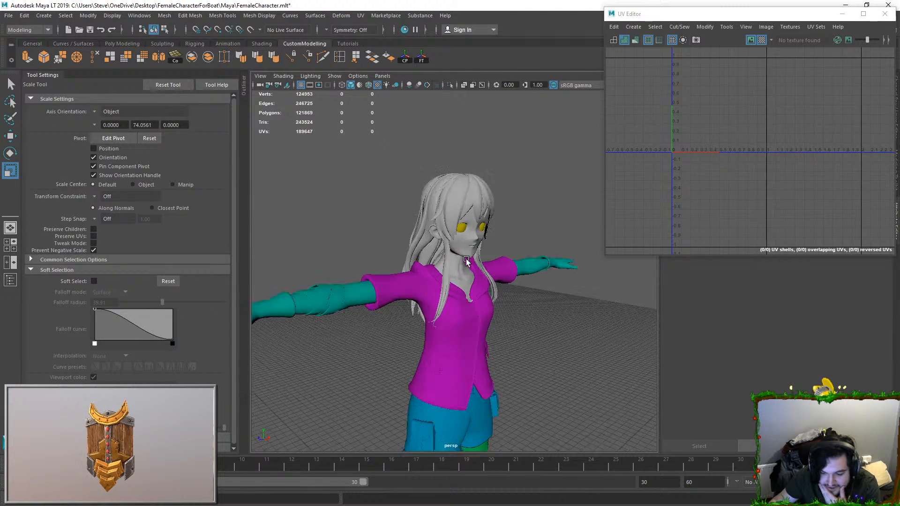
Step: Select the head and neck mesh and show its UVs in the UV Editor
{"action": "scroll", "coordinate": [473, 258], "scroll_direction": "up", "scroll_amount": 5}
{"action": "left_click", "coordinate": [553, 253]}
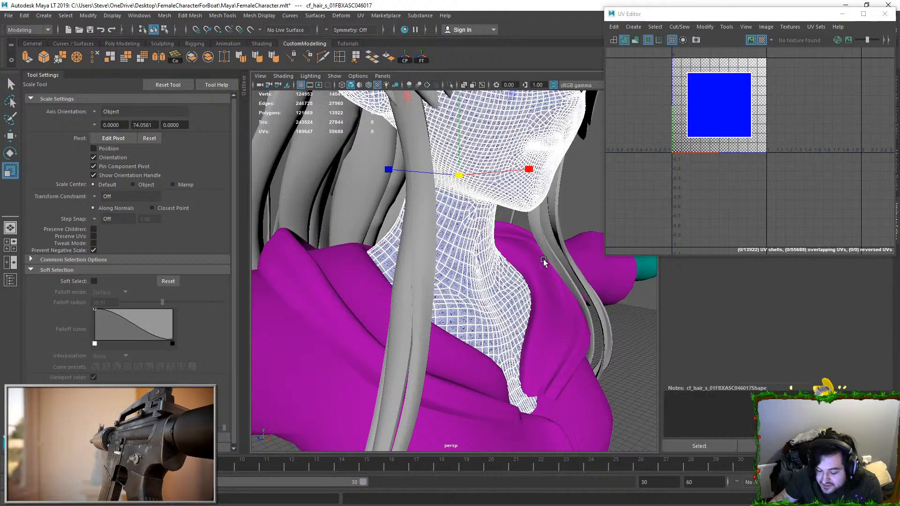
{"action": "left_click_drag", "start_coordinate": [544, 257], "coordinate": [470, 254], "text": "alt"}
{"action": "scroll", "coordinate": [705, 156], "scroll_direction": "down", "scroll_amount": 2}
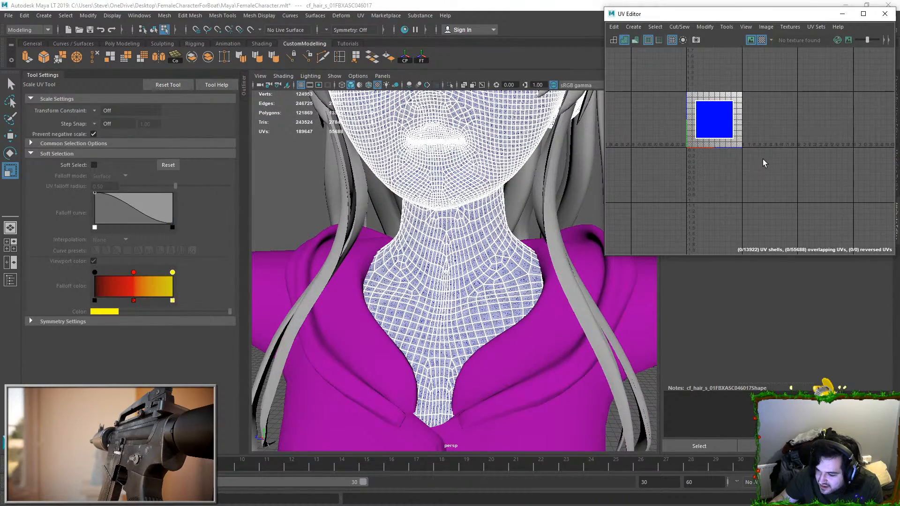
{"action": "scroll", "coordinate": [486, 190], "scroll_direction": "down", "scroll_amount": 4}
{"action": "scroll", "coordinate": [486, 190], "scroll_direction": "down", "scroll_amount": 4}
Step: Examine the face and neck topology from the front and both sides to plan the UV seams
{"action": "left_click_drag", "start_coordinate": [486, 191], "coordinate": [415, 242], "text": "alt"}
{"action": "scroll", "coordinate": [478, 249], "scroll_direction": "up", "scroll_amount": 5}
{"action": "left_click_drag", "start_coordinate": [488, 235], "coordinate": [468, 283], "text": "alt"}
{"action": "scroll", "coordinate": [467, 283], "scroll_direction": "up", "scroll_amount": 5}
{"action": "scroll", "coordinate": [467, 284], "scroll_direction": "down", "scroll_amount": 5}
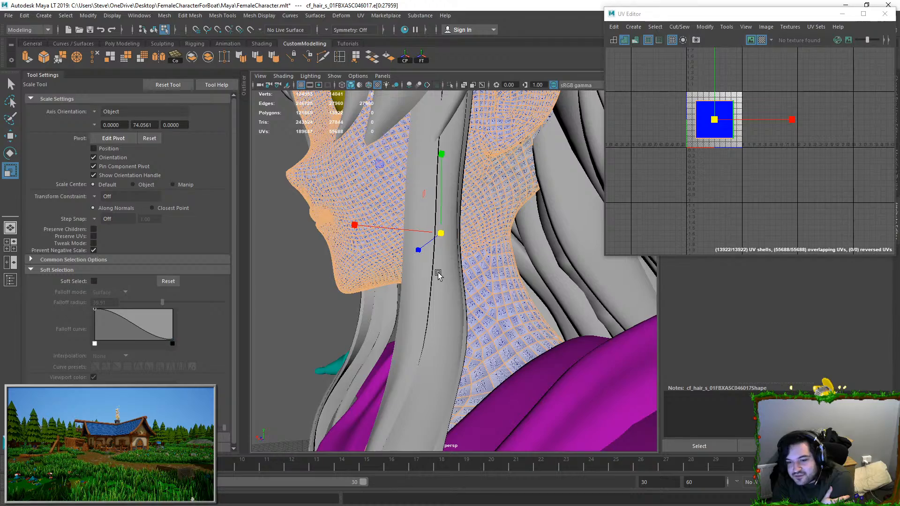
{"action": "mouse_move", "coordinate": [468, 246]}
{"action": "left_mouse_down", "text": "alt"}
{"action": "mouse_move", "coordinate": [483, 202]}
{"action": "mouse_move", "coordinate": [454, 245]}
{"action": "mouse_move", "coordinate": [473, 263]}
{"action": "left_mouse_up", "text": "alt"}
{"action": "right_click_drag", "start_coordinate": [474, 262], "coordinate": [445, 186], "text": "alt"}
{"action": "right_click_drag", "start_coordinate": [455, 213], "coordinate": [455, 180]}
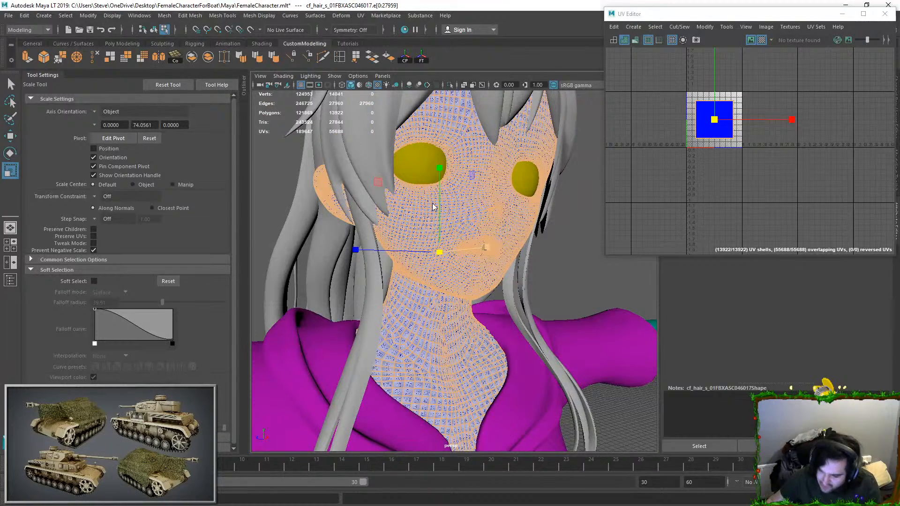
{"action": "scroll", "coordinate": [427, 169], "scroll_direction": "up", "scroll_amount": 5}
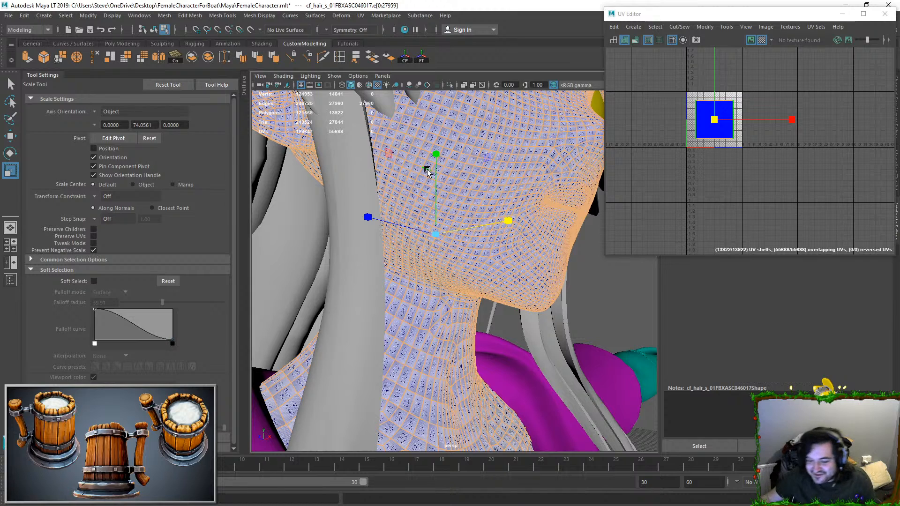
{"action": "left_click_drag", "start_coordinate": [411, 283], "coordinate": [449, 146], "text": "alt"}
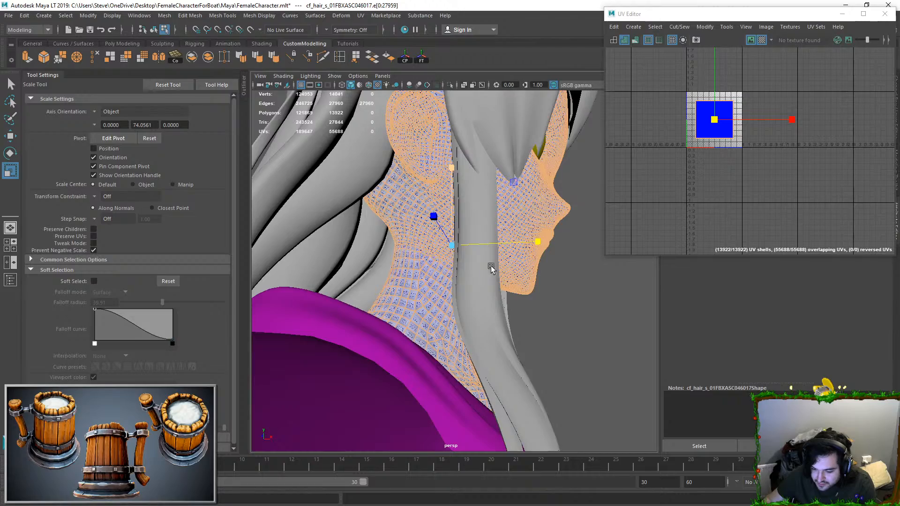
{"action": "left_click_drag", "start_coordinate": [471, 262], "coordinate": [580, 321], "text": "alt"}
Step: Return to object mode, clear the head and hair selection, and bring the face back into view
{"action": "left_click", "coordinate": [580, 321], "text": "shift"}
{"action": "right_click_drag", "start_coordinate": [580, 320], "coordinate": [441, 293], "text": "alt"}
{"action": "left_click_drag", "start_coordinate": [441, 293], "coordinate": [471, 249], "text": "alt"}
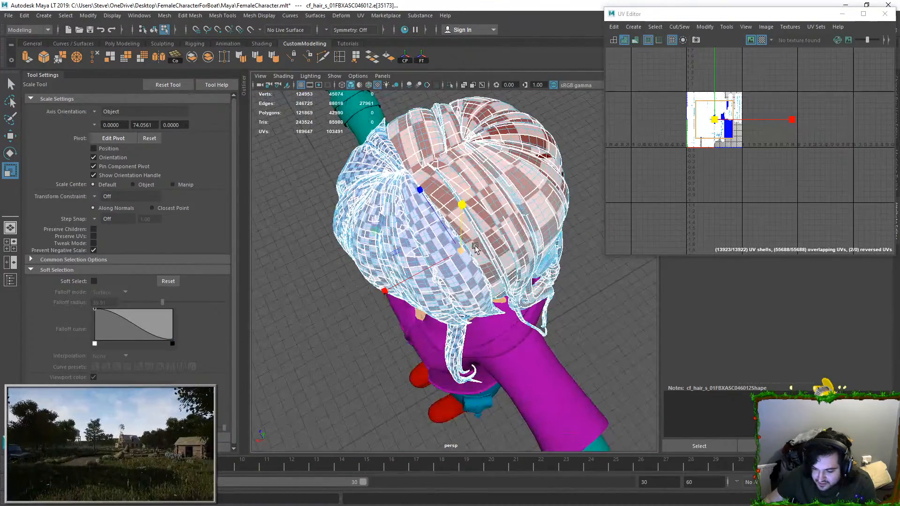
{"action": "key", "text": "F8"}
{"action": "scroll", "coordinate": [554, 182], "scroll_direction": "down", "scroll_amount": 5}
{"action": "left_click", "coordinate": [552, 183]}
{"action": "left_click_drag", "start_coordinate": [488, 247], "coordinate": [520, 222], "text": "alt"}
{"action": "scroll", "coordinate": [520, 222], "scroll_direction": "up", "scroll_amount": 6}
{"action": "middle_click_drag", "start_coordinate": [520, 222], "coordinate": [472, 286], "text": "alt"}
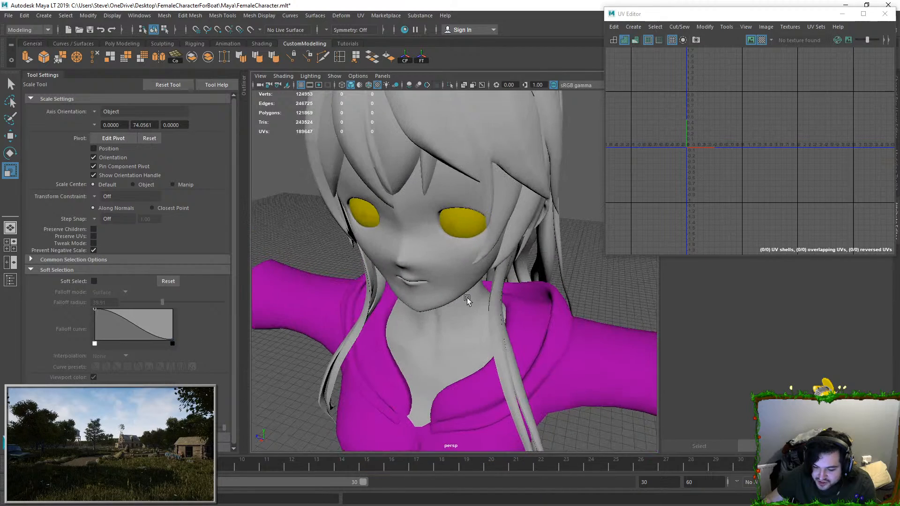
Step: Select the head and neck mesh and switch to selecting its edges
{"action": "left_click", "coordinate": [422, 311]}
{"action": "left_click_drag", "start_coordinate": [422, 311], "coordinate": [445, 292], "text": "alt"}
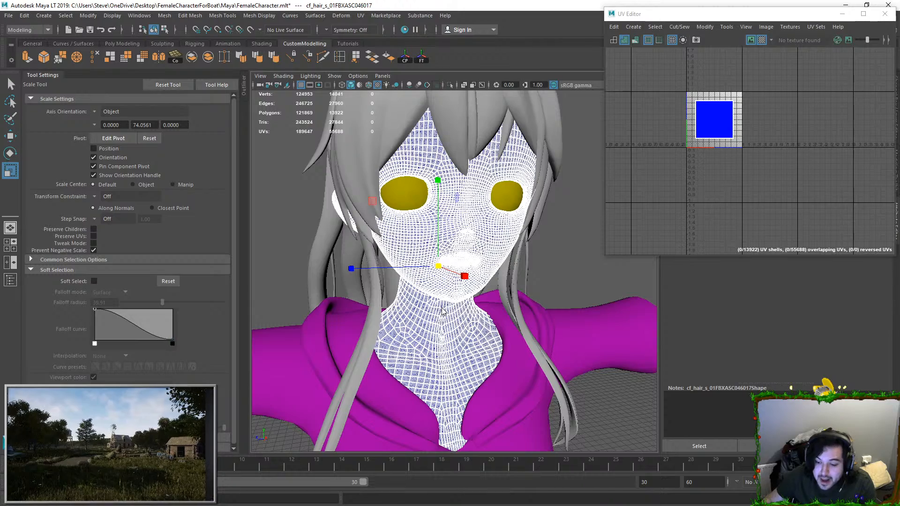
{"action": "key", "text": "ctrl+F10"}
{"action": "left_click_drag", "start_coordinate": [453, 312], "coordinate": [431, 285], "text": "alt"}
{"action": "scroll", "coordinate": [431, 285], "scroll_direction": "up", "scroll_amount": 3}
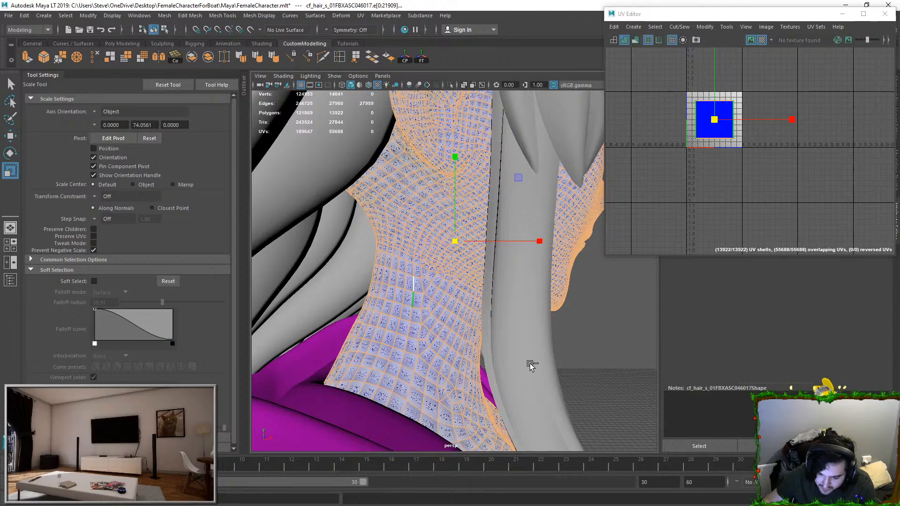
Step: Isolate the head mesh in the viewport and restore the selection of all its edges
{"action": "left_click_drag", "start_coordinate": [530, 364], "coordinate": [498, 267], "text": "alt"}
{"action": "key", "text": "ctrl+1"}
{"action": "left_click", "coordinate": [693, 68]}
{"action": "key", "text": "ctrl+z"}
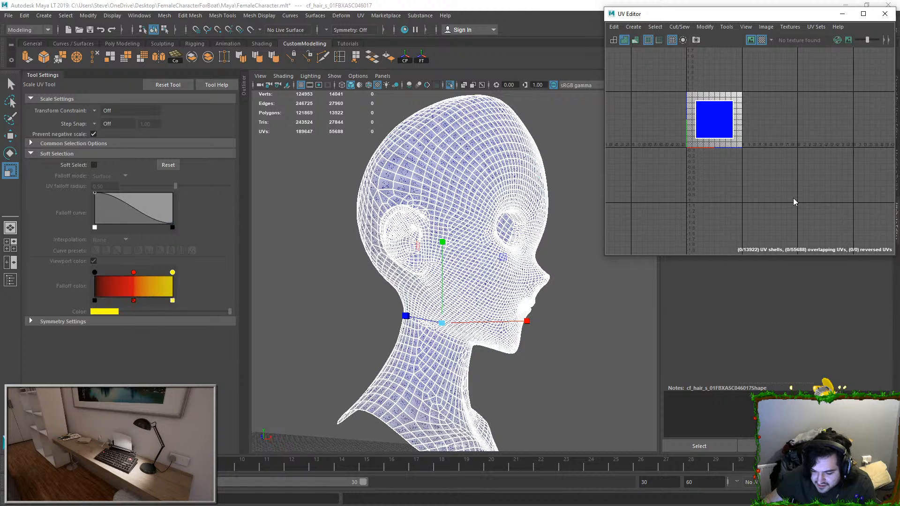
{"action": "key", "text": "ctrl+z"}
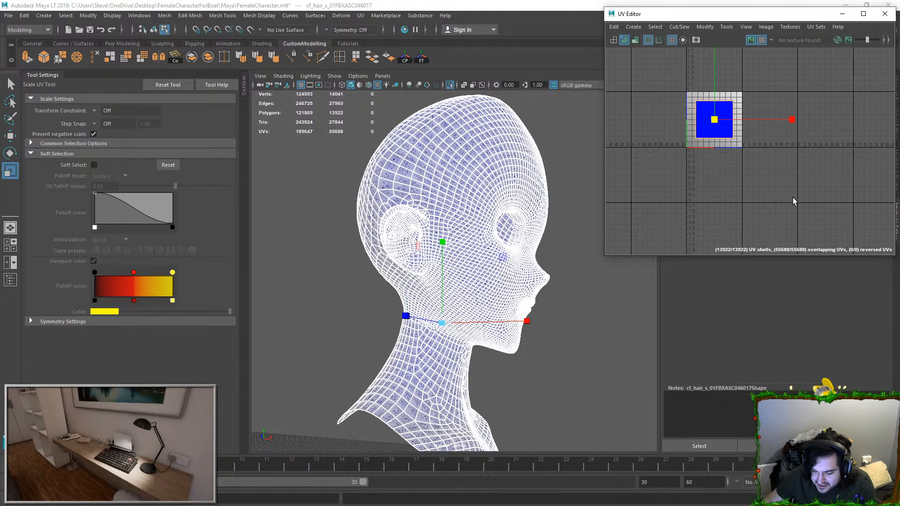
{"action": "key", "text": "ctrl+z"}
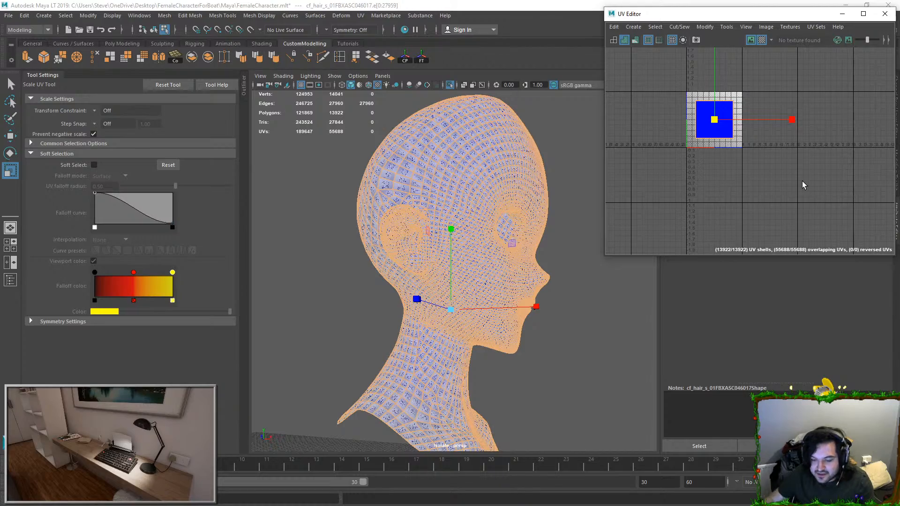
Step: Remove the edge loop crossing the back of the head from the head mesh's edge selection
{"action": "left_click_drag", "start_coordinate": [351, 361], "coordinate": [459, 371], "text": "alt"}
{"action": "key", "text": "r"}
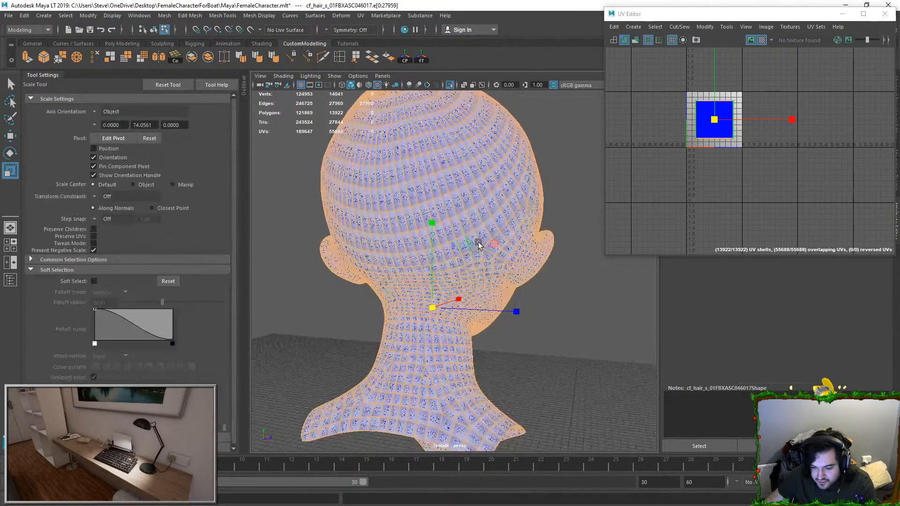
{"action": "left_click_drag", "start_coordinate": [474, 242], "coordinate": [438, 221], "text": "alt"}
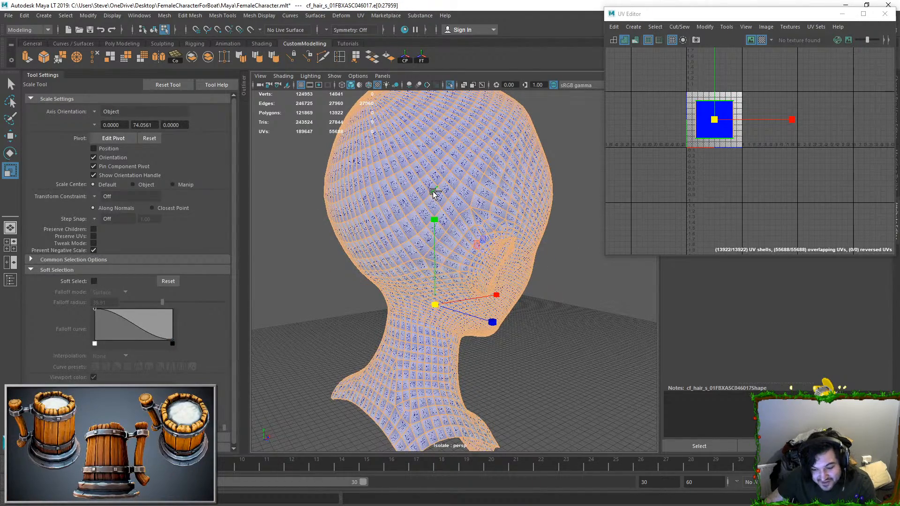
{"action": "left_click", "coordinate": [371, 294], "text": "ctrl"}
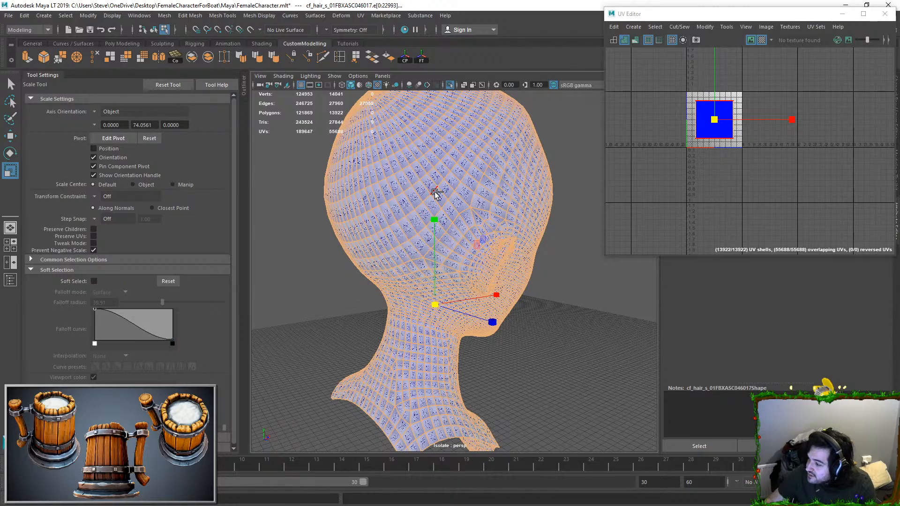
{"action": "double_click", "coordinate": [435, 193], "text": "ctrl"}
{"action": "left_click_drag", "start_coordinate": [434, 195], "coordinate": [296, 309], "text": "alt"}
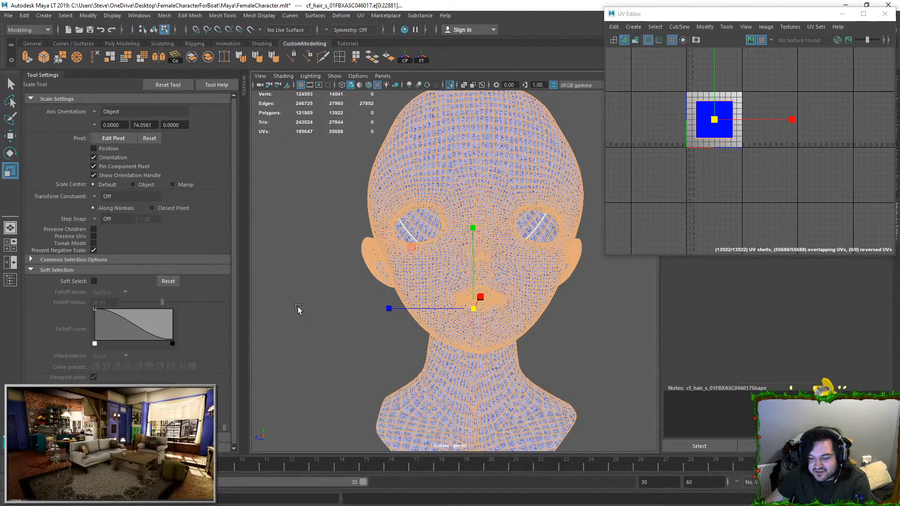
Step: Remove the vertical centre edge line running from the crossing loop down the back of the head and neck from the edge selection
{"action": "left_click_drag", "start_coordinate": [440, 249], "coordinate": [426, 225], "text": "alt"}
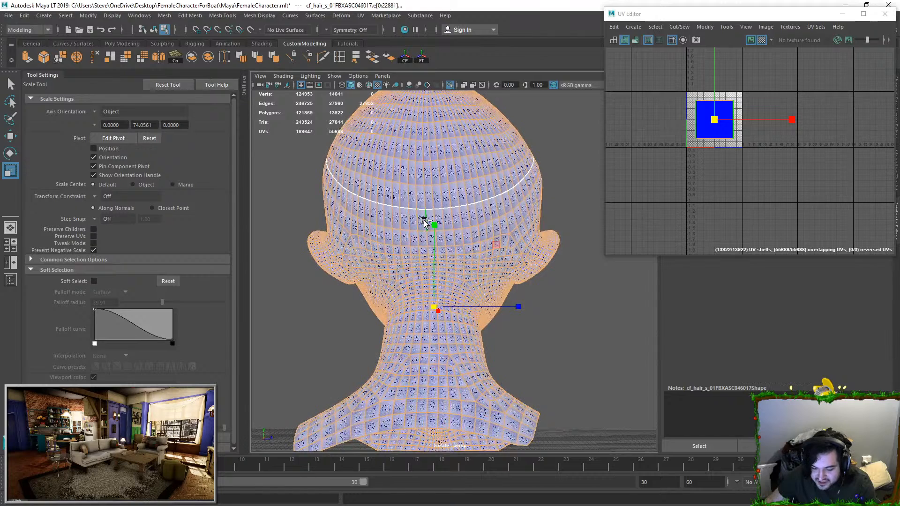
{"action": "left_click", "coordinate": [426, 421], "text": "ctrl"}
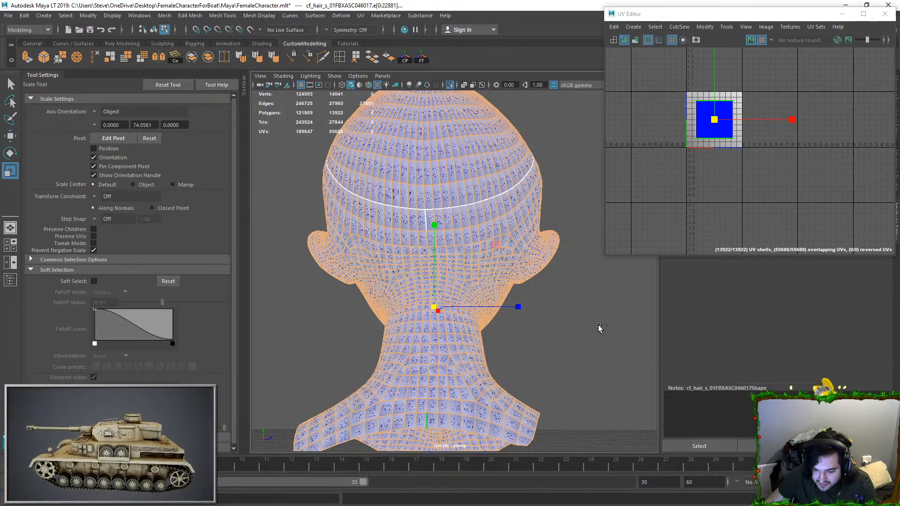
{"action": "left_click_drag", "start_coordinate": [474, 199], "coordinate": [455, 198], "text": "alt"}
{"action": "left_click", "coordinate": [449, 187], "text": "shift"}
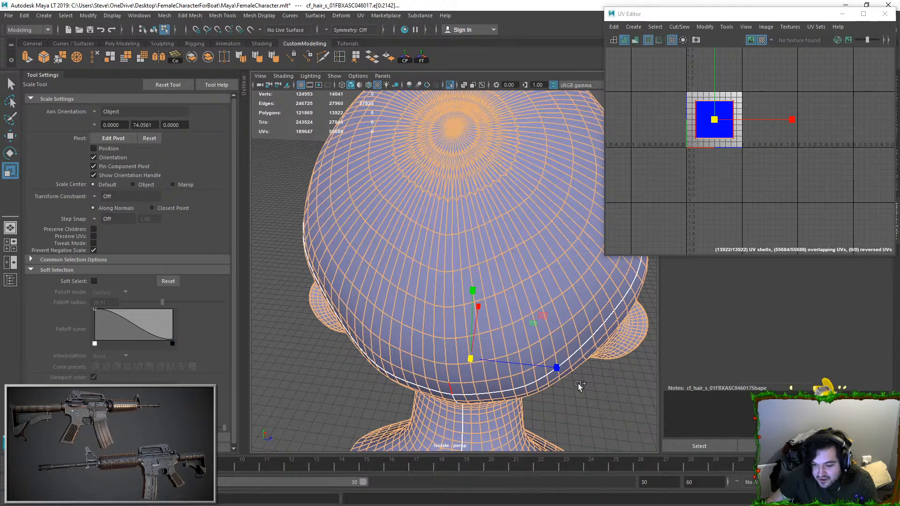
Step: Turn off the checker pattern display on the head mesh and bring the character's right ear into view
{"action": "left_click_drag", "start_coordinate": [578, 385], "coordinate": [492, 281], "text": "alt"}
{"action": "scroll", "coordinate": [433, 289], "scroll_direction": "up", "scroll_amount": 5}
{"action": "left_click_drag", "start_coordinate": [434, 289], "coordinate": [452, 281], "text": "alt"}
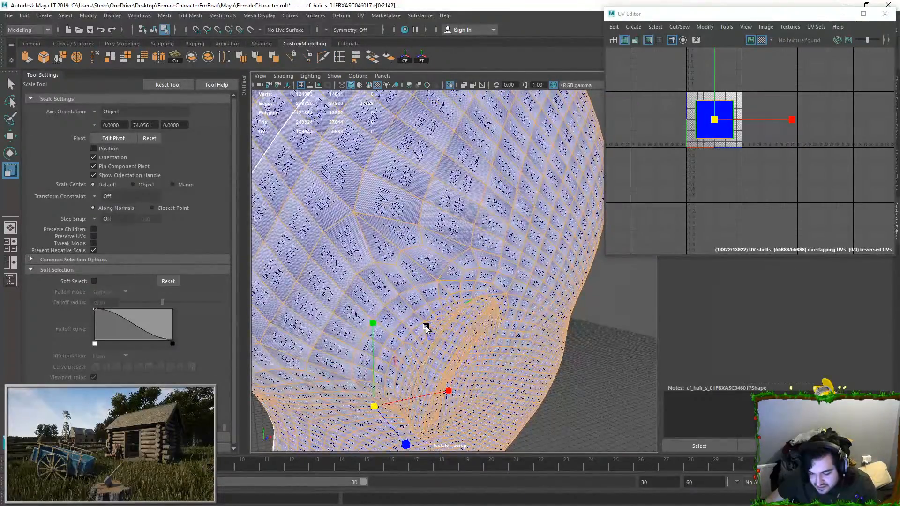
{"action": "scroll", "coordinate": [425, 327], "scroll_direction": "down", "scroll_amount": 5}
{"action": "left_click_drag", "start_coordinate": [438, 321], "coordinate": [456, 250], "text": "alt"}
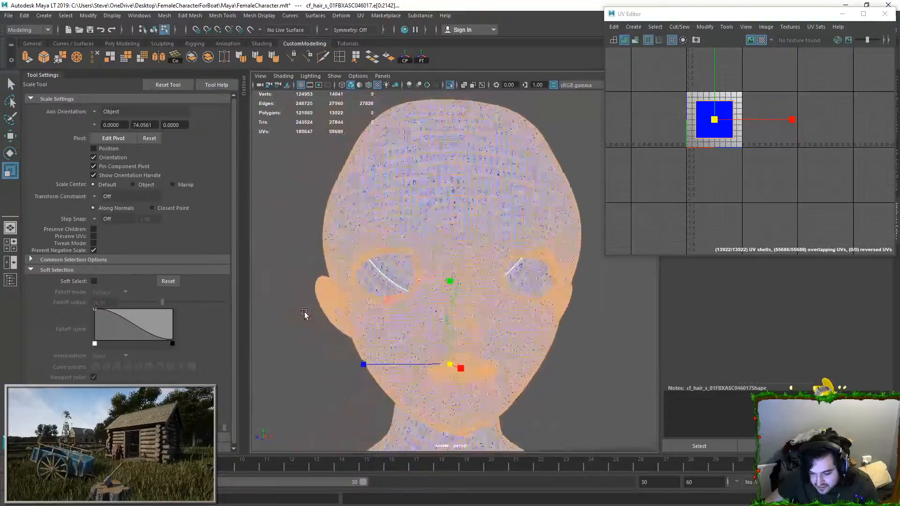
{"action": "left_click", "coordinate": [760, 43]}
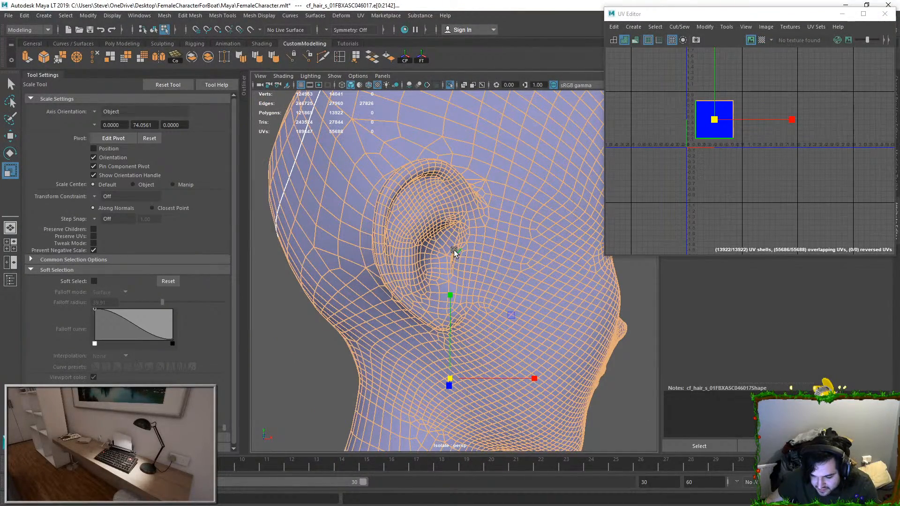
Step: Remove the vertical edge line directly in front of the right ear from the edge selection
{"action": "scroll", "coordinate": [471, 221], "scroll_direction": "up", "scroll_amount": 3}
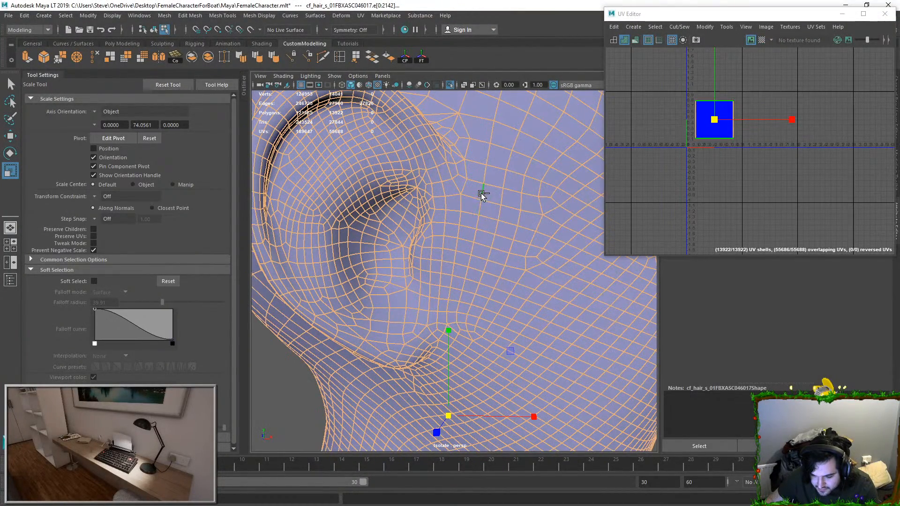
{"action": "left_click", "coordinate": [448, 305], "text": "ctrl"}
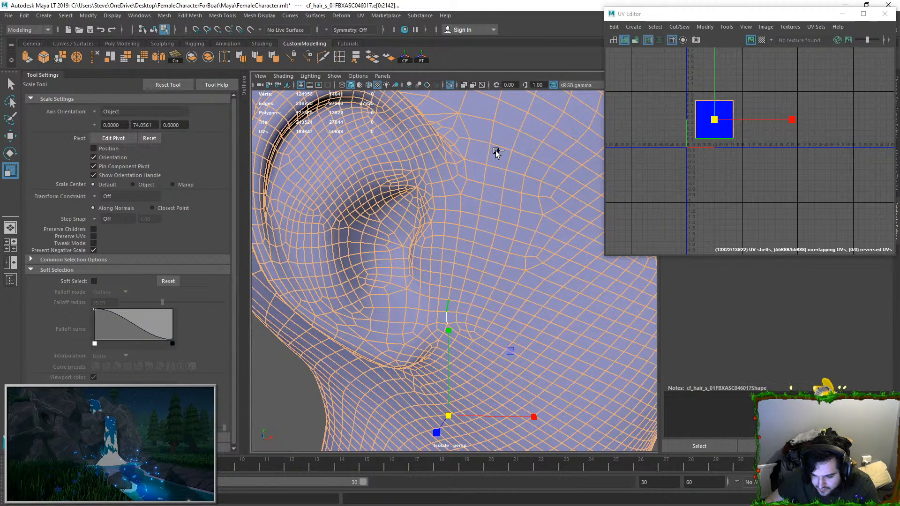
{"action": "double_click", "coordinate": [454, 209], "text": "ctrl"}
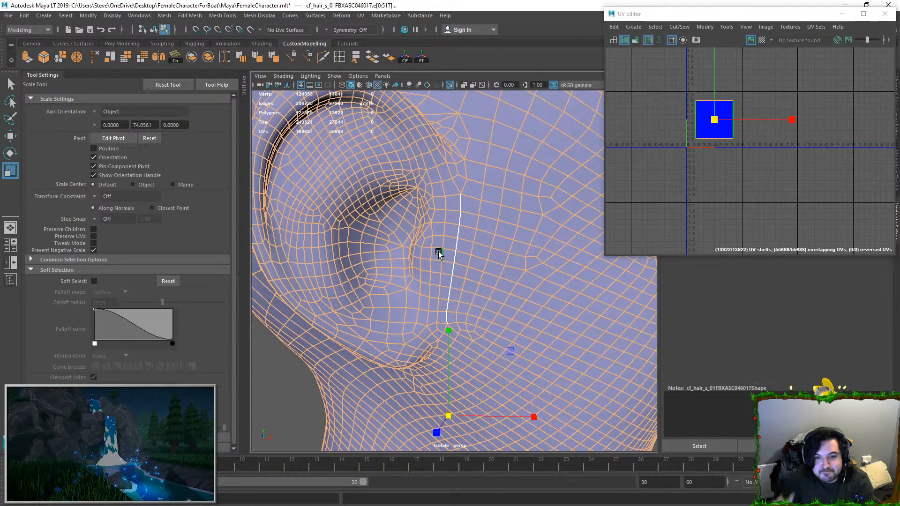
Step: With the Select tool, extend the deselected seam path from the front line over the top of the right ear
{"action": "left_click_drag", "start_coordinate": [488, 235], "coordinate": [496, 284], "text": "alt"}
{"action": "key", "text": "q"}
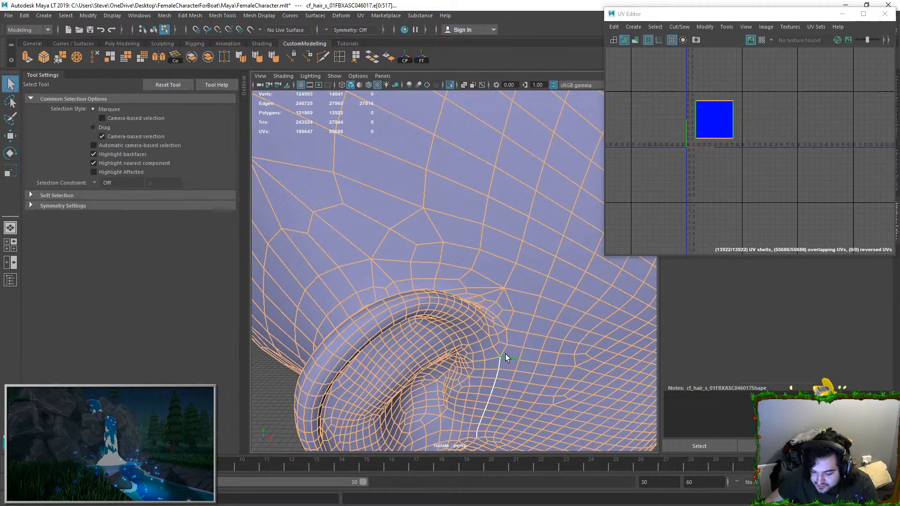
{"action": "left_click", "coordinate": [508, 328], "text": "shift"}
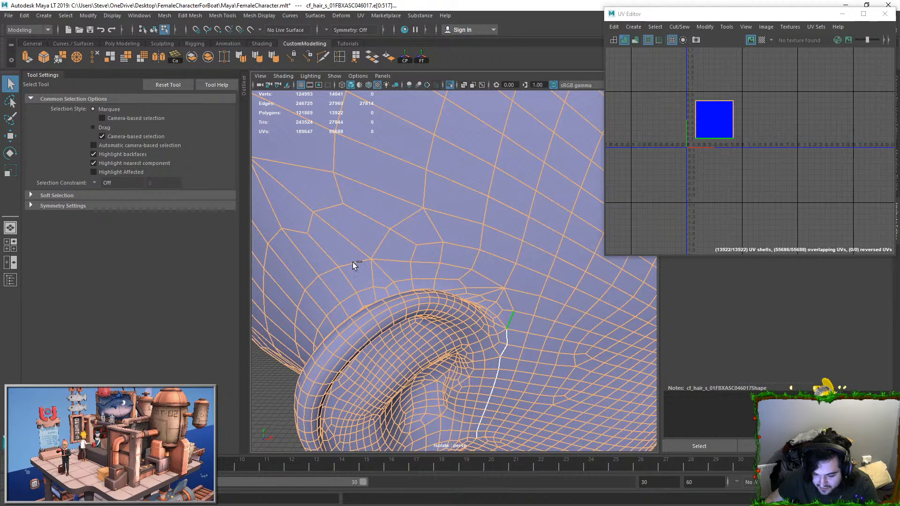
{"action": "left_click", "coordinate": [487, 279], "text": "ctrl"}
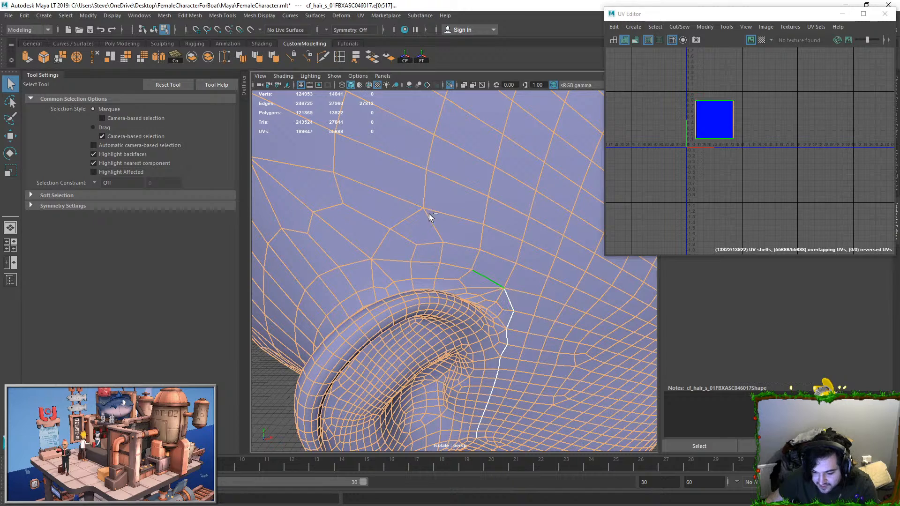
{"action": "left_click", "coordinate": [451, 275], "text": "ctrl"}
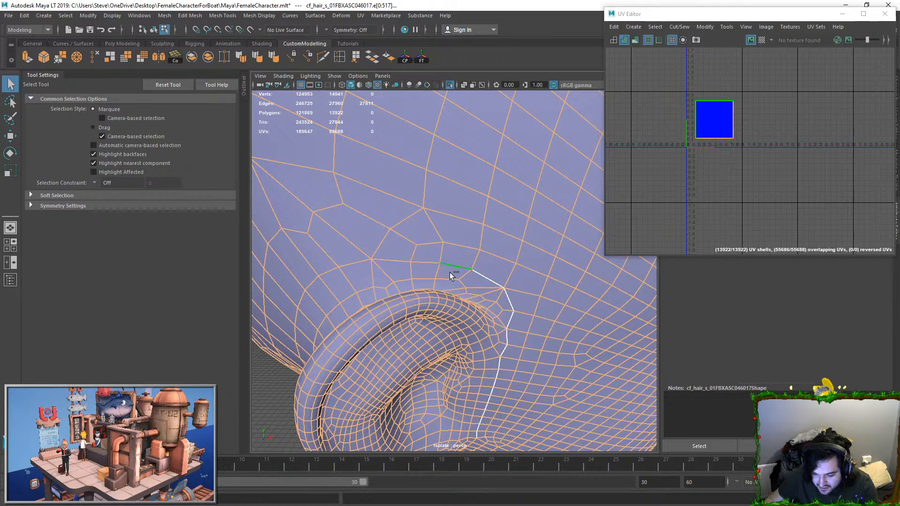
{"action": "left_click", "coordinate": [425, 262], "text": "ctrl"}
{"action": "left_click", "coordinate": [390, 259], "text": "ctrl"}
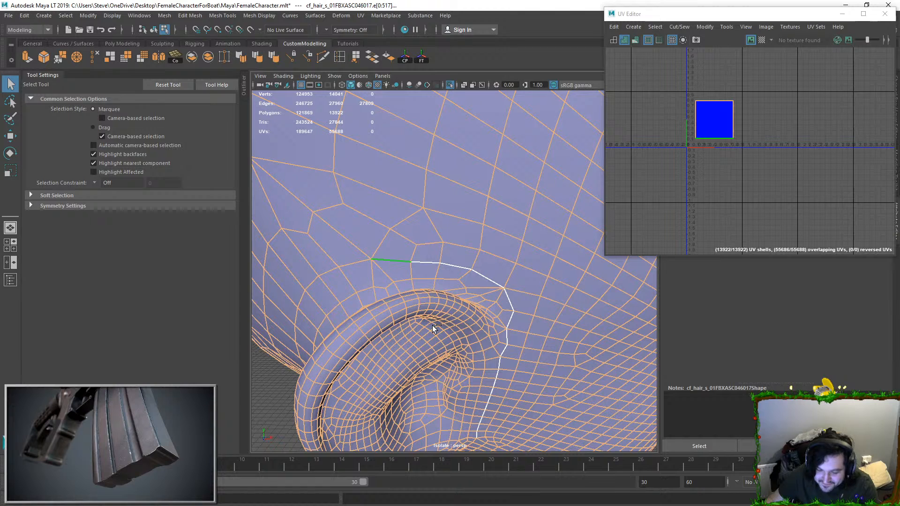
{"action": "left_click", "coordinate": [356, 263], "text": "ctrl"}
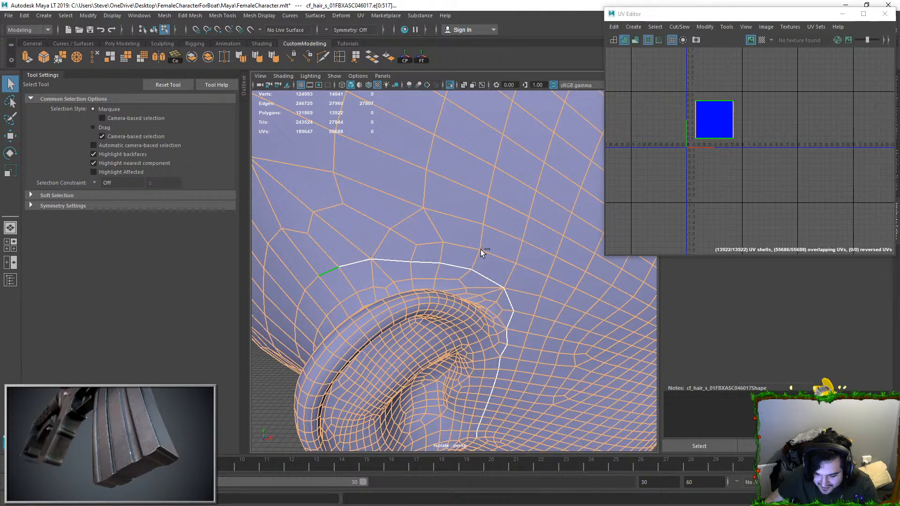
Step: Continue deselecting edges down behind the right ear towards the earlobe
{"action": "left_click_drag", "start_coordinate": [373, 336], "coordinate": [471, 255], "text": "alt"}
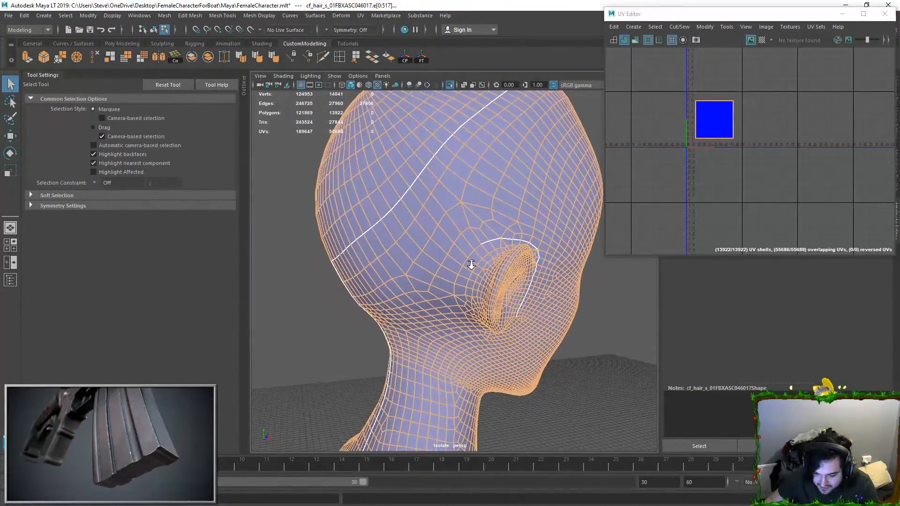
{"action": "scroll", "coordinate": [472, 255], "scroll_direction": "up", "scroll_amount": 3}
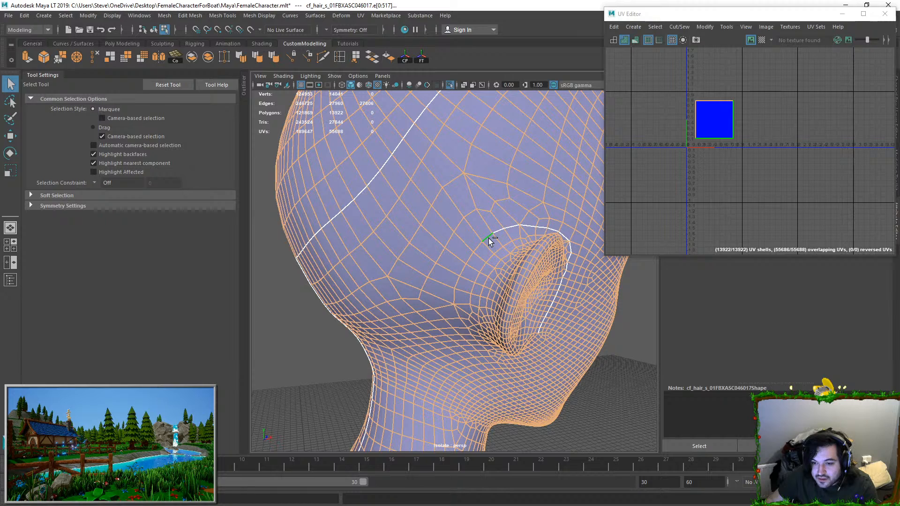
{"action": "double_click", "coordinate": [489, 238]}
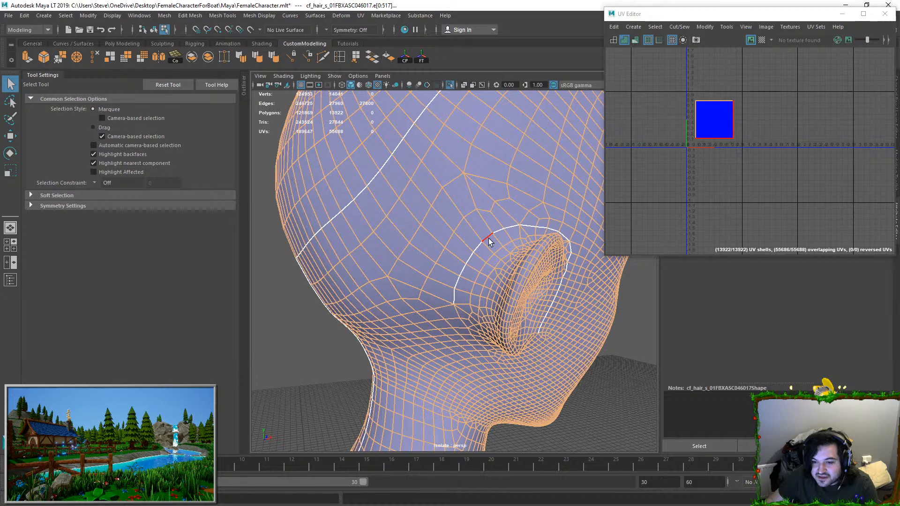
{"action": "mouse_move", "coordinate": [485, 254]}
{"action": "left_mouse_down", "text": "alt"}
{"action": "mouse_move", "coordinate": [496, 247]}
{"action": "mouse_move", "coordinate": [491, 240]}
{"action": "left_mouse_up", "text": "alt"}
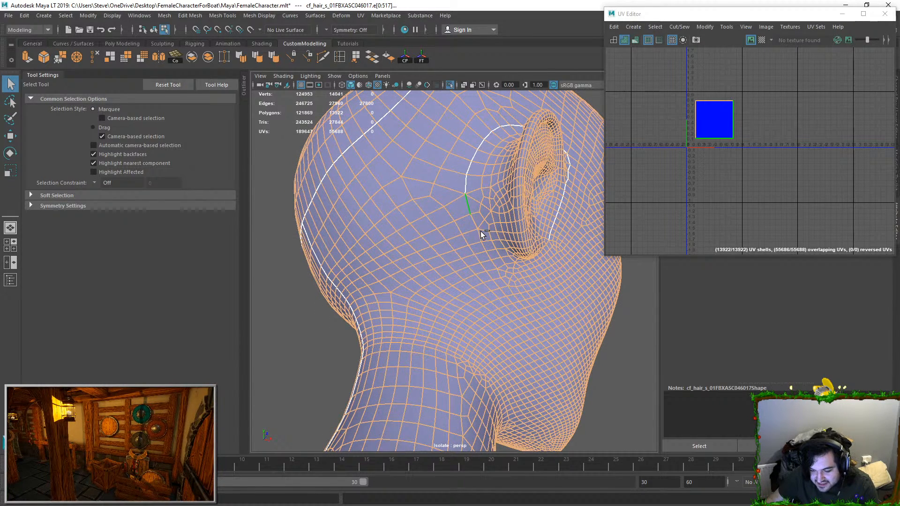
{"action": "left_click", "coordinate": [467, 209], "text": "ctrl"}
{"action": "left_click", "coordinate": [473, 222], "text": "ctrl"}
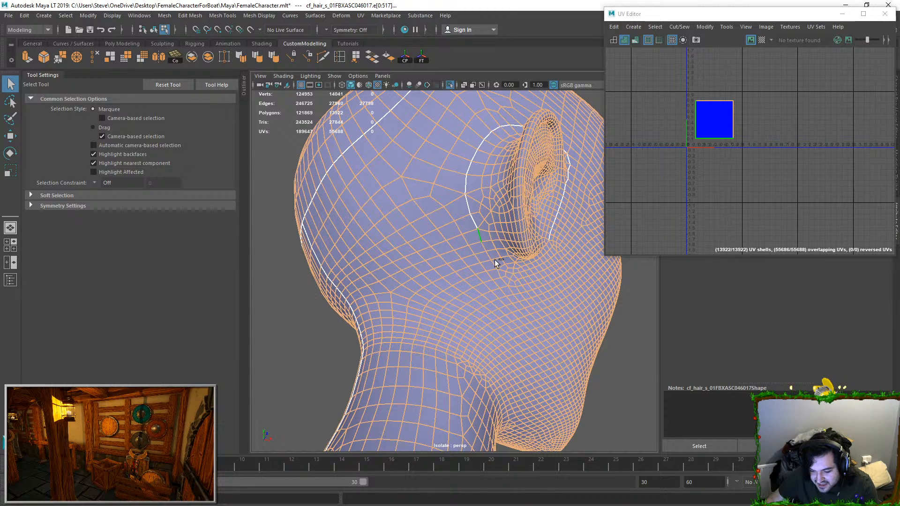
{"action": "left_click", "coordinate": [517, 302], "text": "ctrl"}
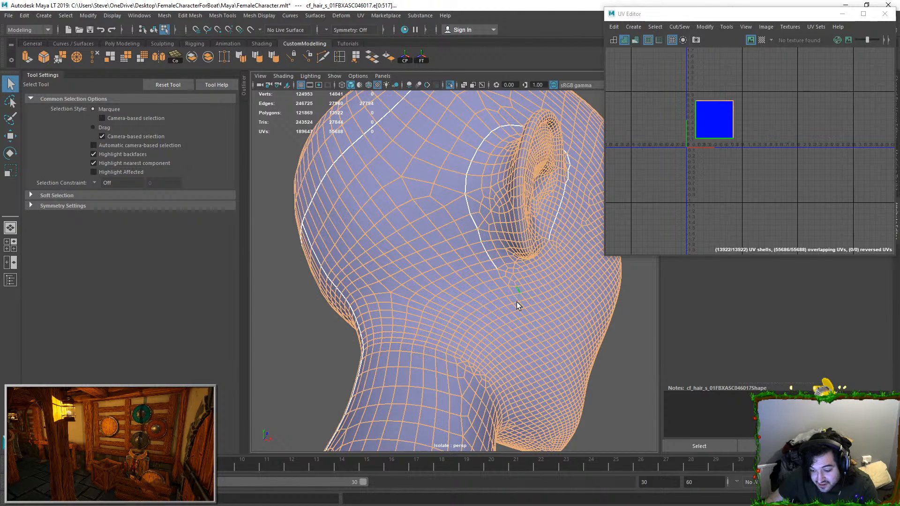
Step: Deselect the edges beneath the right earlobe to join the seam path with the line in front of the ear
{"action": "left_click_drag", "start_coordinate": [509, 288], "coordinate": [458, 263], "text": "alt"}
{"action": "scroll", "coordinate": [449, 238], "scroll_direction": "up", "scroll_amount": 1}
{"action": "scroll", "coordinate": [440, 238], "scroll_direction": "up", "scroll_amount": 3}
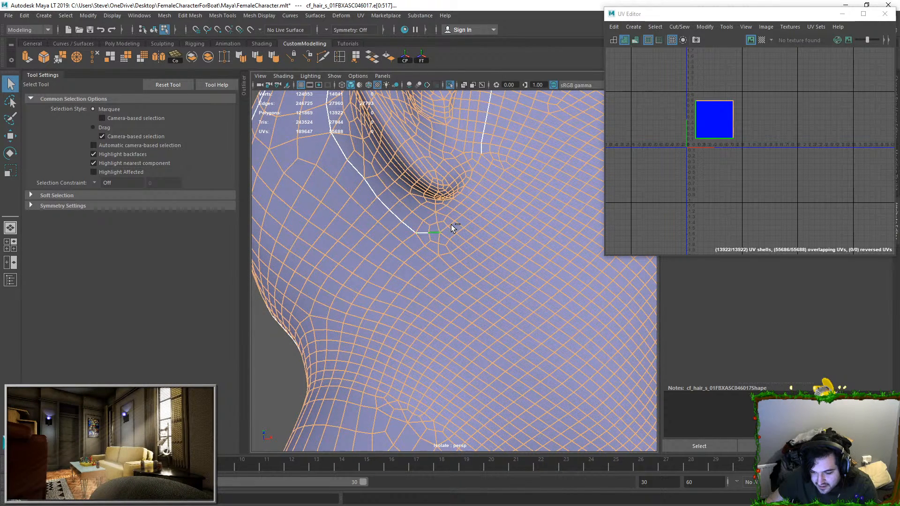
{"action": "left_click", "coordinate": [488, 190], "text": "shift"}
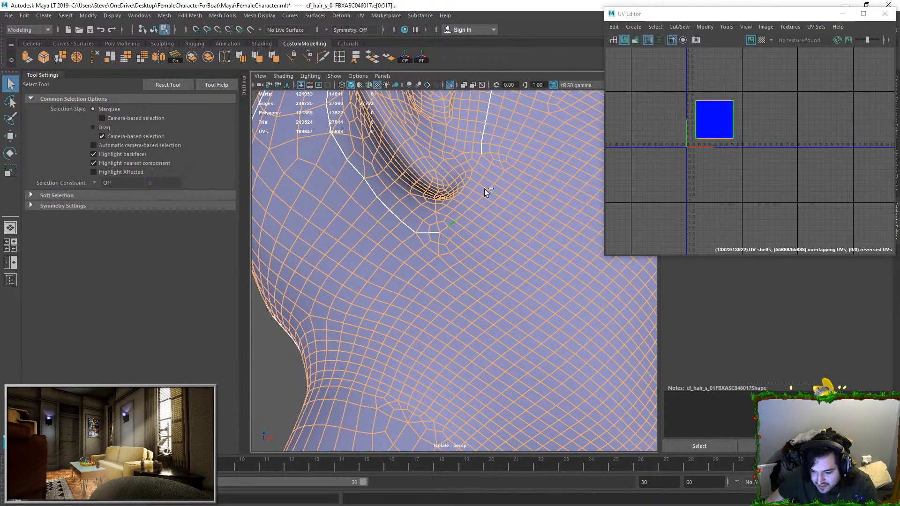
{"action": "double_click", "coordinate": [499, 165], "text": "shift"}
{"action": "left_click", "coordinate": [505, 234], "text": "shift"}
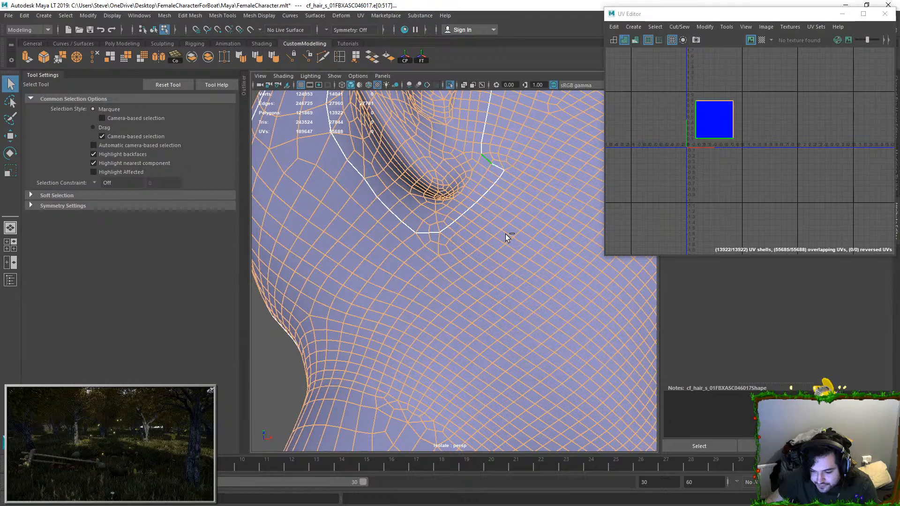
Step: Remove the curved edge line behind the upper part of the character's left ear from the edge selection
{"action": "scroll", "coordinate": [513, 261], "scroll_direction": "down", "scroll_amount": 10}
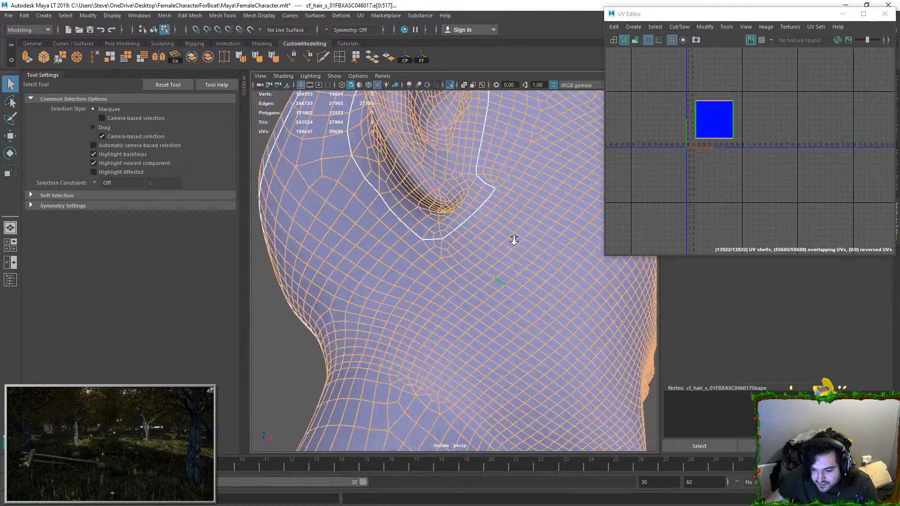
{"action": "left_click_drag", "start_coordinate": [514, 201], "coordinate": [403, 212], "text": "alt"}
{"action": "scroll", "coordinate": [413, 216], "scroll_direction": "up", "scroll_amount": 4}
{"action": "left_click_drag", "start_coordinate": [524, 235], "coordinate": [470, 209], "text": "alt"}
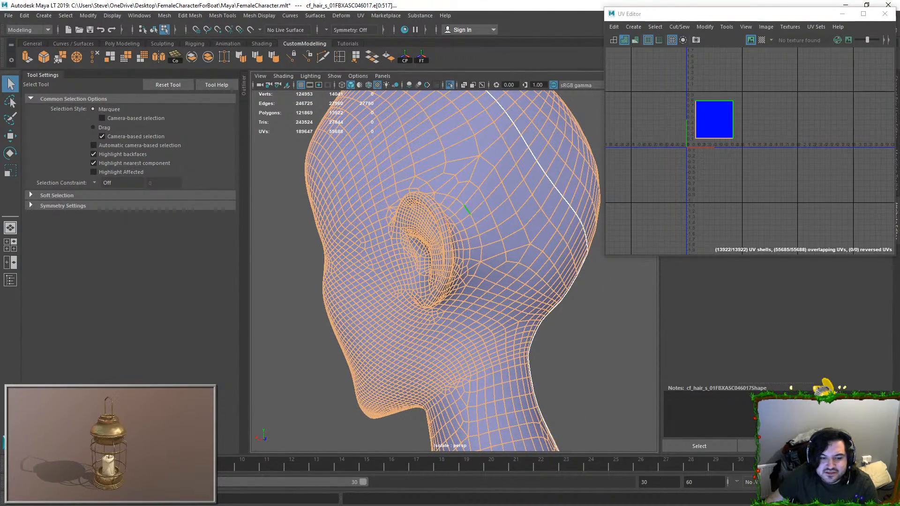
{"action": "double_click", "coordinate": [468, 210], "text": "ctrl"}
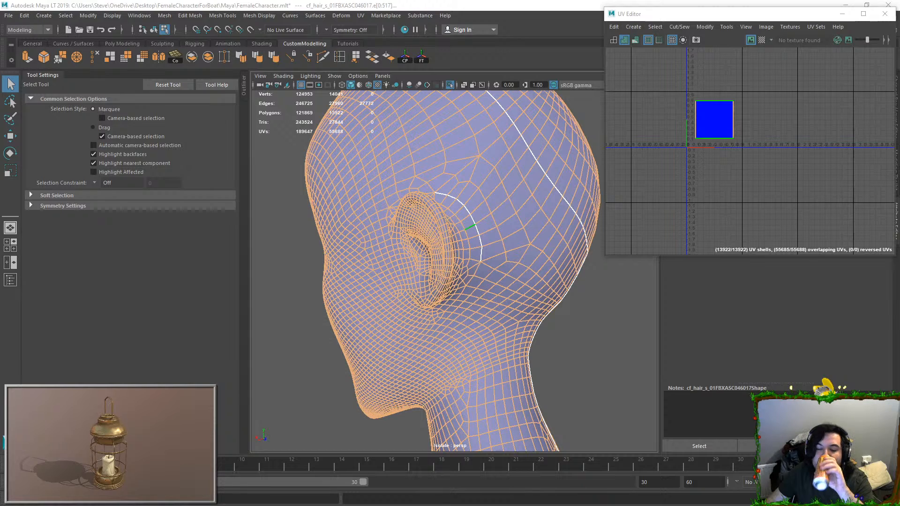
{"action": "left_click", "coordinate": [768, 14]}
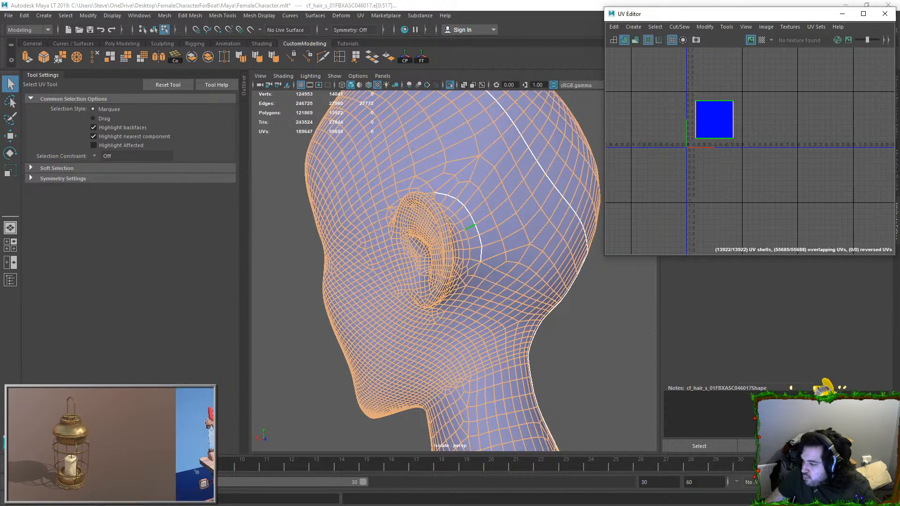
Step: Extend the left ear's deselected seam path down behind the ear towards its lobe
{"action": "left_click_drag", "start_coordinate": [412, 211], "coordinate": [468, 212], "text": "alt"}
{"action": "right_click_drag", "start_coordinate": [469, 212], "coordinate": [538, 237], "text": "alt"}
{"action": "left_click_drag", "start_coordinate": [538, 237], "coordinate": [532, 227], "text": "alt"}
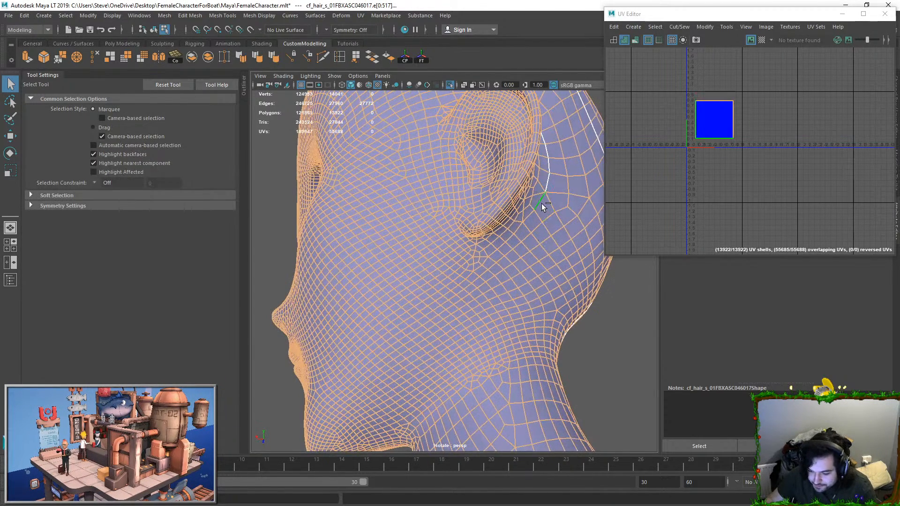
{"action": "left_click", "coordinate": [518, 228], "text": "shift"}
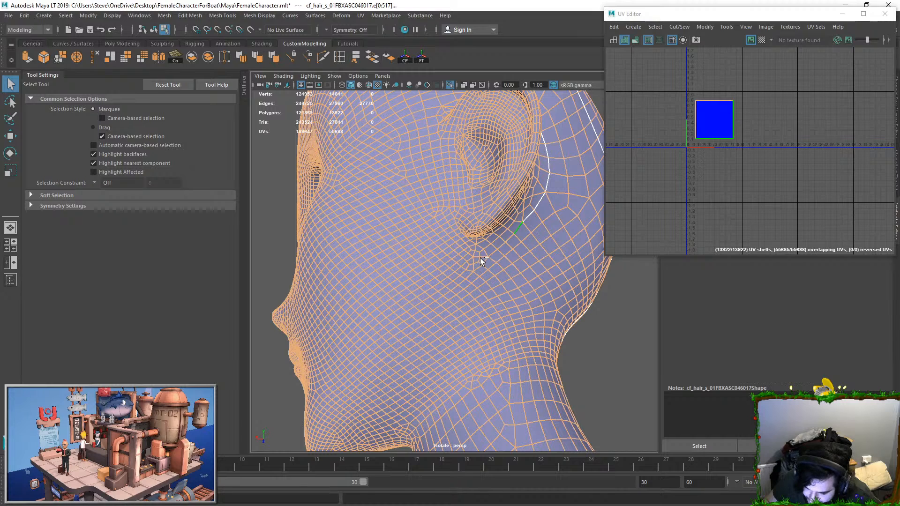
Step: Deselect the vertical edge line directly in front of the left ear
{"action": "left_click_drag", "start_coordinate": [454, 187], "coordinate": [454, 205], "text": "alt"}
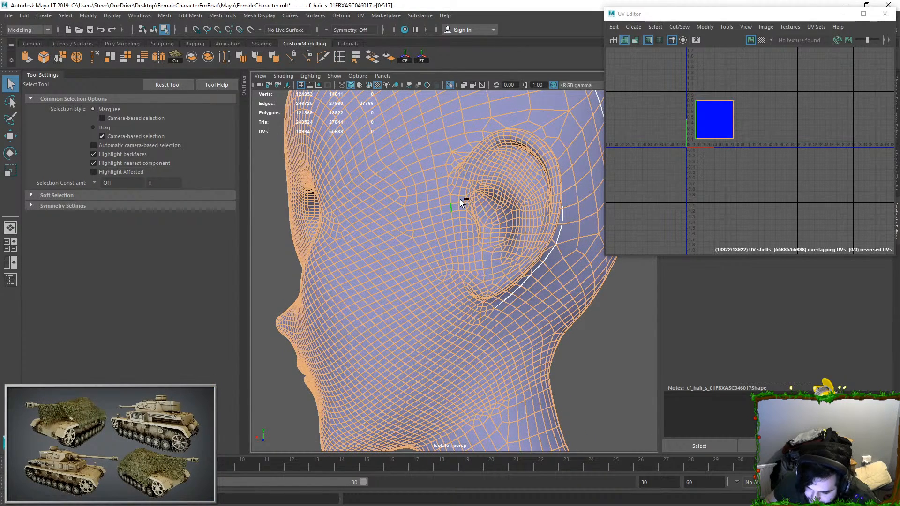
{"action": "left_click", "coordinate": [460, 199], "text": "ctrl"}
{"action": "double_click", "coordinate": [465, 275], "text": "ctrl"}
Step: Deselect the edges beneath the left earlobe to link the rear seam path with the line in front of the ear
{"action": "left_click_drag", "start_coordinate": [465, 275], "coordinate": [462, 230], "text": "alt"}
{"action": "right_click_drag", "start_coordinate": [462, 230], "coordinate": [463, 294], "text": "alt"}
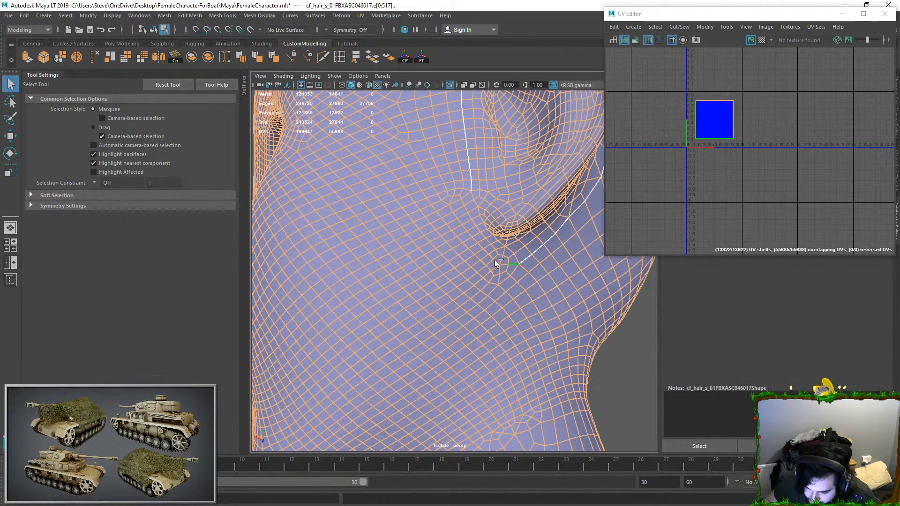
{"action": "left_click", "coordinate": [457, 201], "text": "ctrl"}
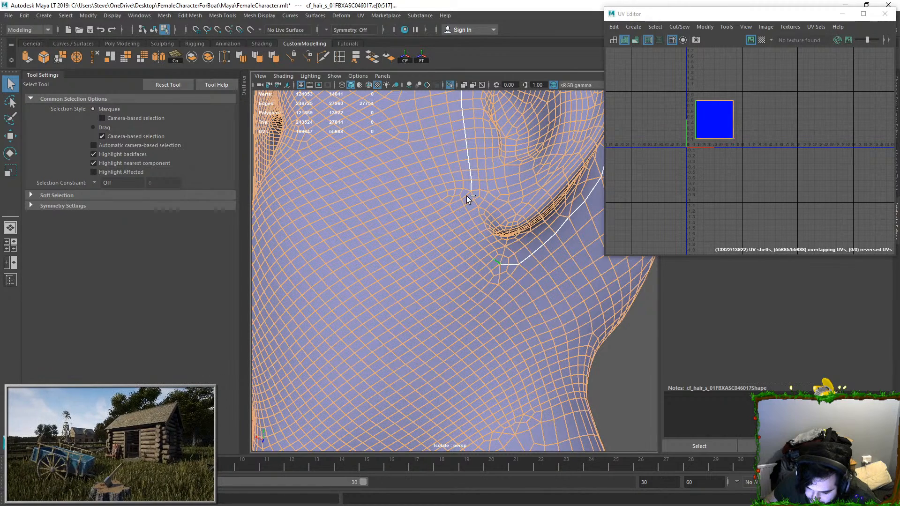
{"action": "double_click", "coordinate": [492, 272], "text": "ctrl"}
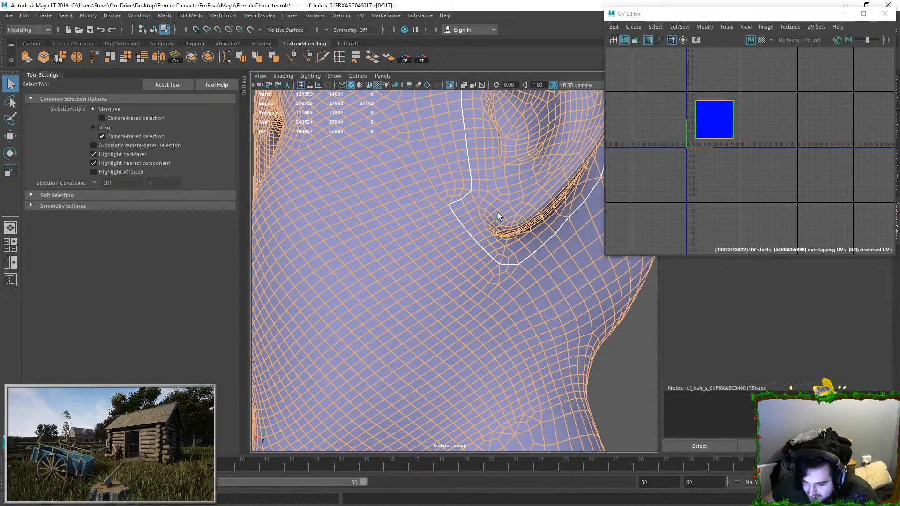
Step: Deselect the remaining edges above the left ear to close its seam loop, reversing and redoing one deselection along the way
{"action": "scroll", "coordinate": [503, 159], "scroll_direction": "down", "scroll_amount": 5}
{"action": "middle_click_drag", "start_coordinate": [503, 159], "coordinate": [477, 260], "text": "alt"}
{"action": "scroll", "coordinate": [477, 260], "scroll_direction": "up", "scroll_amount": 5}
{"action": "left_click_drag", "start_coordinate": [477, 261], "coordinate": [455, 270], "text": "alt"}
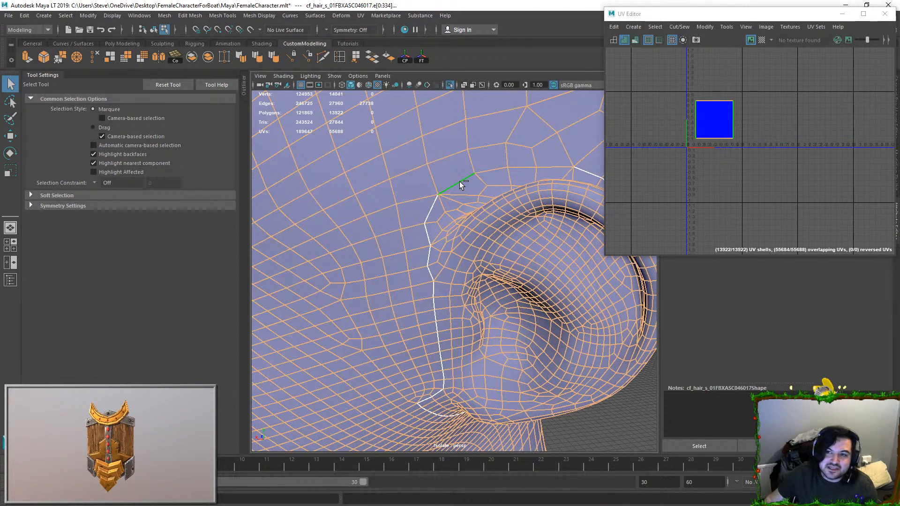
{"action": "left_click", "coordinate": [459, 181]}
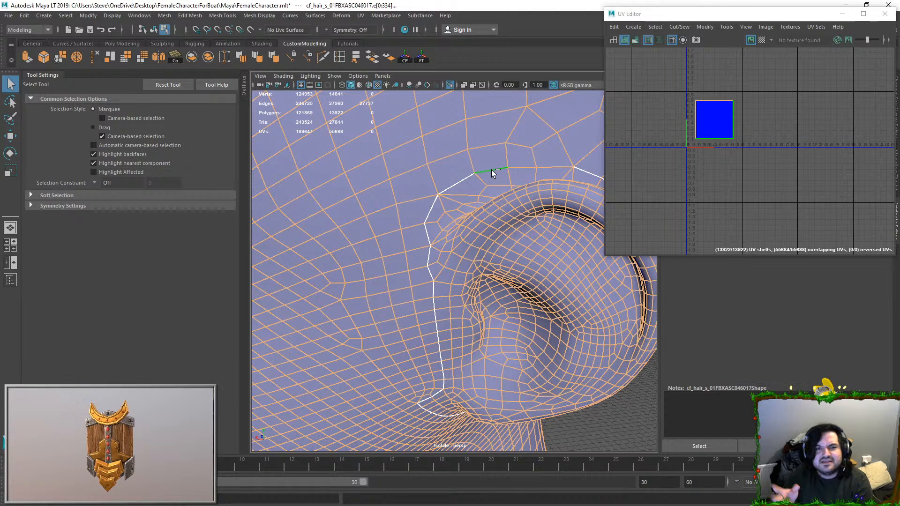
{"action": "key", "text": "ctrl+z"}
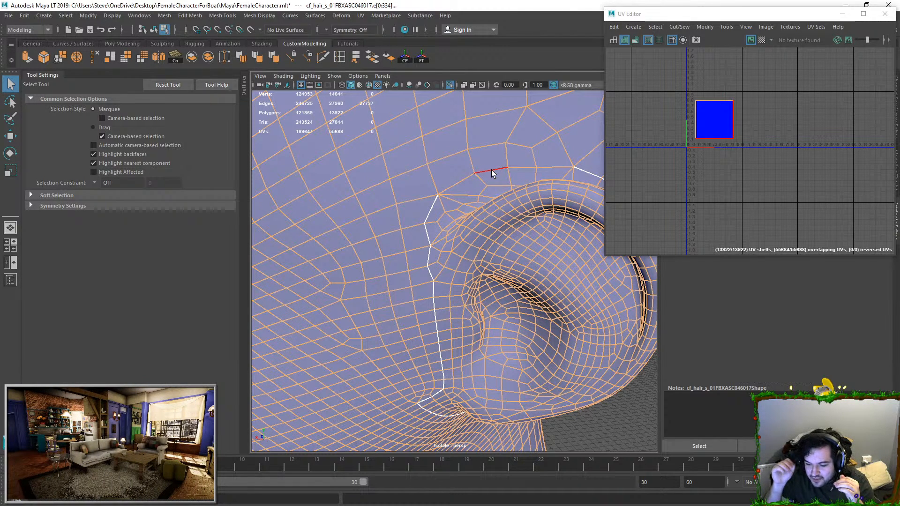
{"action": "left_click", "coordinate": [491, 171], "text": "shift"}
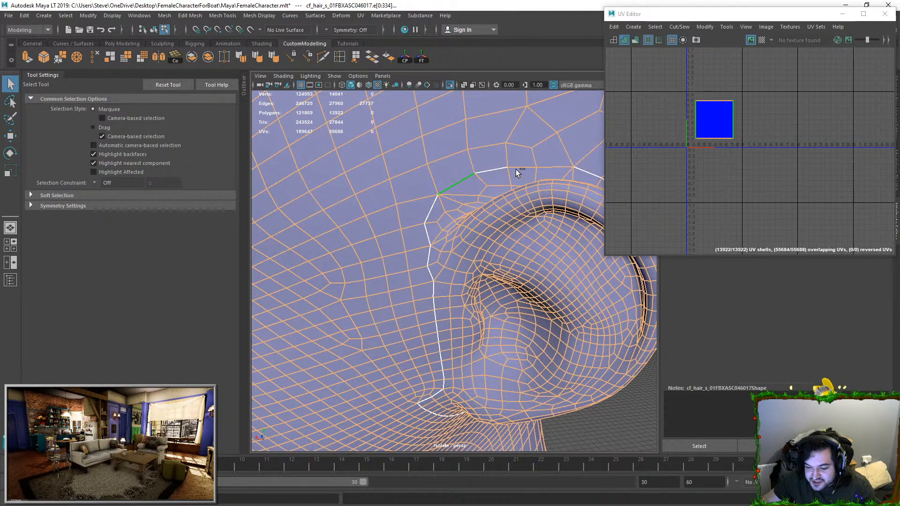
{"action": "left_click", "coordinate": [533, 165], "text": "shift"}
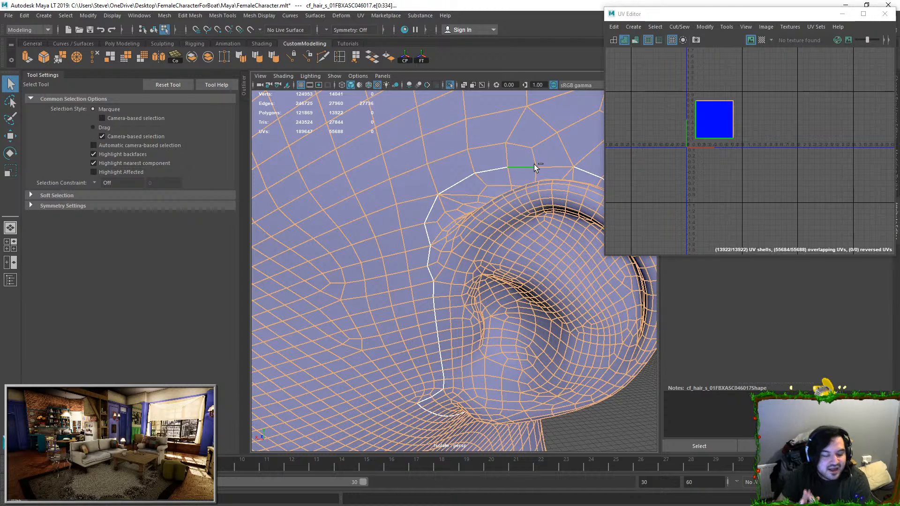
{"action": "left_click", "coordinate": [534, 166], "text": "shift"}
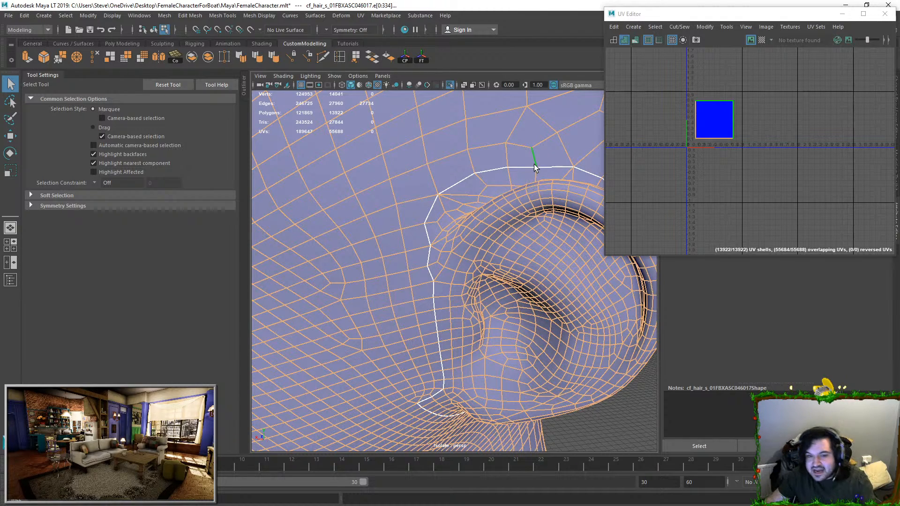
Step: Move and sew the UVs along all selected head and neck edges, leaving the deselected seam paths cut
{"action": "key", "text": "a"}
{"action": "left_click_drag", "start_coordinate": [545, 210], "coordinate": [448, 259], "text": "alt"}
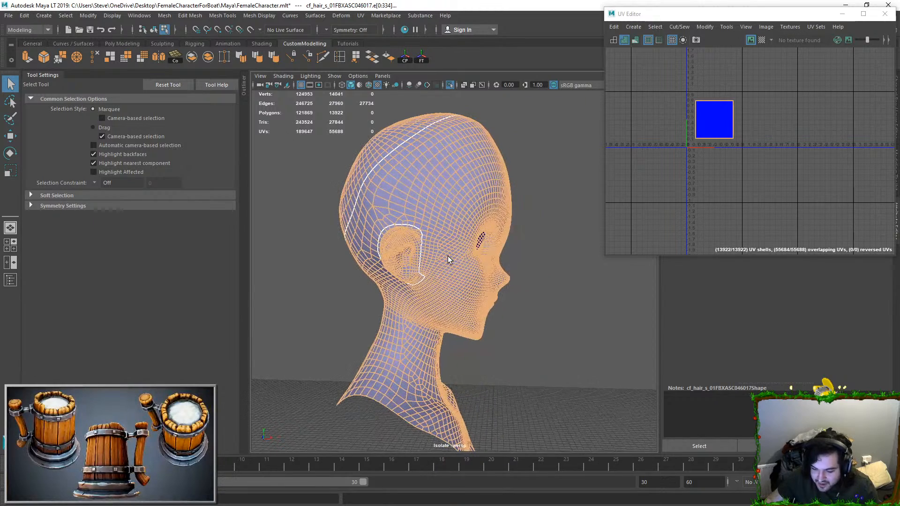
{"action": "left_click_drag", "start_coordinate": [433, 153], "coordinate": [475, 157], "text": "alt"}
{"action": "left_click", "coordinate": [674, 27]}
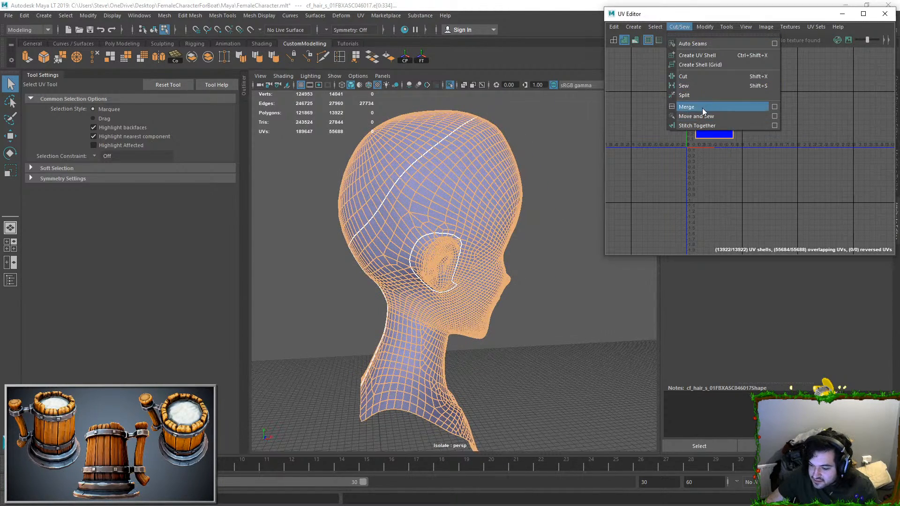
{"action": "left_click", "coordinate": [702, 111]}
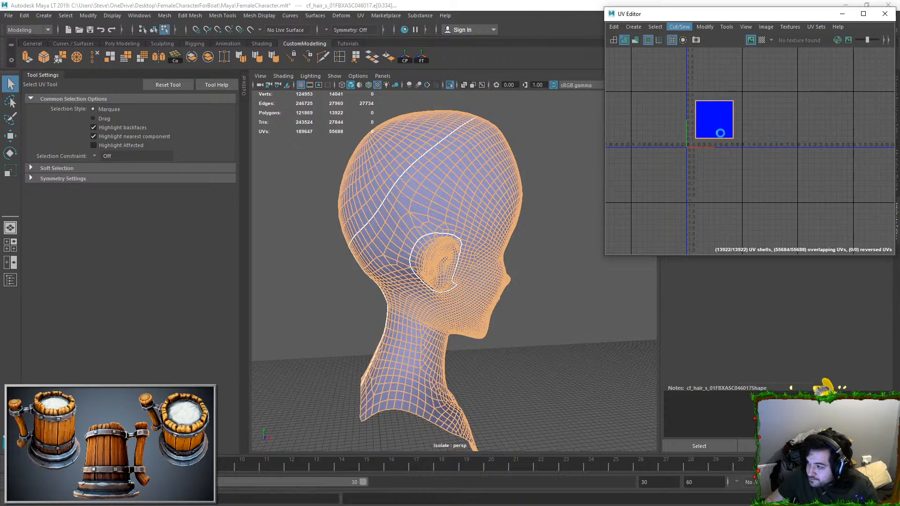
Step: Select all UVs of the head mesh and unfold them
{"action": "key", "text": "ctrl+shift+a"}
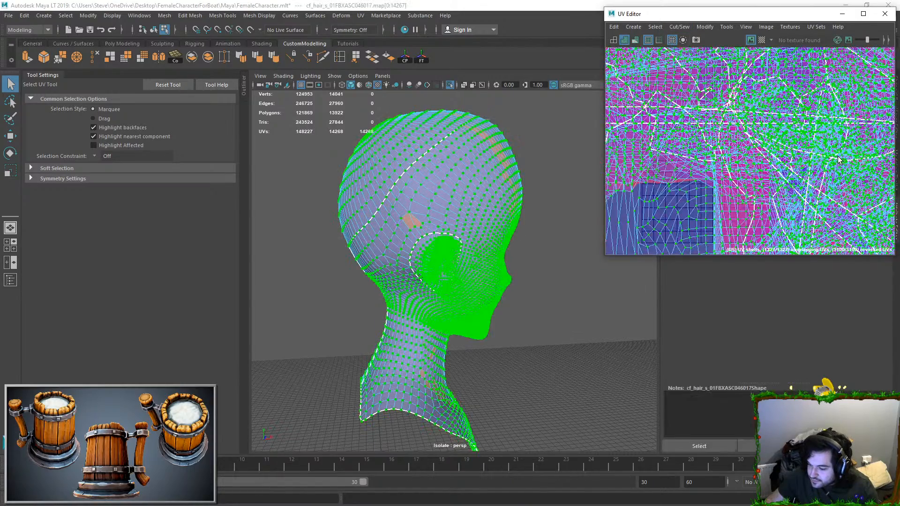
{"action": "scroll", "coordinate": [818, 158], "scroll_direction": "down", "scroll_amount": 5}
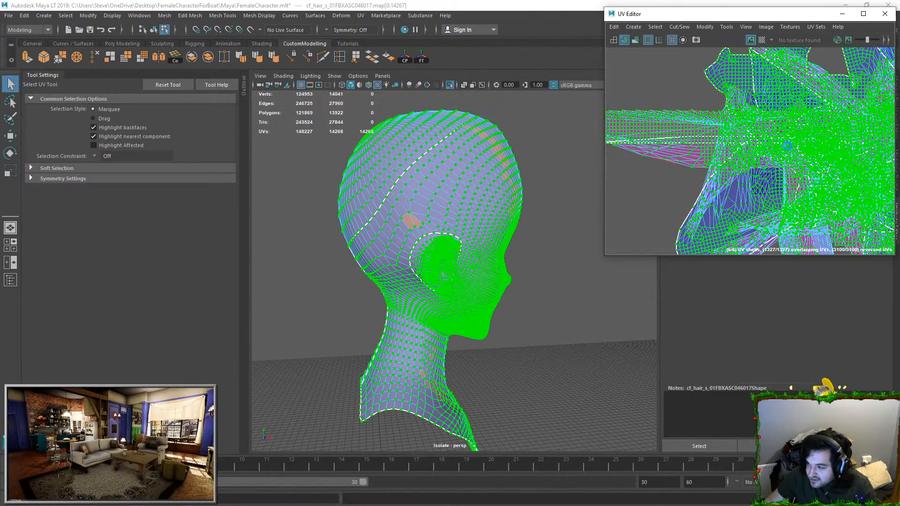
{"action": "key", "text": "ctrl+u"}
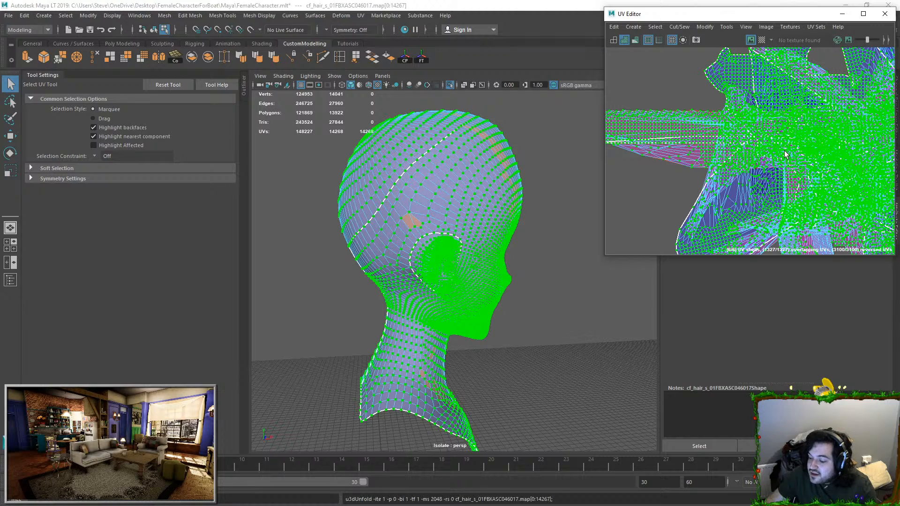
Step: Move the large face and neck UV shell up and away from the smaller overlapping shells
{"action": "right_click_drag", "start_coordinate": [785, 151], "coordinate": [727, 142], "text": "alt"}
{"action": "left_click", "coordinate": [756, 104]}
{"action": "right_click_drag", "start_coordinate": [761, 100], "coordinate": [774, 114], "text": "ctrl"}
{"action": "key", "text": "w"}
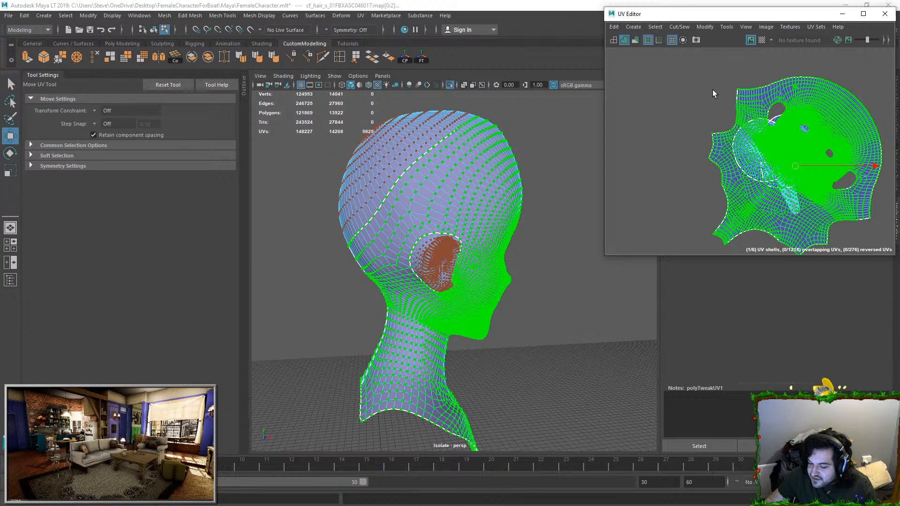
{"action": "middle_click_drag", "start_coordinate": [703, 88], "coordinate": [619, 12], "text": "alt"}
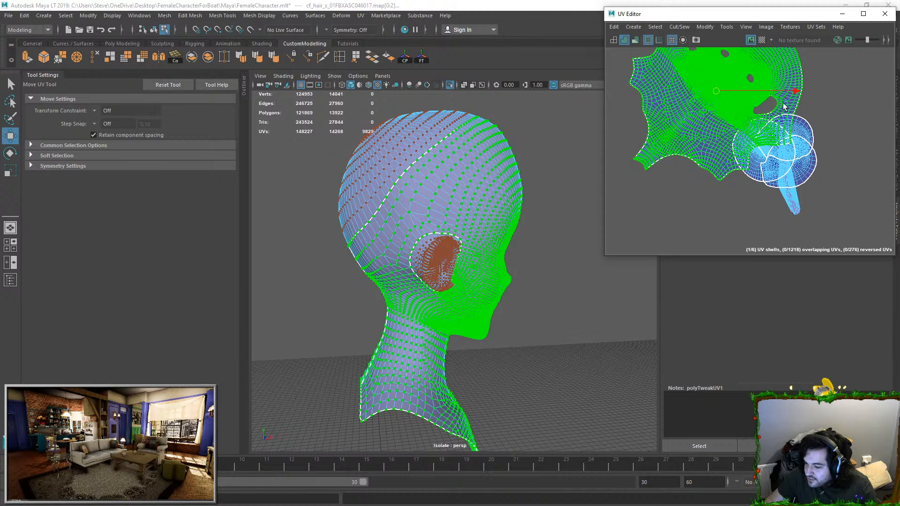
Step: Move one long, narrow bent UV shell out of the overlapping round shells into empty space and frame it for inspection
{"action": "left_click", "coordinate": [796, 203]}
{"action": "right_click_drag", "start_coordinate": [796, 204], "coordinate": [844, 215], "text": "ctrl"}
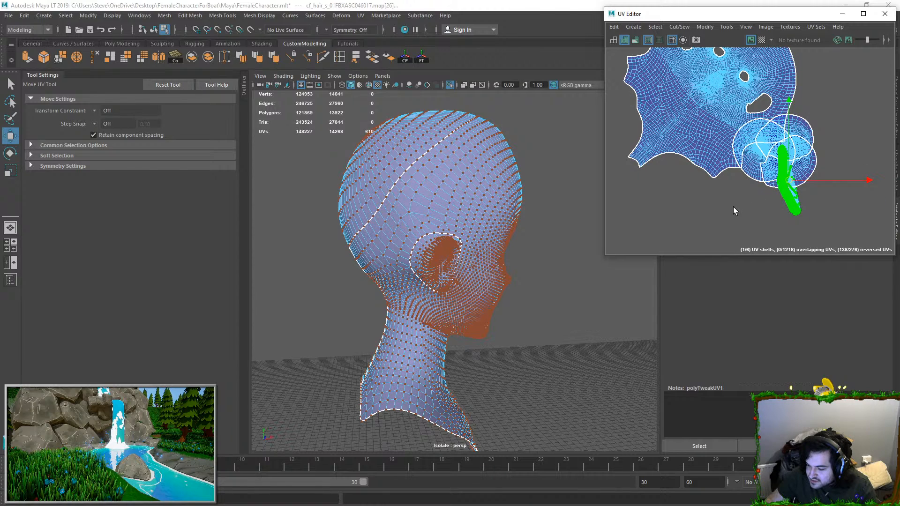
{"action": "left_click_drag", "start_coordinate": [789, 182], "coordinate": [733, 206]}
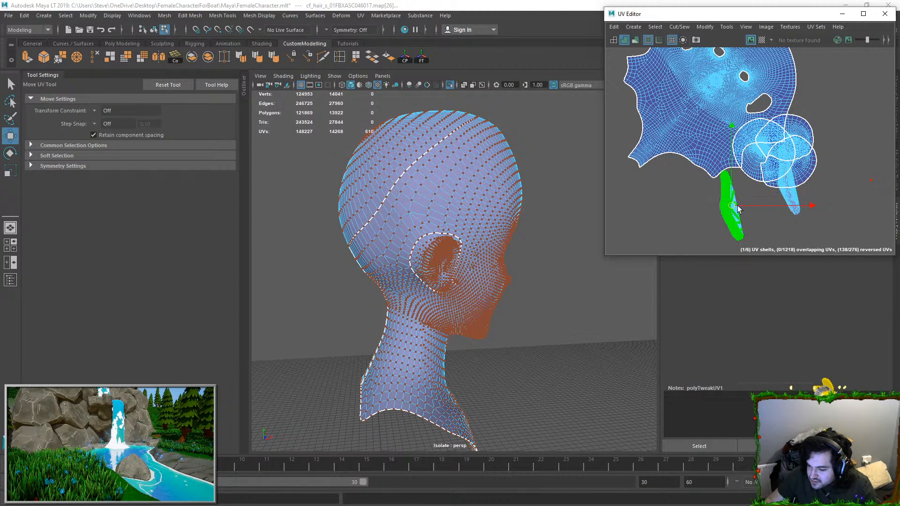
{"action": "key", "text": "f"}
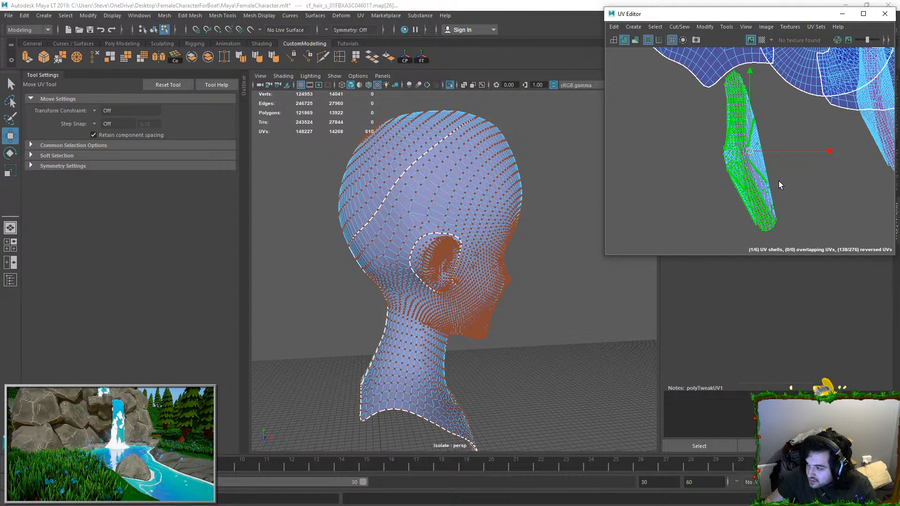
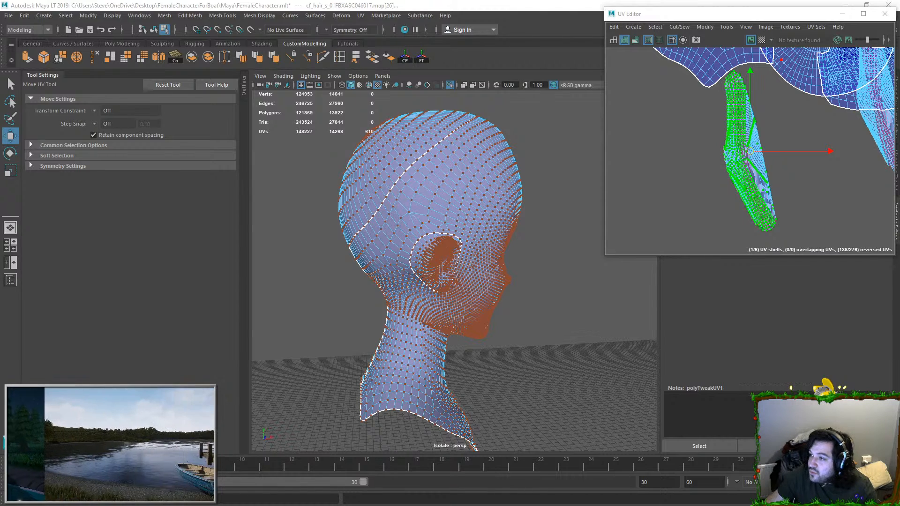
Step: Switch to the browser, open the selected wizard staff concept sheet on Pinterest and follow it to its Twitter source
{"action": "left_click_drag", "start_coordinate": [899, 79], "coordinate": [424, 2]}
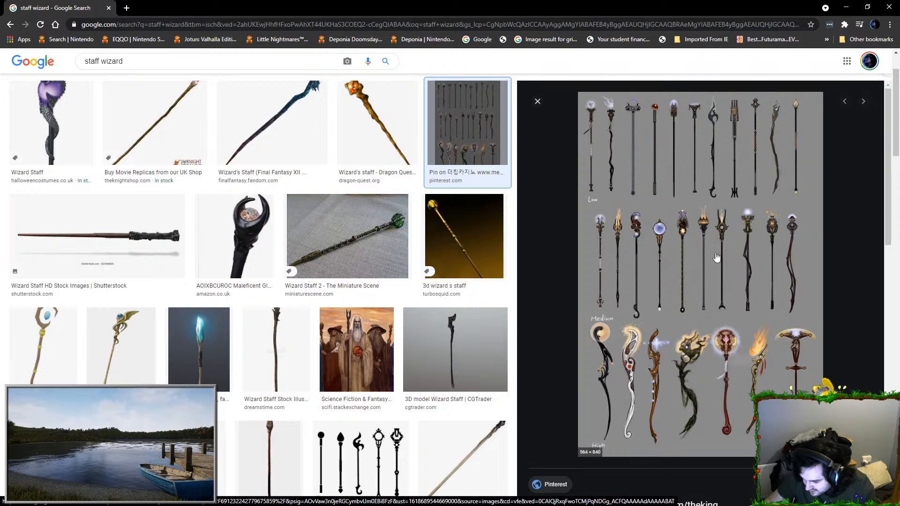
{"action": "left_click", "coordinate": [699, 281]}
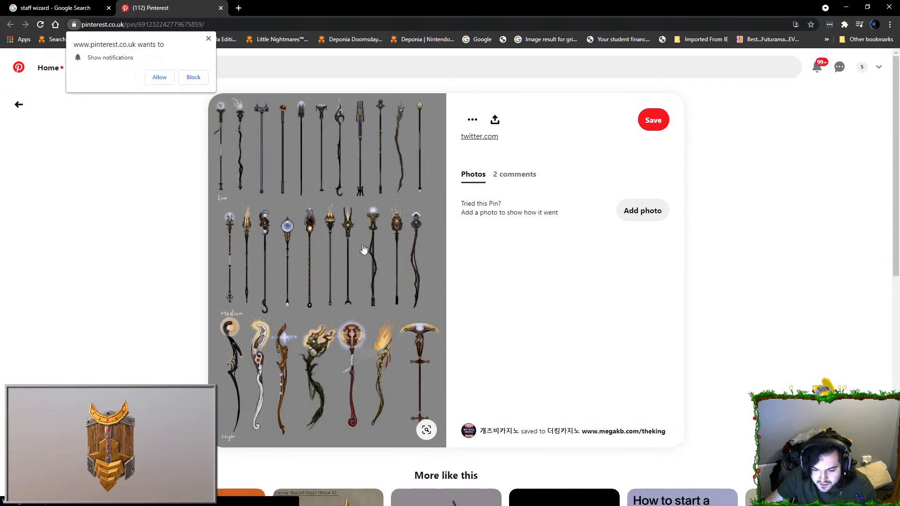
{"action": "left_click", "coordinate": [364, 251]}
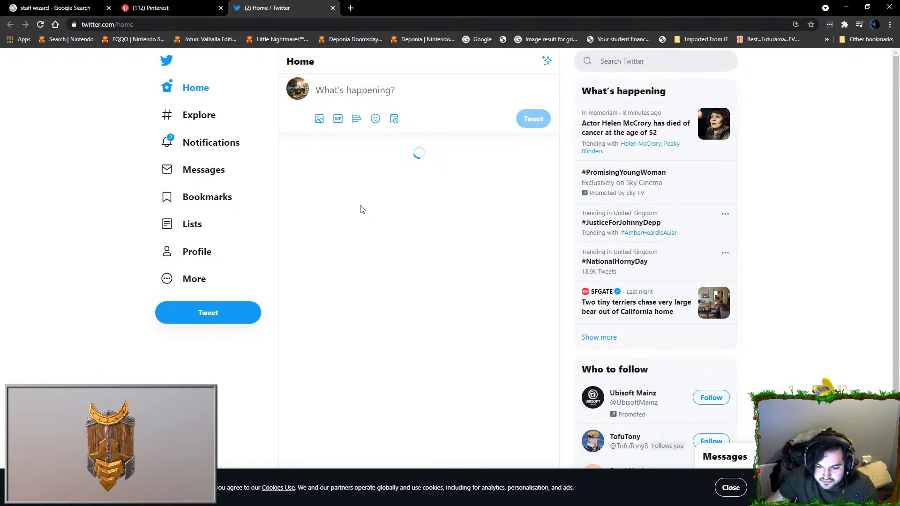
Step: View the Twitter home feed and the notifications, and close the Twitter page
{"action": "scroll", "coordinate": [361, 209], "scroll_direction": "down", "scroll_amount": 5}
{"action": "scroll", "coordinate": [361, 209], "scroll_direction": "up", "scroll_amount": 5}
{"action": "left_click", "coordinate": [222, 147]}
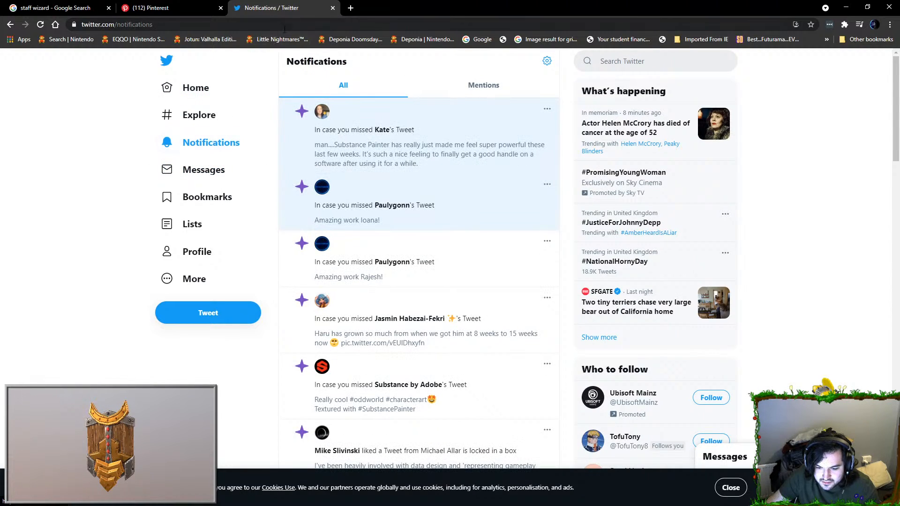
{"action": "middle_click", "coordinate": [299, 13]}
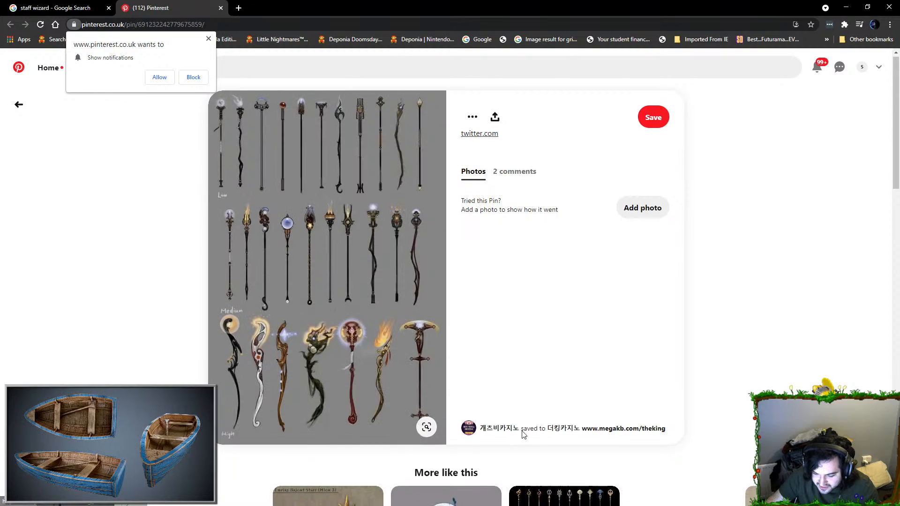
Step: Close the Pinterest page, return to the staff wizard image results and preview the Adobe Stock sheet of black staff silhouettes
{"action": "scroll", "coordinate": [393, 311], "scroll_direction": "down", "scroll_amount": 4}
{"action": "left_click", "coordinate": [57, 8]}
{"action": "middle_click", "coordinate": [163, 11]}
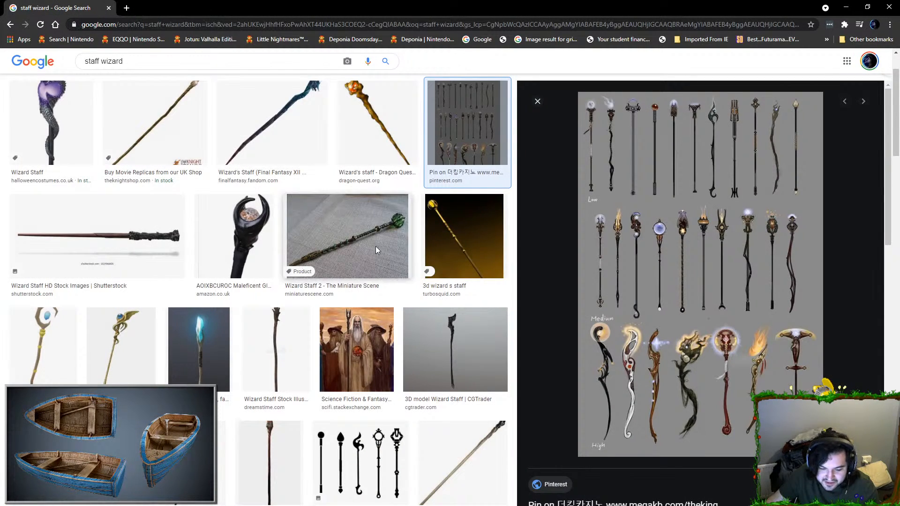
{"action": "scroll", "coordinate": [375, 246], "scroll_direction": "down", "scroll_amount": 4}
{"action": "left_click", "coordinate": [34, 292]}
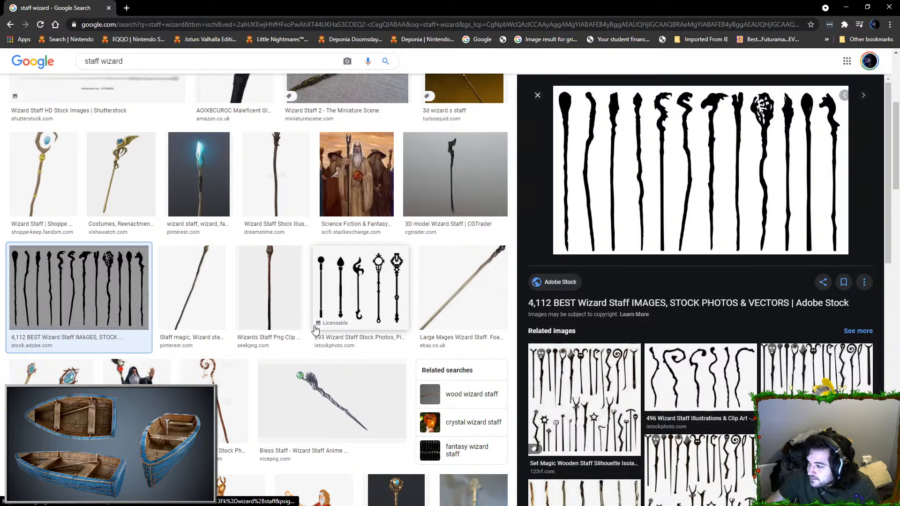
{"action": "scroll", "coordinate": [328, 328], "scroll_direction": "down", "scroll_amount": 2}
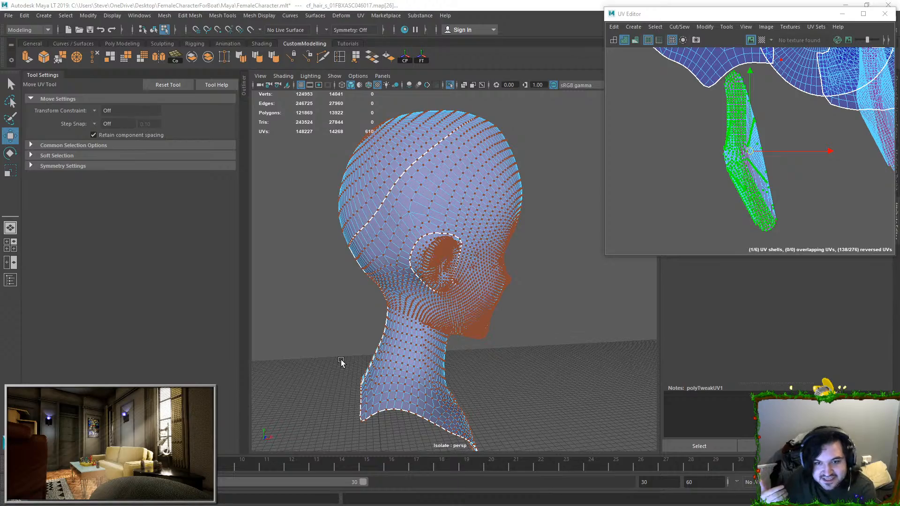
Step: Return to Maya and examine where the selected long, narrow UV shell sits on the curved strip inside the mouth
{"action": "left_click_drag", "start_coordinate": [507, 266], "coordinate": [424, 253], "text": "alt"}
{"action": "key", "text": "f"}
{"action": "left_click_drag", "start_coordinate": [486, 252], "coordinate": [403, 273], "text": "alt"}
{"action": "scroll", "coordinate": [464, 260], "scroll_direction": "up", "scroll_amount": 5}
{"action": "scroll", "coordinate": [401, 276], "scroll_direction": "up", "scroll_amount": 3}
{"action": "middle_click_drag", "start_coordinate": [400, 277], "coordinate": [499, 232], "text": "alt"}
{"action": "scroll", "coordinate": [422, 282], "scroll_direction": "down", "scroll_amount": 3}
{"action": "left_click_drag", "start_coordinate": [421, 282], "coordinate": [439, 227], "text": "alt"}
{"action": "scroll", "coordinate": [445, 266], "scroll_direction": "up", "scroll_amount": 3}
{"action": "scroll", "coordinate": [445, 263], "scroll_direction": "up", "scroll_amount": 2}
{"action": "scroll", "coordinate": [429, 265], "scroll_direction": "down", "scroll_amount": 4}
{"action": "scroll", "coordinate": [422, 272], "scroll_direction": "up", "scroll_amount": 3}
{"action": "scroll", "coordinate": [428, 273], "scroll_direction": "down", "scroll_amount": 3}
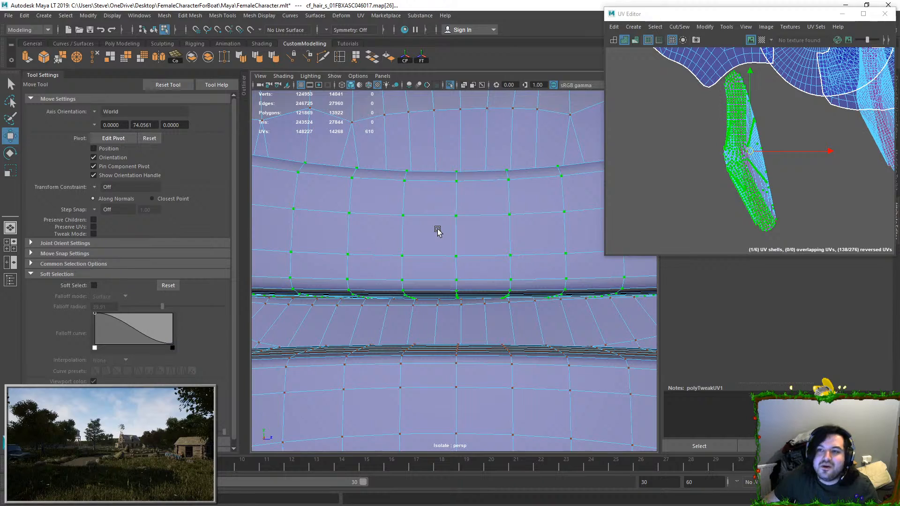
Step: Select all faces of both curved teeth strips inside the mouth
{"action": "right_click_drag", "start_coordinate": [438, 230], "coordinate": [436, 263]}
{"action": "double_click", "coordinate": [443, 233]}
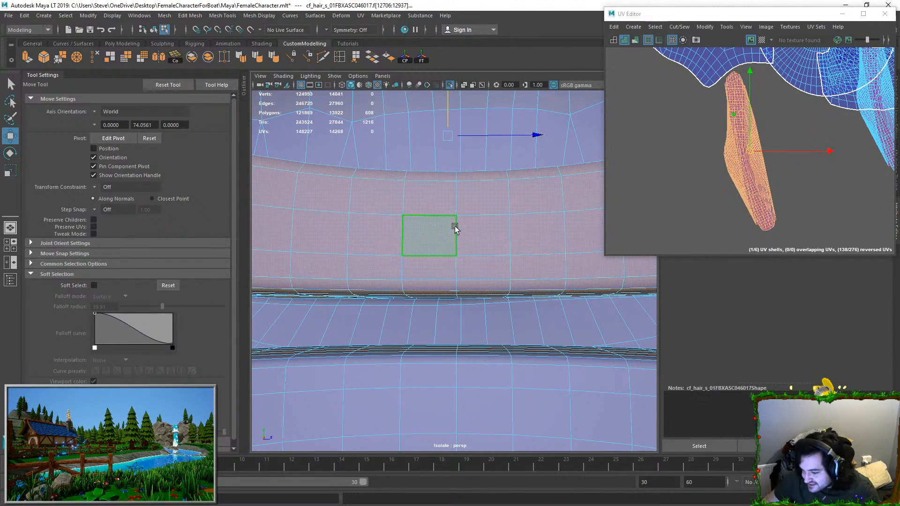
{"action": "key", "text": "f"}
{"action": "scroll", "coordinate": [387, 289], "scroll_direction": "down", "scroll_amount": 4}
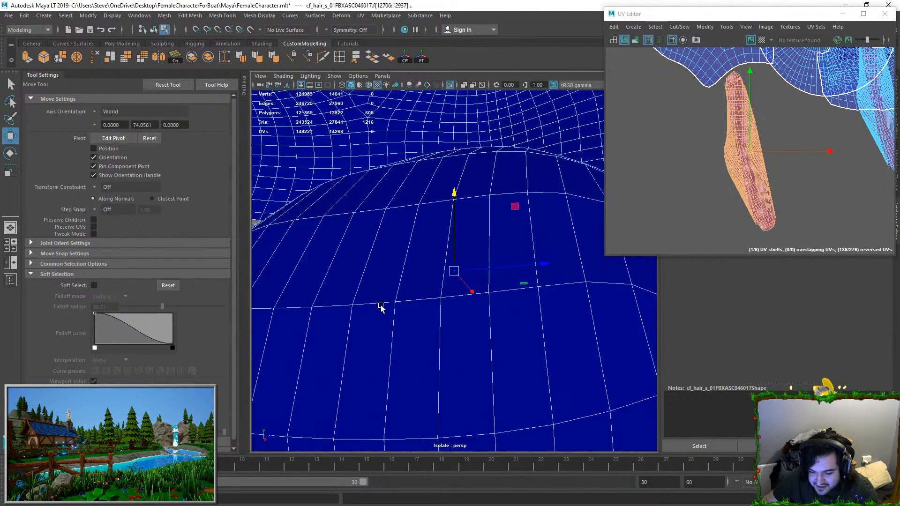
{"action": "double_click", "coordinate": [449, 371], "text": "shift"}
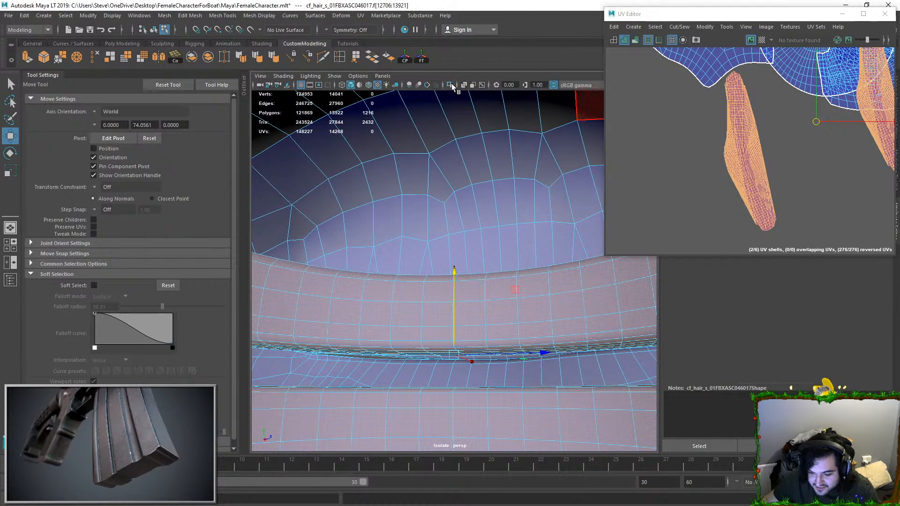
Step: Change the viewport display so the surrounding head is see-through and both curved teeth strips can be inspected
{"action": "left_click", "coordinate": [448, 86]}
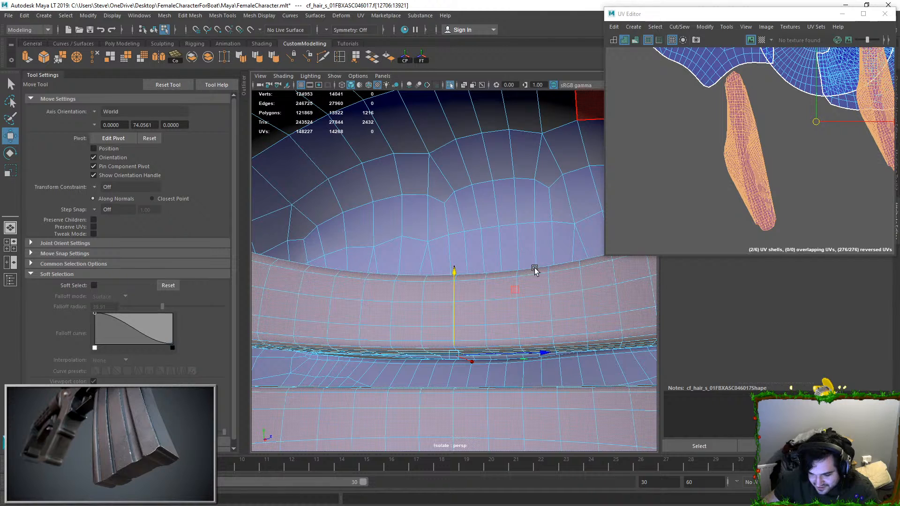
{"action": "left_click", "coordinate": [451, 84]}
{"action": "left_click", "coordinate": [451, 84]}
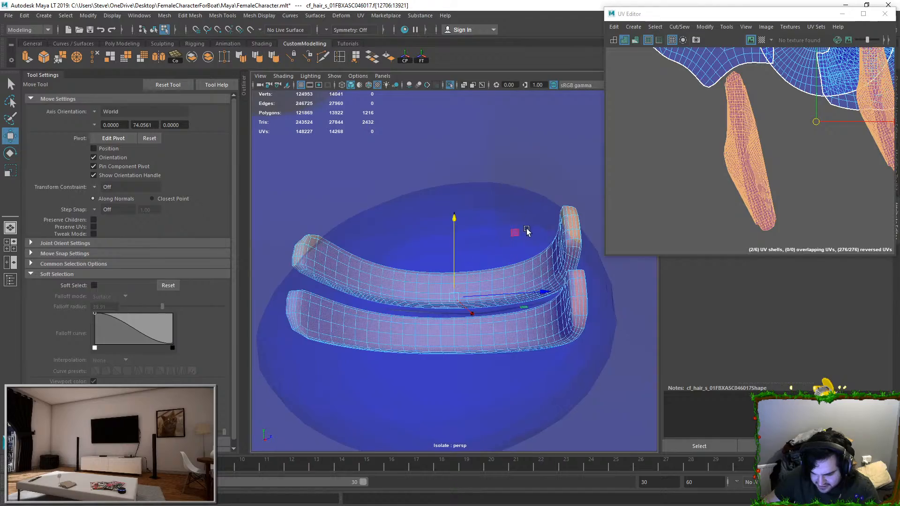
{"action": "left_click_drag", "start_coordinate": [528, 229], "coordinate": [384, 253], "text": "alt"}
{"action": "right_click_drag", "start_coordinate": [384, 253], "coordinate": [685, 126], "text": "alt"}
{"action": "left_click_drag", "start_coordinate": [510, 263], "coordinate": [539, 344], "text": "alt"}
{"action": "middle_click_drag", "start_coordinate": [539, 344], "coordinate": [515, 267], "text": "alt"}
{"action": "left_click_drag", "start_coordinate": [514, 267], "coordinate": [482, 317], "text": "alt"}
Step: Select the extra lengthwise edge loops along the rounded borders of both teeth strips and delete them with their vertices
{"action": "scroll", "coordinate": [487, 300], "scroll_direction": "up", "scroll_amount": 4}
{"action": "key", "text": "F10"}
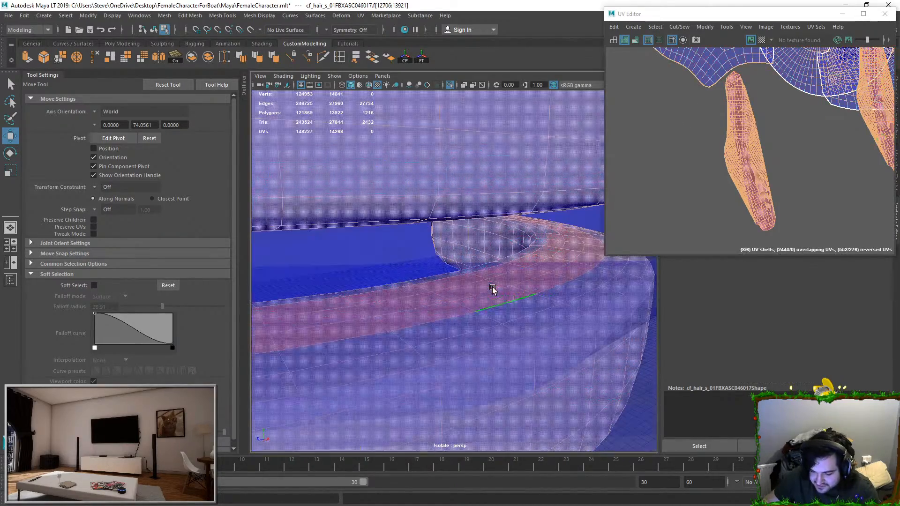
{"action": "double_click", "coordinate": [462, 285]}
{"action": "key", "text": "q"}
{"action": "double_click", "coordinate": [507, 303], "text": "shift"}
{"action": "left_click_drag", "start_coordinate": [502, 297], "coordinate": [521, 246], "text": "alt"}
{"action": "double_click", "coordinate": [470, 184], "text": "shift"}
{"action": "left_click_drag", "start_coordinate": [568, 165], "coordinate": [547, 192], "text": "alt"}
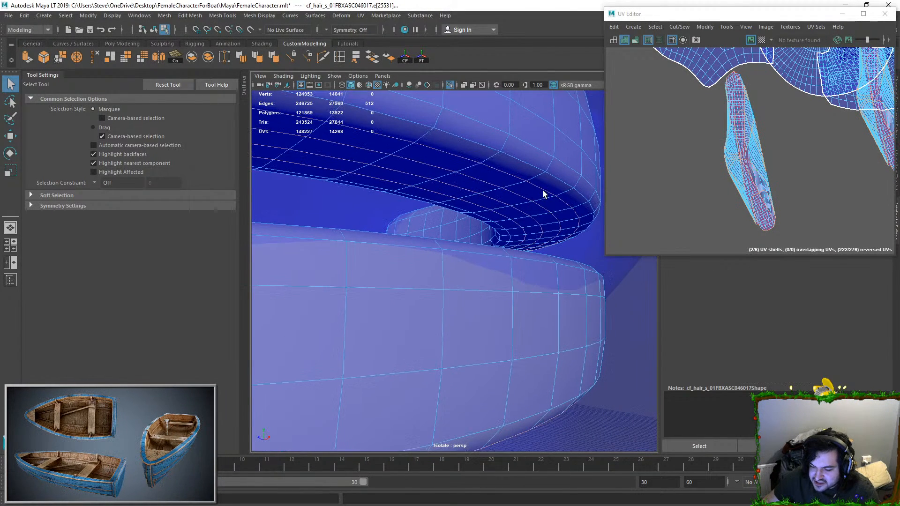
{"action": "double_click", "coordinate": [500, 172], "text": "ctrl"}
{"action": "left_click_drag", "start_coordinate": [501, 175], "coordinate": [533, 238], "text": "alt"}
{"action": "scroll", "coordinate": [537, 262], "scroll_direction": "down", "scroll_amount": 7}
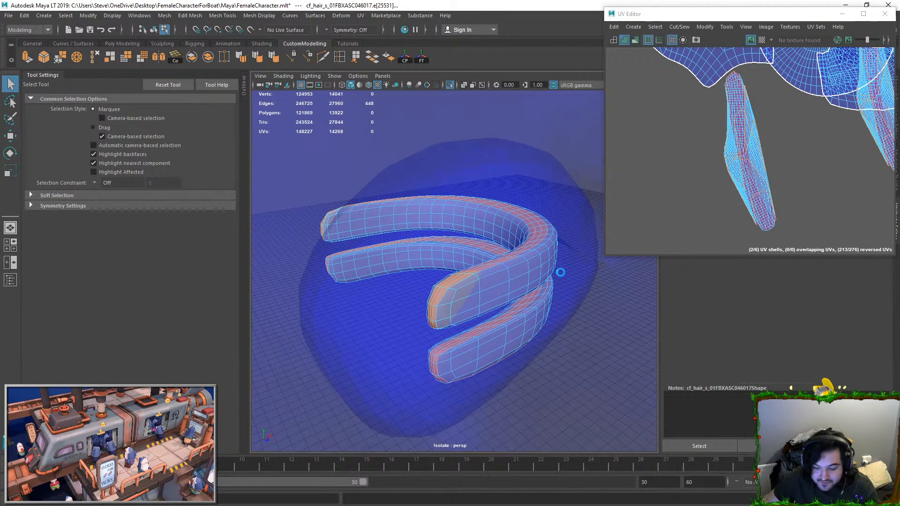
{"action": "key", "text": "ctrl+Delete"}
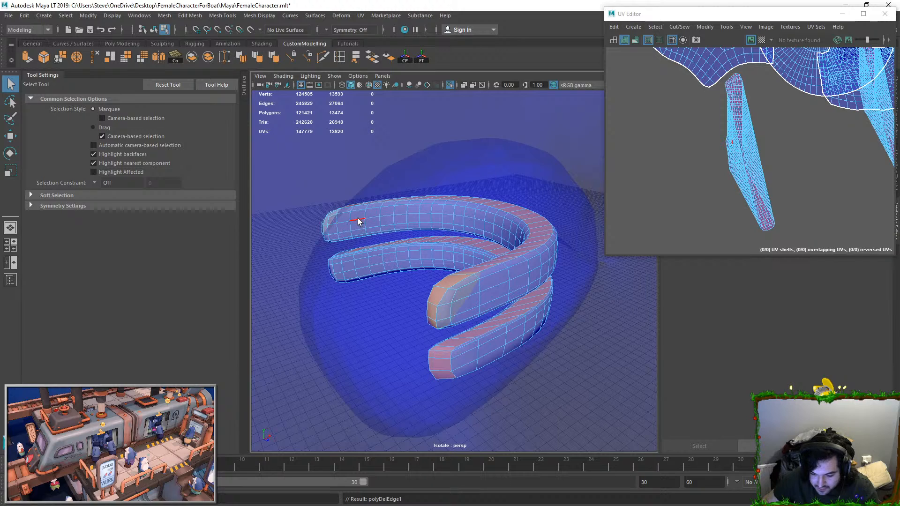
Step: Delete the remaining lengthwise edge loops running along the middle of the side walls of both teeth strips
{"action": "double_click", "coordinate": [359, 232]}
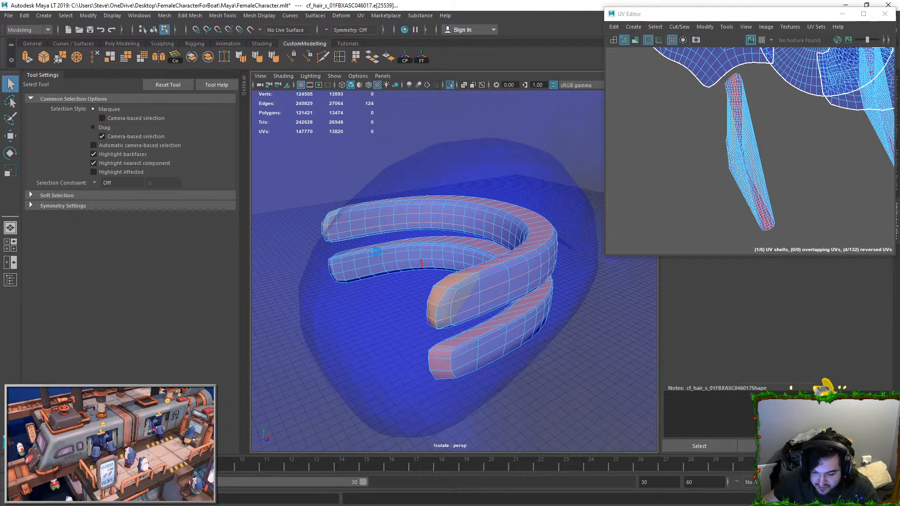
{"action": "key", "text": "ctrl+Delete"}
{"action": "double_click", "coordinate": [363, 260]}
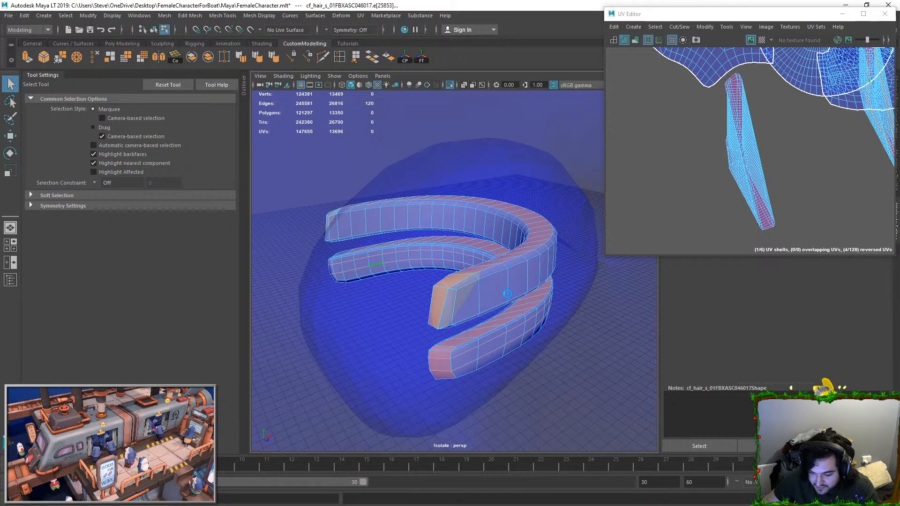
{"action": "key", "text": "ctrl+Delete"}
Step: Select all faces of both simplified teeth strips and unitize their UVs
{"action": "left_click_drag", "start_coordinate": [514, 283], "coordinate": [406, 249], "text": "alt"}
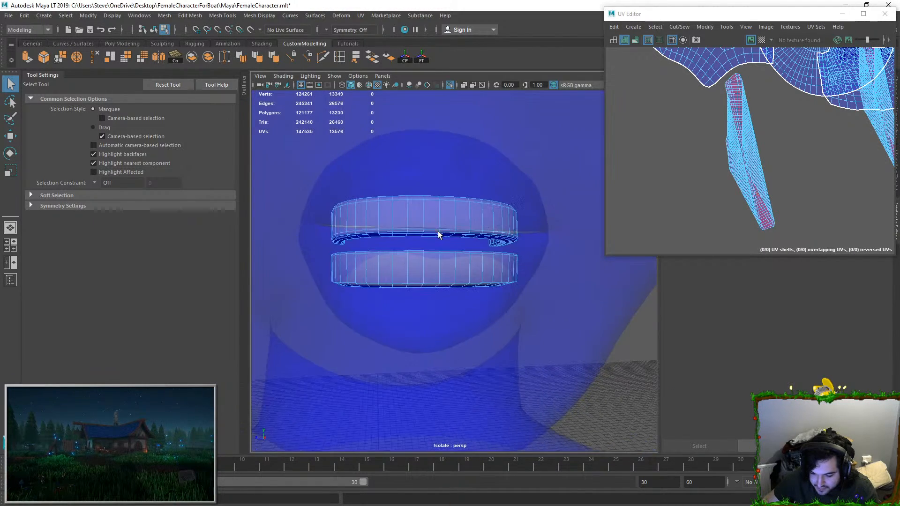
{"action": "scroll", "coordinate": [438, 235], "scroll_direction": "up", "scroll_amount": 5}
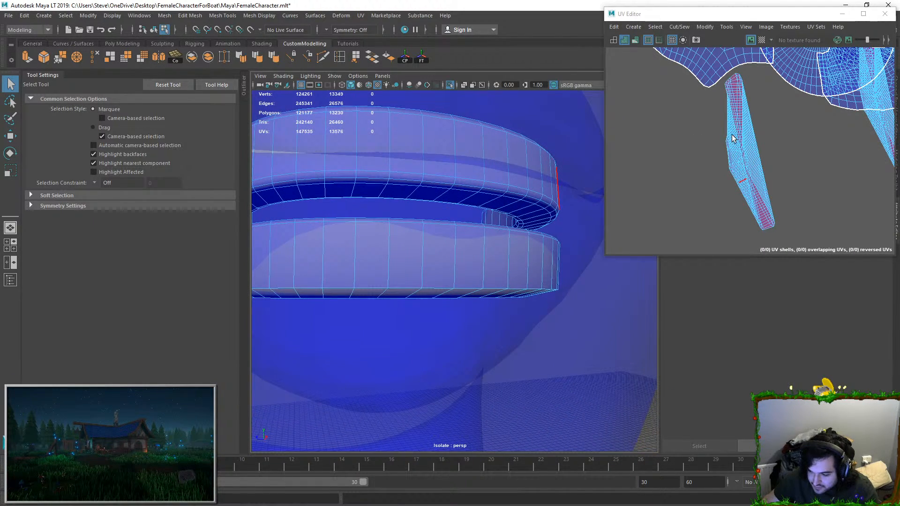
{"action": "left_click_drag", "start_coordinate": [450, 169], "coordinate": [499, 223], "text": "alt"}
{"action": "right_click_drag", "start_coordinate": [529, 227], "coordinate": [529, 256]}
{"action": "double_click", "coordinate": [529, 255]}
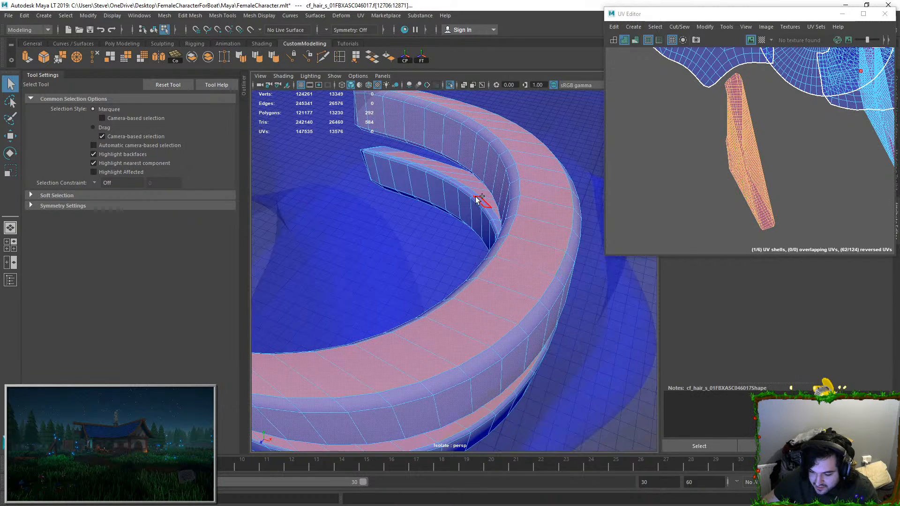
{"action": "double_click", "coordinate": [475, 196], "text": "shift"}
{"action": "left_click", "coordinate": [702, 27]}
{"action": "left_click", "coordinate": [723, 139]}
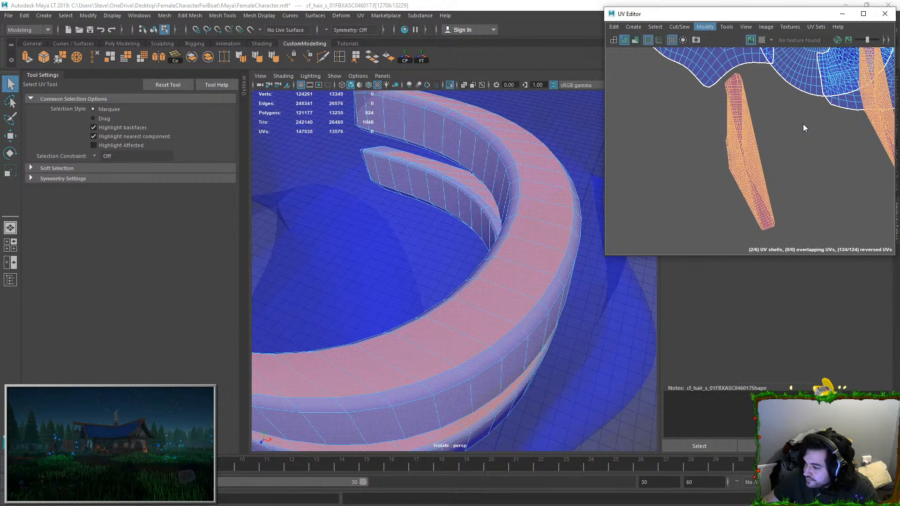
Step: Move the unitized UVs of both strips into empty space below the other shells and convert the selection to edges
{"action": "key", "text": "w"}
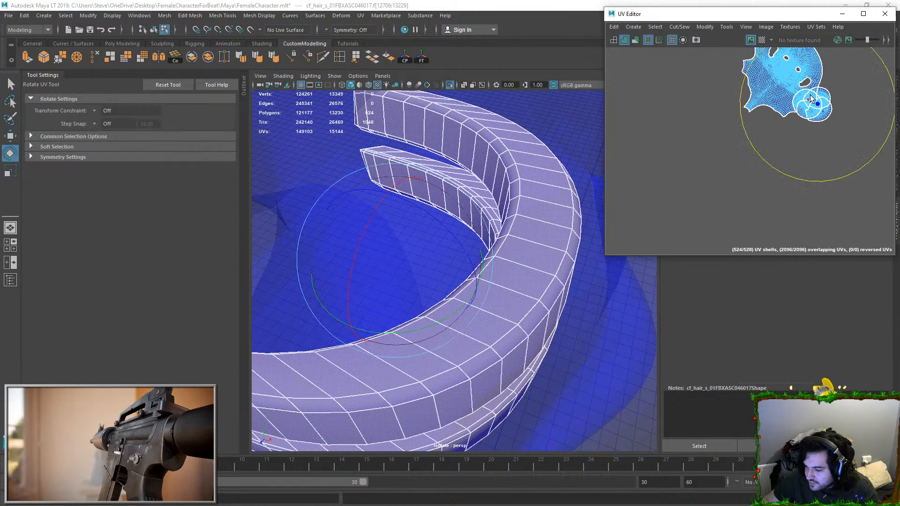
{"action": "middle_click", "coordinate": [792, 145]}
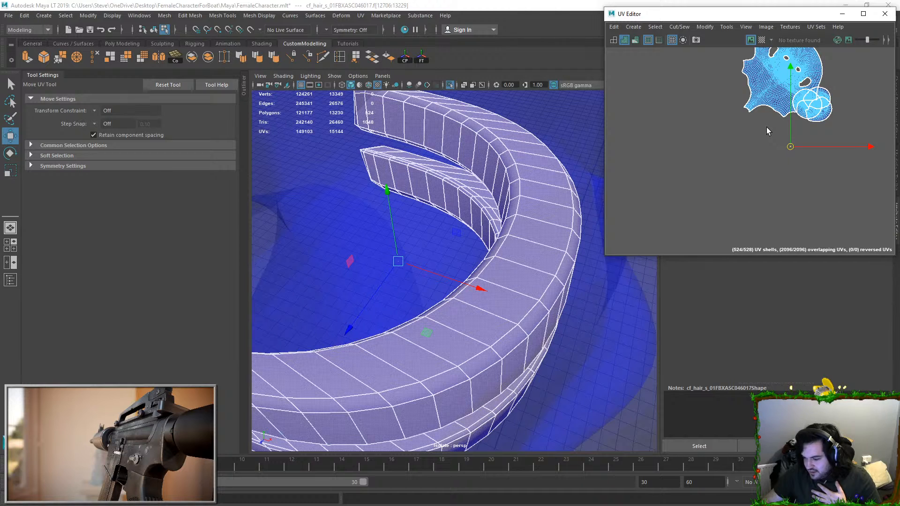
{"action": "right_click_drag", "start_coordinate": [769, 149], "coordinate": [769, 129]}
{"action": "left_click", "coordinate": [831, 159]}
{"action": "left_click_drag", "start_coordinate": [764, 138], "coordinate": [812, 187]}
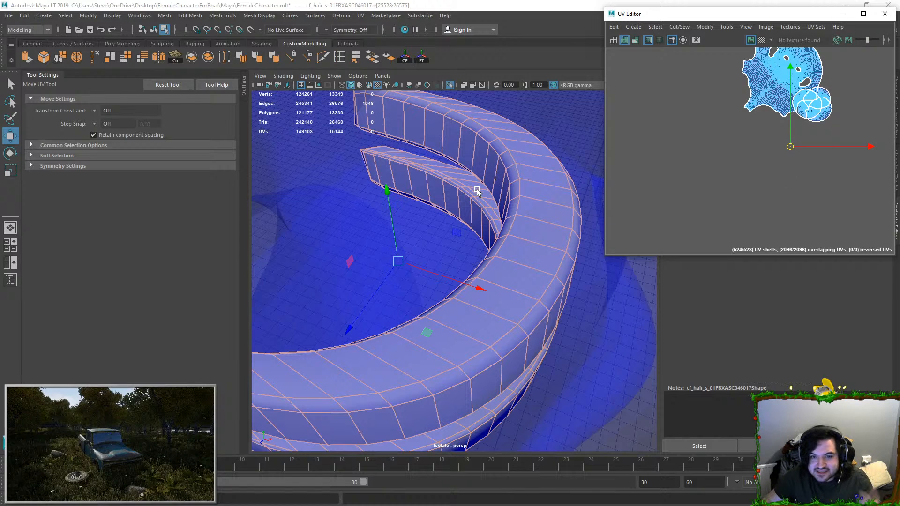
{"action": "left_click_drag", "start_coordinate": [396, 189], "coordinate": [525, 146], "text": "alt"}
{"action": "left_click_drag", "start_coordinate": [480, 299], "coordinate": [491, 238], "text": "alt"}
{"action": "double_click", "coordinate": [524, 301], "text": "ctrl"}
{"action": "left_click_drag", "start_coordinate": [482, 295], "coordinate": [532, 317], "text": "alt"}
{"action": "key", "text": "ctrl+z"}
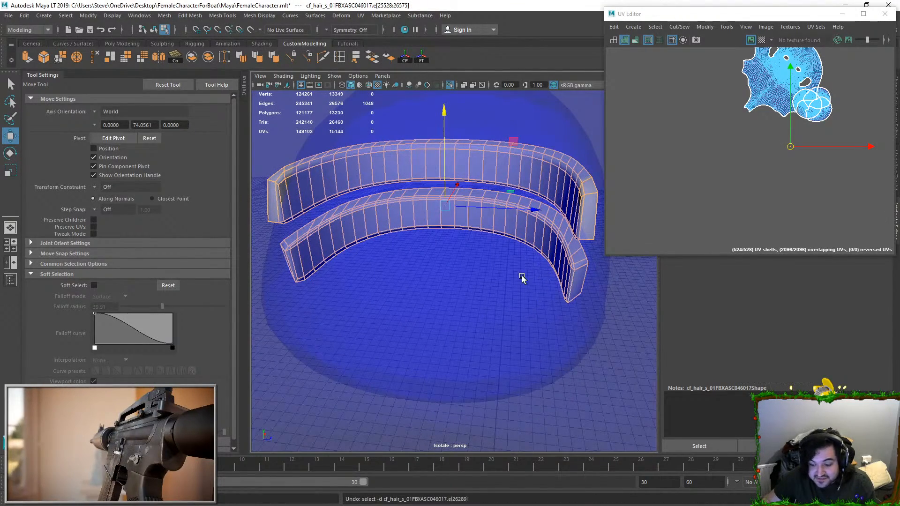
{"action": "double_click", "coordinate": [569, 280]}
{"action": "key", "text": "ctrl+z"}
{"action": "key", "text": "ctrl+z"}
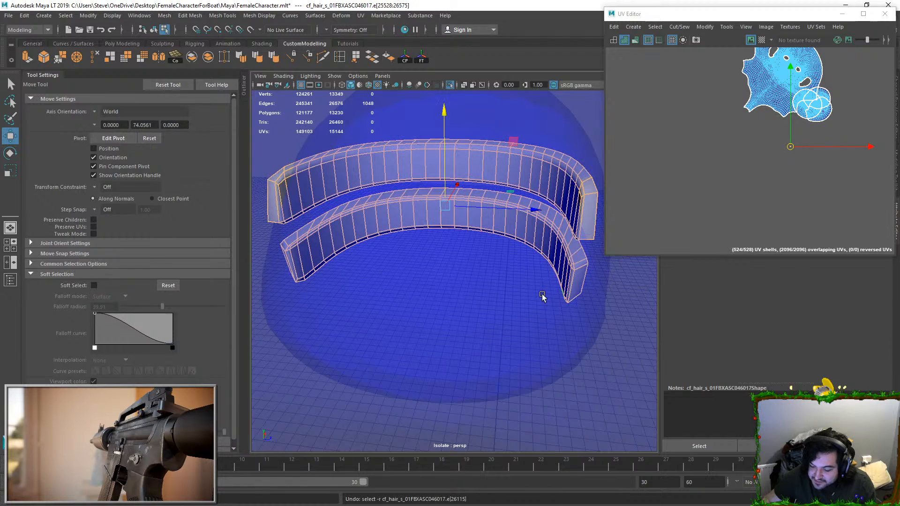
Step: Try to delete the lower lengthwise edge loops of both teeth strips and undo the deletion
{"action": "left_click_drag", "start_coordinate": [542, 297], "coordinate": [586, 272], "text": "alt"}
{"action": "middle_click_drag", "start_coordinate": [586, 272], "coordinate": [540, 275], "text": "alt"}
{"action": "left_click", "coordinate": [558, 276], "text": "ctrl"}
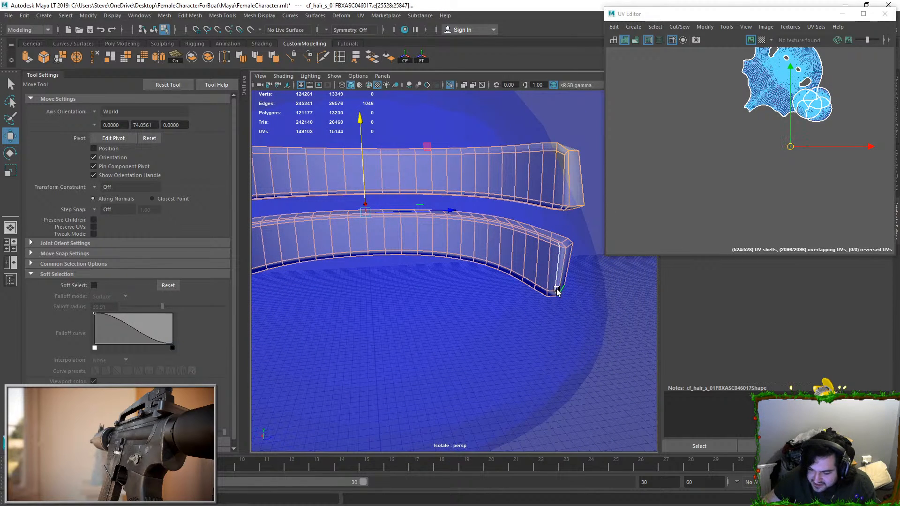
{"action": "left_click", "coordinate": [559, 179], "text": "ctrl"}
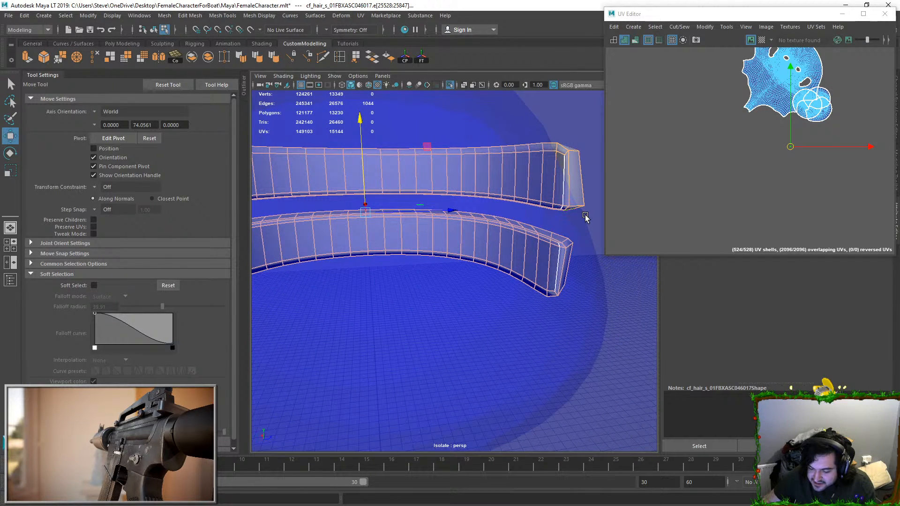
{"action": "double_click", "coordinate": [549, 203]}
{"action": "double_click", "coordinate": [541, 286], "text": "shift"}
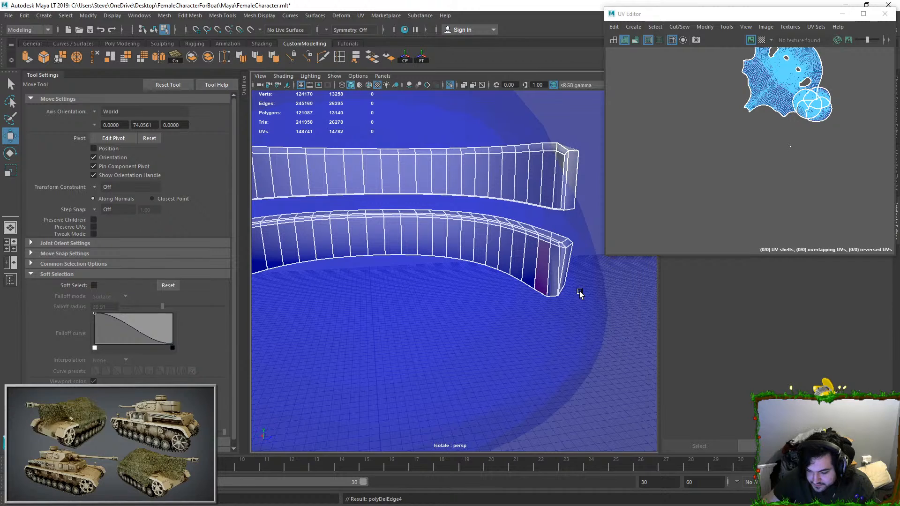
{"action": "key", "text": "ctrl+z"}
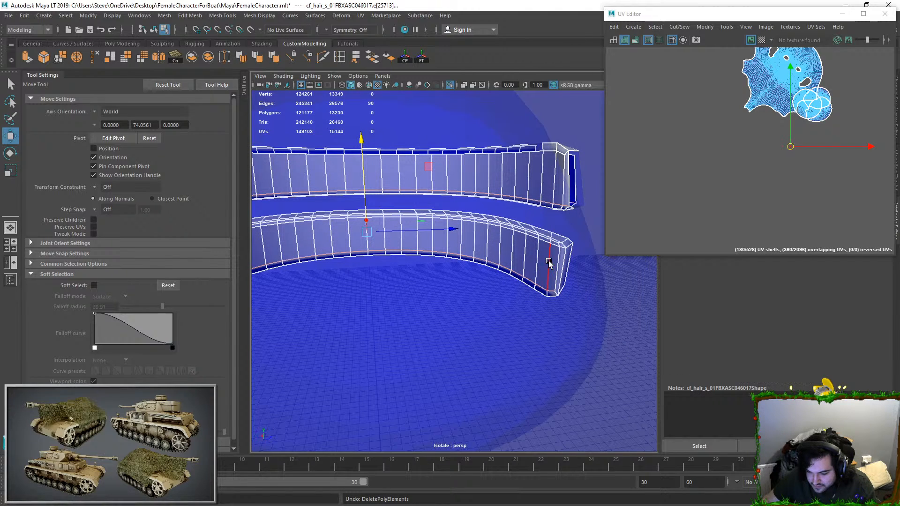
Step: Delete the extra lengthwise edge loops running around both teeth strips near their facing edges
{"action": "double_click", "coordinate": [555, 245]}
{"action": "left_click_drag", "start_coordinate": [555, 263], "coordinate": [489, 209], "text": "alt"}
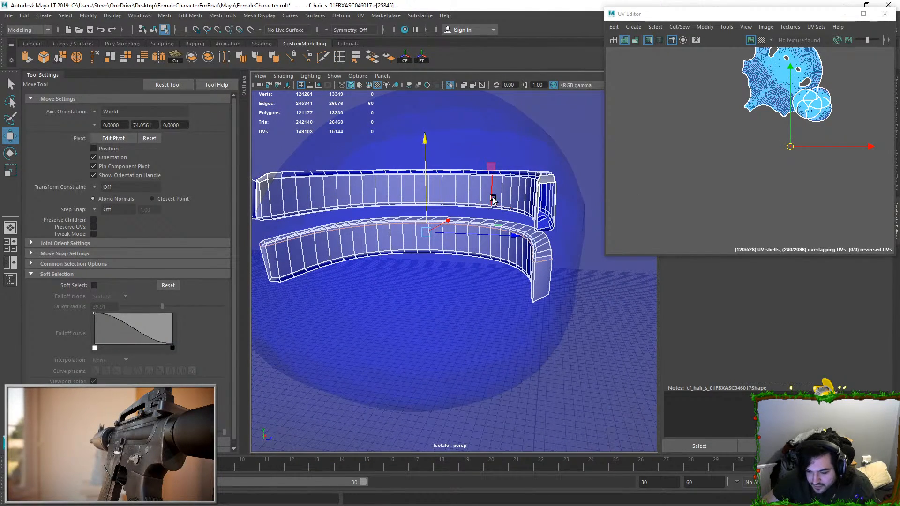
{"action": "double_click", "coordinate": [287, 213], "text": "shift"}
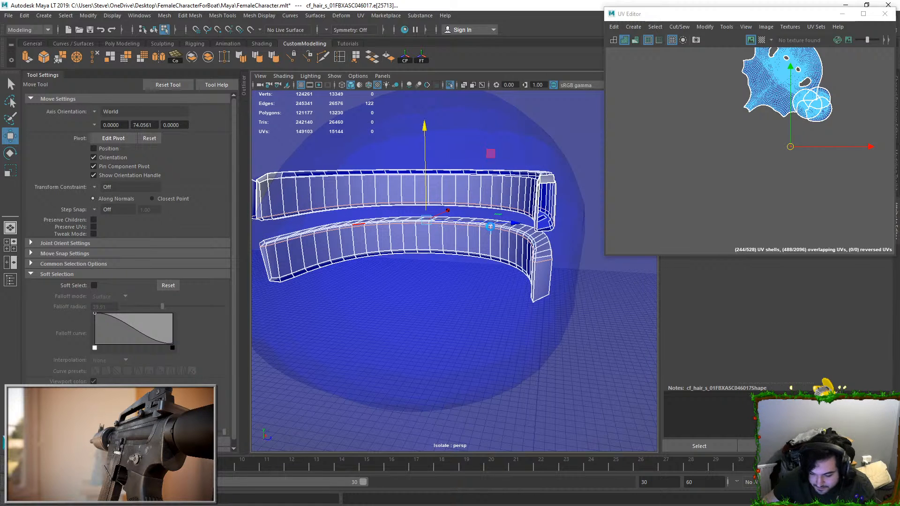
{"action": "key", "text": "Delete"}
{"action": "left_click_drag", "start_coordinate": [488, 225], "coordinate": [525, 156], "text": "alt"}
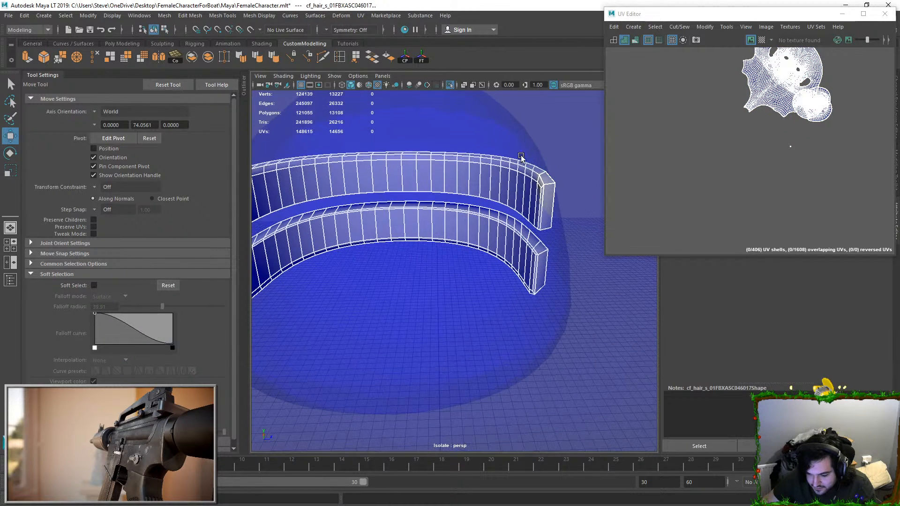
Step: Select the unitized UVs of both simplified teeth strips and convert the selection to edges
{"action": "mouse_move", "coordinate": [463, 183]}
{"action": "left_mouse_down", "text": "alt"}
{"action": "mouse_move", "coordinate": [464, 230]}
{"action": "mouse_move", "coordinate": [445, 213]}
{"action": "mouse_move", "coordinate": [469, 216]}
{"action": "mouse_move", "coordinate": [480, 176]}
{"action": "left_mouse_up", "text": "alt"}
{"action": "double_click", "coordinate": [491, 210]}
{"action": "double_click", "coordinate": [480, 177]}
{"action": "double_click", "coordinate": [476, 271], "text": "shift"}
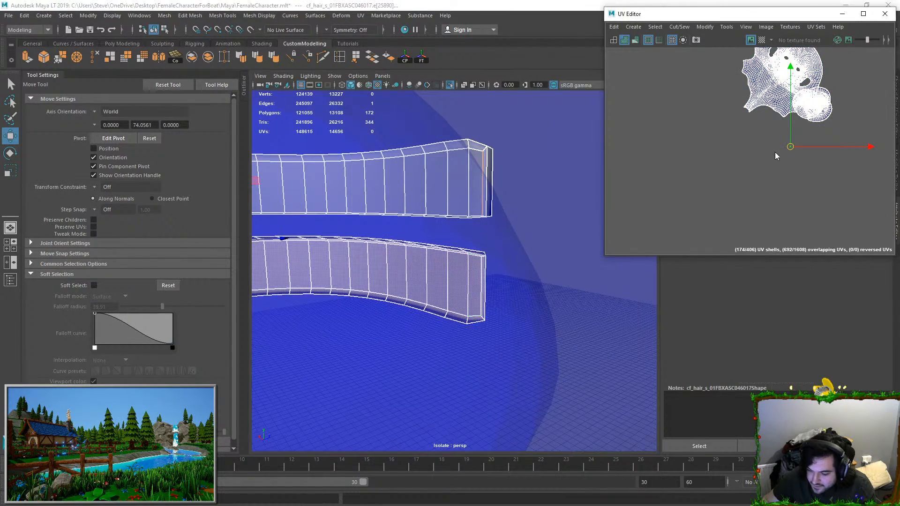
{"action": "right_click_drag", "start_coordinate": [776, 156], "coordinate": [812, 173]}
{"action": "left_click_drag", "start_coordinate": [486, 150], "coordinate": [485, 176], "text": "alt"}
{"action": "scroll", "coordinate": [484, 176], "scroll_direction": "down", "scroll_amount": 5}
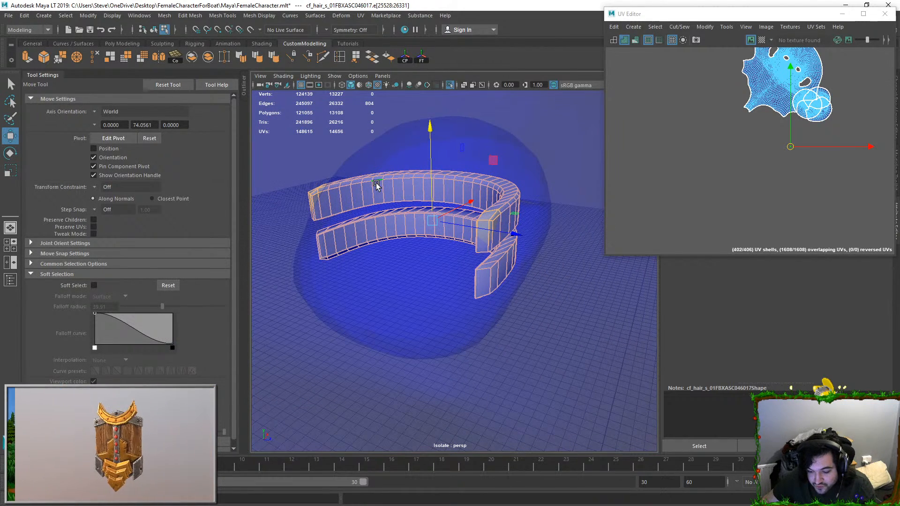
Step: Deselect the upper inner lengthwise edge loops of both teeth strips so they stay as seams
{"action": "double_click", "coordinate": [477, 182], "text": "ctrl"}
{"action": "left_click_drag", "start_coordinate": [475, 207], "coordinate": [544, 209], "text": "alt"}
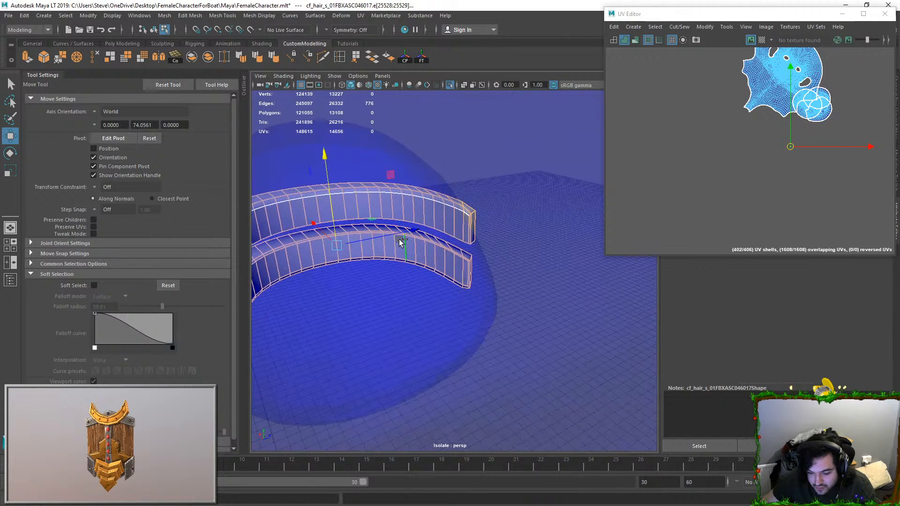
{"action": "key", "text": "ctrl+z"}
{"action": "double_click", "coordinate": [412, 242], "text": "ctrl"}
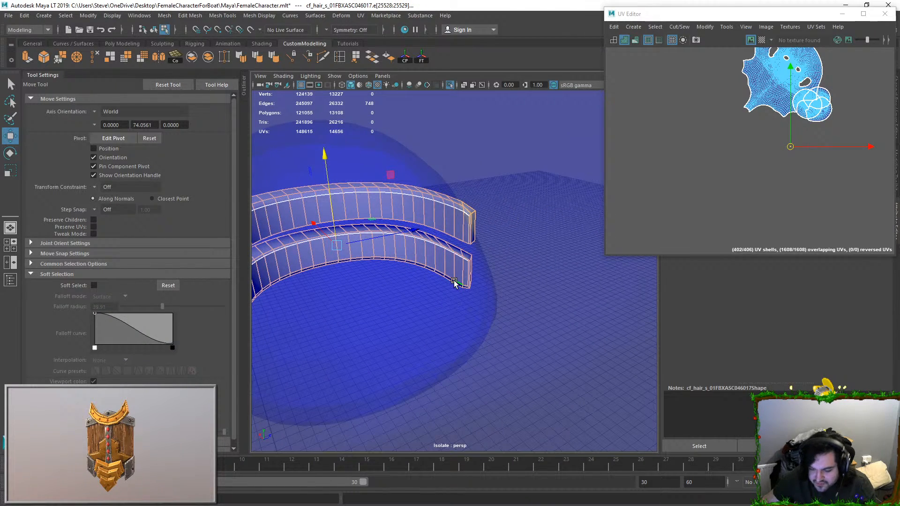
{"action": "scroll", "coordinate": [470, 280], "scroll_direction": "up", "scroll_amount": 5}
{"action": "left_click", "coordinate": [483, 262], "text": "ctrl"}
{"action": "scroll", "coordinate": [481, 262], "scroll_direction": "down", "scroll_amount": 6}
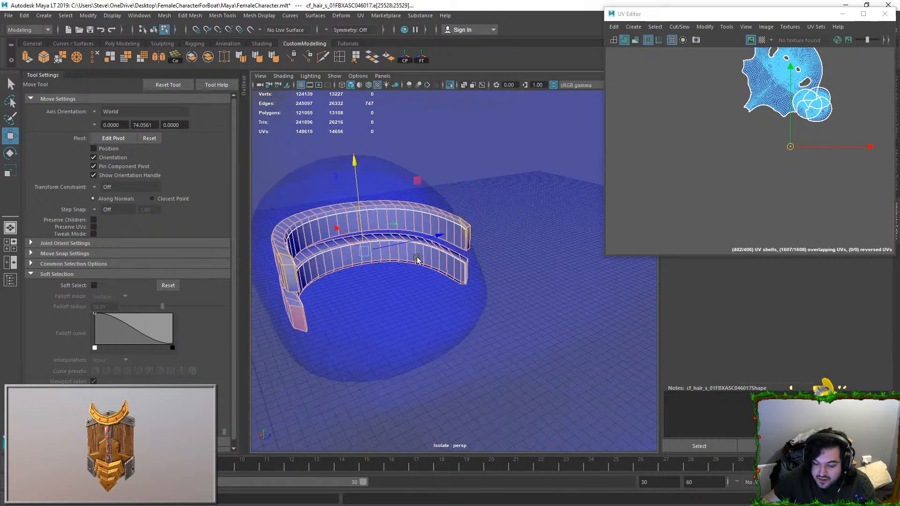
Step: Deselect the end-cap edges at the ends of both teeth strips so the caps keep their seams
{"action": "left_click_drag", "start_coordinate": [431, 263], "coordinate": [345, 266], "text": "alt"}
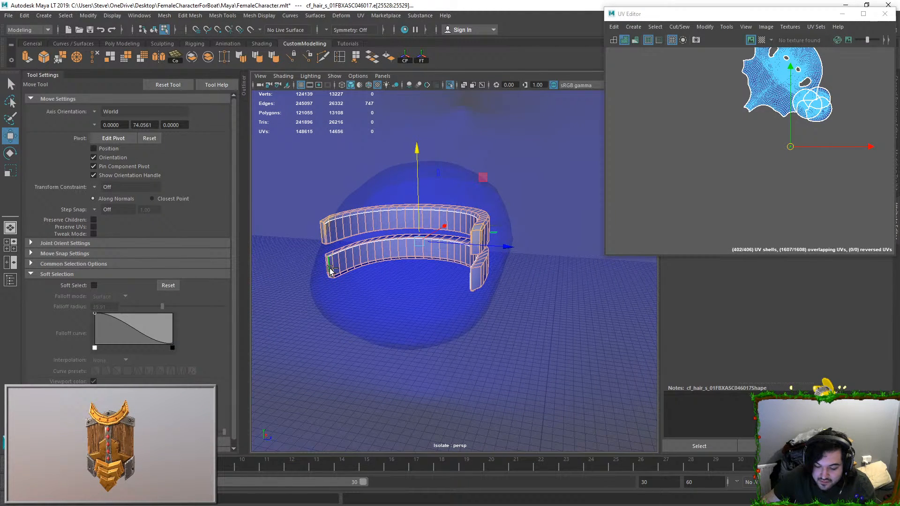
{"action": "left_click", "coordinate": [327, 231], "text": "ctrl"}
{"action": "left_click_drag", "start_coordinate": [327, 231], "coordinate": [500, 276], "text": "alt"}
{"action": "scroll", "coordinate": [459, 237], "scroll_direction": "up", "scroll_amount": 5}
{"action": "left_click", "coordinate": [449, 215], "text": "ctrl"}
{"action": "scroll", "coordinate": [440, 246], "scroll_direction": "down", "scroll_amount": 3}
{"action": "left_click", "coordinate": [502, 257], "text": "ctrl"}
{"action": "left_click", "coordinate": [497, 305], "text": "ctrl"}
{"action": "left_click", "coordinate": [506, 313], "text": "ctrl"}
{"action": "left_click", "coordinate": [508, 316], "text": "ctrl"}
{"action": "left_click_drag", "start_coordinate": [506, 235], "coordinate": [504, 286], "text": "alt"}
{"action": "left_click", "coordinate": [509, 181], "text": "ctrl"}
{"action": "left_click", "coordinate": [506, 229], "text": "ctrl"}
{"action": "left_click_drag", "start_coordinate": [438, 238], "coordinate": [452, 214], "text": "alt"}
{"action": "left_click", "coordinate": [332, 206], "text": "ctrl"}
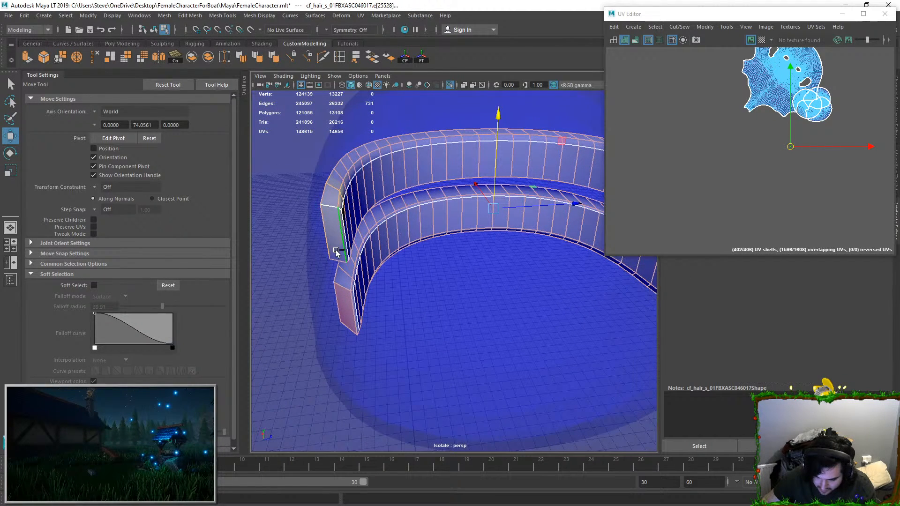
{"action": "left_click", "coordinate": [345, 292], "text": "ctrl"}
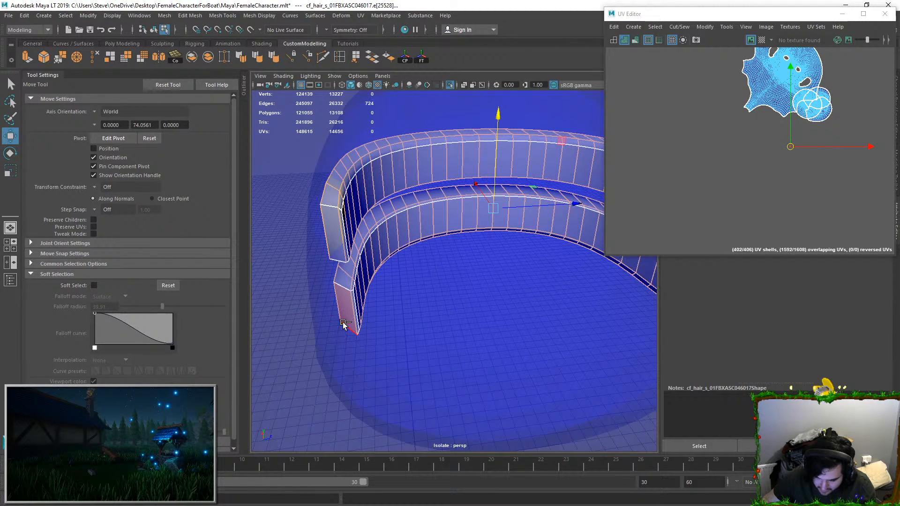
Step: Sew the selected edges into one UV shell per teeth strip and unfold both shells
{"action": "left_click", "coordinate": [679, 28]}
{"action": "left_click", "coordinate": [691, 120]}
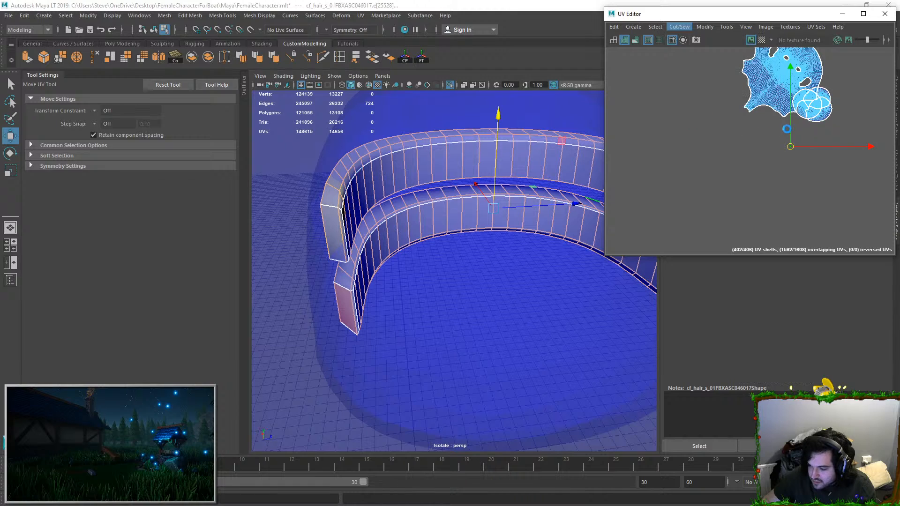
{"action": "left_click", "coordinate": [773, 149]}
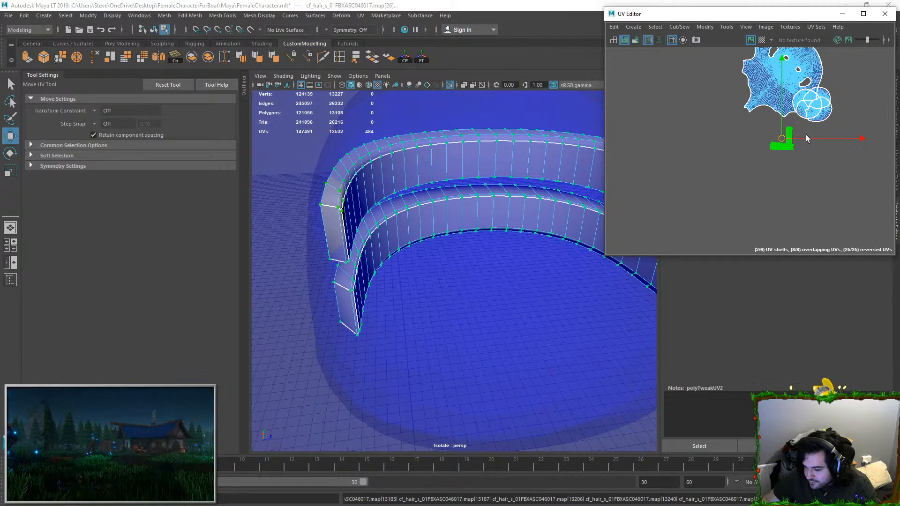
{"action": "scroll", "coordinate": [805, 135], "scroll_direction": "down", "scroll_amount": 1}
{"action": "key", "text": "f"}
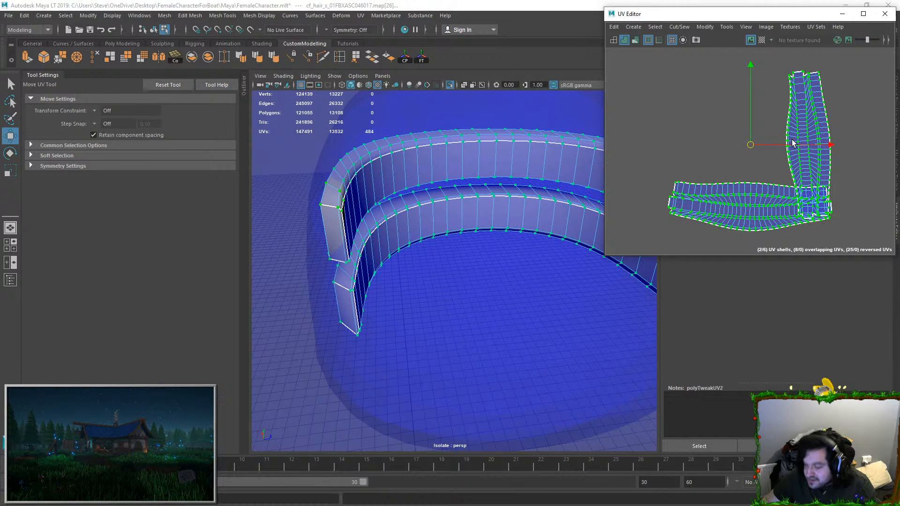
{"action": "scroll", "coordinate": [819, 143], "scroll_direction": "up", "scroll_amount": 2}
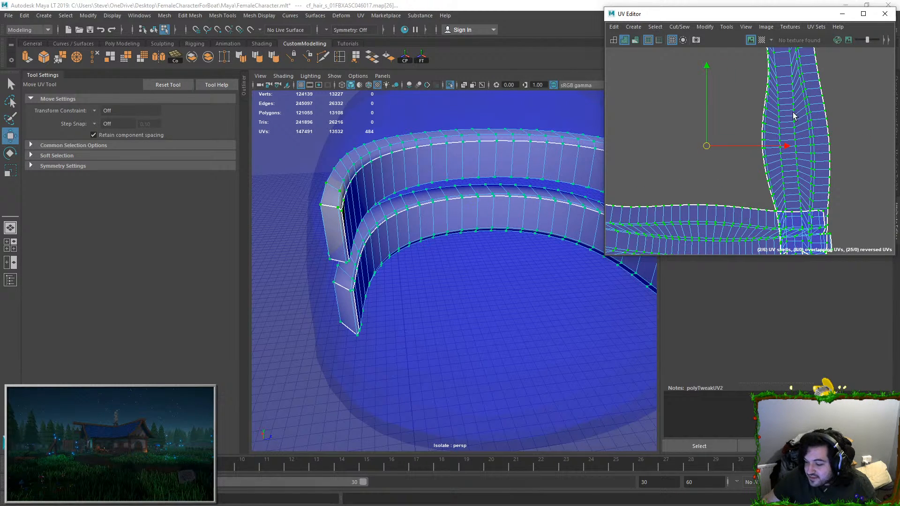
{"action": "scroll", "coordinate": [445, 188], "scroll_direction": "down", "scroll_amount": 5}
Step: Leave the isolated view of the teeth strips and select the whole head mesh
{"action": "left_click_drag", "start_coordinate": [452, 196], "coordinate": [546, 178], "text": "alt"}
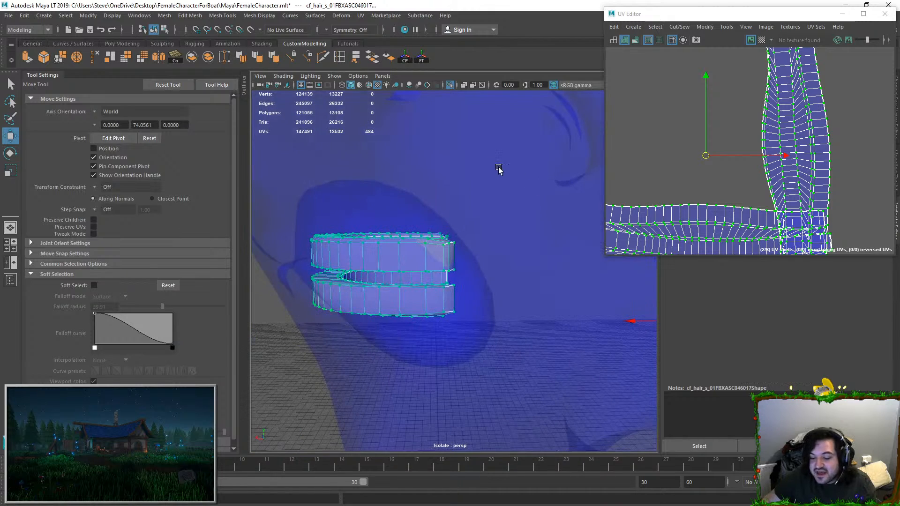
{"action": "scroll", "coordinate": [469, 164], "scroll_direction": "down", "scroll_amount": 5}
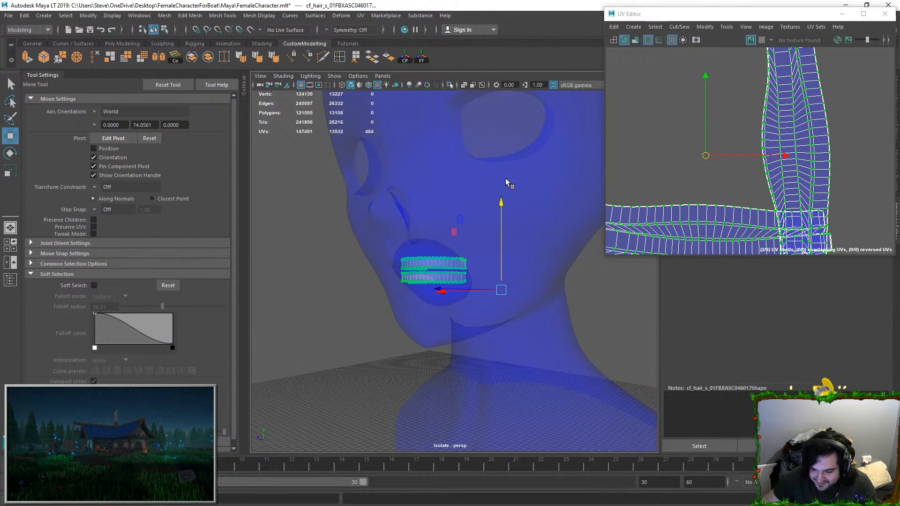
{"action": "key", "text": "ctrl+1"}
{"action": "scroll", "coordinate": [576, 302], "scroll_direction": "down", "scroll_amount": 4}
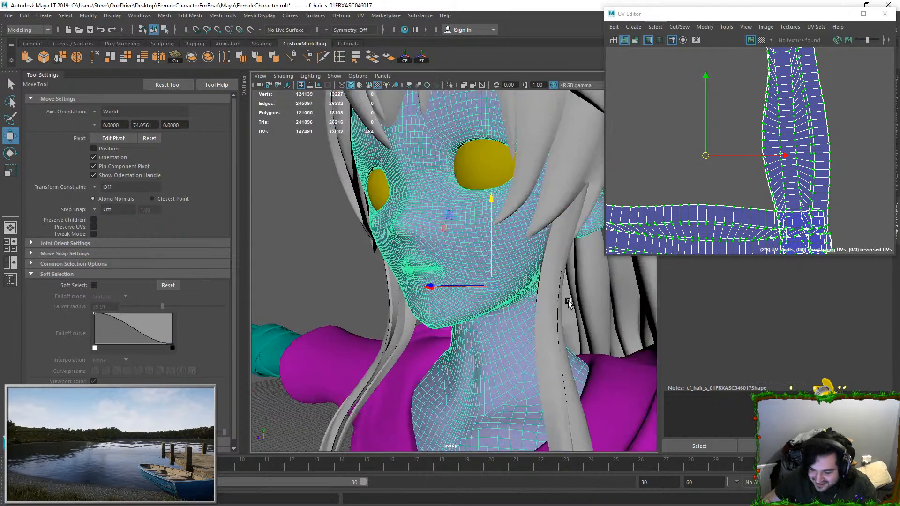
{"action": "left_click_drag", "start_coordinate": [576, 302], "coordinate": [590, 317], "text": "alt"}
{"action": "left_click", "coordinate": [594, 258]}
{"action": "left_click", "coordinate": [501, 279]}
Step: Select the UVs of all head shells and lay them out inside the 0 to 1 UV tile
{"action": "scroll", "coordinate": [743, 192], "scroll_direction": "down", "scroll_amount": 12}
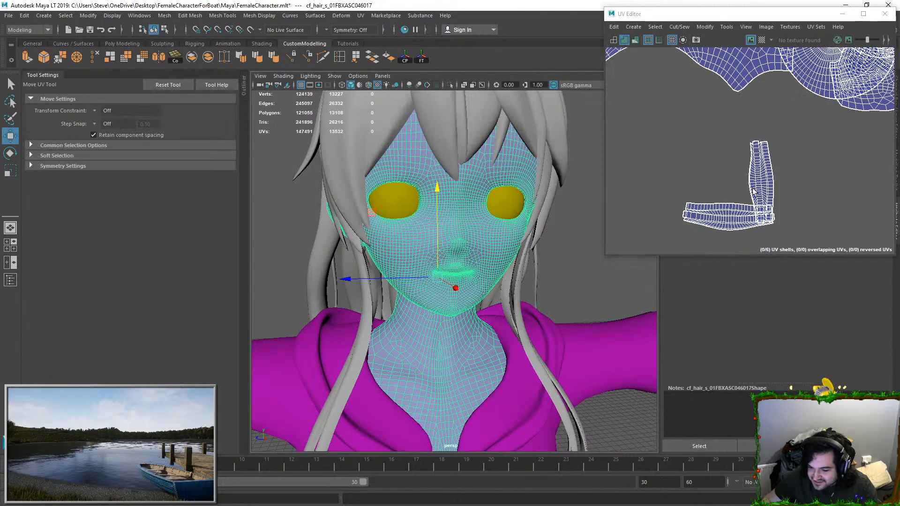
{"action": "right_click_drag", "start_coordinate": [742, 176], "coordinate": [769, 176]}
{"action": "left_click_drag", "start_coordinate": [680, 76], "coordinate": [860, 229]}
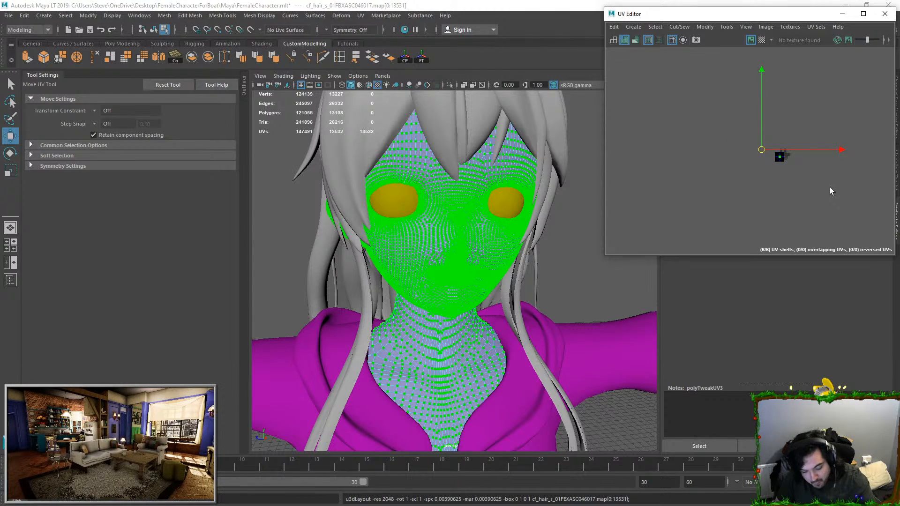
{"action": "key", "text": "f"}
{"action": "left_click", "coordinate": [767, 169]}
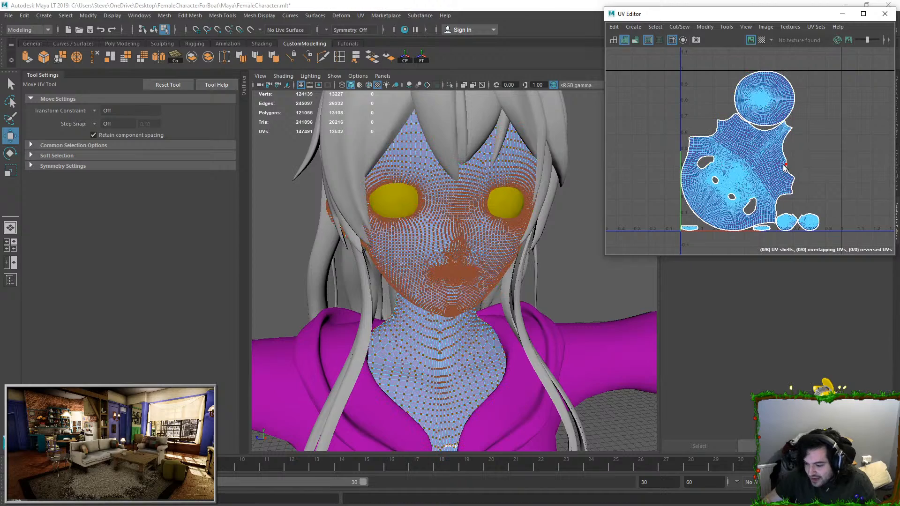
Step: Cut the face shell along the two edge loops running from the ear openings to the shell's outer border
{"action": "scroll", "coordinate": [767, 169], "scroll_direction": "up", "scroll_amount": 4}
{"action": "double_click", "coordinate": [728, 147]}
{"action": "scroll", "coordinate": [745, 192], "scroll_direction": "up", "scroll_amount": 2}
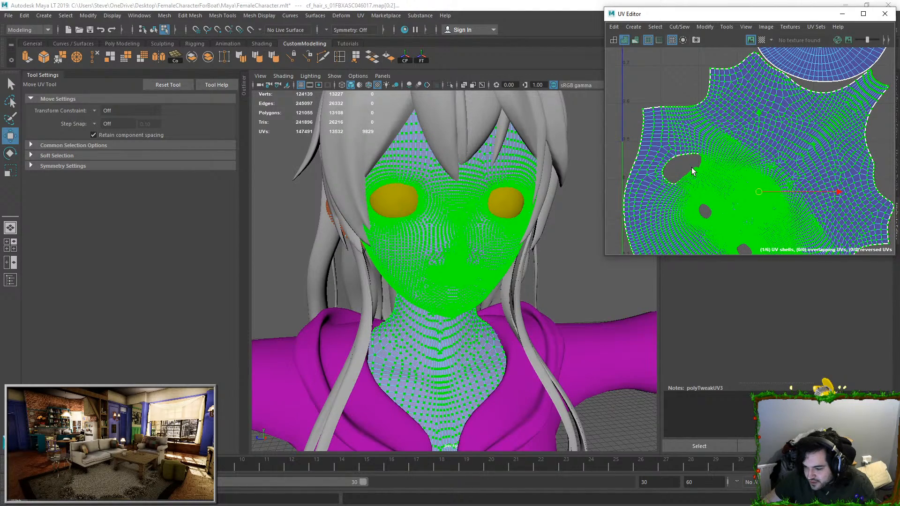
{"action": "scroll", "coordinate": [692, 166], "scroll_direction": "up", "scroll_amount": 3}
{"action": "key", "text": "F10"}
{"action": "double_click", "coordinate": [706, 144]}
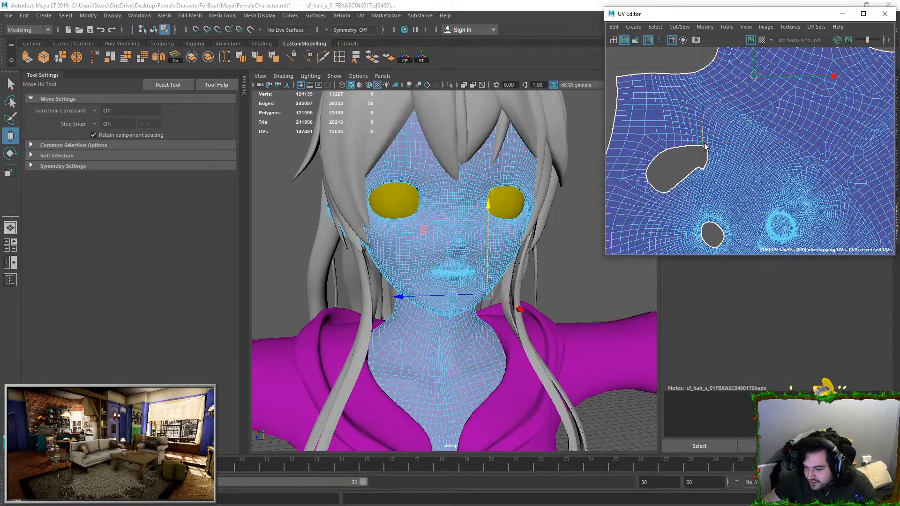
{"action": "middle_click_drag", "start_coordinate": [749, 112], "coordinate": [716, 99], "text": "alt"}
{"action": "scroll", "coordinate": [717, 170], "scroll_direction": "down", "scroll_amount": 2}
{"action": "middle_click_drag", "start_coordinate": [777, 191], "coordinate": [750, 149], "text": "alt"}
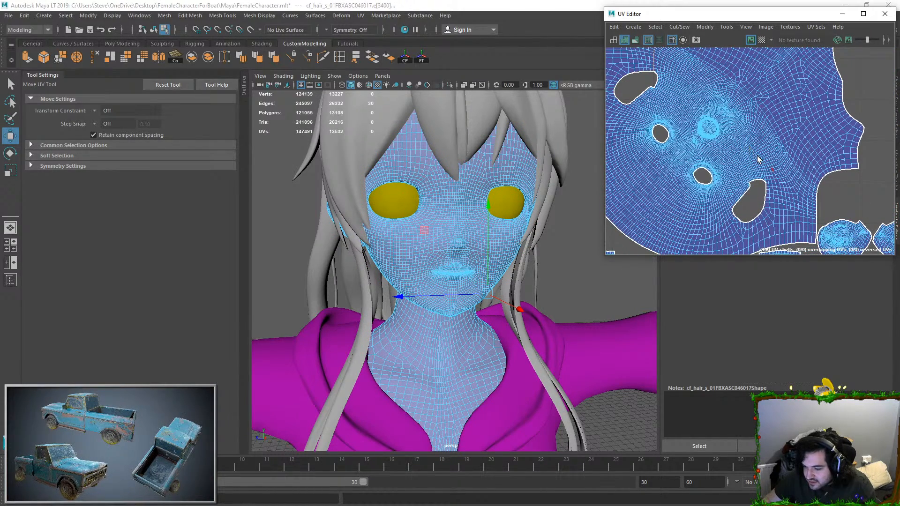
{"action": "scroll", "coordinate": [769, 187], "scroll_direction": "up", "scroll_amount": 1}
{"action": "double_click", "coordinate": [767, 187], "text": "shift"}
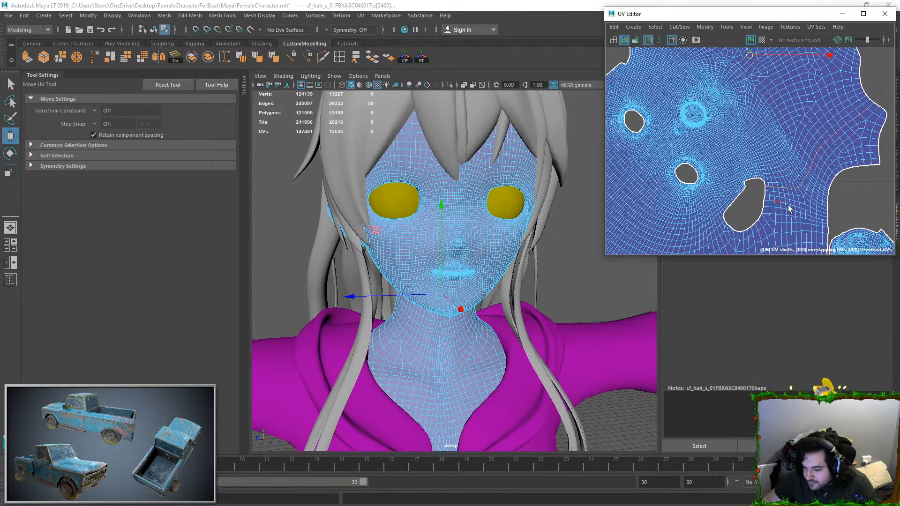
{"action": "scroll", "coordinate": [820, 135], "scroll_direction": "down", "scroll_amount": 2}
{"action": "middle_click_drag", "start_coordinate": [755, 110], "coordinate": [771, 154], "text": "alt"}
{"action": "left_click", "coordinate": [669, 32]}
{"action": "left_click", "coordinate": [693, 76]}
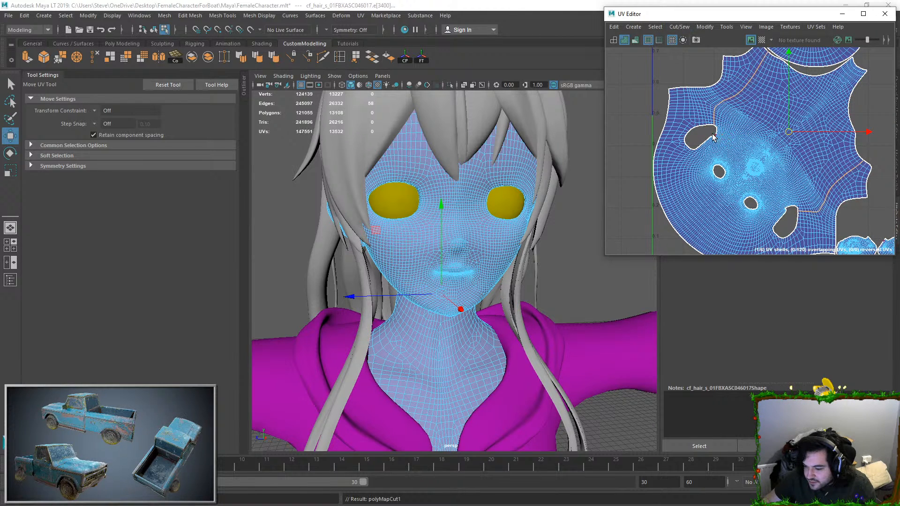
Step: Select all UVs of the face shell and unfold it along the new cuts
{"action": "right_click_drag", "start_coordinate": [725, 136], "coordinate": [745, 137]}
{"action": "left_click_drag", "start_coordinate": [704, 116], "coordinate": [736, 151]}
{"action": "right_click_drag", "start_coordinate": [736, 150], "coordinate": [774, 179], "text": "ctrl"}
{"action": "left_click_drag", "start_coordinate": [763, 155], "coordinate": [767, 156]}
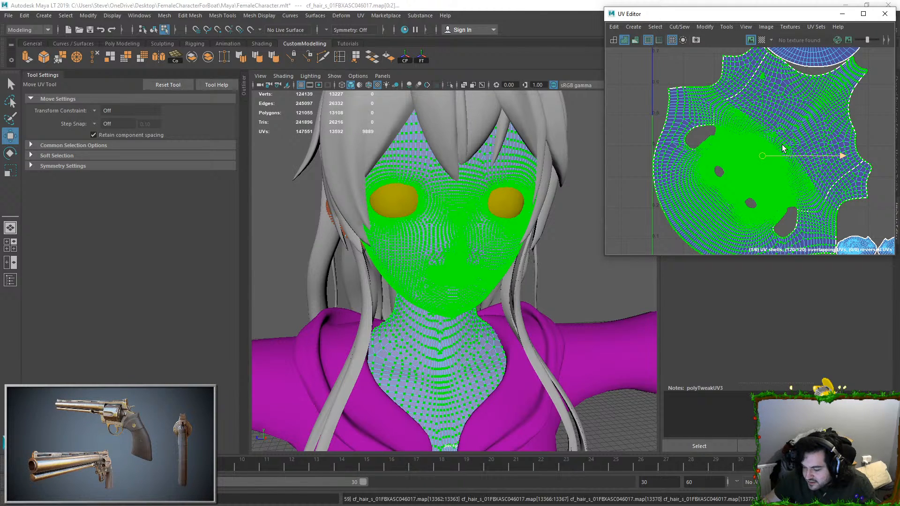
{"action": "key", "text": "ctrl+u"}
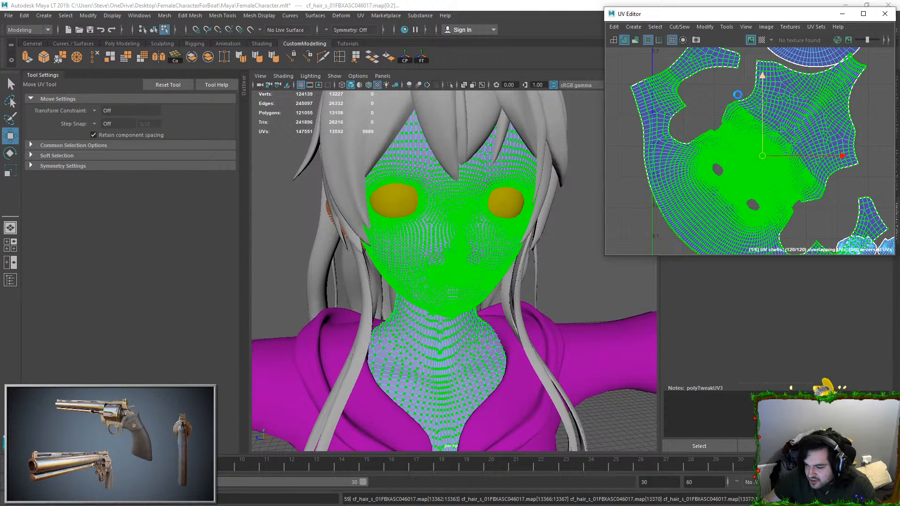
{"action": "scroll", "coordinate": [735, 89], "scroll_direction": "down", "scroll_amount": 5}
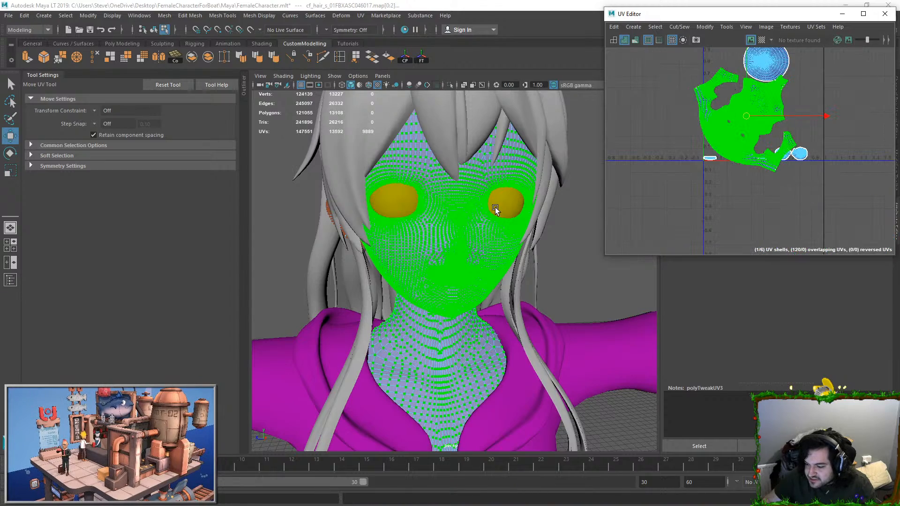
Step: Display the checker map on the head mesh and inspect the seams behind the ears and neck
{"action": "left_click", "coordinate": [761, 40]}
{"action": "right_click_drag", "start_coordinate": [476, 214], "coordinate": [506, 190]}
{"action": "left_click", "coordinate": [560, 214]}
{"action": "left_click_drag", "start_coordinate": [422, 230], "coordinate": [479, 245], "text": "alt"}
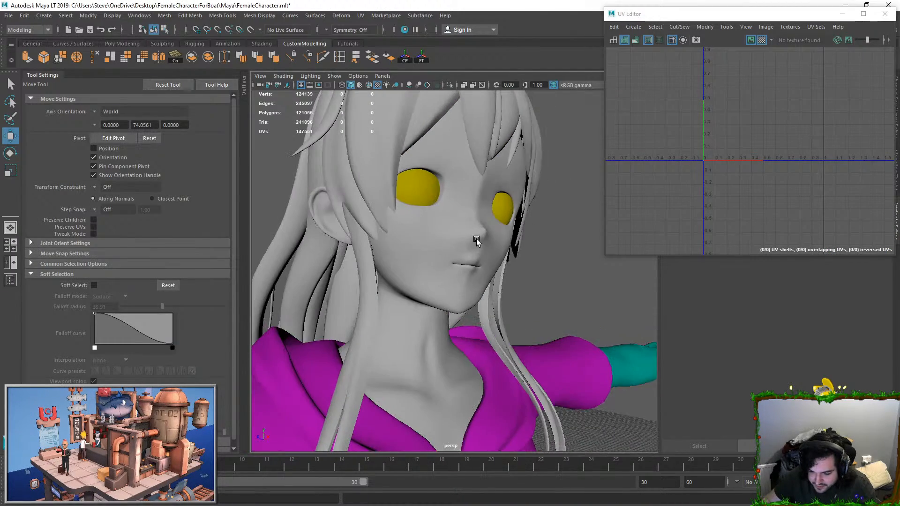
{"action": "left_click", "coordinate": [480, 245]}
{"action": "left_click_drag", "start_coordinate": [417, 255], "coordinate": [441, 263], "text": "alt"}
{"action": "right_click_drag", "start_coordinate": [421, 246], "coordinate": [421, 224]}
Step: Select the edge loop section running from ear to ear across the back of the head and cut it as a UV seam
{"action": "double_click", "coordinate": [402, 252]}
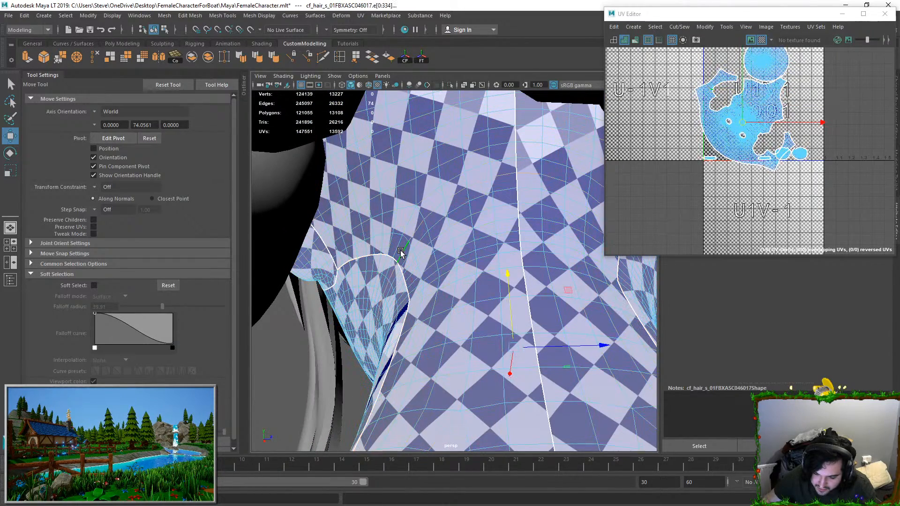
{"action": "double_click", "coordinate": [408, 262]}
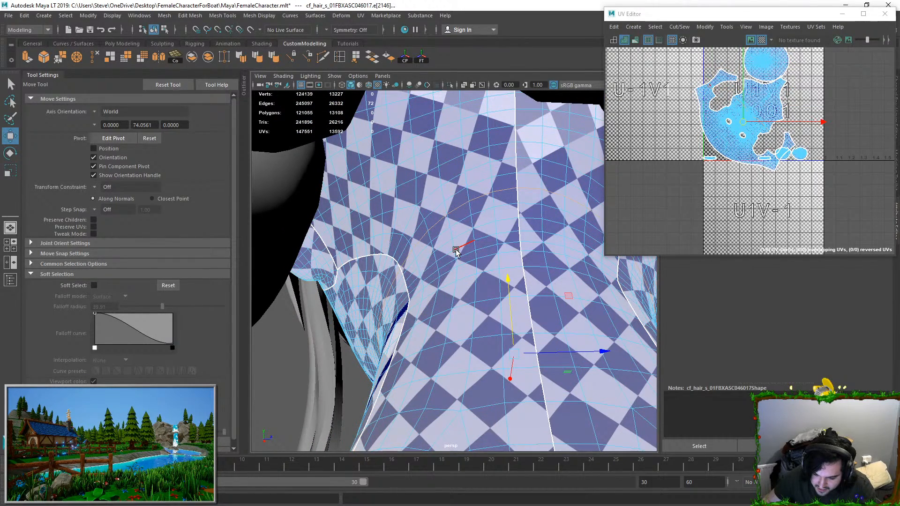
{"action": "left_click", "coordinate": [404, 256]}
{"action": "left_click_drag", "start_coordinate": [419, 248], "coordinate": [401, 230], "text": "alt"}
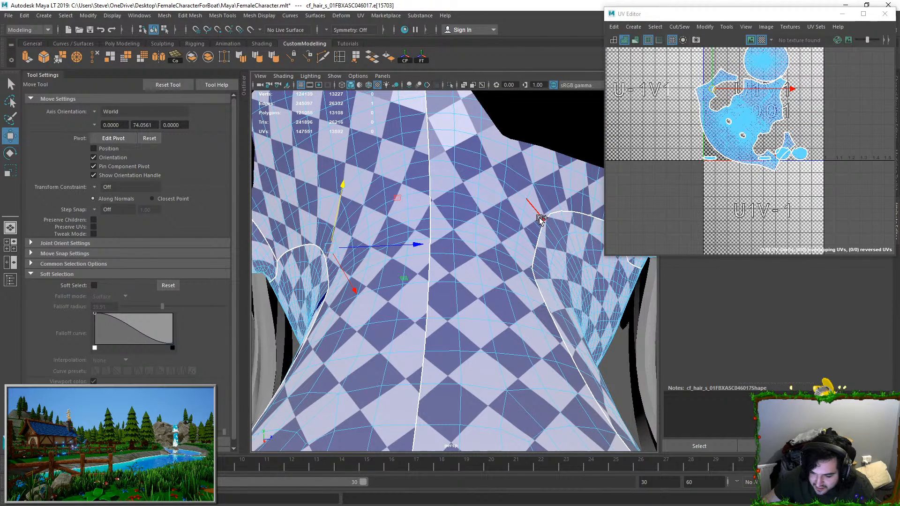
{"action": "left_click", "coordinate": [534, 190]}
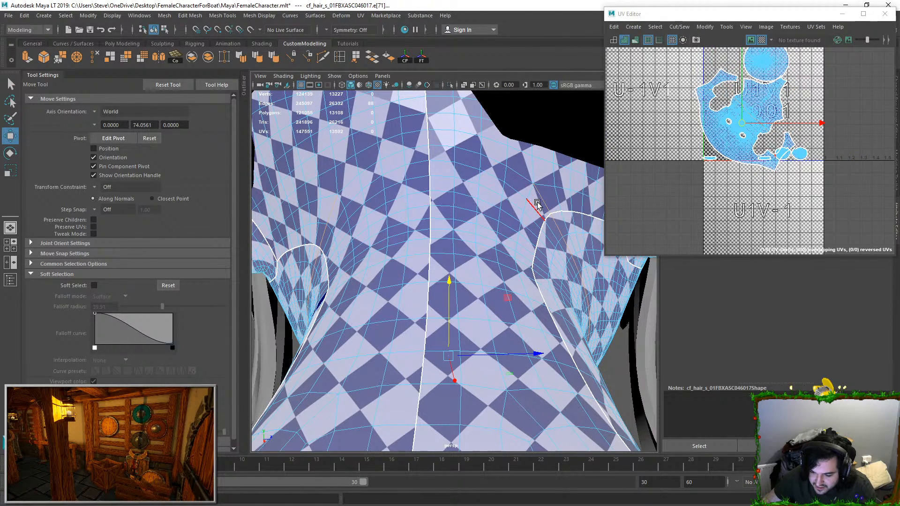
{"action": "double_click", "coordinate": [526, 173]}
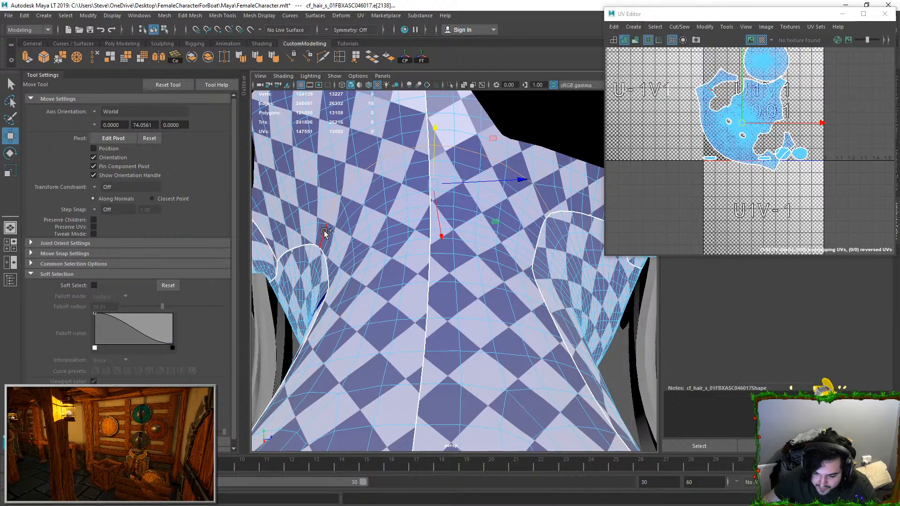
{"action": "left_click", "coordinate": [681, 28]}
{"action": "left_click", "coordinate": [684, 78]}
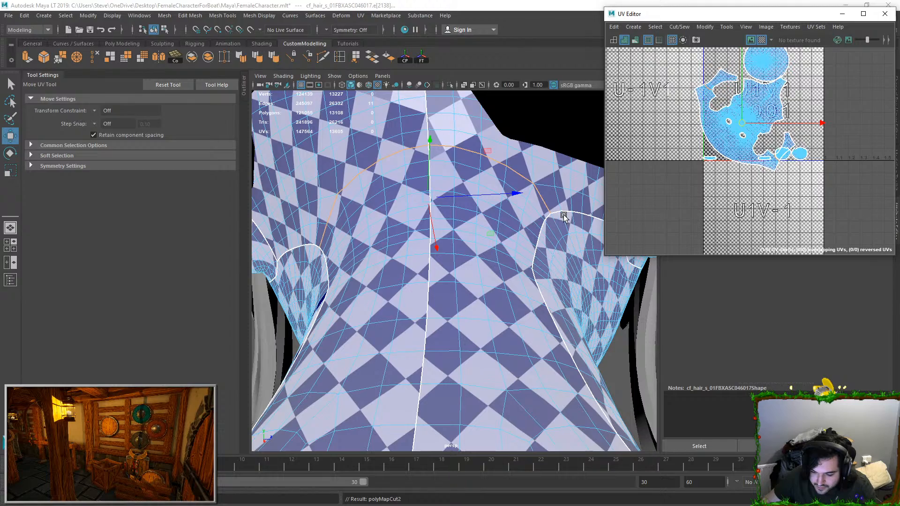
Step: Try to select the existing UV seam edges running down the side of the neck, then undo the selection
{"action": "left_click_drag", "start_coordinate": [532, 219], "coordinate": [355, 381], "text": "alt"}
{"action": "left_click", "coordinate": [488, 209]}
{"action": "middle_click_drag", "start_coordinate": [356, 380], "coordinate": [409, 295], "text": "alt"}
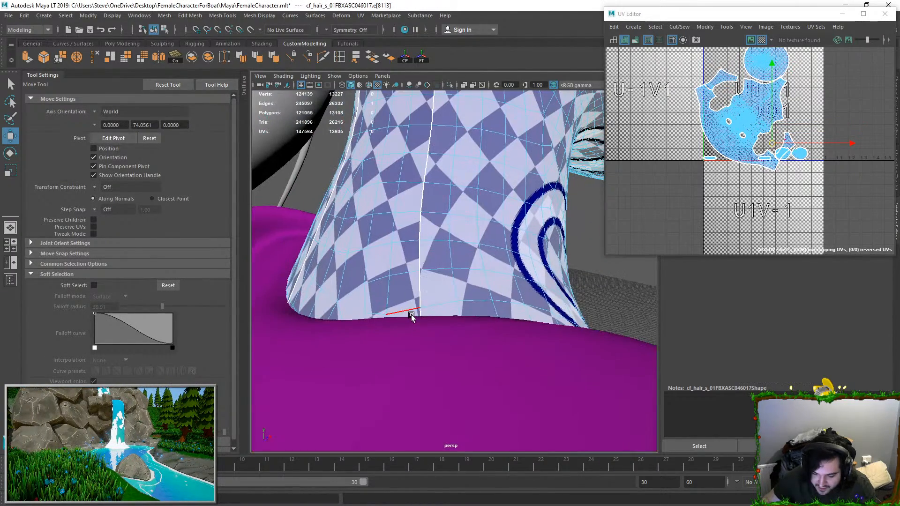
{"action": "double_click", "coordinate": [414, 314], "text": "shift"}
{"action": "left_click_drag", "start_coordinate": [415, 312], "coordinate": [490, 176], "text": "alt"}
{"action": "double_click", "coordinate": [484, 166], "text": "shift"}
{"action": "key", "text": "ctrl+z"}
Step: Isolate the head mesh in the viewport so the body and hair are hidden
{"action": "left_click", "coordinate": [476, 129]}
{"action": "right_click_drag", "start_coordinate": [443, 201], "coordinate": [453, 185]}
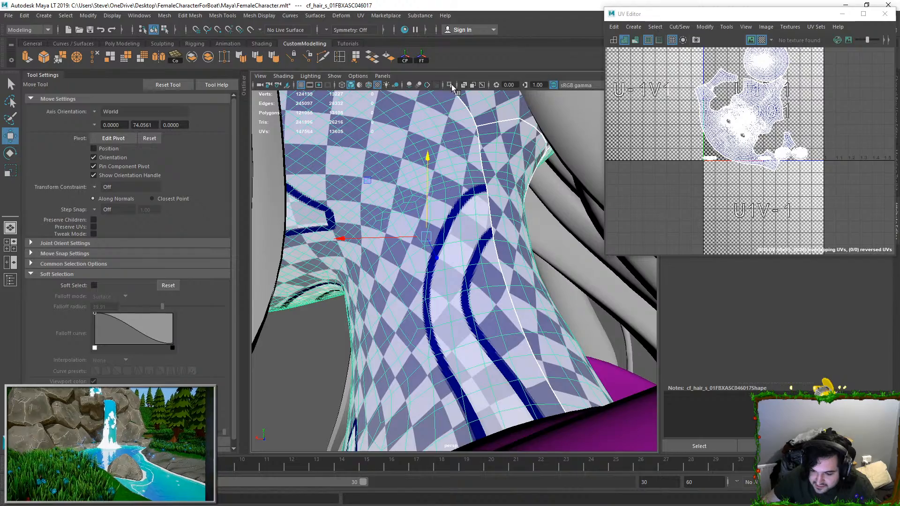
{"action": "left_click", "coordinate": [450, 84]}
Step: Select the seams running from behind the ears down to the neck's lower border and sew them together
{"action": "right_click_drag", "start_coordinate": [487, 139], "coordinate": [485, 117]}
{"action": "left_click", "coordinate": [477, 135]}
{"action": "scroll", "coordinate": [477, 141], "scroll_direction": "down", "scroll_amount": 5}
{"action": "middle_click_drag", "start_coordinate": [482, 234], "coordinate": [468, 157], "text": "alt"}
{"action": "left_click_drag", "start_coordinate": [469, 234], "coordinate": [420, 312], "text": "alt"}
{"action": "double_click", "coordinate": [482, 343], "text": "shift"}
{"action": "left_click", "coordinate": [473, 340], "text": "shift"}
{"action": "left_click", "coordinate": [469, 129], "text": "shift"}
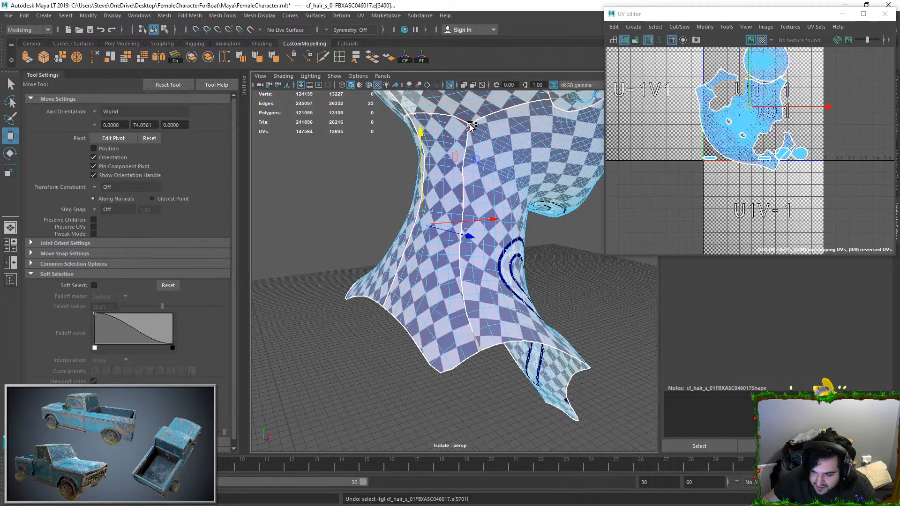
{"action": "double_click", "coordinate": [475, 338], "text": "shift"}
{"action": "left_click_drag", "start_coordinate": [476, 336], "coordinate": [498, 343], "text": "alt"}
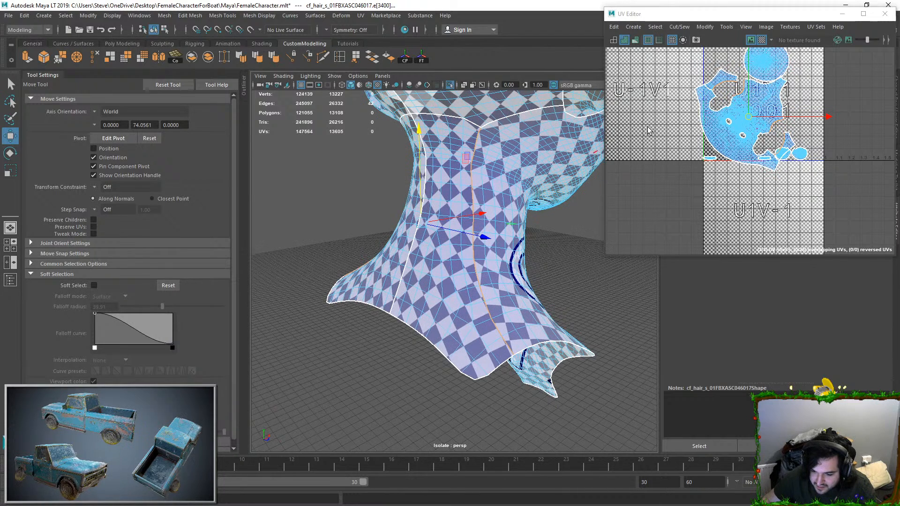
{"action": "left_click", "coordinate": [681, 25]}
{"action": "left_click", "coordinate": [691, 115]}
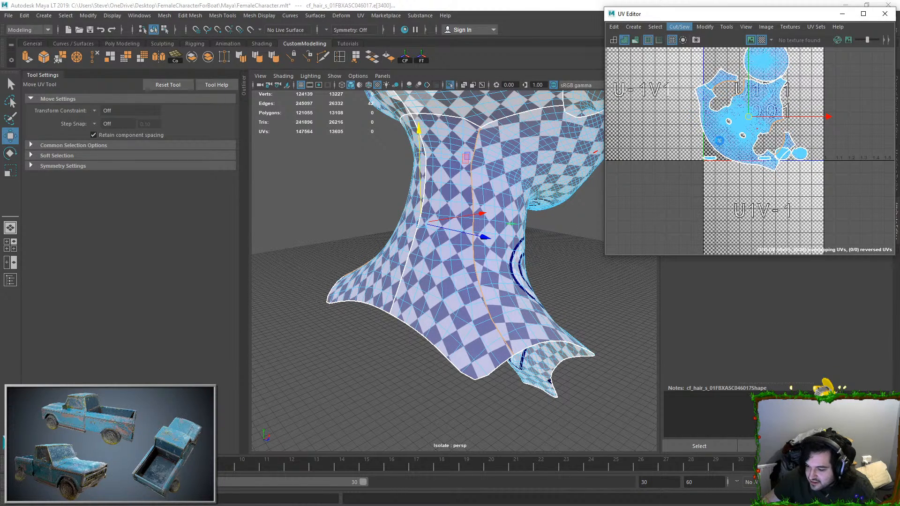
Step: Select all UVs of the face and neck shell and unfold it with the revised seams
{"action": "right_click_drag", "start_coordinate": [724, 117], "coordinate": [750, 99]}
{"action": "left_click_drag", "start_coordinate": [749, 100], "coordinate": [769, 117]}
{"action": "right_click_drag", "start_coordinate": [767, 119], "coordinate": [794, 139], "text": "ctrl"}
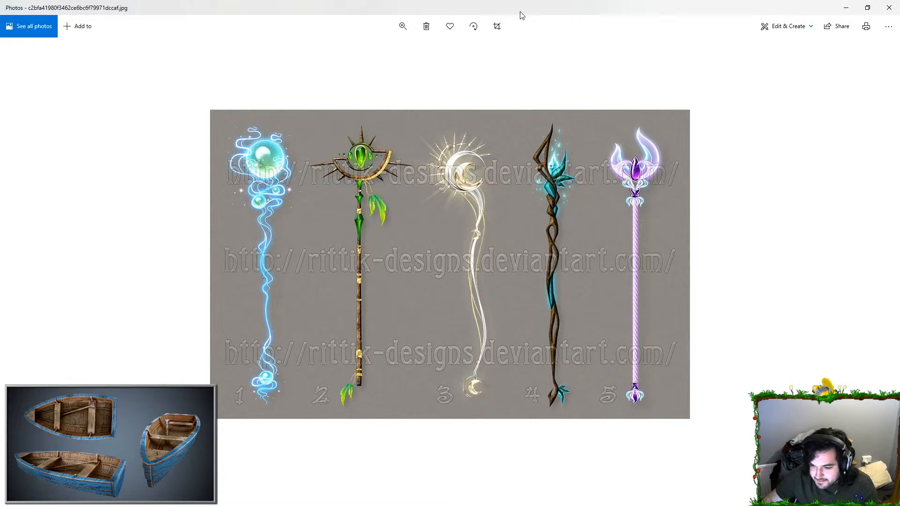
Step: Switch to Blender, dismiss the splash screen and delete the default cube
{"action": "left_click_drag", "start_coordinate": [520, 11], "coordinate": [520, 0]}
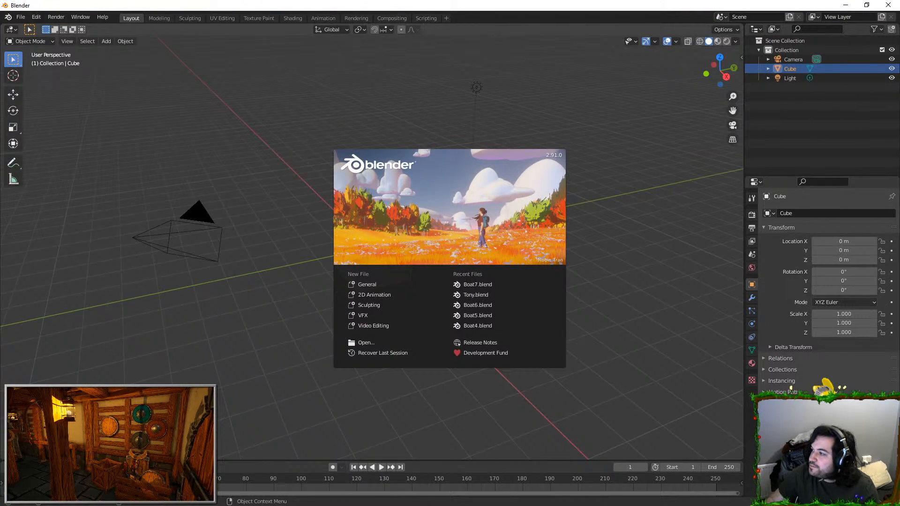
{"action": "left_click", "coordinate": [639, 187]}
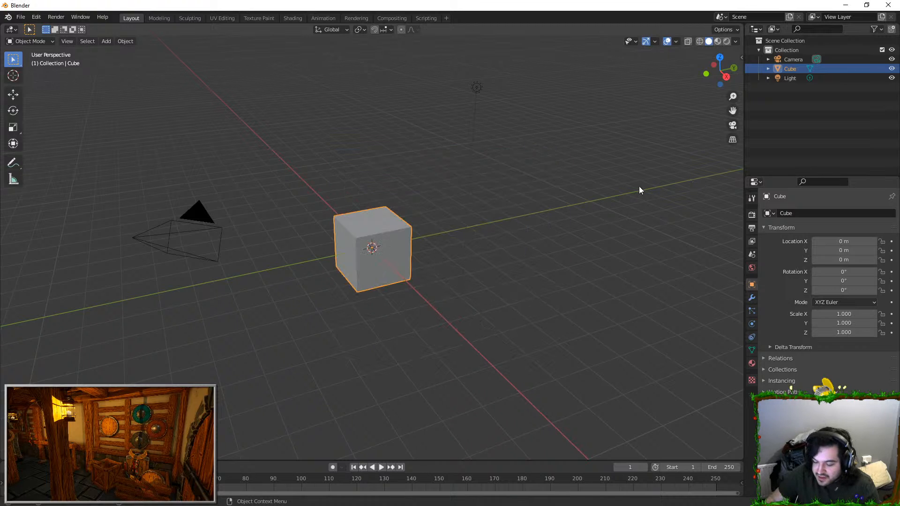
{"action": "key", "text": "Delete"}
{"action": "middle_click_drag", "start_coordinate": [423, 215], "coordinate": [372, 245]}
Step: Cycle through the front, top, right and back views, toggle perspective, and finish in the front orthographic view
{"action": "key", "text": "KP_1"}
{"action": "key", "text": "KP_7"}
{"action": "key", "text": "KP_1"}
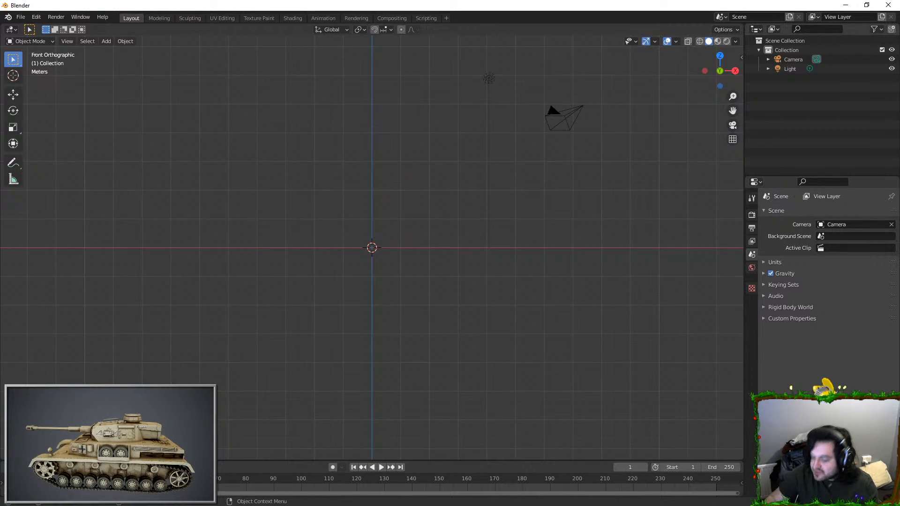
{"action": "key", "text": "KP_7"}
{"action": "key", "text": "KP_3"}
{"action": "key", "text": "KP_1"}
{"action": "key", "text": "KP_7"}
{"action": "key", "text": "KP_3"}
{"action": "key", "text": "KP_1"}
{"action": "key", "text": "KP_7"}
{"action": "key", "text": "KP_3"}
{"action": "key", "text": "KP_1"}
{"action": "key", "text": "KP_7"}
{"action": "key", "text": "KP_3"}
{"action": "key", "text": "KP_1"}
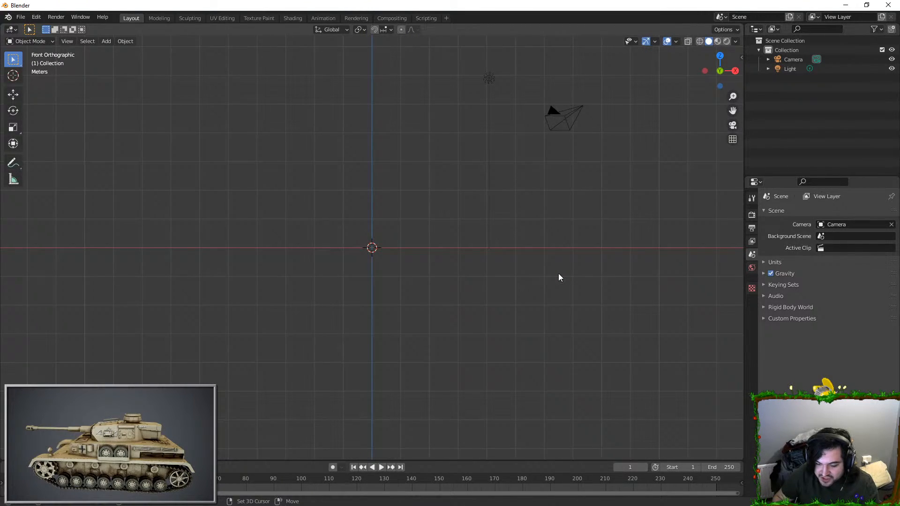
{"action": "key", "text": "ctrl+KP_1"}
{"action": "key", "text": "KP_1"}
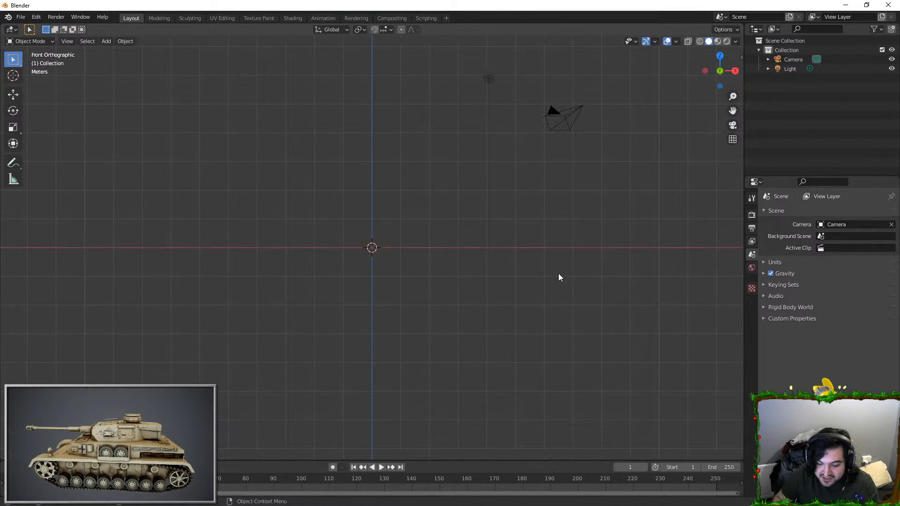
{"action": "key", "text": "ctrl+KP_1"}
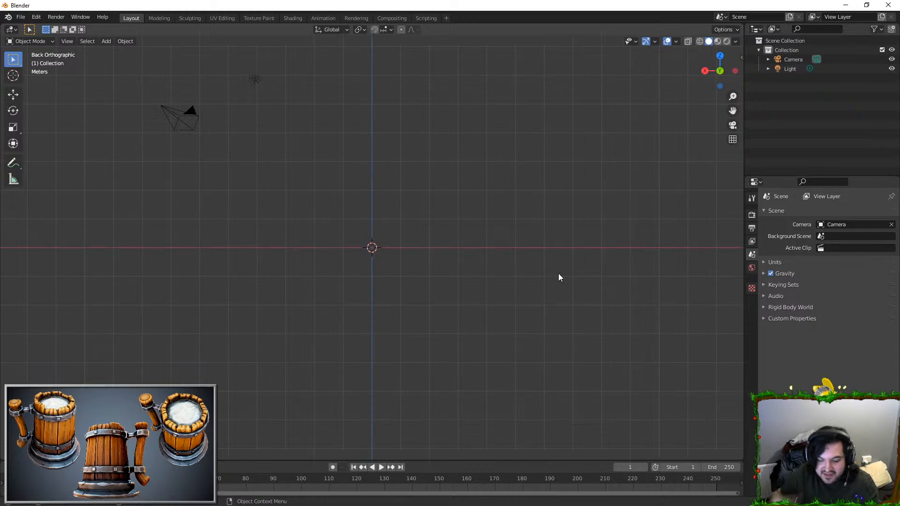
{"action": "key", "text": "KP_1"}
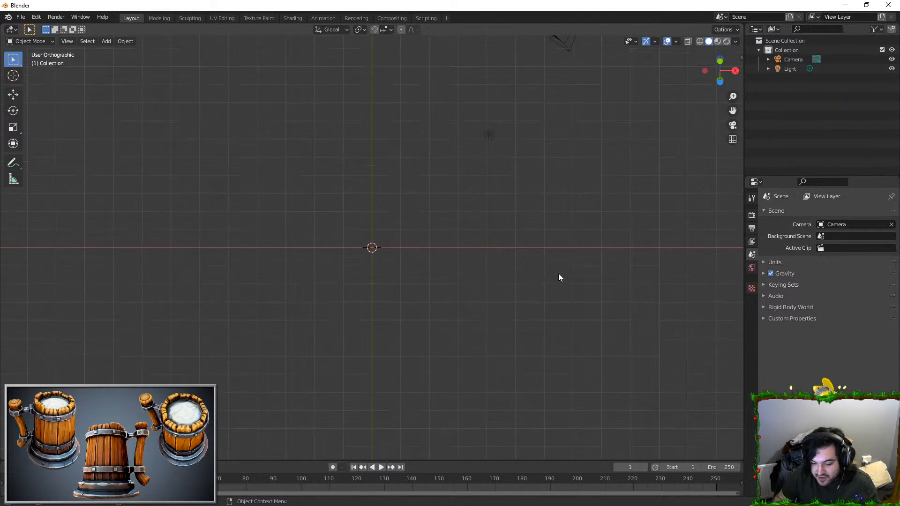
{"action": "key", "text": "ctrl+KP_1"}
{"action": "key", "text": "KP_1"}
{"action": "key", "text": "KP_5"}
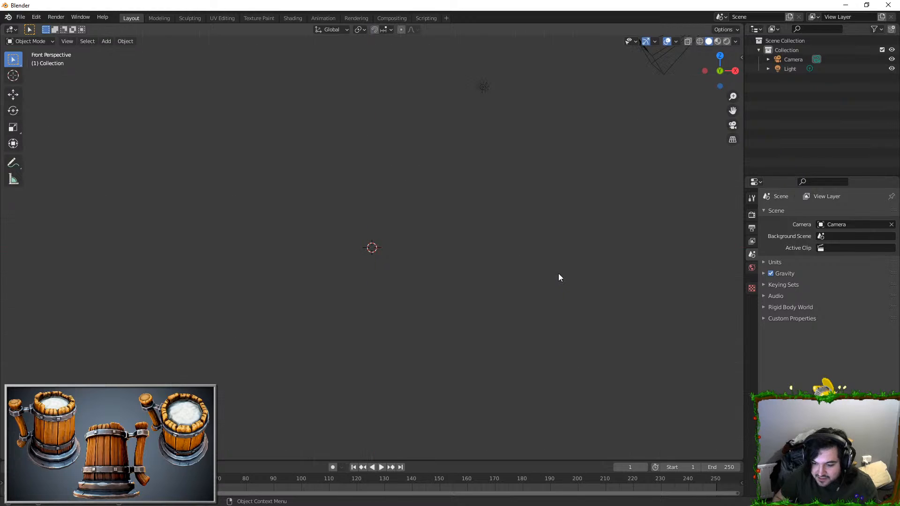
{"action": "key", "text": "KP_5"}
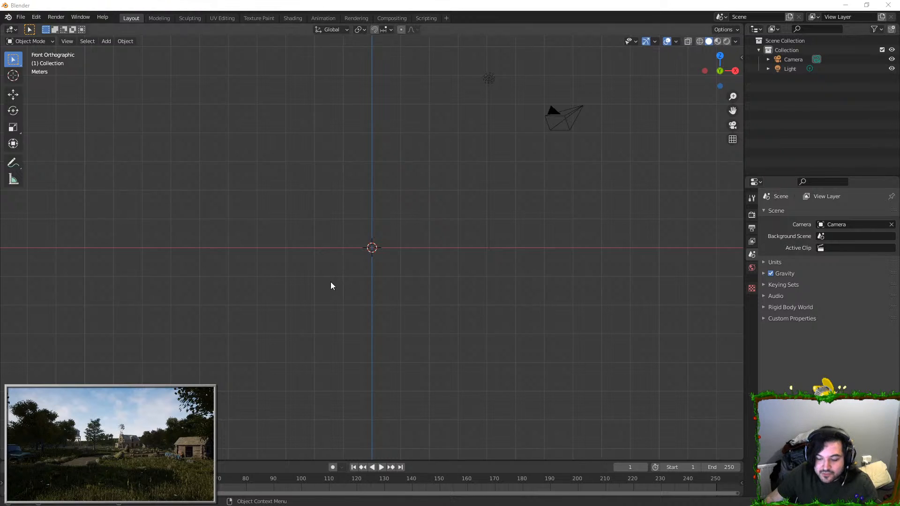
Step: Bring the staff concept image into the front view as a reference, centre it roughly on the origin and scale it to 3.168
{"action": "left_click_drag", "start_coordinate": [332, 285], "coordinate": [330, 282]}
{"action": "left_click", "coordinate": [489, 189]}
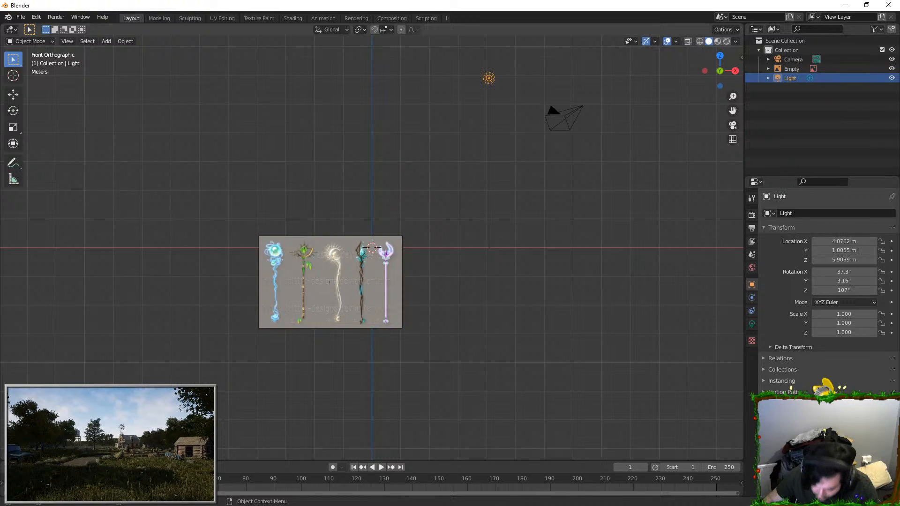
{"action": "left_click", "coordinate": [317, 280]}
{"action": "key", "text": "g"}
{"action": "left_click", "coordinate": [352, 243]}
{"action": "key", "text": "s"}
{"action": "left_click", "coordinate": [535, 213]}
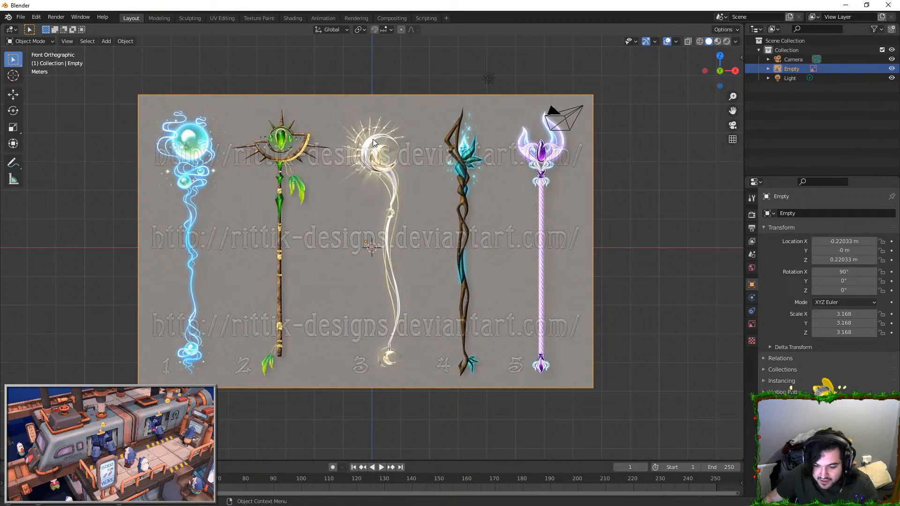
Step: Shrink the staff reference image slightly by one corner, keeping its current location
{"action": "scroll", "coordinate": [373, 139], "scroll_direction": "down", "scroll_amount": 1}
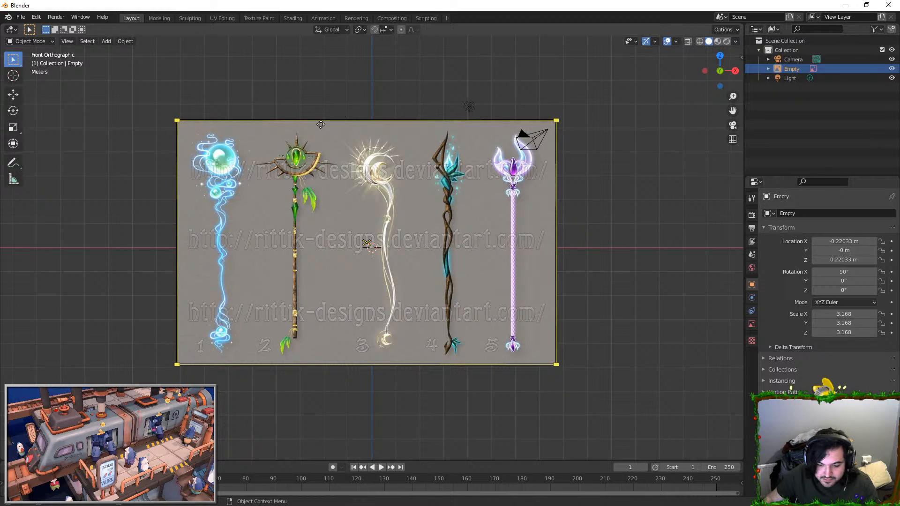
{"action": "right_click", "coordinate": [368, 151]}
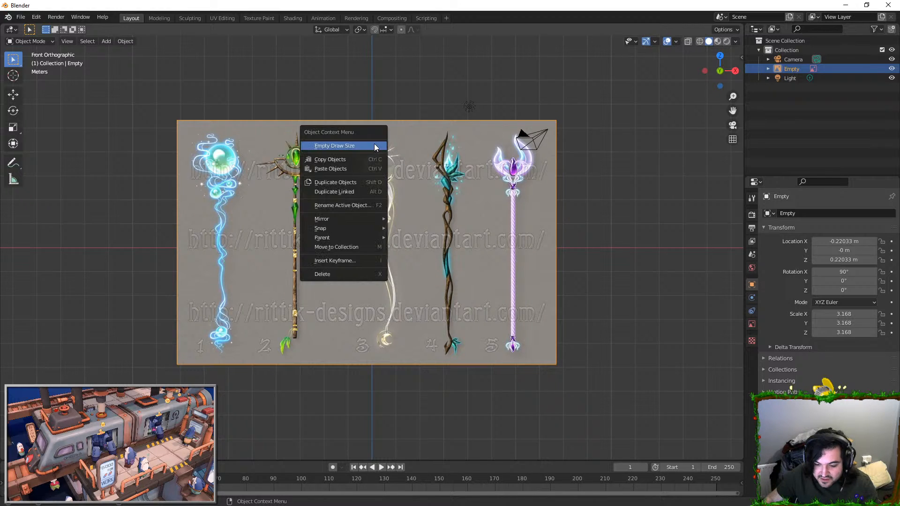
{"action": "mouse_move", "coordinate": [556, 121]}
{"action": "left_mouse_down"}
{"action": "mouse_move", "coordinate": [530, 129]}
{"action": "mouse_move", "coordinate": [543, 124]}
{"action": "left_mouse_up"}
{"action": "left_click_drag", "start_coordinate": [410, 209], "coordinate": [457, 186]}
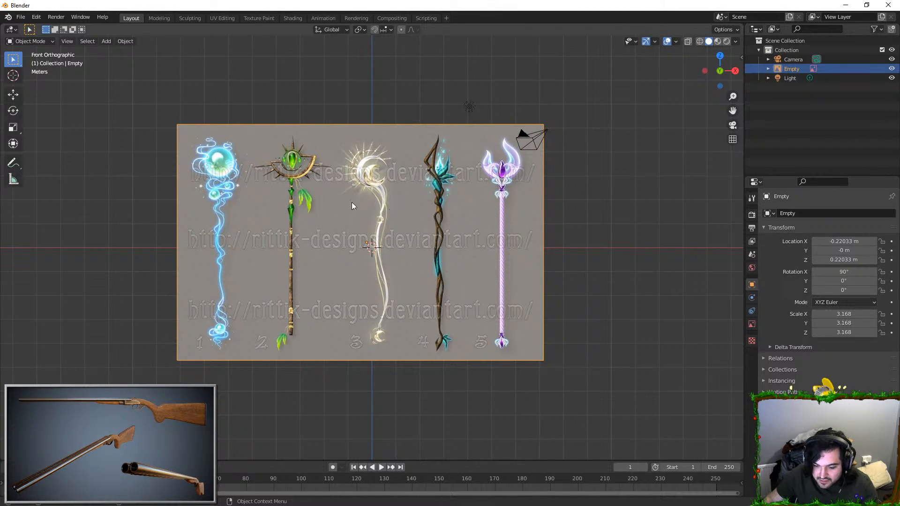
{"action": "key", "text": "g"}
{"action": "right_click", "coordinate": [349, 177]}
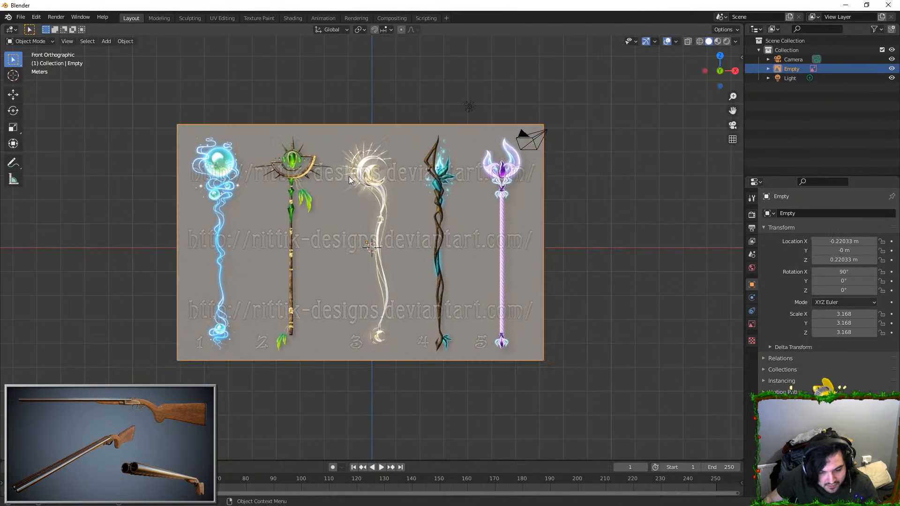
Step: Move the reference image about 3.3 m along X so the second staff's shaft lines up with the world origin
{"action": "left_click", "coordinate": [616, 196]}
{"action": "scroll", "coordinate": [585, 207], "scroll_direction": "down", "scroll_amount": 2}
{"action": "key", "text": "shift+a"}
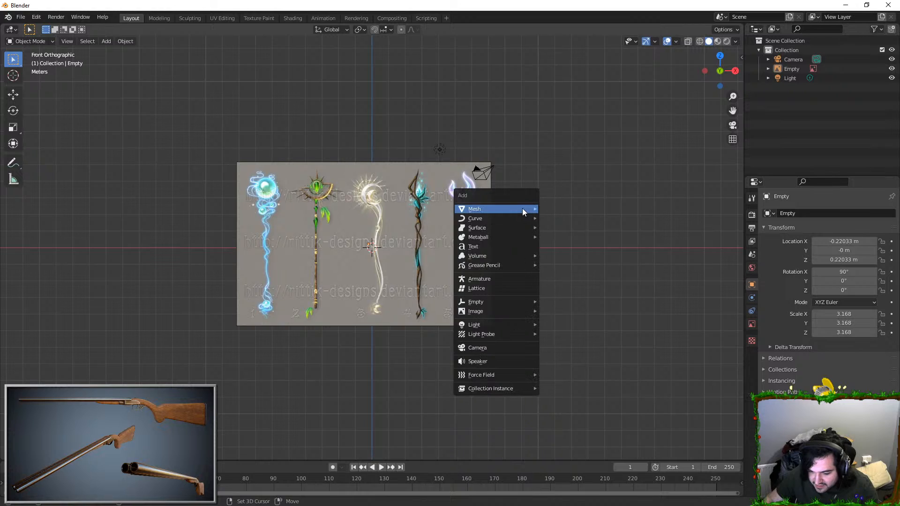
{"action": "left_click", "coordinate": [352, 210]}
{"action": "key", "text": "g"}
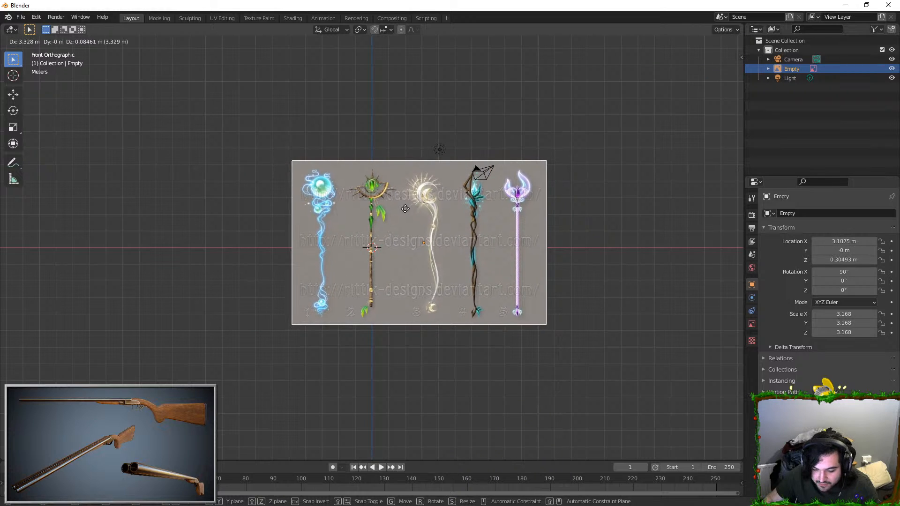
{"action": "right_click", "coordinate": [500, 229]}
{"action": "key", "text": "shift+a"}
{"action": "left_click", "coordinate": [552, 237]}
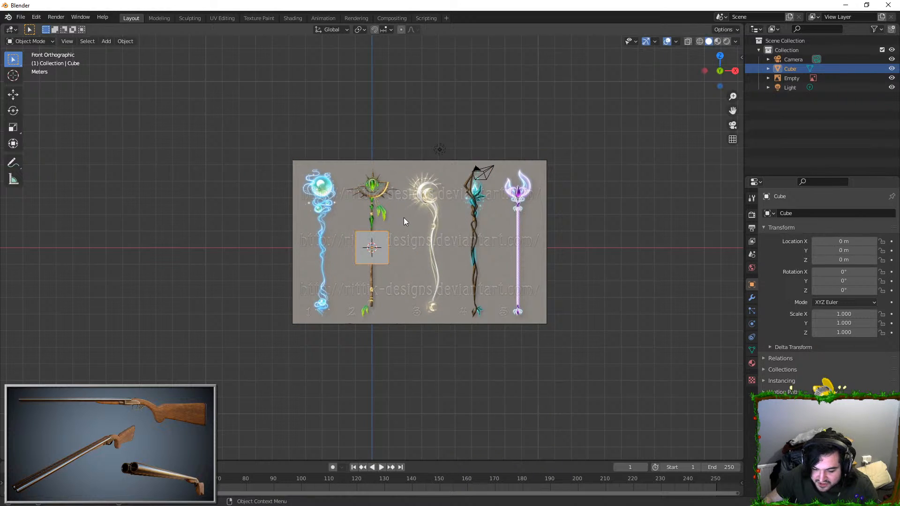
{"action": "key", "text": "Delete"}
Step: Add a cube at the world origin and scale it uniformly to 0.298
{"action": "key", "text": "shift+a"}
{"action": "mouse_move", "coordinate": [412, 218]}
{"action": "left_click", "coordinate": [470, 229]}
{"action": "key", "text": "s"}
{"action": "left_click", "coordinate": [436, 236]}
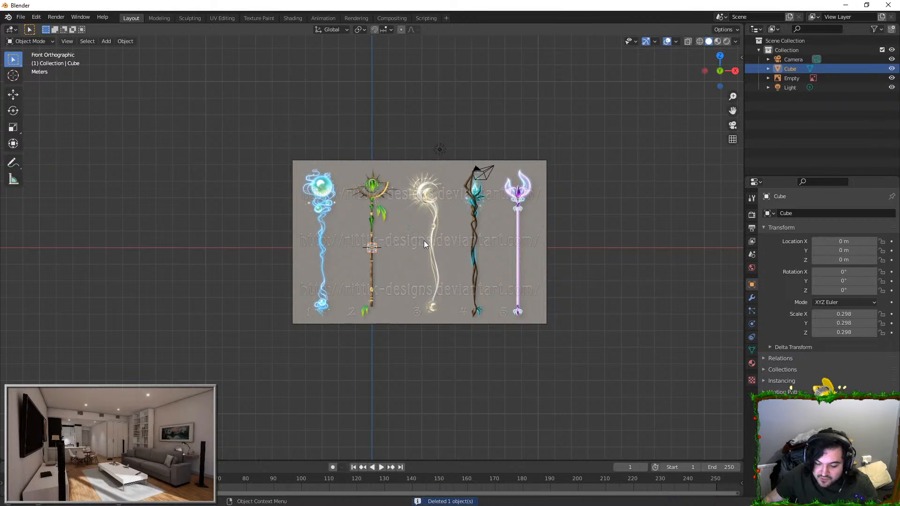
Step: Frame the cube and add a Subdivision Surface modifier with two viewport levels
{"action": "key", "text": "KP_Decimal"}
{"action": "left_click", "coordinate": [752, 298]}
{"action": "left_click", "coordinate": [788, 213]}
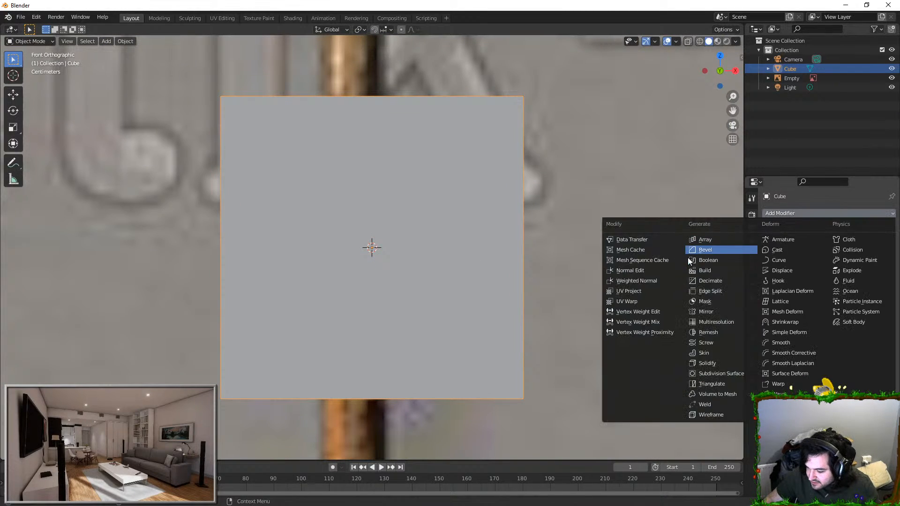
{"action": "left_click", "coordinate": [709, 369]}
{"action": "scroll", "coordinate": [724, 377], "scroll_direction": "down", "scroll_amount": 3}
{"action": "left_click", "coordinate": [880, 255]}
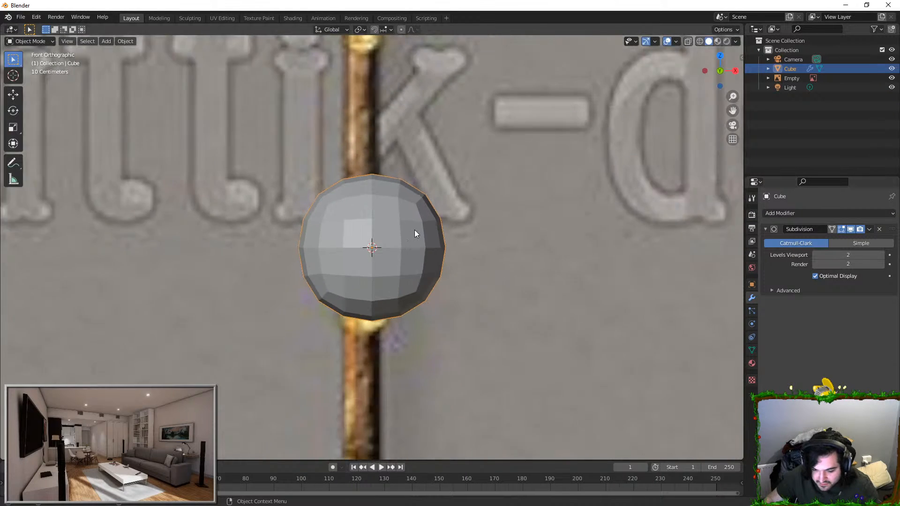
Step: Start editing the cube's mesh in face selection mode with see-through display
{"action": "key", "text": "Tab"}
{"action": "left_click", "coordinate": [80, 41]}
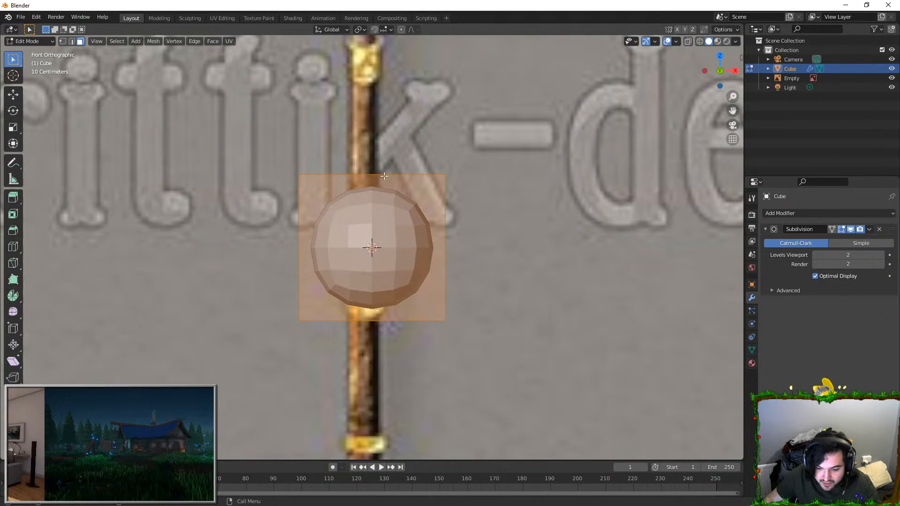
{"action": "left_click", "coordinate": [688, 42]}
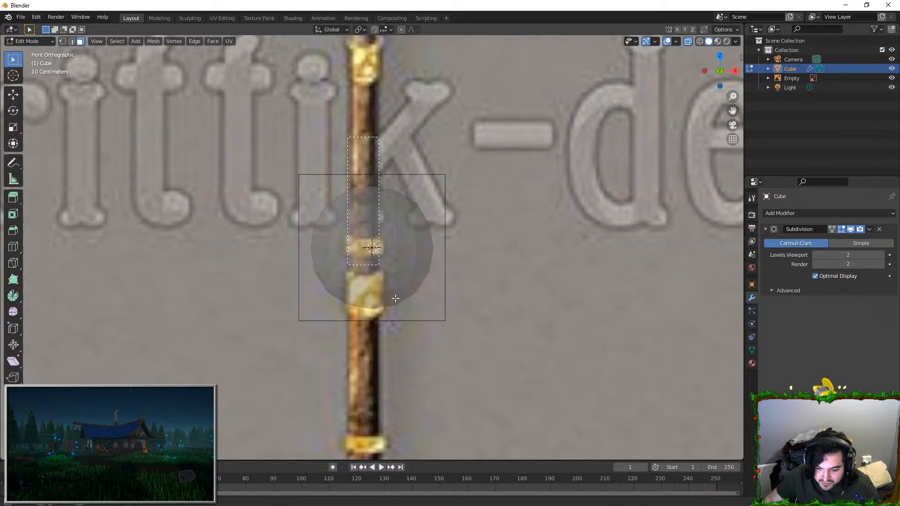
{"action": "left_click", "coordinate": [628, 69]}
{"action": "left_click", "coordinate": [382, 162]}
{"action": "left_click", "coordinate": [394, 334], "text": "shift"}
{"action": "key", "text": "Tab"}
{"action": "key", "text": "shift+a"}
{"action": "key", "text": "Escape"}
{"action": "key", "text": "shift+a"}
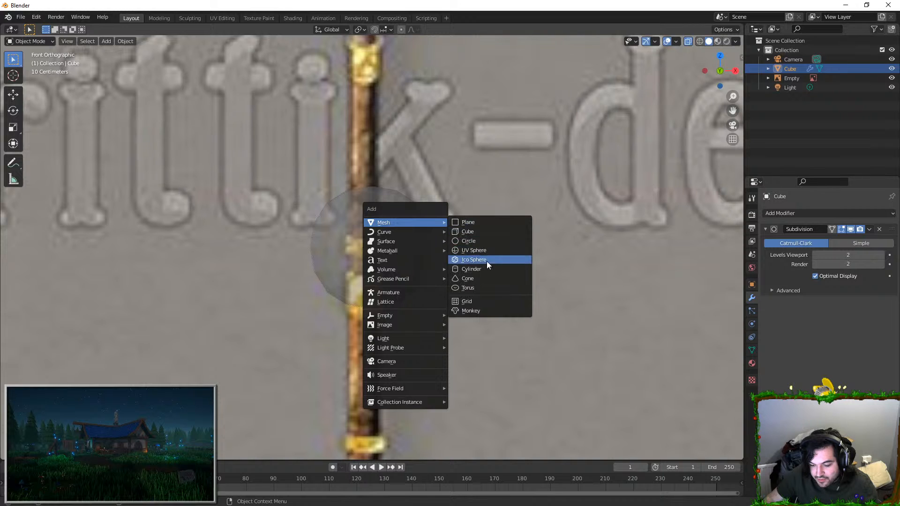
{"action": "key", "text": "Escape"}
{"action": "left_click", "coordinate": [425, 238]}
{"action": "left_click", "coordinate": [406, 220]}
{"action": "left_click", "coordinate": [400, 215]}
{"action": "key", "text": "g"}
{"action": "right_click", "coordinate": [418, 207]}
{"action": "left_click", "coordinate": [418, 207]}
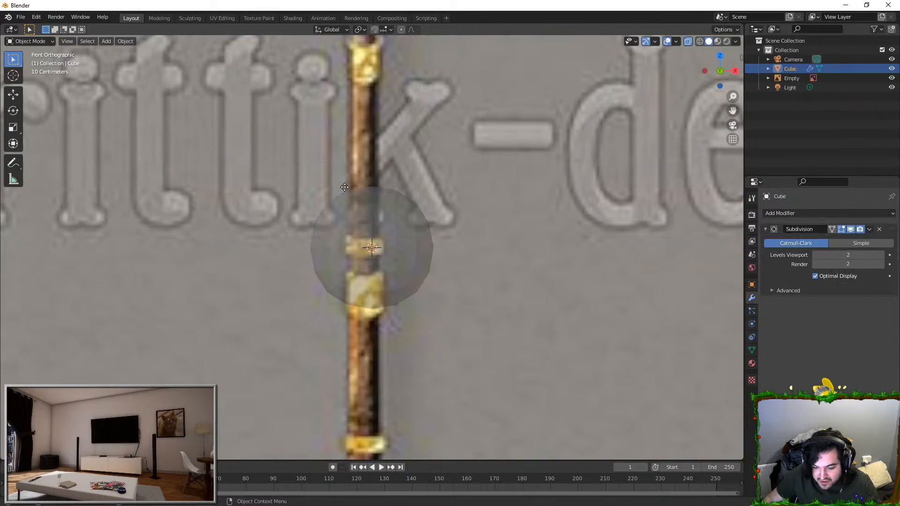
{"action": "left_click", "coordinate": [688, 41]}
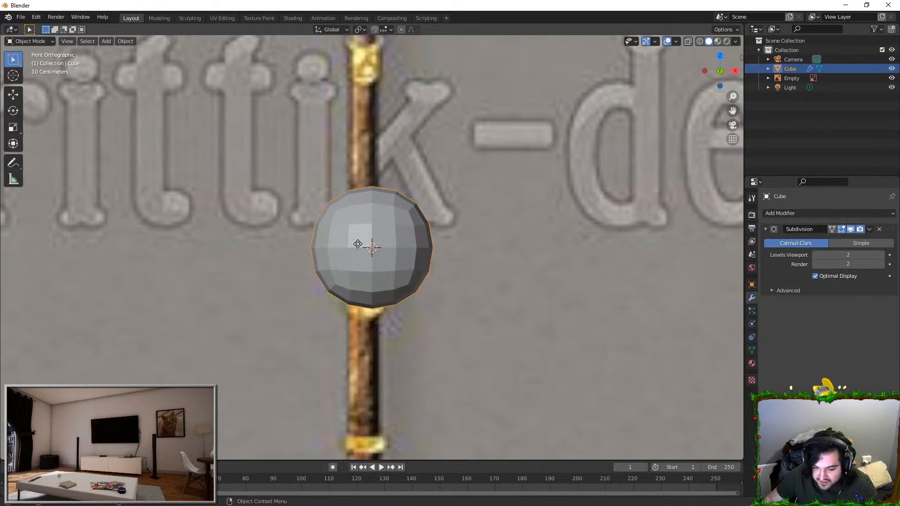
Step: Delete the top and bottom faces of the subdivided cube so it becomes an open tube
{"action": "key", "text": "Tab"}
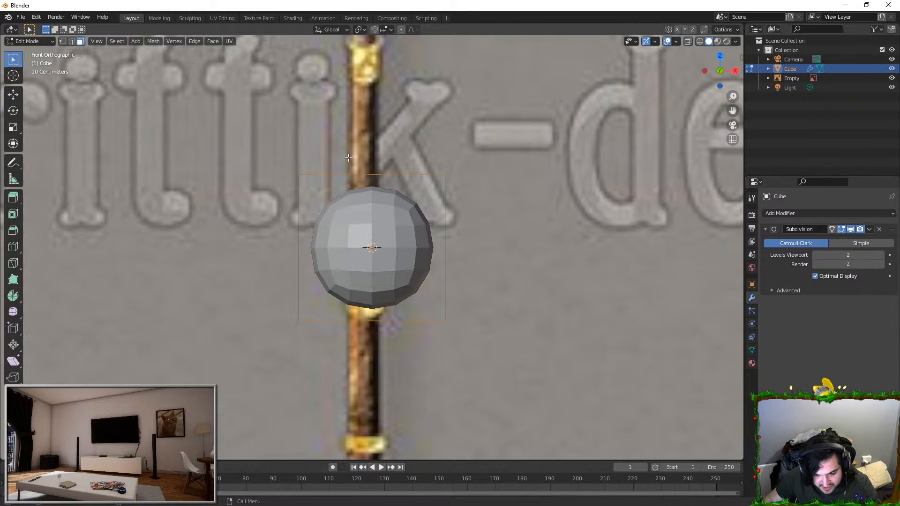
{"action": "left_click", "coordinate": [379, 176]}
{"action": "key", "text": "b"}
{"action": "left_click_drag", "start_coordinate": [290, 203], "coordinate": [474, 252]}
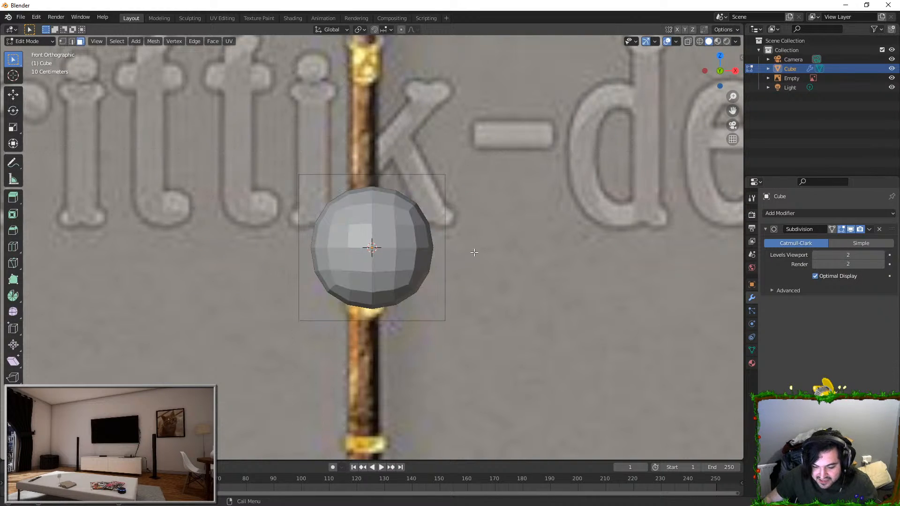
{"action": "left_click", "coordinate": [687, 41]}
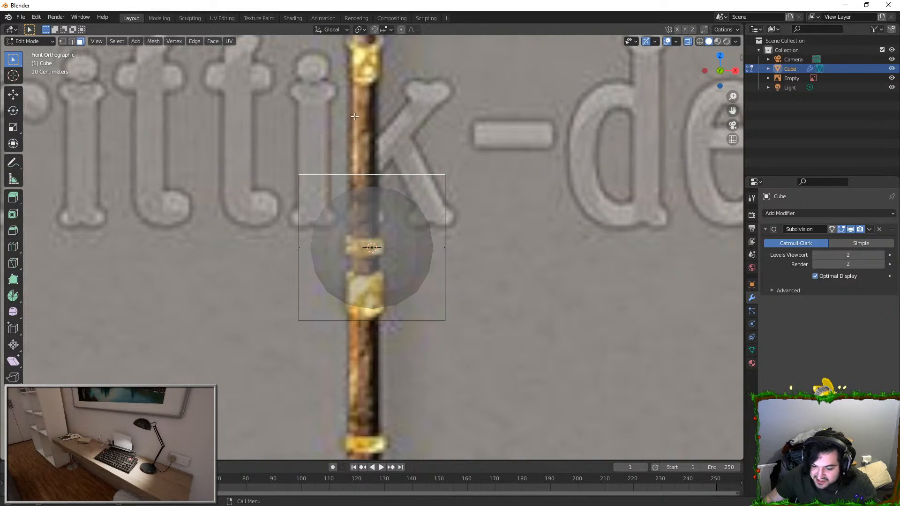
{"action": "left_click_drag", "start_coordinate": [329, 159], "coordinate": [394, 231]}
{"action": "key", "text": "b"}
{"action": "left_click_drag", "start_coordinate": [334, 287], "coordinate": [405, 335]}
{"action": "key", "text": "x"}
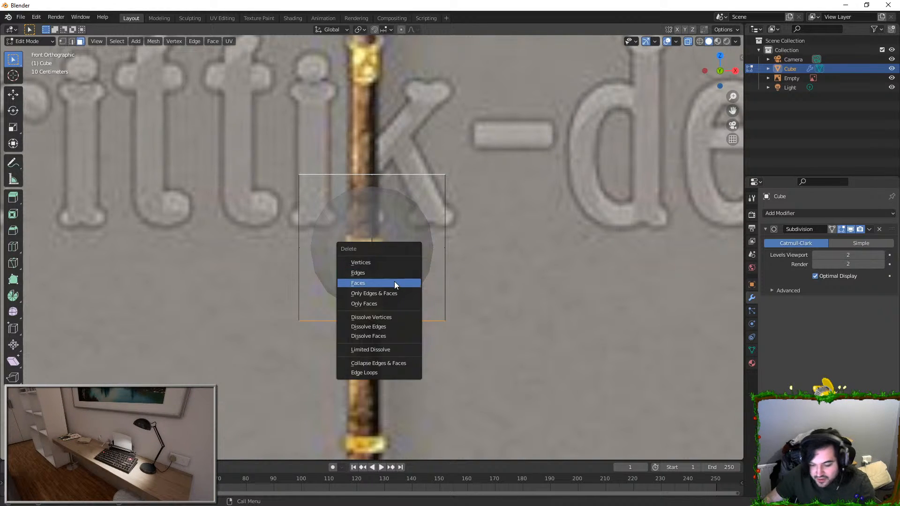
{"action": "left_click", "coordinate": [393, 283]}
Step: Scale the open tube to the staff shaft's thickness, placed over the shaft, and stretch it along Z
{"action": "key", "text": "Tab"}
{"action": "scroll", "coordinate": [416, 261], "scroll_direction": "down", "scroll_amount": 3}
{"action": "key", "text": "s"}
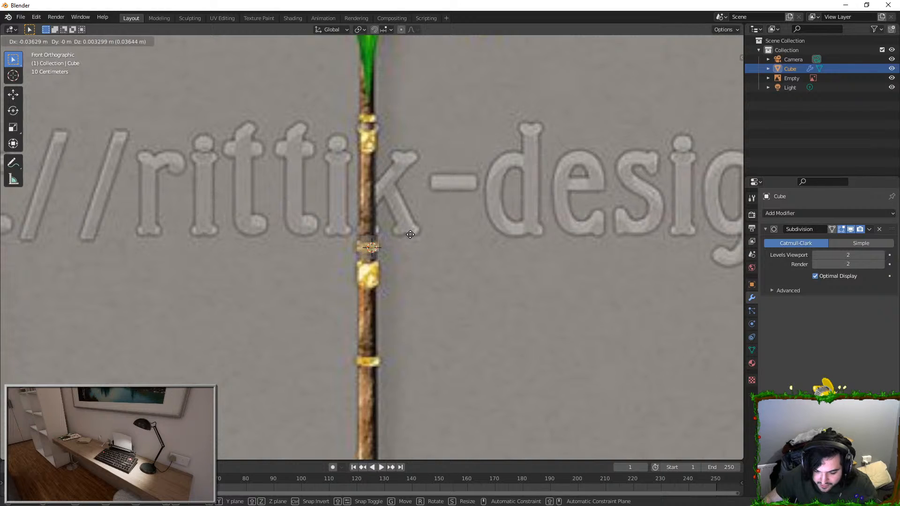
{"action": "key", "text": "z"}
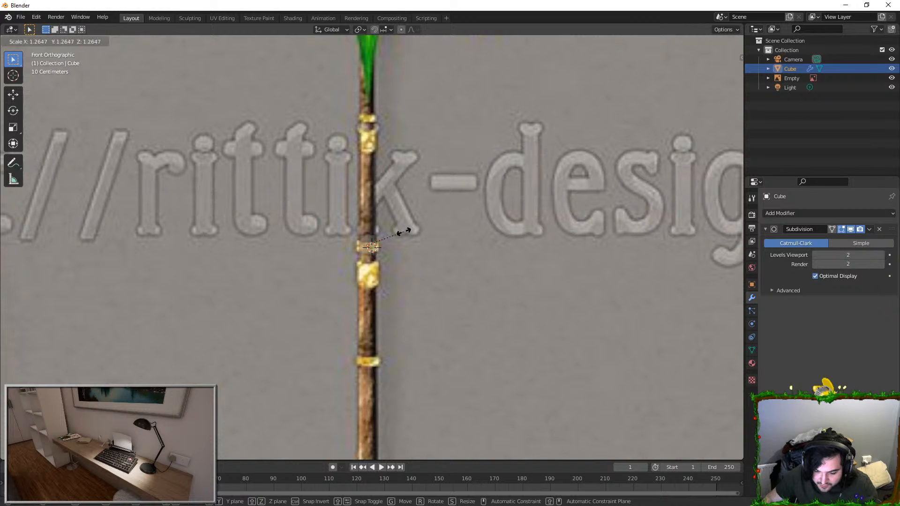
{"action": "left_click", "coordinate": [392, 123]}
{"action": "scroll", "coordinate": [393, 127], "scroll_direction": "down", "scroll_amount": 2}
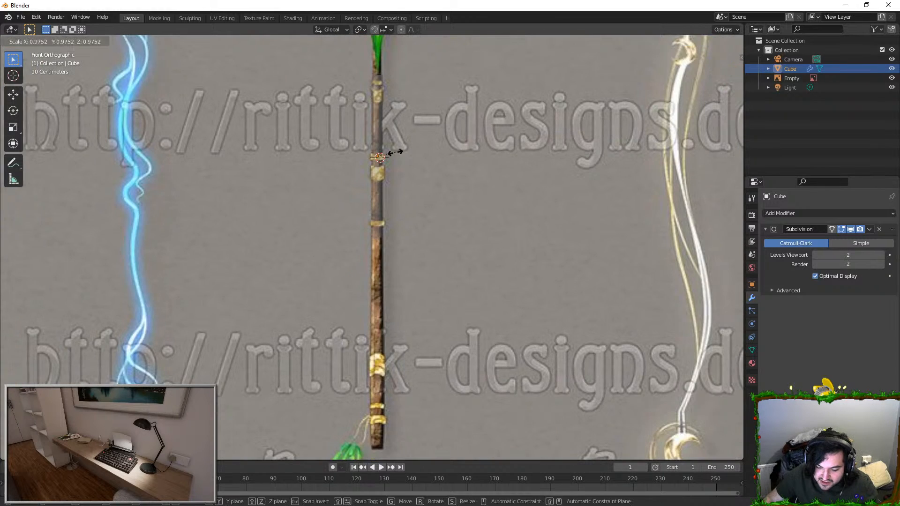
{"action": "scroll", "coordinate": [393, 126], "scroll_direction": "down", "scroll_amount": 2}
{"action": "left_click", "coordinate": [394, 136]}
Step: Stretch the tube further along Z to cover more of the second staff's shaft
{"action": "scroll", "coordinate": [399, 156], "scroll_direction": "down", "scroll_amount": 4}
{"action": "middle_click_drag", "start_coordinate": [384, 95], "coordinate": [393, 213], "text": "shift"}
{"action": "key", "text": "s"}
{"action": "key", "text": "z"}
{"action": "left_click", "coordinate": [392, 129]}
Step: Raise the tube's top vertices along Z to just below the small green crystal on the shaft
{"action": "key", "text": "Tab"}
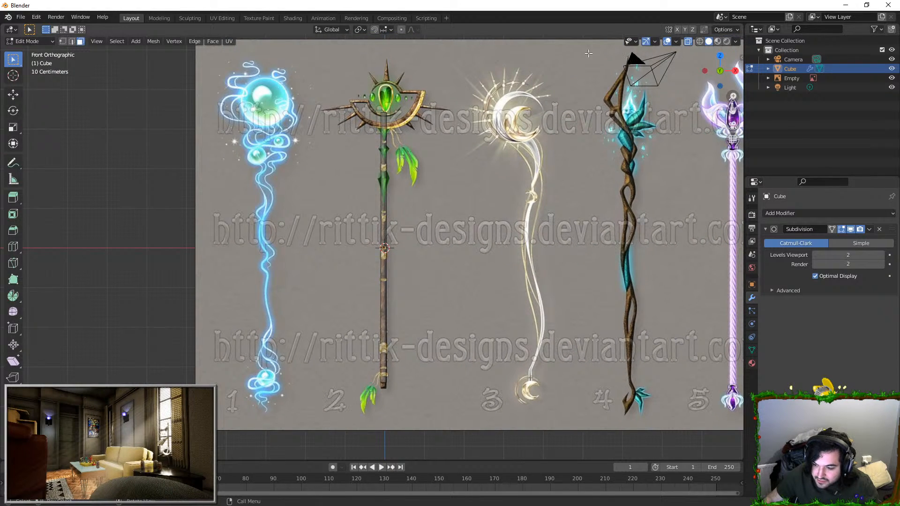
{"action": "left_click_drag", "start_coordinate": [366, 100], "coordinate": [404, 120]}
{"action": "scroll", "coordinate": [405, 120], "scroll_direction": "up", "scroll_amount": 3}
{"action": "key", "text": "g"}
{"action": "key", "text": "z"}
{"action": "left_click", "coordinate": [421, 186]}
{"action": "scroll", "coordinate": [423, 180], "scroll_direction": "up", "scroll_amount": 3}
{"action": "middle_click_drag", "start_coordinate": [423, 180], "coordinate": [432, 341], "text": "shift"}
{"action": "scroll", "coordinate": [454, 194], "scroll_direction": "down", "scroll_amount": 1}
{"action": "scroll", "coordinate": [454, 192], "scroll_direction": "up", "scroll_amount": 1}
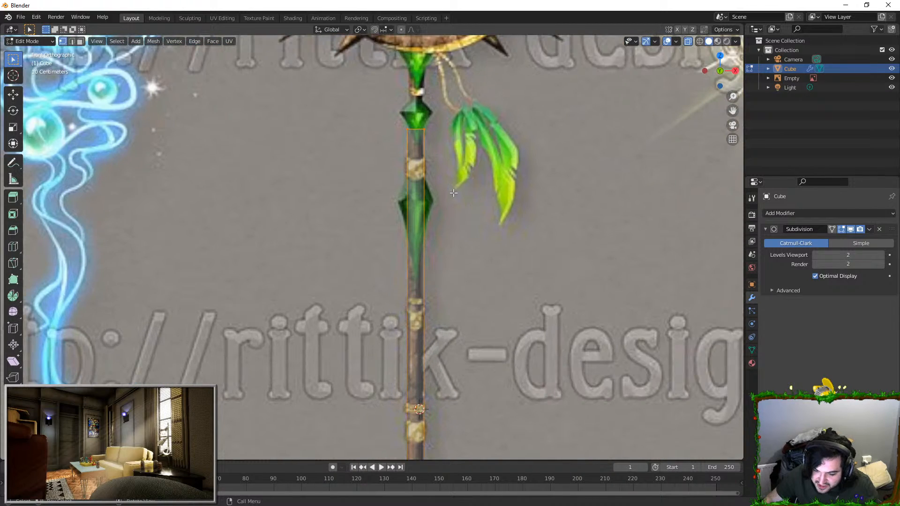
Step: Move the tube's top vertices up along Z past the small crystal to the green piece below the crescent
{"action": "middle_click_drag", "start_coordinate": [444, 136], "coordinate": [427, 204], "text": "shift"}
{"action": "scroll", "coordinate": [438, 178], "scroll_direction": "up", "scroll_amount": 2}
{"action": "key", "text": "g"}
{"action": "key", "text": "z"}
{"action": "right_click", "coordinate": [459, 42]}
{"action": "scroll", "coordinate": [471, 161], "scroll_direction": "down", "scroll_amount": 1}
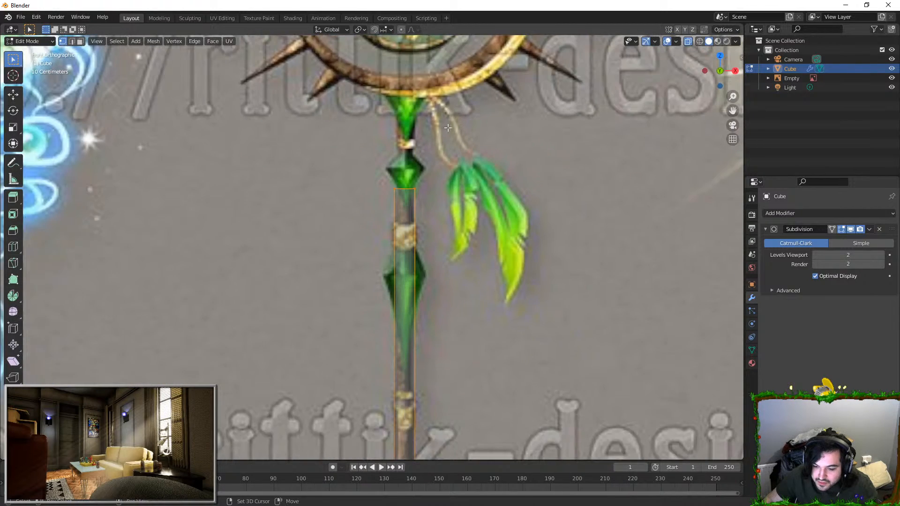
{"action": "middle_click_drag", "start_coordinate": [471, 162], "coordinate": [454, 298], "text": "shift"}
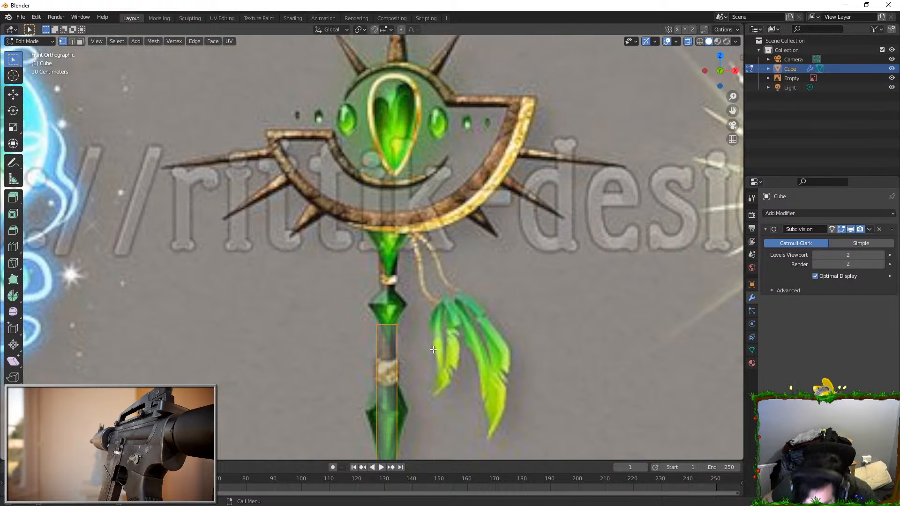
{"action": "key", "text": "g"}
{"action": "key", "text": "z"}
{"action": "left_click", "coordinate": [446, 264]}
Step: Move the tube's bottom vertices about 0.15 m down along Z to the lower end of the shaft
{"action": "key", "text": "Tab"}
{"action": "scroll", "coordinate": [480, 334], "scroll_direction": "down", "scroll_amount": 5}
{"action": "middle_click_drag", "start_coordinate": [481, 333], "coordinate": [410, 256], "text": "shift"}
{"action": "scroll", "coordinate": [392, 193], "scroll_direction": "up", "scroll_amount": 4}
{"action": "key", "text": "Tab"}
{"action": "scroll", "coordinate": [410, 256], "scroll_direction": "up", "scroll_amount": 2}
{"action": "key", "text": "b"}
{"action": "left_click_drag", "start_coordinate": [286, 167], "coordinate": [399, 225]}
{"action": "key", "text": "g"}
{"action": "right_click", "coordinate": [290, 157]}
{"action": "key", "text": "b"}
{"action": "left_click_drag", "start_coordinate": [297, 161], "coordinate": [398, 211]}
{"action": "key", "text": "g"}
{"action": "key", "text": "z"}
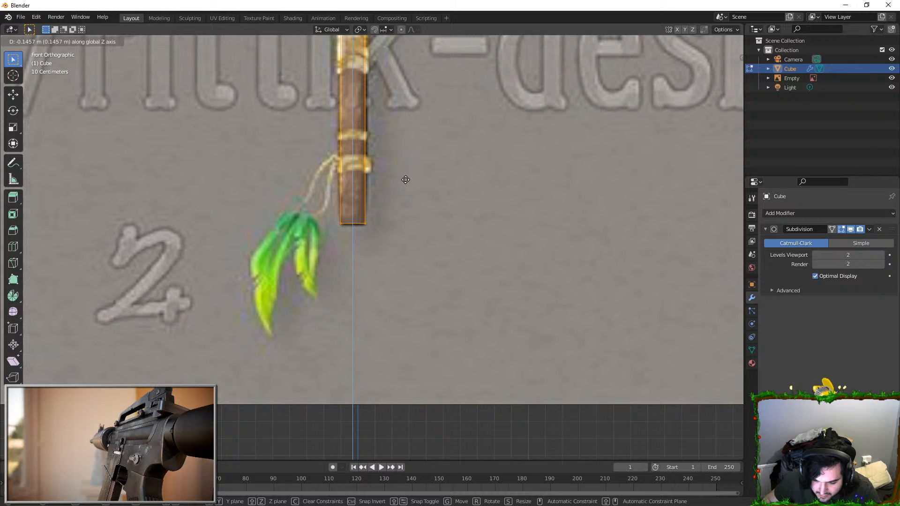
{"action": "left_click", "coordinate": [405, 181]}
{"action": "key", "text": "Tab"}
Step: Turn off see-through display and apply smooth shading to the shaft tube
{"action": "right_click", "coordinate": [350, 171]}
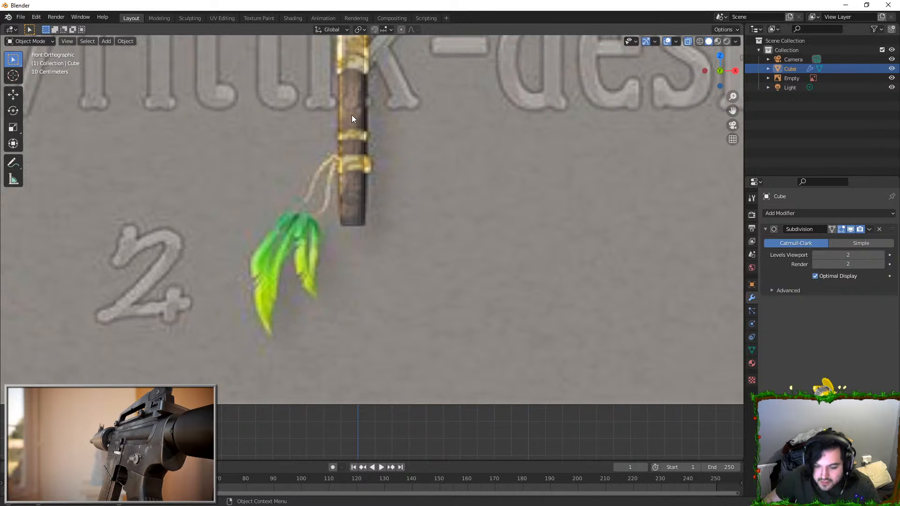
{"action": "left_click", "coordinate": [353, 115]}
{"action": "middle_click_drag", "start_coordinate": [370, 204], "coordinate": [393, 403], "text": "shift"}
{"action": "middle_click_drag", "start_coordinate": [385, 97], "coordinate": [397, 275], "text": "shift"}
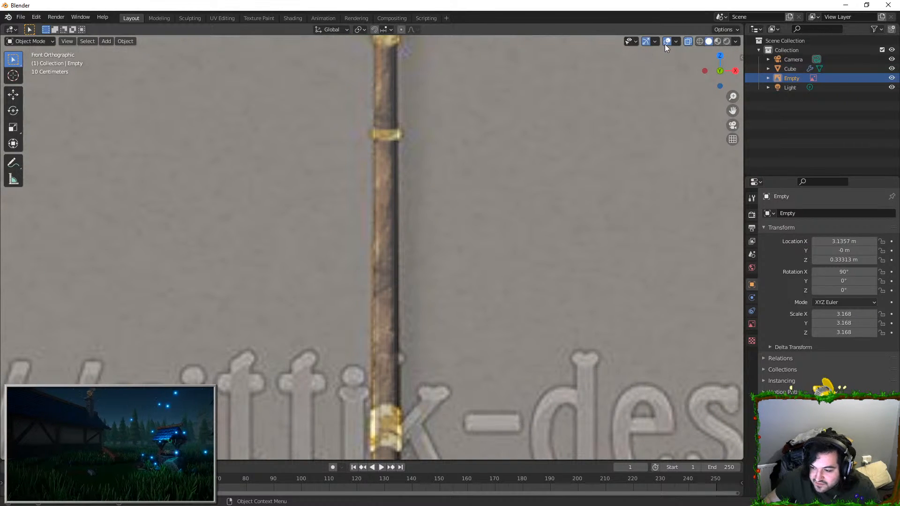
{"action": "left_click", "coordinate": [687, 41]}
{"action": "left_click", "coordinate": [396, 110]}
{"action": "right_click", "coordinate": [396, 109]}
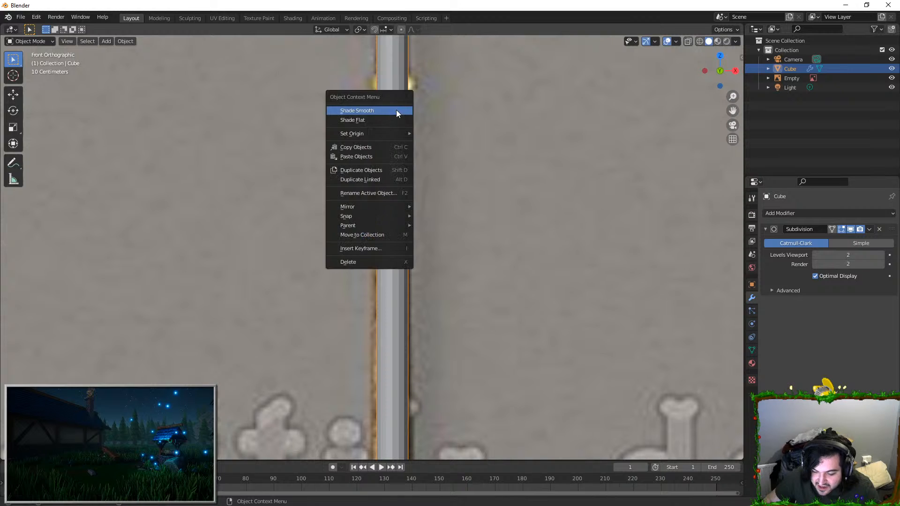
{"action": "left_click", "coordinate": [395, 110]}
Step: With see-through display on, raise the shaft's top vertices about 0.11 m along Z to meet the crescent's lower rim
{"action": "scroll", "coordinate": [407, 145], "scroll_direction": "down", "scroll_amount": 7}
{"action": "middle_click_drag", "start_coordinate": [446, 148], "coordinate": [446, 328], "text": "shift"}
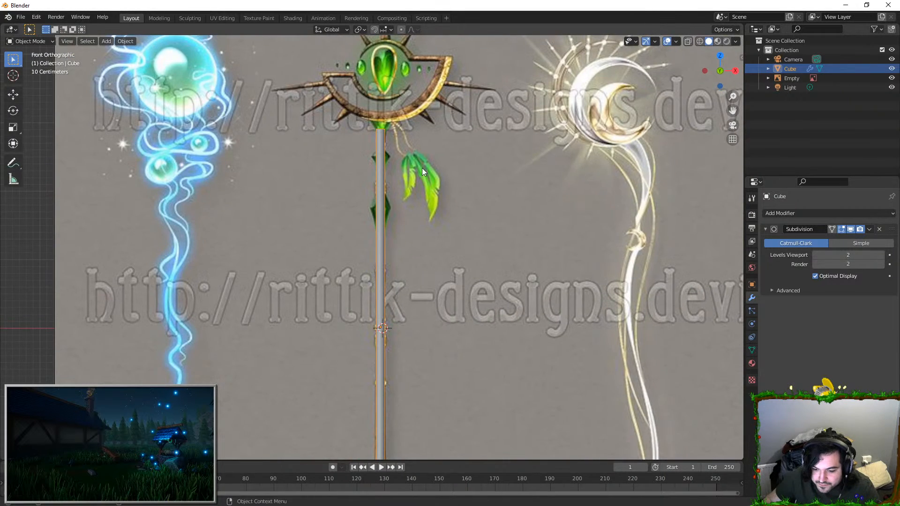
{"action": "middle_click_drag", "start_coordinate": [423, 176], "coordinate": [419, 266], "text": "shift"}
{"action": "scroll", "coordinate": [415, 221], "scroll_direction": "up", "scroll_amount": 3}
{"action": "key", "text": "Tab"}
{"action": "scroll", "coordinate": [383, 178], "scroll_direction": "up", "scroll_amount": 4}
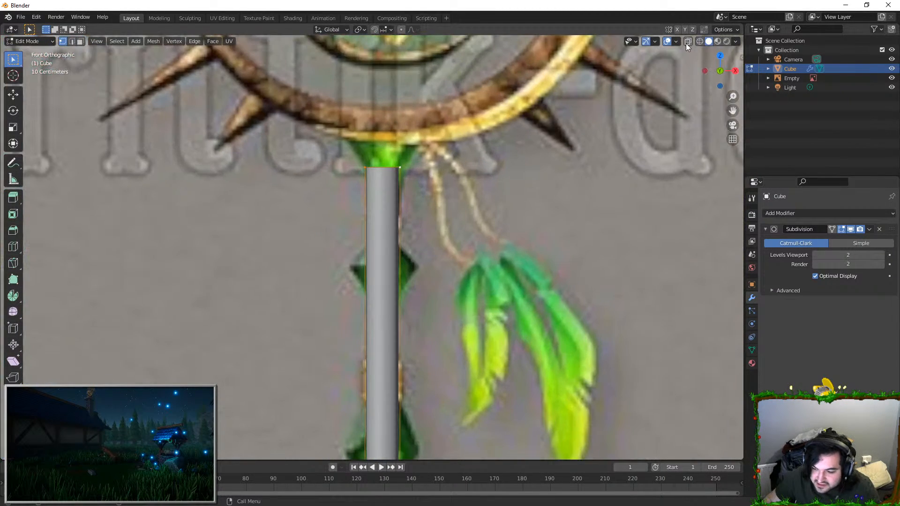
{"action": "left_click", "coordinate": [687, 41]}
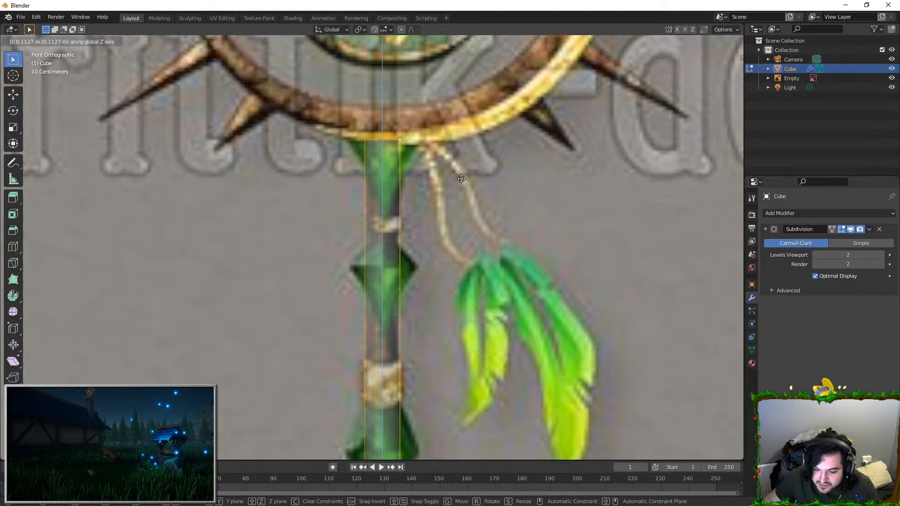
{"action": "key", "text": "Tab"}
Step: Add a plane mesh, bring it up to the staff's head and open it for mesh editing
{"action": "middle_click_drag", "start_coordinate": [440, 182], "coordinate": [446, 304], "text": "shift"}
{"action": "scroll", "coordinate": [443, 300], "scroll_direction": "down", "scroll_amount": 3}
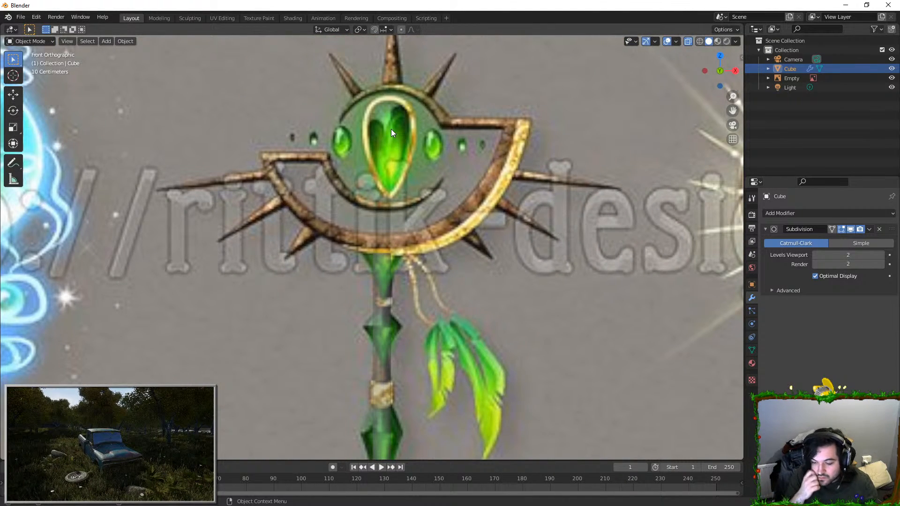
{"action": "key", "text": "shift+a"}
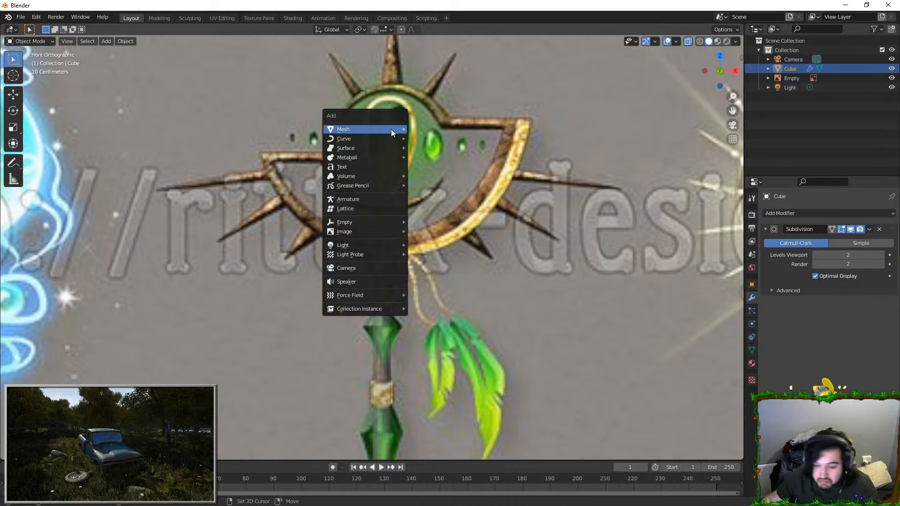
{"action": "mouse_move", "coordinate": [391, 129]}
{"action": "left_click", "coordinate": [437, 128]}
{"action": "scroll", "coordinate": [522, 348], "scroll_direction": "down", "scroll_amount": 6}
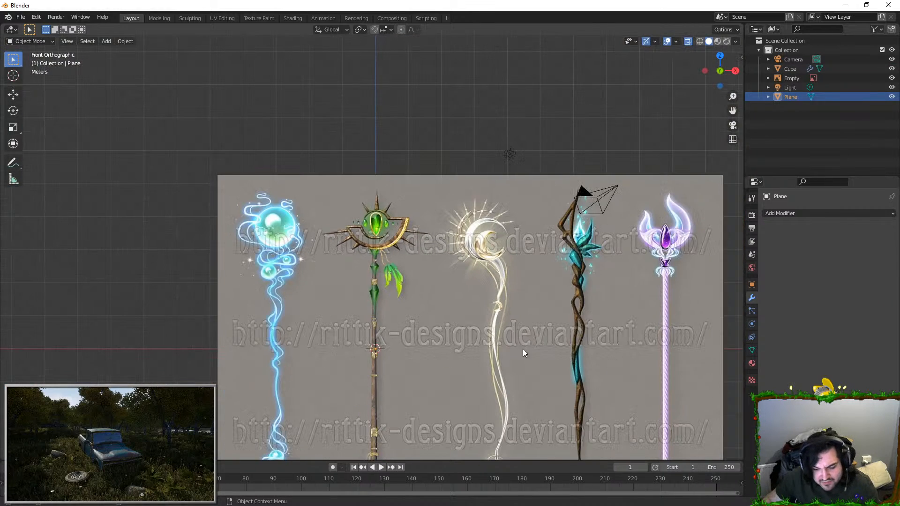
{"action": "scroll", "coordinate": [471, 333], "scroll_direction": "down", "scroll_amount": 2}
{"action": "scroll", "coordinate": [471, 333], "scroll_direction": "up", "scroll_amount": 3}
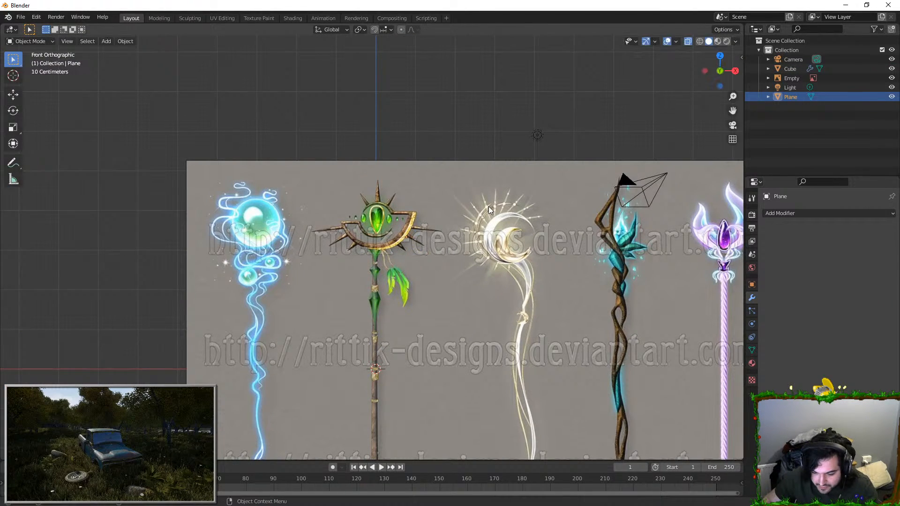
{"action": "scroll", "coordinate": [488, 205], "scroll_direction": "up", "scroll_amount": 4}
{"action": "key", "text": "Tab"}
{"action": "scroll", "coordinate": [559, 189], "scroll_direction": "up", "scroll_amount": 2}
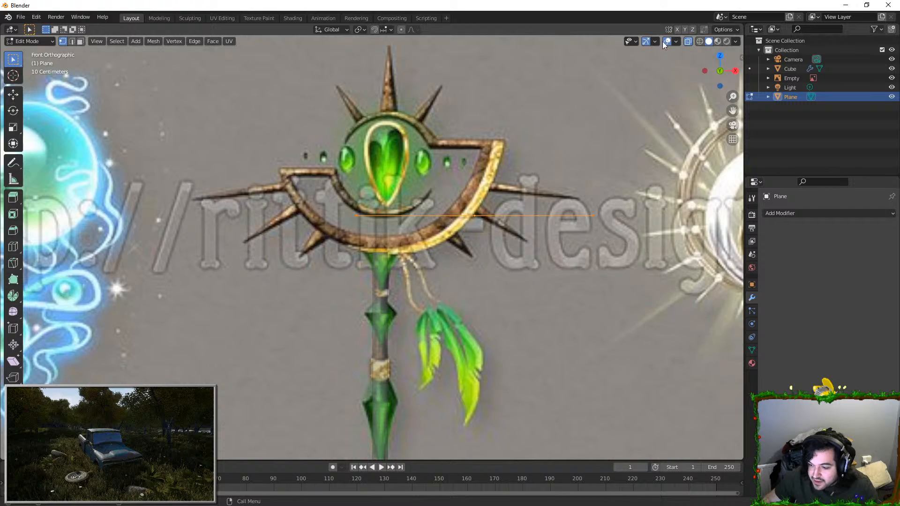
Step: Delete three of the plane's four vertices, leaving a single vertex, and return to front view
{"action": "middle_click_drag", "start_coordinate": [410, 207], "coordinate": [419, 265]}
{"action": "key", "text": "Tab"}
{"action": "left_click", "coordinate": [383, 345]}
{"action": "middle_click_drag", "start_coordinate": [383, 345], "coordinate": [328, 220]}
{"action": "left_click", "coordinate": [348, 232]}
{"action": "key", "text": "Tab"}
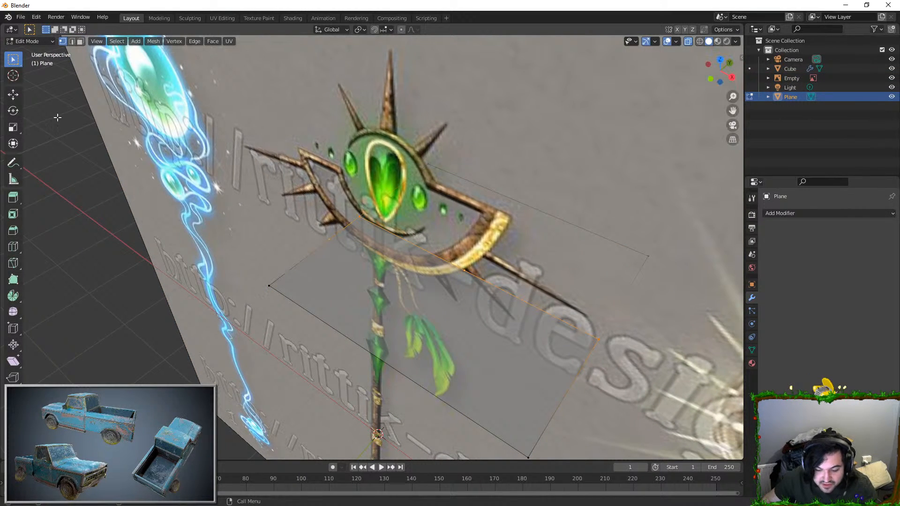
{"action": "left_click", "coordinate": [269, 285], "text": "shift"}
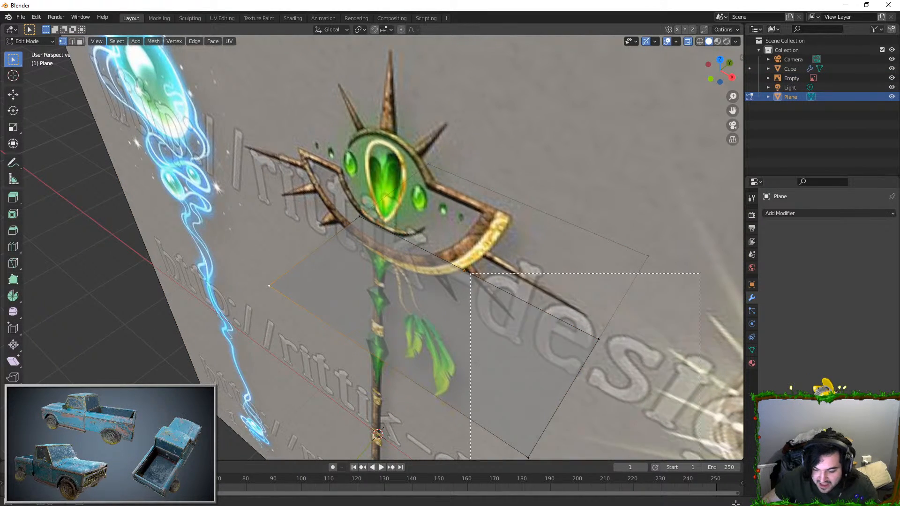
{"action": "key", "text": "x"}
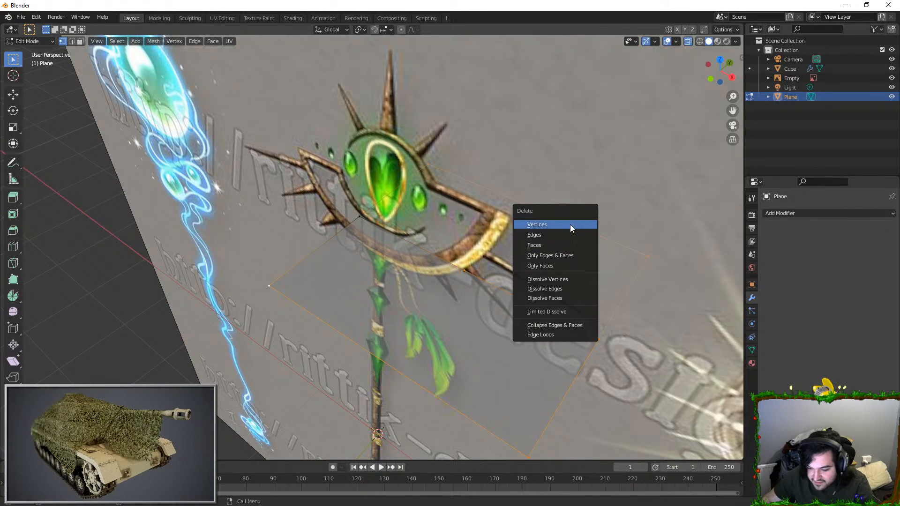
{"action": "left_click", "coordinate": [569, 224]}
{"action": "key", "text": "KP_1"}
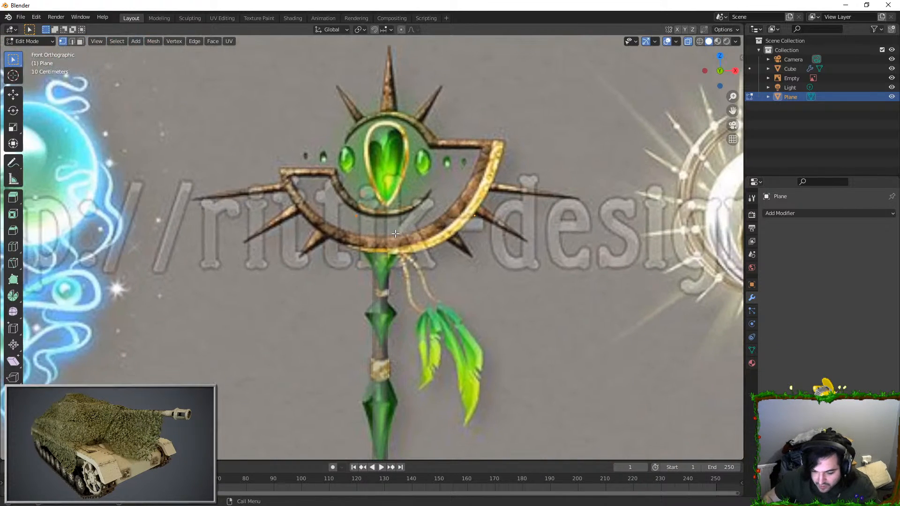
Step: Move the remaining vertex to the left end of the upper arc around the green orb
{"action": "scroll", "coordinate": [395, 233], "scroll_direction": "up", "scroll_amount": 2}
{"action": "key", "text": "g"}
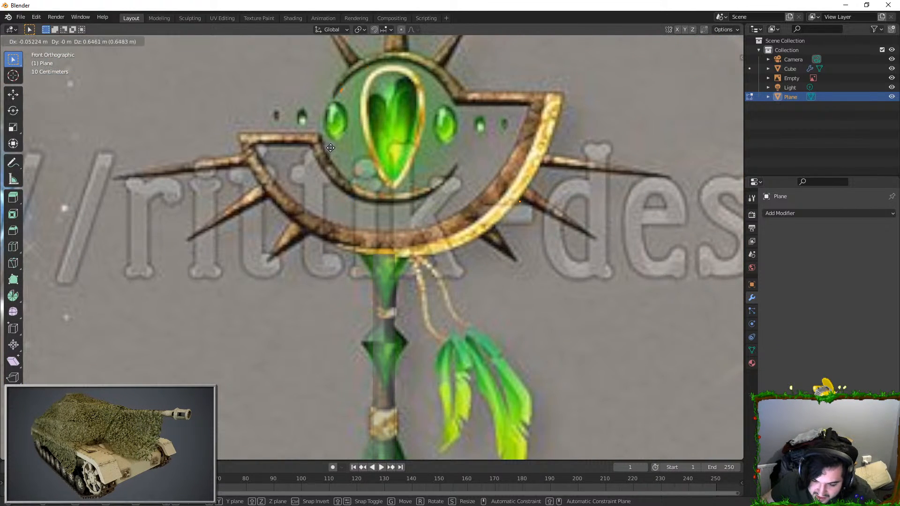
{"action": "left_click", "coordinate": [324, 153]}
{"action": "key", "text": "Tab"}
{"action": "scroll", "coordinate": [367, 214], "scroll_direction": "up", "scroll_amount": 5}
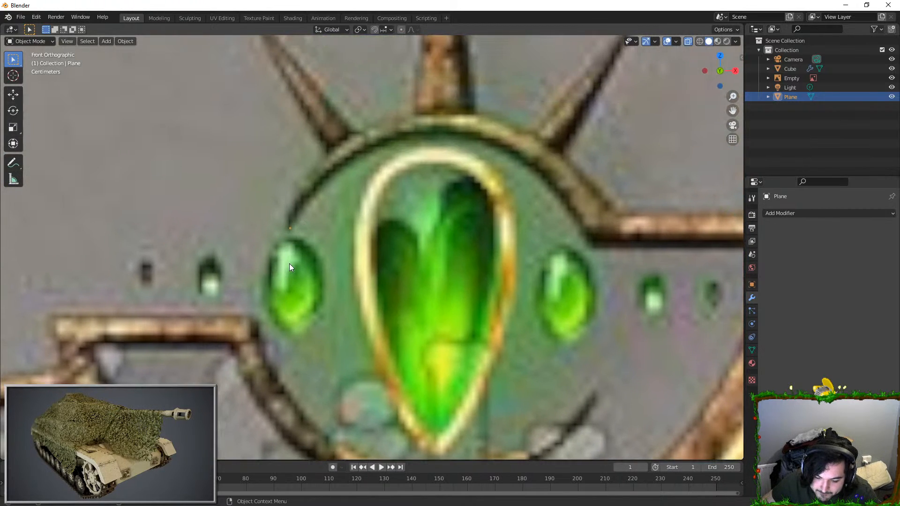
{"action": "scroll", "coordinate": [289, 263], "scroll_direction": "down", "scroll_amount": 1}
Step: In mesh editing, extrude the vertex point by point along the inner edge of the arc above the green orb to its right end
{"action": "key", "text": "Tab"}
{"action": "key", "text": "e"}
{"action": "left_click", "coordinate": [358, 191]}
{"action": "key", "text": "e"}
{"action": "left_click", "coordinate": [401, 164]}
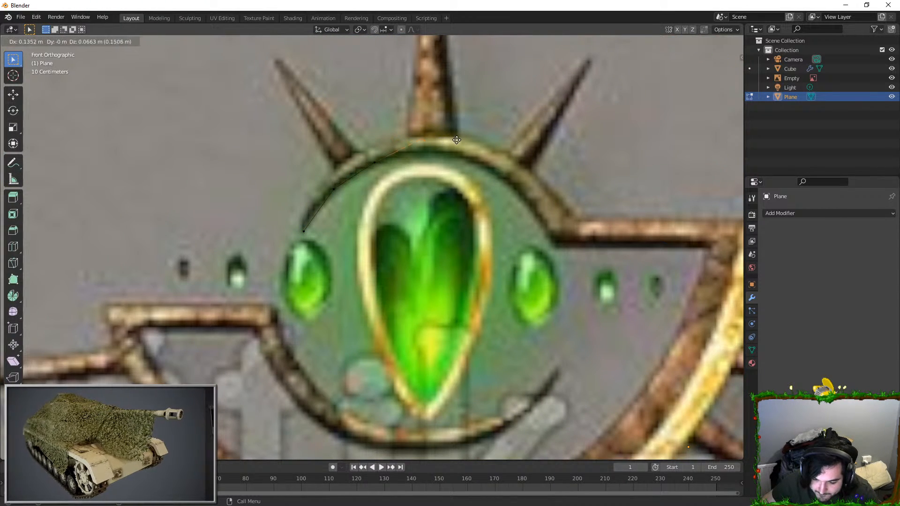
{"action": "key", "text": "e"}
{"action": "left_click", "coordinate": [439, 149]}
{"action": "key", "text": "e"}
{"action": "left_click", "coordinate": [495, 151]}
{"action": "key", "text": "e"}
{"action": "left_click", "coordinate": [546, 169]}
{"action": "key", "text": "e"}
{"action": "left_click", "coordinate": [594, 214]}
{"action": "key", "text": "e"}
{"action": "left_click", "coordinate": [626, 274]}
Step: Extrude the end vertex along X to trace the right bar's lower edge up to the crescent's inner corner
{"action": "middle_click_drag", "start_coordinate": [628, 274], "coordinate": [510, 252], "text": "shift"}
{"action": "key", "text": "e"}
{"action": "key", "text": "x"}
{"action": "left_click", "coordinate": [670, 238]}
Step: Extrude vertices down and around the crescent's inner edge, from its upper right corner to the inner corner at the left bar
{"action": "scroll", "coordinate": [656, 220], "scroll_direction": "down", "scroll_amount": 3}
{"action": "middle_click_drag", "start_coordinate": [646, 207], "coordinate": [684, 146], "text": "shift"}
{"action": "key", "text": "e"}
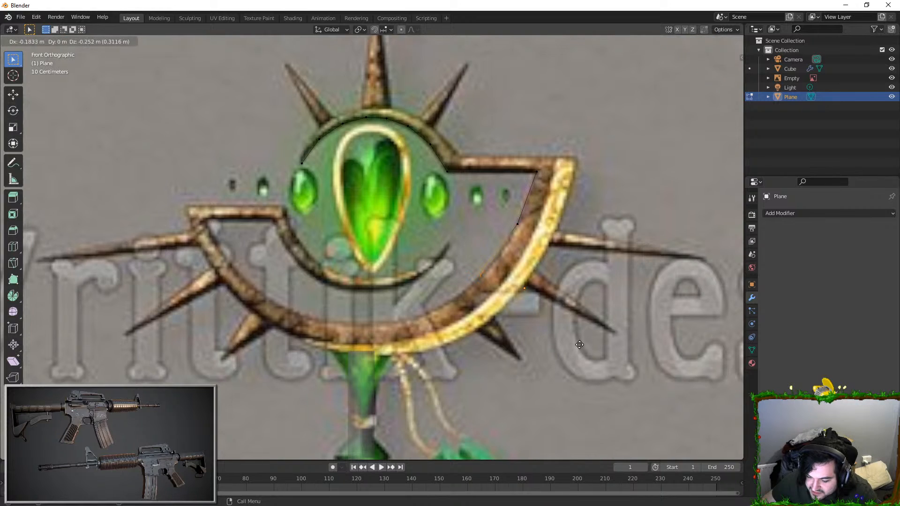
{"action": "left_click", "coordinate": [581, 341]}
{"action": "key", "text": "e"}
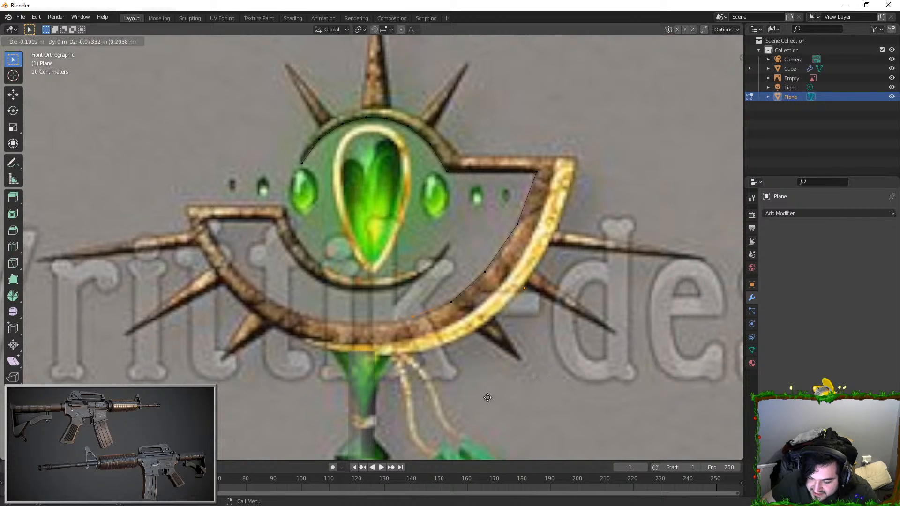
{"action": "left_click", "coordinate": [491, 397]}
{"action": "key", "text": "e"}
{"action": "left_click", "coordinate": [436, 402]}
{"action": "key", "text": "e"}
{"action": "left_click", "coordinate": [394, 400]}
{"action": "key", "text": "e"}
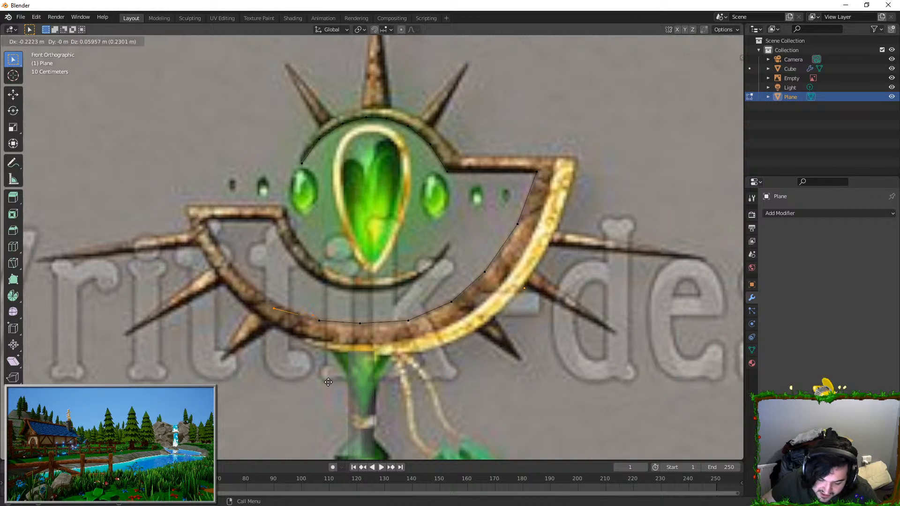
{"action": "left_click", "coordinate": [328, 377]}
{"action": "key", "text": "e"}
{"action": "left_click", "coordinate": [284, 341]}
{"action": "key", "text": "e"}
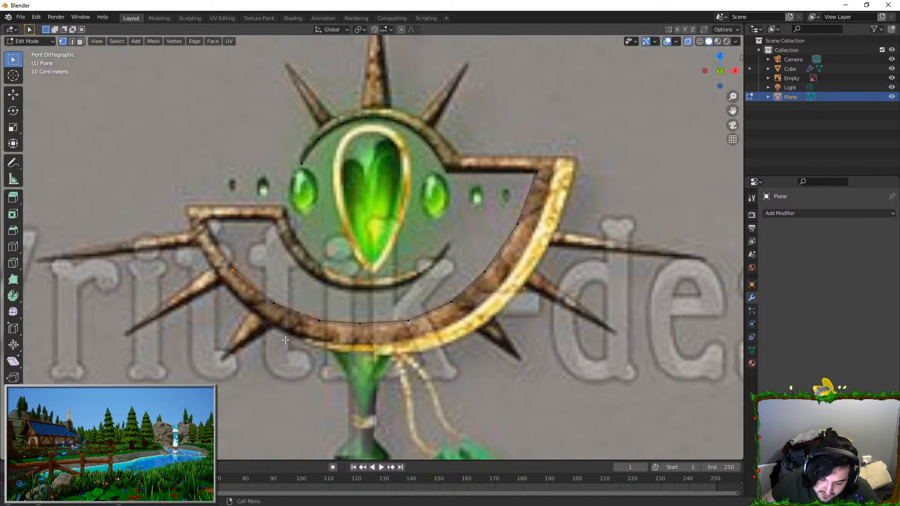
{"action": "left_click", "coordinate": [250, 268]}
Step: Extrude along X under the left bar, then trace the lower edge of the small arc beneath the orb to its tip
{"action": "key", "text": "e"}
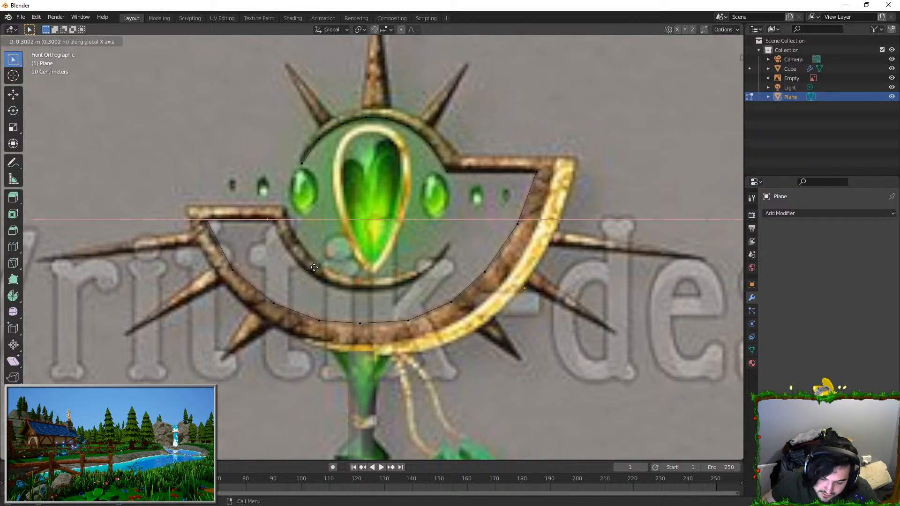
{"action": "left_click", "coordinate": [337, 296]}
{"action": "key", "text": "e"}
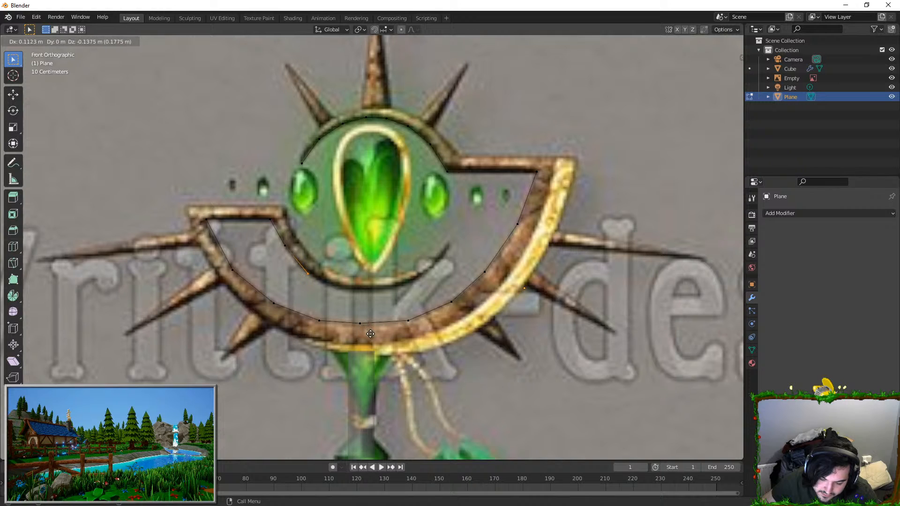
{"action": "left_click", "coordinate": [488, 352]}
Step: Extrude vertices back from the tip along the upper edge of the small arc toward the left bar
{"action": "key", "text": "e"}
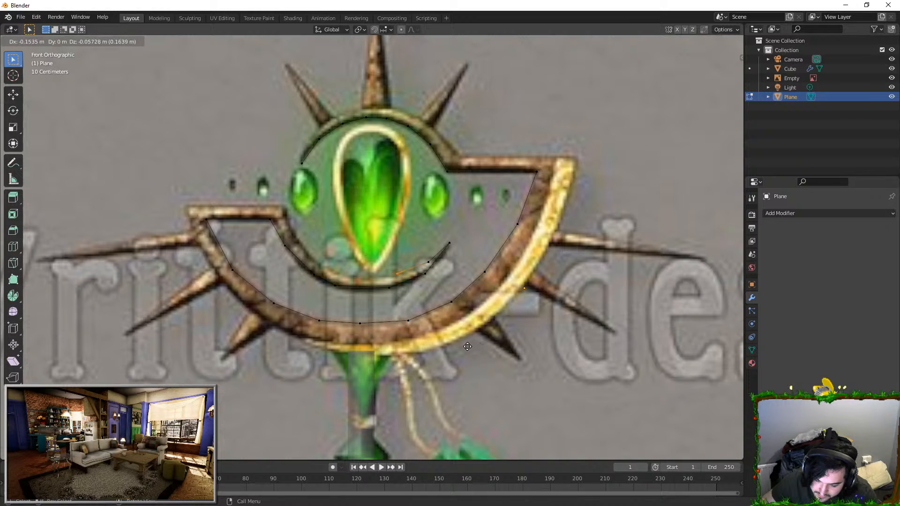
{"action": "left_click", "coordinate": [368, 334]}
{"action": "key", "text": "e"}
{"action": "left_click", "coordinate": [342, 300]}
{"action": "left_click", "coordinate": [389, 277]}
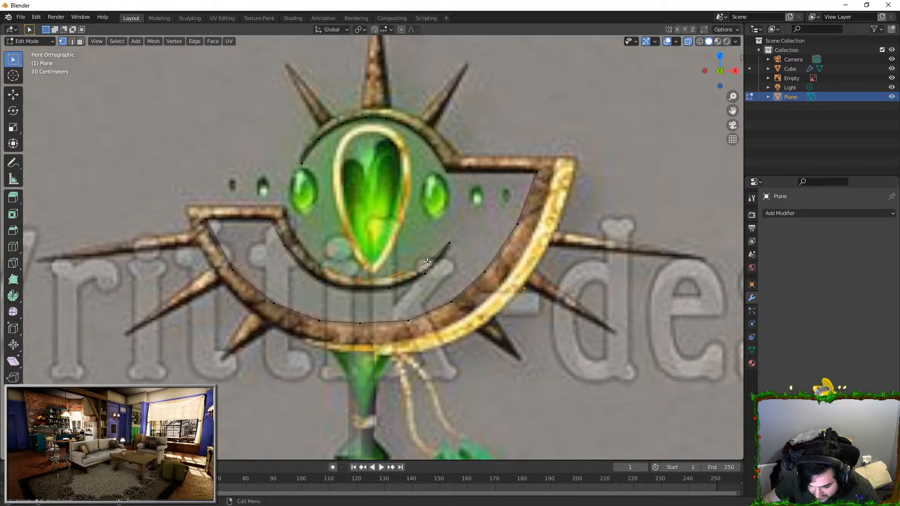
{"action": "scroll", "coordinate": [422, 261], "scroll_direction": "up", "scroll_amount": 2}
{"action": "key", "text": "e"}
{"action": "left_click", "coordinate": [353, 286]}
{"action": "key", "text": "e"}
{"action": "left_click", "coordinate": [325, 266]}
{"action": "key", "text": "e"}
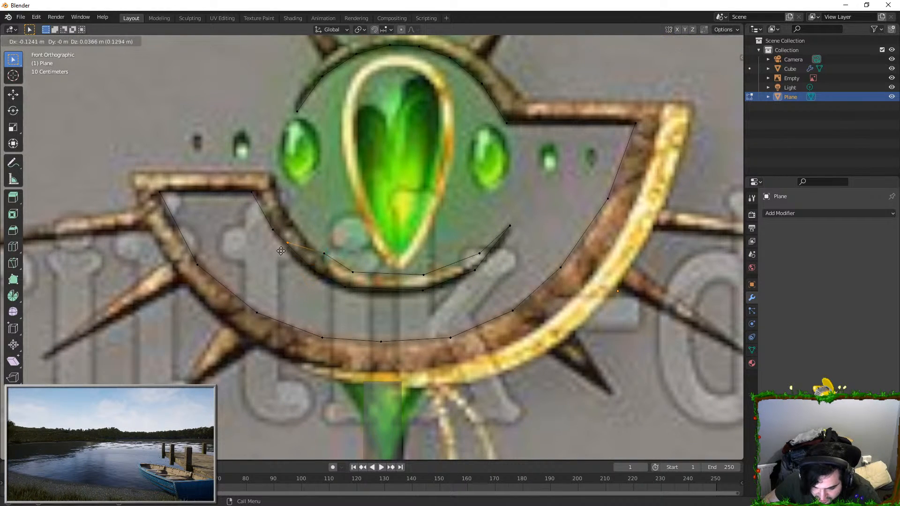
{"action": "left_click", "coordinate": [288, 228]}
Step: Extrude vertices around the left bar's inner end and fill the corner block above the small arc with a face
{"action": "key", "text": "e"}
{"action": "left_click", "coordinate": [269, 194]}
{"action": "key", "text": "e"}
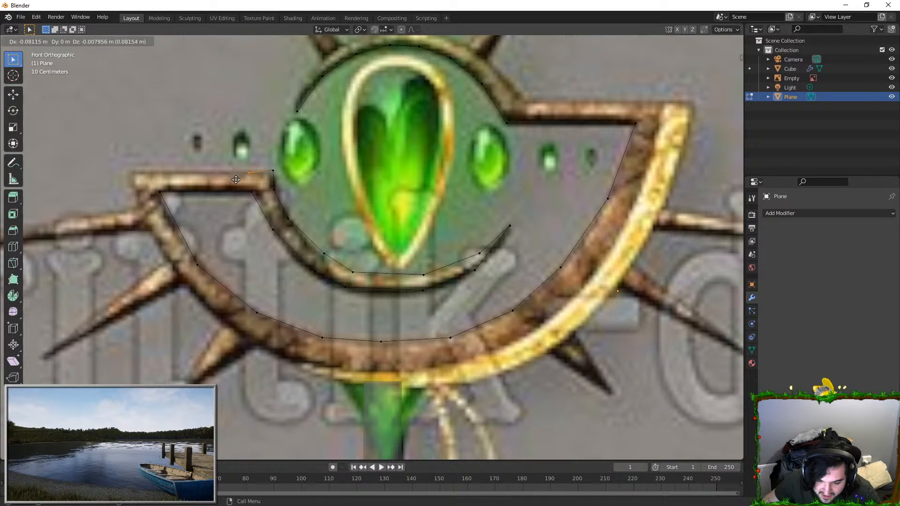
{"action": "left_click", "coordinate": [236, 178]}
{"action": "left_click", "coordinate": [249, 190], "text": "shift"}
{"action": "key", "text": "f"}
{"action": "left_click", "coordinate": [281, 194]}
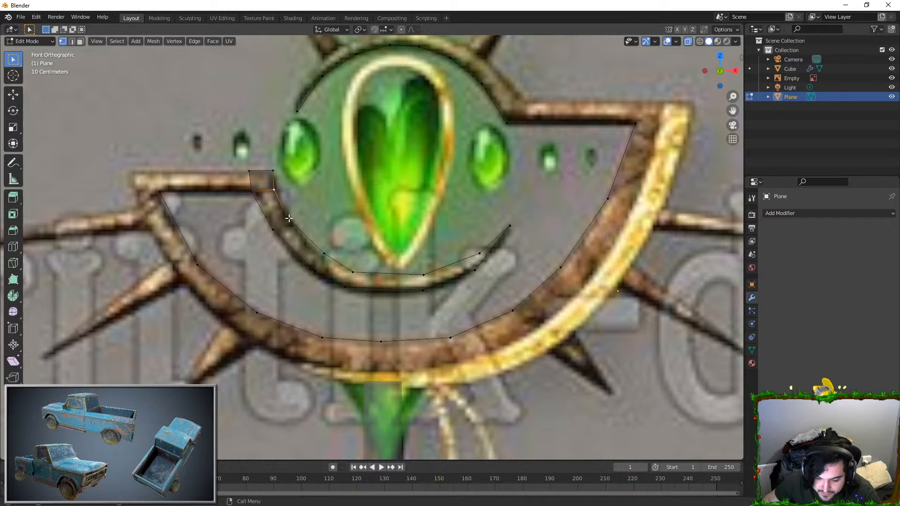
Step: Extrude the outline along the left bar's top and around the crescent's outer brown edge toward its upper right corner
{"action": "key", "text": "e"}
{"action": "left_click", "coordinate": [133, 171]}
{"action": "key", "text": "e"}
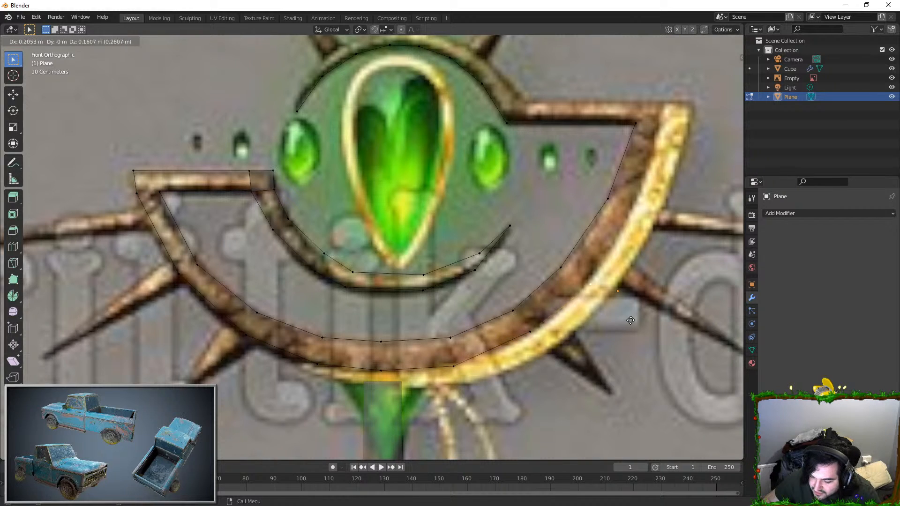
{"action": "left_click", "coordinate": [685, 228]}
{"action": "key", "text": "e"}
{"action": "left_click", "coordinate": [710, 139]}
Step: Extrude axis-constrained vertices along the right bar's top edge back to the outer side of the upper arc
{"action": "key", "text": "e"}
{"action": "middle_click", "coordinate": [679, 121]}
{"action": "left_click", "coordinate": [673, 122]}
{"action": "key", "text": "e"}
{"action": "middle_click", "coordinate": [663, 123]}
{"action": "left_click", "coordinate": [555, 122]}
Step: Extrude vertices along the upper arc's outer edge toward its left end, discarding the surplus last vertex
{"action": "middle_click_drag", "start_coordinate": [534, 115], "coordinate": [512, 280], "text": "shift"}
{"action": "scroll", "coordinate": [501, 276], "scroll_direction": "up", "scroll_amount": 2}
{"action": "key", "text": "e"}
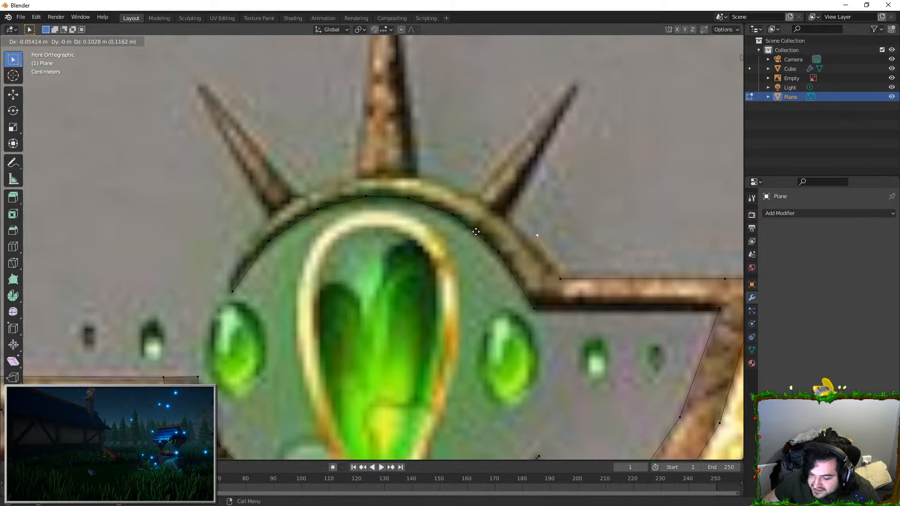
{"action": "left_click", "coordinate": [407, 178]}
{"action": "key", "text": "e"}
{"action": "left_click", "coordinate": [338, 157]}
{"action": "key", "text": "e"}
{"action": "left_click", "coordinate": [287, 158]}
{"action": "key", "text": "e"}
{"action": "left_click", "coordinate": [204, 172]}
{"action": "key", "text": "e"}
{"action": "left_click", "coordinate": [133, 221]}
{"action": "key", "text": "e"}
{"action": "right_click", "coordinate": [87, 301]}
{"action": "key", "text": "ctrl+z"}
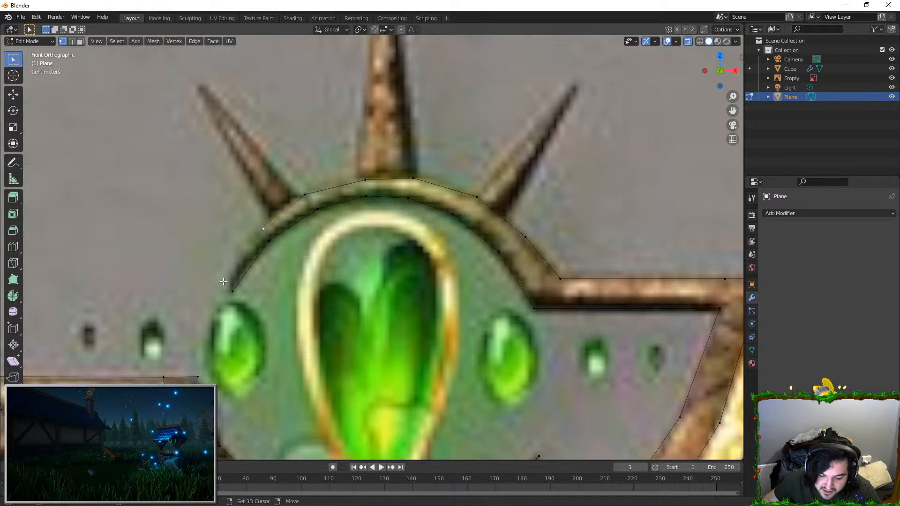
Step: Fill the left part of the upper arc with faces, from the pointed tip to the base of the middle spike
{"action": "left_click", "coordinate": [232, 290], "text": "shift"}
{"action": "left_click", "coordinate": [268, 241], "text": "shift"}
{"action": "key", "text": "f"}
{"action": "left_click", "coordinate": [259, 225]}
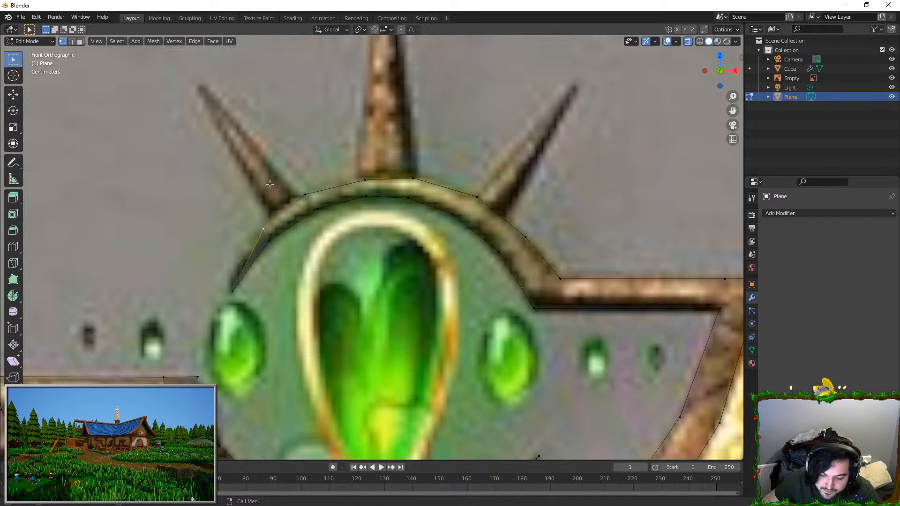
{"action": "left_click_drag", "start_coordinate": [237, 278], "coordinate": [321, 183]}
{"action": "key", "text": "f"}
{"action": "key", "text": "alt+a"}
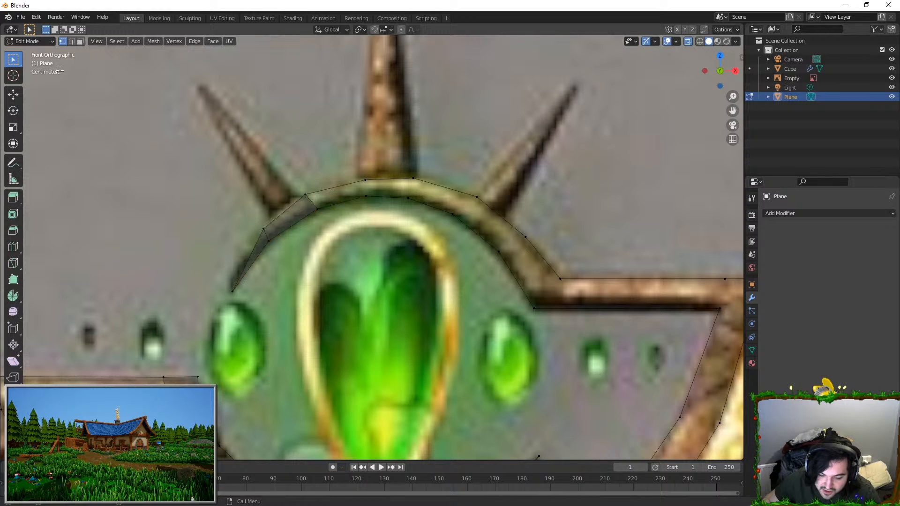
{"action": "key", "text": "f"}
{"action": "key", "text": "f"}
{"action": "key", "text": "f"}
{"action": "key", "text": "f"}
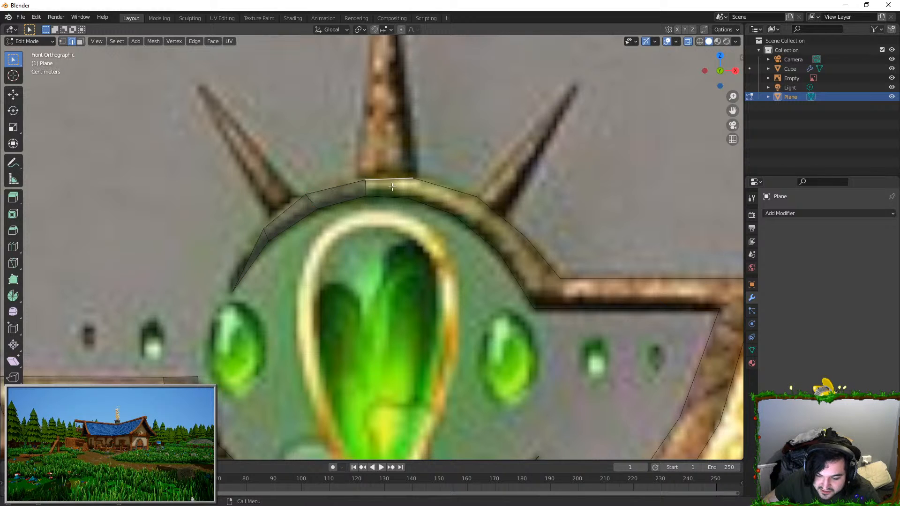
Step: Fill the rest of the upper arc, the right bar and the square at the crescent's upper right corner with faces
{"action": "left_click", "coordinate": [540, 251]}
{"action": "left_click", "coordinate": [514, 263], "text": "shift"}
{"action": "key", "text": "f"}
{"action": "left_click", "coordinate": [581, 282]}
{"action": "left_click", "coordinate": [572, 301], "text": "shift"}
{"action": "key", "text": "f"}
{"action": "middle_click_drag", "start_coordinate": [615, 288], "coordinate": [481, 266], "text": "shift"}
{"action": "left_click", "coordinate": [584, 275]}
{"action": "key", "text": "f"}
{"action": "key", "text": "f"}
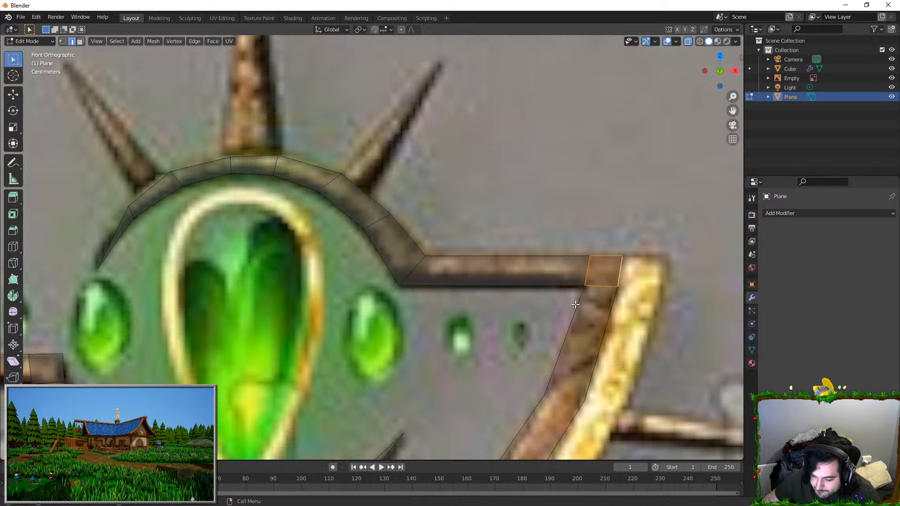
Step: Fill the right side of the crescent's brown band with faces between its inner and outer edges
{"action": "scroll", "coordinate": [486, 365], "scroll_direction": "down", "scroll_amount": 3}
{"action": "key", "text": "f"}
{"action": "left_click", "coordinate": [468, 359]}
{"action": "left_click", "coordinate": [476, 367], "text": "shift"}
{"action": "middle_click_drag", "start_coordinate": [469, 375], "coordinate": [536, 279], "text": "shift"}
{"action": "key", "text": "f"}
{"action": "left_click", "coordinate": [483, 312]}
{"action": "left_click", "coordinate": [493, 330], "text": "shift"}
{"action": "key", "text": "f"}
Step: Continue filling the crescent's band with faces along the bottom and up the left side to the left bar
{"action": "key", "text": "f"}
{"action": "key", "text": "f"}
{"action": "key", "text": "f"}
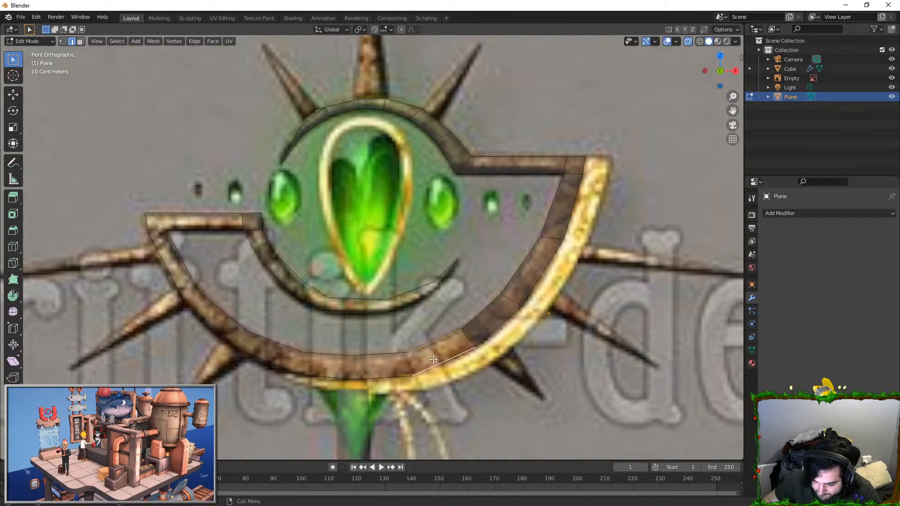
{"action": "key", "text": "f"}
{"action": "key", "text": "f"}
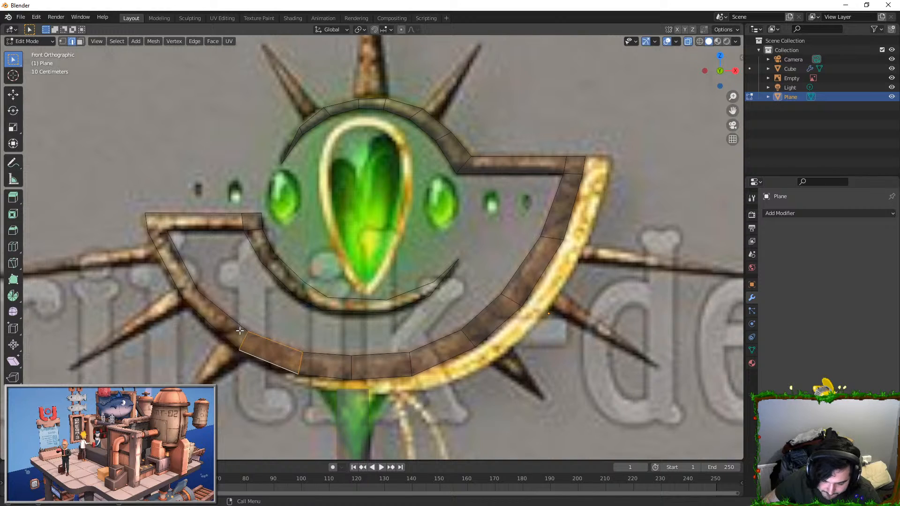
{"action": "key", "text": "f"}
{"action": "key", "text": "f"}
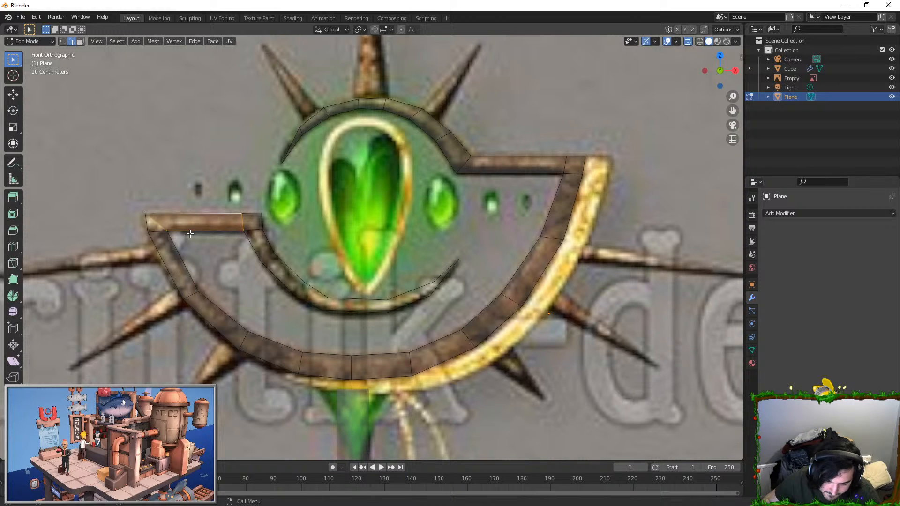
Step: Add a vertex on the left bar's top edge above the crescent's inner corner and fill the corner block with a face
{"action": "scroll", "coordinate": [194, 209], "scroll_direction": "up", "scroll_amount": 5}
{"action": "key", "text": "Tab"}
{"action": "key", "text": "Tab"}
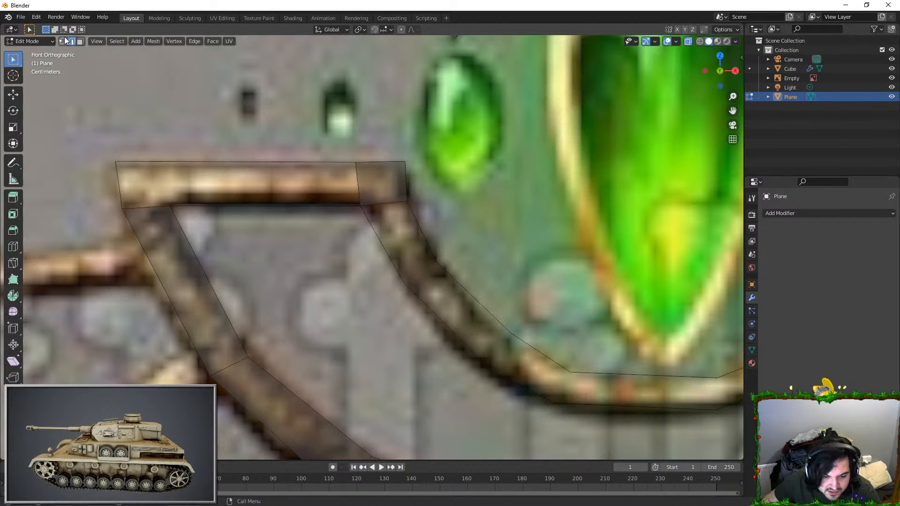
{"action": "left_click", "coordinate": [63, 41]}
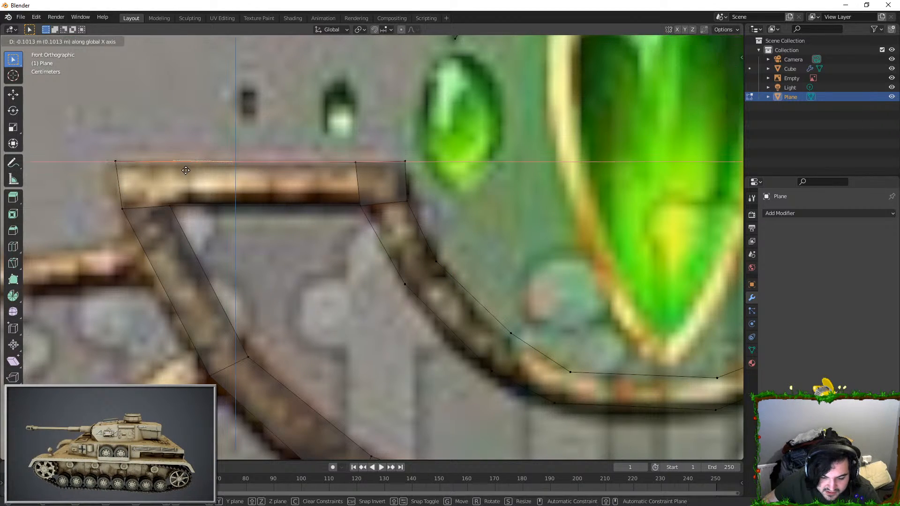
{"action": "left_click", "coordinate": [125, 206], "text": "shift"}
{"action": "left_click", "coordinate": [170, 204], "text": "shift"}
{"action": "left_click", "coordinate": [165, 163], "text": "shift"}
{"action": "key", "text": "f"}
Step: Fill the left bar between its two corner blocks with a single four-sided face
{"action": "left_click", "coordinate": [165, 163]}
{"action": "left_click", "coordinate": [169, 205], "text": "shift"}
{"action": "key", "text": "f"}
{"action": "key", "text": "ctrl+z"}
{"action": "key", "text": "f"}
{"action": "key", "text": "ctrl+z"}
{"action": "left_click", "coordinate": [364, 204], "text": "shift"}
{"action": "key", "text": "f"}
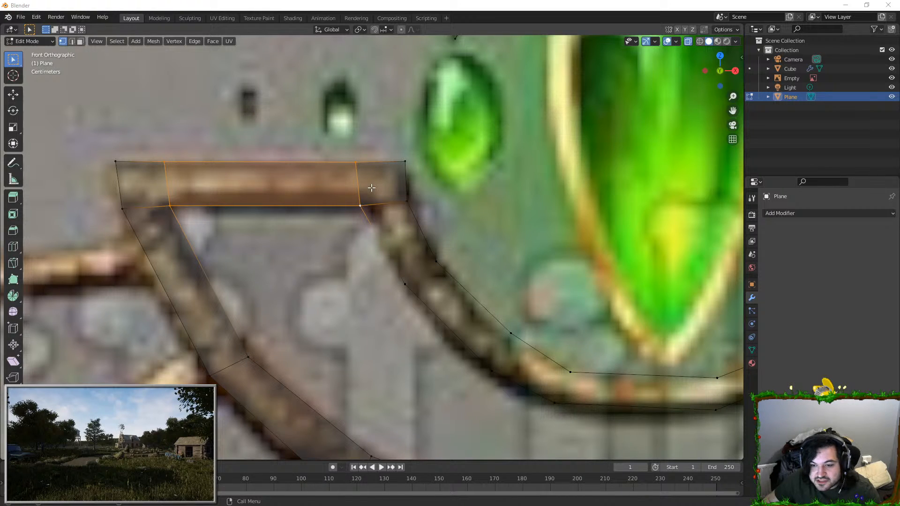
Step: Fill the left side of the crescent's lower inner arc with faces, working down from the left bar's inner corner
{"action": "scroll", "coordinate": [371, 187], "scroll_direction": "down", "scroll_amount": 1}
{"action": "left_click", "coordinate": [72, 41]}
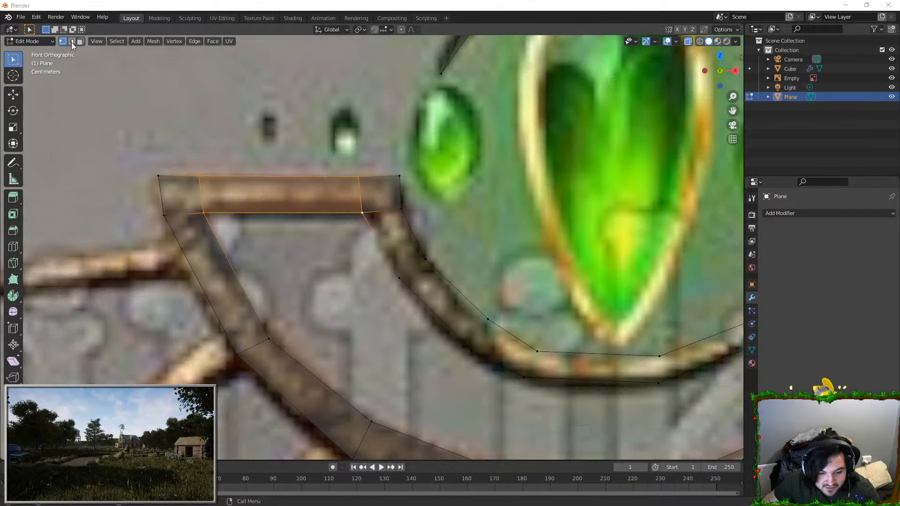
{"action": "left_click", "coordinate": [385, 248]}
{"action": "left_click", "coordinate": [415, 244], "text": "shift"}
{"action": "key", "text": "f"}
{"action": "left_click", "coordinate": [447, 283], "text": "shift"}
{"action": "left_click", "coordinate": [434, 309]}
{"action": "left_click", "coordinate": [457, 288], "text": "shift"}
{"action": "key", "text": "f"}
{"action": "left_click", "coordinate": [510, 330]}
{"action": "left_click", "coordinate": [500, 360], "text": "shift"}
{"action": "key", "text": "f"}
Step: Continue filling the lower inner arc with faces along its bottom and up the right side to the tip
{"action": "left_click", "coordinate": [576, 351]}
{"action": "left_click", "coordinate": [579, 375], "text": "shift"}
{"action": "key", "text": "f"}
{"action": "middle_click_drag", "start_coordinate": [579, 373], "coordinate": [410, 339], "text": "shift"}
{"action": "left_click", "coordinate": [541, 304]}
{"action": "left_click", "coordinate": [554, 321], "text": "shift"}
{"action": "key", "text": "f"}
{"action": "left_click", "coordinate": [596, 281]}
{"action": "left_click", "coordinate": [606, 287], "text": "shift"}
{"action": "key", "text": "f"}
Step: Move the vertices beside the lower inner arc's pointed right end to follow the reference outline
{"action": "key", "text": "Tab"}
{"action": "scroll", "coordinate": [605, 288], "scroll_direction": "down", "scroll_amount": 3}
{"action": "key", "text": "Tab"}
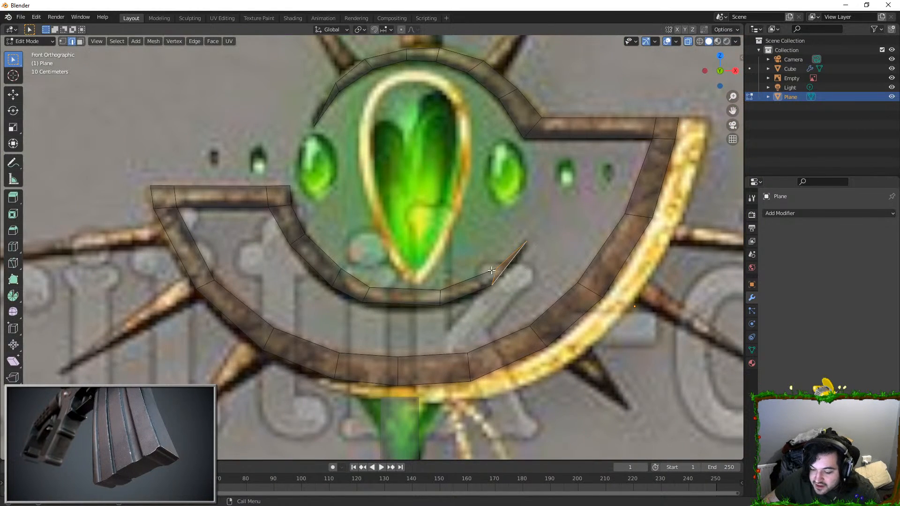
{"action": "scroll", "coordinate": [498, 271], "scroll_direction": "up", "scroll_amount": 1}
{"action": "scroll", "coordinate": [609, 291], "scroll_direction": "up", "scroll_amount": 3}
{"action": "key", "text": "g"}
{"action": "right_click", "coordinate": [630, 292]}
{"action": "left_click", "coordinate": [633, 292]}
{"action": "key", "text": "g"}
{"action": "left_click", "coordinate": [614, 287]}
{"action": "left_click", "coordinate": [691, 231]}
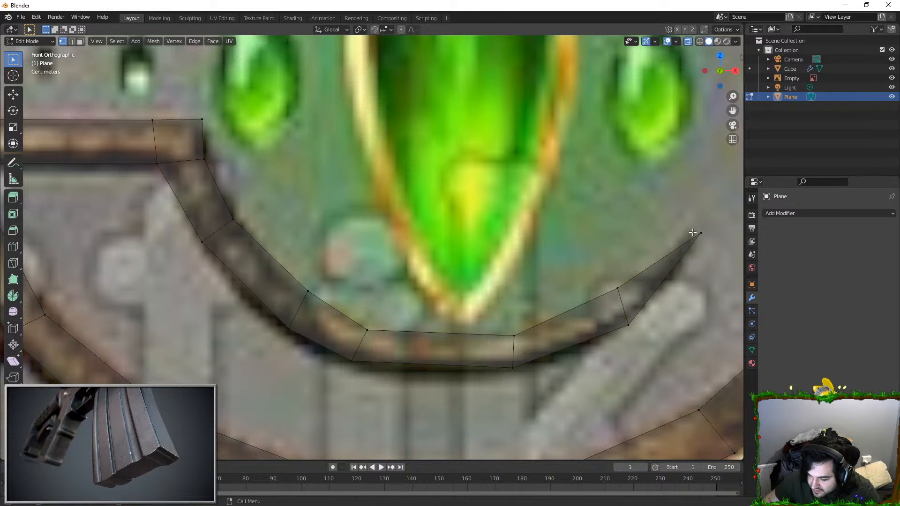
Step: Refine the lower inner arc's pointed tip with repositioned end vertices and an extra vertex on its underside
{"action": "left_click", "coordinate": [690, 232]}
{"action": "key", "text": "g"}
{"action": "left_click", "coordinate": [678, 233]}
{"action": "left_click", "coordinate": [659, 281]}
{"action": "left_click", "coordinate": [660, 282]}
{"action": "key", "text": "g"}
{"action": "left_click", "coordinate": [671, 285]}
{"action": "scroll", "coordinate": [670, 281], "scroll_direction": "down", "scroll_amount": 4}
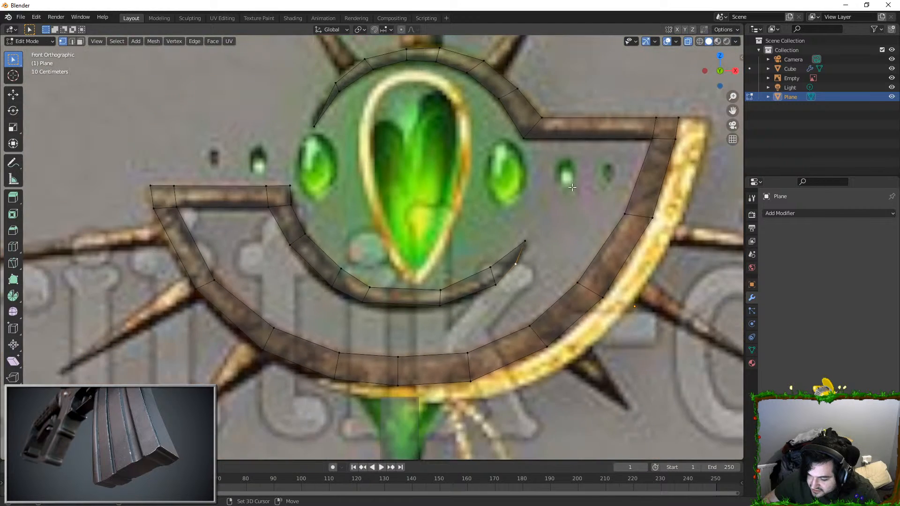
Step: Cut an extra edge across the upper arc's tapered left end and move its vertices to match the reference curve
{"action": "middle_click_drag", "start_coordinate": [486, 82], "coordinate": [425, 232], "text": "shift"}
{"action": "scroll", "coordinate": [424, 233], "scroll_direction": "up", "scroll_amount": 2}
{"action": "scroll", "coordinate": [211, 268], "scroll_direction": "up", "scroll_amount": 1}
{"action": "middle_click_drag", "start_coordinate": [211, 269], "coordinate": [239, 251], "text": "shift"}
{"action": "key", "text": "ctrl+r"}
{"action": "left_click", "coordinate": [255, 236]}
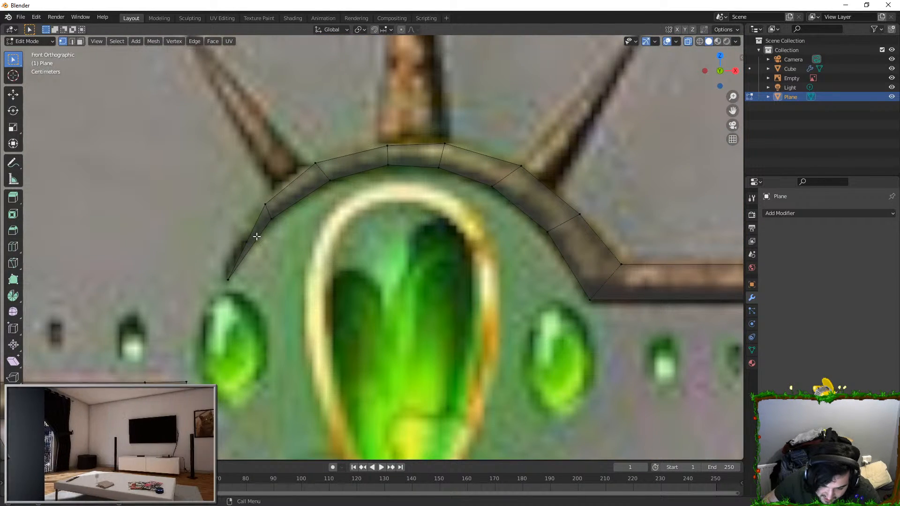
{"action": "left_click", "coordinate": [243, 240]}
{"action": "key", "text": "g"}
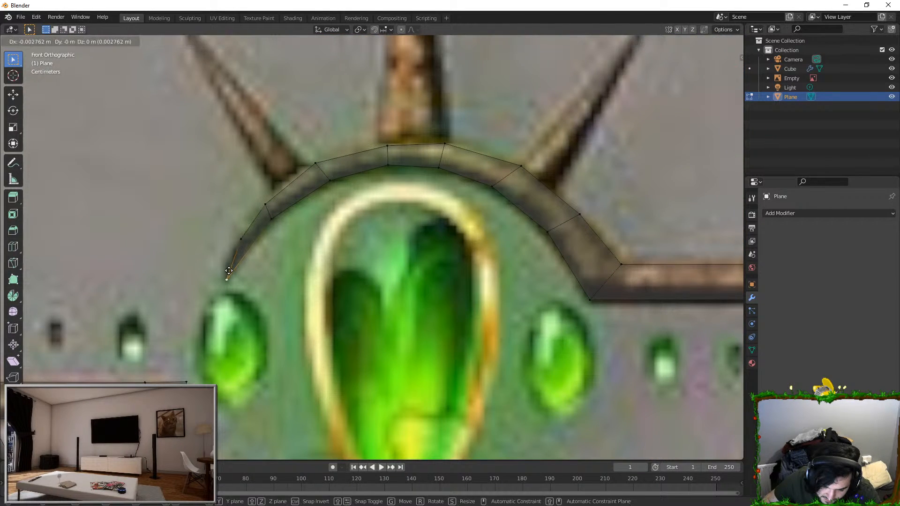
{"action": "left_click", "coordinate": [235, 241]}
Step: Extrude the entire flat crescent outward from the reference image to give it thickness
{"action": "scroll", "coordinate": [333, 251], "scroll_direction": "down", "scroll_amount": 5}
{"action": "middle_click_drag", "start_coordinate": [333, 251], "coordinate": [412, 278]}
{"action": "key", "text": "Tab"}
{"action": "key", "text": "Tab"}
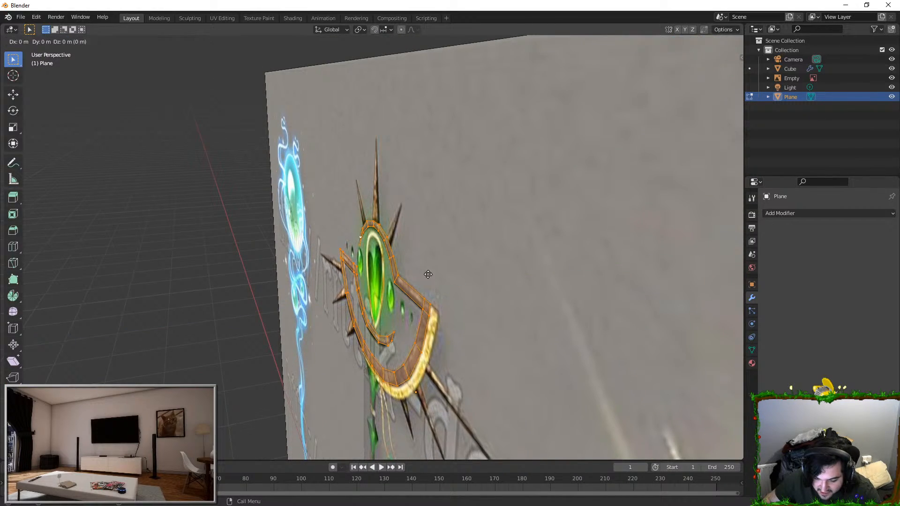
{"action": "key", "text": "g"}
{"action": "left_click", "coordinate": [311, 270]}
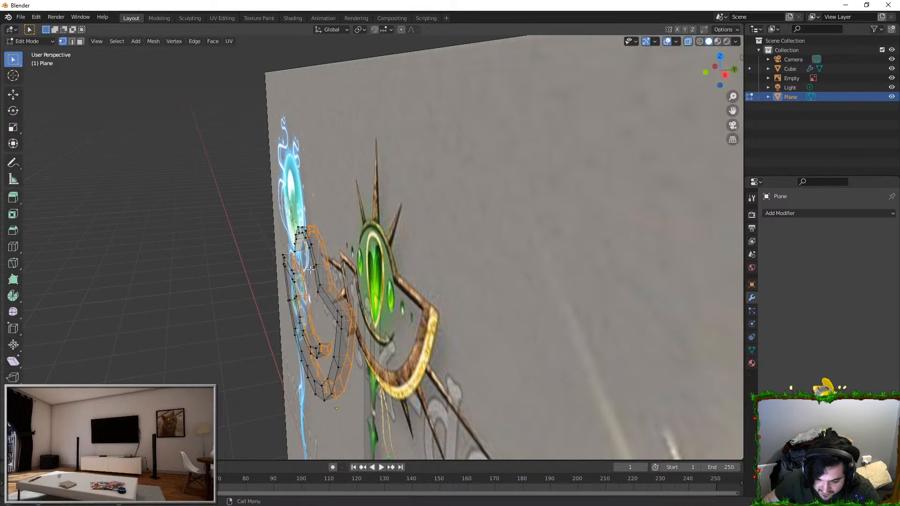
Step: Leave mesh editing and add a Subdivision Surface modifier to the crescent
{"action": "middle_click_drag", "start_coordinate": [261, 300], "coordinate": [393, 299]}
{"action": "key", "text": "Tab"}
{"action": "scroll", "coordinate": [490, 216], "scroll_direction": "up", "scroll_amount": 3}
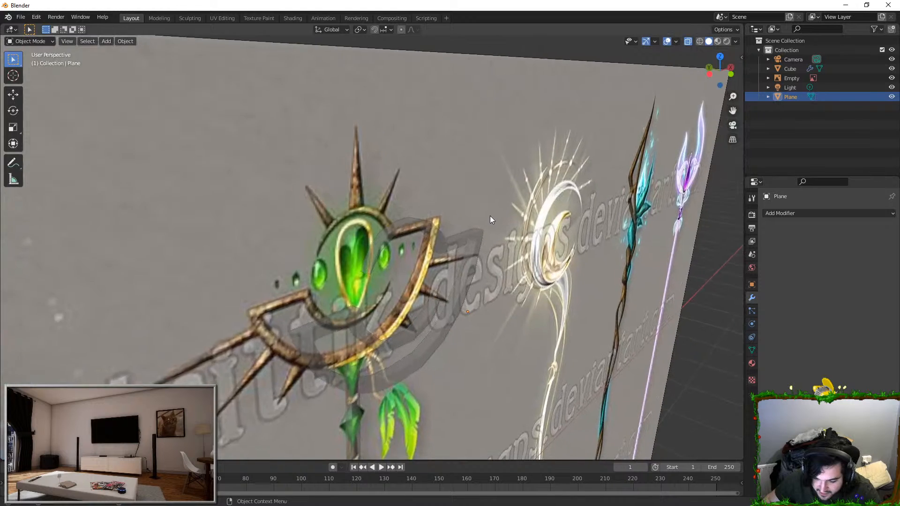
{"action": "left_click", "coordinate": [808, 214]}
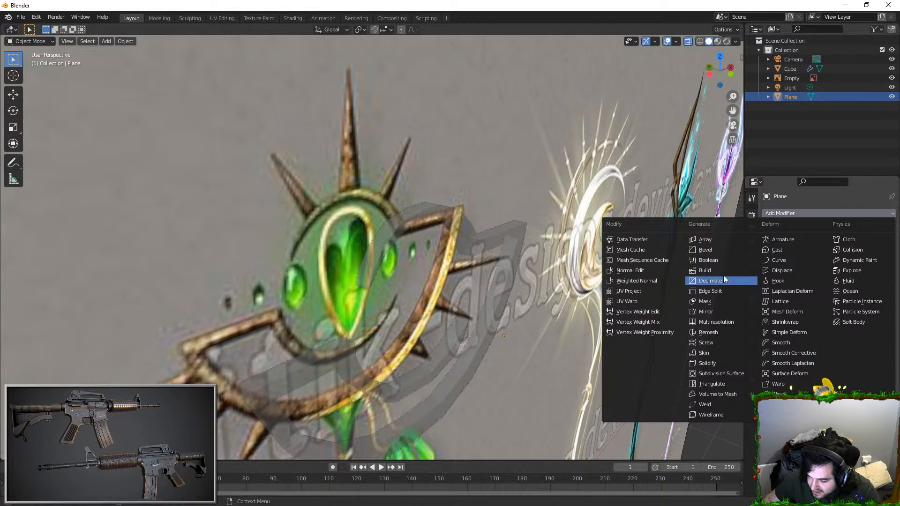
{"action": "left_click", "coordinate": [722, 374]}
Step: Add a supporting edge loop across the crescent's right band, close to its upper outer corner
{"action": "middle_click_drag", "start_coordinate": [586, 286], "coordinate": [519, 256]}
{"action": "scroll", "coordinate": [518, 257], "scroll_direction": "up", "scroll_amount": 3}
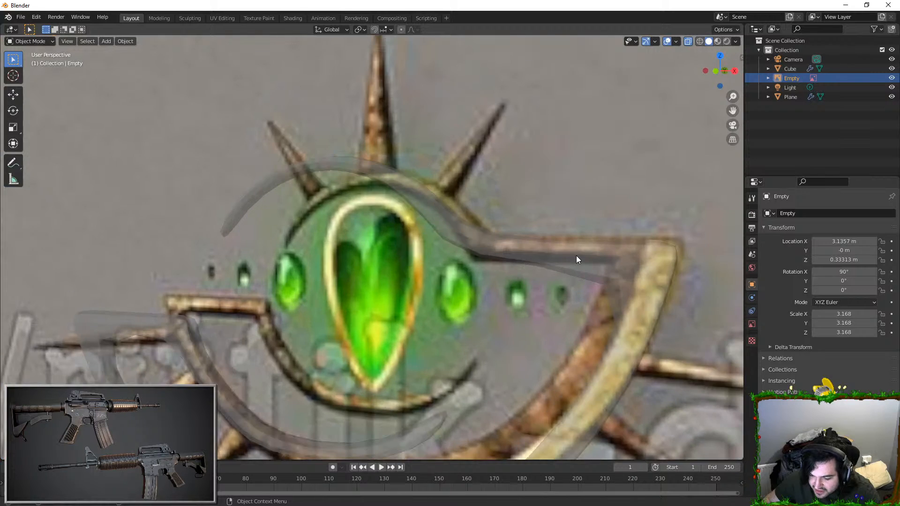
{"action": "key", "text": "Tab"}
{"action": "key", "text": "ctrl+r"}
{"action": "left_click", "coordinate": [602, 257]}
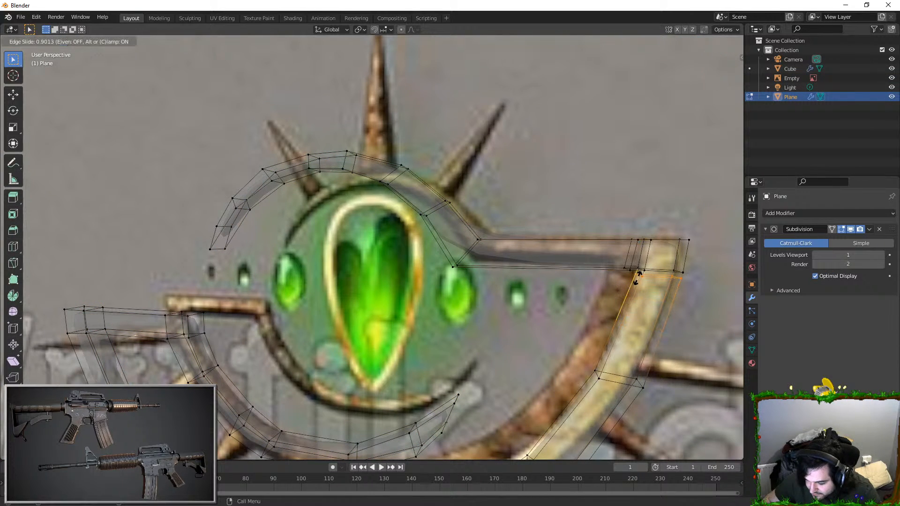
{"action": "key", "text": "Tab"}
{"action": "right_click", "coordinate": [650, 264]}
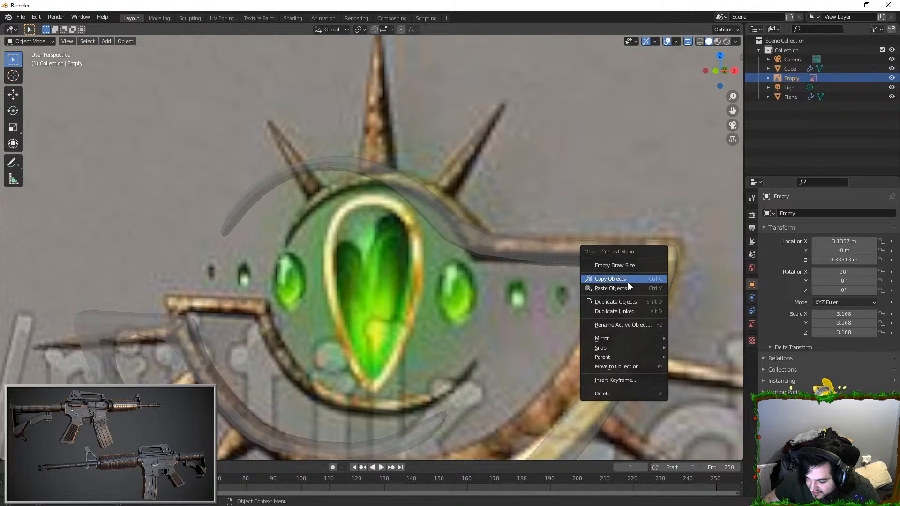
{"action": "right_click", "coordinate": [471, 229]}
{"action": "left_click", "coordinate": [470, 230]}
Step: Add supporting edge loops beside the remaining corners of the crescent's right and left bars
{"action": "scroll", "coordinate": [534, 262], "scroll_direction": "down", "scroll_amount": 2}
{"action": "middle_click_drag", "start_coordinate": [461, 238], "coordinate": [466, 231]}
{"action": "key", "text": "Tab"}
{"action": "left_click", "coordinate": [469, 218]}
{"action": "left_click", "coordinate": [476, 224]}
{"action": "key", "text": "ctrl+r"}
{"action": "left_click", "coordinate": [483, 222]}
{"action": "left_click", "coordinate": [455, 220]}
{"action": "scroll", "coordinate": [431, 342], "scroll_direction": "up", "scroll_amount": 2}
{"action": "middle_click_drag", "start_coordinate": [431, 342], "coordinate": [496, 273], "text": "shift"}
{"action": "left_click", "coordinate": [280, 206], "text": "alt"}
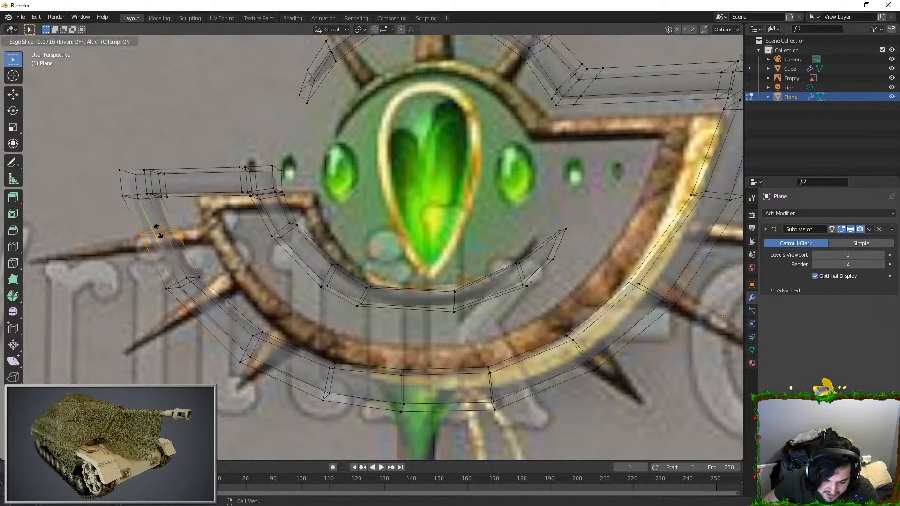
{"action": "left_click", "coordinate": [151, 205]}
Step: Move the crescent object about 0.43 m along the Y axis, back to the reference image and shaft
{"action": "key", "text": "Tab"}
{"action": "scroll", "coordinate": [408, 333], "scroll_direction": "down", "scroll_amount": 1}
{"action": "middle_click_drag", "start_coordinate": [412, 319], "coordinate": [525, 315]}
{"action": "scroll", "coordinate": [385, 312], "scroll_direction": "down", "scroll_amount": 3}
{"action": "scroll", "coordinate": [384, 235], "scroll_direction": "up", "scroll_amount": 2}
{"action": "left_click", "coordinate": [333, 232]}
{"action": "middle_click_drag", "start_coordinate": [334, 232], "coordinate": [433, 253]}
{"action": "scroll", "coordinate": [422, 240], "scroll_direction": "up", "scroll_amount": 2}
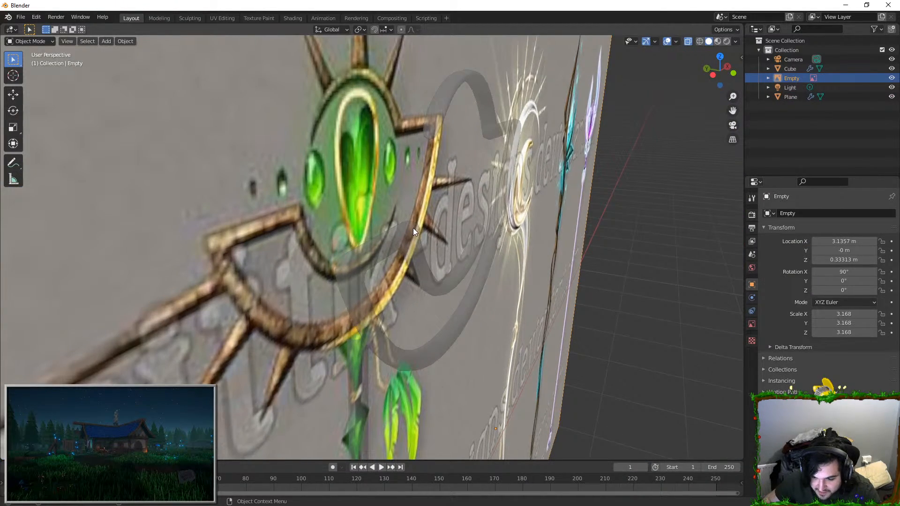
{"action": "left_click", "coordinate": [439, 108]}
{"action": "key", "text": "Tab"}
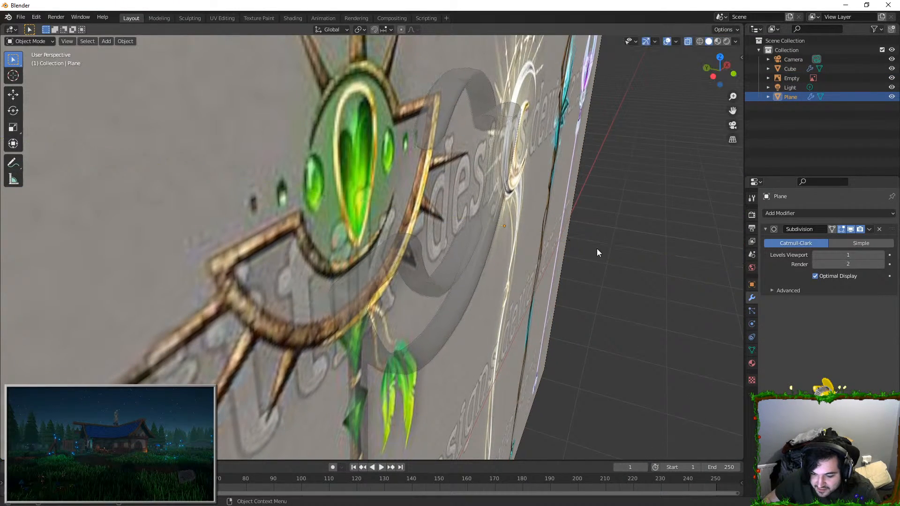
{"action": "key", "text": "Tab"}
{"action": "middle_click_drag", "start_coordinate": [539, 281], "coordinate": [552, 286]}
{"action": "key", "text": "g"}
{"action": "key", "text": "y"}
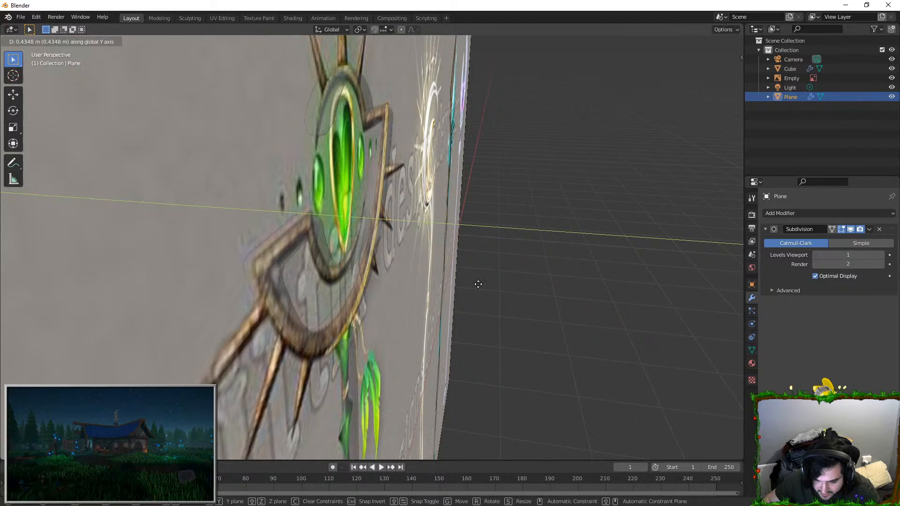
{"action": "left_click", "coordinate": [477, 284]}
Step: Check the crescent's alignment with the shaft and reference from several angles, and open its mesh for editing
{"action": "scroll", "coordinate": [411, 283], "scroll_direction": "down", "scroll_amount": 1}
{"action": "middle_click_drag", "start_coordinate": [409, 282], "coordinate": [522, 333]}
{"action": "scroll", "coordinate": [521, 333], "scroll_direction": "down", "scroll_amount": 4}
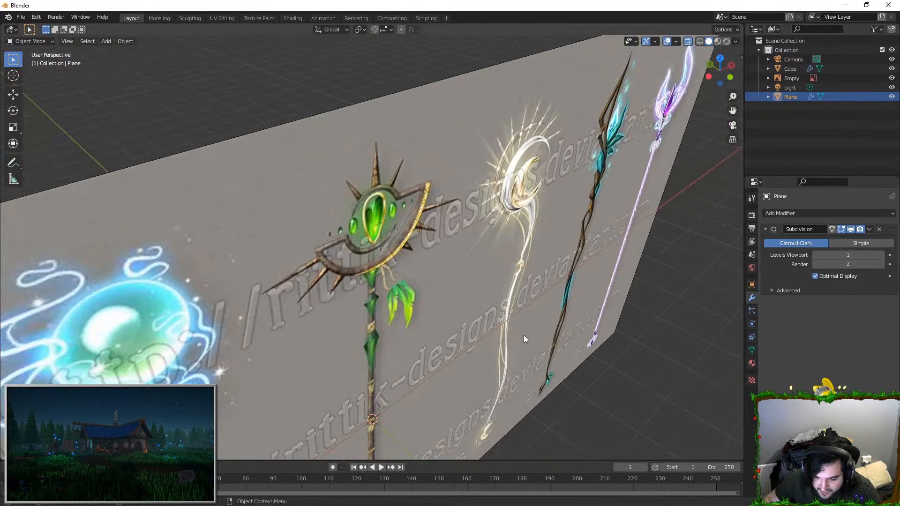
{"action": "middle_click_drag", "start_coordinate": [594, 238], "coordinate": [409, 248]}
{"action": "scroll", "coordinate": [409, 248], "scroll_direction": "up", "scroll_amount": 2}
{"action": "left_click", "coordinate": [473, 157]}
{"action": "middle_click_drag", "start_coordinate": [474, 157], "coordinate": [381, 331]}
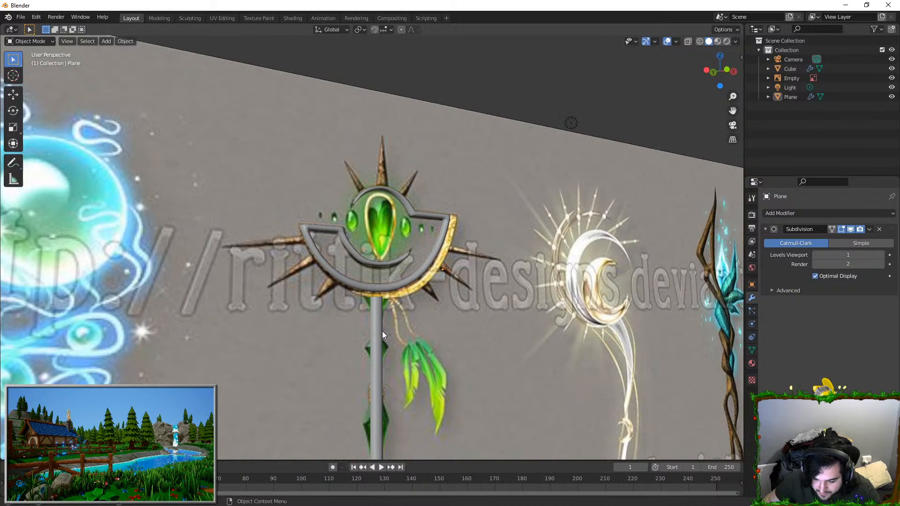
{"action": "scroll", "coordinate": [378, 246], "scroll_direction": "up", "scroll_amount": 2}
{"action": "scroll", "coordinate": [378, 246], "scroll_direction": "up", "scroll_amount": 1}
{"action": "left_click", "coordinate": [403, 228]}
{"action": "middle_click_drag", "start_coordinate": [378, 246], "coordinate": [438, 202]}
{"action": "left_click", "coordinate": [417, 227]}
{"action": "key", "text": "Tab"}
{"action": "scroll", "coordinate": [443, 204], "scroll_direction": "up", "scroll_amount": 1}
{"action": "key", "text": "Tab"}
{"action": "key", "text": "Tab"}
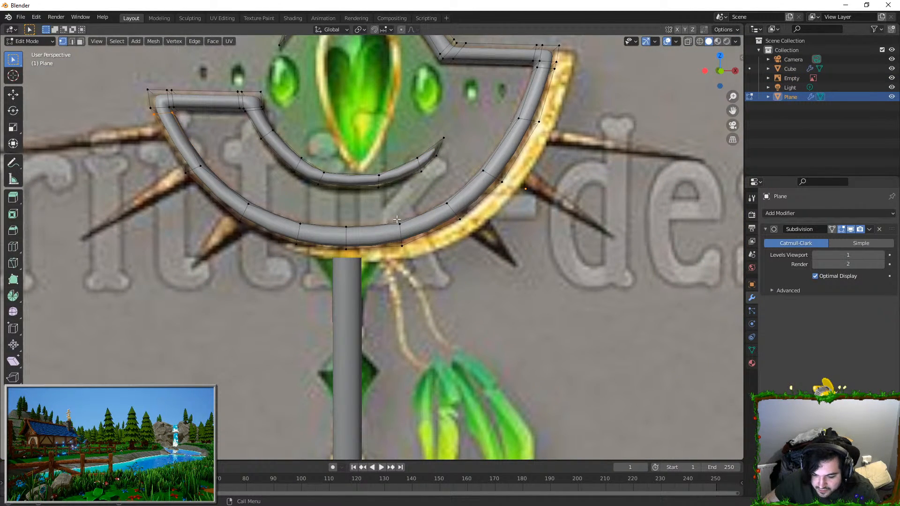
Step: Try to move a bottom vertex of the crescent's outer band with proportional editing at size 0.62
{"action": "key", "text": "g"}
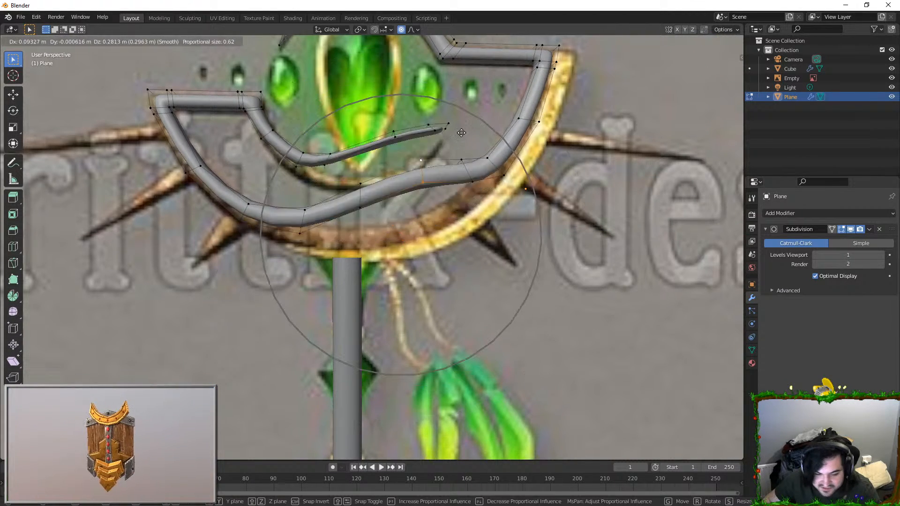
{"action": "left_click", "coordinate": [399, 164]}
{"action": "key", "text": "ctrl+z"}
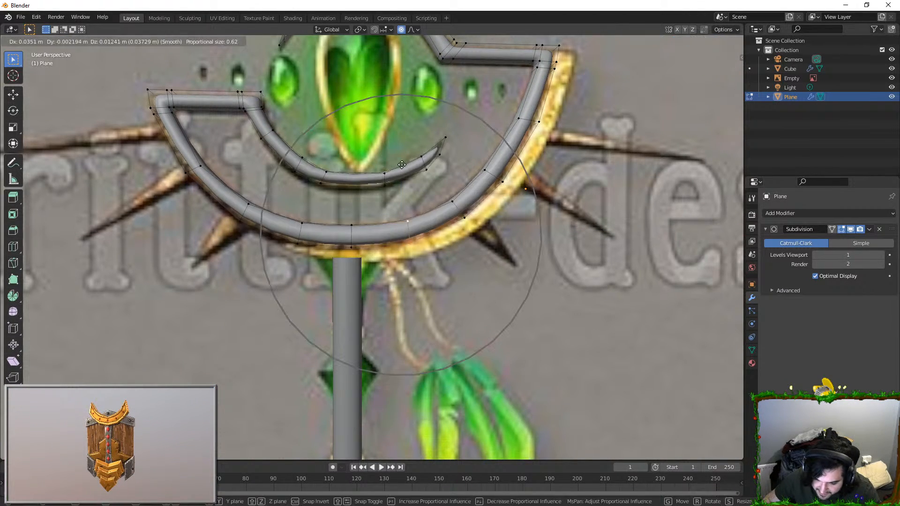
Step: Lower the bottom of the crescent's outer band onto the shaft's top with vertical proportional moves
{"action": "left_click", "coordinate": [417, 30]}
{"action": "key", "text": "g"}
{"action": "key", "text": "z"}
{"action": "scroll", "coordinate": [421, 211], "scroll_direction": "down", "scroll_amount": 9}
{"action": "left_click", "coordinate": [420, 213]}
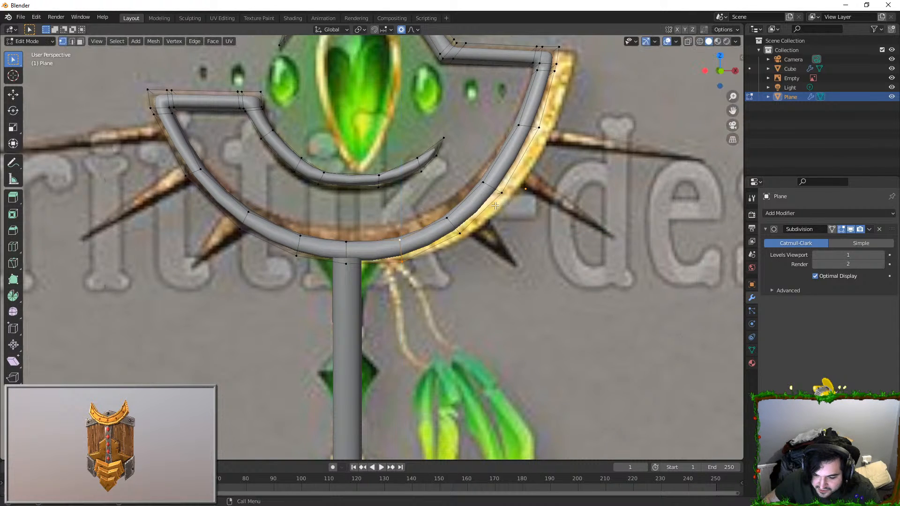
{"action": "key", "text": "g"}
{"action": "key", "text": "z"}
{"action": "left_click", "coordinate": [445, 206]}
Step: Shift the lower right part of the outer band with proportional moves to smooth its curve
{"action": "middle_click_drag", "start_coordinate": [488, 182], "coordinate": [427, 209], "text": "shift"}
{"action": "key", "text": "g"}
{"action": "key", "text": "x"}
{"action": "left_click", "coordinate": [452, 208]}
{"action": "middle_click_drag", "start_coordinate": [510, 139], "coordinate": [525, 208], "text": "shift"}
{"action": "key", "text": "g"}
{"action": "left_click", "coordinate": [514, 204]}
Step: Adjust the height of the outer band's bottom vertices with a vertical proportional move and leave mesh editing
{"action": "middle_click_drag", "start_coordinate": [387, 291], "coordinate": [425, 297], "text": "shift"}
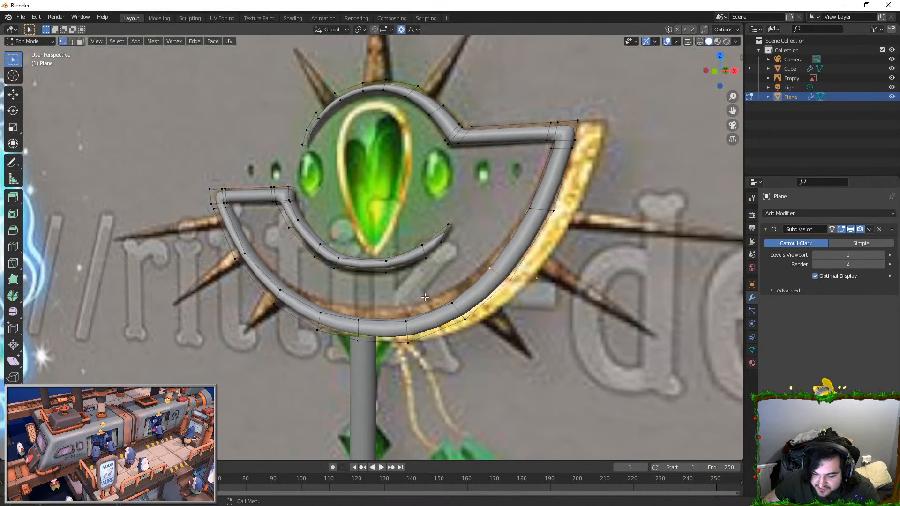
{"action": "key", "text": "g"}
{"action": "key", "text": "z"}
{"action": "left_click", "coordinate": [425, 346]}
{"action": "key", "text": "Tab"}
Step: Add an edge loop around the crescent's side walls and slide it toward the edge nearest the reference image
{"action": "middle_click_drag", "start_coordinate": [452, 263], "coordinate": [369, 263]}
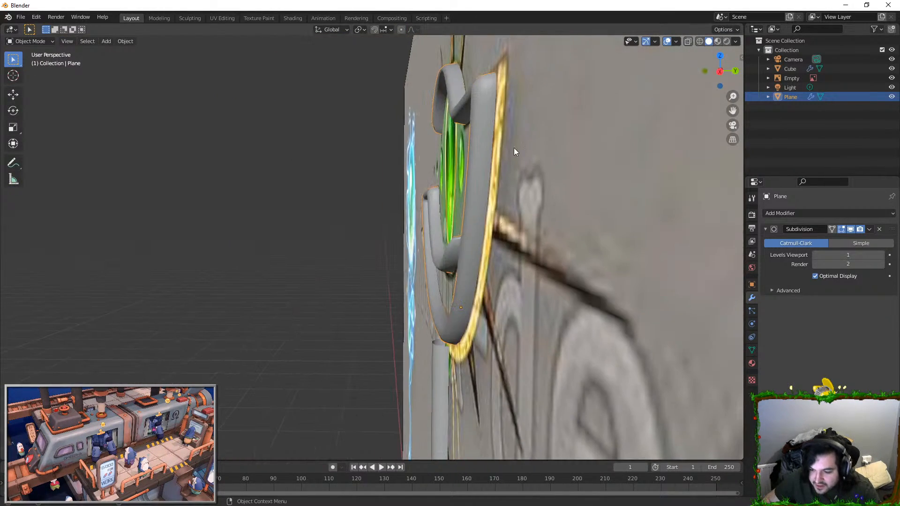
{"action": "key", "text": "Tab"}
{"action": "middle_click_drag", "start_coordinate": [504, 163], "coordinate": [520, 135]}
{"action": "key", "text": "g"}
{"action": "key", "text": "g"}
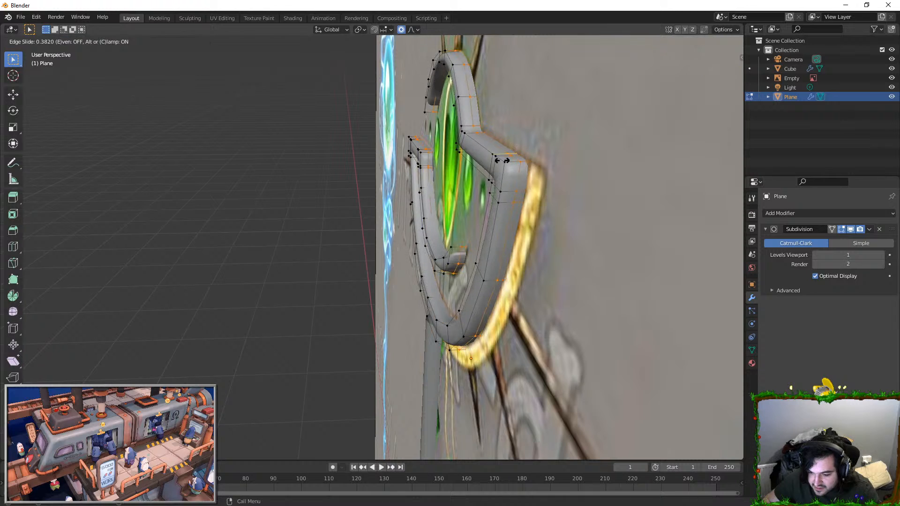
{"action": "left_click", "coordinate": [512, 157]}
{"action": "left_click", "coordinate": [533, 153]}
{"action": "middle_click_drag", "start_coordinate": [533, 153], "coordinate": [508, 154]}
{"action": "key", "text": "g"}
{"action": "left_click", "coordinate": [515, 155]}
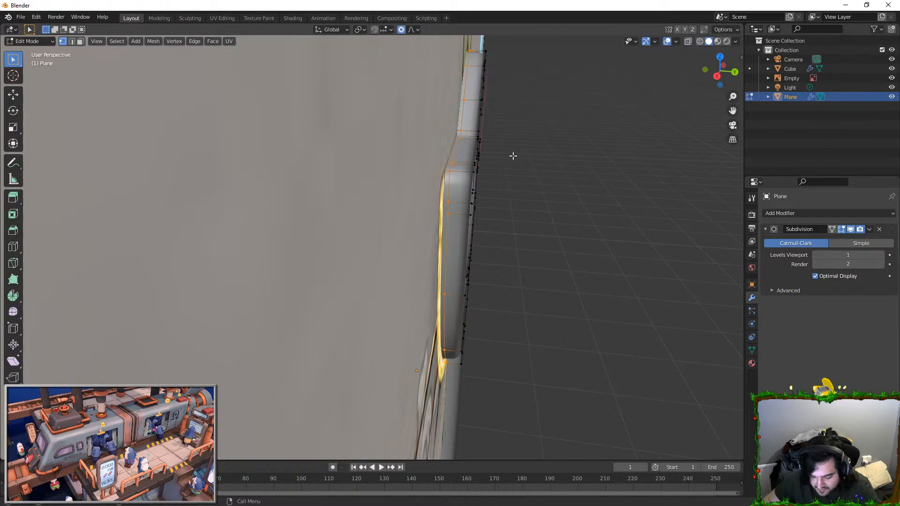
Step: Select the strip of faces along the crescent's outer side, on the half nearest the reference image
{"action": "key", "text": "Tab"}
{"action": "middle_click_drag", "start_coordinate": [492, 159], "coordinate": [359, 127]}
{"action": "key", "text": "Tab"}
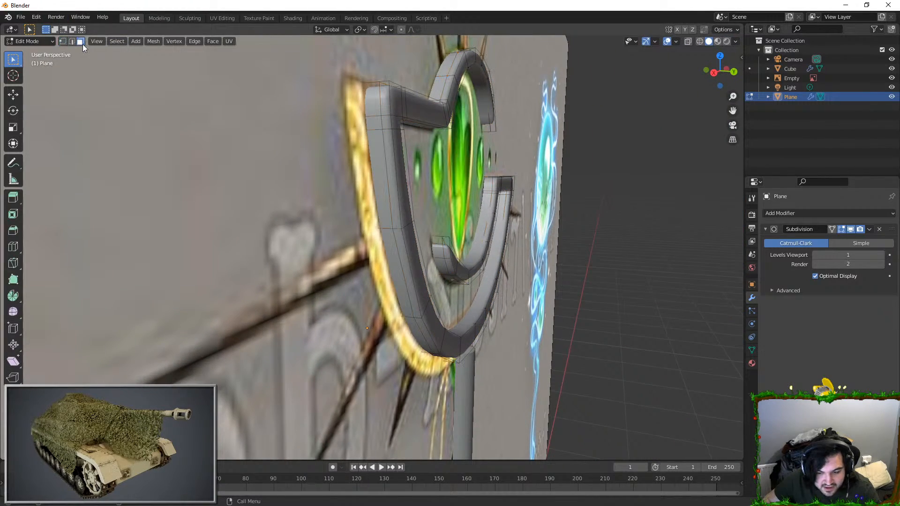
{"action": "middle_click_drag", "start_coordinate": [416, 329], "coordinate": [361, 275]}
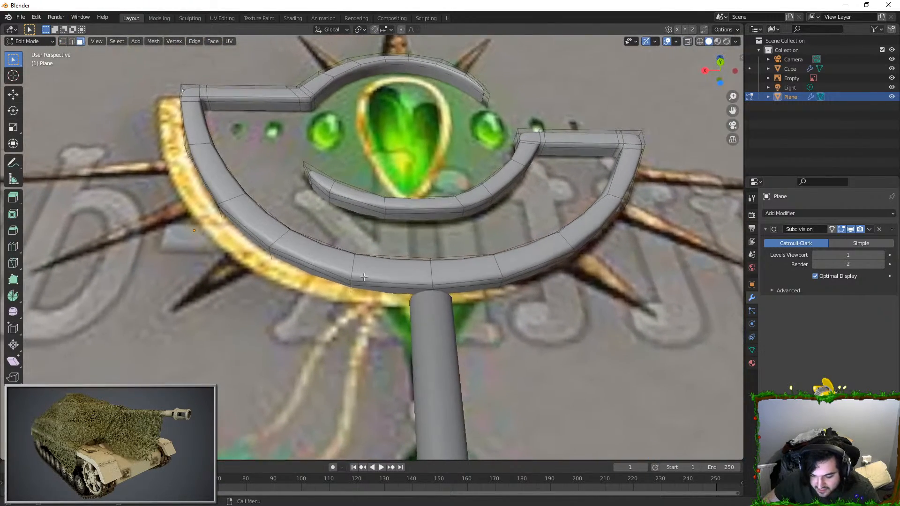
{"action": "middle_click_drag", "start_coordinate": [202, 215], "coordinate": [304, 138]}
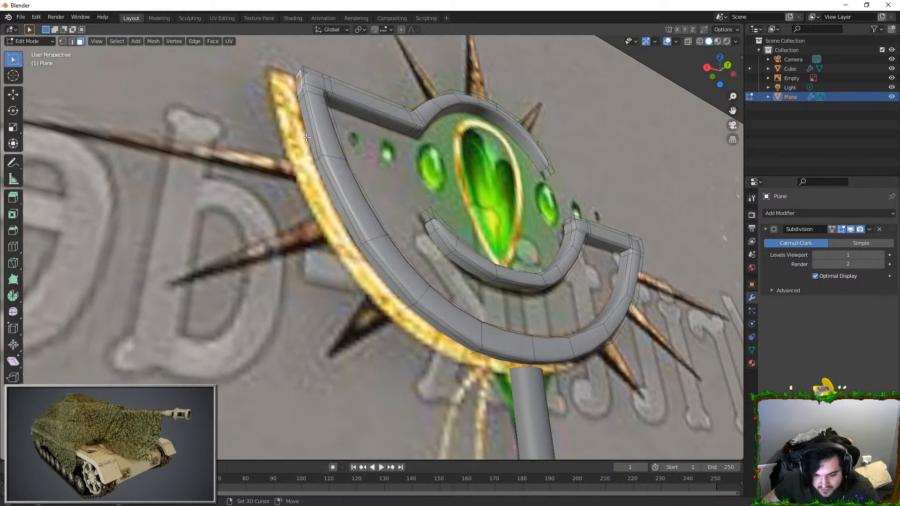
{"action": "middle_click_drag", "start_coordinate": [378, 277], "coordinate": [289, 239], "text": "shift"}
{"action": "middle_click_drag", "start_coordinate": [360, 285], "coordinate": [384, 257]}
{"action": "left_click", "coordinate": [386, 264]}
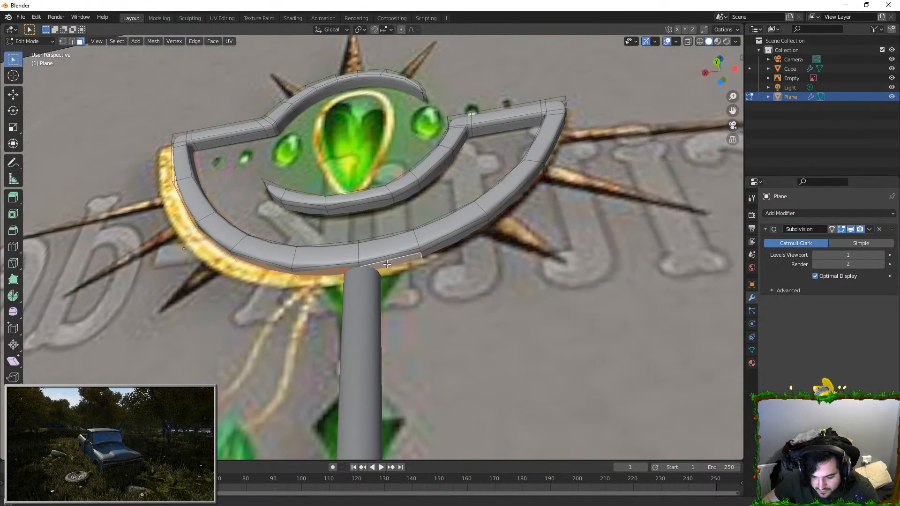
Step: Extrude the selected side faces into an outer rim and shift it along X over the reference's gold edging
{"action": "key", "text": "e"}
{"action": "left_click", "coordinate": [388, 268]}
{"action": "middle_click_drag", "start_coordinate": [389, 268], "coordinate": [207, 40]}
{"action": "key", "text": "g"}
{"action": "key", "text": "x"}
{"action": "left_click", "coordinate": [253, 202]}
{"action": "scroll", "coordinate": [263, 193], "scroll_direction": "up", "scroll_amount": 1}
{"action": "middle_click_drag", "start_coordinate": [263, 193], "coordinate": [329, 222], "text": "shift"}
{"action": "scroll", "coordinate": [329, 222], "scroll_direction": "down", "scroll_amount": 2}
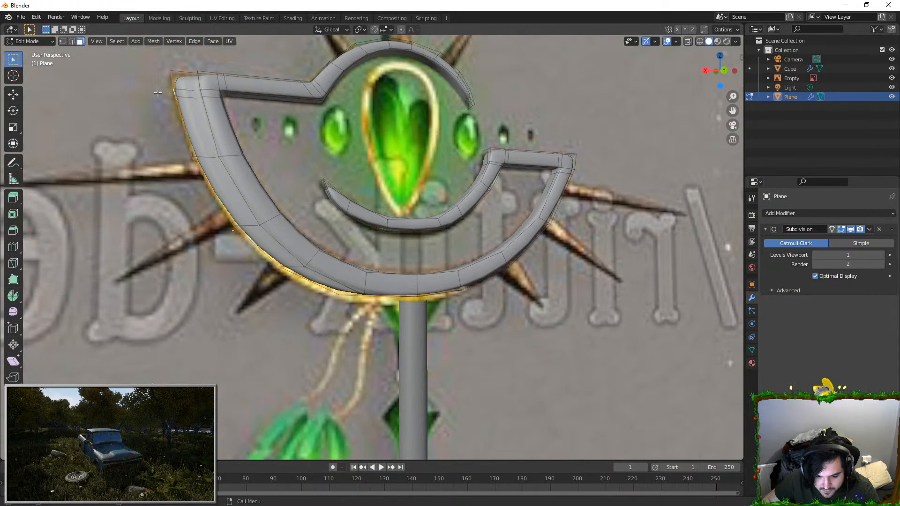
Step: With X-ray display on, move the rim's upper corner and lower end along Z to match the gold edging
{"action": "left_click", "coordinate": [688, 41]}
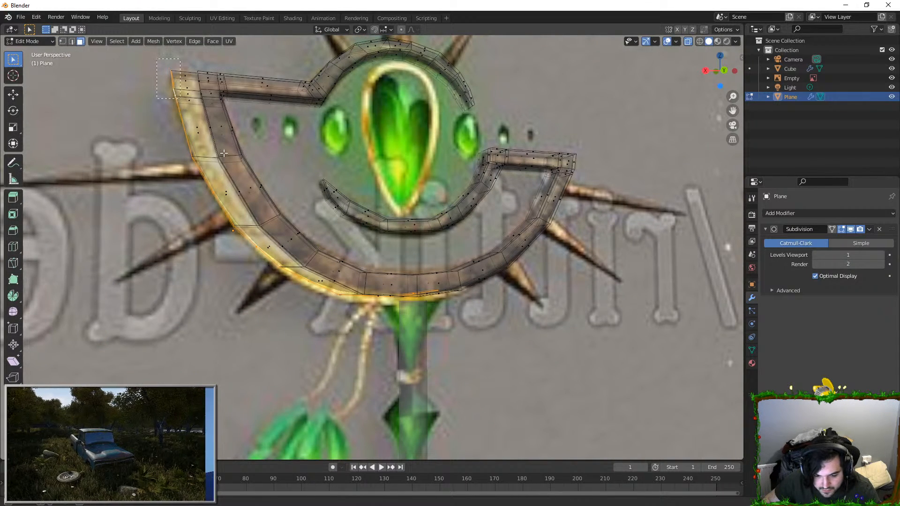
{"action": "key", "text": "g"}
{"action": "key", "text": "z"}
{"action": "left_click", "coordinate": [441, 227]}
{"action": "left_click", "coordinate": [304, 285], "text": "shift"}
{"action": "middle_click_drag", "start_coordinate": [376, 235], "coordinate": [364, 232]}
{"action": "key", "text": "g"}
{"action": "key", "text": "z"}
{"action": "left_click", "coordinate": [370, 233]}
{"action": "key", "text": "Tab"}
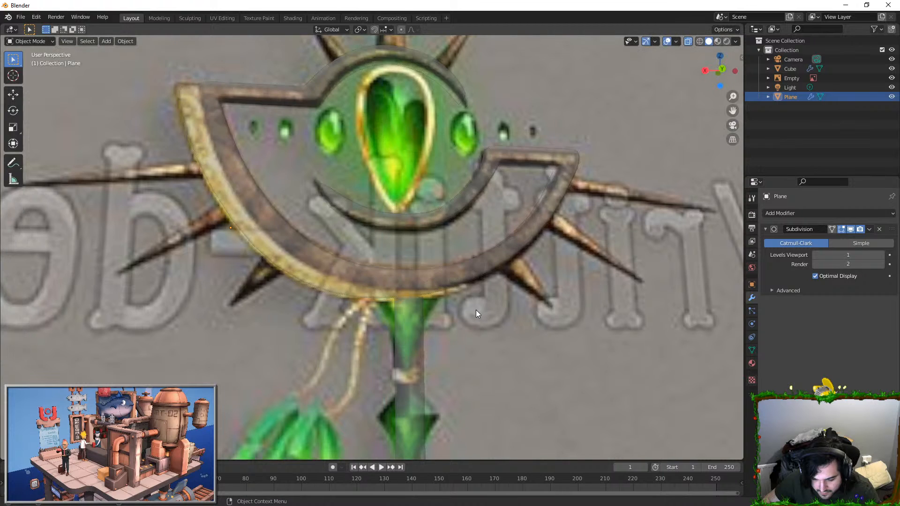
Step: Slide the rim's upper corner along its edge to refine the fit and leave mesh editing
{"action": "key", "text": "Tab"}
{"action": "key", "text": "g"}
{"action": "key", "text": "g"}
{"action": "left_click", "coordinate": [187, 76]}
{"action": "left_click", "coordinate": [178, 75]}
{"action": "key", "text": "Tab"}
{"action": "middle_click_drag", "start_coordinate": [223, 155], "coordinate": [339, 193], "text": "shift"}
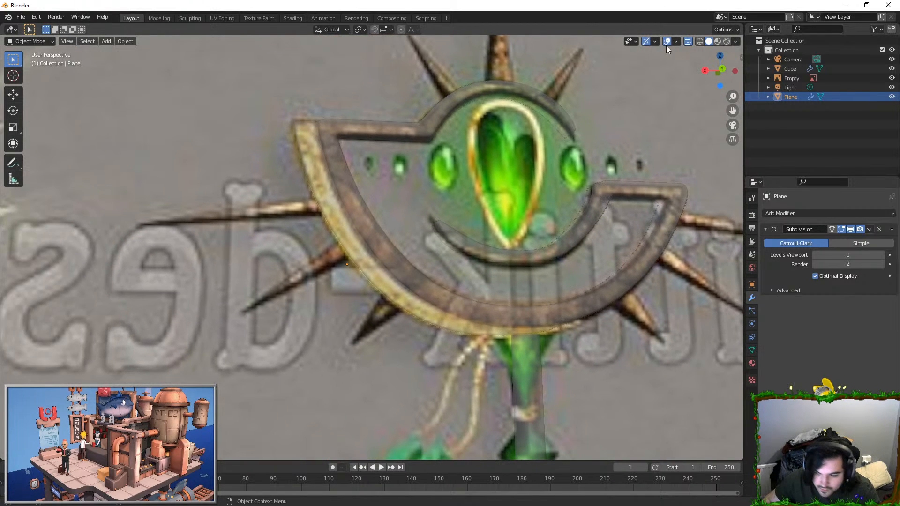
Step: Turn off X-ray display and examine the whole staff down to the lower end of its shaft
{"action": "left_click", "coordinate": [688, 42]}
{"action": "middle_click_drag", "start_coordinate": [319, 161], "coordinate": [569, 193]}
{"action": "scroll", "coordinate": [570, 191], "scroll_direction": "down", "scroll_amount": 4}
{"action": "left_click", "coordinate": [595, 135]}
{"action": "middle_click_drag", "start_coordinate": [595, 136], "coordinate": [420, 227]}
{"action": "scroll", "coordinate": [478, 151], "scroll_direction": "up", "scroll_amount": 3}
{"action": "scroll", "coordinate": [399, 177], "scroll_direction": "down", "scroll_amount": 5}
{"action": "scroll", "coordinate": [446, 209], "scroll_direction": "down", "scroll_amount": 2}
{"action": "scroll", "coordinate": [420, 227], "scroll_direction": "down", "scroll_amount": 2}
{"action": "middle_click_drag", "start_coordinate": [412, 266], "coordinate": [401, 226], "text": "shift"}
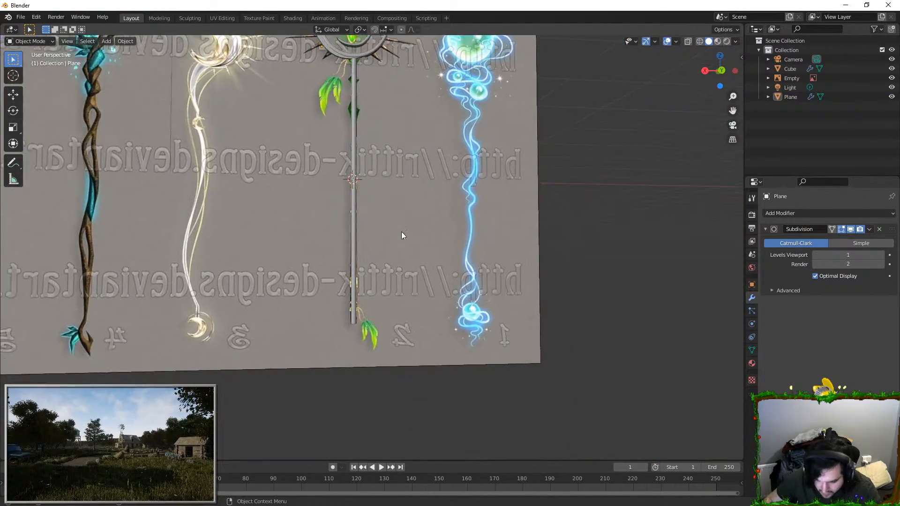
Step: Duplicate the shaft and shorten the copy strongly along the Z axis
{"action": "scroll", "coordinate": [401, 226], "scroll_direction": "up", "scroll_amount": 2}
{"action": "left_click", "coordinate": [347, 190]}
{"action": "middle_click_drag", "start_coordinate": [347, 190], "coordinate": [392, 326], "text": "shift"}
{"action": "scroll", "coordinate": [409, 156], "scroll_direction": "up", "scroll_amount": 2}
{"action": "scroll", "coordinate": [409, 155], "scroll_direction": "down", "scroll_amount": 2}
{"action": "key", "text": "shift+d"}
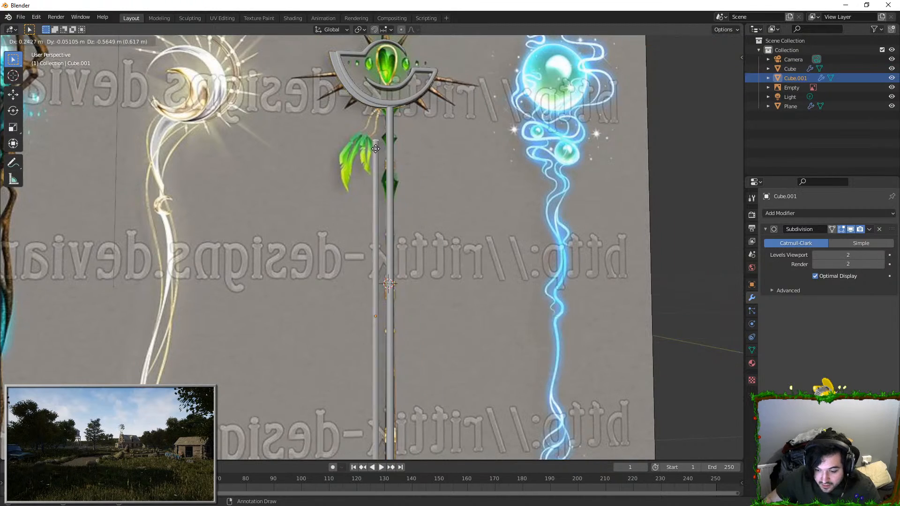
{"action": "key", "text": "s"}
{"action": "key", "text": "z"}
{"action": "left_click", "coordinate": [381, 266]}
Step: Flatten the shaft copy further along Z and scale it into a short ring around the shaft
{"action": "scroll", "coordinate": [403, 220], "scroll_direction": "up", "scroll_amount": 3}
{"action": "key", "text": "s"}
{"action": "key", "text": "z"}
{"action": "left_click", "coordinate": [406, 287]}
{"action": "key", "text": "s"}
{"action": "left_click", "coordinate": [442, 299]}
Step: Try to close the ring's open ends by scaling their edges inward toward the shaft
{"action": "key", "text": "Tab"}
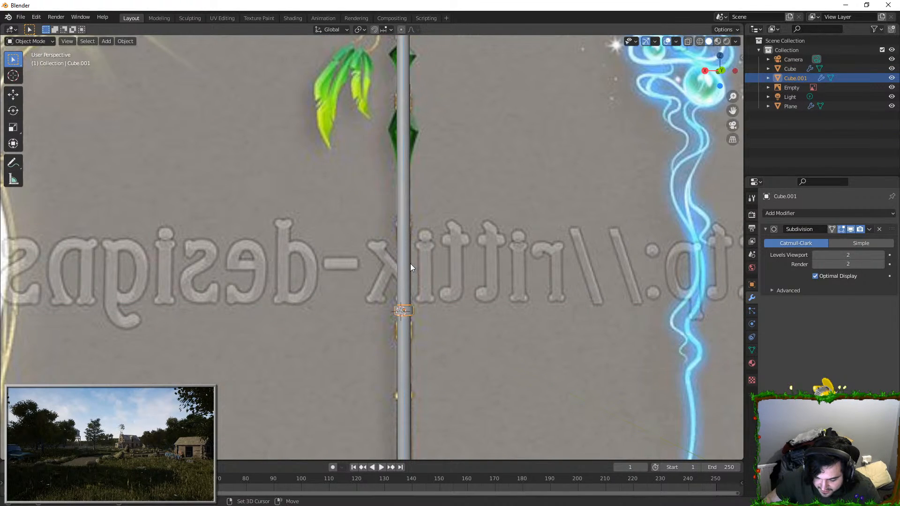
{"action": "scroll", "coordinate": [417, 278], "scroll_direction": "up", "scroll_amount": 5}
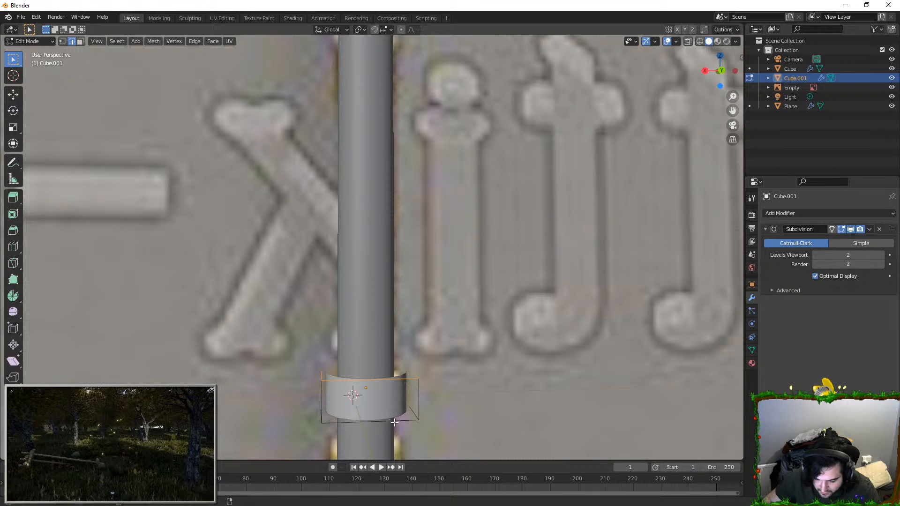
{"action": "middle_click_drag", "start_coordinate": [401, 324], "coordinate": [478, 276]}
{"action": "key", "text": "s"}
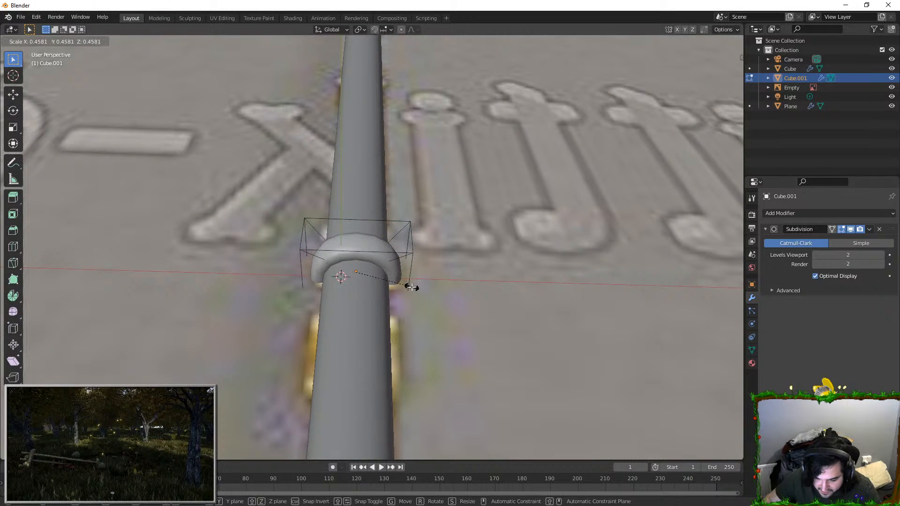
{"action": "left_click", "coordinate": [407, 285]}
{"action": "key", "text": "g"}
{"action": "key", "text": "g"}
{"action": "left_click", "coordinate": [412, 256]}
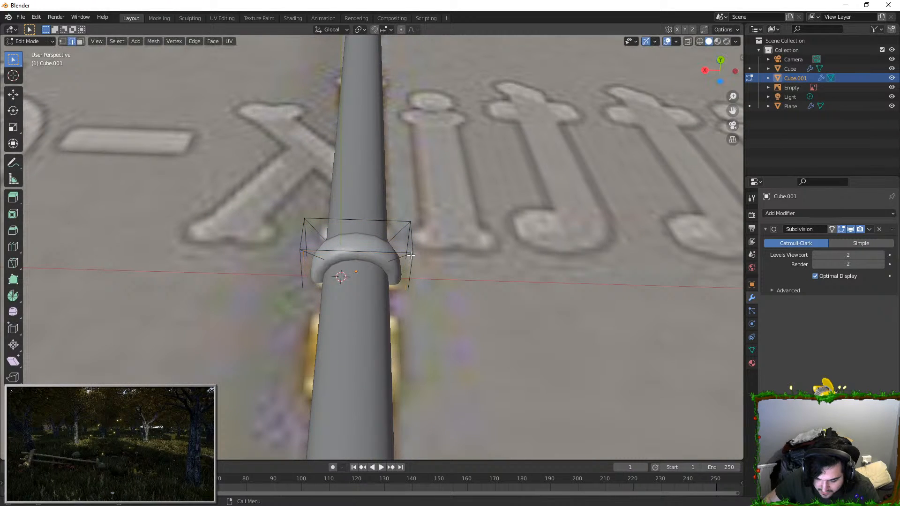
Step: Try scaling the ring's end edges with single-axis constraints along X, Z and Y
{"action": "key", "text": "s"}
{"action": "key", "text": "x"}
{"action": "middle_click_drag", "start_coordinate": [418, 243], "coordinate": [521, 272]}
{"action": "right_click", "coordinate": [400, 290]}
{"action": "key", "text": "s"}
{"action": "right_click", "coordinate": [520, 272]}
{"action": "key", "text": "s"}
{"action": "right_click", "coordinate": [484, 250]}
{"action": "key", "text": "s"}
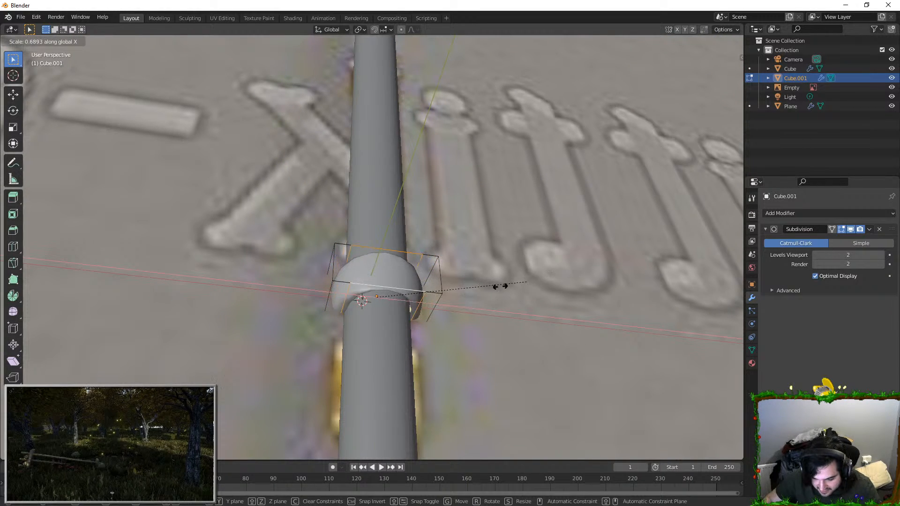
{"action": "key", "text": "z"}
{"action": "right_click", "coordinate": [434, 312]}
{"action": "key", "text": "s"}
{"action": "middle_click_drag", "start_coordinate": [591, 287], "coordinate": [500, 287]}
{"action": "right_click", "coordinate": [499, 287]}
{"action": "key", "text": "s"}
{"action": "right_click", "coordinate": [511, 283]}
{"action": "key", "text": "s"}
{"action": "key", "text": "y"}
{"action": "right_click", "coordinate": [529, 178]}
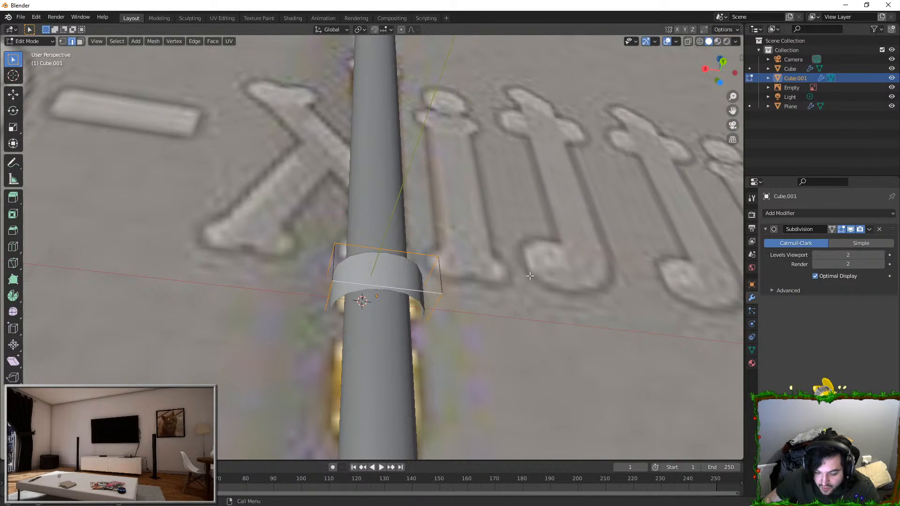
Step: Scale the ring's end edges inward with Z locked, adjust them along Z and leave mesh editing
{"action": "key", "text": "s"}
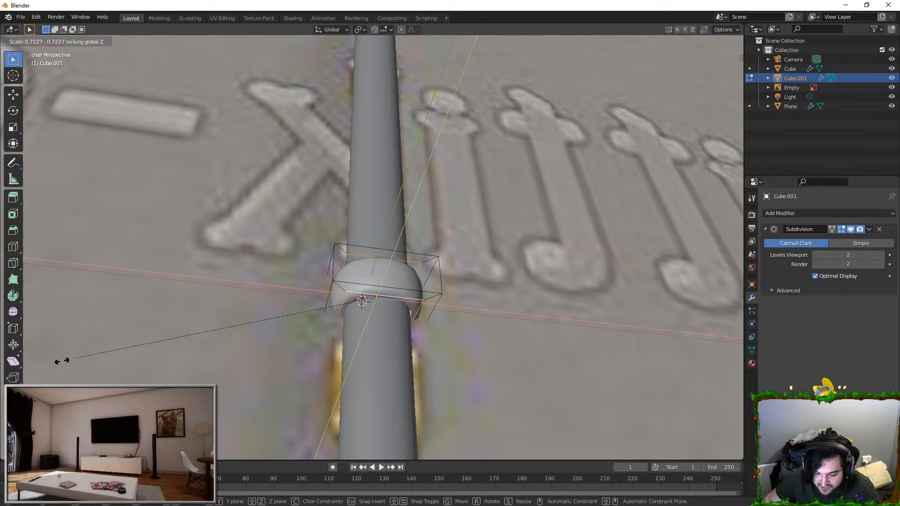
{"action": "left_click", "coordinate": [343, 416]}
{"action": "middle_click_drag", "start_coordinate": [332, 295], "coordinate": [364, 316]}
{"action": "key", "text": "s"}
{"action": "key", "text": "z"}
{"action": "left_click", "coordinate": [395, 245]}
{"action": "key", "text": "Tab"}
{"action": "key", "text": "Tab"}
Step: Scale the ring to fit the reference's narrow gold band, using X-ray display and the front view
{"action": "key", "text": "Tab"}
{"action": "scroll", "coordinate": [369, 270], "scroll_direction": "down", "scroll_amount": 4}
{"action": "middle_click_drag", "start_coordinate": [369, 271], "coordinate": [356, 370]}
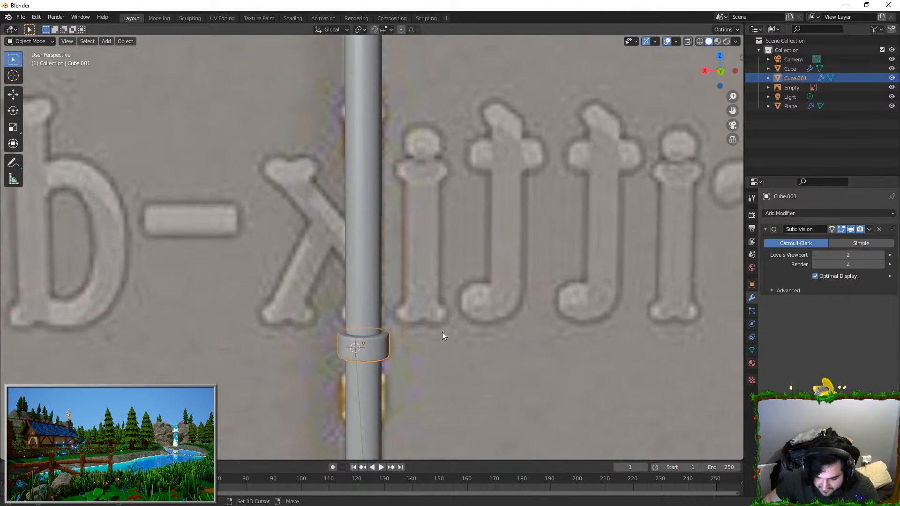
{"action": "middle_click_drag", "start_coordinate": [444, 331], "coordinate": [449, 287], "text": "shift"}
{"action": "key", "text": "Tab"}
{"action": "key", "text": "Tab"}
{"action": "key", "text": "Tab"}
{"action": "key", "text": "Tab"}
{"action": "key", "text": "s"}
{"action": "left_click", "coordinate": [387, 199]}
{"action": "left_click", "coordinate": [687, 41]}
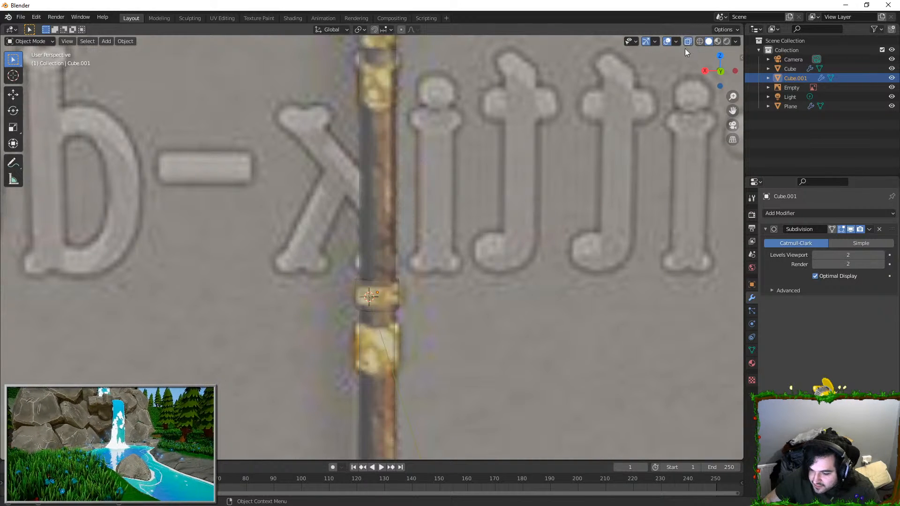
{"action": "key", "text": "KP_1"}
{"action": "scroll", "coordinate": [427, 258], "scroll_direction": "up", "scroll_amount": 6}
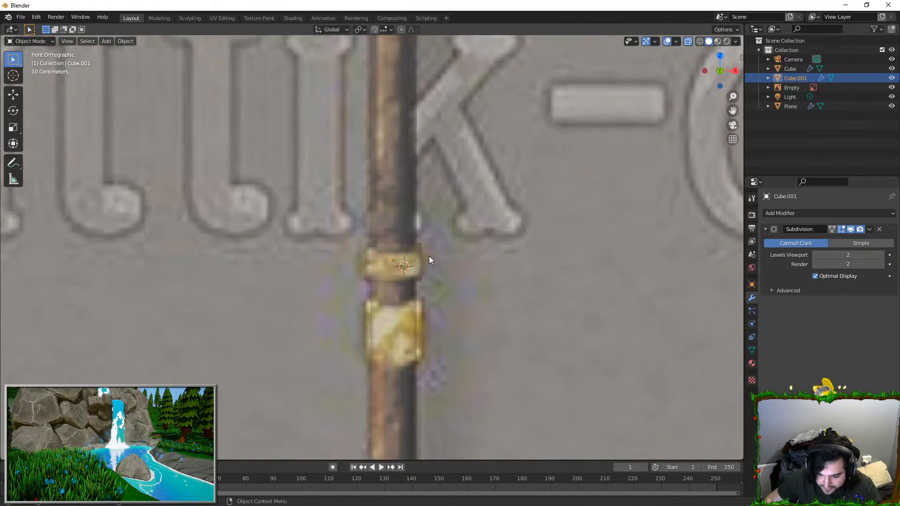
{"action": "left_click", "coordinate": [414, 255]}
{"action": "left_click", "coordinate": [411, 256]}
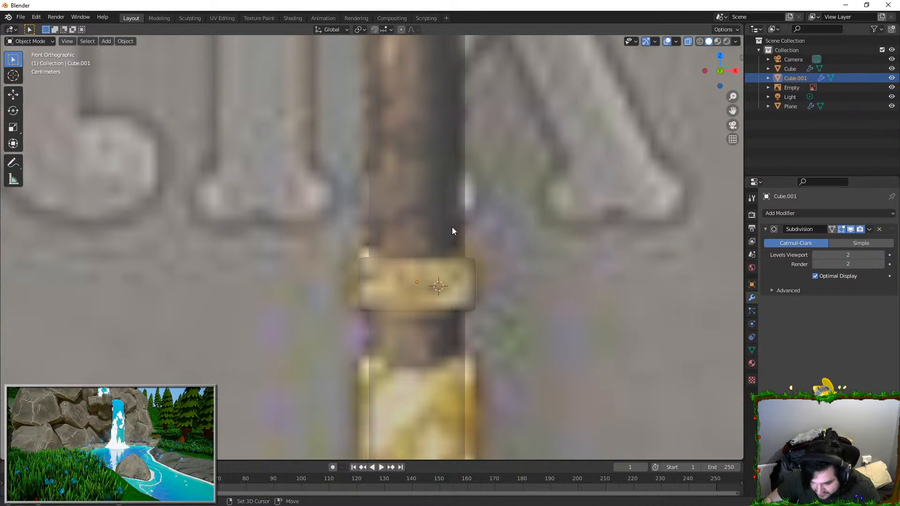
Step: Duplicate the ring down along Z onto the taller gold band below and stretch it vertically
{"action": "middle_click_drag", "start_coordinate": [427, 241], "coordinate": [420, 167], "text": "shift"}
{"action": "key", "text": "shift+d"}
{"action": "key", "text": "z"}
{"action": "left_click", "coordinate": [428, 333]}
{"action": "key", "text": "s"}
{"action": "key", "text": "z"}
{"action": "left_click", "coordinate": [419, 208]}
Step: Reposition the taller ring over its gold band and scale its mesh along Z to match the height
{"action": "key", "text": "g"}
{"action": "middle_click_drag", "start_coordinate": [418, 215], "coordinate": [416, 210]}
{"action": "left_click", "coordinate": [416, 208]}
{"action": "key", "text": "Tab"}
{"action": "key", "text": "s"}
{"action": "middle_click_drag", "start_coordinate": [406, 252], "coordinate": [407, 241]}
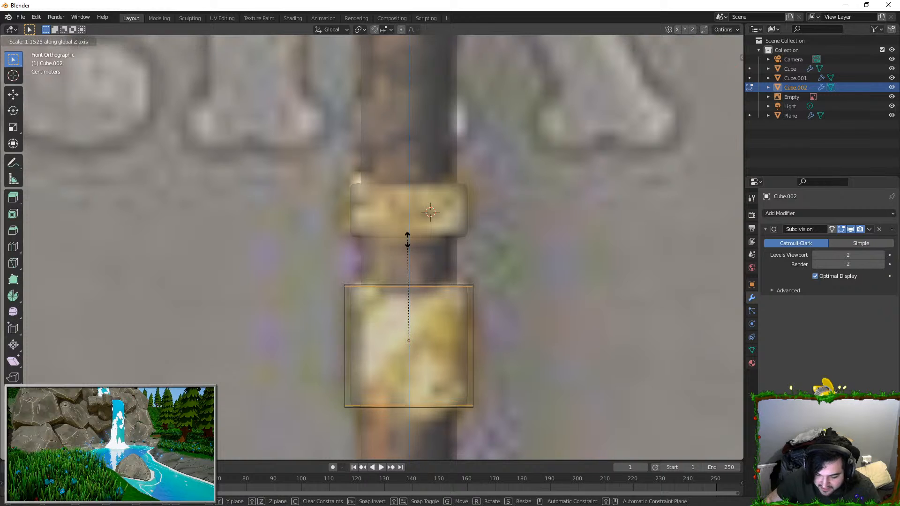
{"action": "left_click", "coordinate": [407, 247]}
{"action": "key", "text": "Tab"}
{"action": "scroll", "coordinate": [405, 276], "scroll_direction": "down", "scroll_amount": 5}
{"action": "middle_click_drag", "start_coordinate": [403, 285], "coordinate": [401, 170], "text": "shift"}
{"action": "left_click", "coordinate": [401, 173]}
{"action": "scroll", "coordinate": [401, 174], "scroll_direction": "down", "scroll_amount": 1}
{"action": "key", "text": "g"}
{"action": "right_click", "coordinate": [402, 175]}
{"action": "left_click", "coordinate": [398, 176]}
{"action": "key", "text": "g"}
{"action": "right_click", "coordinate": [401, 177]}
{"action": "left_click", "coordinate": [402, 178]}
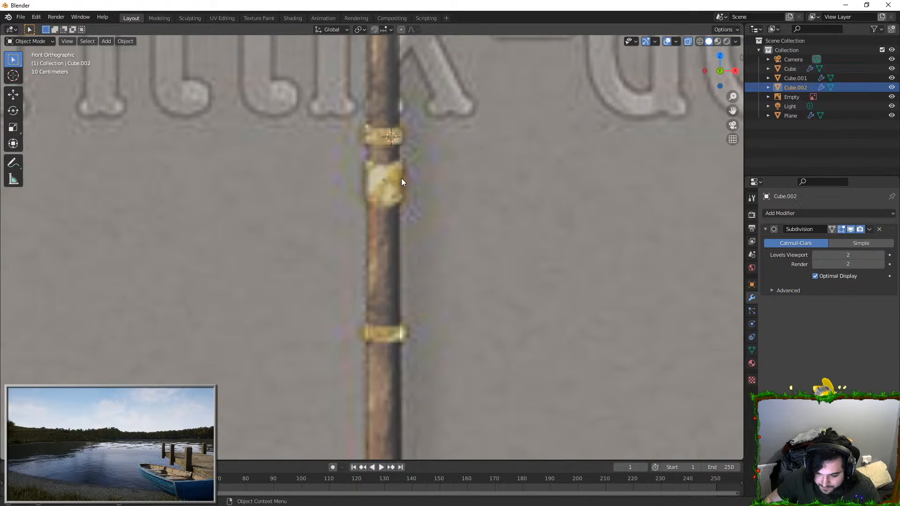
Step: Duplicate the taller ring down onto the next narrow gold band and shorten it along Z to fit
{"action": "key", "text": "shift+d"}
{"action": "key", "text": "shift+z"}
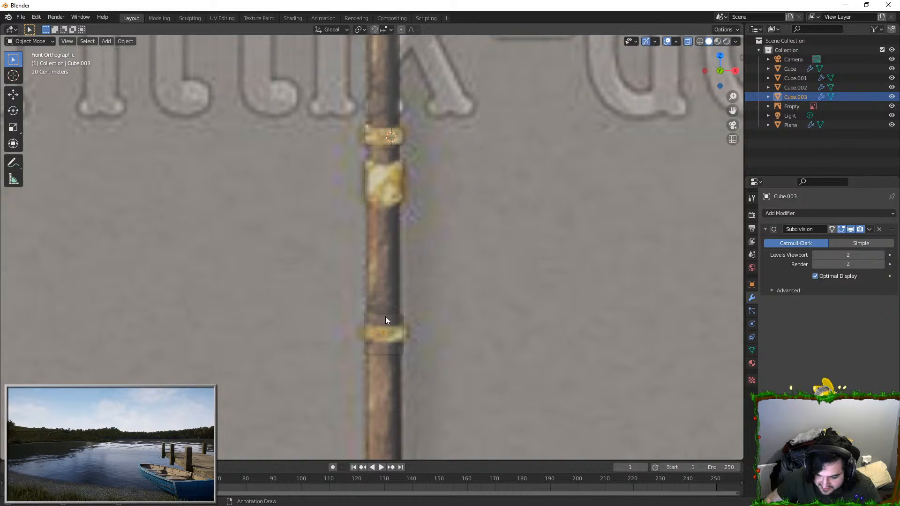
{"action": "left_click", "coordinate": [389, 291]}
{"action": "scroll", "coordinate": [393, 244], "scroll_direction": "down", "scroll_amount": 3}
{"action": "scroll", "coordinate": [397, 206], "scroll_direction": "up", "scroll_amount": 3}
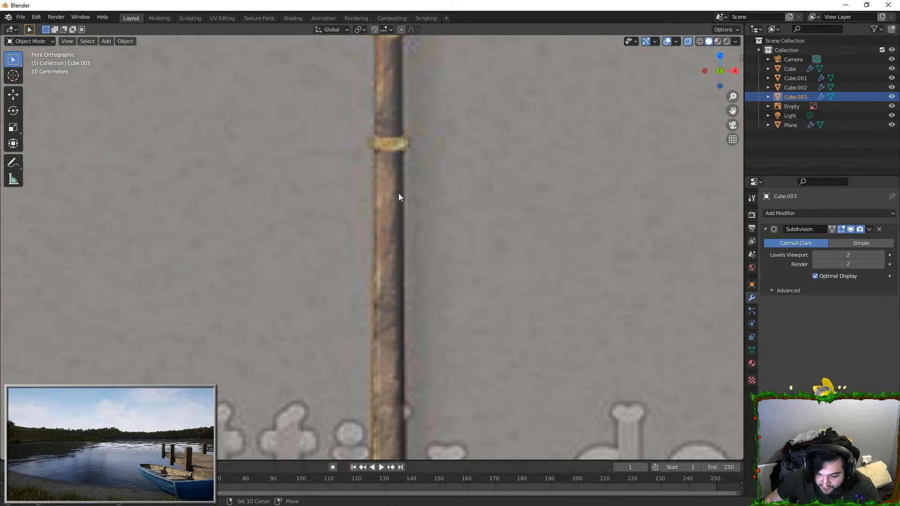
Step: Duplicate the ring onto the tall gold band near the shaft's lower end and align it along Z
{"action": "left_click", "coordinate": [393, 392]}
{"action": "middle_click_drag", "start_coordinate": [393, 391], "coordinate": [405, 162], "text": "shift"}
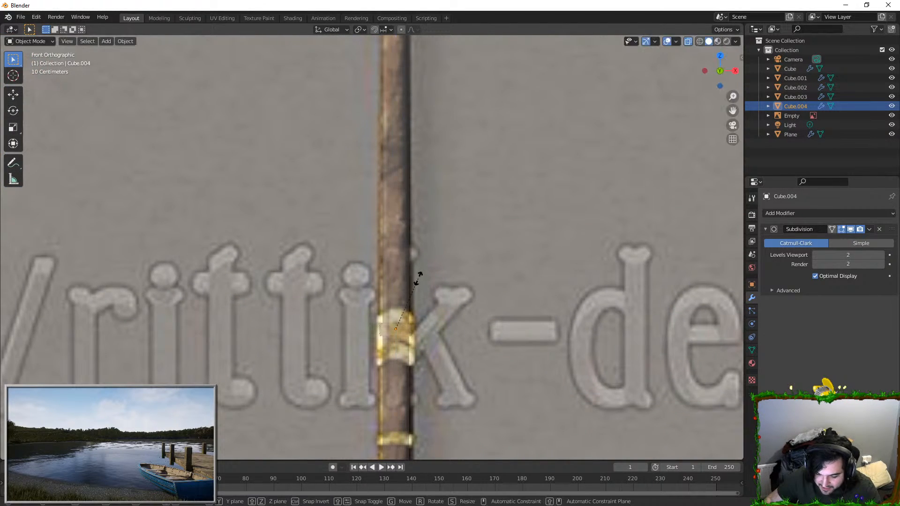
{"action": "left_click", "coordinate": [426, 114]}
{"action": "key", "text": "g"}
{"action": "key", "text": "z"}
{"action": "left_click", "coordinate": [426, 118]}
Step: Duplicate the ring down onto the narrow gold band below and scale its height along Z
{"action": "middle_click_drag", "start_coordinate": [408, 305], "coordinate": [416, 164], "text": "shift"}
{"action": "key", "text": "shift+d"}
{"action": "key", "text": "z"}
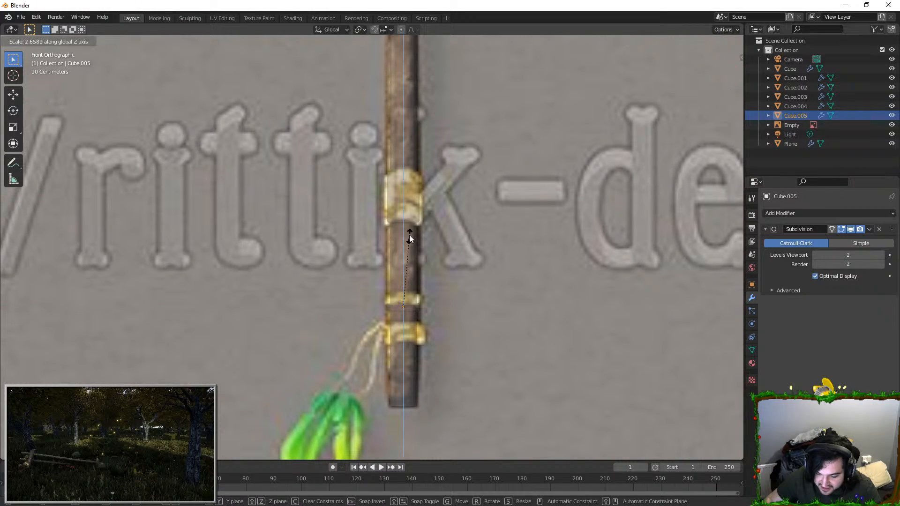
{"action": "scroll", "coordinate": [407, 173], "scroll_direction": "down", "scroll_amount": 5}
{"action": "scroll", "coordinate": [387, 193], "scroll_direction": "up", "scroll_amount": 6}
{"action": "left_click", "coordinate": [349, 180]}
{"action": "left_click", "coordinate": [350, 180]}
{"action": "middle_click_drag", "start_coordinate": [349, 214], "coordinate": [366, 380], "text": "shift"}
{"action": "key", "text": "shift+d"}
{"action": "key", "text": "z"}
{"action": "right_click", "coordinate": [407, 185]}
{"action": "key", "text": "ctrl+z"}
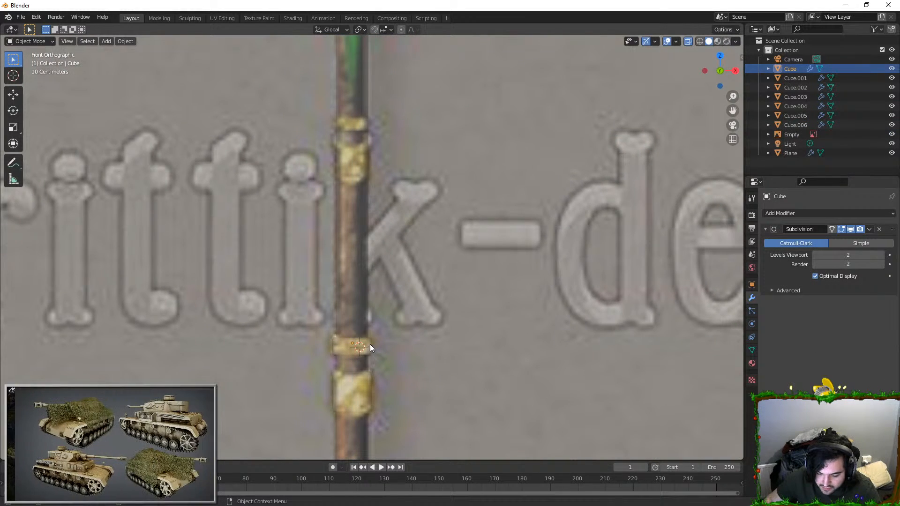
Step: Duplicate the ring up the shaft onto the tall gold band below the larger green crystal and scale it to fit
{"action": "left_click", "coordinate": [370, 344]}
{"action": "key", "text": "g"}
{"action": "right_click", "coordinate": [392, 302]}
{"action": "key", "text": "shift+d"}
{"action": "left_click", "coordinate": [409, 132]}
{"action": "key", "text": "s"}
{"action": "left_click", "coordinate": [364, 92]}
{"action": "middle_click_drag", "start_coordinate": [363, 91], "coordinate": [372, 164], "text": "shift"}
Step: Duplicate that ring onto the narrow gold band just above and shorten it along Z to fit
{"action": "key", "text": "shift+d"}
{"action": "key", "text": "shift+z"}
{"action": "right_click", "coordinate": [386, 123]}
{"action": "key", "text": "g"}
{"action": "key", "text": "z"}
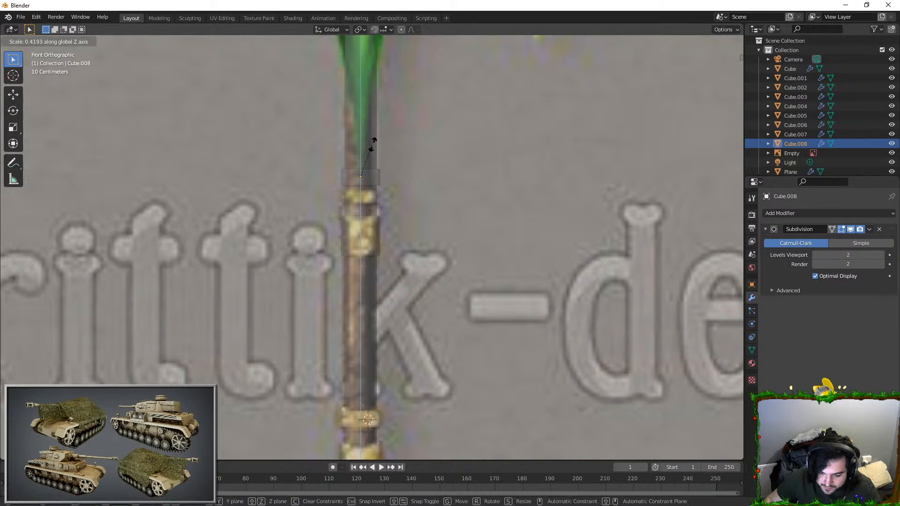
{"action": "left_click", "coordinate": [380, 166]}
Step: Duplicate the ring up along Z and fit it to the gold band between the two green crystals
{"action": "scroll", "coordinate": [383, 169], "scroll_direction": "down", "scroll_amount": 2}
{"action": "scroll", "coordinate": [383, 171], "scroll_direction": "up", "scroll_amount": 2}
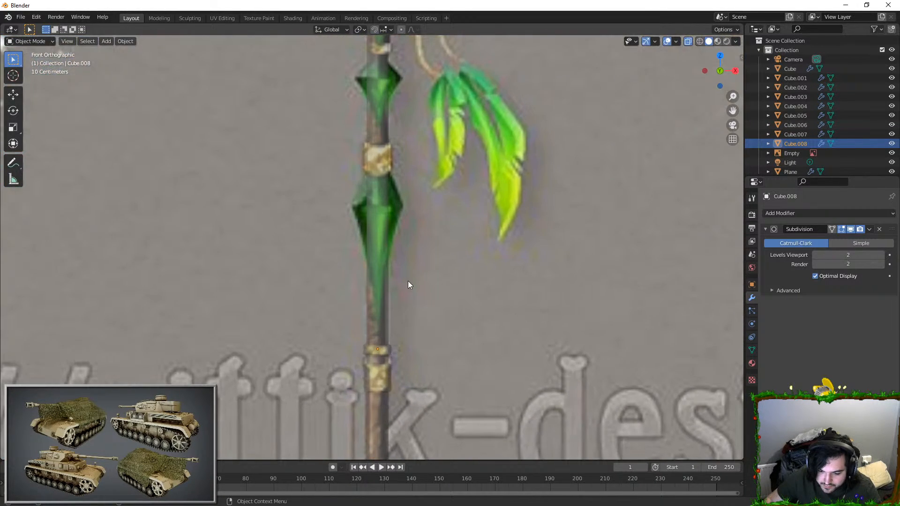
{"action": "key", "text": "shift+d"}
{"action": "key", "text": "z"}
{"action": "left_click", "coordinate": [423, 93]}
{"action": "middle_click_drag", "start_coordinate": [414, 162], "coordinate": [421, 238], "text": "shift"}
{"action": "scroll", "coordinate": [418, 235], "scroll_direction": "up", "scroll_amount": 1}
{"action": "middle_click_drag", "start_coordinate": [389, 189], "coordinate": [395, 207], "text": "shift"}
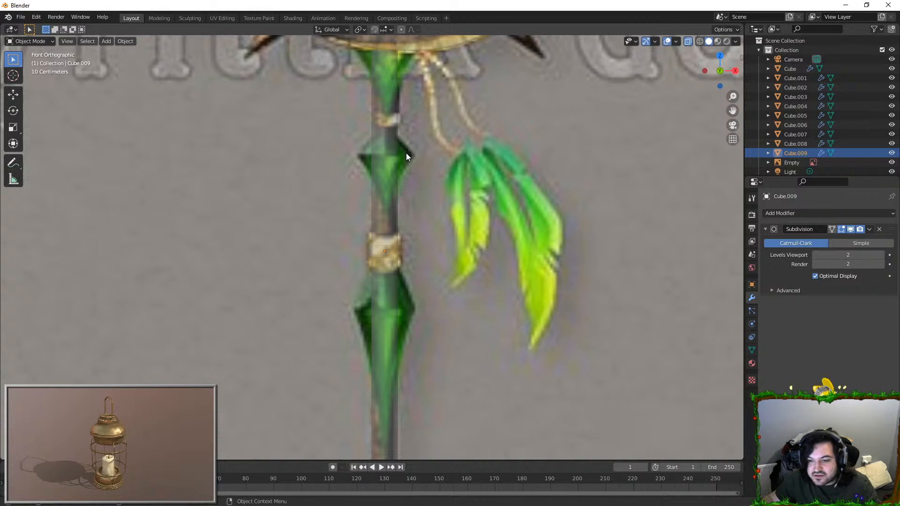
Step: Duplicate the ring up along Z onto the narrow gold band just beneath the crescent head
{"action": "scroll", "coordinate": [430, 229], "scroll_direction": "up", "scroll_amount": 1}
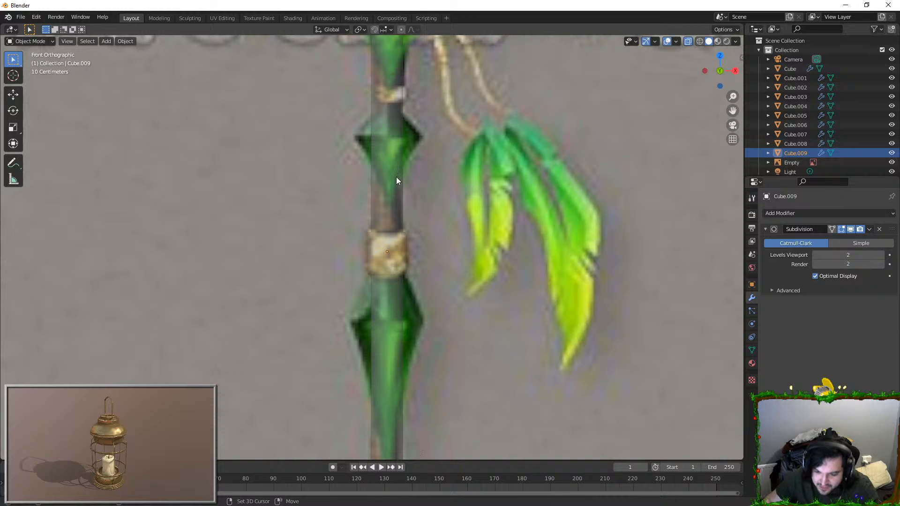
{"action": "middle_click_drag", "start_coordinate": [397, 184], "coordinate": [424, 278], "text": "shift"}
{"action": "key", "text": "shift+d"}
{"action": "key", "text": "z"}
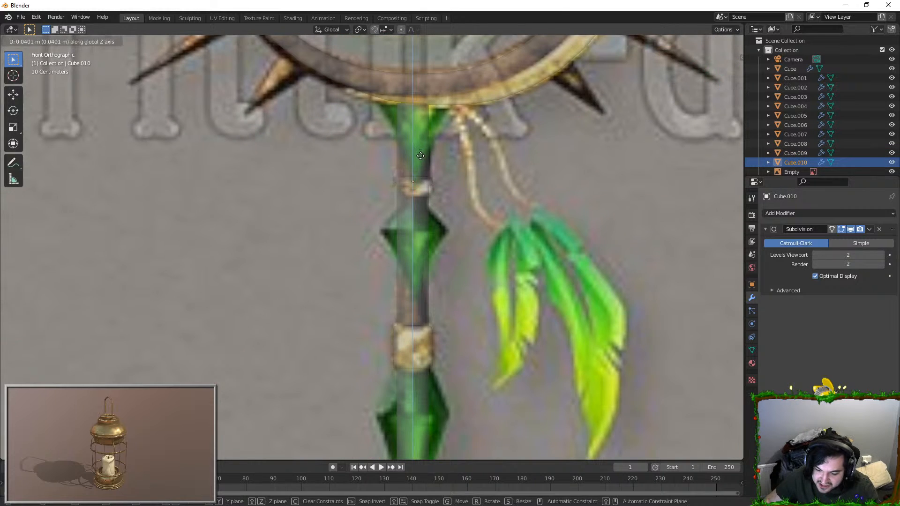
{"action": "left_click", "coordinate": [419, 132]}
{"action": "middle_click_drag", "start_coordinate": [418, 132], "coordinate": [417, 138]}
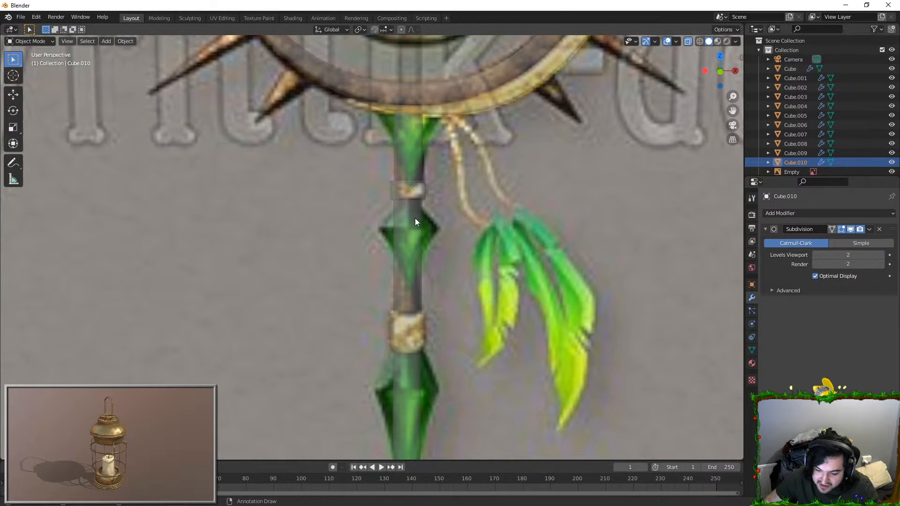
{"action": "left_click", "coordinate": [415, 199]}
{"action": "key", "text": "g"}
{"action": "right_click", "coordinate": [419, 326]}
{"action": "left_click", "coordinate": [419, 327]}
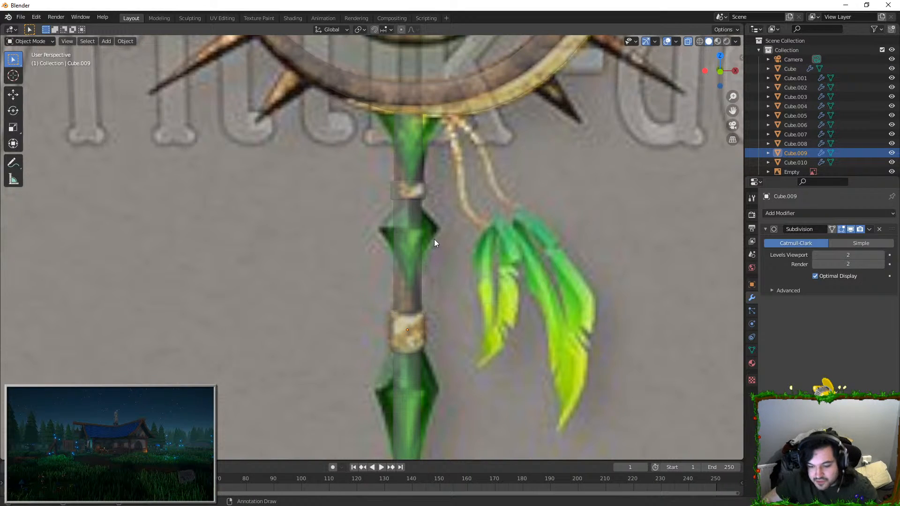
Step: Move the shaft's top end along Z so it meets the underside of the crescent head
{"action": "middle_click_drag", "start_coordinate": [454, 184], "coordinate": [439, 285], "text": "shift"}
{"action": "scroll", "coordinate": [439, 286], "scroll_direction": "up", "scroll_amount": 1}
{"action": "left_click", "coordinate": [390, 218]}
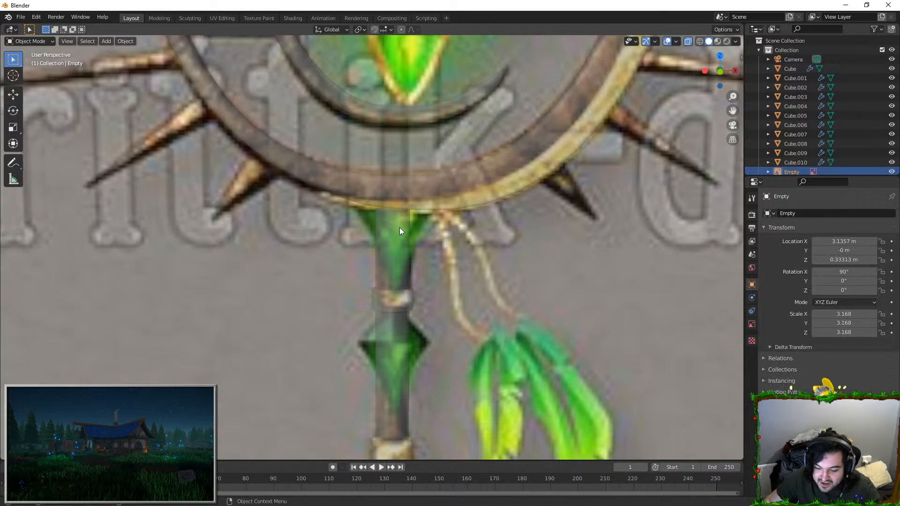
{"action": "middle_click_drag", "start_coordinate": [399, 227], "coordinate": [414, 226]}
{"action": "left_click", "coordinate": [415, 226]}
{"action": "key", "text": "Tab"}
{"action": "key", "text": "g"}
{"action": "key", "text": "z"}
{"action": "left_click", "coordinate": [430, 201]}
{"action": "key", "text": "Tab"}
{"action": "middle_click_drag", "start_coordinate": [395, 266], "coordinate": [417, 182]}
{"action": "key", "text": "Tab"}
{"action": "key", "text": "Tab"}
Step: Add a cube in front view, scale it down and place it on the shaft by the middle gold bands
{"action": "scroll", "coordinate": [401, 287], "scroll_direction": "down", "scroll_amount": 12}
{"action": "scroll", "coordinate": [603, 149], "scroll_direction": "up", "scroll_amount": 2}
{"action": "key", "text": "KP_1"}
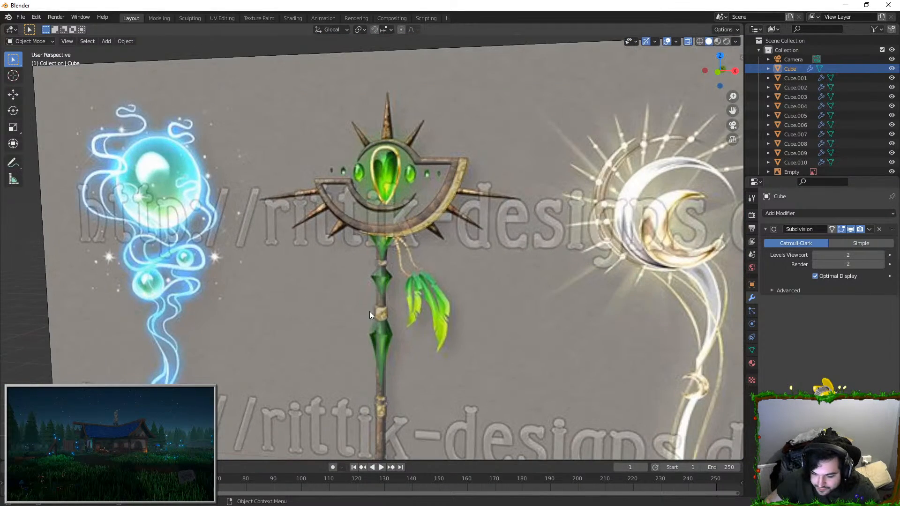
{"action": "key", "text": "shift+a"}
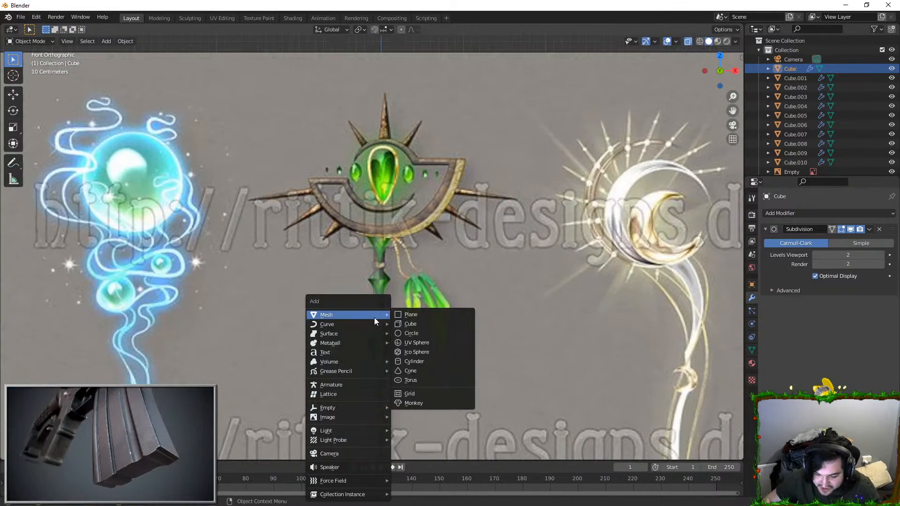
{"action": "left_click", "coordinate": [399, 324]}
{"action": "scroll", "coordinate": [471, 341], "scroll_direction": "down", "scroll_amount": 7}
{"action": "key", "text": "s"}
{"action": "scroll", "coordinate": [391, 229], "scroll_direction": "up", "scroll_amount": 10}
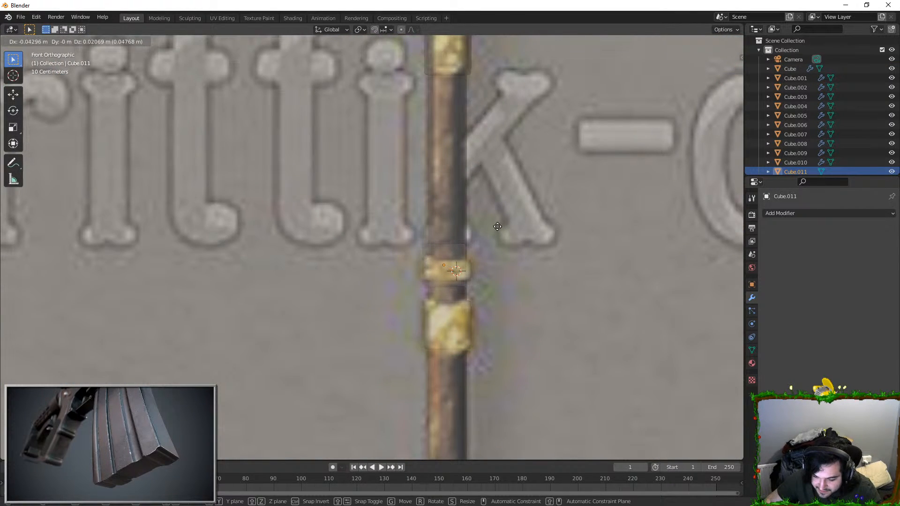
{"action": "left_click", "coordinate": [500, 224]}
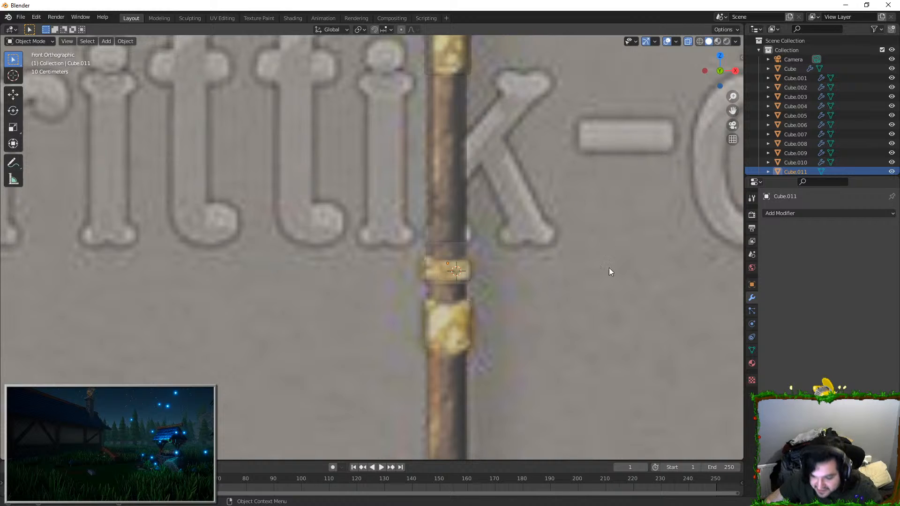
Step: Move the cube up the shaft along Z onto the widest part of the larger green crystal
{"action": "key", "text": "g"}
{"action": "key", "text": "z"}
{"action": "left_click", "coordinate": [513, 142]}
{"action": "middle_click_drag", "start_coordinate": [512, 148], "coordinate": [512, 290], "text": "shift"}
{"action": "key", "text": "g"}
{"action": "key", "text": "z"}
{"action": "left_click", "coordinate": [505, 75]}
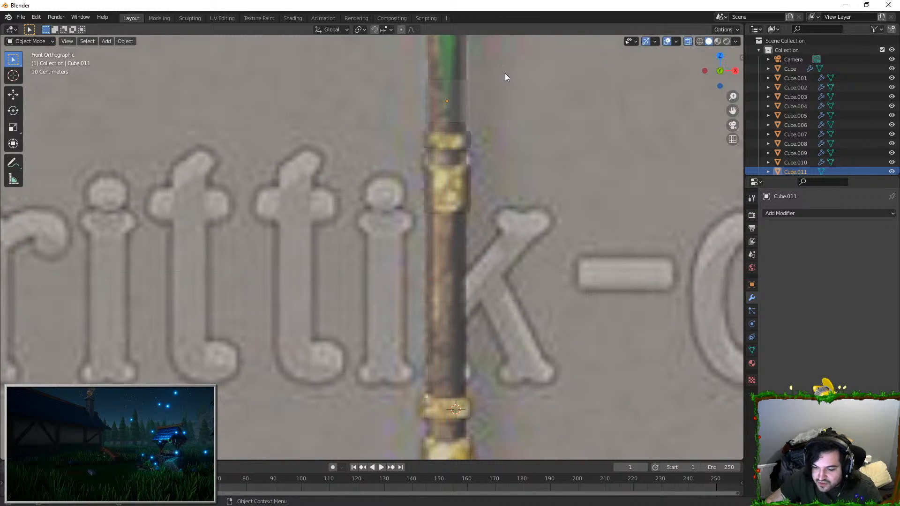
{"action": "middle_click_drag", "start_coordinate": [505, 73], "coordinate": [499, 297], "text": "shift"}
{"action": "scroll", "coordinate": [498, 297], "scroll_direction": "up", "scroll_amount": 4}
{"action": "scroll", "coordinate": [497, 318], "scroll_direction": "down", "scroll_amount": 7}
{"action": "key", "text": "g"}
{"action": "key", "text": "z"}
{"action": "left_click", "coordinate": [477, 200]}
Step: Scale the cube to match the width of the larger green crystal in the reference
{"action": "key", "text": "s"}
{"action": "left_click", "coordinate": [510, 189]}
{"action": "scroll", "coordinate": [448, 142], "scroll_direction": "up", "scroll_amount": 2}
{"action": "middle_click_drag", "start_coordinate": [439, 75], "coordinate": [446, 131], "text": "shift"}
{"action": "key", "text": "Tab"}
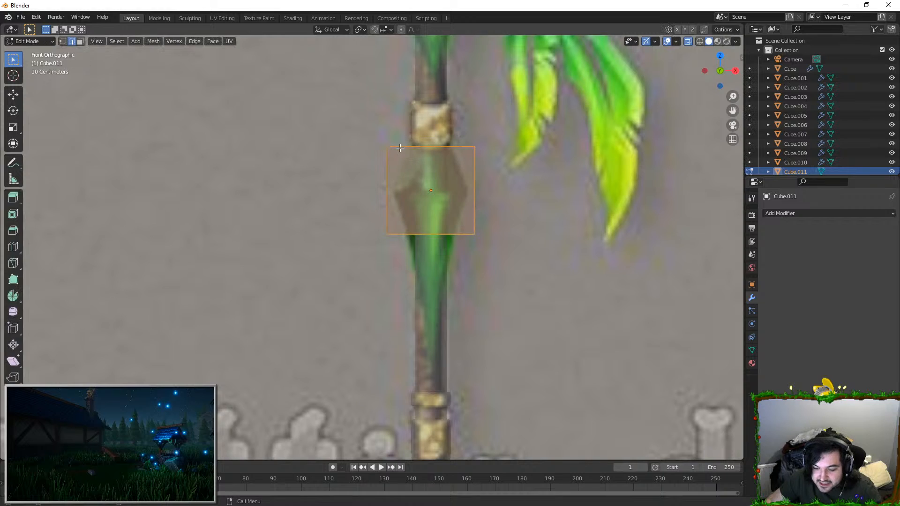
{"action": "key", "text": "Escape"}
{"action": "key", "text": "Tab"}
{"action": "key", "text": "s"}
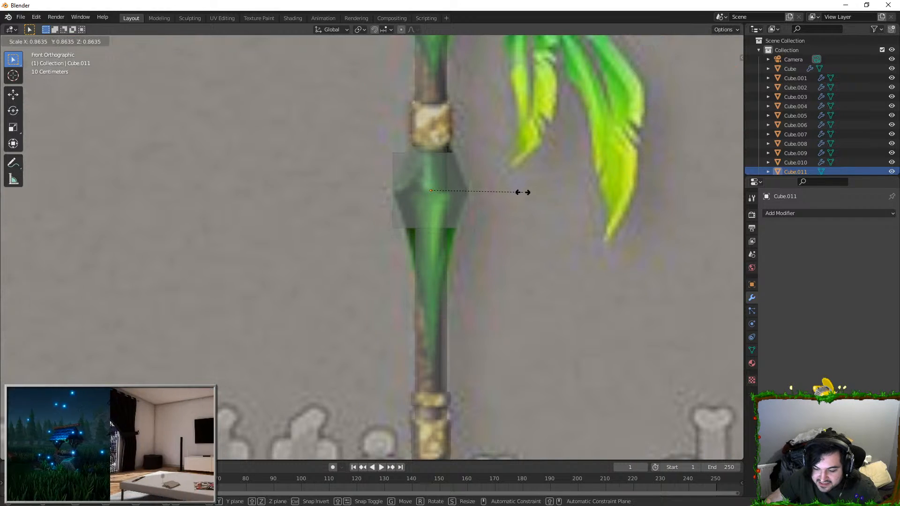
{"action": "left_click", "coordinate": [522, 191]}
Step: Add a horizontal loop cut around the cube's middle, then raise and narrow its top face to follow the crystal's upper taper
{"action": "key", "text": "Tab"}
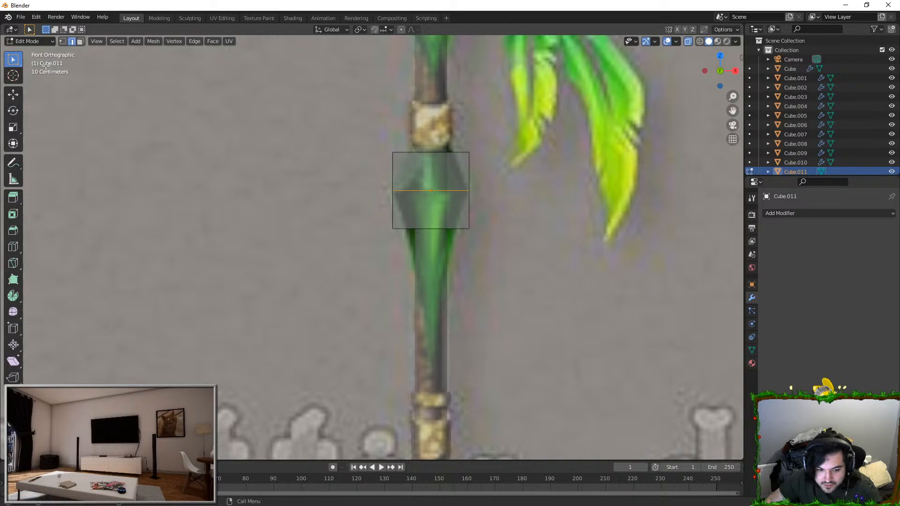
{"action": "key", "text": "g"}
{"action": "key", "text": "z"}
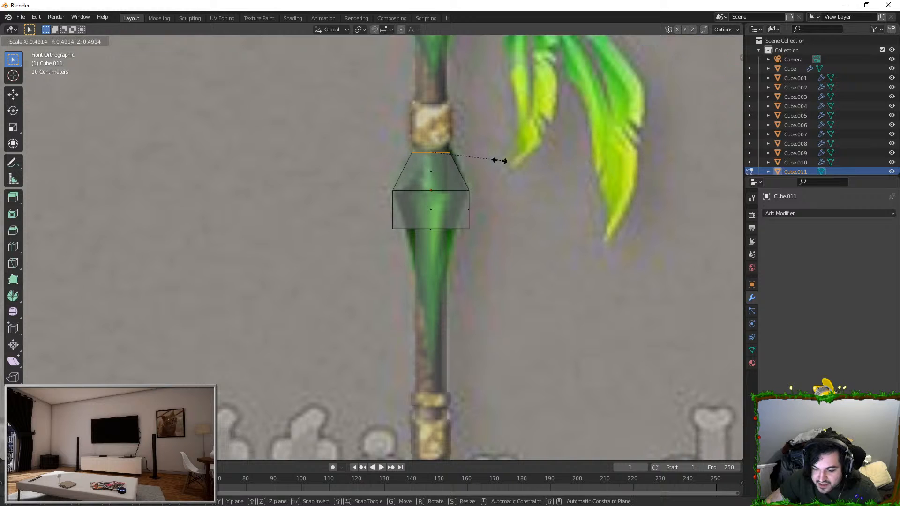
{"action": "key", "text": "s"}
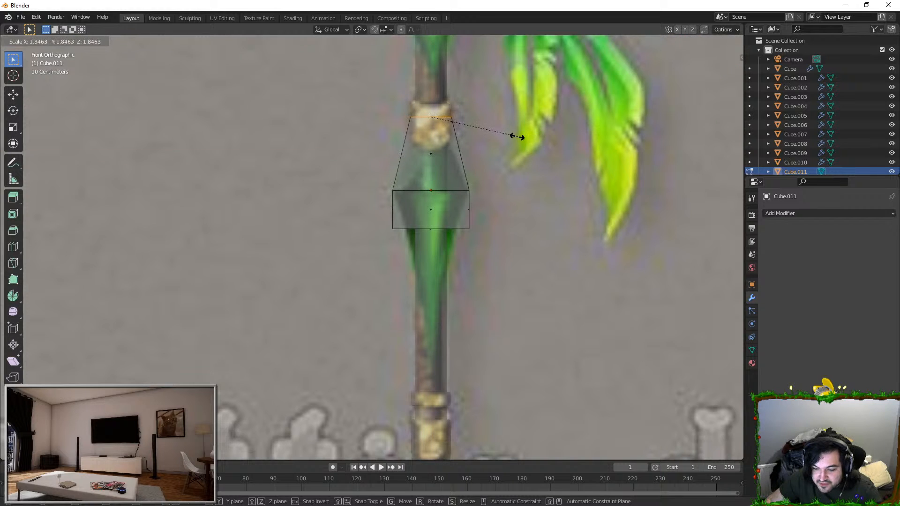
{"action": "right_click", "coordinate": [454, 185]}
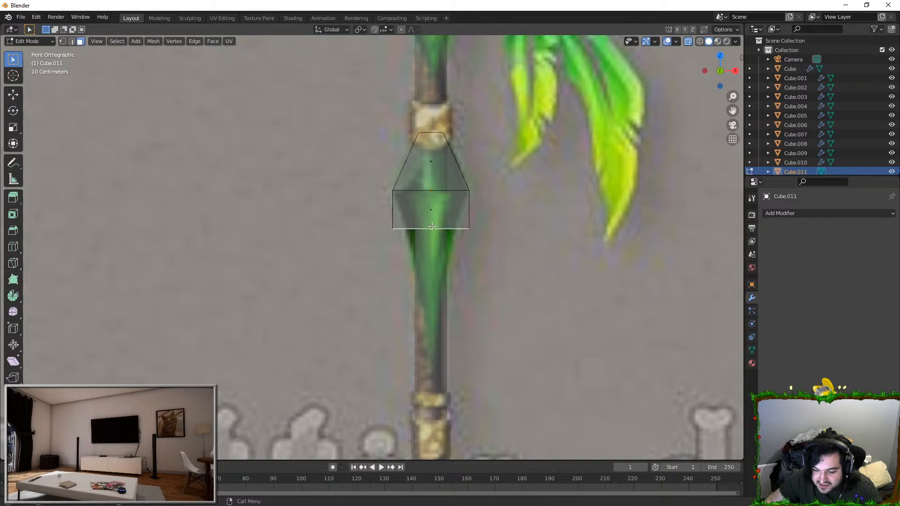
Step: Lower and narrow the crystal's bottom face, and extrude it further down into a tapered tip
{"action": "key", "text": "g"}
{"action": "key", "text": "z"}
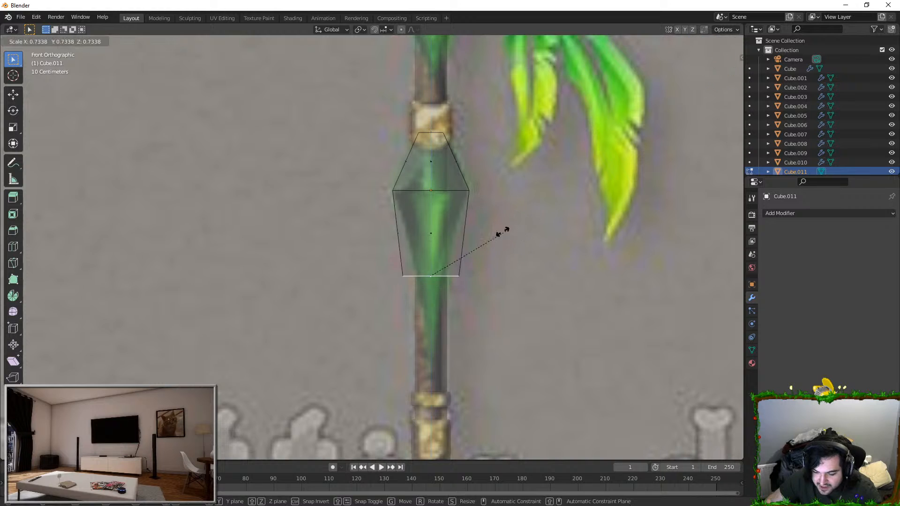
{"action": "left_click", "coordinate": [447, 244]}
{"action": "key", "text": "s"}
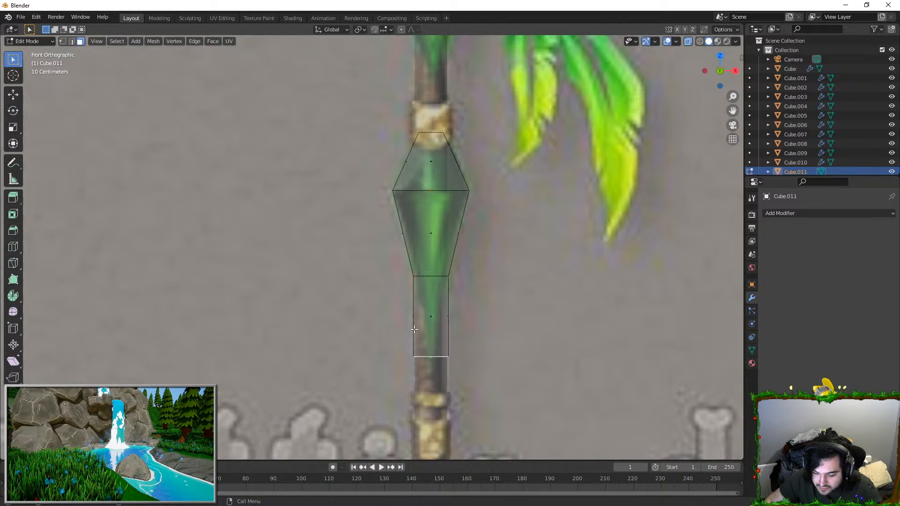
{"action": "left_click", "coordinate": [458, 345]}
{"action": "middle_click_drag", "start_coordinate": [445, 346], "coordinate": [401, 233]}
{"action": "key", "text": "Tab"}
Step: Rotate the crystal about its vertical axis in top view so that a corner edge faces the front
{"action": "left_click", "coordinate": [421, 225]}
{"action": "left_click", "coordinate": [382, 198]}
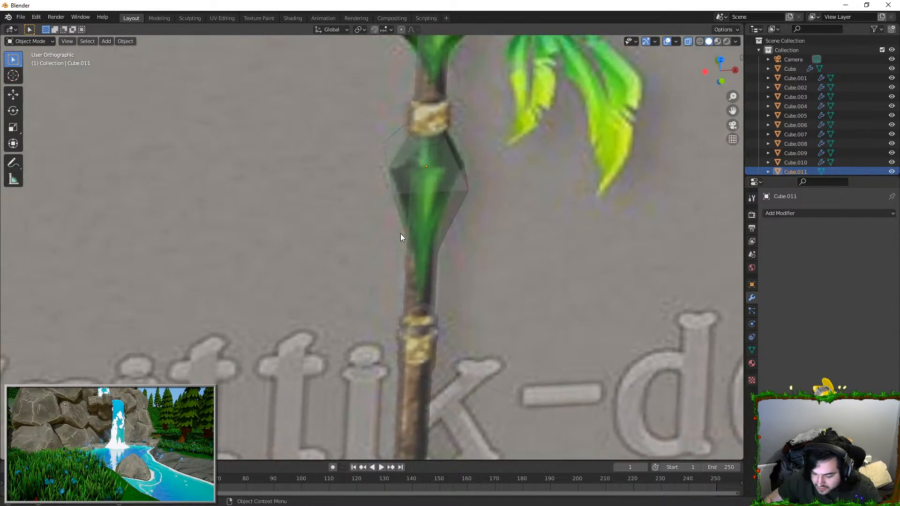
{"action": "key", "text": "KP_7"}
{"action": "key", "text": "r"}
{"action": "left_click", "coordinate": [528, 210]}
Step: Turn off X-ray display and examine how the rotated crystal sits around the shaft
{"action": "middle_click_drag", "start_coordinate": [482, 338], "coordinate": [378, 194]}
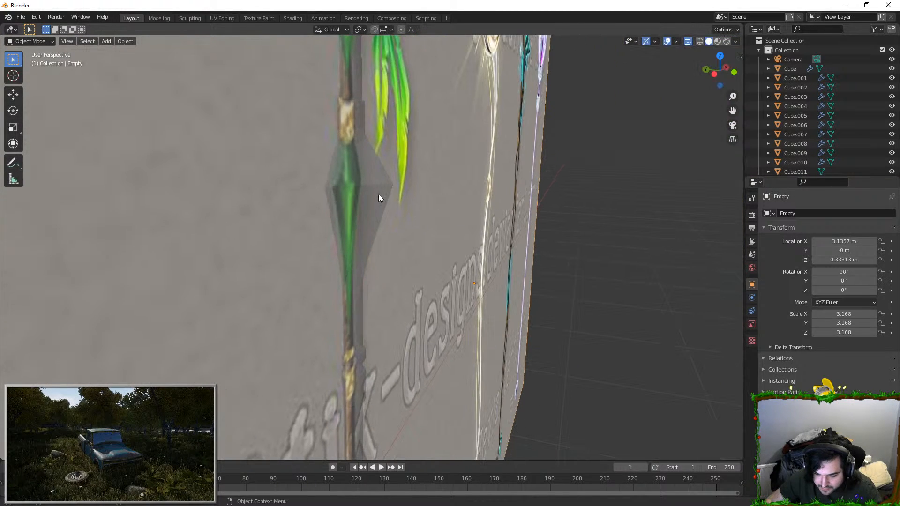
{"action": "key", "text": "s"}
{"action": "left_click", "coordinate": [475, 193]}
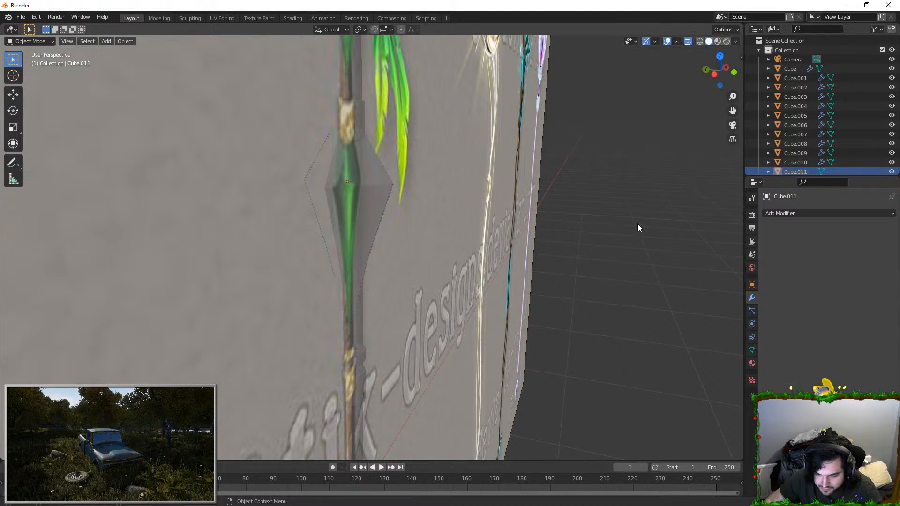
{"action": "middle_click_drag", "start_coordinate": [637, 224], "coordinate": [511, 223]}
{"action": "scroll", "coordinate": [512, 223], "scroll_direction": "down", "scroll_amount": 1}
{"action": "left_click", "coordinate": [687, 42]}
{"action": "middle_click_drag", "start_coordinate": [572, 189], "coordinate": [504, 210]}
{"action": "left_click", "coordinate": [487, 220]}
{"action": "middle_click_drag", "start_coordinate": [417, 244], "coordinate": [422, 263]}
{"action": "scroll", "coordinate": [466, 252], "scroll_direction": "down", "scroll_amount": 4}
{"action": "scroll", "coordinate": [424, 271], "scroll_direction": "down", "scroll_amount": 1}
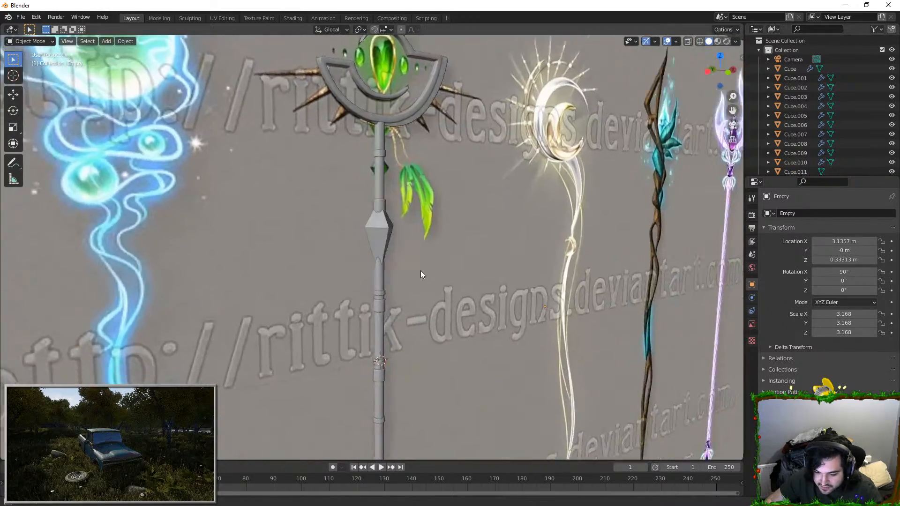
Step: Scale the larger crystal to fit around the shaft
{"action": "scroll", "coordinate": [401, 209], "scroll_direction": "up", "scroll_amount": 5}
{"action": "left_click", "coordinate": [401, 209]}
{"action": "middle_click_drag", "start_coordinate": [504, 224], "coordinate": [414, 227]}
{"action": "key", "text": "s"}
{"action": "right_click", "coordinate": [417, 225]}
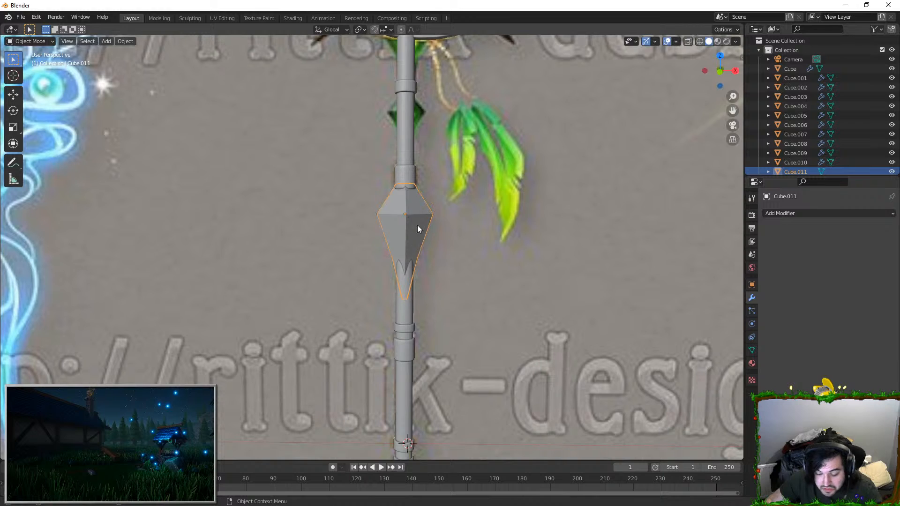
{"action": "scroll", "coordinate": [436, 260], "scroll_direction": "up", "scroll_amount": 2}
{"action": "key", "text": "s"}
{"action": "left_click", "coordinate": [470, 237]}
Step: Duplicate the crystal up along Z toward the smaller green crystal below the head
{"action": "middle_click_drag", "start_coordinate": [463, 238], "coordinate": [445, 370], "text": "shift"}
{"action": "key", "text": "shift+d"}
{"action": "key", "text": "z"}
{"action": "left_click", "coordinate": [430, 227]}
{"action": "key", "text": "KP_1"}
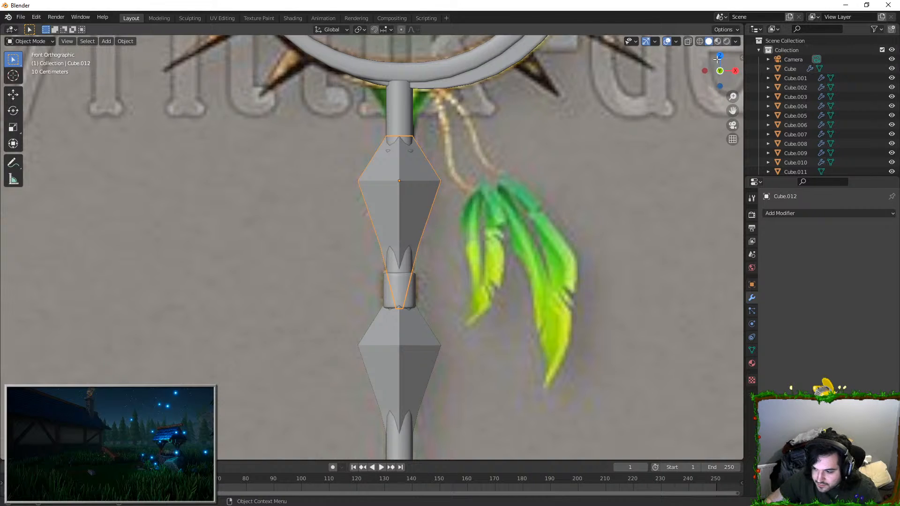
Step: With X-ray display on, align the duplicate to the smaller green crystal, flatten it along Z and scale it to match
{"action": "left_click", "coordinate": [687, 41]}
{"action": "scroll", "coordinate": [420, 226], "scroll_direction": "up", "scroll_amount": 3}
{"action": "left_click", "coordinate": [407, 195]}
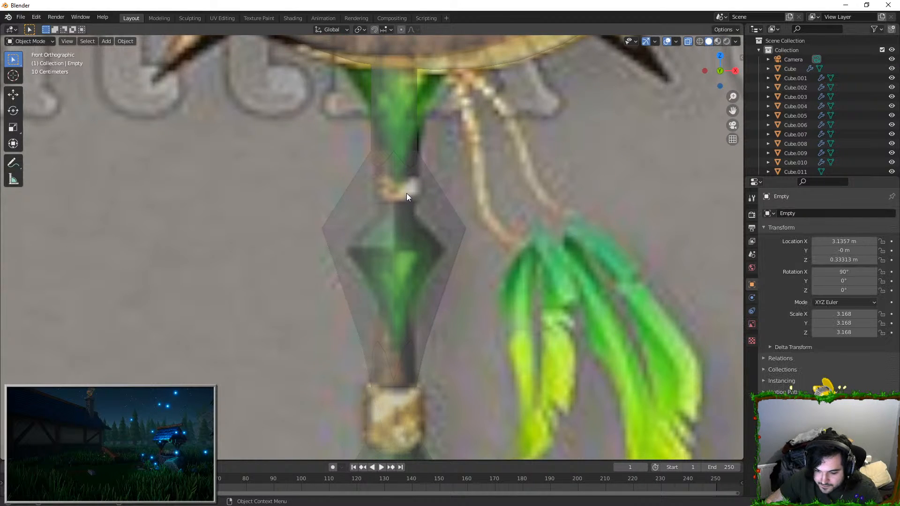
{"action": "left_click", "coordinate": [440, 227]}
{"action": "key", "text": "g"}
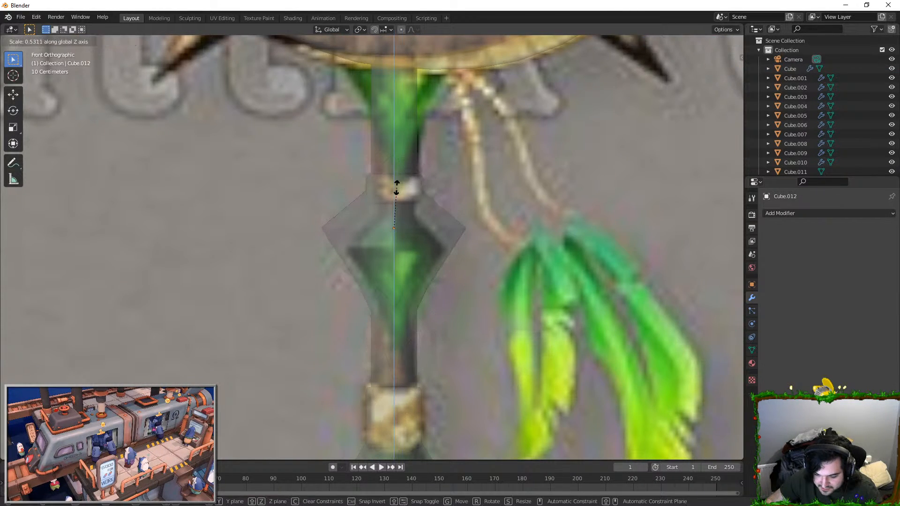
{"action": "key", "text": "z"}
{"action": "left_click", "coordinate": [393, 212]}
{"action": "key", "text": "s"}
{"action": "left_click", "coordinate": [532, 240]}
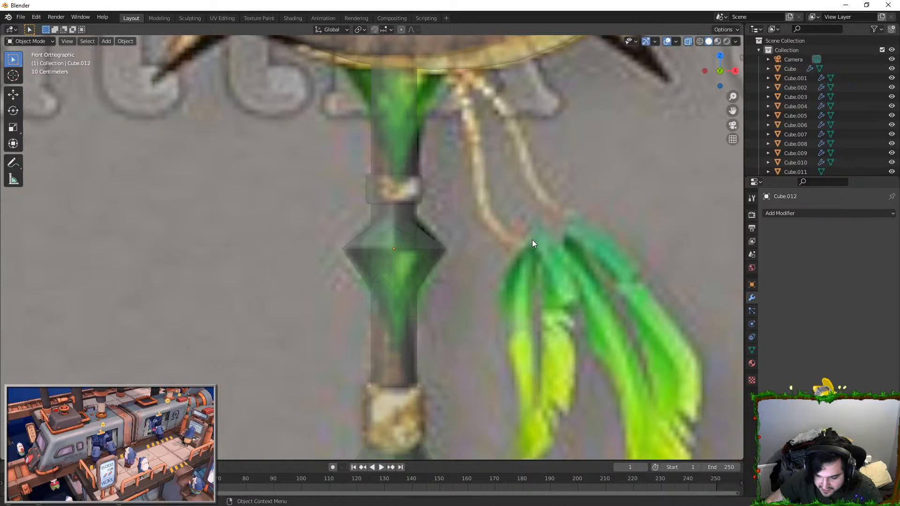
Step: Move the small crystal's top face up to the ring above and its bottom tip down along Z
{"action": "key", "text": "Tab"}
{"action": "key", "text": "g"}
{"action": "key", "text": "z"}
{"action": "left_click", "coordinate": [465, 202]}
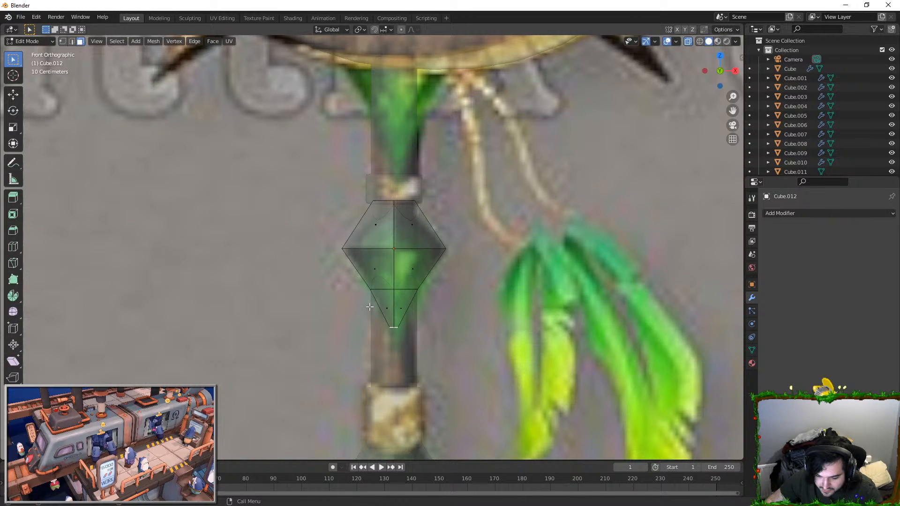
{"action": "left_click_drag", "start_coordinate": [468, 363], "coordinate": [466, 364]}
{"action": "key", "text": "g"}
{"action": "left_click", "coordinate": [463, 360]}
{"action": "key", "text": "Tab"}
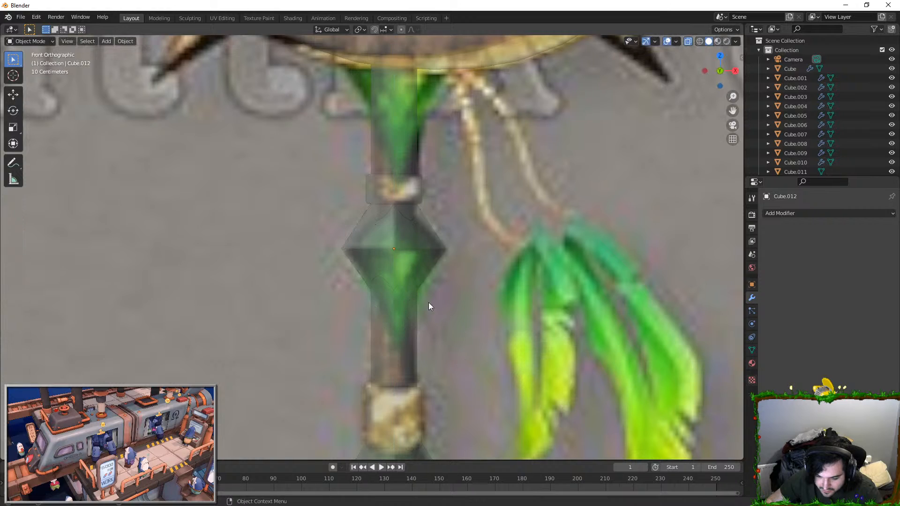
Step: Scale the small crystal's lower edge loop to follow the reference outline
{"action": "key", "text": "s"}
{"action": "right_click", "coordinate": [422, 249]}
{"action": "key", "text": "Tab"}
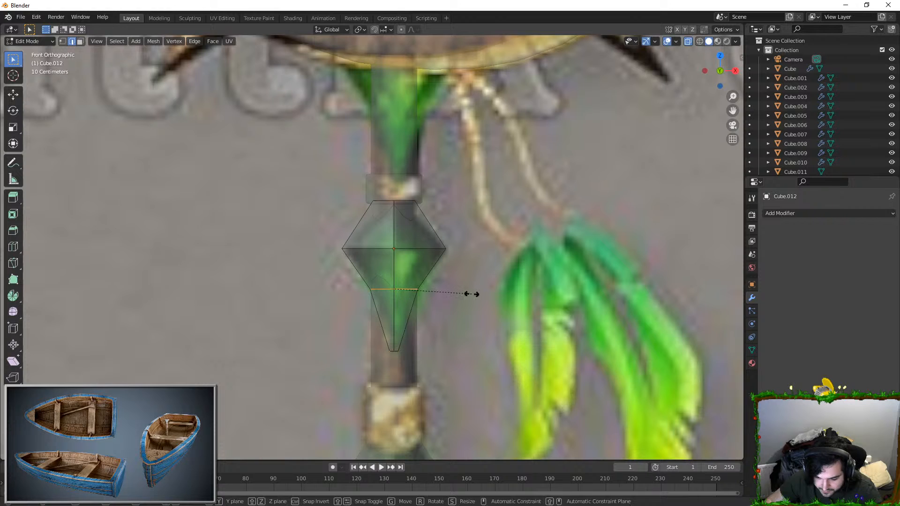
{"action": "left_click", "coordinate": [501, 303]}
{"action": "key", "text": "Tab"}
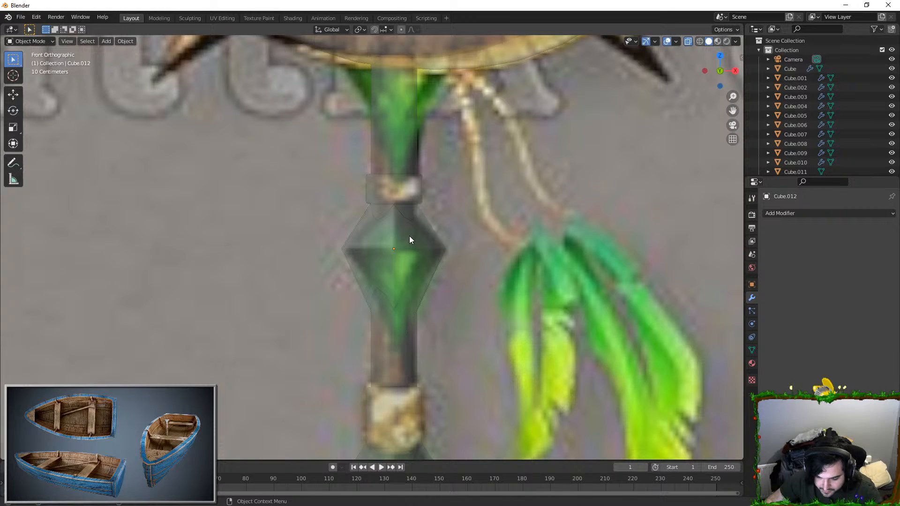
{"action": "left_click", "coordinate": [409, 242]}
{"action": "middle_click_drag", "start_coordinate": [408, 262], "coordinate": [418, 353], "text": "shift"}
{"action": "scroll", "coordinate": [432, 354], "scroll_direction": "down", "scroll_amount": 2}
{"action": "key", "text": "g"}
{"action": "key", "text": "z"}
{"action": "right_click", "coordinate": [438, 293]}
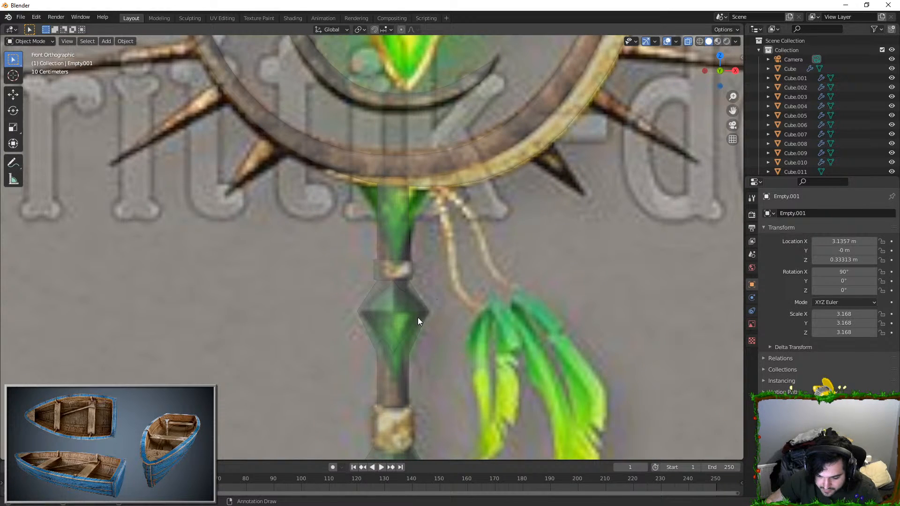
Step: Move the crystal directly below the staff head along Z, scale it to match the reference, and turn off X-ray display
{"action": "left_click", "coordinate": [370, 303]}
{"action": "key", "text": "g"}
{"action": "key", "text": "z"}
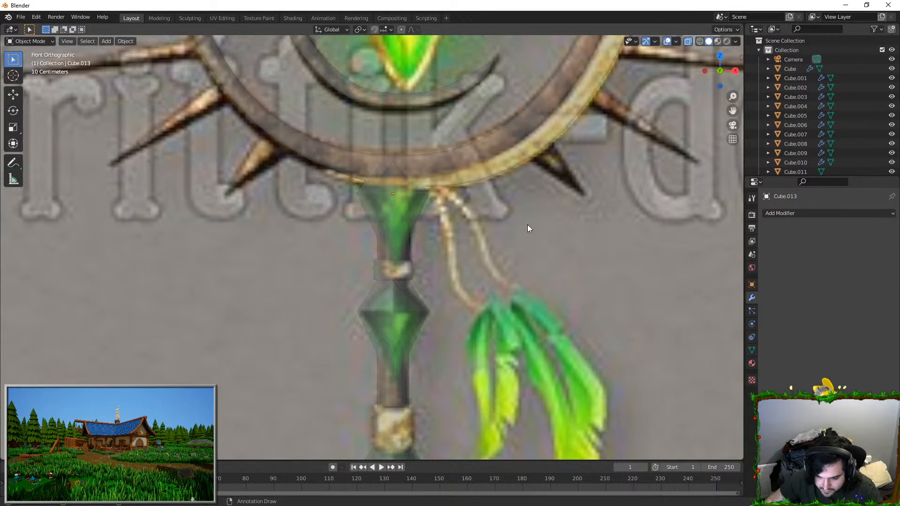
{"action": "key", "text": "s"}
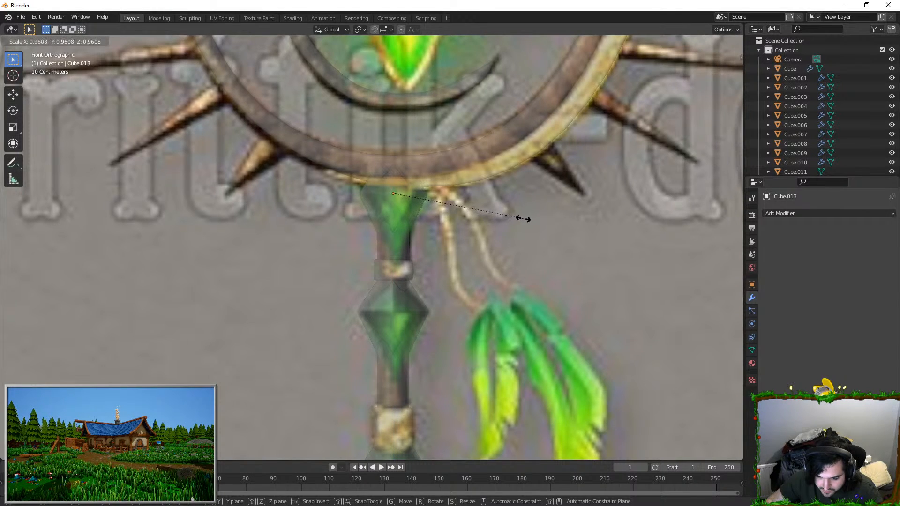
{"action": "left_click", "coordinate": [523, 218]}
{"action": "left_click", "coordinate": [510, 234]}
{"action": "scroll", "coordinate": [499, 247], "scroll_direction": "down", "scroll_amount": 3}
{"action": "left_click", "coordinate": [687, 41]}
Step: Add a UV sphere, move it up onto the second staff's head in front view and scale it down
{"action": "middle_click_drag", "start_coordinate": [443, 225], "coordinate": [481, 245]}
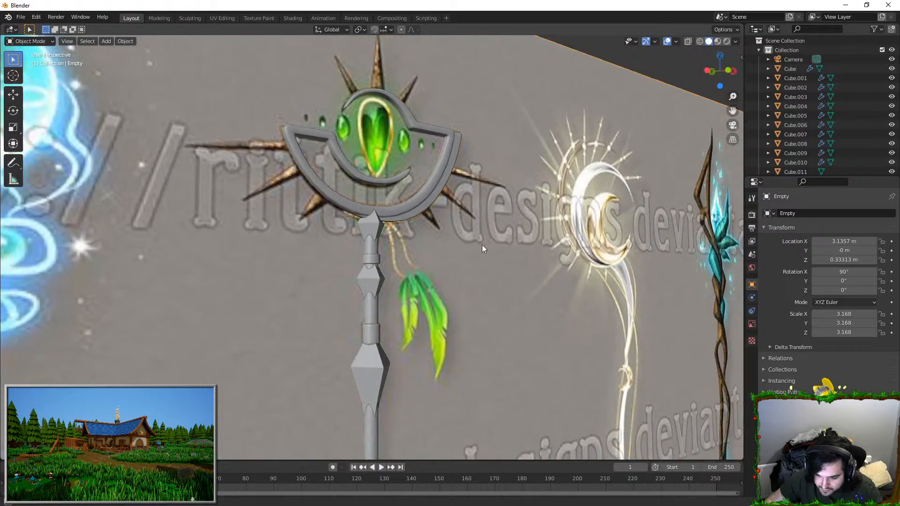
{"action": "scroll", "coordinate": [473, 267], "scroll_direction": "down", "scroll_amount": 4}
{"action": "middle_click_drag", "start_coordinate": [468, 277], "coordinate": [333, 291]}
{"action": "key", "text": "KP_1"}
{"action": "scroll", "coordinate": [407, 211], "scroll_direction": "up", "scroll_amount": 6}
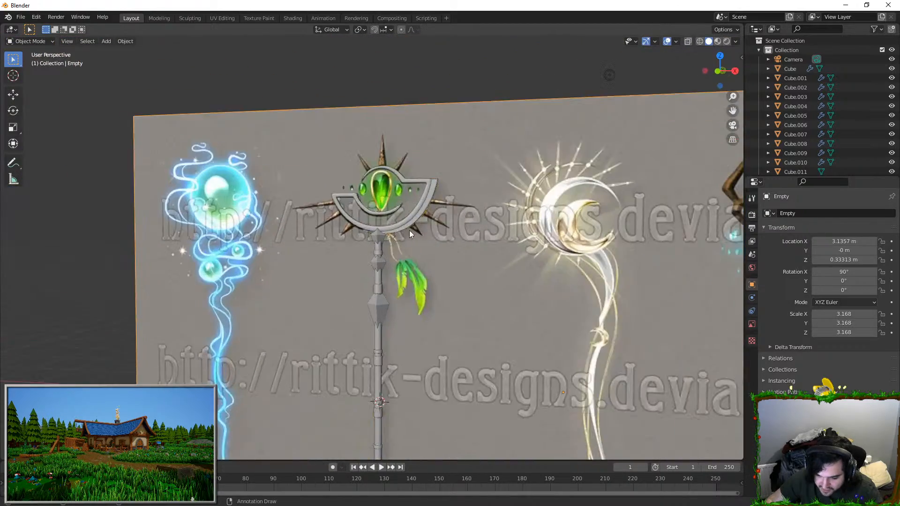
{"action": "middle_click_drag", "start_coordinate": [407, 181], "coordinate": [417, 297], "text": "shift"}
{"action": "key", "text": "shift+a"}
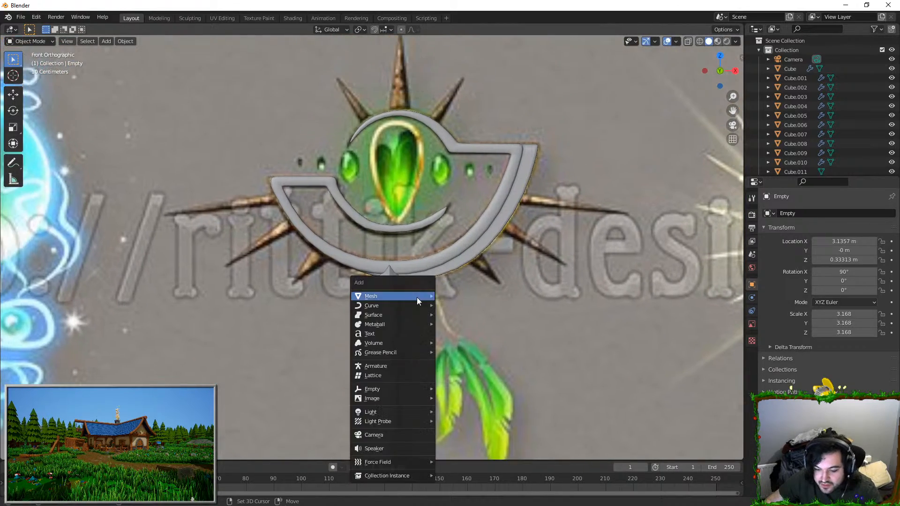
{"action": "mouse_move", "coordinate": [419, 296]}
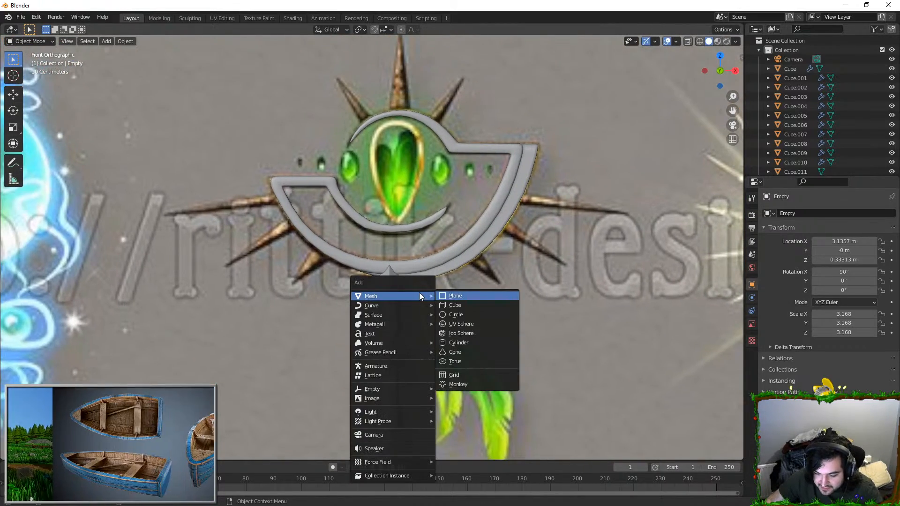
{"action": "left_click", "coordinate": [462, 325]}
{"action": "scroll", "coordinate": [462, 359], "scroll_direction": "down", "scroll_amount": 5}
{"action": "scroll", "coordinate": [463, 358], "scroll_direction": "down", "scroll_amount": 5}
{"action": "key", "text": "g"}
{"action": "left_click", "coordinate": [464, 260]}
{"action": "key", "text": "s"}
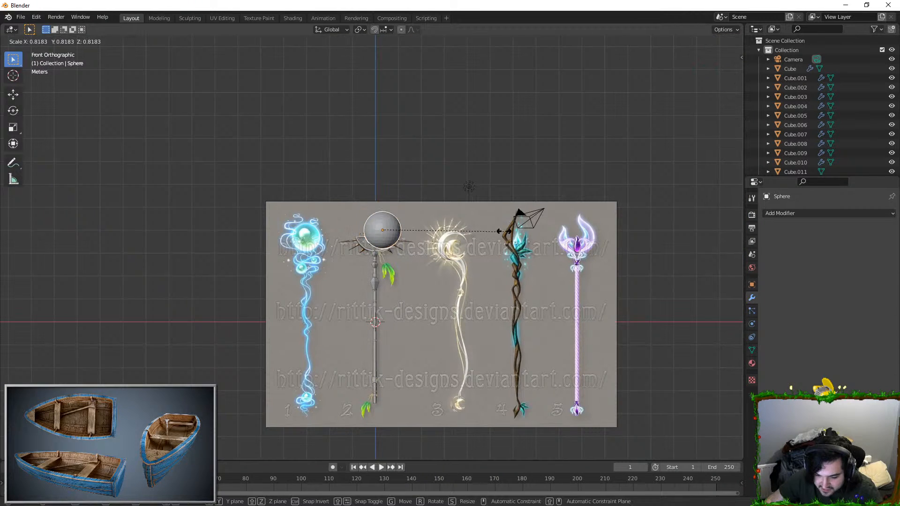
{"action": "left_click", "coordinate": [392, 232]}
Step: Position the sphere over the large oval gem left of the central jewel, scaling it overall and along Z to match
{"action": "scroll", "coordinate": [400, 234], "scroll_direction": "up", "scroll_amount": 4}
{"action": "middle_click_drag", "start_coordinate": [416, 220], "coordinate": [449, 226], "text": "shift"}
{"action": "scroll", "coordinate": [485, 226], "scroll_direction": "up", "scroll_amount": 10}
{"action": "key", "text": "g"}
{"action": "left_click", "coordinate": [359, 205]}
{"action": "key", "text": "s"}
{"action": "key", "text": "z"}
{"action": "left_click", "coordinate": [375, 176]}
{"action": "key", "text": "s"}
{"action": "left_click", "coordinate": [428, 205]}
{"action": "key", "text": "g"}
{"action": "key", "text": "x"}
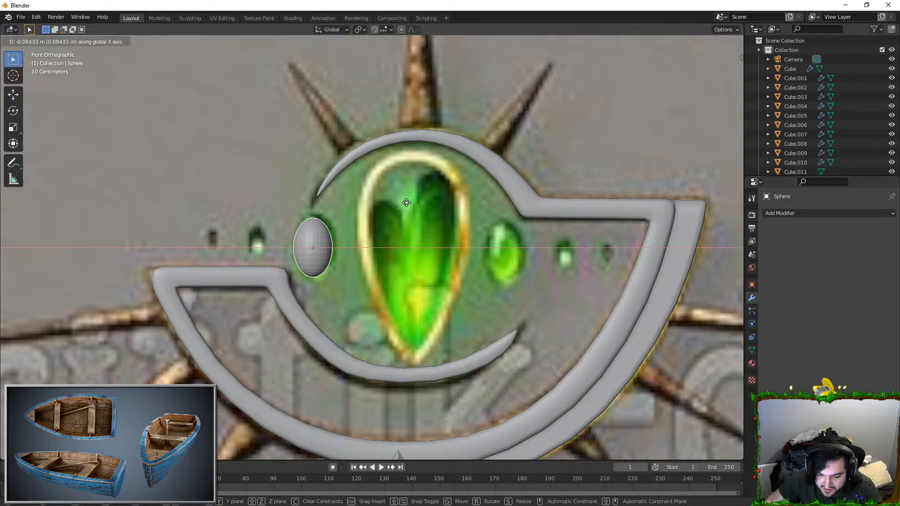
{"action": "left_click", "coordinate": [407, 202]}
{"action": "key", "text": "s"}
{"action": "left_click", "coordinate": [408, 189]}
Step: Scale the oval gem along Y to adjust its depth and shade it smooth
{"action": "middle_click_drag", "start_coordinate": [394, 229], "coordinate": [412, 256]}
{"action": "key", "text": "s"}
{"action": "key", "text": "y"}
{"action": "left_click", "coordinate": [388, 257]}
{"action": "key", "text": "KP_1"}
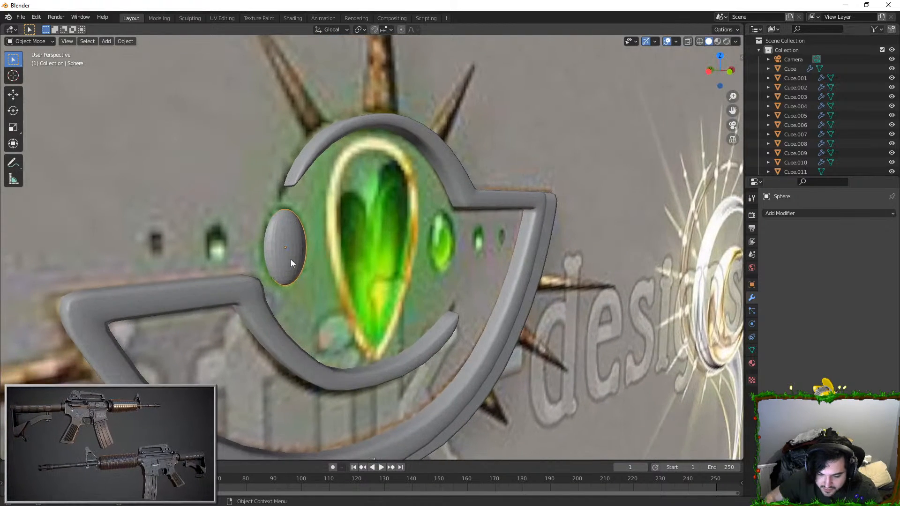
{"action": "scroll", "coordinate": [291, 260], "scroll_direction": "up", "scroll_amount": 3}
{"action": "right_click", "coordinate": [291, 259]}
{"action": "left_click", "coordinate": [262, 261]}
Step: Duplicate the oval gem, shrink the copy and align it along X and Z with the medium gem to its left
{"action": "key", "text": "shift+d"}
{"action": "key", "text": "x"}
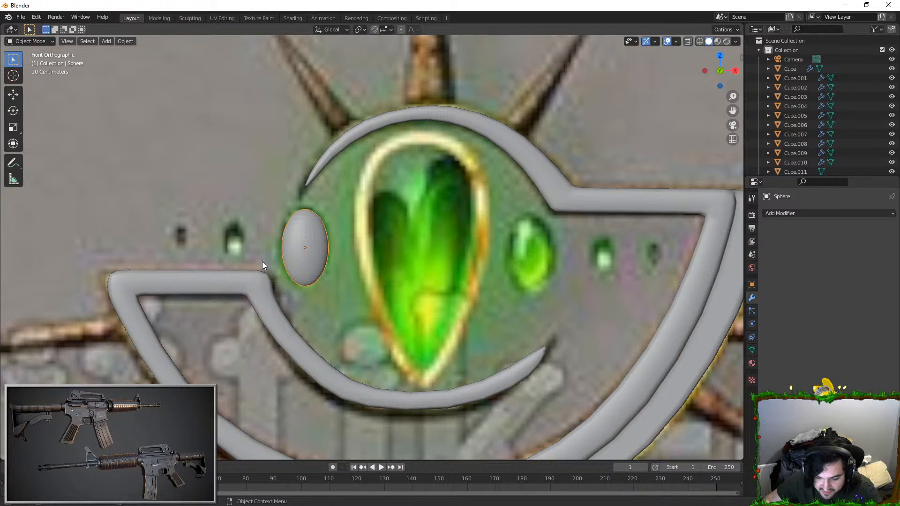
{"action": "right_click", "coordinate": [385, 211]}
{"action": "key", "text": "s"}
{"action": "left_click", "coordinate": [332, 220]}
{"action": "key", "text": "g"}
{"action": "key", "text": "x"}
{"action": "left_click", "coordinate": [288, 229]}
{"action": "key", "text": "g"}
{"action": "key", "text": "z"}
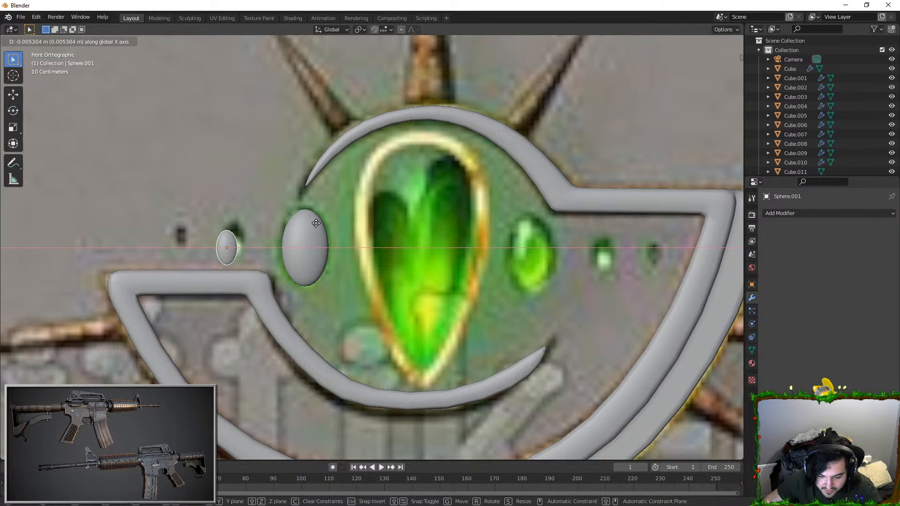
{"action": "key", "text": "z"}
{"action": "left_click", "coordinate": [327, 216]}
Step: Duplicate the medium gem along X to the outermost small gem on the left side and scale it down
{"action": "key", "text": "shift+d"}
{"action": "key", "text": "x"}
{"action": "left_click", "coordinate": [270, 216]}
{"action": "key", "text": "s"}
{"action": "left_click", "coordinate": [238, 225]}
Step: Duplicate the large left gem onto the large gem right of the central jewel and widen it along X by about 1.25
{"action": "left_click", "coordinate": [313, 240]}
{"action": "middle_click_drag", "start_coordinate": [272, 250], "coordinate": [189, 248], "text": "shift"}
{"action": "key", "text": "shift+d"}
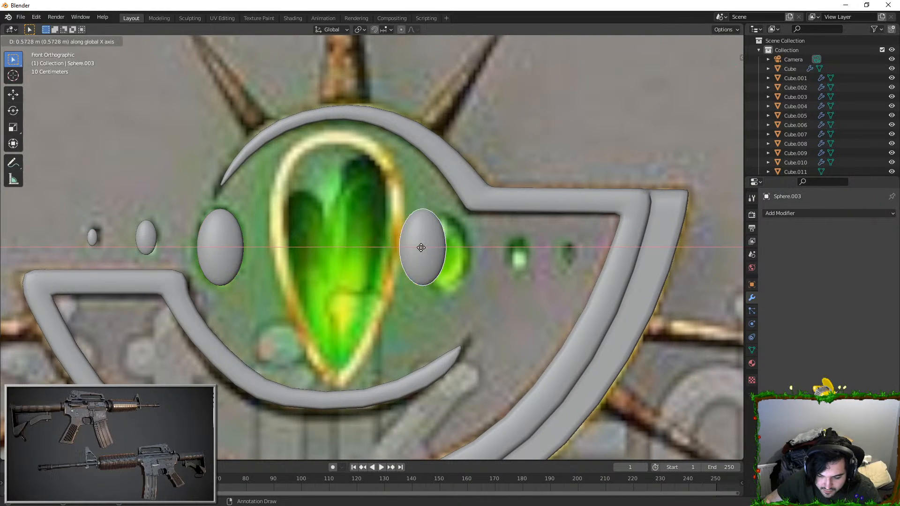
{"action": "left_click", "coordinate": [448, 248]}
{"action": "key", "text": "s"}
{"action": "key", "text": "x"}
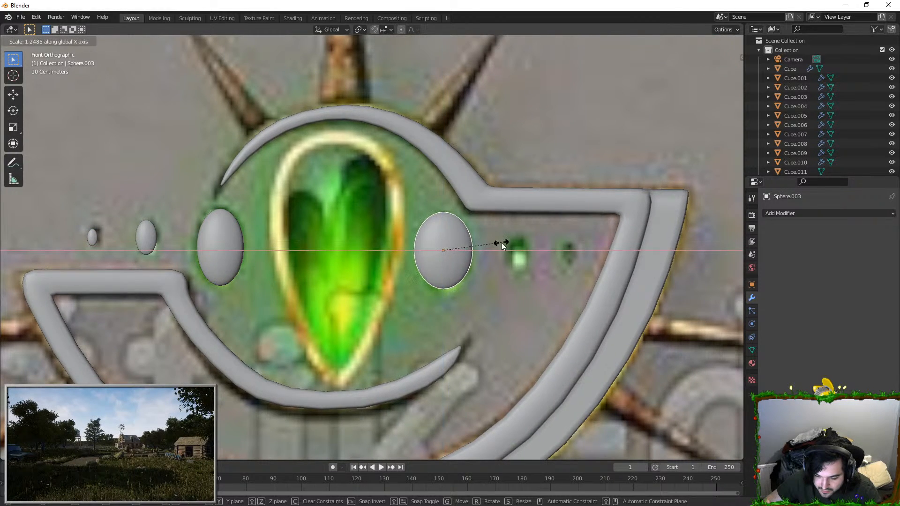
{"action": "left_click", "coordinate": [504, 242]}
Step: Duplicate the large right gem onto the medium gem beside it and scale the copy down to match
{"action": "key", "text": "shift+d"}
{"action": "left_click", "coordinate": [576, 246]}
{"action": "key", "text": "s"}
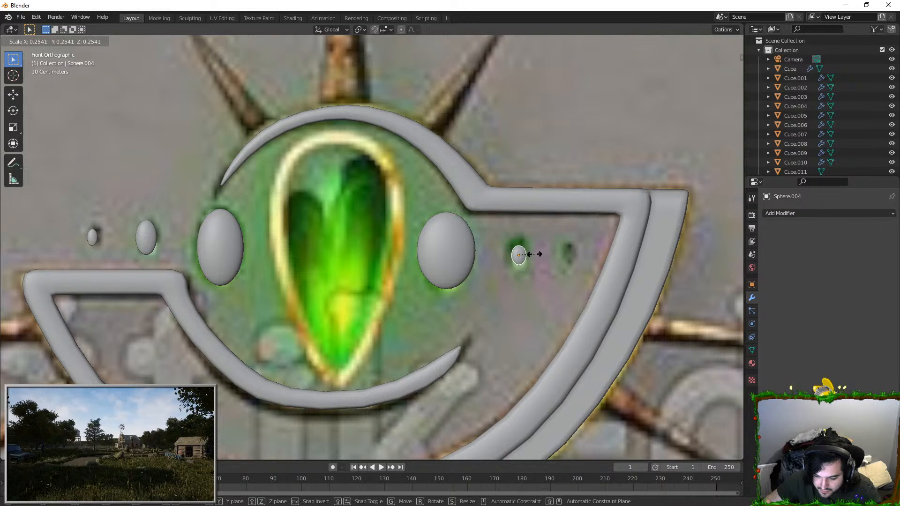
{"action": "left_click", "coordinate": [554, 251]}
Step: Duplicate the medium right gem onto the outermost small gem on that side and scale it to fit the reference
{"action": "key", "text": "shift+d"}
{"action": "key", "text": "s"}
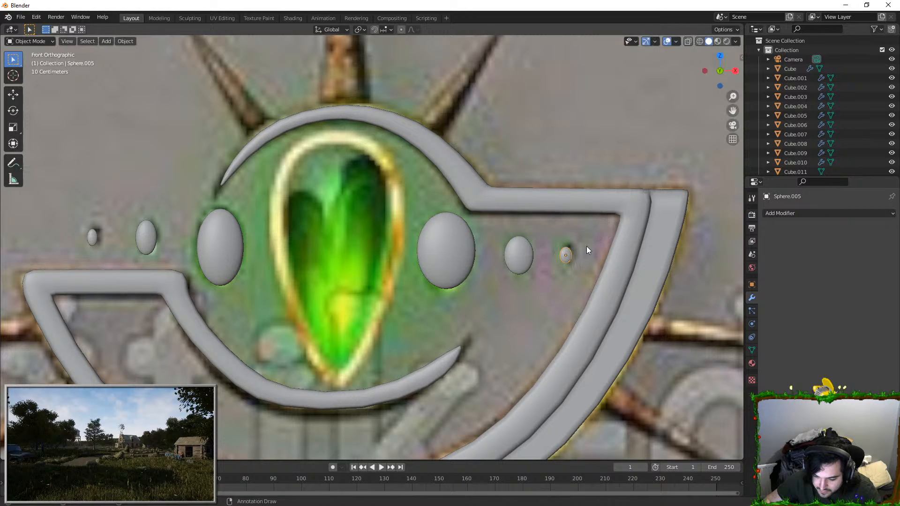
{"action": "key", "text": "s"}
{"action": "left_click", "coordinate": [576, 214]}
{"action": "left_click", "coordinate": [578, 143]}
{"action": "scroll", "coordinate": [438, 248], "scroll_direction": "down", "scroll_amount": 3}
Step: Duplicate the large left gem along X to the head's center and enlarge it to fill the gold teardrop frame
{"action": "left_click", "coordinate": [280, 251]}
{"action": "scroll", "coordinate": [293, 247], "scroll_direction": "up", "scroll_amount": 3}
{"action": "key", "text": "shift+d"}
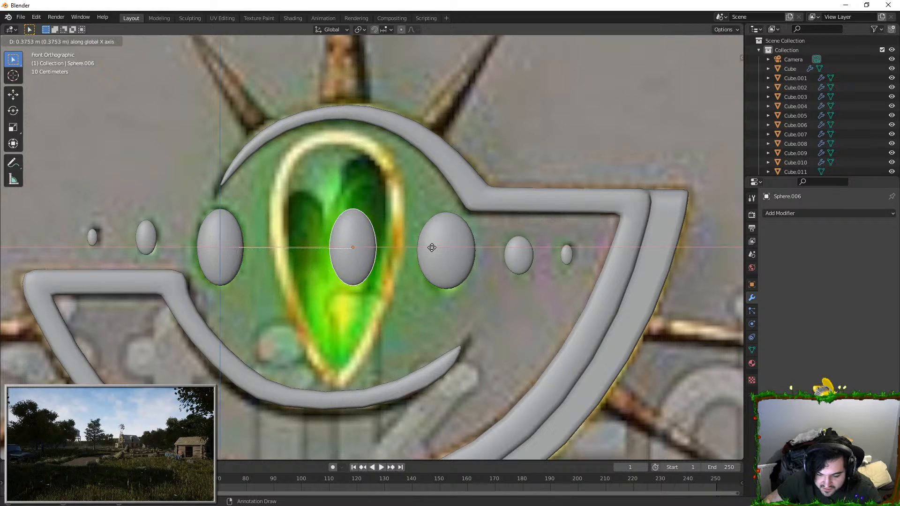
{"action": "left_click", "coordinate": [414, 246]}
{"action": "key", "text": "s"}
{"action": "left_click", "coordinate": [550, 239]}
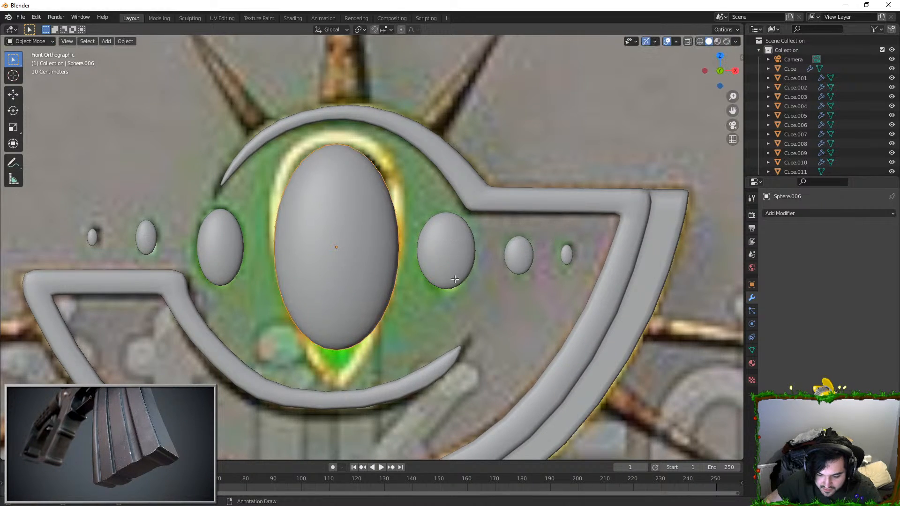
Step: With X-ray display and proportional editing on, pull the central jewel's bottom vertex down along Z
{"action": "key", "text": "Tab"}
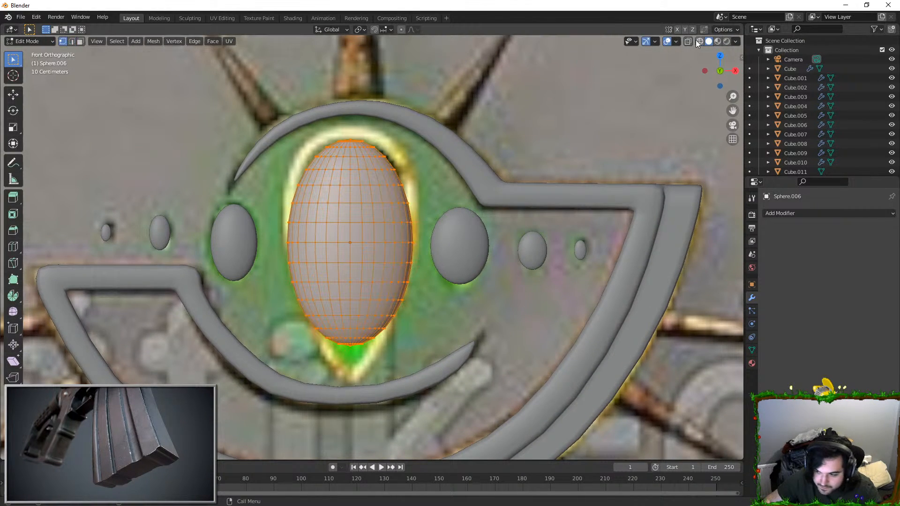
{"action": "left_click", "coordinate": [687, 41]}
{"action": "left_click", "coordinate": [351, 350]}
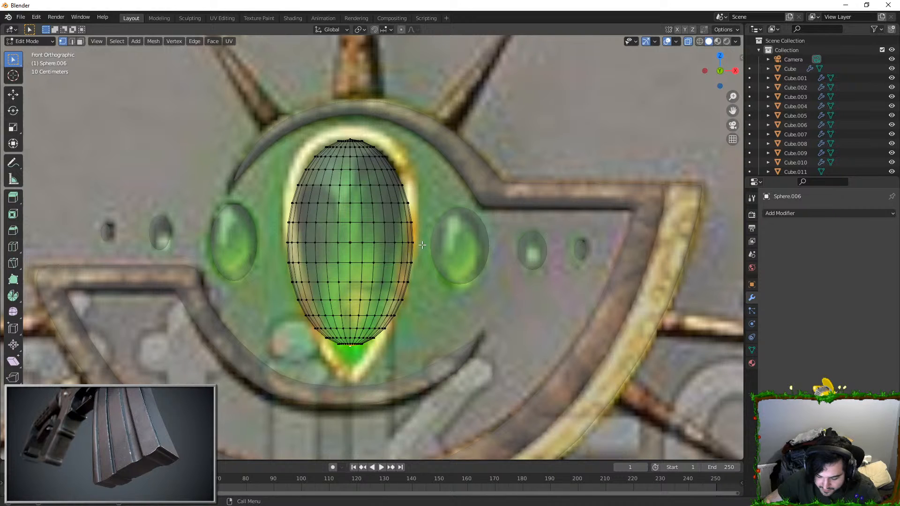
{"action": "key", "text": "g"}
{"action": "key", "text": "z"}
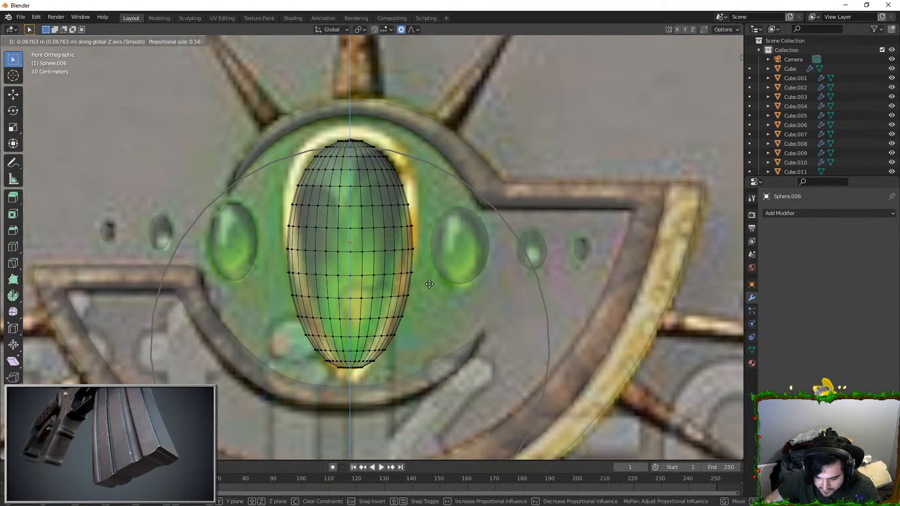
{"action": "left_click", "coordinate": [428, 284]}
Step: Taper the jewel's lower end by scaling it proportionally and adjust the tip along Z to follow the teardrop outline
{"action": "key", "text": "s"}
{"action": "left_click", "coordinate": [440, 316]}
{"action": "key", "text": "g"}
{"action": "key", "text": "z"}
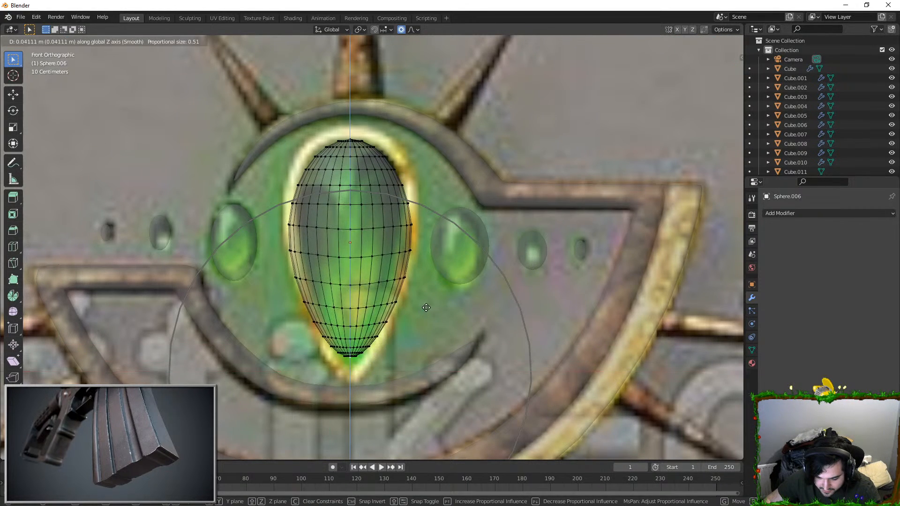
{"action": "left_click", "coordinate": [440, 306]}
{"action": "key", "text": "g"}
{"action": "key", "text": "z"}
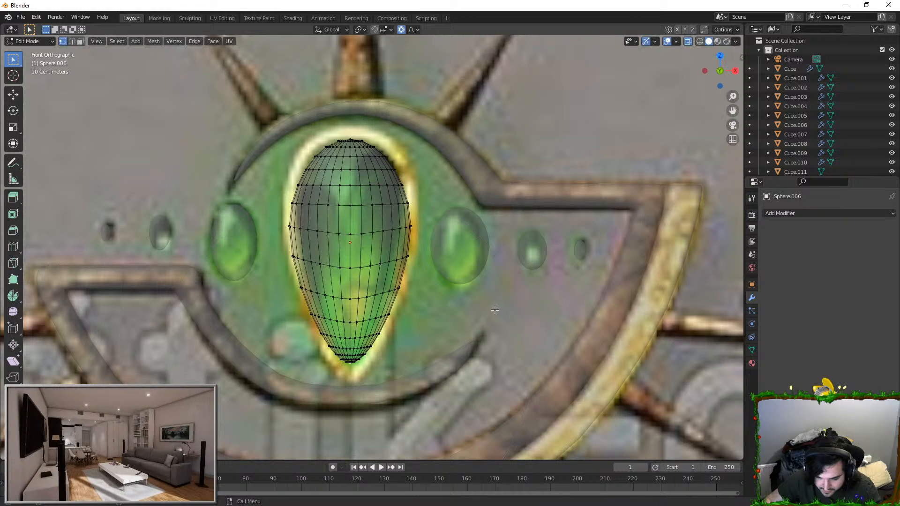
{"action": "left_click", "coordinate": [491, 299]}
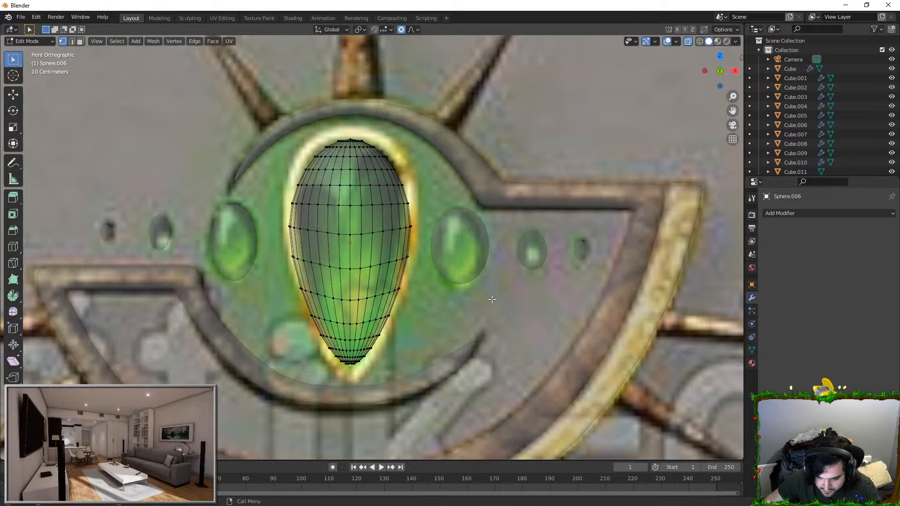
{"action": "left_click", "coordinate": [349, 133]}
{"action": "key", "text": "s"}
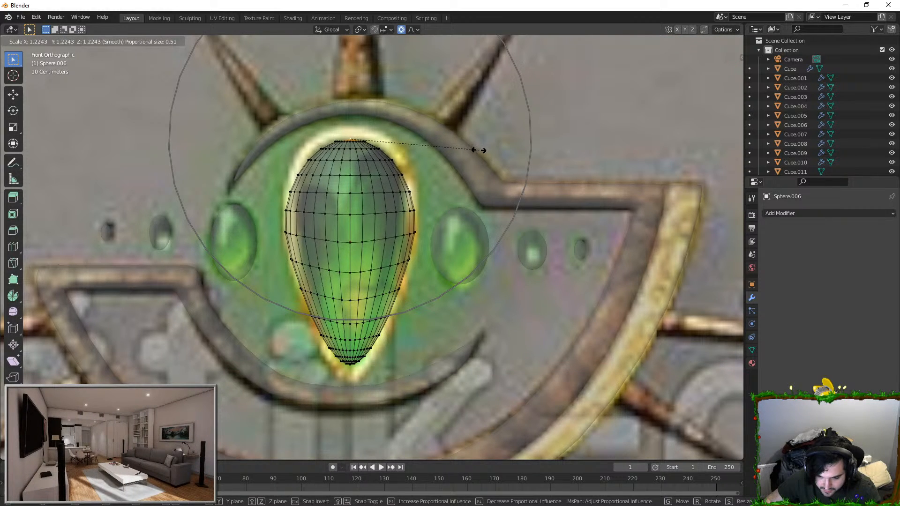
{"action": "right_click", "coordinate": [475, 151]}
Step: Scale the whole central jewel to about 0.86 and raise it toward the top of the gold frame
{"action": "key", "text": "s"}
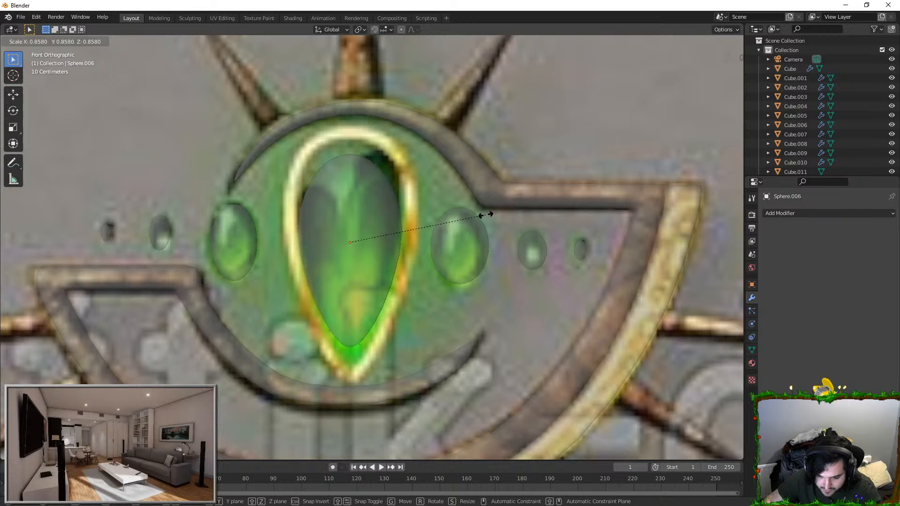
{"action": "left_click", "coordinate": [486, 214]}
{"action": "middle_click_drag", "start_coordinate": [485, 211], "coordinate": [436, 231]}
{"action": "key", "text": "KP_1"}
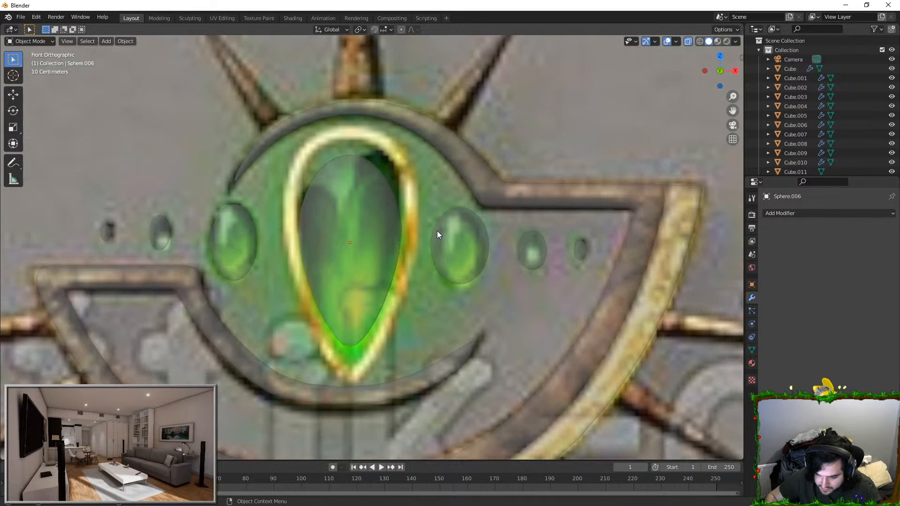
Step: Pull the jewel's bottom tip down along Z with a larger proportional radius to reach the frame's lower point
{"action": "key", "text": "Tab"}
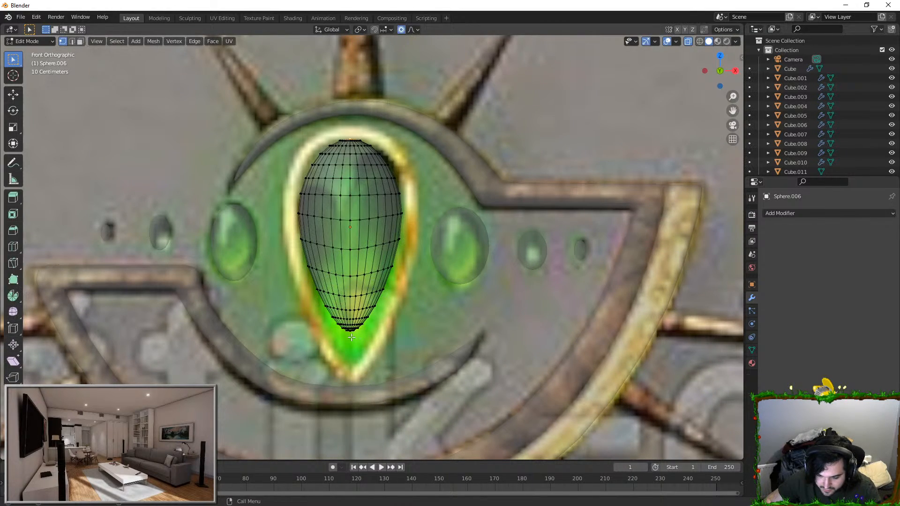
{"action": "key", "text": "g"}
{"action": "key", "text": "z"}
{"action": "scroll", "coordinate": [380, 326], "scroll_direction": "down", "scroll_amount": 3}
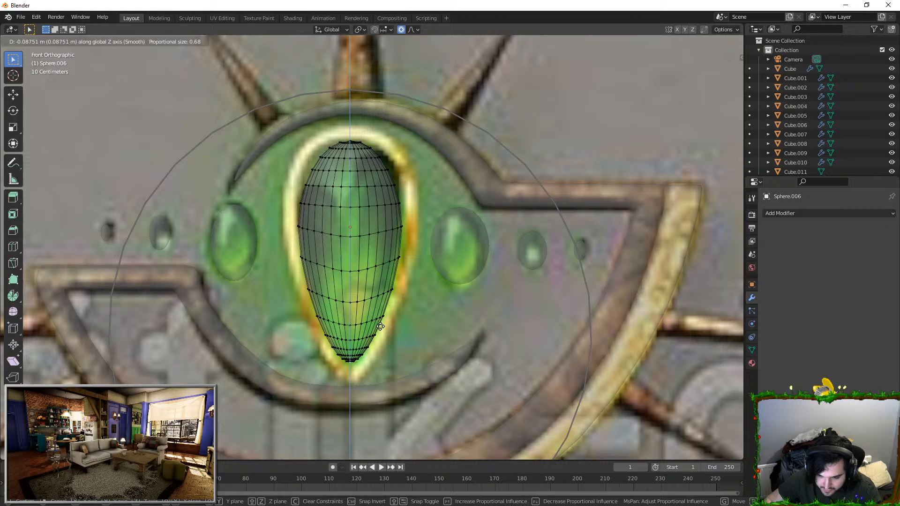
{"action": "left_click", "coordinate": [407, 241]}
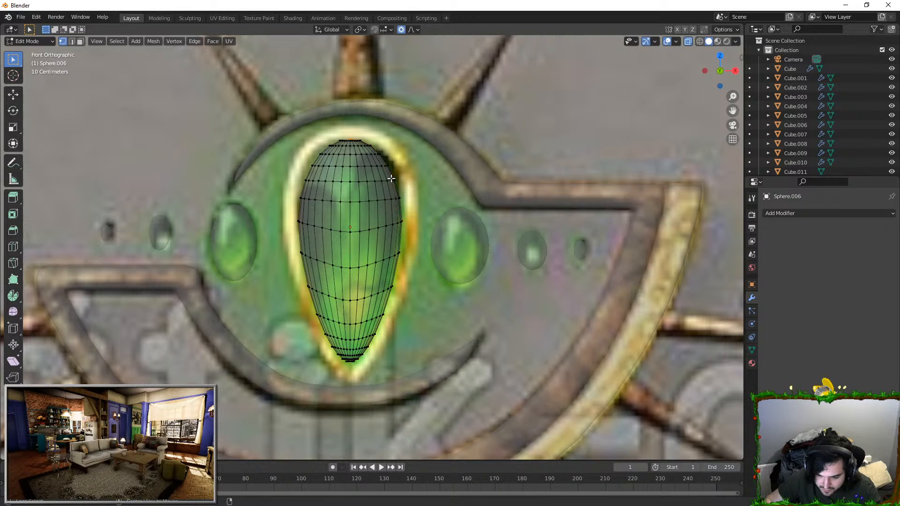
Step: Widen an upper edge loop of the jewel along X with a reduced proportional radius to meet the gold frame
{"action": "key", "text": "s"}
{"action": "scroll", "coordinate": [408, 178], "scroll_direction": "up", "scroll_amount": 3}
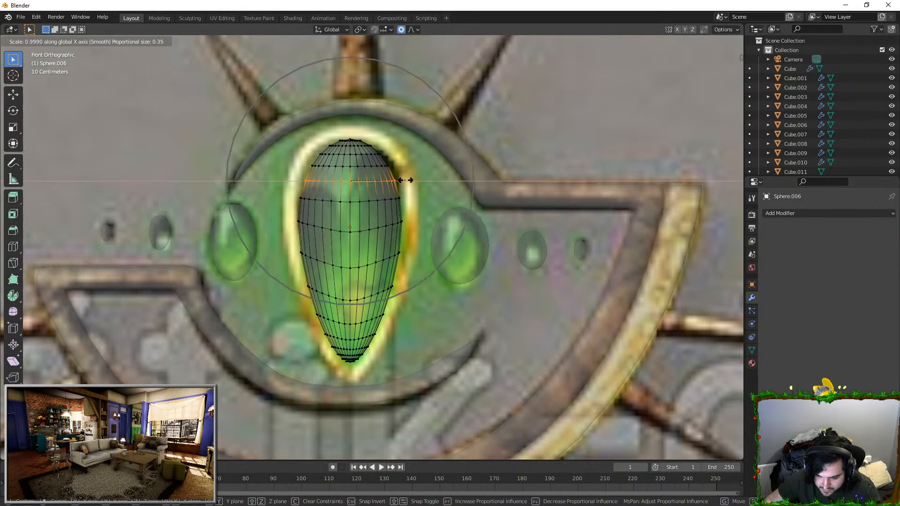
{"action": "left_click", "coordinate": [411, 180]}
Step: Widen the next higher edge loop of the jewel along X to round out its top, and leave edit mode
{"action": "left_click", "coordinate": [388, 165], "text": "alt"}
{"action": "key", "text": "s"}
{"action": "right_click", "coordinate": [411, 160]}
{"action": "left_click", "coordinate": [391, 166], "text": "alt"}
{"action": "key", "text": "s"}
{"action": "right_click", "coordinate": [392, 167]}
{"action": "key", "text": "s"}
{"action": "key", "text": "x"}
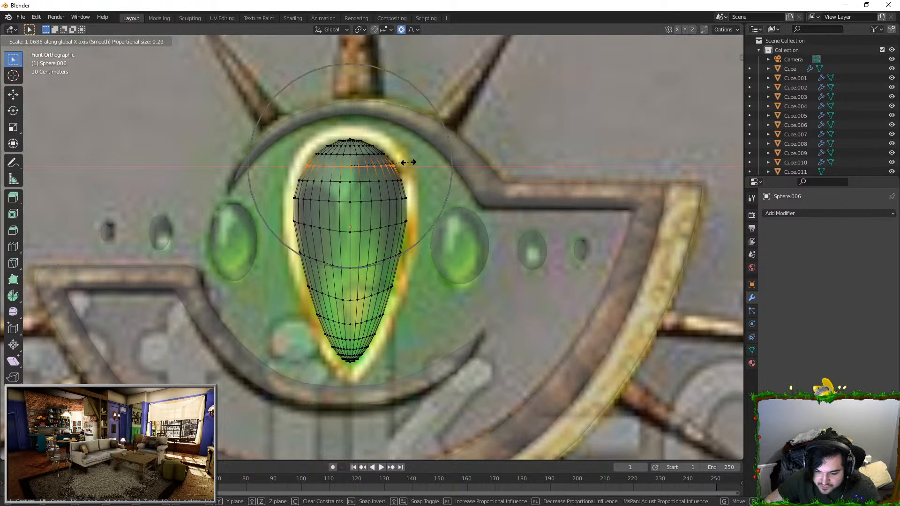
{"action": "left_click", "coordinate": [408, 163]}
{"action": "key", "text": "Tab"}
{"action": "left_click", "coordinate": [341, 225]}
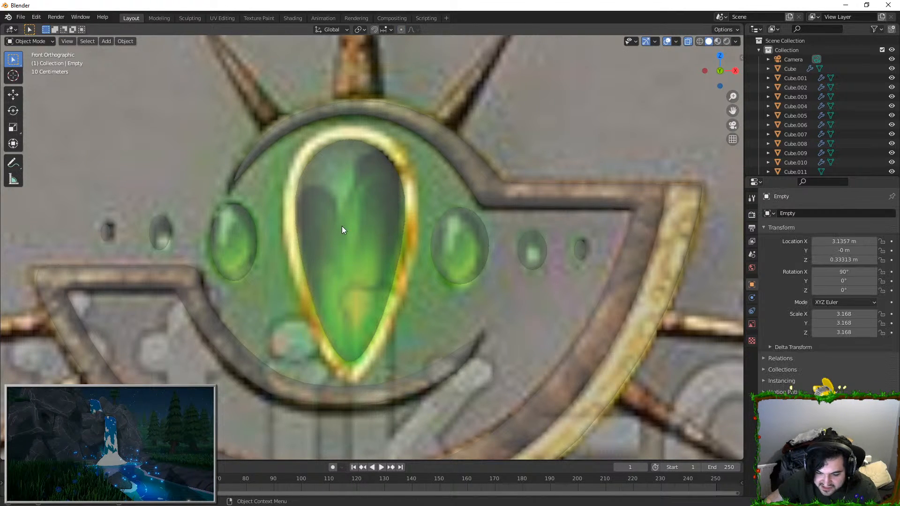
{"action": "key", "text": "g"}
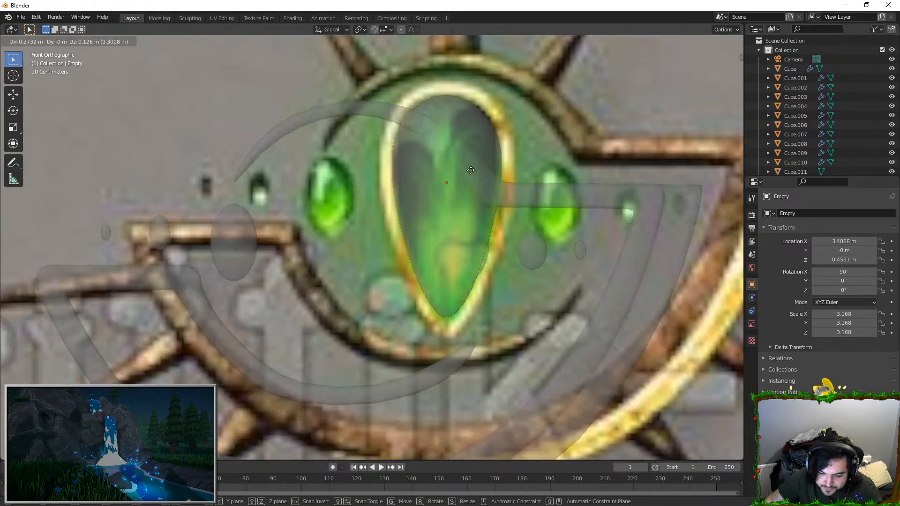
{"action": "key", "text": "Escape"}
{"action": "left_click", "coordinate": [342, 198]}
{"action": "key", "text": "Tab"}
{"action": "key", "text": "Tab"}
{"action": "key", "text": "Tab"}
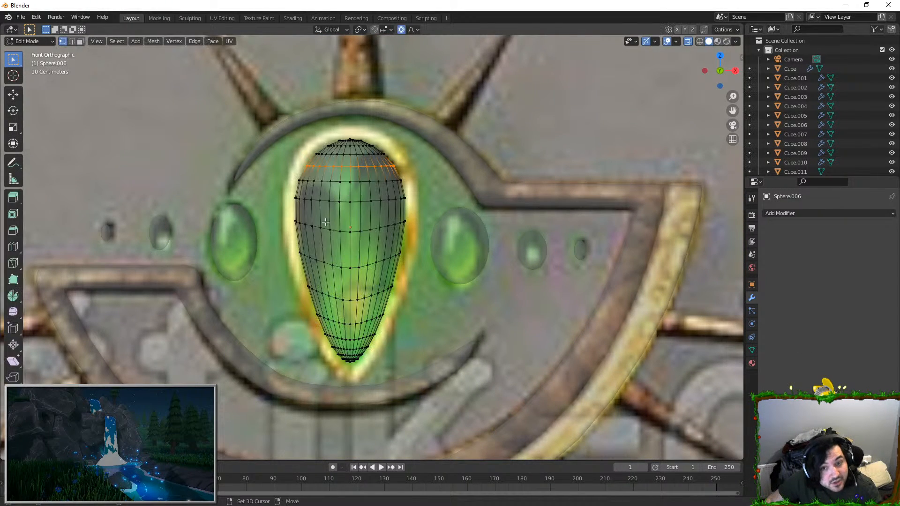
{"action": "key", "text": "Tab"}
Step: Duplicate the central jewel in place and turn off X-ray display to view the copy from an angle
{"action": "left_click", "coordinate": [348, 196]}
{"action": "left_click", "coordinate": [395, 184]}
{"action": "key", "text": "shift+d"}
{"action": "right_click", "coordinate": [367, 181]}
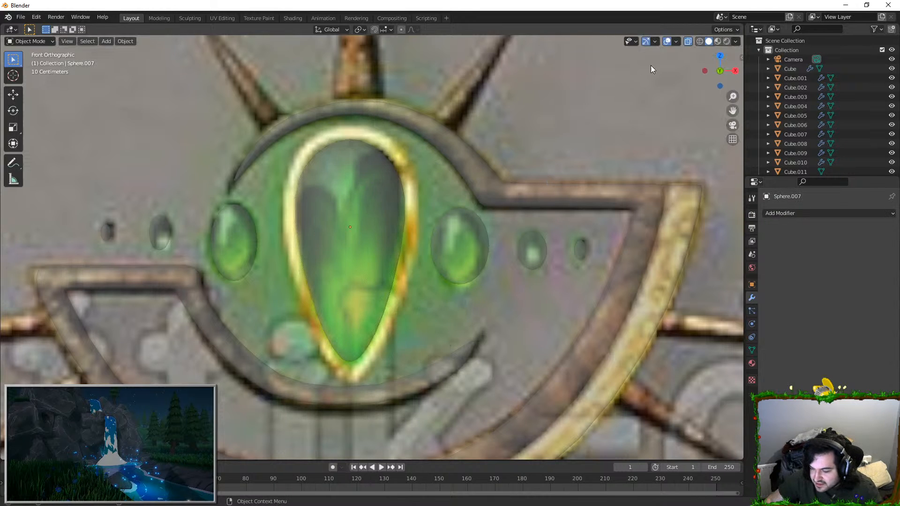
{"action": "left_click", "coordinate": [687, 41]}
{"action": "middle_click_drag", "start_coordinate": [517, 195], "coordinate": [409, 199]}
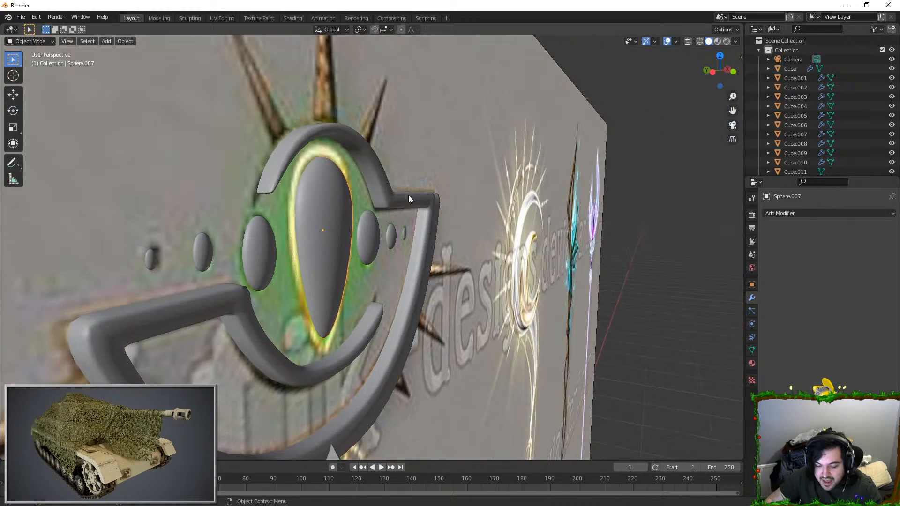
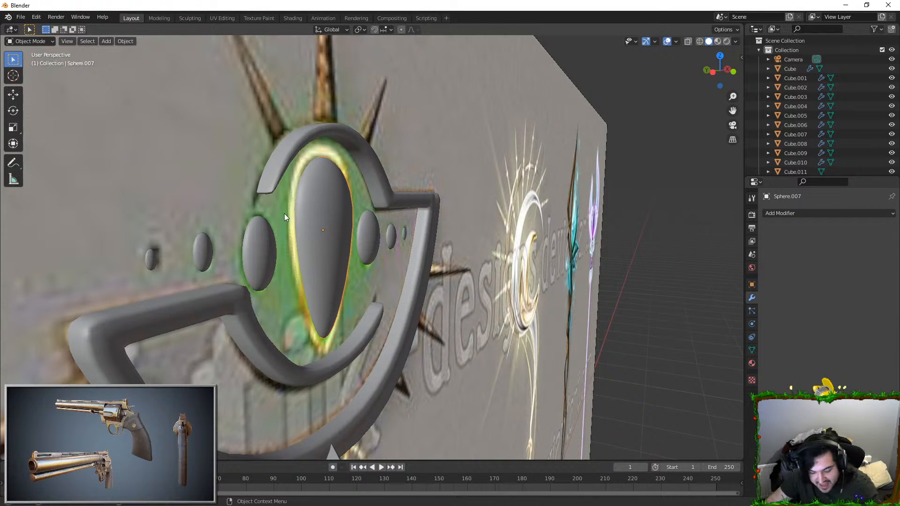
Step: Isolate the jewel copy and raise the vertical face loop along its side outward with Shrink/Fatten
{"action": "key", "text": "KP_Divide"}
{"action": "key", "text": "Tab"}
{"action": "middle_click_drag", "start_coordinate": [330, 224], "coordinate": [364, 224]}
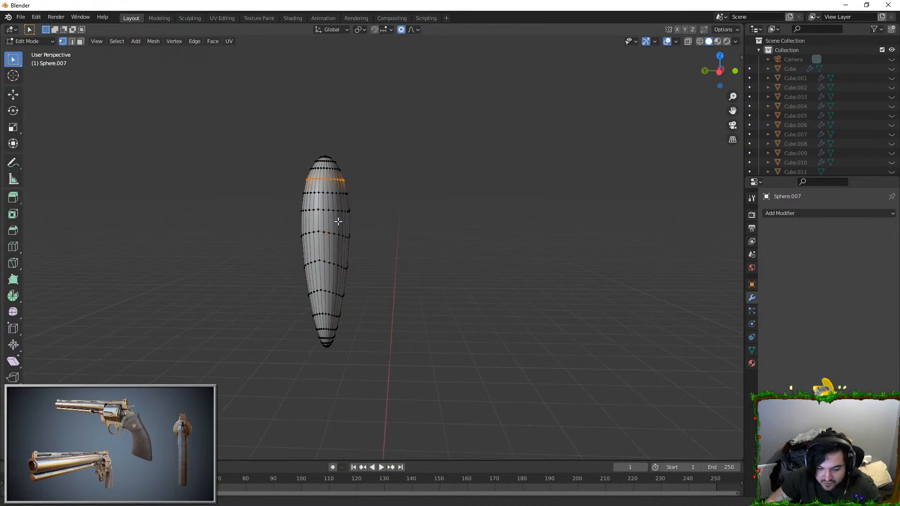
{"action": "middle_click_drag", "start_coordinate": [305, 212], "coordinate": [385, 243], "text": "shift"}
{"action": "scroll", "coordinate": [386, 243], "scroll_direction": "up", "scroll_amount": 2}
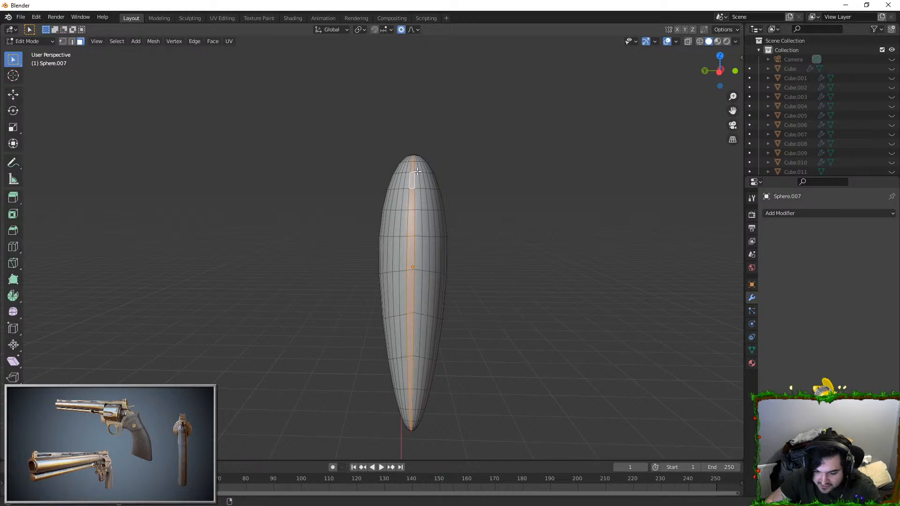
{"action": "mouse_move", "coordinate": [373, 214]}
{"action": "middle_mouse_down"}
{"action": "mouse_move", "coordinate": [257, 216]}
{"action": "mouse_move", "coordinate": [452, 211]}
{"action": "mouse_move", "coordinate": [361, 204]}
{"action": "middle_mouse_up"}
{"action": "middle_click_drag", "start_coordinate": [396, 223], "coordinate": [354, 195]}
{"action": "key", "text": "alt+s"}
{"action": "left_click", "coordinate": [431, 245]}
Step: Delete the ring of faces around the jewel copy's top tip
{"action": "scroll", "coordinate": [431, 246], "scroll_direction": "up", "scroll_amount": 1}
{"action": "scroll", "coordinate": [432, 246], "scroll_direction": "down", "scroll_amount": 1}
{"action": "scroll", "coordinate": [351, 193], "scroll_direction": "down", "scroll_amount": 2}
{"action": "middle_click_drag", "start_coordinate": [393, 289], "coordinate": [365, 188], "text": "shift"}
{"action": "middle_click_drag", "start_coordinate": [375, 103], "coordinate": [363, 191], "text": "shift"}
{"action": "middle_click_drag", "start_coordinate": [359, 150], "coordinate": [387, 150]}
{"action": "middle_click_drag", "start_coordinate": [387, 150], "coordinate": [388, 205], "text": "shift"}
{"action": "scroll", "coordinate": [388, 205], "scroll_direction": "up", "scroll_amount": 2}
{"action": "left_click", "coordinate": [386, 174], "text": "alt"}
{"action": "middle_click_drag", "start_coordinate": [386, 175], "coordinate": [424, 298]}
{"action": "left_click", "coordinate": [470, 258]}
{"action": "key", "text": "alt+a"}
{"action": "key", "text": "c"}
{"action": "left_click", "coordinate": [469, 259]}
{"action": "key", "text": "x"}
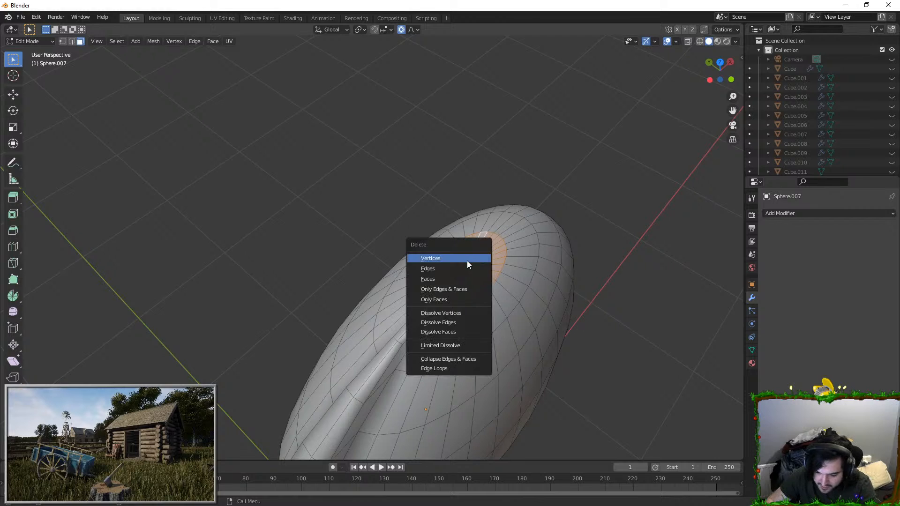
{"action": "left_click", "coordinate": [454, 276]}
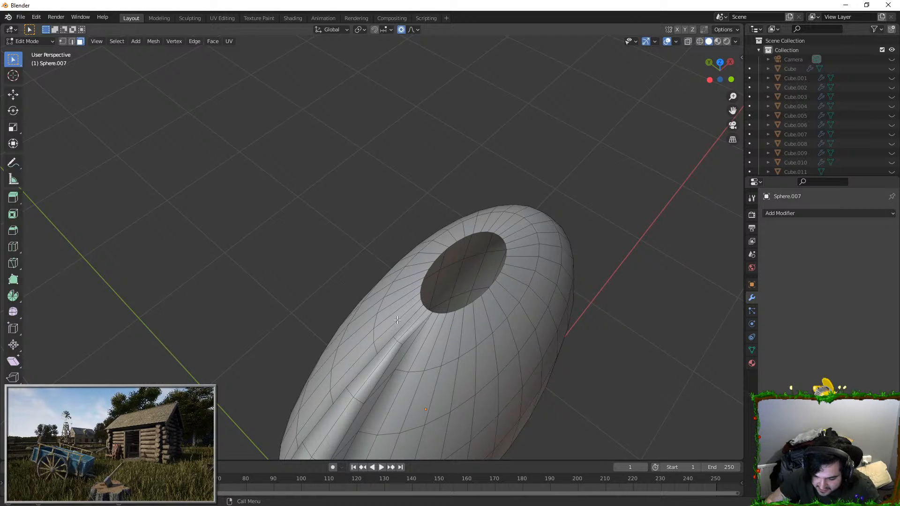
Step: Delete the two vertical face loops flanking the raised ridge
{"action": "middle_click_drag", "start_coordinate": [398, 320], "coordinate": [490, 234]}
{"action": "left_click", "coordinate": [524, 169], "text": "alt"}
{"action": "key", "text": "alt+a"}
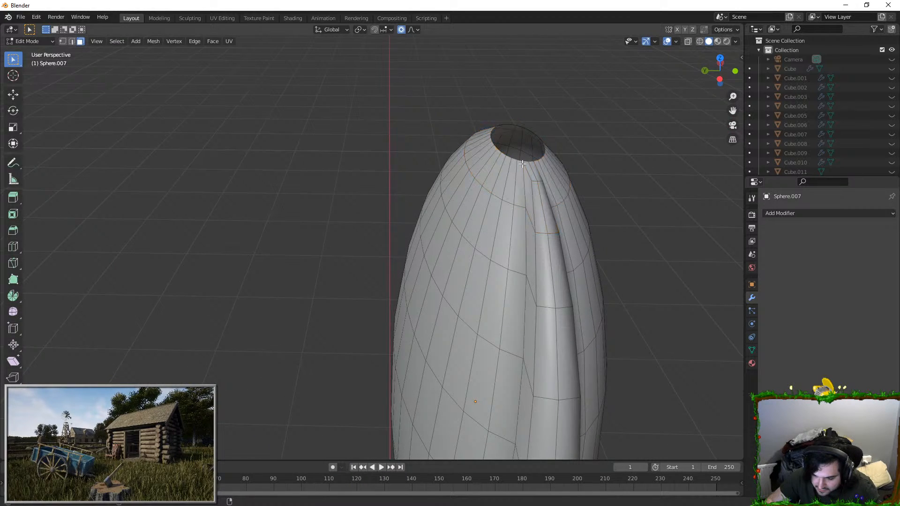
{"action": "middle_click_drag", "start_coordinate": [526, 162], "coordinate": [478, 211]}
{"action": "left_click", "coordinate": [457, 240], "text": "alt"}
{"action": "left_click", "coordinate": [492, 247], "text": "alt+shift"}
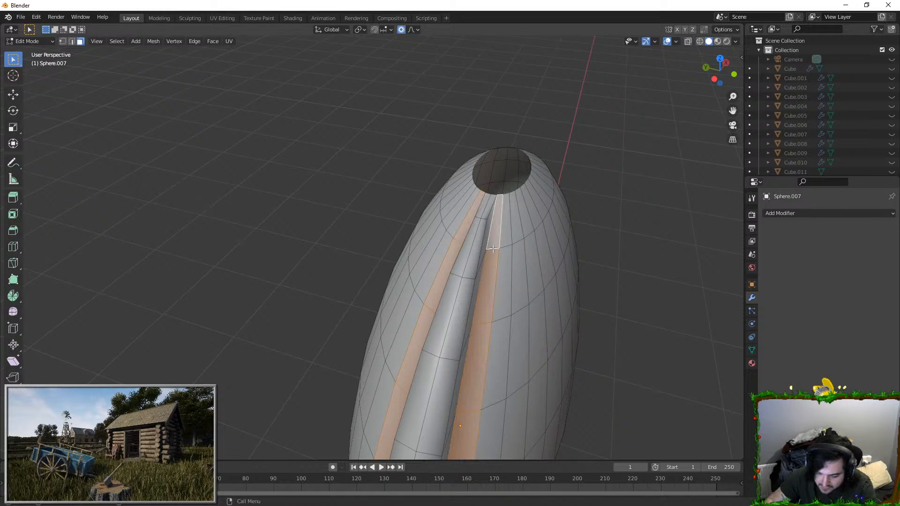
{"action": "key", "text": "x"}
{"action": "left_click", "coordinate": [525, 251]}
Step: Delete the faces around the copy's bottom tip and the rest of its shell, keeping only the raised ridge strip
{"action": "key", "text": "a"}
{"action": "mouse_move", "coordinate": [526, 251]}
{"action": "middle_mouse_down"}
{"action": "mouse_move", "coordinate": [438, 145]}
{"action": "mouse_move", "coordinate": [421, 282]}
{"action": "mouse_move", "coordinate": [462, 251]}
{"action": "middle_mouse_up"}
{"action": "key", "text": "alt+a"}
{"action": "key", "text": "c"}
{"action": "left_click", "coordinate": [374, 275]}
{"action": "key", "text": "Escape"}
{"action": "key", "text": "x"}
{"action": "left_click", "coordinate": [427, 261]}
{"action": "key", "text": "l"}
{"action": "key", "text": "h"}
{"action": "middle_click_drag", "start_coordinate": [419, 245], "coordinate": [378, 279]}
{"action": "scroll", "coordinate": [398, 126], "scroll_direction": "down", "scroll_amount": 4}
{"action": "middle_click_drag", "start_coordinate": [398, 126], "coordinate": [385, 262], "text": "shift"}
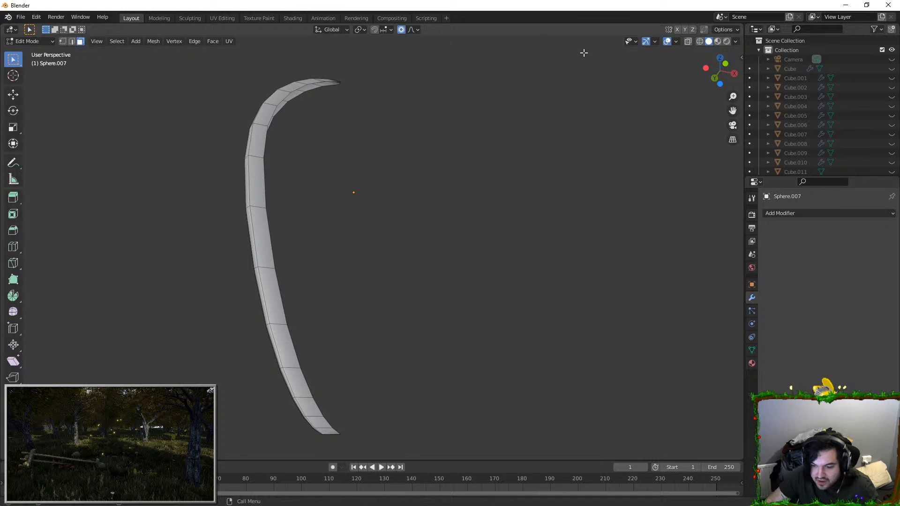
{"action": "middle_click_drag", "start_coordinate": [532, 98], "coordinate": [400, 177]}
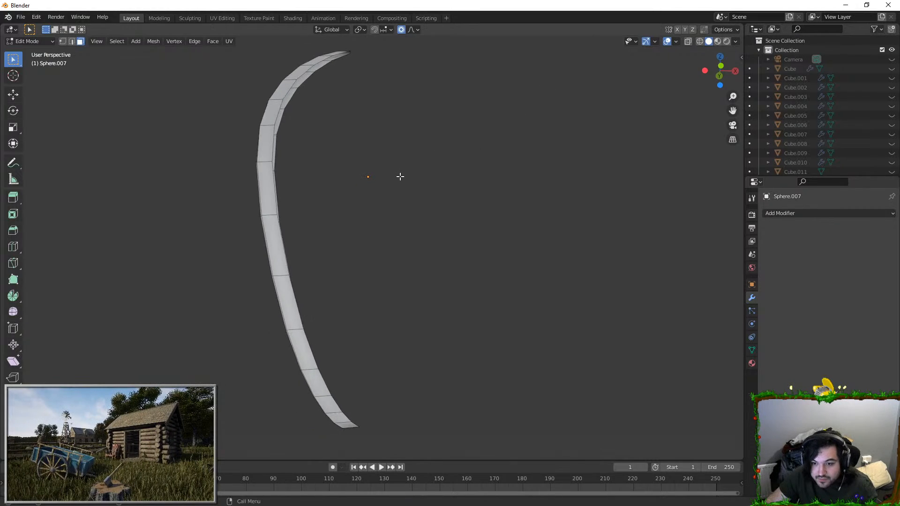
Step: Bring back the full scene and reopen the rim strip beside the jewel for mesh editing
{"action": "key", "text": "Tab"}
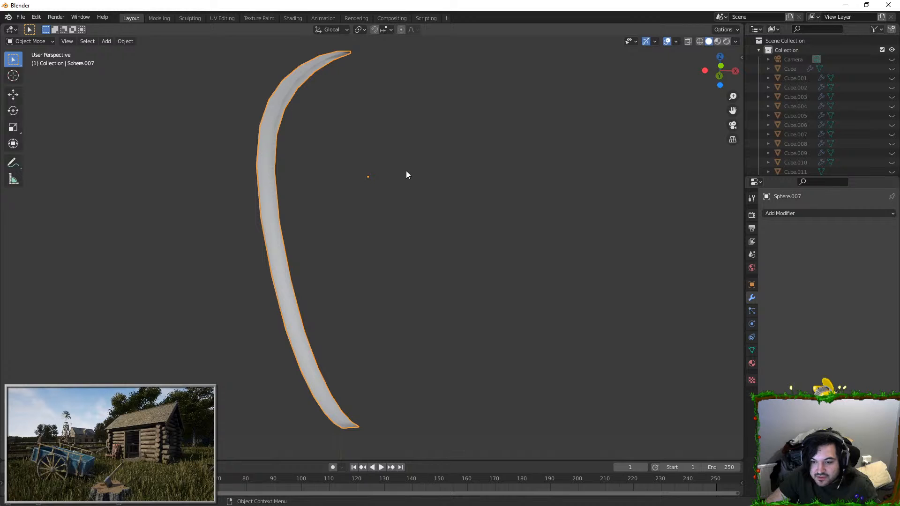
{"action": "key", "text": "KP_Divide"}
{"action": "left_click", "coordinate": [269, 136]}
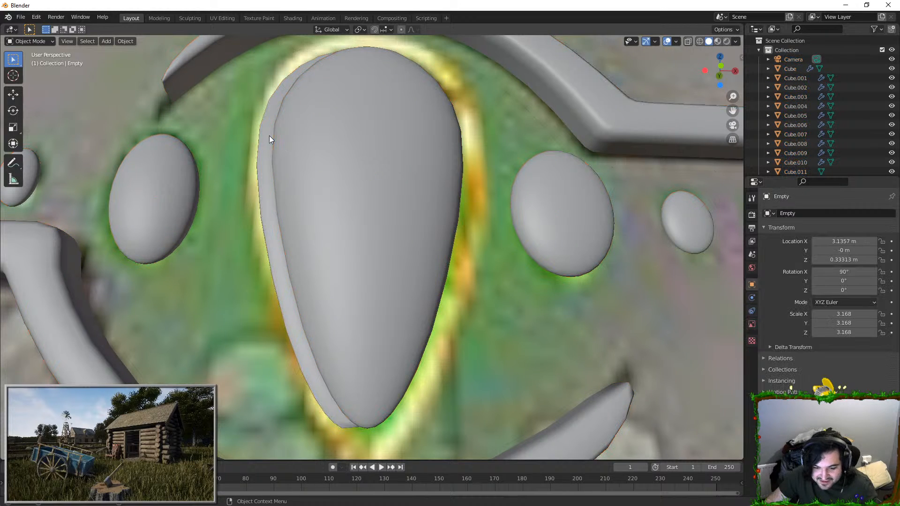
{"action": "middle_click_drag", "start_coordinate": [352, 303], "coordinate": [358, 312], "text": "shift"}
{"action": "left_click", "coordinate": [362, 137]}
{"action": "middle_click_drag", "start_coordinate": [385, 117], "coordinate": [381, 173], "text": "shift"}
{"action": "key", "text": "Tab"}
{"action": "scroll", "coordinate": [382, 173], "scroll_direction": "up", "scroll_amount": 2}
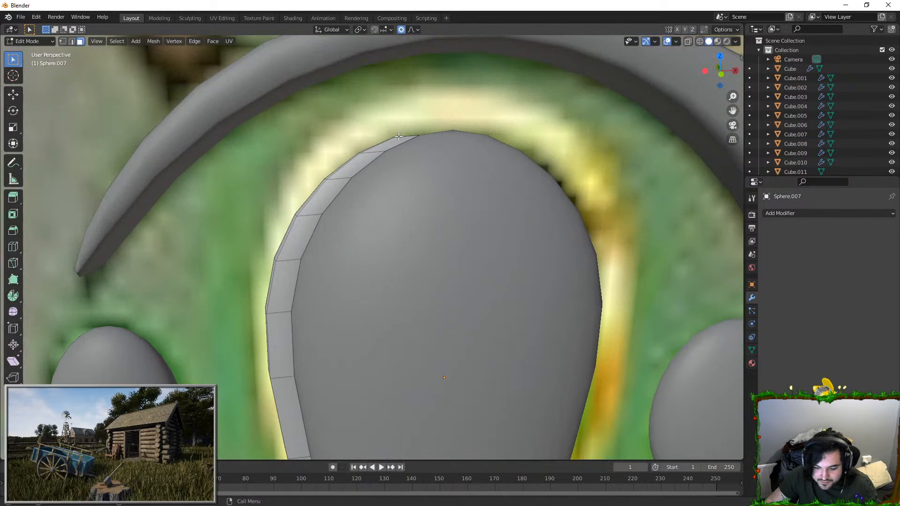
Step: Set edge selection at the strip's upper end in front view and turn off proportional editing
{"action": "middle_click_drag", "start_coordinate": [332, 126], "coordinate": [328, 186], "text": "shift"}
{"action": "scroll", "coordinate": [328, 186], "scroll_direction": "up", "scroll_amount": 1}
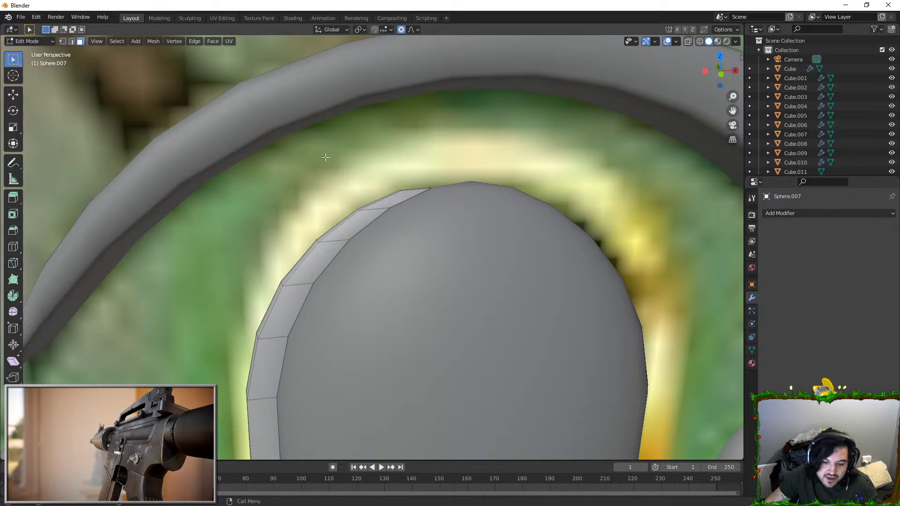
{"action": "middle_click_drag", "start_coordinate": [275, 143], "coordinate": [418, 202]}
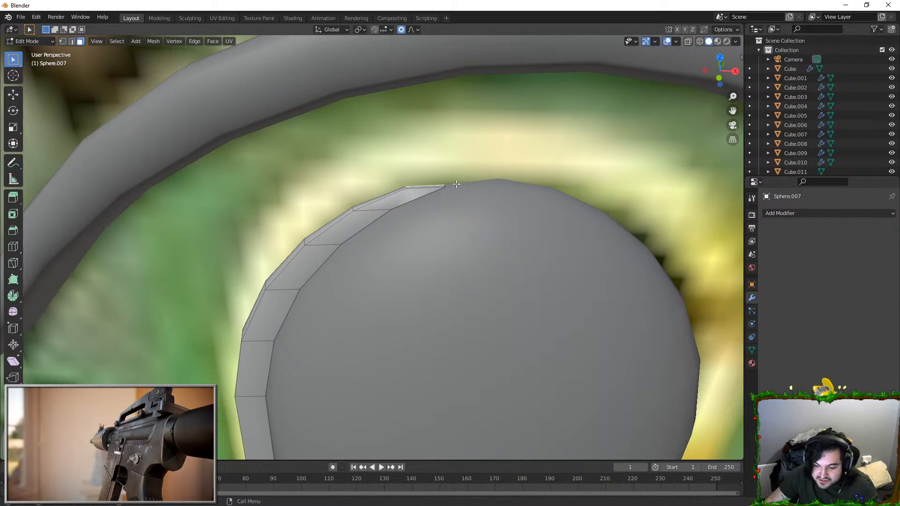
{"action": "left_click", "coordinate": [72, 41]}
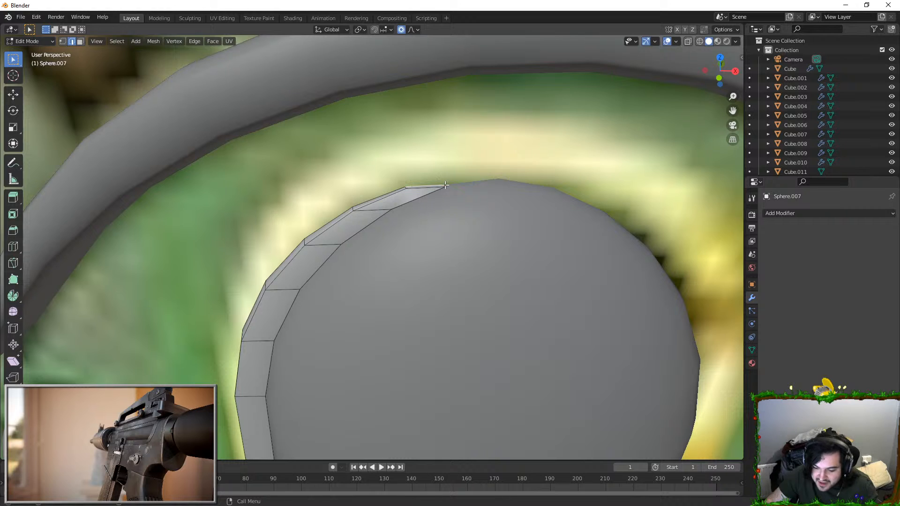
{"action": "left_click", "coordinate": [80, 42]}
{"action": "right_click", "coordinate": [432, 186]}
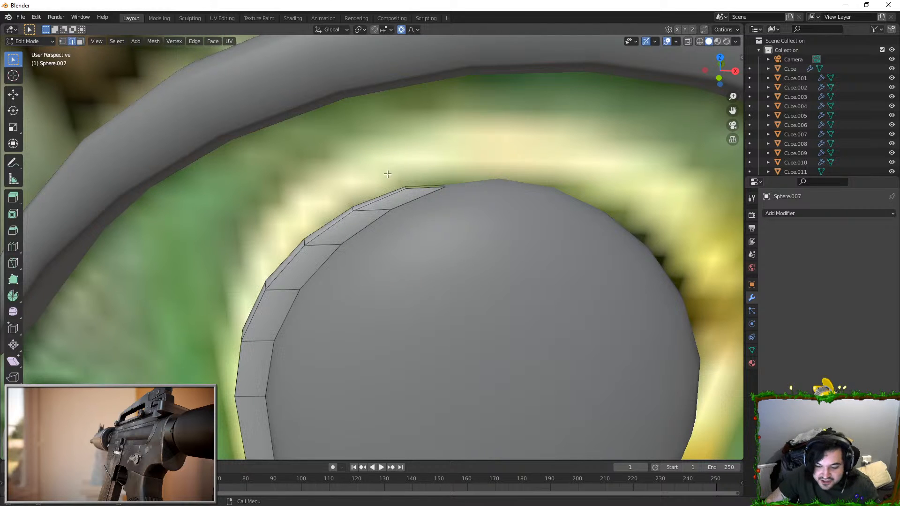
{"action": "key", "text": "KP_1"}
{"action": "key", "text": "c"}
{"action": "key", "text": "Escape"}
Step: Try to move the outer edges at the strip's upper end outward over the gold frame
{"action": "key", "text": "g"}
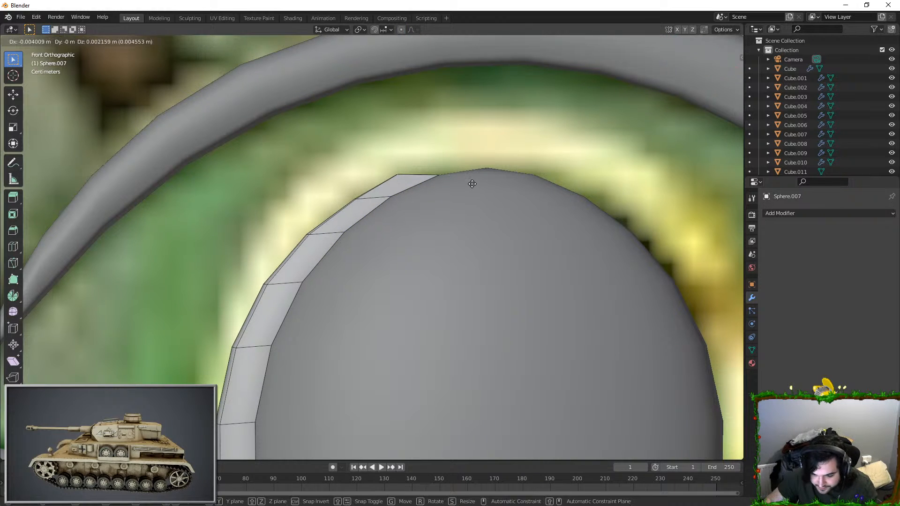
{"action": "left_click", "coordinate": [382, 183]}
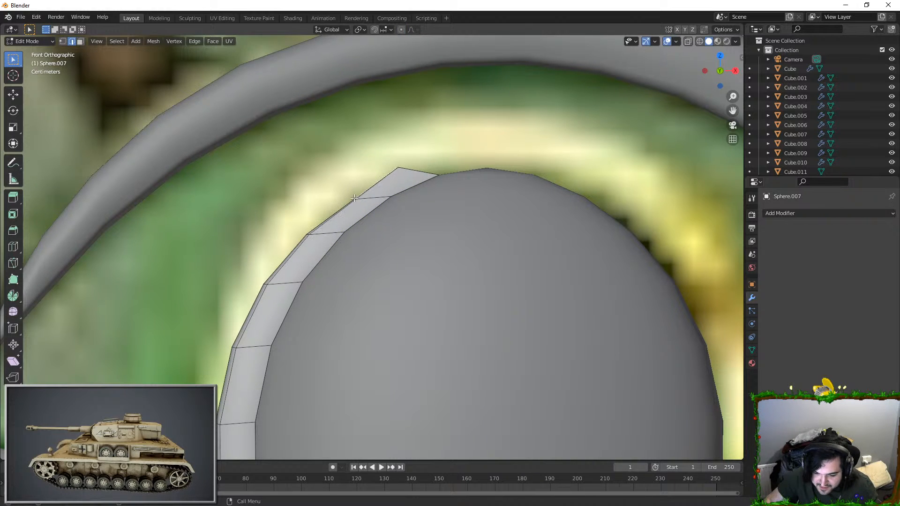
{"action": "scroll", "coordinate": [354, 197], "scroll_direction": "up", "scroll_amount": 2}
{"action": "key", "text": "g"}
{"action": "left_click", "coordinate": [344, 177]}
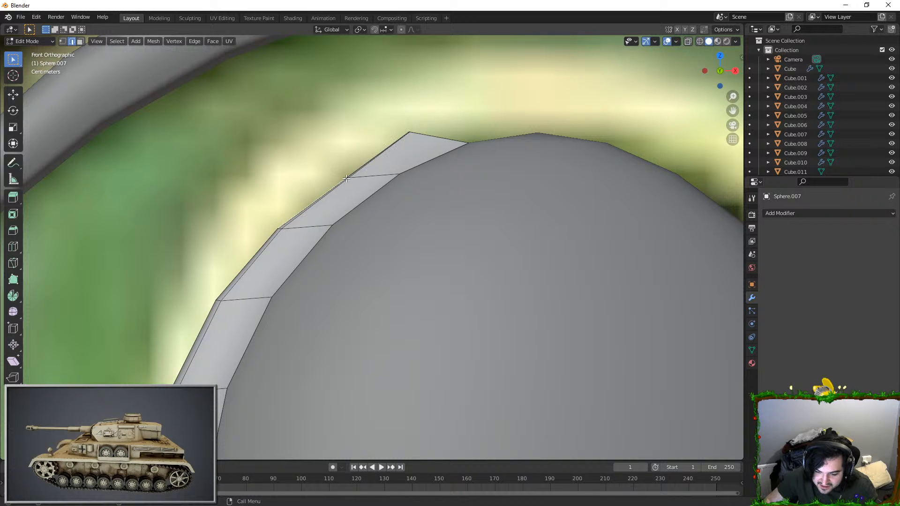
{"action": "middle_click_drag", "start_coordinate": [358, 177], "coordinate": [458, 159]}
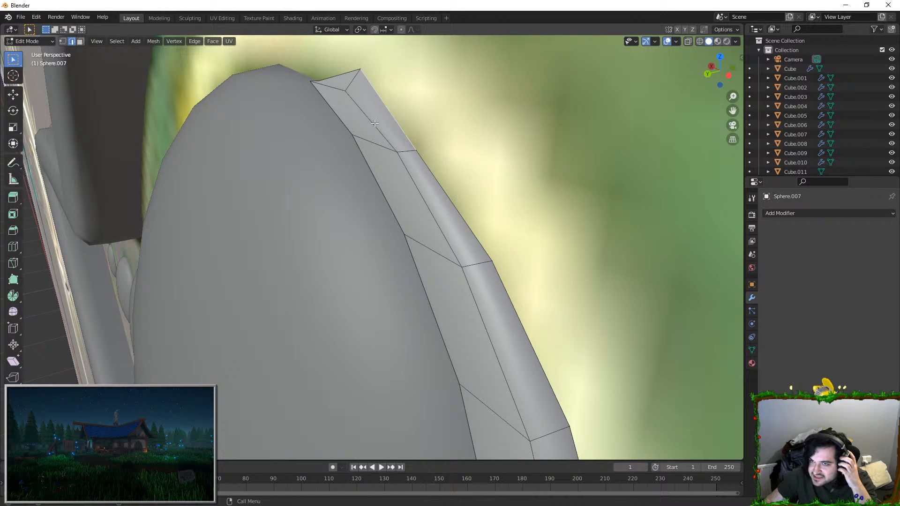
{"action": "middle_click_drag", "start_coordinate": [389, 110], "coordinate": [442, 136]}
{"action": "scroll", "coordinate": [441, 136], "scroll_direction": "up", "scroll_amount": 1}
Step: Move the outer edge at the strip's upper end up and toward the jewel's centre to widen that end
{"action": "key", "text": "KP_1"}
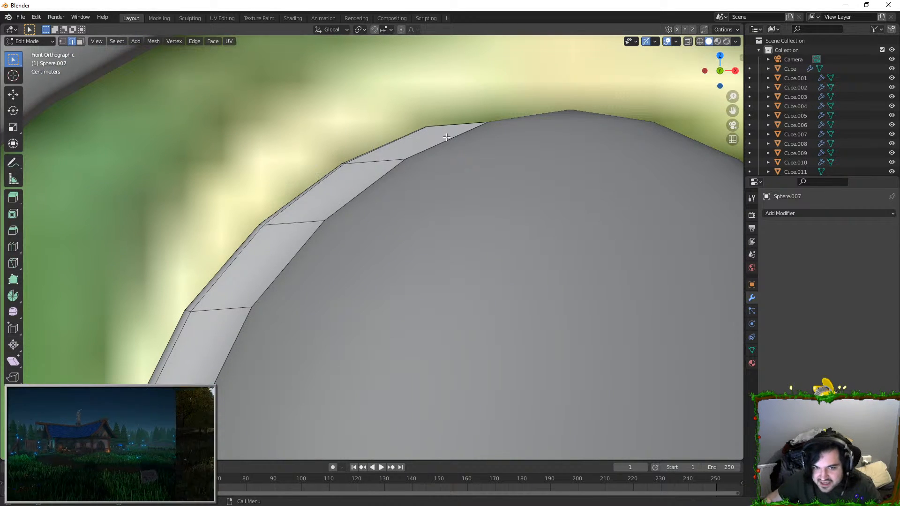
{"action": "key", "text": "g"}
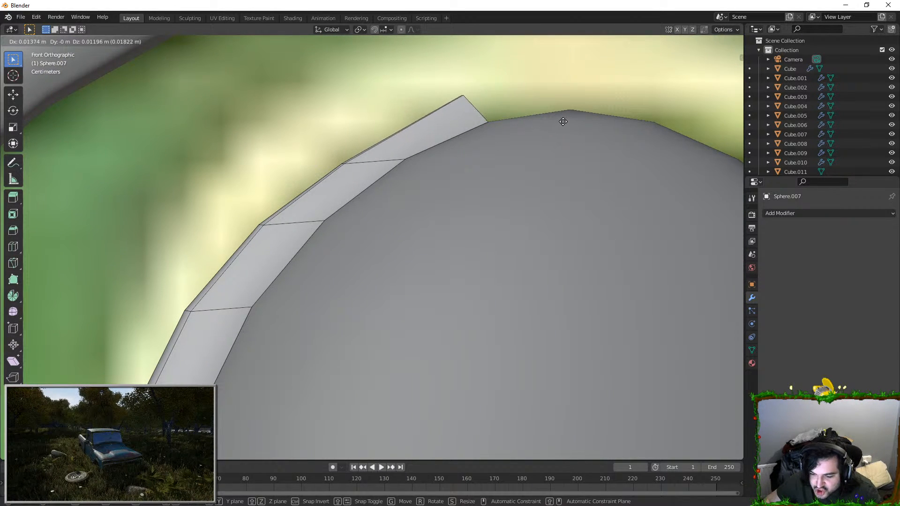
{"action": "left_click", "coordinate": [567, 120]}
Step: Extrude the strip's upper end edges to the jewel's vertical centre line and flatten them along X
{"action": "middle_click_drag", "start_coordinate": [264, 58], "coordinate": [212, 95], "text": "shift"}
{"action": "left_click", "coordinate": [80, 39]}
{"action": "middle_click_drag", "start_coordinate": [335, 118], "coordinate": [292, 123]}
{"action": "left_click", "coordinate": [74, 42]}
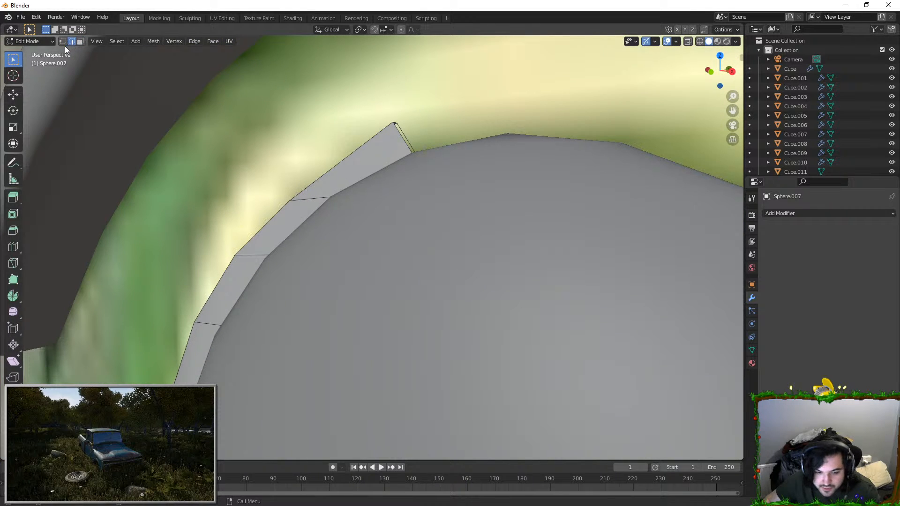
{"action": "key", "text": "KP_1"}
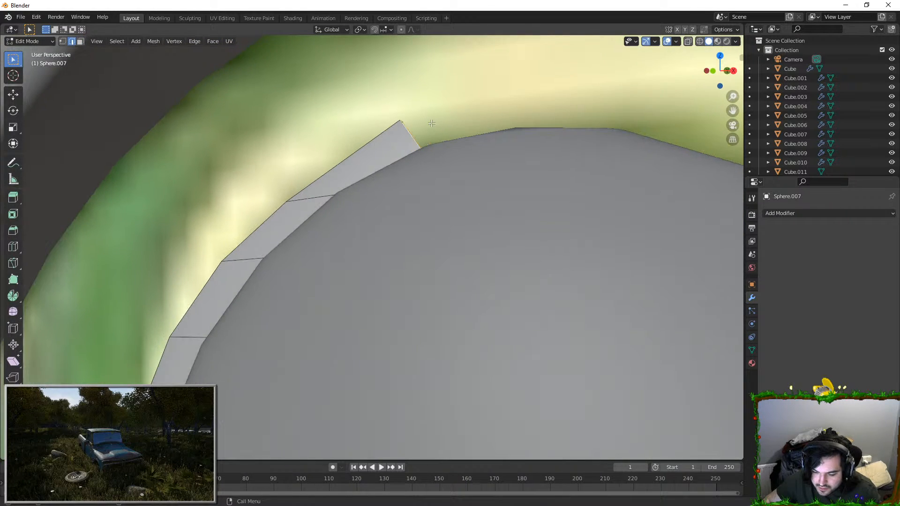
{"action": "scroll", "coordinate": [430, 123], "scroll_direction": "down", "scroll_amount": 4}
{"action": "key", "text": "e"}
{"action": "key", "text": "x"}
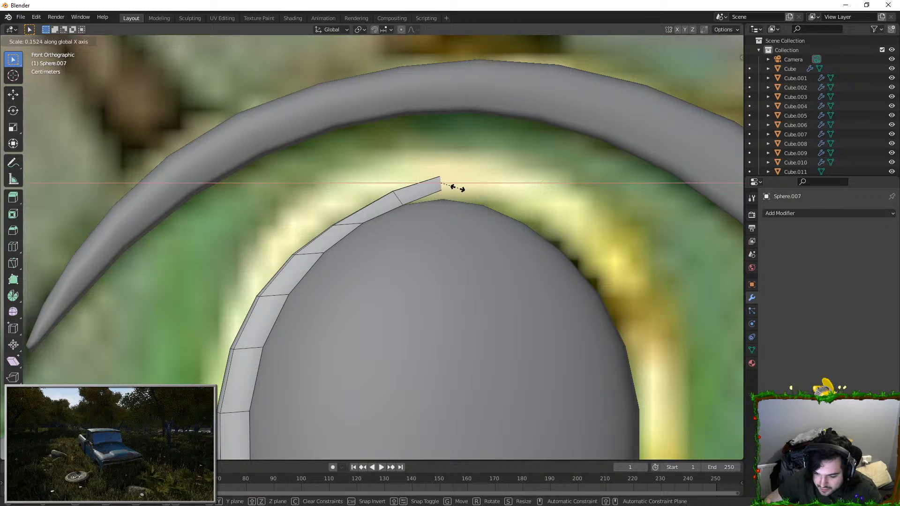
{"action": "key", "text": "z"}
{"action": "key", "text": "x"}
{"action": "left_click", "coordinate": [469, 136]}
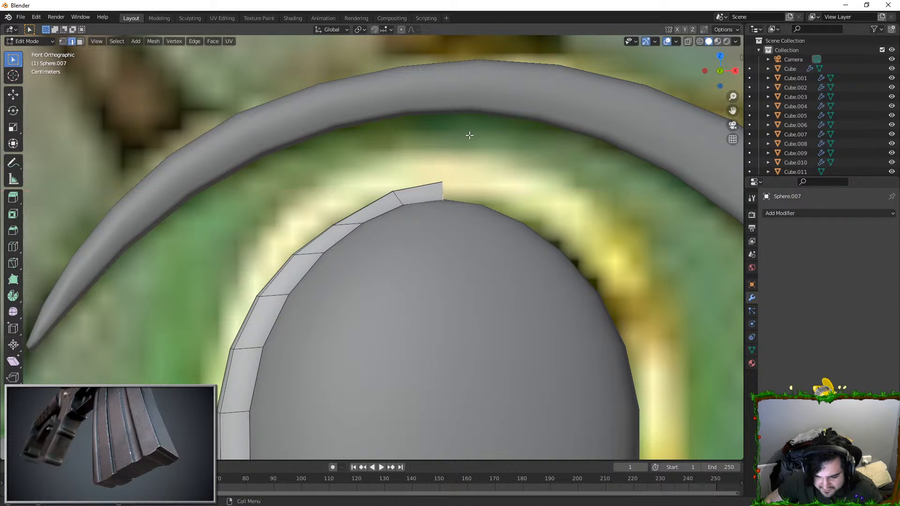
Step: Extrude the strip's lower end edges to the jewel's centre line at its bottom tip
{"action": "key", "text": "Tab"}
{"action": "scroll", "coordinate": [426, 336], "scroll_direction": "down", "scroll_amount": 6}
{"action": "middle_click_drag", "start_coordinate": [402, 389], "coordinate": [400, 143], "text": "shift"}
{"action": "scroll", "coordinate": [430, 282], "scroll_direction": "up", "scroll_amount": 3}
{"action": "key", "text": "Tab"}
{"action": "scroll", "coordinate": [417, 257], "scroll_direction": "up", "scroll_amount": 5}
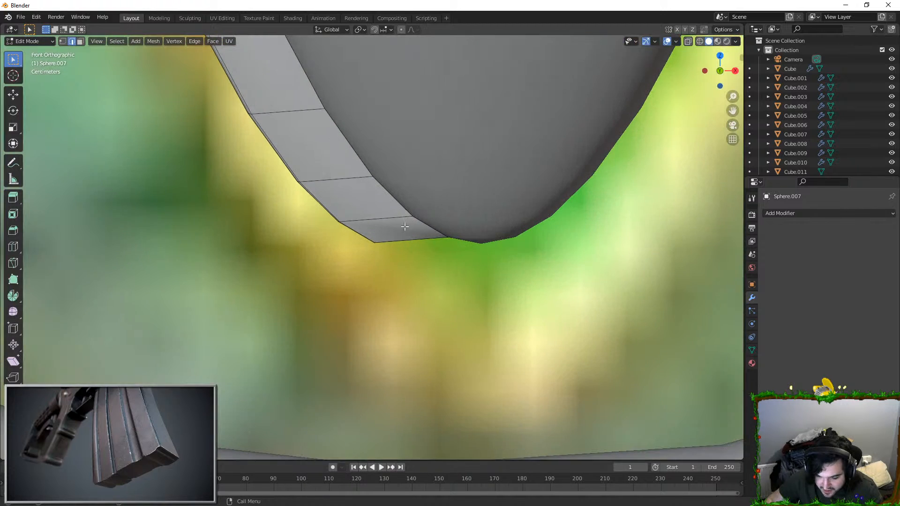
{"action": "middle_click_drag", "start_coordinate": [315, 163], "coordinate": [268, 195]}
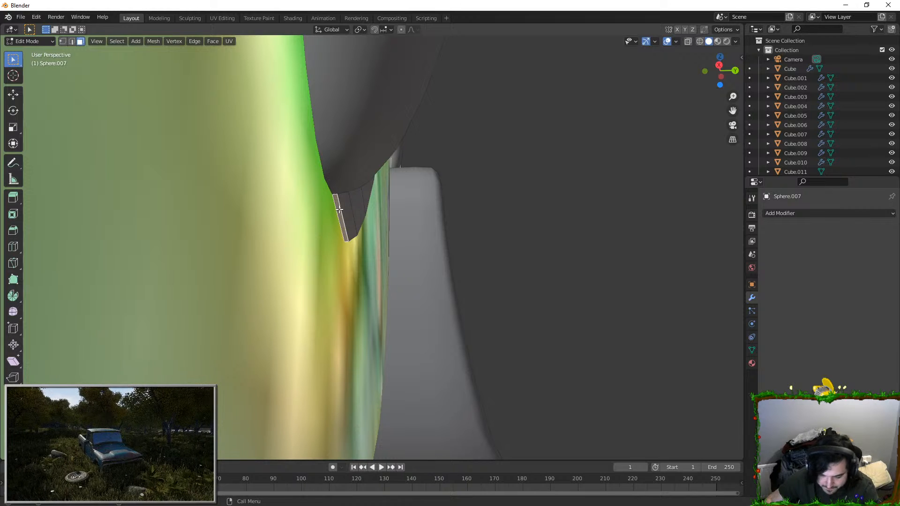
{"action": "middle_click_drag", "start_coordinate": [338, 207], "coordinate": [406, 234]}
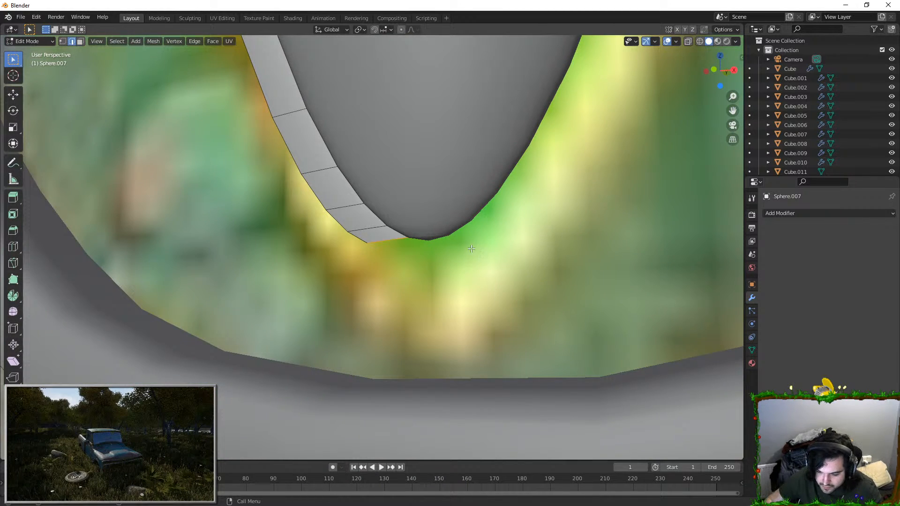
{"action": "key", "text": "KP_1"}
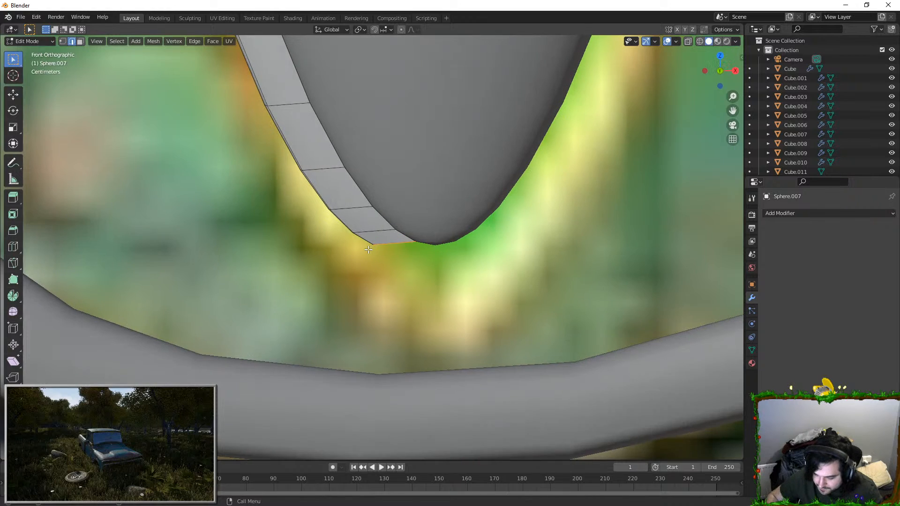
{"action": "key", "text": "g"}
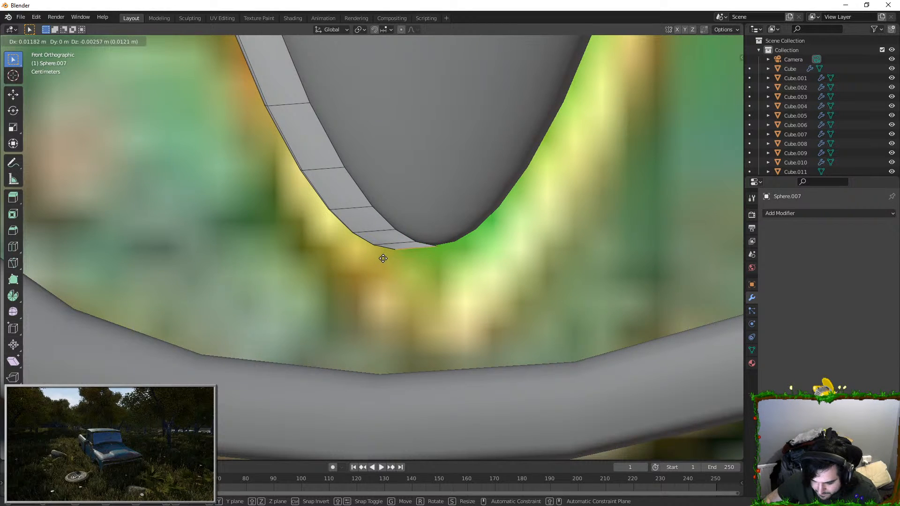
{"action": "left_click", "coordinate": [382, 257]}
Step: Move the lower end's outer vertices down onto the centre line to form a pointed rim tip
{"action": "left_click", "coordinate": [61, 42]}
{"action": "scroll", "coordinate": [475, 282], "scroll_direction": "up", "scroll_amount": 3}
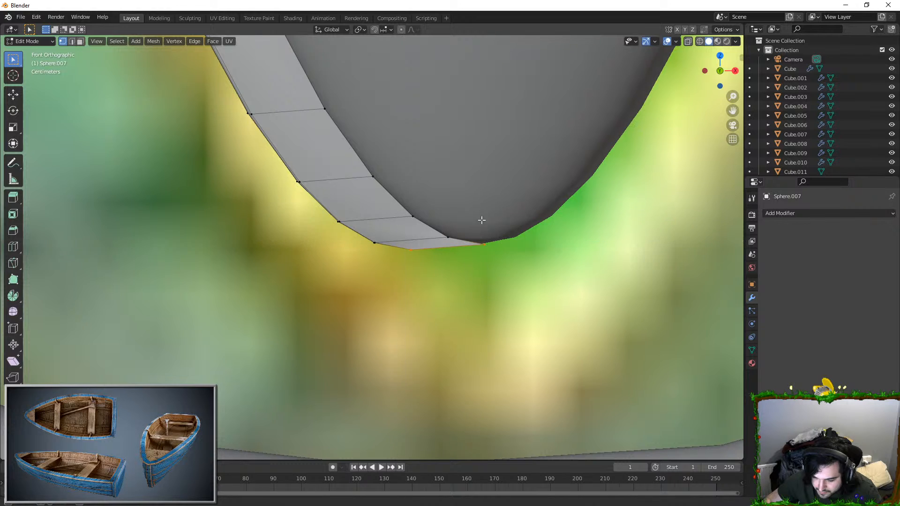
{"action": "key", "text": "g"}
{"action": "left_click", "coordinate": [539, 289]}
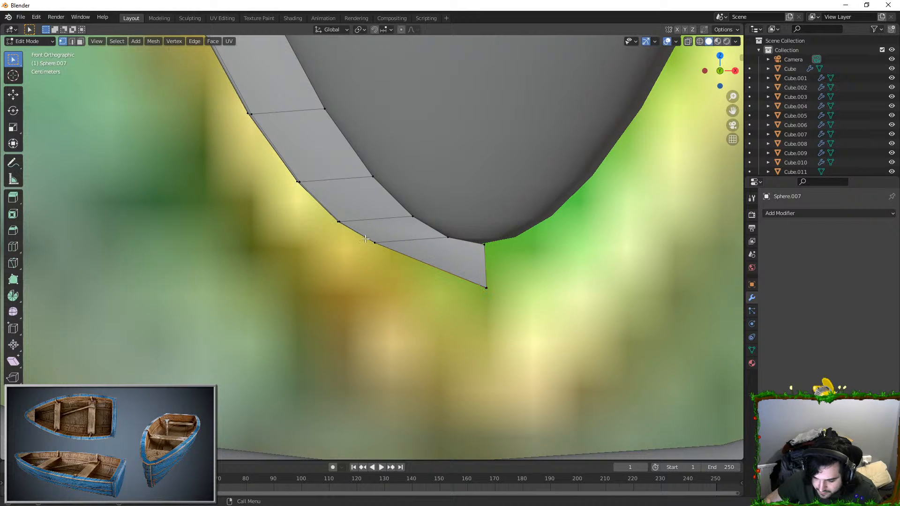
Step: Move the next four outer vertex pairs up the rim outward to even its lower curve, and leave edit mode
{"action": "key", "text": "g"}
{"action": "left_click", "coordinate": [395, 276]}
{"action": "left_click", "coordinate": [329, 213]}
{"action": "key", "text": "g"}
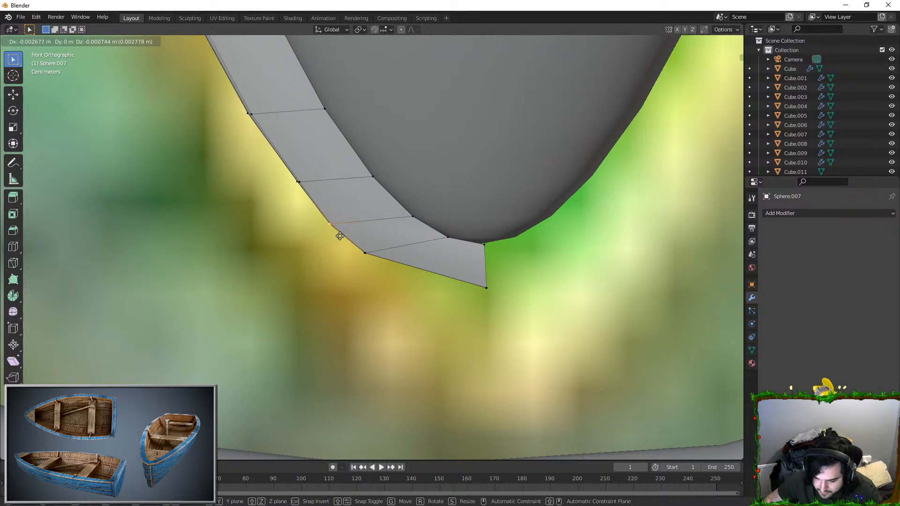
{"action": "left_click", "coordinate": [336, 235]}
{"action": "left_click", "coordinate": [298, 181]}
{"action": "key", "text": "g"}
{"action": "left_click", "coordinate": [301, 176]}
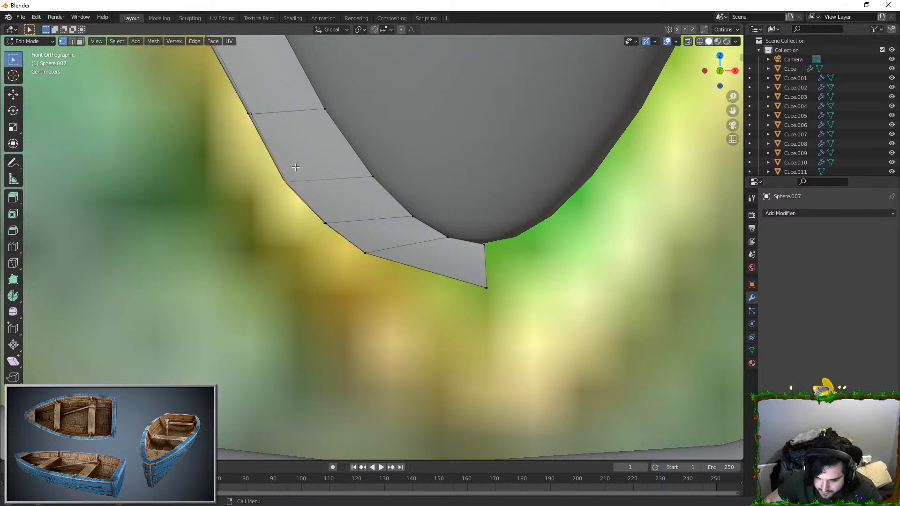
{"action": "left_click_drag", "start_coordinate": [269, 130], "coordinate": [269, 130]}
{"action": "key", "text": "g"}
{"action": "left_click", "coordinate": [262, 124]}
{"action": "scroll", "coordinate": [291, 145], "scroll_direction": "down", "scroll_amount": 3}
{"action": "key", "text": "Tab"}
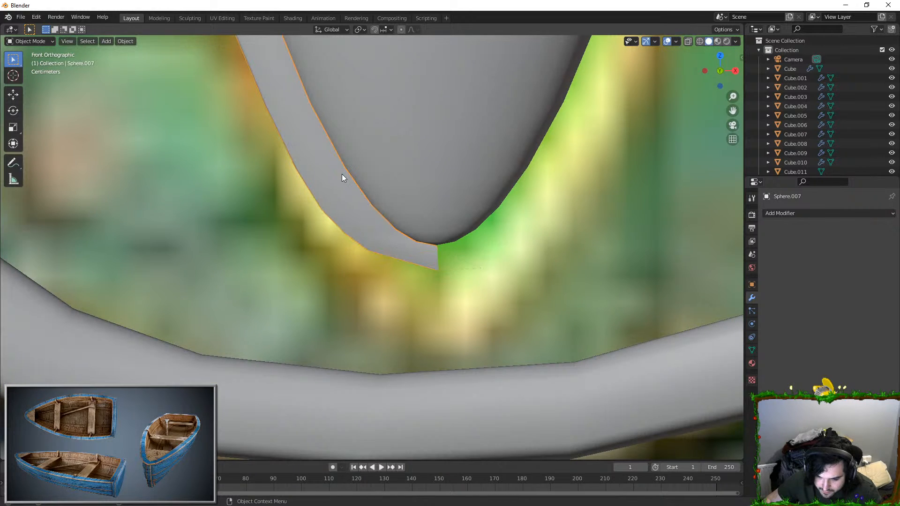
{"action": "key", "text": "Tab"}
{"action": "left_click", "coordinate": [463, 265]}
{"action": "key", "text": "g"}
{"action": "left_click", "coordinate": [476, 266]}
{"action": "key", "text": "ctrl+z"}
{"action": "key", "text": "b"}
{"action": "left_click_drag", "start_coordinate": [429, 256], "coordinate": [575, 288]}
{"action": "key", "text": "g"}
{"action": "key", "text": "x"}
{"action": "right_click", "coordinate": [450, 253]}
Step: Turn on X-ray, scale the rim strip's lower tip vertices along X, and shift them along X toward the jewel's centre line
{"action": "left_click", "coordinate": [687, 44]}
{"action": "key", "text": "s"}
{"action": "key", "text": "x"}
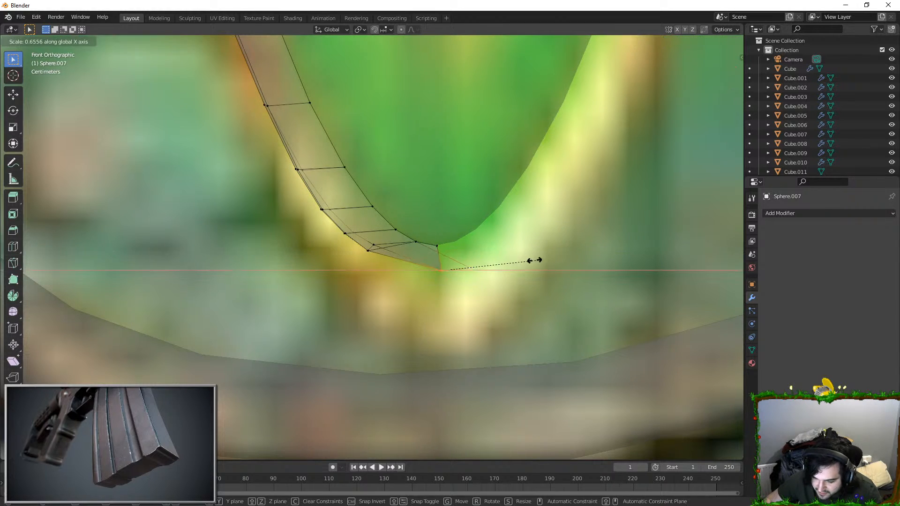
{"action": "left_click", "coordinate": [461, 271]}
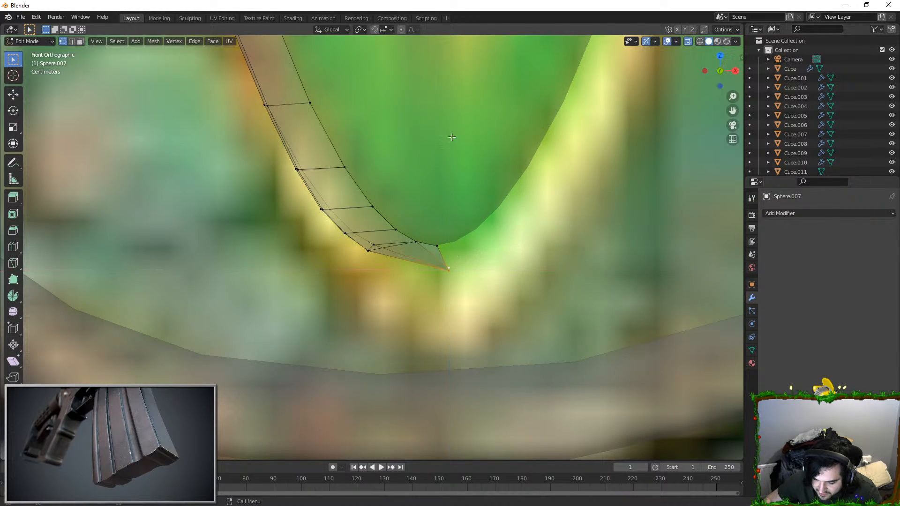
{"action": "key", "text": "g"}
{"action": "key", "text": "x"}
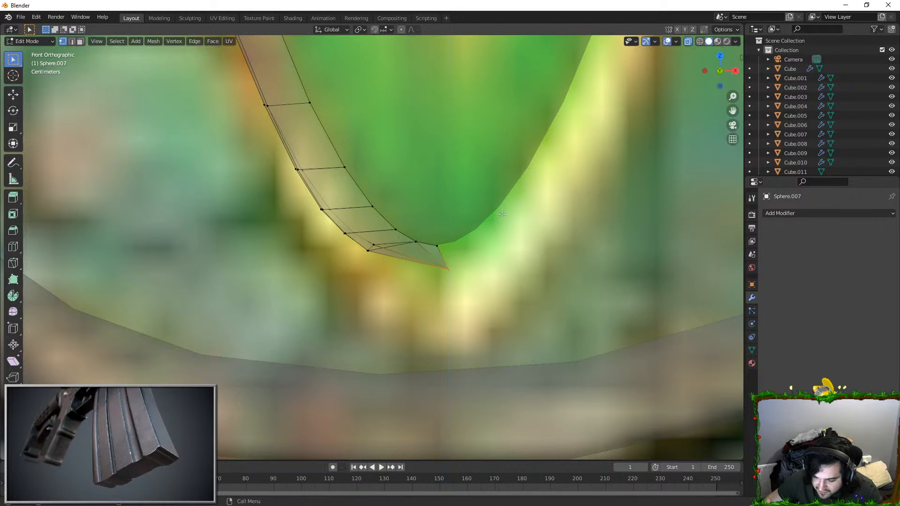
{"action": "left_click", "coordinate": [522, 209]}
Step: Delete the faces of the strip's distorted pointed tip segment
{"action": "middle_click_drag", "start_coordinate": [518, 207], "coordinate": [253, 258]}
{"action": "left_click", "coordinate": [256, 262]}
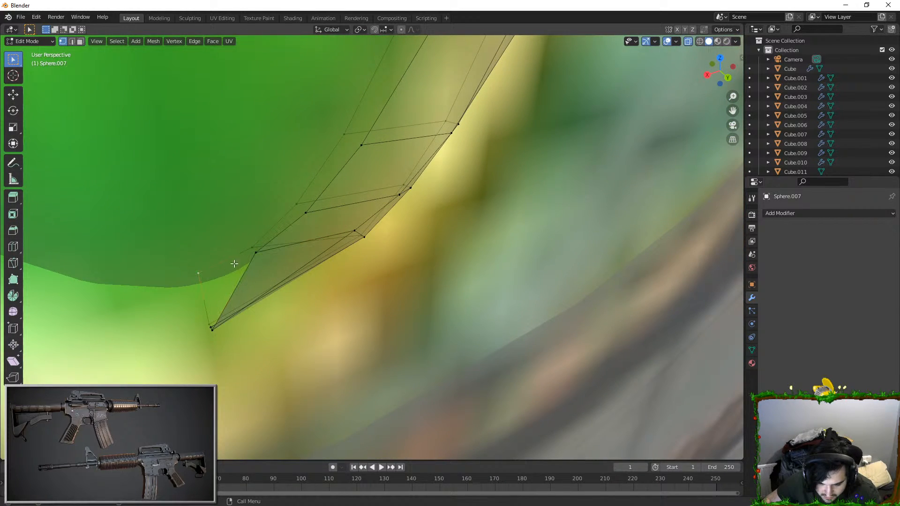
{"action": "middle_click_drag", "start_coordinate": [255, 254], "coordinate": [239, 243]}
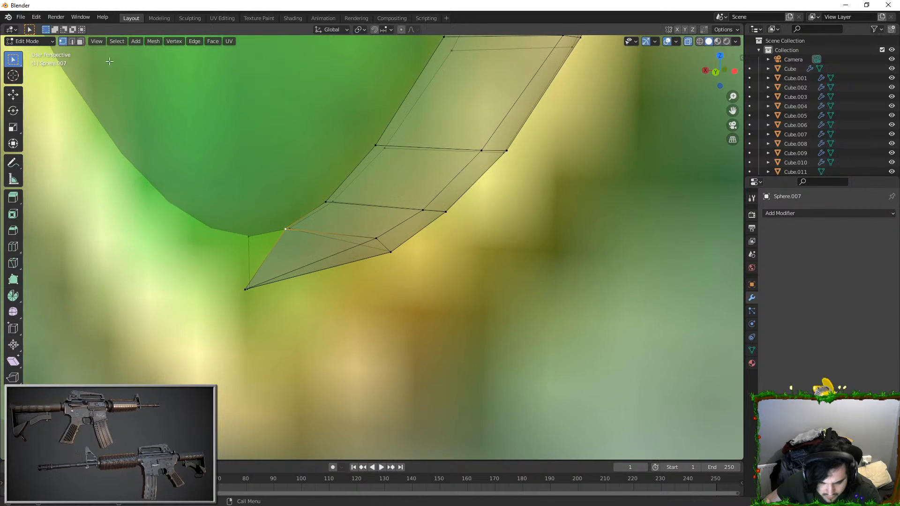
{"action": "left_click", "coordinate": [82, 41]}
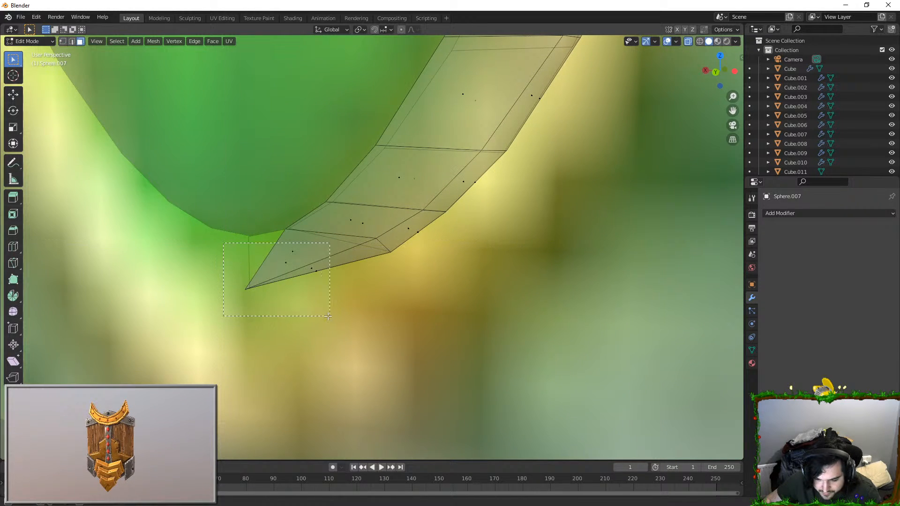
{"action": "left_click_drag", "start_coordinate": [330, 316], "coordinate": [330, 317]}
{"action": "key", "text": "x"}
{"action": "key", "text": "f"}
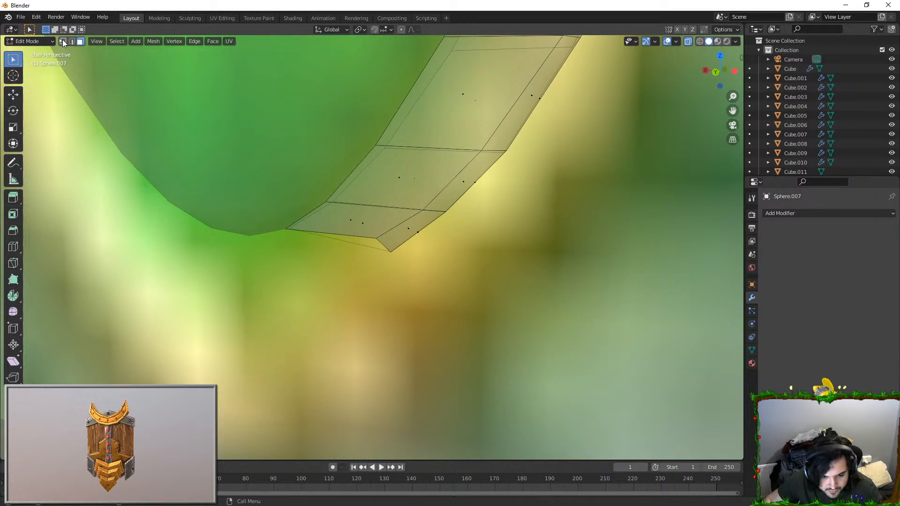
Step: Scale the outer vertices at the strip's open lower end along Z, and narrow them along X
{"action": "middle_click_drag", "start_coordinate": [399, 242], "coordinate": [401, 206]}
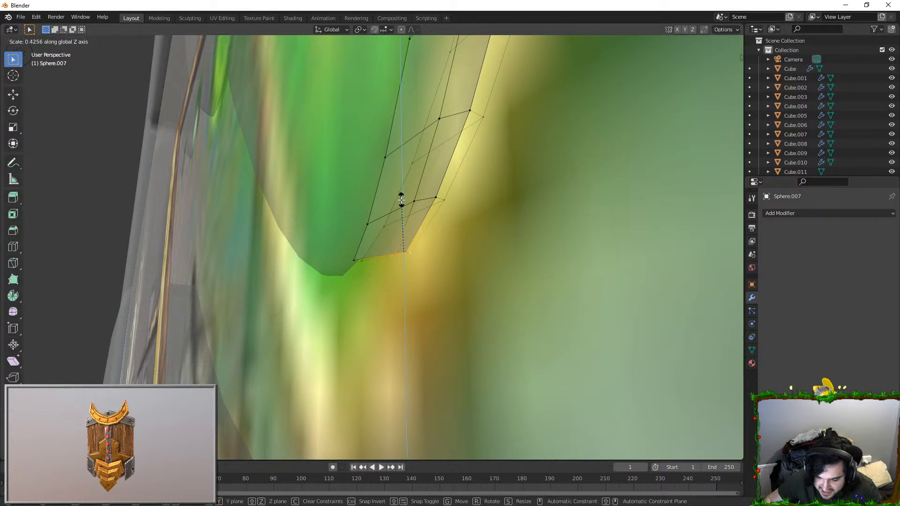
{"action": "middle_click_drag", "start_coordinate": [398, 123], "coordinate": [478, 215]}
{"action": "key", "text": "s"}
{"action": "key", "text": "x"}
{"action": "left_click", "coordinate": [497, 241]}
{"action": "key", "text": "s"}
{"action": "key", "text": "x"}
{"action": "left_click", "coordinate": [461, 242]}
{"action": "key", "text": "s"}
{"action": "key", "text": "x"}
{"action": "left_click", "coordinate": [485, 237]}
Step: Move the outer vertices at the strip's open lower end along X
{"action": "key", "text": "g"}
{"action": "key", "text": "y"}
{"action": "right_click", "coordinate": [477, 235]}
{"action": "middle_click_drag", "start_coordinate": [398, 251], "coordinate": [380, 226]}
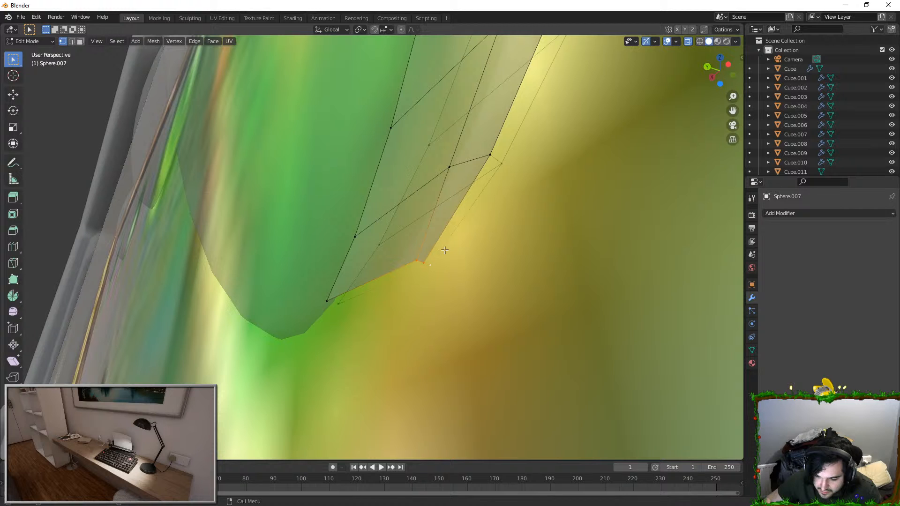
{"action": "middle_click_drag", "start_coordinate": [432, 266], "coordinate": [359, 232]}
{"action": "key", "text": "g"}
{"action": "key", "text": "x"}
{"action": "left_click", "coordinate": [498, 284]}
Step: Delete the faces of the strip's remaining lowest segment and select the edges of its new open end
{"action": "key", "text": "Tab"}
{"action": "scroll", "coordinate": [465, 277], "scroll_direction": "down", "scroll_amount": 3}
{"action": "key", "text": "Tab"}
{"action": "left_click", "coordinate": [82, 41]}
{"action": "key", "text": "b"}
{"action": "left_click_drag", "start_coordinate": [329, 223], "coordinate": [463, 276]}
{"action": "key", "text": "x"}
{"action": "left_click", "coordinate": [466, 277]}
{"action": "scroll", "coordinate": [466, 277], "scroll_direction": "down", "scroll_amount": 2}
{"action": "middle_click_drag", "start_coordinate": [465, 277], "coordinate": [442, 287]}
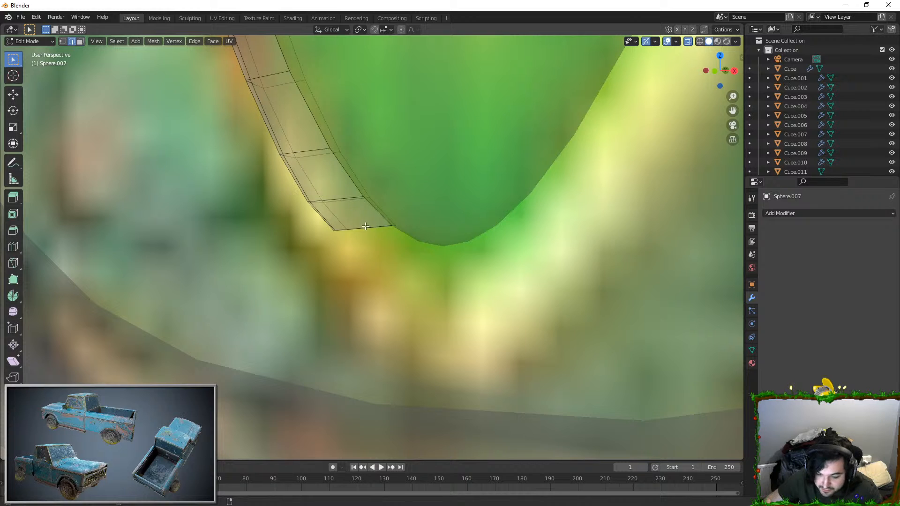
{"action": "left_click", "coordinate": [366, 226]}
{"action": "middle_click_drag", "start_coordinate": [406, 238], "coordinate": [420, 243]}
{"action": "key", "text": "e"}
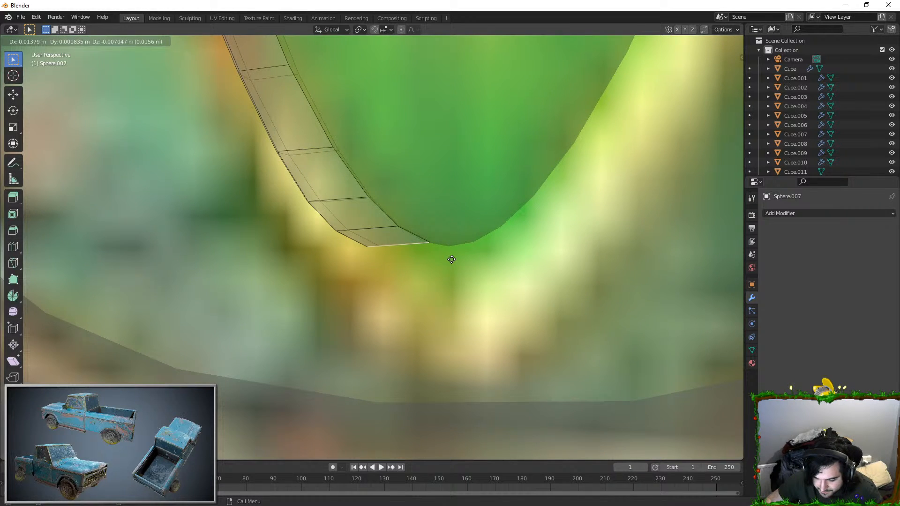
{"action": "left_click", "coordinate": [452, 259]}
{"action": "key", "text": "e"}
{"action": "right_click", "coordinate": [471, 268]}
{"action": "key", "text": "ctrl+z"}
{"action": "key", "text": "ctrl+z"}
Step: Extrude the strip's lower end edges twice in front view, following the jewel's bottom curve to its centre line
{"action": "key", "text": "KP_1"}
{"action": "key", "text": "KP_3"}
{"action": "key", "text": "KP_1"}
{"action": "key", "text": "e"}
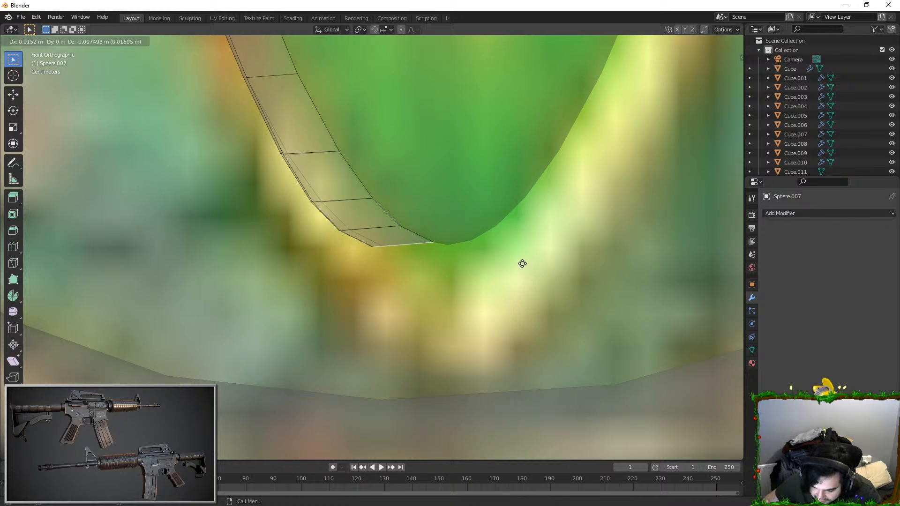
{"action": "left_click", "coordinate": [516, 261]}
{"action": "key", "text": "e"}
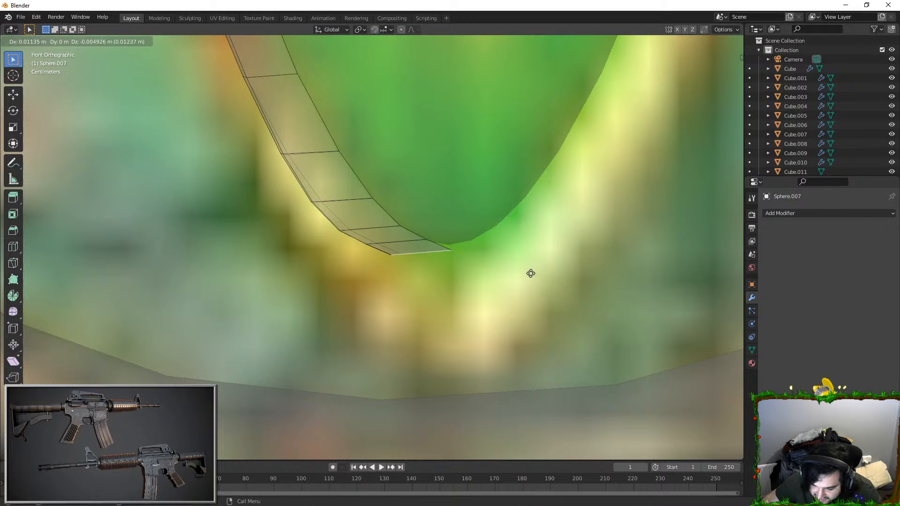
{"action": "left_click", "coordinate": [530, 272]}
Step: Rotate the extruded end edges upright and move them onto the jewel's vertical centre line, forming a pointed tip
{"action": "key", "text": "r"}
{"action": "left_click", "coordinate": [483, 190]}
{"action": "key", "text": "g"}
{"action": "left_click", "coordinate": [510, 226]}
{"action": "key", "text": "r"}
{"action": "left_click", "coordinate": [530, 203]}
{"action": "key", "text": "g"}
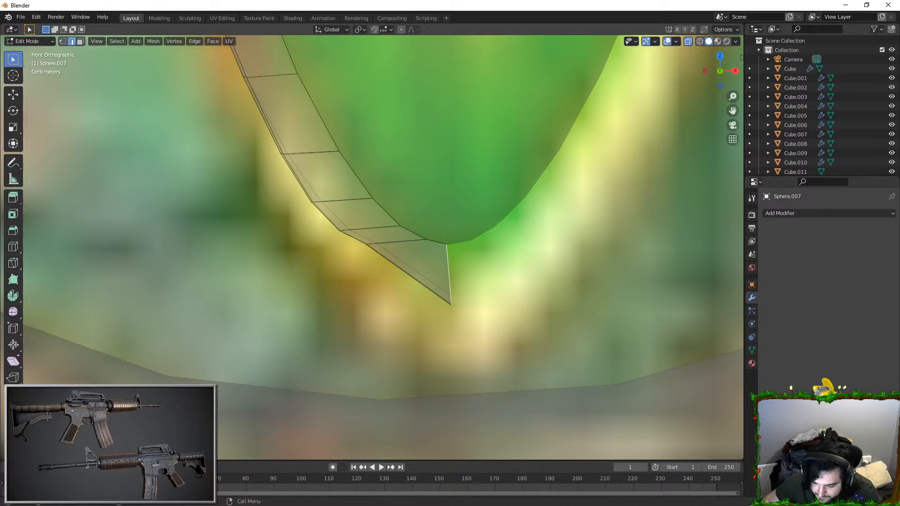
{"action": "left_click", "coordinate": [515, 262]}
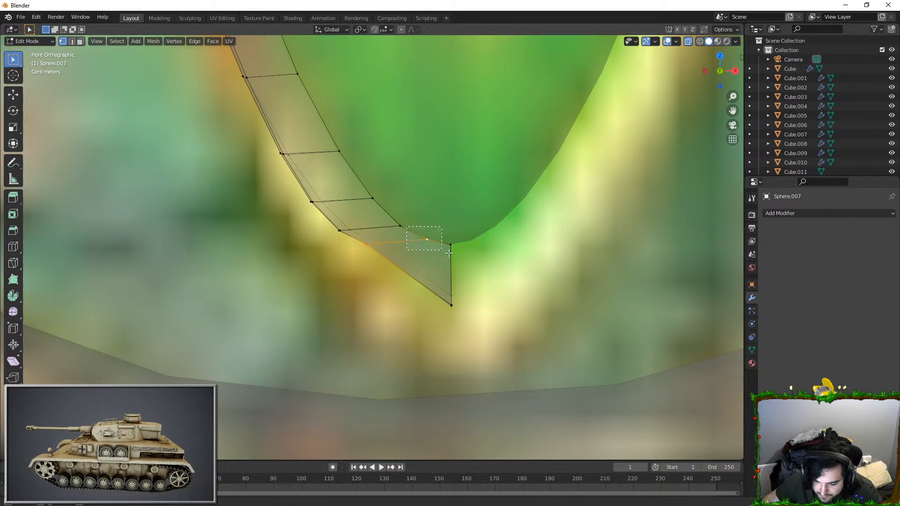
Step: Move the two outer vertex groups above the tip outward to smooth the rim's lower curve, and leave edit mode
{"action": "left_click_drag", "start_coordinate": [442, 250], "coordinate": [445, 250], "text": "ctrl"}
{"action": "key", "text": "g"}
{"action": "left_click", "coordinate": [467, 277]}
{"action": "left_click_drag", "start_coordinate": [323, 214], "coordinate": [356, 241]}
{"action": "key", "text": "g"}
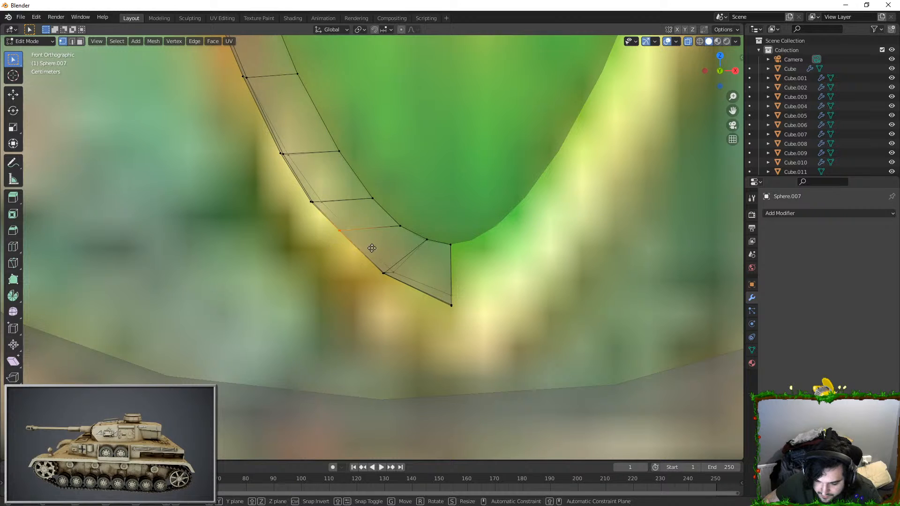
{"action": "left_click", "coordinate": [368, 252]}
{"action": "key", "text": "Tab"}
Step: Add a Mirror modifier on the X axis to the jewel's half rim, with Clipping enabled
{"action": "scroll", "coordinate": [432, 272], "scroll_direction": "down", "scroll_amount": 5}
{"action": "middle_click_drag", "start_coordinate": [390, 204], "coordinate": [394, 292], "text": "shift"}
{"action": "left_click", "coordinate": [334, 233]}
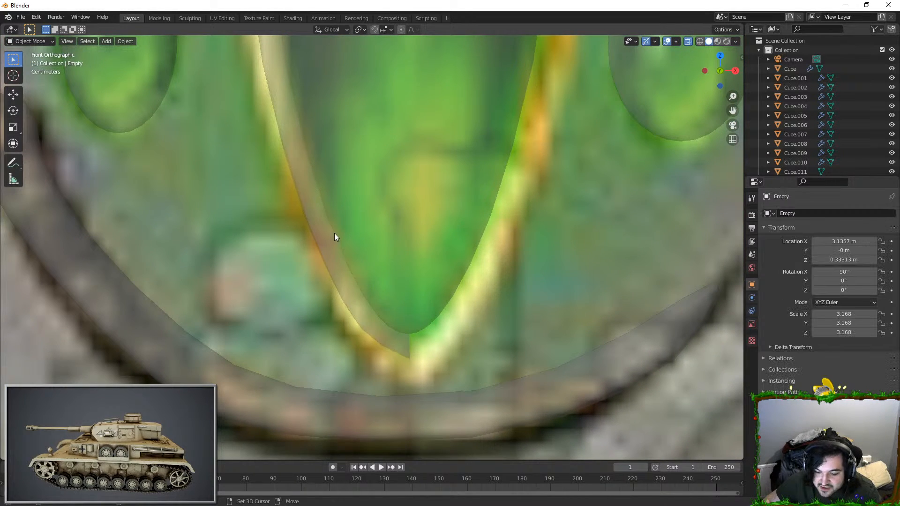
{"action": "middle_click_drag", "start_coordinate": [334, 233], "coordinate": [348, 296], "text": "shift"}
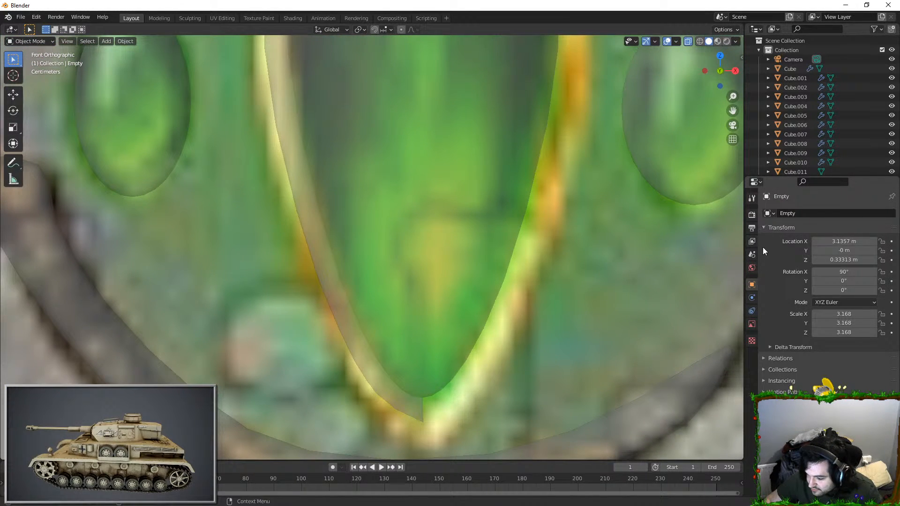
{"action": "left_click", "coordinate": [343, 287]}
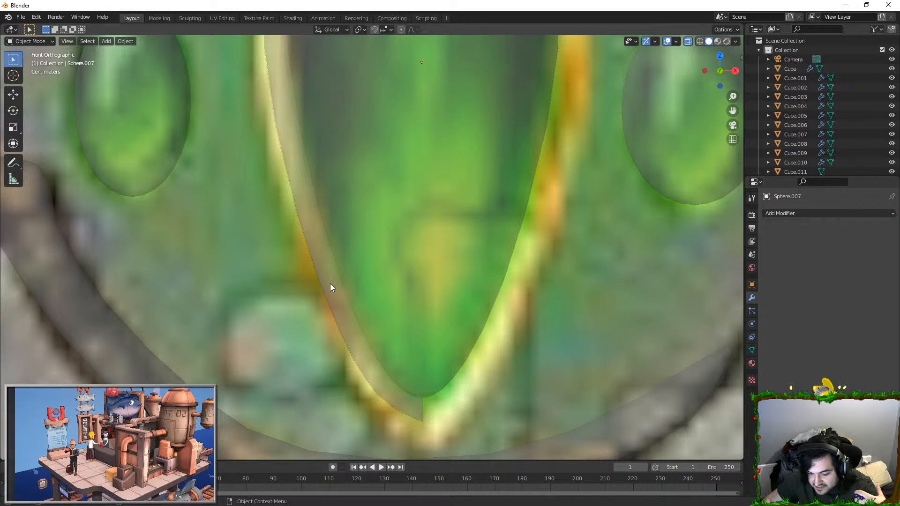
{"action": "left_click", "coordinate": [792, 214]}
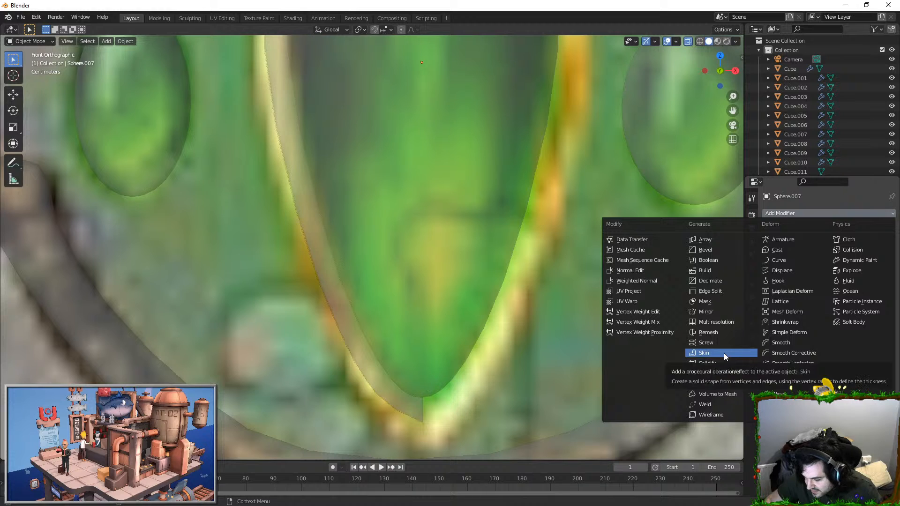
{"action": "scroll", "coordinate": [474, 305], "scroll_direction": "down", "scroll_amount": 2}
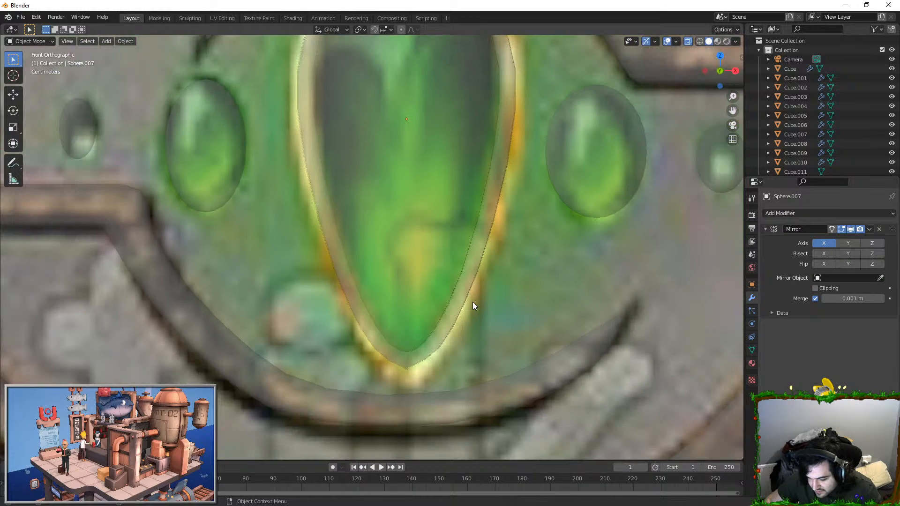
{"action": "left_click", "coordinate": [815, 289]}
Step: Shift the half rim's mesh along X so both halves meet at the centre line, and apply the Mirror modifier
{"action": "key", "text": "Tab"}
{"action": "scroll", "coordinate": [518, 281], "scroll_direction": "down", "scroll_amount": 2}
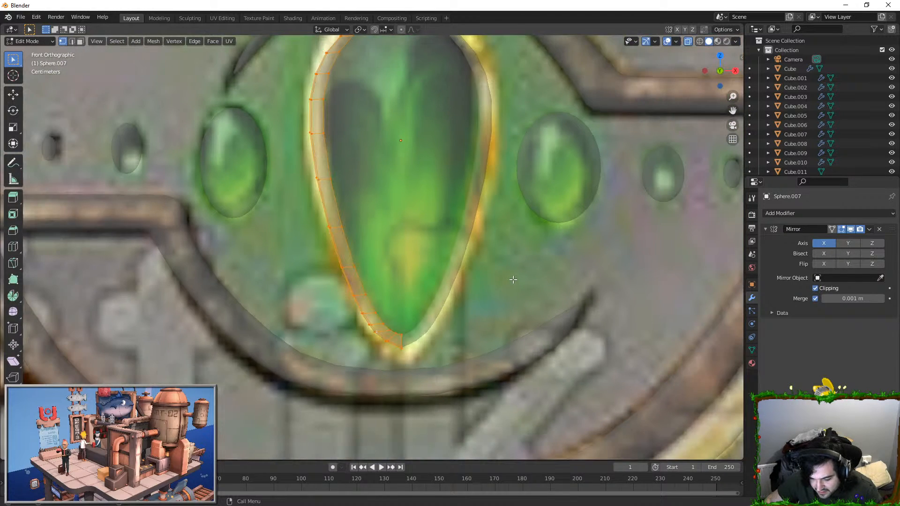
{"action": "key", "text": "g"}
{"action": "key", "text": "x"}
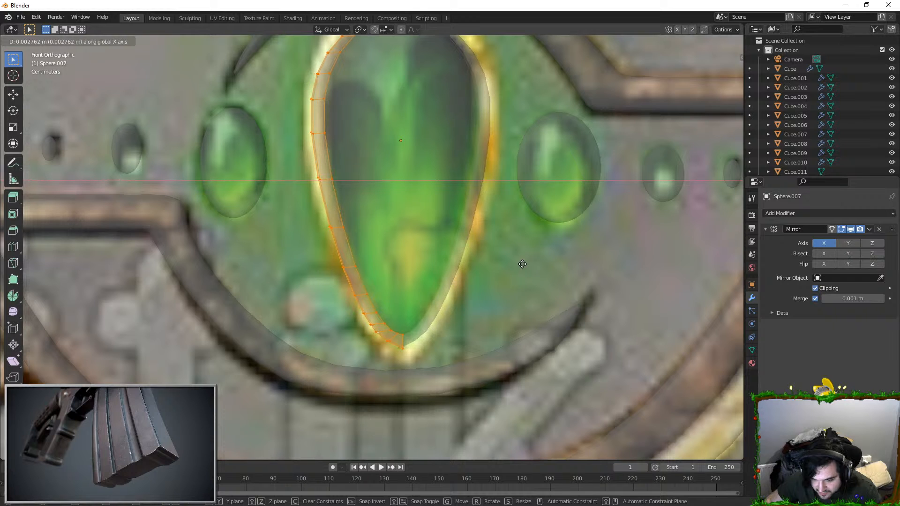
{"action": "left_click", "coordinate": [518, 262]}
{"action": "key", "text": "Tab"}
{"action": "scroll", "coordinate": [514, 267], "scroll_direction": "down", "scroll_amount": 2}
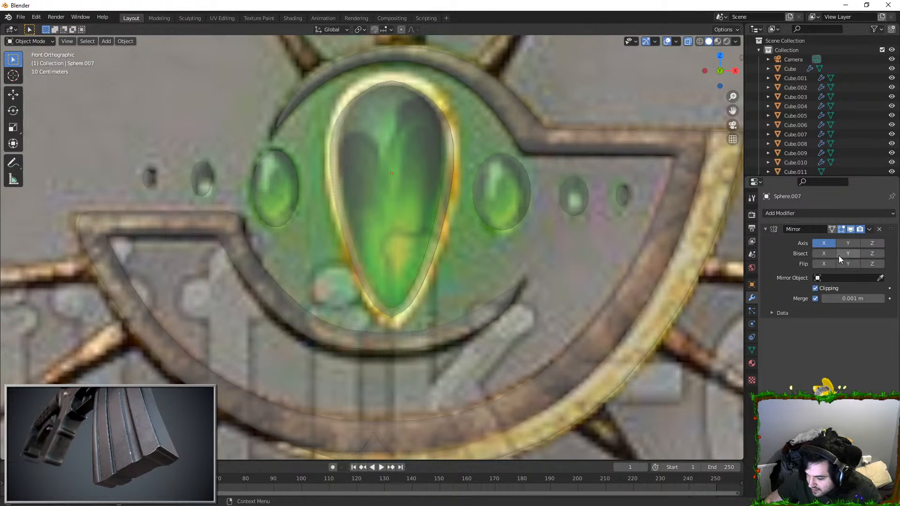
{"action": "left_click", "coordinate": [869, 229]}
{"action": "left_click", "coordinate": [838, 236]}
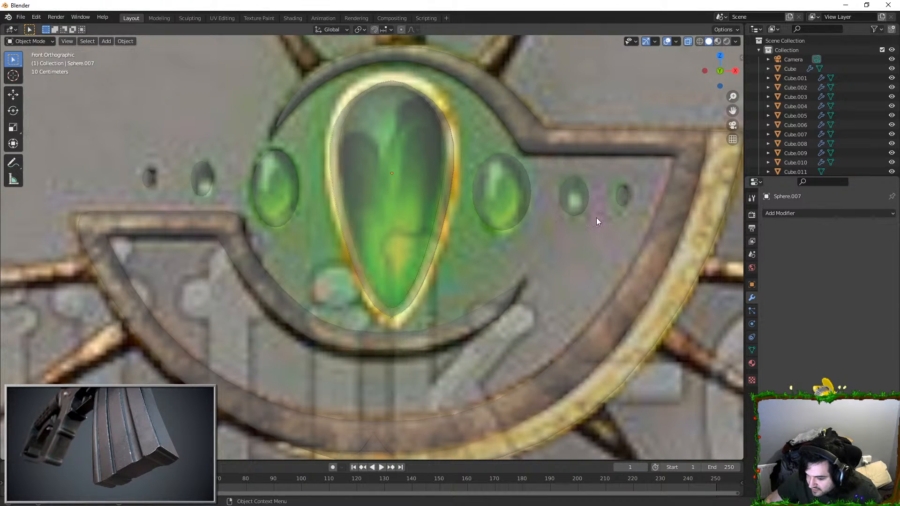
Step: Turn off X-ray and view the whole staff head from the front
{"action": "scroll", "coordinate": [559, 203], "scroll_direction": "down", "scroll_amount": 1}
{"action": "scroll", "coordinate": [559, 204], "scroll_direction": "down", "scroll_amount": 2}
{"action": "left_click", "coordinate": [690, 98]}
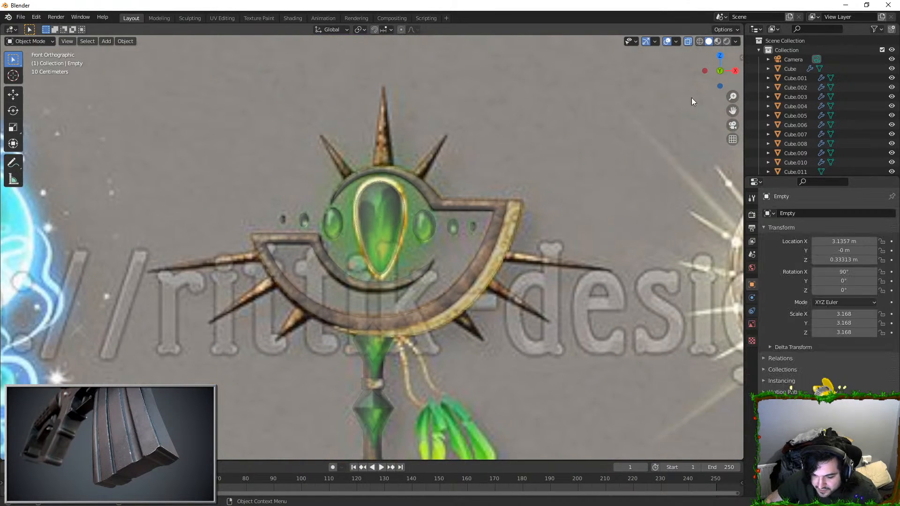
{"action": "left_click", "coordinate": [690, 40]}
{"action": "mouse_move", "coordinate": [412, 181]}
{"action": "middle_mouse_down"}
{"action": "mouse_move", "coordinate": [477, 186]}
{"action": "mouse_move", "coordinate": [389, 187]}
{"action": "mouse_move", "coordinate": [420, 182]}
{"action": "middle_mouse_up"}
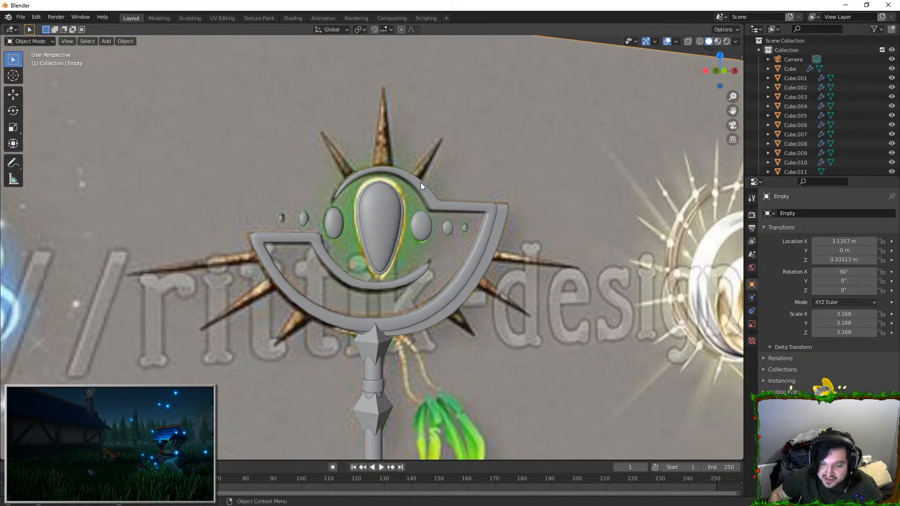
{"action": "key", "text": "KP_1"}
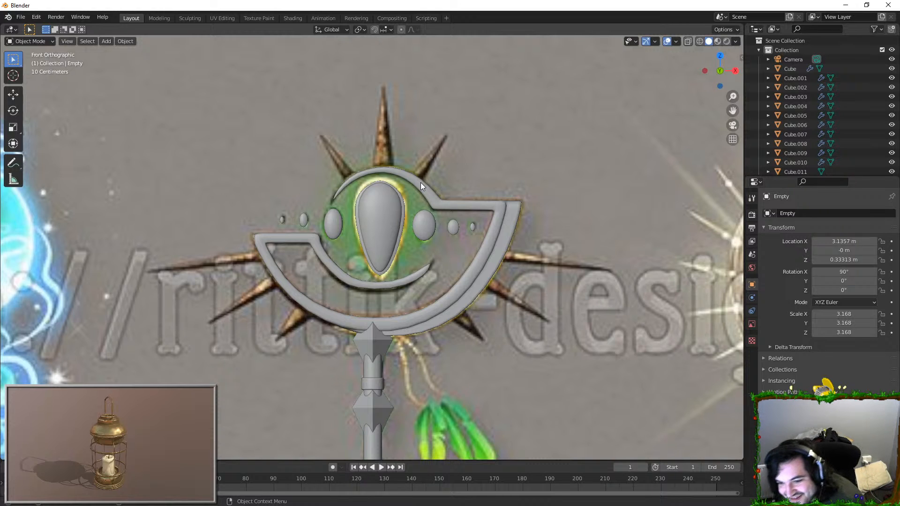
Step: Add a cone mesh and position it over the staff head
{"action": "middle_click_drag", "start_coordinate": [415, 193], "coordinate": [371, 269]}
{"action": "key", "text": "shift+a"}
{"action": "mouse_move", "coordinate": [431, 255]}
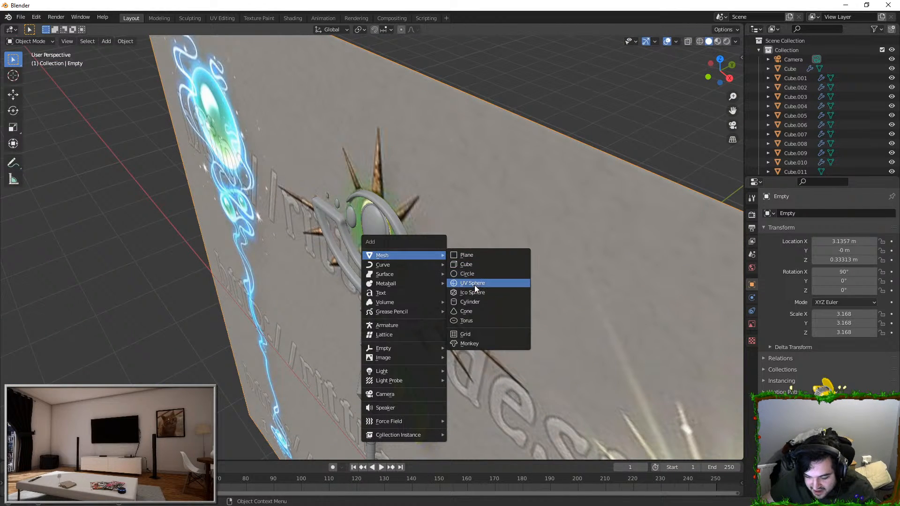
{"action": "left_click", "coordinate": [467, 311]}
{"action": "middle_click_drag", "start_coordinate": [401, 310], "coordinate": [509, 369]}
{"action": "key", "text": "g"}
{"action": "left_click", "coordinate": [435, 215]}
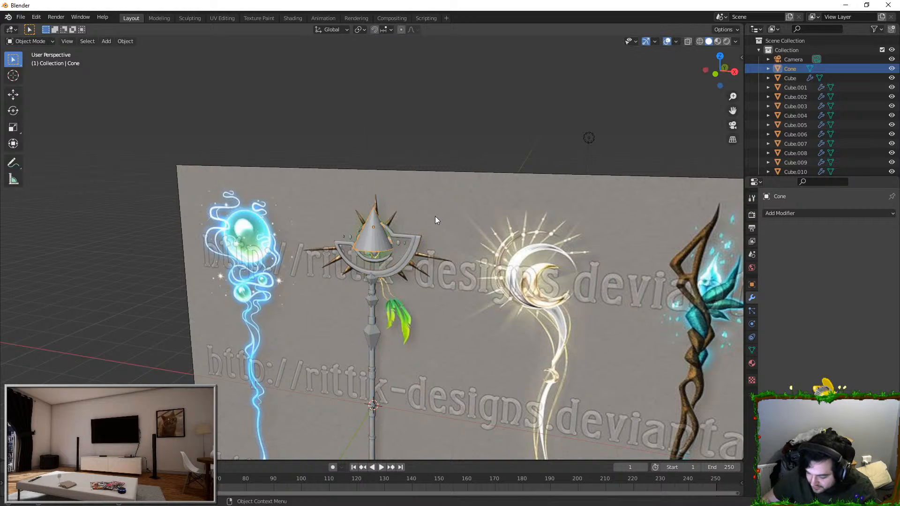
{"action": "key", "text": "KP_1"}
{"action": "key", "text": "KP_Decimal"}
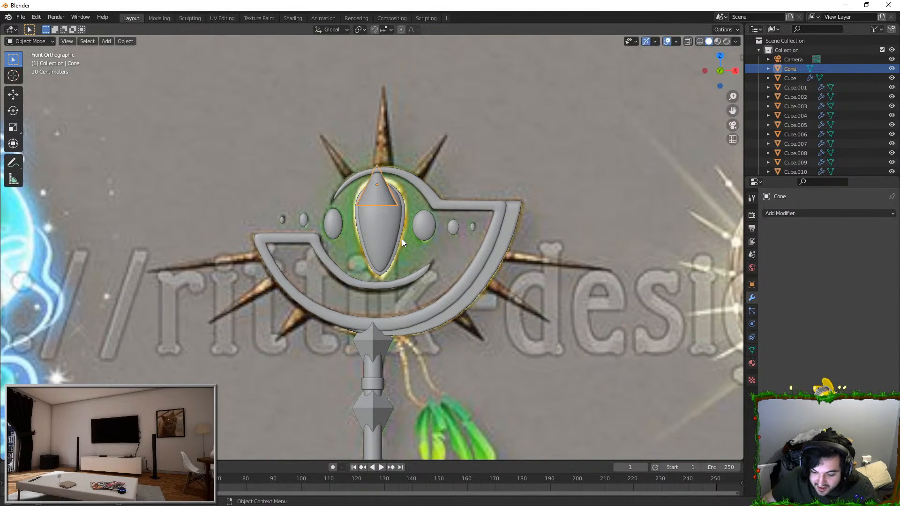
Step: Raise the cone along Z to the head's top spike, stretch it along Z, and scale it to the spike's size
{"action": "key", "text": "g"}
{"action": "key", "text": "z"}
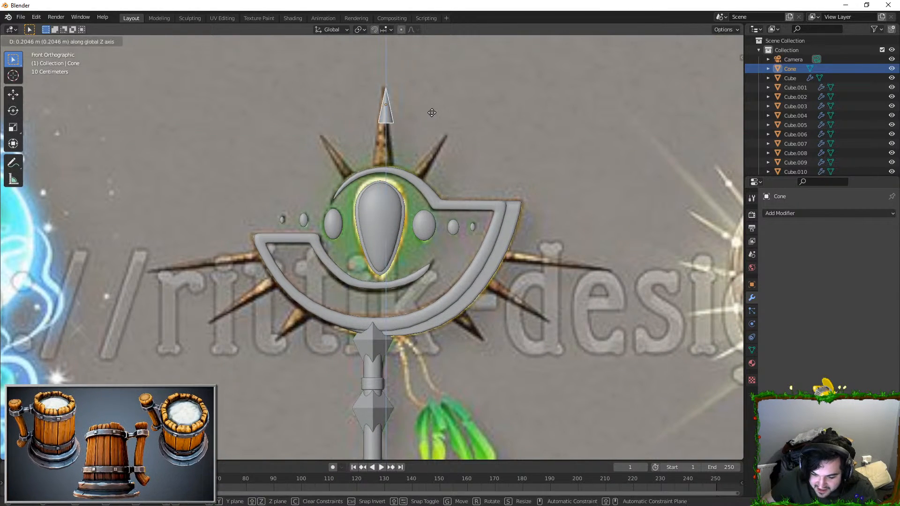
{"action": "left_click", "coordinate": [431, 146]}
{"action": "key", "text": "s"}
{"action": "key", "text": "z"}
{"action": "left_click", "coordinate": [431, 104]}
{"action": "key", "text": "s"}
{"action": "left_click", "coordinate": [467, 101]}
Step: Centre the cone on the reference's top spike and refine its height and scale so its base sits on the ring
{"action": "key", "text": "g"}
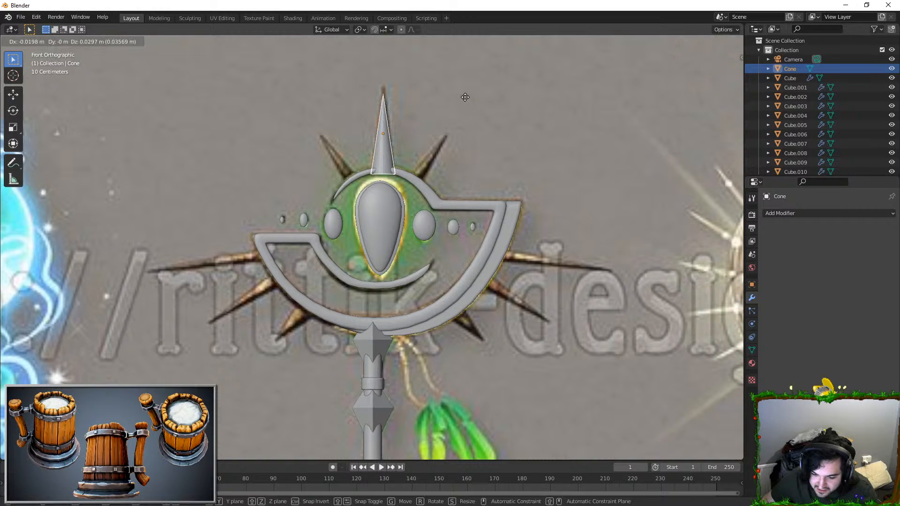
{"action": "left_click", "coordinate": [443, 96]}
{"action": "key", "text": "s"}
{"action": "left_click", "coordinate": [457, 148]}
{"action": "key", "text": "g"}
{"action": "key", "text": "z"}
{"action": "left_click", "coordinate": [468, 153]}
{"action": "key", "text": "s"}
{"action": "left_click", "coordinate": [462, 153]}
{"action": "key", "text": "s"}
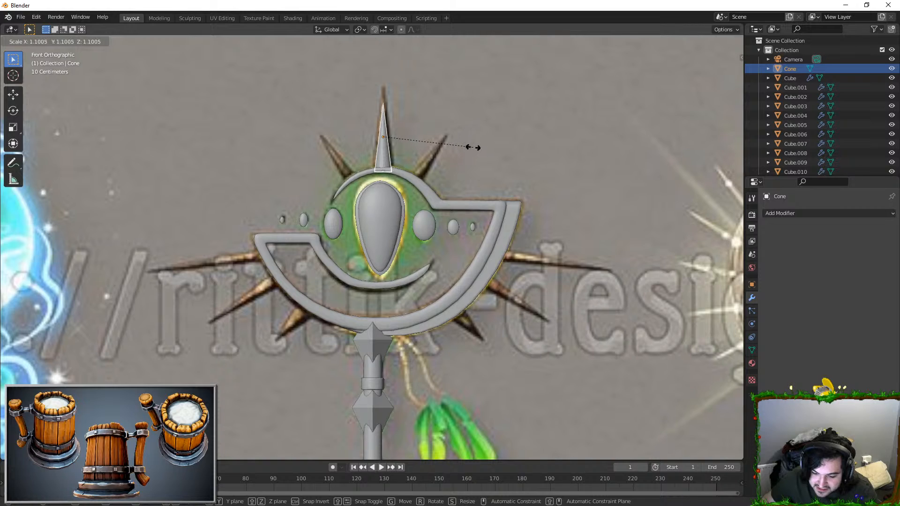
{"action": "left_click", "coordinate": [470, 146]}
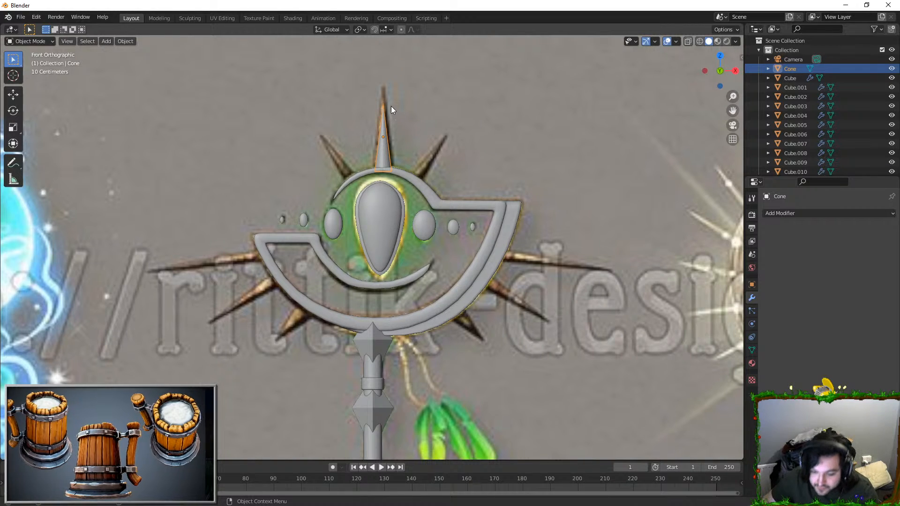
Step: Rescale the cone and nudge it horizontally and along Z so it lines up with the reference's top spike
{"action": "key", "text": "s"}
{"action": "left_click", "coordinate": [403, 104]}
{"action": "key", "text": "g"}
{"action": "key", "text": "z"}
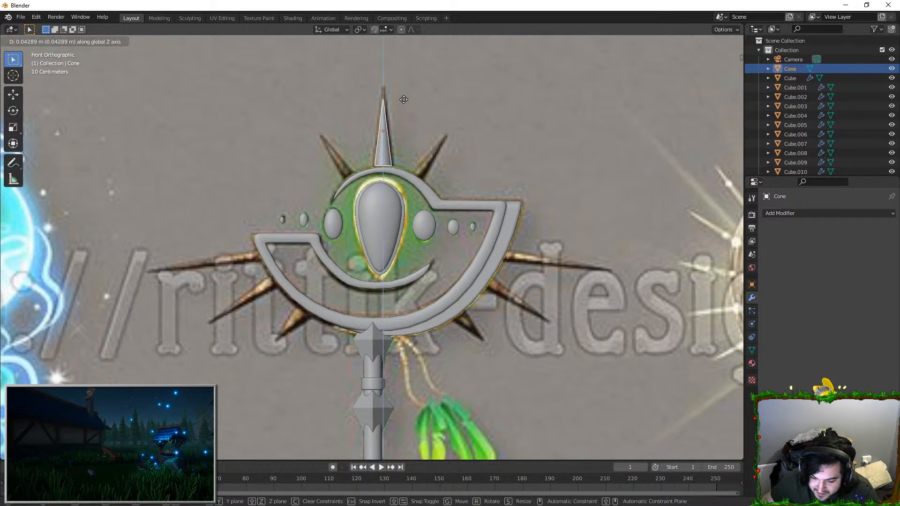
{"action": "left_click", "coordinate": [404, 104]}
{"action": "key", "text": "s"}
{"action": "left_click", "coordinate": [455, 113]}
{"action": "key", "text": "g"}
{"action": "key", "text": "z"}
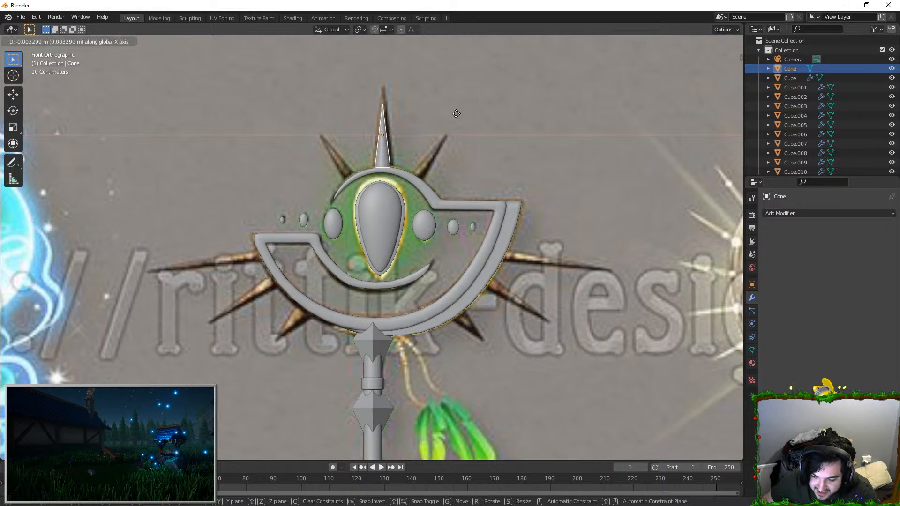
{"action": "left_click", "coordinate": [459, 117]}
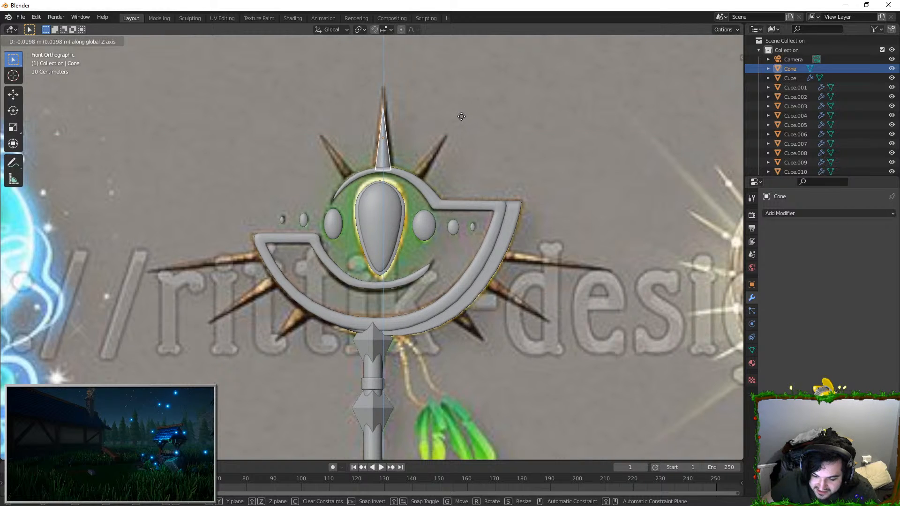
Step: Raise the cone's tip vertex along Z in Edit Mode to match the tip of the reference's top spike
{"action": "key", "text": "Tab"}
{"action": "scroll", "coordinate": [426, 170], "scroll_direction": "up", "scroll_amount": 4}
{"action": "middle_click_drag", "start_coordinate": [426, 169], "coordinate": [387, 224], "text": "shift"}
{"action": "key", "text": "g"}
{"action": "key", "text": "z"}
{"action": "left_click", "coordinate": [429, 193]}
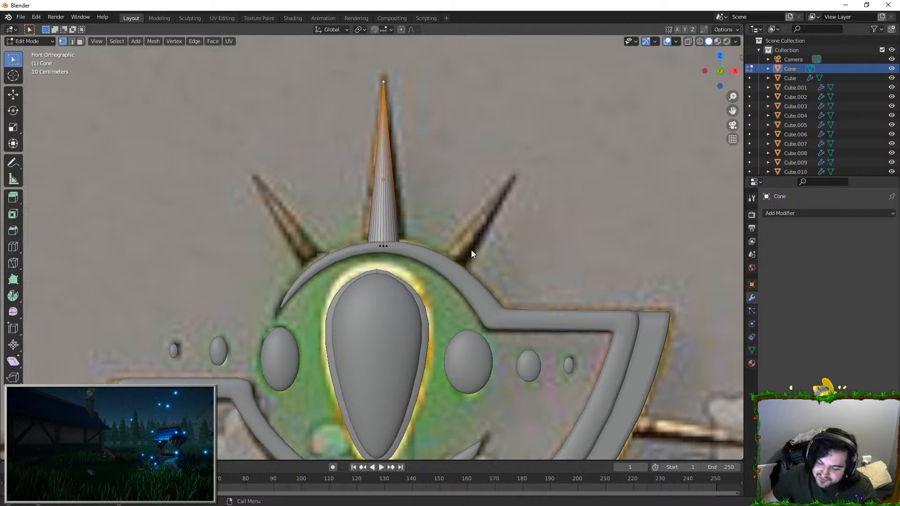
{"action": "key", "text": "Tab"}
Step: Select the staff head's frame and adjust its depth by scaling it along Y
{"action": "left_click", "coordinate": [457, 274]}
{"action": "scroll", "coordinate": [458, 274], "scroll_direction": "down", "scroll_amount": 4}
{"action": "middle_click_drag", "start_coordinate": [457, 274], "coordinate": [385, 219]}
{"action": "key", "text": "s"}
{"action": "key", "text": "y"}
{"action": "key", "text": "Escape"}
{"action": "middle_click_drag", "start_coordinate": [460, 277], "coordinate": [453, 296]}
{"action": "key", "text": "s"}
{"action": "key", "text": "y"}
{"action": "left_click", "coordinate": [506, 294]}
Step: Add a loop cut to the staff head's frame in Edit Mode to tighten its edges
{"action": "key", "text": "Tab"}
{"action": "middle_click_drag", "start_coordinate": [262, 330], "coordinate": [297, 319]}
{"action": "scroll", "coordinate": [290, 323], "scroll_direction": "up", "scroll_amount": 2}
{"action": "middle_click_drag", "start_coordinate": [269, 359], "coordinate": [310, 295], "text": "shift"}
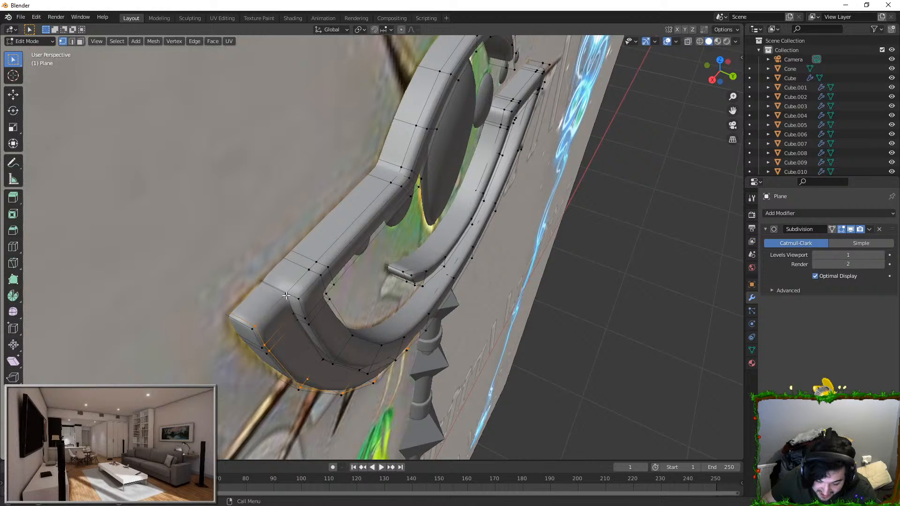
{"action": "scroll", "coordinate": [285, 295], "scroll_direction": "up", "scroll_amount": 2}
{"action": "key", "text": "Tab"}
{"action": "middle_click_drag", "start_coordinate": [347, 335], "coordinate": [341, 251]}
{"action": "scroll", "coordinate": [313, 243], "scroll_direction": "down", "scroll_amount": 3}
{"action": "scroll", "coordinate": [341, 251], "scroll_direction": "up", "scroll_amount": 2}
{"action": "key", "text": "Tab"}
{"action": "key", "text": "ctrl+r"}
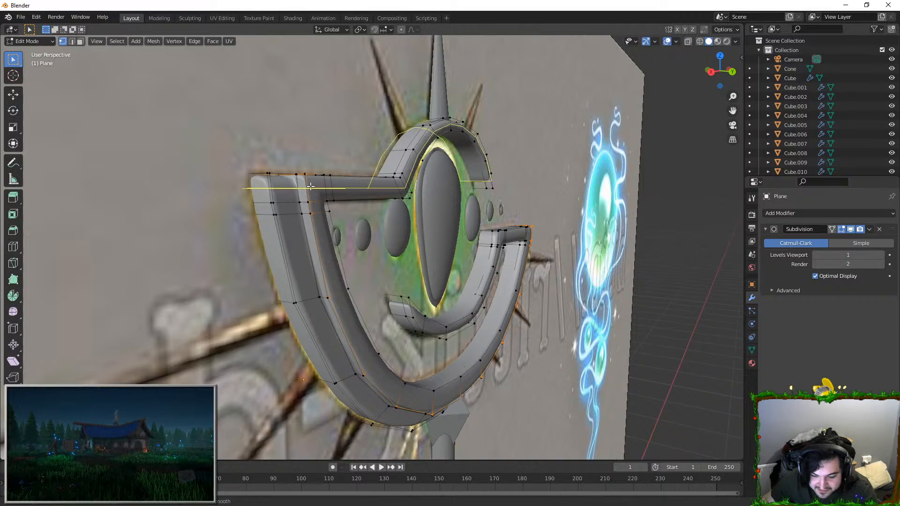
{"action": "left_click", "coordinate": [310, 186]}
{"action": "left_click", "coordinate": [306, 174]}
{"action": "key", "text": "Tab"}
Step: Select the top spike's cone and rescale it as a whole
{"action": "middle_click_drag", "start_coordinate": [384, 217], "coordinate": [364, 242]}
{"action": "scroll", "coordinate": [364, 243], "scroll_direction": "down", "scroll_amount": 4}
{"action": "middle_click_drag", "start_coordinate": [272, 255], "coordinate": [427, 177]}
{"action": "left_click", "coordinate": [423, 159]}
{"action": "scroll", "coordinate": [389, 187], "scroll_direction": "up", "scroll_amount": 5}
{"action": "right_click", "coordinate": [389, 140]}
{"action": "left_click", "coordinate": [389, 141]}
{"action": "key", "text": "s"}
{"action": "left_click", "coordinate": [451, 173]}
{"action": "scroll", "coordinate": [435, 160], "scroll_direction": "down", "scroll_amount": 4}
{"action": "key", "text": "s"}
{"action": "key", "text": "x"}
{"action": "right_click", "coordinate": [384, 140]}
{"action": "middle_click_drag", "start_coordinate": [384, 142], "coordinate": [375, 105]}
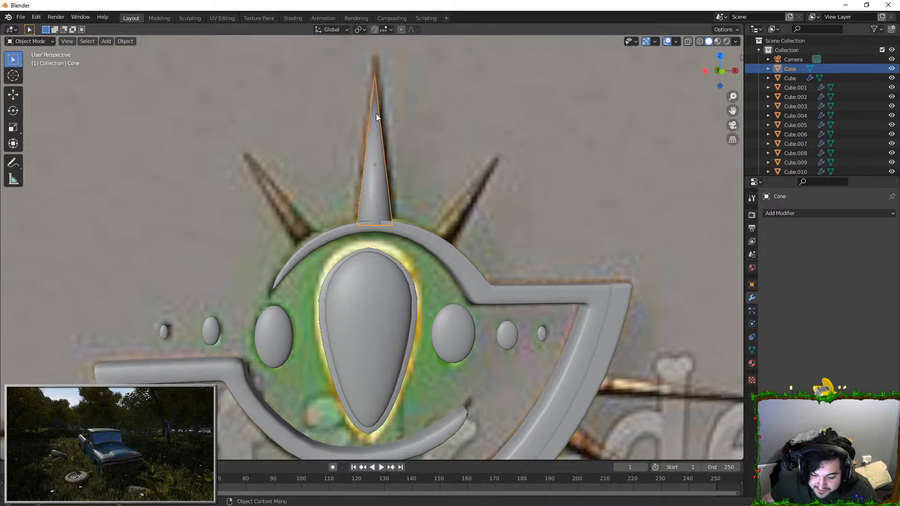
Step: Adjust the top spike's Z scale, slim it overall, raise it onto the ring along Z, and return to the front view
{"action": "key", "text": "s"}
{"action": "key", "text": "z"}
{"action": "left_click", "coordinate": [373, 103]}
{"action": "key", "text": "s"}
{"action": "left_click", "coordinate": [443, 128]}
{"action": "key", "text": "g"}
{"action": "key", "text": "x"}
{"action": "key", "text": "z"}
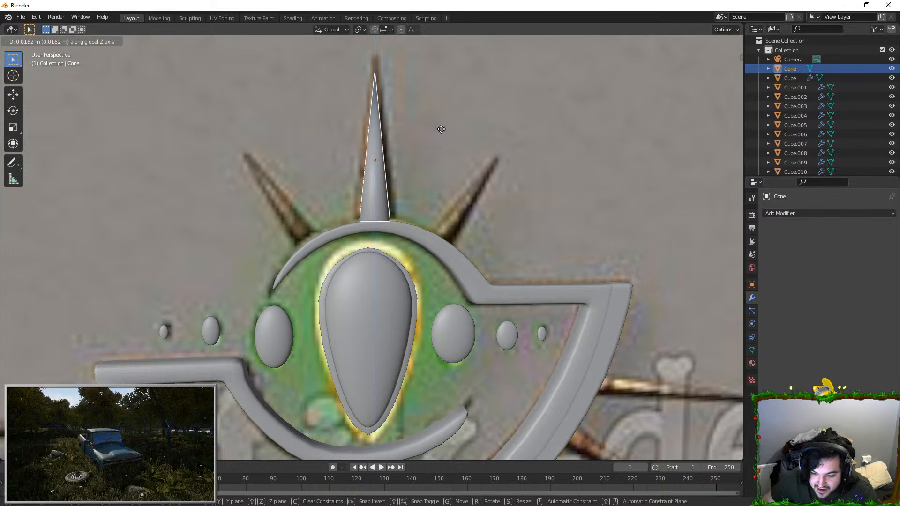
{"action": "left_click", "coordinate": [440, 128]}
{"action": "key", "text": "KP_1"}
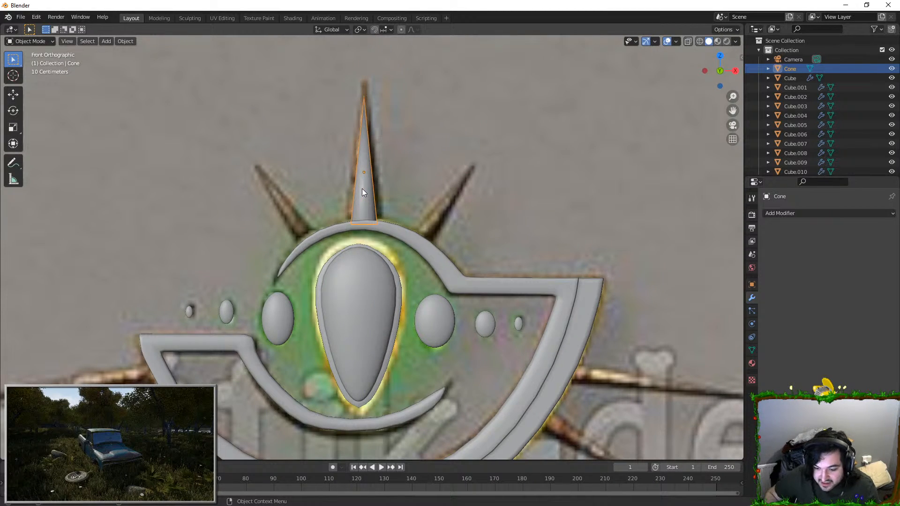
Step: Duplicate the top spike, then rotate, move and scale the copy onto the reference's slanted spike to its right
{"action": "key", "text": "shift+d"}
{"action": "key", "text": "r"}
{"action": "key", "text": "g"}
{"action": "left_click", "coordinate": [599, 291]}
{"action": "key", "text": "r"}
{"action": "left_click", "coordinate": [589, 319]}
{"action": "key", "text": "s"}
{"action": "left_click", "coordinate": [580, 289]}
{"action": "key", "text": "g"}
{"action": "left_click", "coordinate": [580, 296]}
{"action": "key", "text": "r"}
{"action": "left_click", "coordinate": [600, 269]}
{"action": "key", "text": "s"}
{"action": "left_click", "coordinate": [540, 148]}
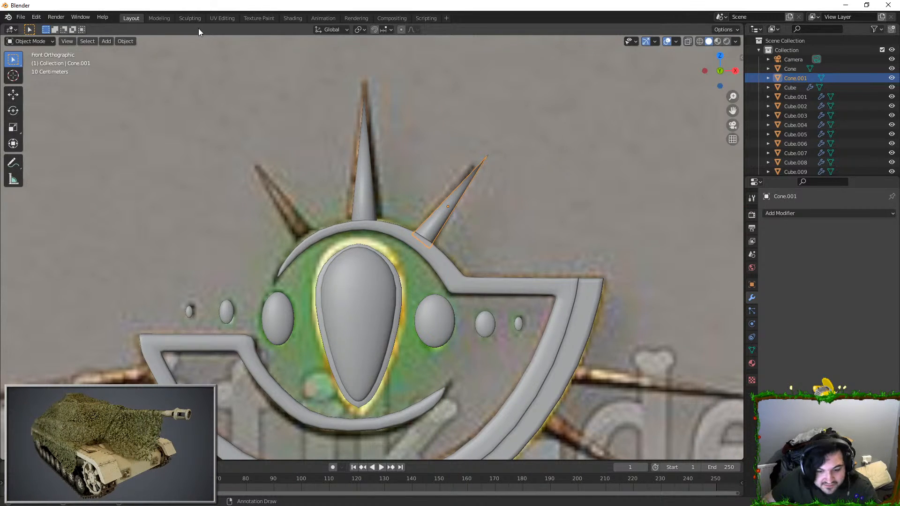
Step: Set the transform orientation to Local, shorten the slanted right spike along its local Z, and realign it with the reference
{"action": "left_click", "coordinate": [345, 30]}
{"action": "left_click", "coordinate": [323, 68]}
{"action": "scroll", "coordinate": [506, 115], "scroll_direction": "up", "scroll_amount": 2}
{"action": "key", "text": "s"}
{"action": "key", "text": "z"}
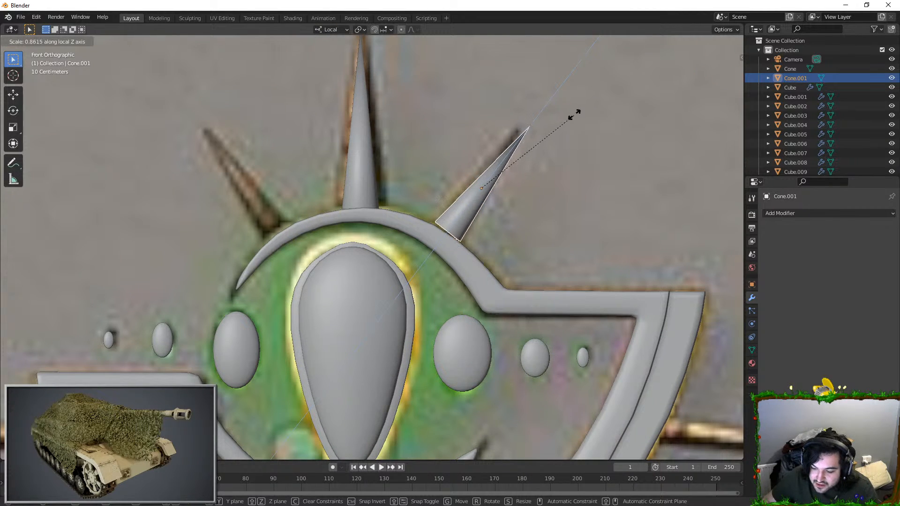
{"action": "left_click", "coordinate": [574, 114]}
{"action": "key", "text": "g"}
{"action": "left_click", "coordinate": [567, 120]}
{"action": "key", "text": "g"}
{"action": "left_click", "coordinate": [569, 125]}
{"action": "key", "text": "r"}
{"action": "left_click", "coordinate": [577, 117]}
Step: Duplicate the slanted right spike, then rotate and move the copy onto the matching reference spike left of the top spike
{"action": "key", "text": "shift+d"}
{"action": "key", "text": "r"}
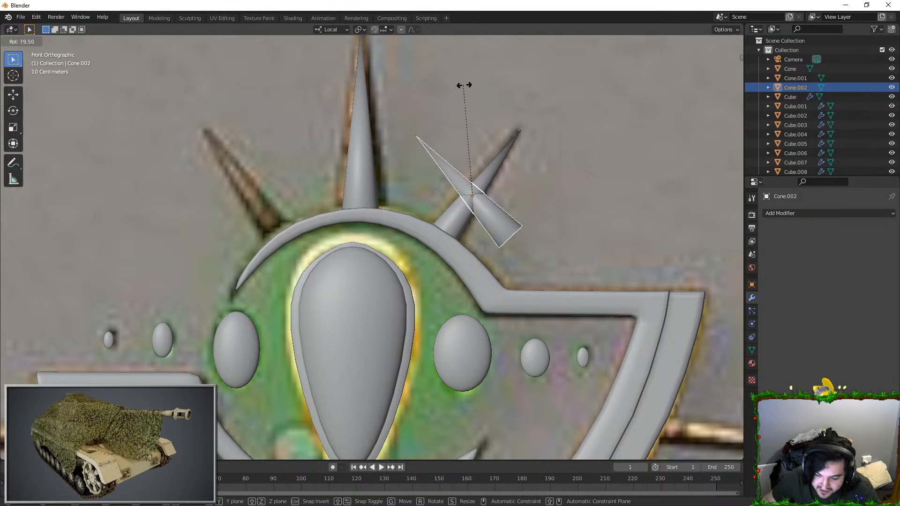
{"action": "key", "text": "g"}
{"action": "left_click", "coordinate": [270, 85]}
{"action": "key", "text": "r"}
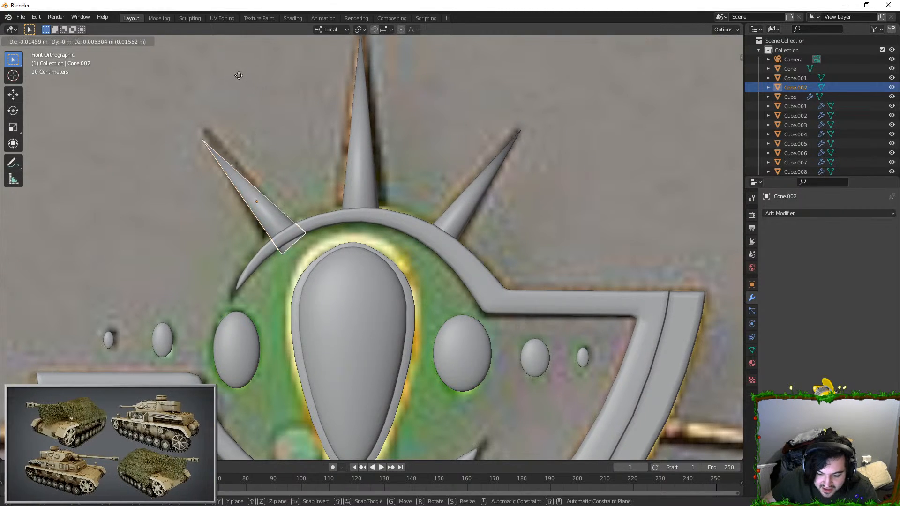
{"action": "left_click", "coordinate": [267, 66]}
{"action": "key", "text": "g"}
{"action": "left_click", "coordinate": [276, 67]}
{"action": "key", "text": "r"}
{"action": "left_click", "coordinate": [292, 62]}
{"action": "key", "text": "g"}
{"action": "left_click", "coordinate": [294, 62]}
{"action": "key", "text": "r"}
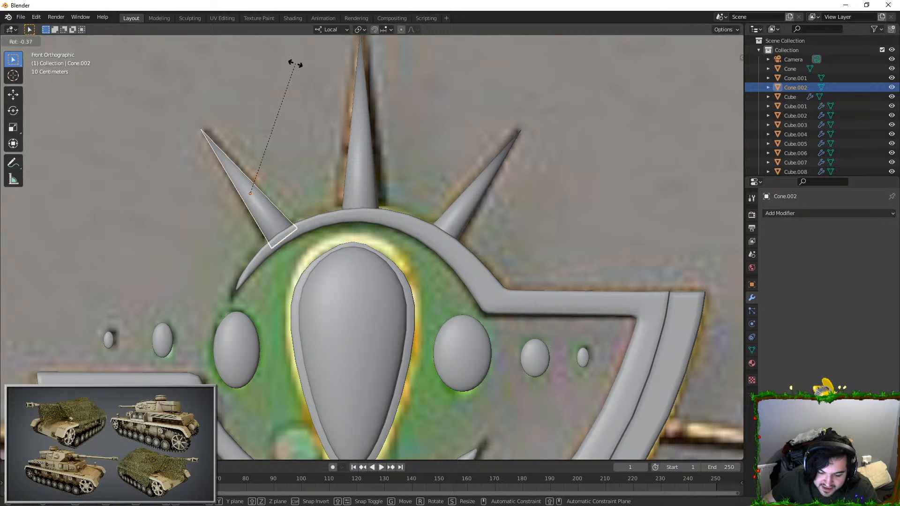
{"action": "left_click", "coordinate": [301, 63]}
Step: Duplicate the slanted left spike and rotate and place the copy at the long spike on the frame's right side
{"action": "scroll", "coordinate": [400, 198], "scroll_direction": "down", "scroll_amount": 3}
{"action": "middle_click_drag", "start_coordinate": [420, 200], "coordinate": [378, 101], "text": "shift"}
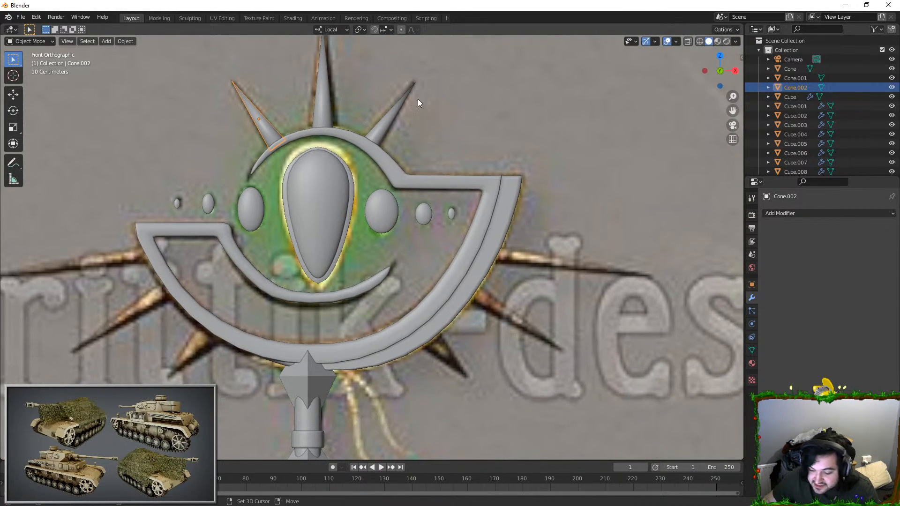
{"action": "key", "text": "shift+d"}
{"action": "left_click", "coordinate": [566, 199]}
{"action": "key", "text": "r"}
{"action": "left_click", "coordinate": [350, 321]}
{"action": "key", "text": "g"}
{"action": "left_click", "coordinate": [632, 236]}
{"action": "key", "text": "r"}
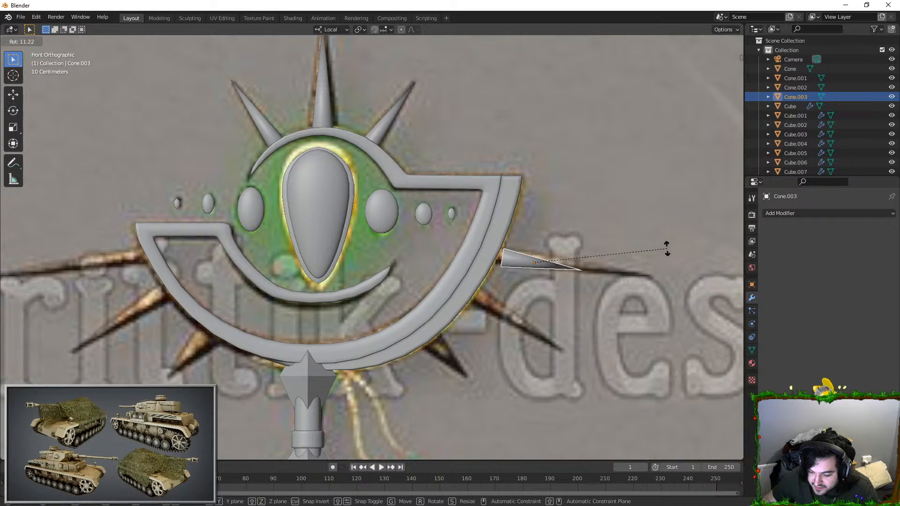
{"action": "left_click", "coordinate": [666, 249]}
Step: Lengthen the long right-side spike and fine-tune its position and angle to follow the reference
{"action": "key", "text": "g"}
{"action": "left_click", "coordinate": [635, 260]}
{"action": "key", "text": "s"}
{"action": "left_click", "coordinate": [683, 257]}
{"action": "key", "text": "s"}
{"action": "left_click", "coordinate": [675, 258]}
{"action": "key", "text": "r"}
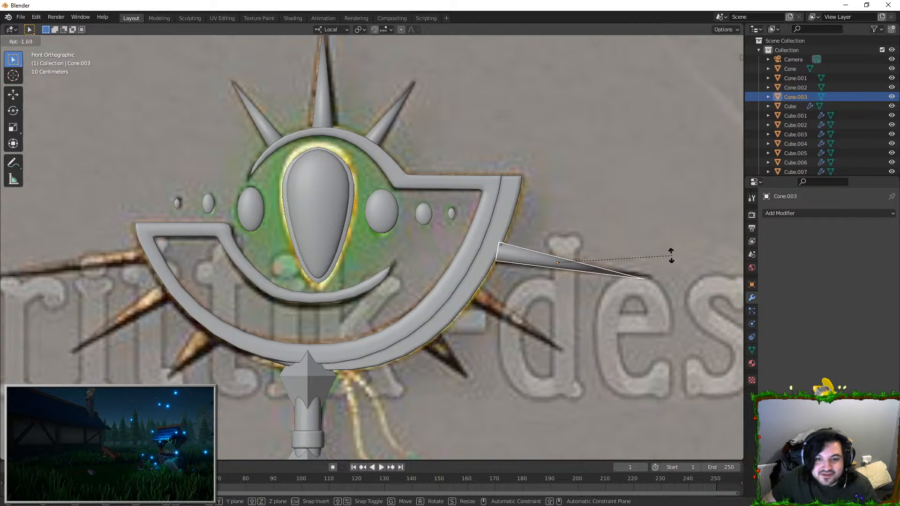
{"action": "left_click", "coordinate": [673, 245]}
Step: Reposition the long right-side spike, slim it, and stretch it along its local Z so its base meets the frame
{"action": "key", "text": "Tab"}
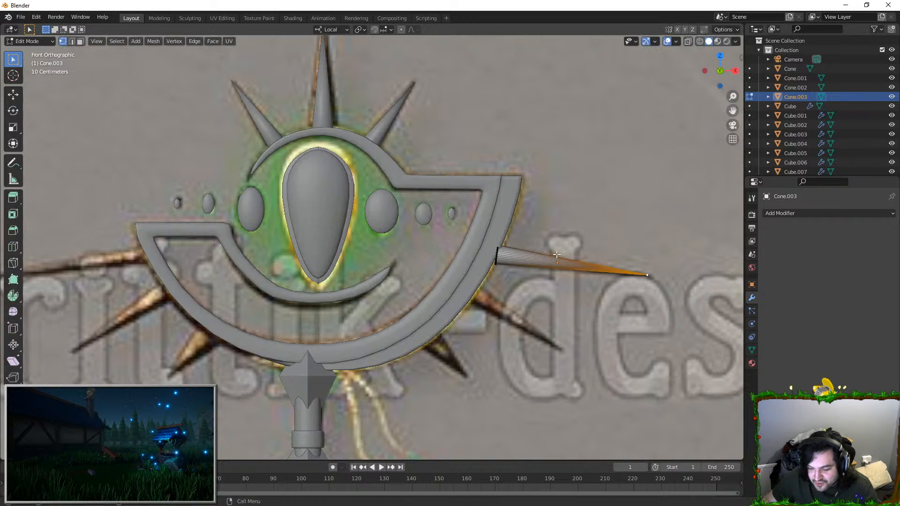
{"action": "scroll", "coordinate": [495, 224], "scroll_direction": "up", "scroll_amount": 2}
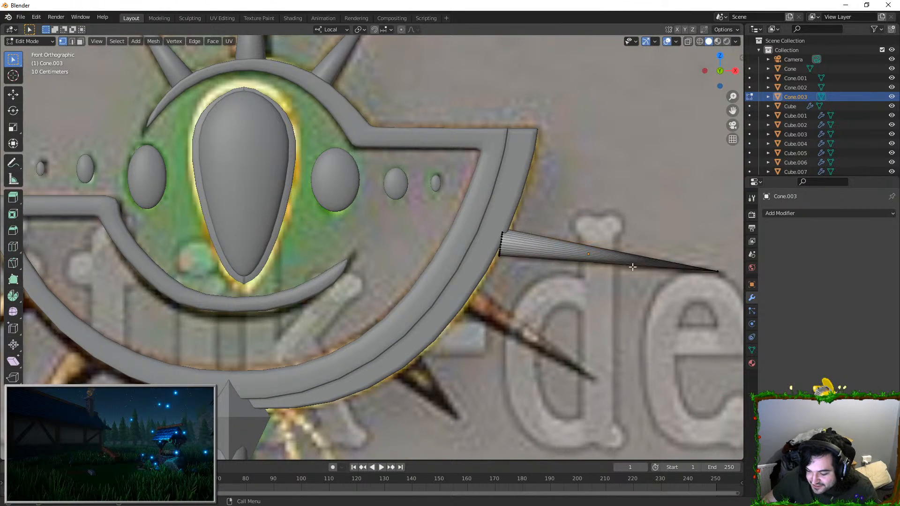
{"action": "key", "text": "Tab"}
{"action": "key", "text": "g"}
{"action": "left_click", "coordinate": [649, 247]}
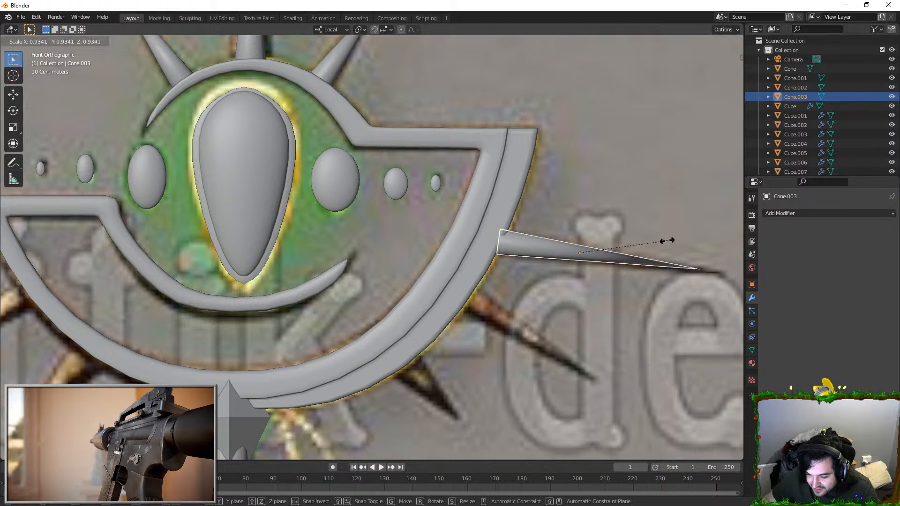
{"action": "key", "text": "g"}
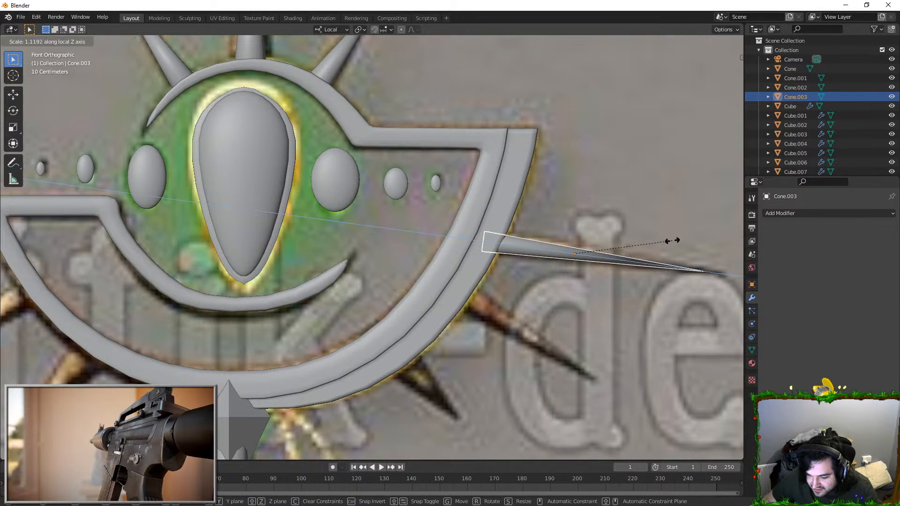
Step: Duplicate the long right-side spike and fit the copy to the second reference spike below it
{"action": "key", "text": "shift+d"}
{"action": "right_click", "coordinate": [582, 235]}
{"action": "key", "text": "r"}
{"action": "left_click", "coordinate": [676, 162]}
{"action": "key", "text": "g"}
{"action": "left_click", "coordinate": [631, 233]}
{"action": "key", "text": "r"}
{"action": "left_click", "coordinate": [618, 267]}
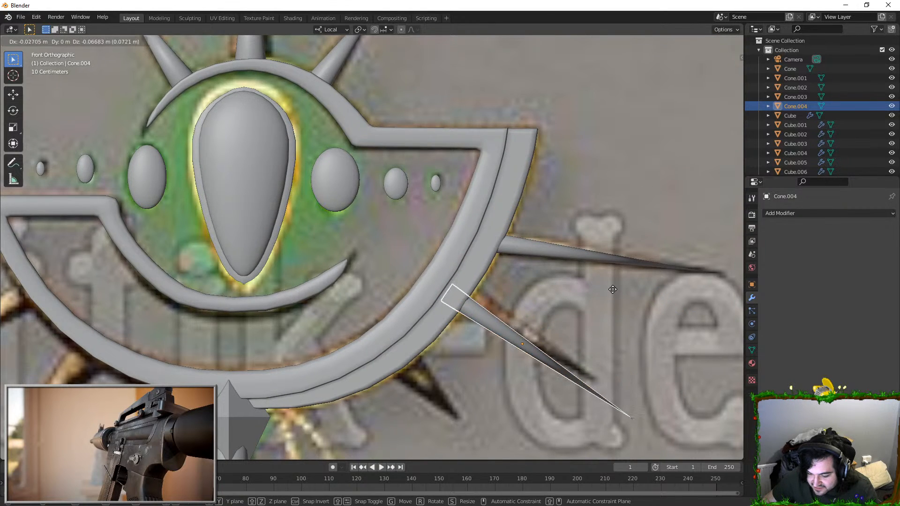
{"action": "key", "text": "g"}
{"action": "left_click", "coordinate": [604, 327]}
{"action": "key", "text": "r"}
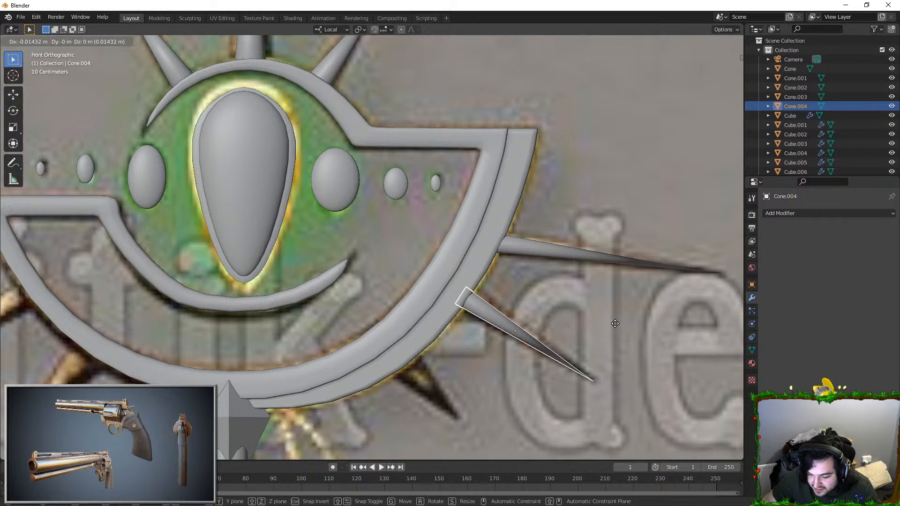
{"action": "left_click", "coordinate": [620, 322]}
Step: Duplicate the second right-side spike and fit the copy to the short lowest spike on the frame's right side
{"action": "key", "text": "shift+d"}
{"action": "left_click", "coordinate": [555, 382]}
{"action": "key", "text": "r"}
{"action": "scroll", "coordinate": [557, 380], "scroll_direction": "down", "scroll_amount": 2}
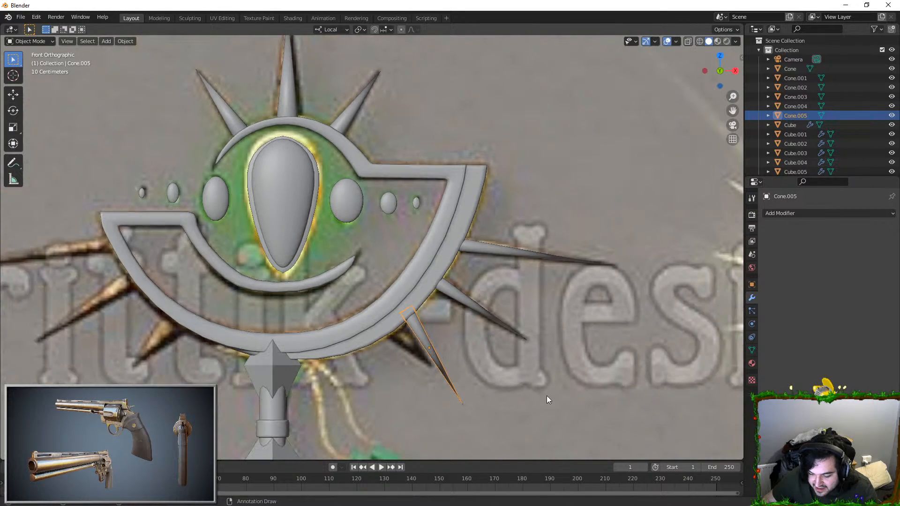
{"action": "left_click", "coordinate": [480, 337]}
{"action": "key", "text": "g"}
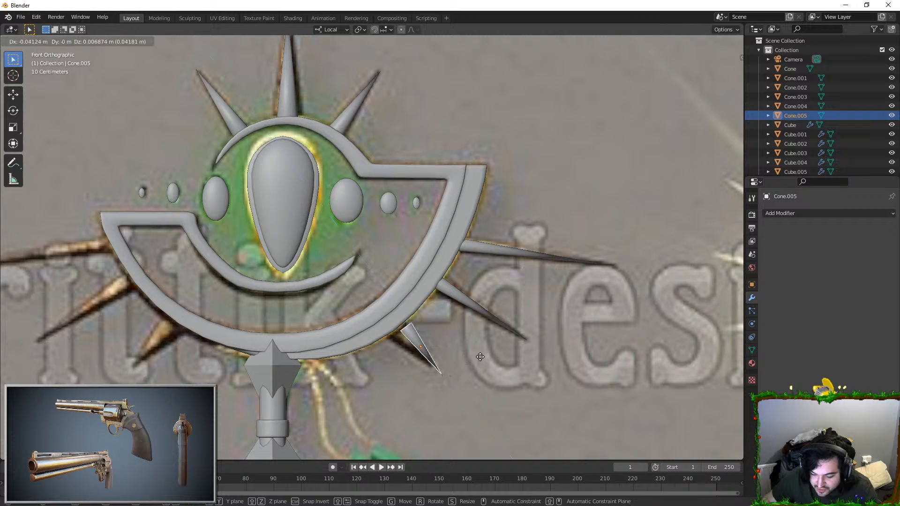
{"action": "key", "text": "r"}
{"action": "left_click", "coordinate": [487, 346]}
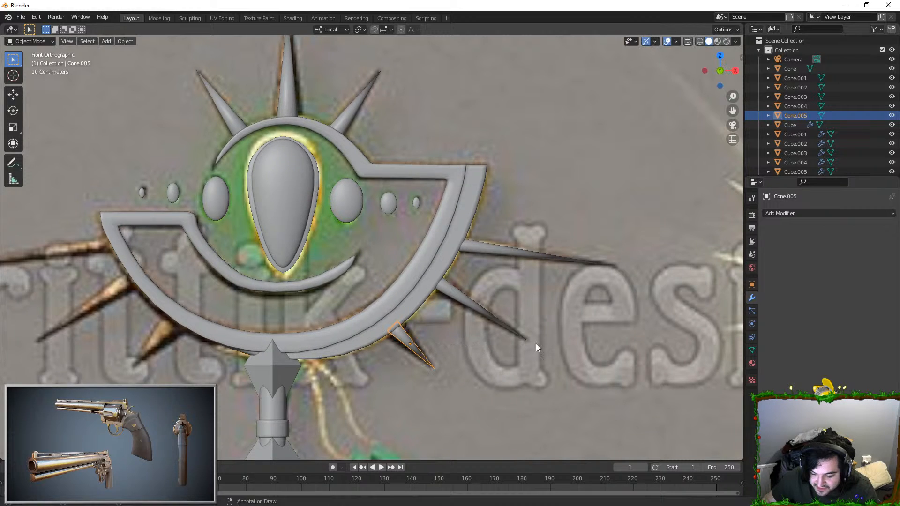
{"action": "left_click", "coordinate": [501, 340]}
{"action": "scroll", "coordinate": [450, 319], "scroll_direction": "down", "scroll_amount": 2}
{"action": "key", "text": "ctrl+z"}
{"action": "middle_click_drag", "start_coordinate": [403, 304], "coordinate": [464, 274], "text": "shift"}
{"action": "scroll", "coordinate": [472, 270], "scroll_direction": "up", "scroll_amount": 1}
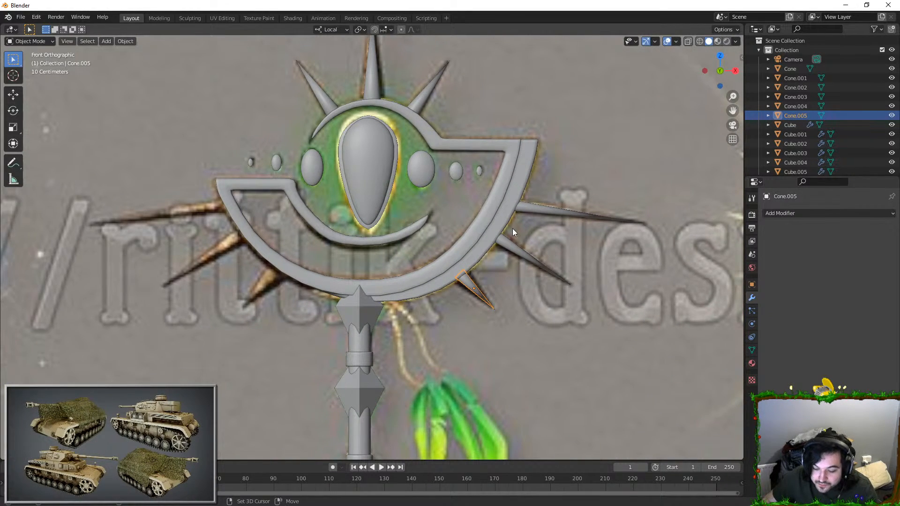
Step: Duplicate the lowest right-side spike and move and rotate the copy to fit the short lowest reference spike on the frame's left side
{"action": "key", "text": "shift+d"}
{"action": "key", "text": "r"}
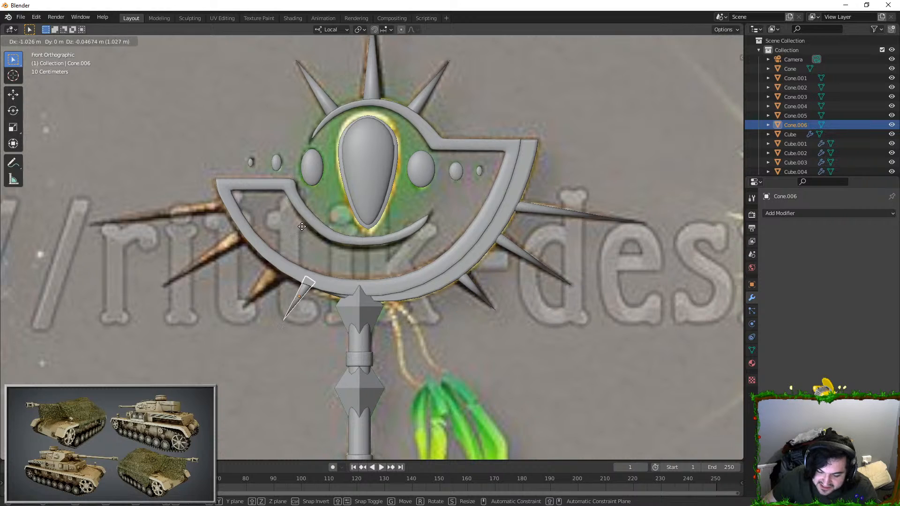
{"action": "left_click", "coordinate": [230, 225]}
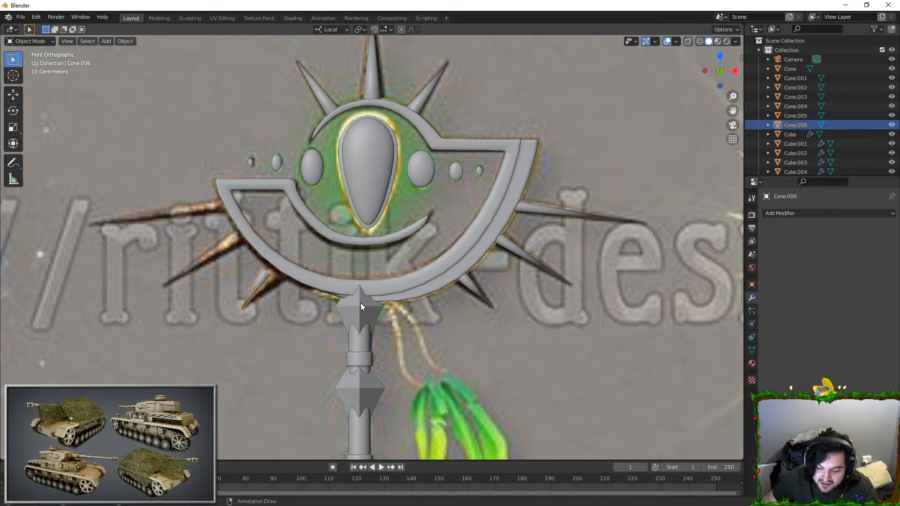
{"action": "scroll", "coordinate": [358, 316], "scroll_direction": "down", "scroll_amount": 2}
{"action": "scroll", "coordinate": [389, 253], "scroll_direction": "up", "scroll_amount": 4}
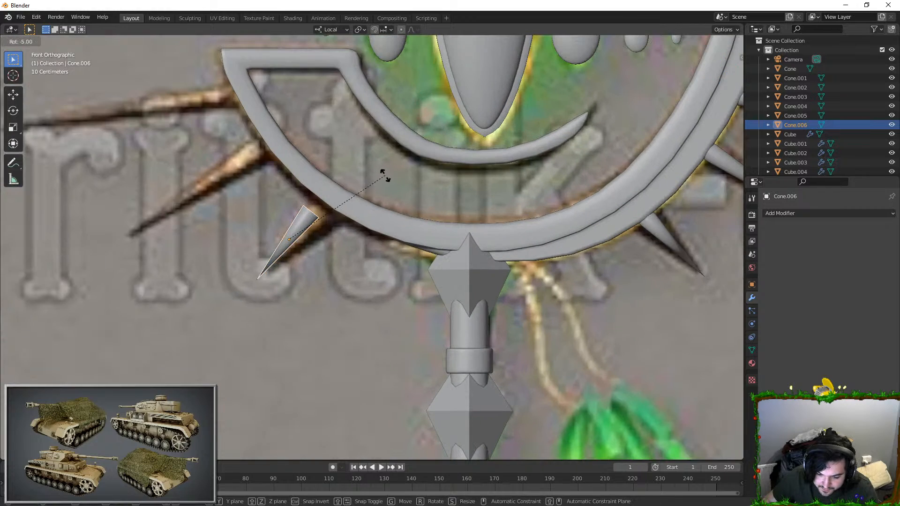
{"action": "key", "text": "g"}
{"action": "key", "text": "r"}
{"action": "left_click", "coordinate": [425, 158]}
{"action": "middle_click_drag", "start_coordinate": [403, 182], "coordinate": [435, 215], "text": "shift"}
Step: Duplicate the lowest left-side spike, then place, rotate and enlarge the copy to fit the middle left reference spike
{"action": "key", "text": "shift+d"}
{"action": "left_click", "coordinate": [341, 160]}
{"action": "key", "text": "r"}
{"action": "left_click", "coordinate": [367, 169]}
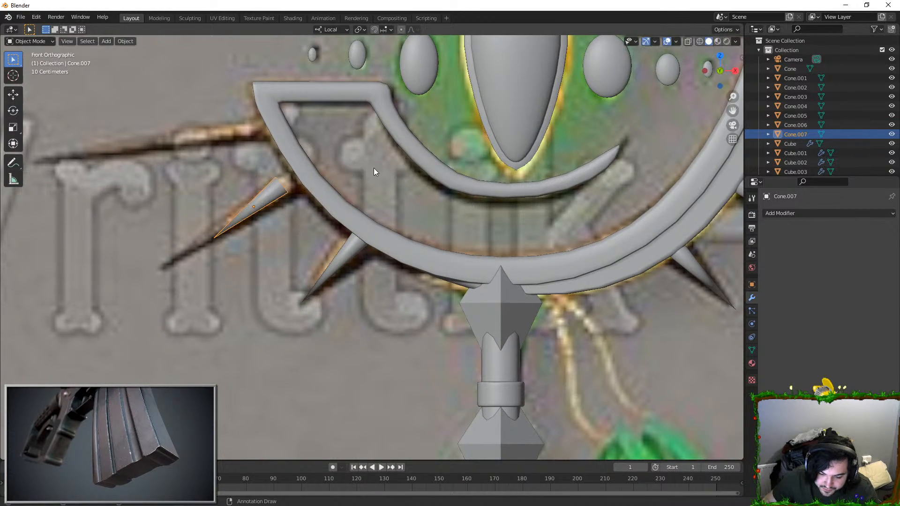
{"action": "key", "text": "s"}
{"action": "left_click", "coordinate": [436, 154]}
{"action": "key", "text": "r"}
{"action": "left_click", "coordinate": [446, 169]}
{"action": "middle_click_drag", "start_coordinate": [389, 169], "coordinate": [444, 226], "text": "shift"}
Step: Duplicate the middle left spike and move, rotate and lengthen the copy along the long upper-left reference spike
{"action": "key", "text": "shift+d"}
{"action": "left_click", "coordinate": [418, 181]}
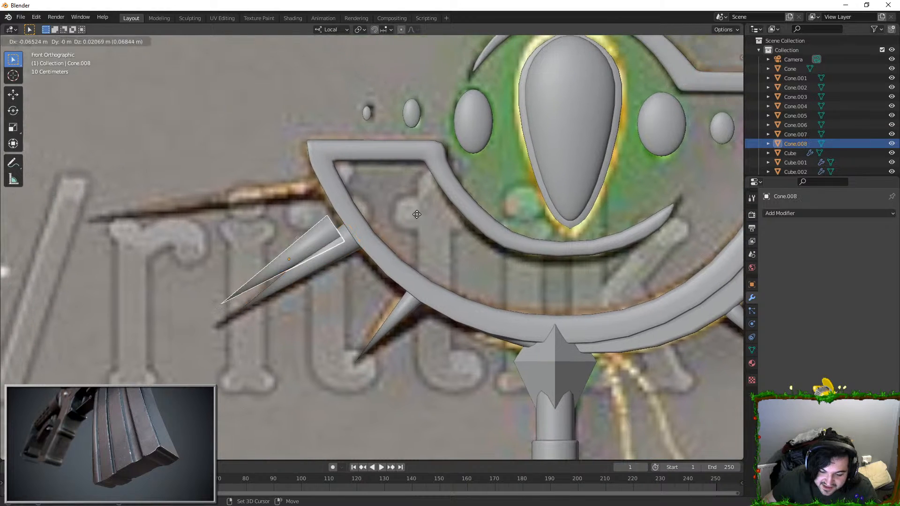
{"action": "key", "text": "r"}
{"action": "left_click", "coordinate": [438, 225]}
{"action": "key", "text": "g"}
{"action": "left_click", "coordinate": [424, 201]}
{"action": "key", "text": "s"}
{"action": "key", "text": "z"}
{"action": "left_click", "coordinate": [478, 190]}
Step: Fine-tune the long left spike's angle and position and stretch it along its local Z until its base meets the frame
{"action": "key", "text": "r"}
{"action": "left_click", "coordinate": [482, 214]}
{"action": "key", "text": "g"}
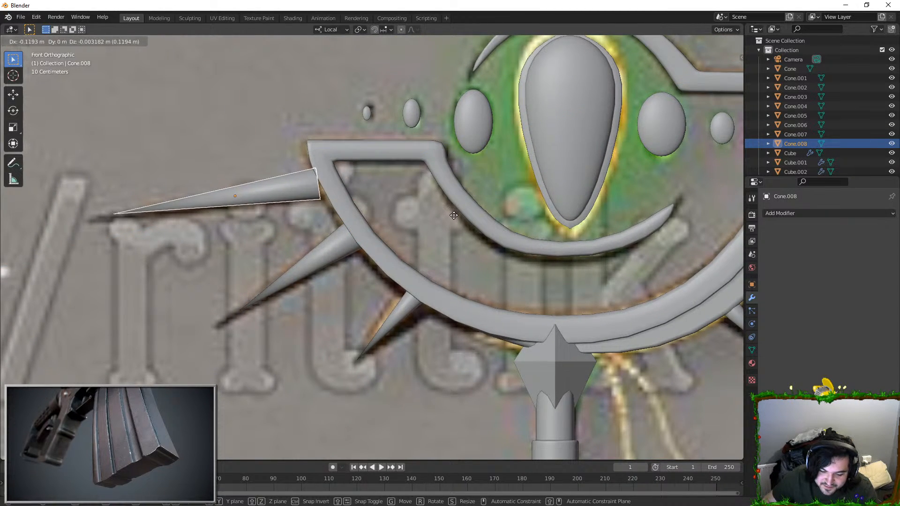
{"action": "left_click", "coordinate": [452, 215]}
{"action": "key", "text": "s"}
{"action": "key", "text": "z"}
{"action": "key", "text": "z"}
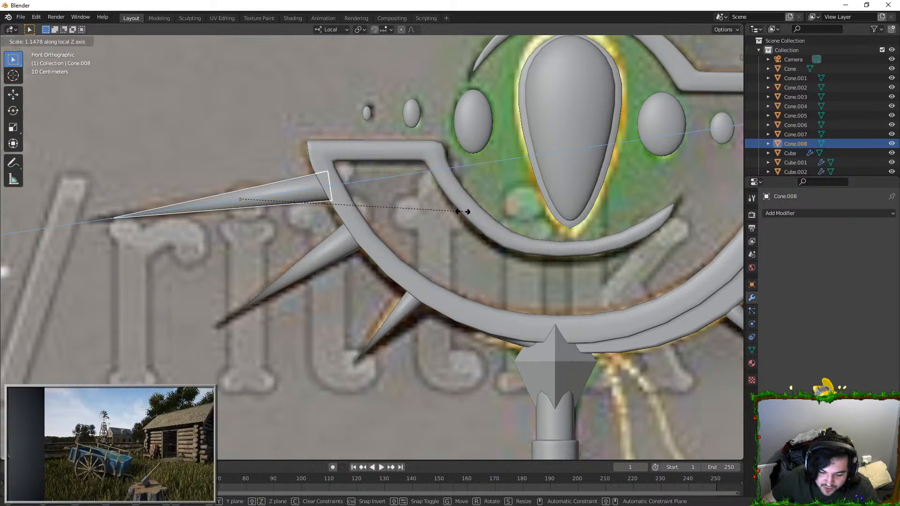
{"action": "left_click", "coordinate": [467, 211]}
Step: Delete the reference image from behind the staff
{"action": "left_click", "coordinate": [356, 272]}
{"action": "scroll", "coordinate": [356, 272], "scroll_direction": "down", "scroll_amount": 6}
{"action": "middle_click_drag", "start_coordinate": [423, 282], "coordinate": [398, 270]}
{"action": "key", "text": "Delete"}
{"action": "scroll", "coordinate": [311, 222], "scroll_direction": "up", "scroll_amount": 4}
{"action": "middle_click_drag", "start_coordinate": [399, 270], "coordinate": [433, 126], "text": "shift"}
{"action": "scroll", "coordinate": [527, 206], "scroll_direction": "down", "scroll_amount": 5}
{"action": "scroll", "coordinate": [405, 240], "scroll_direction": "up", "scroll_amount": 9}
{"action": "middle_click_drag", "start_coordinate": [405, 240], "coordinate": [400, 201], "text": "shift"}
{"action": "scroll", "coordinate": [422, 205], "scroll_direction": "down", "scroll_amount": 4}
Step: Apply the Subdivision modifier on the staff's shaft
{"action": "left_click", "coordinate": [398, 200]}
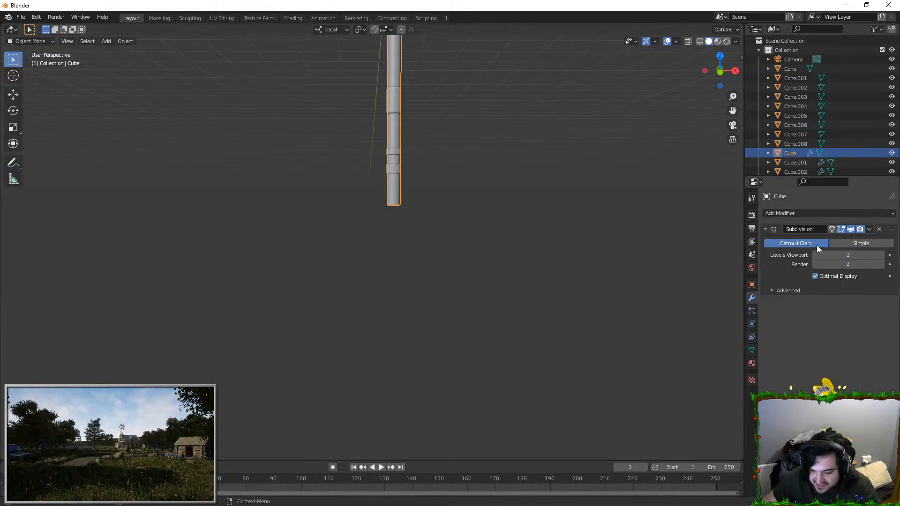
{"action": "left_click", "coordinate": [867, 231]}
{"action": "left_click", "coordinate": [846, 243]}
Step: Close the shaft's open bottom end by extruding its rim edge loop and merging the new vertices at center
{"action": "key", "text": "Tab"}
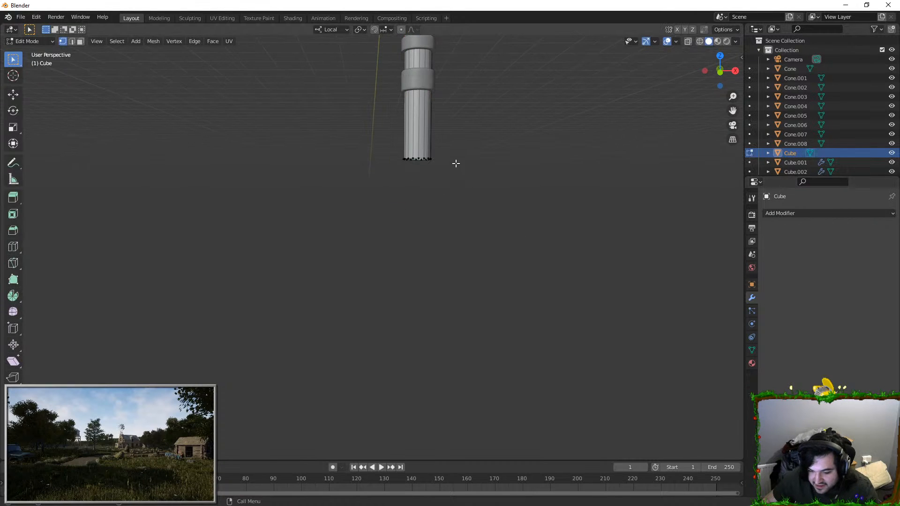
{"action": "middle_click_drag", "start_coordinate": [456, 164], "coordinate": [345, 192]}
{"action": "left_click", "coordinate": [373, 223], "text": "alt"}
{"action": "scroll", "coordinate": [452, 254], "scroll_direction": "up", "scroll_amount": 4}
{"action": "key", "text": "e"}
{"action": "right_click", "coordinate": [453, 184]}
{"action": "key", "text": "ctrl+z"}
{"action": "middle_click_drag", "start_coordinate": [454, 184], "coordinate": [520, 239]}
{"action": "key", "text": "F3"}
{"action": "type", "text": "merge at"}
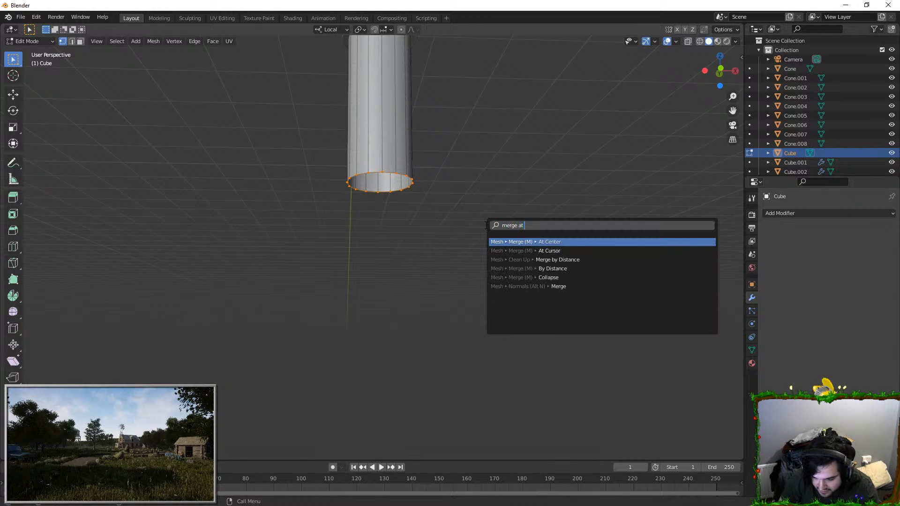
{"action": "key", "text": "Return"}
Step: Try to bevel the edge loop around the shaft's closed bottom end
{"action": "scroll", "coordinate": [484, 225], "scroll_direction": "down", "scroll_amount": 6}
{"action": "scroll", "coordinate": [475, 206], "scroll_direction": "up", "scroll_amount": 4}
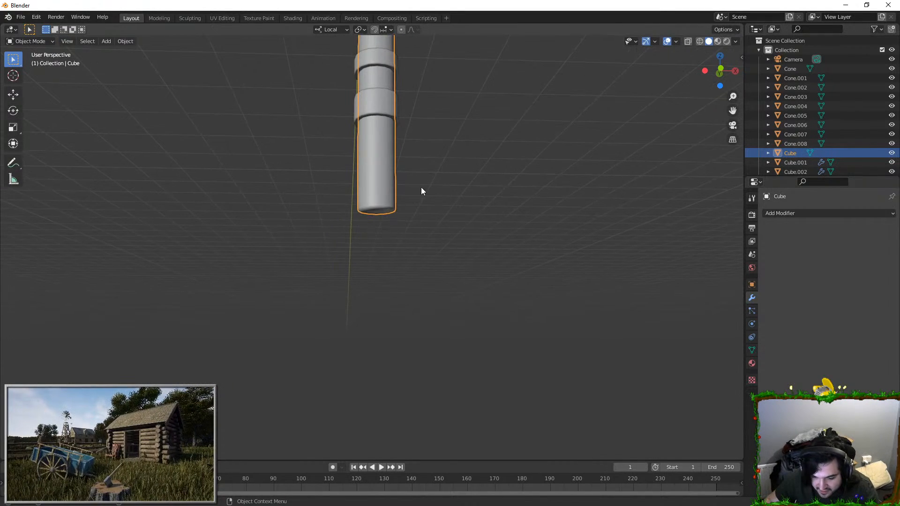
{"action": "left_click", "coordinate": [388, 200]}
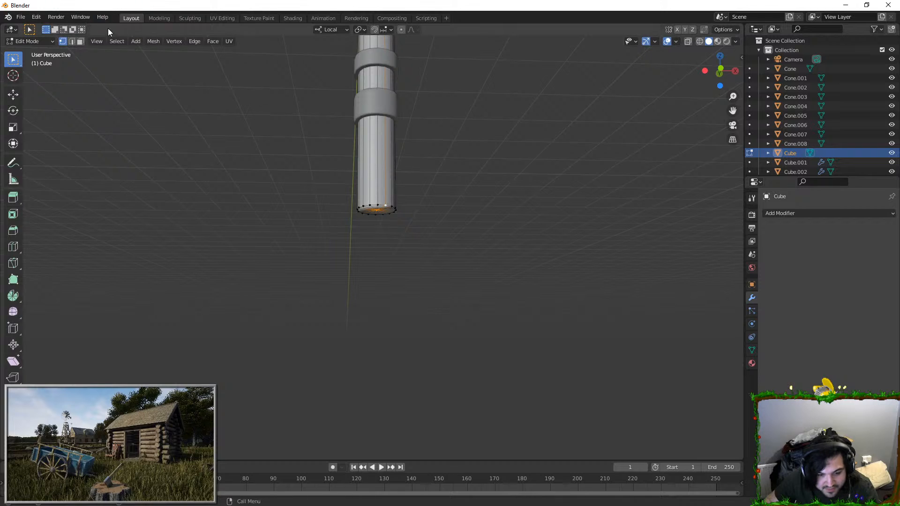
{"action": "left_click", "coordinate": [379, 205], "text": "alt"}
{"action": "scroll", "coordinate": [379, 205], "scroll_direction": "up", "scroll_amount": 2}
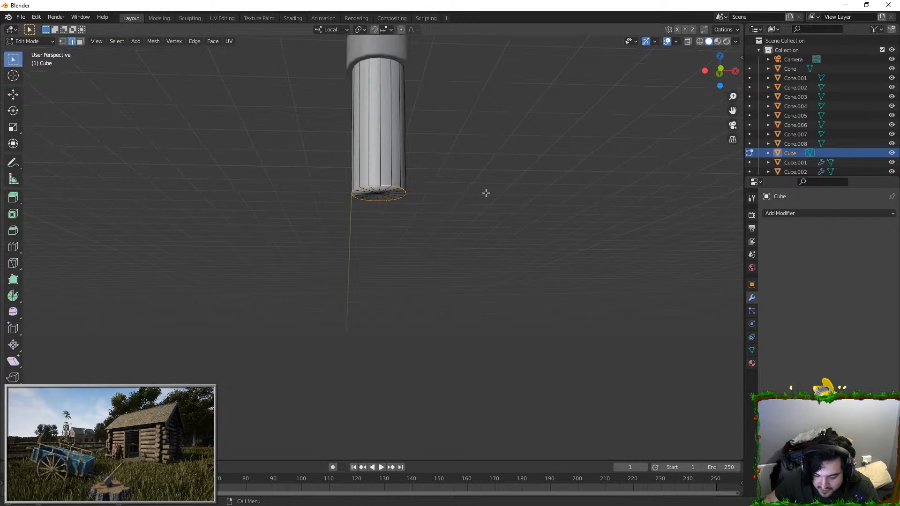
{"action": "key", "text": "ctrl+b"}
{"action": "left_click", "coordinate": [468, 180]}
Step: Try to apply All Transforms to every object of the staff
{"action": "scroll", "coordinate": [438, 178], "scroll_direction": "down", "scroll_amount": 6}
{"action": "key", "text": "Tab"}
{"action": "key", "text": "a"}
{"action": "scroll", "coordinate": [466, 177], "scroll_direction": "up", "scroll_amount": 3}
{"action": "right_click", "coordinate": [459, 170]}
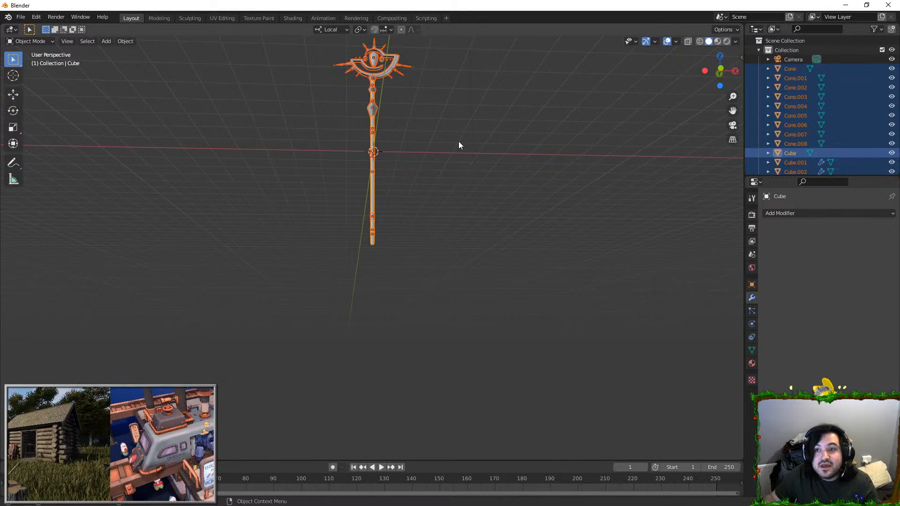
{"action": "key", "text": "ctrl+a"}
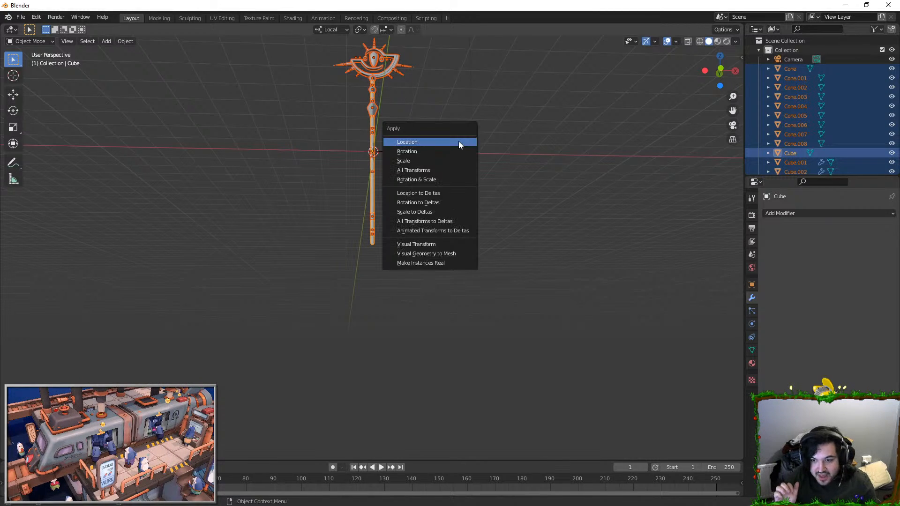
{"action": "left_click", "coordinate": [428, 170]}
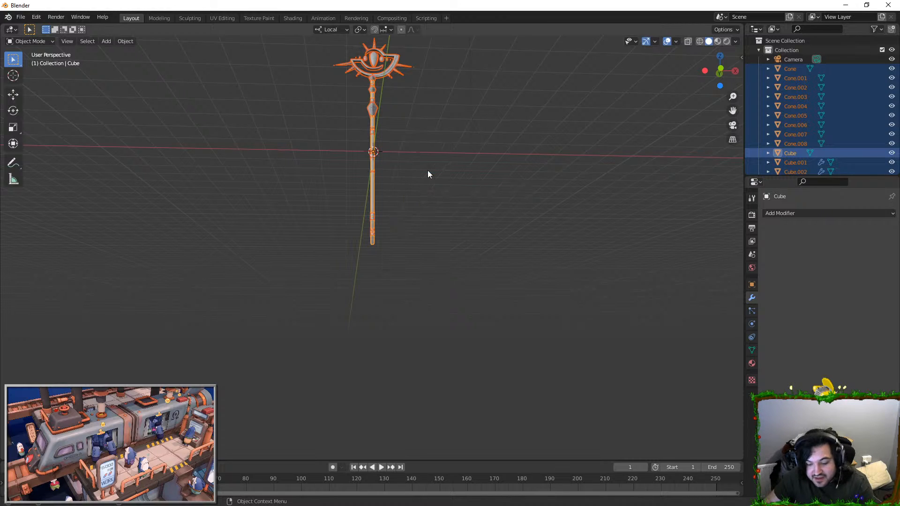
{"action": "scroll", "coordinate": [404, 195], "scroll_direction": "up", "scroll_amount": 6}
{"action": "key", "text": "ctrl+a"}
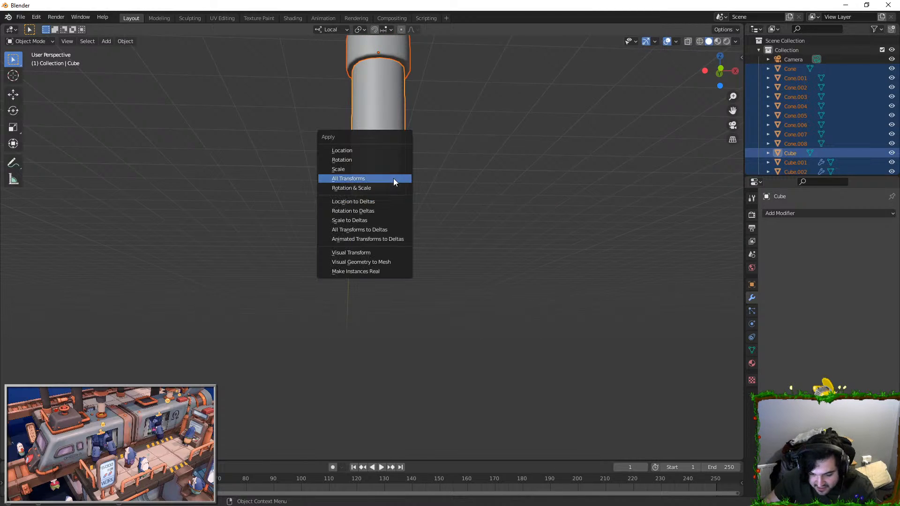
{"action": "left_click", "coordinate": [394, 179]}
Step: Try the bevel on the shaft's bottom rim again and undo the last change
{"action": "key", "text": "Tab"}
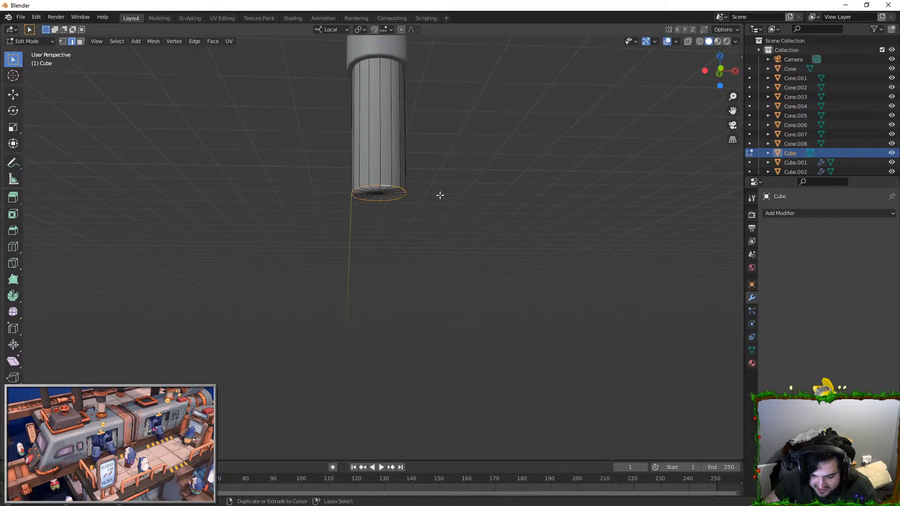
{"action": "key", "text": "ctrl+b"}
{"action": "right_click", "coordinate": [446, 197]}
{"action": "key", "text": "ctrl+z"}
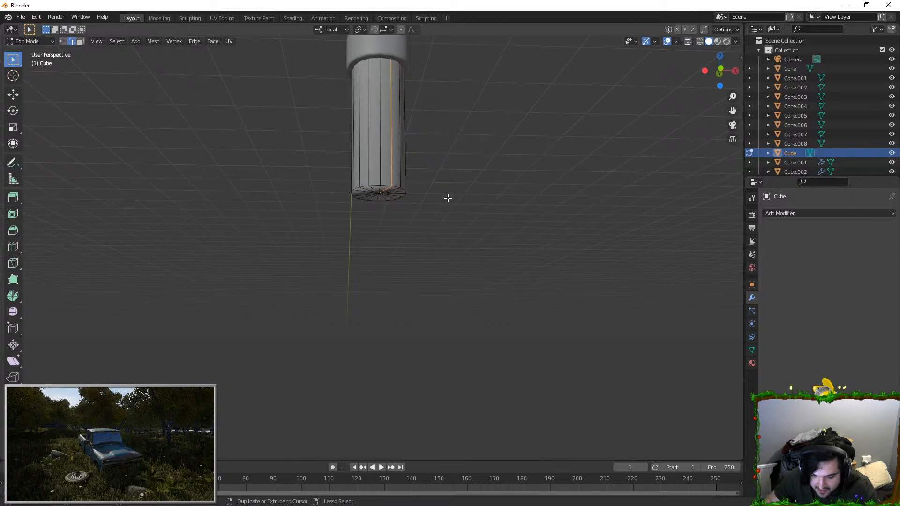
Step: Try to bevel the shaft's bottom rim with all staff objects in Edit Mode together
{"action": "key", "text": "Tab"}
{"action": "key", "text": "a"}
{"action": "key", "text": "Tab"}
{"action": "key", "text": "alt+a"}
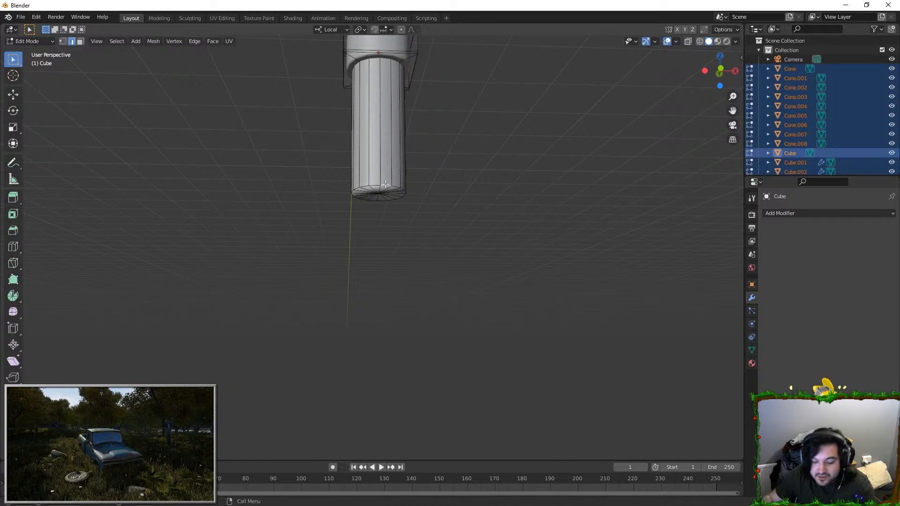
{"action": "key", "text": "ctrl+b"}
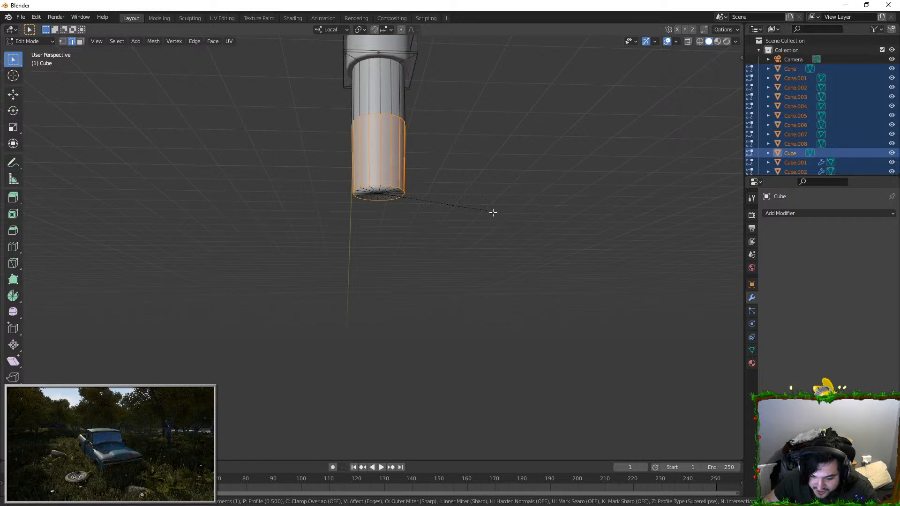
{"action": "right_click", "coordinate": [522, 239]}
{"action": "key", "text": "Tab"}
Step: Try shortening the shaft by scaling it down along its local Z axis
{"action": "scroll", "coordinate": [407, 191], "scroll_direction": "down", "scroll_amount": 3}
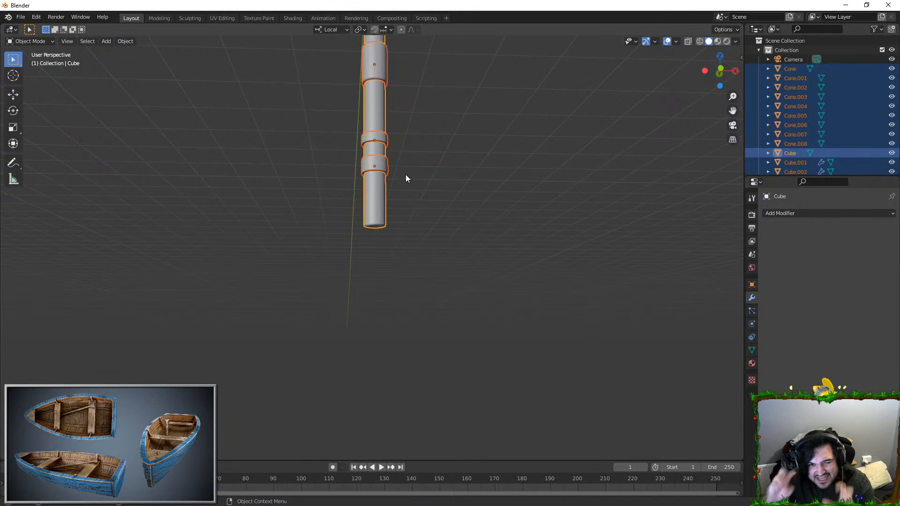
{"action": "left_click", "coordinate": [376, 201]}
{"action": "middle_click_drag", "start_coordinate": [377, 201], "coordinate": [389, 80]}
{"action": "key", "text": "s"}
{"action": "key", "text": "x"}
{"action": "key", "text": "z"}
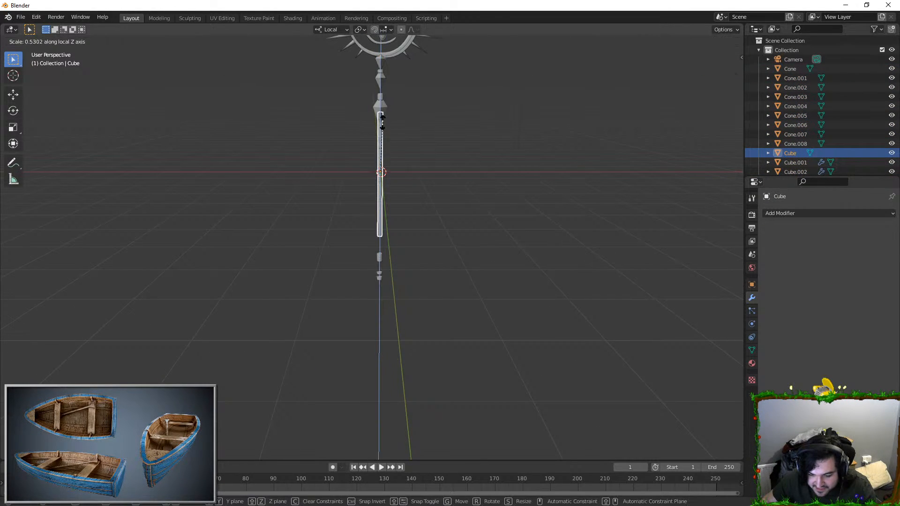
{"action": "left_click", "coordinate": [384, 167]}
Step: Move the shortened shaft along Z, try a bevel on its bottom rim, and undo back to the full-length shaft
{"action": "key", "text": "Tab"}
{"action": "scroll", "coordinate": [396, 182], "scroll_direction": "up", "scroll_amount": 7}
{"action": "middle_click_drag", "start_coordinate": [396, 182], "coordinate": [400, 241], "text": "shift"}
{"action": "scroll", "coordinate": [400, 241], "scroll_direction": "up", "scroll_amount": 3}
{"action": "middle_click_drag", "start_coordinate": [338, 203], "coordinate": [349, 178]}
{"action": "key", "text": "Tab"}
{"action": "key", "text": "g"}
{"action": "key", "text": "z"}
{"action": "left_click", "coordinate": [384, 160]}
{"action": "key", "text": "Tab"}
{"action": "scroll", "coordinate": [371, 188], "scroll_direction": "up", "scroll_amount": 5}
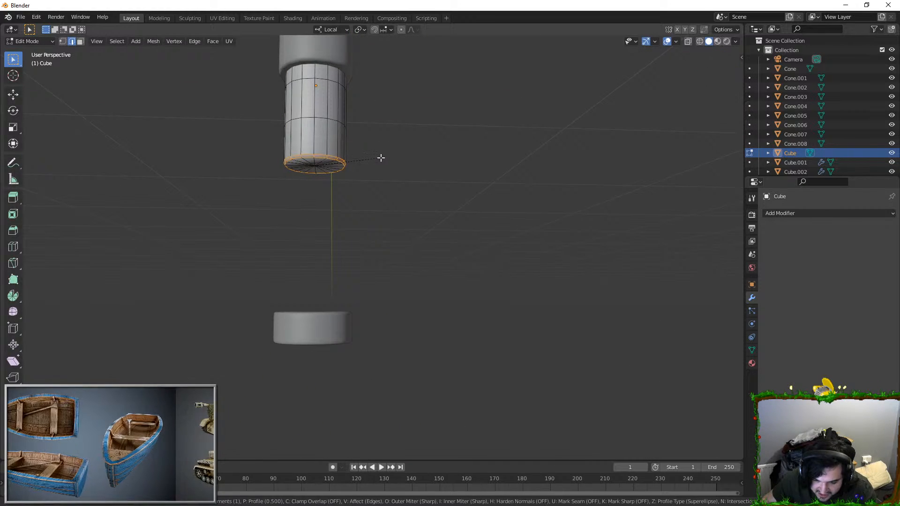
{"action": "scroll", "coordinate": [389, 160], "scroll_direction": "down", "scroll_amount": 8}
{"action": "key", "text": "Tab"}
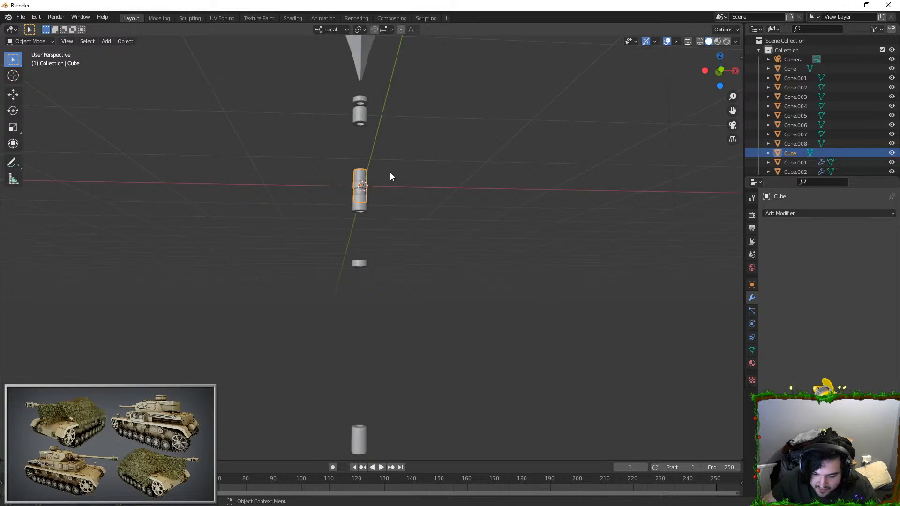
{"action": "key", "text": "ctrl+z"}
{"action": "scroll", "coordinate": [412, 222], "scroll_direction": "down", "scroll_amount": 5}
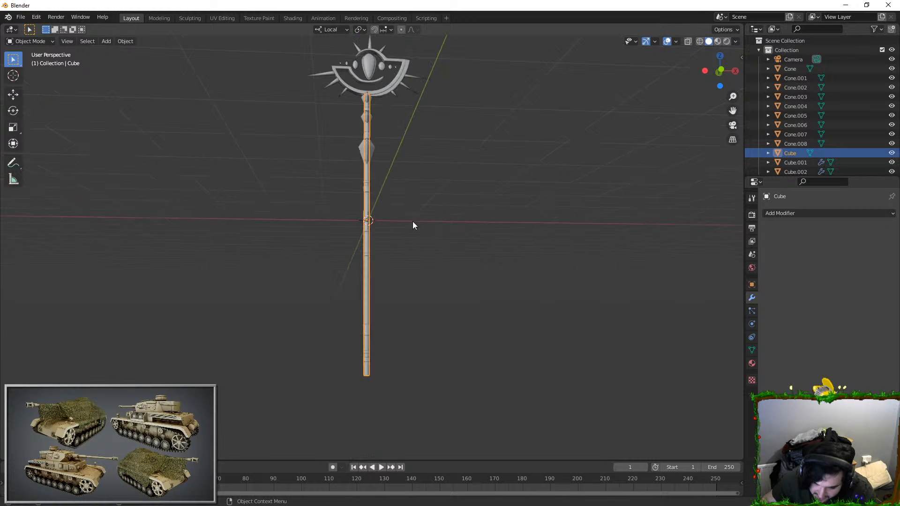
Step: Try scaling the shaft's whole mesh along Z in Edit Mode and check its bottom end
{"action": "key", "text": "Tab"}
{"action": "key", "text": "a"}
{"action": "key", "text": "s"}
{"action": "key", "text": "z"}
{"action": "right_click", "coordinate": [374, 62]}
{"action": "key", "text": "Tab"}
{"action": "middle_click_drag", "start_coordinate": [409, 310], "coordinate": [420, 180], "text": "shift"}
{"action": "scroll", "coordinate": [420, 181], "scroll_direction": "up", "scroll_amount": 6}
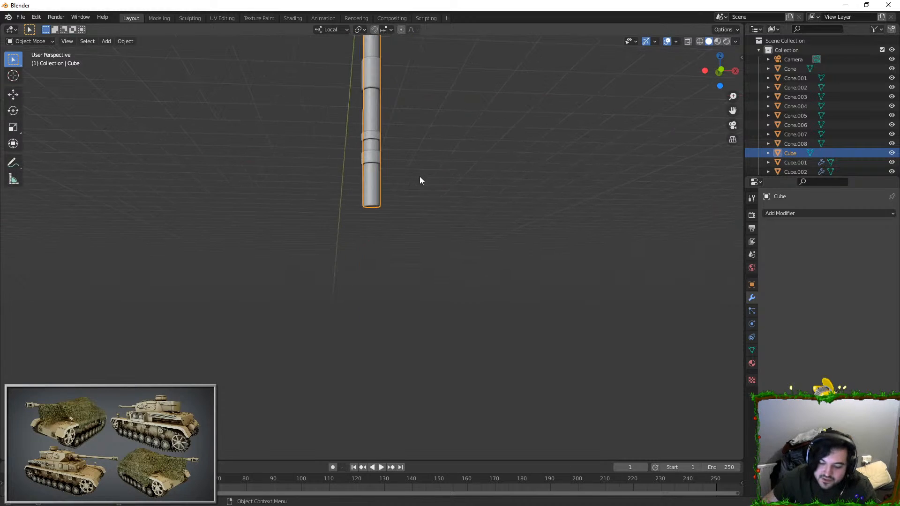
{"action": "key", "text": "Tab"}
{"action": "scroll", "coordinate": [388, 166], "scroll_direction": "up", "scroll_amount": 7}
{"action": "key", "text": "Tab"}
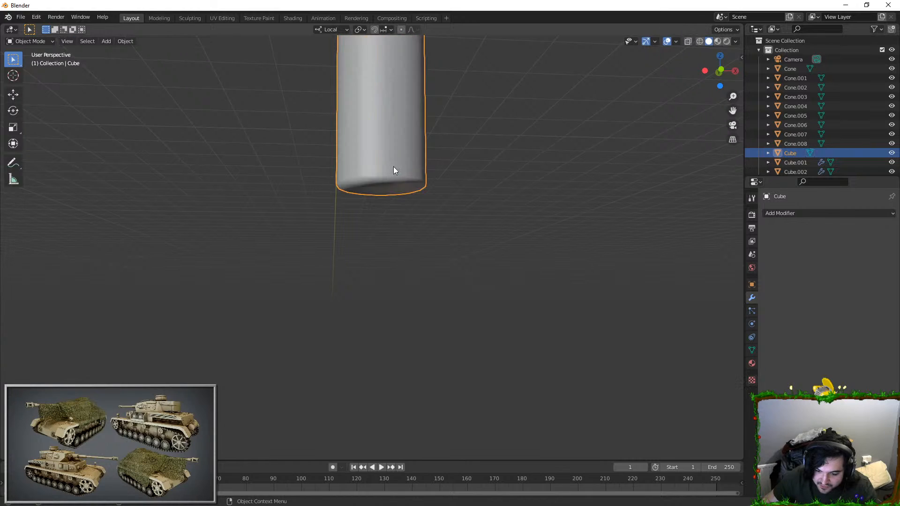
Step: Select all objects of the staff and apply All Transforms to them
{"action": "scroll", "coordinate": [375, 160], "scroll_direction": "down", "scroll_amount": 8}
{"action": "key", "text": "a"}
{"action": "scroll", "coordinate": [429, 180], "scroll_direction": "up", "scroll_amount": 3}
{"action": "key", "text": "ctrl+a"}
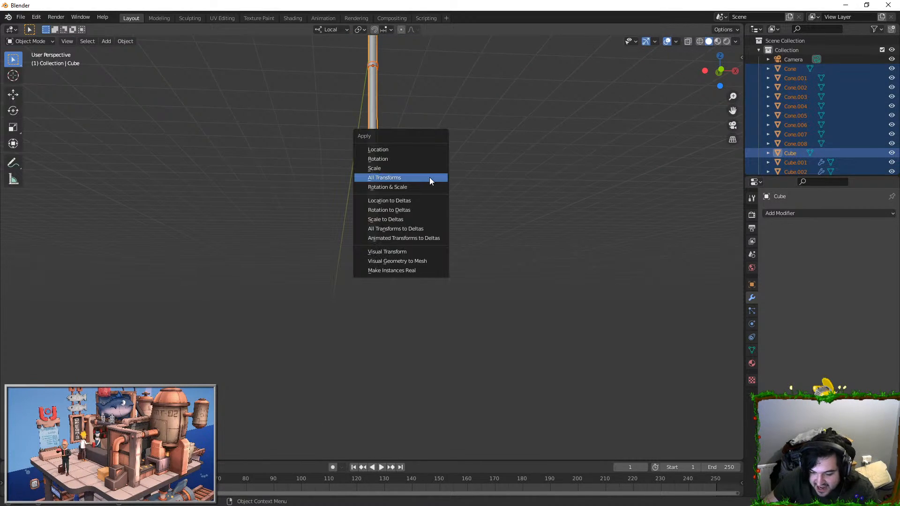
{"action": "left_click", "coordinate": [381, 177]}
Step: Round the shaft's bottom rim with a multi-segment bevel on its outer edge loop
{"action": "scroll", "coordinate": [375, 212], "scroll_direction": "up", "scroll_amount": 3}
{"action": "left_click", "coordinate": [375, 212]}
{"action": "key", "text": "Tab"}
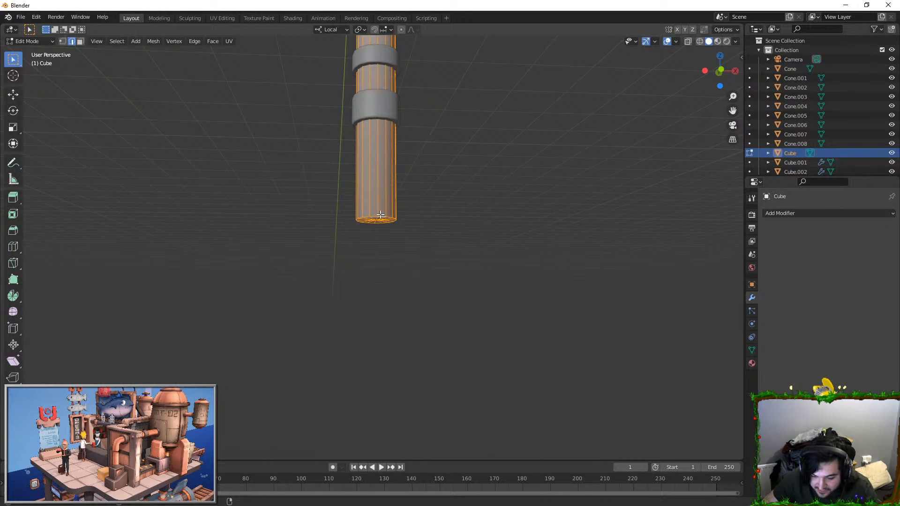
{"action": "scroll", "coordinate": [380, 214], "scroll_direction": "up", "scroll_amount": 4}
{"action": "key", "text": "ctrl+b"}
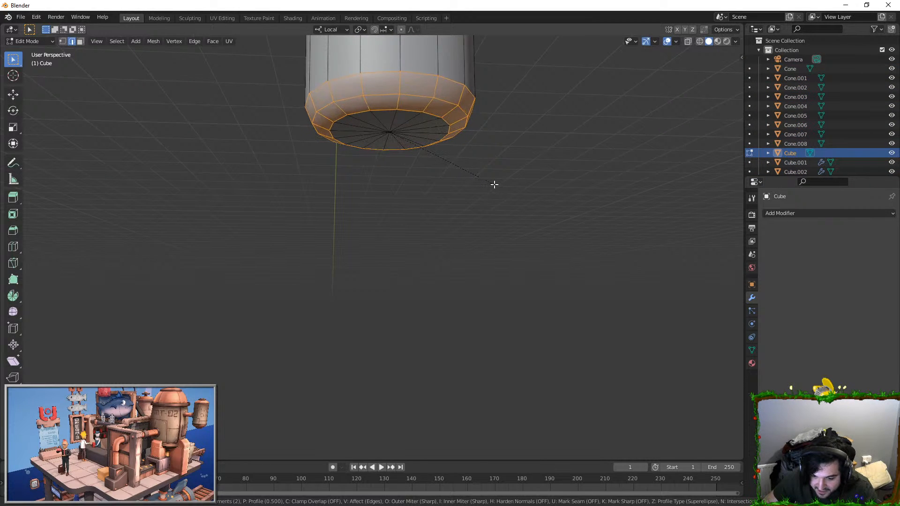
{"action": "scroll", "coordinate": [494, 185], "scroll_direction": "up", "scroll_amount": 8}
{"action": "scroll", "coordinate": [494, 185], "scroll_direction": "down", "scroll_amount": 8}
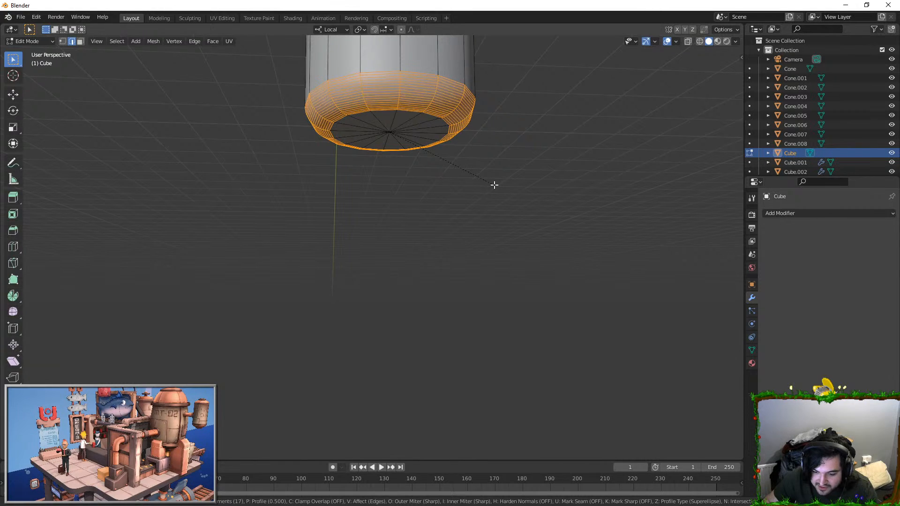
{"action": "left_click", "coordinate": [494, 185]}
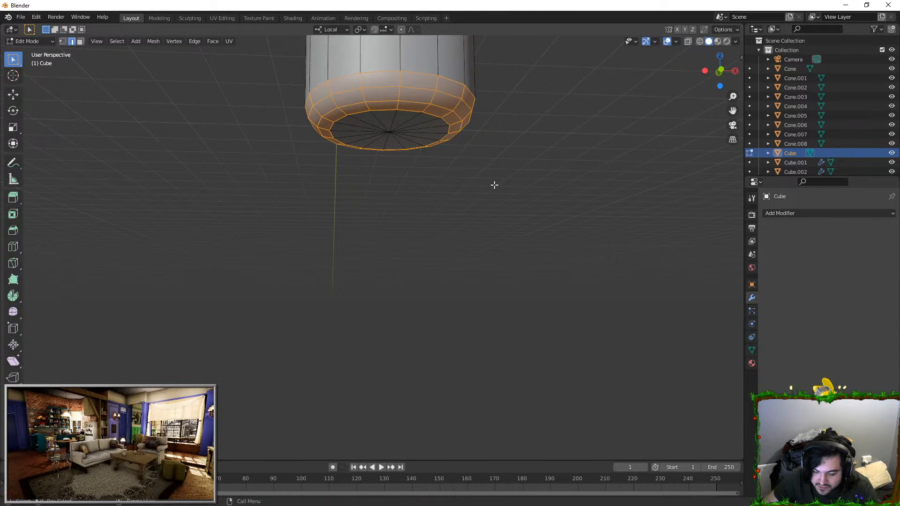
{"action": "key", "text": "Tab"}
Step: Examine the finished staff from several angles, checking the shaft, the head frame and the top spikes up close
{"action": "left_click", "coordinate": [521, 190]}
{"action": "scroll", "coordinate": [521, 190], "scroll_direction": "down", "scroll_amount": 9}
{"action": "middle_click_drag", "start_coordinate": [521, 190], "coordinate": [445, 207]}
{"action": "middle_click_drag", "start_coordinate": [358, 162], "coordinate": [360, 254], "text": "shift"}
{"action": "scroll", "coordinate": [360, 254], "scroll_direction": "up", "scroll_amount": 3}
{"action": "left_click", "coordinate": [322, 202]}
{"action": "scroll", "coordinate": [320, 159], "scroll_direction": "down", "scroll_amount": 5}
{"action": "left_click", "coordinate": [319, 151]}
{"action": "scroll", "coordinate": [409, 231], "scroll_direction": "down", "scroll_amount": 6}
{"action": "middle_click_drag", "start_coordinate": [349, 52], "coordinate": [445, 266], "text": "shift"}
{"action": "middle_click_drag", "start_coordinate": [445, 266], "coordinate": [597, 241]}
{"action": "scroll", "coordinate": [443, 192], "scroll_direction": "up", "scroll_amount": 4}
{"action": "middle_click_drag", "start_coordinate": [442, 192], "coordinate": [438, 271], "text": "shift"}
{"action": "scroll", "coordinate": [438, 275], "scroll_direction": "up", "scroll_amount": 3}
{"action": "middle_click_drag", "start_coordinate": [425, 237], "coordinate": [407, 230]}
{"action": "middle_click_drag", "start_coordinate": [407, 229], "coordinate": [409, 307], "text": "shift"}
{"action": "scroll", "coordinate": [409, 307], "scroll_direction": "up", "scroll_amount": 3}
{"action": "left_click", "coordinate": [397, 286]}
{"action": "middle_click_drag", "start_coordinate": [367, 279], "coordinate": [332, 253]}
{"action": "scroll", "coordinate": [346, 239], "scroll_direction": "up", "scroll_amount": 3}
{"action": "middle_click_drag", "start_coordinate": [365, 239], "coordinate": [367, 195], "text": "shift"}
{"action": "scroll", "coordinate": [524, 290], "scroll_direction": "up", "scroll_amount": 3}
{"action": "key", "text": "Tab"}
{"action": "key", "text": "Tab"}
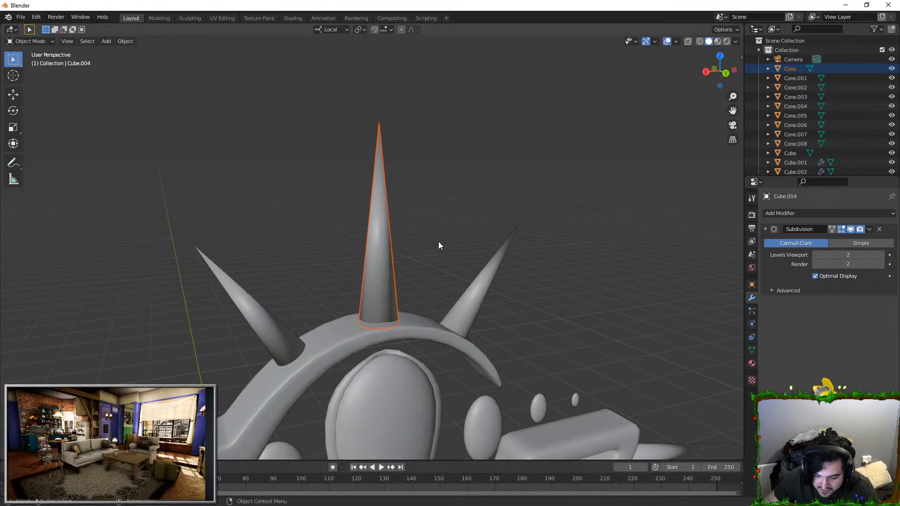
{"action": "scroll", "coordinate": [405, 271], "scroll_direction": "down", "scroll_amount": 1}
{"action": "middle_click_drag", "start_coordinate": [406, 271], "coordinate": [416, 239]}
{"action": "key", "text": "g"}
{"action": "key", "text": "z"}
{"action": "key", "text": "z"}
Step: Try moving the top spike of the staff's head along its local Z axis, and undo the attempt
{"action": "key", "text": "z"}
{"action": "key", "text": "z"}
{"action": "right_click", "coordinate": [442, 203]}
{"action": "scroll", "coordinate": [432, 311], "scroll_direction": "down", "scroll_amount": 3}
{"action": "middle_click_drag", "start_coordinate": [432, 314], "coordinate": [427, 323]}
{"action": "key", "text": "g"}
{"action": "key", "text": "z"}
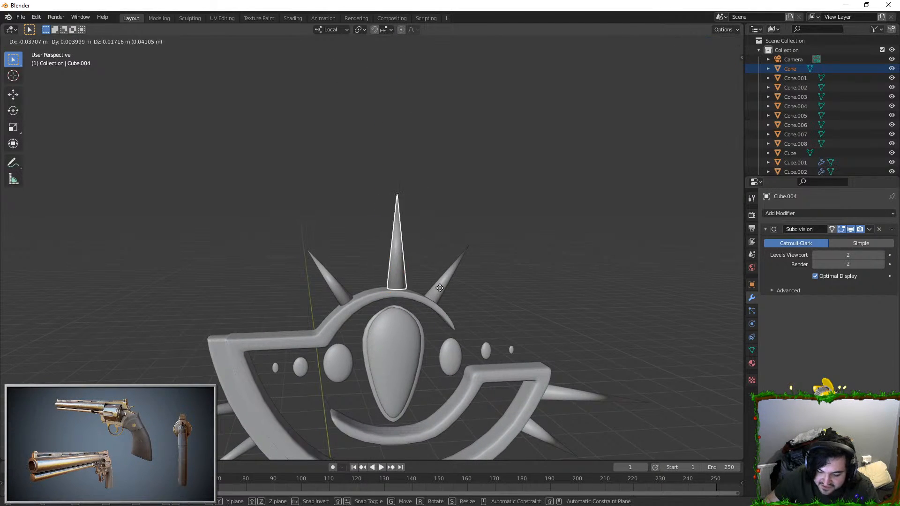
{"action": "left_click", "coordinate": [448, 197]}
{"action": "scroll", "coordinate": [434, 228], "scroll_direction": "up", "scroll_amount": 4}
{"action": "middle_click_drag", "start_coordinate": [440, 172], "coordinate": [423, 197], "text": "shift"}
{"action": "middle_click_drag", "start_coordinate": [402, 219], "coordinate": [390, 260], "text": "shift"}
{"action": "key", "text": "ctrl+z"}
Step: Examine the finished staff from several angles and from a distance, covering the spiked head and the shaft
{"action": "scroll", "coordinate": [395, 293], "scroll_direction": "down", "scroll_amount": 3}
{"action": "key", "text": "Tab"}
{"action": "middle_click_drag", "start_coordinate": [394, 294], "coordinate": [454, 219]}
{"action": "key", "text": "Tab"}
{"action": "scroll", "coordinate": [421, 235], "scroll_direction": "down", "scroll_amount": 2}
{"action": "left_click", "coordinate": [453, 219]}
{"action": "scroll", "coordinate": [453, 225], "scroll_direction": "down", "scroll_amount": 2}
{"action": "middle_click_drag", "start_coordinate": [452, 265], "coordinate": [370, 204], "text": "shift"}
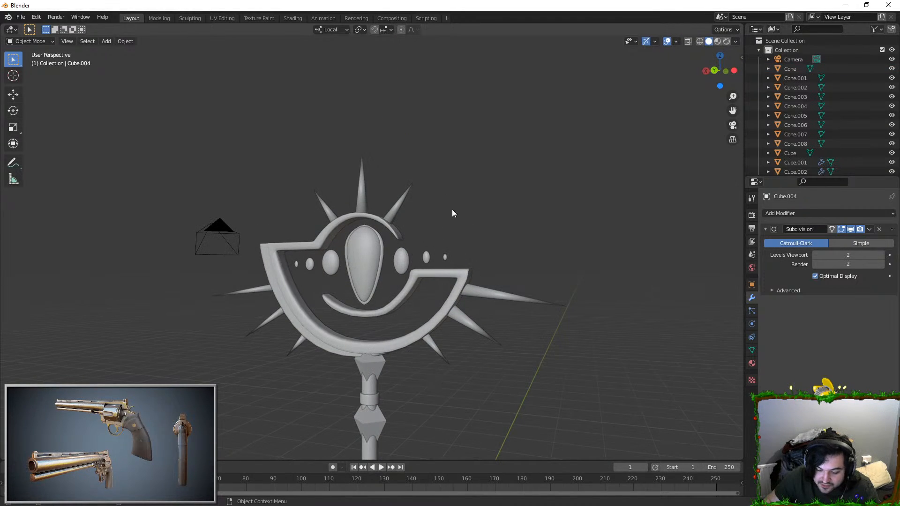
{"action": "middle_click_drag", "start_coordinate": [460, 287], "coordinate": [463, 204], "text": "shift"}
{"action": "scroll", "coordinate": [474, 230], "scroll_direction": "down", "scroll_amount": 5}
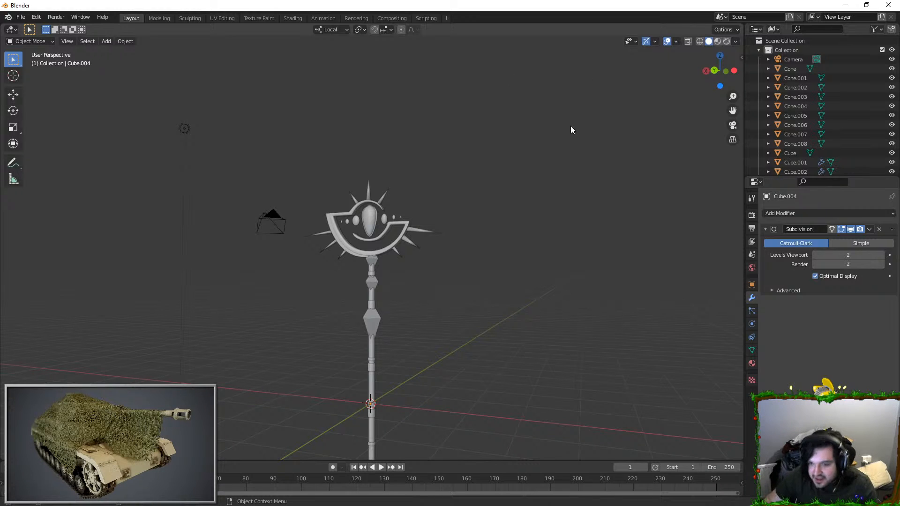
Step: Close Blender, switch to the character head in Maya and inspect the checker pattern on its neck and shoulders
{"action": "left_click", "coordinate": [888, 5]}
{"action": "left_click", "coordinate": [462, 276]}
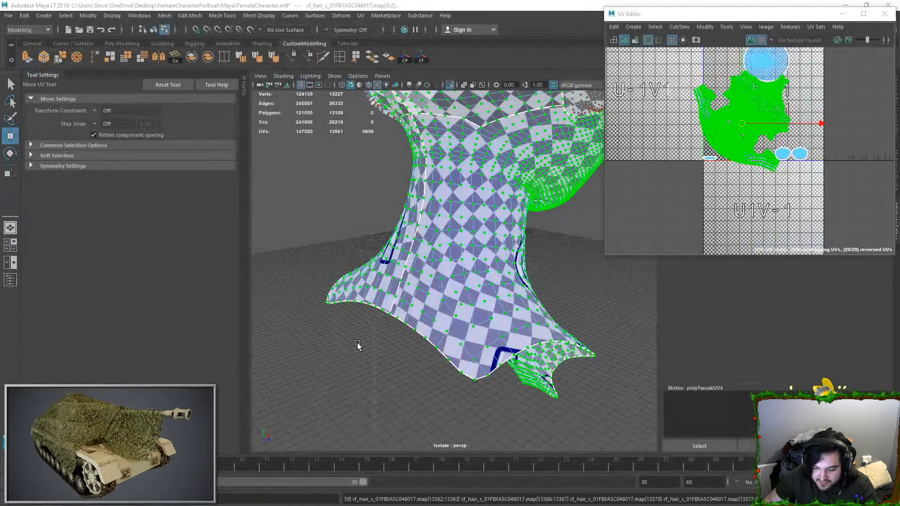
{"action": "right_click_drag", "start_coordinate": [504, 239], "coordinate": [569, 211]}
{"action": "left_click_drag", "start_coordinate": [562, 251], "coordinate": [498, 247], "text": "alt"}
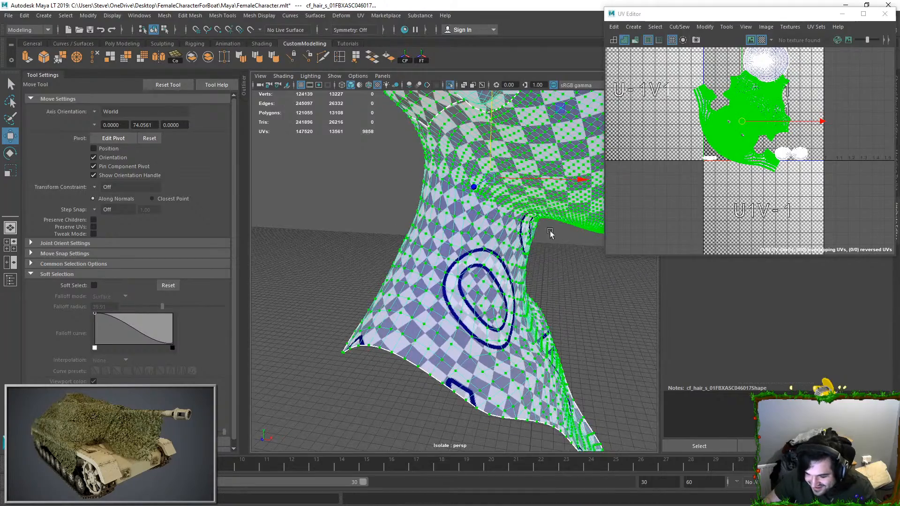
{"action": "left_click_drag", "start_coordinate": [562, 230], "coordinate": [358, 271], "text": "alt"}
{"action": "middle_click_drag", "start_coordinate": [357, 271], "coordinate": [367, 332], "text": "alt"}
Step: Mirror all UV shells of the head horizontally and position them inside the first UV tile
{"action": "left_click", "coordinate": [540, 305]}
{"action": "left_click", "coordinate": [492, 264]}
{"action": "right_click_drag", "start_coordinate": [734, 121], "coordinate": [771, 116]}
{"action": "middle_click_drag", "start_coordinate": [770, 116], "coordinate": [725, 157], "text": "alt"}
{"action": "left_click_drag", "start_coordinate": [723, 171], "coordinate": [792, 226]}
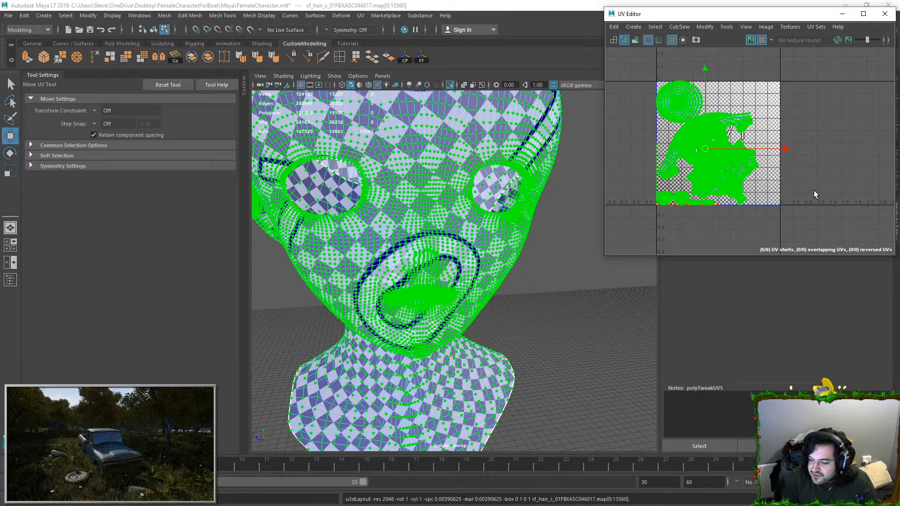
Step: Deselect the UVs and examine the checker pattern on the face, neck and ears alongside the UV layout
{"action": "left_click", "coordinate": [773, 125]}
{"action": "middle_click_drag", "start_coordinate": [769, 121], "coordinate": [796, 125], "text": "alt"}
{"action": "scroll", "coordinate": [799, 124], "scroll_direction": "up", "scroll_amount": 3}
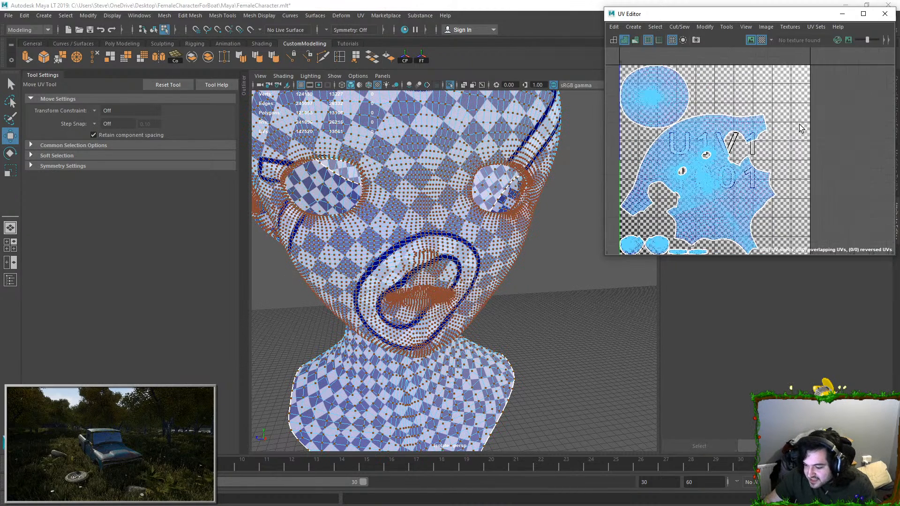
{"action": "left_click", "coordinate": [728, 124]}
{"action": "scroll", "coordinate": [788, 141], "scroll_direction": "down", "scroll_amount": 1}
{"action": "right_click_drag", "start_coordinate": [436, 205], "coordinate": [471, 182]}
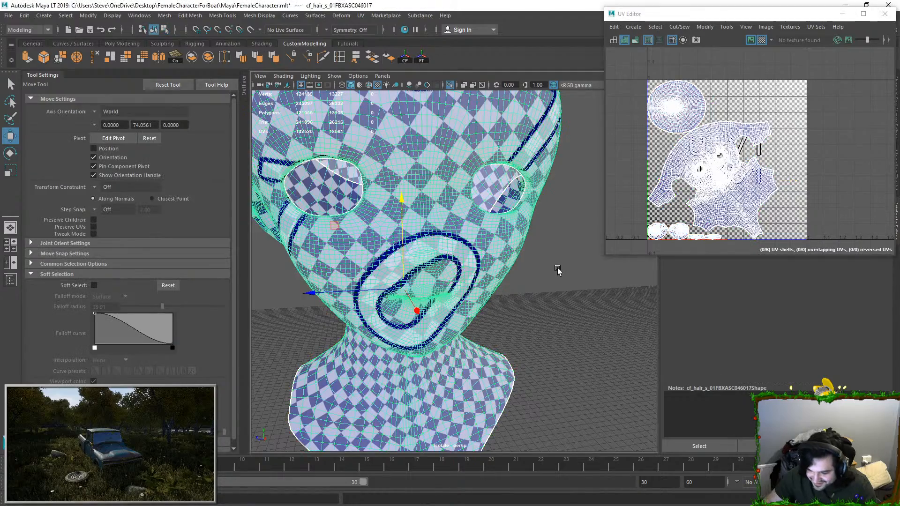
{"action": "left_click", "coordinate": [557, 270]}
{"action": "scroll", "coordinate": [516, 225], "scroll_direction": "down", "scroll_amount": 4}
{"action": "left_click_drag", "start_coordinate": [497, 201], "coordinate": [469, 179], "text": "alt"}
{"action": "left_click", "coordinate": [469, 183]}
{"action": "left_click_drag", "start_coordinate": [506, 234], "coordinate": [447, 257], "text": "alt"}
{"action": "right_click_drag", "start_coordinate": [779, 170], "coordinate": [803, 170]}
Step: Select the large head shell in the UV Editor and rotate it until the face stands upright
{"action": "left_click", "coordinate": [733, 138]}
{"action": "right_click_drag", "start_coordinate": [733, 138], "coordinate": [769, 176], "text": "ctrl"}
{"action": "key", "text": "e"}
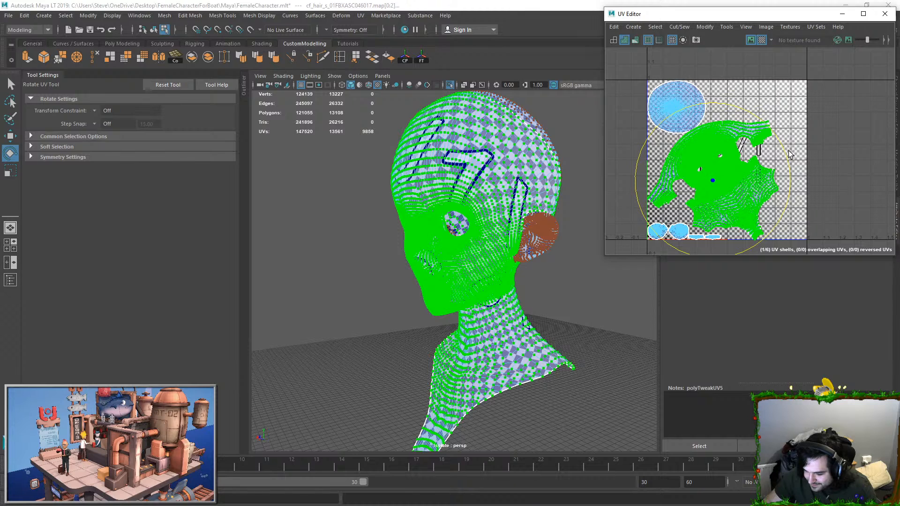
{"action": "mouse_move", "coordinate": [791, 157]}
{"action": "left_mouse_down"}
{"action": "mouse_move", "coordinate": [791, 198]}
{"action": "mouse_move", "coordinate": [792, 172]}
{"action": "left_mouse_up"}
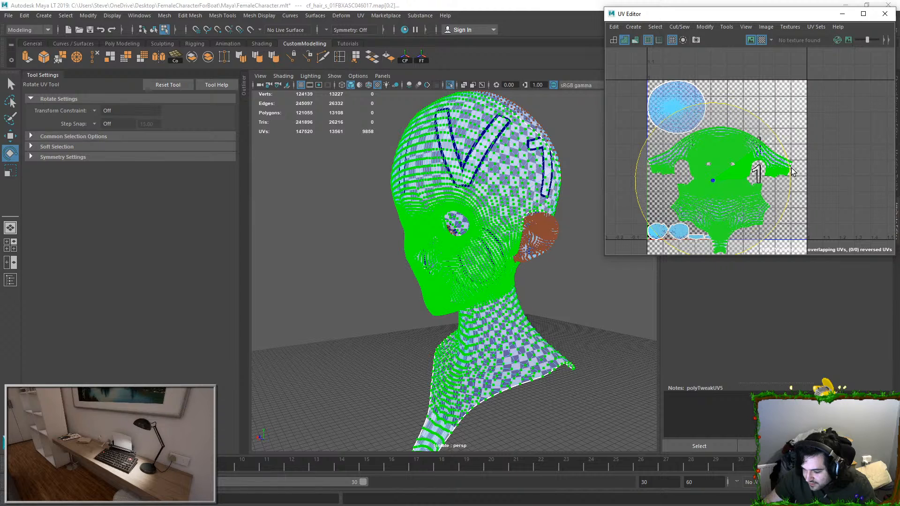
{"action": "left_click_drag", "start_coordinate": [790, 172], "coordinate": [790, 165]}
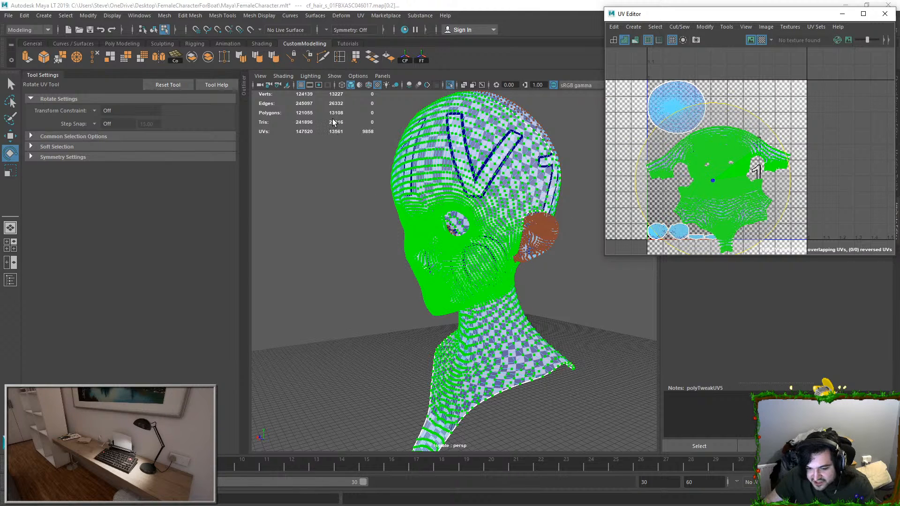
Step: Move the large head shell up so its neck tip lies inside the UV tile, undoing unwanted small adjustments
{"action": "key", "text": "w"}
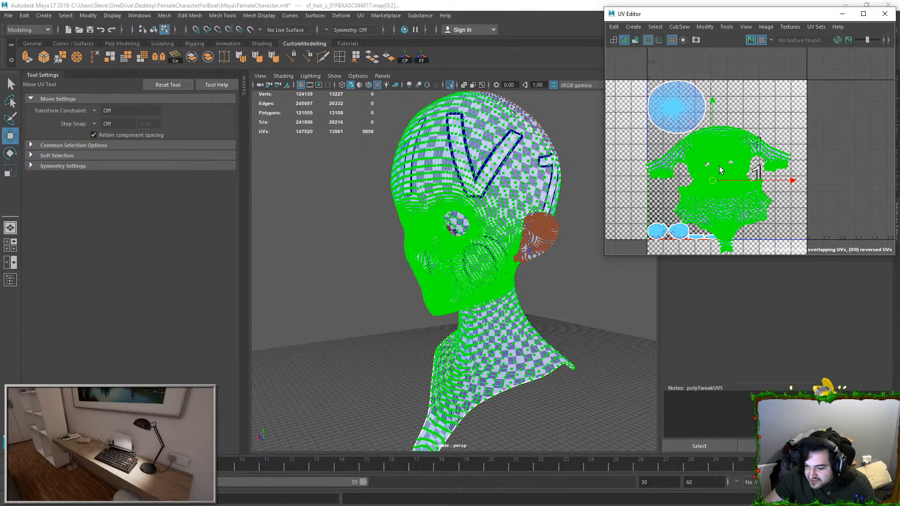
{"action": "left_click_drag", "start_coordinate": [721, 170], "coordinate": [720, 169]}
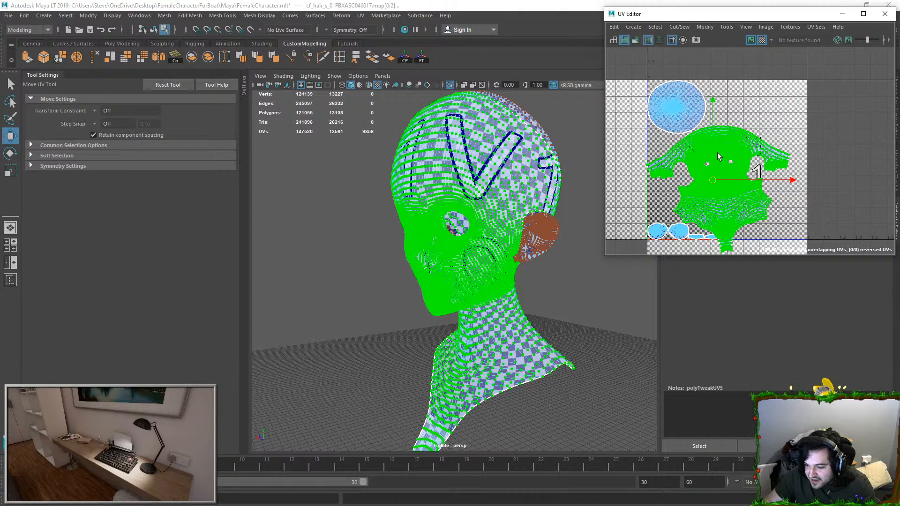
{"action": "key", "text": "ctrl+z"}
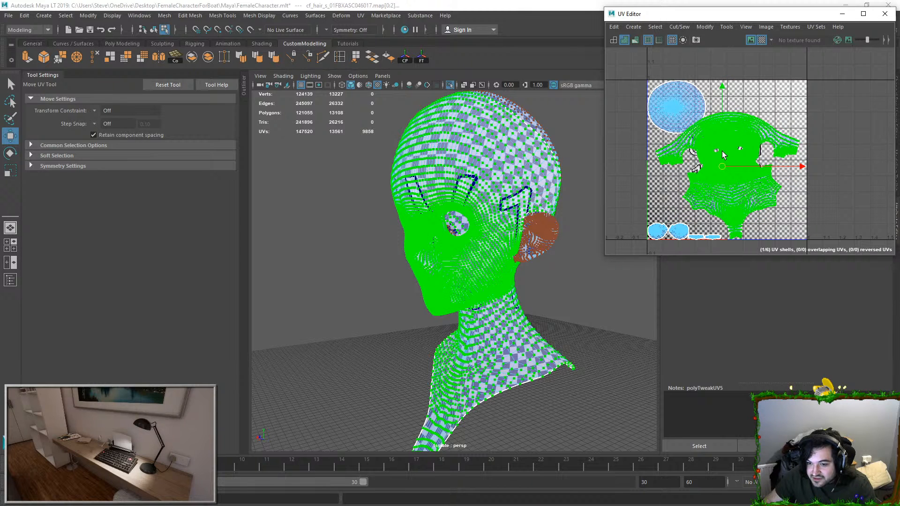
{"action": "key", "text": "ctrl+z"}
{"action": "key", "text": "ctrl+z"}
{"action": "key", "text": "ctrl+z"}
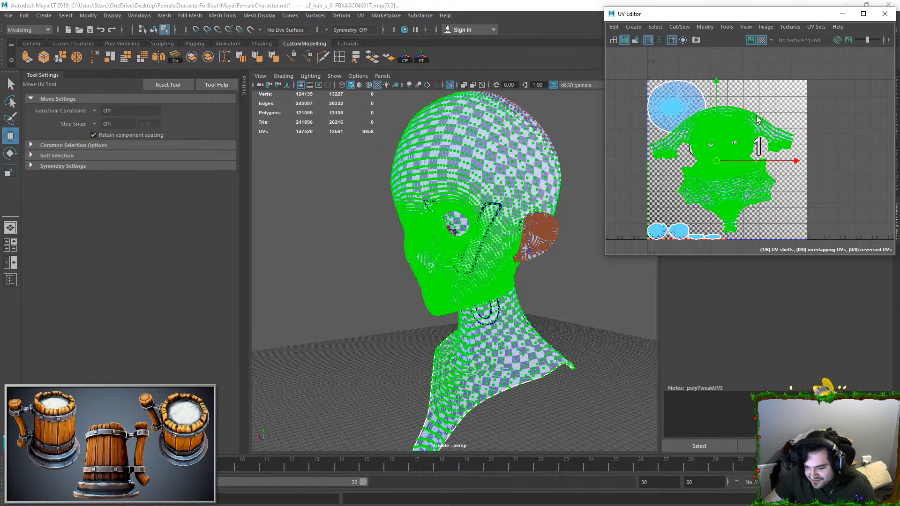
{"action": "key", "text": "ctrl+z"}
Step: Scale up the large head shell and shift it to fit the width and height of the UV tile
{"action": "key", "text": "e"}
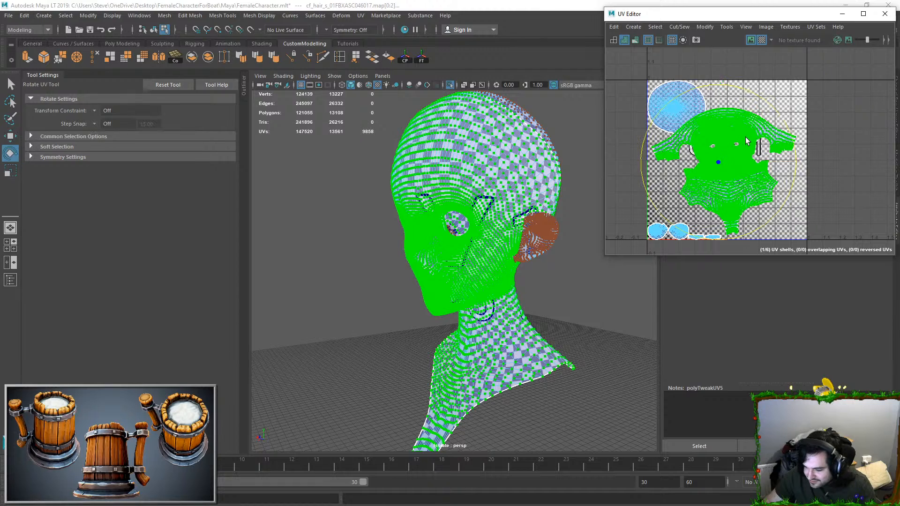
{"action": "key", "text": "r"}
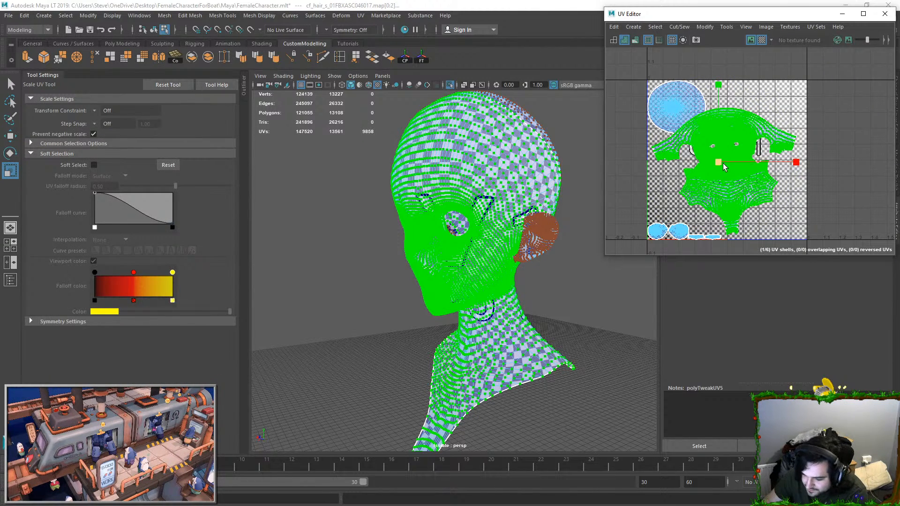
{"action": "left_click_drag", "start_coordinate": [709, 167], "coordinate": [725, 152]}
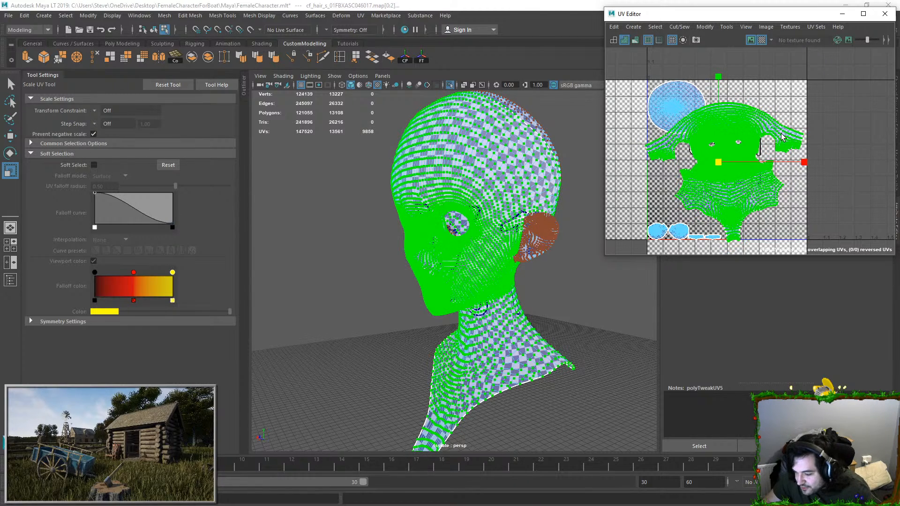
{"action": "key", "text": "w"}
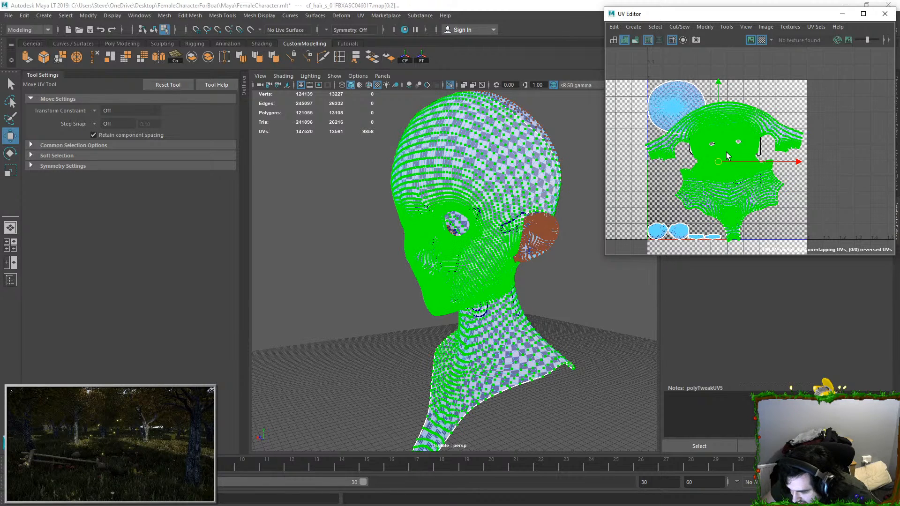
{"action": "left_click_drag", "start_coordinate": [720, 160], "coordinate": [726, 151]}
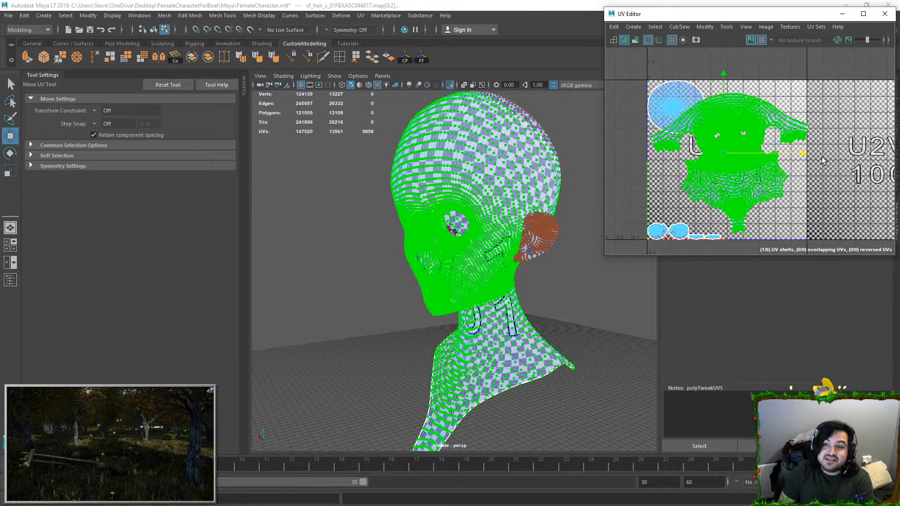
{"action": "middle_click_drag", "start_coordinate": [824, 157], "coordinate": [822, 157]}
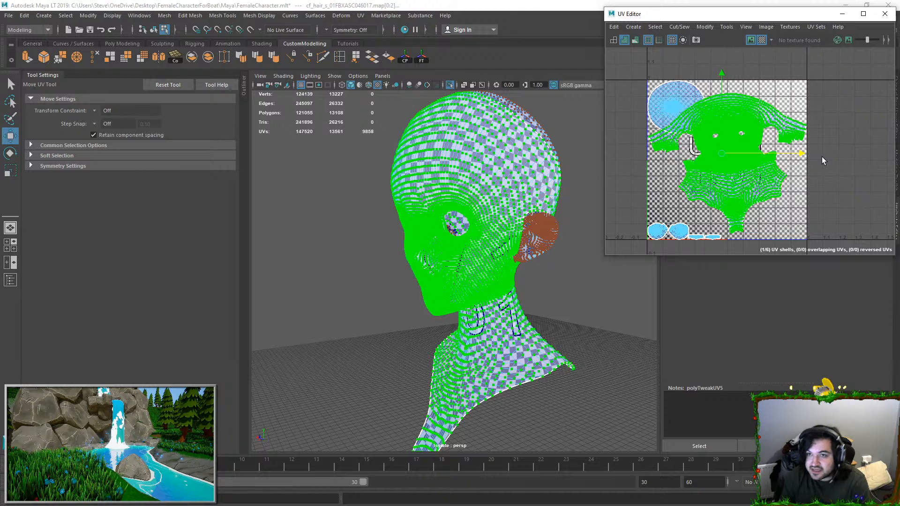
Step: Enlarge the two round ear shells and two thin shells together and place them inside the tile's lower-left corner
{"action": "left_click_drag", "start_coordinate": [652, 216], "coordinate": [714, 239]}
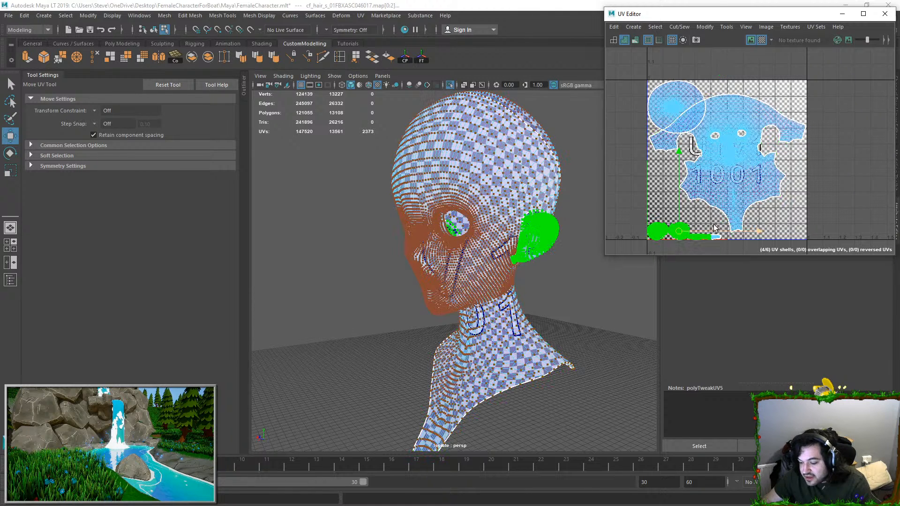
{"action": "key", "text": "r"}
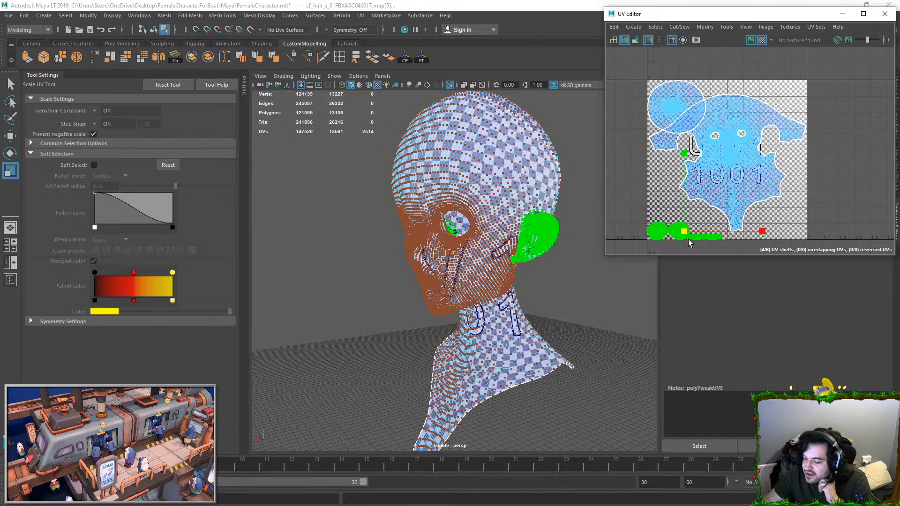
{"action": "left_click_drag", "start_coordinate": [684, 231], "coordinate": [689, 239]}
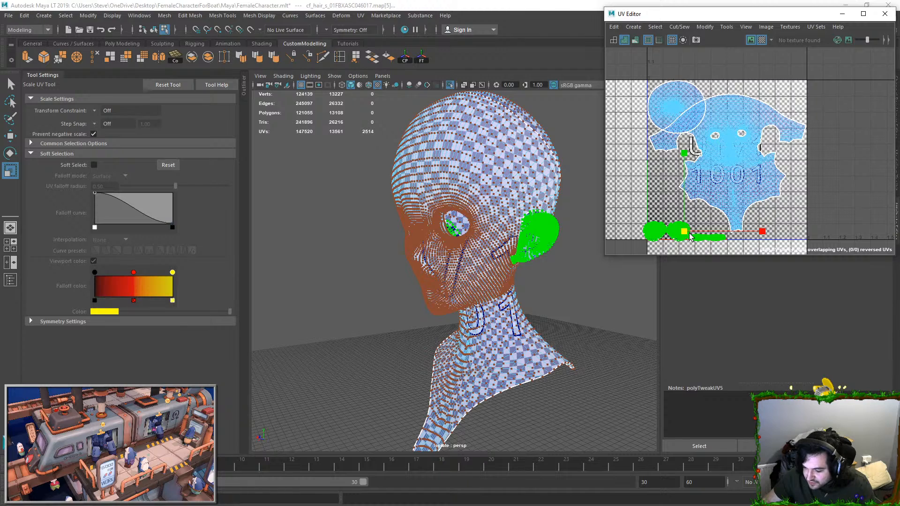
{"action": "left_click_drag", "start_coordinate": [691, 237], "coordinate": [698, 229]}
{"action": "key", "text": "w"}
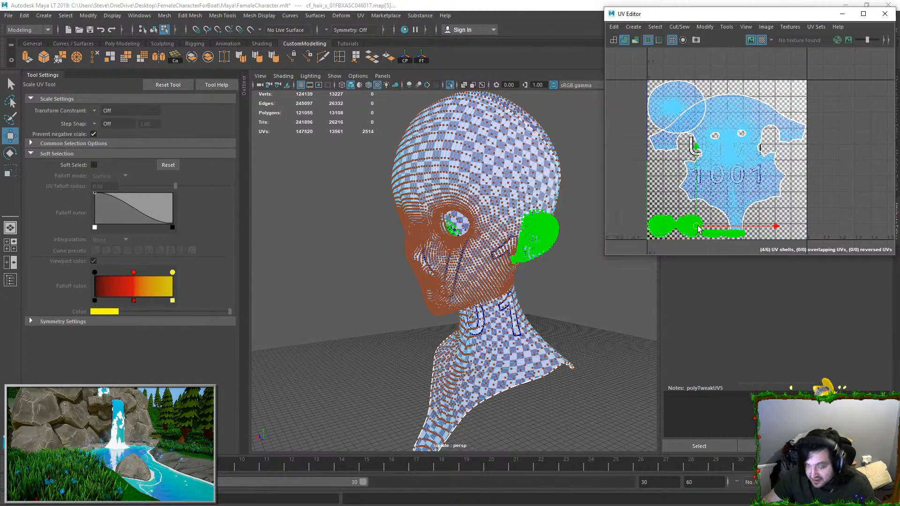
{"action": "left_click_drag", "start_coordinate": [698, 229], "coordinate": [699, 228]}
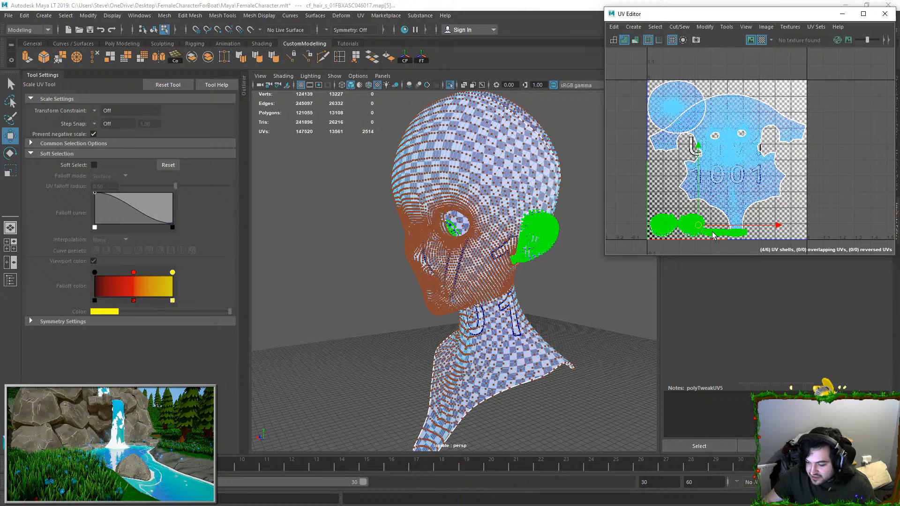
Step: Move the two thin UV shells into the free space at the tile's lower-right corner, clear of the neck tip
{"action": "left_click", "coordinate": [716, 237]}
{"action": "scroll", "coordinate": [731, 241], "scroll_direction": "up", "scroll_amount": 3}
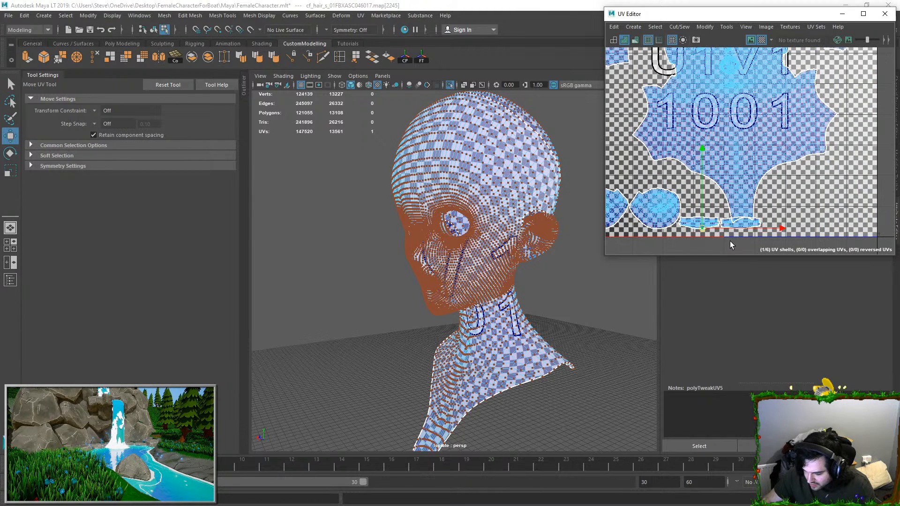
{"action": "left_click", "coordinate": [727, 223], "text": "shift"}
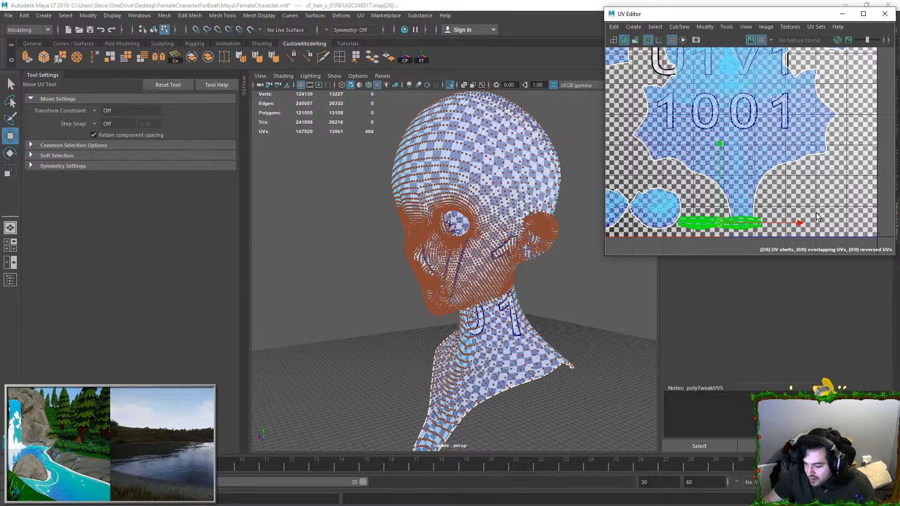
{"action": "left_click_drag", "start_coordinate": [720, 223], "coordinate": [817, 212]}
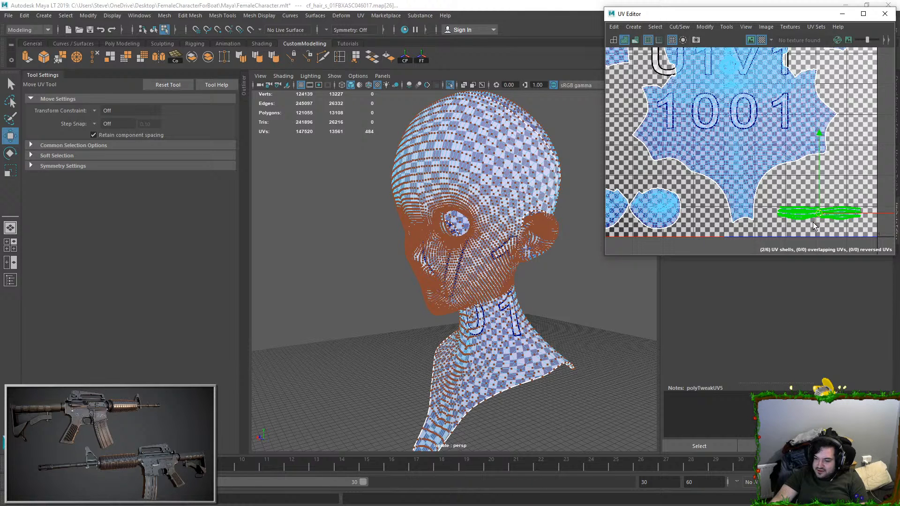
{"action": "left_click_drag", "start_coordinate": [819, 213], "coordinate": [815, 227]}
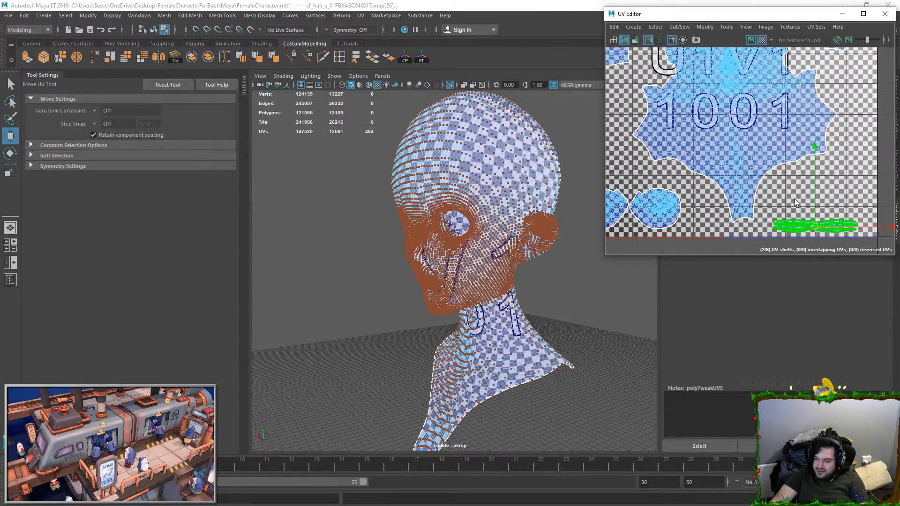
{"action": "scroll", "coordinate": [656, 99], "scroll_direction": "down", "scroll_amount": 3}
{"action": "left_click", "coordinate": [650, 61]}
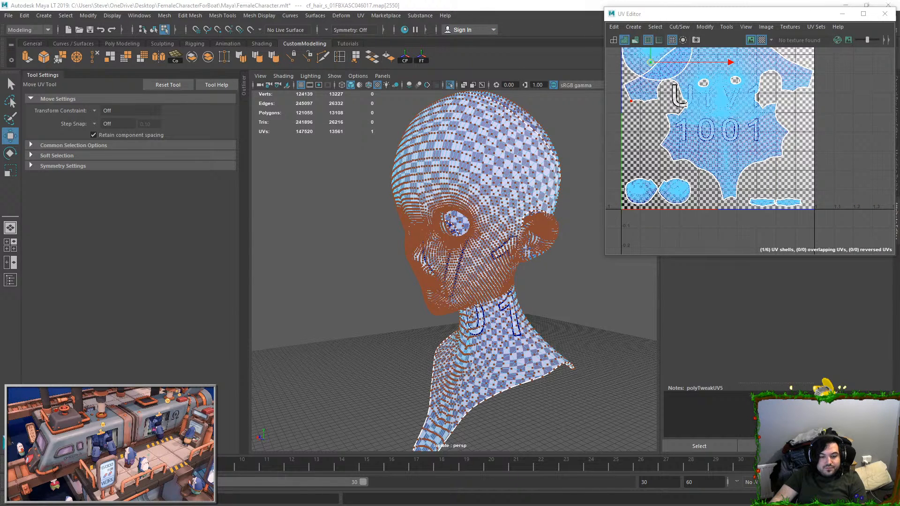
Step: Switch to the FlyingBoat project in Unreal Editor and inspect the ship's cabin, lower deck and outer deck
{"action": "key", "text": "alt+Tab"}
{"action": "key", "text": "s"}
{"action": "right_click_drag", "start_coordinate": [485, 158], "coordinate": [485, 157]}
{"action": "key", "text": "w"}
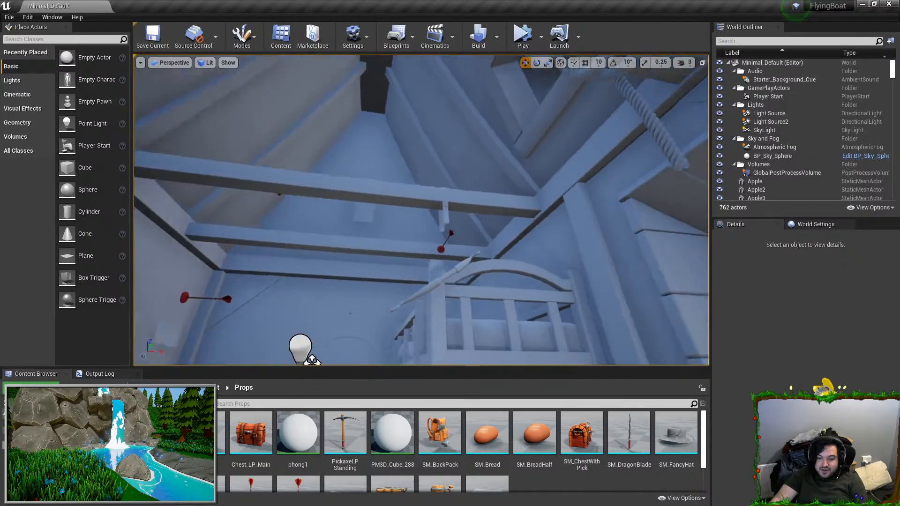
{"action": "right_click_drag", "start_coordinate": [484, 158], "coordinate": [484, 158]}
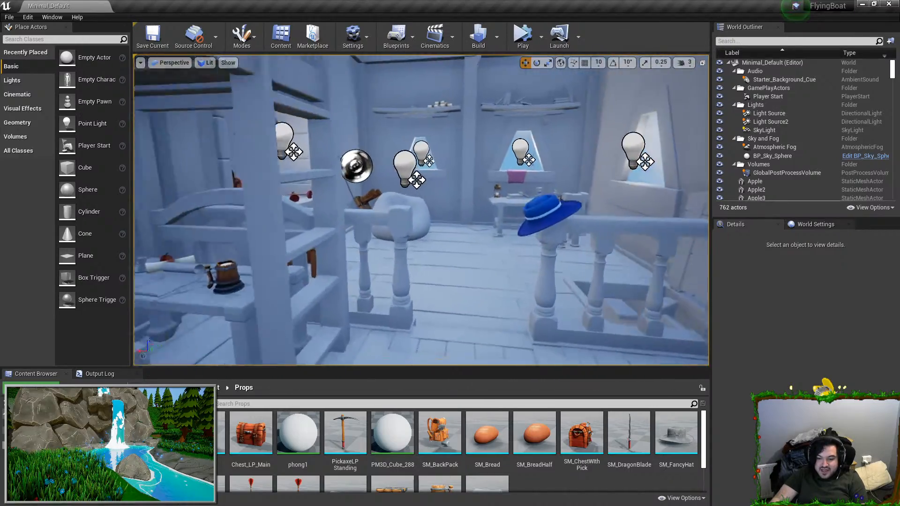
{"action": "right_click_drag", "start_coordinate": [179, 250], "coordinate": [178, 250]}
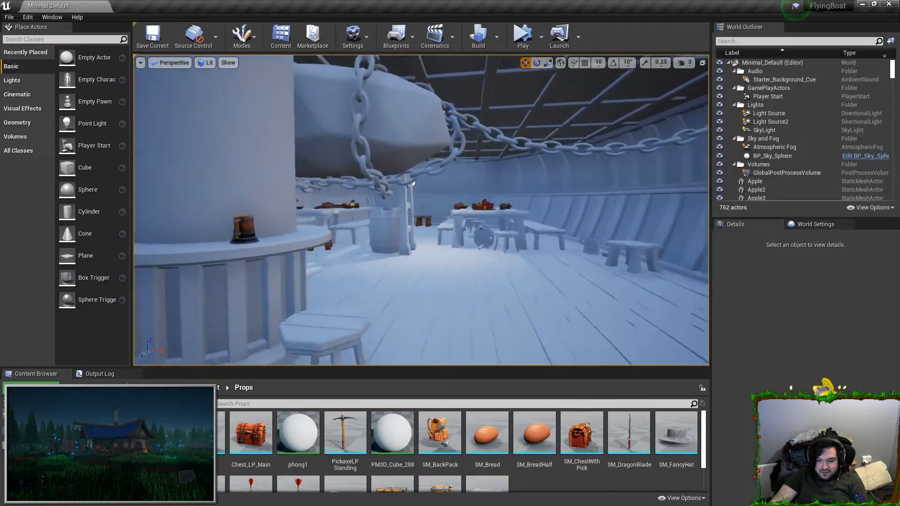
{"action": "mouse_move", "coordinate": [427, 91]}
{"action": "right_mouse_down"}
{"action": "mouse_move", "coordinate": [491, 140]}
{"action": "mouse_move", "coordinate": [453, 152]}
{"action": "right_mouse_up"}
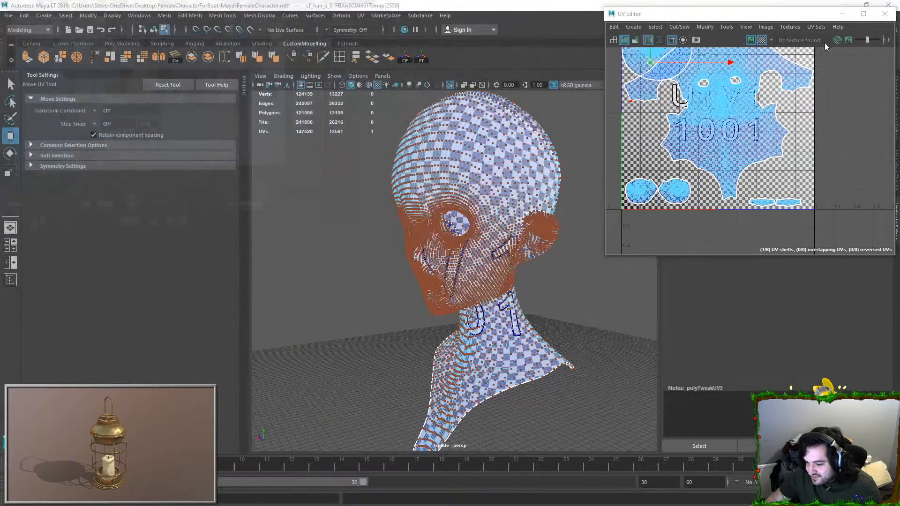
Step: Return to the character's UV layout in Maya and scale down the round top-of-head UV shell
{"action": "middle_click_drag", "start_coordinate": [689, 101], "coordinate": [701, 142], "text": "alt"}
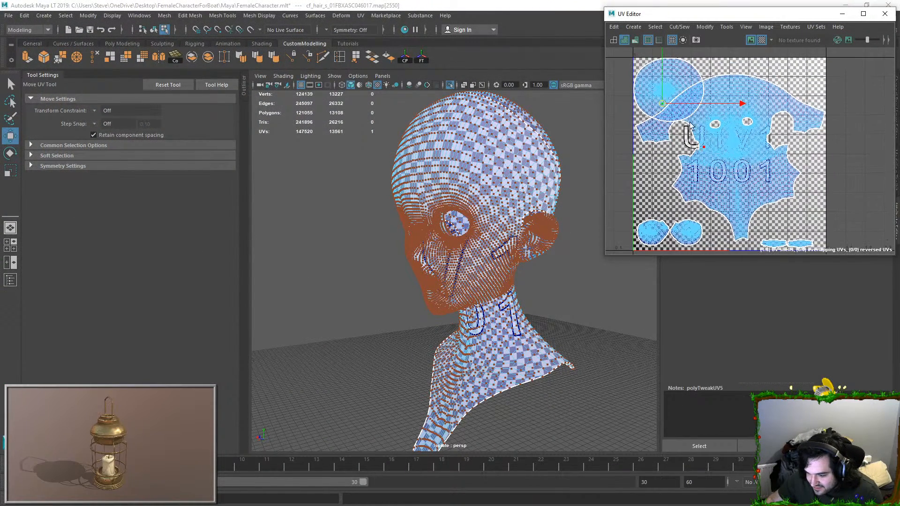
{"action": "left_click", "coordinate": [679, 77]}
{"action": "double_click", "coordinate": [662, 92]}
{"action": "key", "text": "r"}
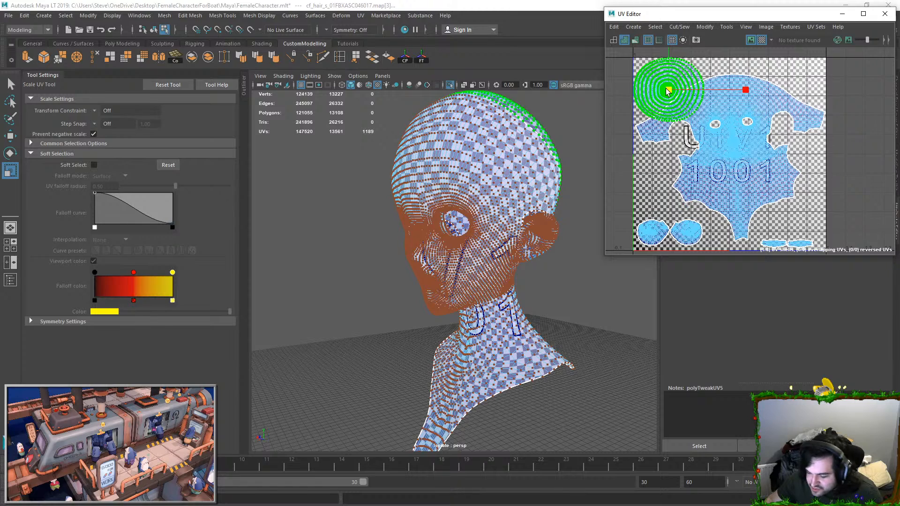
{"action": "left_click_drag", "start_coordinate": [669, 94], "coordinate": [668, 95]}
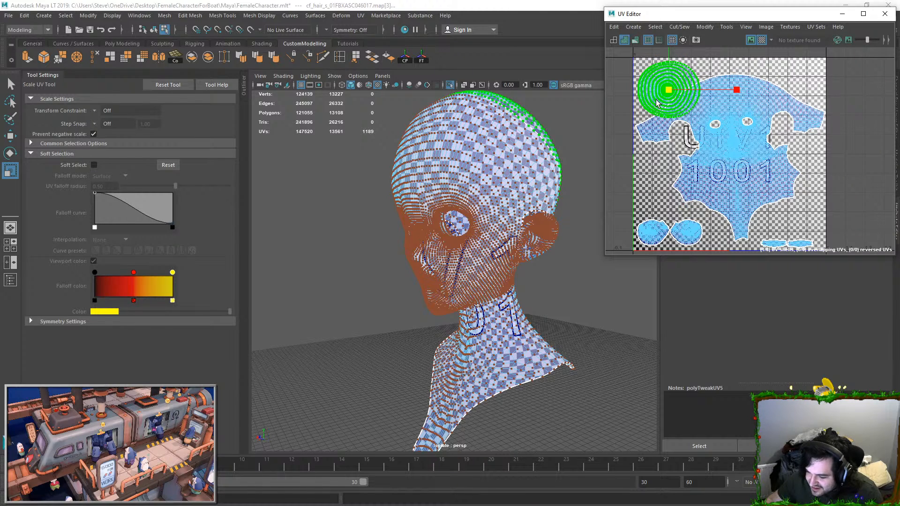
{"action": "left_click_drag", "start_coordinate": [669, 90], "coordinate": [675, 100]}
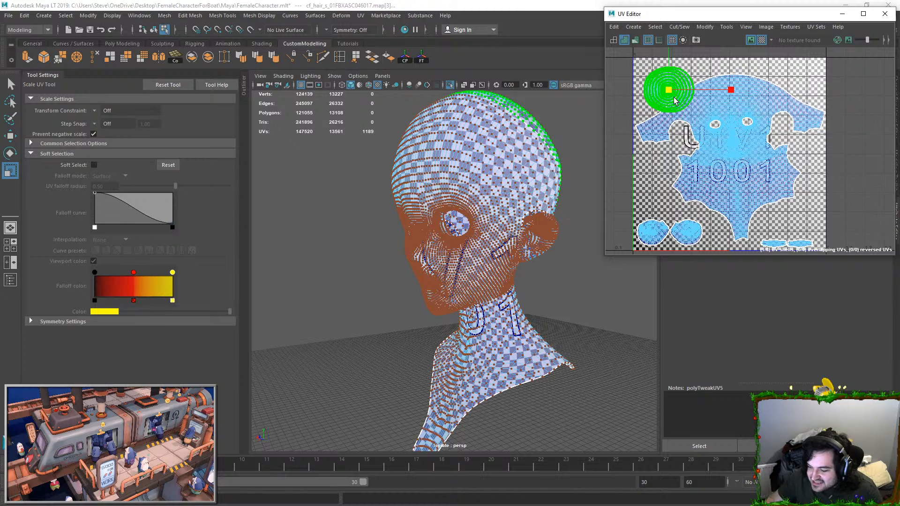
Step: Move the round head-top shell into the tile's lower-right corner and shrink it to fit above the two thin shells
{"action": "key", "text": "w"}
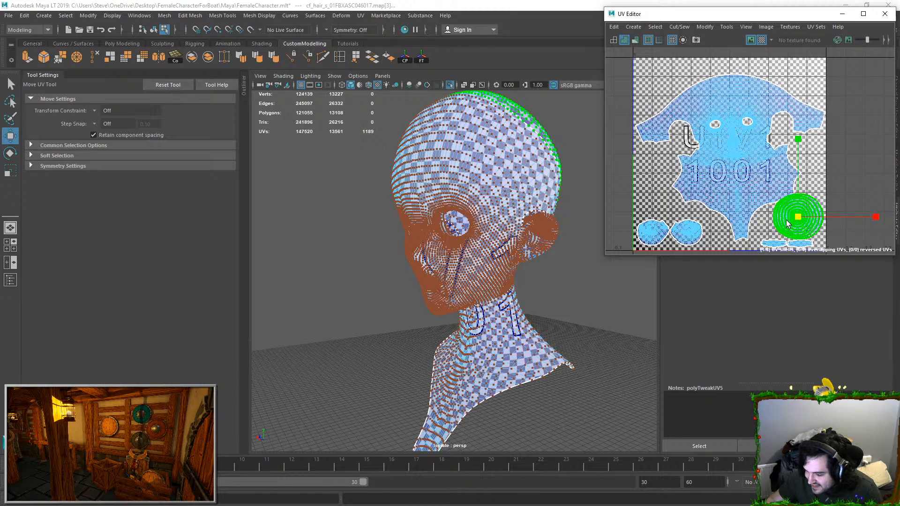
{"action": "key", "text": "r"}
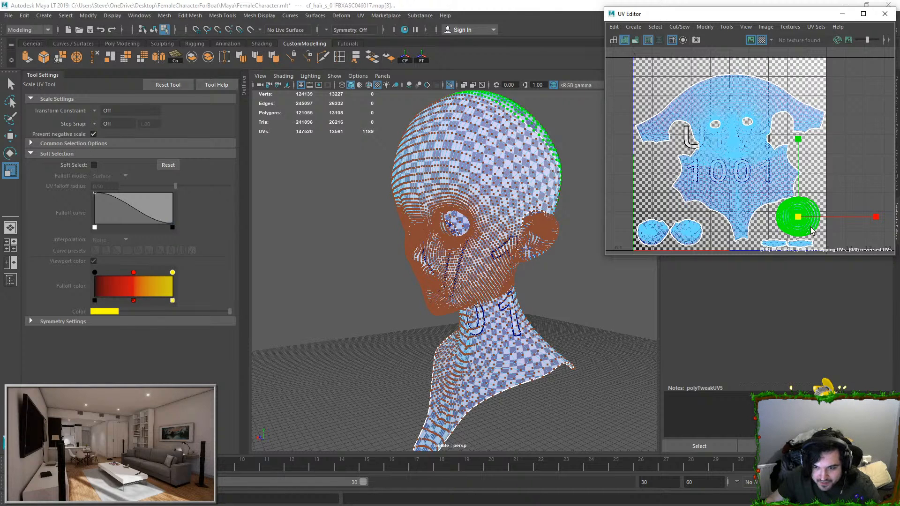
{"action": "scroll", "coordinate": [803, 219], "scroll_direction": "up", "scroll_amount": 5}
{"action": "middle_click_drag", "start_coordinate": [803, 219], "coordinate": [776, 163], "text": "alt"}
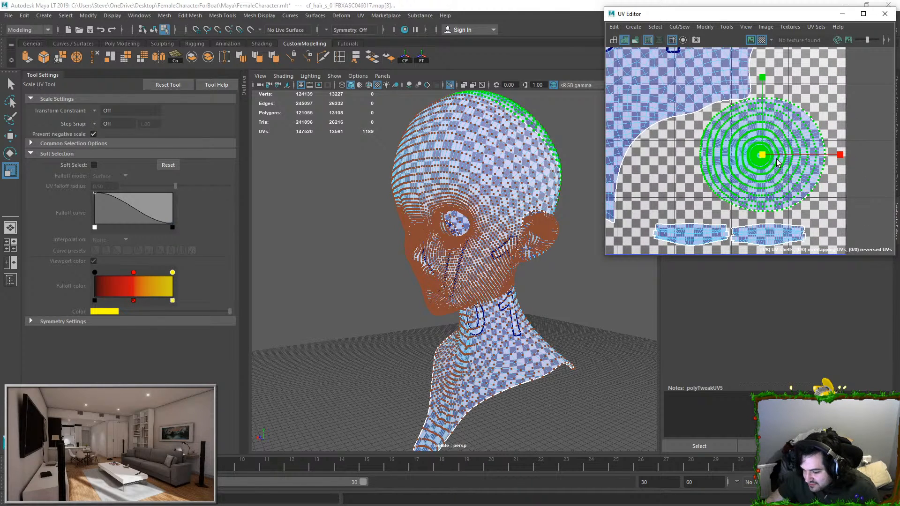
{"action": "key", "text": "w"}
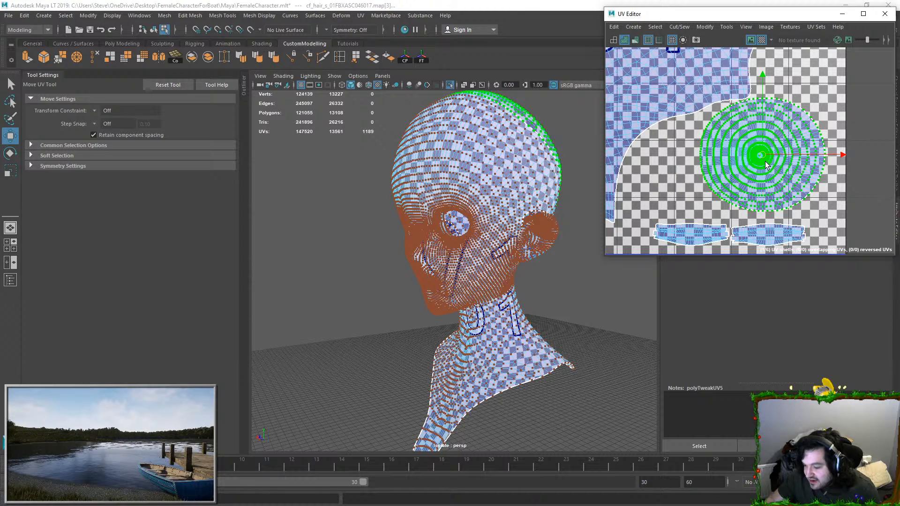
{"action": "scroll", "coordinate": [763, 160], "scroll_direction": "down", "scroll_amount": 3}
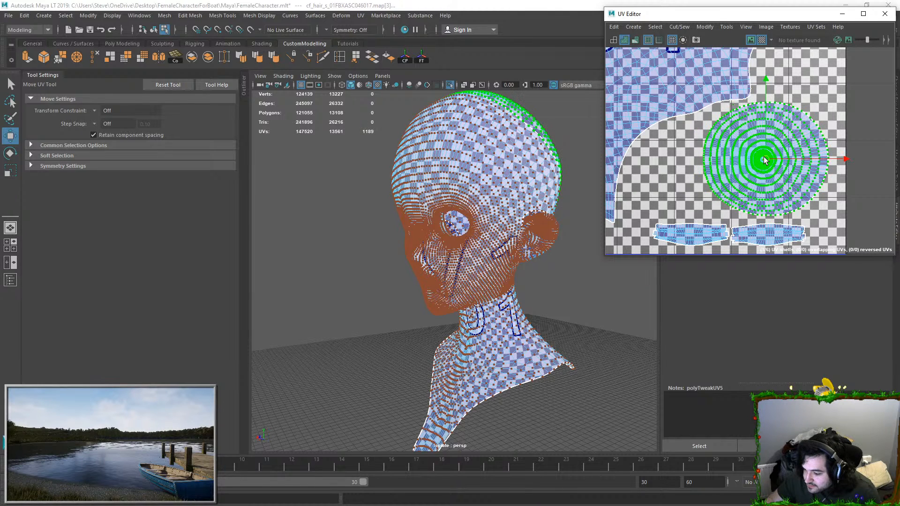
Step: Check the large head shell's fit in the tile, return the head to object selection and save the scene
{"action": "scroll", "coordinate": [716, 146], "scroll_direction": "down", "scroll_amount": 2}
{"action": "middle_click_drag", "start_coordinate": [714, 141], "coordinate": [742, 193], "text": "alt"}
{"action": "scroll", "coordinate": [743, 193], "scroll_direction": "down", "scroll_amount": 3}
{"action": "left_click", "coordinate": [720, 136]}
{"action": "middle_click_drag", "start_coordinate": [742, 109], "coordinate": [790, 113], "text": "alt"}
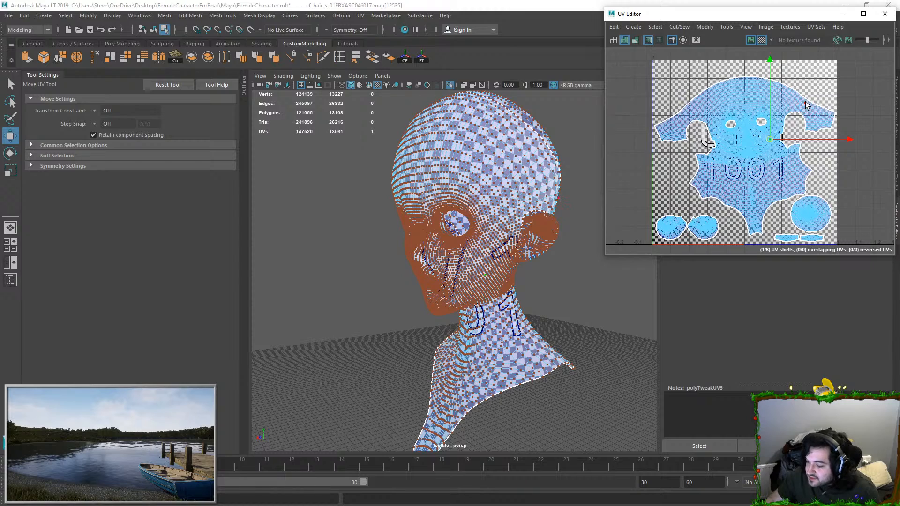
{"action": "right_click_drag", "start_coordinate": [506, 171], "coordinate": [594, 121]}
{"action": "left_click", "coordinate": [593, 121]}
{"action": "left_click", "coordinate": [514, 164]}
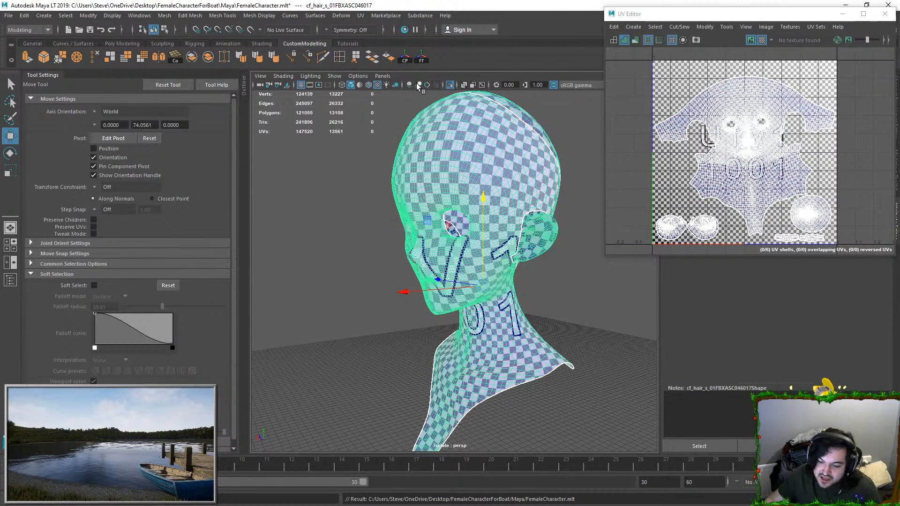
Step: Leave isolation to show the whole character and frame the head and hair from the front
{"action": "left_click", "coordinate": [449, 85]}
{"action": "left_click", "coordinate": [552, 157]}
{"action": "left_click_drag", "start_coordinate": [552, 157], "coordinate": [587, 148], "text": "alt"}
{"action": "left_click", "coordinate": [447, 230]}
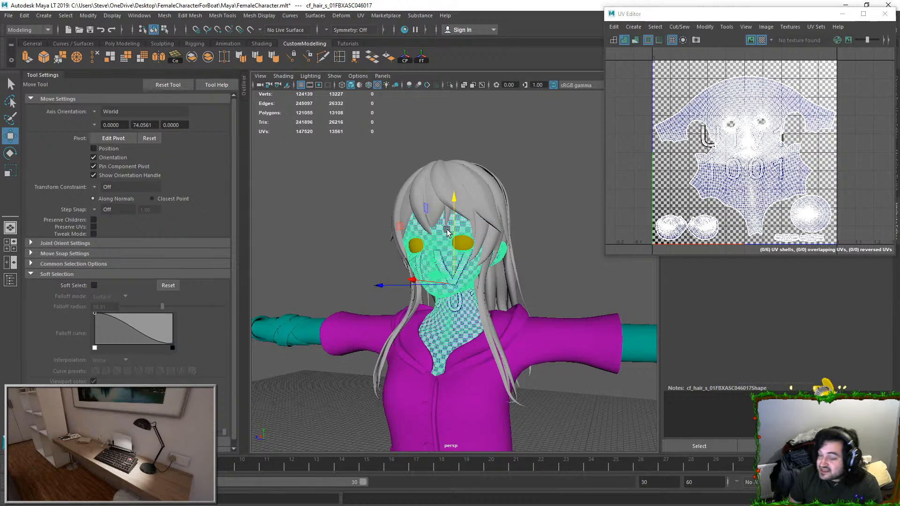
{"action": "left_click", "coordinate": [554, 185]}
{"action": "left_click", "coordinate": [440, 262]}
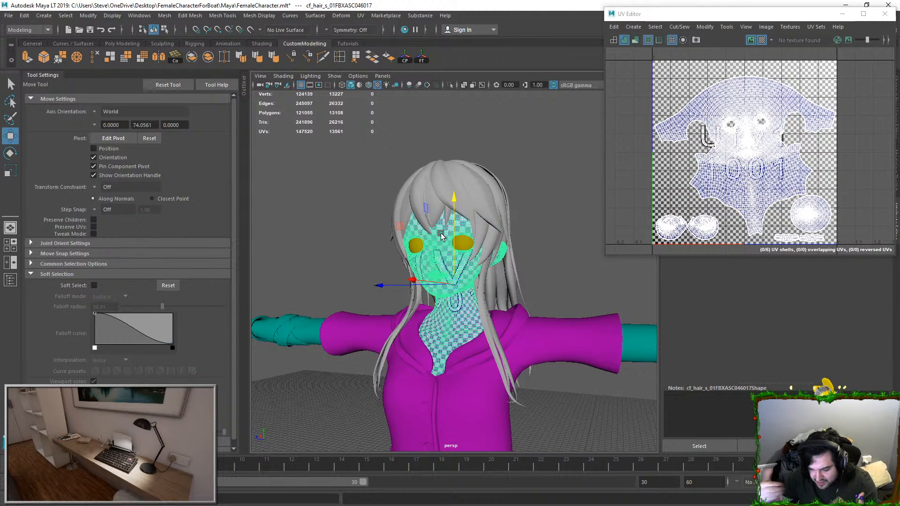
{"action": "scroll", "coordinate": [478, 220], "scroll_direction": "up", "scroll_amount": 2}
Step: Assign a new Phong material to the head and darken its color to near black
{"action": "right_click_drag", "start_coordinate": [458, 238], "coordinate": [471, 467]}
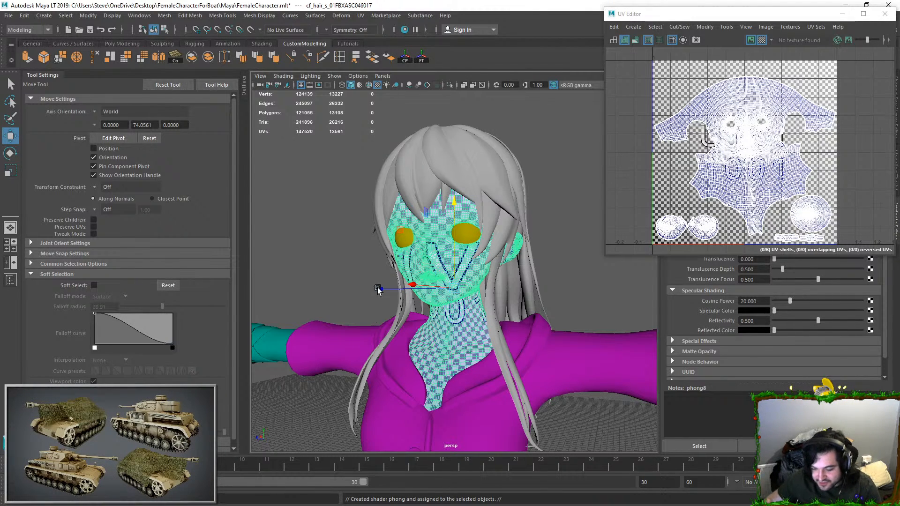
{"action": "scroll", "coordinate": [496, 260], "scroll_direction": "down", "scroll_amount": 2}
{"action": "left_click_drag", "start_coordinate": [799, 20], "coordinate": [424, 40]}
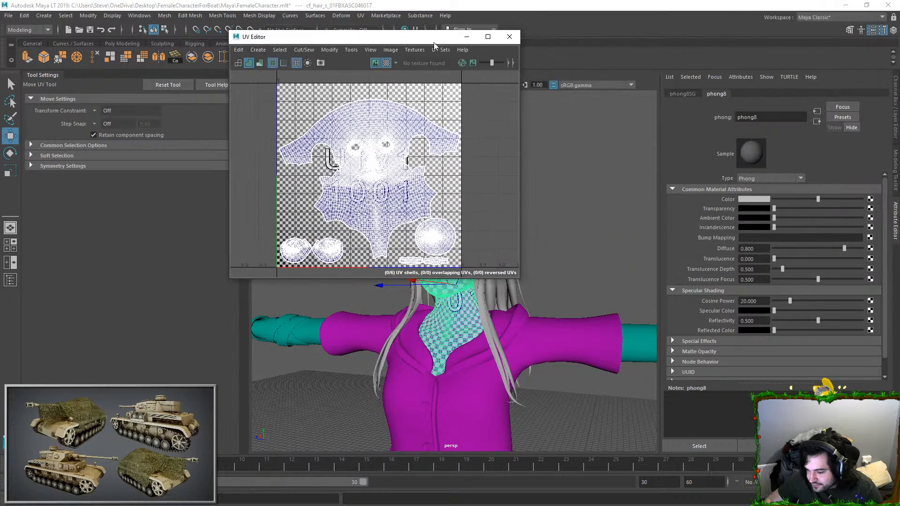
{"action": "left_click_drag", "start_coordinate": [811, 200], "coordinate": [777, 198]}
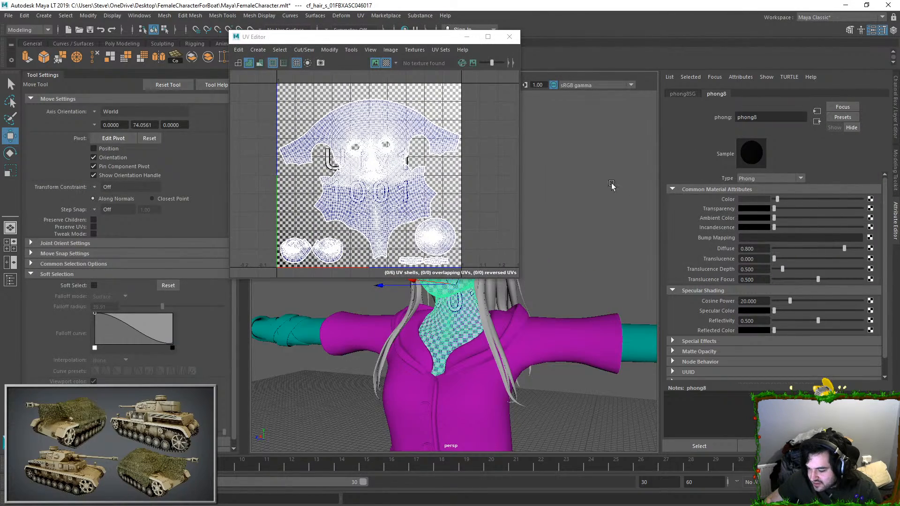
{"action": "left_click", "coordinate": [467, 37]}
{"action": "left_click", "coordinate": [514, 123]}
Step: Select the character's hair mesh and open its UV layout in the UV Editor
{"action": "scroll", "coordinate": [483, 274], "scroll_direction": "down", "scroll_amount": 4}
{"action": "middle_click_drag", "start_coordinate": [483, 274], "coordinate": [518, 235], "text": "alt"}
{"action": "scroll", "coordinate": [518, 235], "scroll_direction": "down", "scroll_amount": 4}
{"action": "left_click_drag", "start_coordinate": [518, 235], "coordinate": [490, 312], "text": "alt"}
{"action": "scroll", "coordinate": [473, 244], "scroll_direction": "up", "scroll_amount": 4}
{"action": "left_click", "coordinate": [469, 189]}
{"action": "middle_click_drag", "start_coordinate": [469, 190], "coordinate": [465, 282], "text": "alt"}
{"action": "scroll", "coordinate": [465, 282], "scroll_direction": "up", "scroll_amount": 5}
{"action": "left_click", "coordinate": [360, 15]}
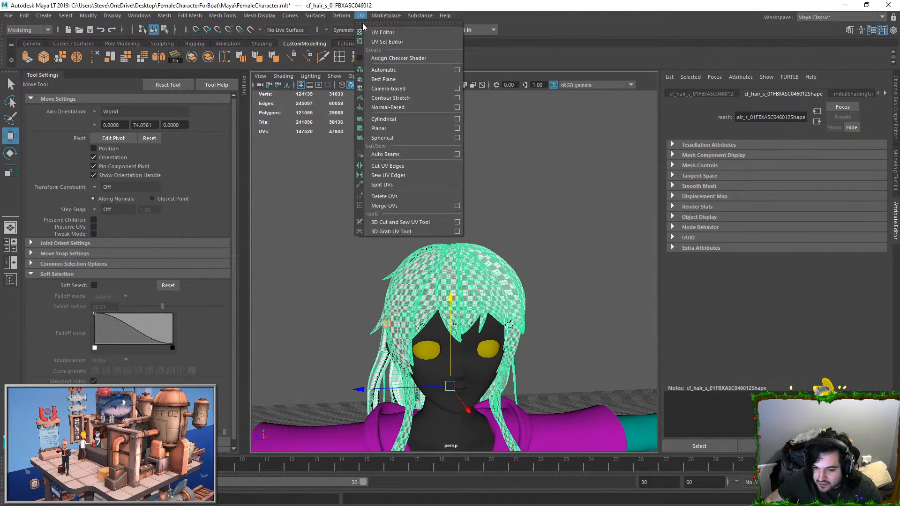
{"action": "left_click", "coordinate": [377, 30]}
Step: Examine the hair's UV shells for overlaps, picking one strand shell to see which hair it covers
{"action": "scroll", "coordinate": [448, 186], "scroll_direction": "down", "scroll_amount": 4}
{"action": "left_click", "coordinate": [496, 293]}
{"action": "middle_click_drag", "start_coordinate": [422, 169], "coordinate": [428, 182], "text": "alt"}
{"action": "scroll", "coordinate": [427, 183], "scroll_direction": "up", "scroll_amount": 6}
{"action": "middle_click_drag", "start_coordinate": [404, 211], "coordinate": [435, 181], "text": "alt"}
{"action": "scroll", "coordinate": [435, 181], "scroll_direction": "down", "scroll_amount": 3}
{"action": "scroll", "coordinate": [433, 181], "scroll_direction": "up", "scroll_amount": 2}
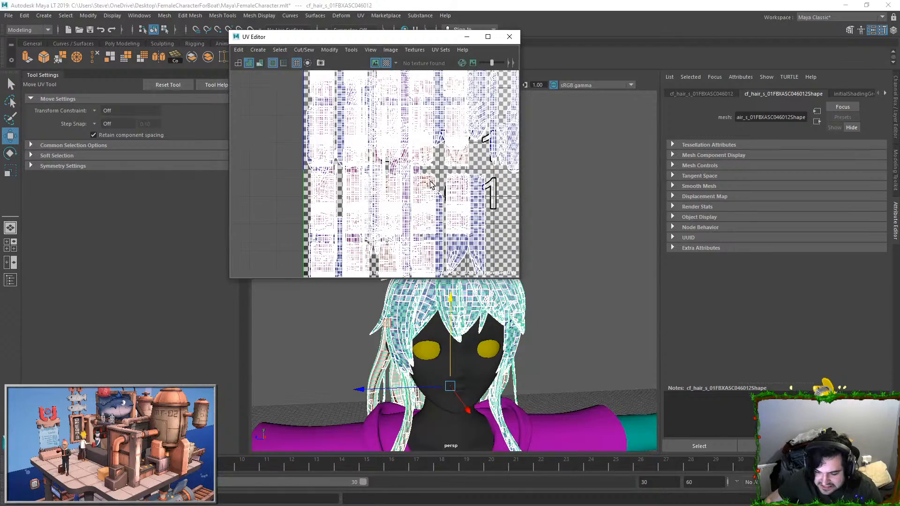
{"action": "right_click_drag", "start_coordinate": [431, 182], "coordinate": [460, 163]}
{"action": "left_click", "coordinate": [461, 163]}
{"action": "scroll", "coordinate": [452, 160], "scroll_direction": "up", "scroll_amount": 4}
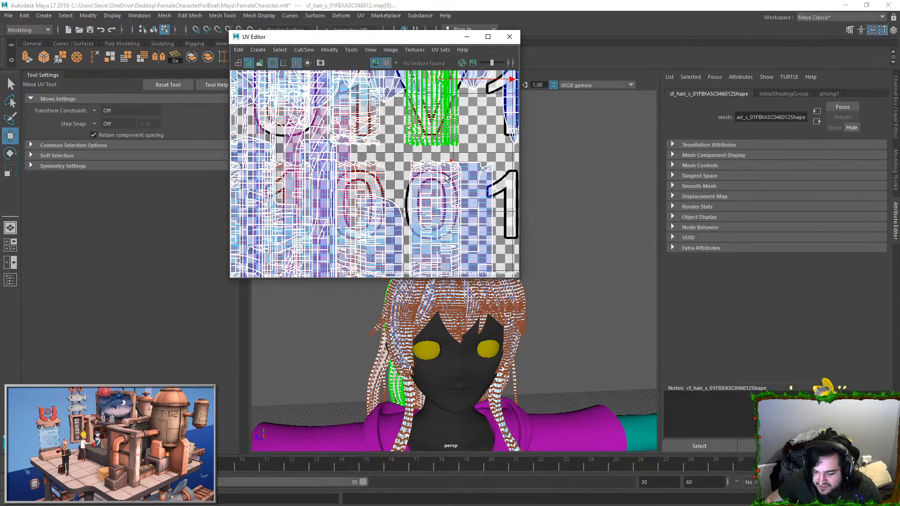
{"action": "middle_click_drag", "start_coordinate": [442, 153], "coordinate": [432, 235], "text": "alt"}
{"action": "scroll", "coordinate": [432, 235], "scroll_direction": "up", "scroll_amount": 1}
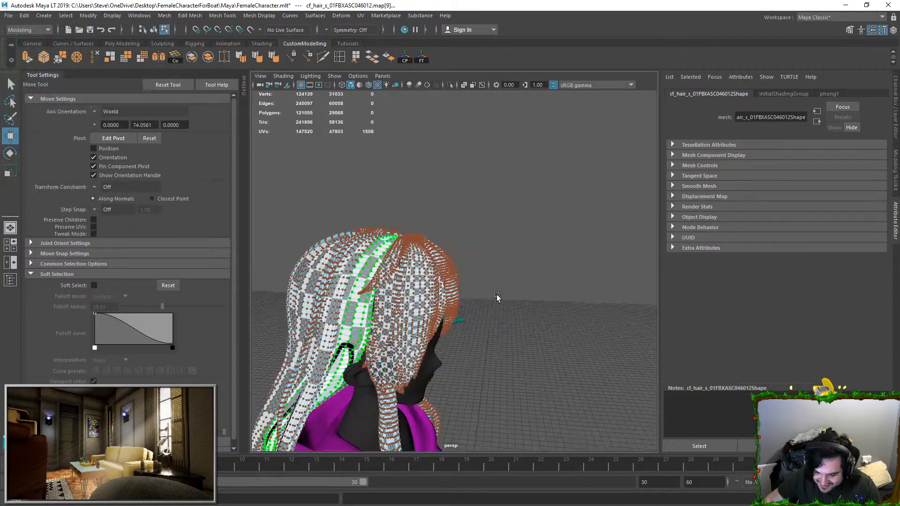
Step: Pull one hair UV shell out of the stack, place it above the UV tile and frame it
{"action": "right_click_drag", "start_coordinate": [454, 262], "coordinate": [484, 223]}
{"action": "middle_click_drag", "start_coordinate": [484, 224], "coordinate": [539, 223], "text": "alt"}
{"action": "left_click", "coordinate": [362, 17]}
{"action": "left_click", "coordinate": [382, 32]}
{"action": "right_click_drag", "start_coordinate": [403, 158], "coordinate": [450, 262], "text": "alt"}
{"action": "middle_click_drag", "start_coordinate": [410, 171], "coordinate": [446, 227], "text": "alt"}
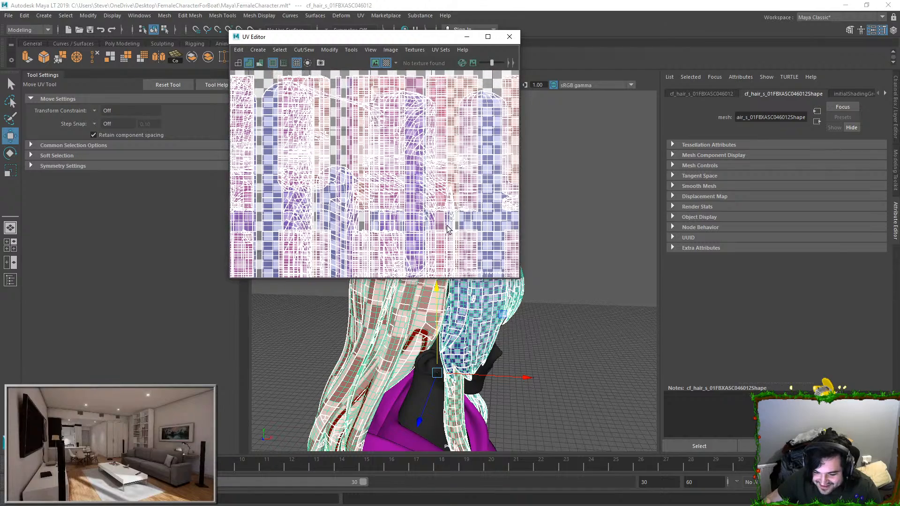
{"action": "scroll", "coordinate": [407, 160], "scroll_direction": "down", "scroll_amount": 2}
{"action": "scroll", "coordinate": [404, 155], "scroll_direction": "down", "scroll_amount": 1}
{"action": "left_click", "coordinate": [398, 156]}
{"action": "scroll", "coordinate": [399, 156], "scroll_direction": "down", "scroll_amount": 1}
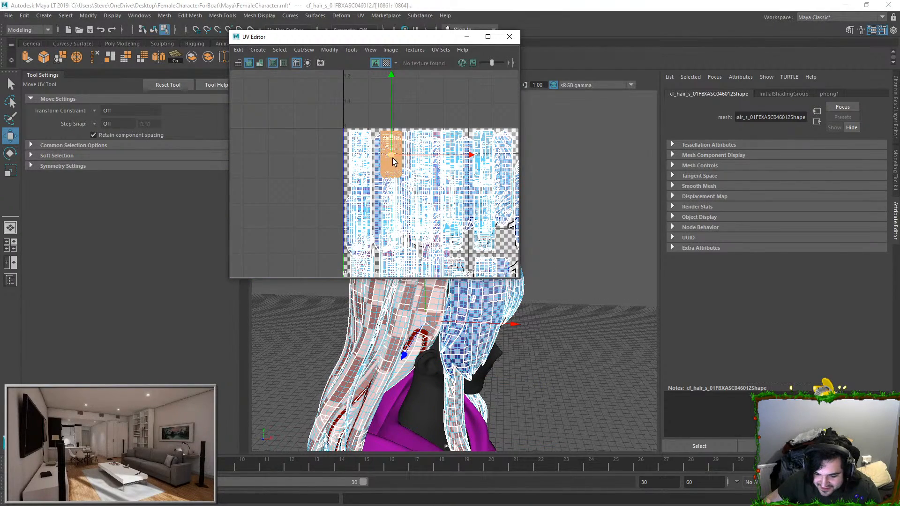
{"action": "left_click_drag", "start_coordinate": [395, 162], "coordinate": [424, 114]}
{"action": "key", "text": "f"}
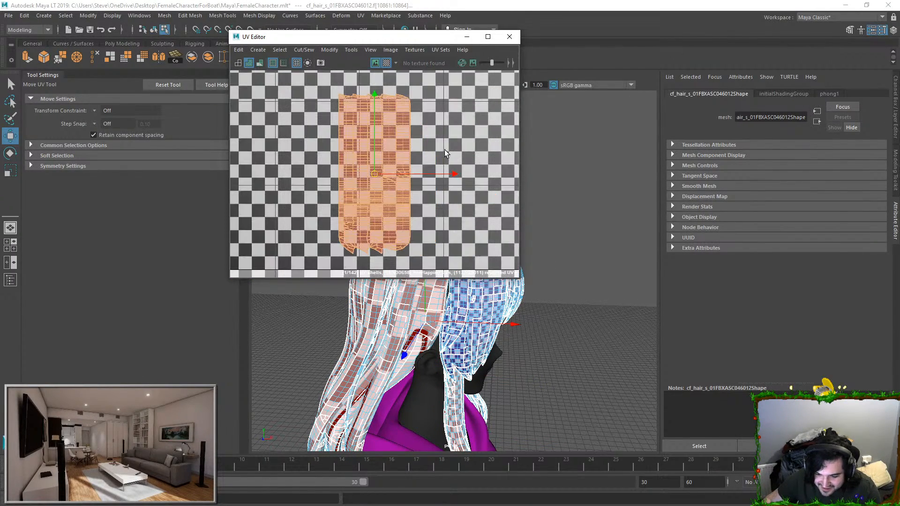
Step: Examine the edges and stacked pieces of the separated hair shell up close
{"action": "left_click", "coordinate": [442, 150]}
{"action": "scroll", "coordinate": [423, 159], "scroll_direction": "up", "scroll_amount": 2}
{"action": "middle_click_drag", "start_coordinate": [404, 170], "coordinate": [431, 191], "text": "alt"}
{"action": "right_click_drag", "start_coordinate": [392, 178], "coordinate": [379, 121]}
{"action": "left_click", "coordinate": [338, 101]}
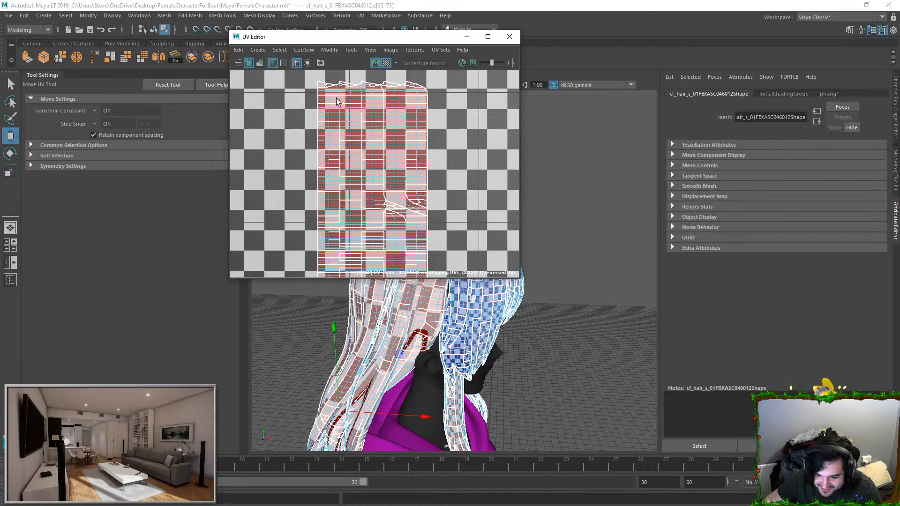
{"action": "left_click_drag", "start_coordinate": [370, 147], "coordinate": [427, 189]}
{"action": "scroll", "coordinate": [436, 180], "scroll_direction": "down", "scroll_amount": 3}
{"action": "double_click", "coordinate": [428, 180]}
Step: Put the UV Editor aside and isolate several hair strands in the viewport
{"action": "left_click", "coordinate": [467, 37]}
{"action": "right_click_drag", "start_coordinate": [500, 260], "coordinate": [527, 237]}
{"action": "left_click", "coordinate": [530, 235]}
{"action": "left_click_drag", "start_coordinate": [487, 276], "coordinate": [463, 281], "text": "alt"}
{"action": "right_click_drag", "start_coordinate": [474, 276], "coordinate": [474, 306]}
{"action": "double_click", "coordinate": [479, 299]}
{"action": "left_click_drag", "start_coordinate": [516, 270], "coordinate": [563, 263], "text": "alt"}
{"action": "left_click", "coordinate": [450, 85]}
Step: Turn off the checker map display in the UV Editor to view the isolated strands plainly
{"action": "left_click", "coordinate": [485, 270]}
{"action": "left_click_drag", "start_coordinate": [460, 291], "coordinate": [550, 282], "text": "alt"}
{"action": "left_click_drag", "start_coordinate": [488, 268], "coordinate": [503, 266], "text": "alt"}
{"action": "left_click", "coordinate": [360, 16]}
{"action": "left_click", "coordinate": [375, 26]}
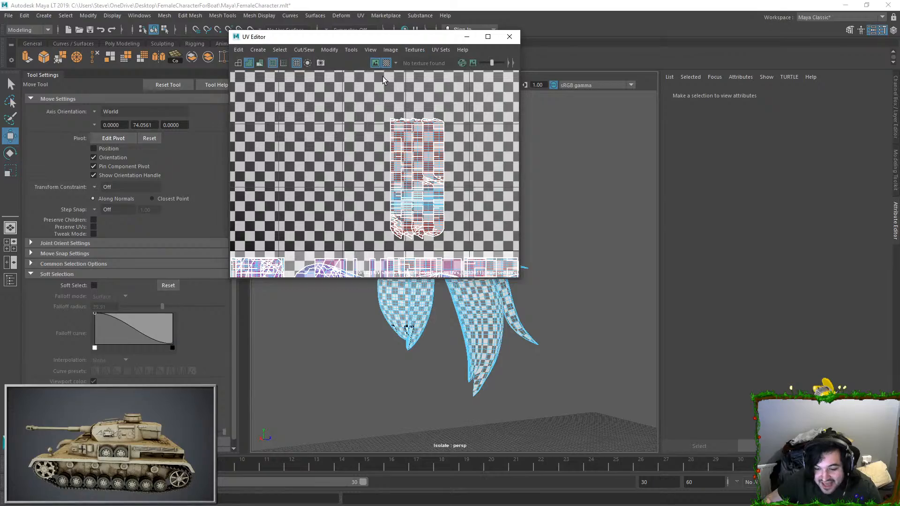
{"action": "left_click", "coordinate": [387, 63]}
{"action": "left_click", "coordinate": [467, 36]}
Step: Examine the isolated hair strands' faces and inner surfaces from several angles
{"action": "scroll", "coordinate": [442, 198], "scroll_direction": "up", "scroll_amount": 3}
{"action": "scroll", "coordinate": [442, 197], "scroll_direction": "up", "scroll_amount": 2}
{"action": "left_click_drag", "start_coordinate": [442, 198], "coordinate": [516, 220], "text": "alt"}
{"action": "scroll", "coordinate": [390, 262], "scroll_direction": "up", "scroll_amount": 3}
{"action": "left_click", "coordinate": [492, 191]}
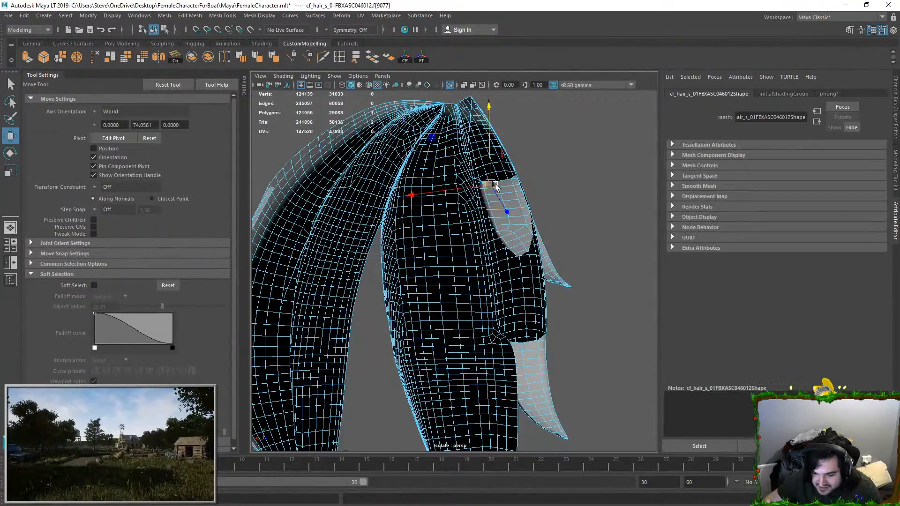
{"action": "left_click_drag", "start_coordinate": [498, 187], "coordinate": [499, 215], "text": "alt"}
{"action": "double_click", "coordinate": [499, 215]}
{"action": "left_click", "coordinate": [411, 182]}
{"action": "scroll", "coordinate": [411, 184], "scroll_direction": "down", "scroll_amount": 4}
{"action": "left_click_drag", "start_coordinate": [412, 185], "coordinate": [483, 176], "text": "alt"}
Step: End the strand isolation, select the whole hair mesh and isolate it
{"action": "left_click", "coordinate": [450, 85]}
{"action": "double_click", "coordinate": [425, 279]}
{"action": "left_click_drag", "start_coordinate": [421, 324], "coordinate": [407, 283], "text": "alt"}
{"action": "right_click_drag", "start_coordinate": [406, 221], "coordinate": [491, 171]}
{"action": "left_click", "coordinate": [492, 172]}
{"action": "mouse_move", "coordinate": [493, 173]}
{"action": "left_mouse_down", "text": "alt"}
{"action": "mouse_move", "coordinate": [508, 144]}
{"action": "mouse_move", "coordinate": [479, 163]}
{"action": "left_mouse_up", "text": "alt"}
{"action": "left_click_drag", "start_coordinate": [418, 186], "coordinate": [513, 217], "text": "alt"}
{"action": "left_click", "coordinate": [455, 208]}
{"action": "left_click", "coordinate": [449, 85]}
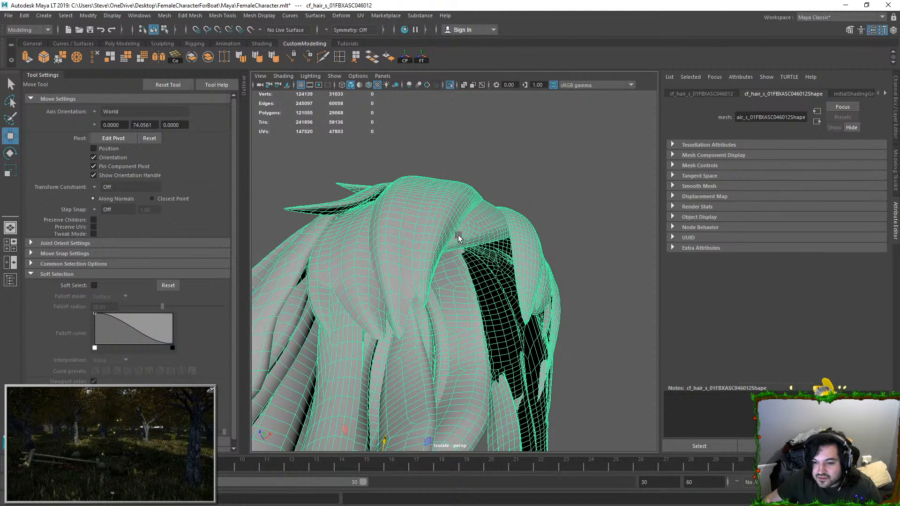
Step: Apply automatic UV mapping to the whole hair mesh
{"action": "left_click_drag", "start_coordinate": [558, 237], "coordinate": [474, 235], "text": "alt"}
{"action": "scroll", "coordinate": [474, 244], "scroll_direction": "down", "scroll_amount": 5}
{"action": "left_click", "coordinate": [496, 231]}
{"action": "left_click_drag", "start_coordinate": [464, 276], "coordinate": [454, 240], "text": "alt"}
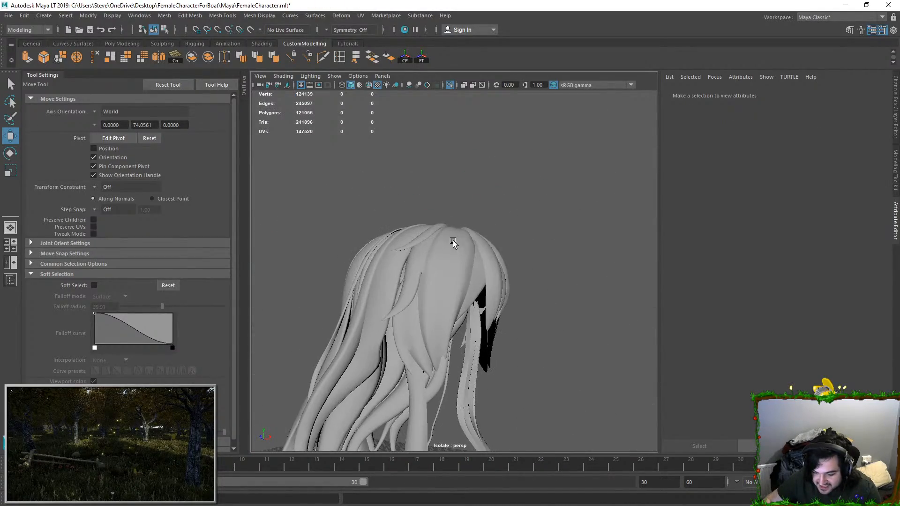
{"action": "left_click", "coordinate": [453, 242]}
{"action": "scroll", "coordinate": [445, 246], "scroll_direction": "up", "scroll_amount": 5}
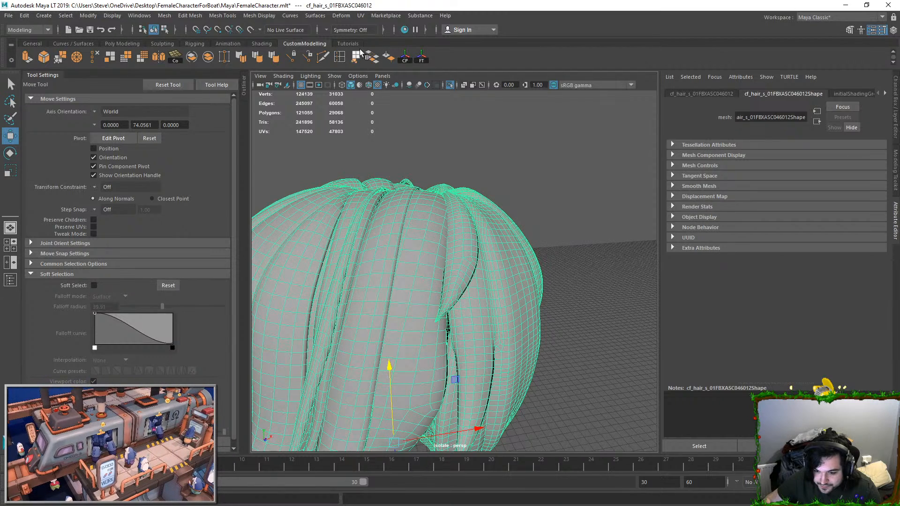
{"action": "left_click", "coordinate": [361, 17]}
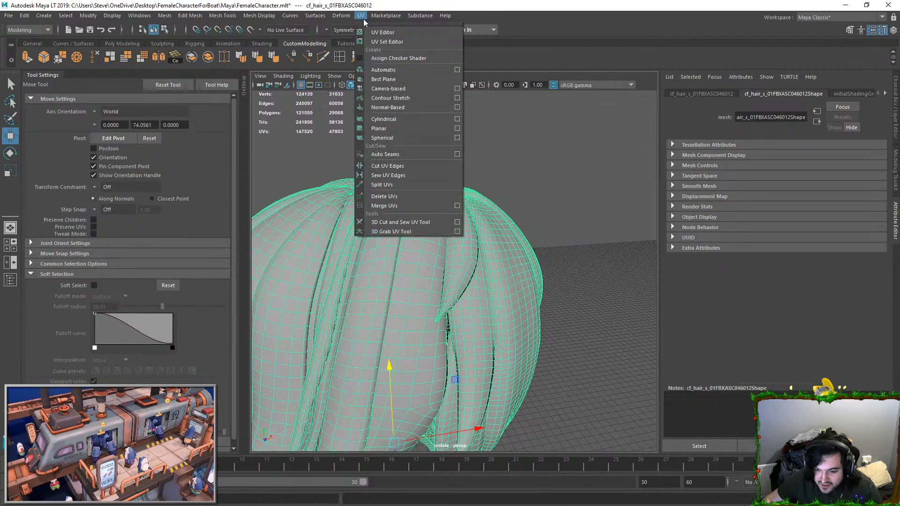
{"action": "left_click", "coordinate": [389, 70]}
Step: Open the UV Editor and examine how the automatic mapping split the hair strands into shells
{"action": "right_click_drag", "start_coordinate": [434, 226], "coordinate": [479, 179]}
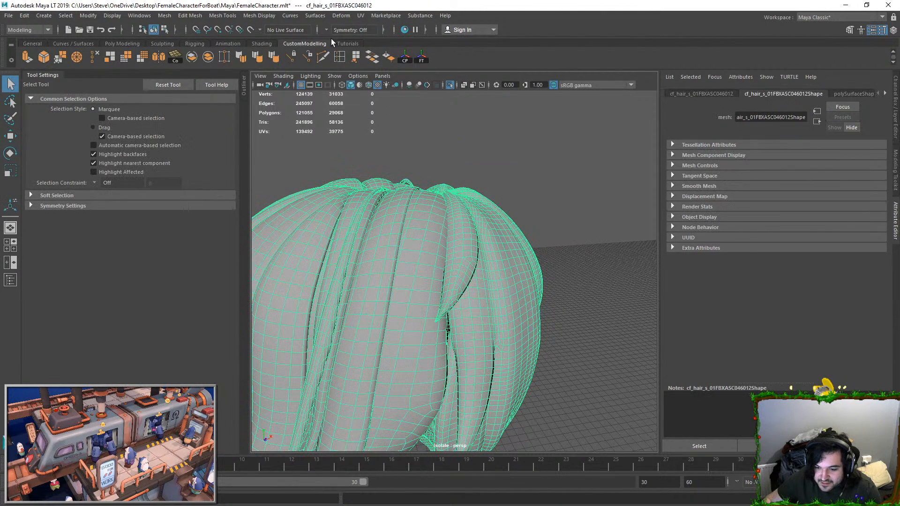
{"action": "left_click", "coordinate": [360, 18]}
{"action": "left_click", "coordinate": [367, 31]}
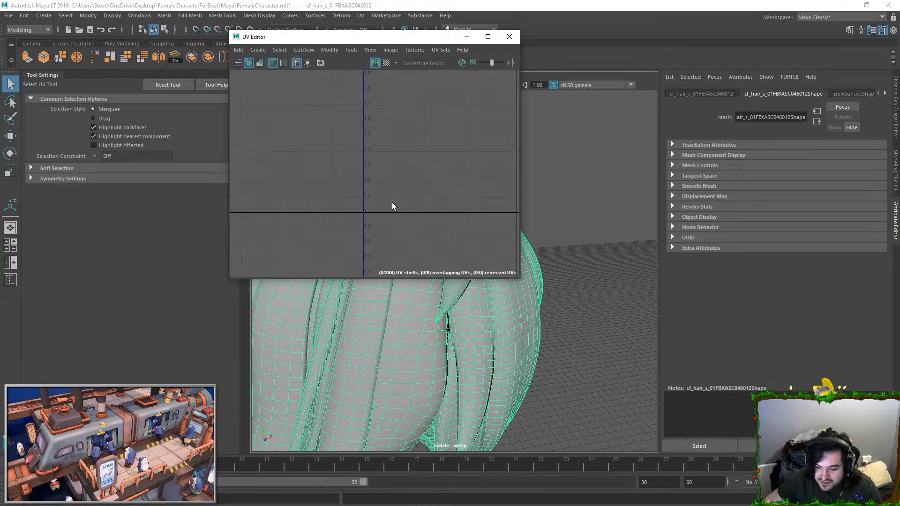
{"action": "right_click_drag", "start_coordinate": [394, 210], "coordinate": [403, 160]}
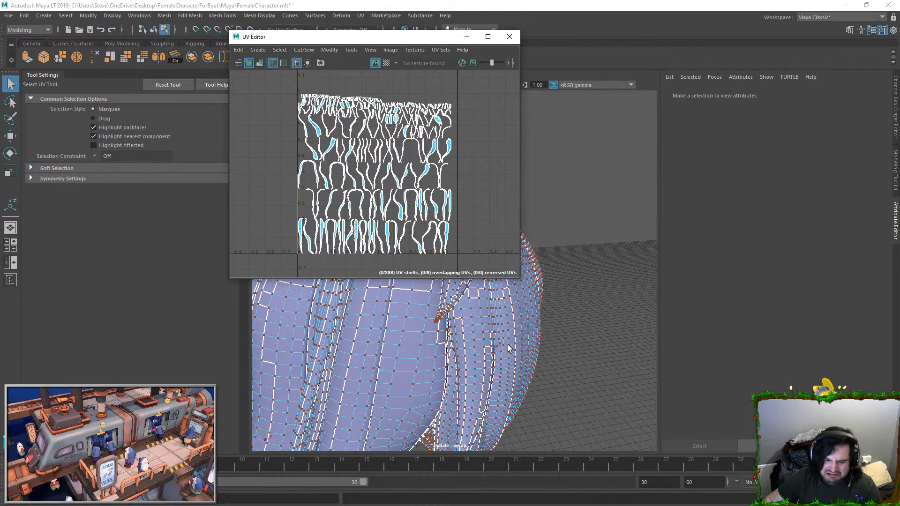
{"action": "right_click_drag", "start_coordinate": [382, 199], "coordinate": [319, 139], "text": "alt"}
{"action": "middle_click_drag", "start_coordinate": [319, 139], "coordinate": [367, 142], "text": "alt"}
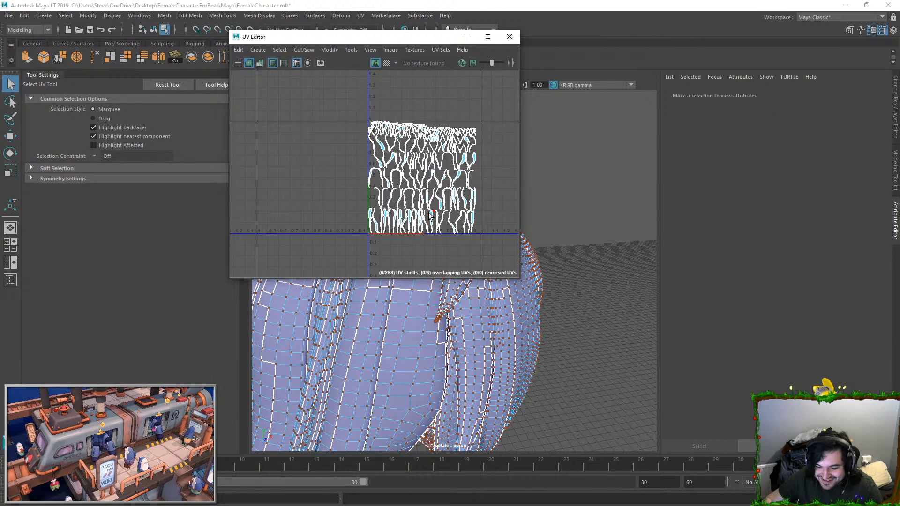
{"action": "scroll", "coordinate": [421, 186], "scroll_direction": "up", "scroll_amount": 5}
{"action": "right_click_drag", "start_coordinate": [519, 300], "coordinate": [552, 266]}
{"action": "left_click", "coordinate": [552, 267]}
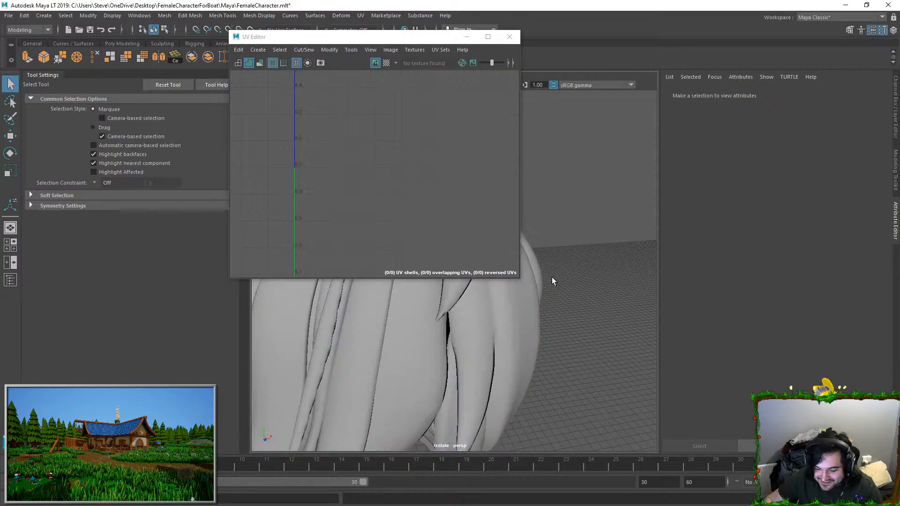
Step: Preview the hair's automatic UVs with the checker map, turn the map off and minimise the UV Editor
{"action": "left_click_drag", "start_coordinate": [552, 266], "coordinate": [511, 291], "text": "alt"}
{"action": "left_click", "coordinate": [488, 304]}
{"action": "left_click", "coordinate": [386, 63]}
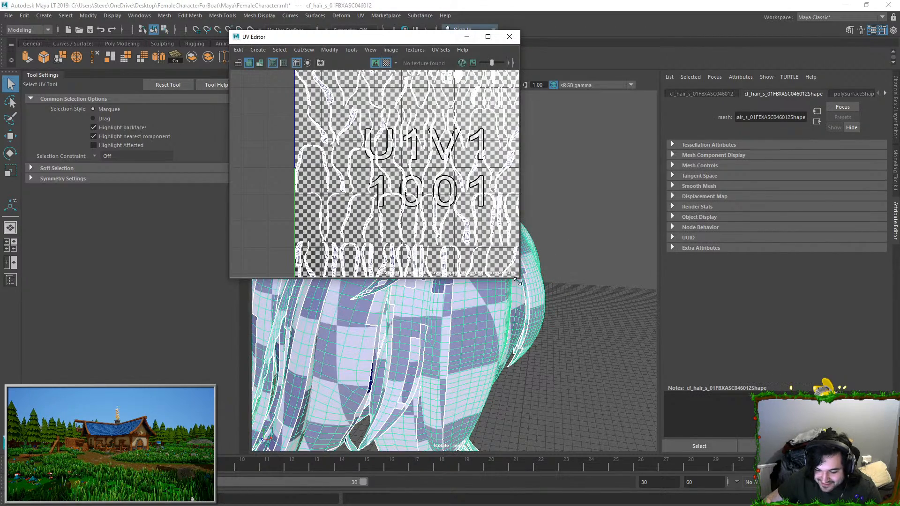
{"action": "key", "text": "f"}
{"action": "left_click", "coordinate": [387, 65]}
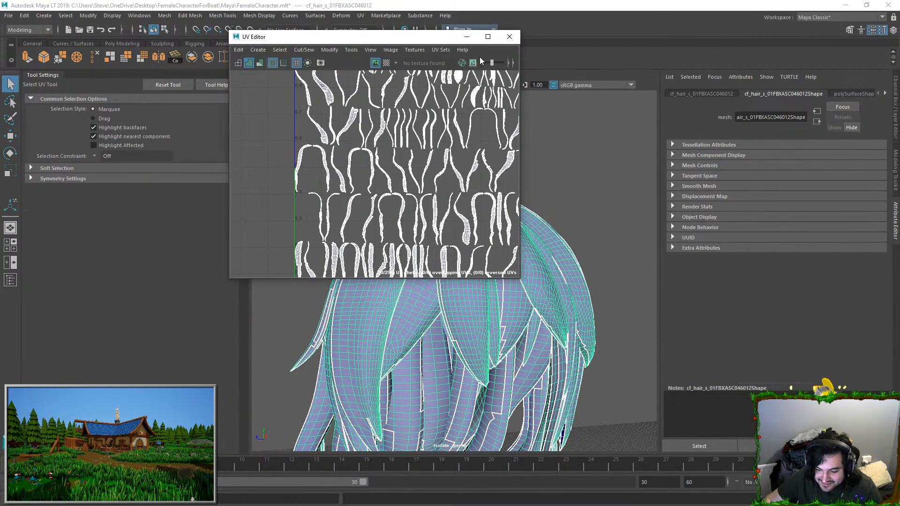
{"action": "left_click", "coordinate": [467, 37]}
Step: Select all connected faces of the front hair strands and isolate them
{"action": "left_click_drag", "start_coordinate": [474, 257], "coordinate": [384, 95], "text": "alt"}
{"action": "double_click", "coordinate": [410, 193]}
{"action": "left_click_drag", "start_coordinate": [369, 182], "coordinate": [372, 77], "text": "alt"}
{"action": "double_click", "coordinate": [341, 178]}
{"action": "double_click", "coordinate": [408, 233]}
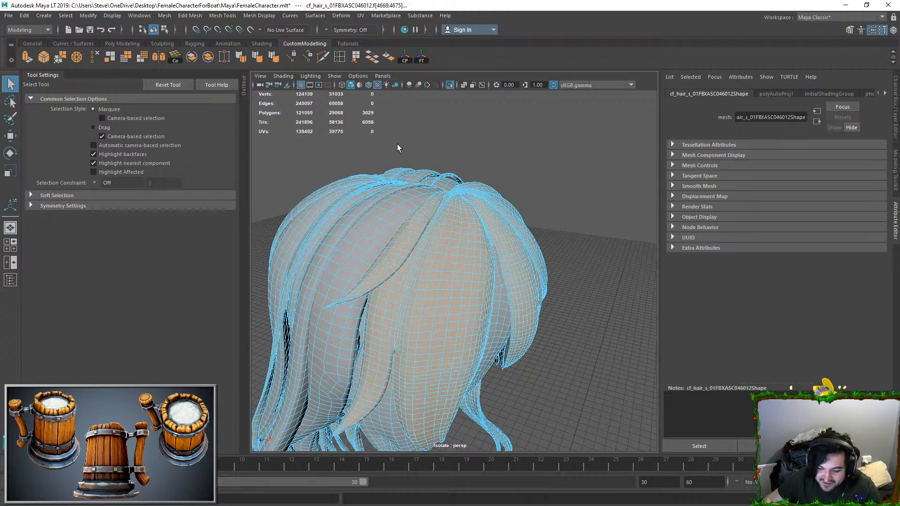
{"action": "left_click", "coordinate": [450, 85]}
{"action": "key", "text": "ctrl+1"}
Step: Select a patch of faces on the inner surface of the isolated side strand
{"action": "left_click_drag", "start_coordinate": [412, 181], "coordinate": [480, 206], "text": "alt"}
{"action": "double_click", "coordinate": [388, 162]}
{"action": "right_click_drag", "start_coordinate": [480, 207], "coordinate": [404, 190], "text": "ctrl"}
{"action": "left_click_drag", "start_coordinate": [384, 190], "coordinate": [422, 182], "text": "alt"}
{"action": "scroll", "coordinate": [422, 182], "scroll_direction": "up", "scroll_amount": 2}
{"action": "middle_click_drag", "start_coordinate": [421, 182], "coordinate": [310, 173], "text": "alt"}
{"action": "key", "text": "F11"}
{"action": "left_click", "coordinate": [415, 275]}
{"action": "left_click", "coordinate": [433, 289], "text": "shift"}
{"action": "left_click_drag", "start_coordinate": [451, 321], "coordinate": [492, 389], "text": "shift"}
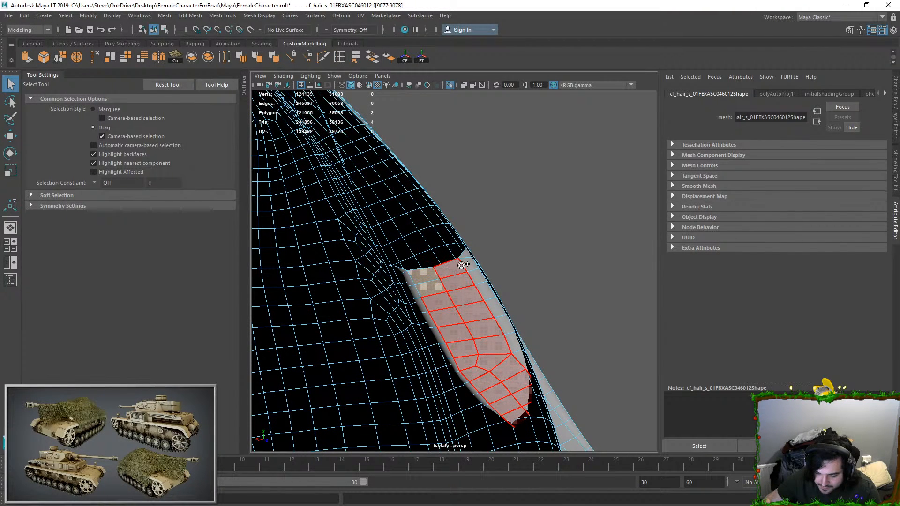
Step: Select every face connected to the side strand to check whether it is joined to its neighbours
{"action": "left_click_drag", "start_coordinate": [516, 356], "coordinate": [516, 354], "text": "shift"}
{"action": "mouse_move", "coordinate": [516, 354]}
{"action": "left_mouse_down", "text": "alt"}
{"action": "mouse_move", "coordinate": [518, 322]}
{"action": "mouse_move", "coordinate": [490, 338]}
{"action": "left_mouse_up", "text": "alt"}
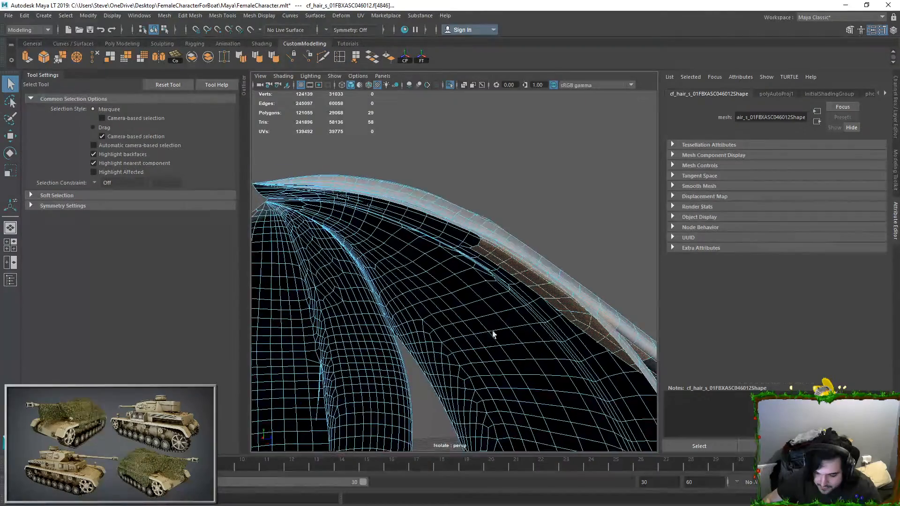
{"action": "scroll", "coordinate": [439, 301], "scroll_direction": "up", "scroll_amount": 3}
{"action": "mouse_move", "coordinate": [440, 301]}
{"action": "left_mouse_down", "text": "alt"}
{"action": "mouse_move", "coordinate": [477, 214]}
{"action": "mouse_move", "coordinate": [442, 288]}
{"action": "left_mouse_up", "text": "alt"}
{"action": "double_click", "coordinate": [462, 230]}
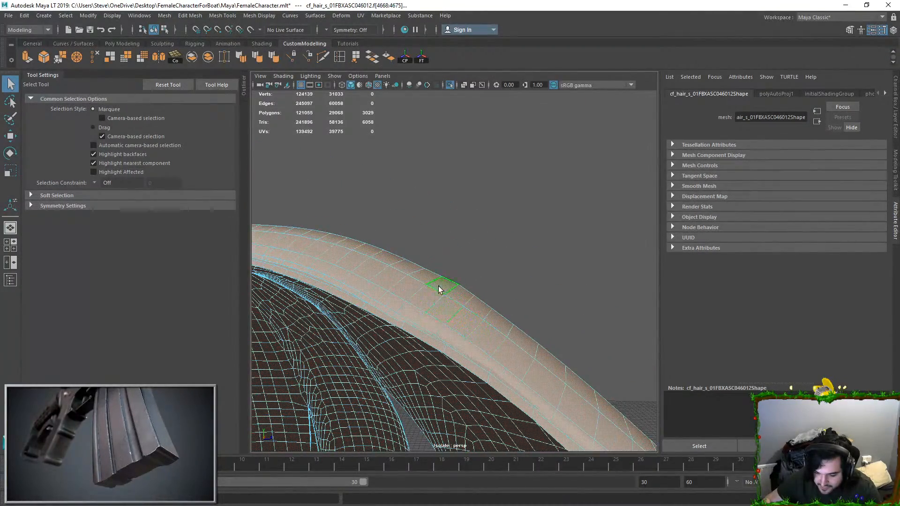
Step: Try moving a single vertex on the side strand's upper surface, and undo the moves
{"action": "key", "text": "F9"}
{"action": "left_click", "coordinate": [360, 289]}
{"action": "key", "text": "w"}
{"action": "left_click_drag", "start_coordinate": [366, 290], "coordinate": [372, 253]}
{"action": "key", "text": "ctrl+z"}
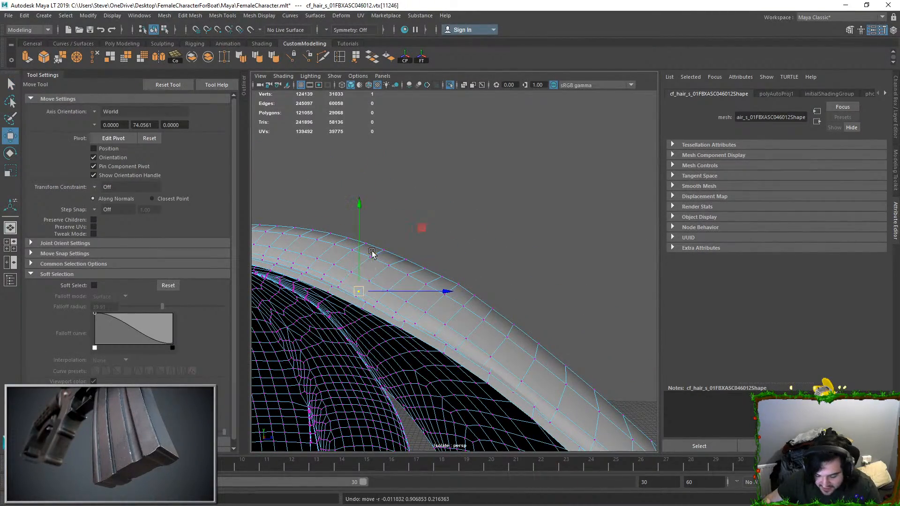
{"action": "key", "text": "ctrl+z"}
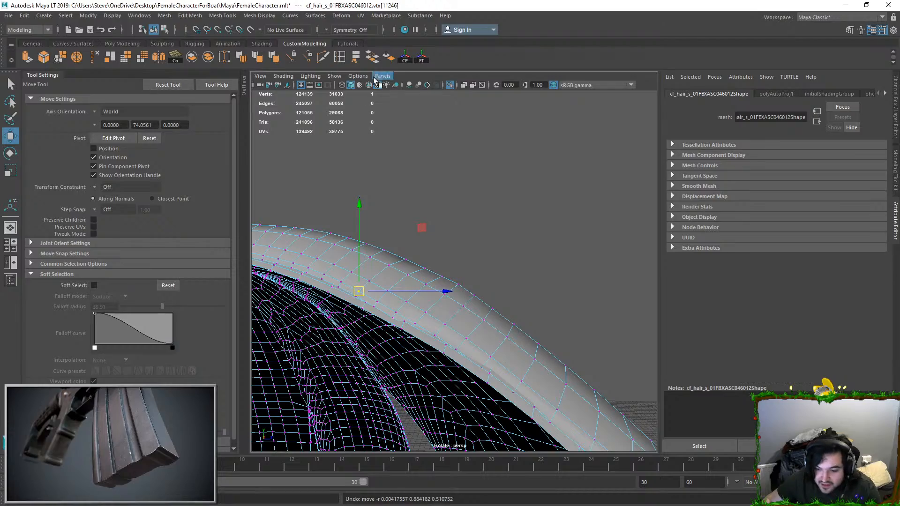
Step: Turn on Soft Select and examine how its falloff spreads from the vertex across the neighbouring strands
{"action": "left_click", "coordinate": [94, 286]}
{"action": "left_click_drag", "start_coordinate": [356, 289], "coordinate": [439, 164]}
{"action": "scroll", "coordinate": [502, 245], "scroll_direction": "down", "scroll_amount": 5}
{"action": "left_click_drag", "start_coordinate": [501, 245], "coordinate": [474, 241], "text": "alt"}
{"action": "middle_click_drag", "start_coordinate": [474, 241], "coordinate": [475, 302], "text": "alt"}
{"action": "scroll", "coordinate": [474, 302], "scroll_direction": "up", "scroll_amount": 4}
{"action": "left_click_drag", "start_coordinate": [474, 301], "coordinate": [445, 285], "text": "alt"}
{"action": "middle_click_drag", "start_coordinate": [532, 252], "coordinate": [468, 311], "text": "alt"}
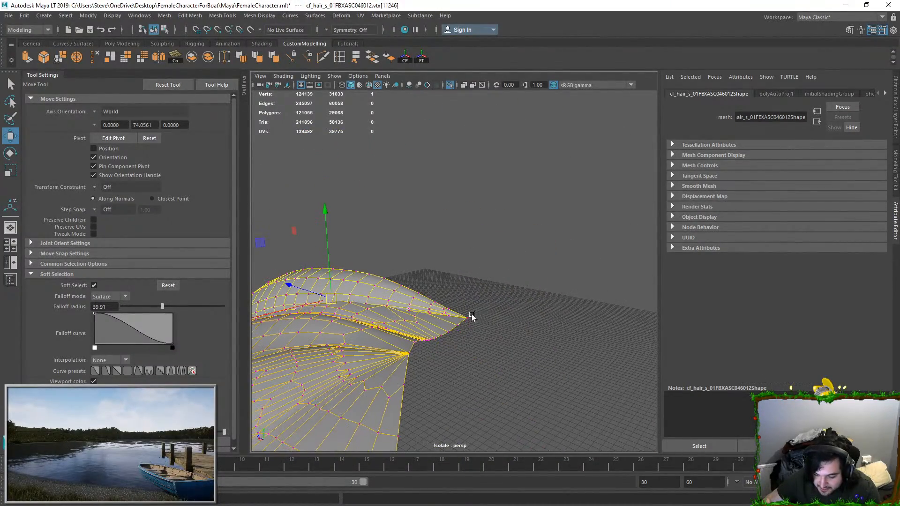
Step: Turn off Soft Select and detach the vertex at the root where the hair strands meet
{"action": "left_click", "coordinate": [466, 318]}
{"action": "scroll", "coordinate": [466, 281], "scroll_direction": "up", "scroll_amount": 4}
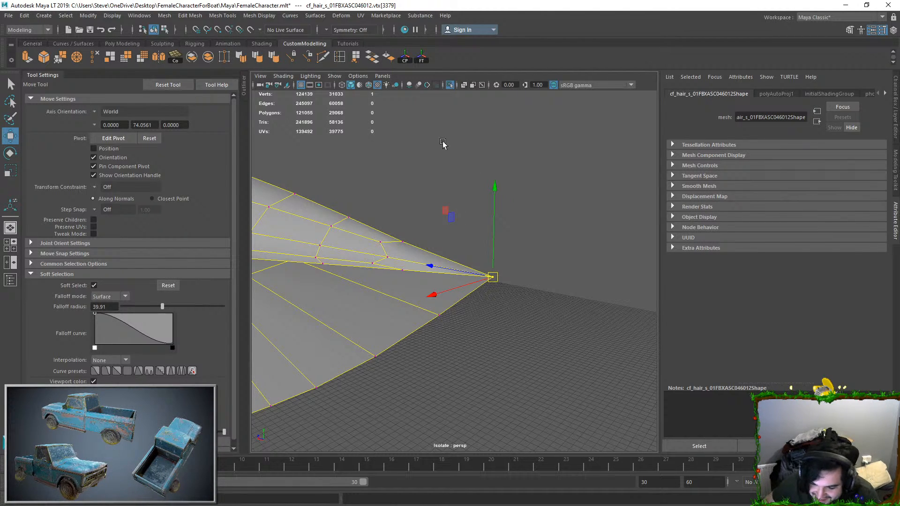
{"action": "left_click", "coordinate": [94, 284]}
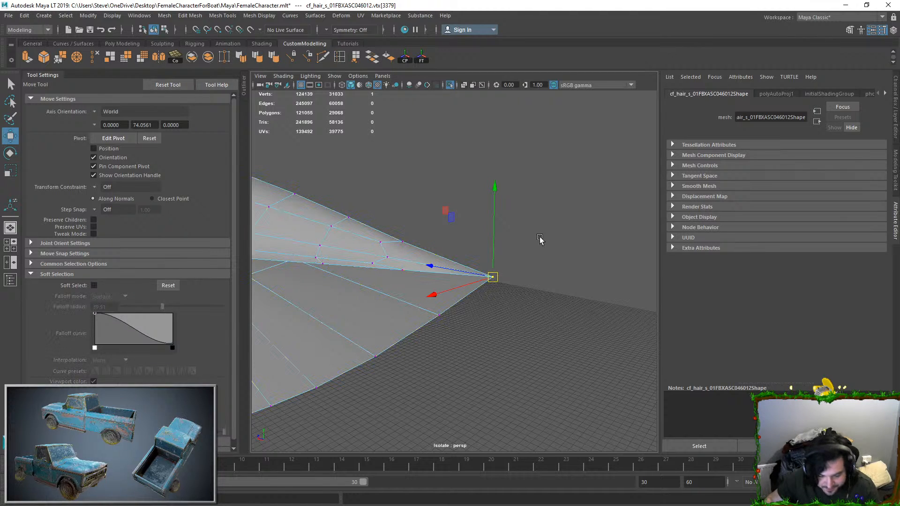
{"action": "left_click_drag", "start_coordinate": [494, 243], "coordinate": [493, 197]}
{"action": "key", "text": "ctrl+z"}
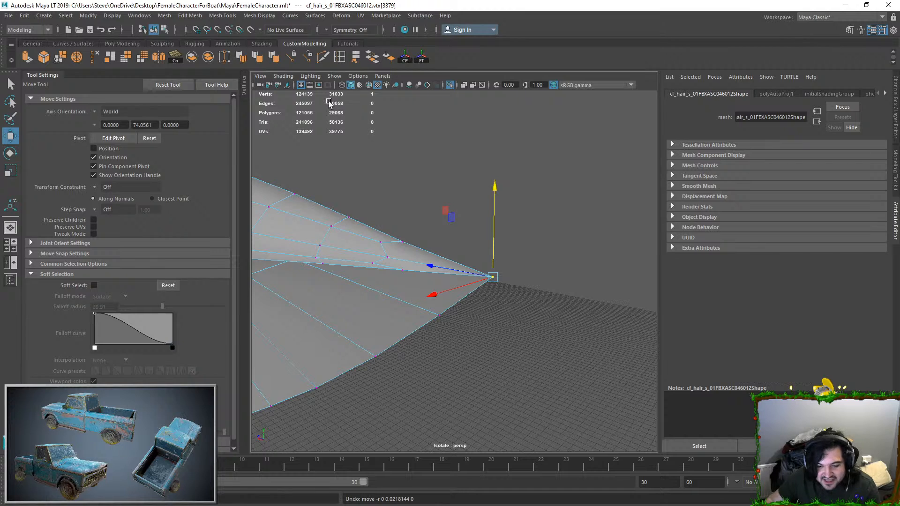
{"action": "left_click_drag", "start_coordinate": [531, 160], "coordinate": [540, 199], "text": "alt"}
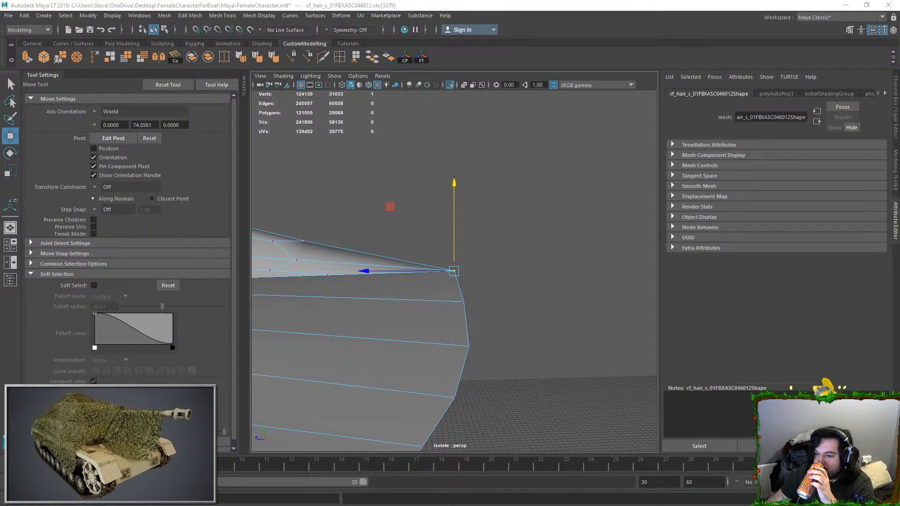
{"action": "left_click", "coordinate": [189, 16]}
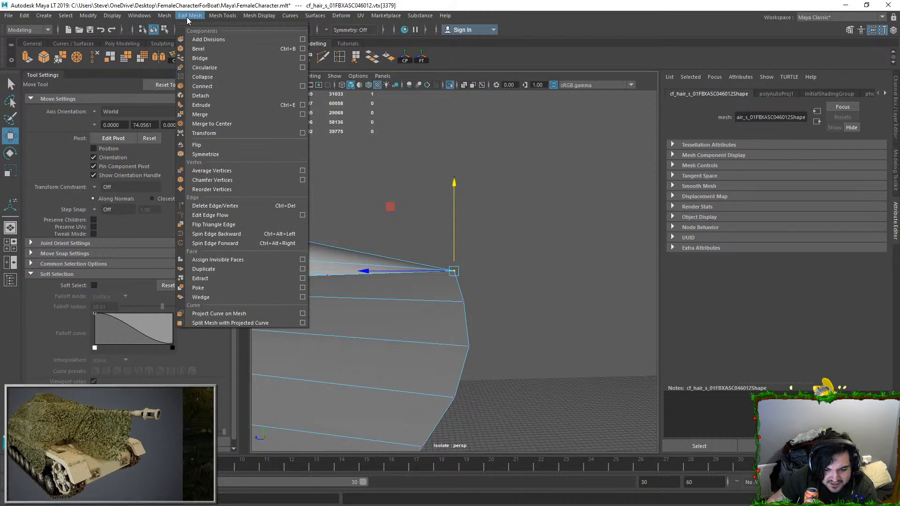
{"action": "left_click", "coordinate": [212, 95]}
Step: Try pulling the detached root vertices away from each other, and undo the moves
{"action": "scroll", "coordinate": [492, 245], "scroll_direction": "down", "scroll_amount": 2}
{"action": "scroll", "coordinate": [492, 245], "scroll_direction": "up", "scroll_amount": 2}
{"action": "left_click", "coordinate": [497, 273]}
{"action": "left_click", "coordinate": [455, 270]}
{"action": "left_click_drag", "start_coordinate": [454, 236], "coordinate": [415, 224]}
{"action": "left_click", "coordinate": [452, 252]}
{"action": "key", "text": "ctrl+z"}
{"action": "key", "text": "ctrl+z"}
{"action": "left_click", "coordinate": [459, 270]}
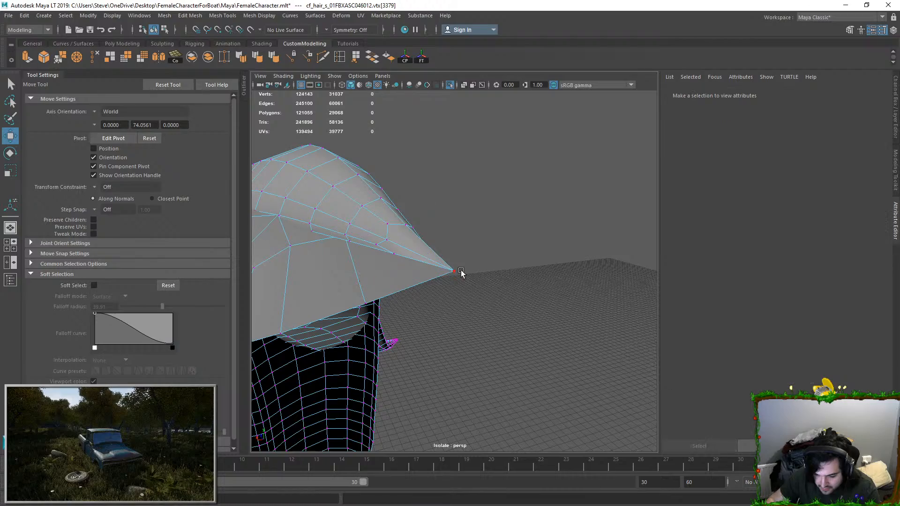
{"action": "left_click_drag", "start_coordinate": [453, 249], "coordinate": [562, 269]}
{"action": "key", "text": "ctrl+z"}
Step: Select all connected faces of the side strand and isolate that strand alone
{"action": "left_click", "coordinate": [516, 259]}
{"action": "left_click_drag", "start_coordinate": [511, 258], "coordinate": [441, 284]}
{"action": "left_click", "coordinate": [459, 224]}
{"action": "right_click_drag", "start_coordinate": [338, 228], "coordinate": [329, 244]}
{"action": "double_click", "coordinate": [326, 243]}
{"action": "scroll", "coordinate": [408, 243], "scroll_direction": "down", "scroll_amount": 8}
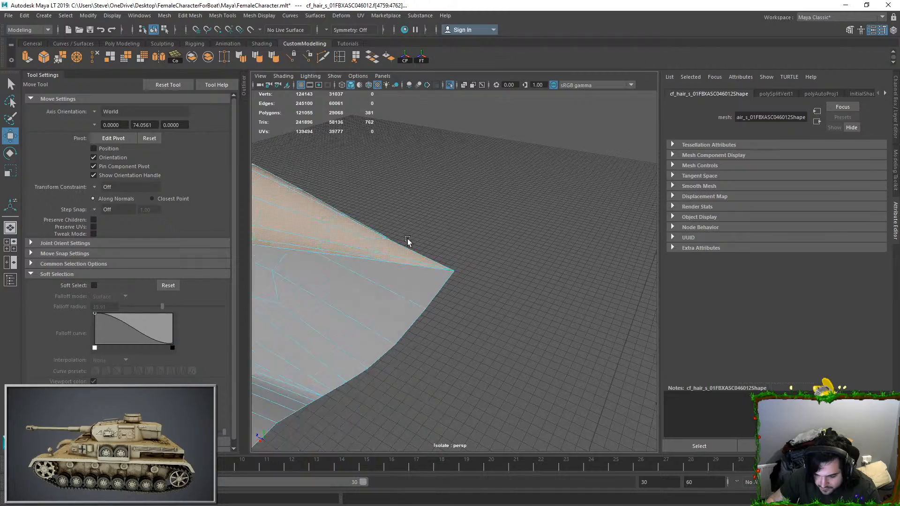
{"action": "left_click_drag", "start_coordinate": [412, 234], "coordinate": [381, 203], "text": "alt"}
{"action": "double_click", "coordinate": [449, 85]}
Step: Merge the overlapping vertices at the pointed root of the isolated strand
{"action": "left_click_drag", "start_coordinate": [465, 203], "coordinate": [439, 250], "text": "alt"}
{"action": "right_click_drag", "start_coordinate": [392, 261], "coordinate": [365, 263]}
{"action": "mouse_move", "coordinate": [366, 263]}
{"action": "left_mouse_down", "text": "alt"}
{"action": "mouse_move", "coordinate": [402, 282]}
{"action": "mouse_move", "coordinate": [372, 274]}
{"action": "left_mouse_up", "text": "alt"}
{"action": "mouse_move", "coordinate": [422, 260]}
{"action": "left_mouse_down", "text": "alt"}
{"action": "mouse_move", "coordinate": [486, 296]}
{"action": "mouse_move", "coordinate": [432, 249]}
{"action": "left_mouse_up", "text": "alt"}
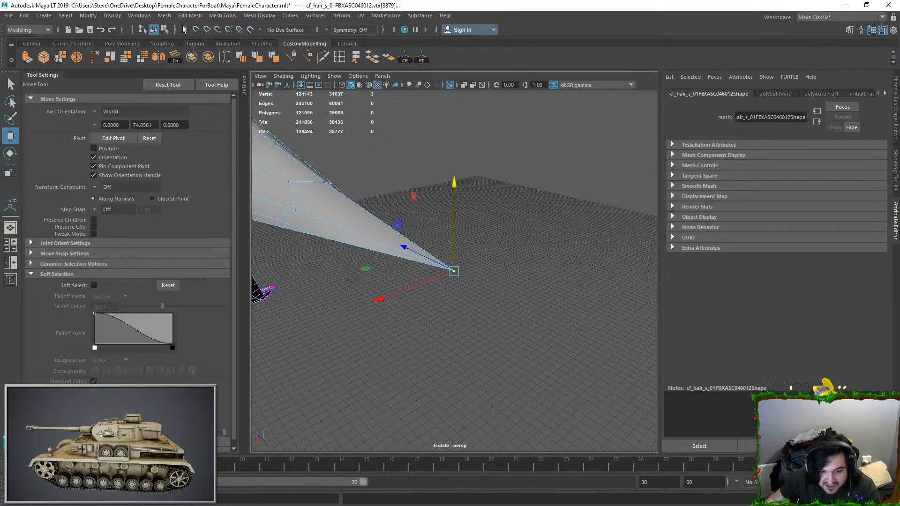
{"action": "left_click", "coordinate": [182, 17]}
{"action": "left_click", "coordinate": [211, 117]}
{"action": "key", "text": "q"}
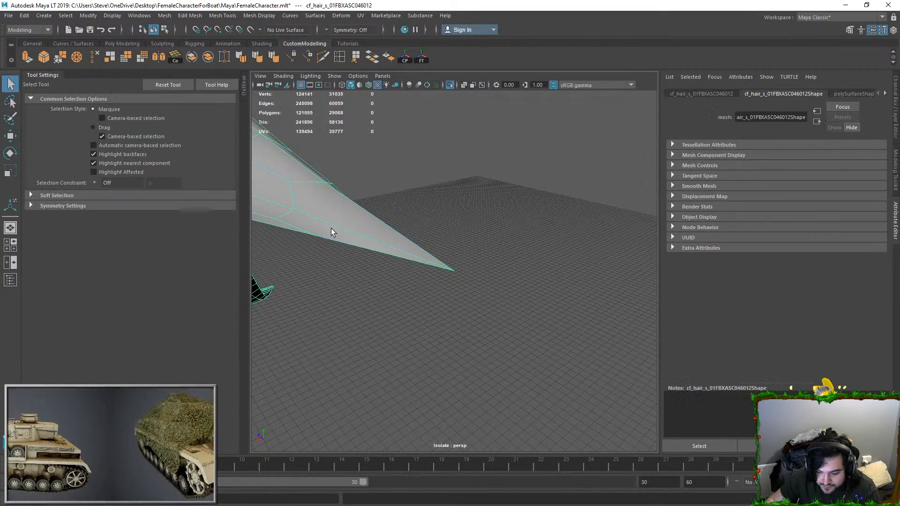
Step: End the strand isolation and select the separated side strand's faces to check it on the full hair
{"action": "left_click", "coordinate": [450, 84]}
{"action": "key", "text": "f"}
{"action": "left_click_drag", "start_coordinate": [468, 247], "coordinate": [445, 290], "text": "alt"}
{"action": "left_click", "coordinate": [442, 308]}
{"action": "left_click", "coordinate": [458, 287]}
{"action": "double_click", "coordinate": [413, 296]}
{"action": "scroll", "coordinate": [446, 291], "scroll_direction": "up", "scroll_amount": 3}
{"action": "key", "text": "w"}
{"action": "left_click_drag", "start_coordinate": [425, 341], "coordinate": [493, 221]}
{"action": "left_click_drag", "start_coordinate": [402, 293], "coordinate": [445, 300], "text": "alt"}
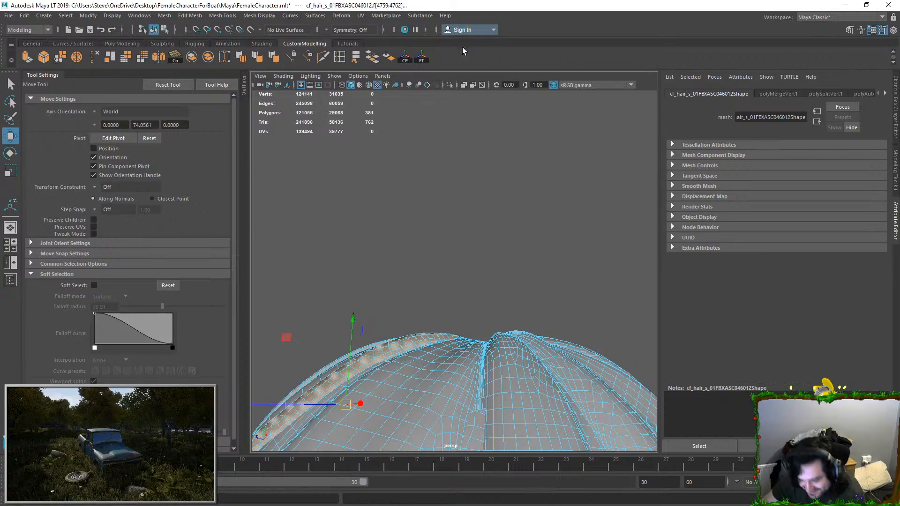
Step: Select the remaining connected front strands and isolate them
{"action": "double_click", "coordinate": [488, 358]}
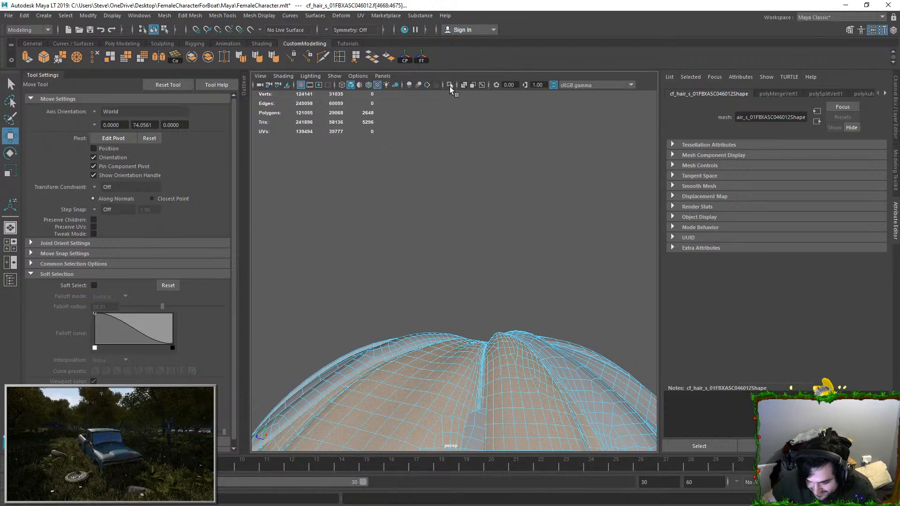
{"action": "left_click", "coordinate": [449, 87]}
{"action": "left_click_drag", "start_coordinate": [508, 281], "coordinate": [457, 307], "text": "alt"}
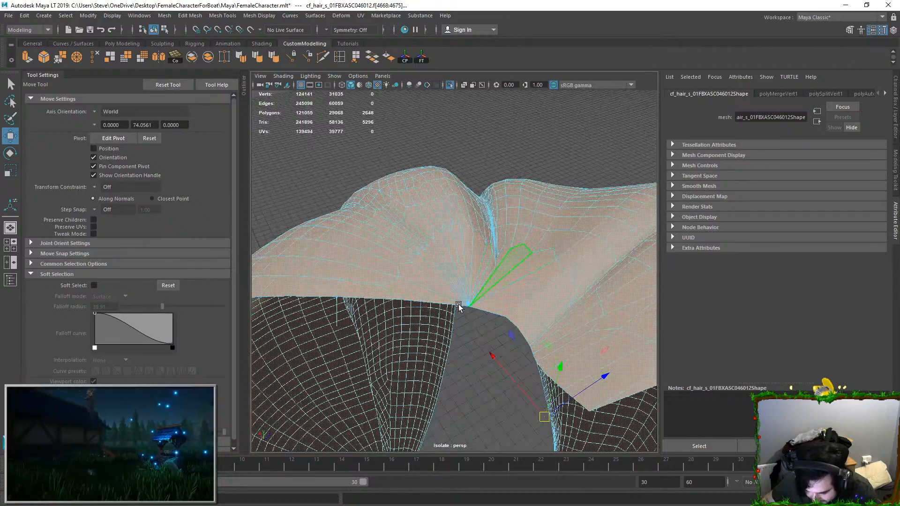
Step: Examine the root junction between the isolated strands from outside and from the inner side
{"action": "right_click_drag", "start_coordinate": [457, 307], "coordinate": [435, 308]}
{"action": "left_click", "coordinate": [468, 306]}
{"action": "left_click_drag", "start_coordinate": [486, 322], "coordinate": [630, 303], "text": "alt"}
{"action": "right_click_drag", "start_coordinate": [458, 306], "coordinate": [457, 284]}
{"action": "double_click", "coordinate": [392, 322]}
{"action": "left_click_drag", "start_coordinate": [391, 322], "coordinate": [456, 328], "text": "alt"}
{"action": "left_click", "coordinate": [520, 281]}
{"action": "right_click_drag", "start_coordinate": [456, 327], "coordinate": [421, 329]}
{"action": "left_click_drag", "start_coordinate": [422, 329], "coordinate": [566, 218], "text": "alt"}
{"action": "left_click", "coordinate": [449, 312]}
Step: Try moving the vertices near the inner root junction, and undo the moves
{"action": "left_click", "coordinate": [410, 273]}
{"action": "left_click", "coordinate": [492, 273]}
{"action": "mouse_move", "coordinate": [492, 273]}
{"action": "left_mouse_down", "text": "alt"}
{"action": "mouse_move", "coordinate": [511, 272]}
{"action": "mouse_move", "coordinate": [484, 268]}
{"action": "left_mouse_up", "text": "alt"}
{"action": "key", "text": "ctrl+z"}
{"action": "left_click", "coordinate": [491, 284]}
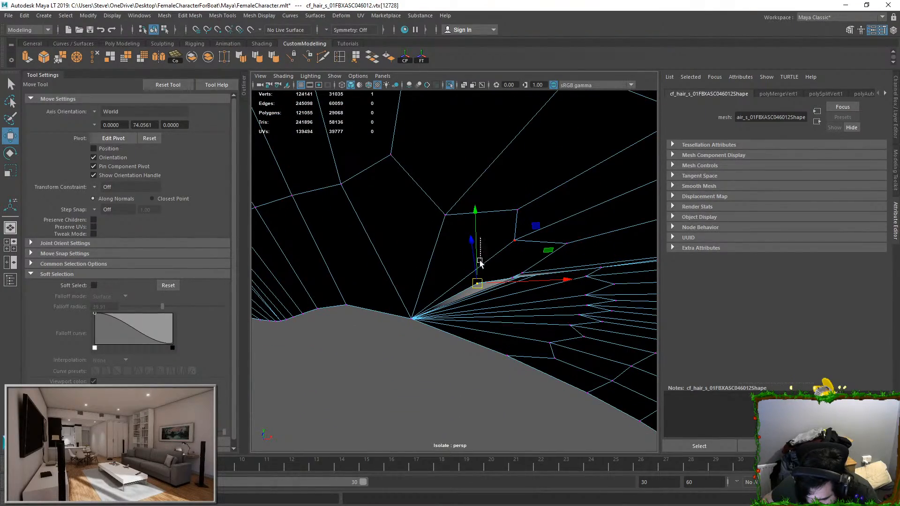
{"action": "left_click_drag", "start_coordinate": [476, 231], "coordinate": [447, 317]}
{"action": "key", "text": "ctrl+z"}
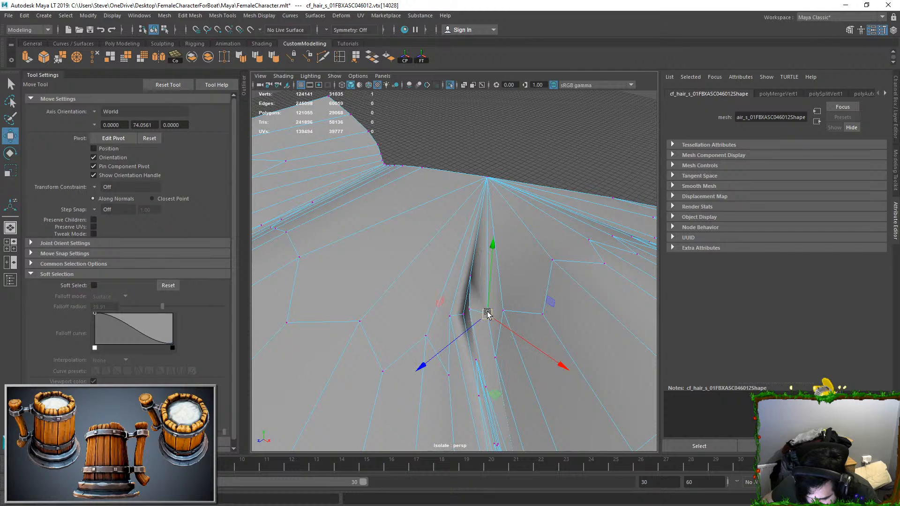
Step: Inspect the vertices around the dark crease just below the strands' root point
{"action": "left_click_drag", "start_coordinate": [473, 312], "coordinate": [487, 276], "text": "alt"}
{"action": "left_click", "coordinate": [511, 201]}
{"action": "left_click", "coordinate": [471, 274]}
{"action": "left_click_drag", "start_coordinate": [474, 228], "coordinate": [474, 228]}
{"action": "left_click_drag", "start_coordinate": [474, 227], "coordinate": [487, 220], "text": "alt"}
{"action": "middle_click_drag", "start_coordinate": [488, 220], "coordinate": [476, 267], "text": "alt"}
{"action": "double_click", "coordinate": [489, 219]}
{"action": "left_click_drag", "start_coordinate": [488, 219], "coordinate": [468, 238], "text": "alt"}
{"action": "left_click", "coordinate": [454, 301]}
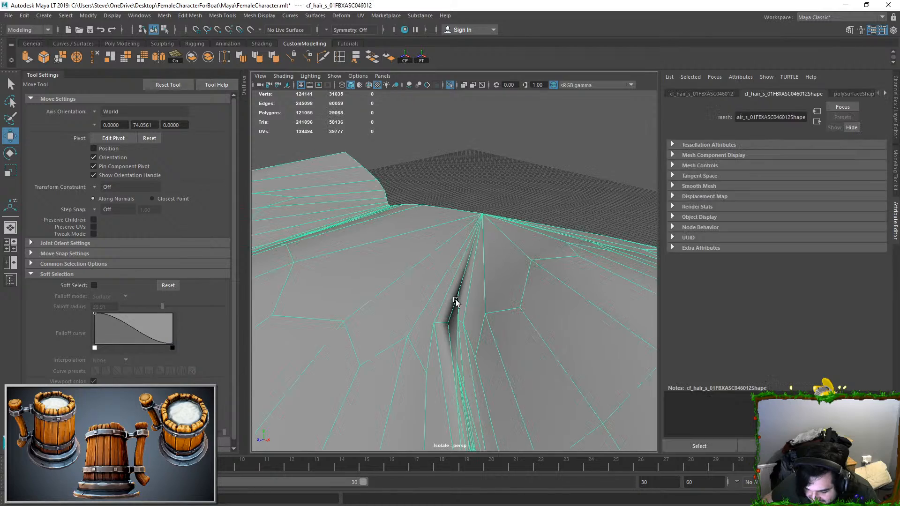
Step: Examine the crease's fold up close and select the vertex in its middle
{"action": "left_click_drag", "start_coordinate": [453, 301], "coordinate": [468, 265], "text": "alt"}
{"action": "right_click_drag", "start_coordinate": [468, 265], "coordinate": [496, 255], "text": "alt"}
{"action": "left_click_drag", "start_coordinate": [496, 255], "coordinate": [479, 253], "text": "alt"}
{"action": "right_click_drag", "start_coordinate": [480, 253], "coordinate": [455, 253]}
{"action": "left_click", "coordinate": [484, 260]}
{"action": "left_click_drag", "start_coordinate": [485, 261], "coordinate": [472, 303], "text": "alt"}
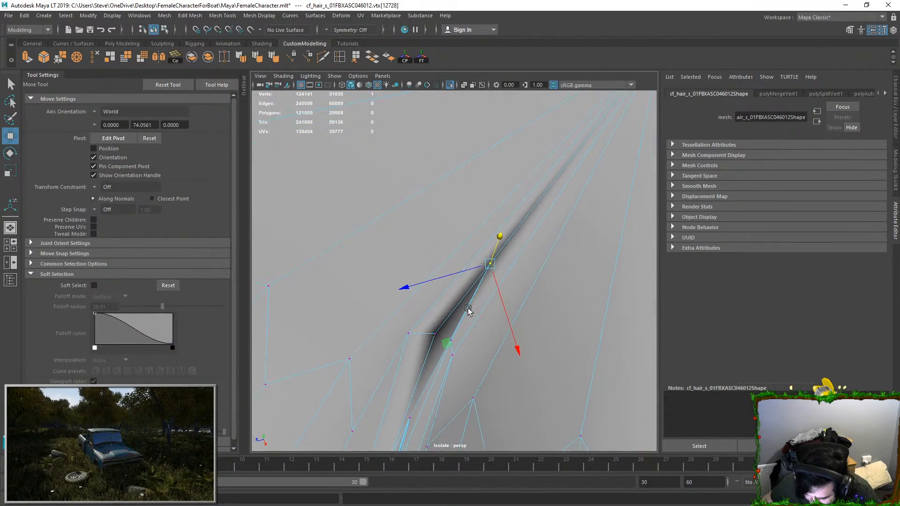
{"action": "left_click", "coordinate": [458, 340]}
{"action": "left_click", "coordinate": [491, 269]}
{"action": "mouse_move", "coordinate": [473, 291]}
{"action": "left_mouse_down", "text": "alt"}
{"action": "mouse_move", "coordinate": [490, 291]}
{"action": "mouse_move", "coordinate": [518, 245]}
{"action": "mouse_move", "coordinate": [481, 228]}
{"action": "mouse_move", "coordinate": [469, 253]}
{"action": "mouse_move", "coordinate": [492, 242]}
{"action": "mouse_move", "coordinate": [475, 287]}
{"action": "left_mouse_up", "text": "alt"}
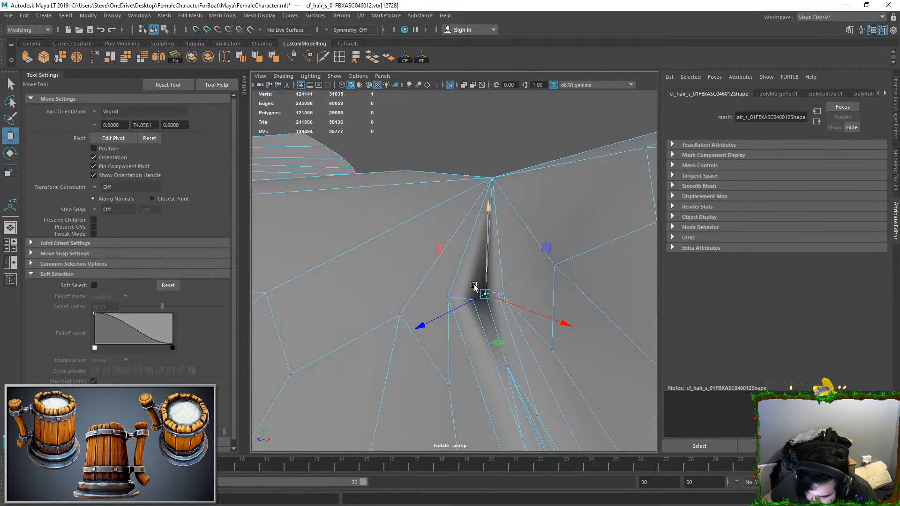
Step: Multi-Cut two edges joining the vertices on either side of the crease to the shared root vertex
{"action": "left_click", "coordinate": [323, 57]}
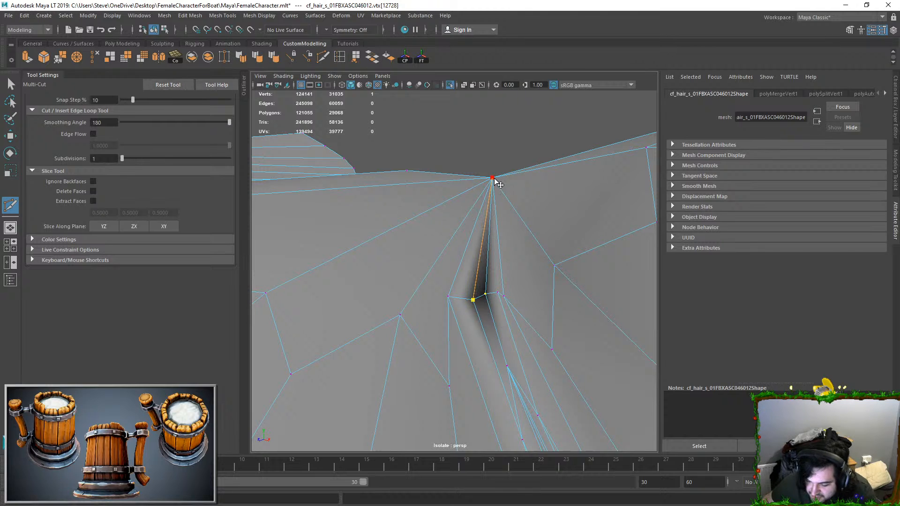
{"action": "key", "text": "Return"}
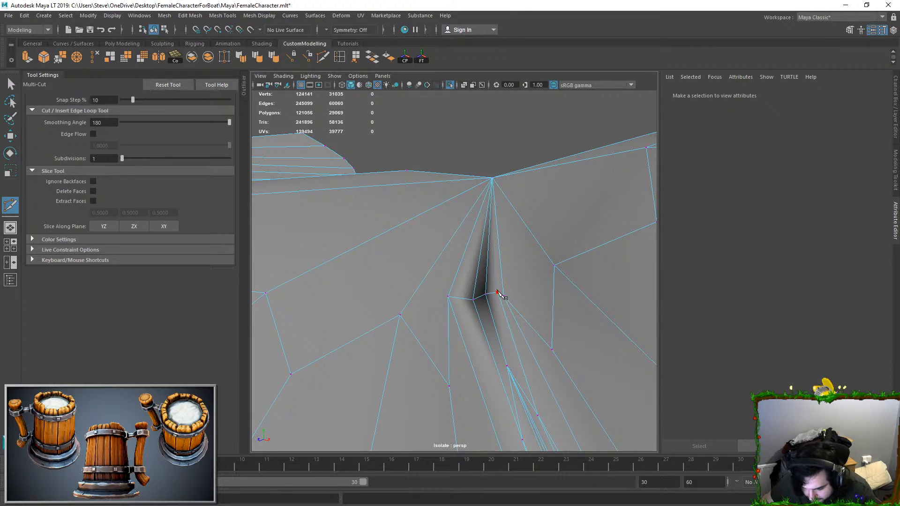
{"action": "left_click", "coordinate": [494, 181]}
{"action": "key", "text": "Return"}
{"action": "key", "text": "q"}
Step: Examine the recut crease and the gap between the strands from several angles, then clear the selection
{"action": "left_click_drag", "start_coordinate": [487, 206], "coordinate": [409, 328], "text": "alt"}
{"action": "right_click_drag", "start_coordinate": [461, 300], "coordinate": [425, 297]}
{"action": "left_click_drag", "start_coordinate": [455, 281], "coordinate": [541, 270], "text": "alt"}
{"action": "left_click", "coordinate": [491, 294]}
{"action": "left_click_drag", "start_coordinate": [553, 283], "coordinate": [479, 281], "text": "alt"}
{"action": "right_click_drag", "start_coordinate": [480, 281], "coordinate": [587, 210]}
{"action": "left_click_drag", "start_coordinate": [587, 210], "coordinate": [413, 203], "text": "alt"}
{"action": "middle_click_drag", "start_coordinate": [413, 202], "coordinate": [433, 199], "text": "alt"}
{"action": "right_click_drag", "start_coordinate": [433, 199], "coordinate": [441, 358], "text": "alt"}
{"action": "left_click", "coordinate": [404, 363]}
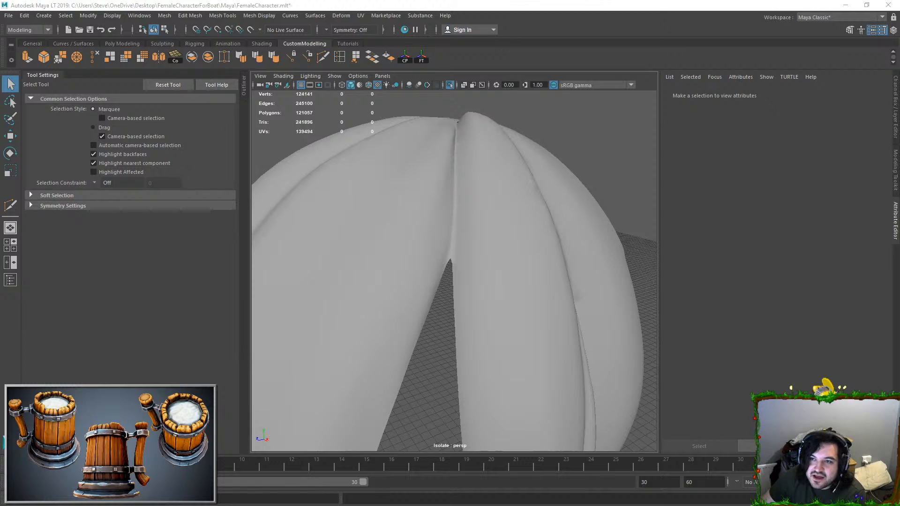
Step: Frame the isolated strands and check the vertices along the crease near the root
{"action": "left_click", "coordinate": [473, 153]}
{"action": "key", "text": "f"}
{"action": "left_click", "coordinate": [532, 207]}
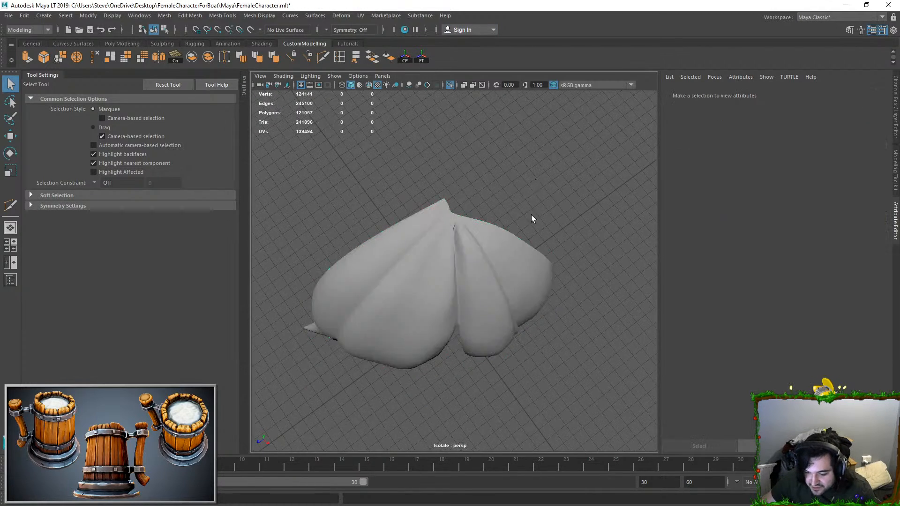
{"action": "scroll", "coordinate": [506, 249], "scroll_direction": "up", "scroll_amount": 10}
{"action": "left_click", "coordinate": [470, 287]}
{"action": "left_click_drag", "start_coordinate": [470, 283], "coordinate": [462, 247], "text": "alt"}
{"action": "key", "text": "F9"}
{"action": "left_click", "coordinate": [476, 220]}
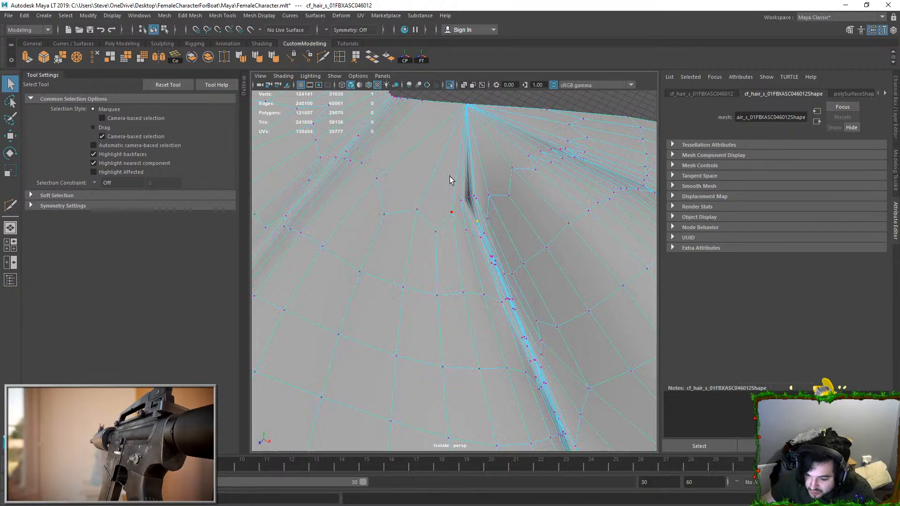
{"action": "key", "text": "F8"}
{"action": "scroll", "coordinate": [463, 156], "scroll_direction": "down", "scroll_amount": 10}
Step: Examine the isolated front strands' outer shape and inner surfaces all the way around
{"action": "left_click", "coordinate": [481, 162]}
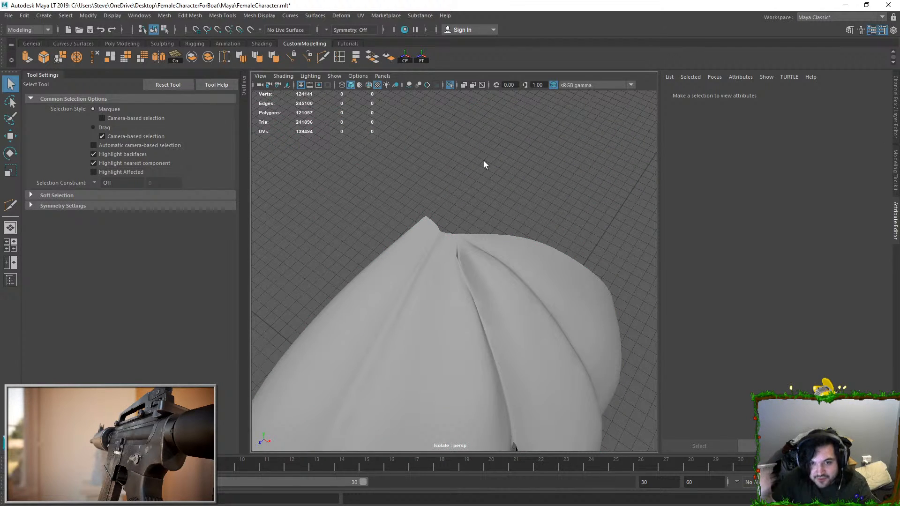
{"action": "left_click", "coordinate": [419, 306]}
{"action": "left_click_drag", "start_coordinate": [419, 307], "coordinate": [435, 251], "text": "alt"}
{"action": "left_click", "coordinate": [522, 171]}
{"action": "scroll", "coordinate": [522, 170], "scroll_direction": "down", "scroll_amount": 5}
{"action": "left_click_drag", "start_coordinate": [520, 178], "coordinate": [484, 190], "text": "alt"}
{"action": "left_click", "coordinate": [454, 263]}
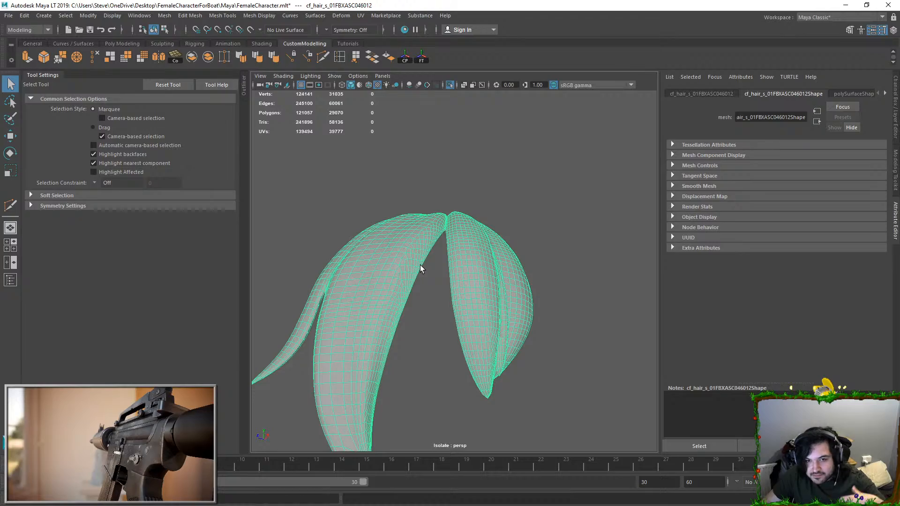
{"action": "left_click_drag", "start_coordinate": [432, 260], "coordinate": [392, 294], "text": "alt"}
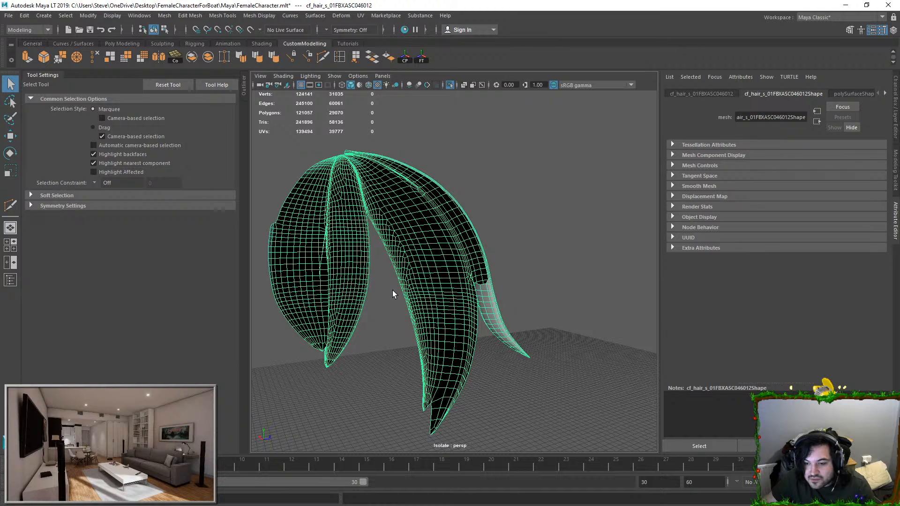
{"action": "left_click_drag", "start_coordinate": [471, 295], "coordinate": [498, 305], "text": "alt"}
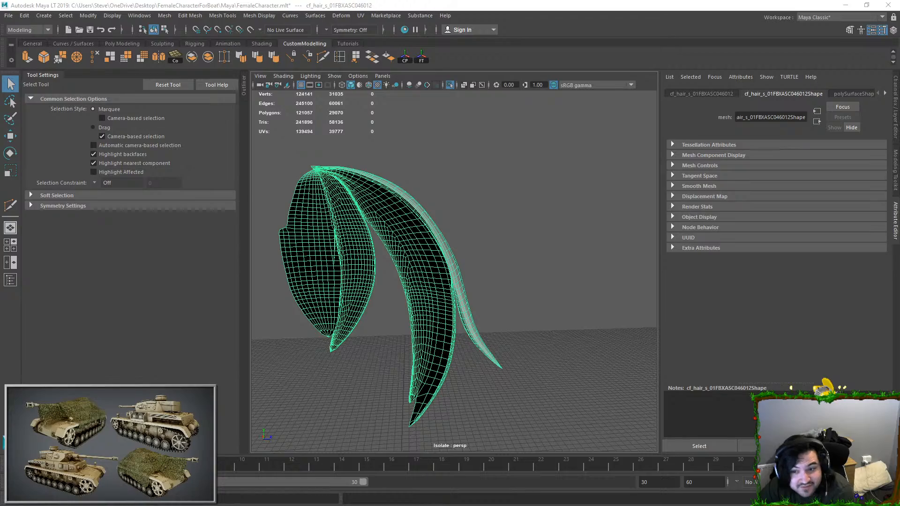
Step: Select the connected faces of the isolated front strand shell beside the outer curled tip
{"action": "left_click_drag", "start_coordinate": [473, 282], "coordinate": [499, 251], "text": "alt"}
{"action": "right_click_drag", "start_coordinate": [474, 270], "coordinate": [480, 310]}
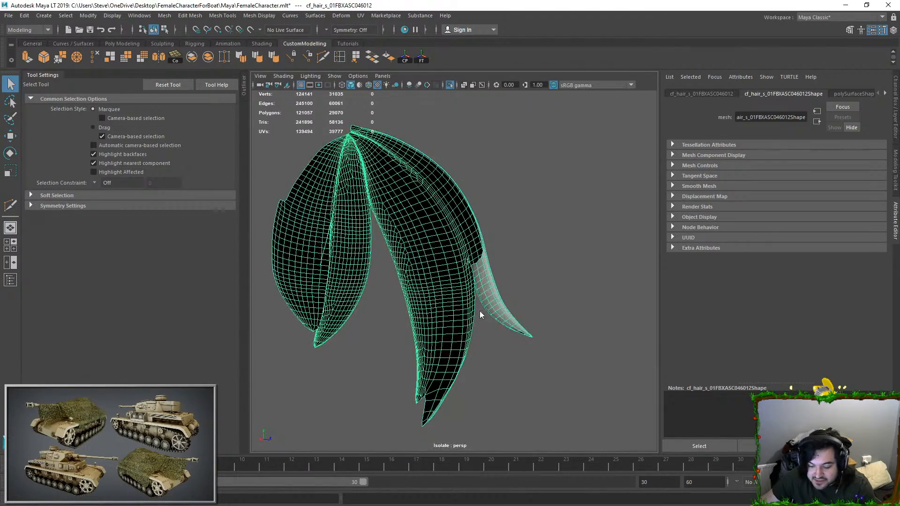
{"action": "scroll", "coordinate": [511, 296], "scroll_direction": "up", "scroll_amount": 5}
{"action": "left_click_drag", "start_coordinate": [518, 293], "coordinate": [444, 191], "text": "alt"}
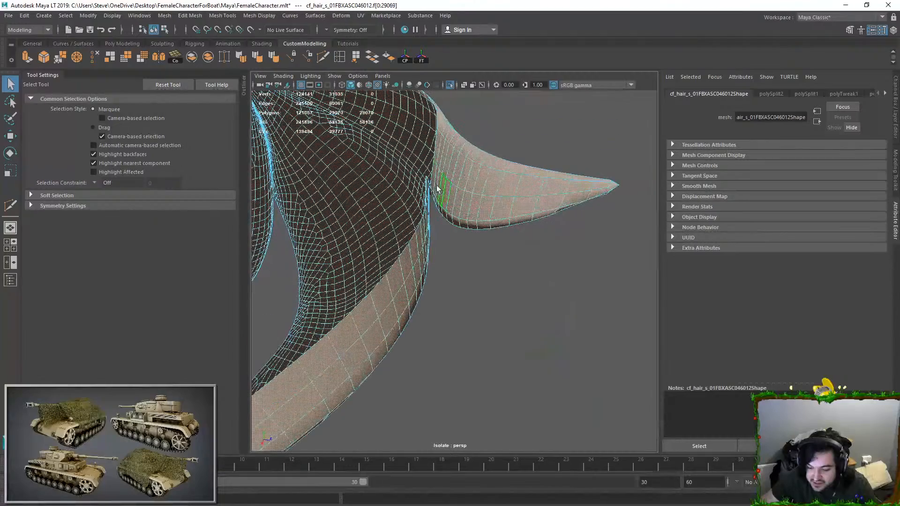
{"action": "left_click", "coordinate": [431, 181]}
{"action": "scroll", "coordinate": [431, 181], "scroll_direction": "up", "scroll_amount": 2}
{"action": "double_click", "coordinate": [462, 185]}
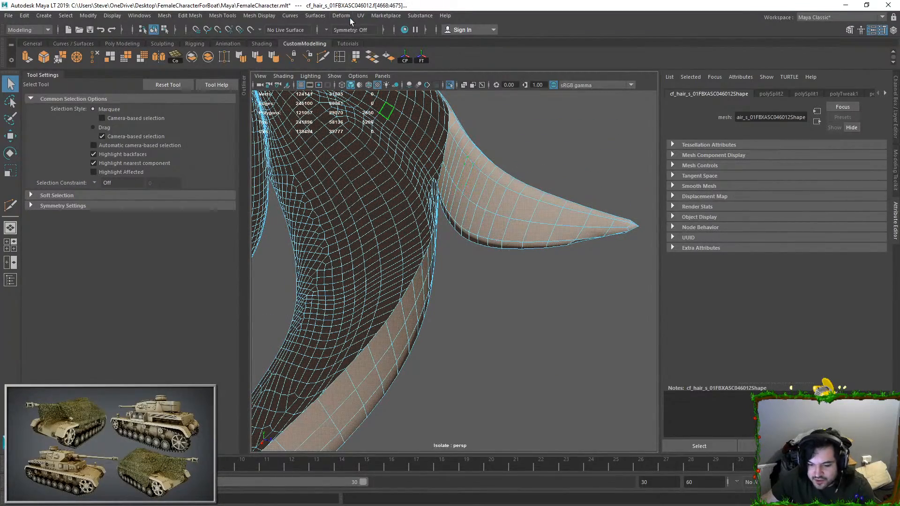
Step: Open the UV Editor for the selected strand faces and try to unitize their UVs
{"action": "left_click", "coordinate": [360, 16]}
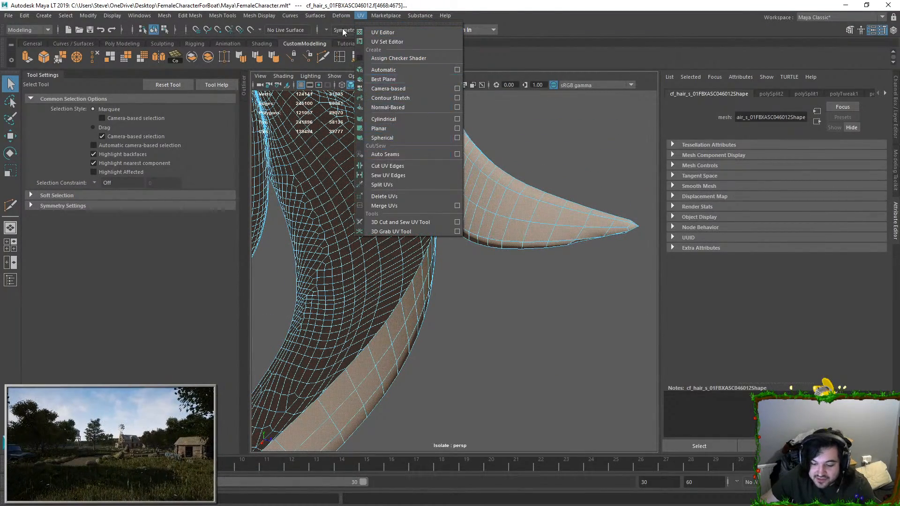
{"action": "left_click", "coordinate": [380, 32]}
{"action": "left_click_drag", "start_coordinate": [417, 38], "coordinate": [704, 66]}
{"action": "left_click", "coordinate": [620, 77]}
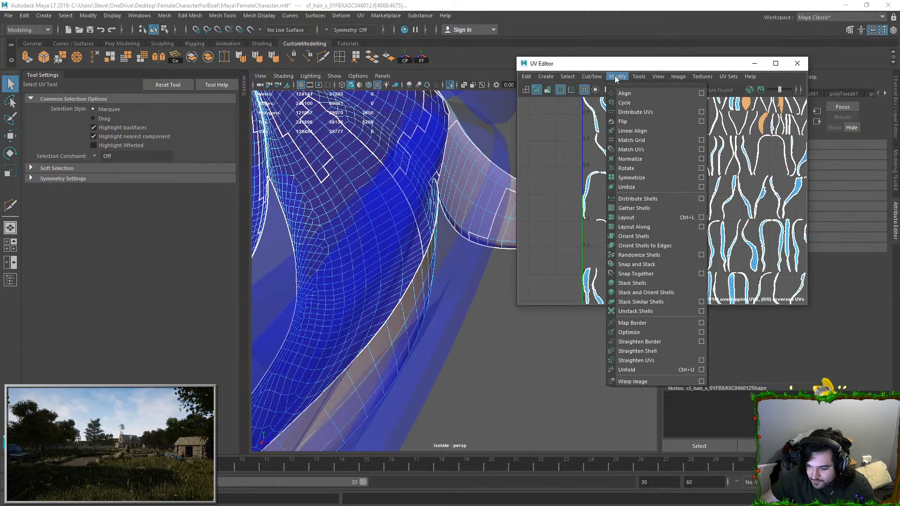
{"action": "left_click", "coordinate": [631, 188]}
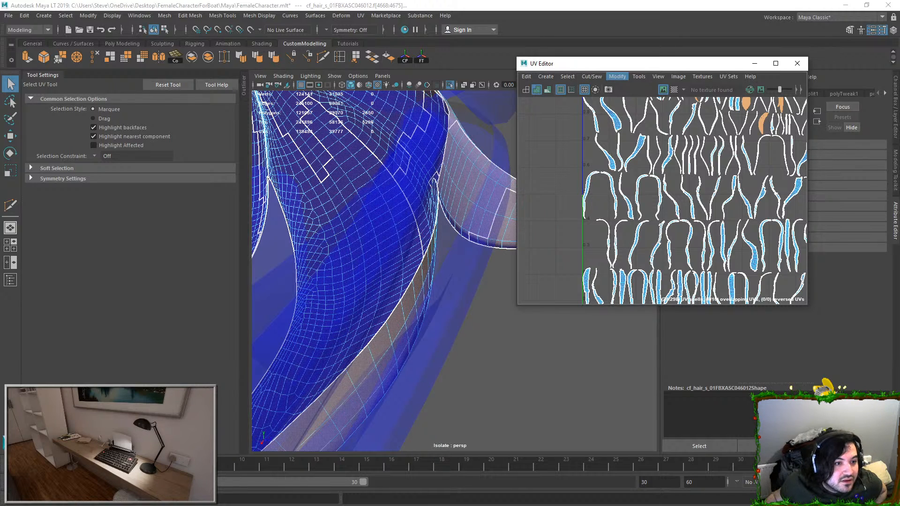
Step: Launch a fresh Maya LT session and reopen the recent FemaleCharacter.mlt scene, discarding the untitled scene
{"action": "right_click", "coordinate": [668, 1]}
{"action": "left_click", "coordinate": [640, 12]}
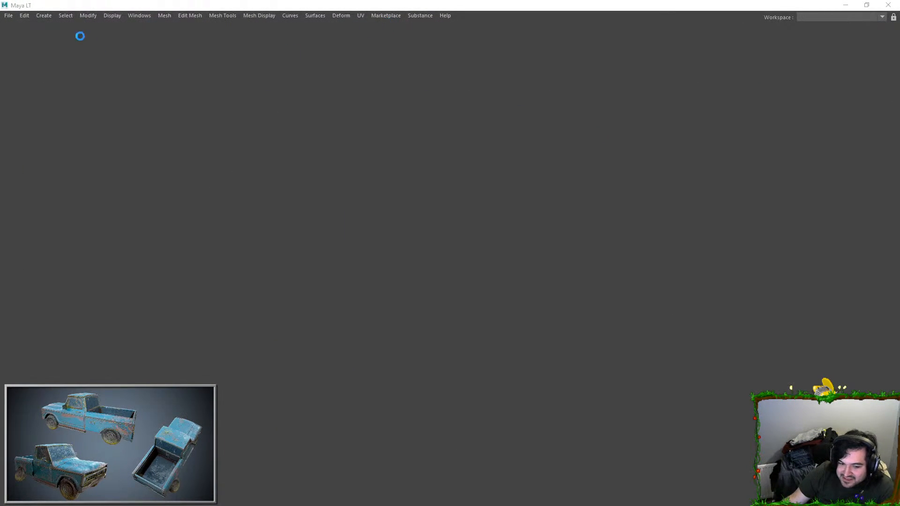
{"action": "left_click", "coordinate": [9, 16]}
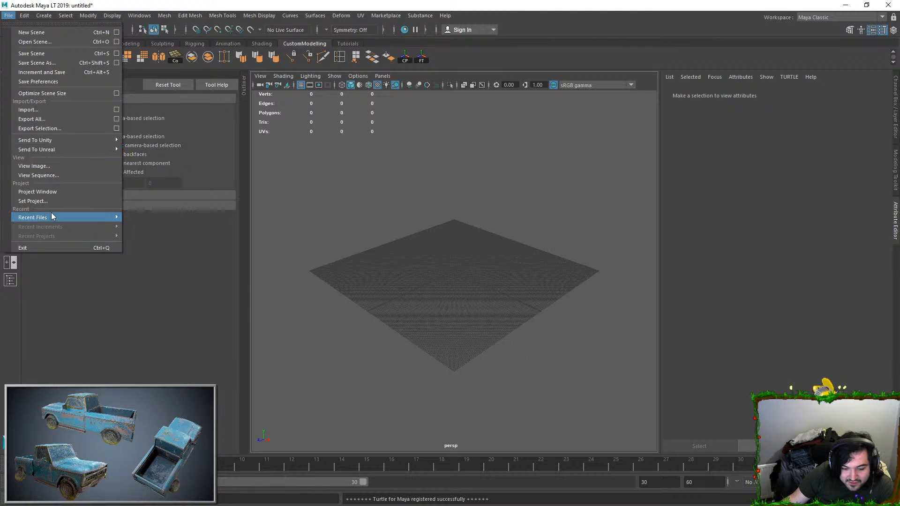
{"action": "mouse_move", "coordinate": [111, 217]}
{"action": "left_click", "coordinate": [191, 218]}
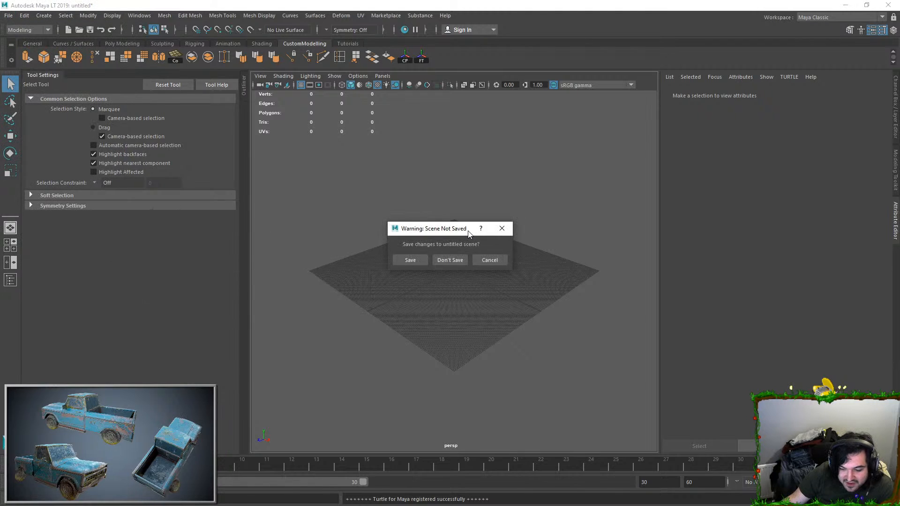
{"action": "left_click", "coordinate": [454, 260]}
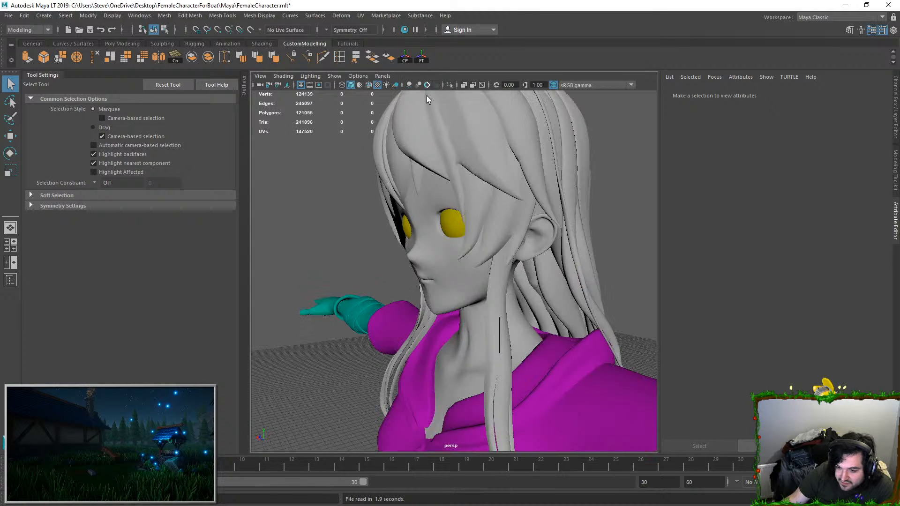
Step: Show the head mesh's UV layout in the UV Editor and view the character from the front
{"action": "left_click", "coordinate": [444, 262]}
{"action": "left_click", "coordinate": [361, 16]}
{"action": "left_click", "coordinate": [398, 31]}
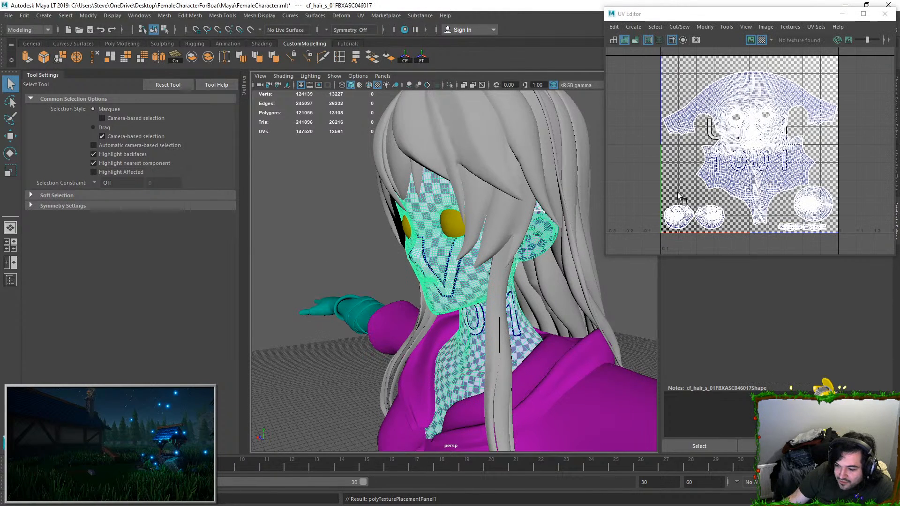
{"action": "scroll", "coordinate": [728, 168], "scroll_direction": "down", "scroll_amount": 1}
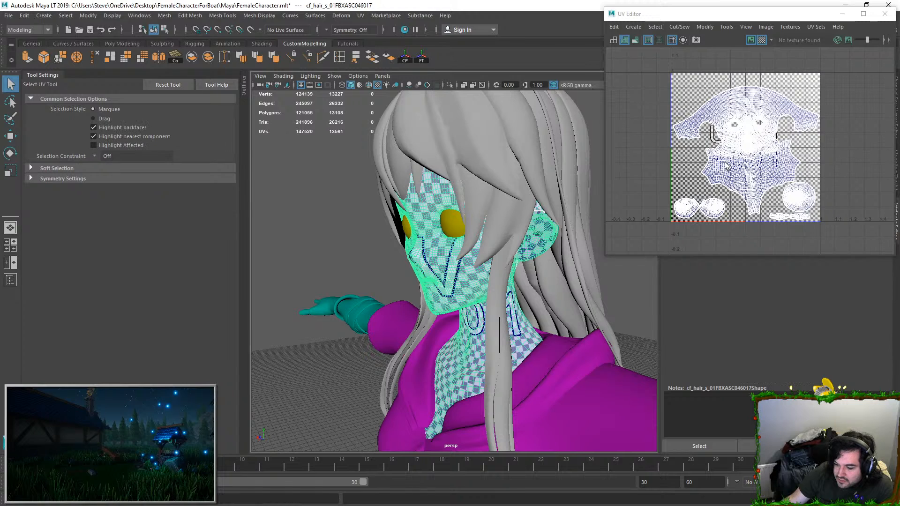
{"action": "scroll", "coordinate": [500, 276], "scroll_direction": "down", "scroll_amount": 5}
{"action": "left_click_drag", "start_coordinate": [472, 292], "coordinate": [568, 237], "text": "alt"}
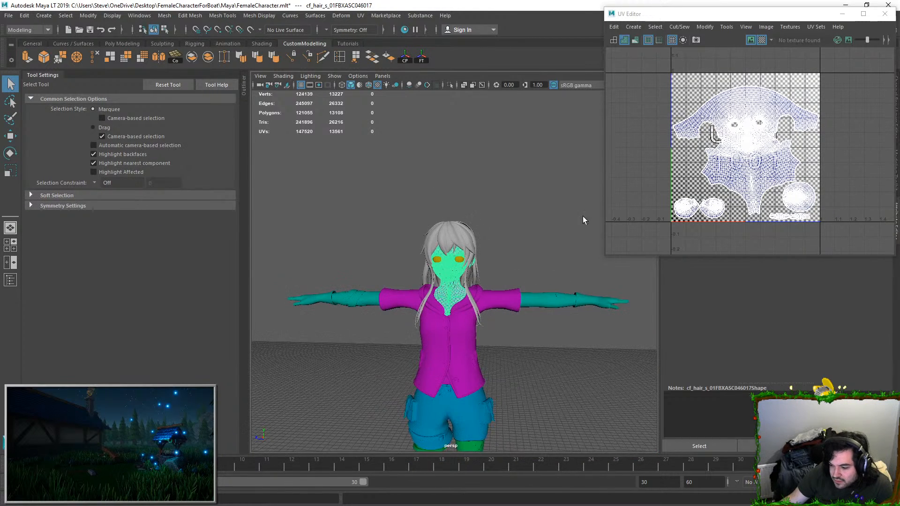
Step: Reposition the UV Editor, close and reopen it, and frame the head mesh
{"action": "left_click_drag", "start_coordinate": [670, 16], "coordinate": [675, 37]}
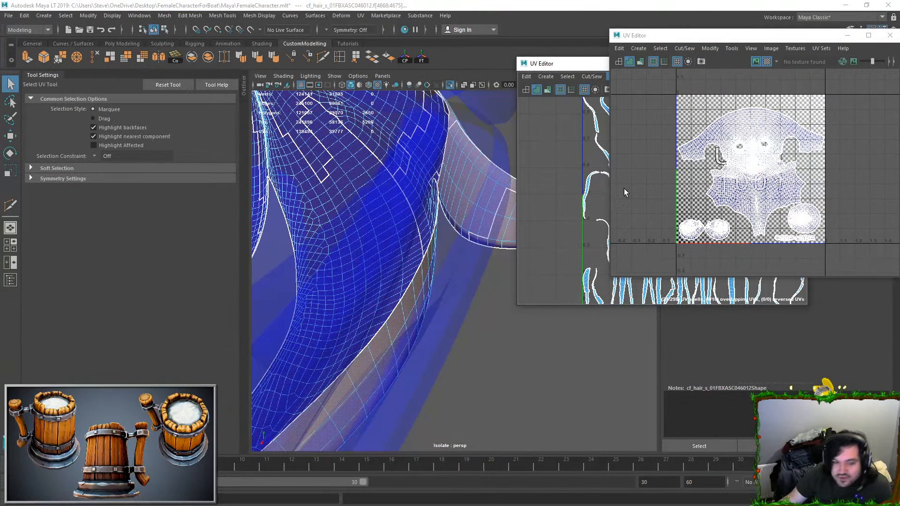
{"action": "left_click", "coordinate": [890, 35]}
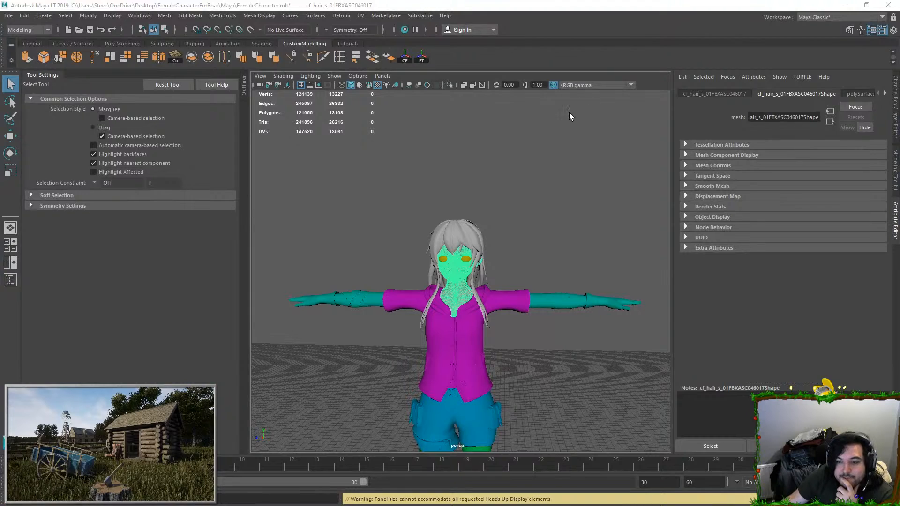
{"action": "key", "text": "f"}
{"action": "left_click", "coordinate": [361, 18]}
{"action": "left_click", "coordinate": [368, 30]}
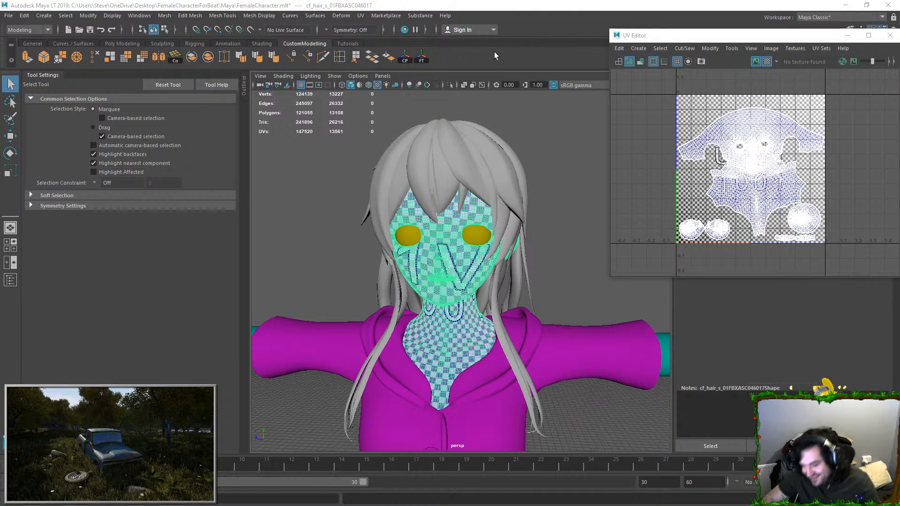
Step: Try darkening the colour of the shared phong1 material, undo the change and clear the selection
{"action": "mouse_move", "coordinate": [483, 238]}
{"action": "right_mouse_down"}
{"action": "mouse_move", "coordinate": [486, 455]}
{"action": "mouse_move", "coordinate": [502, 450]}
{"action": "right_mouse_up"}
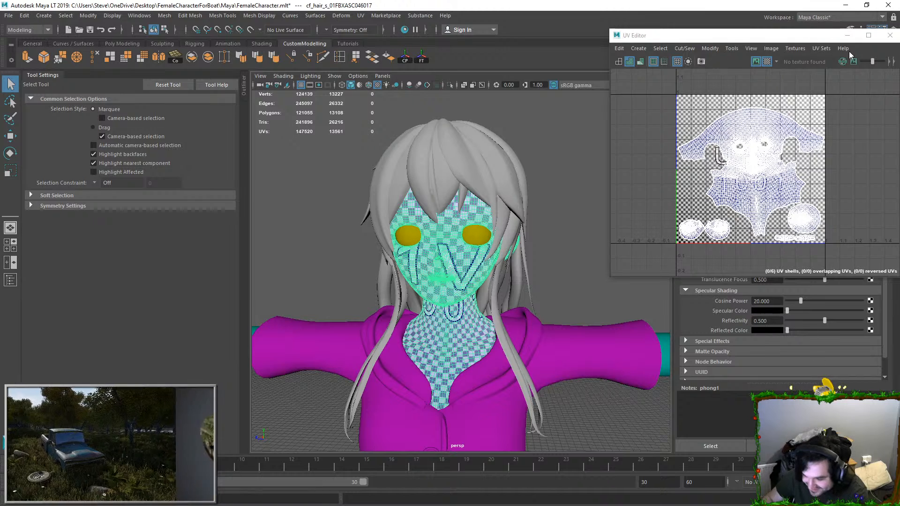
{"action": "left_click", "coordinate": [850, 37]}
{"action": "left_click", "coordinate": [792, 199]}
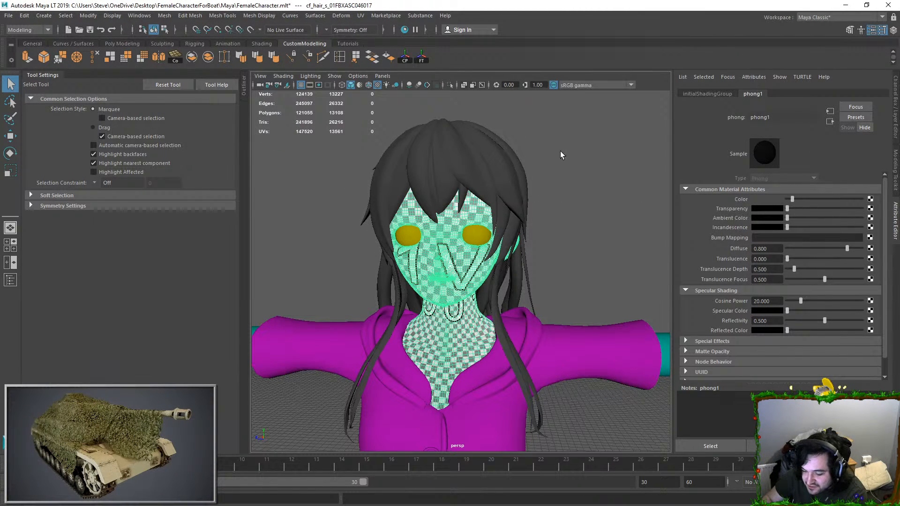
{"action": "key", "text": "ctrl+z"}
{"action": "left_click", "coordinate": [569, 207]}
Step: Assign a new Phong material to the head mesh and darken its colour to dark grey
{"action": "left_click", "coordinate": [436, 232]}
{"action": "right_click_drag", "start_coordinate": [436, 233], "coordinate": [436, 459]}
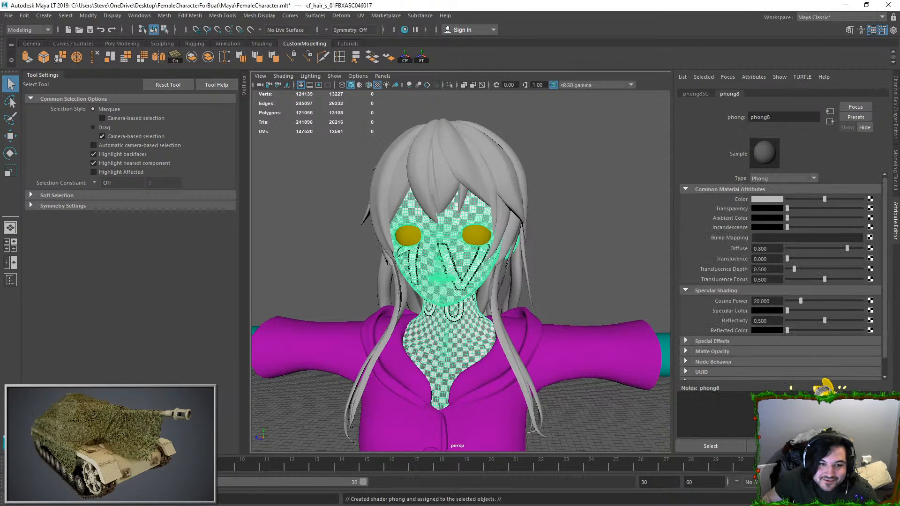
{"action": "left_click", "coordinate": [792, 199]}
{"action": "left_click", "coordinate": [581, 215]}
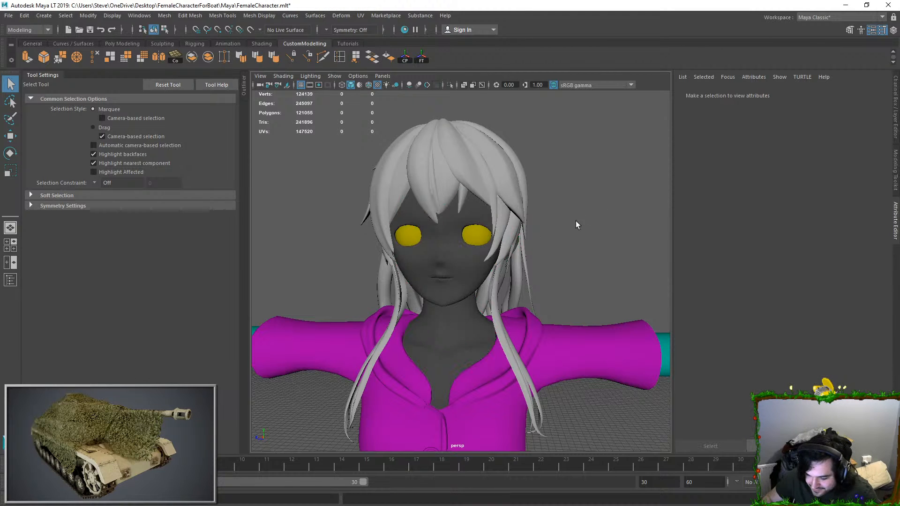
Step: Unitize the UVs of the whole hair mesh in the UV Editor and check the result
{"action": "left_click", "coordinate": [482, 187]}
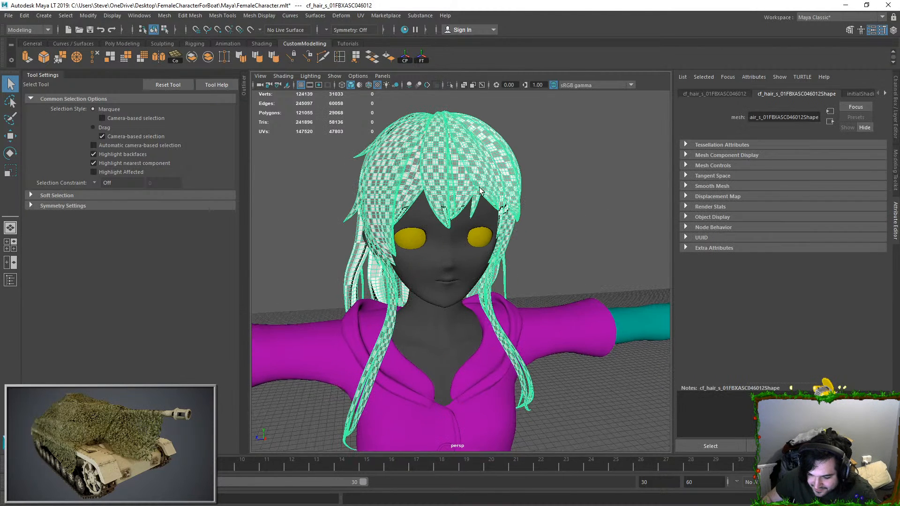
{"action": "left_click", "coordinate": [360, 16]}
{"action": "left_click", "coordinate": [375, 31]}
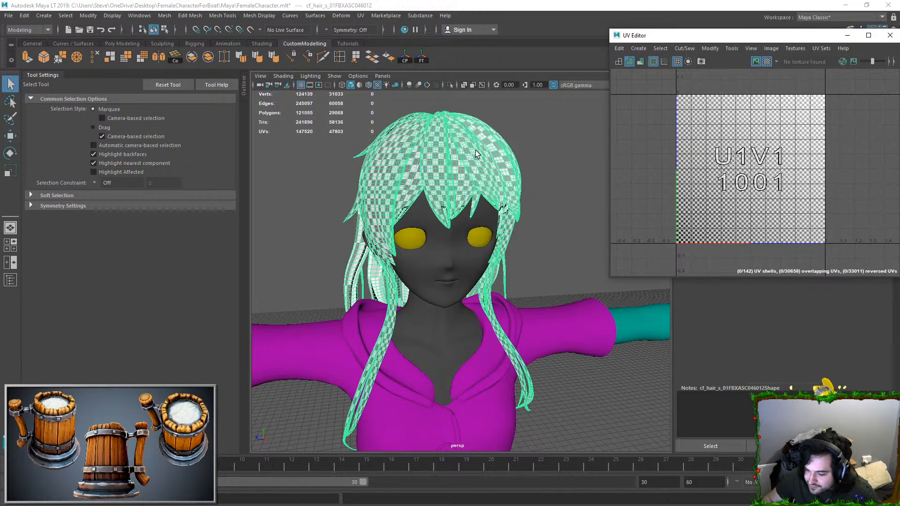
{"action": "left_click", "coordinate": [716, 50]}
{"action": "left_click", "coordinate": [720, 160]}
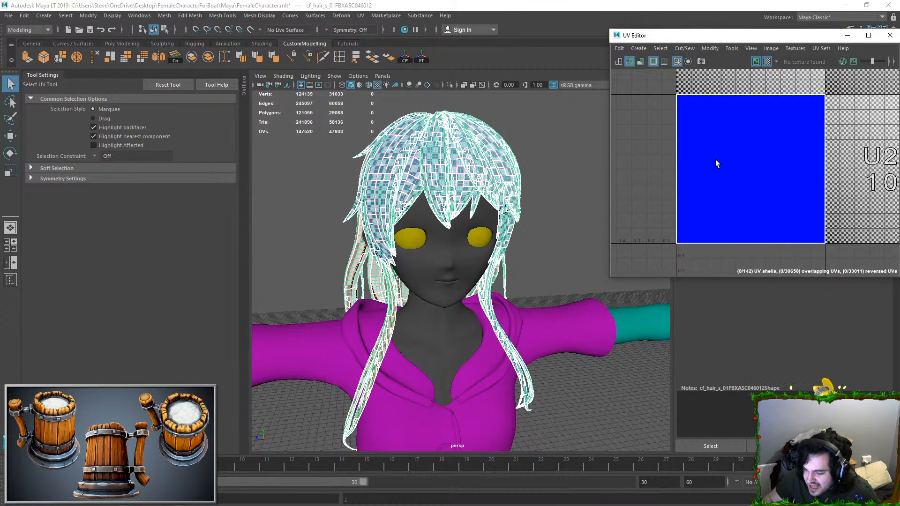
{"action": "left_click", "coordinate": [567, 160]}
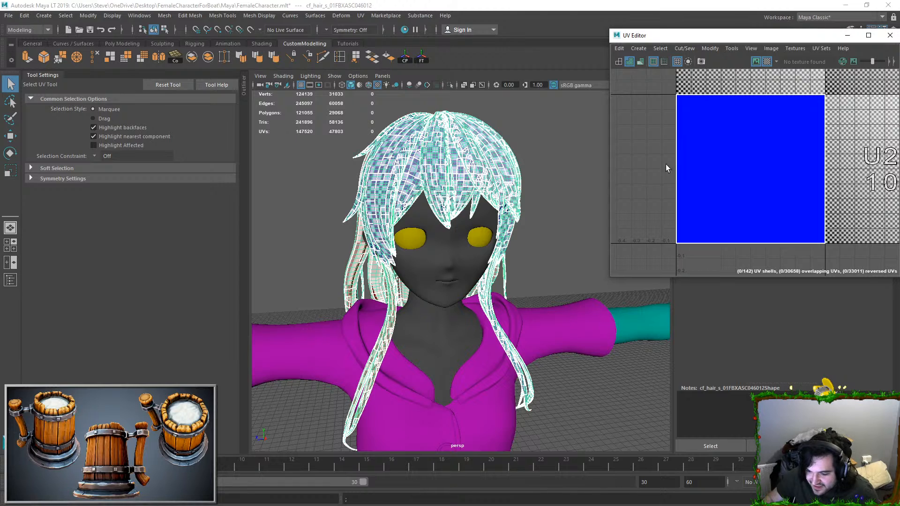
{"action": "scroll", "coordinate": [548, 170], "scroll_direction": "down", "scroll_amount": 3}
{"action": "scroll", "coordinate": [548, 169], "scroll_direction": "up", "scroll_amount": 3}
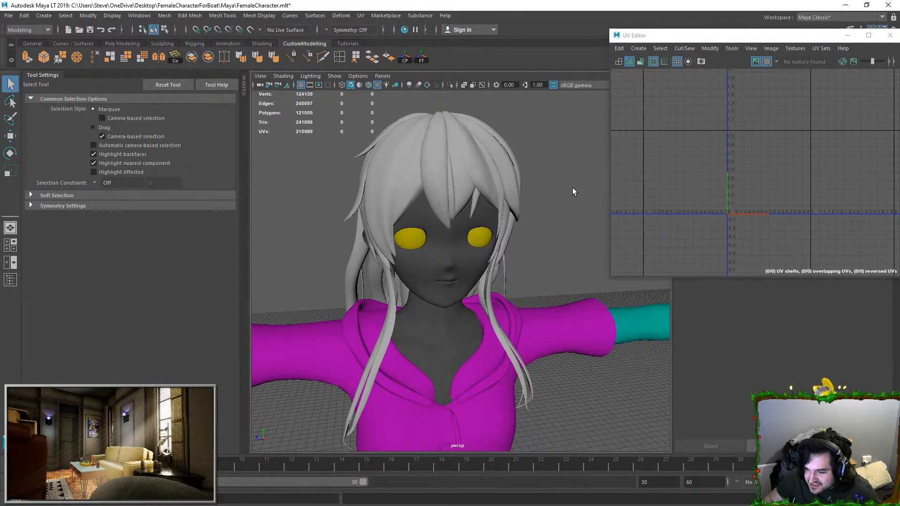
Step: Delete the hair mesh's construction history and restore the hair selection
{"action": "left_click", "coordinate": [533, 177]}
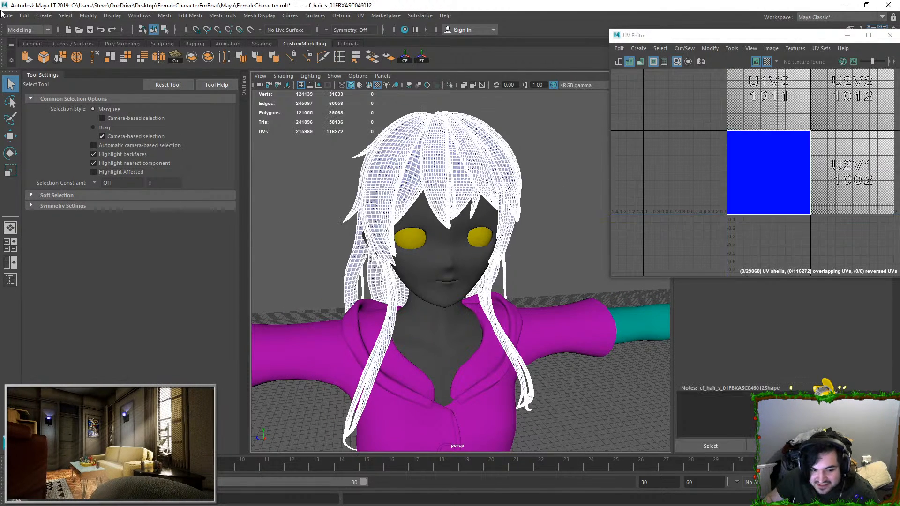
{"action": "left_click", "coordinate": [25, 15]}
{"action": "mouse_move", "coordinate": [80, 134]}
{"action": "left_click", "coordinate": [180, 140]}
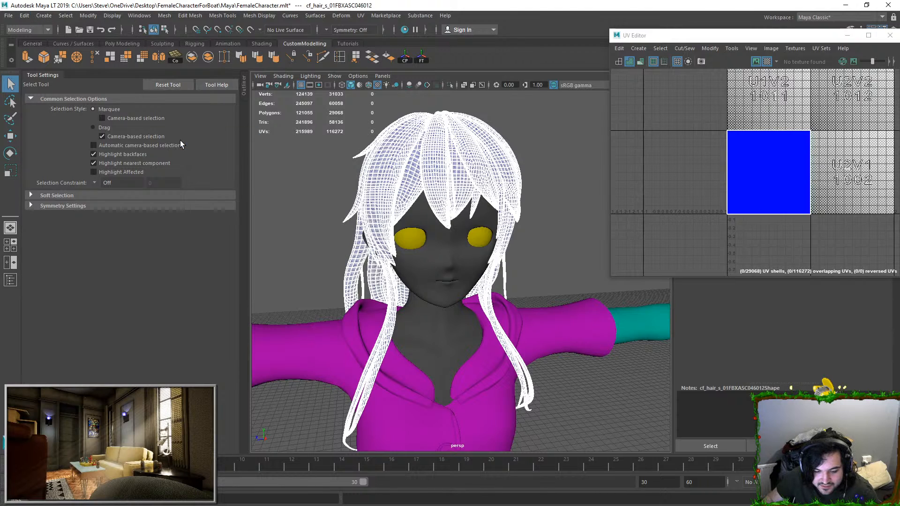
{"action": "left_click", "coordinate": [24, 15]}
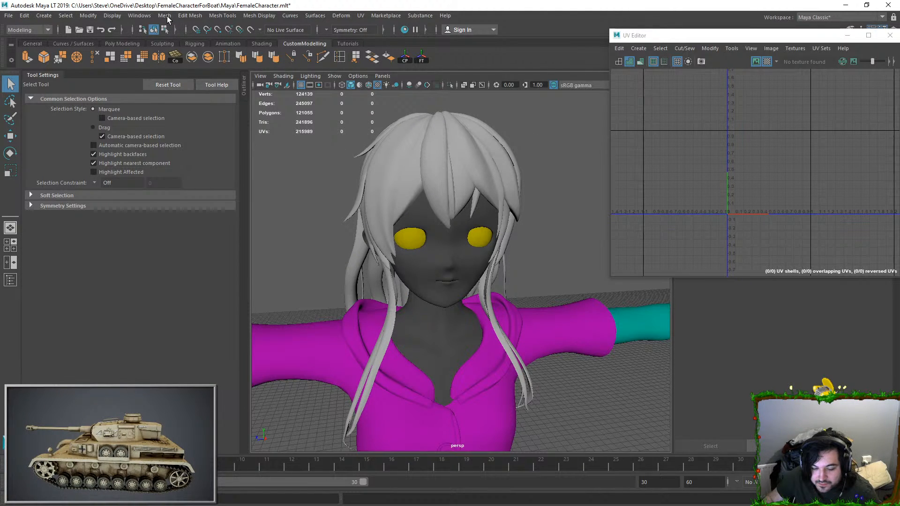
{"action": "key", "text": "ctrl+z"}
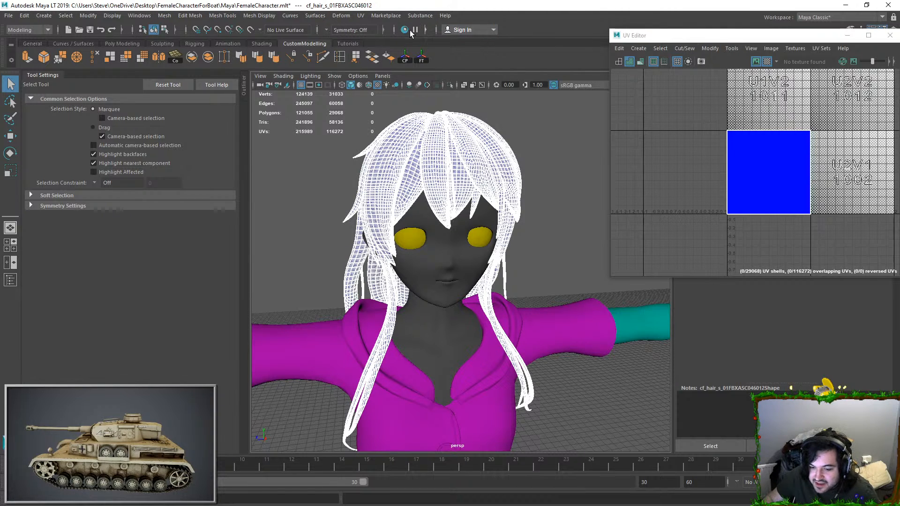
Step: Apply automatic UV mapping to the entire hair mesh
{"action": "left_click", "coordinate": [185, 19]}
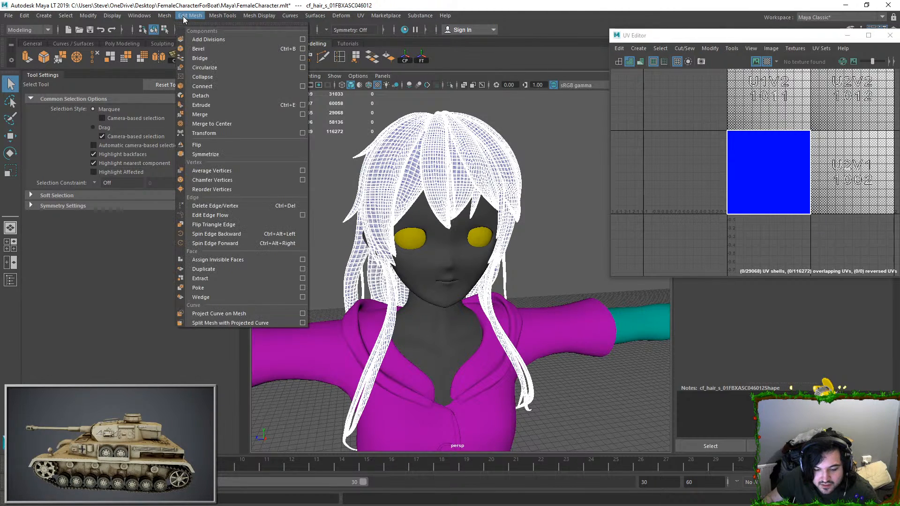
{"action": "left_click", "coordinate": [684, 48]}
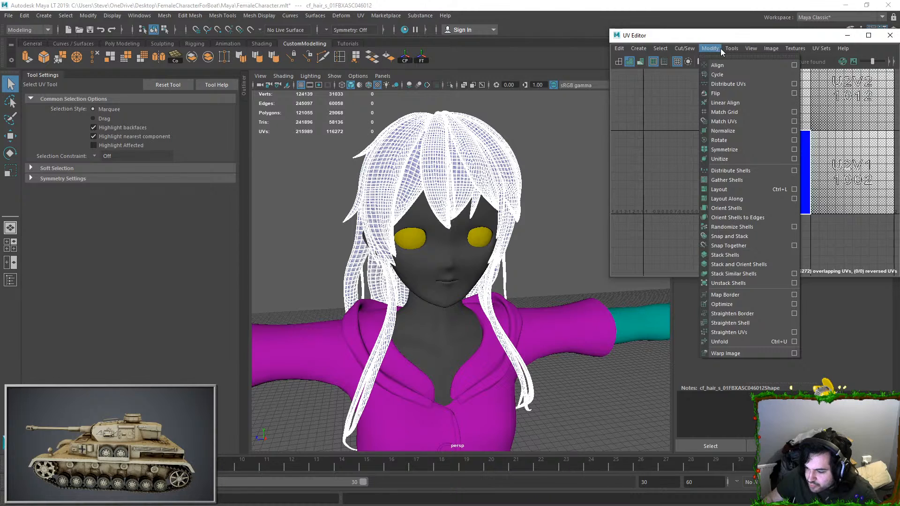
{"action": "left_click", "coordinate": [358, 17]}
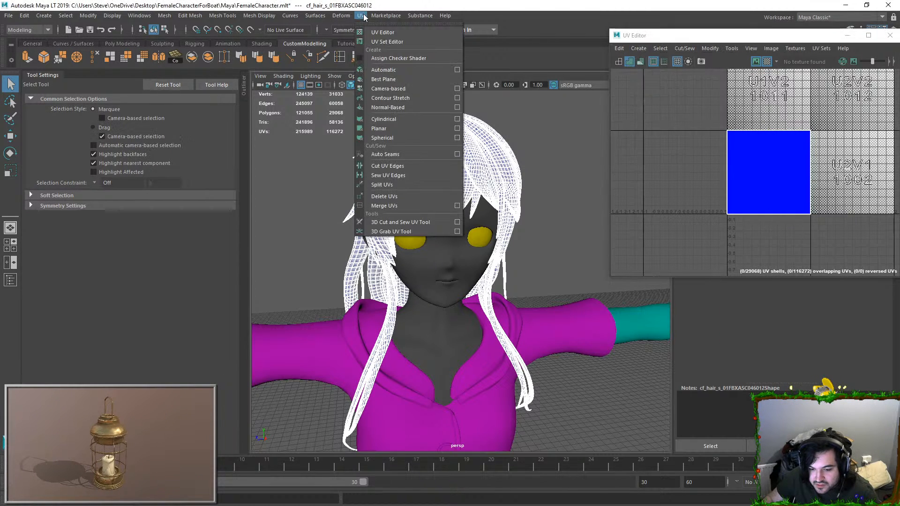
{"action": "left_click", "coordinate": [395, 72]}
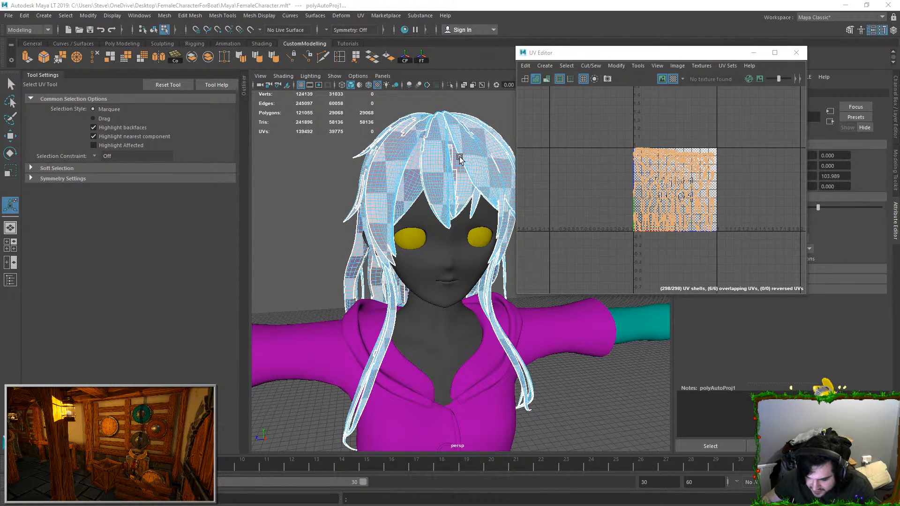
Step: Select connected faces on the front and side hair strands to examine how the shells are joined
{"action": "left_click", "coordinate": [371, 176]}
{"action": "key", "text": "F8"}
{"action": "left_click", "coordinate": [336, 163]}
{"action": "left_click", "coordinate": [370, 168]}
{"action": "left_click", "coordinate": [338, 164]}
{"action": "left_click", "coordinate": [419, 167]}
{"action": "left_click", "coordinate": [348, 183]}
{"action": "left_click_drag", "start_coordinate": [361, 188], "coordinate": [384, 195], "text": "alt"}
{"action": "right_click_drag", "start_coordinate": [384, 195], "coordinate": [492, 234], "text": "alt"}
{"action": "left_click_drag", "start_coordinate": [492, 235], "coordinate": [446, 275], "text": "alt"}
{"action": "left_click", "coordinate": [447, 215]}
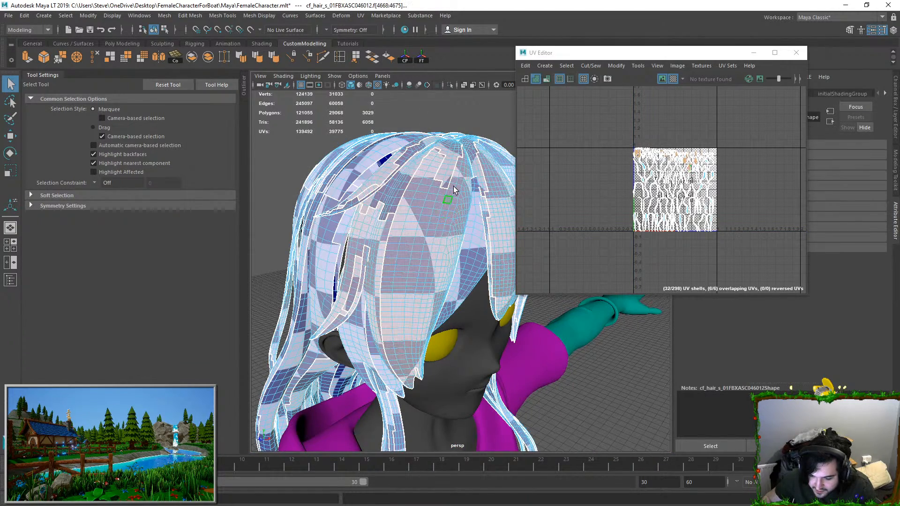
{"action": "left_click_drag", "start_coordinate": [454, 187], "coordinate": [439, 209], "text": "alt"}
Step: Separate the hair mesh into individual objects and clear the selection
{"action": "left_click", "coordinate": [431, 190]}
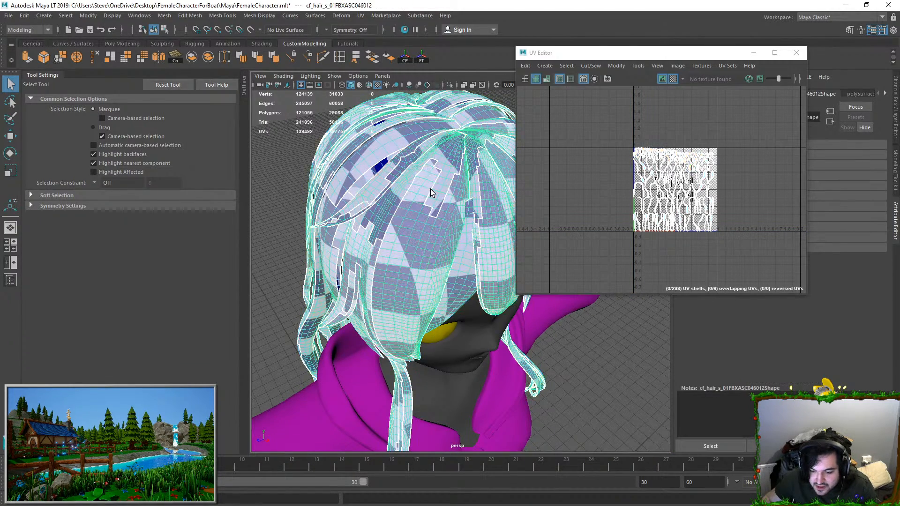
{"action": "left_click", "coordinate": [164, 16]}
{"action": "left_click", "coordinate": [184, 59]}
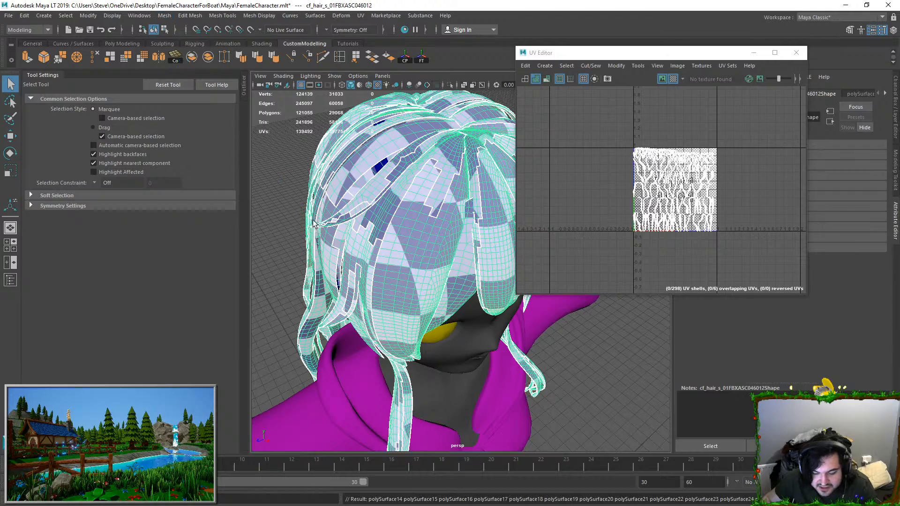
{"action": "left_click", "coordinate": [285, 182]}
Step: Select the separated hair pieces at the back and sides to check which strands each contains
{"action": "scroll", "coordinate": [325, 206], "scroll_direction": "down", "scroll_amount": 5}
{"action": "left_click", "coordinate": [417, 237]}
{"action": "left_click_drag", "start_coordinate": [417, 236], "coordinate": [492, 231], "text": "alt"}
{"action": "left_click", "coordinate": [377, 234]}
{"action": "left_click_drag", "start_coordinate": [378, 234], "coordinate": [421, 227], "text": "alt"}
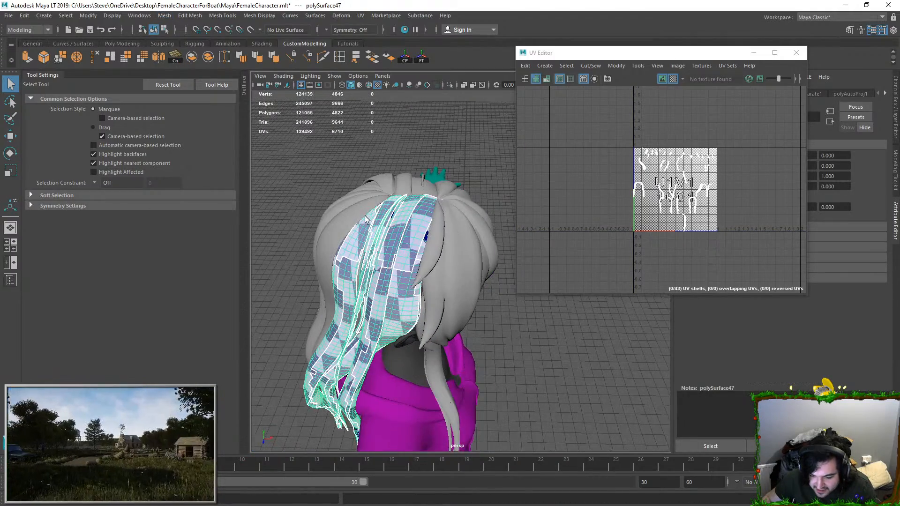
{"action": "left_click", "coordinate": [324, 224]}
{"action": "left_click_drag", "start_coordinate": [324, 224], "coordinate": [427, 286], "text": "alt"}
{"action": "left_click", "coordinate": [356, 276]}
{"action": "left_click", "coordinate": [429, 285]}
Step: Check the separated front fringe pieces by selecting them one after another from the front
{"action": "left_click_drag", "start_coordinate": [365, 284], "coordinate": [467, 237], "text": "alt"}
{"action": "left_click", "coordinate": [478, 253]}
{"action": "left_click", "coordinate": [424, 244]}
{"action": "left_click", "coordinate": [393, 229]}
{"action": "left_click_drag", "start_coordinate": [392, 229], "coordinate": [431, 215], "text": "alt"}
{"action": "key", "text": "w"}
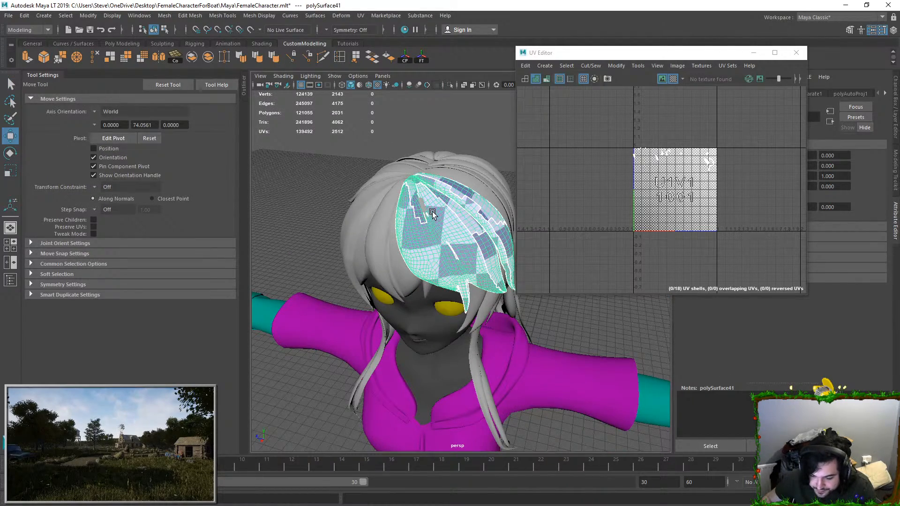
{"action": "left_click", "coordinate": [423, 206]}
{"action": "left_click_drag", "start_coordinate": [418, 253], "coordinate": [443, 272], "text": "alt"}
Step: Minimize the UV Editor and examine the small separated hair piece near the fringe's root up close
{"action": "left_click", "coordinate": [760, 51]}
{"action": "left_click", "coordinate": [576, 215]}
{"action": "scroll", "coordinate": [577, 215], "scroll_direction": "up", "scroll_amount": 5}
{"action": "left_click_drag", "start_coordinate": [450, 188], "coordinate": [417, 223], "text": "alt"}
{"action": "left_click", "coordinate": [370, 177]}
{"action": "left_click_drag", "start_coordinate": [370, 177], "coordinate": [382, 208], "text": "alt"}
{"action": "scroll", "coordinate": [437, 217], "scroll_direction": "down", "scroll_amount": 4}
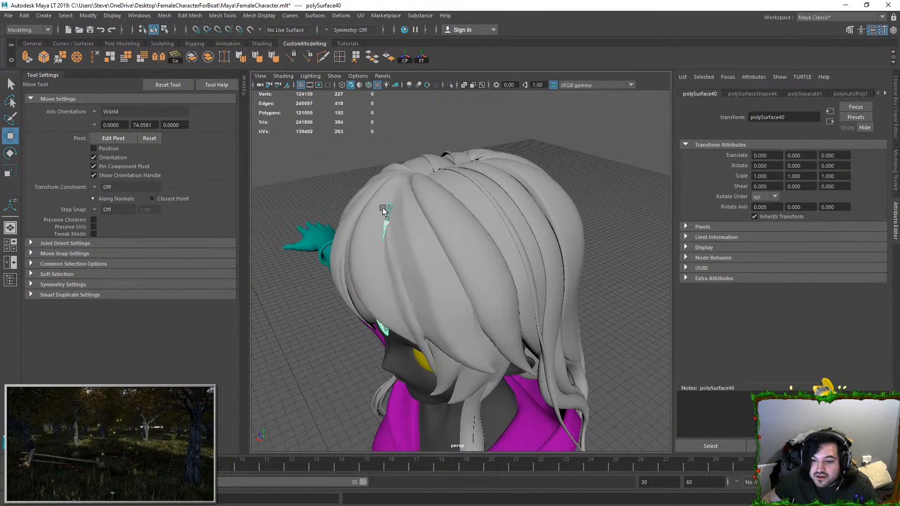
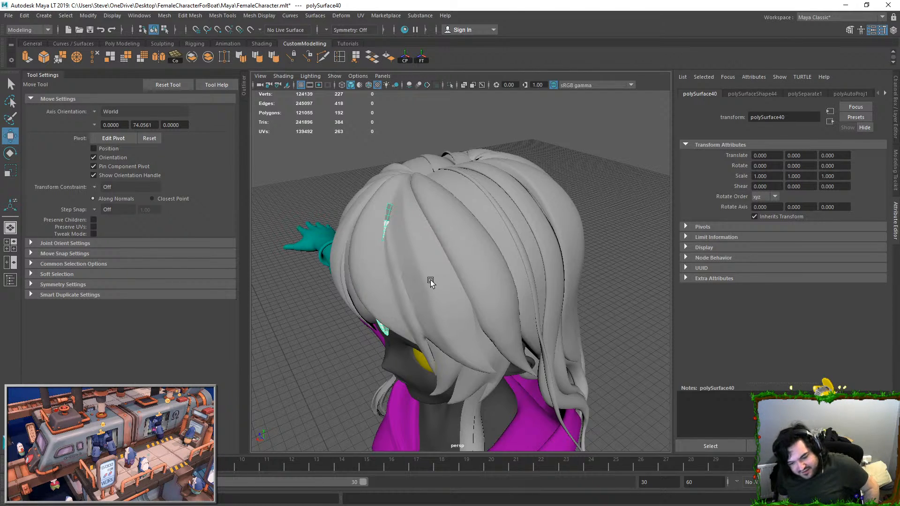
Step: Isolate the small hair strand poking through the fringe and select the vertex at its upper tip
{"action": "right_click_drag", "start_coordinate": [389, 211], "coordinate": [389, 176]}
{"action": "double_click", "coordinate": [388, 203]}
{"action": "key", "text": "f"}
{"action": "left_click_drag", "start_coordinate": [396, 234], "coordinate": [477, 103], "text": "alt"}
{"action": "right_click_drag", "start_coordinate": [453, 124], "coordinate": [471, 101]}
{"action": "left_click", "coordinate": [451, 85]}
{"action": "left_click_drag", "start_coordinate": [416, 141], "coordinate": [471, 142], "text": "alt"}
{"action": "right_click_drag", "start_coordinate": [445, 140], "coordinate": [416, 136]}
{"action": "left_click", "coordinate": [415, 111]}
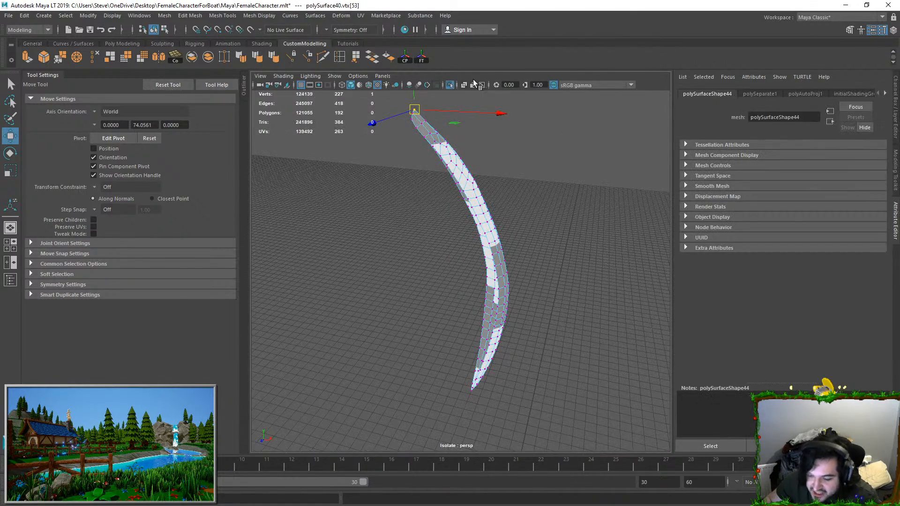
Step: Show the whole character again and add the second upper-tip vertex of the small strand to the selection
{"action": "left_click", "coordinate": [450, 85]}
{"action": "left_click_drag", "start_coordinate": [428, 131], "coordinate": [352, 174], "text": "alt"}
{"action": "key", "text": "ctrl+z"}
{"action": "left_click_drag", "start_coordinate": [404, 226], "coordinate": [337, 206], "text": "alt"}
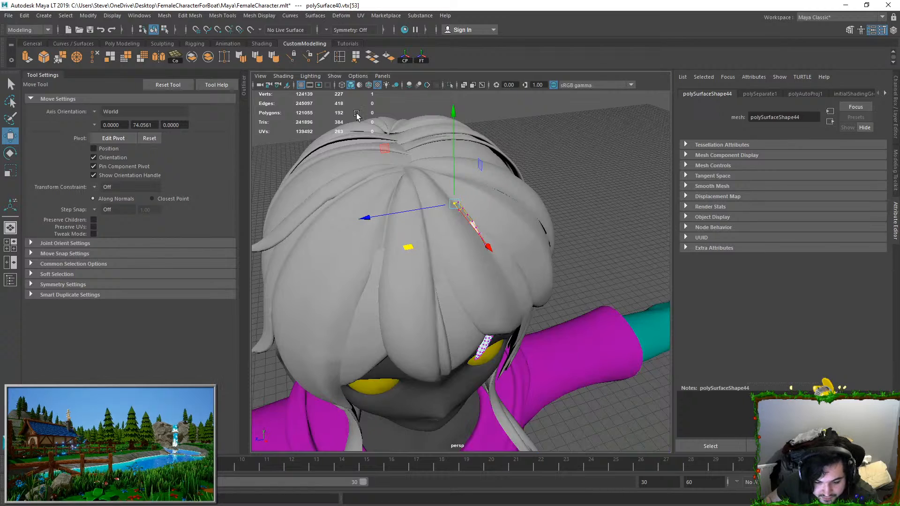
{"action": "scroll", "coordinate": [447, 137], "scroll_direction": "up", "scroll_amount": 5}
{"action": "left_click_drag", "start_coordinate": [448, 138], "coordinate": [438, 192], "text": "alt"}
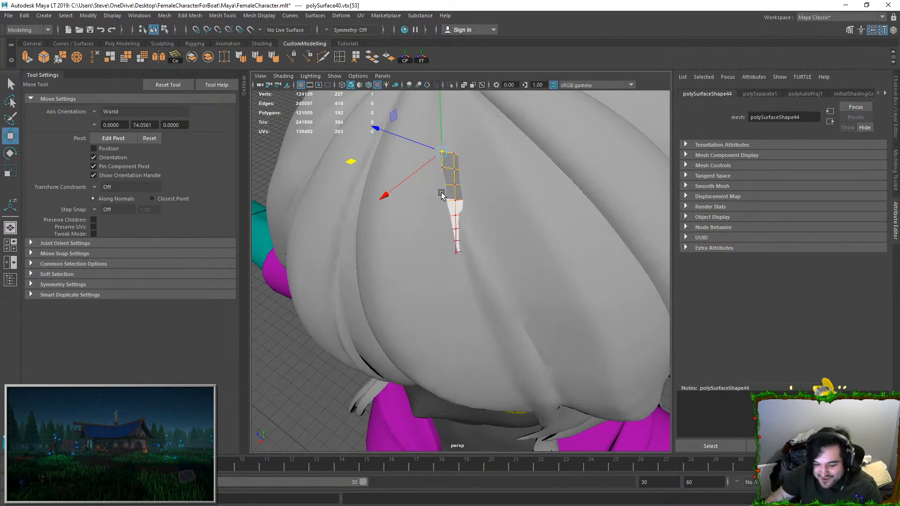
{"action": "left_click", "coordinate": [456, 153], "text": "shift"}
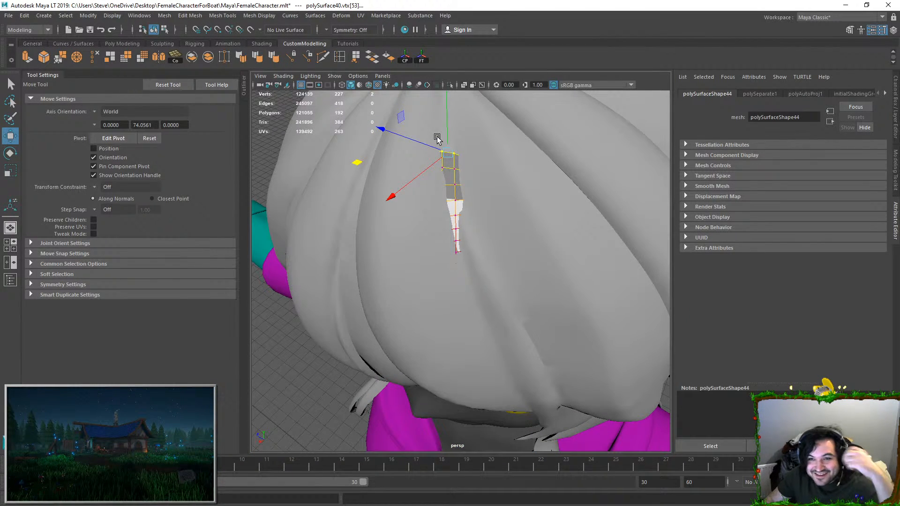
Step: Set the soft selection falloff radius to 2 and move the strand's upper-tip vertices down into the surrounding hair
{"action": "left_click", "coordinate": [80, 274]}
{"action": "left_click_drag", "start_coordinate": [127, 308], "coordinate": [126, 308]}
{"action": "left_click_drag", "start_coordinate": [260, 264], "coordinate": [303, 266], "text": "alt"}
{"action": "left_click_drag", "start_coordinate": [112, 307], "coordinate": [66, 302]}
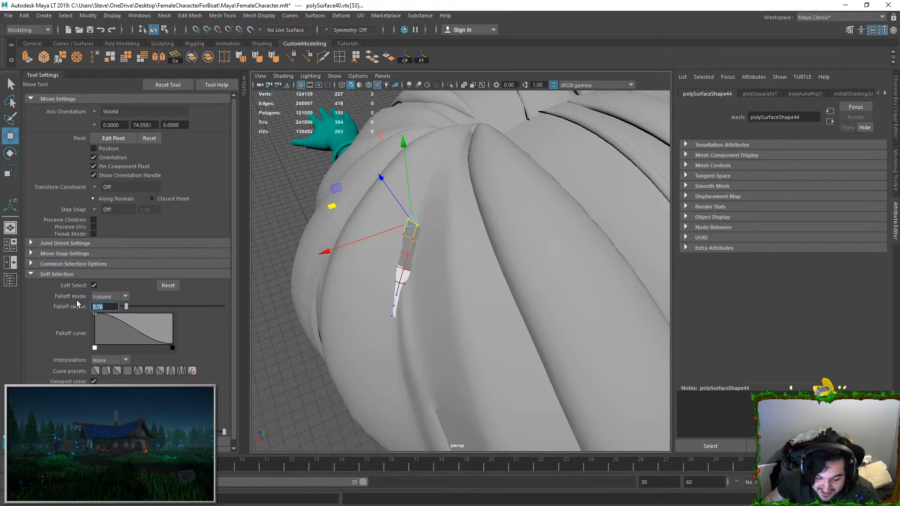
{"action": "type", "text": "1"}
{"action": "key", "text": "Return"}
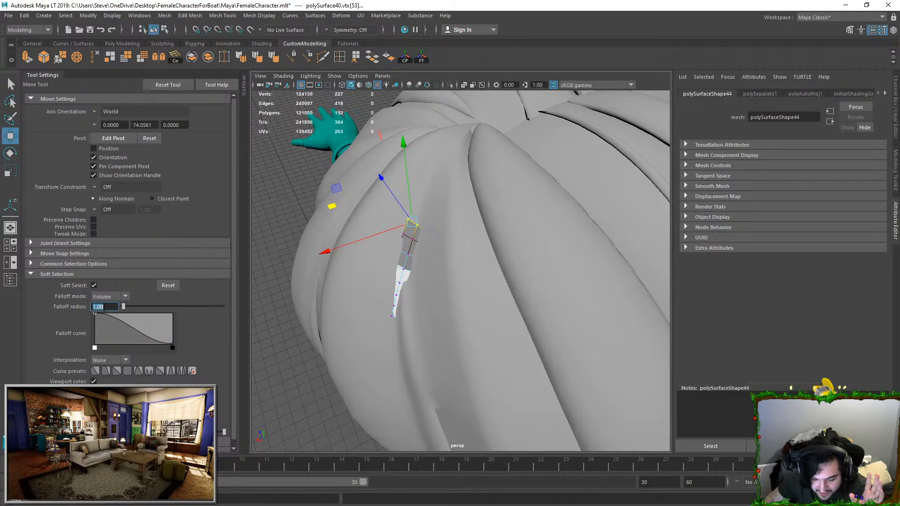
{"action": "type", "text": "2"}
{"action": "key", "text": "Return"}
{"action": "left_click_drag", "start_coordinate": [331, 207], "coordinate": [337, 204]}
{"action": "key", "text": "F8"}
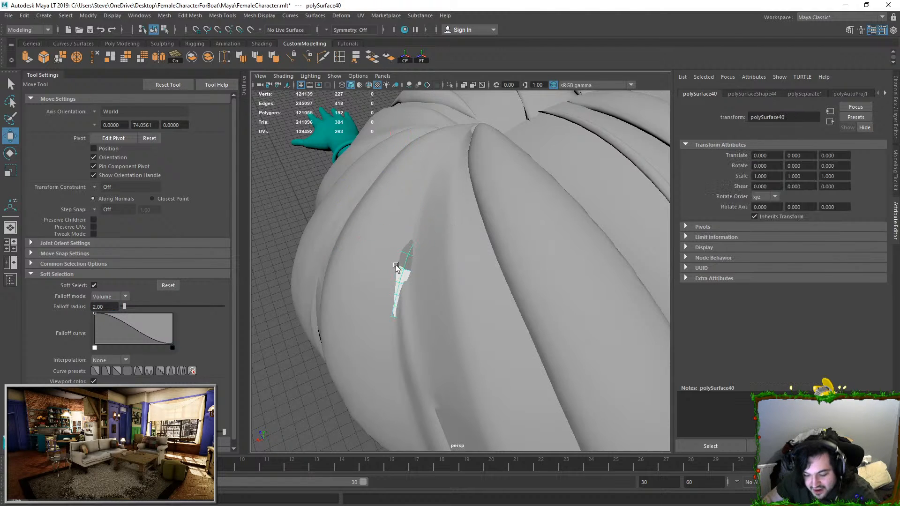
Step: Set the soft selection falloff radius to 4 and move the strand's exposed vertex so the strand sits beneath the hair
{"action": "mouse_move", "coordinate": [395, 256]}
{"action": "left_mouse_down", "text": "alt"}
{"action": "mouse_move", "coordinate": [324, 280]}
{"action": "mouse_move", "coordinate": [474, 245]}
{"action": "mouse_move", "coordinate": [400, 251]}
{"action": "left_mouse_up", "text": "alt"}
{"action": "left_click", "coordinate": [478, 252]}
{"action": "key", "text": "ctrl+z"}
{"action": "key", "text": "F8"}
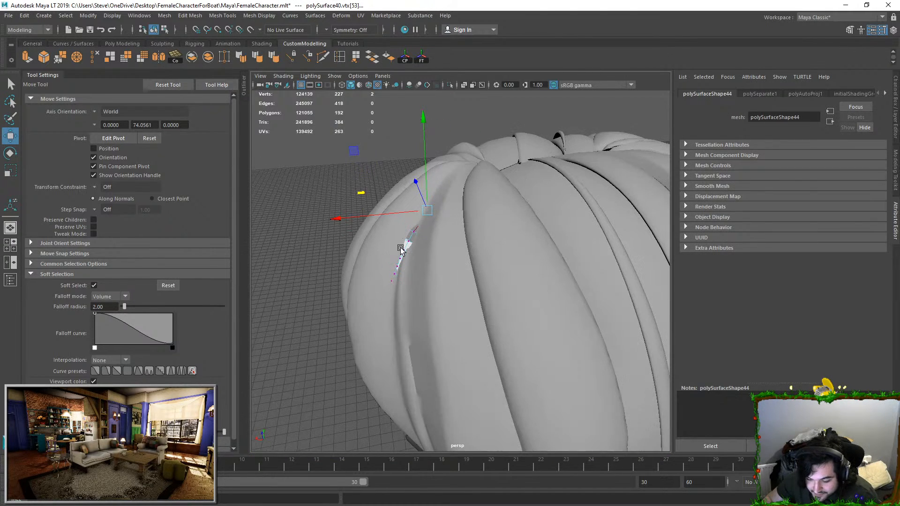
{"action": "left_click", "coordinate": [400, 250]}
{"action": "scroll", "coordinate": [403, 246], "scroll_direction": "up", "scroll_amount": 3}
{"action": "scroll", "coordinate": [404, 246], "scroll_direction": "up", "scroll_amount": 2}
{"action": "middle_click_drag", "start_coordinate": [404, 246], "coordinate": [476, 287], "text": "alt"}
{"action": "left_click_drag", "start_coordinate": [111, 307], "coordinate": [34, 314]}
{"action": "type", "text": "4"}
{"action": "key", "text": "Return"}
{"action": "key", "text": "F8"}
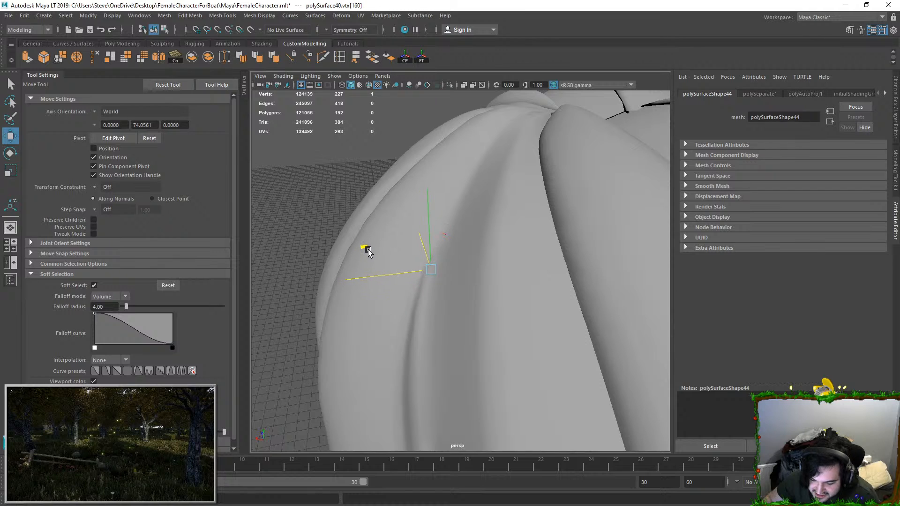
Step: Select the large front hair piece covering the face and isolate it in the viewport
{"action": "scroll", "coordinate": [477, 171], "scroll_direction": "down", "scroll_amount": 5}
{"action": "left_click", "coordinate": [384, 220]}
{"action": "left_click_drag", "start_coordinate": [366, 239], "coordinate": [473, 253], "text": "alt"}
{"action": "left_click", "coordinate": [483, 323]}
{"action": "left_click_drag", "start_coordinate": [483, 324], "coordinate": [574, 148], "text": "alt"}
{"action": "left_click", "coordinate": [574, 148]}
{"action": "left_click", "coordinate": [454, 237]}
{"action": "left_click_drag", "start_coordinate": [564, 187], "coordinate": [480, 255], "text": "alt"}
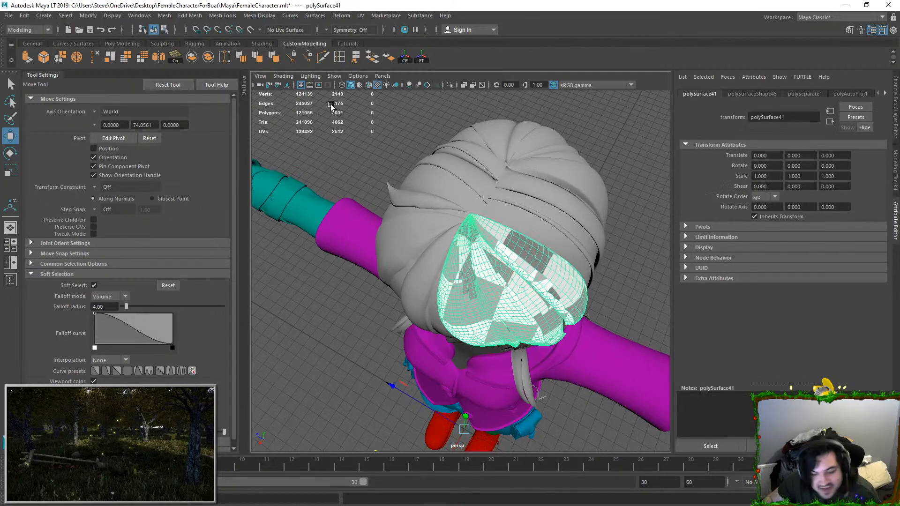
{"action": "left_click", "coordinate": [449, 85]}
Step: Examine the isolated front hair mesh from its crown down to the pointed lower strands
{"action": "scroll", "coordinate": [438, 260], "scroll_direction": "up", "scroll_amount": 5}
{"action": "middle_click_drag", "start_coordinate": [437, 259], "coordinate": [489, 321], "text": "alt"}
{"action": "left_click_drag", "start_coordinate": [489, 321], "coordinate": [507, 185], "text": "alt"}
{"action": "left_click", "coordinate": [487, 187]}
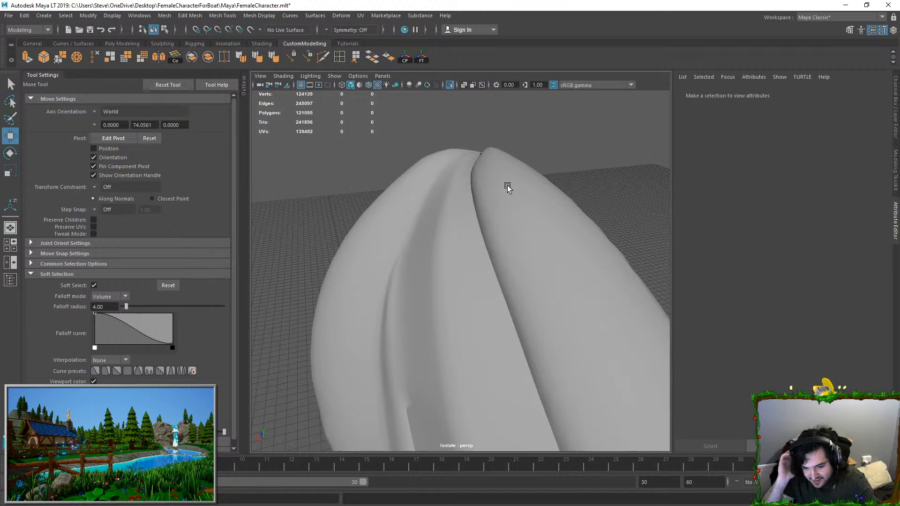
{"action": "left_click_drag", "start_coordinate": [555, 175], "coordinate": [496, 231], "text": "alt"}
{"action": "left_click", "coordinate": [496, 231]}
{"action": "left_click_drag", "start_coordinate": [490, 181], "coordinate": [482, 172], "text": "alt"}
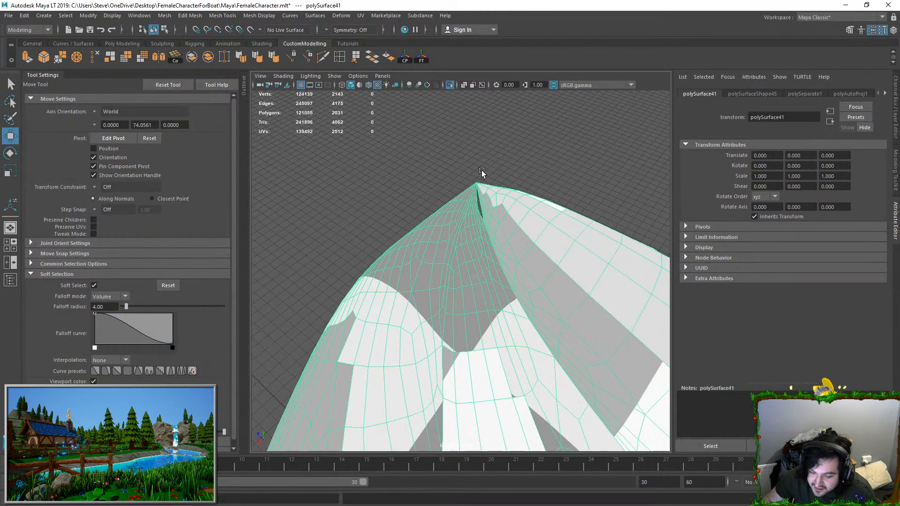
{"action": "left_click_drag", "start_coordinate": [502, 221], "coordinate": [409, 209], "text": "alt"}
{"action": "left_click", "coordinate": [561, 140]}
{"action": "left_click", "coordinate": [454, 227]}
{"action": "scroll", "coordinate": [434, 244], "scroll_direction": "down", "scroll_amount": 8}
{"action": "left_click_drag", "start_coordinate": [436, 304], "coordinate": [422, 282], "text": "alt"}
{"action": "scroll", "coordinate": [429, 274], "scroll_direction": "up", "scroll_amount": 5}
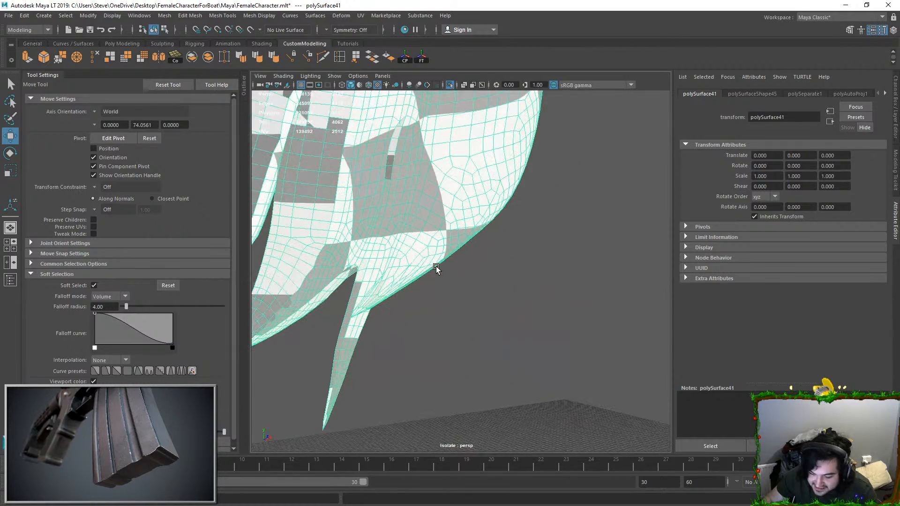
Step: Open the UV Editor for the front hair piece and convert the selection to all its faces
{"action": "left_click", "coordinate": [360, 15]}
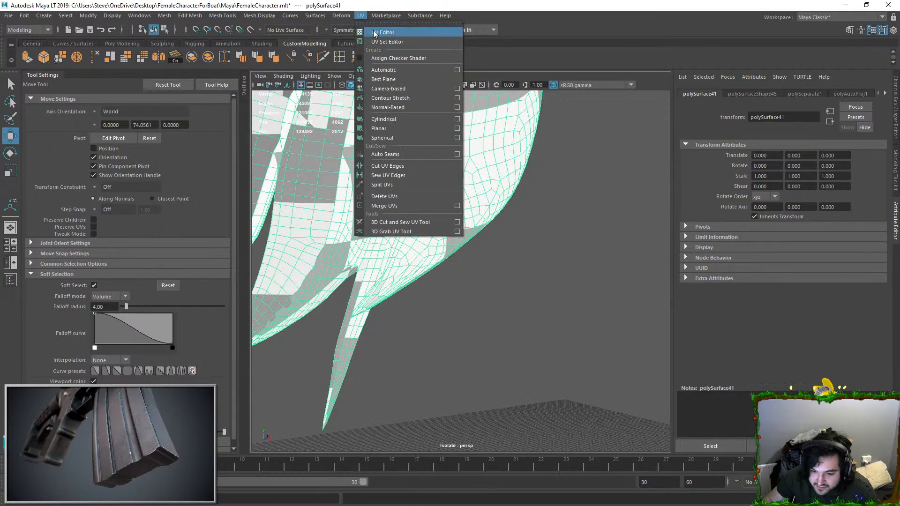
{"action": "left_click", "coordinate": [376, 34]}
{"action": "left_click_drag", "start_coordinate": [406, 189], "coordinate": [429, 214], "text": "alt"}
{"action": "left_click", "coordinate": [388, 57]}
{"action": "left_click", "coordinate": [464, 310]}
{"action": "left_click_drag", "start_coordinate": [472, 281], "coordinate": [426, 232], "text": "alt"}
{"action": "left_click", "coordinate": [446, 201]}
{"action": "key", "text": "ctrl+F11"}
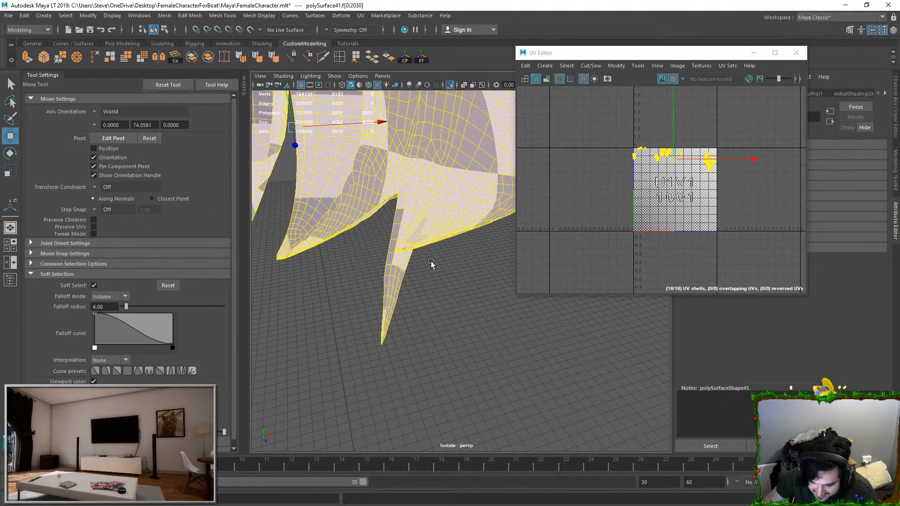
Step: Turn off the checker map display on the hair piece and clear the face selection
{"action": "middle_click_drag", "start_coordinate": [428, 261], "coordinate": [433, 271], "text": "alt"}
{"action": "left_click", "coordinate": [673, 79]}
{"action": "left_click_drag", "start_coordinate": [451, 221], "coordinate": [524, 165], "text": "alt"}
{"action": "left_click", "coordinate": [458, 265]}
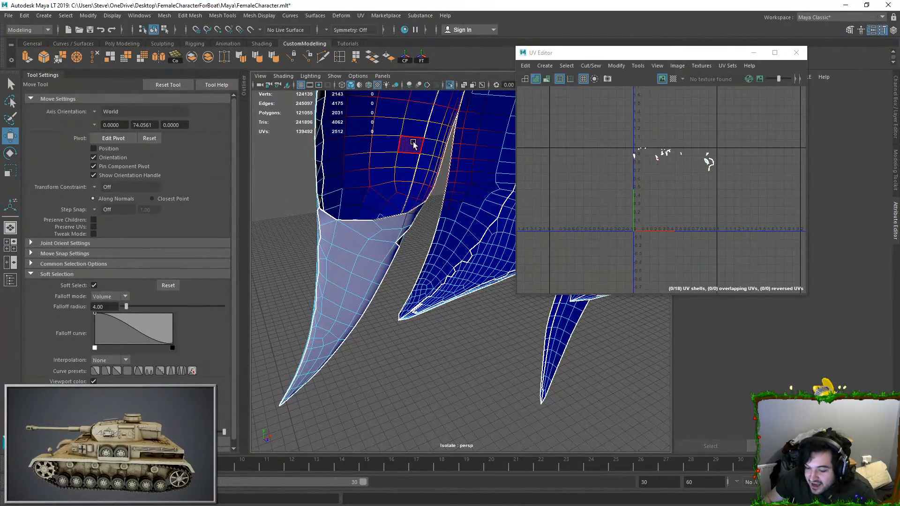
Step: Unitize the UVs of the entire hair piece and scale them down in the UV Editor
{"action": "left_click", "coordinate": [439, 147]}
{"action": "left_click", "coordinate": [617, 68]}
{"action": "left_click", "coordinate": [625, 176]}
{"action": "scroll", "coordinate": [658, 178], "scroll_direction": "down", "scroll_amount": 3}
{"action": "left_click_drag", "start_coordinate": [612, 125], "coordinate": [777, 235]}
{"action": "key", "text": "r"}
{"action": "left_click_drag", "start_coordinate": [669, 185], "coordinate": [619, 190]}
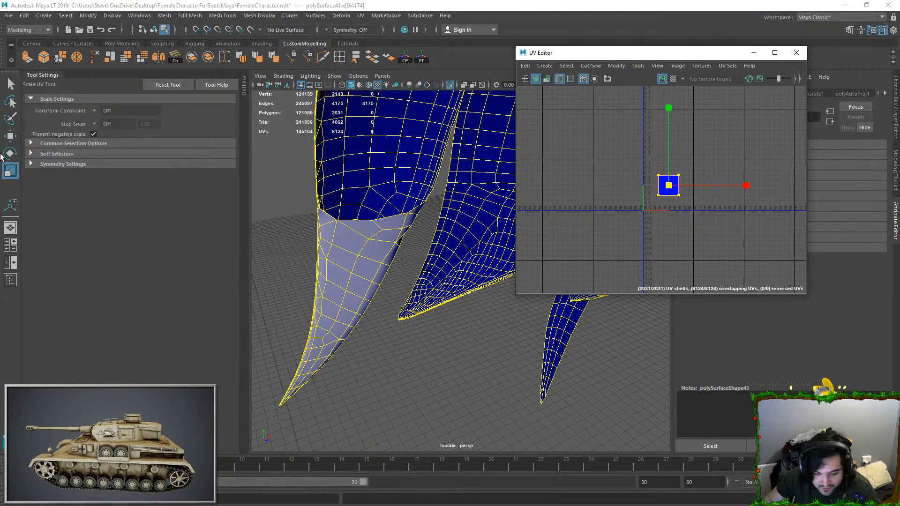
Step: Turn off soft selection for the Scale tool
{"action": "left_click", "coordinate": [65, 167]}
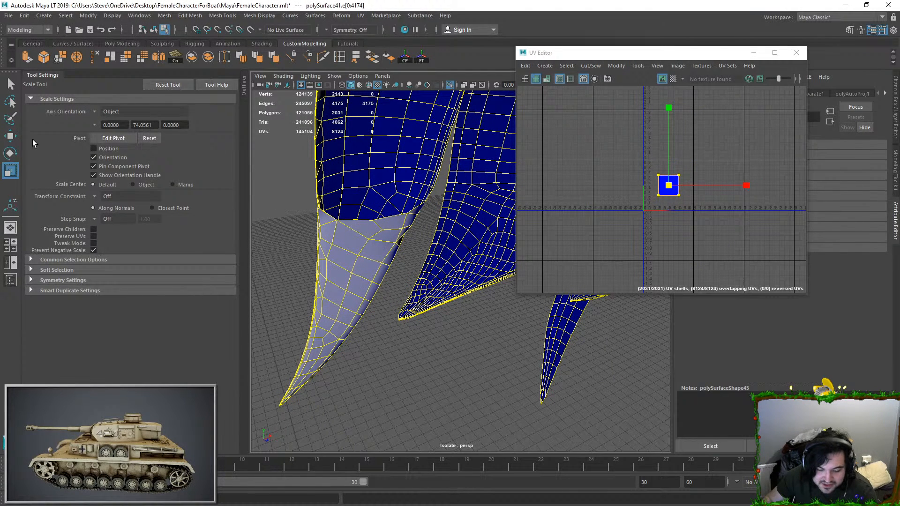
{"action": "left_click", "coordinate": [74, 273]}
{"action": "left_click", "coordinate": [95, 282]}
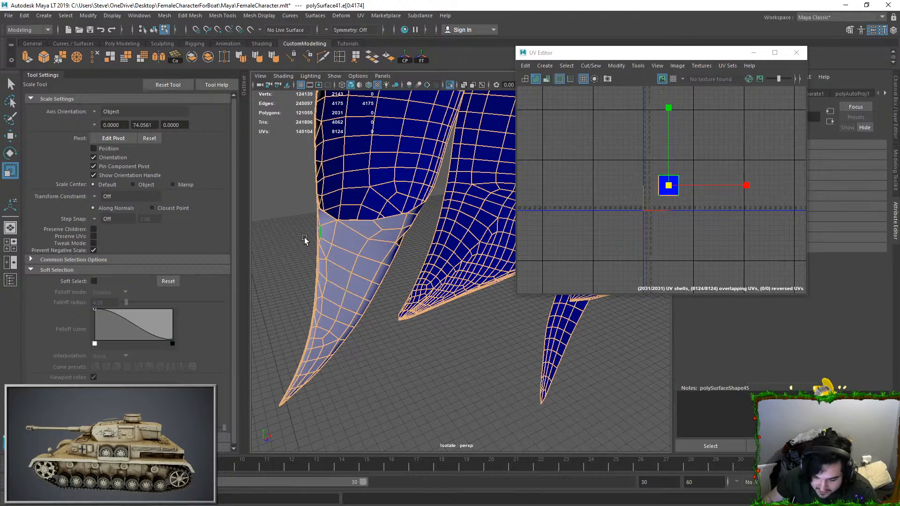
Step: With all edges selected, start a UV seam by deselecting the first edges along the side of a hanging strand
{"action": "left_click_drag", "start_coordinate": [303, 237], "coordinate": [359, 238], "text": "alt"}
{"action": "left_click_drag", "start_coordinate": [324, 263], "coordinate": [475, 248], "text": "alt"}
{"action": "key", "text": "ctrl+z"}
{"action": "left_click_drag", "start_coordinate": [451, 288], "coordinate": [428, 287], "text": "alt"}
{"action": "double_click", "coordinate": [433, 306], "text": "ctrl"}
{"action": "left_click_drag", "start_coordinate": [455, 254], "coordinate": [408, 257], "text": "alt"}
{"action": "key", "text": "ctrl+z"}
{"action": "scroll", "coordinate": [391, 216], "scroll_direction": "up", "scroll_amount": 5}
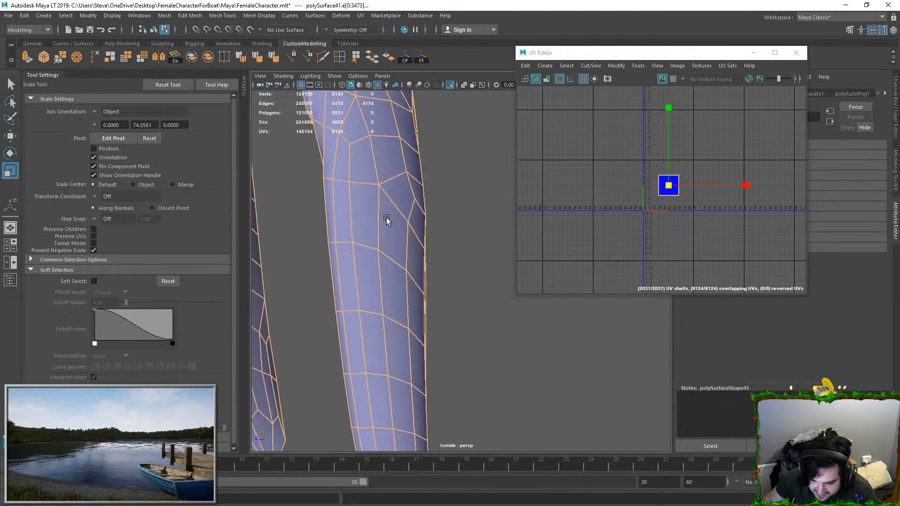
{"action": "left_click_drag", "start_coordinate": [392, 217], "coordinate": [389, 208], "text": "alt"}
{"action": "middle_click_drag", "start_coordinate": [388, 208], "coordinate": [409, 285], "text": "alt"}
{"action": "left_click", "coordinate": [346, 279], "text": "ctrl"}
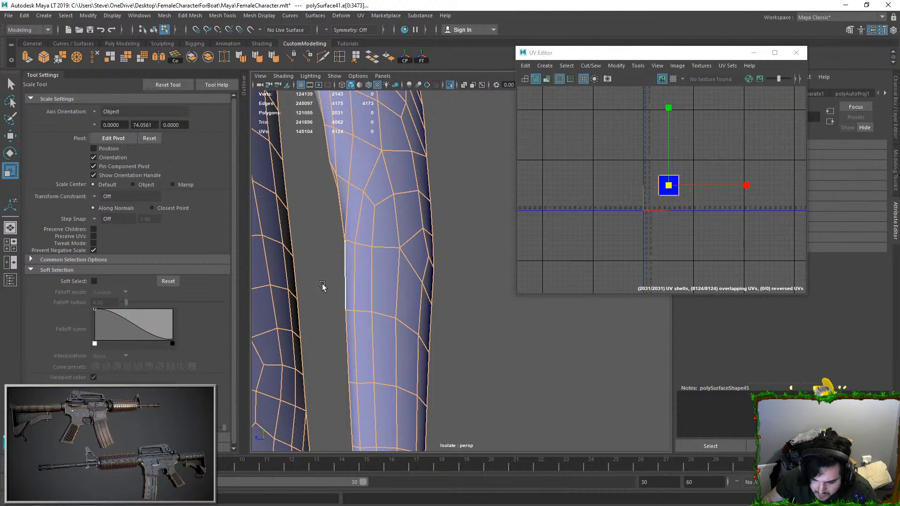
{"action": "left_click", "coordinate": [351, 219], "text": "ctrl"}
{"action": "scroll", "coordinate": [370, 223], "scroll_direction": "up", "scroll_amount": 5}
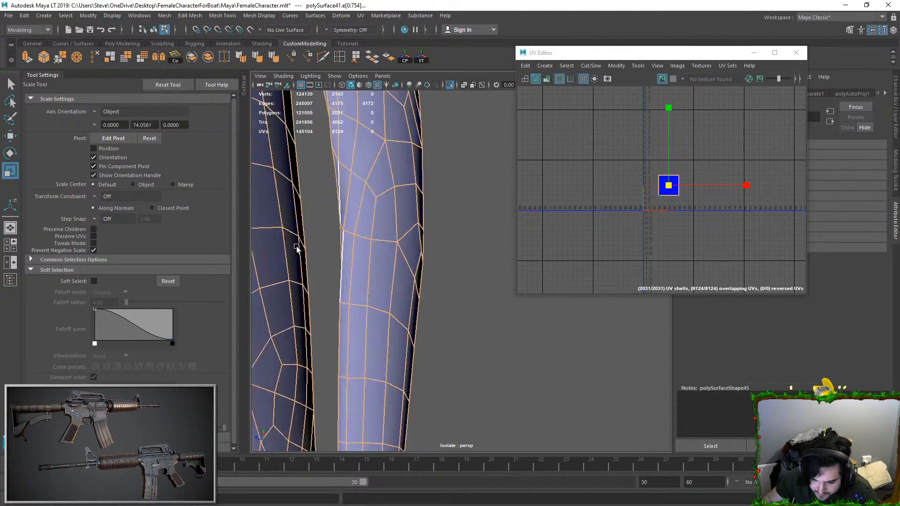
Step: Continue the seam by deselecting the edges running up the strand's inner side to where it meets the hair above
{"action": "left_click_drag", "start_coordinate": [380, 223], "coordinate": [375, 235], "text": "alt"}
{"action": "left_click", "coordinate": [437, 155], "text": "shift"}
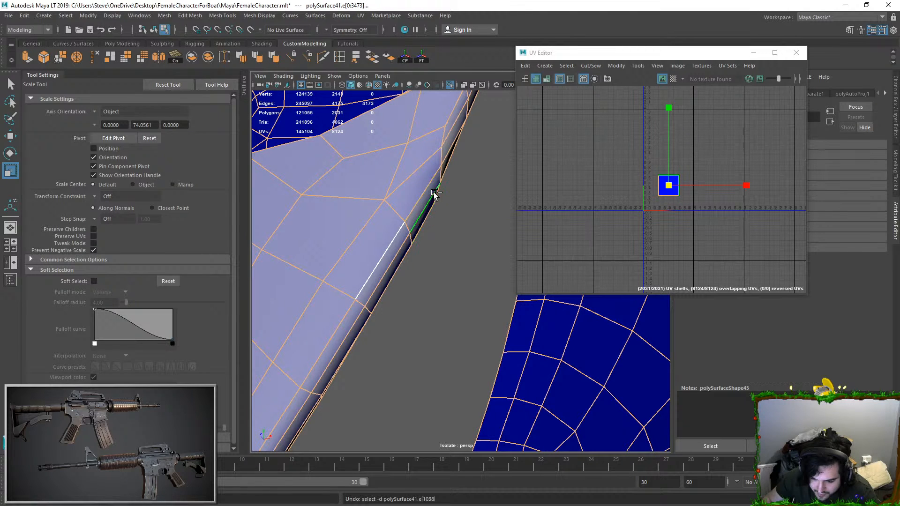
{"action": "left_click", "coordinate": [435, 165], "text": "ctrl"}
{"action": "left_click", "coordinate": [441, 156], "text": "ctrl"}
{"action": "left_click", "coordinate": [442, 144], "text": "ctrl"}
{"action": "middle_click_drag", "start_coordinate": [442, 142], "coordinate": [449, 225], "text": "alt"}
{"action": "left_click", "coordinate": [465, 193], "text": "ctrl"}
{"action": "left_click", "coordinate": [486, 151], "text": "ctrl"}
{"action": "left_click", "coordinate": [504, 115], "text": "ctrl"}
{"action": "scroll", "coordinate": [426, 290], "scroll_direction": "down", "scroll_amount": 5}
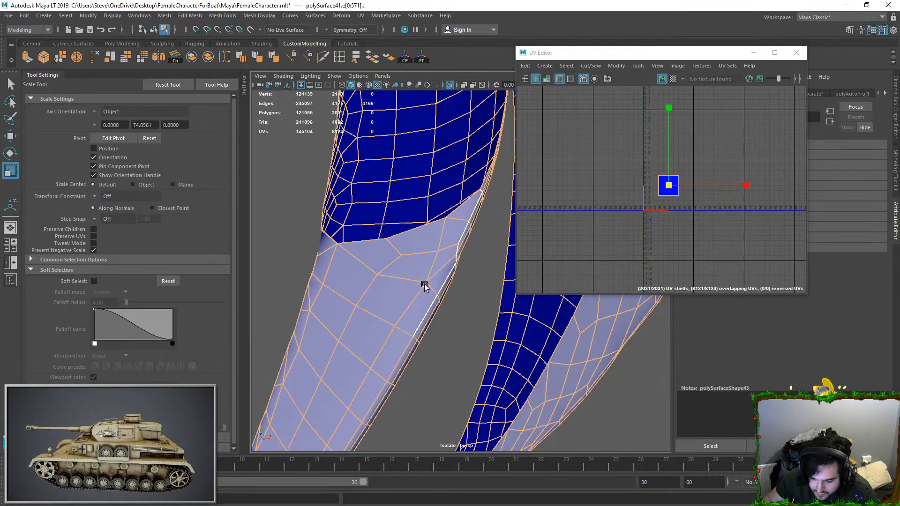
Step: Deselect further seam edges downward along the middle of the strand's inner side
{"action": "middle_click_drag", "start_coordinate": [426, 291], "coordinate": [451, 171], "text": "alt"}
{"action": "left_click", "coordinate": [434, 222], "text": "ctrl"}
{"action": "left_click", "coordinate": [432, 221], "text": "ctrl"}
{"action": "left_click", "coordinate": [402, 268], "text": "ctrl"}
{"action": "left_click", "coordinate": [388, 288], "text": "ctrl"}
{"action": "middle_click_drag", "start_coordinate": [339, 358], "coordinate": [448, 207], "text": "alt"}
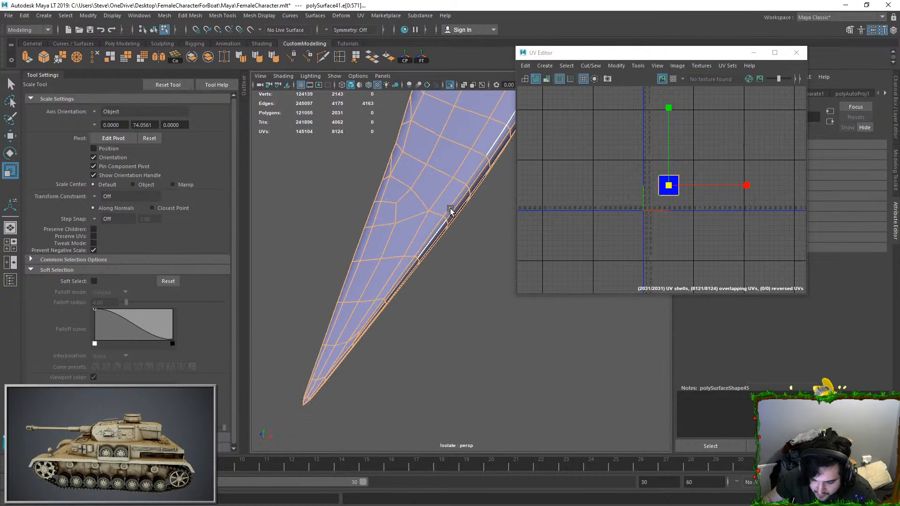
Step: Undo the stray edge picks and deselect the correct seam edges along the strand's lower side
{"action": "key", "text": "ctrl+z"}
{"action": "key", "text": "ctrl+z"}
{"action": "left_click", "coordinate": [432, 236], "text": "ctrl"}
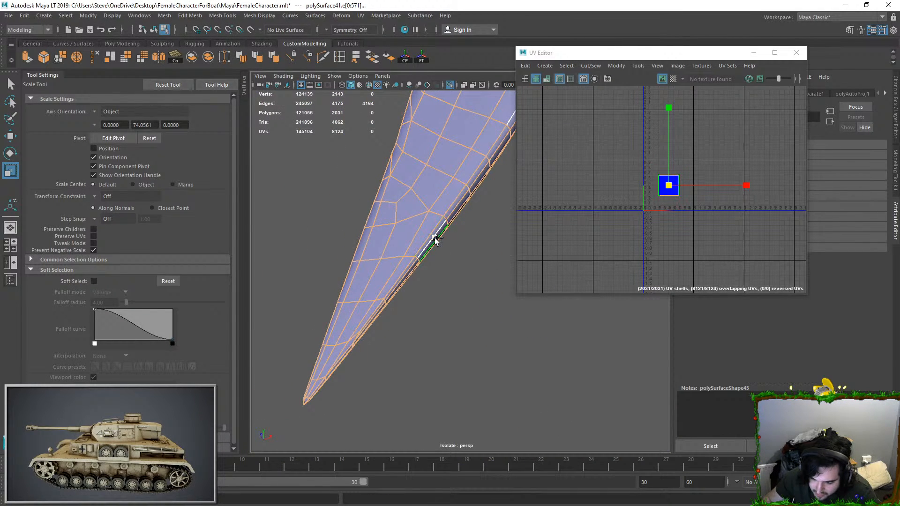
{"action": "left_click", "coordinate": [436, 241], "text": "ctrl"}
{"action": "key", "text": "ctrl+z"}
{"action": "key", "text": "ctrl+z"}
{"action": "left_click", "coordinate": [493, 146], "text": "ctrl"}
{"action": "left_click", "coordinate": [475, 168], "text": "ctrl"}
{"action": "left_click", "coordinate": [459, 191], "text": "ctrl"}
{"action": "left_click", "coordinate": [439, 225], "text": "ctrl"}
{"action": "left_click", "coordinate": [410, 264], "text": "ctrl"}
Step: Deselect the remaining seam edges down to the strand's pointed tip
{"action": "middle_click_drag", "start_coordinate": [376, 299], "coordinate": [432, 214], "text": "alt"}
{"action": "left_click", "coordinate": [433, 218], "text": "ctrl"}
{"action": "scroll", "coordinate": [423, 239], "scroll_direction": "up", "scroll_amount": 5}
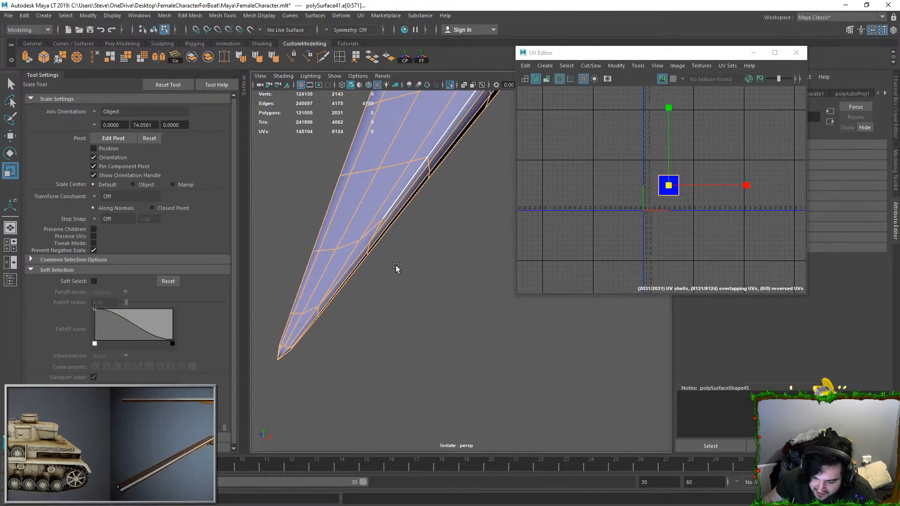
{"action": "left_click", "coordinate": [375, 229], "text": "ctrl"}
{"action": "left_click", "coordinate": [361, 254], "text": "ctrl"}
{"action": "middle_click_drag", "start_coordinate": [332, 359], "coordinate": [408, 289], "text": "alt"}
{"action": "scroll", "coordinate": [408, 289], "scroll_direction": "up", "scroll_amount": 5}
{"action": "left_click", "coordinate": [317, 244], "text": "ctrl"}
{"action": "left_click", "coordinate": [298, 283], "text": "ctrl"}
{"action": "middle_click_drag", "start_coordinate": [291, 331], "coordinate": [372, 244], "text": "alt"}
{"action": "left_click_drag", "start_coordinate": [372, 244], "coordinate": [392, 268], "text": "alt"}
Step: Move and sew the UVs along the selected edges and unfold the resulting hair shells
{"action": "left_click", "coordinate": [622, 68]}
{"action": "left_click", "coordinate": [605, 149]}
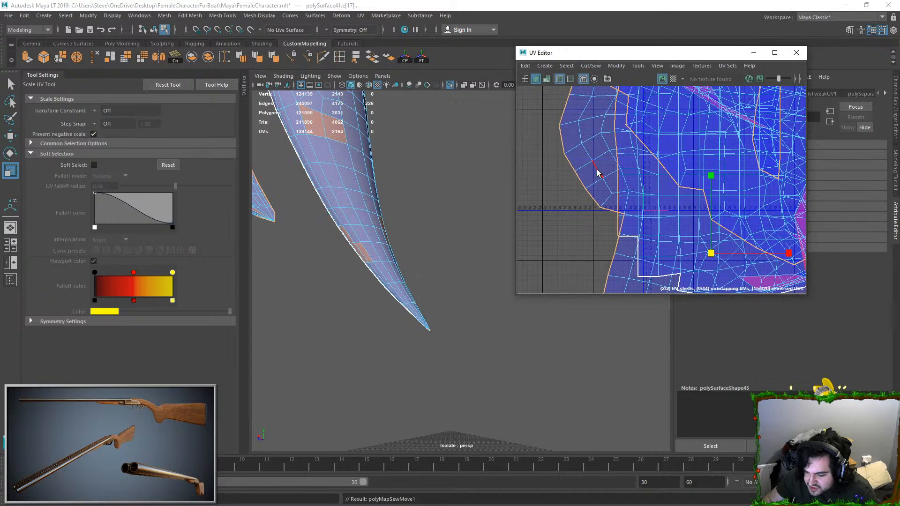
{"action": "scroll", "coordinate": [718, 206], "scroll_direction": "up", "scroll_amount": 10}
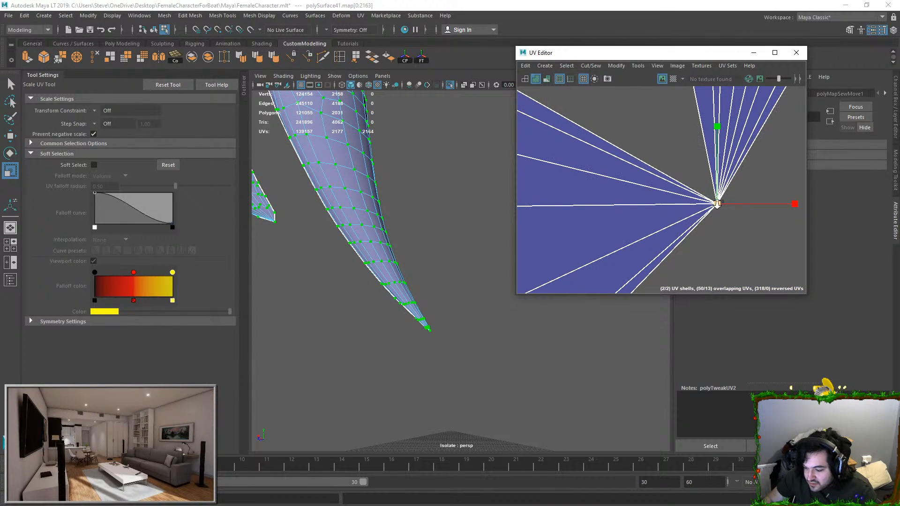
{"action": "scroll", "coordinate": [724, 209], "scroll_direction": "up", "scroll_amount": 3}
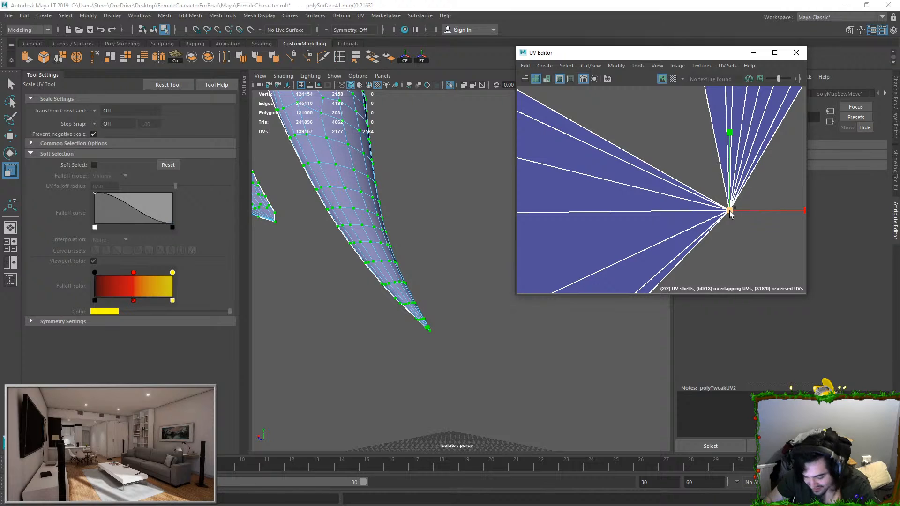
{"action": "key", "text": "f"}
{"action": "scroll", "coordinate": [717, 220], "scroll_direction": "up", "scroll_amount": 3}
{"action": "left_click", "coordinate": [699, 178]}
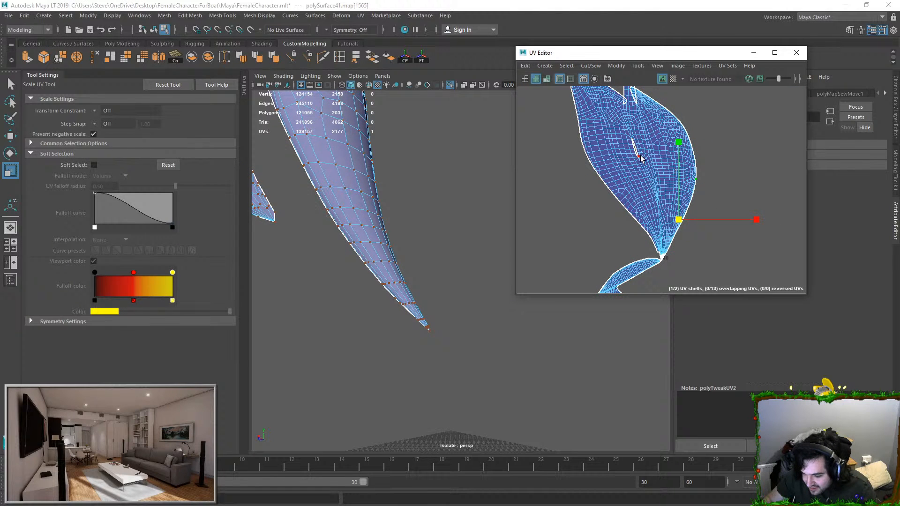
Step: Select all UVs of the hair piece and lay out its shells in the UV Editor
{"action": "double_click", "coordinate": [669, 191]}
{"action": "left_click_drag", "start_coordinate": [639, 161], "coordinate": [396, 177]}
{"action": "key", "text": "ctrl+z"}
{"action": "left_click_drag", "start_coordinate": [342, 168], "coordinate": [407, 178], "text": "alt"}
{"action": "scroll", "coordinate": [594, 198], "scroll_direction": "down", "scroll_amount": 4}
{"action": "left_click_drag", "start_coordinate": [593, 196], "coordinate": [670, 258]}
{"action": "left_click_drag", "start_coordinate": [559, 110], "coordinate": [679, 250]}
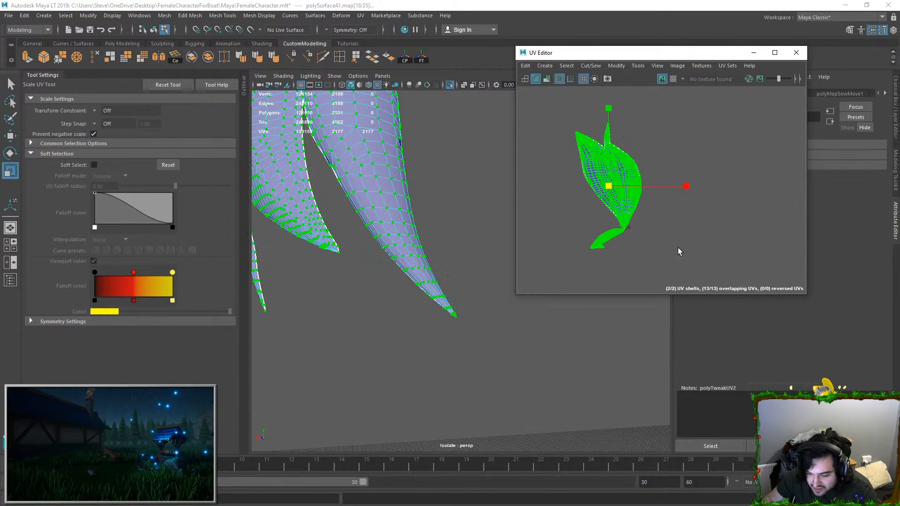
{"action": "left_click_drag", "start_coordinate": [612, 180], "coordinate": [544, 189]}
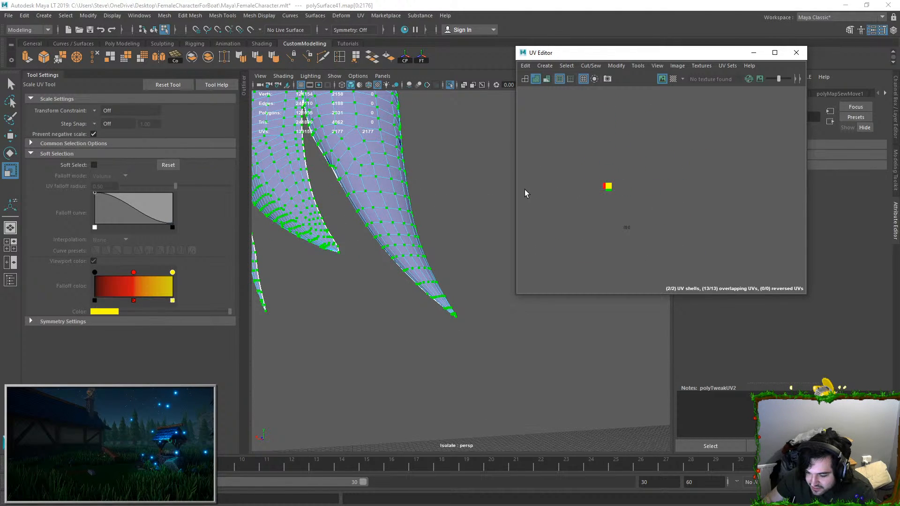
{"action": "key", "text": "ctrl+z"}
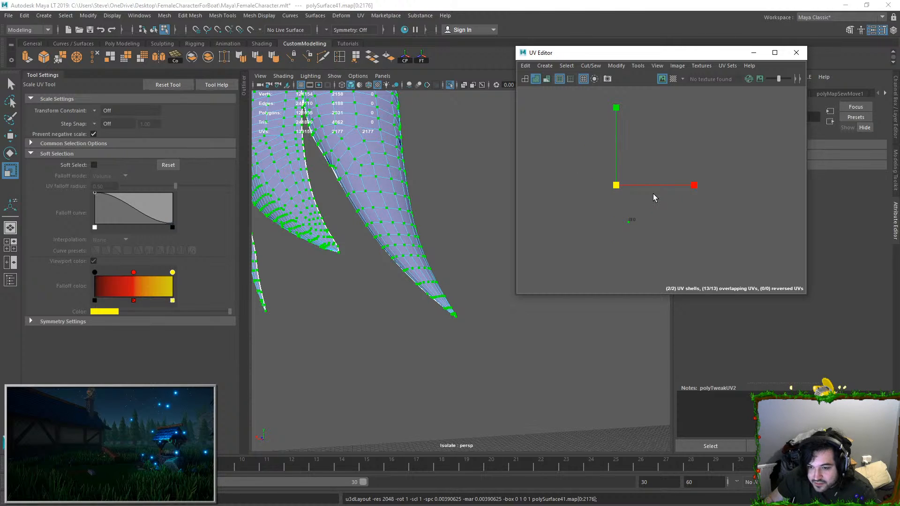
{"action": "key", "text": "f"}
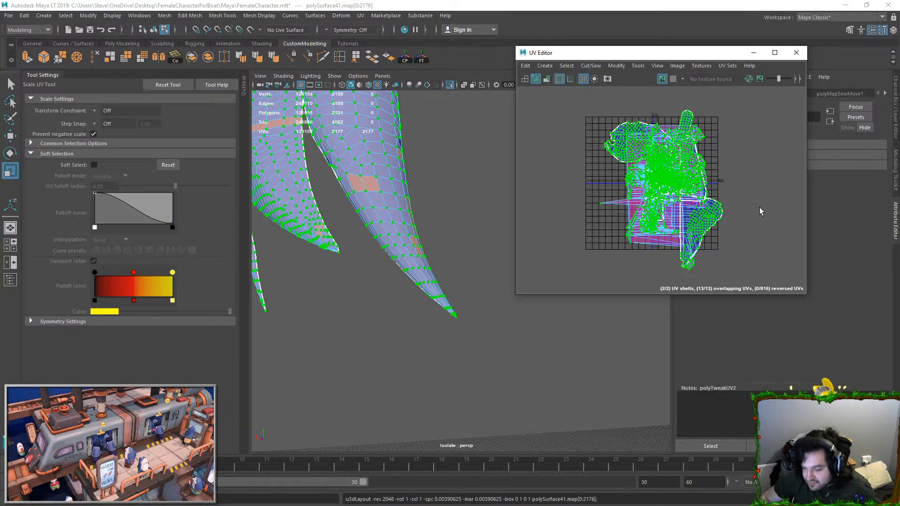
Step: Select all UVs of the hair piece and unfold its overlapping shells
{"action": "key", "text": "w"}
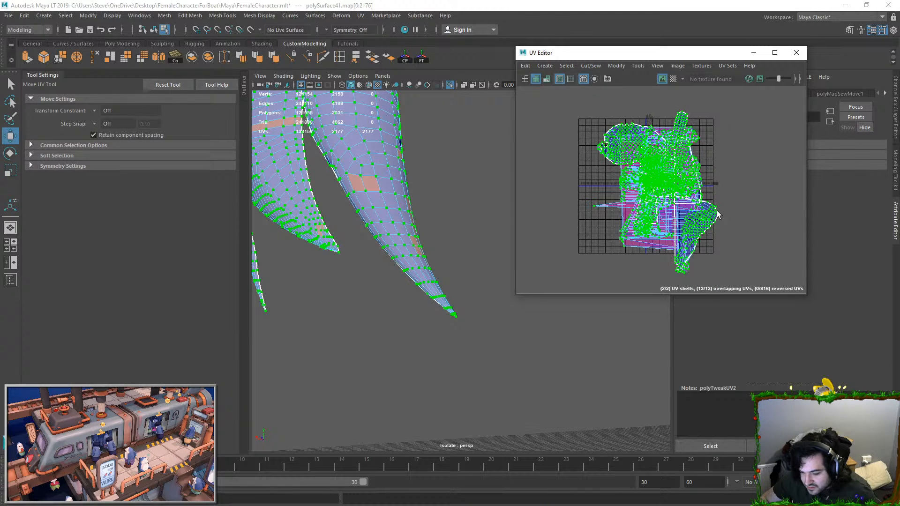
{"action": "scroll", "coordinate": [730, 217], "scroll_direction": "down", "scroll_amount": 3}
{"action": "left_click_drag", "start_coordinate": [686, 202], "coordinate": [715, 188]}
{"action": "left_click", "coordinate": [780, 146]}
{"action": "left_click", "coordinate": [717, 183]}
{"action": "right_click_drag", "start_coordinate": [721, 175], "coordinate": [710, 185], "text": "ctrl"}
{"action": "left_click", "coordinate": [370, 169]}
{"action": "scroll", "coordinate": [375, 173], "scroll_direction": "down", "scroll_amount": 7}
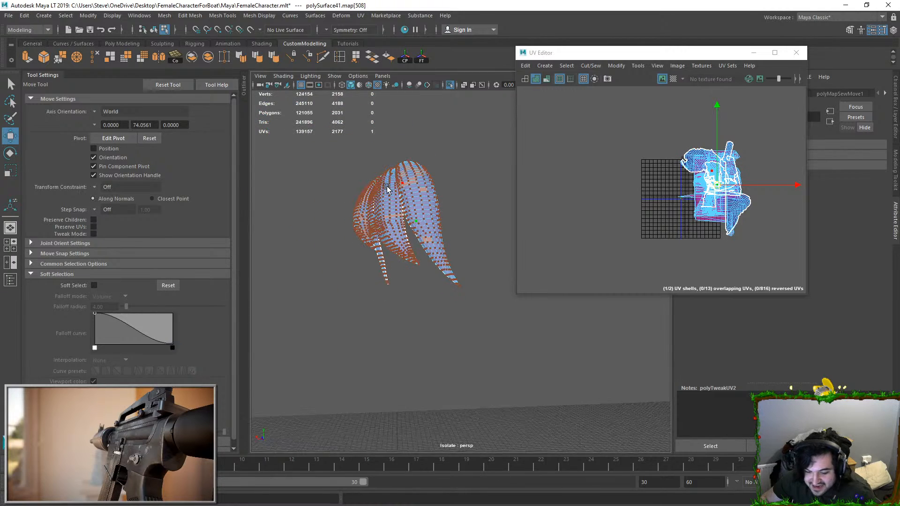
{"action": "double_click", "coordinate": [392, 187]}
{"action": "left_click_drag", "start_coordinate": [714, 193], "coordinate": [655, 195]}
{"action": "scroll", "coordinate": [672, 184], "scroll_direction": "down", "scroll_amount": 1}
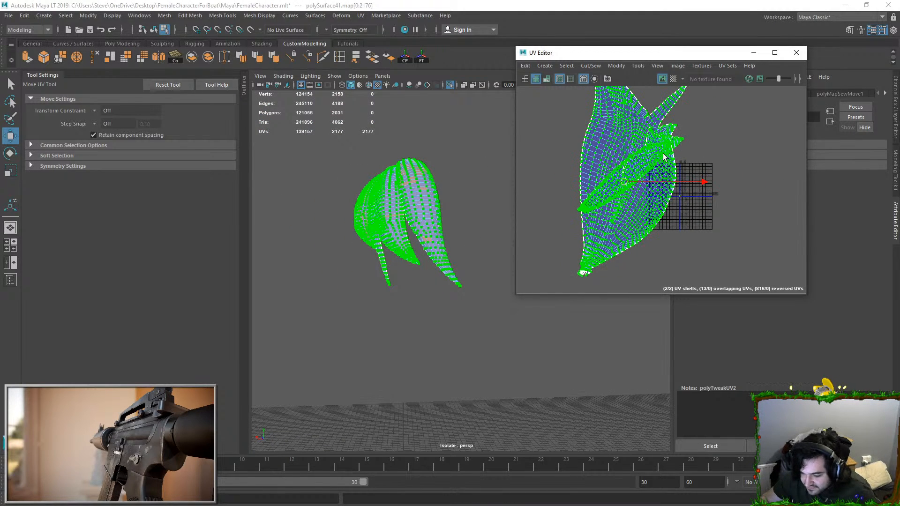
Step: Select the long strand's UV shell, move it clear of the larger hair shell and scale it down
{"action": "left_click", "coordinate": [663, 151]}
{"action": "right_click_drag", "start_coordinate": [689, 179], "coordinate": [676, 190], "text": "ctrl"}
{"action": "left_click_drag", "start_coordinate": [621, 173], "coordinate": [753, 222]}
{"action": "left_click", "coordinate": [640, 170]}
{"action": "right_click_drag", "start_coordinate": [787, 232], "coordinate": [788, 232], "text": "ctrl"}
{"action": "key", "text": "e"}
{"action": "key", "text": "r"}
{"action": "left_click_drag", "start_coordinate": [766, 215], "coordinate": [705, 221]}
{"action": "key", "text": "w"}
Step: Frame the split seams at the hair's pointed tip and try moving one of its tip vertices
{"action": "middle_click_drag", "start_coordinate": [586, 266], "coordinate": [642, 197], "text": "alt"}
{"action": "scroll", "coordinate": [642, 200], "scroll_direction": "up", "scroll_amount": 3}
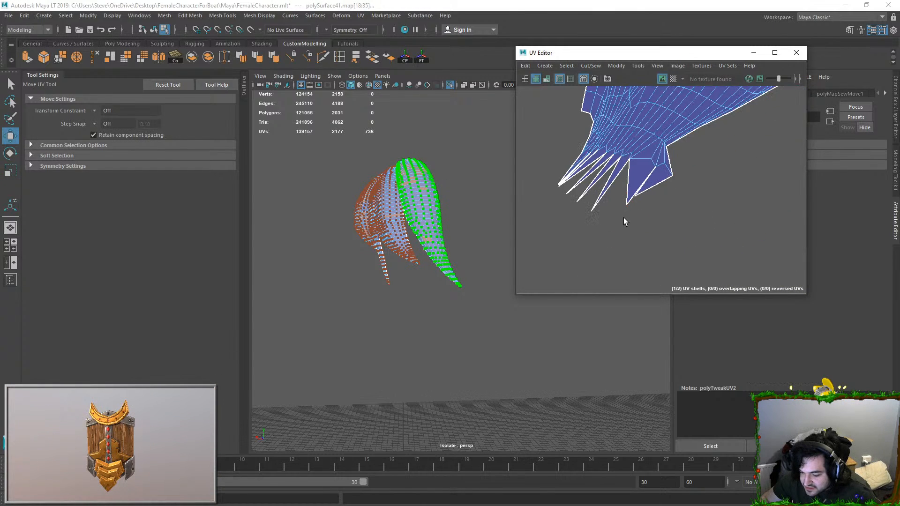
{"action": "right_click_drag", "start_coordinate": [632, 216], "coordinate": [589, 151]}
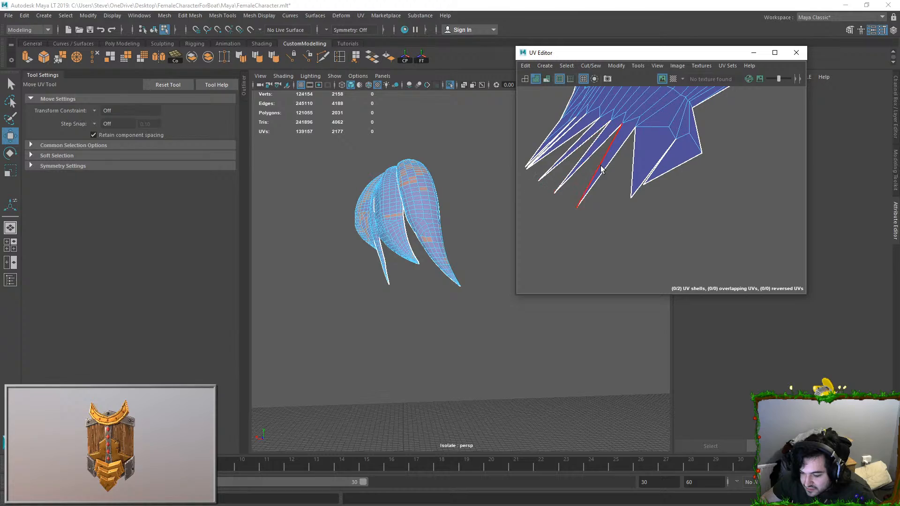
{"action": "left_click", "coordinate": [580, 147]}
{"action": "key", "text": "f"}
{"action": "left_click_drag", "start_coordinate": [432, 203], "coordinate": [364, 246], "text": "alt"}
{"action": "left_click_drag", "start_coordinate": [542, 137], "coordinate": [603, 198]}
{"action": "right_click_drag", "start_coordinate": [455, 207], "coordinate": [420, 200]}
{"action": "left_click", "coordinate": [459, 157]}
{"action": "left_click", "coordinate": [435, 166]}
{"action": "left_click_drag", "start_coordinate": [432, 177], "coordinate": [423, 311]}
{"action": "key", "text": "ctrl+z"}
Step: Pick out the loose tip vertices, return to object selection and merge the hair piece's vertices
{"action": "left_click_drag", "start_coordinate": [476, 244], "coordinate": [457, 317], "text": "alt"}
{"action": "left_click", "coordinate": [506, 302]}
{"action": "left_click", "coordinate": [497, 315]}
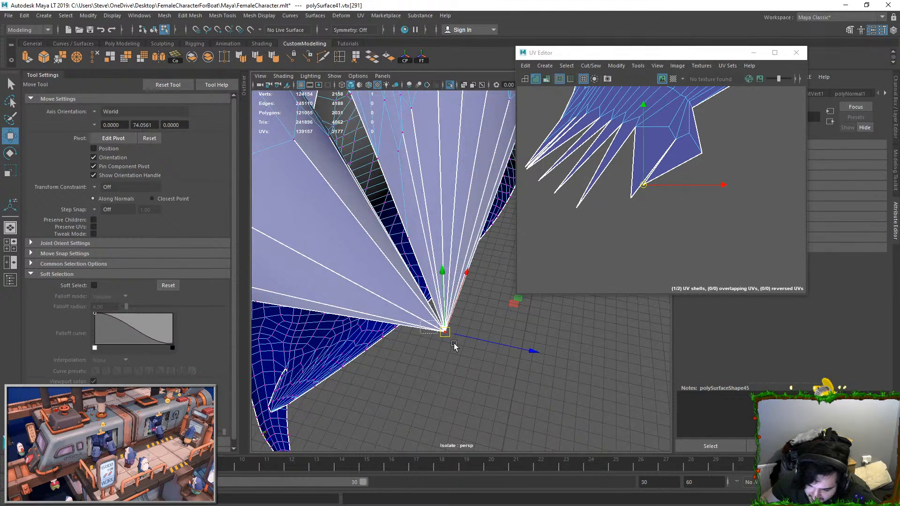
{"action": "right_click_drag", "start_coordinate": [437, 335], "coordinate": [436, 209], "text": "alt"}
{"action": "key", "text": "F8"}
{"action": "left_click", "coordinate": [168, 17]}
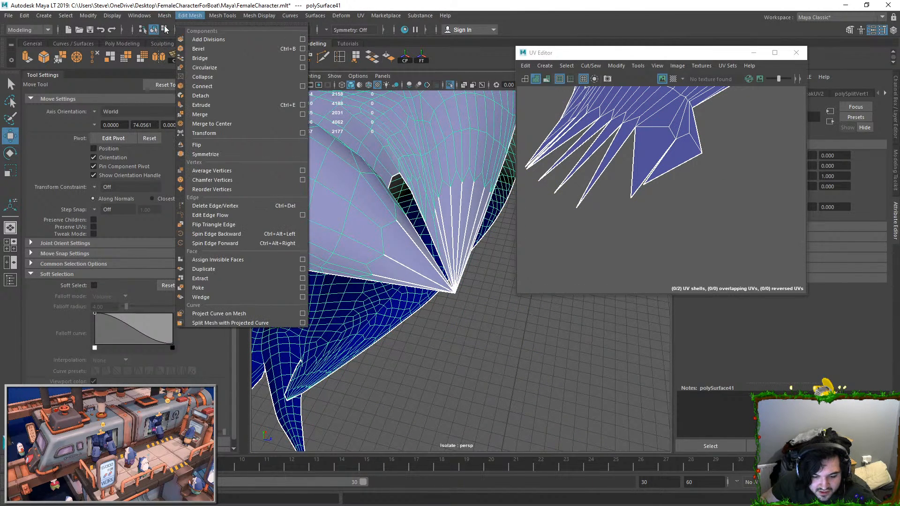
{"action": "left_click", "coordinate": [194, 117]}
Step: Select the jagged split edges at the large shell's tip in the UV Editor and move and sew them
{"action": "left_click", "coordinate": [603, 178]}
{"action": "key", "text": "ctrl+z"}
{"action": "right_click_drag", "start_coordinate": [609, 193], "coordinate": [606, 162]}
{"action": "left_click_drag", "start_coordinate": [597, 173], "coordinate": [597, 172]}
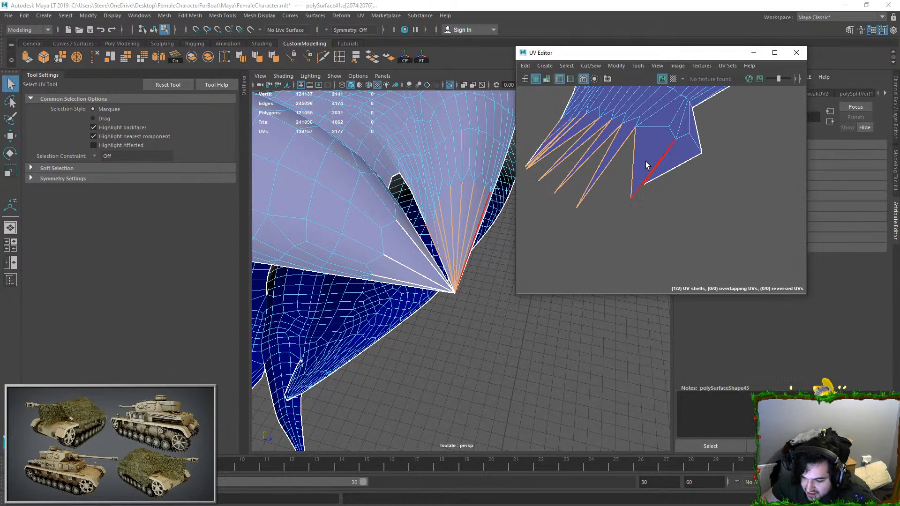
{"action": "left_click", "coordinate": [583, 67]}
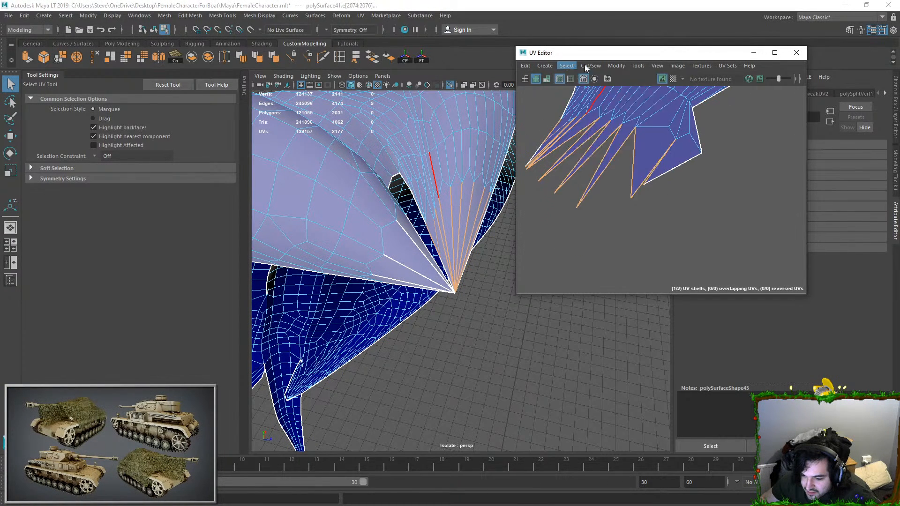
{"action": "left_click", "coordinate": [603, 155]}
Step: Select the edges converging at the hair's tip on the mesh and move and sew their UVs
{"action": "left_click_drag", "start_coordinate": [450, 282], "coordinate": [381, 297], "text": "alt"}
{"action": "key", "text": "F9"}
{"action": "left_click", "coordinate": [423, 302]}
{"action": "key", "text": "w"}
{"action": "left_click", "coordinate": [463, 281]}
{"action": "left_click_drag", "start_coordinate": [382, 296], "coordinate": [437, 330]}
{"action": "left_click_drag", "start_coordinate": [439, 321], "coordinate": [479, 278], "text": "alt"}
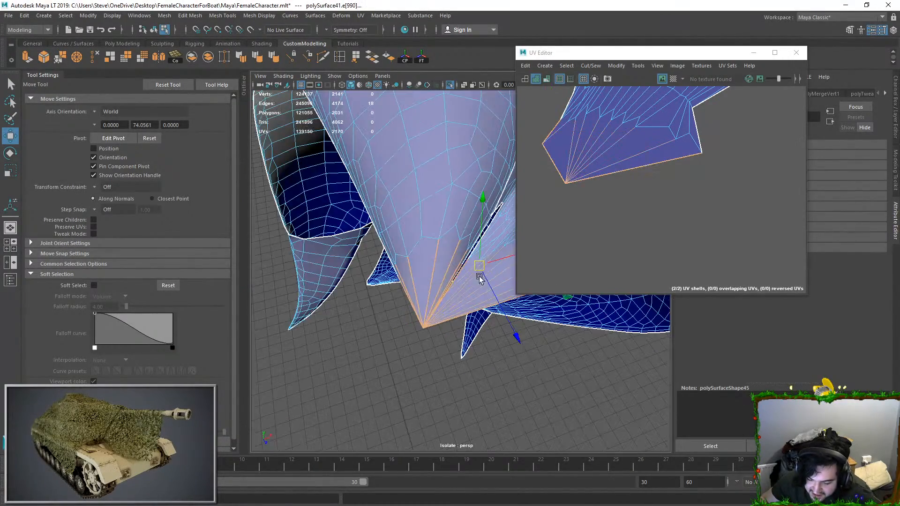
{"action": "left_click", "coordinate": [598, 66]}
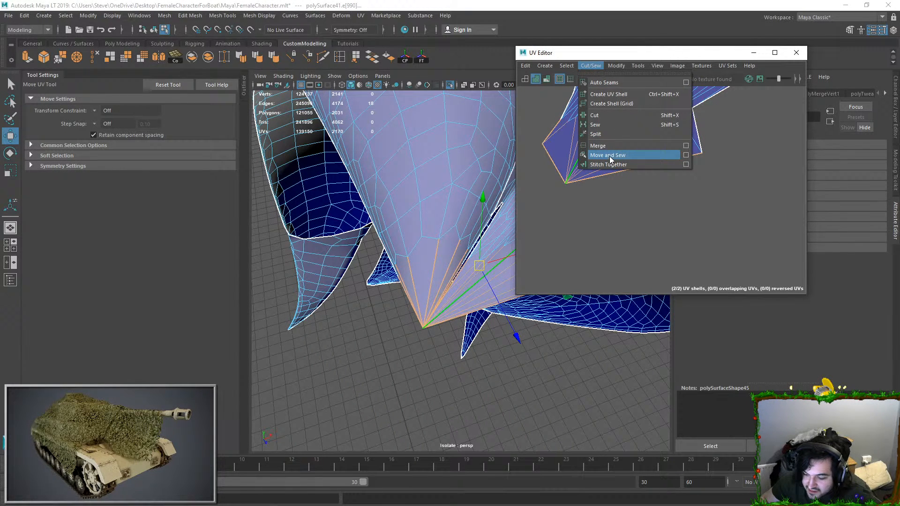
{"action": "left_click", "coordinate": [609, 156]}
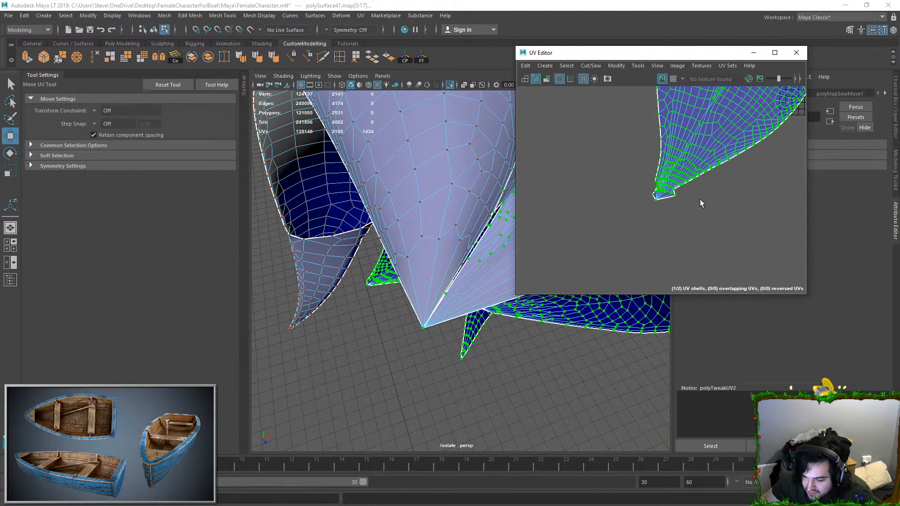
Step: Unfold the large hair shell and frame the mesh vertex beside its reversed UV faces
{"action": "scroll", "coordinate": [699, 199], "scroll_direction": "down", "scroll_amount": 3}
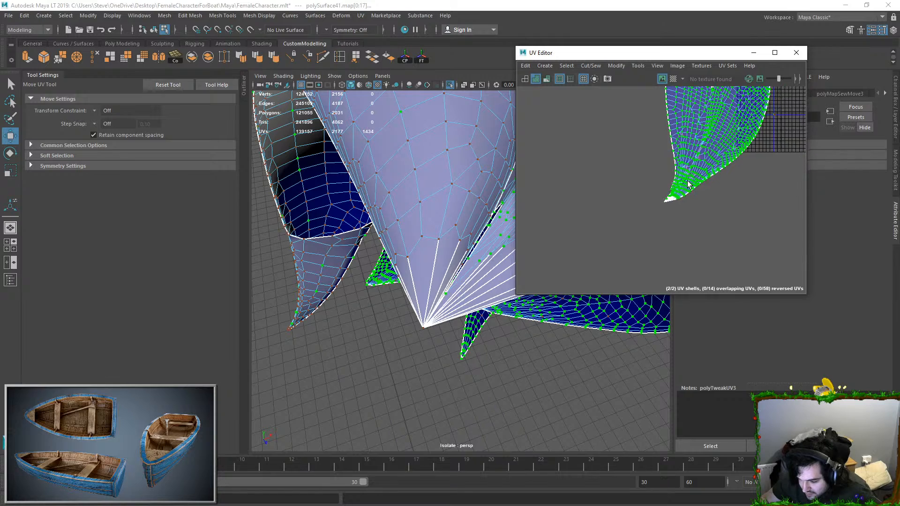
{"action": "scroll", "coordinate": [691, 185], "scroll_direction": "up", "scroll_amount": 7}
{"action": "middle_click_drag", "start_coordinate": [627, 223], "coordinate": [636, 217], "text": "alt"}
{"action": "middle_click_drag", "start_coordinate": [674, 140], "coordinate": [664, 189], "text": "alt"}
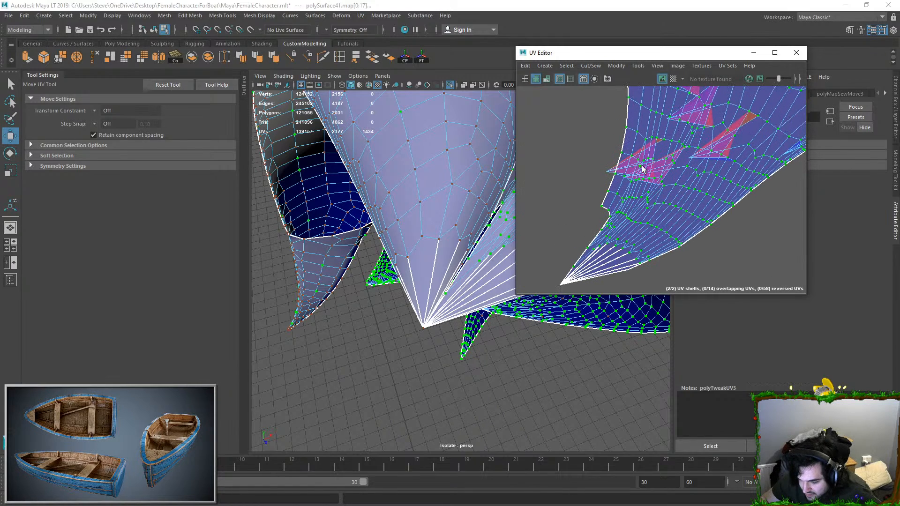
{"action": "left_click", "coordinate": [606, 171]}
{"action": "key", "text": "f"}
{"action": "scroll", "coordinate": [443, 263], "scroll_direction": "down", "scroll_amount": 5}
{"action": "left_click_drag", "start_coordinate": [443, 263], "coordinate": [483, 276], "text": "alt"}
{"action": "scroll", "coordinate": [459, 283], "scroll_direction": "up", "scroll_amount": 3}
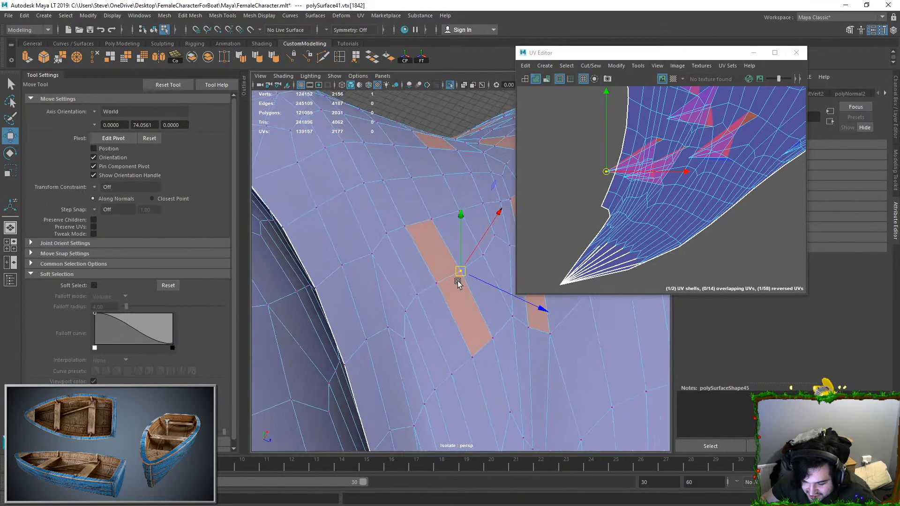
Step: Freeze the hair piece's transformations and unfold the large hair shell again
{"action": "key", "text": "F8"}
{"action": "left_click", "coordinate": [88, 16]}
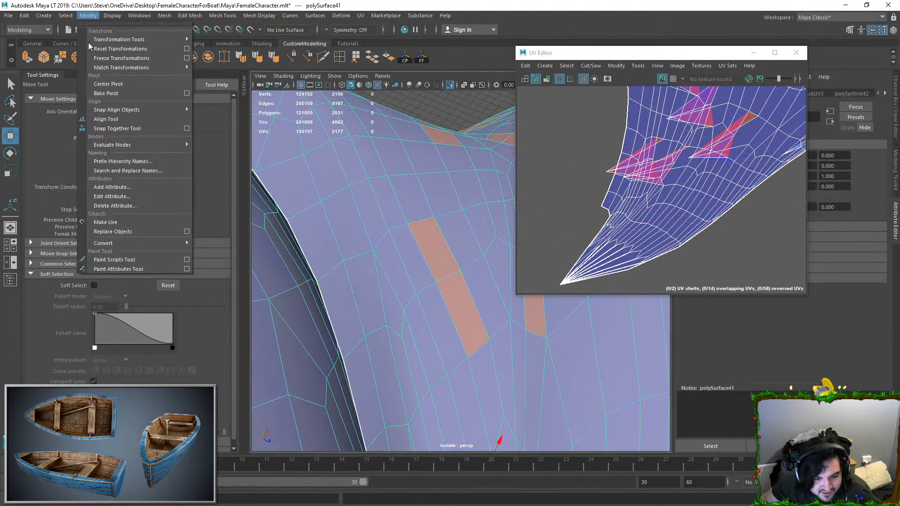
{"action": "left_click", "coordinate": [107, 61]}
{"action": "right_click_drag", "start_coordinate": [705, 134], "coordinate": [722, 157]}
{"action": "left_click", "coordinate": [723, 200]}
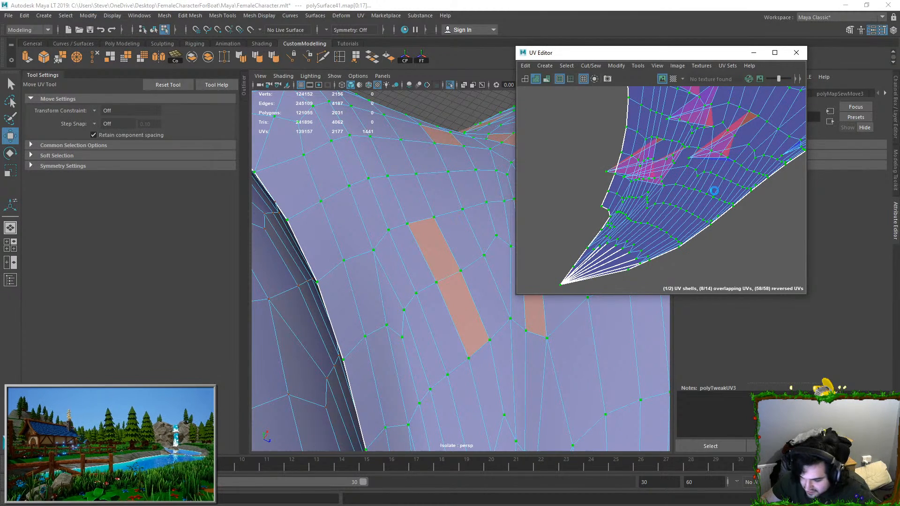
{"action": "scroll", "coordinate": [712, 194], "scroll_direction": "down", "scroll_amount": 5}
{"action": "scroll", "coordinate": [685, 183], "scroll_direction": "up", "scroll_amount": 10}
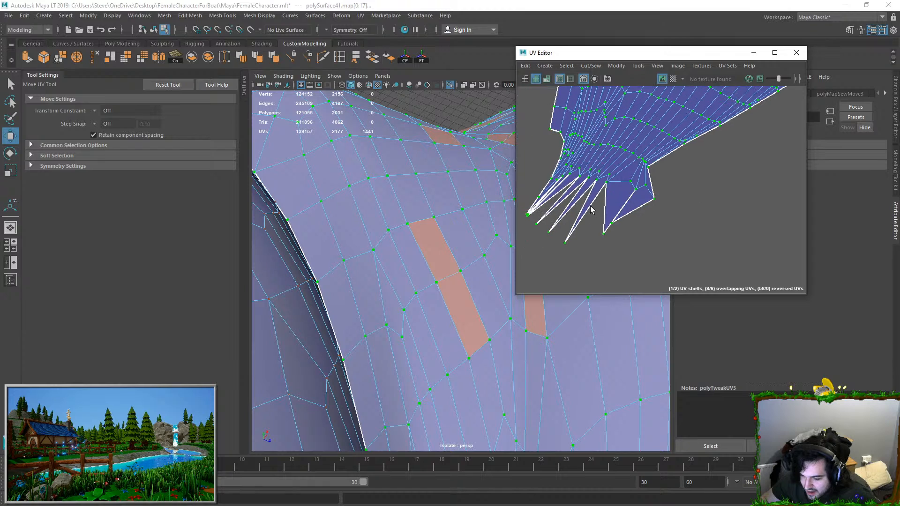
Step: Frame the re-split hair tip in the viewport and try moving one of its stacked vertices
{"action": "right_click_drag", "start_coordinate": [603, 204], "coordinate": [588, 183]}
{"action": "key", "text": "f"}
{"action": "left_click_drag", "start_coordinate": [446, 268], "coordinate": [435, 318], "text": "alt"}
{"action": "right_click_drag", "start_coordinate": [431, 327], "coordinate": [406, 333]}
{"action": "left_click", "coordinate": [380, 388]}
{"action": "left_click_drag", "start_coordinate": [380, 388], "coordinate": [326, 244]}
{"action": "key", "text": "ctrl+z"}
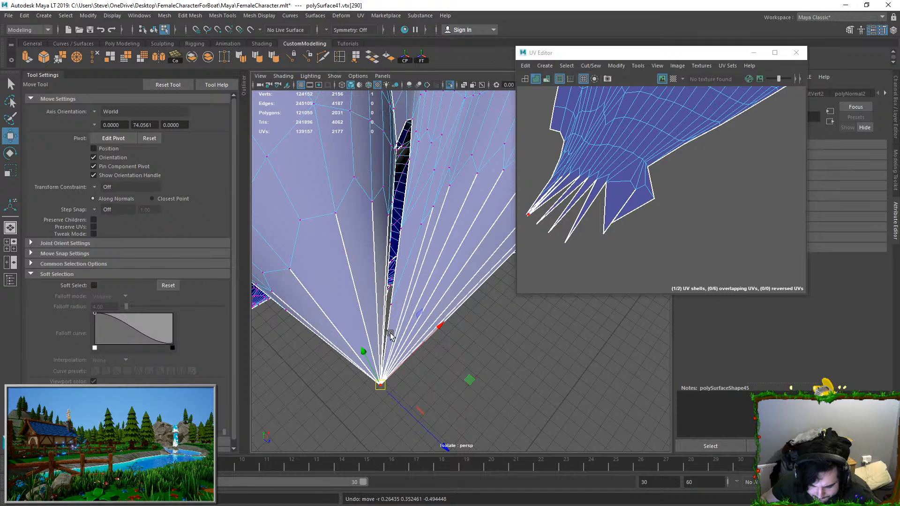
Step: Select the narrow faces fanning into the tip on one side of the gap and convert the selection to vertices
{"action": "left_click_drag", "start_coordinate": [394, 338], "coordinate": [403, 249], "text": "alt"}
{"action": "right_click_drag", "start_coordinate": [403, 249], "coordinate": [392, 290]}
{"action": "double_click", "coordinate": [375, 304]}
{"action": "left_click", "coordinate": [377, 300]}
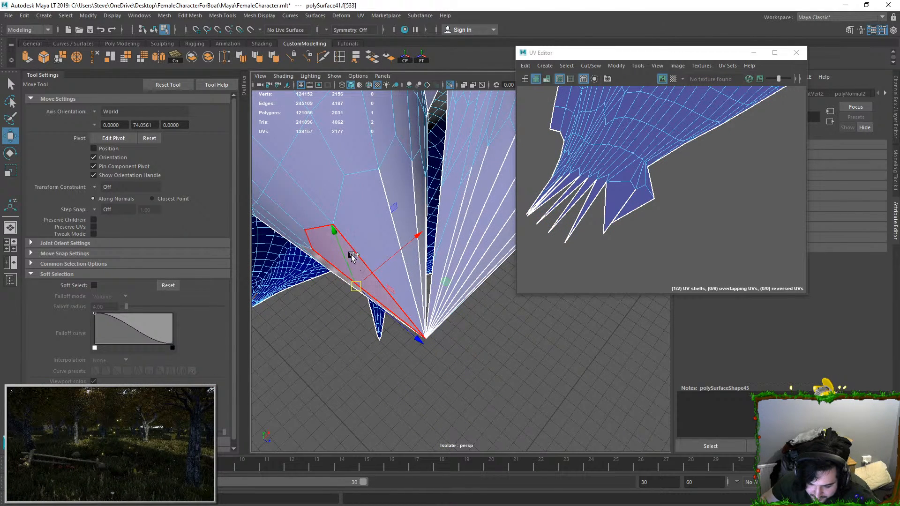
{"action": "key", "text": "q"}
{"action": "left_click", "coordinate": [345, 256], "text": "shift"}
{"action": "left_click", "coordinate": [376, 230], "text": "shift"}
{"action": "left_click", "coordinate": [406, 207], "text": "shift"}
{"action": "left_click", "coordinate": [422, 198], "text": "shift"}
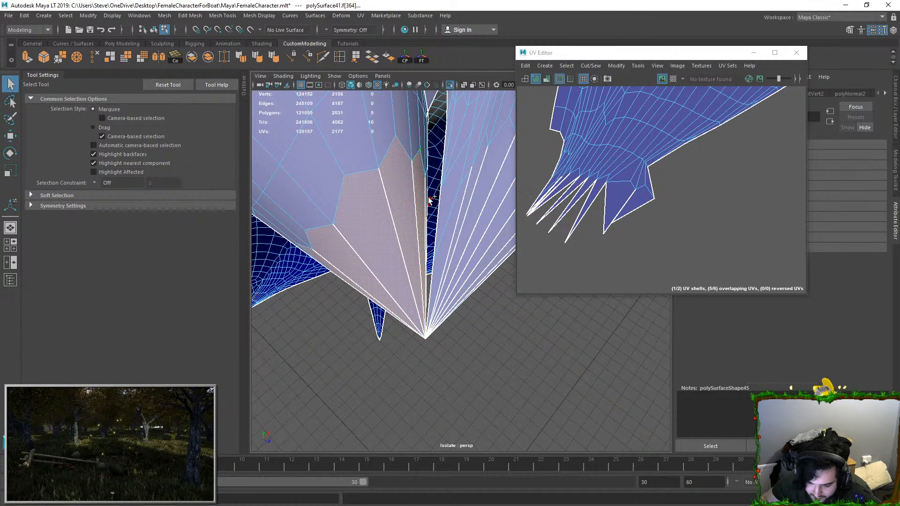
{"action": "left_click", "coordinate": [406, 199], "text": "shift"}
{"action": "right_click", "coordinate": [405, 199], "text": "shift"}
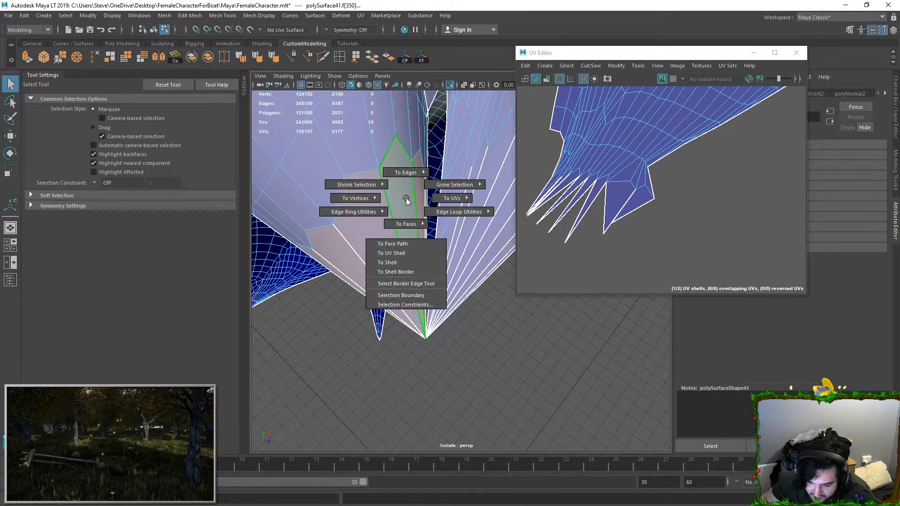
{"action": "mouse_move", "coordinate": [352, 197]}
{"action": "left_click", "coordinate": [281, 185]}
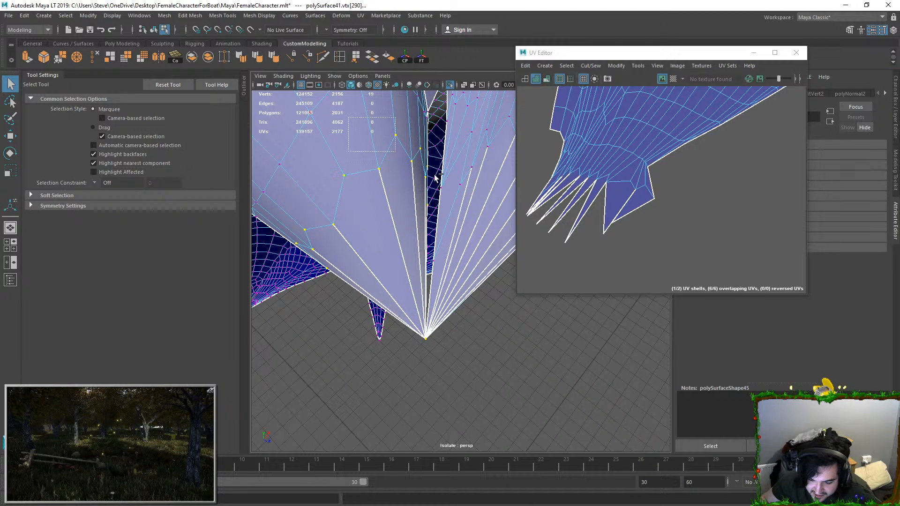
Step: Keep only the tip vertices selected, move them slightly away from the other side and merge them
{"action": "key", "text": "w"}
{"action": "left_click_drag", "start_coordinate": [456, 249], "coordinate": [477, 279], "text": "alt"}
{"action": "left_click_drag", "start_coordinate": [453, 341], "coordinate": [448, 337]}
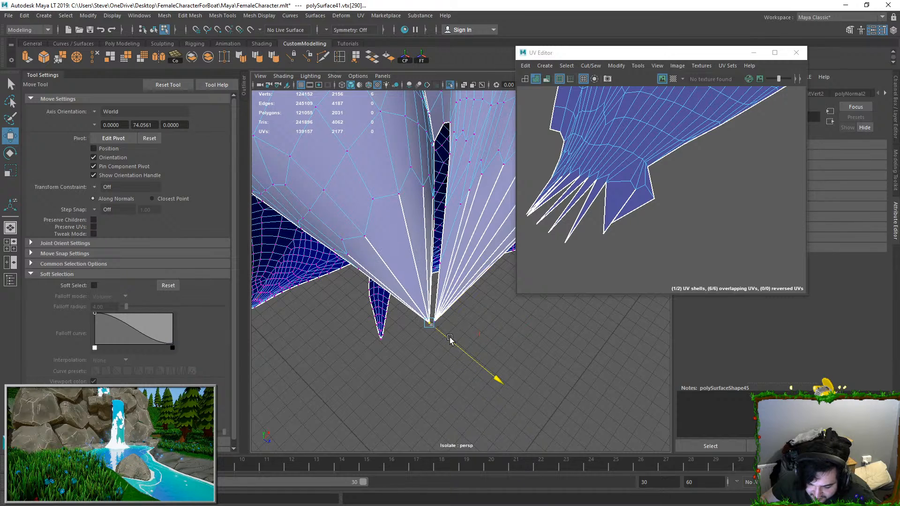
{"action": "left_click", "coordinate": [164, 16]}
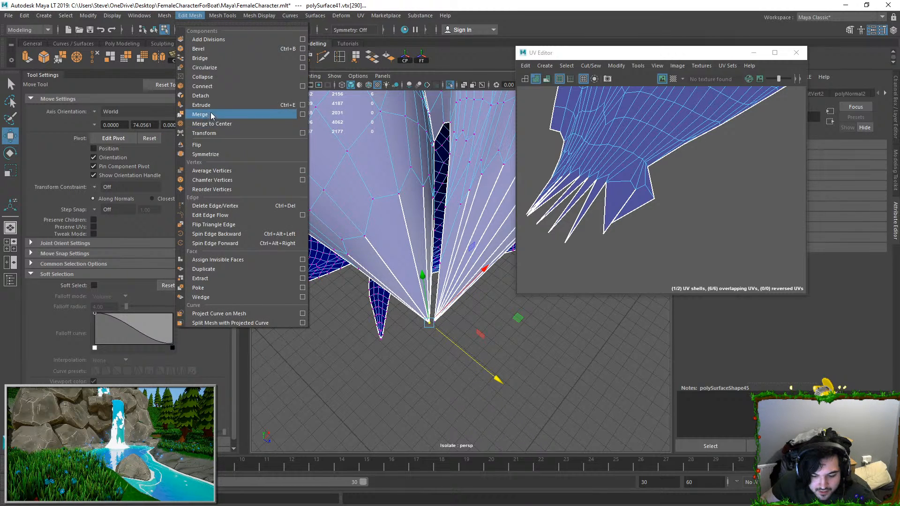
{"action": "left_click", "coordinate": [201, 115]}
Step: Select the stacked tip vertices on the other side of the gap and merge them as well
{"action": "left_click", "coordinate": [476, 339]}
{"action": "scroll", "coordinate": [447, 333], "scroll_direction": "up", "scroll_amount": 2}
{"action": "left_click_drag", "start_coordinate": [422, 332], "coordinate": [445, 358]}
{"action": "key", "text": "g"}
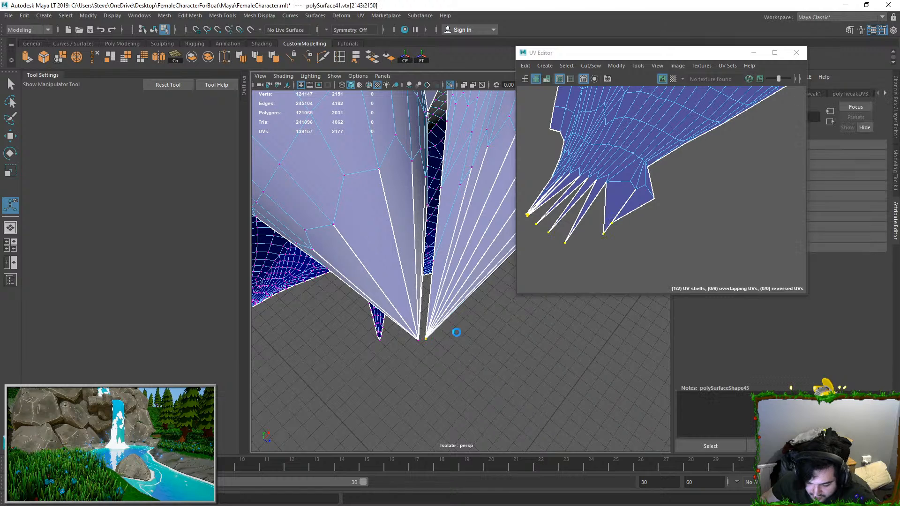
{"action": "key", "text": "q"}
{"action": "key", "text": "F8"}
Step: Select the seam edges running into both merged tips and move and sew their UVs
{"action": "right_click_drag", "start_coordinate": [455, 241], "coordinate": [452, 219]}
{"action": "scroll", "coordinate": [457, 220], "scroll_direction": "down", "scroll_amount": 1}
{"action": "right_click_drag", "start_coordinate": [582, 221], "coordinate": [581, 199]}
{"action": "left_click", "coordinate": [480, 209]}
{"action": "scroll", "coordinate": [459, 220], "scroll_direction": "down", "scroll_amount": 1}
{"action": "scroll", "coordinate": [458, 273], "scroll_direction": "down", "scroll_amount": 1}
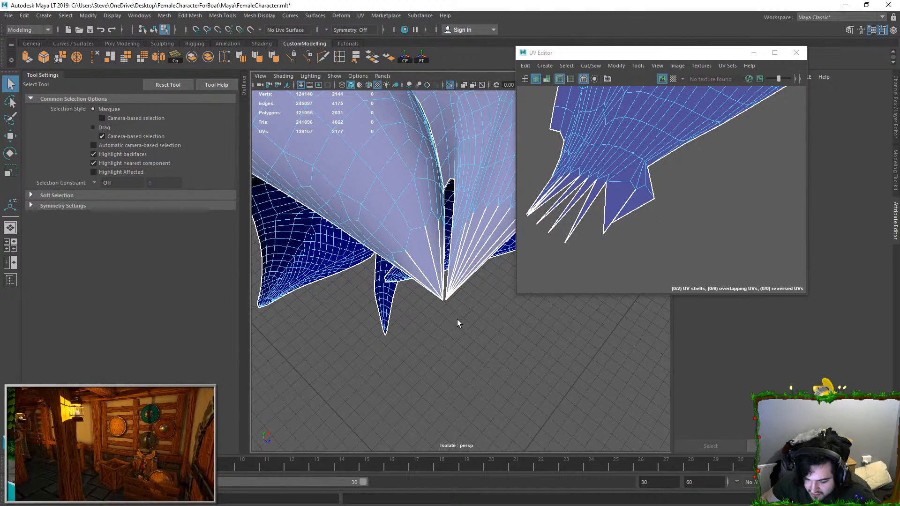
{"action": "left_click_drag", "start_coordinate": [460, 292], "coordinate": [463, 276], "text": "alt"}
{"action": "double_click", "coordinate": [470, 266]}
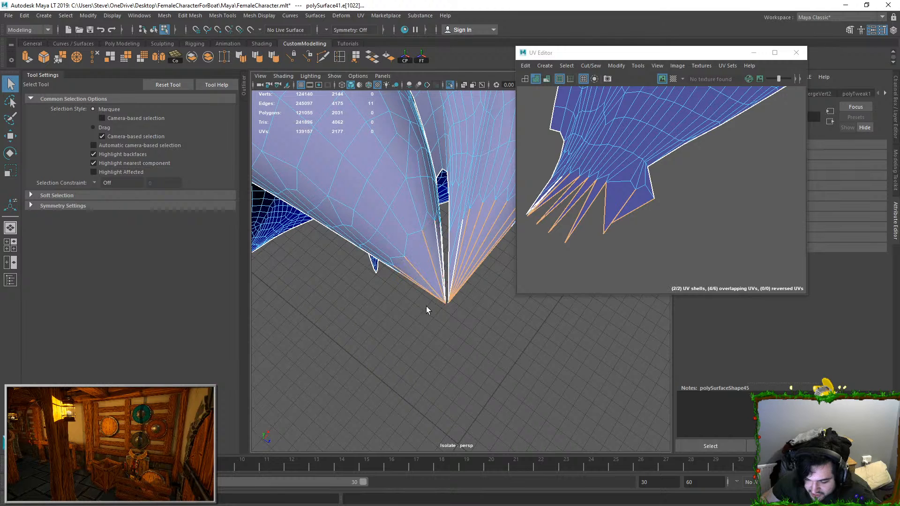
{"action": "left_click_drag", "start_coordinate": [423, 309], "coordinate": [424, 309], "text": "shift"}
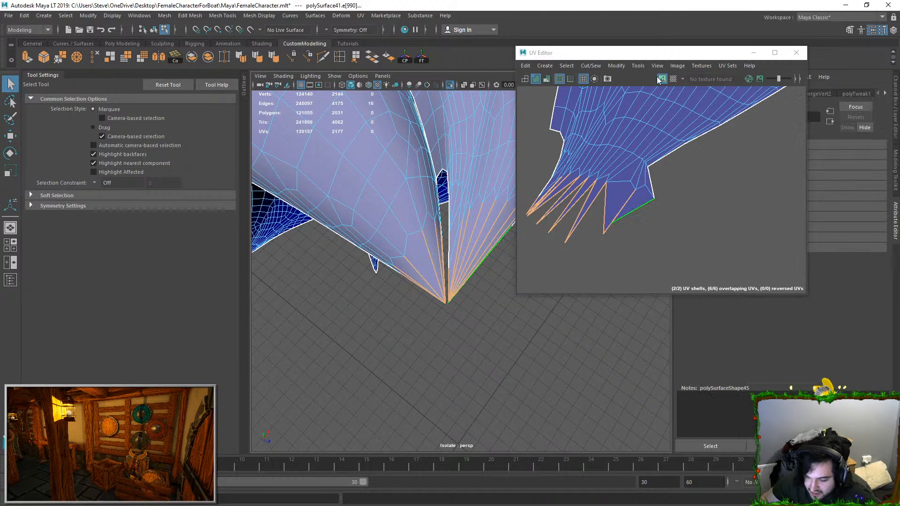
{"action": "left_click", "coordinate": [589, 66]}
{"action": "left_click", "coordinate": [604, 154]}
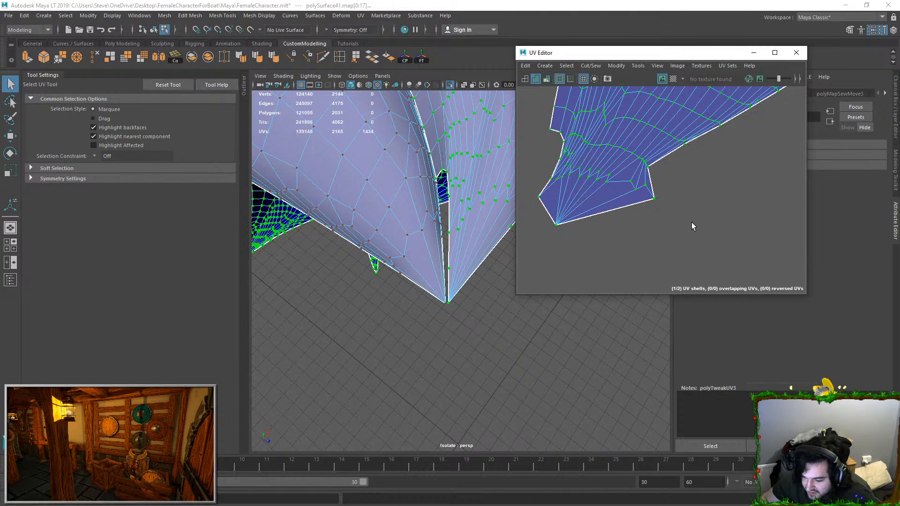
Step: Unfold the large hair shell with its sewn tip
{"action": "scroll", "coordinate": [671, 185], "scroll_direction": "up", "scroll_amount": 6}
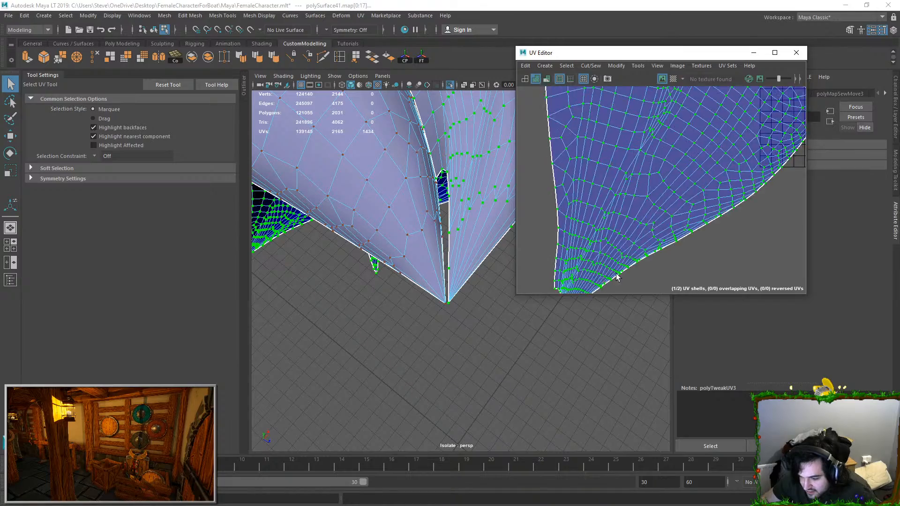
{"action": "scroll", "coordinate": [688, 164], "scroll_direction": "down", "scroll_amount": 5}
{"action": "scroll", "coordinate": [697, 170], "scroll_direction": "up", "scroll_amount": 2}
{"action": "middle_click_drag", "start_coordinate": [697, 171], "coordinate": [582, 193], "text": "alt"}
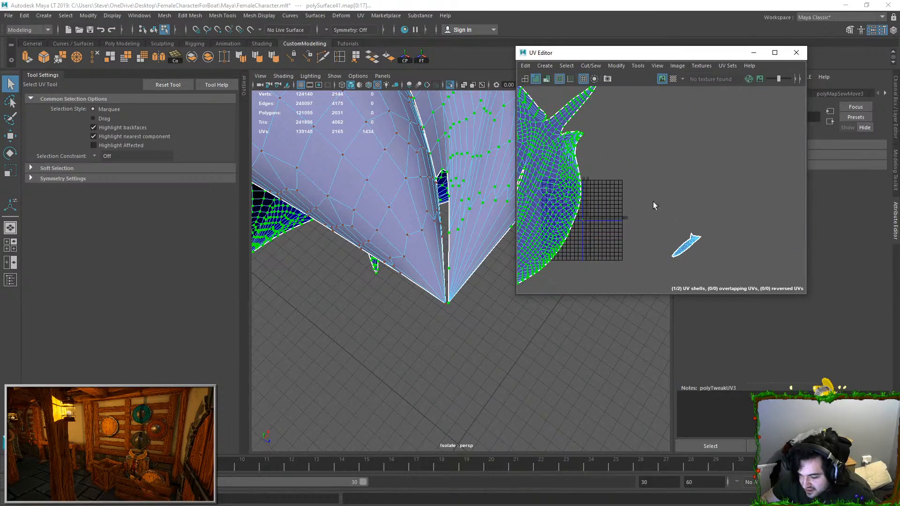
Step: Select the small strand shell in the UV Editor, frame it on the mesh and unfold it
{"action": "left_click_drag", "start_coordinate": [671, 206], "coordinate": [717, 274]}
{"action": "key", "text": "f"}
{"action": "mouse_move", "coordinate": [448, 229]}
{"action": "left_mouse_down", "text": "alt"}
{"action": "mouse_move", "coordinate": [500, 255]}
{"action": "mouse_move", "coordinate": [459, 229]}
{"action": "mouse_move", "coordinate": [469, 227]}
{"action": "mouse_move", "coordinate": [453, 209]}
{"action": "mouse_move", "coordinate": [459, 247]}
{"action": "mouse_move", "coordinate": [438, 220]}
{"action": "left_mouse_up", "text": "alt"}
{"action": "scroll", "coordinate": [500, 255], "scroll_direction": "up", "scroll_amount": 4}
{"action": "key", "text": "ctrl+u"}
Step: Examine the faces and seams around the hair strand's pointed end from several angles
{"action": "key", "text": "w"}
{"action": "key", "text": "F11"}
{"action": "scroll", "coordinate": [458, 197], "scroll_direction": "up", "scroll_amount": 5}
{"action": "left_click", "coordinate": [430, 188]}
{"action": "left_click_drag", "start_coordinate": [430, 189], "coordinate": [400, 209], "text": "alt"}
{"action": "scroll", "coordinate": [400, 190], "scroll_direction": "up", "scroll_amount": 5}
{"action": "double_click", "coordinate": [364, 209]}
{"action": "double_click", "coordinate": [404, 207]}
{"action": "right_click_drag", "start_coordinate": [400, 209], "coordinate": [361, 222]}
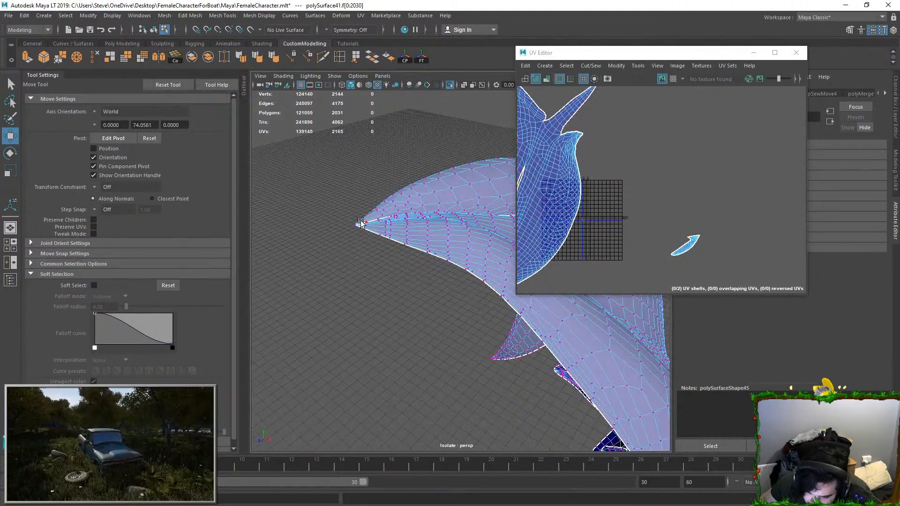
Step: Pick vertices along the gap between the two hair sections and compare their positions on the UV shells
{"action": "left_click", "coordinate": [360, 222]}
{"action": "key", "text": "f"}
{"action": "left_click_drag", "start_coordinate": [472, 225], "coordinate": [418, 225], "text": "alt"}
{"action": "left_click", "coordinate": [416, 224]}
{"action": "left_click", "coordinate": [410, 242]}
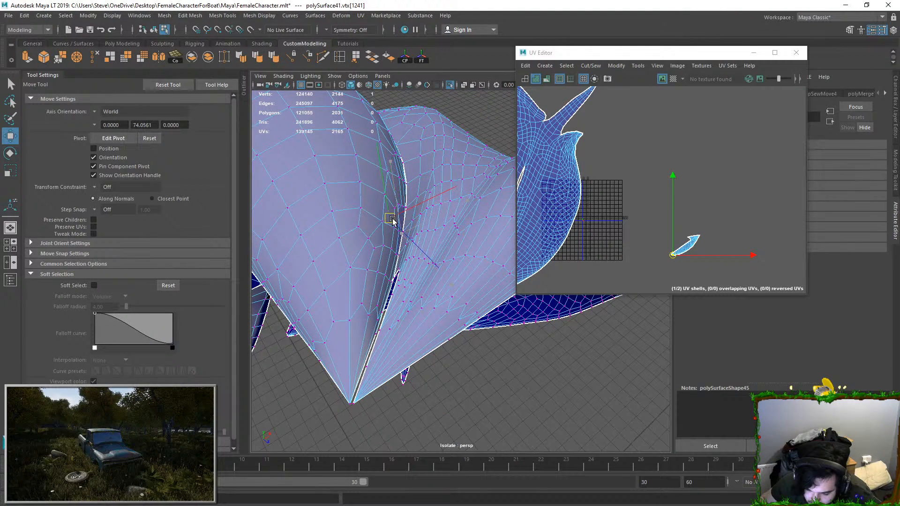
{"action": "right_click_drag", "start_coordinate": [658, 236], "coordinate": [684, 233]}
{"action": "scroll", "coordinate": [654, 207], "scroll_direction": "down", "scroll_amount": 3}
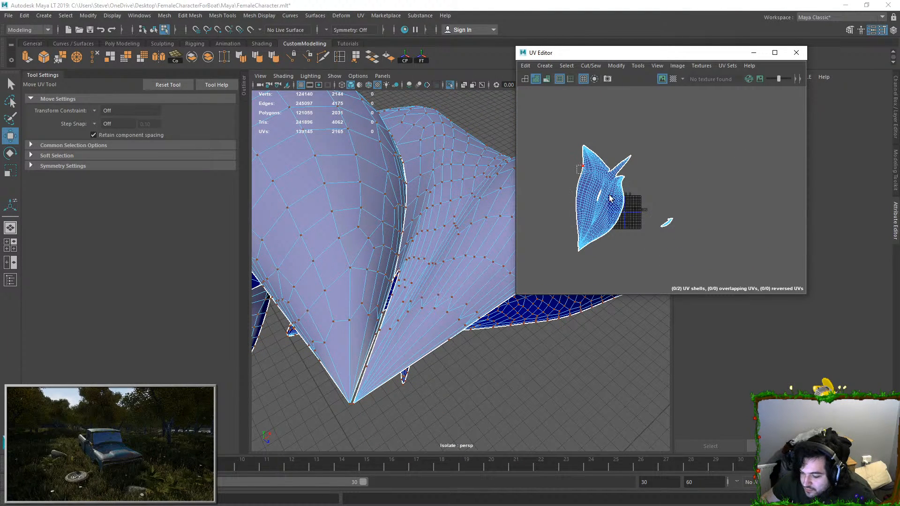
Step: Select all UVs of the front hair piece and lay out both shells in the UV tile
{"action": "left_click_drag", "start_coordinate": [563, 134], "coordinate": [737, 260]}
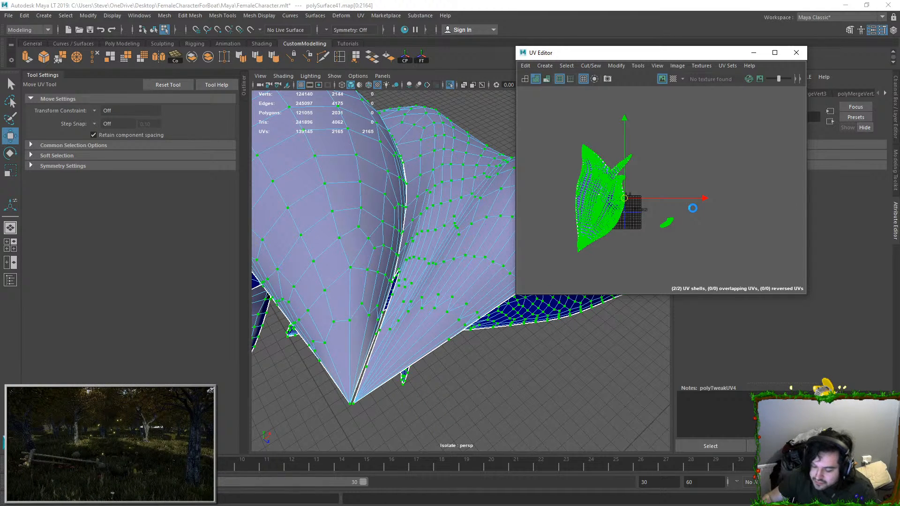
{"action": "key", "text": "f"}
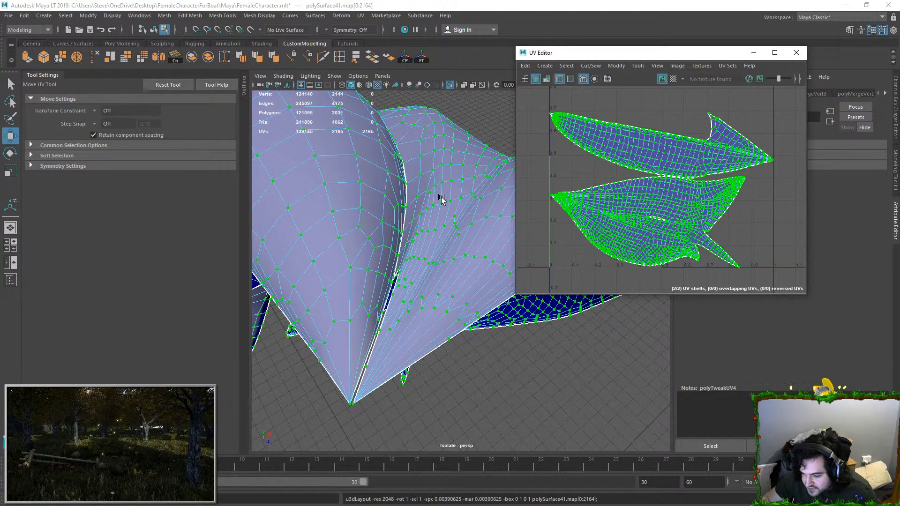
{"action": "right_click_drag", "start_coordinate": [406, 229], "coordinate": [420, 217]}
Step: Show the checker texture on the front hair piece and save the scene
{"action": "left_click", "coordinate": [673, 80]}
{"action": "scroll", "coordinate": [554, 200], "scroll_direction": "down", "scroll_amount": 3}
{"action": "left_click_drag", "start_coordinate": [477, 237], "coordinate": [449, 296], "text": "alt"}
{"action": "scroll", "coordinate": [469, 237], "scroll_direction": "down", "scroll_amount": 3}
{"action": "key", "text": "ctrl+s"}
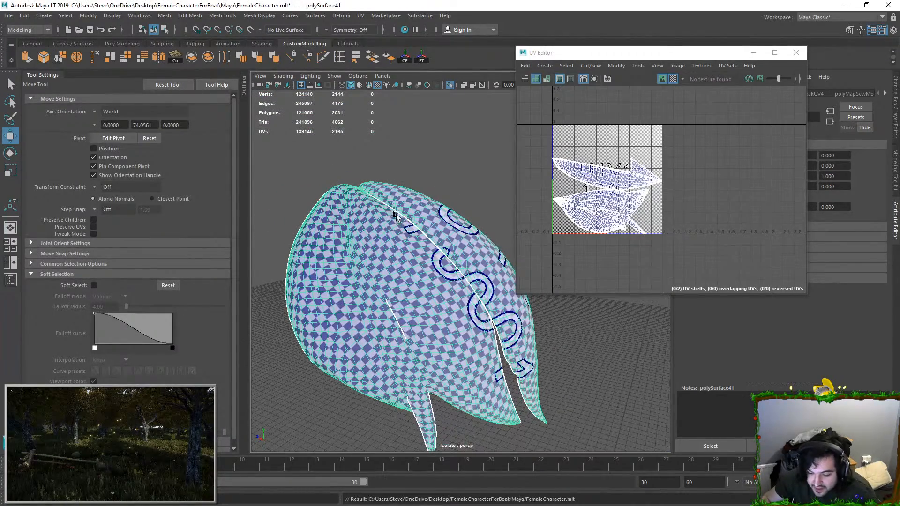
Step: Exit isolation and examine the checkered front hair piece and its short interior seam on the head
{"action": "left_click", "coordinate": [451, 86]}
{"action": "scroll", "coordinate": [454, 212], "scroll_direction": "down", "scroll_amount": 7}
{"action": "left_click_drag", "start_coordinate": [454, 214], "coordinate": [608, 197], "text": "alt"}
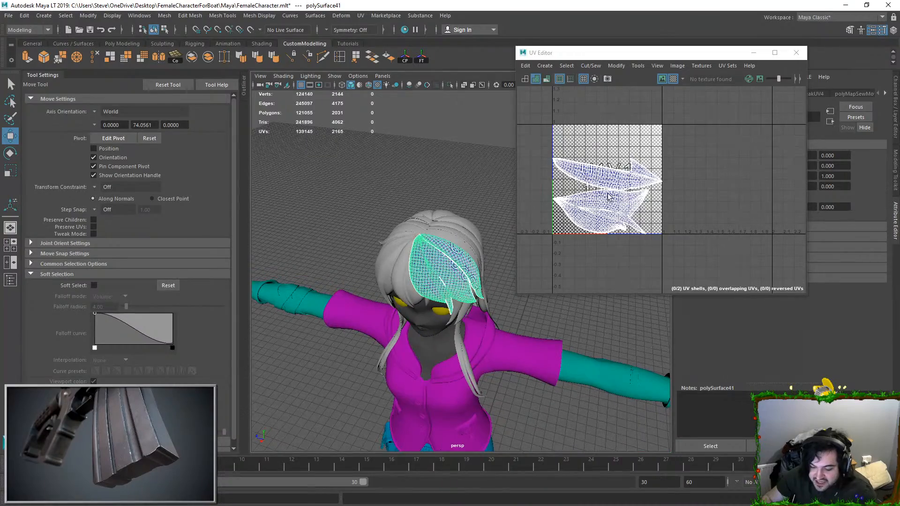
{"action": "scroll", "coordinate": [464, 259], "scroll_direction": "up", "scroll_amount": 10}
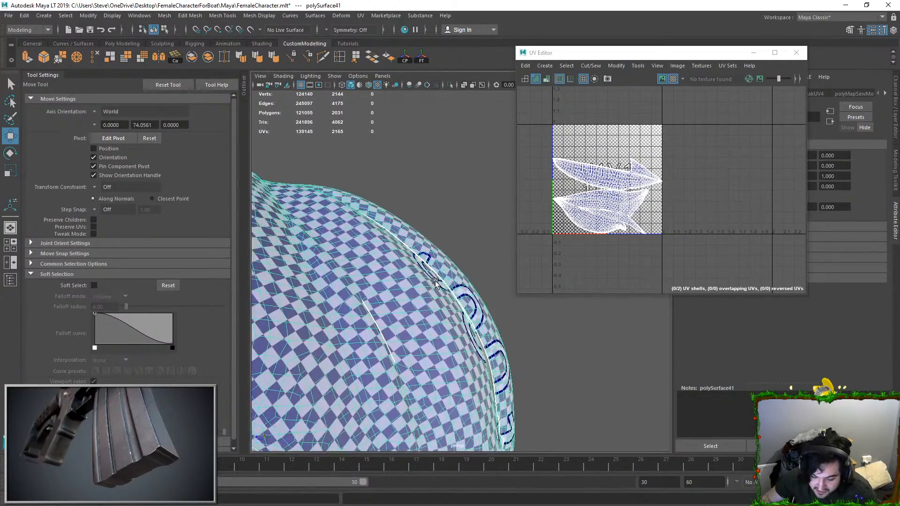
{"action": "left_click_drag", "start_coordinate": [409, 284], "coordinate": [396, 302], "text": "alt"}
{"action": "scroll", "coordinate": [398, 294], "scroll_direction": "up", "scroll_amount": 4}
{"action": "key", "text": "F10"}
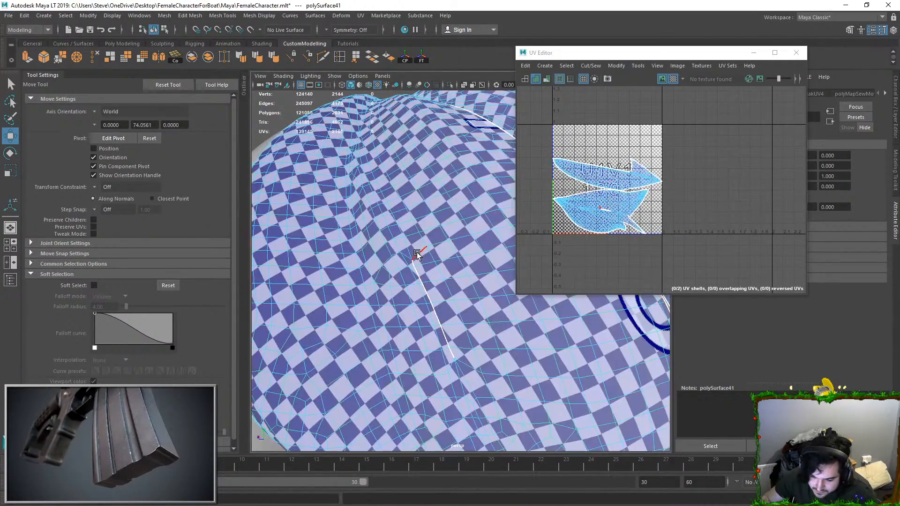
Step: Check the edges and vertices of the short interior seam on both the mesh and the UV layout
{"action": "left_click", "coordinate": [413, 266]}
{"action": "key", "text": "f"}
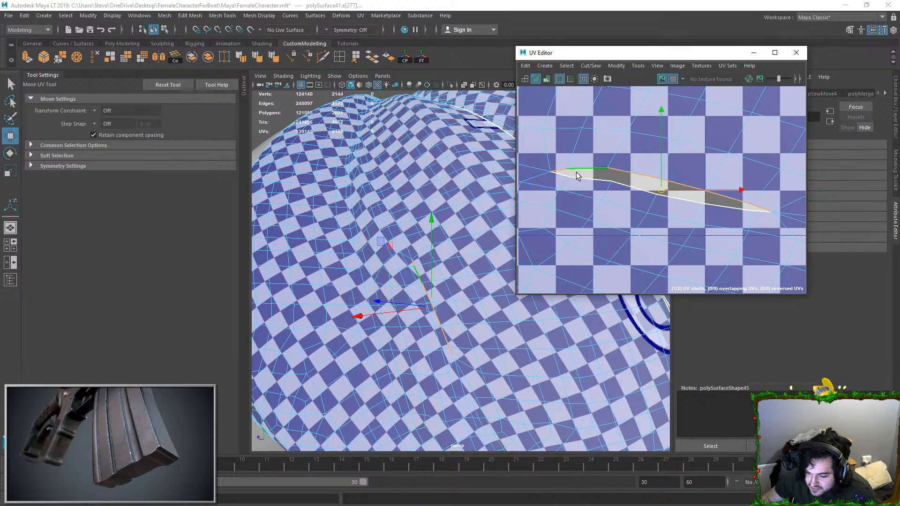
{"action": "scroll", "coordinate": [408, 301], "scroll_direction": "up", "scroll_amount": 3}
{"action": "key", "text": "f"}
{"action": "left_click_drag", "start_coordinate": [420, 274], "coordinate": [409, 234], "text": "alt"}
{"action": "key", "text": "F9"}
{"action": "left_click", "coordinate": [419, 141]}
{"action": "left_click", "coordinate": [413, 157]}
{"action": "left_click_drag", "start_coordinate": [419, 155], "coordinate": [525, 193]}
{"action": "key", "text": "ctrl+z"}
{"action": "right_click_drag", "start_coordinate": [458, 174], "coordinate": [471, 137]}
{"action": "scroll", "coordinate": [471, 141], "scroll_direction": "down", "scroll_amount": 8}
{"action": "left_click", "coordinate": [575, 380]}
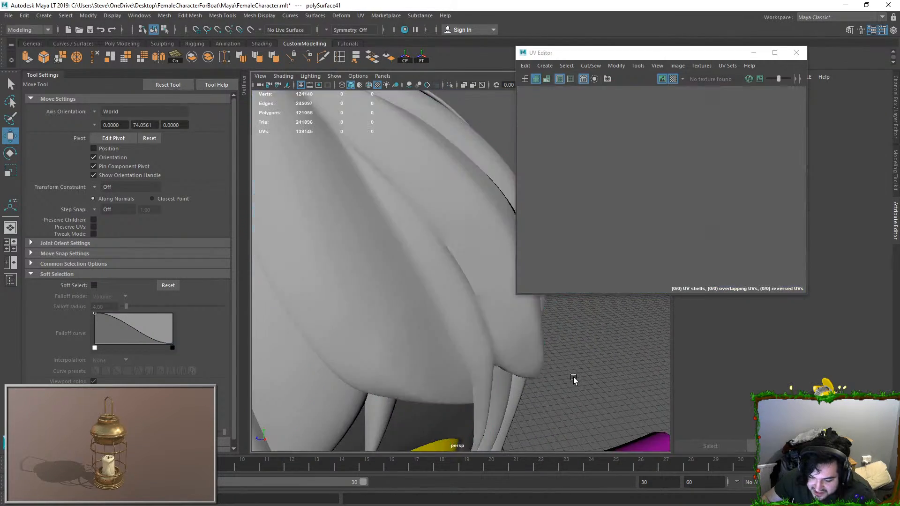
Step: Select the small hair strand beside the eye and isolate it in the viewport
{"action": "left_click_drag", "start_coordinate": [576, 380], "coordinate": [515, 354], "text": "alt"}
{"action": "left_click", "coordinate": [467, 304]}
{"action": "left_click", "coordinate": [651, 419]}
{"action": "scroll", "coordinate": [519, 330], "scroll_direction": "down", "scroll_amount": 6}
{"action": "left_click", "coordinate": [484, 314]}
{"action": "left_click_drag", "start_coordinate": [411, 308], "coordinate": [464, 300], "text": "alt"}
{"action": "left_click", "coordinate": [506, 335]}
{"action": "left_click_drag", "start_coordinate": [507, 335], "coordinate": [476, 301], "text": "alt"}
{"action": "key", "text": "f"}
{"action": "right_click", "coordinate": [631, 195]}
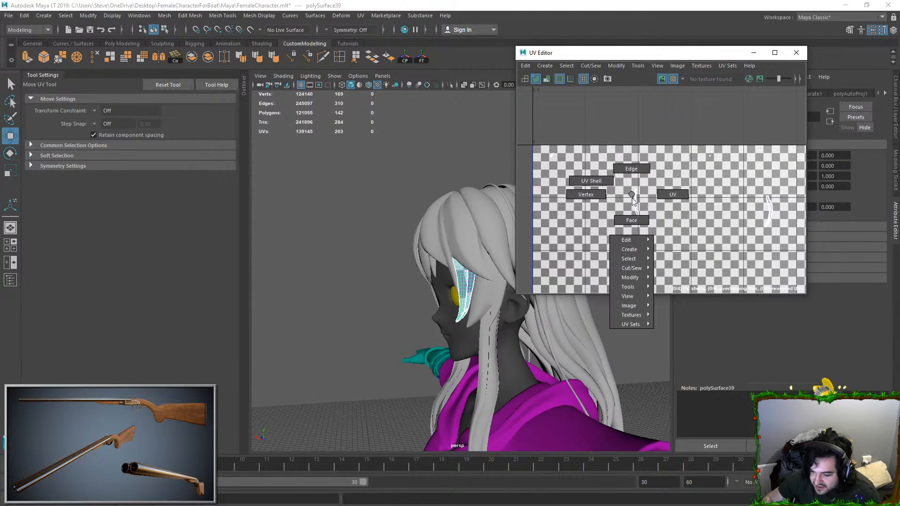
{"action": "right_click_drag", "start_coordinate": [467, 276], "coordinate": [468, 288]}
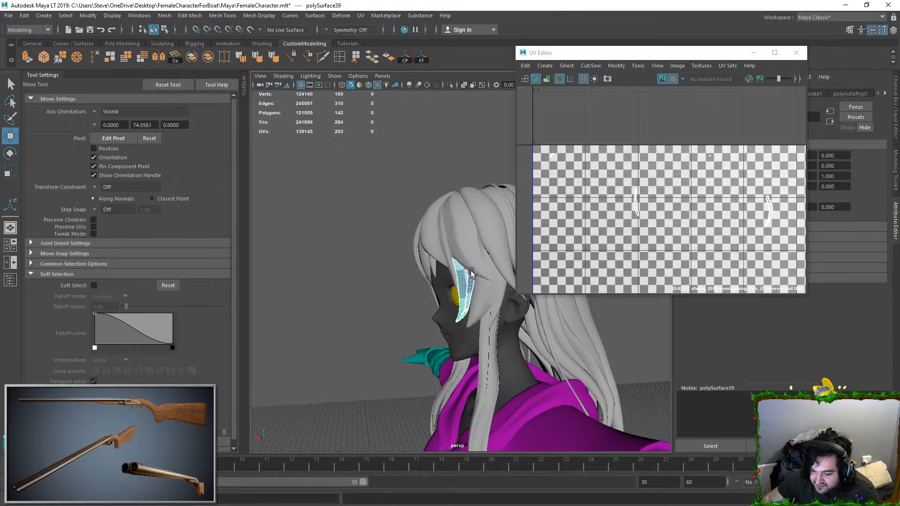
{"action": "scroll", "coordinate": [467, 293], "scroll_direction": "up", "scroll_amount": 5}
{"action": "left_click", "coordinate": [449, 83]}
{"action": "left_click_drag", "start_coordinate": [456, 141], "coordinate": [503, 147], "text": "alt"}
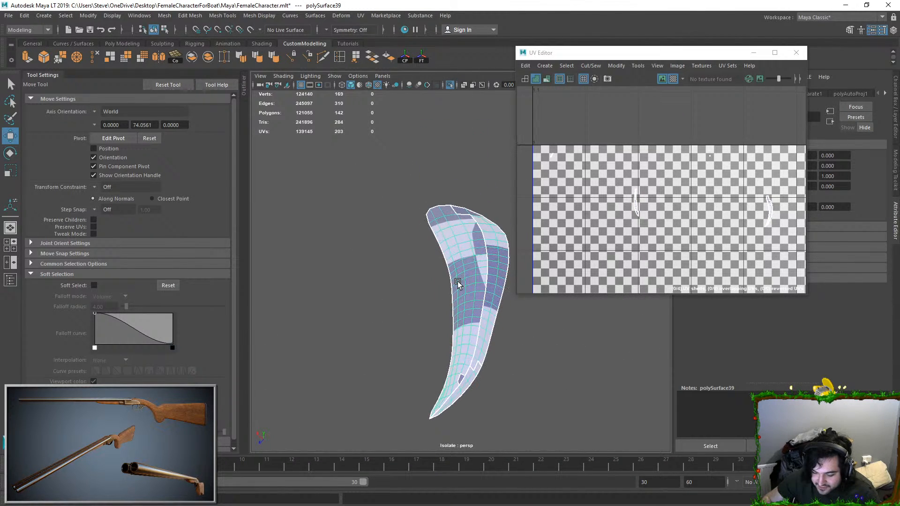
Step: Unitize the isolated strand's UVs, select them all and scale them down around their centre
{"action": "left_click", "coordinate": [618, 67]}
{"action": "left_click", "coordinate": [629, 172]}
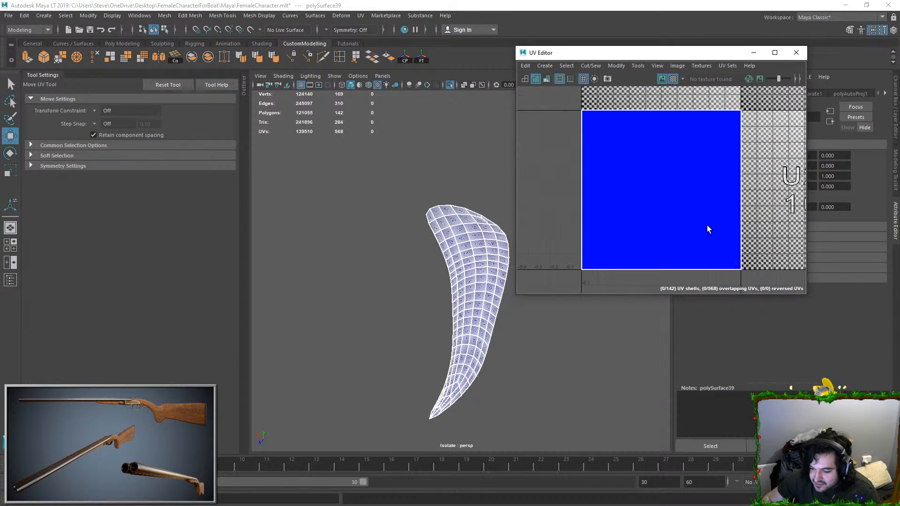
{"action": "left_click_drag", "start_coordinate": [566, 91], "coordinate": [751, 277]}
{"action": "key", "text": "e"}
{"action": "key", "text": "r"}
{"action": "left_click_drag", "start_coordinate": [661, 190], "coordinate": [596, 193]}
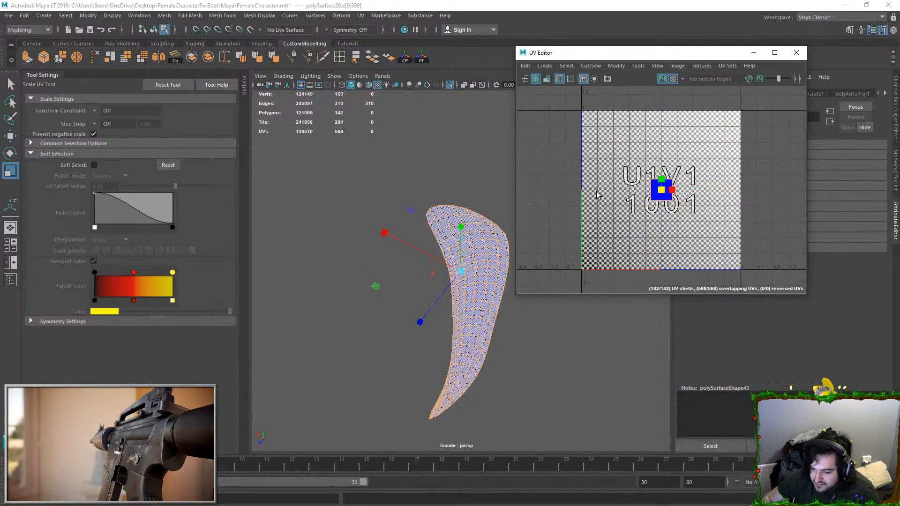
Step: Move and sew the strand's edges into a single UV shell and place it outside the UV tile
{"action": "left_click", "coordinate": [586, 66]}
{"action": "left_click", "coordinate": [597, 156]}
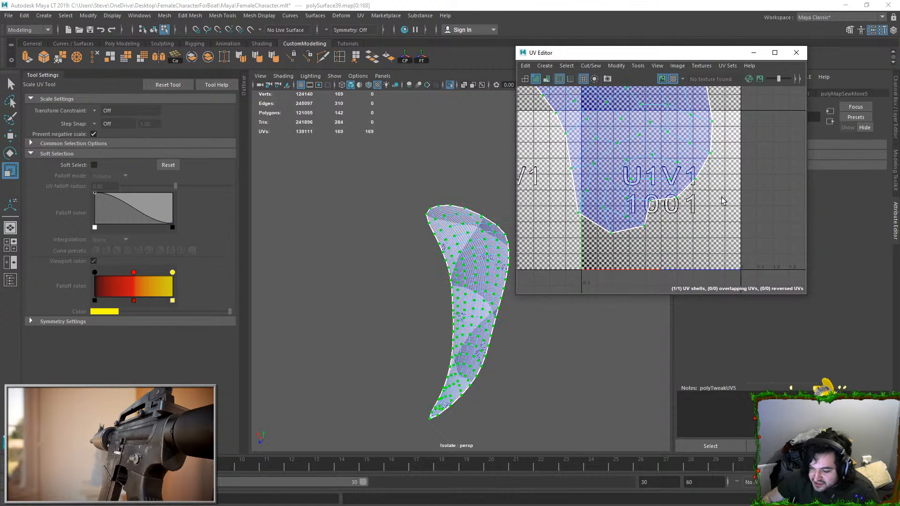
{"action": "scroll", "coordinate": [687, 184], "scroll_direction": "down", "scroll_amount": 8}
{"action": "key", "text": "w"}
{"action": "left_click_drag", "start_coordinate": [645, 147], "coordinate": [551, 167]}
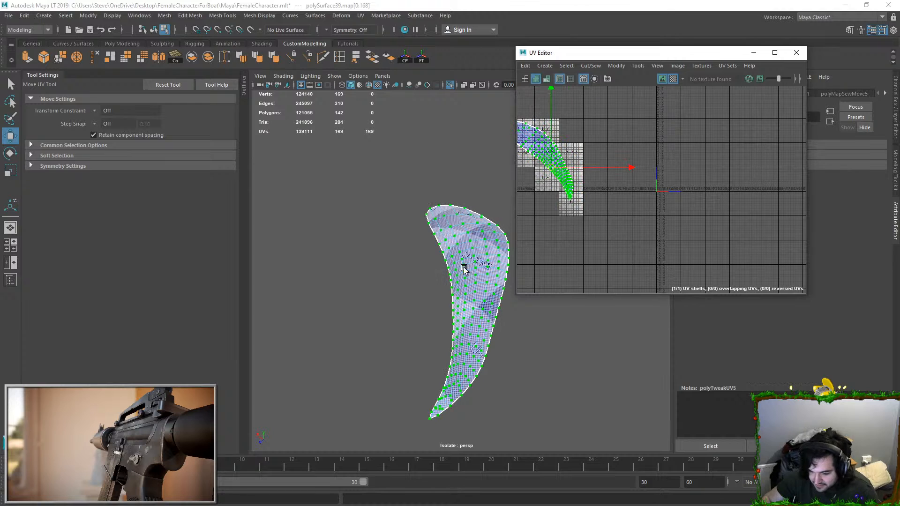
{"action": "right_click_drag", "start_coordinate": [469, 257], "coordinate": [473, 212]}
Step: Exit isolation and assign a new white Phong material to the front hair piece and the small strand
{"action": "left_click", "coordinate": [450, 86]}
{"action": "left_click_drag", "start_coordinate": [426, 183], "coordinate": [450, 238], "text": "alt"}
{"action": "left_click", "coordinate": [424, 214], "text": "shift"}
{"action": "right_click_drag", "start_coordinate": [452, 238], "coordinate": [468, 467]}
{"action": "left_click", "coordinate": [753, 52]}
{"action": "right_click_drag", "start_coordinate": [462, 214], "coordinate": [487, 194]}
{"action": "left_click", "coordinate": [489, 226]}
{"action": "left_click", "coordinate": [472, 274], "text": "shift"}
{"action": "right_click", "coordinate": [485, 222]}
{"action": "left_click", "coordinate": [488, 449]}
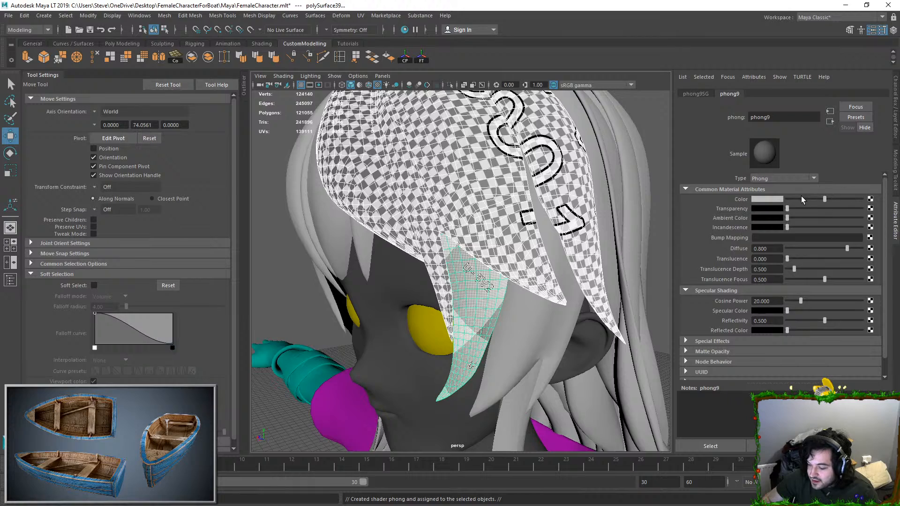
{"action": "scroll", "coordinate": [648, 187], "scroll_direction": "down", "scroll_amount": 6}
{"action": "left_click", "coordinate": [645, 205]}
Step: Select the forked hair strand in front of the ear and isolate it
{"action": "left_click_drag", "start_coordinate": [490, 262], "coordinate": [407, 260], "text": "alt"}
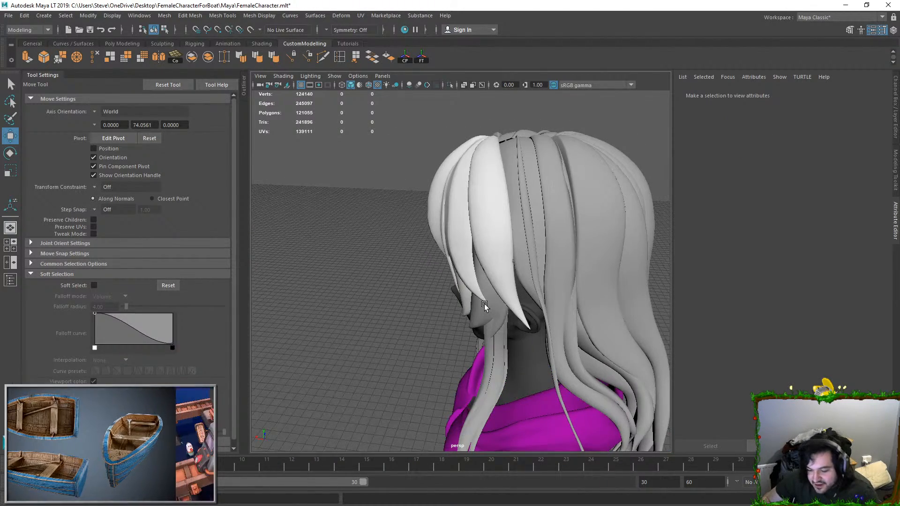
{"action": "left_click", "coordinate": [483, 306]}
{"action": "left_click_drag", "start_coordinate": [479, 309], "coordinate": [492, 262], "text": "alt"}
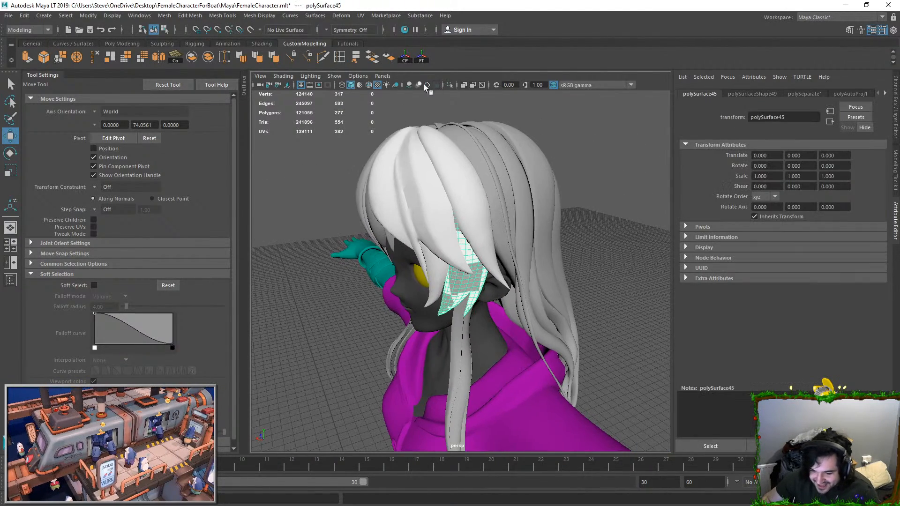
{"action": "left_click", "coordinate": [449, 84]}
{"action": "key", "text": "f"}
{"action": "left_click_drag", "start_coordinate": [416, 245], "coordinate": [431, 207], "text": "alt"}
Step: Open the UV Editor and unitize the UVs of the forked strand
{"action": "left_click", "coordinate": [361, 15]}
{"action": "left_click", "coordinate": [382, 32]}
{"action": "left_click", "coordinate": [562, 69]}
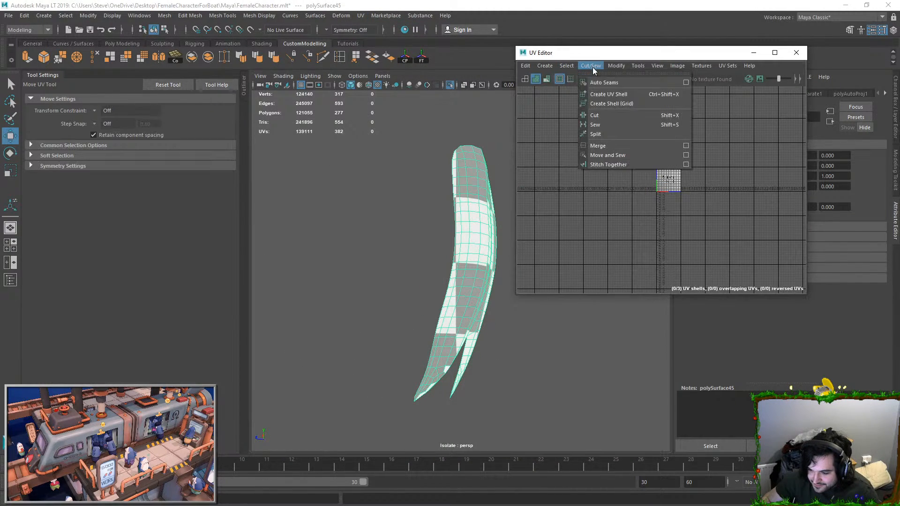
{"action": "left_click", "coordinate": [656, 174]}
{"action": "key", "text": "r"}
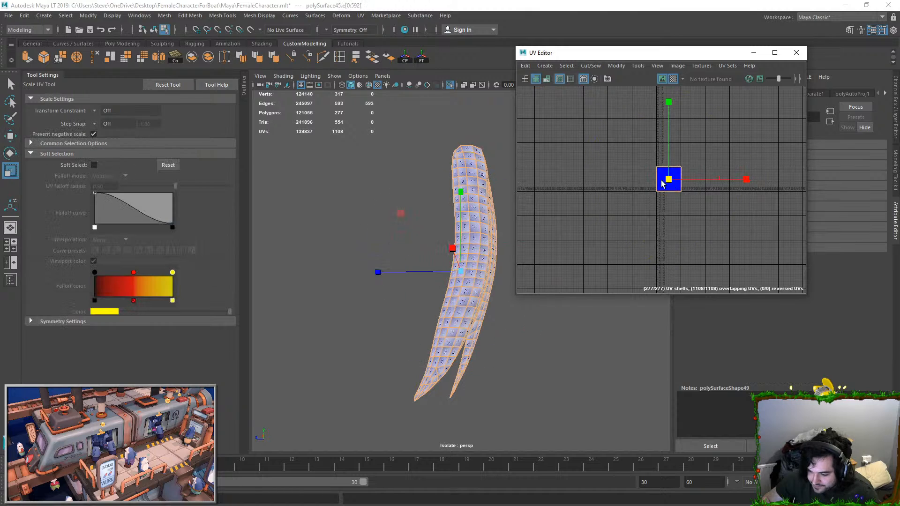
Step: Move and sew all edges of the forked strand together and unfold its UVs
{"action": "left_click", "coordinate": [586, 66]}
{"action": "left_click", "coordinate": [589, 161]}
{"action": "right_click_drag", "start_coordinate": [670, 164], "coordinate": [723, 198]}
{"action": "key", "text": "ctrl+u"}
Step: Move the forked strand's UVs outside the UV tile and exit isolation
{"action": "key", "text": "w"}
{"action": "left_click_drag", "start_coordinate": [642, 125], "coordinate": [438, 211]}
{"action": "right_click_drag", "start_coordinate": [464, 224], "coordinate": [503, 192]}
{"action": "left_click", "coordinate": [450, 85]}
Step: Select the long hair piece with several hanging strands and isolate it
{"action": "right_click_drag", "start_coordinate": [468, 238], "coordinate": [542, 499]}
{"action": "left_click", "coordinate": [534, 382]}
{"action": "scroll", "coordinate": [524, 377], "scroll_direction": "down", "scroll_amount": 8}
{"action": "left_click_drag", "start_coordinate": [525, 378], "coordinate": [429, 365], "text": "alt"}
{"action": "left_click", "coordinate": [470, 322]}
{"action": "left_click_drag", "start_coordinate": [470, 323], "coordinate": [425, 154], "text": "alt"}
{"action": "left_click", "coordinate": [467, 211]}
{"action": "key", "text": "ctrl+1"}
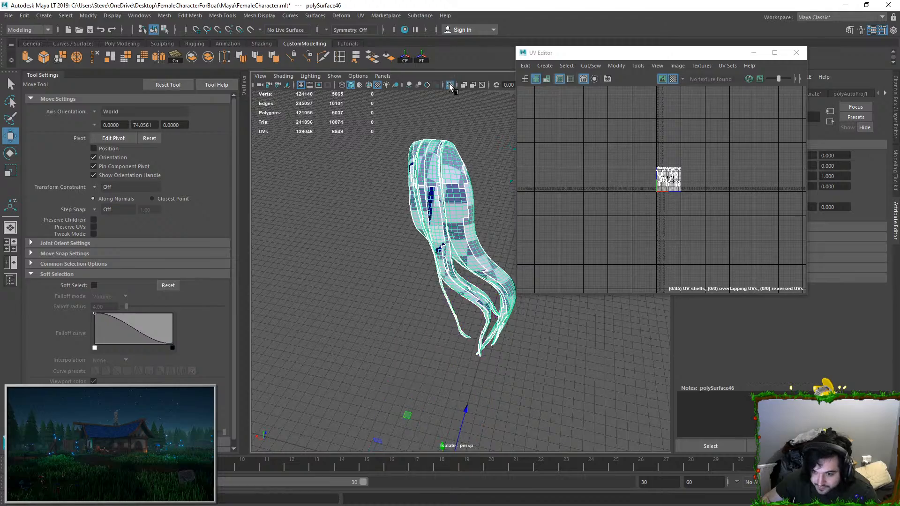
Step: Hide the checker texture and select all faces of the long hair piece
{"action": "left_click_drag", "start_coordinate": [400, 187], "coordinate": [500, 169], "text": "alt"}
{"action": "left_click", "coordinate": [500, 168]}
{"action": "left_click_drag", "start_coordinate": [498, 253], "coordinate": [424, 205], "text": "alt"}
{"action": "scroll", "coordinate": [420, 251], "scroll_direction": "up", "scroll_amount": 4}
{"action": "left_click", "coordinate": [397, 257]}
{"action": "key", "text": "ctrl+F11"}
{"action": "scroll", "coordinate": [403, 252], "scroll_direction": "down", "scroll_amount": 4}
{"action": "scroll", "coordinate": [396, 236], "scroll_direction": "up", "scroll_amount": 4}
{"action": "left_click", "coordinate": [672, 79]}
{"action": "left_click_drag", "start_coordinate": [503, 281], "coordinate": [457, 277], "text": "alt"}
{"action": "left_click", "coordinate": [480, 311]}
{"action": "left_click", "coordinate": [437, 219]}
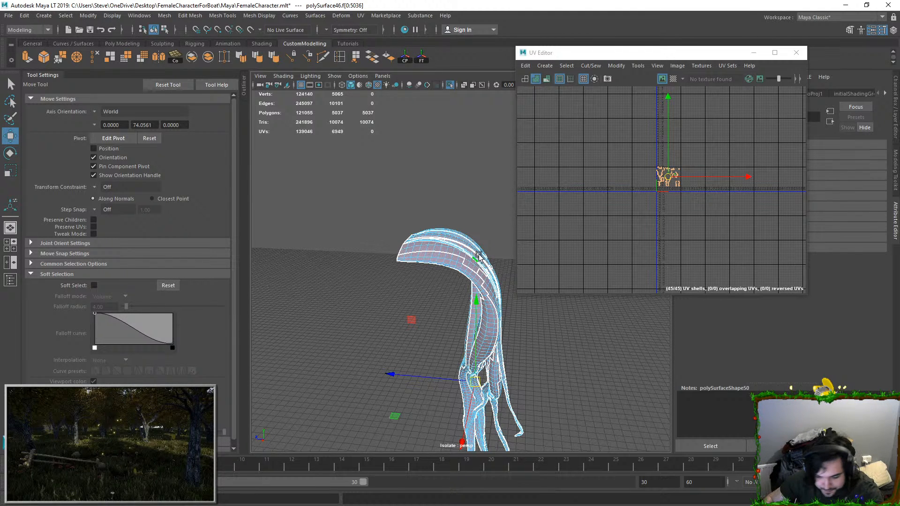
{"action": "key", "text": "f"}
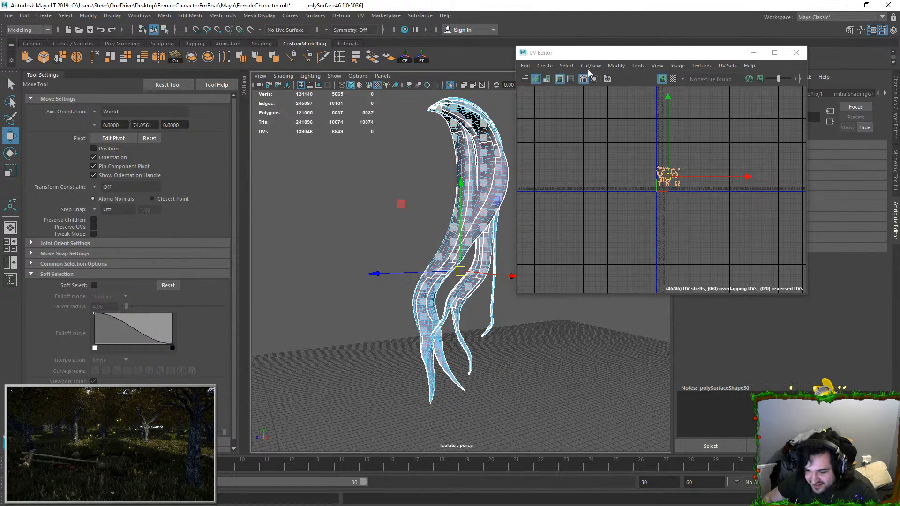
Step: Unitize the long hair piece's UVs, select all its edges and scale the UVs down around their centre
{"action": "left_click", "coordinate": [618, 67]}
{"action": "left_click", "coordinate": [637, 176]}
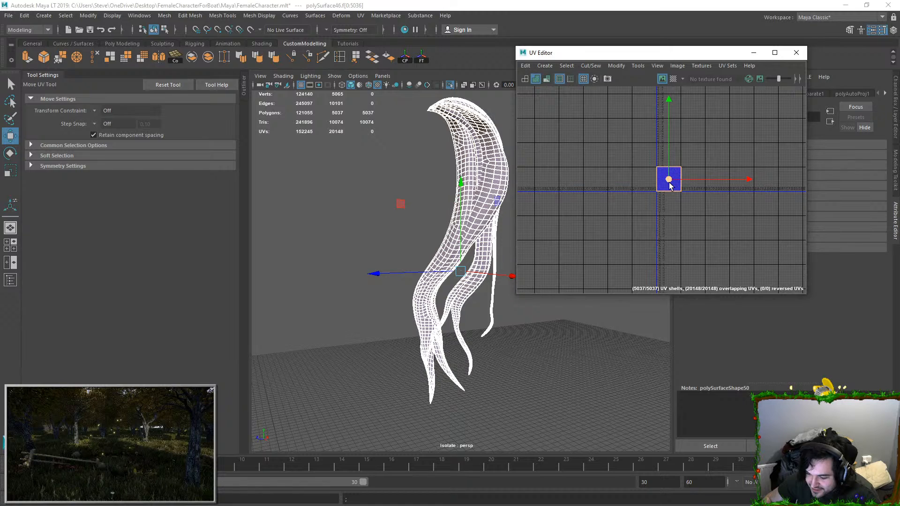
{"action": "key", "text": "f"}
{"action": "scroll", "coordinate": [612, 178], "scroll_direction": "down", "scroll_amount": 3}
{"action": "right_click_drag", "start_coordinate": [614, 169], "coordinate": [611, 118]}
{"action": "scroll", "coordinate": [590, 149], "scroll_direction": "down", "scroll_amount": 3}
{"action": "left_click_drag", "start_coordinate": [581, 127], "coordinate": [685, 231]}
{"action": "key", "text": "e"}
{"action": "key", "text": "r"}
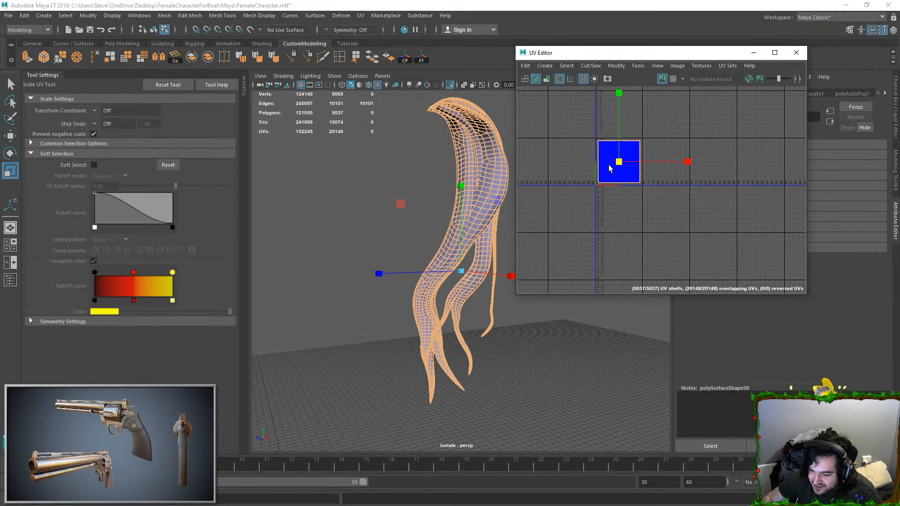
{"action": "left_click_drag", "start_coordinate": [558, 167], "coordinate": [529, 169]}
Step: Examine the upper end of the long hair piece and how its strands connect
{"action": "left_click_drag", "start_coordinate": [452, 157], "coordinate": [461, 157], "text": "alt"}
{"action": "middle_click_drag", "start_coordinate": [461, 157], "coordinate": [462, 273], "text": "alt"}
{"action": "left_click_drag", "start_coordinate": [461, 273], "coordinate": [532, 262], "text": "alt"}
{"action": "left_click_drag", "start_coordinate": [389, 249], "coordinate": [346, 210], "text": "alt"}
{"action": "right_click_drag", "start_coordinate": [346, 211], "coordinate": [365, 228], "text": "alt"}
{"action": "left_click_drag", "start_coordinate": [374, 189], "coordinate": [386, 221], "text": "alt"}
{"action": "key", "text": "ctrl+F11"}
{"action": "scroll", "coordinate": [381, 190], "scroll_direction": "down", "scroll_amount": 4}
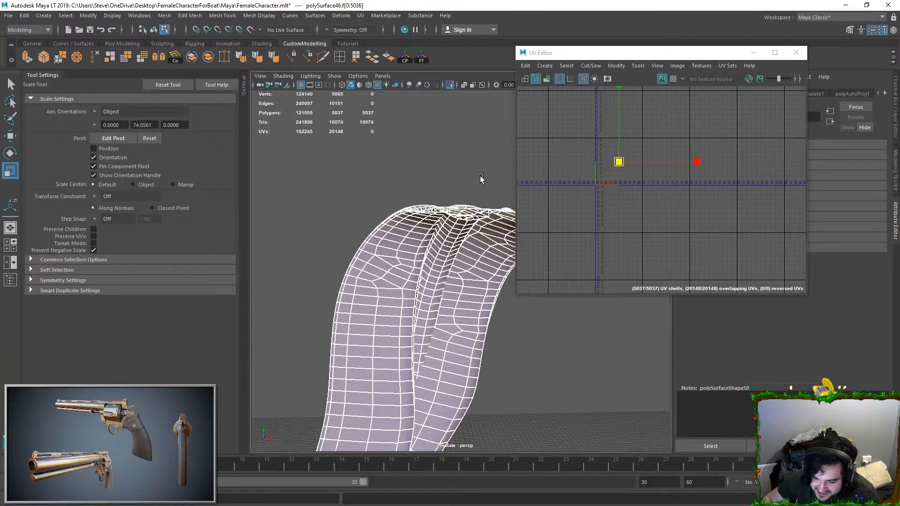
{"action": "left_click", "coordinate": [480, 177]}
{"action": "scroll", "coordinate": [427, 237], "scroll_direction": "up", "scroll_amount": 2}
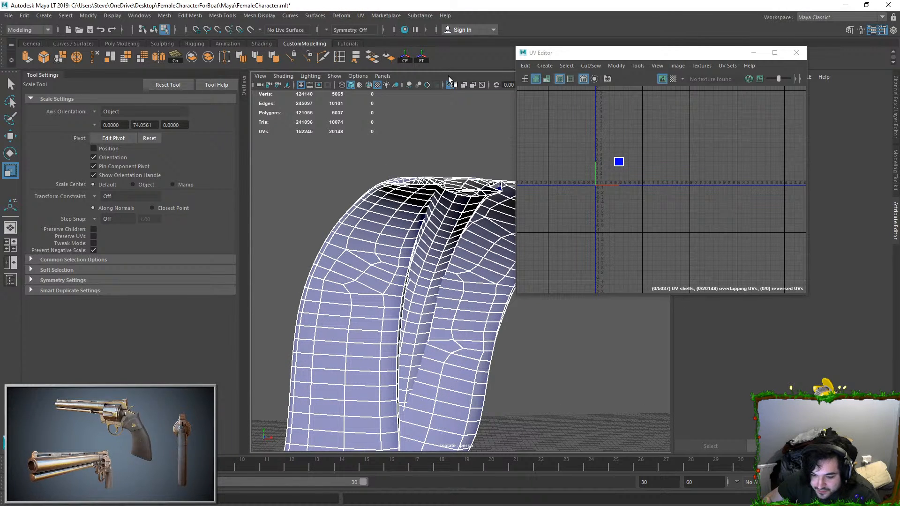
Step: Return to object mode, close the UV Editor and reselect the long hair piece
{"action": "key", "text": "F8"}
{"action": "left_click", "coordinate": [461, 140]}
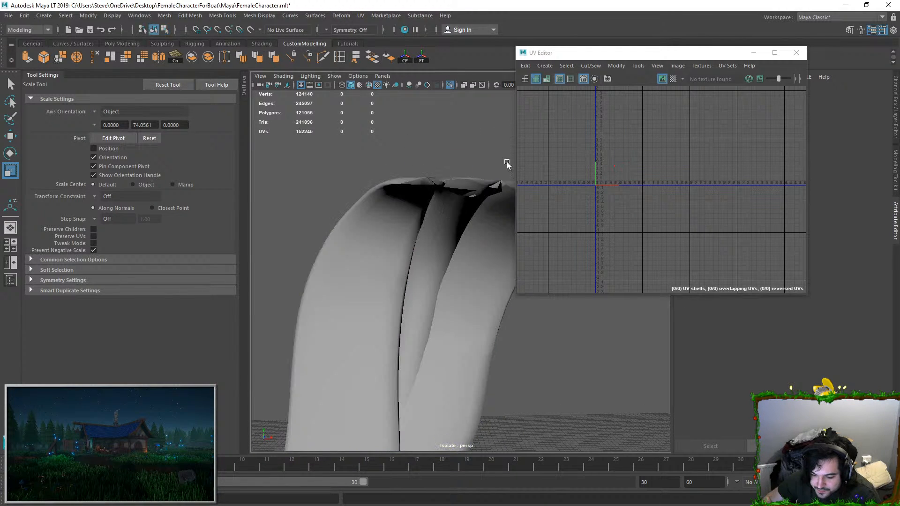
{"action": "left_click", "coordinate": [795, 52]}
{"action": "left_click", "coordinate": [431, 198]}
{"action": "left_click_drag", "start_coordinate": [430, 199], "coordinate": [442, 277], "text": "alt"}
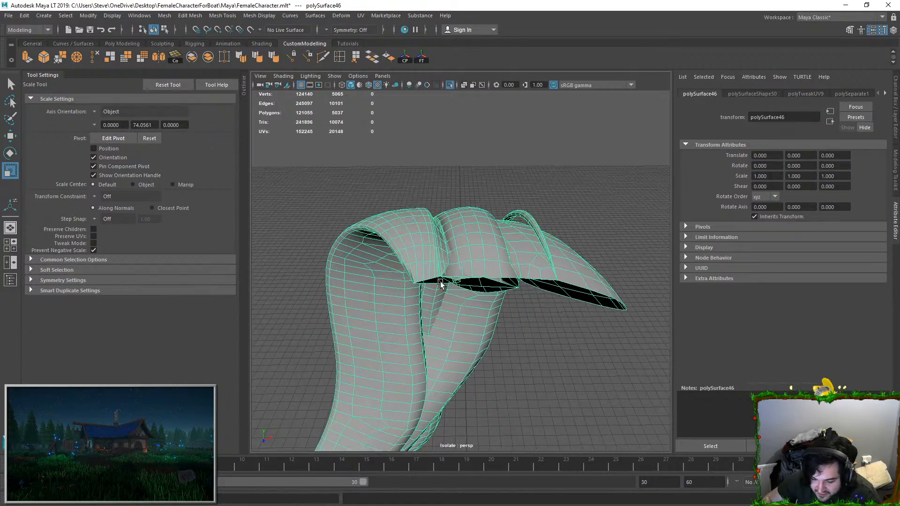
Step: Detach the vertex where the thin arched strand's tip touches the neighbouring hair section
{"action": "scroll", "coordinate": [445, 270], "scroll_direction": "up", "scroll_amount": 4}
{"action": "key", "text": "F11"}
{"action": "left_click_drag", "start_coordinate": [482, 227], "coordinate": [545, 233], "text": "alt"}
{"action": "double_click", "coordinate": [554, 177]}
{"action": "left_click_drag", "start_coordinate": [554, 176], "coordinate": [450, 263], "text": "alt"}
{"action": "key", "text": "F9"}
{"action": "left_click", "coordinate": [486, 238]}
{"action": "key", "text": "f"}
{"action": "scroll", "coordinate": [374, 278], "scroll_direction": "up", "scroll_amount": 2}
{"action": "left_click_drag", "start_coordinate": [373, 280], "coordinate": [478, 293], "text": "alt"}
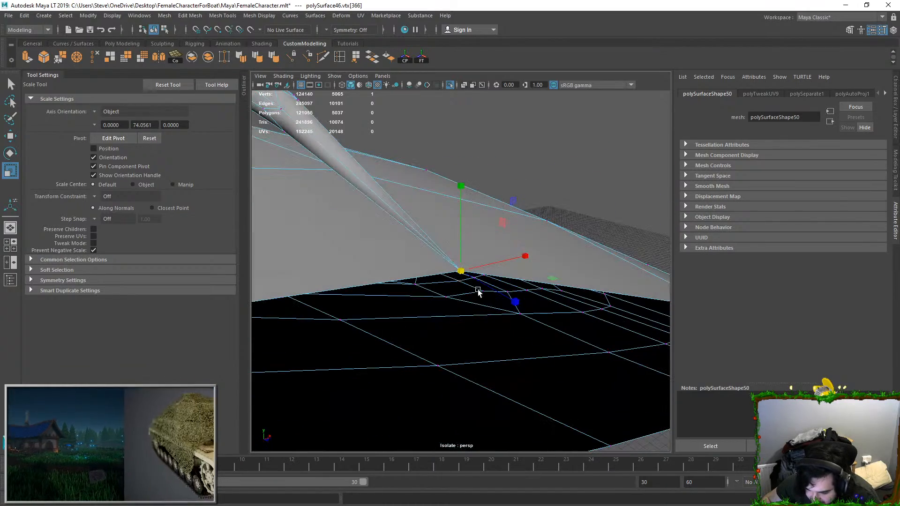
{"action": "left_click", "coordinate": [190, 16]}
{"action": "left_click", "coordinate": [206, 96]}
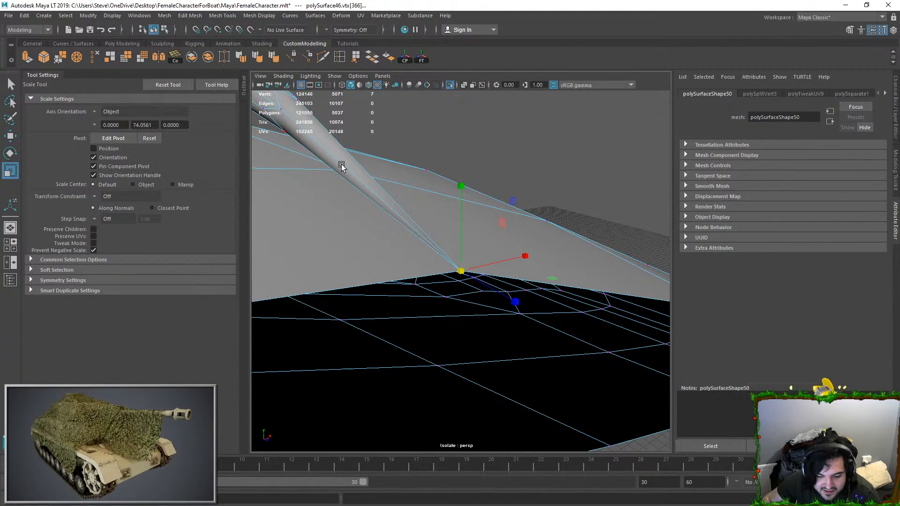
Step: Select the thin arched strand's connected faces and merge their vertices with a 0.01 distance threshold
{"action": "right_click_drag", "start_coordinate": [330, 159], "coordinate": [332, 164]}
{"action": "double_click", "coordinate": [341, 156]}
{"action": "scroll", "coordinate": [421, 215], "scroll_direction": "down", "scroll_amount": 4}
{"action": "scroll", "coordinate": [436, 227], "scroll_direction": "down", "scroll_amount": 3}
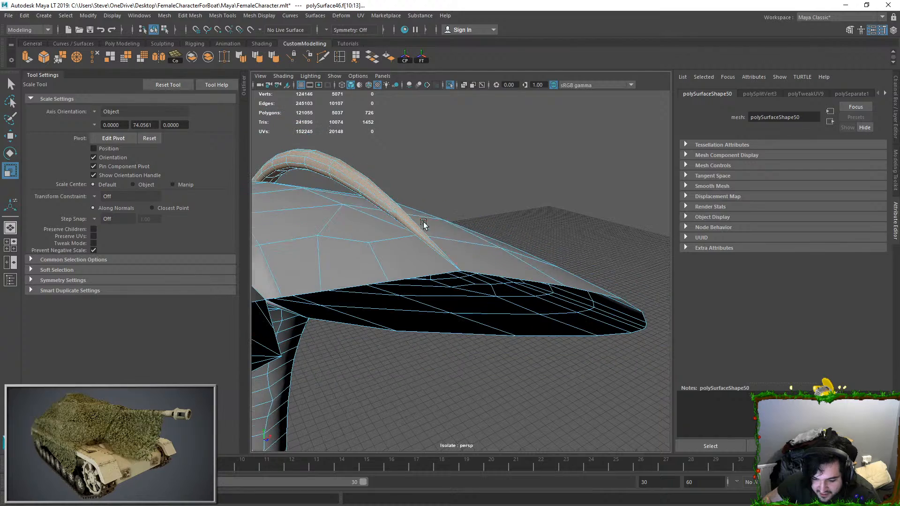
{"action": "left_click", "coordinate": [190, 15]}
{"action": "left_click", "coordinate": [207, 116]}
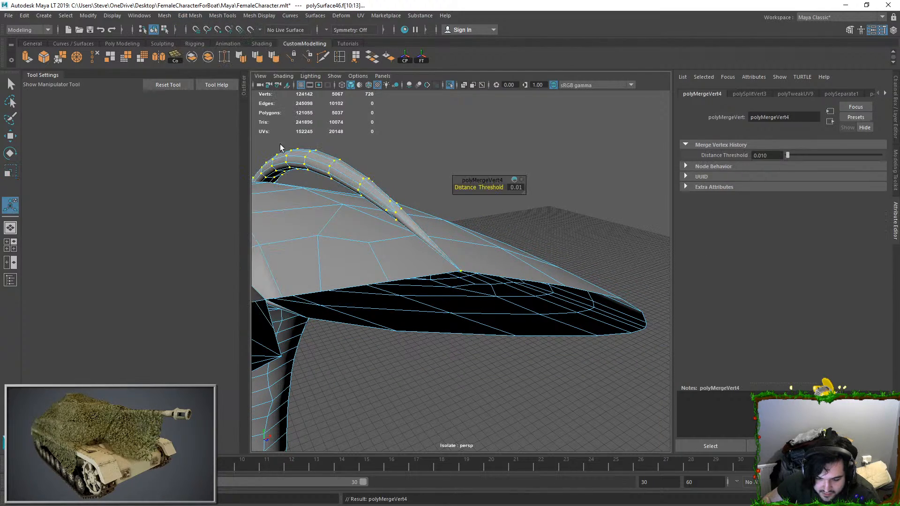
{"action": "right_click_drag", "start_coordinate": [404, 208], "coordinate": [432, 161]}
{"action": "key", "text": "q"}
{"action": "left_click", "coordinate": [433, 161]}
Step: Reselect the thin strand's connected faces and check how far the selection extends across the hair piece
{"action": "left_click", "coordinate": [339, 181]}
{"action": "left_click_drag", "start_coordinate": [338, 181], "coordinate": [384, 198], "text": "alt"}
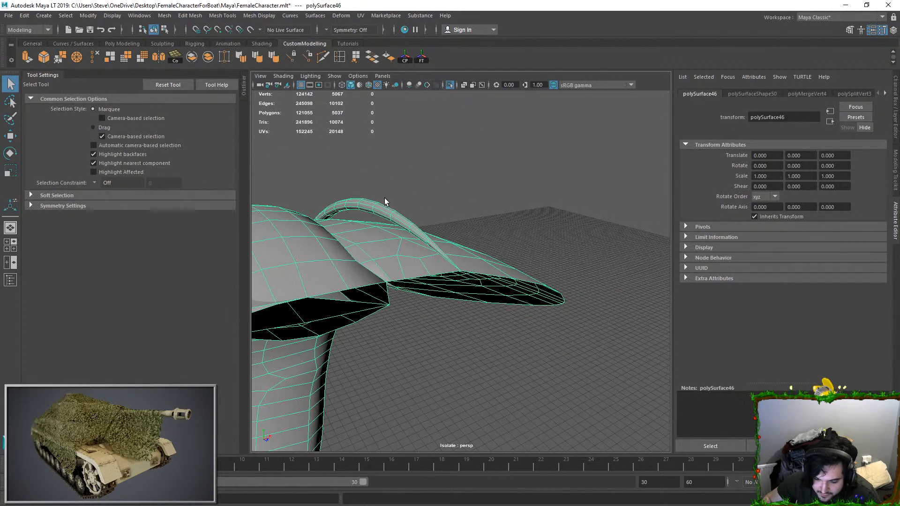
{"action": "right_click_drag", "start_coordinate": [385, 198], "coordinate": [382, 210]}
{"action": "double_click", "coordinate": [377, 203]}
{"action": "key", "text": "w"}
{"action": "scroll", "coordinate": [392, 234], "scroll_direction": "down", "scroll_amount": 4}
{"action": "left_click_drag", "start_coordinate": [392, 236], "coordinate": [321, 271], "text": "alt"}
{"action": "scroll", "coordinate": [445, 277], "scroll_direction": "down", "scroll_amount": 5}
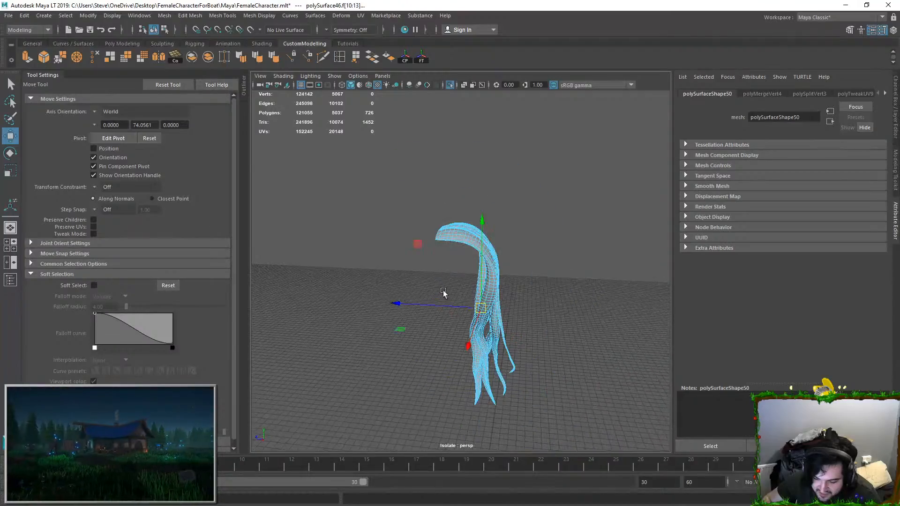
Step: Try moving the selected strand faces away from the hair piece and undo the move
{"action": "left_click_drag", "start_coordinate": [474, 310], "coordinate": [504, 135]}
{"action": "key", "text": "ctrl+z"}
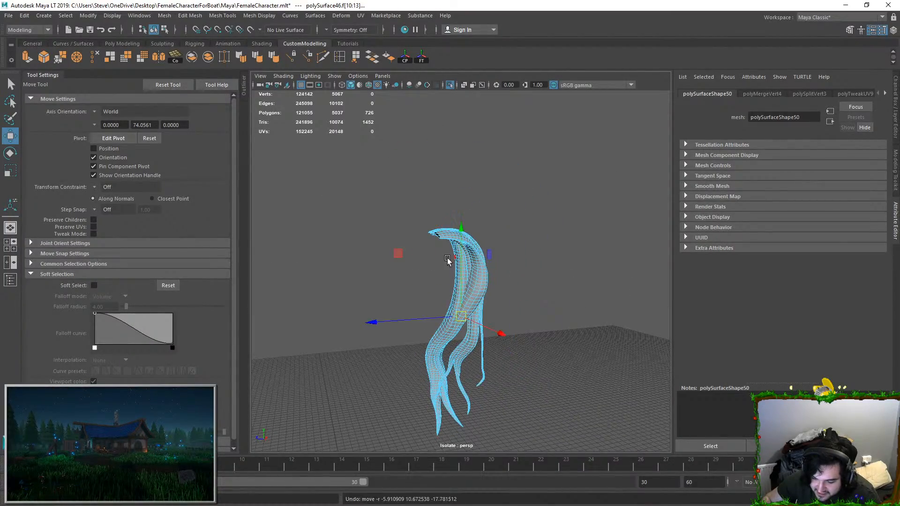
Step: Detach the vertex shared by the wide outer strand and the neighbouring middle strand along the hair piece's open front edge
{"action": "left_click_drag", "start_coordinate": [448, 261], "coordinate": [461, 253], "text": "alt"}
{"action": "scroll", "coordinate": [461, 253], "scroll_direction": "up", "scroll_amount": 6}
{"action": "double_click", "coordinate": [453, 218]}
{"action": "left_click_drag", "start_coordinate": [422, 213], "coordinate": [412, 203], "text": "alt"}
{"action": "scroll", "coordinate": [412, 203], "scroll_direction": "up", "scroll_amount": 5}
{"action": "left_click", "coordinate": [508, 271]}
{"action": "middle_click_drag", "start_coordinate": [508, 272], "coordinate": [524, 319], "text": "alt"}
{"action": "left_click_drag", "start_coordinate": [524, 319], "coordinate": [463, 260], "text": "alt"}
{"action": "right_click_drag", "start_coordinate": [443, 190], "coordinate": [424, 206]}
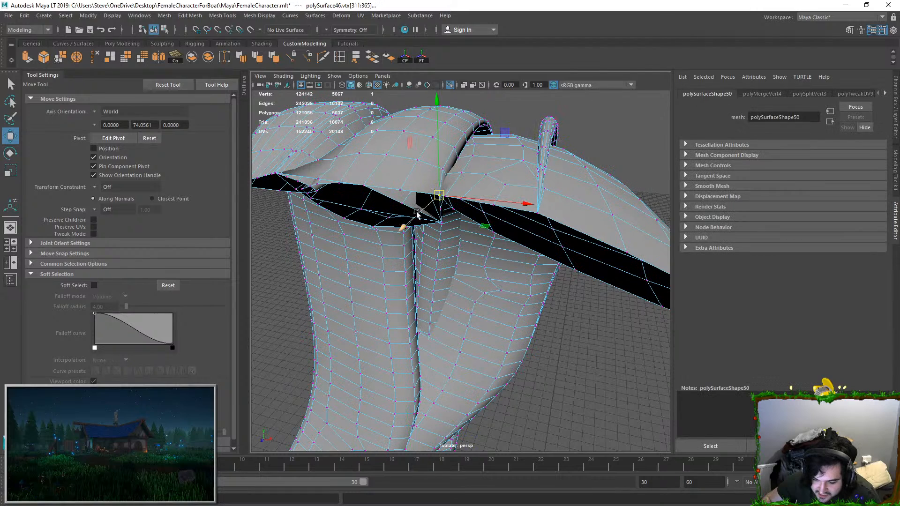
{"action": "left_click_drag", "start_coordinate": [419, 195], "coordinate": [349, 227], "text": "alt"}
{"action": "left_click", "coordinate": [190, 16]}
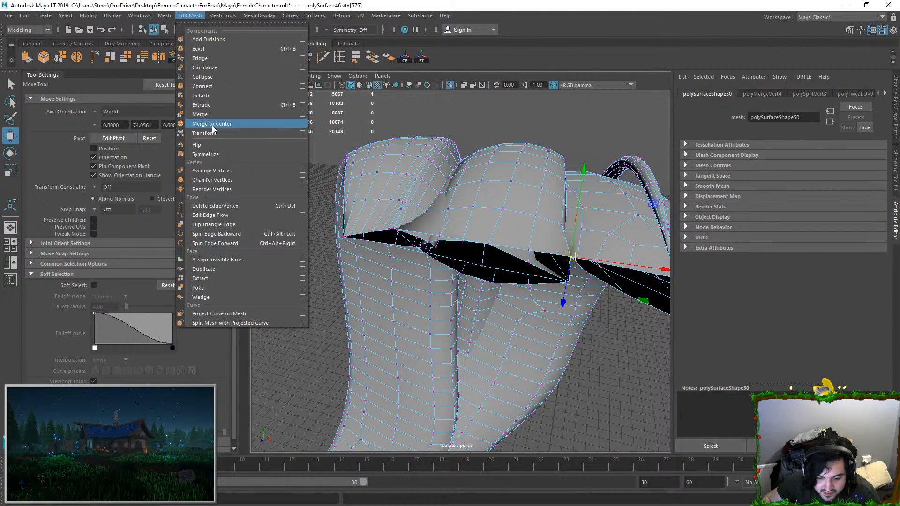
{"action": "mouse_move", "coordinate": [218, 15]}
{"action": "mouse_move", "coordinate": [190, 16]}
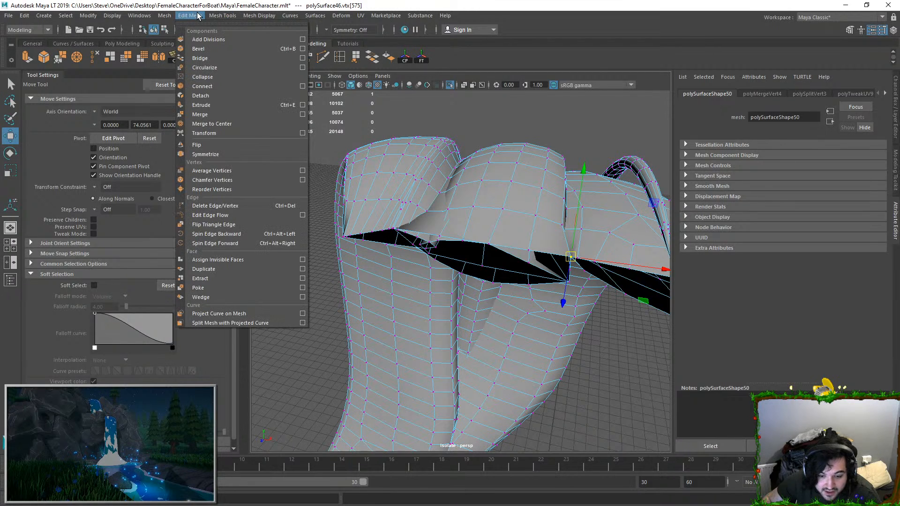
{"action": "left_click", "coordinate": [217, 109]}
{"action": "right_click_drag", "start_coordinate": [509, 171], "coordinate": [518, 210]}
Step: Select the wide outer strand's connected faces and merge their vertices
{"action": "double_click", "coordinate": [606, 215]}
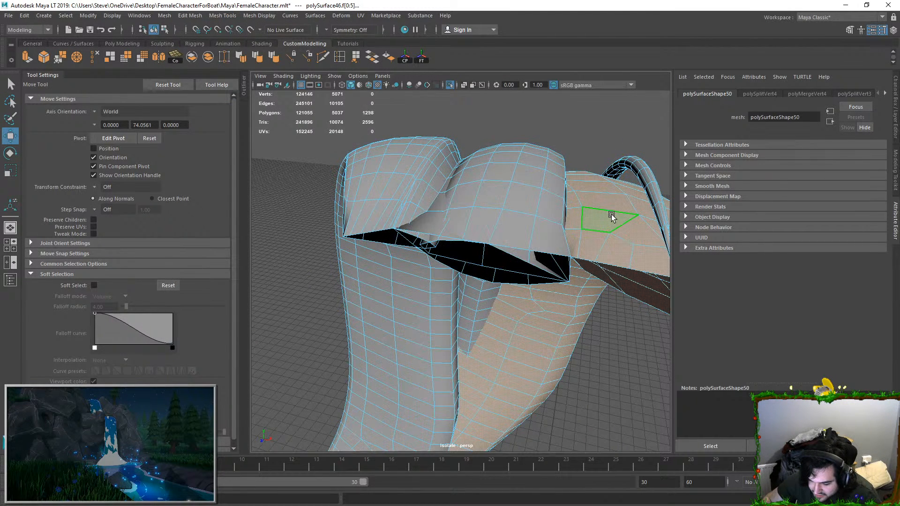
{"action": "left_click_drag", "start_coordinate": [607, 216], "coordinate": [488, 201], "text": "alt"}
{"action": "left_click", "coordinate": [184, 15]}
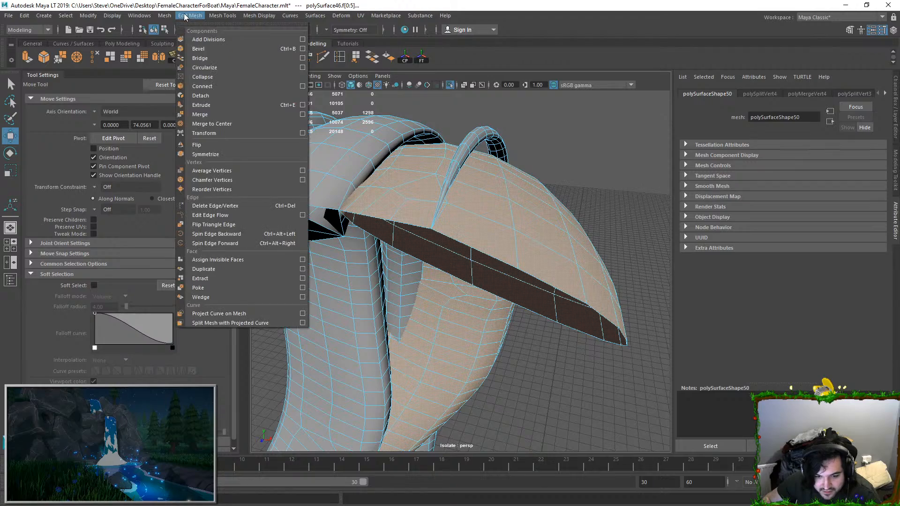
{"action": "left_click", "coordinate": [210, 114]}
{"action": "key", "text": "q"}
{"action": "right_click_drag", "start_coordinate": [492, 234], "coordinate": [502, 225]}
{"action": "right_click_drag", "start_coordinate": [501, 225], "coordinate": [575, 156]}
{"action": "left_click", "coordinate": [575, 156]}
{"action": "left_click", "coordinate": [481, 234]}
{"action": "key", "text": "w"}
Step: Reselect the wide outer strand's connected faces, try moving them aside to test the separation, and undo the move
{"action": "scroll", "coordinate": [481, 234], "scroll_direction": "down", "scroll_amount": 6}
{"action": "right_click_drag", "start_coordinate": [471, 256], "coordinate": [473, 274]}
{"action": "double_click", "coordinate": [476, 257]}
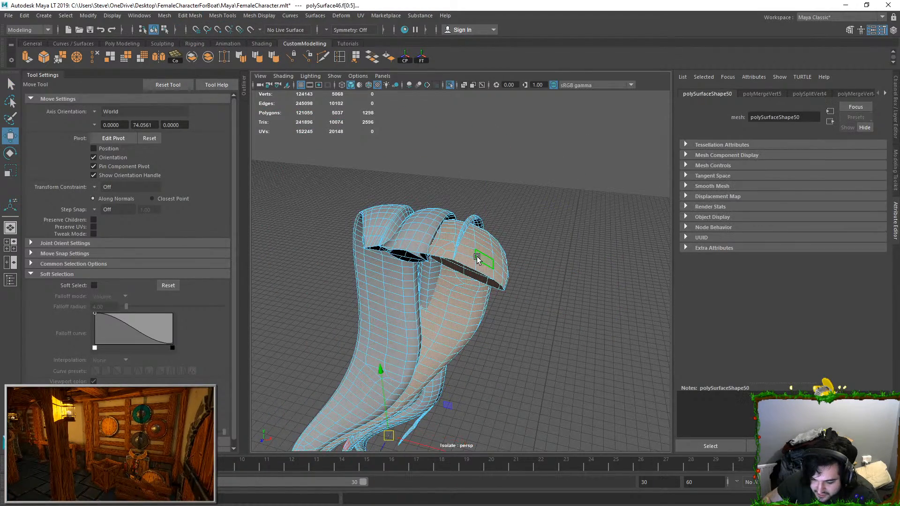
{"action": "left_click_drag", "start_coordinate": [388, 436], "coordinate": [492, 381]}
{"action": "left_click_drag", "start_coordinate": [485, 324], "coordinate": [397, 222], "text": "alt"}
{"action": "key", "text": "ctrl+z"}
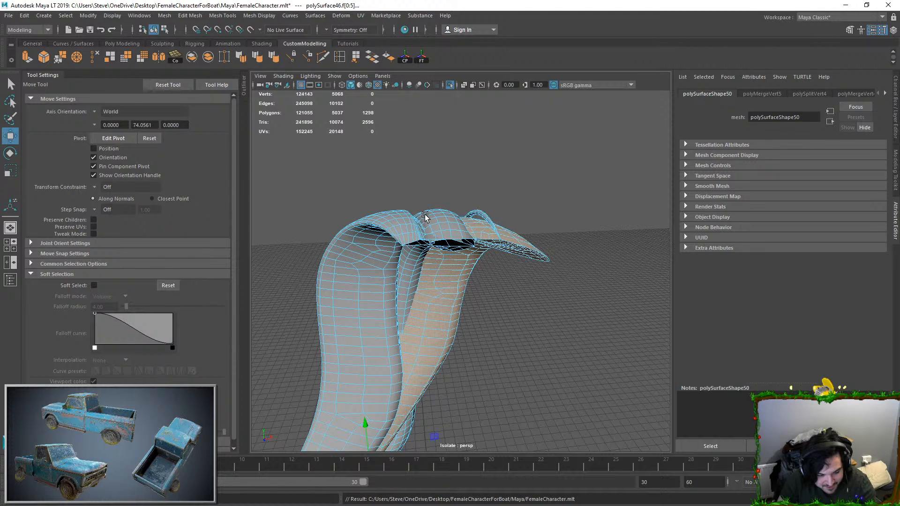
Step: Select the connected faces of the broad opposite strand and examine which hair sections are still joined to it
{"action": "scroll", "coordinate": [425, 217], "scroll_direction": "up", "scroll_amount": 5}
{"action": "mouse_move", "coordinate": [424, 217]}
{"action": "left_mouse_down", "text": "alt"}
{"action": "mouse_move", "coordinate": [400, 226]}
{"action": "mouse_move", "coordinate": [369, 169]}
{"action": "mouse_move", "coordinate": [426, 184]}
{"action": "mouse_move", "coordinate": [391, 214]}
{"action": "mouse_move", "coordinate": [458, 181]}
{"action": "mouse_move", "coordinate": [423, 219]}
{"action": "left_mouse_up", "text": "alt"}
{"action": "key", "text": "F9"}
{"action": "key", "text": "F11"}
{"action": "key", "text": "F9"}
{"action": "key", "text": "ctrl+F11"}
{"action": "key", "text": "ctrl+F9"}
{"action": "key", "text": "ctrl+F11"}
{"action": "key", "text": "f"}
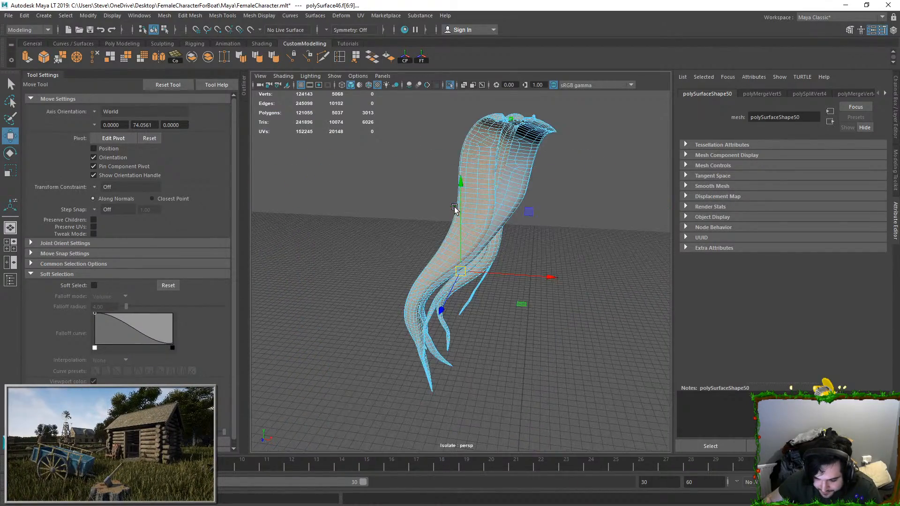
{"action": "middle_click_drag", "start_coordinate": [506, 168], "coordinate": [438, 261], "text": "alt"}
{"action": "left_click_drag", "start_coordinate": [437, 261], "coordinate": [524, 232], "text": "alt"}
{"action": "right_click_drag", "start_coordinate": [525, 233], "coordinate": [492, 384], "text": "alt"}
{"action": "left_click_drag", "start_coordinate": [492, 385], "coordinate": [462, 244], "text": "alt"}
Step: Enable soft selection with Surface falloff, then test-move a face beside the gap between the upper strands and undo the move
{"action": "left_click", "coordinate": [486, 270]}
{"action": "left_click_drag", "start_coordinate": [356, 158], "coordinate": [309, 92]}
{"action": "left_click", "coordinate": [491, 264]}
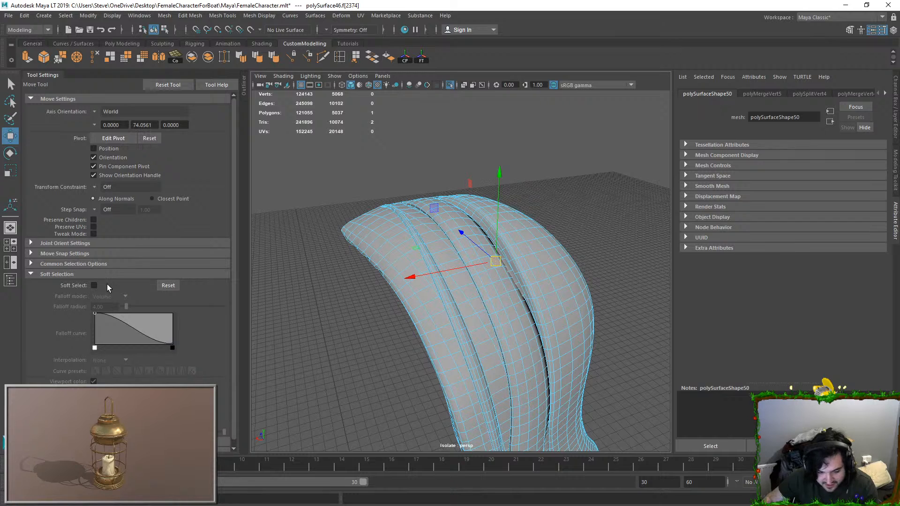
{"action": "left_click", "coordinate": [94, 285]}
{"action": "key", "text": "ctrl+z"}
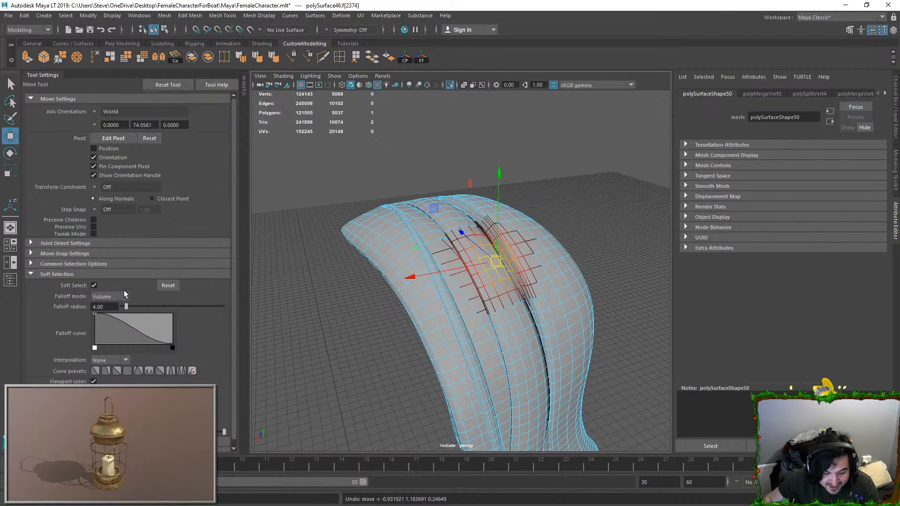
{"action": "left_click", "coordinate": [116, 316]}
{"action": "left_click_drag", "start_coordinate": [473, 262], "coordinate": [541, 232], "text": "alt"}
{"action": "right_click_drag", "start_coordinate": [541, 232], "coordinate": [536, 257], "text": "alt"}
{"action": "left_click_drag", "start_coordinate": [558, 221], "coordinate": [468, 214]}
{"action": "key", "text": "ctrl+z"}
Step: Set the soft selection falloff radius to 7.98 and inspect its spread over the upper strands
{"action": "left_click_drag", "start_coordinate": [135, 307], "coordinate": [150, 307]}
{"action": "left_click_drag", "start_coordinate": [351, 284], "coordinate": [529, 237], "text": "alt"}
{"action": "left_click_drag", "start_coordinate": [140, 307], "coordinate": [130, 306]}
{"action": "left_click_drag", "start_coordinate": [555, 224], "coordinate": [510, 328], "text": "alt"}
{"action": "left_click", "coordinate": [622, 197]}
{"action": "left_click_drag", "start_coordinate": [621, 198], "coordinate": [463, 236], "text": "alt"}
Step: Probe faces along the middle strand up to its front edge to find where soft selection spreads to a neighbouring strand
{"action": "left_click", "coordinate": [463, 235]}
{"action": "right_click_drag", "start_coordinate": [463, 236], "coordinate": [463, 246]}
{"action": "left_click_drag", "start_coordinate": [463, 248], "coordinate": [378, 192], "text": "alt"}
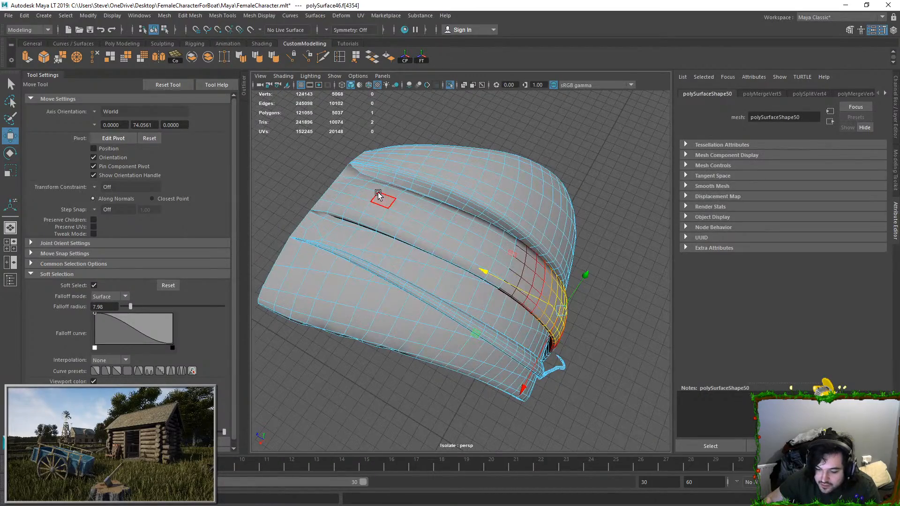
{"action": "left_click", "coordinate": [378, 193]}
{"action": "left_click_drag", "start_coordinate": [323, 201], "coordinate": [319, 244], "text": "alt"}
{"action": "key", "text": "ctrl+z"}
{"action": "left_click", "coordinate": [320, 221]}
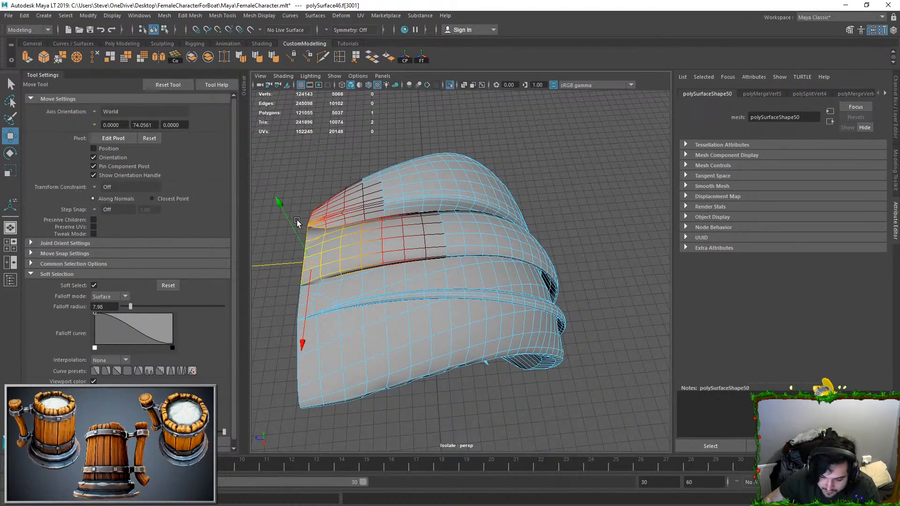
Step: Examine the joint at the strands' open front edge and select the middle strand's corner face there
{"action": "left_click_drag", "start_coordinate": [283, 209], "coordinate": [281, 205]}
{"action": "left_click_drag", "start_coordinate": [283, 207], "coordinate": [368, 229], "text": "alt"}
{"action": "left_click_drag", "start_coordinate": [324, 247], "coordinate": [287, 123]}
{"action": "left_click_drag", "start_coordinate": [343, 224], "coordinate": [501, 245], "text": "alt"}
{"action": "mouse_move", "coordinate": [502, 245]}
{"action": "right_mouse_down", "text": "alt"}
{"action": "mouse_move", "coordinate": [512, 261]}
{"action": "mouse_move", "coordinate": [443, 289]}
{"action": "mouse_move", "coordinate": [504, 238]}
{"action": "right_mouse_up", "text": "alt"}
{"action": "key", "text": "F11"}
{"action": "left_click", "coordinate": [497, 270]}
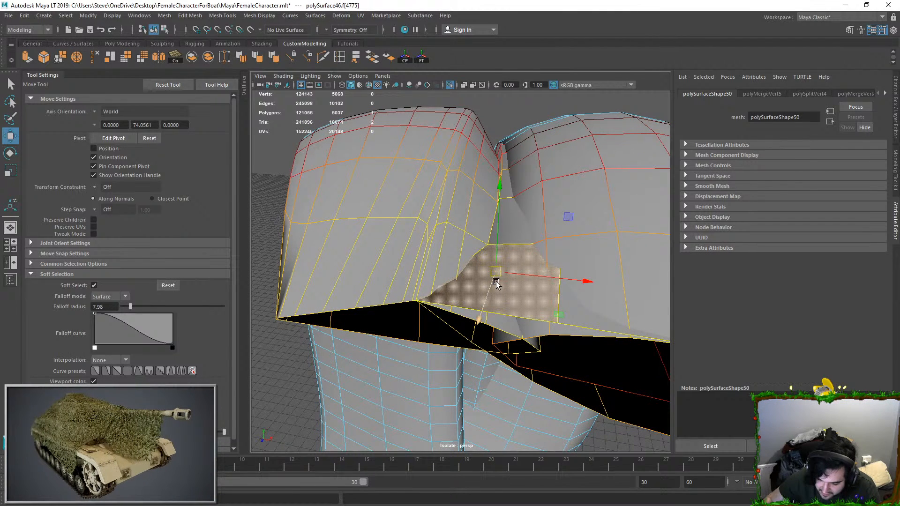
Step: Convert the corner face to vertices, turn off soft selection, then test-move the vertex shared at the front edge and undo it
{"action": "right_click_drag", "start_coordinate": [496, 272], "coordinate": [375, 278], "text": "ctrl"}
{"action": "key", "text": "b"}
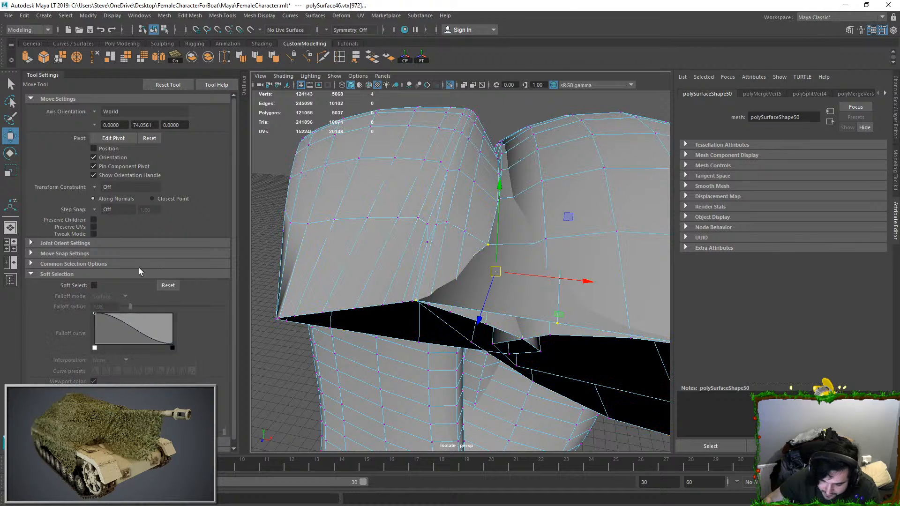
{"action": "left_click", "coordinate": [418, 303]}
{"action": "left_click_drag", "start_coordinate": [417, 304], "coordinate": [464, 292]}
{"action": "key", "text": "ctrl+z"}
{"action": "left_click_drag", "start_coordinate": [508, 339], "coordinate": [488, 261], "text": "alt"}
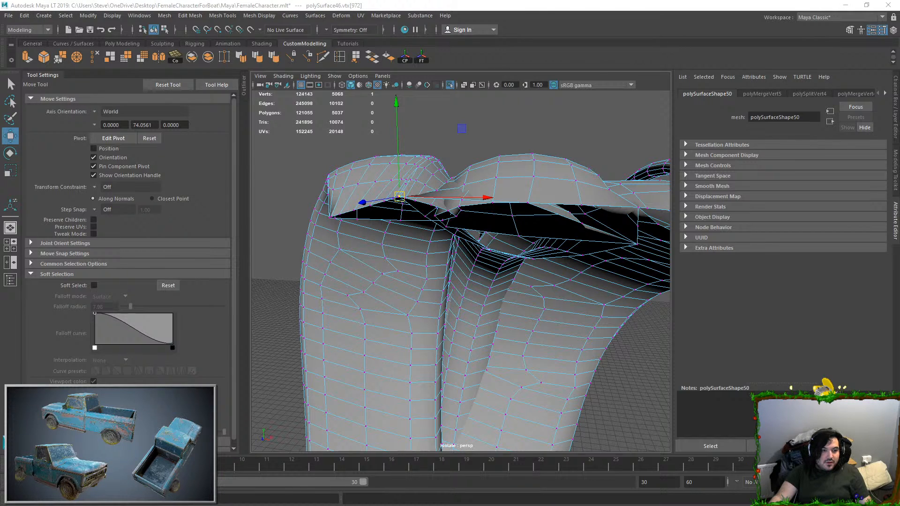
Step: Switch to Discord and find the March 24 character commission video in the progress channel
{"action": "left_click_drag", "start_coordinate": [0, 0], "coordinate": [262, 0]}
{"action": "scroll", "coordinate": [410, 277], "scroll_direction": "up", "scroll_amount": 10}
{"action": "scroll", "coordinate": [411, 279], "scroll_direction": "up", "scroll_amount": 15}
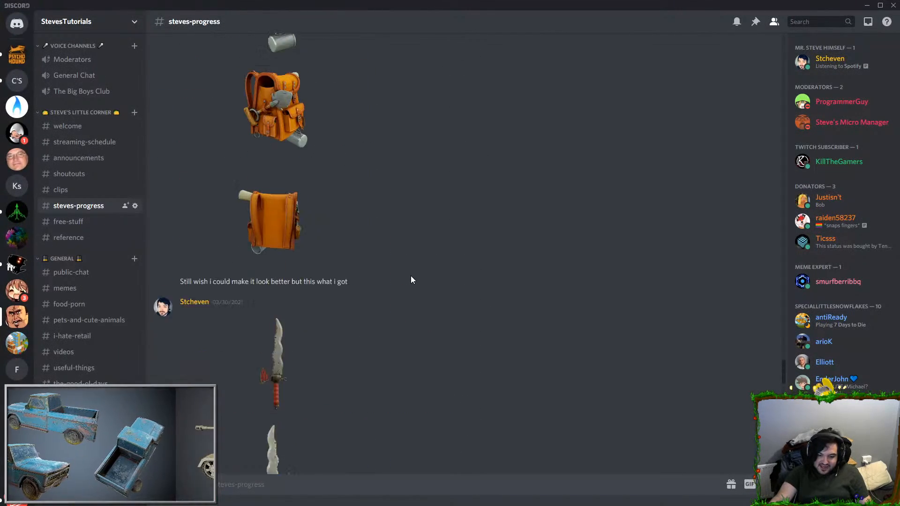
{"action": "scroll", "coordinate": [409, 279], "scroll_direction": "down", "scroll_amount": 3}
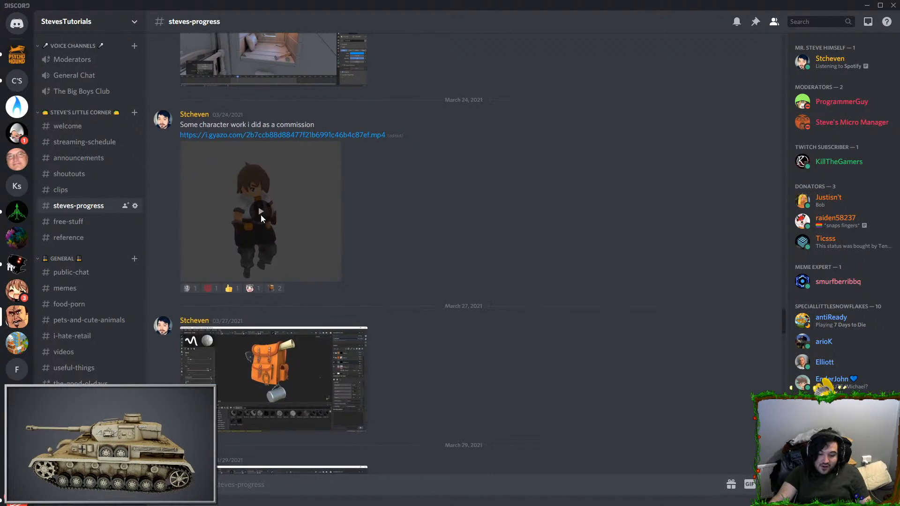
Step: Play the commissioned character's animation video in full screen, then exit full screen
{"action": "left_click", "coordinate": [262, 211]}
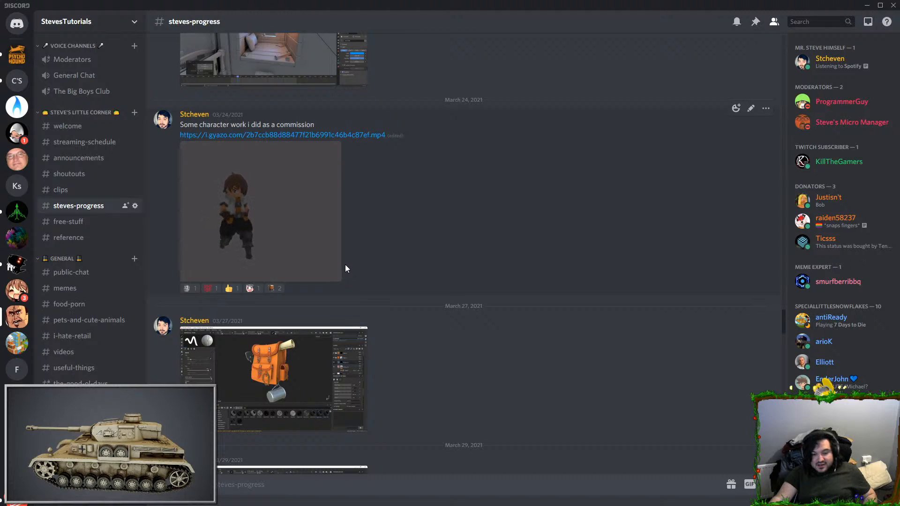
{"action": "left_click", "coordinate": [308, 207]}
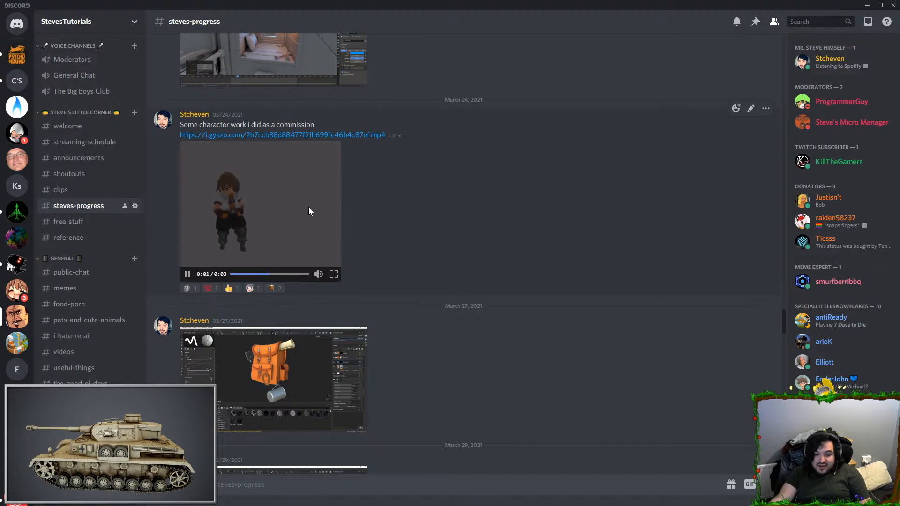
{"action": "left_click", "coordinate": [309, 207]}
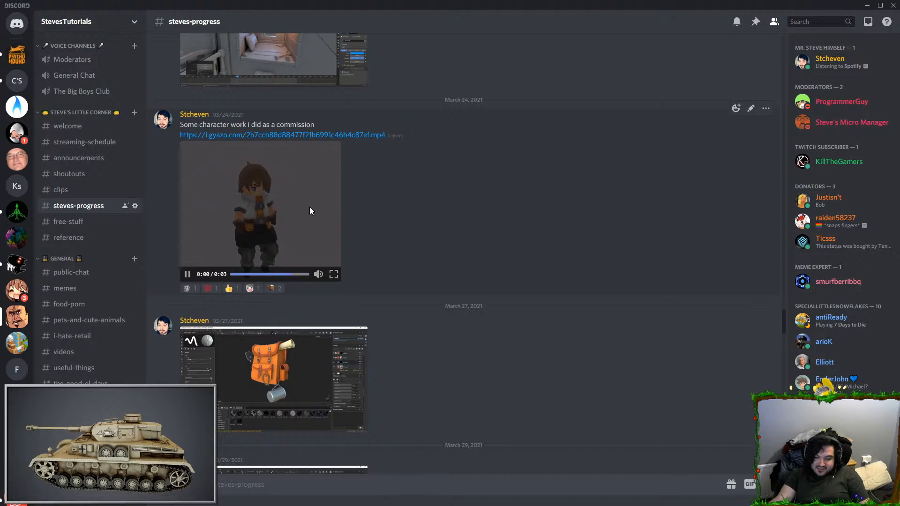
{"action": "left_click", "coordinate": [333, 273]}
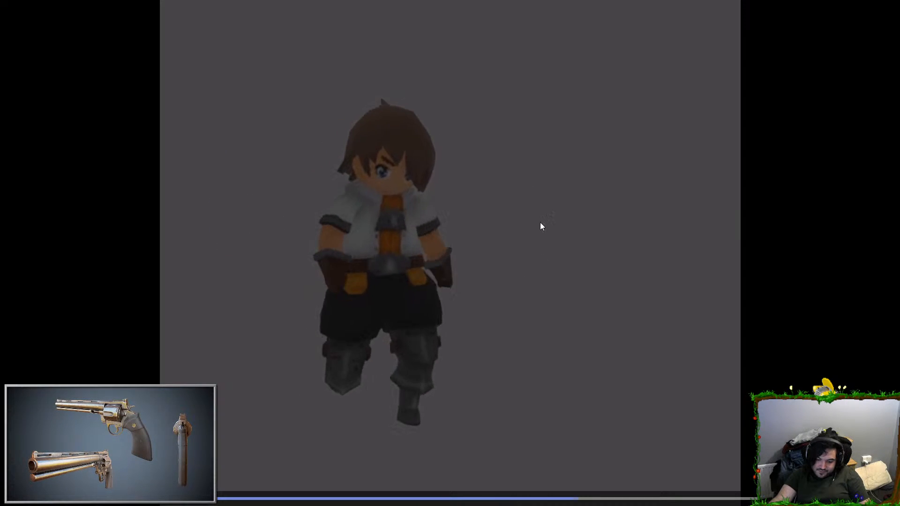
{"action": "left_click", "coordinate": [610, 295]}
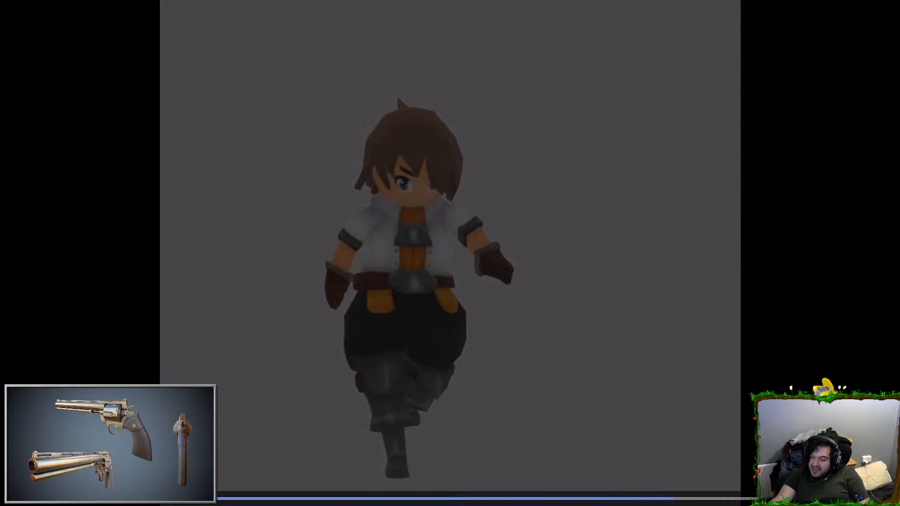
{"action": "key", "text": "Escape"}
Step: Switch to the Chrome browser, search for "mixamo", open the Mixamo website and close its tab after viewing
{"action": "left_click_drag", "start_coordinate": [609, 0], "coordinate": [344, 1]}
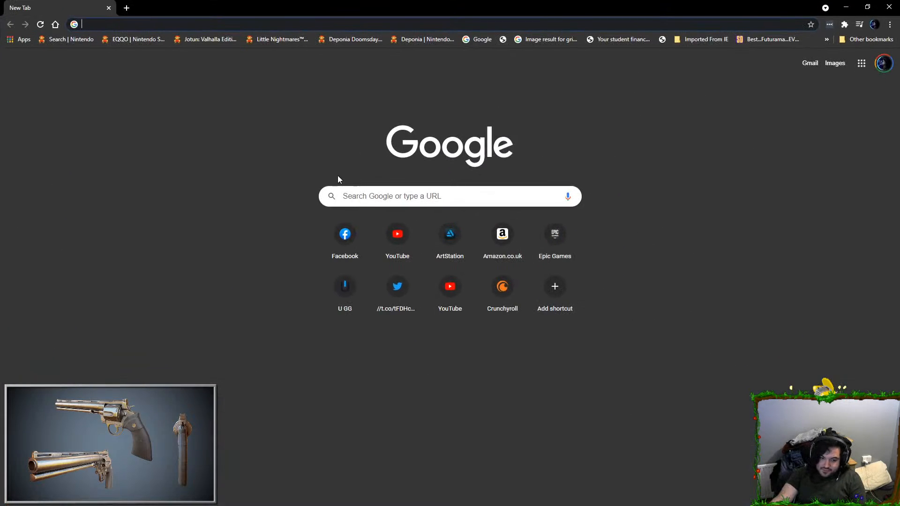
{"action": "left_click", "coordinate": [418, 206]}
{"action": "type", "text": "mixamo"}
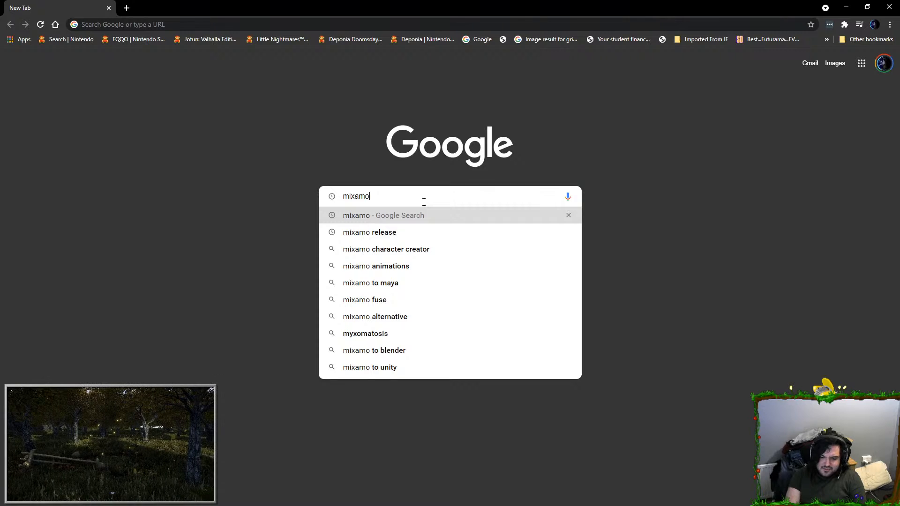
{"action": "key", "text": "Return"}
{"action": "left_click", "coordinate": [101, 154]}
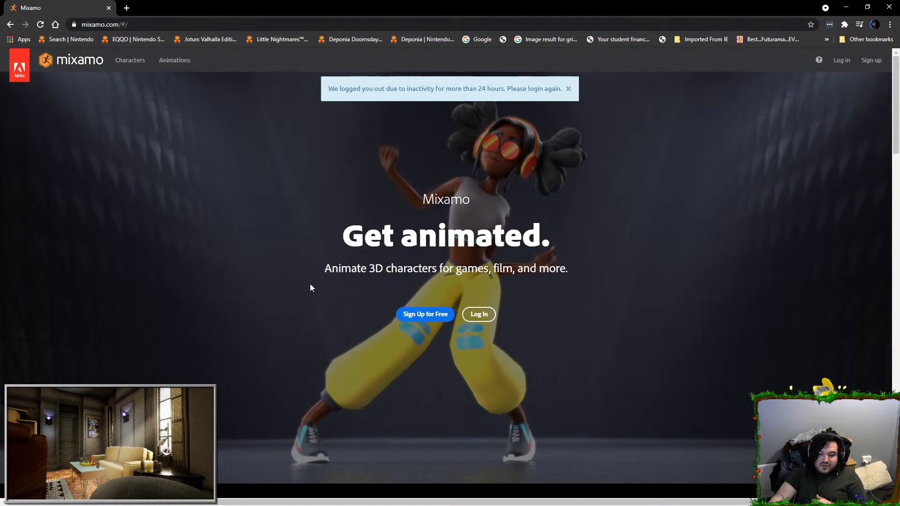
{"action": "middle_click", "coordinate": [22, 10]}
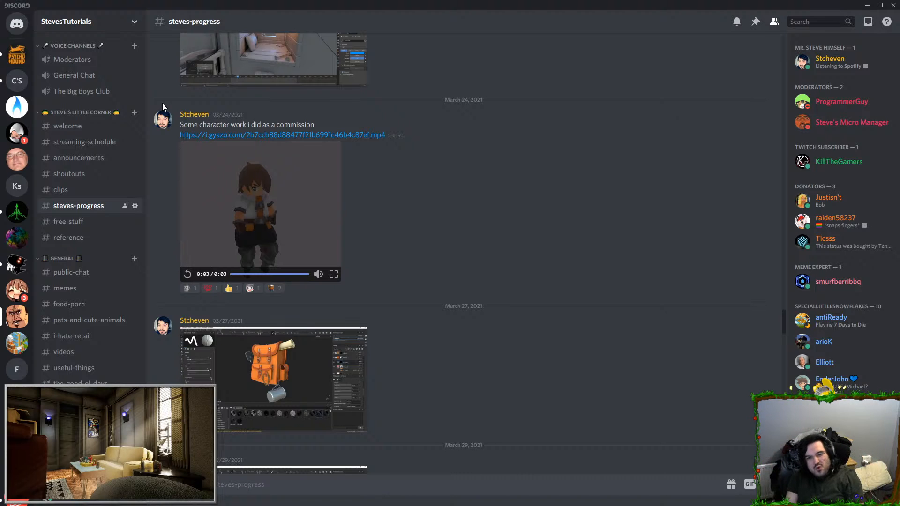
Step: Open the ArtStation portfolio in Chrome and view "The Omega-3 Fish Oil (UE4)" artwork
{"action": "scroll", "coordinate": [268, 193], "scroll_direction": "up", "scroll_amount": 4}
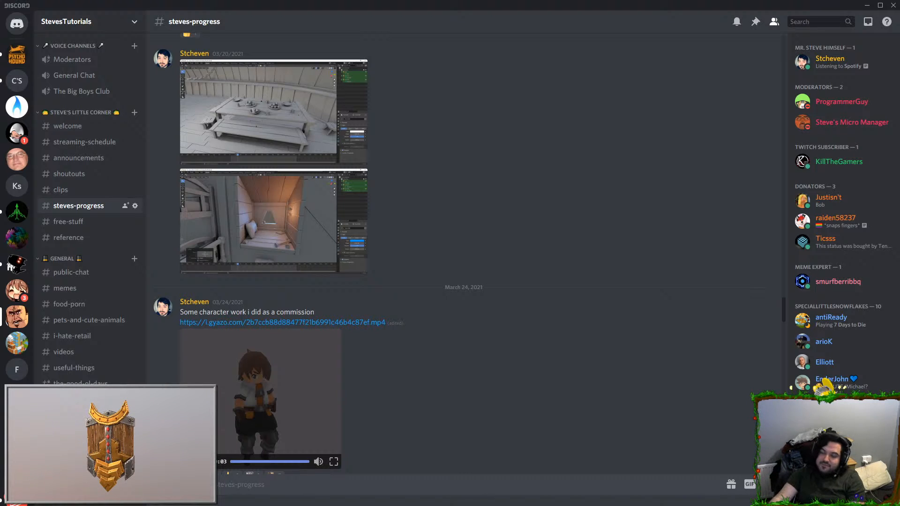
{"action": "left_click_drag", "start_coordinate": [562, 84], "coordinate": [562, 0]}
{"action": "scroll", "coordinate": [648, 260], "scroll_direction": "down", "scroll_amount": 5}
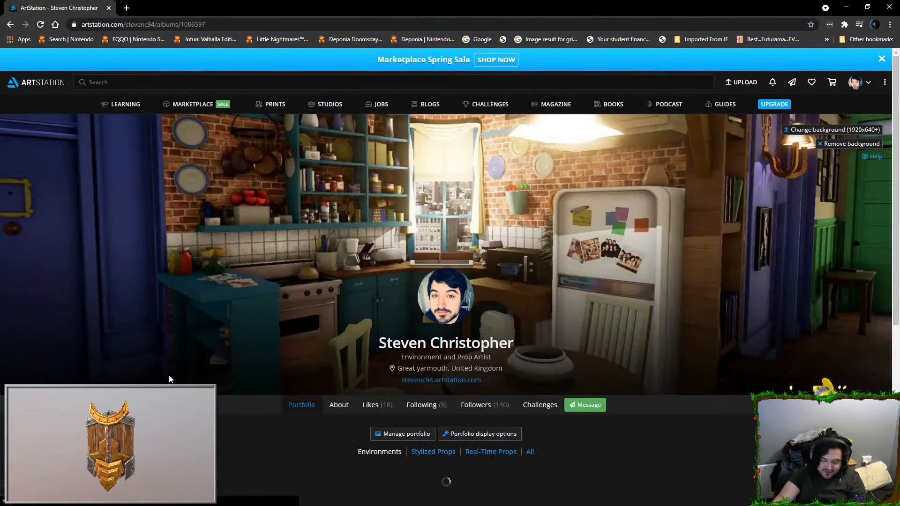
{"action": "scroll", "coordinate": [335, 356], "scroll_direction": "down", "scroll_amount": 4}
{"action": "left_click", "coordinate": [336, 377]}
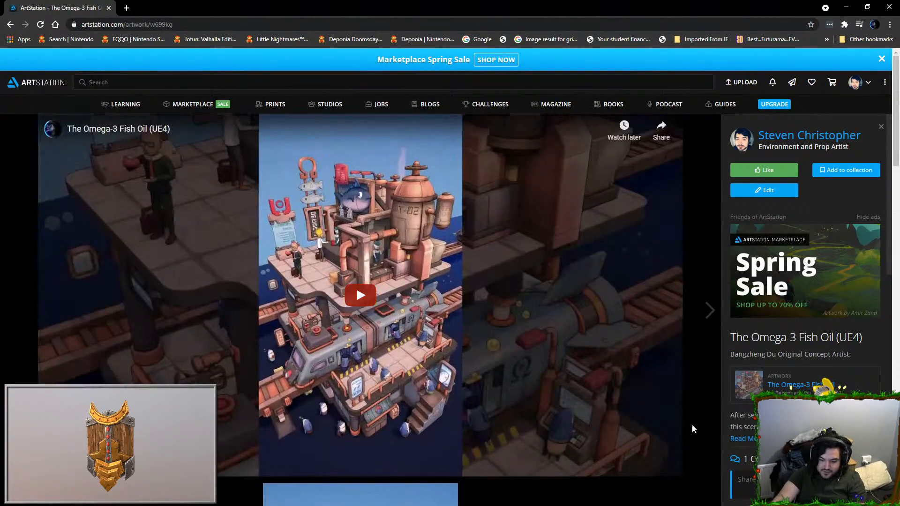
Step: Play the Omega-3 Fish Oil video in full screen and pause it
{"action": "left_click", "coordinate": [404, 269]}
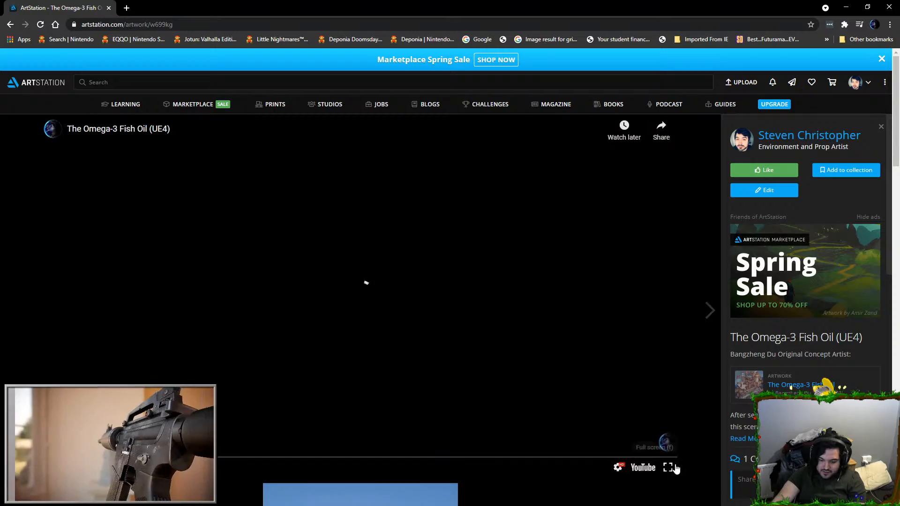
{"action": "left_click", "coordinate": [667, 465]}
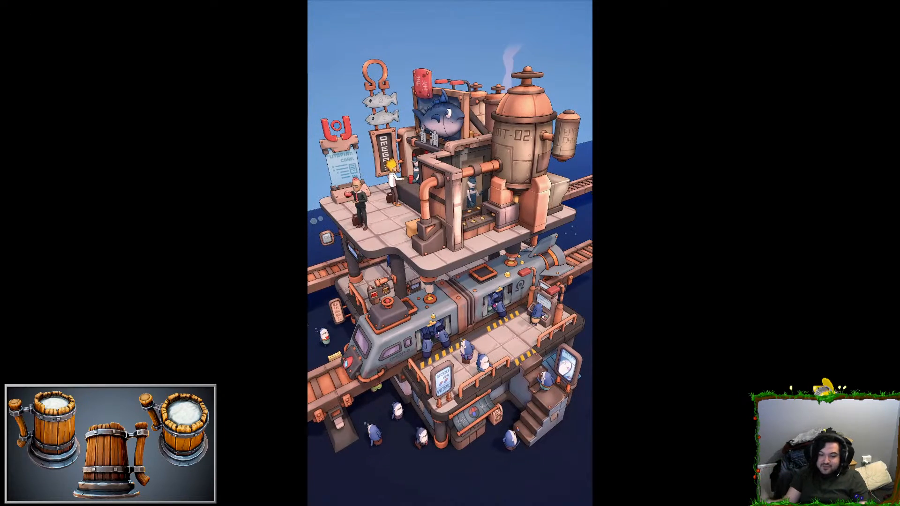
{"action": "left_click", "coordinate": [485, 230]}
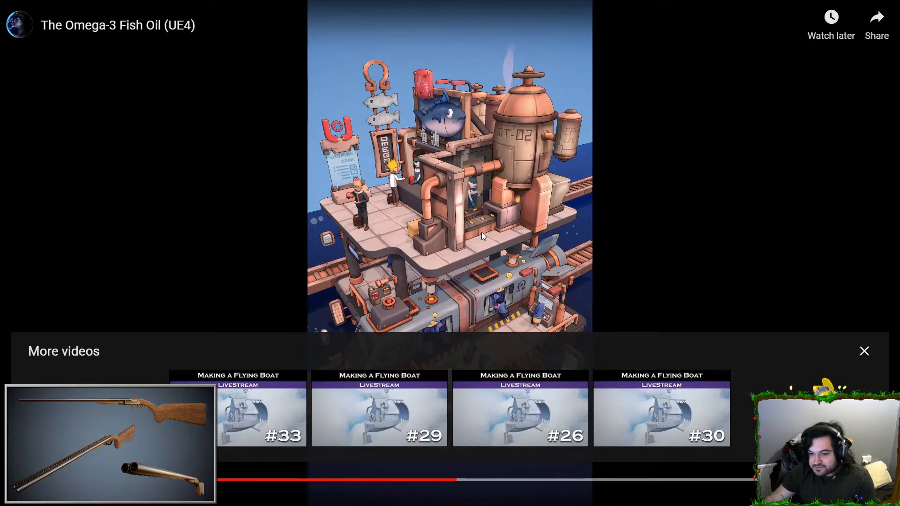
Step: Exit the full-screen video, switch to Discord and play the March 12 character dance video in the steves-progress channel
{"action": "key", "text": "Escape"}
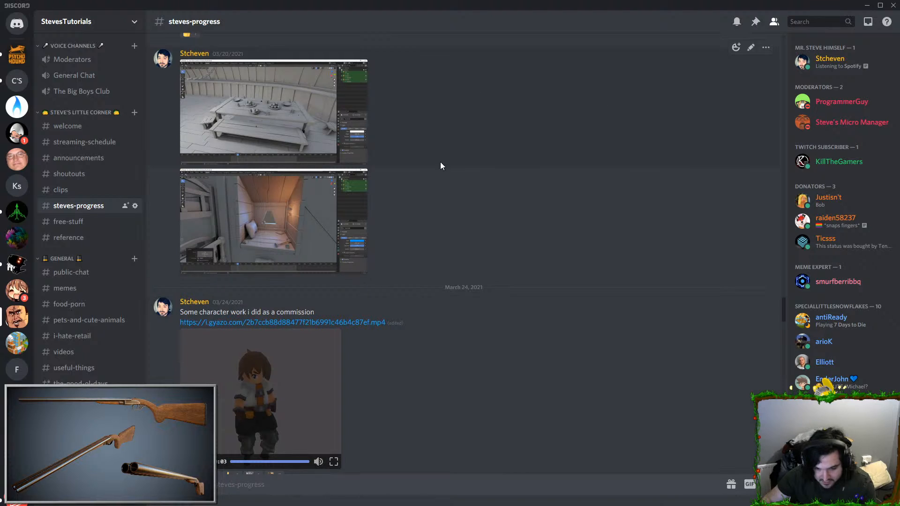
{"action": "scroll", "coordinate": [442, 197], "scroll_direction": "up", "scroll_amount": 10}
{"action": "scroll", "coordinate": [440, 223], "scroll_direction": "up", "scroll_amount": 5}
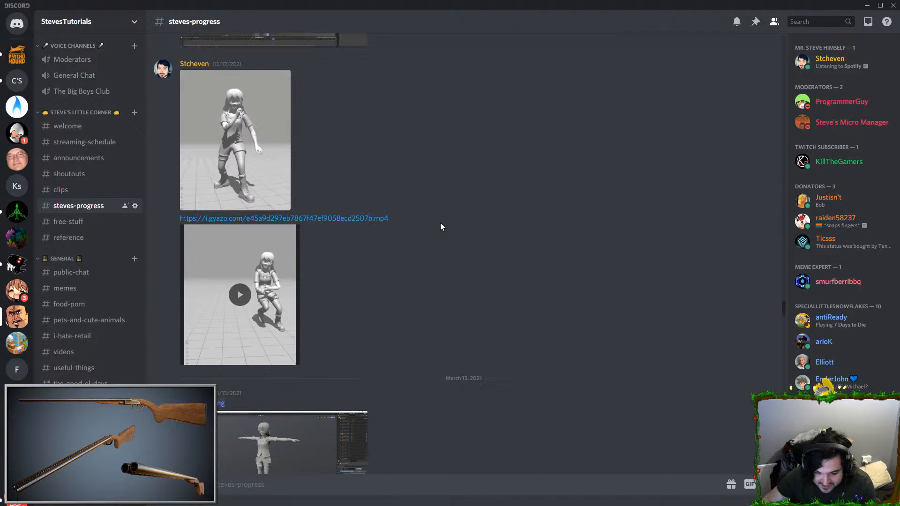
{"action": "scroll", "coordinate": [348, 243], "scroll_direction": "up", "scroll_amount": 1}
{"action": "left_click", "coordinate": [240, 341]}
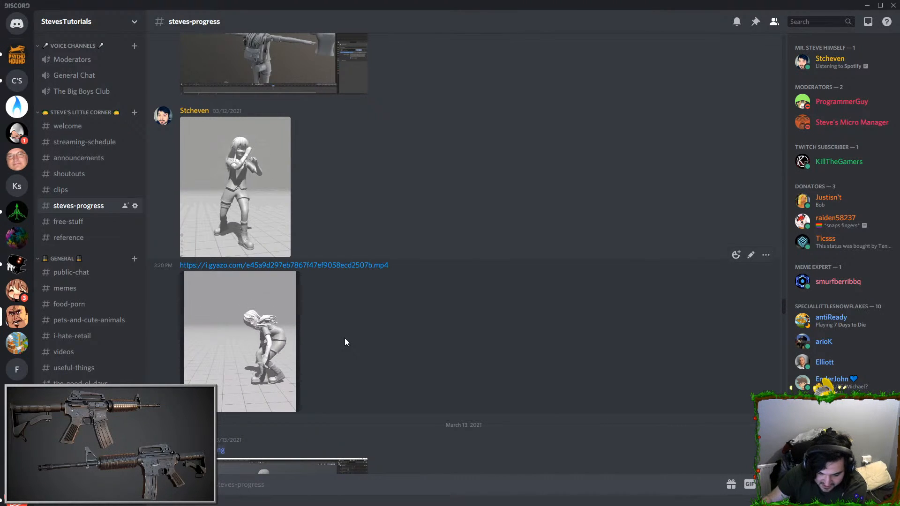
Step: Browse the steves-progress channel back to the January 5, 2021 post and play its campfire video
{"action": "scroll", "coordinate": [346, 339], "scroll_direction": "up", "scroll_amount": 10}
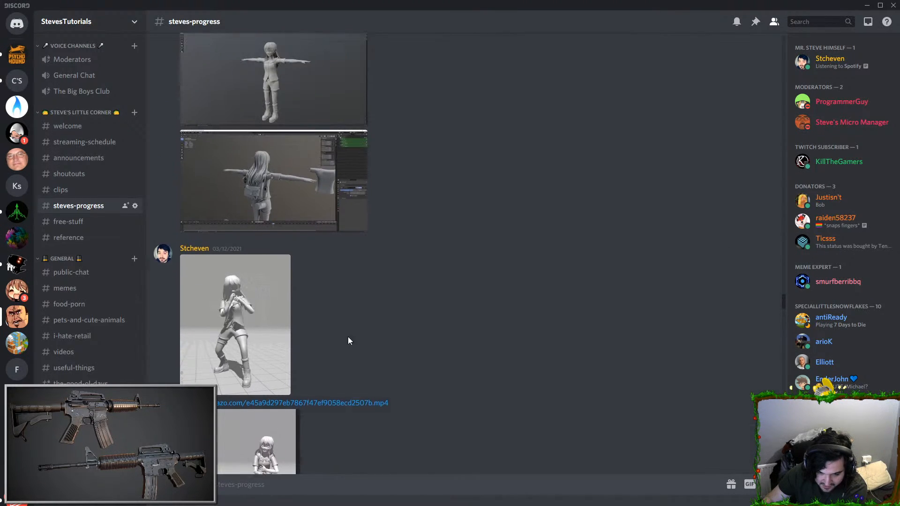
{"action": "scroll", "coordinate": [393, 291], "scroll_direction": "up", "scroll_amount": 15}
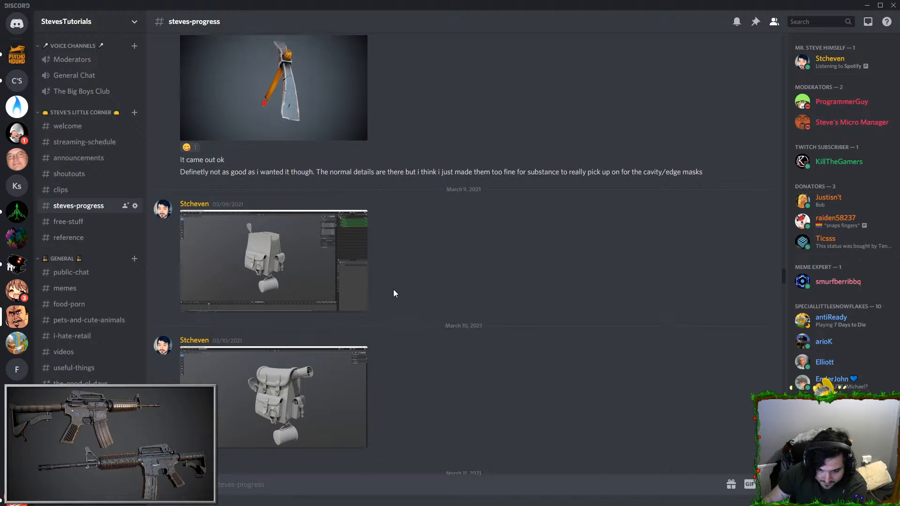
{"action": "scroll", "coordinate": [393, 294], "scroll_direction": "up", "scroll_amount": 15}
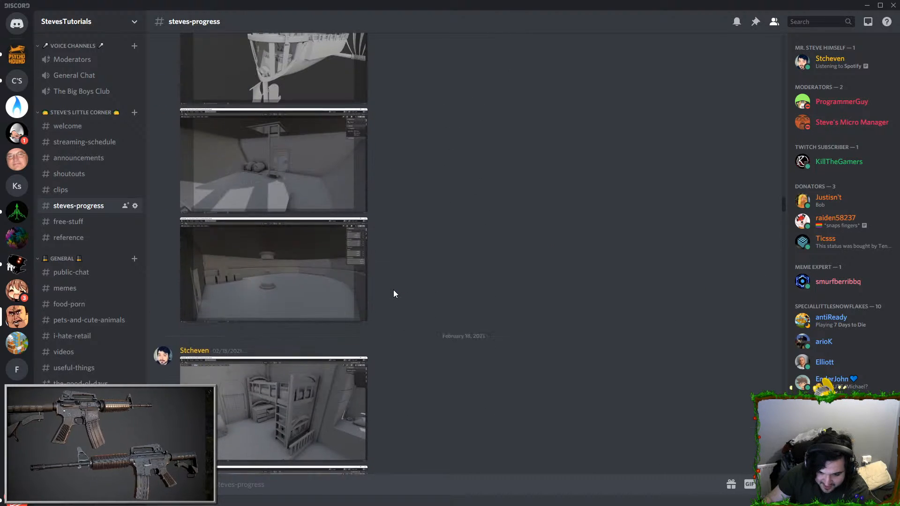
{"action": "scroll", "coordinate": [394, 293], "scroll_direction": "up", "scroll_amount": 15}
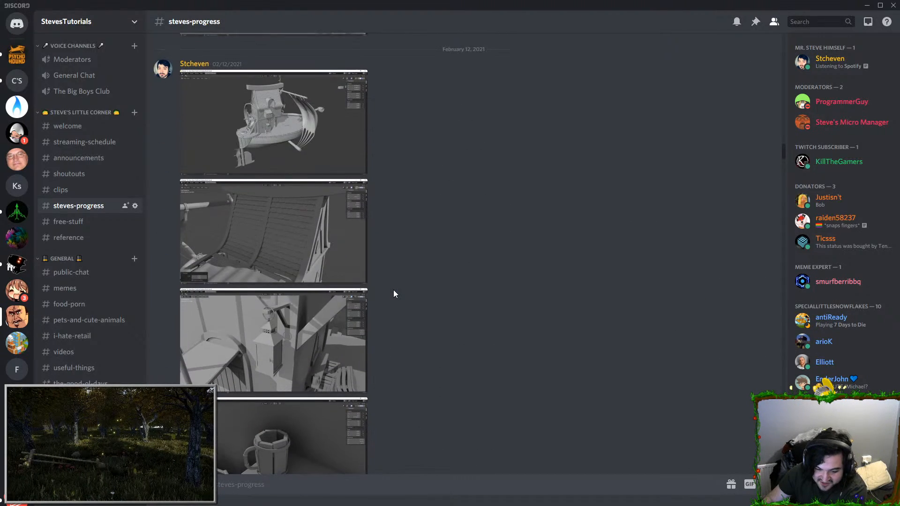
{"action": "scroll", "coordinate": [394, 294], "scroll_direction": "up", "scroll_amount": 15}
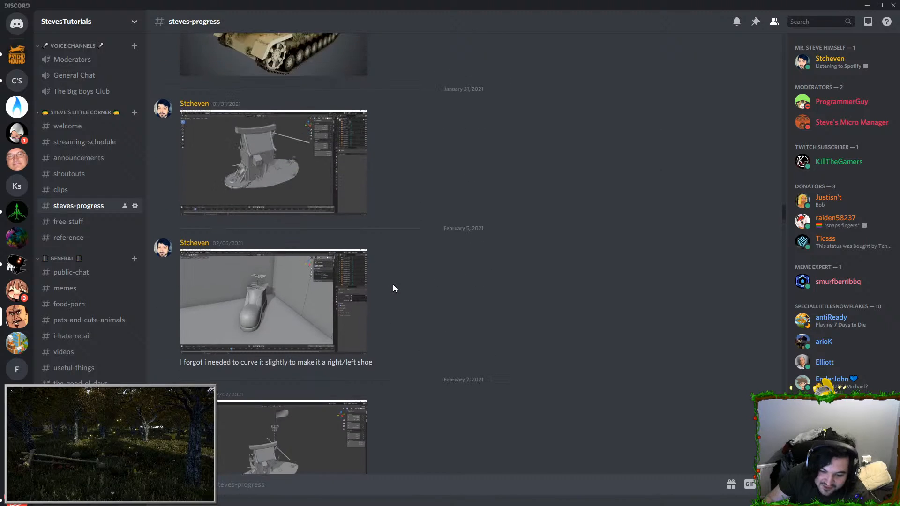
{"action": "scroll", "coordinate": [393, 287], "scroll_direction": "up", "scroll_amount": 15}
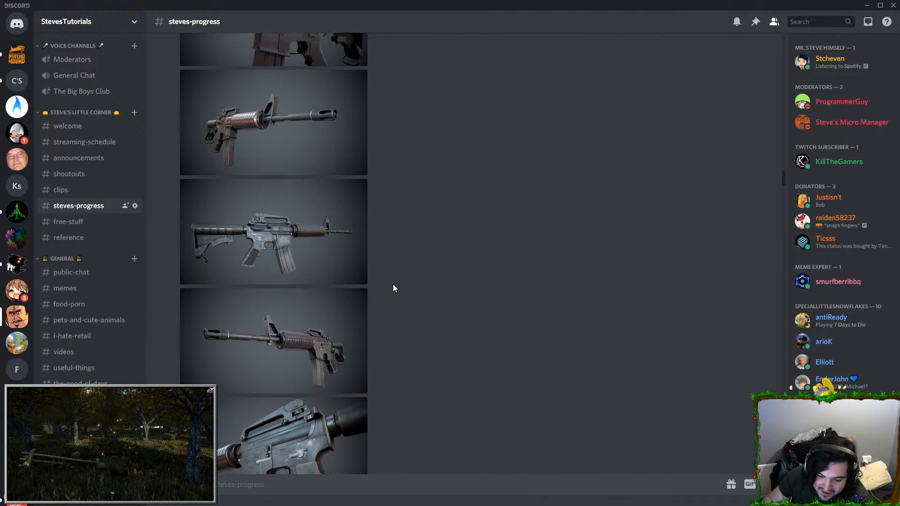
{"action": "scroll", "coordinate": [392, 287], "scroll_direction": "up", "scroll_amount": 15}
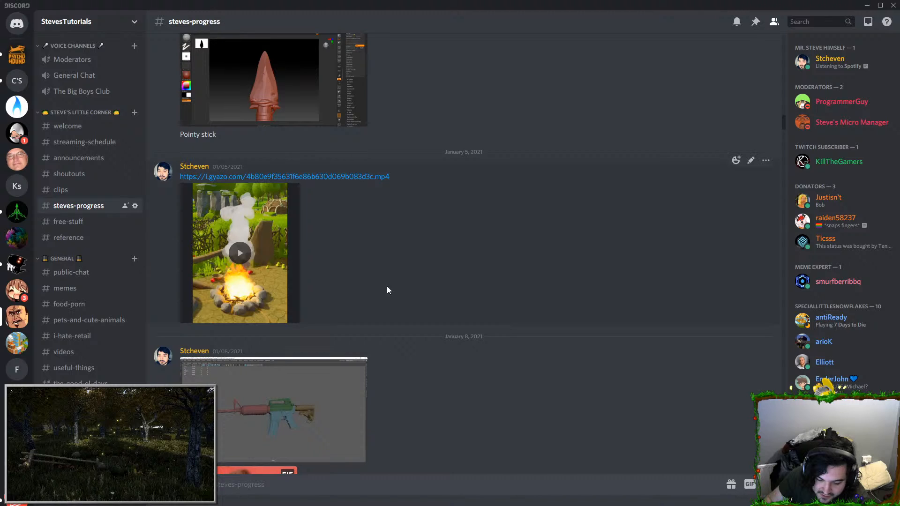
{"action": "left_click", "coordinate": [265, 231]}
Step: Go back to the November 22, 2020 post and play the FeeshCompressed.mp4 video
{"action": "scroll", "coordinate": [438, 291], "scroll_direction": "up", "scroll_amount": 15}
{"action": "scroll", "coordinate": [439, 291], "scroll_direction": "up", "scroll_amount": 10}
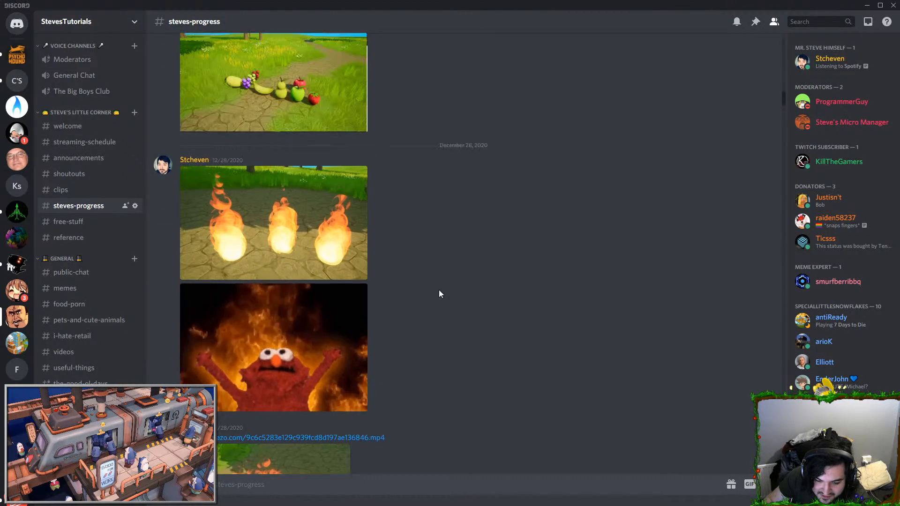
{"action": "scroll", "coordinate": [439, 294], "scroll_direction": "up", "scroll_amount": 15}
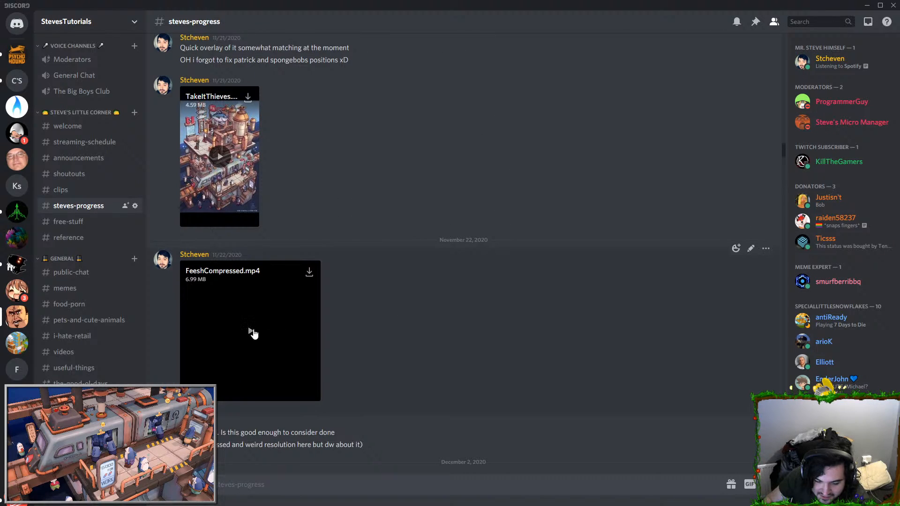
{"action": "left_click", "coordinate": [252, 332]}
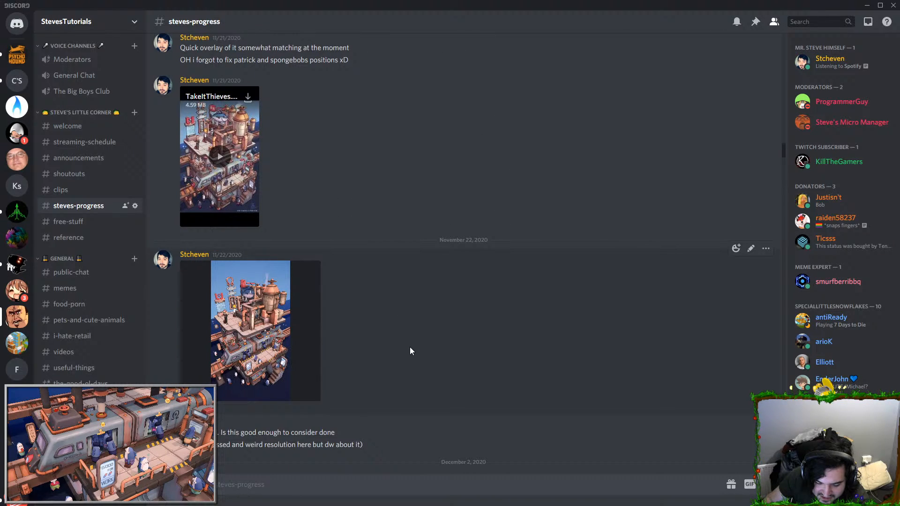
Step: Examine the earlier Omega-3 Fish Oil progress posts from November back to September 2020
{"action": "scroll", "coordinate": [408, 345], "scroll_direction": "up", "scroll_amount": 7}
{"action": "scroll", "coordinate": [406, 345], "scroll_direction": "down", "scroll_amount": 6}
{"action": "scroll", "coordinate": [449, 346], "scroll_direction": "up", "scroll_amount": 15}
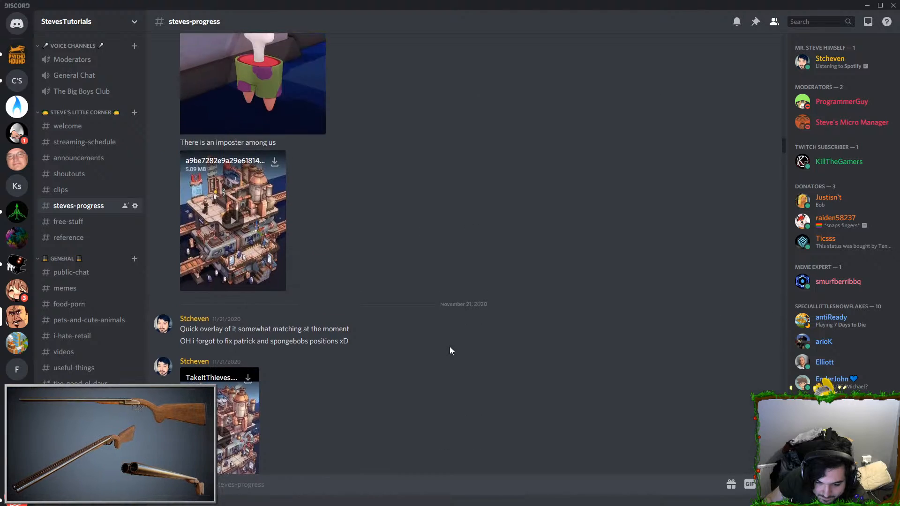
{"action": "scroll", "coordinate": [448, 350], "scroll_direction": "up", "scroll_amount": 15}
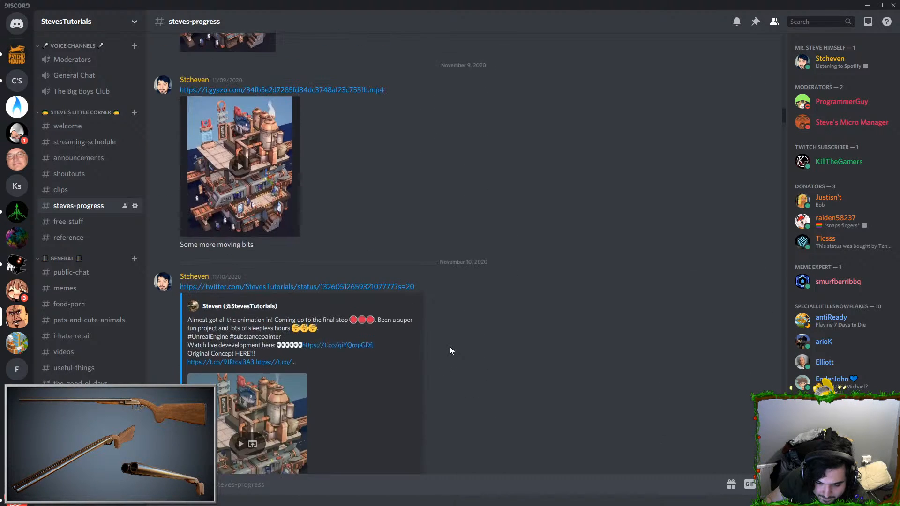
{"action": "scroll", "coordinate": [450, 349], "scroll_direction": "up", "scroll_amount": 15}
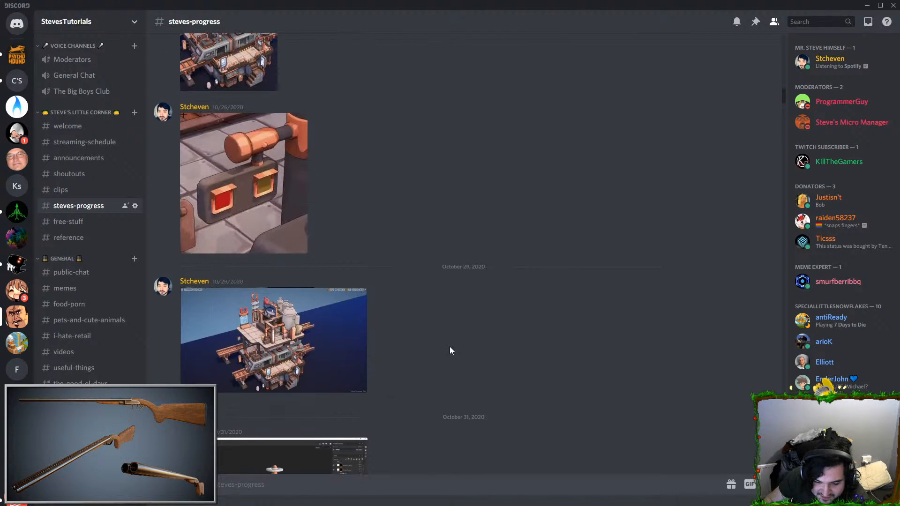
{"action": "scroll", "coordinate": [450, 350], "scroll_direction": "up", "scroll_amount": 15}
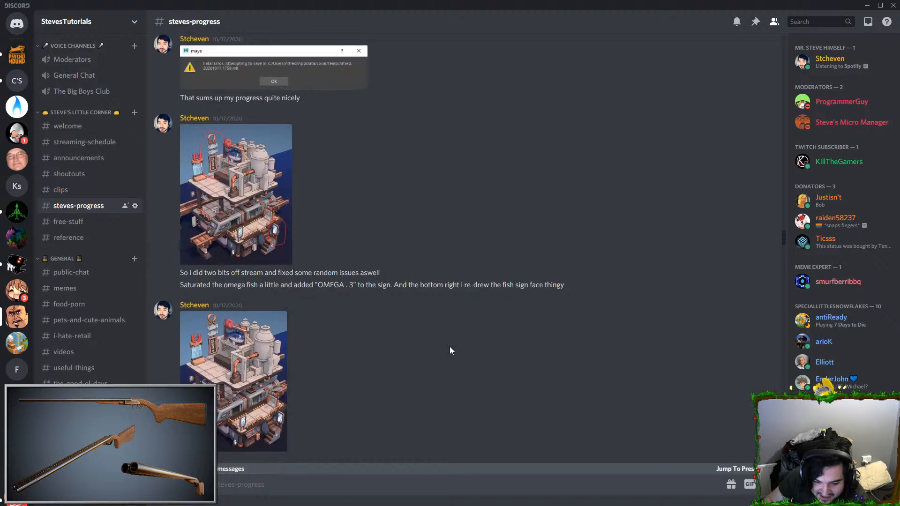
{"action": "scroll", "coordinate": [450, 348], "scroll_direction": "up", "scroll_amount": 15}
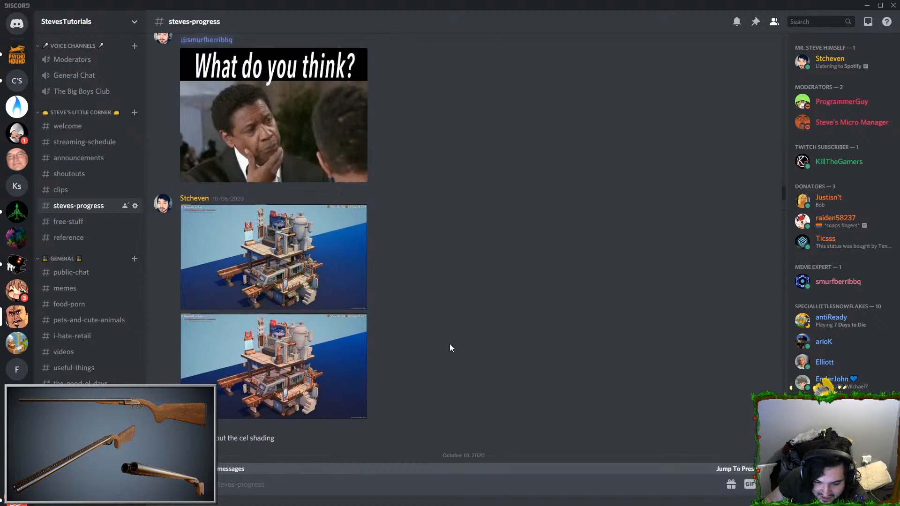
{"action": "scroll", "coordinate": [449, 347], "scroll_direction": "up", "scroll_amount": 15}
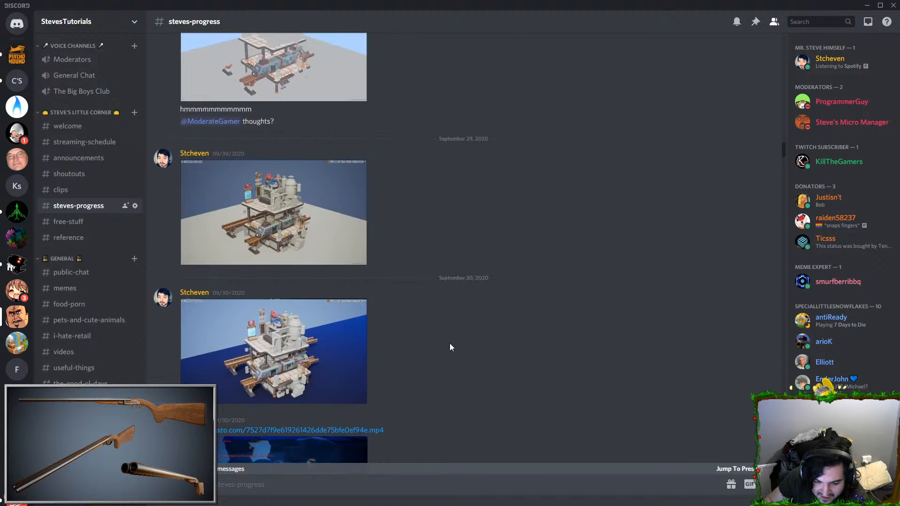
{"action": "scroll", "coordinate": [448, 343], "scroll_direction": "up", "scroll_amount": 10}
Step: Play the Gasgasgashammer-1.mp4 weapon pack video in full screen, then exit full screen
{"action": "left_click", "coordinate": [270, 327]}
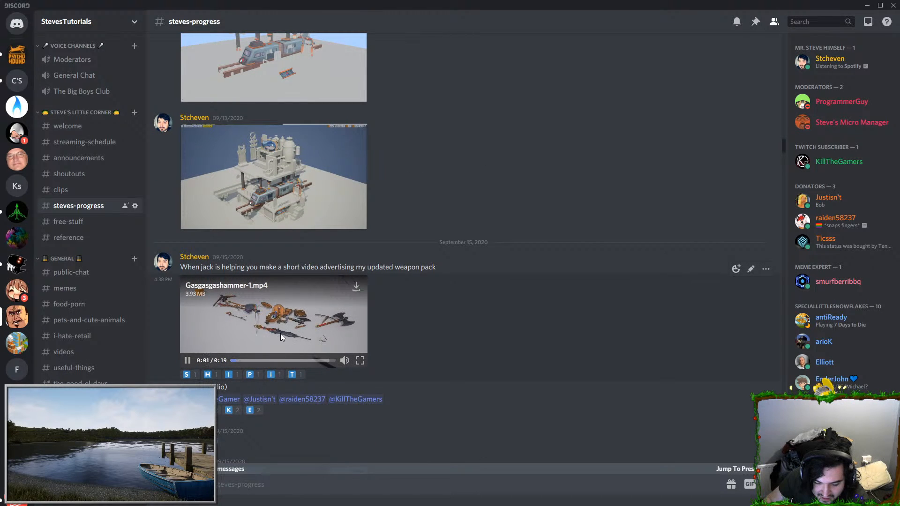
{"action": "left_click", "coordinate": [360, 360]}
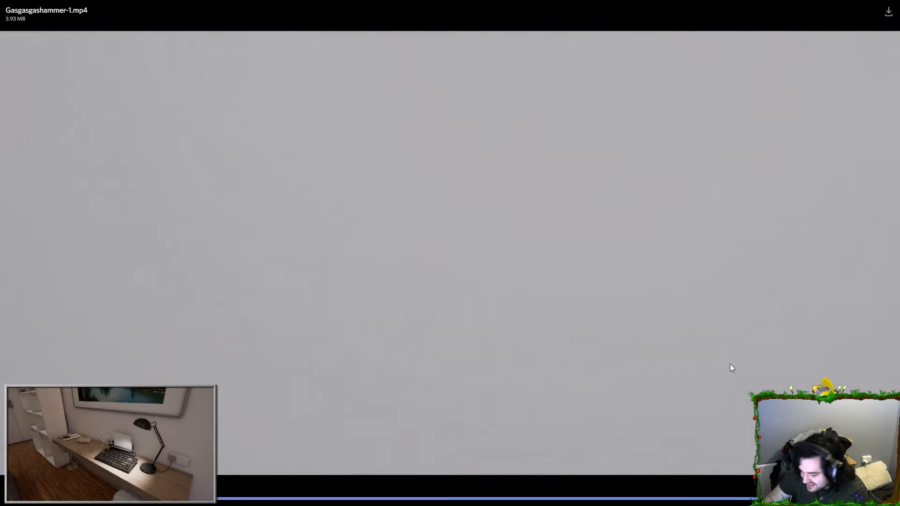
{"action": "left_click", "coordinate": [510, 262]}
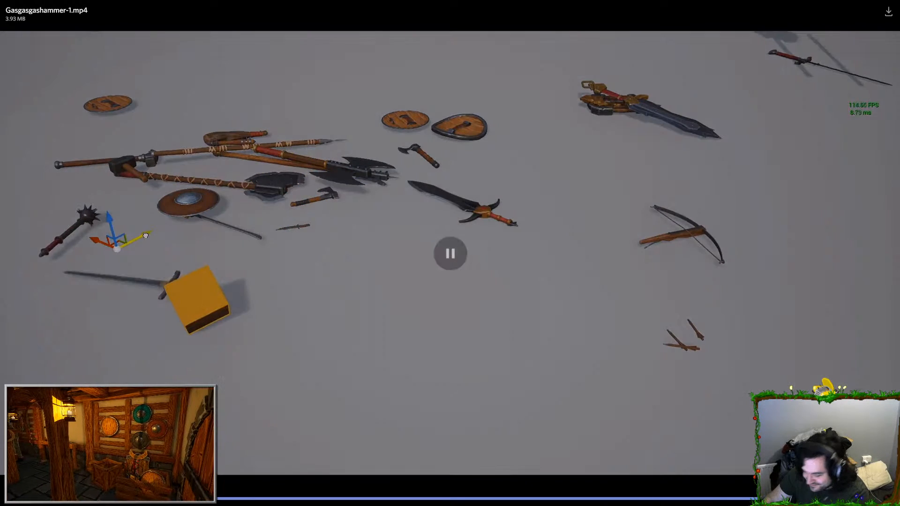
{"action": "key", "text": "Escape"}
Step: Find the August 23, 2020 posts and play the stick-figure animation videos
{"action": "scroll", "coordinate": [431, 260], "scroll_direction": "up", "scroll_amount": 20}
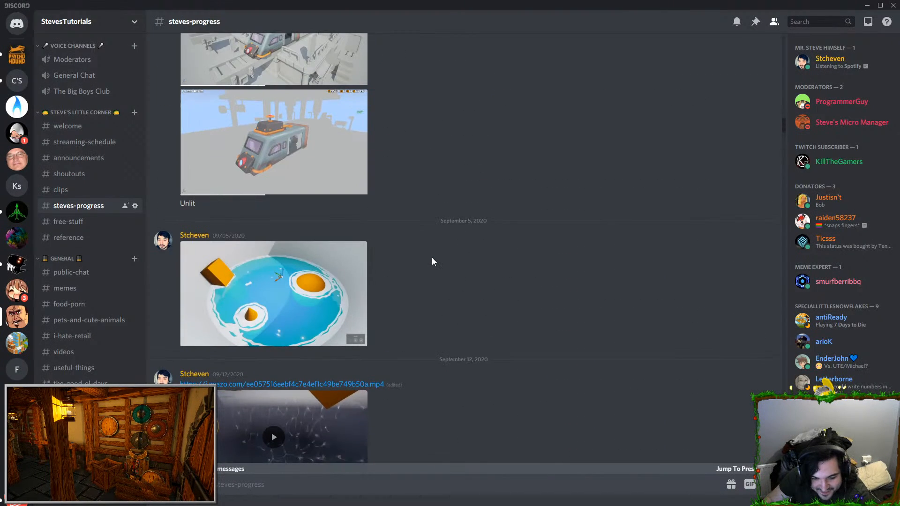
{"action": "scroll", "coordinate": [432, 257], "scroll_direction": "up", "scroll_amount": 3}
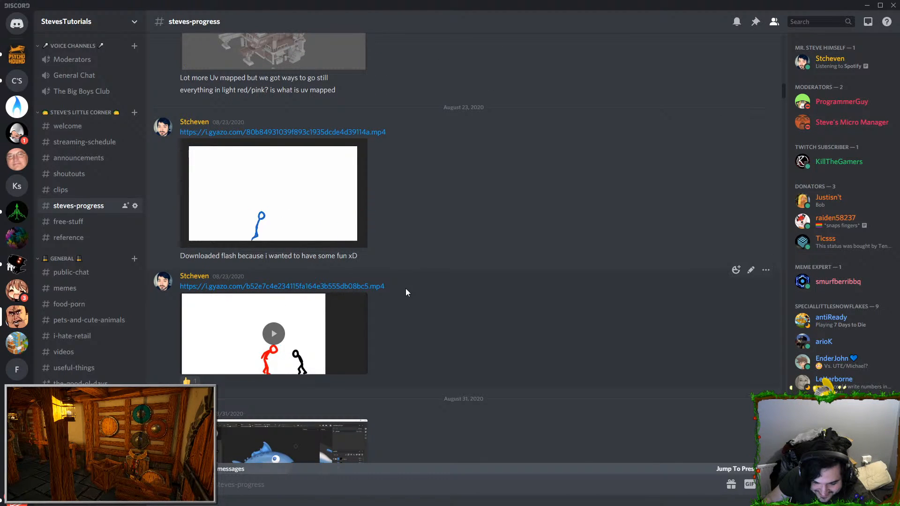
{"action": "left_click", "coordinate": [274, 332]}
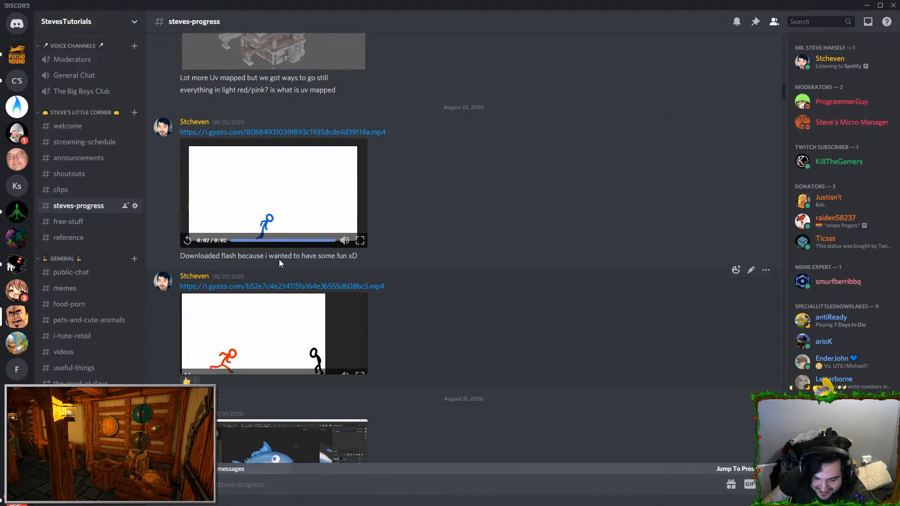
{"action": "left_click", "coordinate": [347, 325]}
{"action": "scroll", "coordinate": [566, 291], "scroll_direction": "down", "scroll_amount": 5}
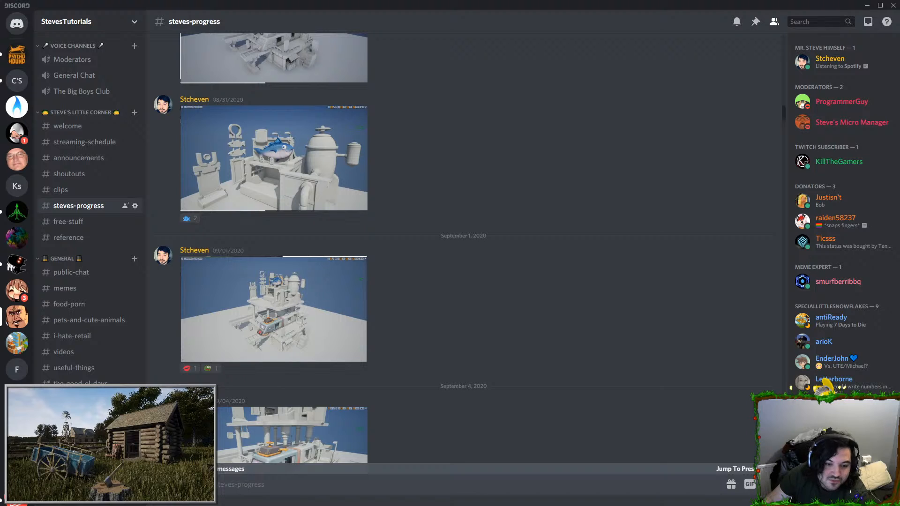
Step: Switch back to Maya, undo a trial move of the shared vertex at the strands' top end and detach that vertex
{"action": "key", "text": "alt+Tab"}
{"action": "key", "text": "alt+Tab"}
{"action": "key", "text": "alt+Tab"}
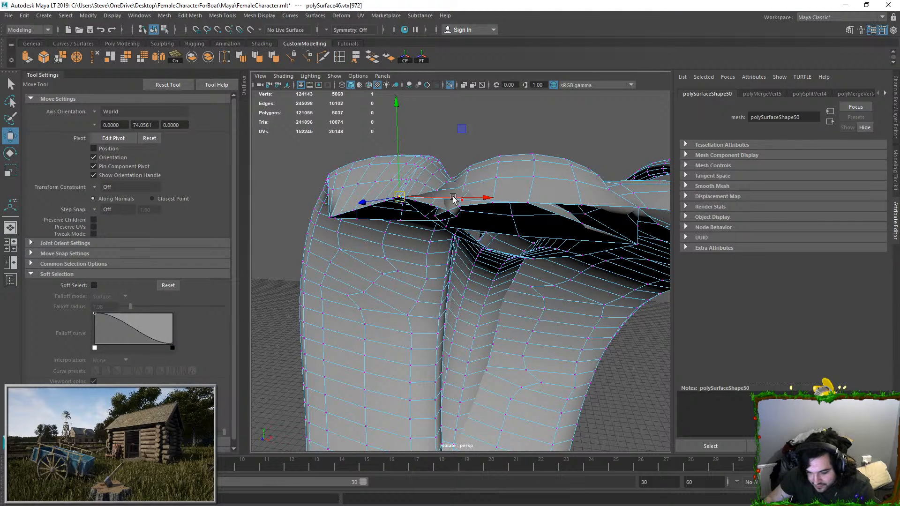
{"action": "left_click_drag", "start_coordinate": [438, 196], "coordinate": [453, 198]}
{"action": "key", "text": "ctrl+z"}
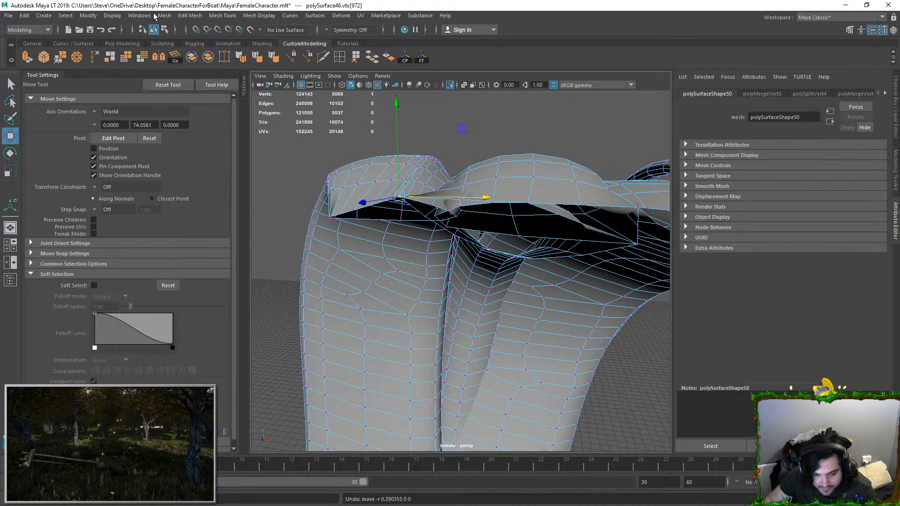
{"action": "left_click", "coordinate": [164, 16]}
{"action": "mouse_move", "coordinate": [195, 16]}
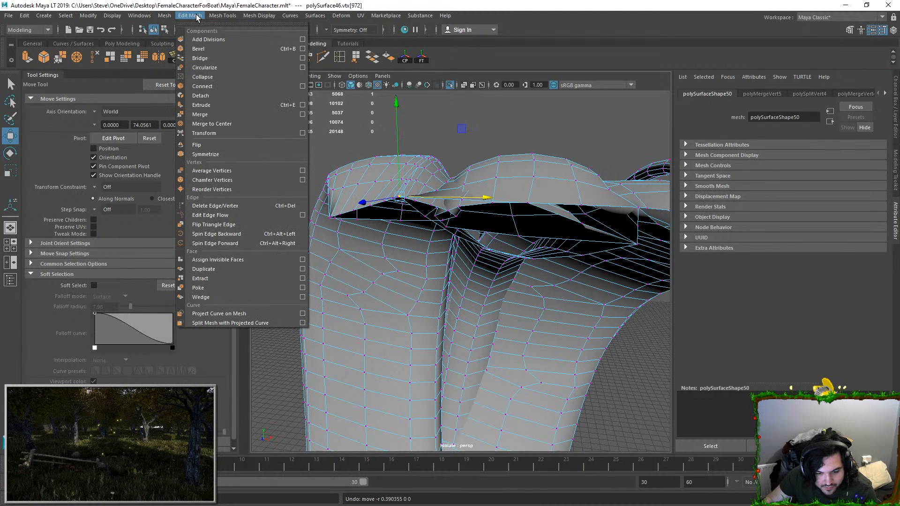
{"action": "left_click", "coordinate": [209, 95]}
Step: Select the connected strand faces, try moving them, undo the move and isolate the selected faces
{"action": "right_click_drag", "start_coordinate": [503, 168], "coordinate": [513, 192]}
{"action": "double_click", "coordinate": [513, 190]}
{"action": "scroll", "coordinate": [467, 190], "scroll_direction": "down", "scroll_amount": 2}
{"action": "scroll", "coordinate": [502, 209], "scroll_direction": "down", "scroll_amount": 6}
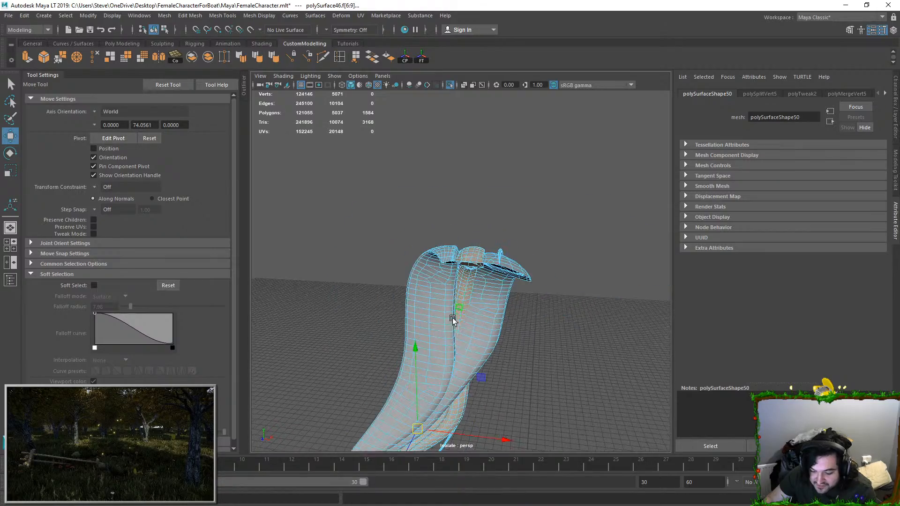
{"action": "left_click_drag", "start_coordinate": [409, 415], "coordinate": [506, 235], "text": "alt"}
{"action": "key", "text": "ctrl+z"}
{"action": "left_click", "coordinate": [449, 87]}
{"action": "left_click", "coordinate": [450, 87]}
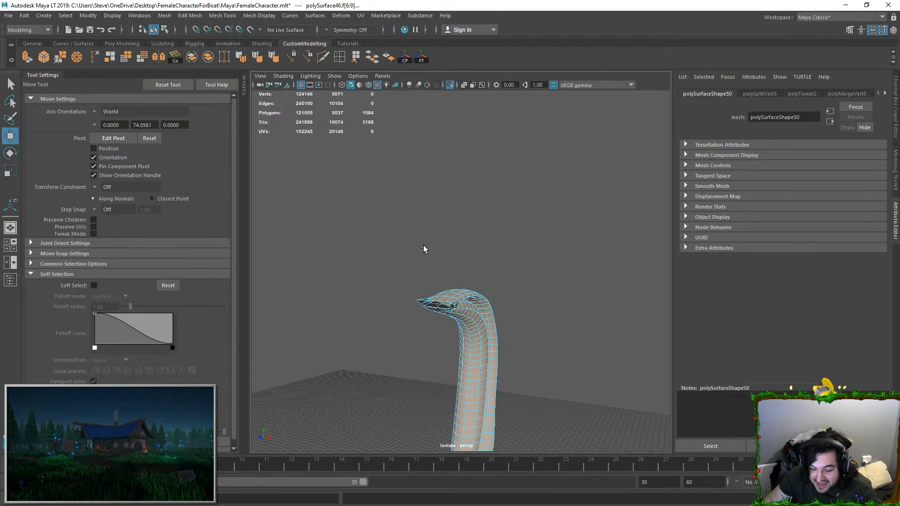
Step: Examine the open end of the isolated strands for shared vertices by selecting points around the tips
{"action": "left_click_drag", "start_coordinate": [424, 247], "coordinate": [473, 280], "text": "alt"}
{"action": "scroll", "coordinate": [473, 276], "scroll_direction": "up", "scroll_amount": 5}
{"action": "right_click_drag", "start_coordinate": [487, 185], "coordinate": [429, 190]}
{"action": "left_click", "coordinate": [392, 205]}
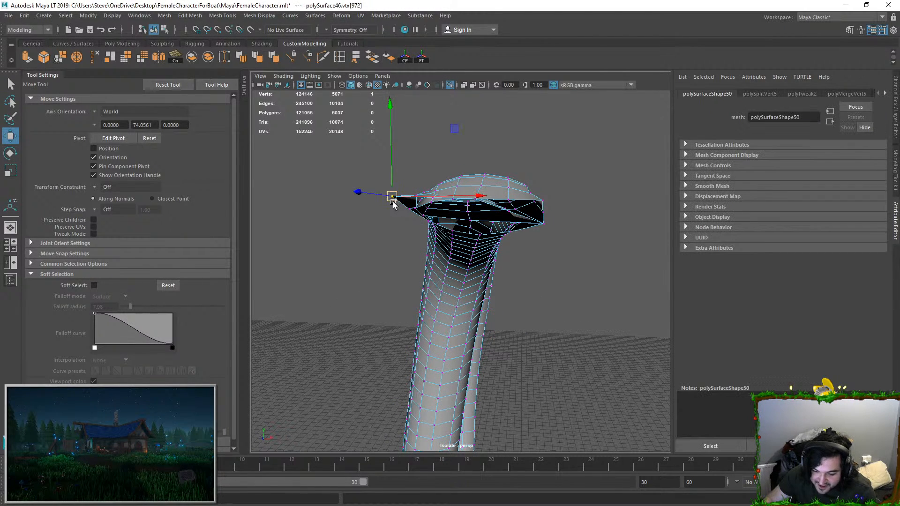
{"action": "left_click", "coordinate": [428, 172]}
{"action": "double_click", "coordinate": [393, 197]}
{"action": "left_click", "coordinate": [433, 172]}
{"action": "left_click_drag", "start_coordinate": [433, 172], "coordinate": [445, 201], "text": "alt"}
{"action": "left_click", "coordinate": [506, 203]}
{"action": "left_click", "coordinate": [475, 239]}
{"action": "key", "text": "q"}
{"action": "key", "text": "ctrl+z"}
Step: Select the connected faces of the isolated strands and check around their bend for remaining joins
{"action": "key", "text": "f"}
{"action": "scroll", "coordinate": [420, 259], "scroll_direction": "down", "scroll_amount": 6}
{"action": "left_click_drag", "start_coordinate": [420, 258], "coordinate": [466, 281], "text": "alt"}
{"action": "key", "text": "w"}
{"action": "key", "text": "ctrl+z"}
{"action": "key", "text": "F11"}
{"action": "double_click", "coordinate": [370, 282]}
{"action": "left_click_drag", "start_coordinate": [389, 285], "coordinate": [465, 297], "text": "alt"}
Step: Detach the shared vertex at the isolated strands' tip and reselect the connected faces to check the separation
{"action": "key", "text": "F9"}
{"action": "left_click", "coordinate": [172, 18]}
{"action": "mouse_move", "coordinate": [190, 15]}
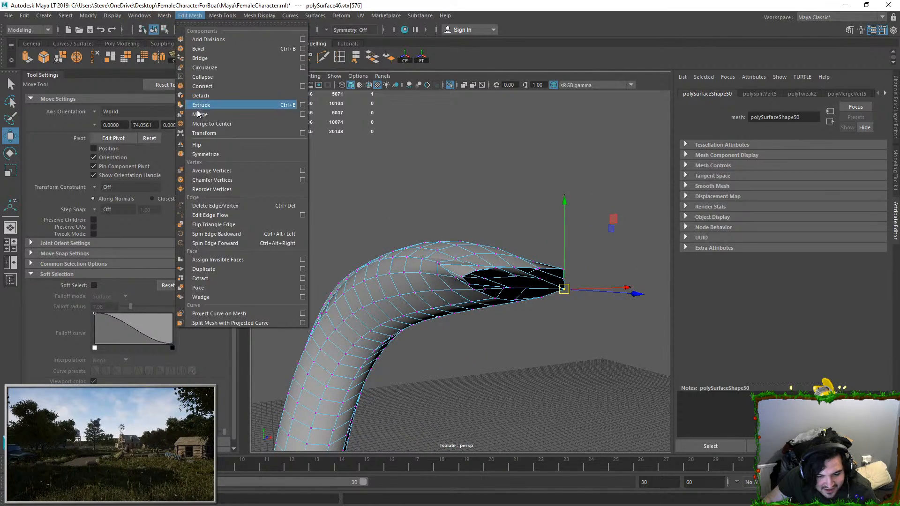
{"action": "left_click", "coordinate": [208, 100]}
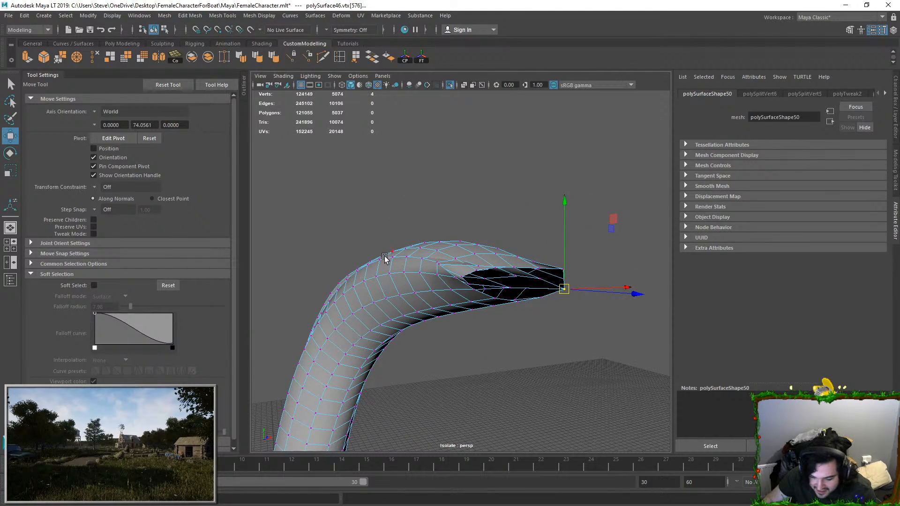
{"action": "key", "text": "F11"}
{"action": "left_click_drag", "start_coordinate": [384, 292], "coordinate": [467, 315], "text": "alt"}
{"action": "middle_click_drag", "start_coordinate": [487, 241], "coordinate": [512, 218], "text": "alt"}
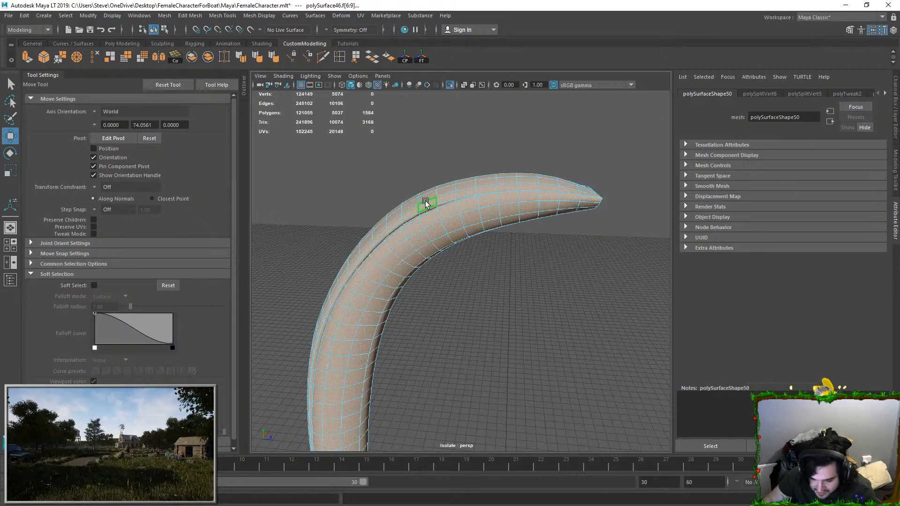
Step: Detach the shared vertex at the corner of the strands' open end after undoing its test move
{"action": "left_click_drag", "start_coordinate": [452, 199], "coordinate": [385, 216], "text": "alt"}
{"action": "right_click_drag", "start_coordinate": [386, 217], "coordinate": [419, 208], "text": "alt"}
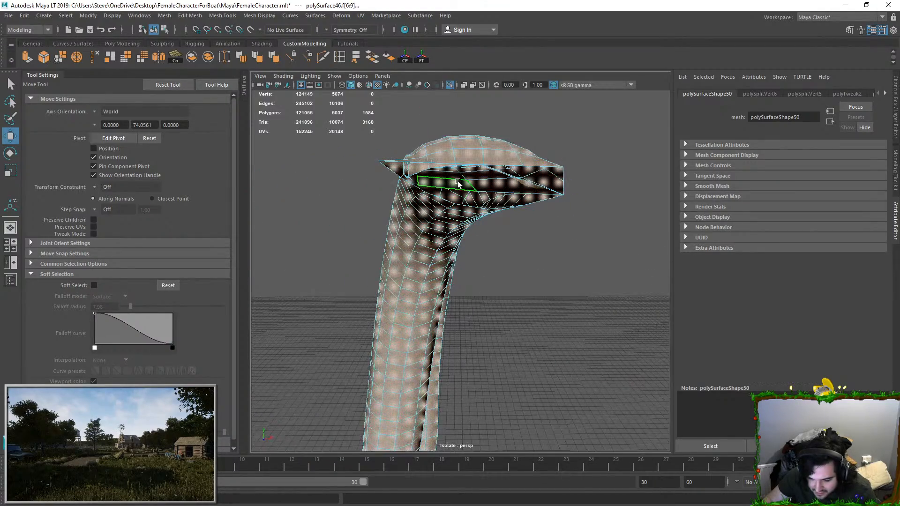
{"action": "right_click_drag", "start_coordinate": [458, 185], "coordinate": [445, 182]}
{"action": "left_click_drag", "start_coordinate": [487, 169], "coordinate": [490, 203], "text": "alt"}
{"action": "right_click_drag", "start_coordinate": [490, 203], "coordinate": [531, 222], "text": "alt"}
{"action": "left_click_drag", "start_coordinate": [564, 194], "coordinate": [537, 193]}
{"action": "key", "text": "ctrl+z"}
{"action": "left_click", "coordinate": [139, 16]}
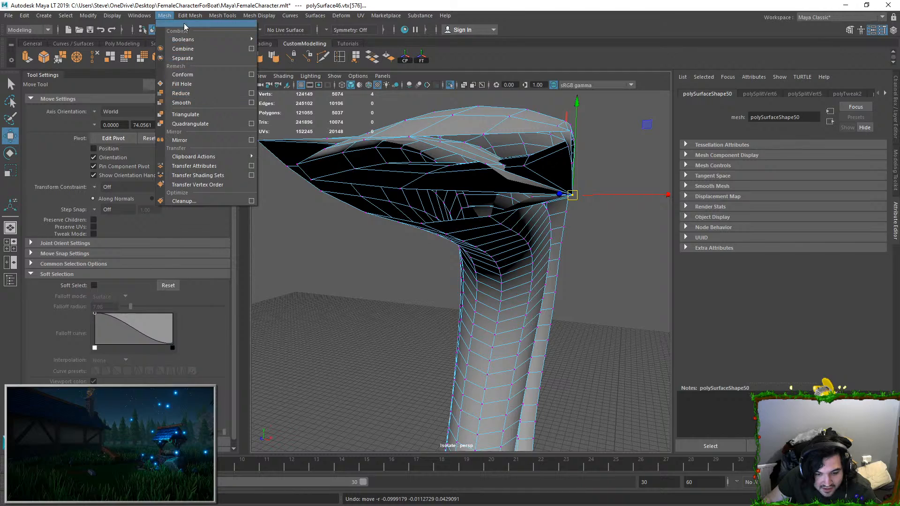
{"action": "mouse_move", "coordinate": [189, 15]}
{"action": "left_click", "coordinate": [200, 95]}
Step: Pull the detached corner vertices apart at the strands' open end
{"action": "left_click_drag", "start_coordinate": [571, 195], "coordinate": [489, 174]}
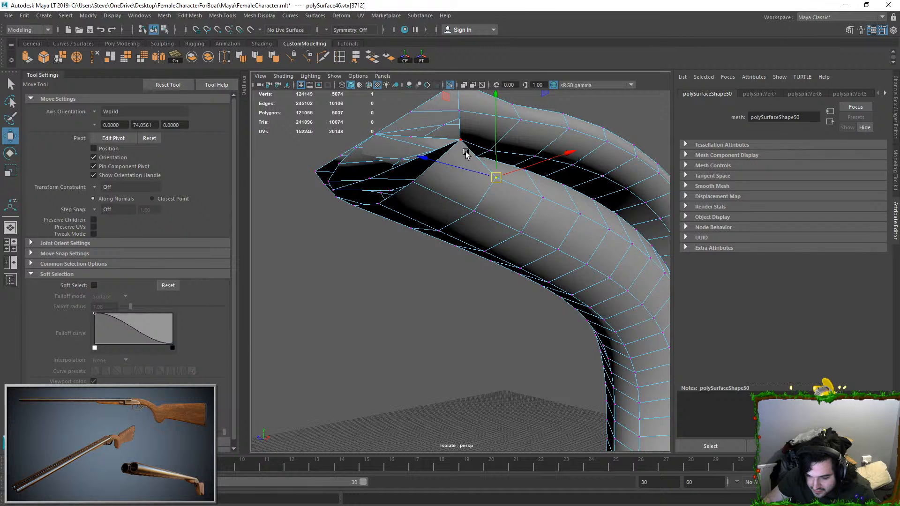
{"action": "left_click_drag", "start_coordinate": [463, 139], "coordinate": [429, 154], "text": "alt"}
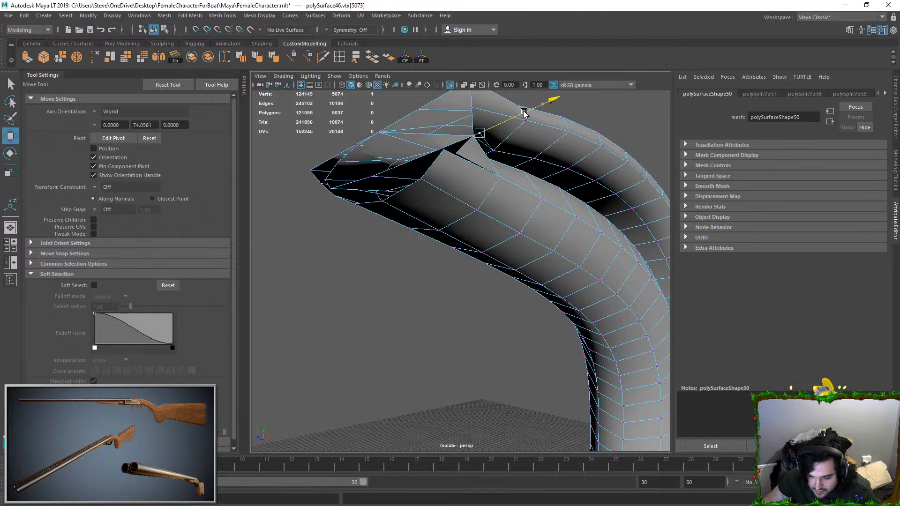
{"action": "left_click_drag", "start_coordinate": [478, 112], "coordinate": [520, 136]}
{"action": "left_click", "coordinate": [473, 137]}
{"action": "left_click", "coordinate": [514, 169]}
{"action": "left_click", "coordinate": [482, 151]}
Step: Merge the separated corner vertices in pairs so each strand keeps its own corner point
{"action": "left_click", "coordinate": [190, 16]}
{"action": "scroll", "coordinate": [520, 123], "scroll_direction": "up", "scroll_amount": 2}
{"action": "middle_click_drag", "start_coordinate": [520, 123], "coordinate": [526, 195], "text": "alt"}
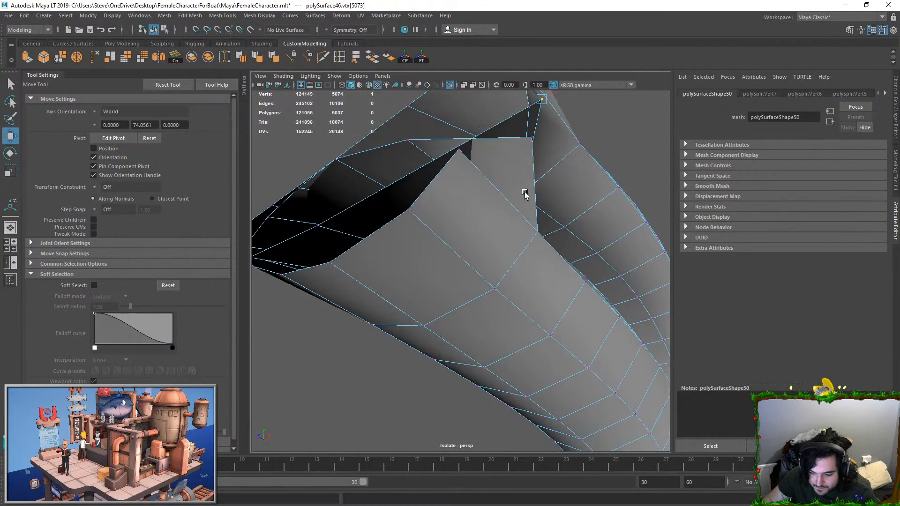
{"action": "left_click_drag", "start_coordinate": [526, 195], "coordinate": [510, 196], "text": "alt"}
{"action": "left_click", "coordinate": [229, 124]}
{"action": "left_click", "coordinate": [436, 183]}
{"action": "left_click", "coordinate": [497, 182]}
{"action": "left_click", "coordinate": [447, 183], "text": "shift"}
{"action": "key", "text": "g"}
{"action": "left_click", "coordinate": [497, 184]}
Step: Detach the remaining shared vertex on the upper rim of the strands' open end
{"action": "scroll", "coordinate": [445, 201], "scroll_direction": "down", "scroll_amount": 4}
{"action": "left_click_drag", "start_coordinate": [446, 201], "coordinate": [420, 195], "text": "alt"}
{"action": "left_click", "coordinate": [426, 174]}
{"action": "mouse_move", "coordinate": [427, 152]}
{"action": "left_mouse_down"}
{"action": "mouse_move", "coordinate": [428, 166]}
{"action": "mouse_move", "coordinate": [426, 146]}
{"action": "left_mouse_up"}
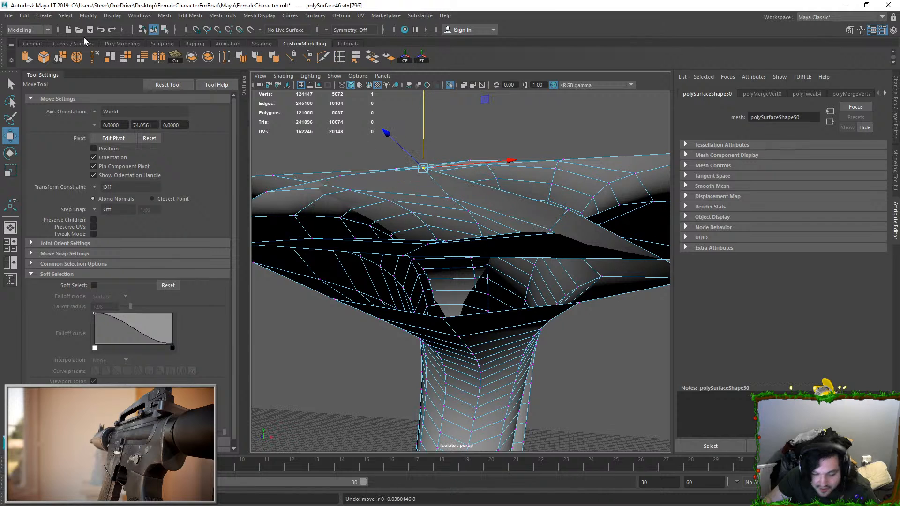
{"action": "left_click", "coordinate": [190, 15]}
{"action": "left_click", "coordinate": [206, 95]}
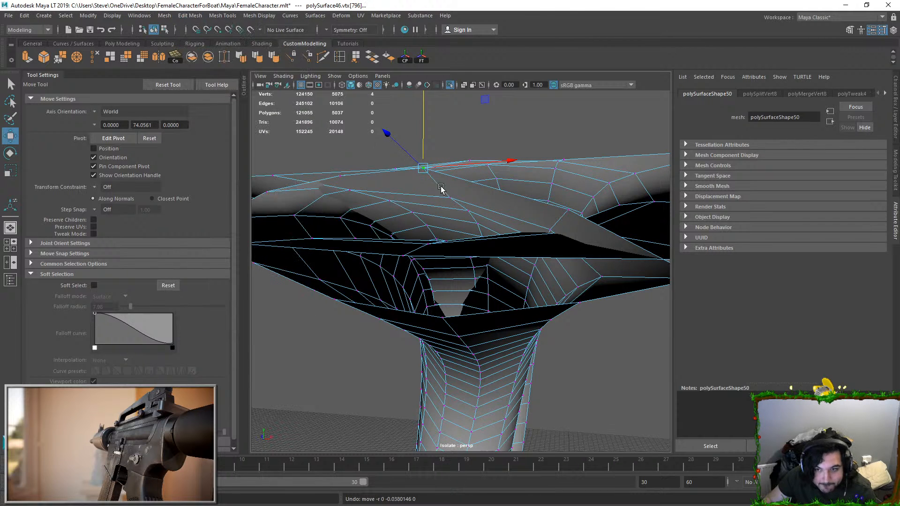
Step: Test the separation on the upper rim by moving a detached vertex and undoing the move
{"action": "left_click_drag", "start_coordinate": [445, 194], "coordinate": [441, 220], "text": "alt"}
{"action": "left_click", "coordinate": [476, 195]}
{"action": "left_click", "coordinate": [438, 194]}
{"action": "left_click_drag", "start_coordinate": [424, 174], "coordinate": [425, 159]}
{"action": "key", "text": "ctrl+z"}
{"action": "left_click", "coordinate": [436, 187]}
{"action": "left_click", "coordinate": [420, 188]}
Step: Merge the coincident vertices within each strand by selecting its connected faces and applying Merge to one strand after another
{"action": "right_click_drag", "start_coordinate": [466, 169], "coordinate": [466, 191]}
{"action": "double_click", "coordinate": [472, 185]}
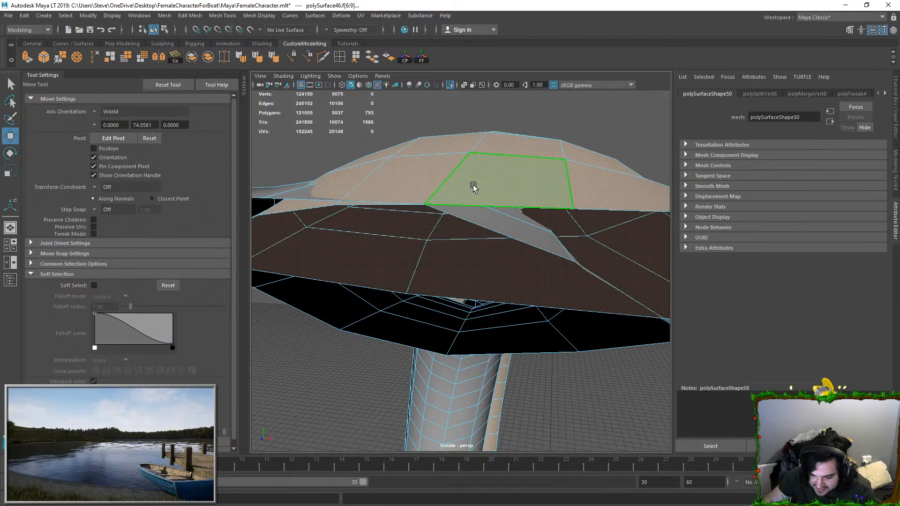
{"action": "scroll", "coordinate": [472, 197], "scroll_direction": "down", "scroll_amount": 4}
{"action": "left_click", "coordinate": [165, 15]}
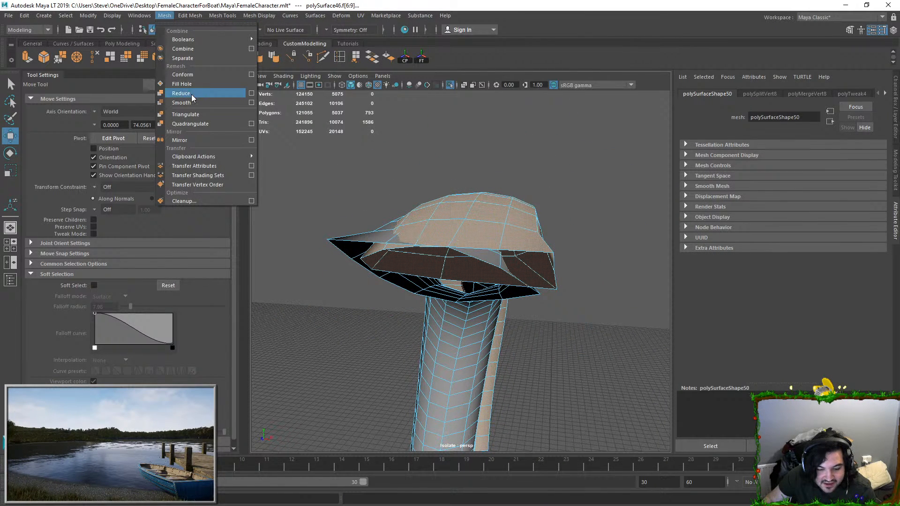
{"action": "left_click", "coordinate": [223, 116]}
{"action": "right_click_drag", "start_coordinate": [487, 314], "coordinate": [479, 349]}
{"action": "double_click", "coordinate": [478, 350]}
{"action": "key", "text": "g"}
Step: Select the edges at the strands' open end and turn on soft selection with the Move tool
{"action": "right_click_drag", "start_coordinate": [481, 283], "coordinate": [586, 237]}
{"action": "left_click_drag", "start_coordinate": [586, 238], "coordinate": [488, 242], "text": "alt"}
{"action": "scroll", "coordinate": [505, 255], "scroll_direction": "up", "scroll_amount": 3}
{"action": "right_click_drag", "start_coordinate": [509, 259], "coordinate": [508, 239]}
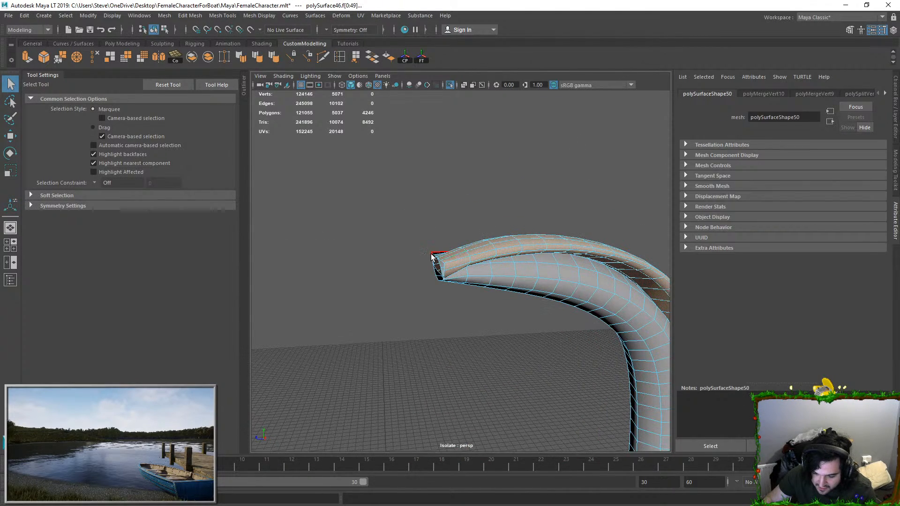
{"action": "left_click", "coordinate": [427, 258]}
{"action": "left_click", "coordinate": [444, 263]}
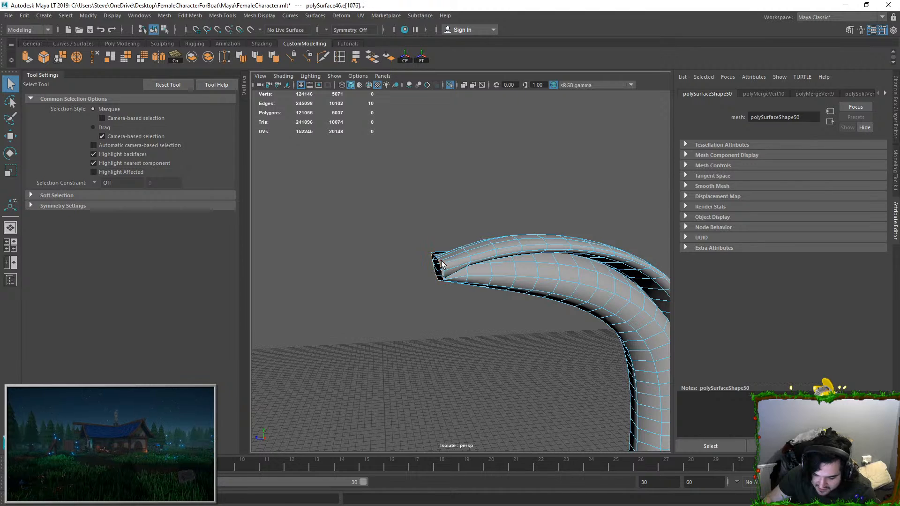
{"action": "left_click_drag", "start_coordinate": [444, 264], "coordinate": [469, 279], "text": "alt"}
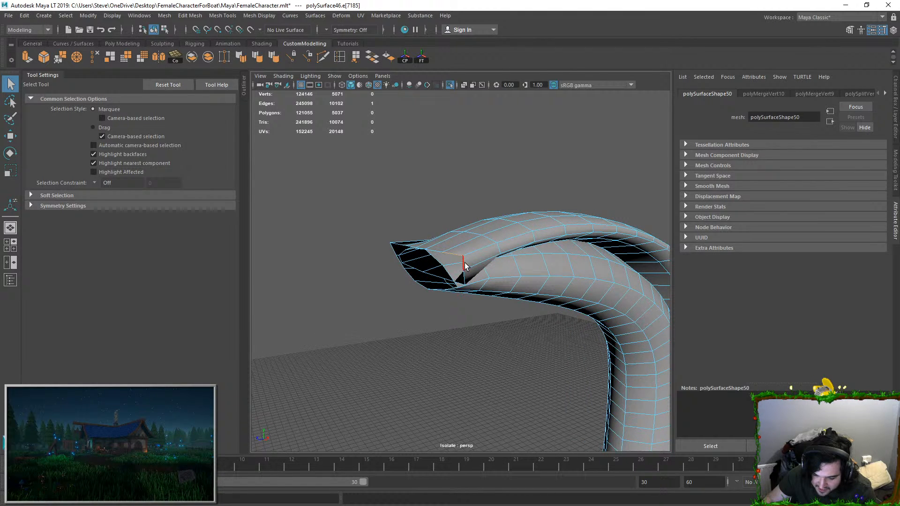
{"action": "left_click_drag", "start_coordinate": [410, 261], "coordinate": [435, 211], "text": "alt"}
{"action": "key", "text": "w"}
{"action": "key", "text": "b"}
Step: Adjust the edges at the isolated strands' open end with soft-selected moves
{"action": "right_click_drag", "start_coordinate": [445, 218], "coordinate": [490, 193]}
{"action": "left_click", "coordinate": [577, 217]}
{"action": "left_click_drag", "start_coordinate": [579, 219], "coordinate": [413, 231], "text": "alt"}
{"action": "right_click_drag", "start_coordinate": [407, 240], "coordinate": [377, 254]}
{"action": "left_click", "coordinate": [377, 254]}
{"action": "left_click_drag", "start_coordinate": [378, 253], "coordinate": [425, 223], "text": "alt"}
{"action": "left_click", "coordinate": [426, 249]}
{"action": "right_click_drag", "start_coordinate": [440, 222], "coordinate": [492, 195]}
{"action": "left_click", "coordinate": [525, 181]}
{"action": "left_click_drag", "start_coordinate": [524, 181], "coordinate": [378, 297], "text": "alt"}
{"action": "scroll", "coordinate": [377, 296], "scroll_direction": "up", "scroll_amount": 4}
{"action": "right_click_drag", "start_coordinate": [432, 268], "coordinate": [389, 269]}
{"action": "left_click_drag", "start_coordinate": [496, 276], "coordinate": [469, 245], "text": "alt"}
{"action": "left_click", "coordinate": [563, 261]}
Step: Turn off soft selection and exit isolation to bring the strand roots into view within the full hair
{"action": "key", "text": "b"}
{"action": "left_click_drag", "start_coordinate": [358, 195], "coordinate": [318, 186]}
{"action": "right_click_drag", "start_coordinate": [323, 196], "coordinate": [375, 169]}
{"action": "left_click", "coordinate": [429, 188]}
{"action": "left_click_drag", "start_coordinate": [429, 187], "coordinate": [442, 103], "text": "alt"}
{"action": "left_click", "coordinate": [450, 86]}
{"action": "left_click_drag", "start_coordinate": [460, 155], "coordinate": [313, 197], "text": "alt"}
{"action": "scroll", "coordinate": [583, 243], "scroll_direction": "up", "scroll_amount": 4}
{"action": "left_click_drag", "start_coordinate": [583, 245], "coordinate": [467, 234], "text": "alt"}
{"action": "scroll", "coordinate": [478, 255], "scroll_direction": "up", "scroll_amount": 3}
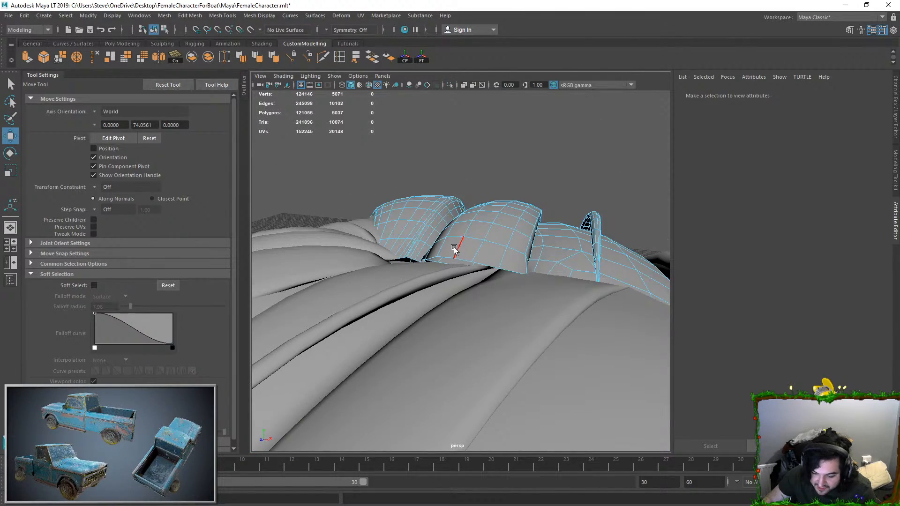
Step: Adjust the root edges of the neighbouring strands within the full hair using soft selection
{"action": "left_click", "coordinate": [446, 254]}
{"action": "double_click", "coordinate": [466, 259]}
{"action": "key", "text": "b"}
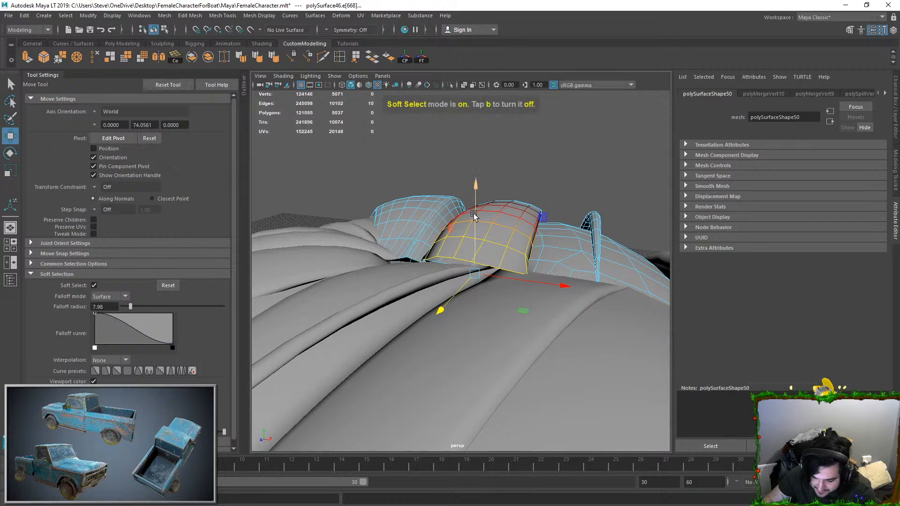
{"action": "double_click", "coordinate": [429, 260]}
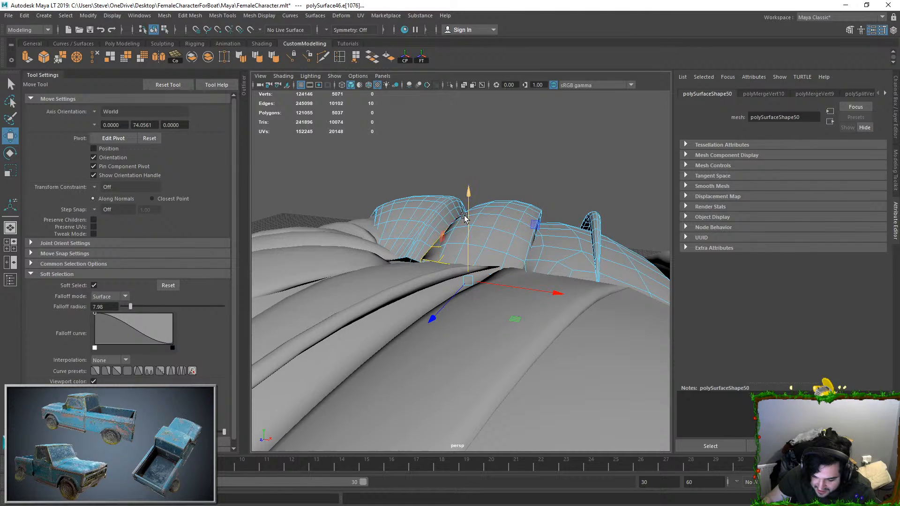
{"action": "double_click", "coordinate": [411, 256]}
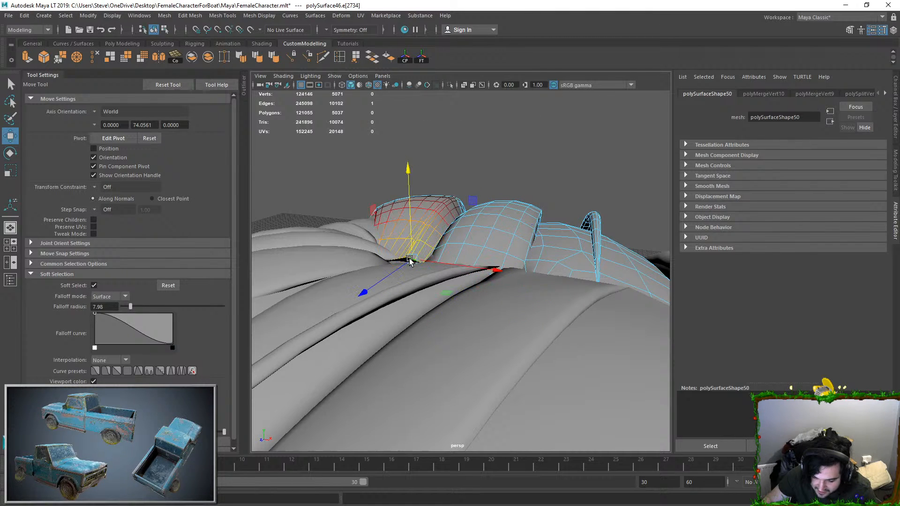
{"action": "left_click", "coordinate": [512, 146]}
Step: Examine the hair from above and from the side, toggling ambient occlusion on and off
{"action": "left_click_drag", "start_coordinate": [511, 147], "coordinate": [420, 236], "text": "alt"}
{"action": "scroll", "coordinate": [444, 241], "scroll_direction": "down", "scroll_amount": 5}
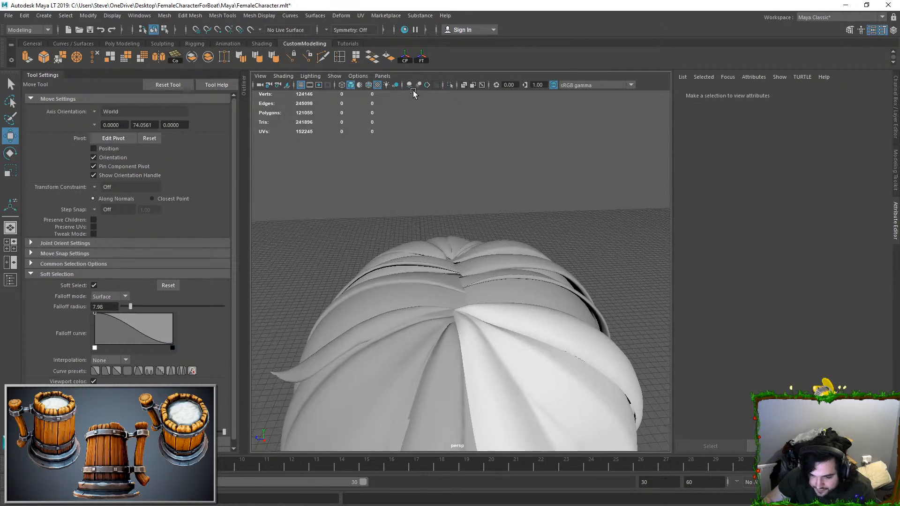
{"action": "left_click", "coordinate": [409, 84]}
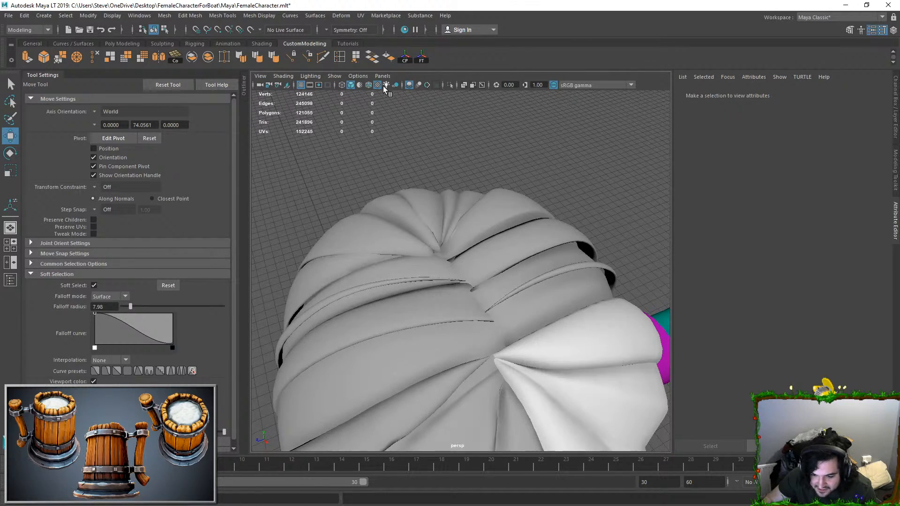
{"action": "left_click", "coordinate": [408, 85]}
{"action": "scroll", "coordinate": [530, 190], "scroll_direction": "down", "scroll_amount": 5}
{"action": "left_click_drag", "start_coordinate": [531, 190], "coordinate": [505, 227], "text": "alt"}
{"action": "left_click", "coordinate": [530, 315]}
{"action": "left_click_drag", "start_coordinate": [530, 316], "coordinate": [528, 267], "text": "alt"}
{"action": "left_click", "coordinate": [544, 256]}
{"action": "left_click_drag", "start_coordinate": [510, 317], "coordinate": [486, 255], "text": "alt"}
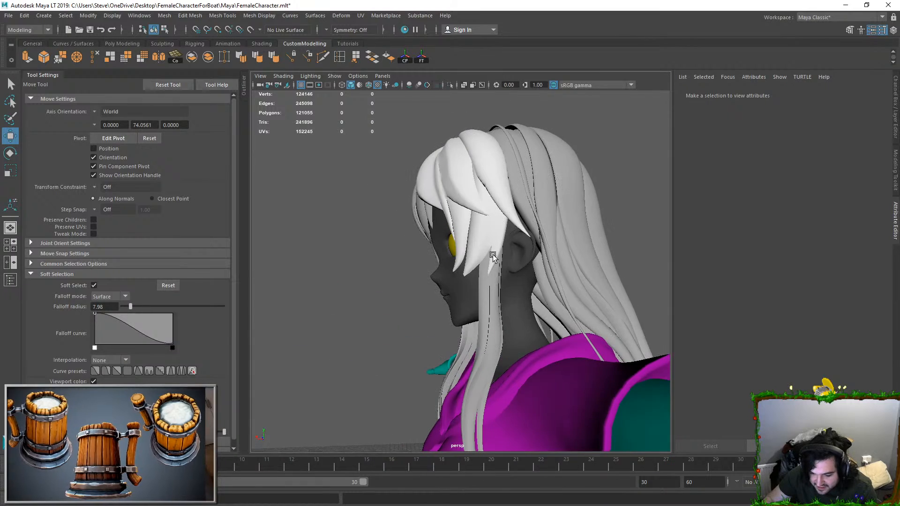
Step: Select the head mesh and open its UVs in the UV Editor
{"action": "right_click_drag", "start_coordinate": [515, 273], "coordinate": [515, 251]}
{"action": "double_click", "coordinate": [515, 252]}
{"action": "middle_click_drag", "start_coordinate": [515, 252], "coordinate": [458, 262], "text": "alt"}
{"action": "scroll", "coordinate": [458, 262], "scroll_direction": "up", "scroll_amount": 5}
{"action": "right_click_drag", "start_coordinate": [458, 262], "coordinate": [525, 199]}
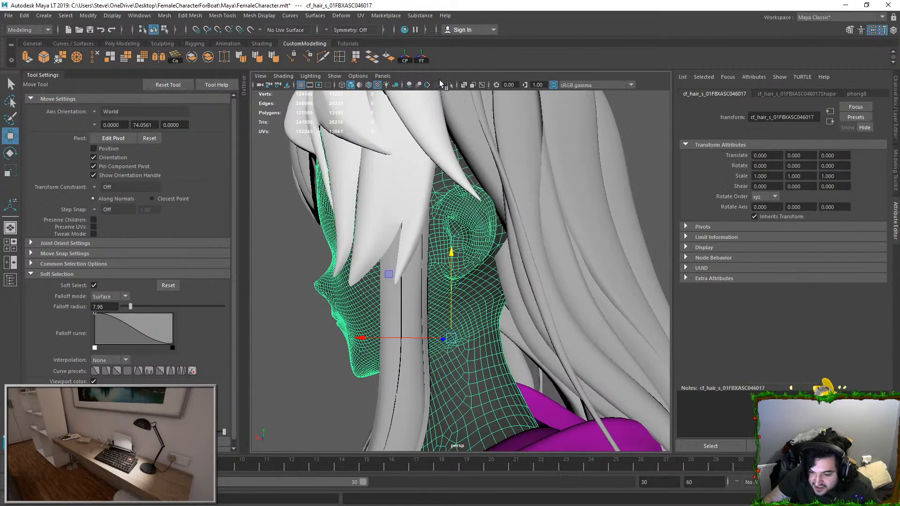
{"action": "left_click", "coordinate": [361, 15]}
{"action": "left_click", "coordinate": [377, 31]}
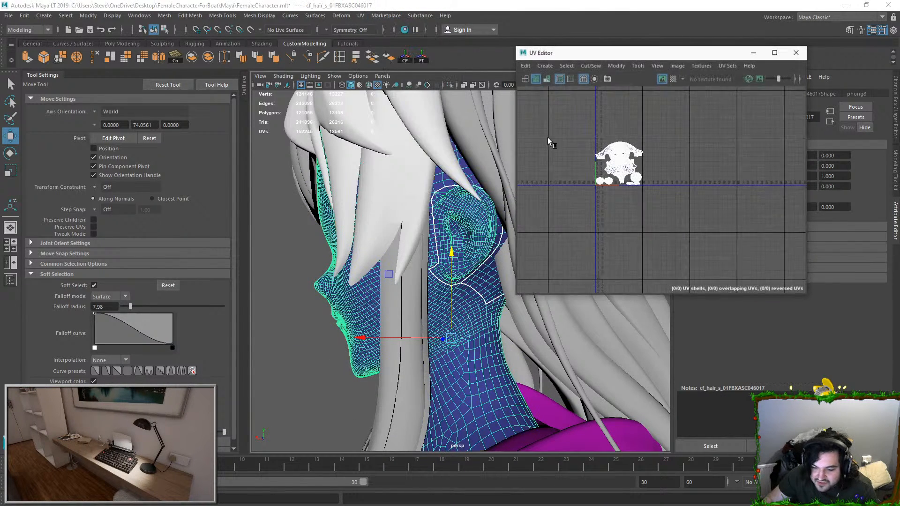
Step: Display the checker map on the head mesh and examine the UV seams around the ear and neck
{"action": "left_click", "coordinate": [357, 242]}
{"action": "scroll", "coordinate": [435, 275], "scroll_direction": "up", "scroll_amount": 3}
{"action": "left_click", "coordinate": [482, 236]}
{"action": "scroll", "coordinate": [481, 236], "scroll_direction": "up", "scroll_amount": 5}
{"action": "middle_click_drag", "start_coordinate": [472, 250], "coordinate": [352, 389], "text": "alt"}
{"action": "scroll", "coordinate": [462, 244], "scroll_direction": "down", "scroll_amount": 5}
{"action": "left_click_drag", "start_coordinate": [464, 239], "coordinate": [428, 206], "text": "alt"}
{"action": "scroll", "coordinate": [440, 243], "scroll_direction": "down", "scroll_amount": 5}
{"action": "scroll", "coordinate": [403, 235], "scroll_direction": "down", "scroll_amount": 3}
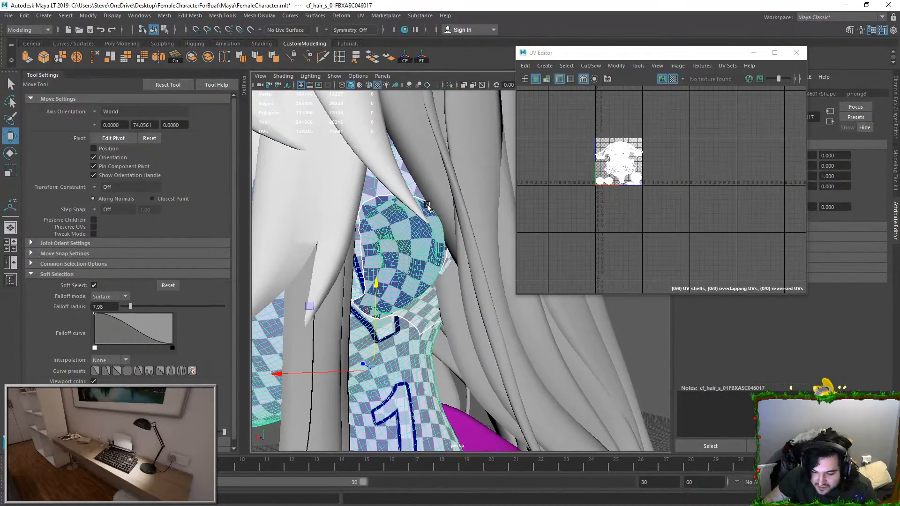
Step: Select the border edges of the head's UV shells and turn off soft selection
{"action": "scroll", "coordinate": [625, 162], "scroll_direction": "up", "scroll_amount": 4}
{"action": "middle_click_drag", "start_coordinate": [626, 147], "coordinate": [670, 171], "text": "alt"}
{"action": "scroll", "coordinate": [675, 172], "scroll_direction": "up", "scroll_amount": 3}
{"action": "middle_click_drag", "start_coordinate": [639, 144], "coordinate": [676, 189], "text": "alt"}
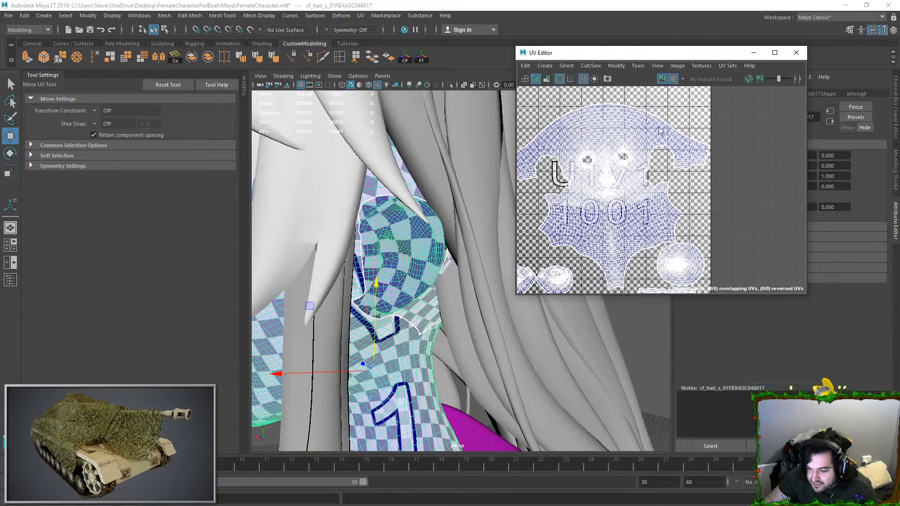
{"action": "right_click_drag", "start_coordinate": [659, 128], "coordinate": [681, 131]}
{"action": "double_click", "coordinate": [674, 156]}
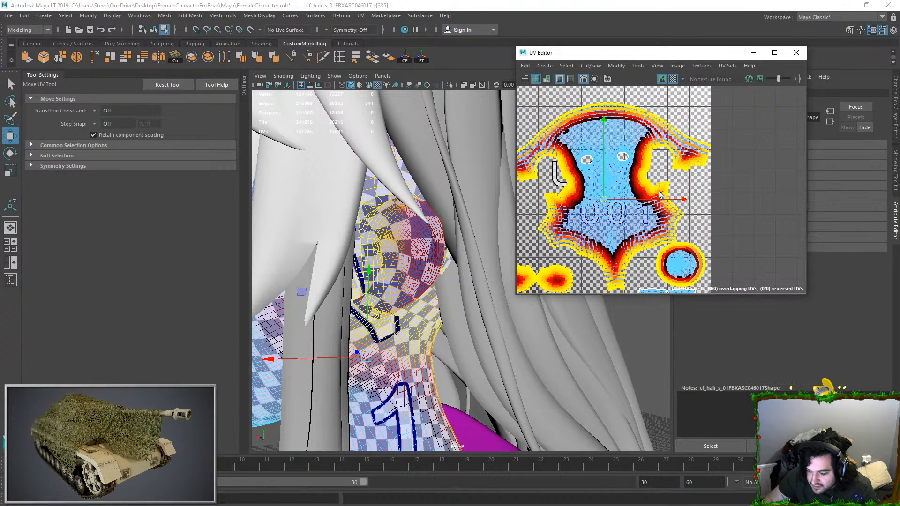
{"action": "scroll", "coordinate": [584, 256], "scroll_direction": "up", "scroll_amount": 6}
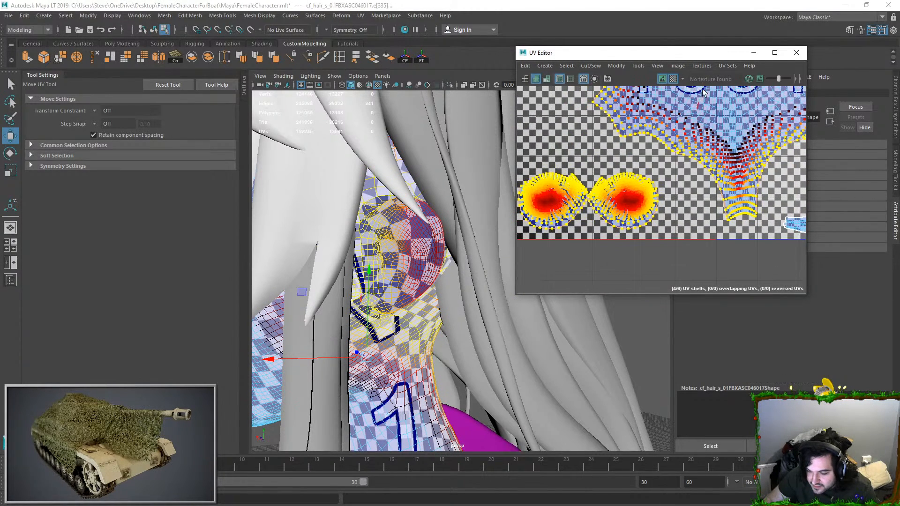
{"action": "key", "text": "b"}
Step: Select the border edges of the small ear shells and move and sew them onto the head's UV shell
{"action": "scroll", "coordinate": [618, 218], "scroll_direction": "up", "scroll_amount": 4}
{"action": "double_click", "coordinate": [696, 176]}
{"action": "middle_click_drag", "start_coordinate": [557, 181], "coordinate": [624, 190], "text": "alt"}
{"action": "double_click", "coordinate": [612, 209], "text": "shift"}
{"action": "left_click", "coordinate": [590, 66]}
{"action": "left_click", "coordinate": [601, 154]}
{"action": "right_click_drag", "start_coordinate": [402, 245], "coordinate": [439, 226]}
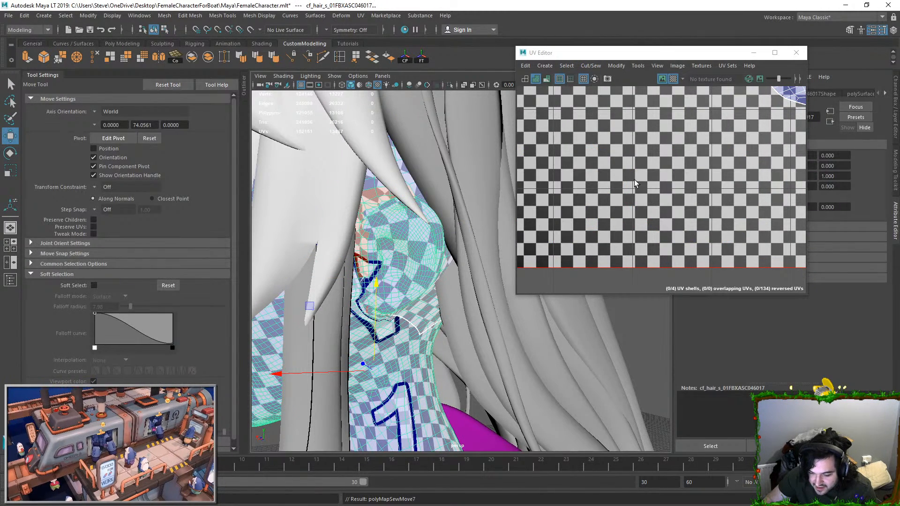
Step: Select the sewn head shell's UVs, examine its layout against the ear on the model, and clear the selection
{"action": "scroll", "coordinate": [688, 141], "scroll_direction": "down", "scroll_amount": 5}
{"action": "middle_click_drag", "start_coordinate": [721, 99], "coordinate": [658, 162], "text": "alt"}
{"action": "left_click", "coordinate": [695, 157]}
{"action": "right_click_drag", "start_coordinate": [658, 158], "coordinate": [724, 196]}
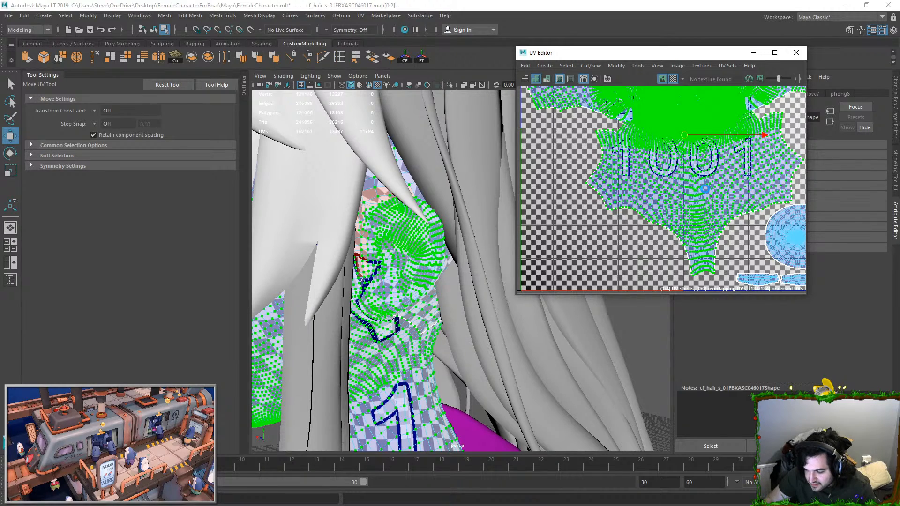
{"action": "scroll", "coordinate": [705, 188], "scroll_direction": "down", "scroll_amount": 1}
{"action": "left_click_drag", "start_coordinate": [380, 275], "coordinate": [344, 279], "text": "alt"}
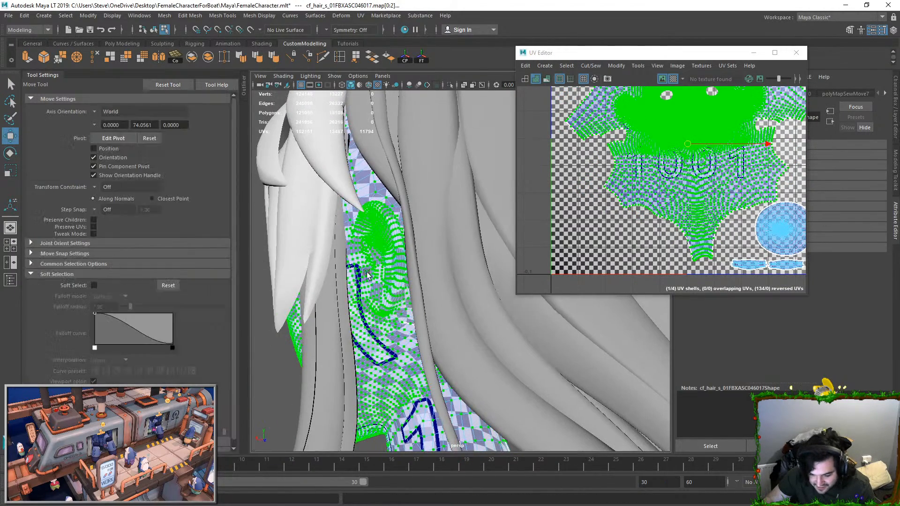
{"action": "scroll", "coordinate": [734, 131], "scroll_direction": "down", "scroll_amount": 1}
{"action": "middle_click_drag", "start_coordinate": [734, 131], "coordinate": [705, 184], "text": "alt"}
{"action": "scroll", "coordinate": [709, 181], "scroll_direction": "up", "scroll_amount": 2}
{"action": "left_click", "coordinate": [775, 211]}
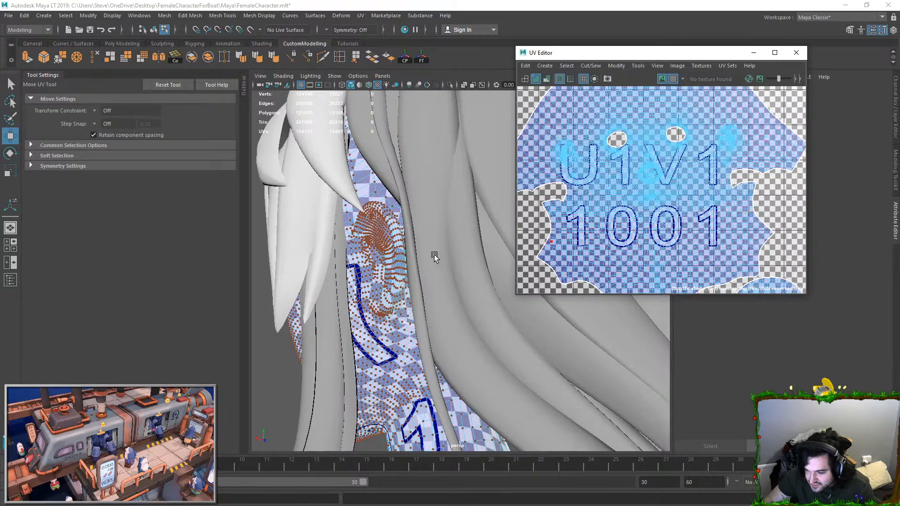
Step: Reselect the head mesh and examine the checker pattern and remaining seam around the ear, jaw and neck
{"action": "key", "text": "F9"}
{"action": "scroll", "coordinate": [375, 270], "scroll_direction": "up", "scroll_amount": 3}
{"action": "left_click_drag", "start_coordinate": [373, 271], "coordinate": [457, 237], "text": "alt"}
{"action": "key", "text": "F8"}
{"action": "scroll", "coordinate": [457, 297], "scroll_direction": "down", "scroll_amount": 3}
{"action": "left_click_drag", "start_coordinate": [457, 297], "coordinate": [474, 289], "text": "alt"}
{"action": "scroll", "coordinate": [474, 290], "scroll_direction": "up", "scroll_amount": 5}
{"action": "scroll", "coordinate": [416, 282], "scroll_direction": "down", "scroll_amount": 5}
{"action": "left_click_drag", "start_coordinate": [501, 329], "coordinate": [462, 268], "text": "alt"}
{"action": "middle_click_drag", "start_coordinate": [462, 268], "coordinate": [478, 325], "text": "alt"}
{"action": "left_click_drag", "start_coordinate": [478, 325], "coordinate": [511, 324], "text": "alt"}
{"action": "right_click_drag", "start_coordinate": [511, 324], "coordinate": [430, 325], "text": "alt"}
{"action": "left_click_drag", "start_coordinate": [429, 324], "coordinate": [450, 265], "text": "alt"}
{"action": "right_click_drag", "start_coordinate": [450, 265], "coordinate": [460, 292], "text": "alt"}
{"action": "left_click_drag", "start_coordinate": [483, 208], "coordinate": [407, 253], "text": "alt"}
{"action": "right_click_drag", "start_coordinate": [407, 253], "coordinate": [480, 238], "text": "alt"}
{"action": "left_click_drag", "start_coordinate": [480, 238], "coordinate": [477, 217], "text": "alt"}
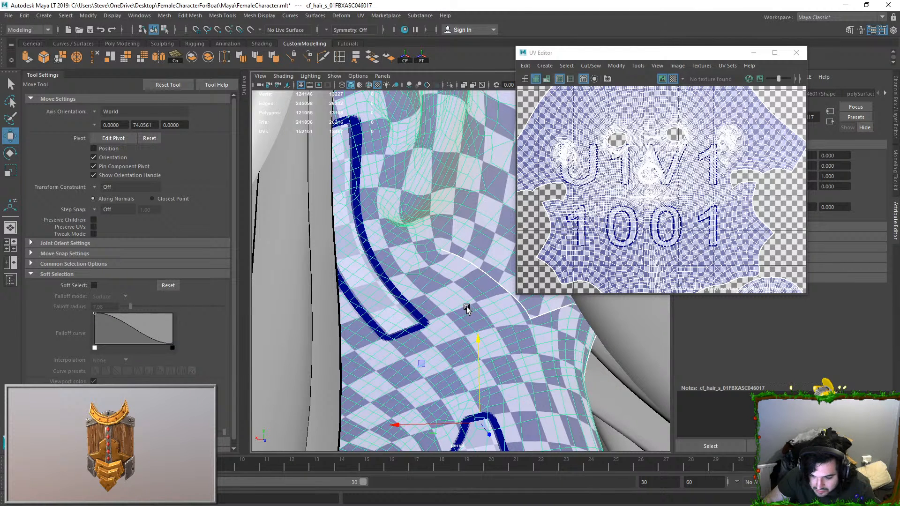
Step: Check the head's seams once more from the side and deselect the mesh
{"action": "scroll", "coordinate": [470, 308], "scroll_direction": "down", "scroll_amount": 5}
{"action": "left_click_drag", "start_coordinate": [492, 305], "coordinate": [513, 324], "text": "alt"}
{"action": "scroll", "coordinate": [494, 299], "scroll_direction": "up", "scroll_amount": 4}
{"action": "scroll", "coordinate": [493, 299], "scroll_direction": "down", "scroll_amount": 1}
{"action": "left_click", "coordinate": [313, 353]}
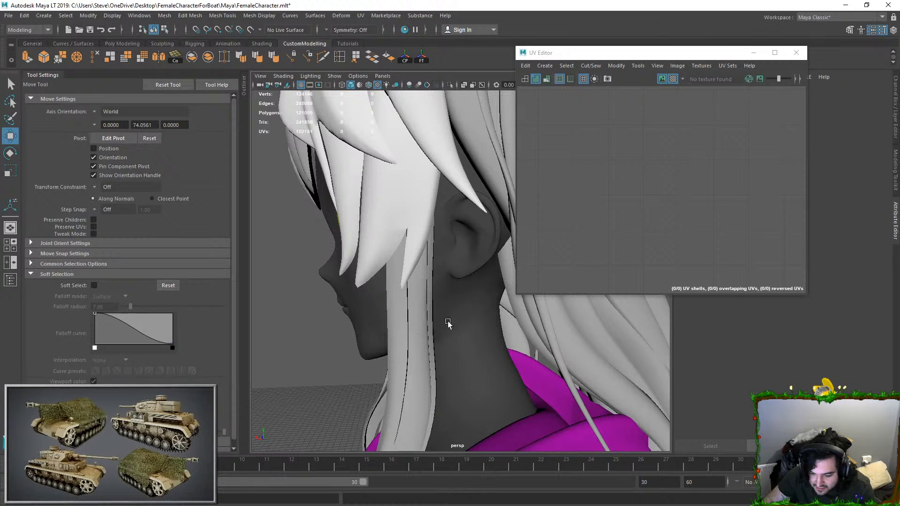
Step: Save the character scene with the whole head and upper body in view, and close the UV Editor
{"action": "scroll", "coordinate": [432, 323], "scroll_direction": "down", "scroll_amount": 5}
{"action": "left_click_drag", "start_coordinate": [430, 316], "coordinate": [494, 301], "text": "alt"}
{"action": "key", "text": "ctrl+s"}
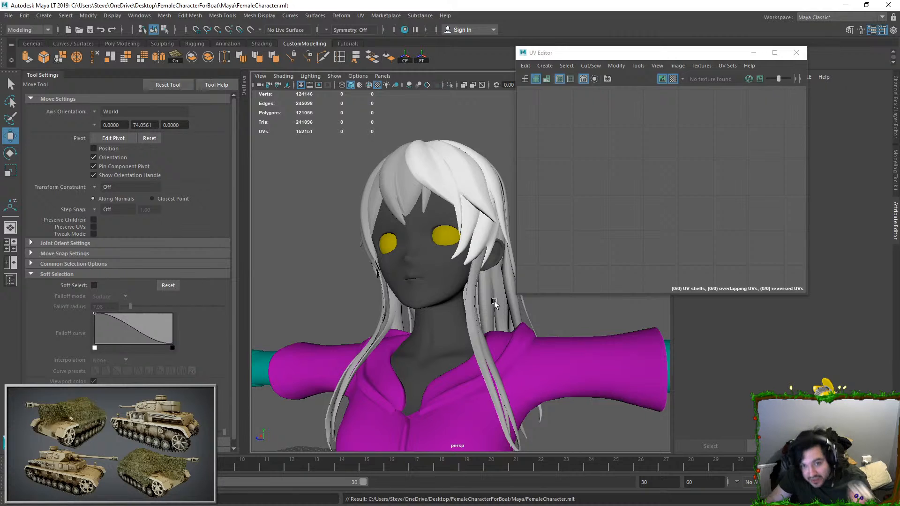
{"action": "left_click", "coordinate": [803, 55]}
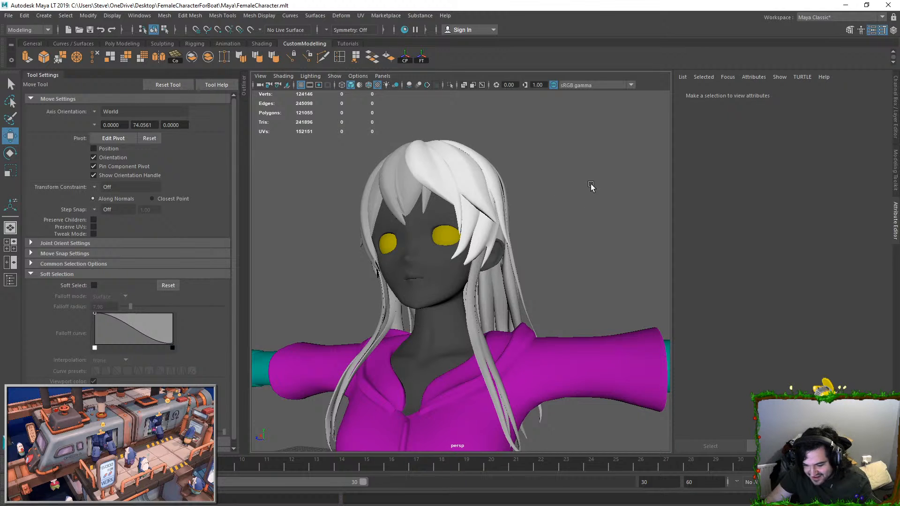
Step: Switch to Discord to view the progress channel's posted model images
{"action": "key", "text": "alt+Tab"}
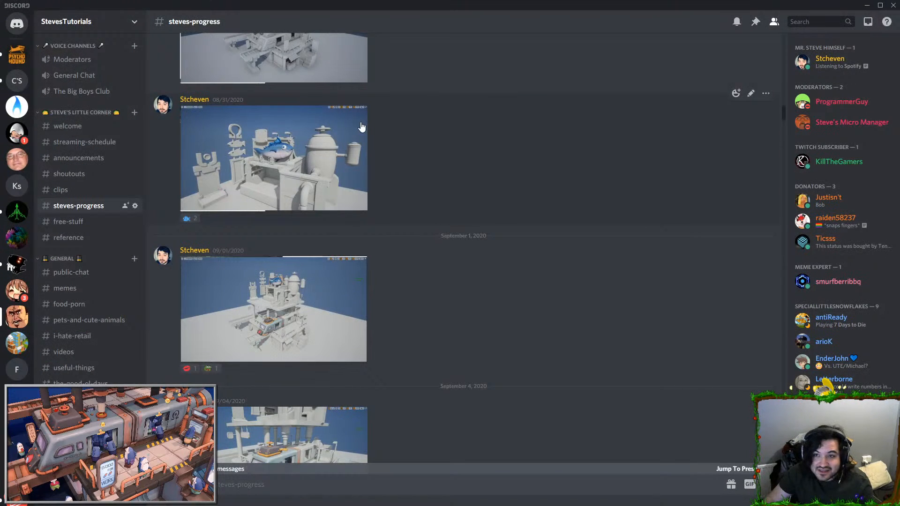